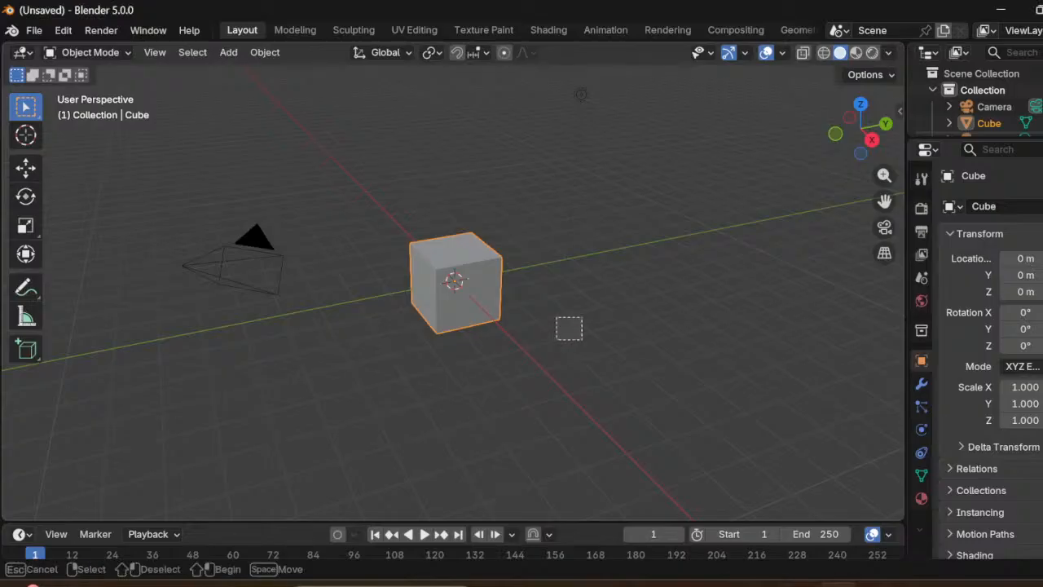
Step: Place the 3D cursor in the empty space beside the camera
{"action": "left_click", "coordinate": [25, 136]}
{"action": "left_click_drag", "start_coordinate": [142, 268], "coordinate": [208, 285]}
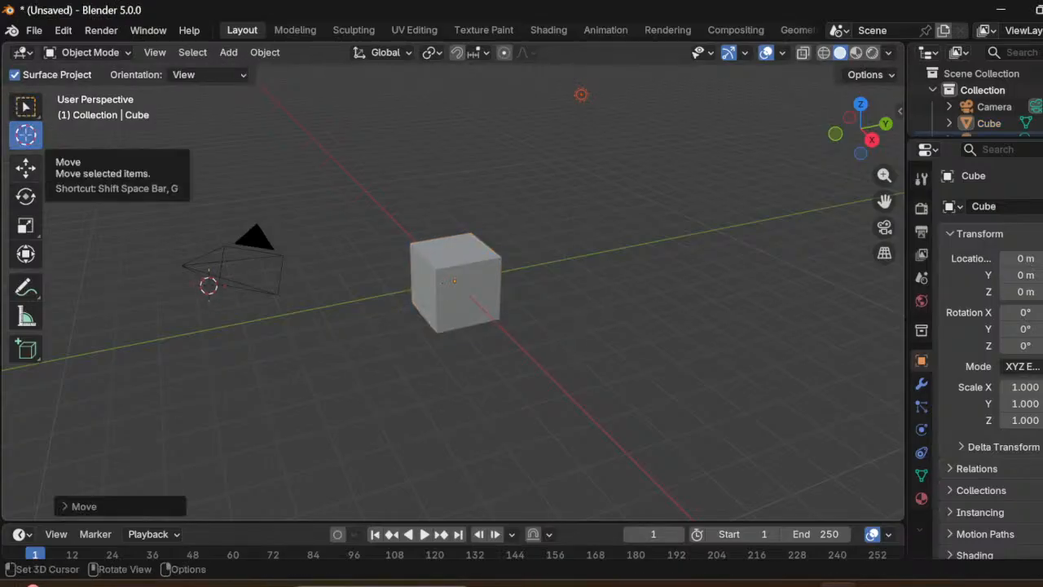
Step: Try the Move and Rotate tools, clear the selection, and undo back to the cube's selection
{"action": "left_click", "coordinate": [25, 167]}
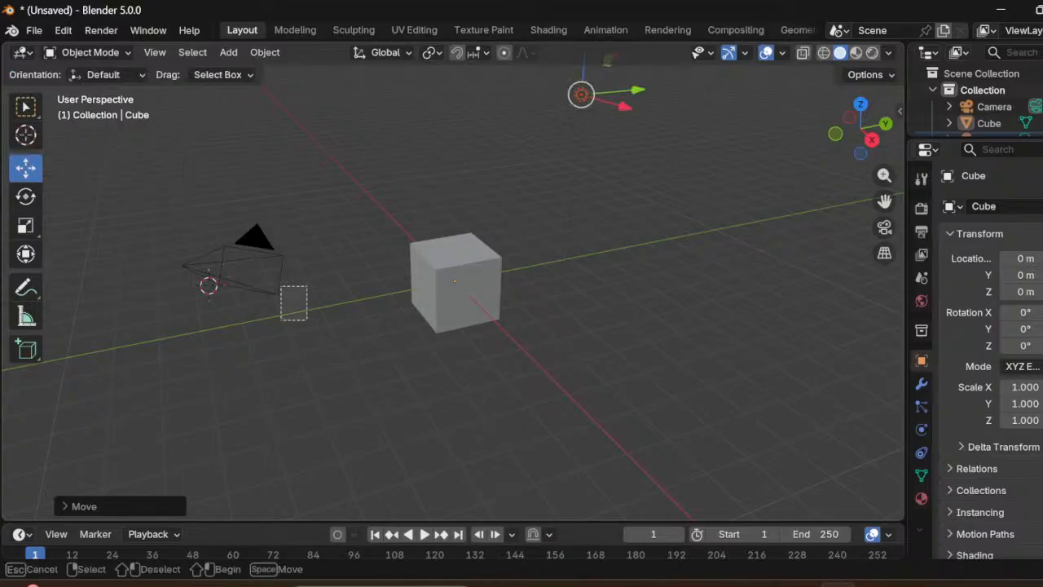
{"action": "left_click", "coordinate": [293, 303]}
{"action": "left_click", "coordinate": [26, 196]}
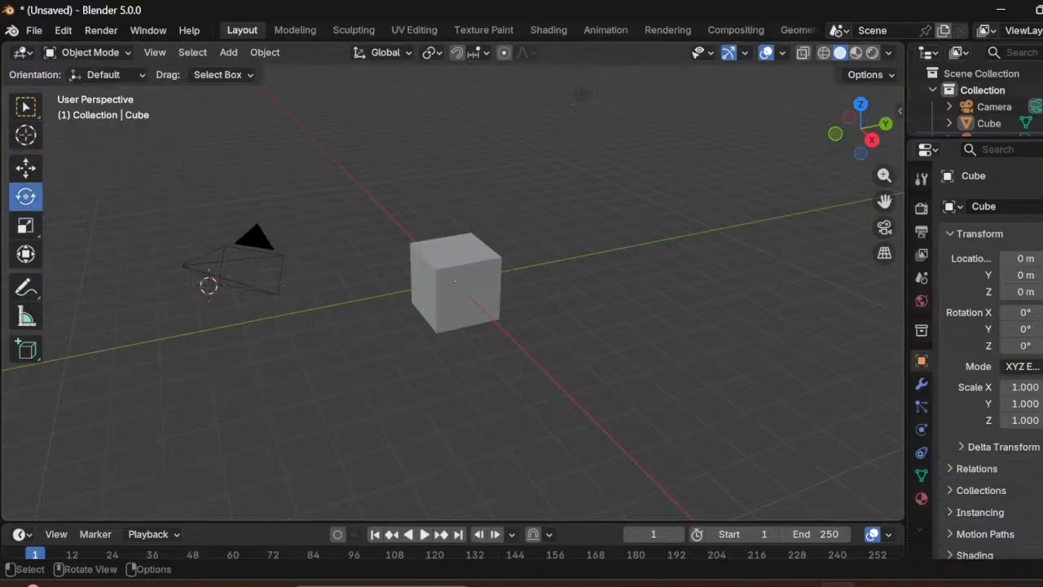
{"action": "right_click", "coordinate": [319, 251]}
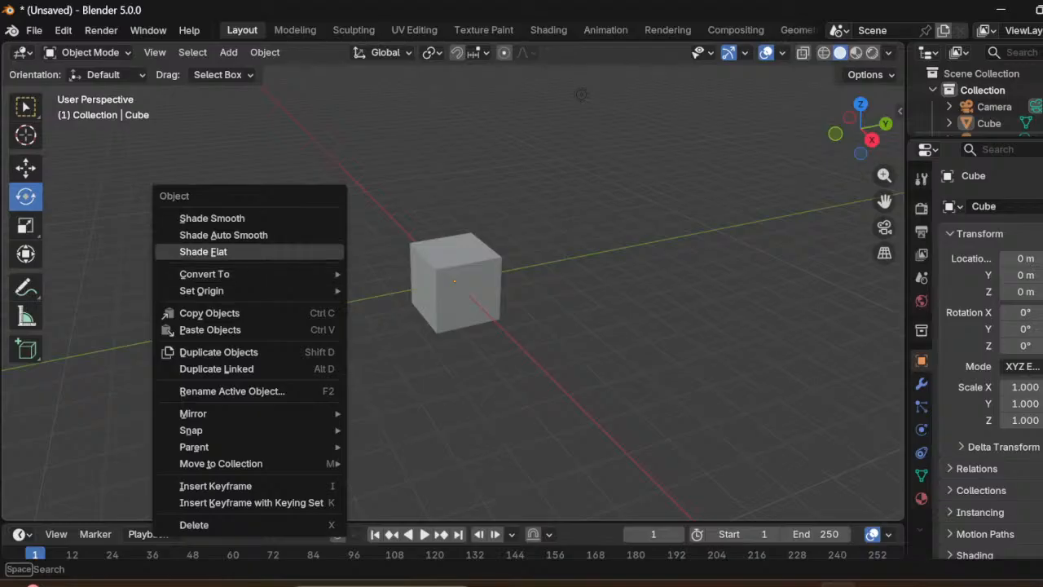
{"action": "key", "text": "Escape"}
{"action": "middle_click_drag", "start_coordinate": [581, 95], "coordinate": [597, 117]}
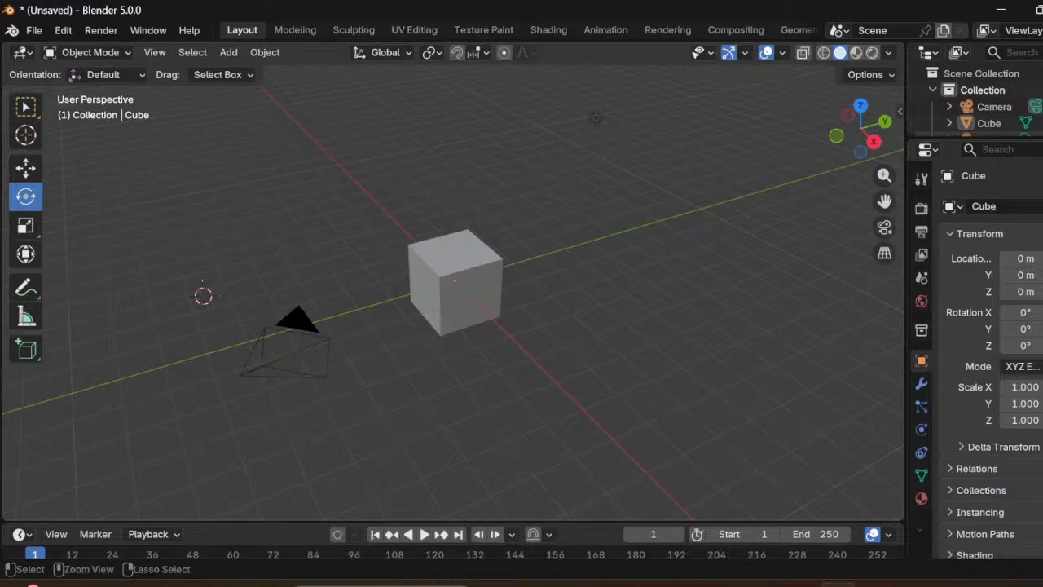
{"action": "key", "text": "ctrl+z"}
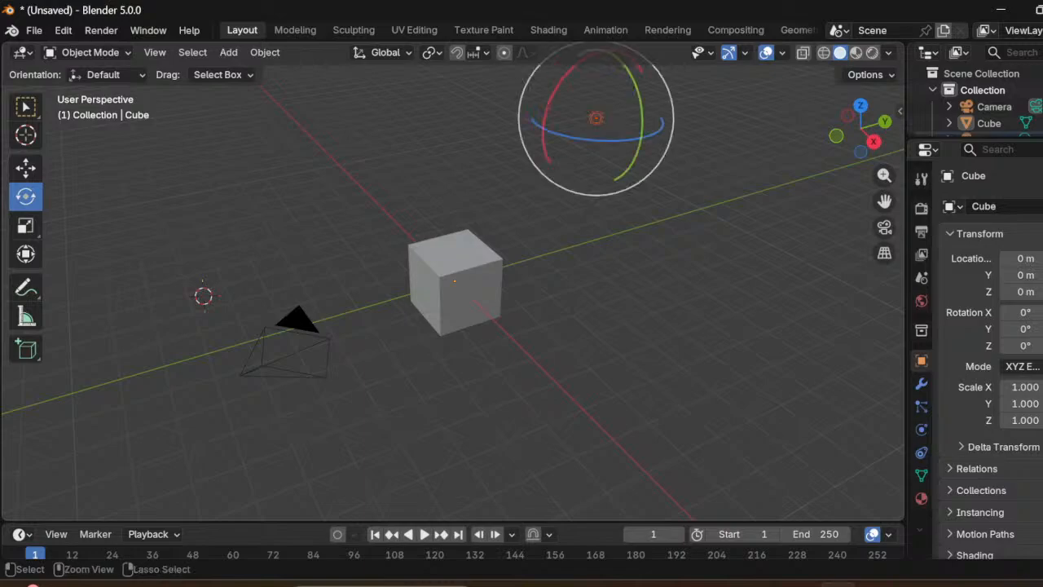
{"action": "key", "text": "ctrl+z"}
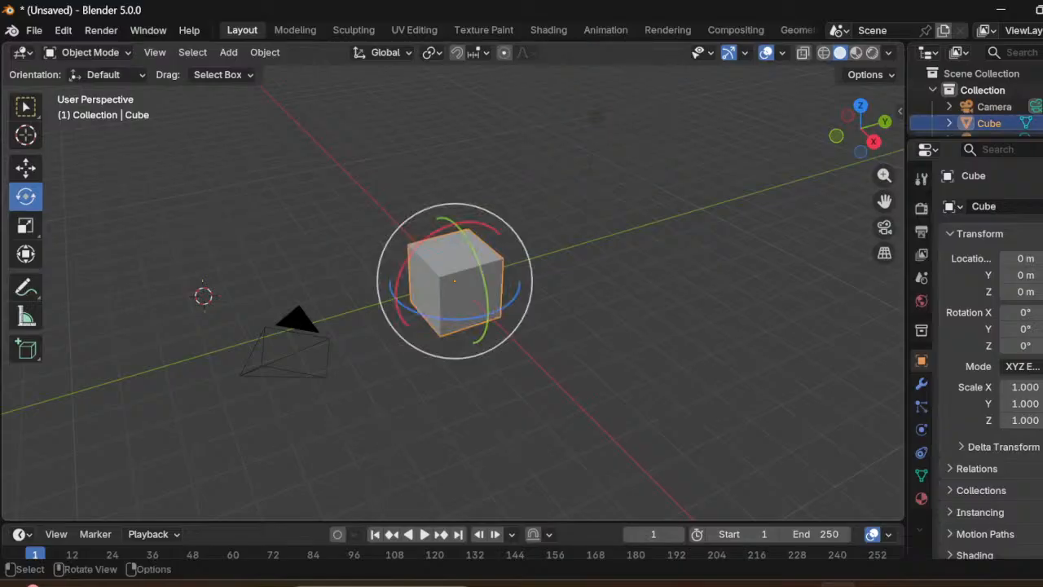
Step: Look at the reference render catdg.png and close its viewer
{"action": "middle_click_drag", "start_coordinate": [522, 350], "coordinate": [457, 350]}
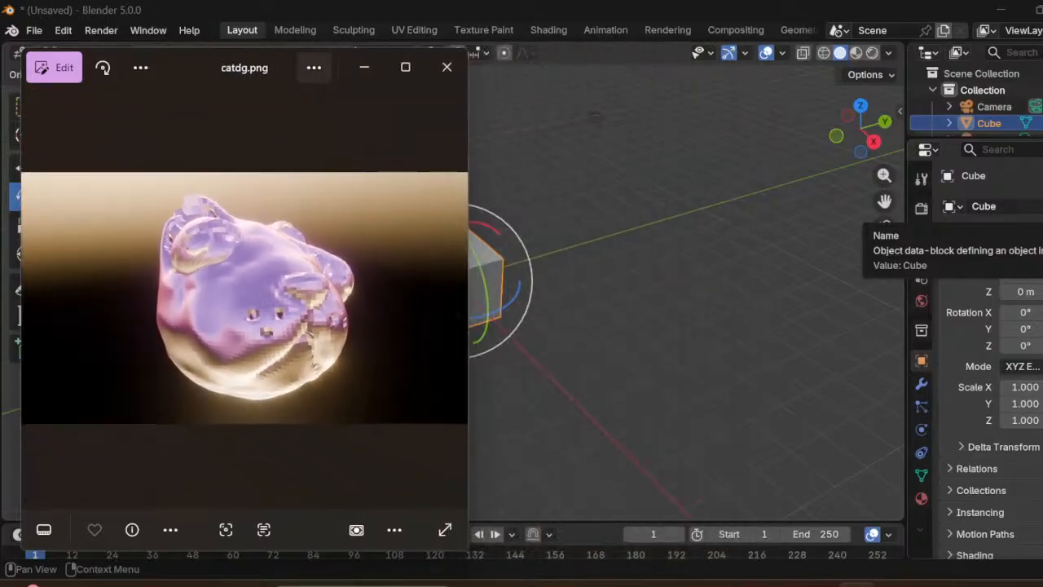
{"action": "left_click_drag", "start_coordinate": [179, 66], "coordinate": [508, 84]}
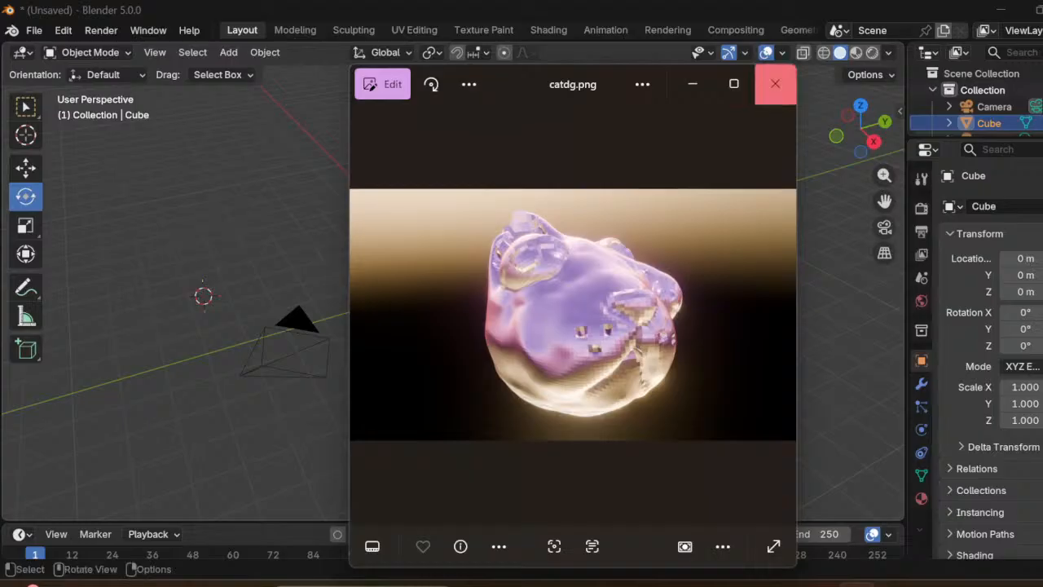
{"action": "left_click", "coordinate": [775, 83]}
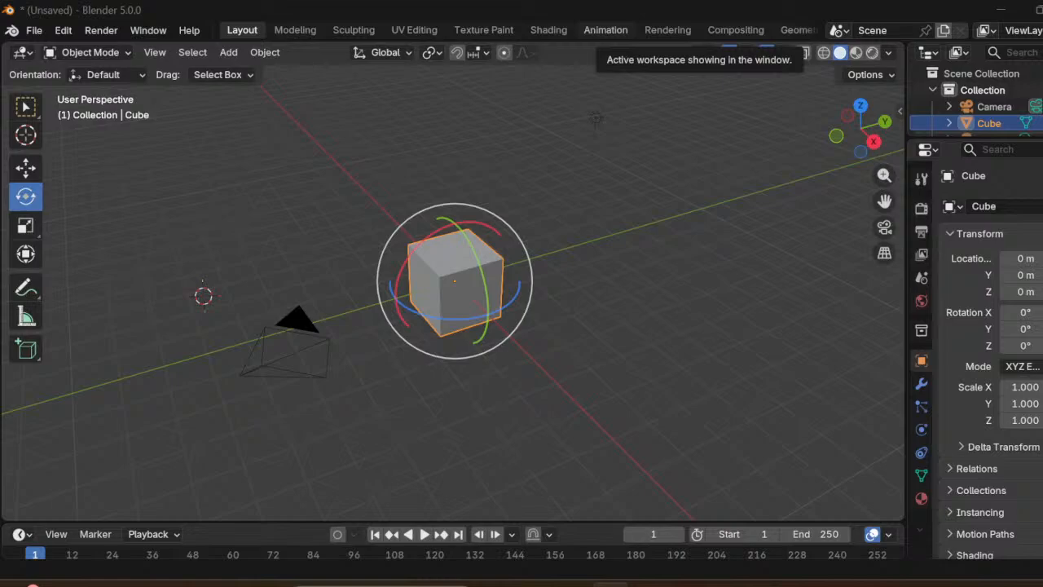
Step: Reselect the cube and show its Move, Scale and Transform gizmos one after another
{"action": "key", "text": "alt+a"}
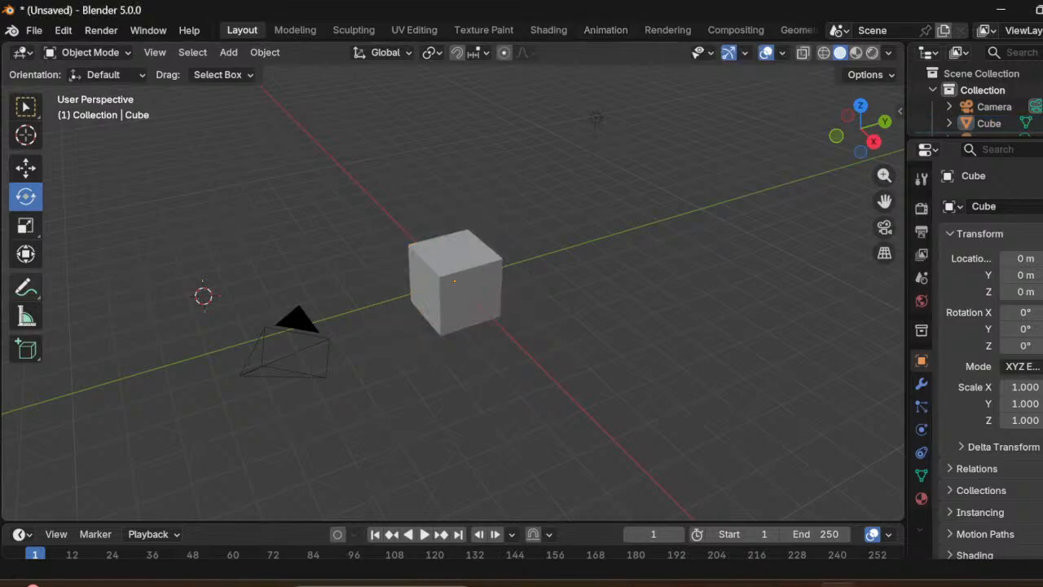
{"action": "left_click", "coordinate": [25, 167]}
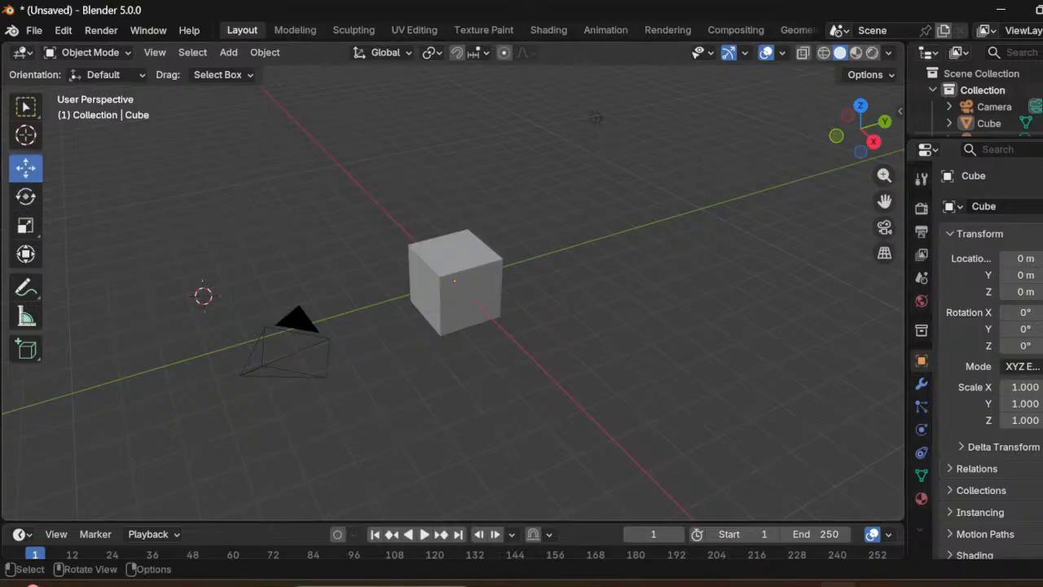
{"action": "left_click", "coordinate": [455, 285]}
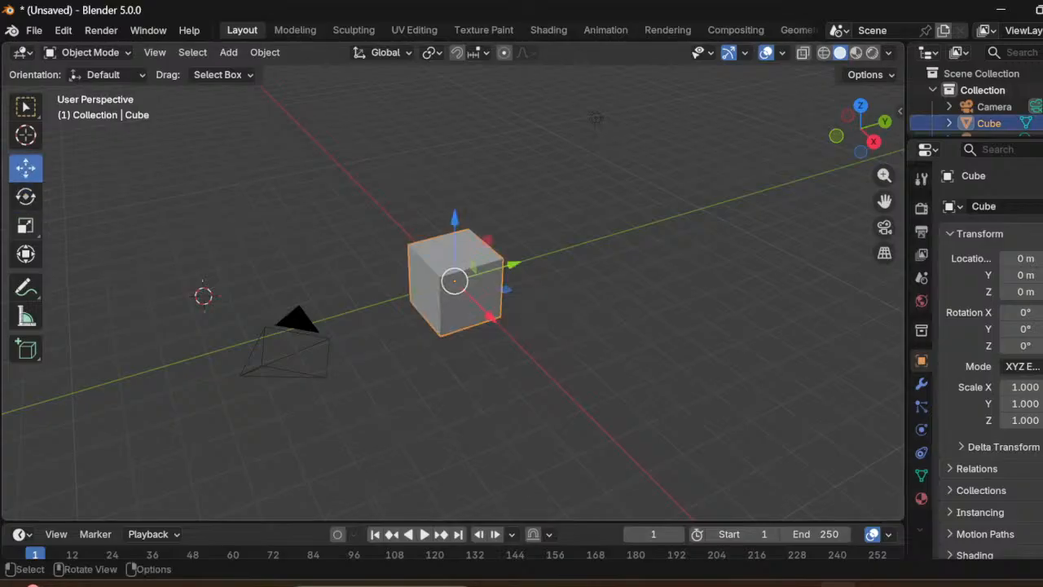
{"action": "left_click", "coordinate": [25, 226]}
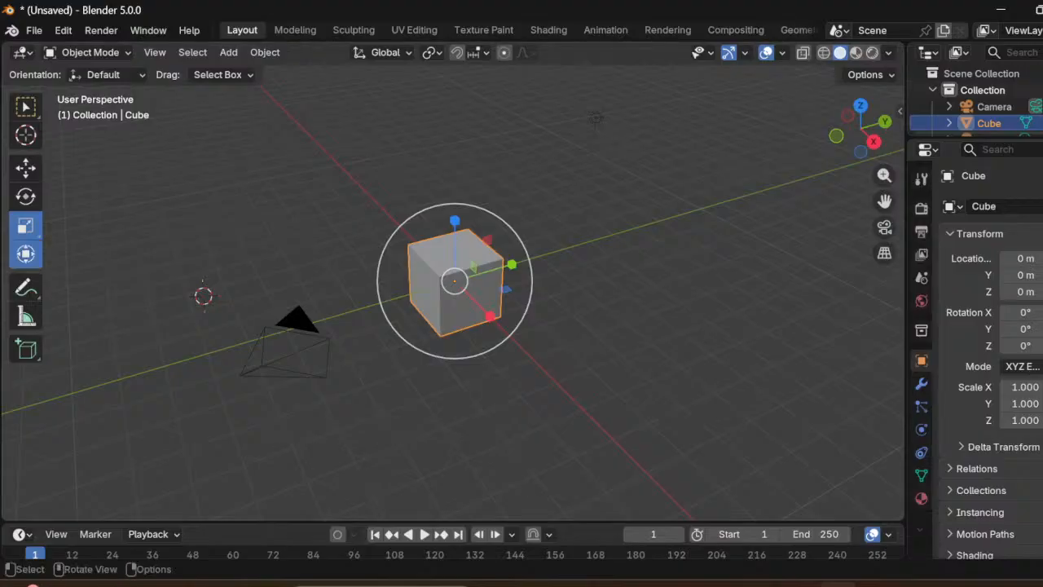
{"action": "left_click", "coordinate": [25, 254]}
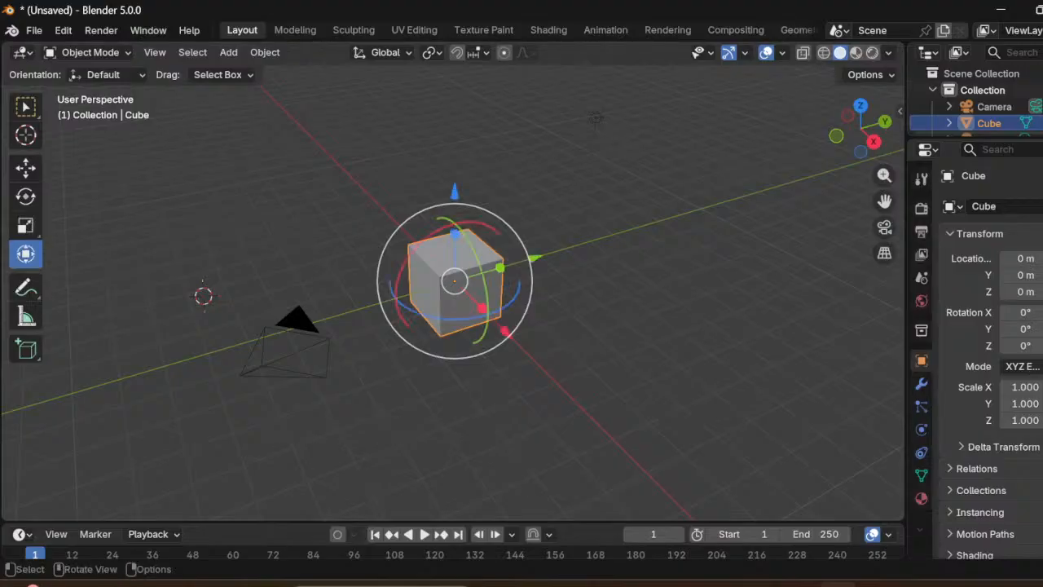
Step: Draw a freehand annotation near the camera and cube, view it from another angle, and undo it
{"action": "left_click", "coordinate": [25, 288]}
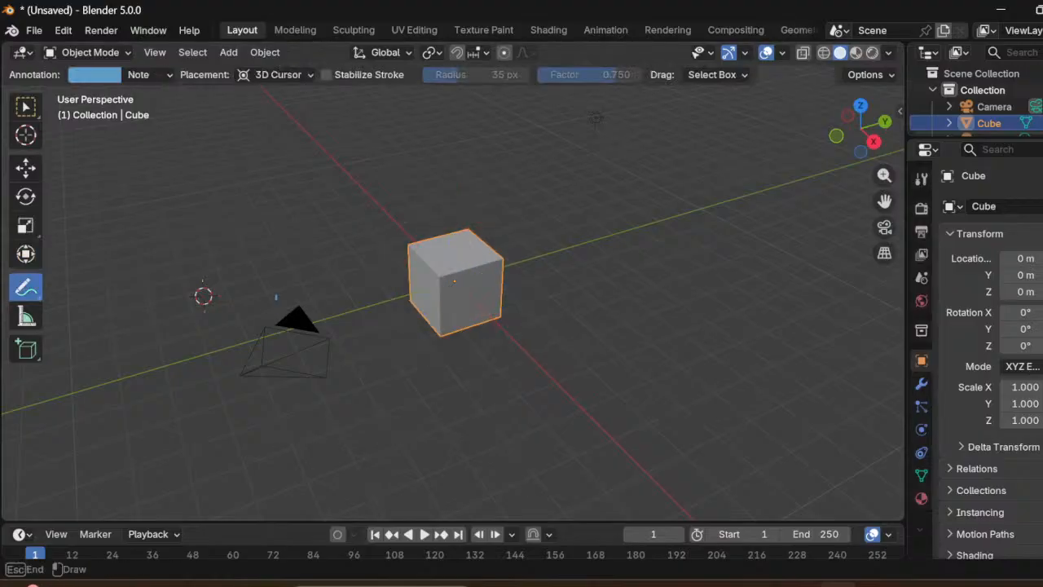
{"action": "mouse_move", "coordinate": [275, 298]}
{"action": "left_mouse_down"}
{"action": "mouse_move", "coordinate": [334, 363]}
{"action": "mouse_move", "coordinate": [347, 300]}
{"action": "mouse_move", "coordinate": [308, 350]}
{"action": "mouse_move", "coordinate": [280, 298]}
{"action": "mouse_move", "coordinate": [309, 325]}
{"action": "mouse_move", "coordinate": [330, 297]}
{"action": "mouse_move", "coordinate": [385, 404]}
{"action": "mouse_move", "coordinate": [399, 387]}
{"action": "left_mouse_up"}
{"action": "mouse_move", "coordinate": [399, 388]}
{"action": "middle_mouse_down"}
{"action": "mouse_move", "coordinate": [440, 326]}
{"action": "mouse_move", "coordinate": [347, 407]}
{"action": "mouse_move", "coordinate": [281, 375]}
{"action": "mouse_move", "coordinate": [200, 358]}
{"action": "mouse_move", "coordinate": [98, 404]}
{"action": "middle_mouse_up"}
{"action": "middle_click_drag", "start_coordinate": [281, 482], "coordinate": [196, 347]}
{"action": "key", "text": "shift"}
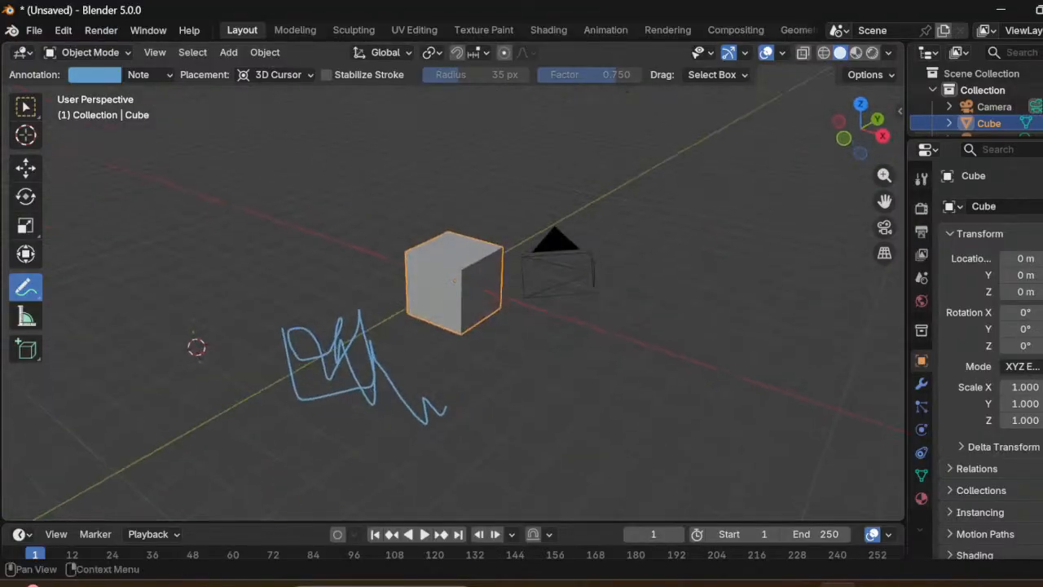
{"action": "key", "text": "ctrl+z"}
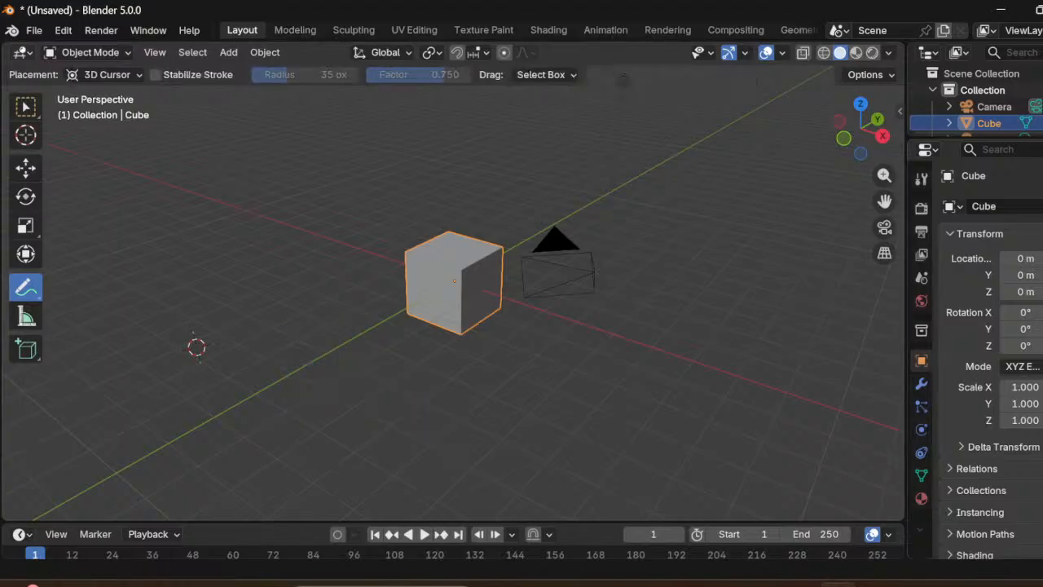
Step: Reposition the 3D cursor in empty space beside the cube and onto the light, and return to the Select tool
{"action": "left_click", "coordinate": [25, 134]}
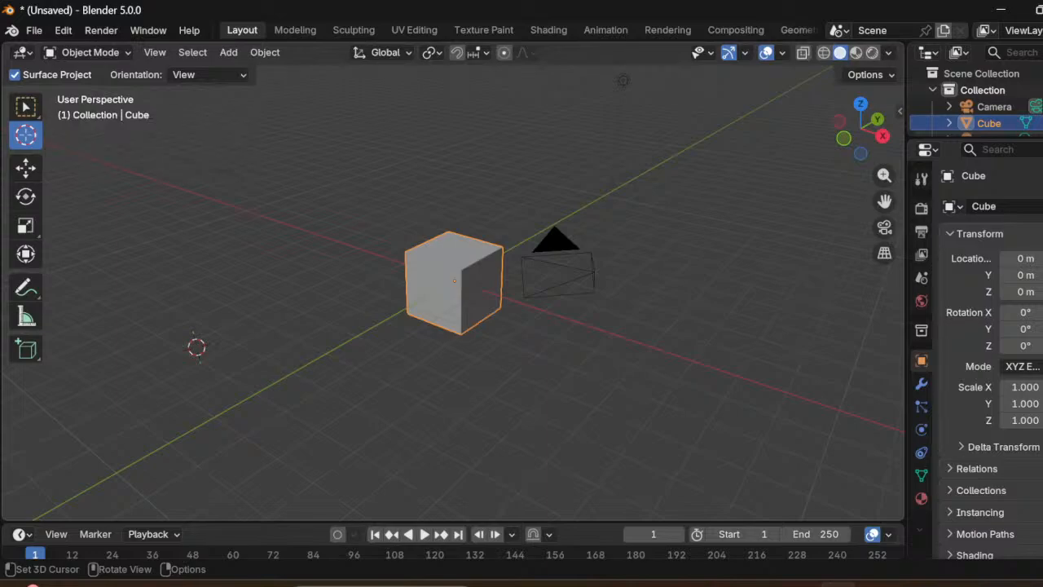
{"action": "left_click_drag", "start_coordinate": [197, 346], "coordinate": [263, 288]}
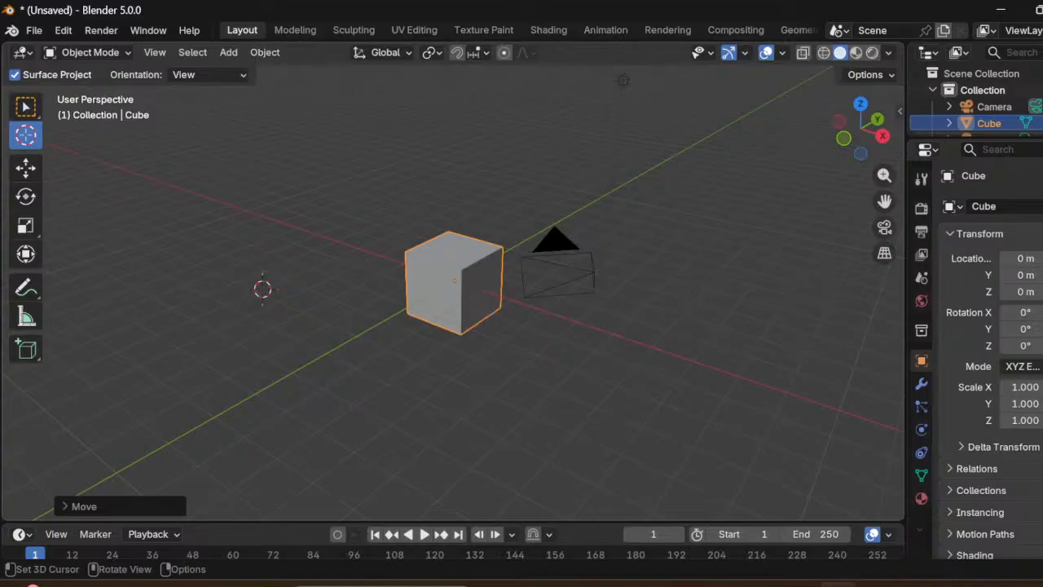
{"action": "right_click", "coordinate": [263, 289]}
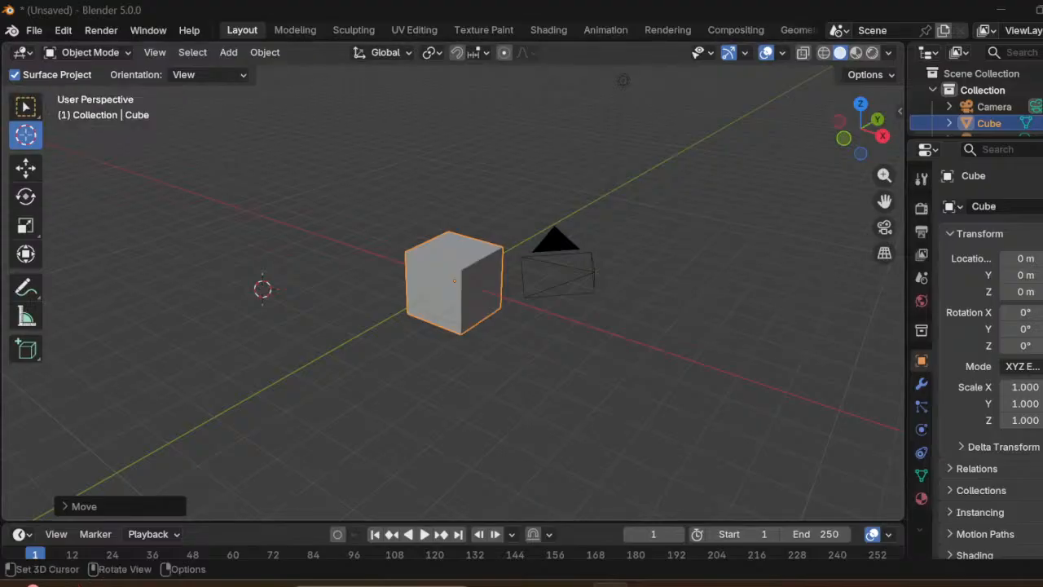
{"action": "left_click", "coordinate": [623, 80]}
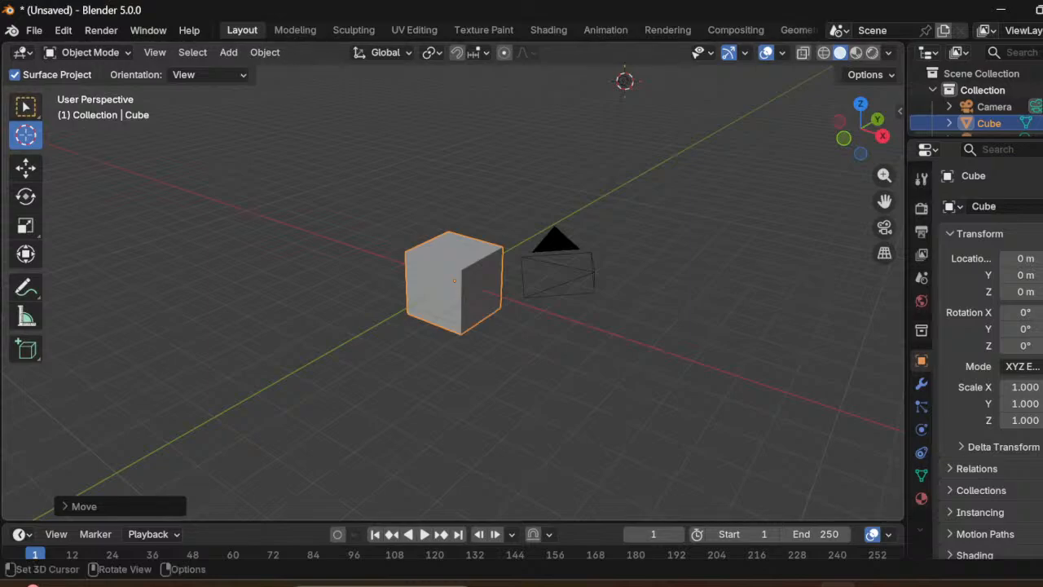
{"action": "key", "text": "w"}
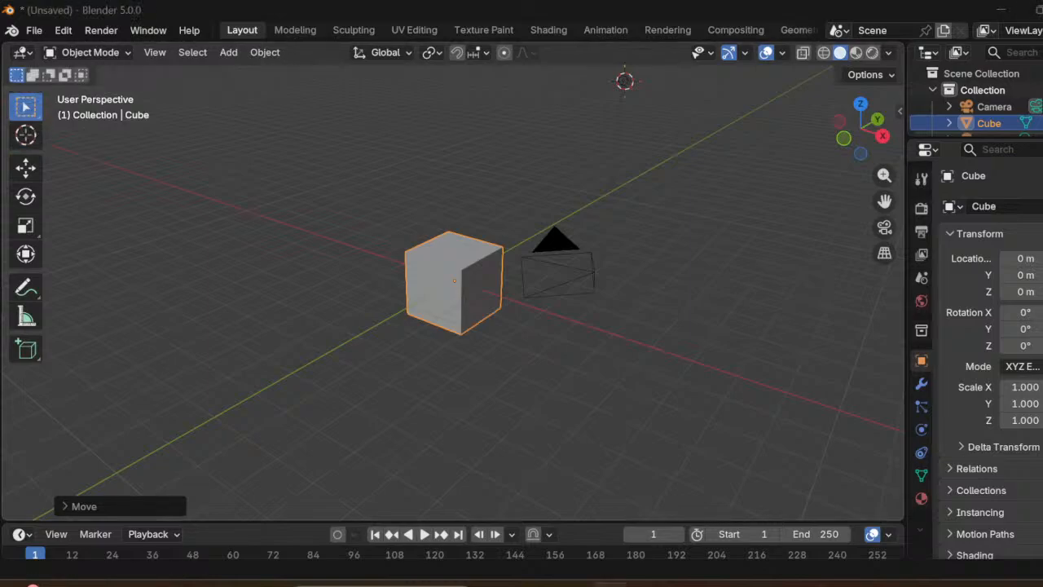
Step: Select the light and the camera in turn, nudge the camera slightly, and clear the selection
{"action": "middle_click_drag", "start_coordinate": [563, 285], "coordinate": [521, 285]}
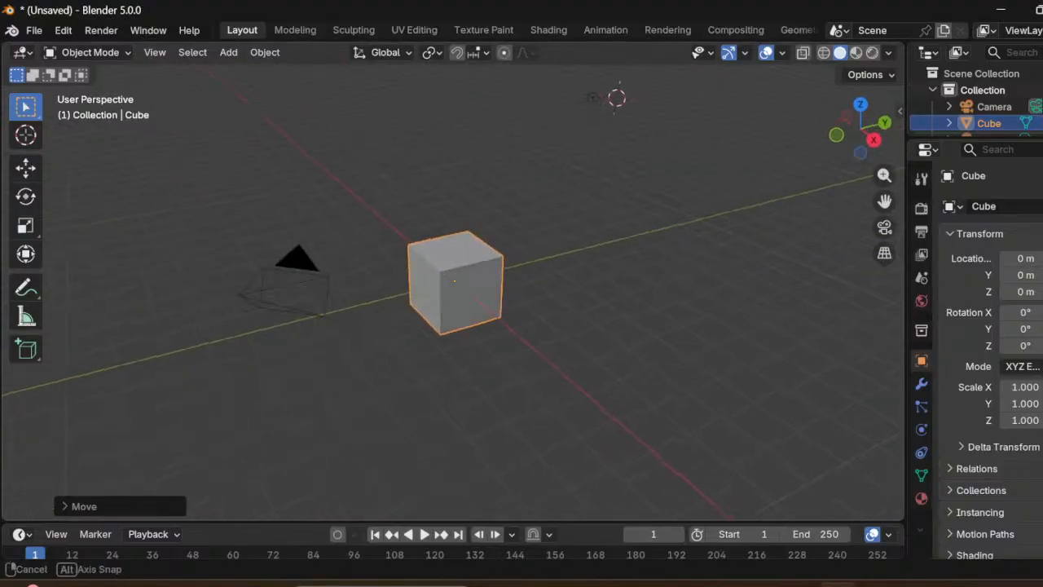
{"action": "left_click", "coordinate": [594, 97]}
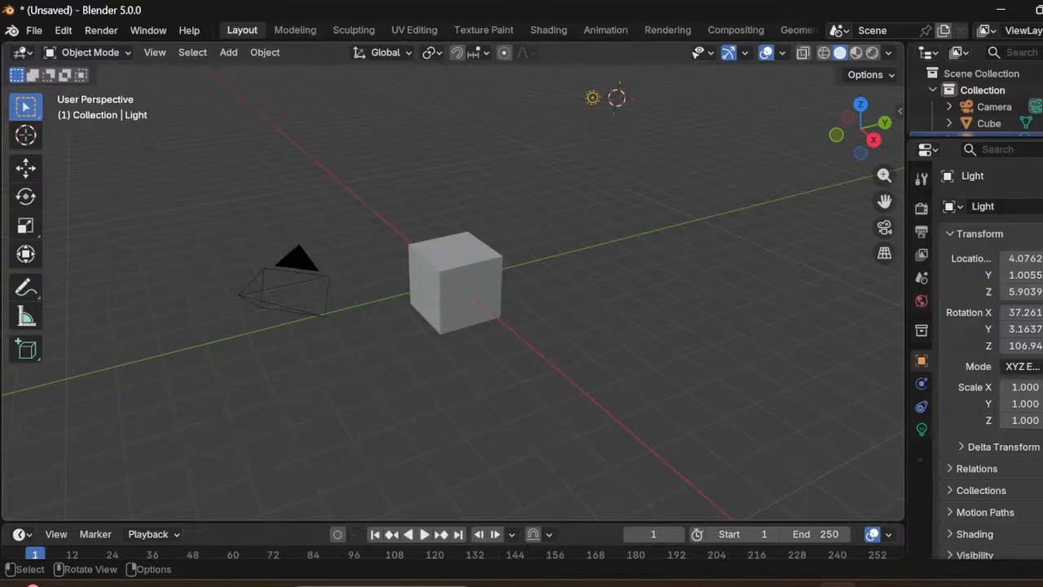
{"action": "mouse_move", "coordinate": [593, 101]}
{"action": "left_mouse_down"}
{"action": "mouse_move", "coordinate": [593, 338]}
{"action": "mouse_move", "coordinate": [593, 98]}
{"action": "left_mouse_up"}
{"action": "left_click", "coordinate": [295, 282]}
{"action": "mouse_move", "coordinate": [326, 297]}
{"action": "left_mouse_down"}
{"action": "mouse_move", "coordinate": [494, 288]}
{"action": "mouse_move", "coordinate": [429, 281]}
{"action": "mouse_move", "coordinate": [273, 295]}
{"action": "mouse_move", "coordinate": [322, 292]}
{"action": "left_mouse_up"}
{"action": "left_click", "coordinate": [592, 98]}
{"action": "left_click", "coordinate": [563, 155]}
Step: Try the 3D cursor on the cube's top face and place it near the red X axis behind the cube
{"action": "left_click_drag", "start_coordinate": [617, 91], "coordinate": [290, 149]}
{"action": "left_click", "coordinate": [25, 135]}
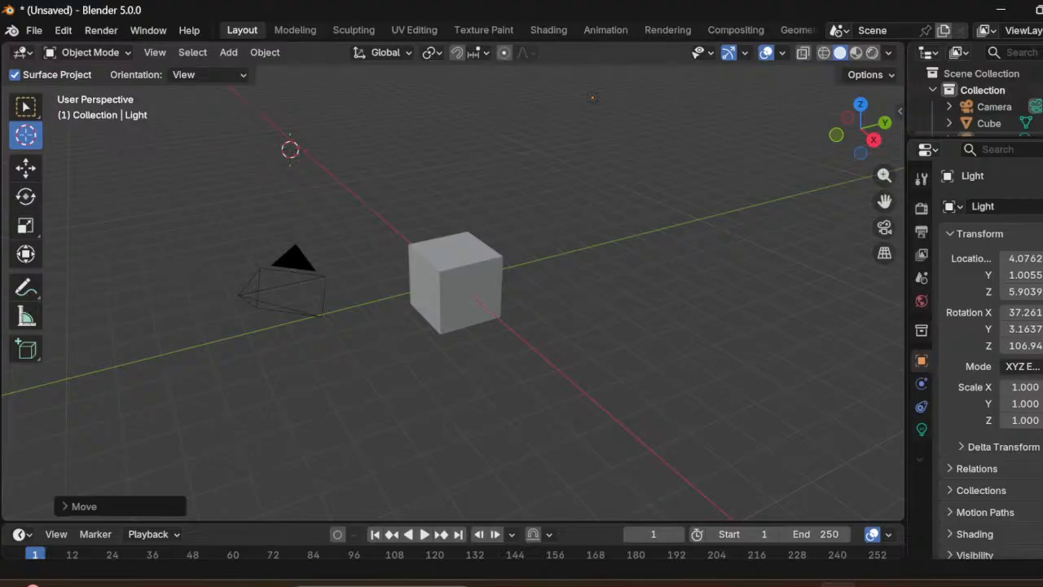
{"action": "left_click", "coordinate": [611, 585]}
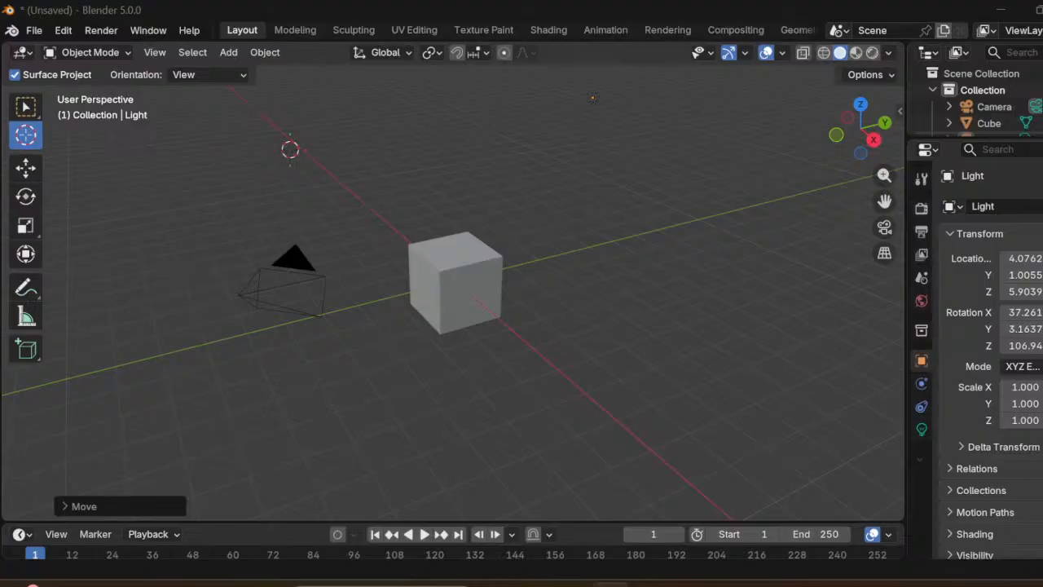
{"action": "left_click", "coordinate": [460, 255]}
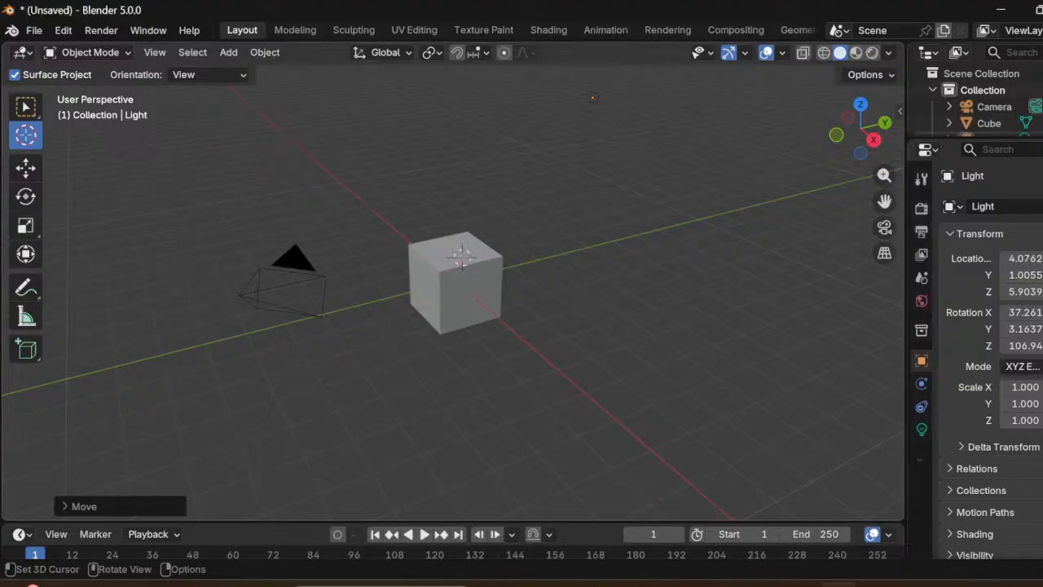
{"action": "left_click", "coordinate": [323, 171]}
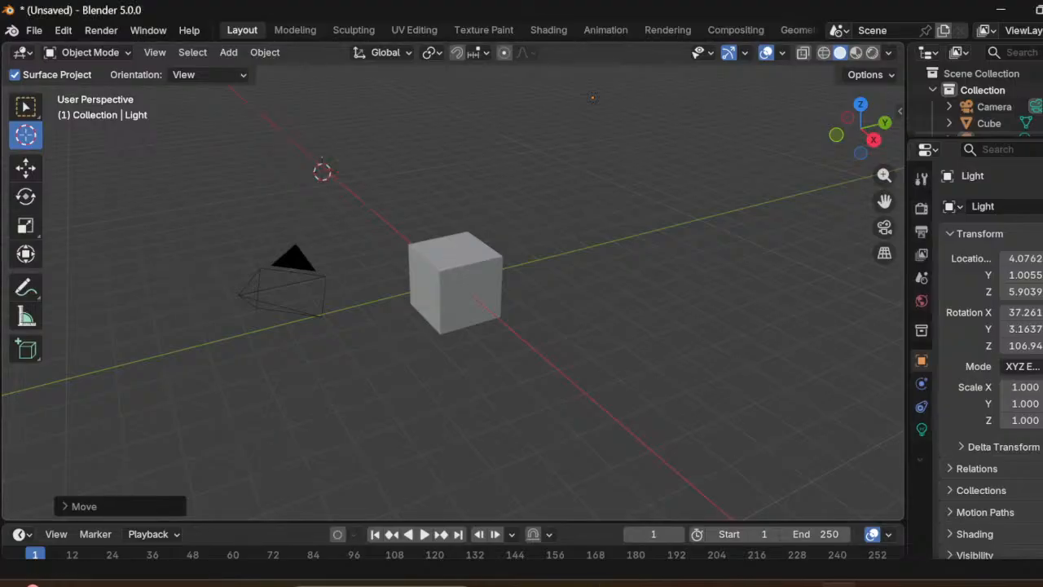
Step: Delete the default cube from the scene
{"action": "key", "text": "w"}
{"action": "left_click", "coordinate": [458, 281]}
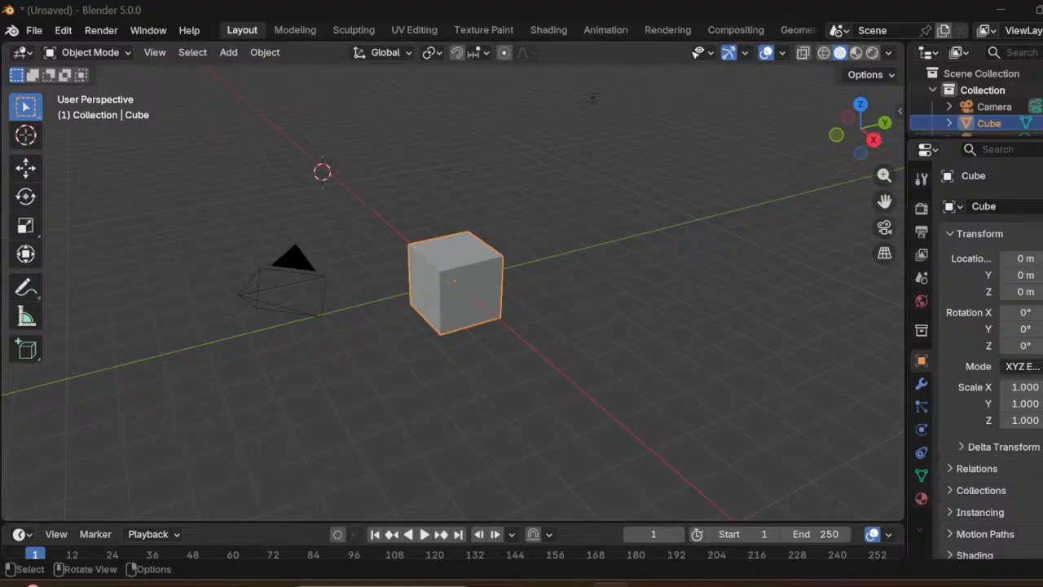
{"action": "right_click", "coordinate": [447, 272]}
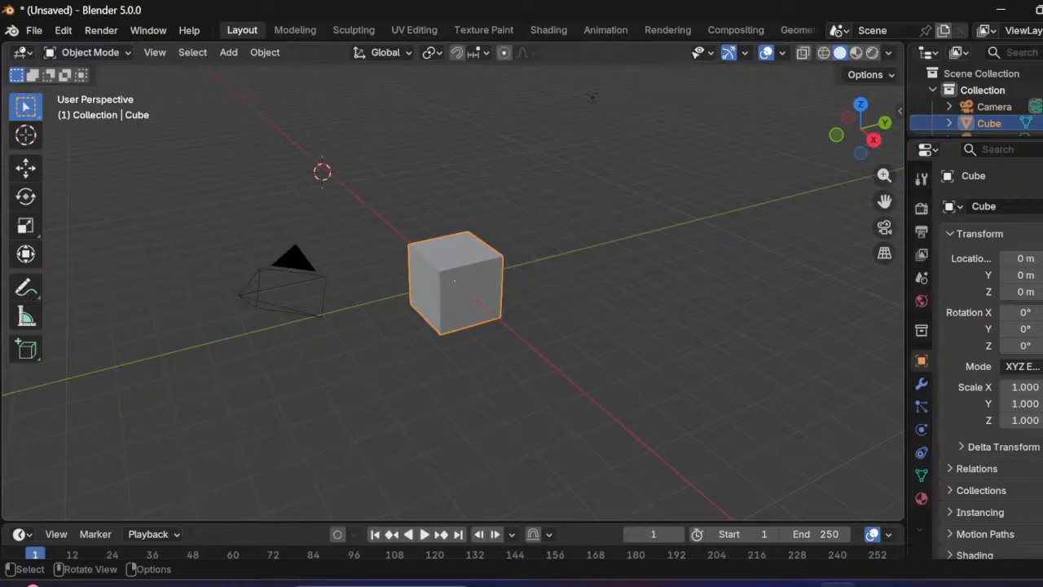
{"action": "key", "text": "x"}
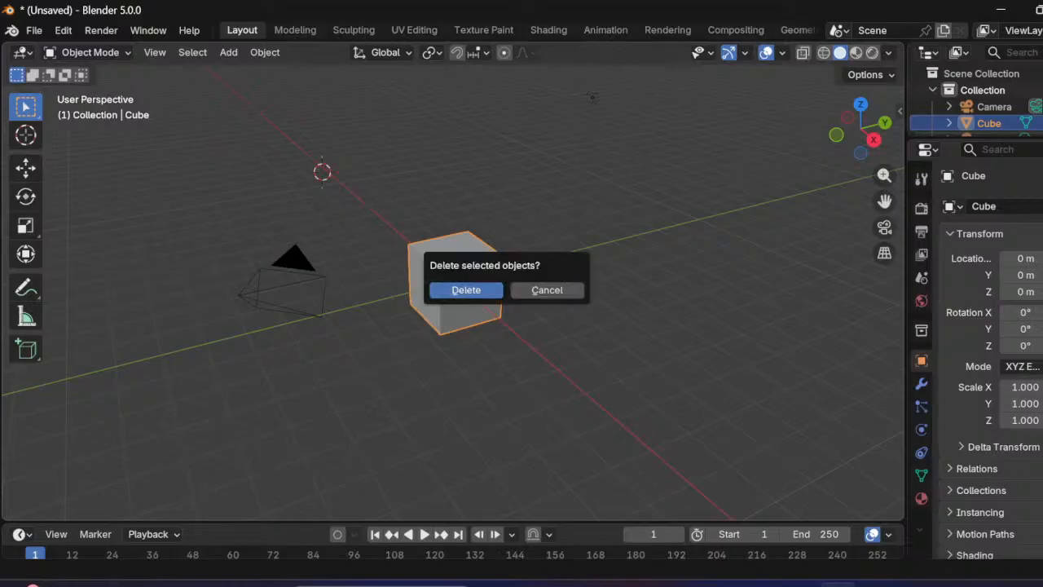
{"action": "key", "text": "Return"}
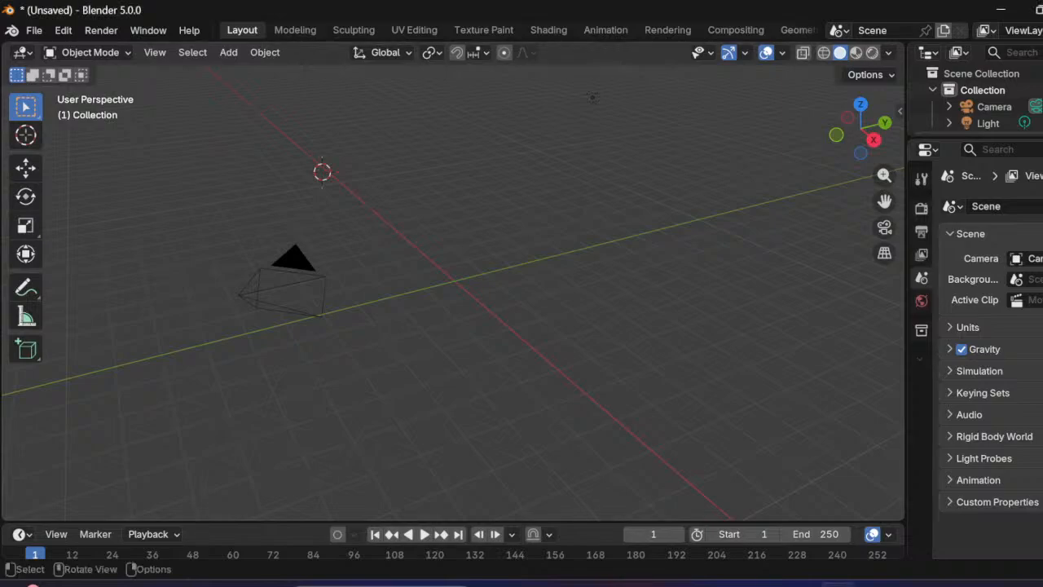
Step: Add a Monkey mesh at the 3D cursor behind the camera near the red X axis
{"action": "key", "text": "shift"}
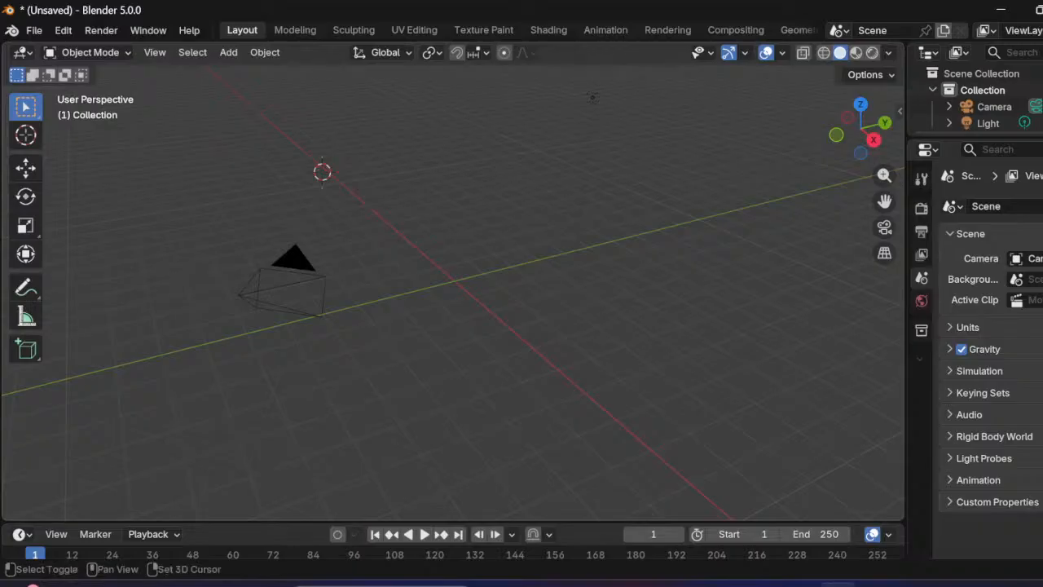
{"action": "key", "text": "shift+a"}
{"action": "mouse_move", "coordinate": [418, 355]}
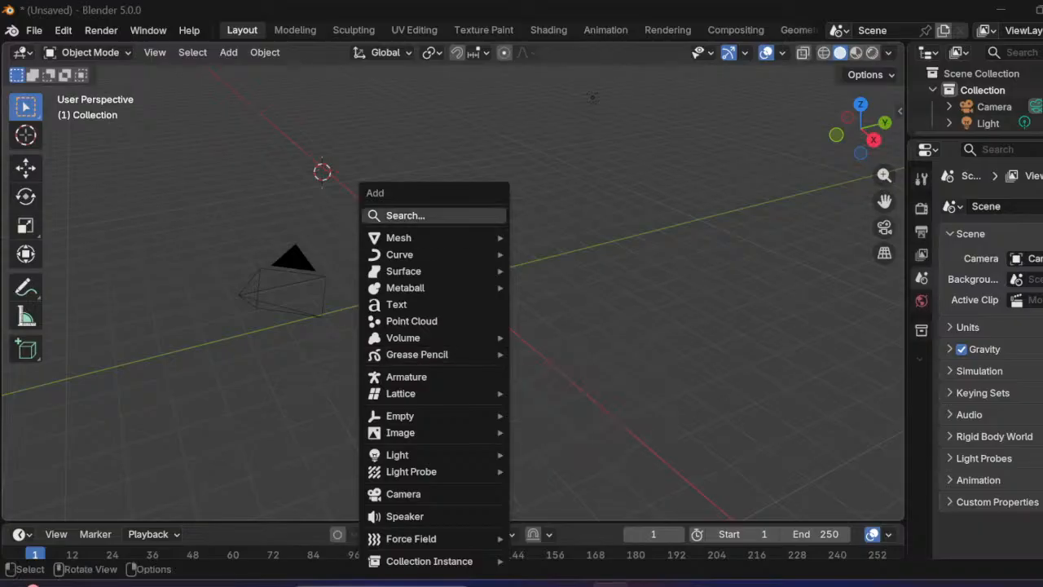
{"action": "mouse_move", "coordinate": [435, 238]}
{"action": "left_click", "coordinate": [554, 392]}
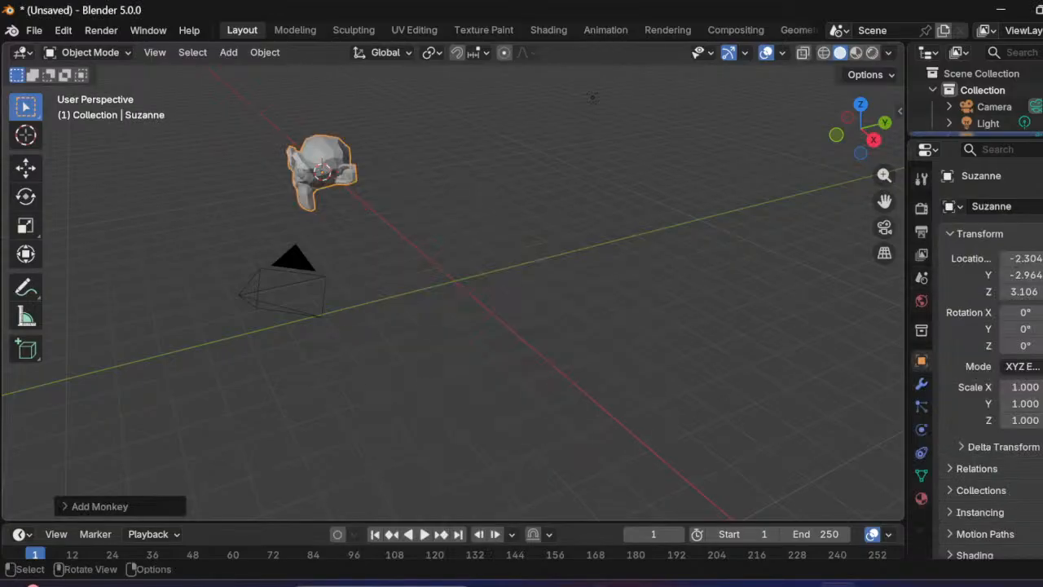
{"action": "left_click_drag", "start_coordinate": [309, 146], "coordinate": [369, 189]}
{"action": "middle_click_drag", "start_coordinate": [369, 188], "coordinate": [376, 193]}
{"action": "middle_click_drag", "start_coordinate": [596, 99], "coordinate": [561, 63]}
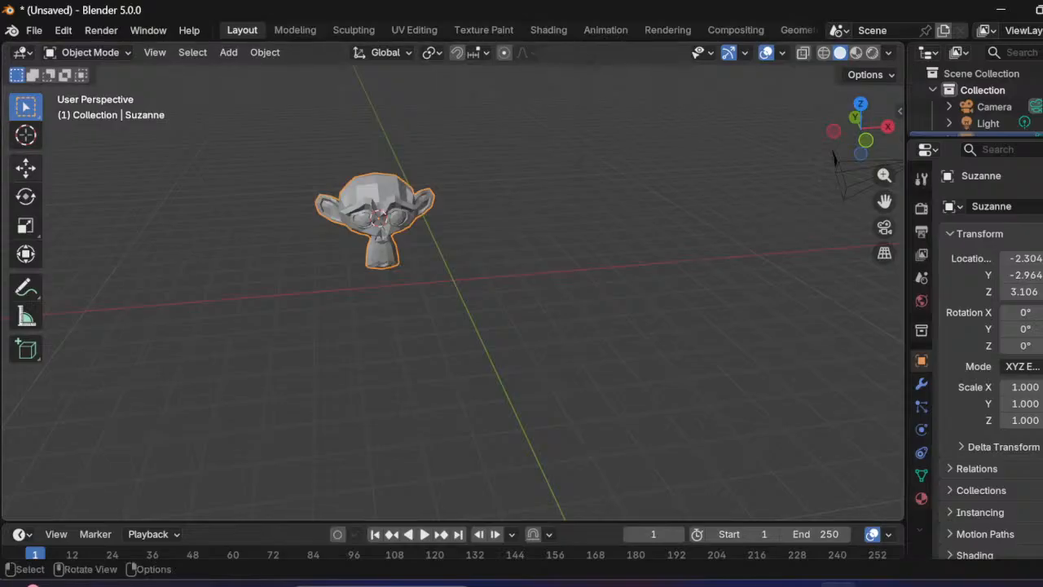
Step: Place the 3D cursor where the red and green axes cross in the front-facing view, and return to the Select tool
{"action": "key", "text": "shift+space"}
{"action": "key", "text": "space"}
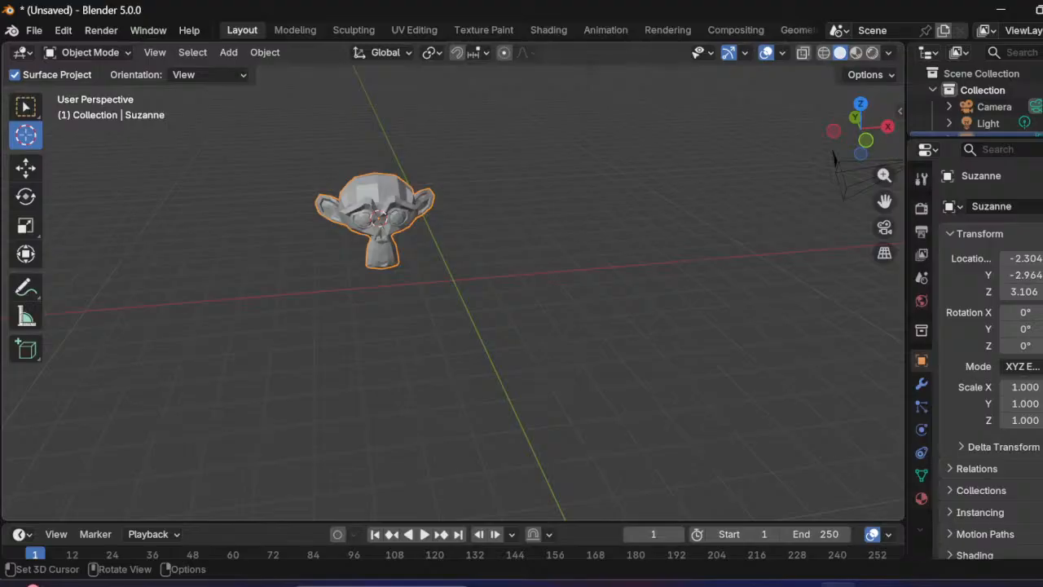
{"action": "left_click", "coordinate": [453, 281]}
{"action": "left_click", "coordinate": [25, 107]}
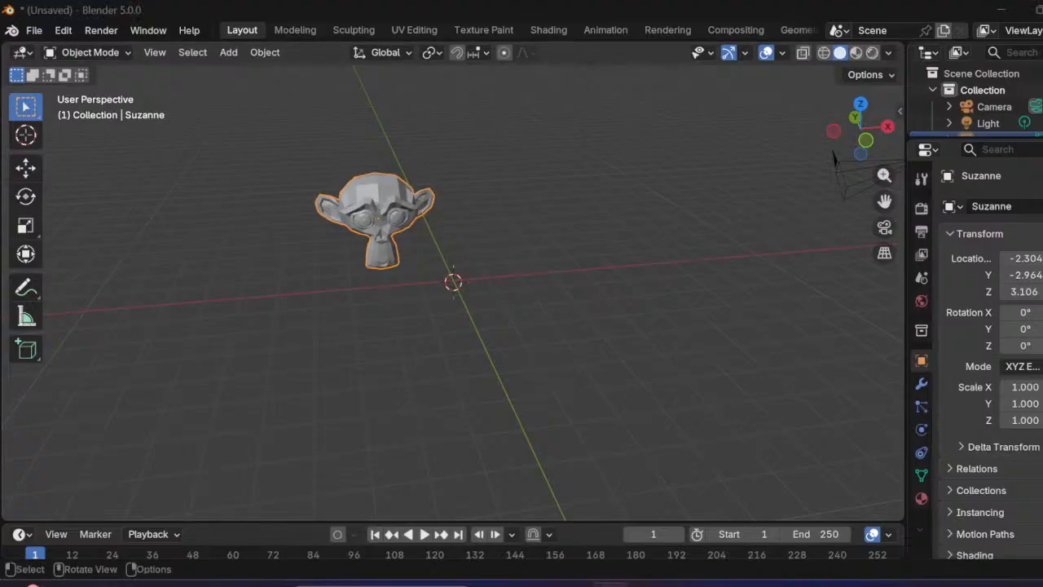
Step: Reposition the 3D cursor on the crossing of the red and green axes from two other viewing angles
{"action": "middle_click_drag", "start_coordinate": [835, 159], "coordinate": [630, 188]}
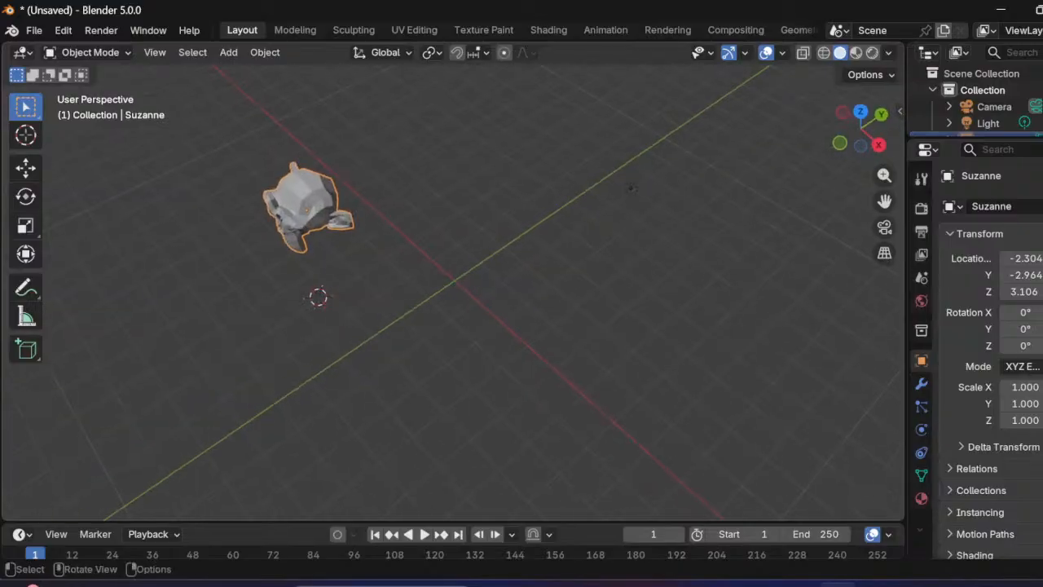
{"action": "key", "text": "shift+space"}
{"action": "key", "text": "space"}
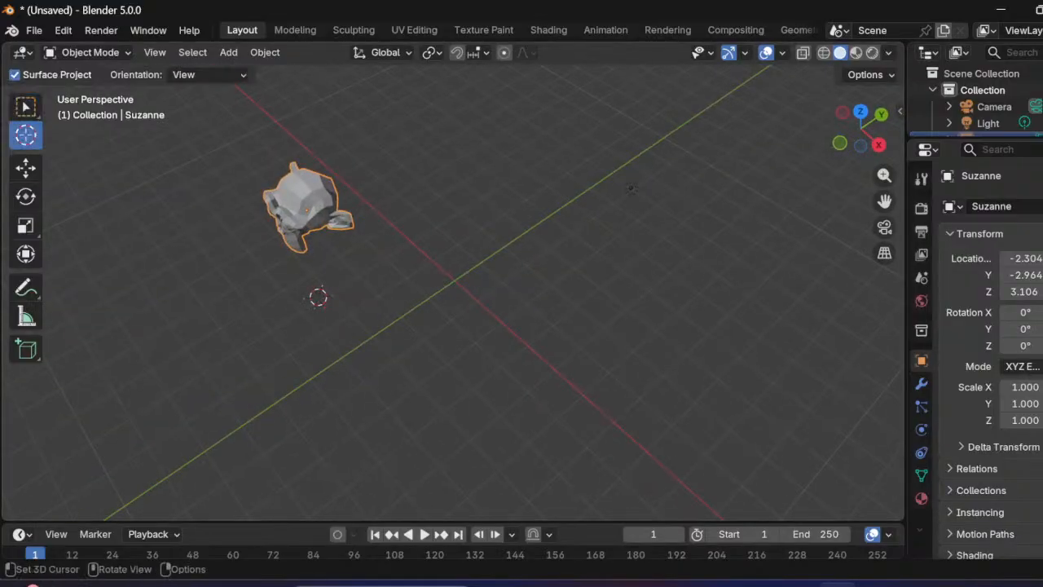
{"action": "left_click", "coordinate": [453, 281]}
{"action": "middle_click_drag", "start_coordinate": [630, 188], "coordinate": [623, 71]}
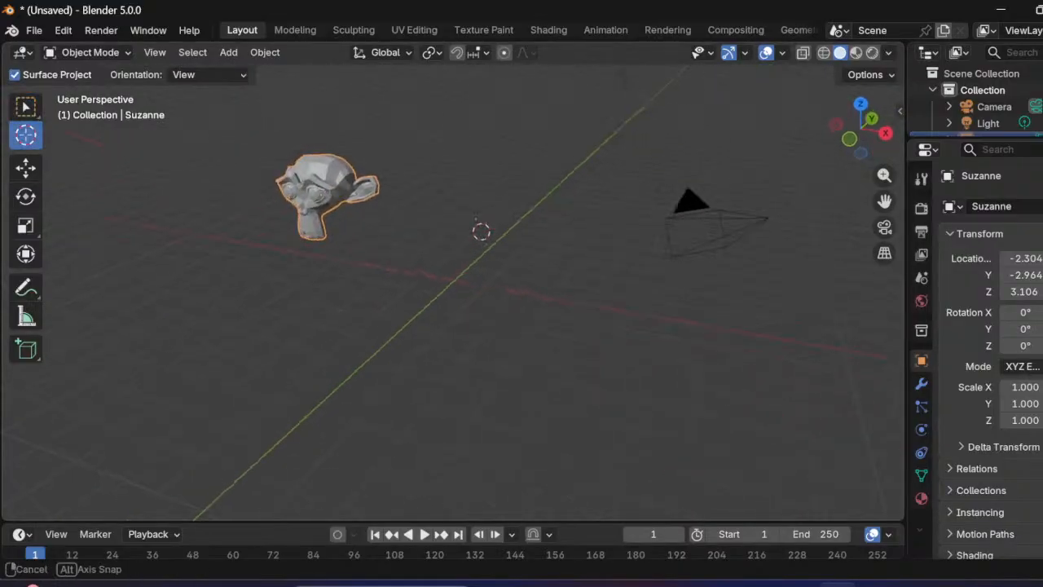
{"action": "left_click", "coordinate": [454, 281]}
{"action": "middle_click_drag", "start_coordinate": [454, 281], "coordinate": [559, 74]}
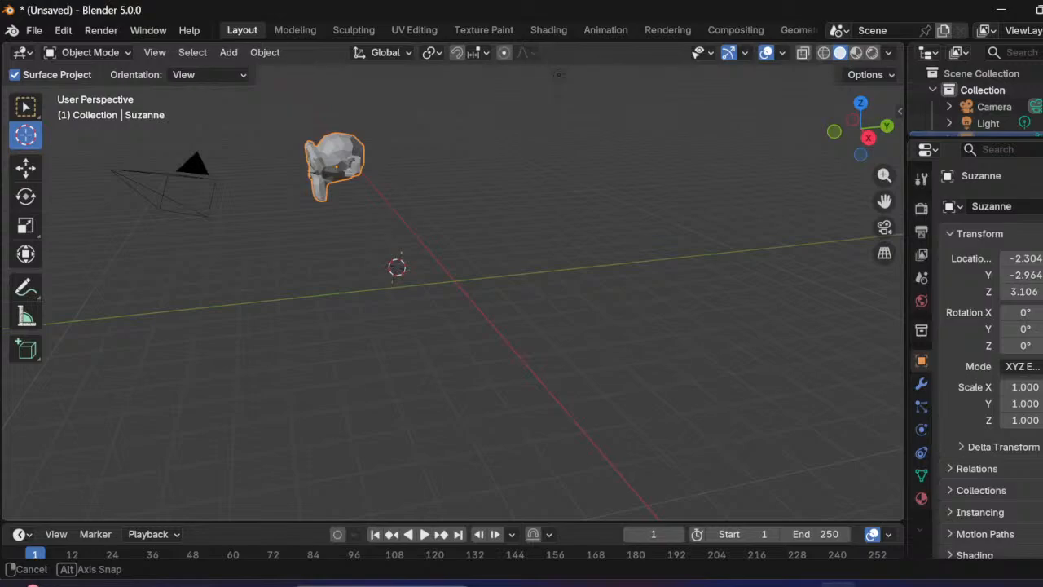
Step: Move the monkey head towards the world origin with the Move tool, to about X 1.06, Y -0.75, Z 0.41
{"action": "left_click", "coordinate": [26, 168]}
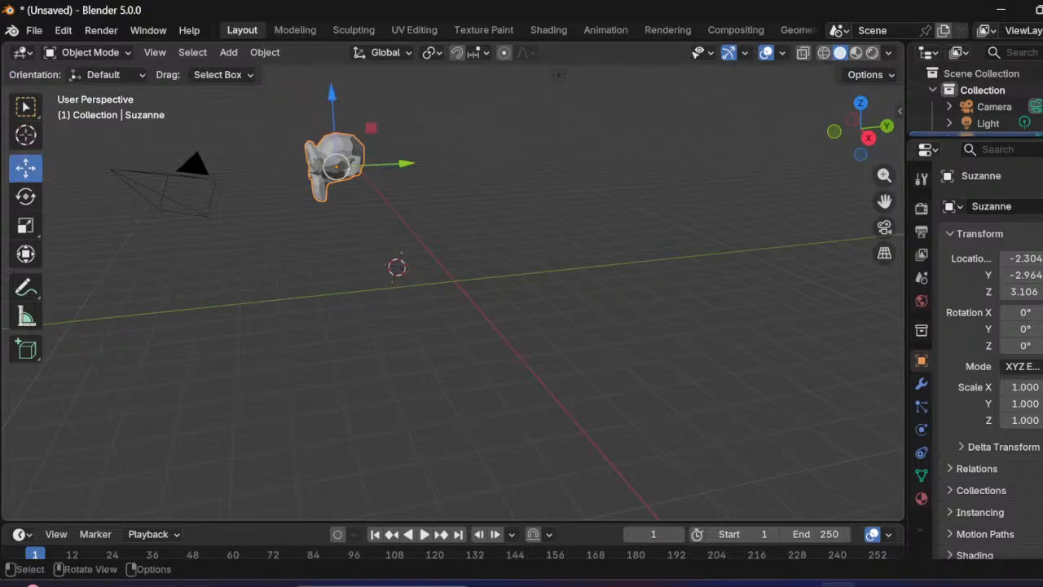
{"action": "left_click_drag", "start_coordinate": [405, 164], "coordinate": [456, 196]}
{"action": "middle_click_drag", "start_coordinate": [456, 197], "coordinate": [581, 221]}
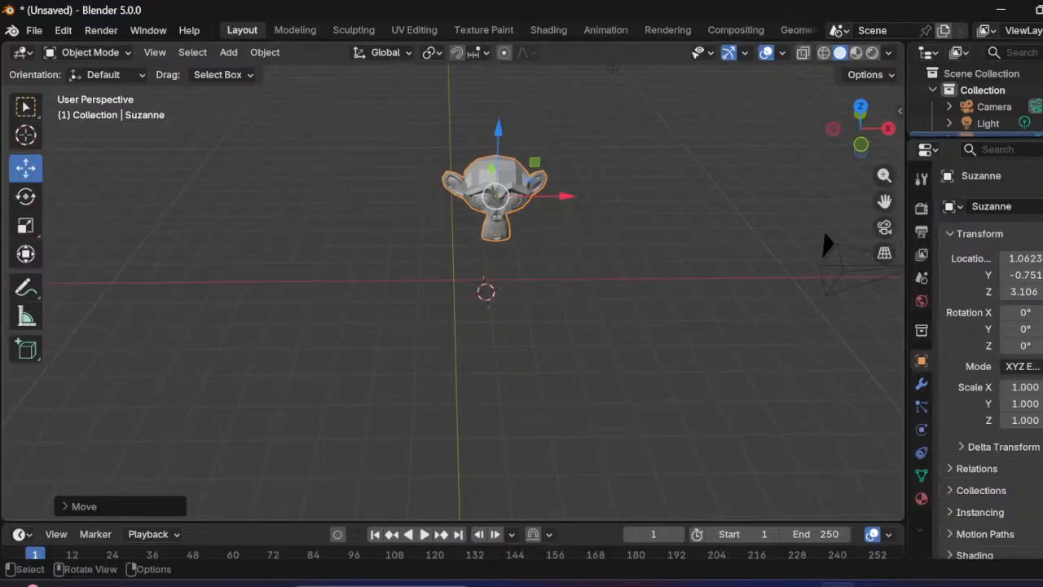
{"action": "left_click_drag", "start_coordinate": [498, 130], "coordinate": [495, 220]}
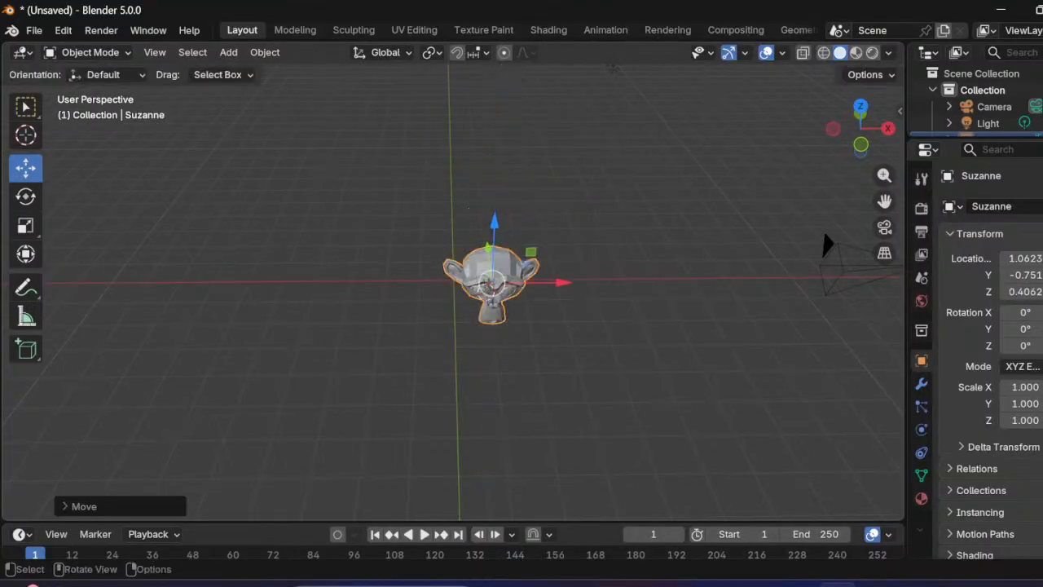
Step: Shift the monkey head horizontally along Y and X to about X 0.59, Y 0.31
{"action": "middle_click_drag", "start_coordinate": [554, 174], "coordinate": [440, 163]}
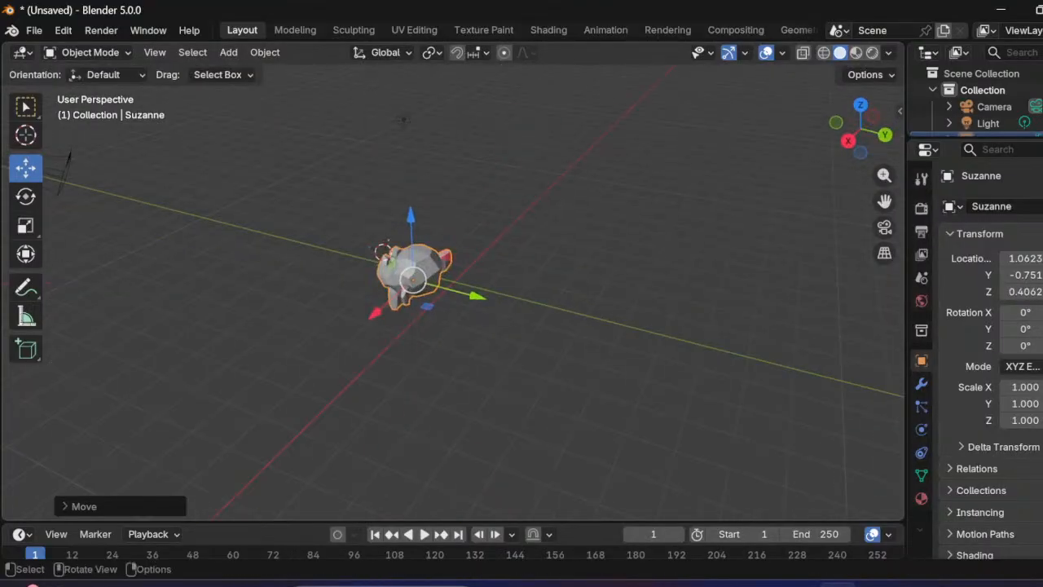
{"action": "left_click_drag", "start_coordinate": [472, 295], "coordinate": [512, 305]}
{"action": "left_click_drag", "start_coordinate": [411, 322], "coordinate": [419, 314]}
{"action": "middle_click_drag", "start_coordinate": [428, 310], "coordinate": [624, 290]}
{"action": "middle_click_drag", "start_coordinate": [797, 72], "coordinate": [807, 112]}
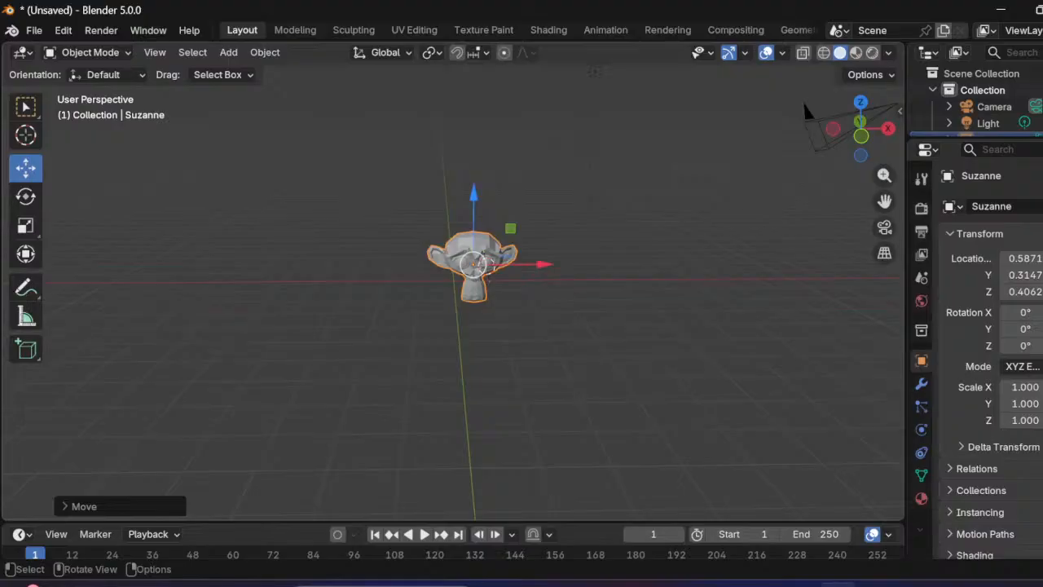
Step: Lower the monkey head along the Z axis to a height of about -0.11 m
{"action": "key", "text": "g"}
{"action": "key", "text": "z"}
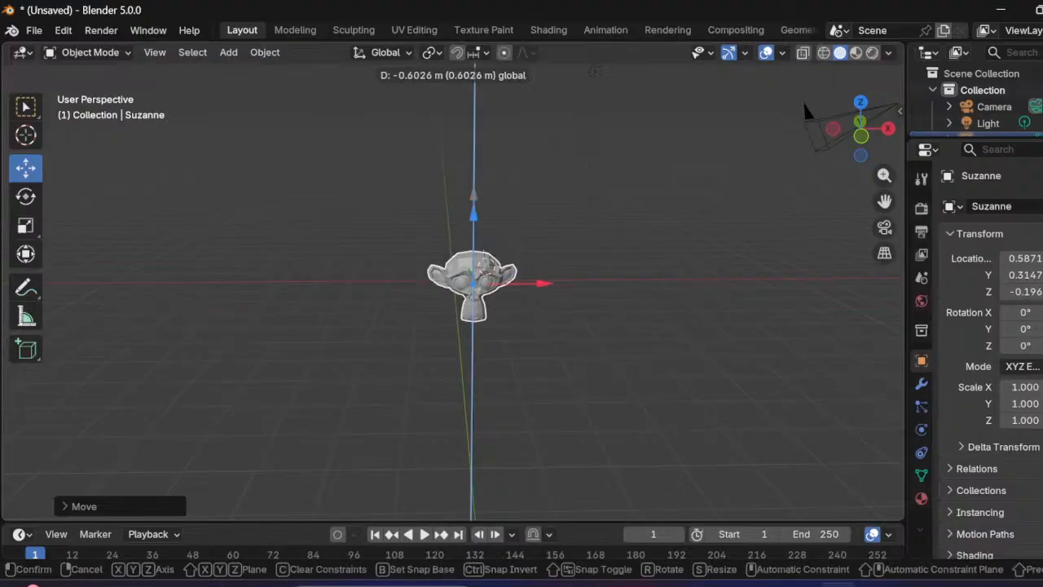
{"action": "left_click", "coordinate": [484, 263]}
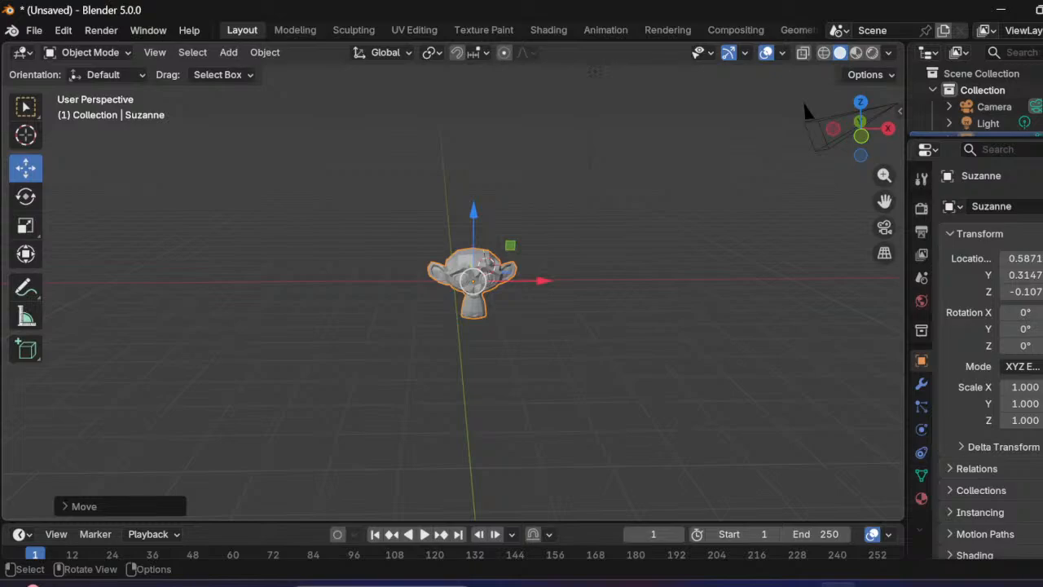
Step: Centre the monkey head near the origin by moving it along X to about -0.08 and Y to about 0.07
{"action": "middle_click_drag", "start_coordinate": [484, 262], "coordinate": [396, 323]}
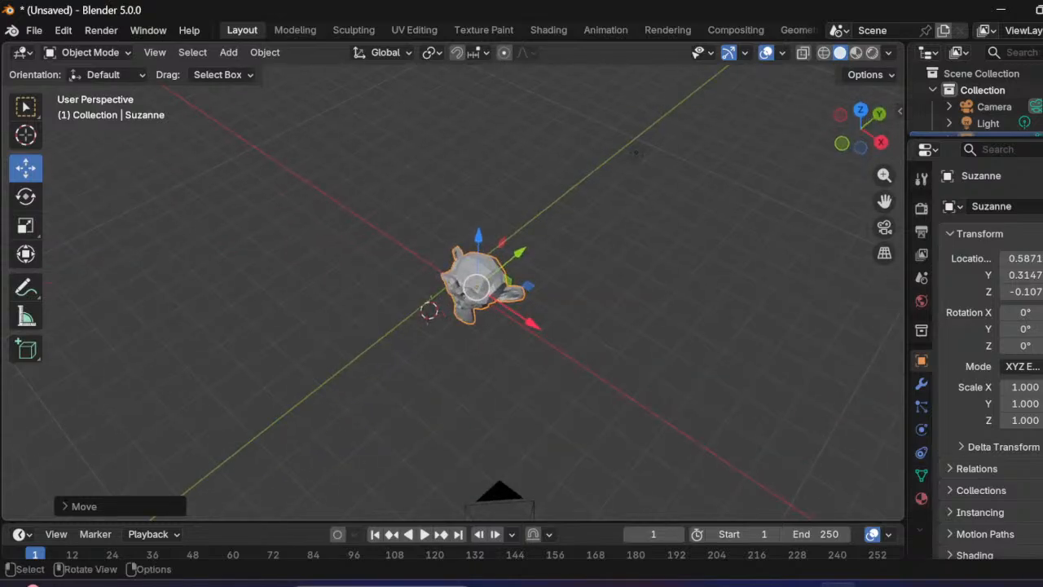
{"action": "key", "text": "g"}
{"action": "key", "text": "x"}
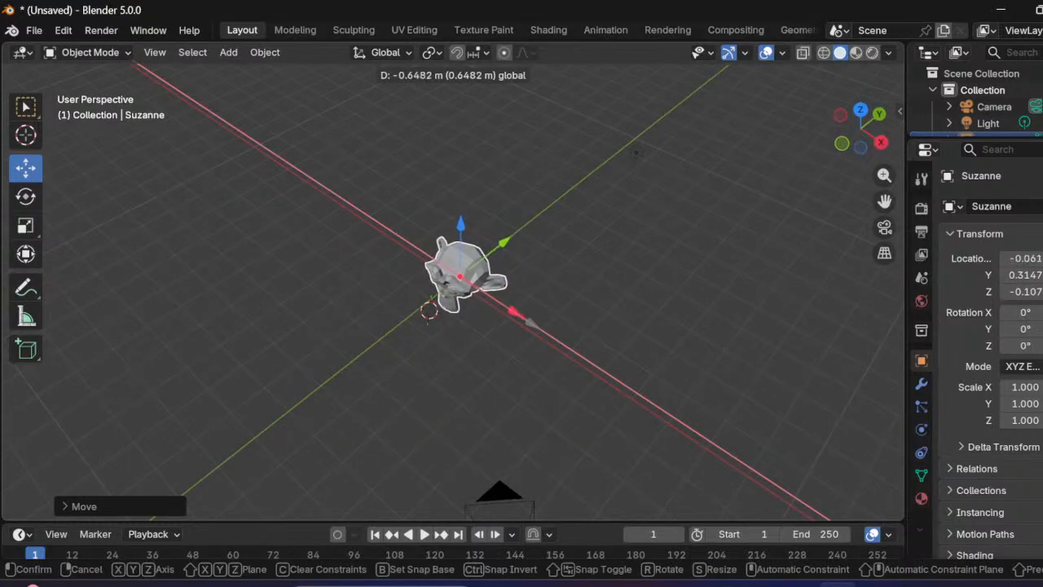
{"action": "left_click_drag", "start_coordinate": [518, 313], "coordinate": [515, 311]}
{"action": "left_click_drag", "start_coordinate": [503, 242], "coordinate": [497, 247]}
{"action": "middle_click_drag", "start_coordinate": [497, 247], "coordinate": [636, 82]}
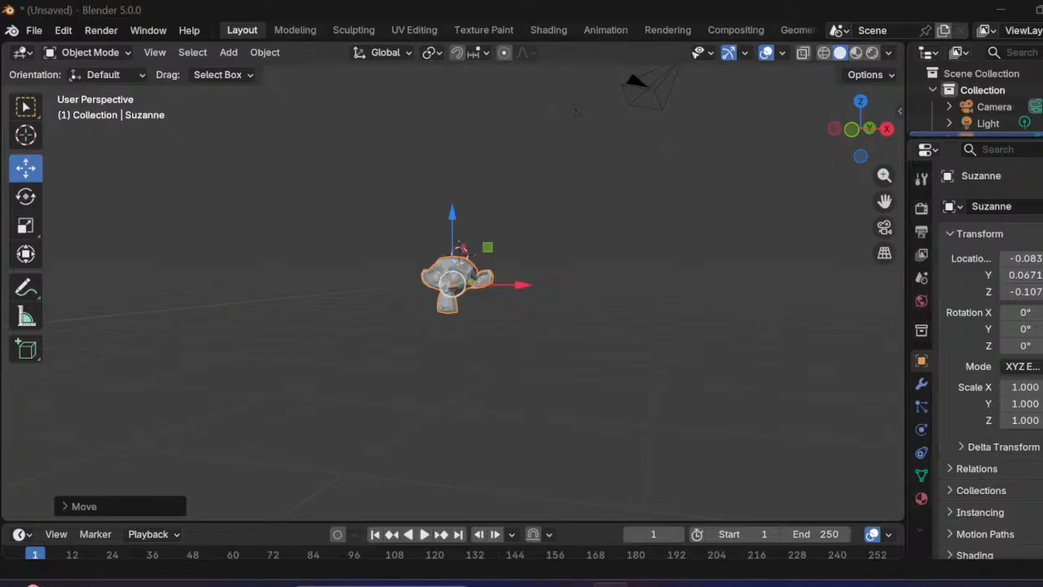
{"action": "middle_click_drag", "start_coordinate": [461, 247], "coordinate": [425, 236]}
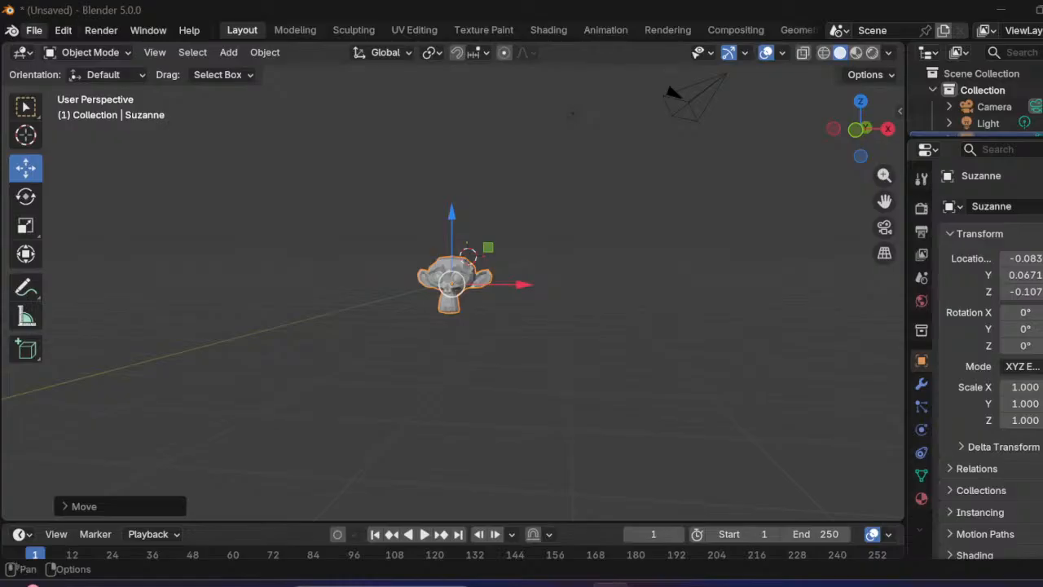
Step: Open the Preferences window at the Interface settings
{"action": "left_click", "coordinate": [33, 30]}
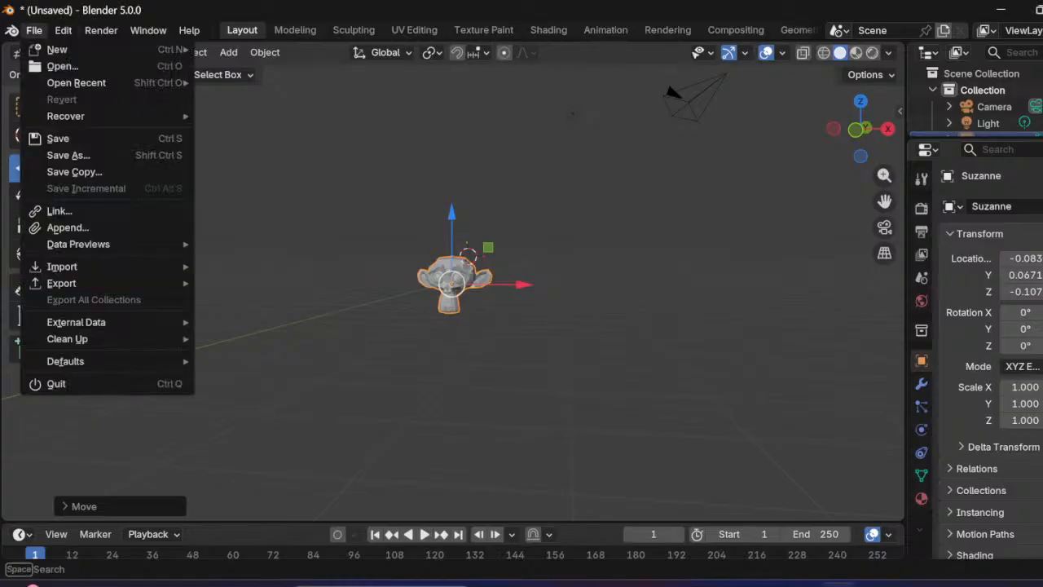
{"action": "mouse_move", "coordinate": [189, 31]}
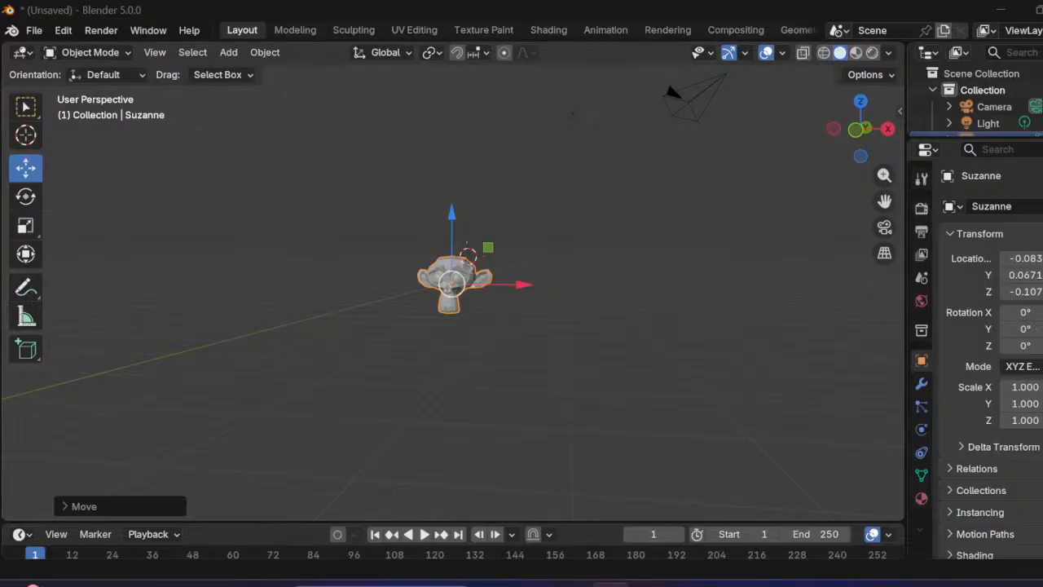
{"action": "left_click", "coordinate": [63, 30]}
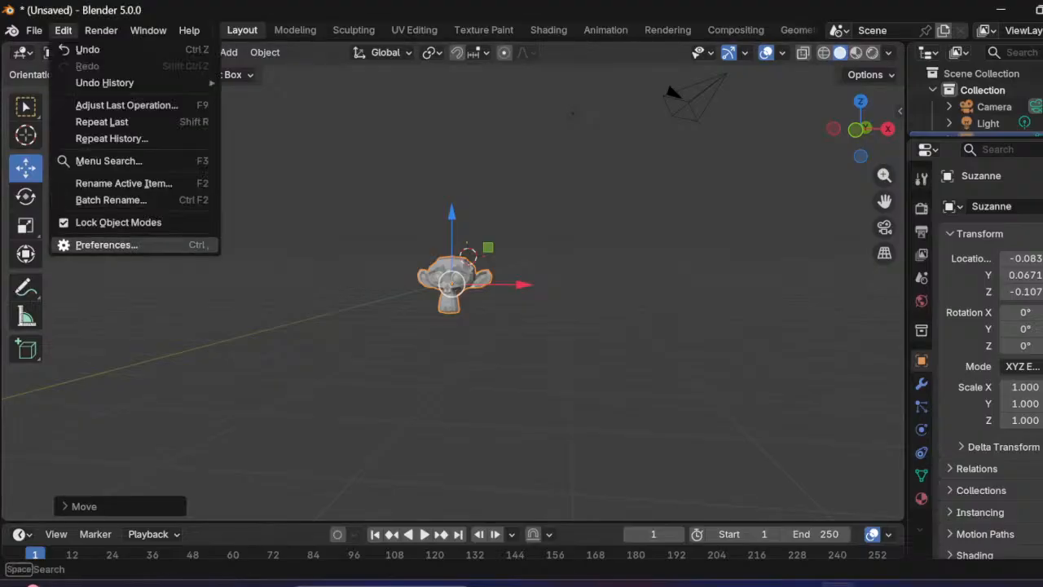
{"action": "left_click", "coordinate": [105, 244]}
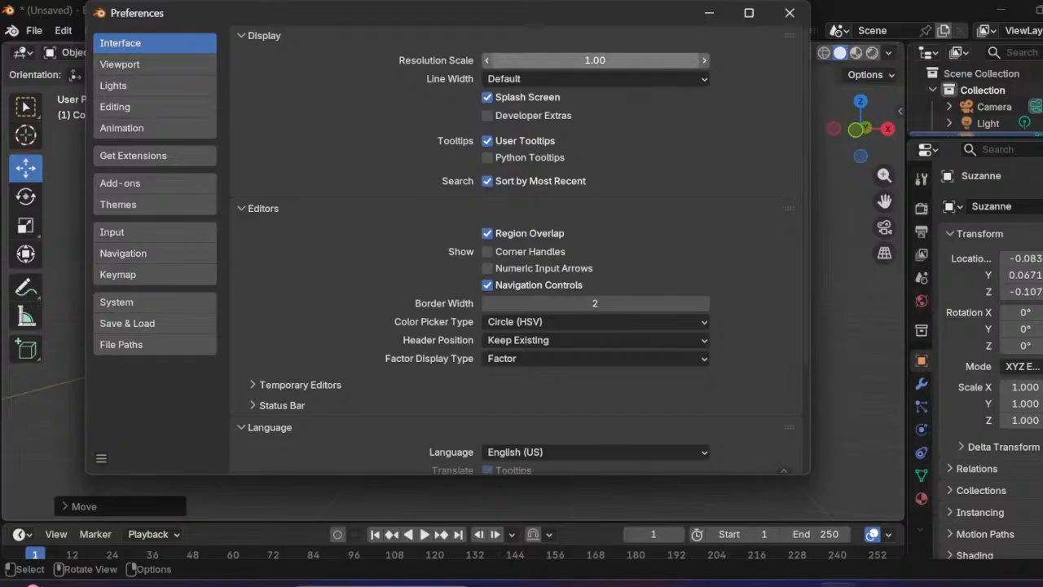
Step: Raise the interface resolution scale in small increments to 1.26
{"action": "left_click", "coordinate": [704, 60]}
{"action": "left_click", "coordinate": [705, 62]}
{"action": "left_click", "coordinate": [704, 61]}
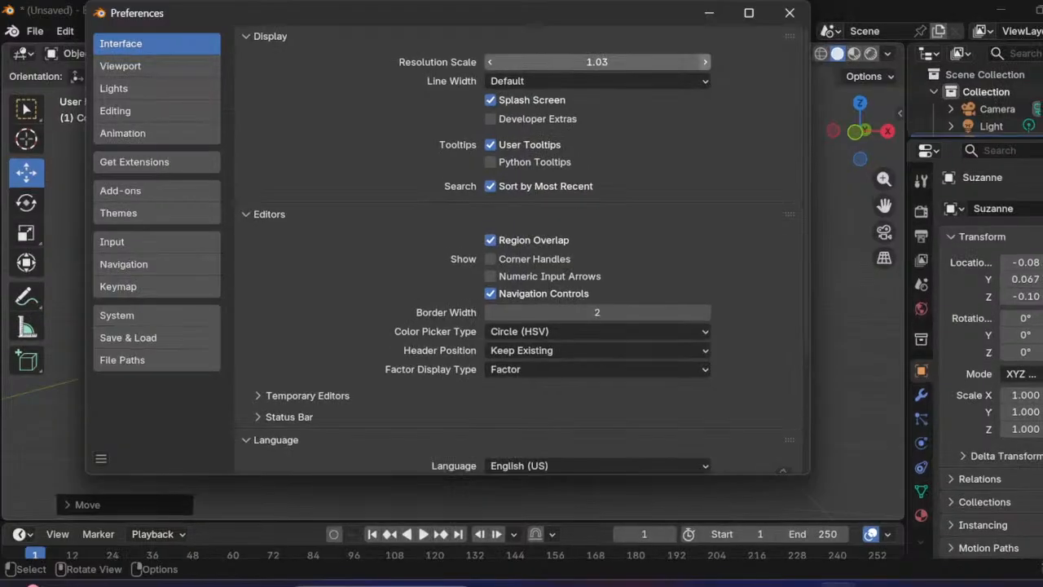
{"action": "left_click", "coordinate": [705, 62]}
{"action": "left_click", "coordinate": [705, 62]}
{"action": "left_click", "coordinate": [705, 62]}
{"action": "left_click", "coordinate": [705, 62]}
{"action": "left_click", "coordinate": [705, 63]}
{"action": "left_click", "coordinate": [705, 63]}
{"action": "left_click", "coordinate": [704, 63]}
{"action": "left_click", "coordinate": [705, 63]}
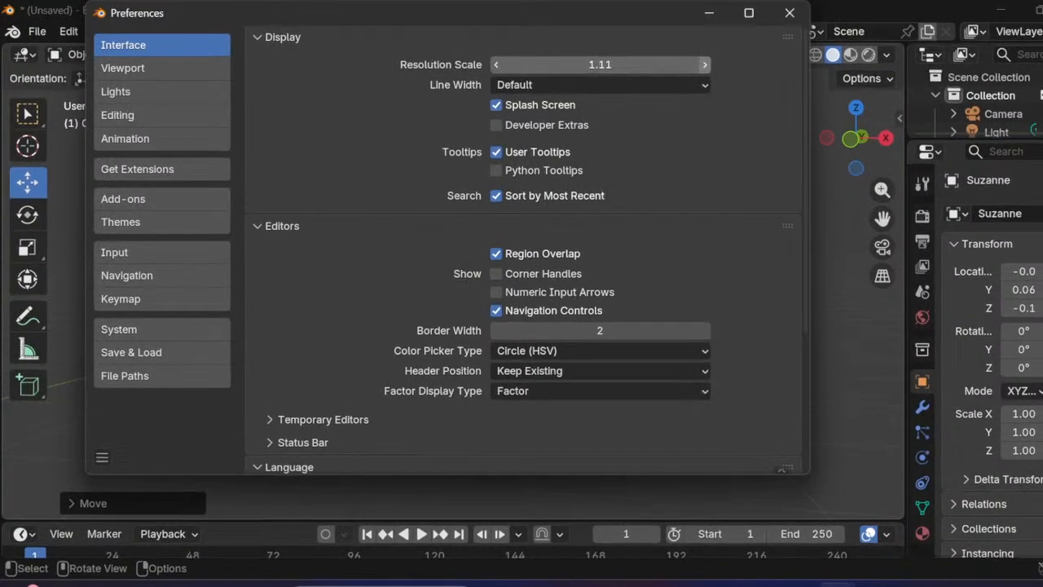
{"action": "left_click", "coordinate": [705, 64]}
{"action": "left_click", "coordinate": [704, 65]}
{"action": "left_click", "coordinate": [705, 65]}
{"action": "left_click", "coordinate": [705, 66]}
{"action": "left_click", "coordinate": [705, 67]}
{"action": "left_click", "coordinate": [705, 68]}
{"action": "left_click", "coordinate": [704, 69]}
{"action": "left_click", "coordinate": [705, 70]}
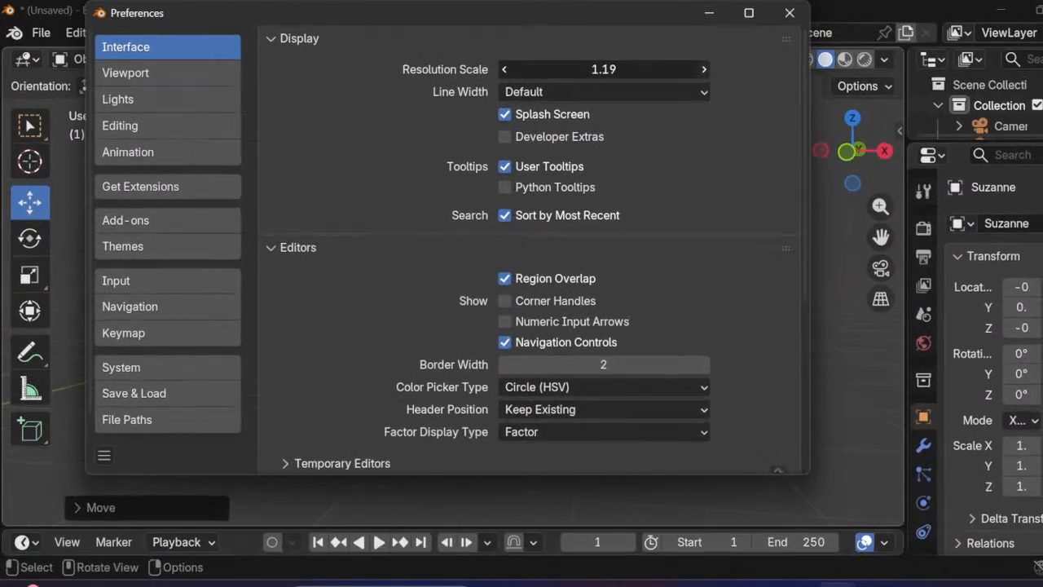
{"action": "left_click", "coordinate": [704, 69]}
{"action": "left_click", "coordinate": [704, 70]}
{"action": "left_click", "coordinate": [704, 70]}
{"action": "left_click", "coordinate": [704, 71]}
{"action": "left_click", "coordinate": [704, 71]}
{"action": "left_click", "coordinate": [705, 72]}
{"action": "left_click", "coordinate": [705, 72]}
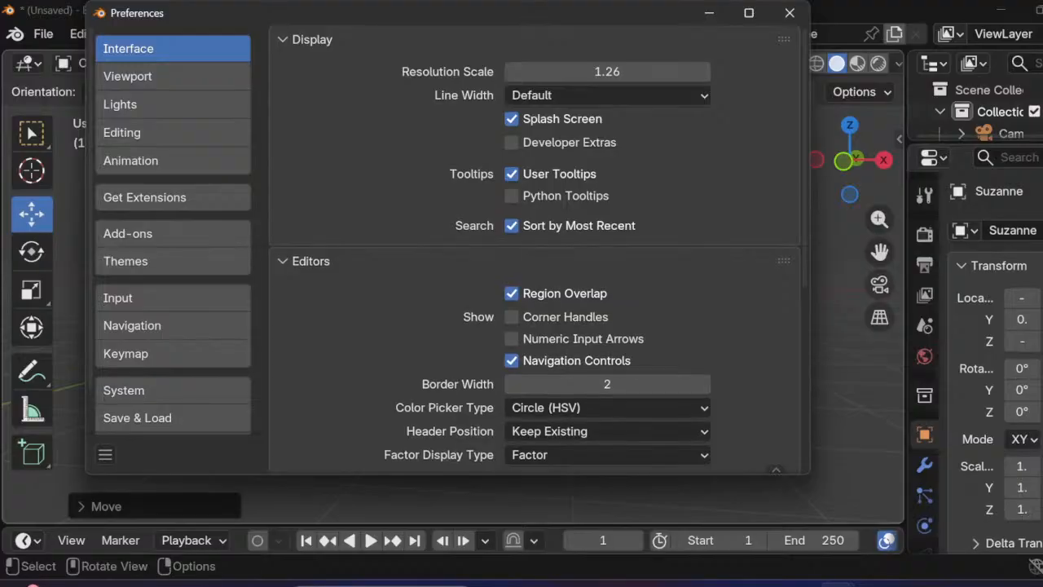
Step: Lower the interface resolution scale to about 1.12
{"action": "left_click", "coordinate": [607, 71]}
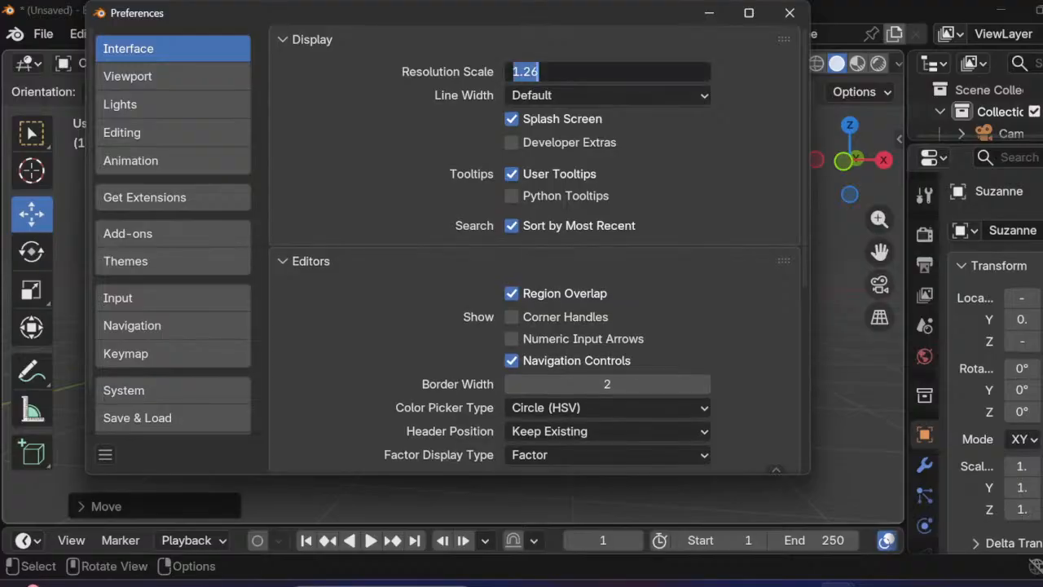
{"action": "left_click", "coordinate": [607, 72]}
{"action": "left_click", "coordinate": [636, 135]}
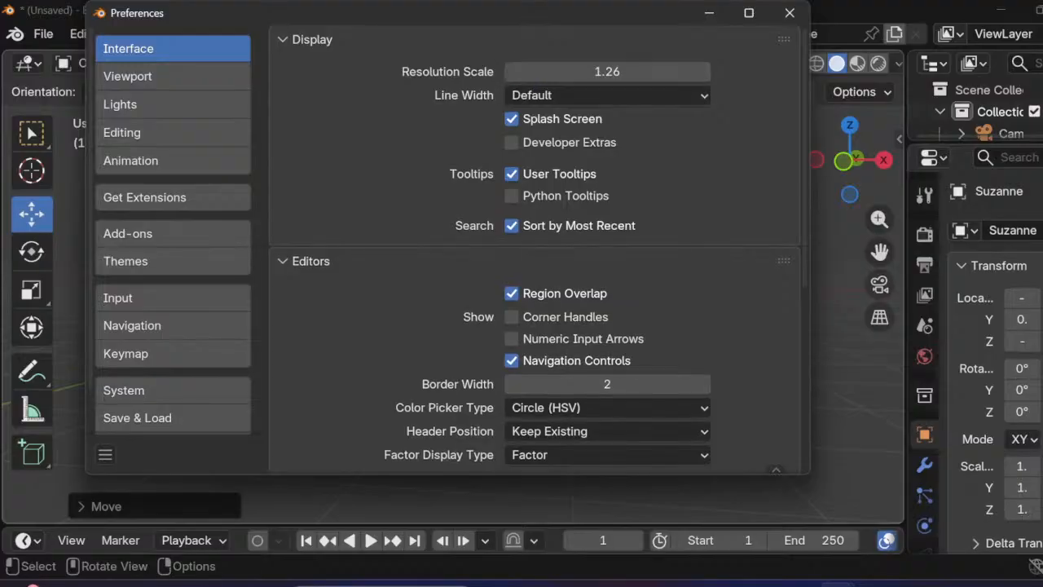
{"action": "mouse_move", "coordinate": [608, 71]}
{"action": "left_mouse_down"}
{"action": "mouse_move", "coordinate": [566, 72]}
{"action": "mouse_move", "coordinate": [562, 53]}
{"action": "mouse_move", "coordinate": [635, 53]}
{"action": "mouse_move", "coordinate": [554, 53]}
{"action": "mouse_move", "coordinate": [663, 93]}
{"action": "mouse_move", "coordinate": [706, 142]}
{"action": "mouse_move", "coordinate": [586, 56]}
{"action": "mouse_move", "coordinate": [607, 63]}
{"action": "left_mouse_up"}
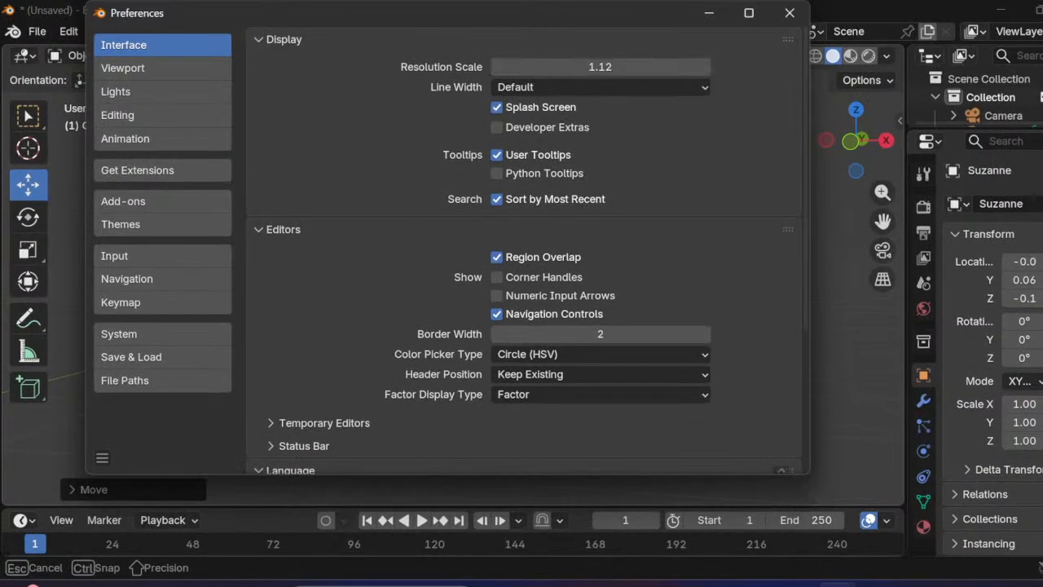
Step: Set the interface resolution scale to 1.5
{"action": "left_click", "coordinate": [601, 67]}
{"action": "left_click", "coordinate": [602, 67]}
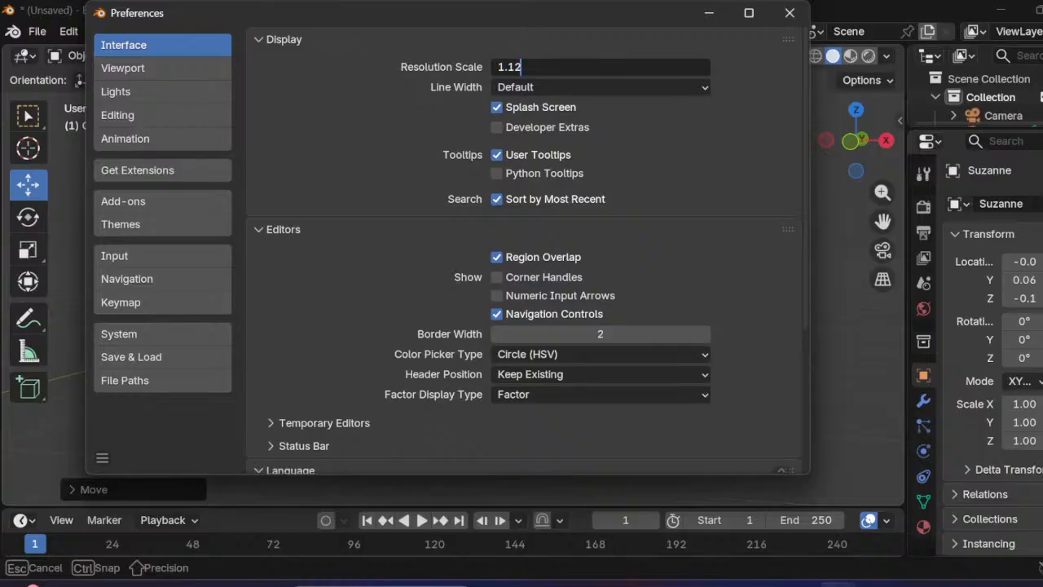
{"action": "key", "text": "BackSpace"}
{"action": "key", "text": "BackSpace"}
{"action": "type", "text": "5"}
{"action": "key", "text": "Return"}
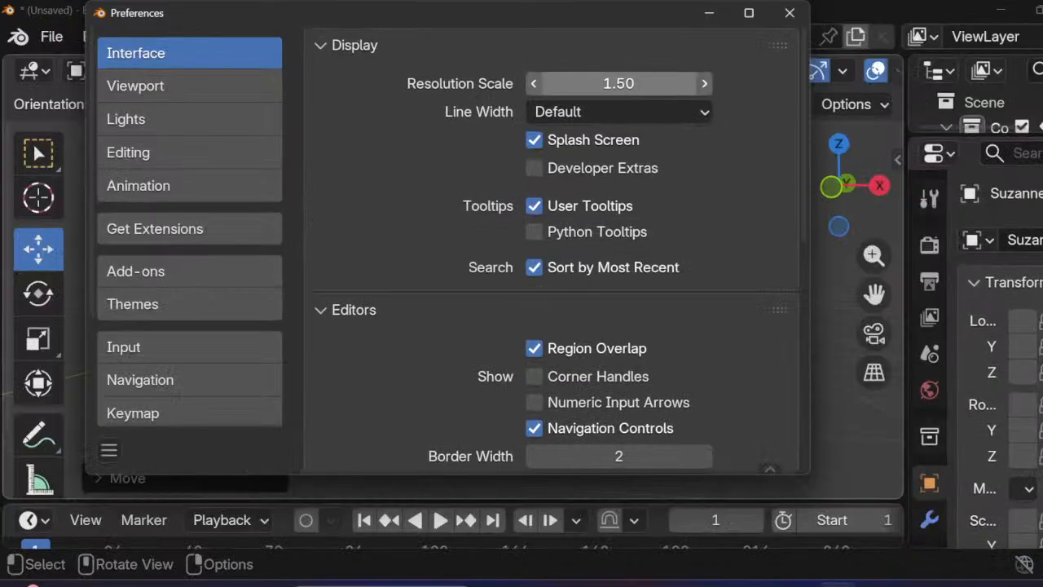
Step: Set the interface resolution scale to 1.05
{"action": "left_click", "coordinate": [619, 84]}
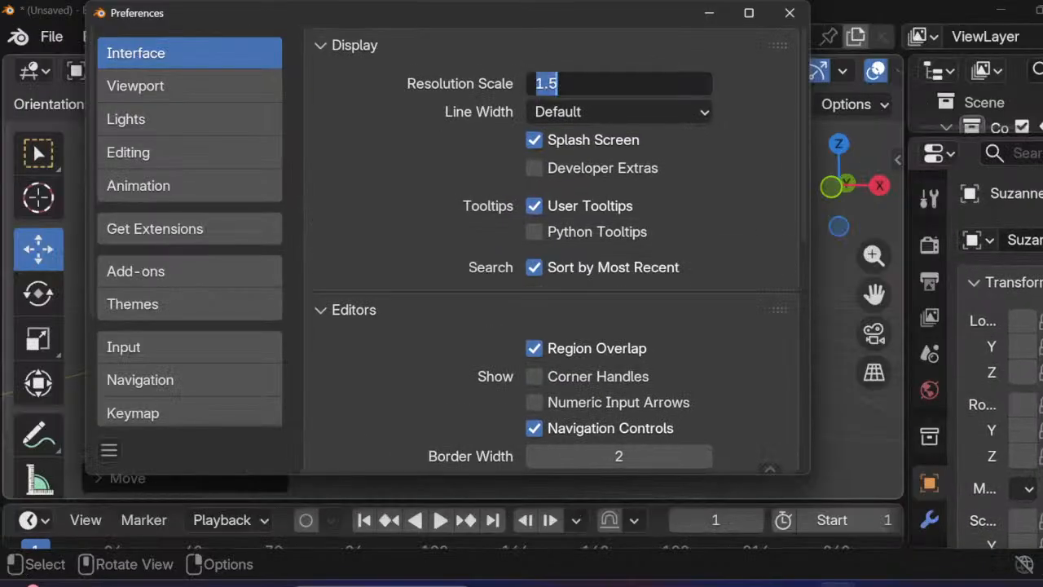
{"action": "left_click", "coordinate": [557, 84]}
{"action": "key", "text": "BackSpace"}
{"action": "key", "text": "BackSpace"}
{"action": "type", "text": ".05"}
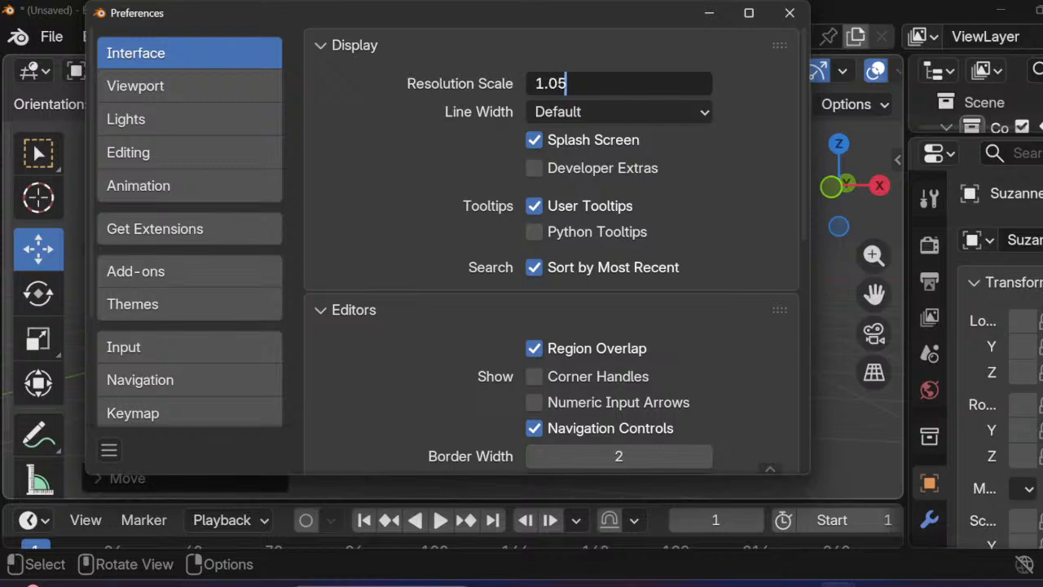
{"action": "key", "text": "Return"}
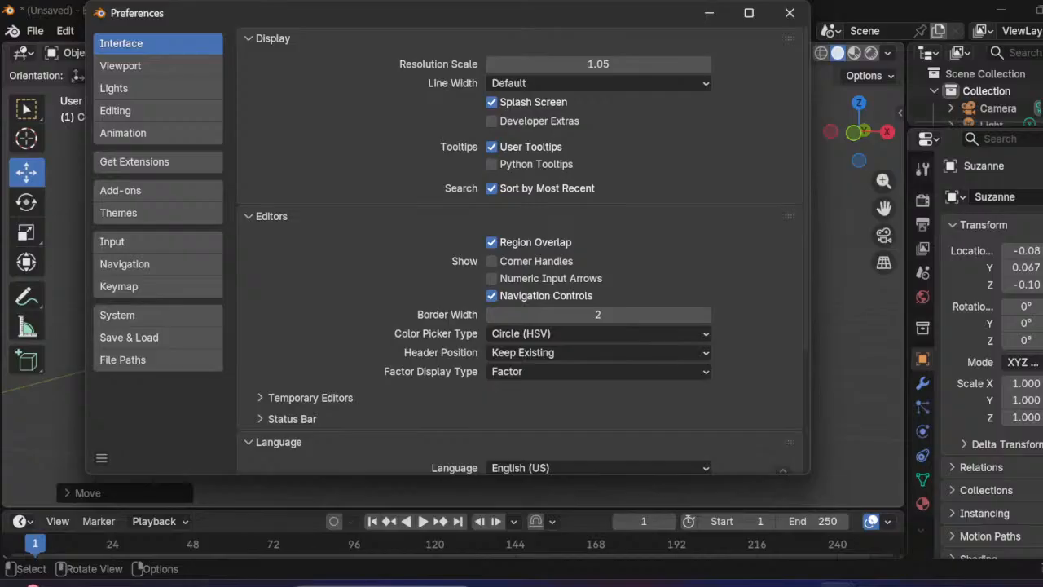
Step: Set the interface resolution scale to 1 and close the Preferences window
{"action": "left_click", "coordinate": [598, 65]}
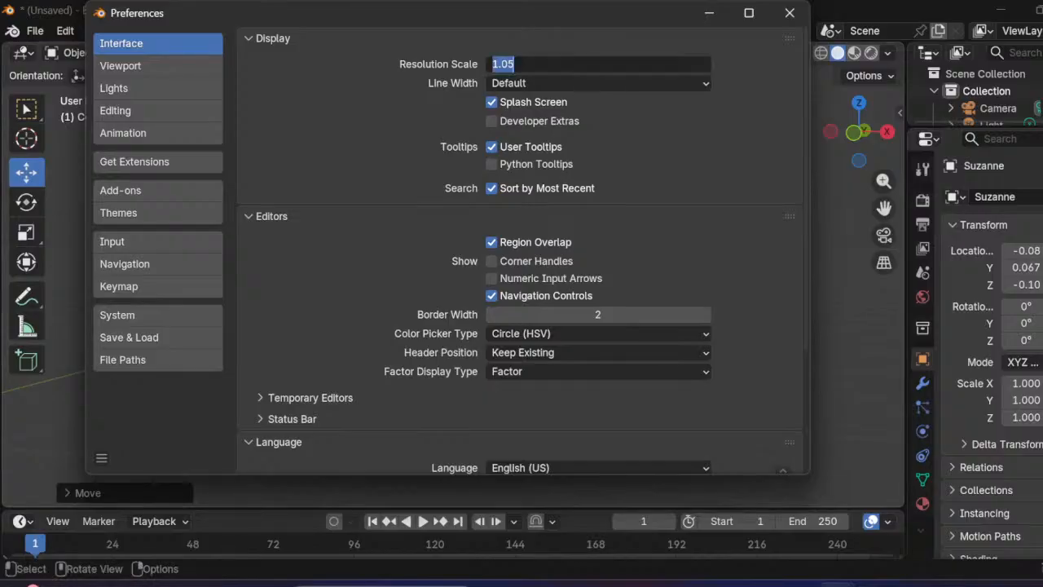
{"action": "type", "text": "1"}
{"action": "key", "text": "Return"}
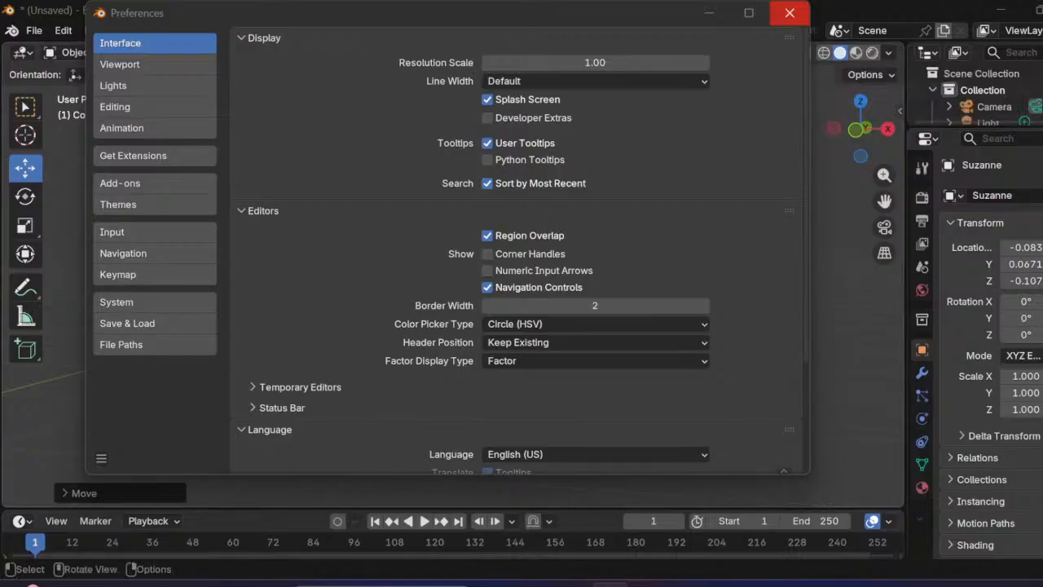
{"action": "left_click", "coordinate": [790, 12]}
Step: Examine the monkey head in the viewport from near and far and from a different angle
{"action": "scroll", "coordinate": [452, 281], "scroll_direction": "up", "scroll_amount": 4}
{"action": "scroll", "coordinate": [453, 282], "scroll_direction": "down", "scroll_amount": 4}
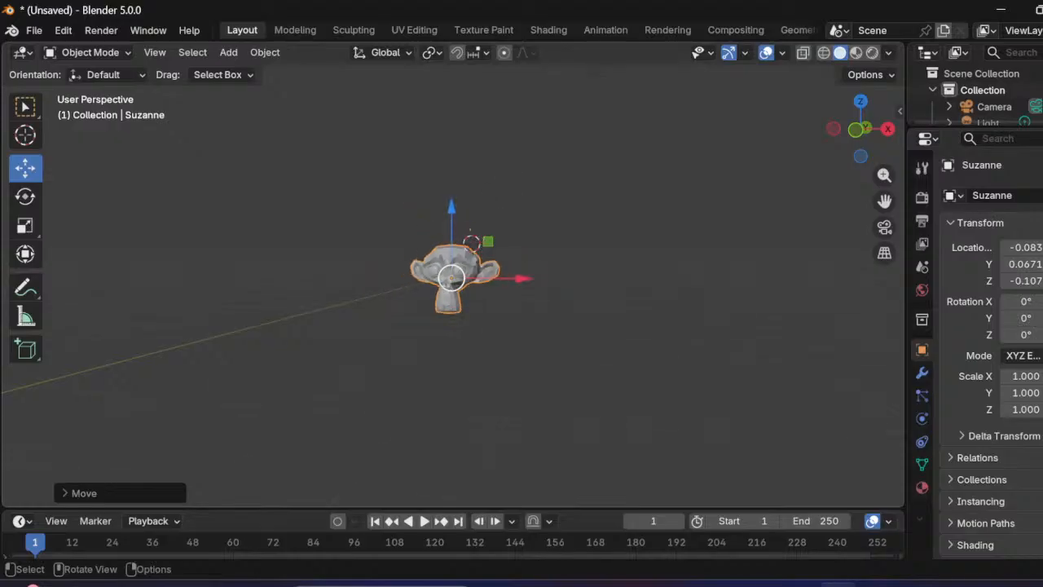
{"action": "scroll", "coordinate": [452, 281], "scroll_direction": "up", "scroll_amount": 5}
{"action": "scroll", "coordinate": [452, 281], "scroll_direction": "down", "scroll_amount": 3}
{"action": "scroll", "coordinate": [453, 281], "scroll_direction": "up", "scroll_amount": 2}
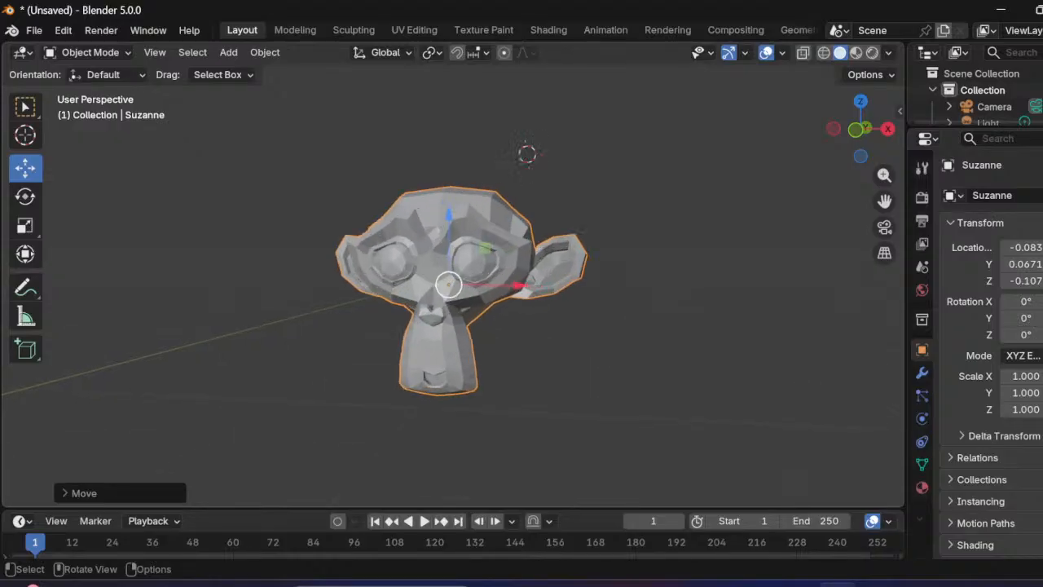
{"action": "scroll", "coordinate": [452, 281], "scroll_direction": "down", "scroll_amount": 3}
{"action": "scroll", "coordinate": [452, 281], "scroll_direction": "up", "scroll_amount": 5}
{"action": "scroll", "coordinate": [452, 281], "scroll_direction": "down", "scroll_amount": 5}
{"action": "scroll", "coordinate": [452, 281], "scroll_direction": "up", "scroll_amount": 7}
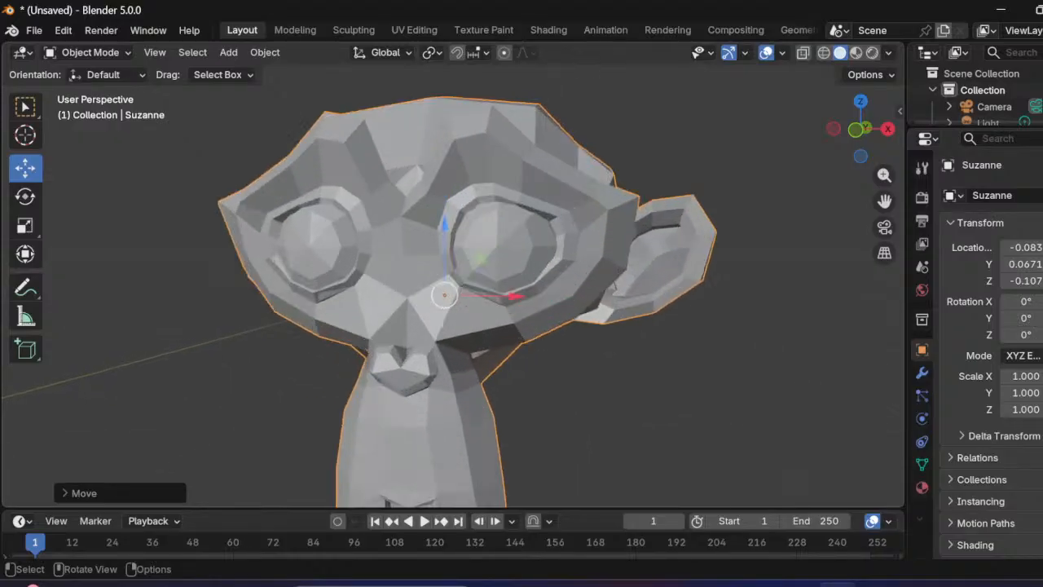
{"action": "scroll", "coordinate": [453, 281], "scroll_direction": "down", "scroll_amount": 6}
{"action": "scroll", "coordinate": [452, 281], "scroll_direction": "up", "scroll_amount": 3}
{"action": "scroll", "coordinate": [452, 281], "scroll_direction": "down", "scroll_amount": 3}
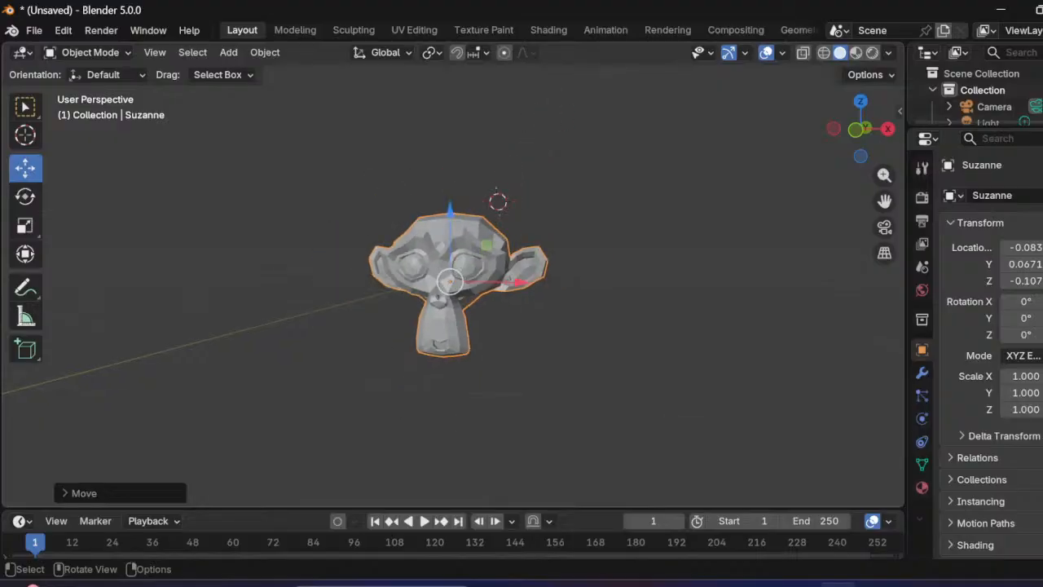
{"action": "middle_click_drag", "start_coordinate": [452, 281], "coordinate": [570, 357], "text": "ctrl"}
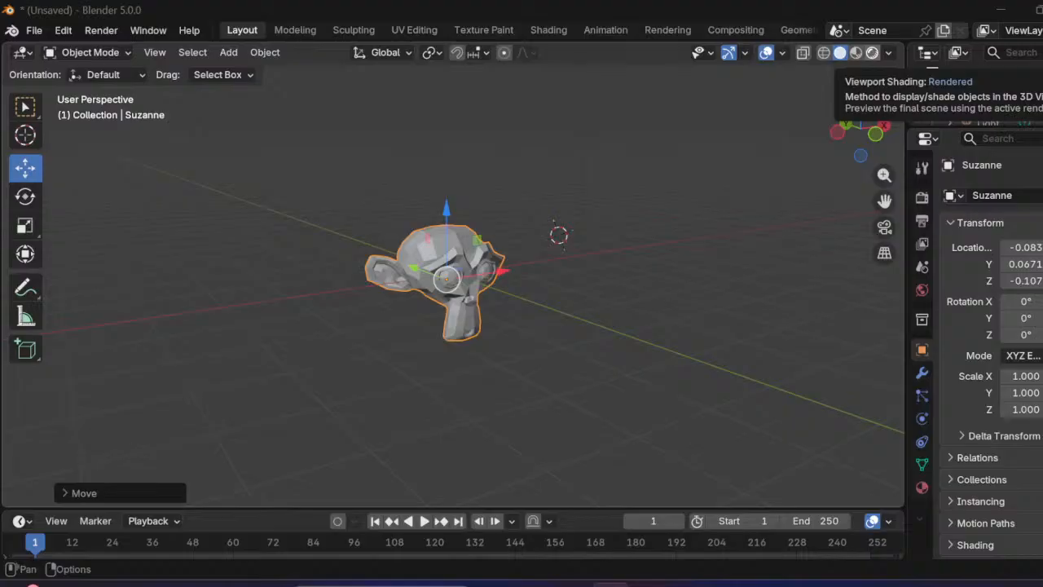
Step: Switch the viewport shading to Rendered and view the monkey head from its other side
{"action": "left_click", "coordinate": [872, 52]}
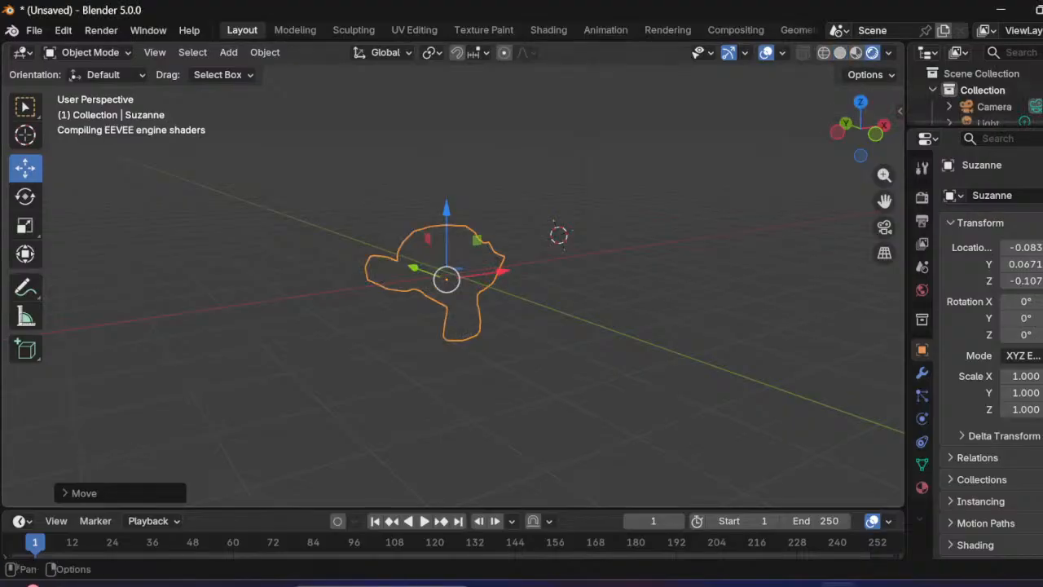
{"action": "middle_click_drag", "start_coordinate": [586, 245], "coordinate": [469, 271]}
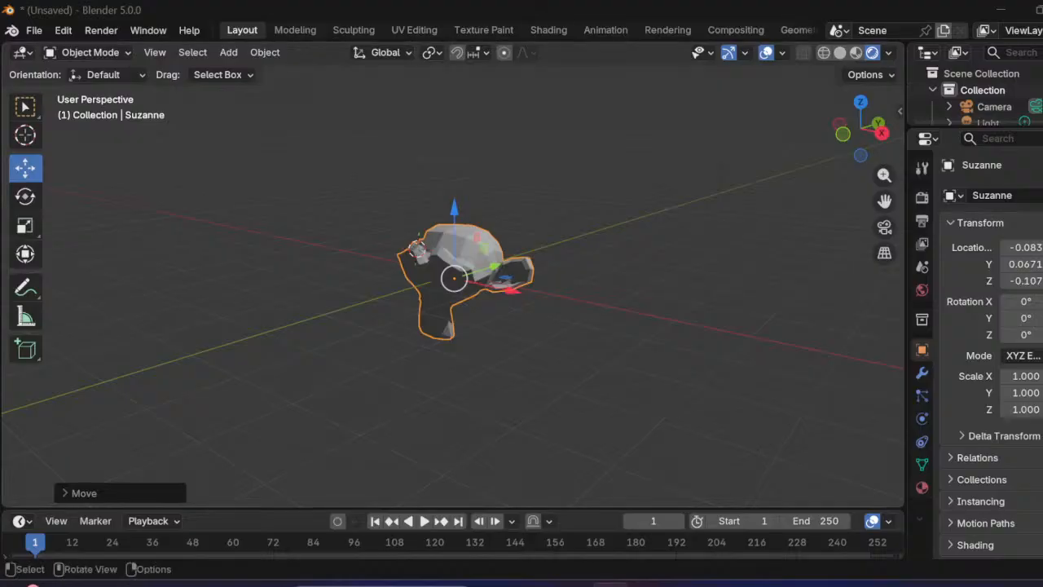
{"action": "middle_click_drag", "start_coordinate": [489, 326], "coordinate": [179, 342]}
Step: Move the scene light to the head's other side, to about X -3.66, Y -4.24, Z 3.66 m
{"action": "scroll", "coordinate": [452, 277], "scroll_direction": "down", "scroll_amount": 3}
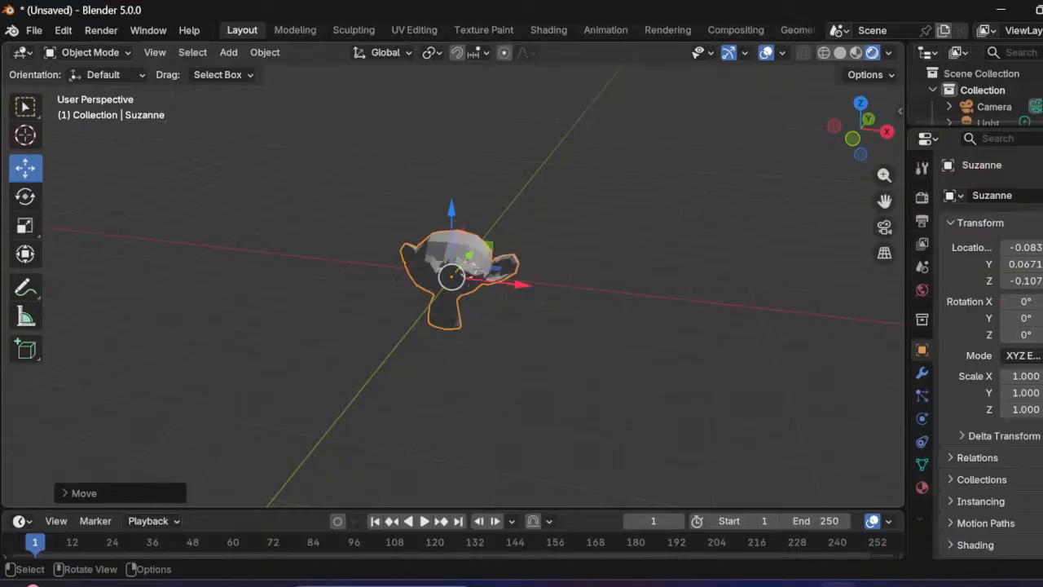
{"action": "scroll", "coordinate": [452, 277], "scroll_direction": "down", "scroll_amount": 2}
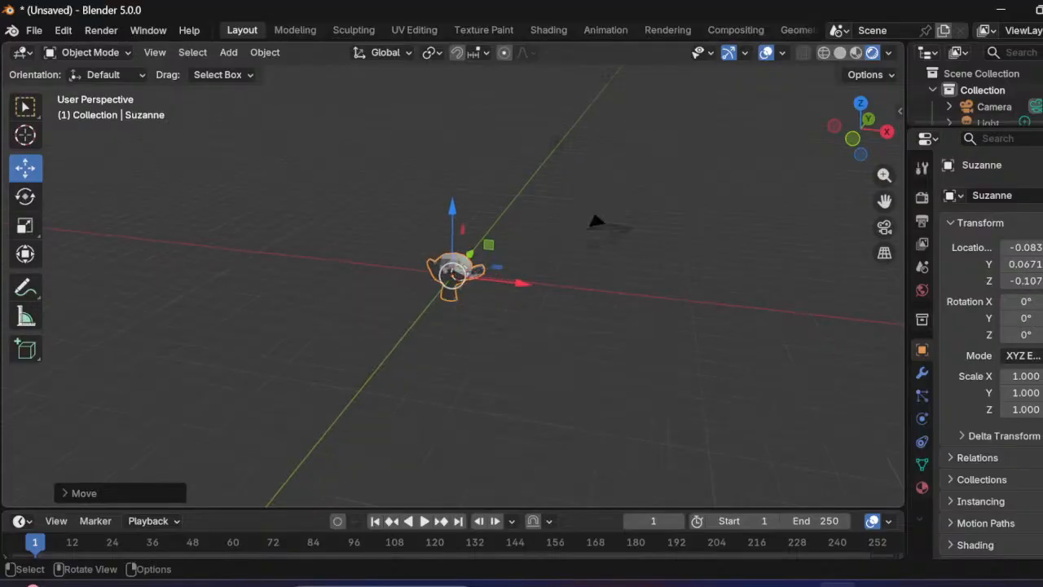
{"action": "left_click", "coordinate": [557, 140]}
{"action": "left_click_drag", "start_coordinate": [629, 144], "coordinate": [354, 144]}
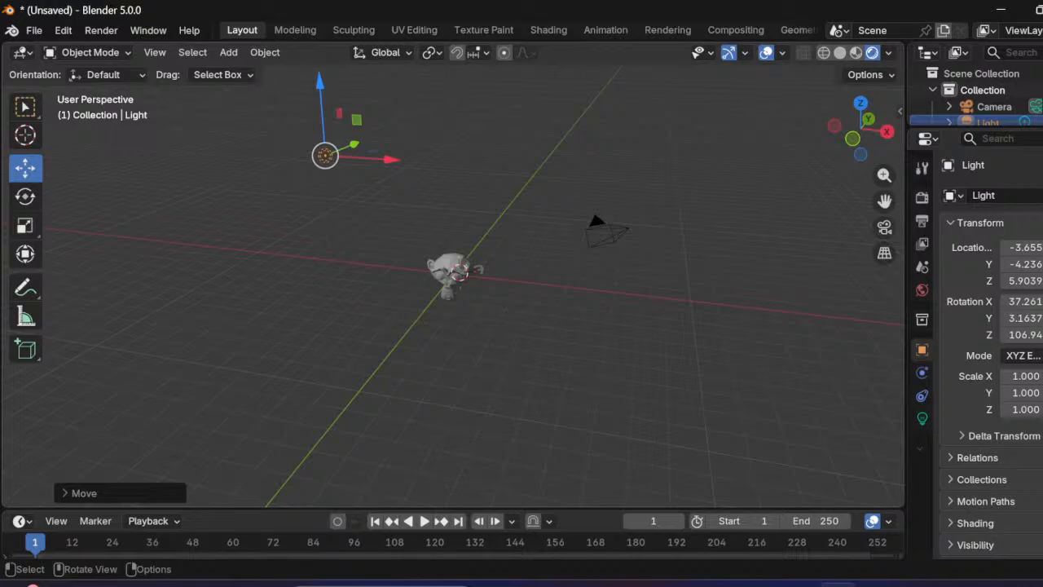
{"action": "left_click_drag", "start_coordinate": [320, 83], "coordinate": [325, 141]}
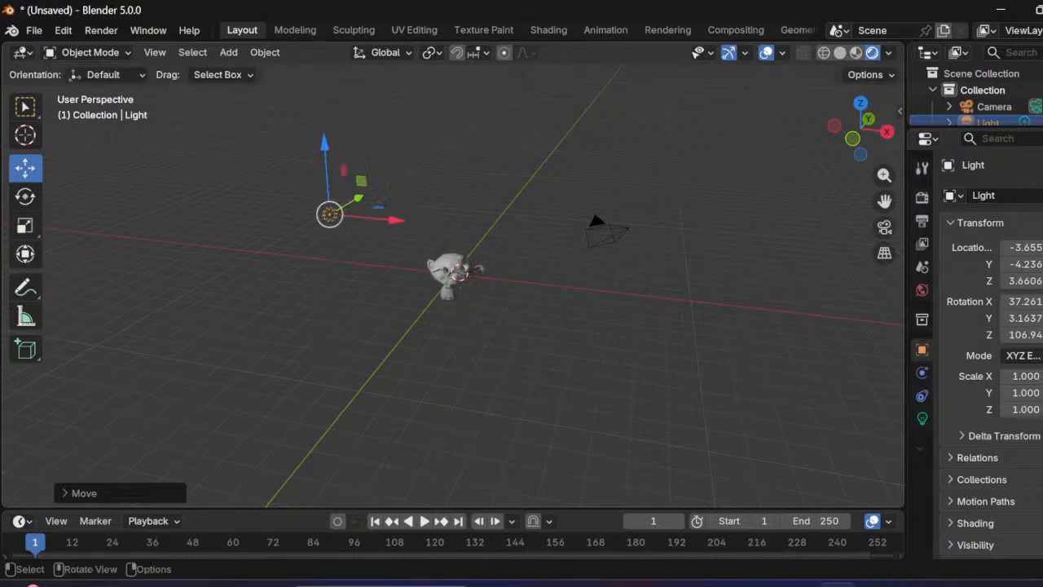
{"action": "scroll", "coordinate": [452, 277], "scroll_direction": "up", "scroll_amount": 8}
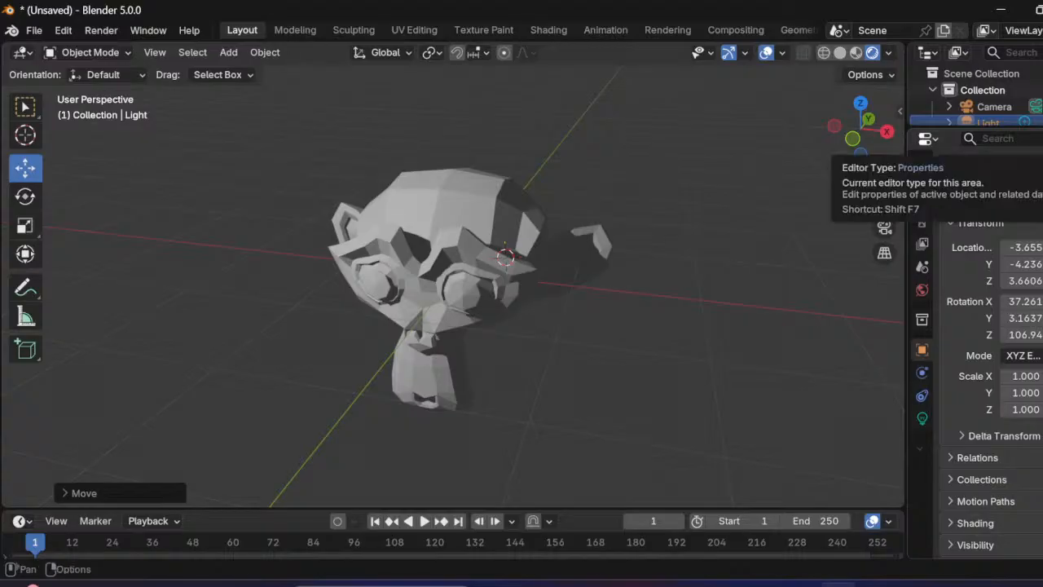
Step: Lower the light to about Z -0.60 m and shift it along the Y axis to about -0.76 m
{"action": "middle_click_drag", "start_coordinate": [489, 285], "coordinate": [478, 380], "text": "shift"}
{"action": "scroll", "coordinate": [497, 283], "scroll_direction": "down", "scroll_amount": 5}
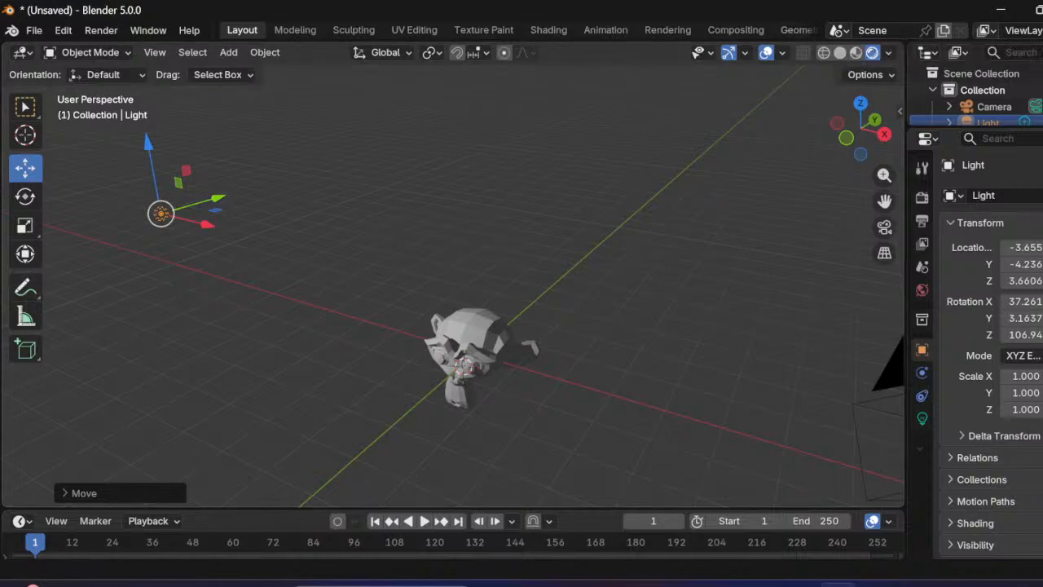
{"action": "left_click_drag", "start_coordinate": [148, 147], "coordinate": [189, 363]}
{"action": "left_click_drag", "start_coordinate": [254, 393], "coordinate": [378, 317]}
{"action": "left_click_drag", "start_coordinate": [324, 349], "coordinate": [324, 349]}
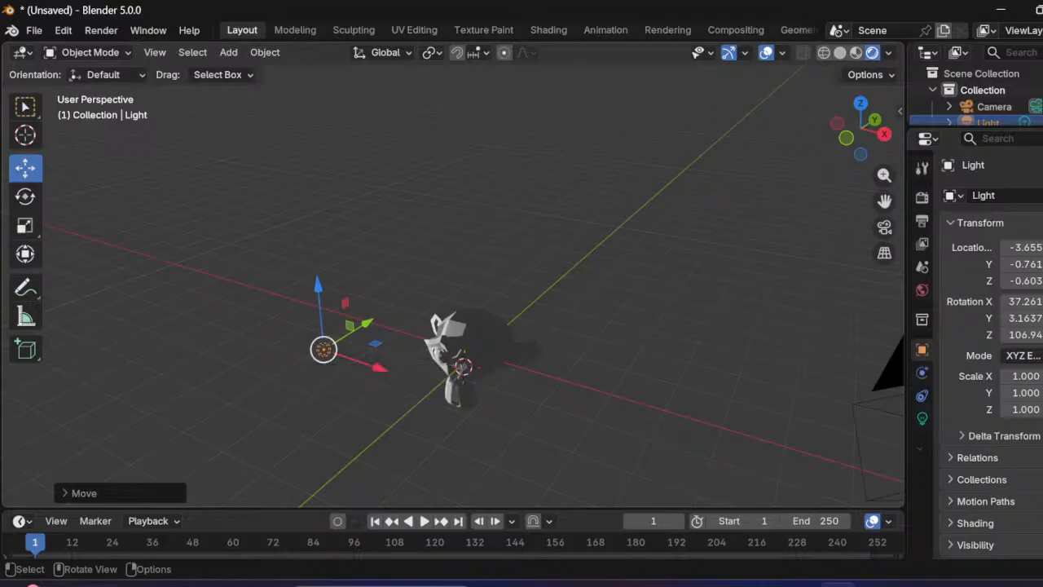
Step: Move the light freely up and away from the head, to about X -5.07, Y -5.82, Z 2.18 m
{"action": "left_click_drag", "start_coordinate": [324, 349], "coordinate": [344, 216]}
{"action": "middle_click_drag", "start_coordinate": [344, 216], "coordinate": [279, 235]}
{"action": "key", "text": "g"}
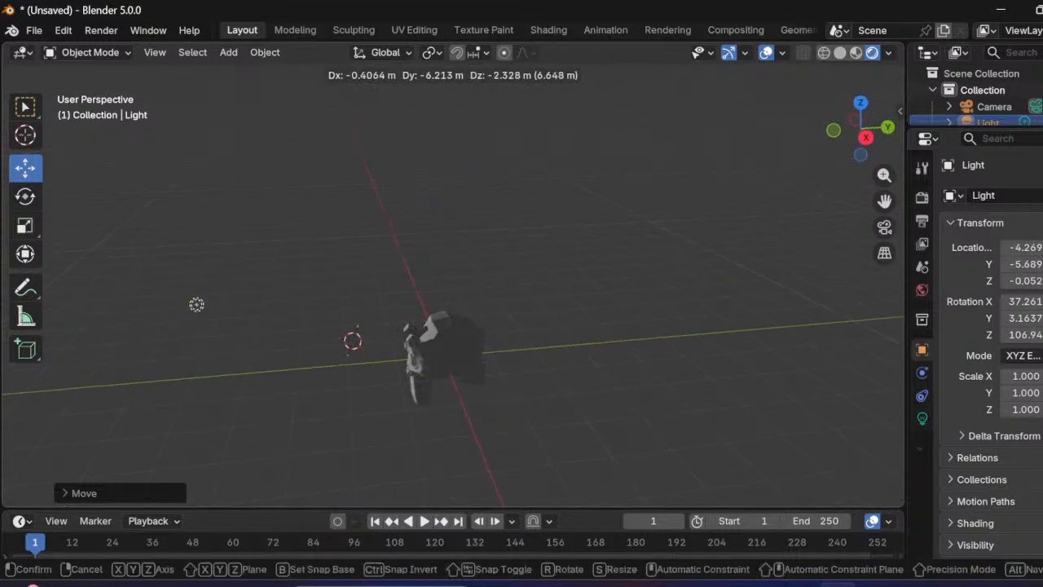
{"action": "left_click", "coordinate": [185, 213]}
Step: Move the light freely in front of the face, to about X -1.25, Y -5.64, Z 1.32 m
{"action": "middle_click_drag", "start_coordinate": [186, 212], "coordinate": [338, 200]}
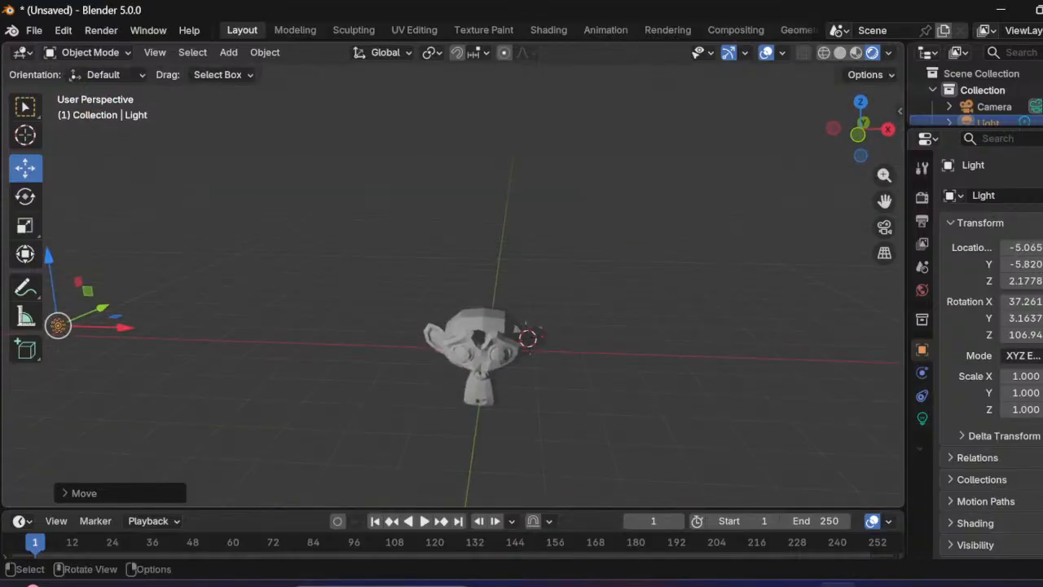
{"action": "key", "text": "g"}
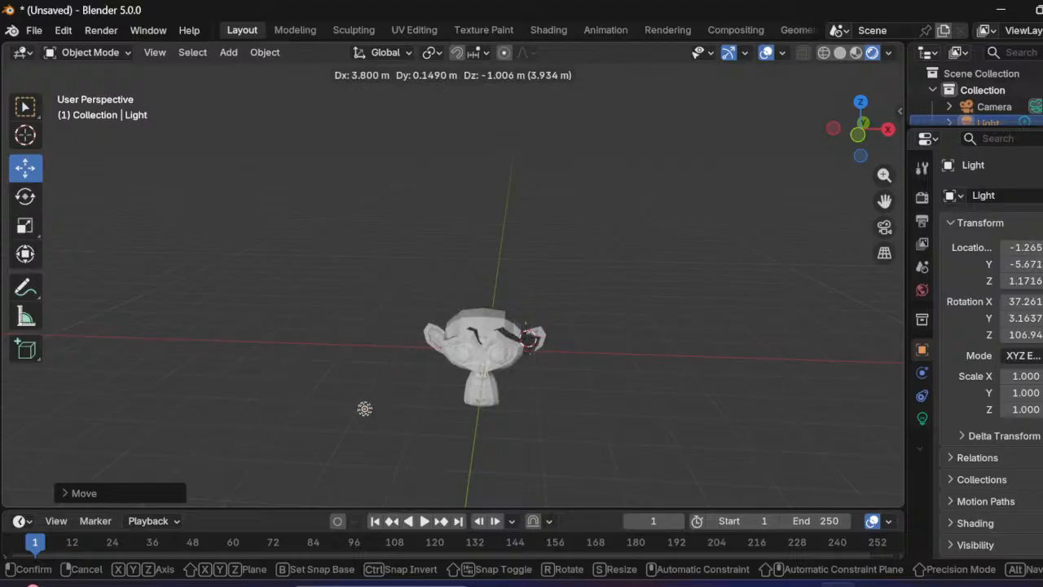
{"action": "left_click", "coordinate": [365, 396]}
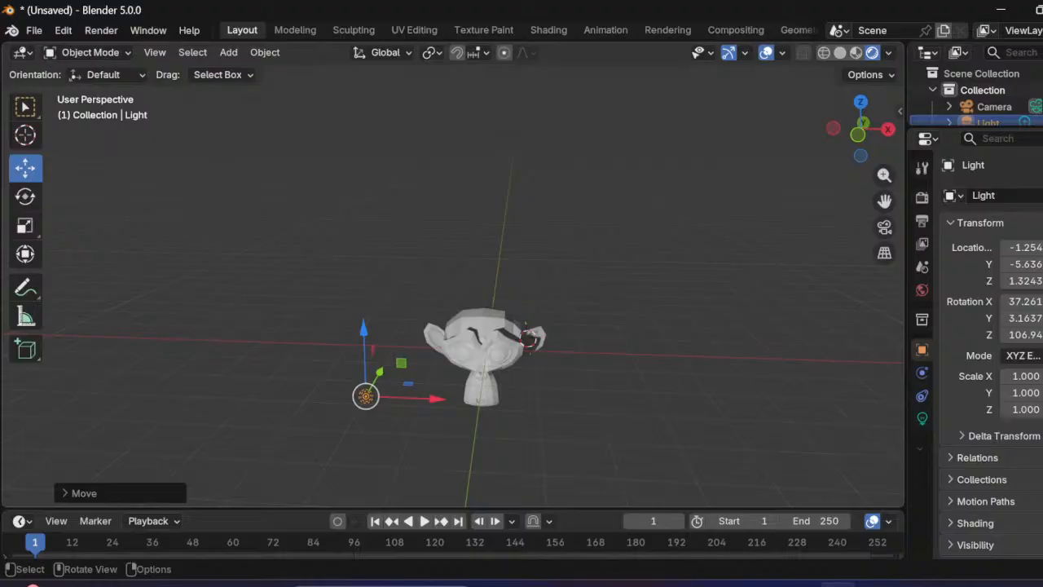
{"action": "key", "text": "g"}
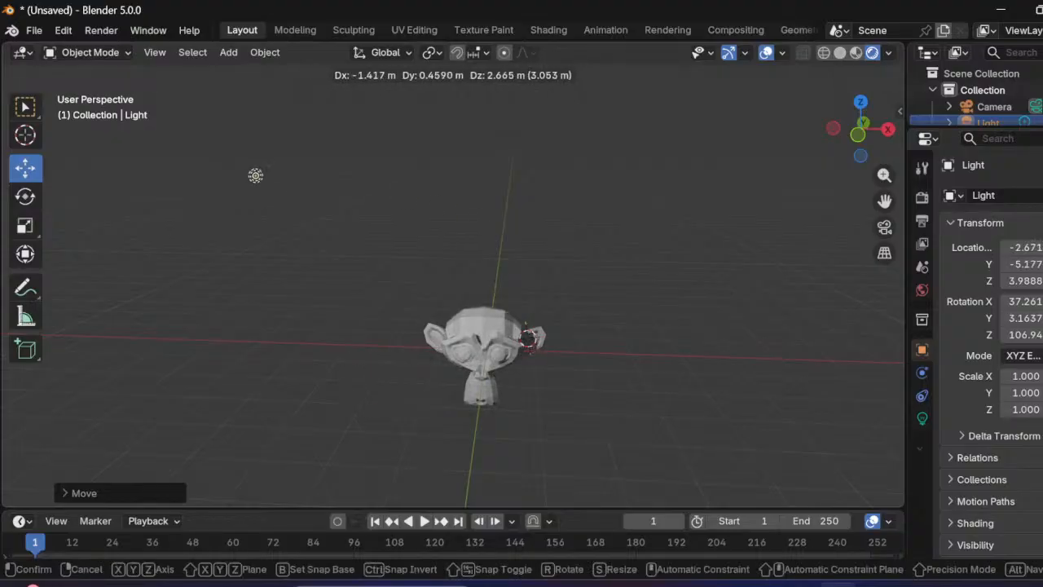
{"action": "key", "text": "Escape"}
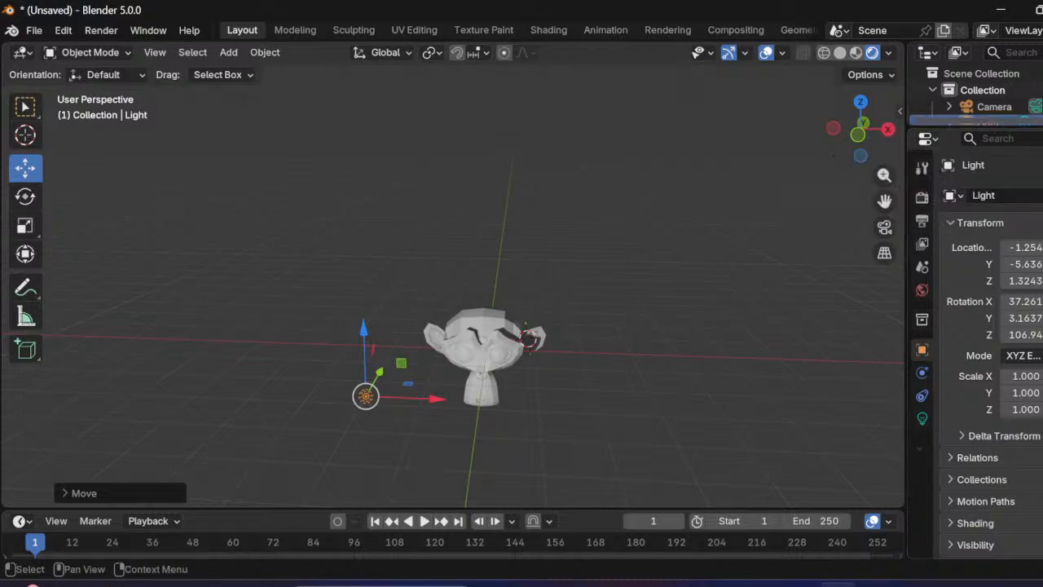
Step: Try moving the light along the global Y and X axes, but finally raise it about 4.73 m along global Z
{"action": "middle_click_drag", "start_coordinate": [603, 318], "coordinate": [452, 301]}
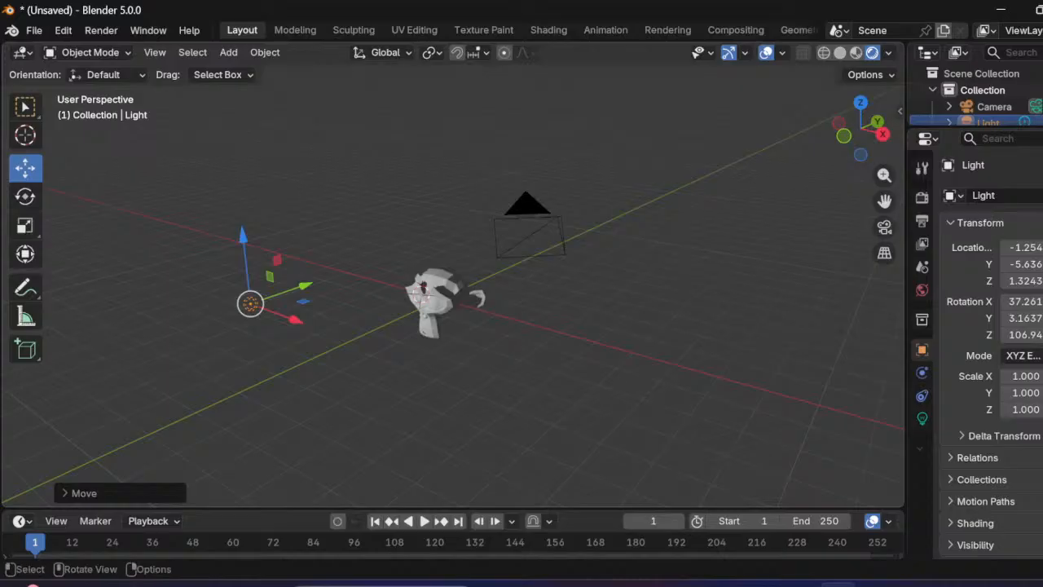
{"action": "key", "text": "g"}
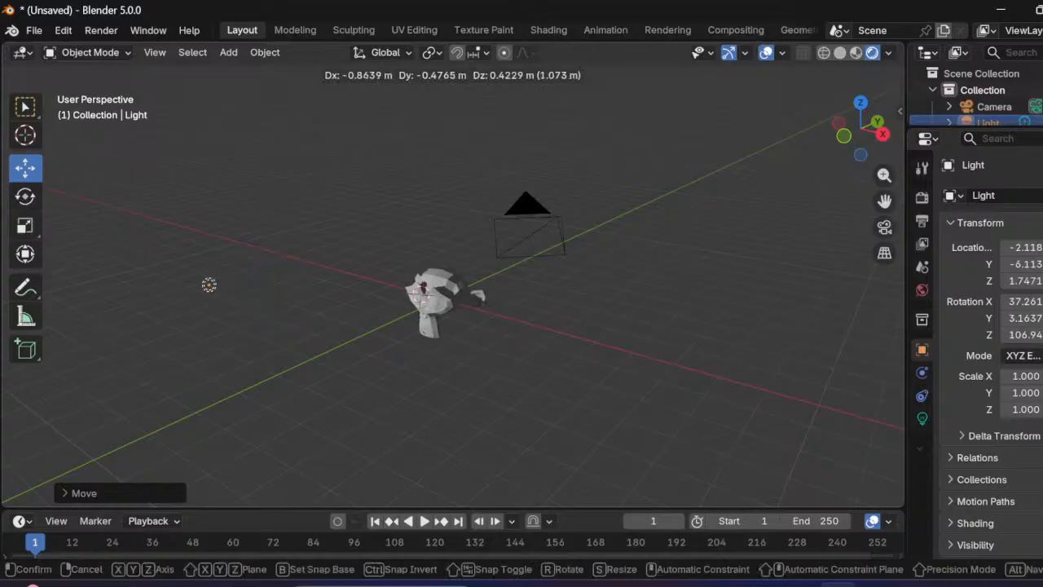
{"action": "key", "text": "y"}
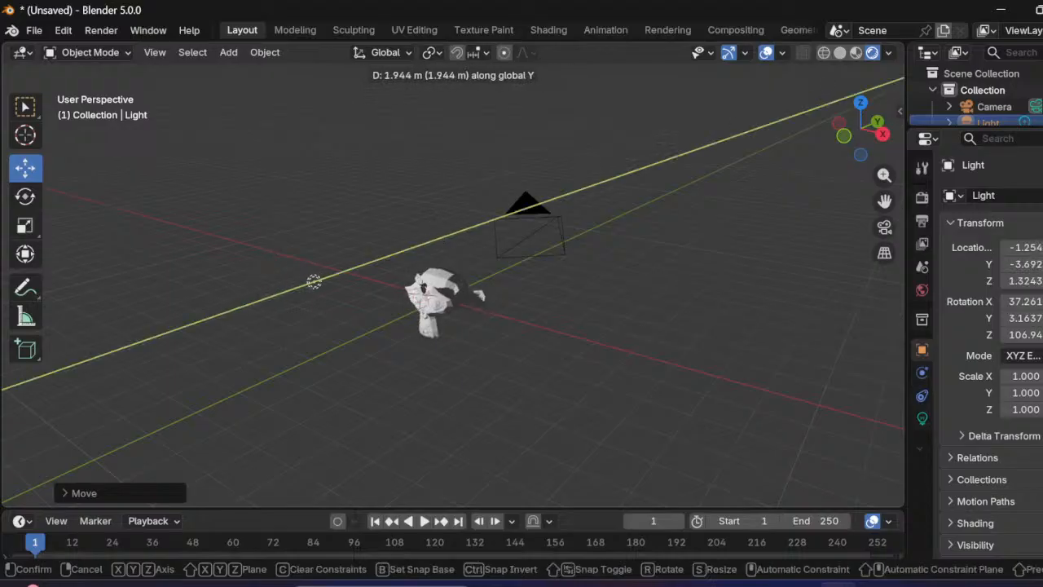
{"action": "key", "text": "y"}
{"action": "key", "text": "x"}
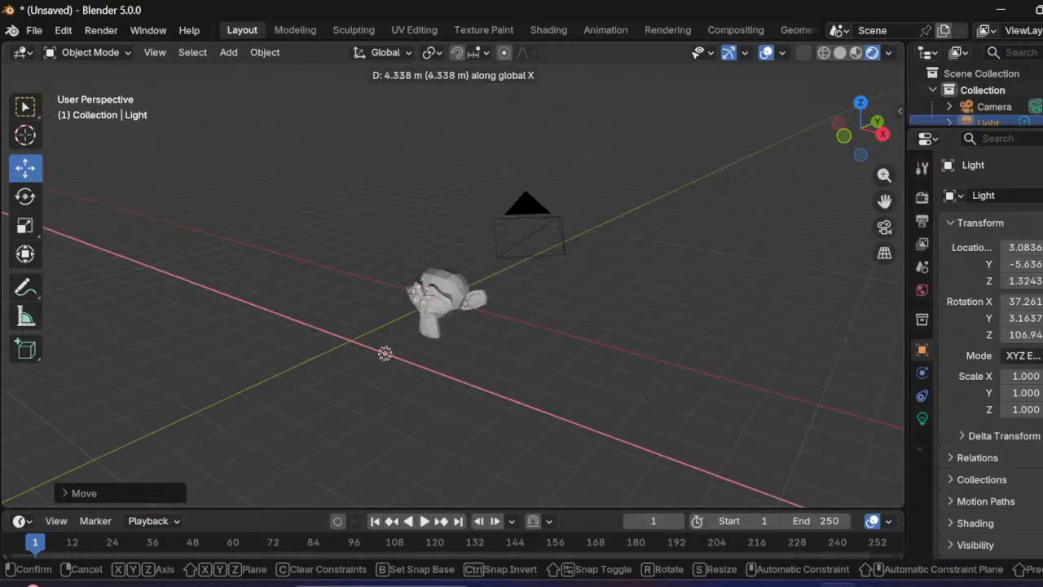
{"action": "key", "text": "y"}
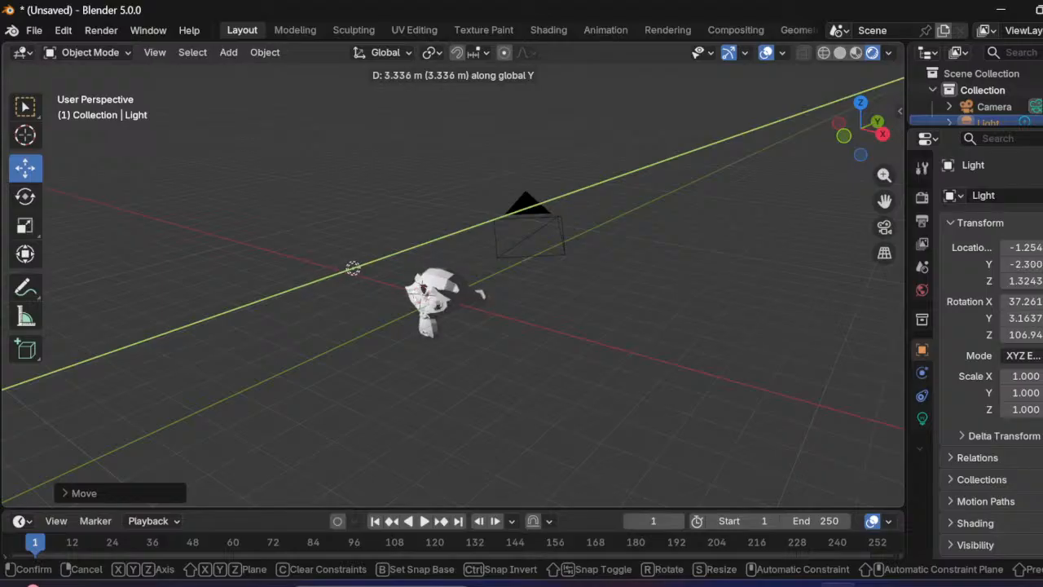
{"action": "key", "text": "z"}
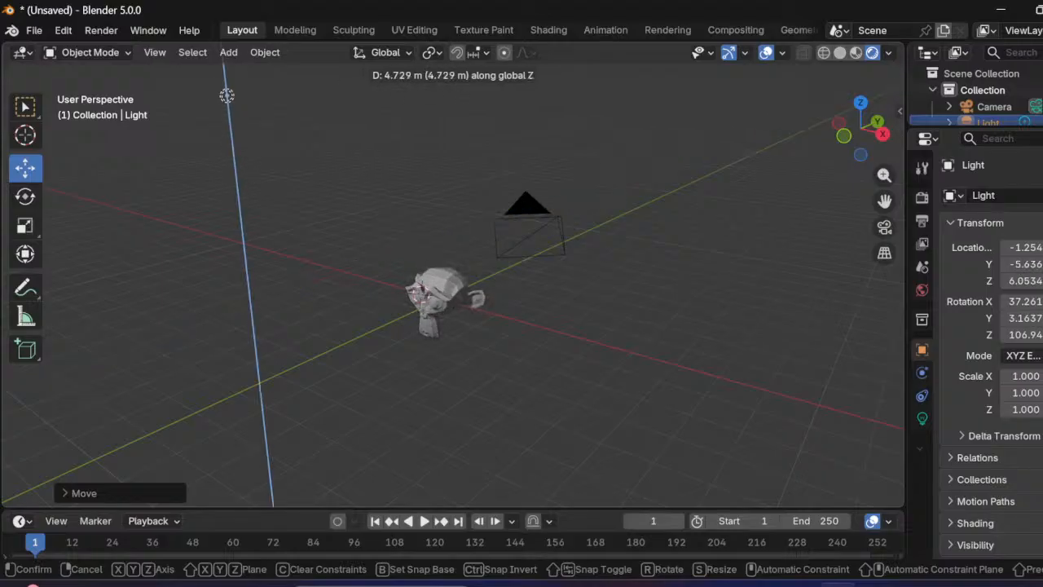
{"action": "left_click", "coordinate": [226, 95]}
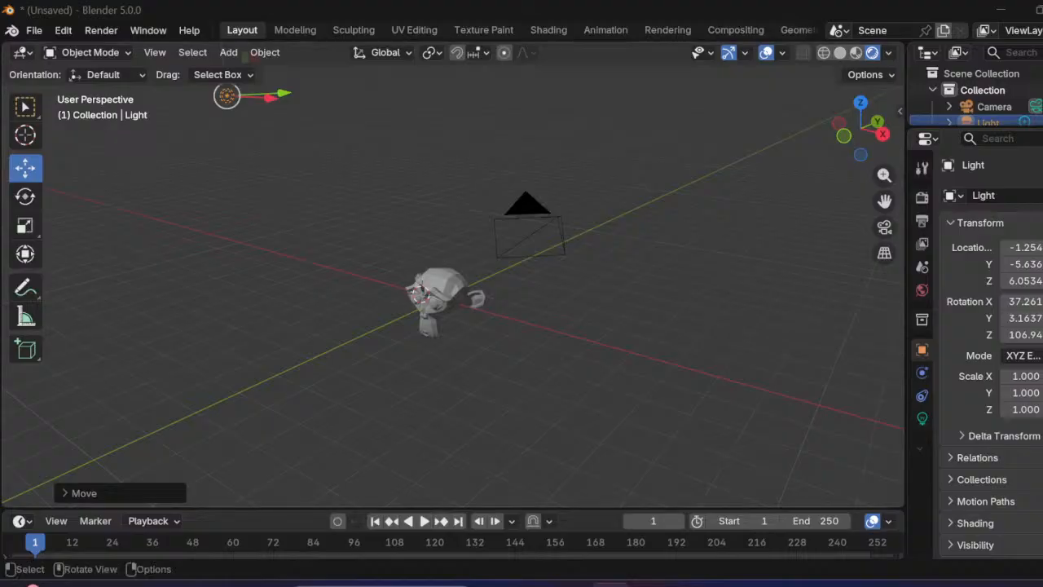
Step: Examine how the raised light illuminates the monkey head, viewing its face up close
{"action": "middle_click_drag", "start_coordinate": [452, 302], "coordinate": [657, 235]}
{"action": "middle_click_drag", "start_coordinate": [453, 282], "coordinate": [455, 269]}
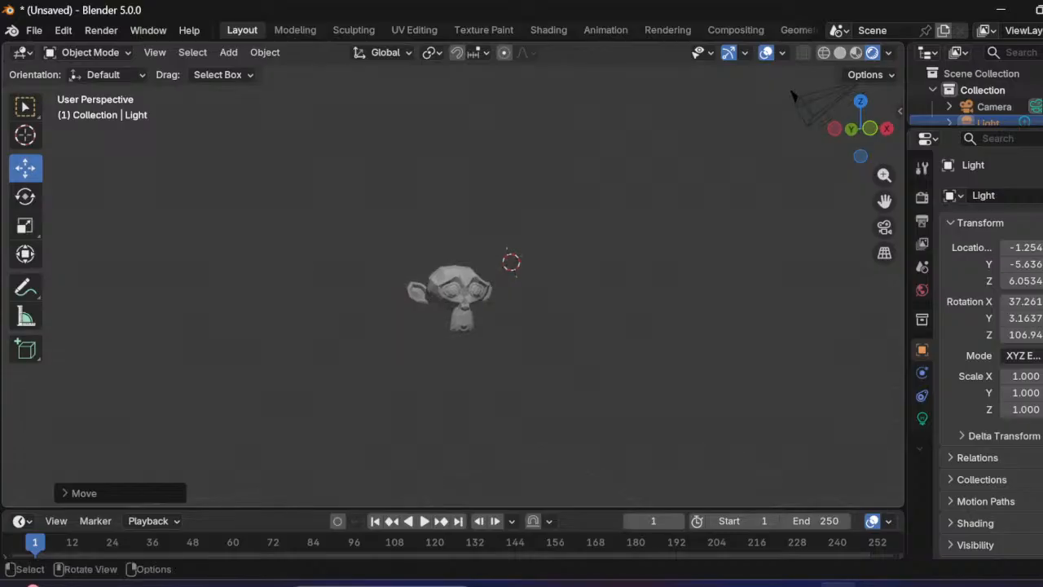
{"action": "scroll", "coordinate": [453, 274], "scroll_direction": "up", "scroll_amount": 4}
{"action": "scroll", "coordinate": [453, 274], "scroll_direction": "down", "scroll_amount": 1}
{"action": "scroll", "coordinate": [453, 274], "scroll_direction": "up", "scroll_amount": 2}
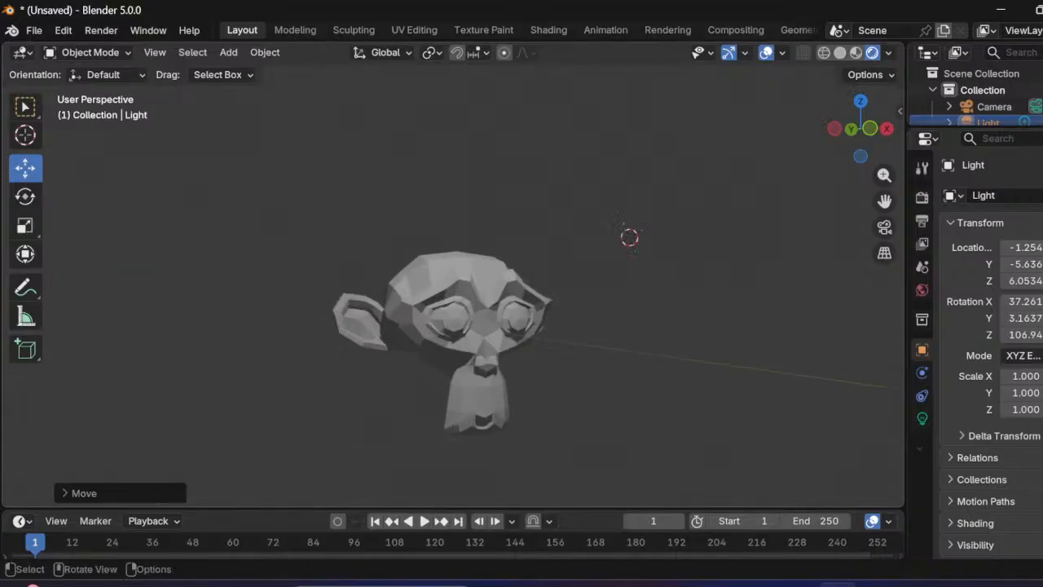
{"action": "mouse_move", "coordinate": [454, 275]}
{"action": "middle_mouse_down"}
{"action": "mouse_move", "coordinate": [457, 231]}
{"action": "mouse_move", "coordinate": [455, 285]}
{"action": "middle_mouse_up"}
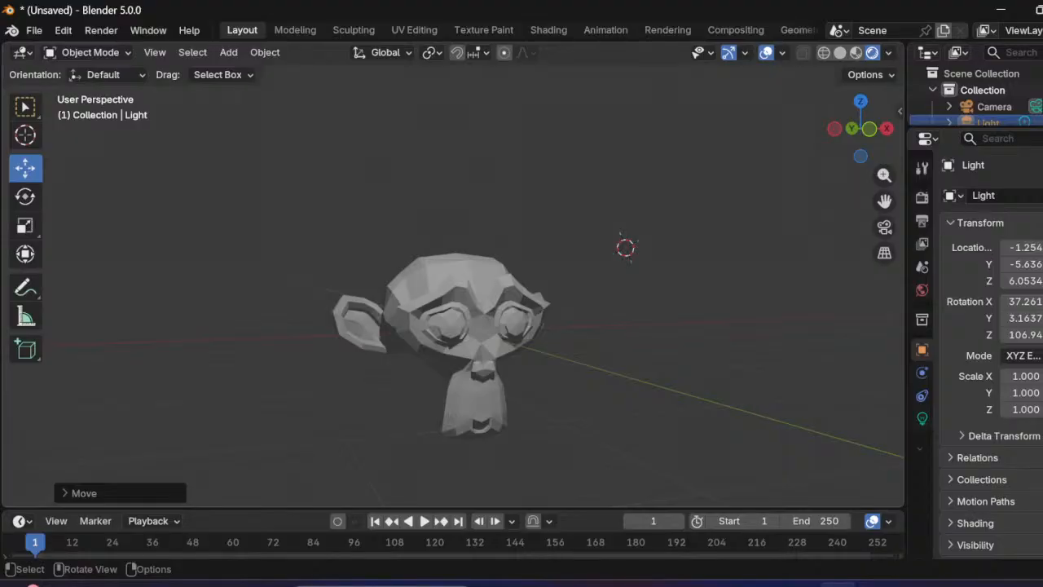
Step: Render the current frame from the scene camera, examine how the monkey head is framed, and close the render result
{"action": "key", "text": "ctrl"}
{"action": "middle_click_drag", "start_coordinate": [455, 284], "coordinate": [419, 291], "text": "ctrl"}
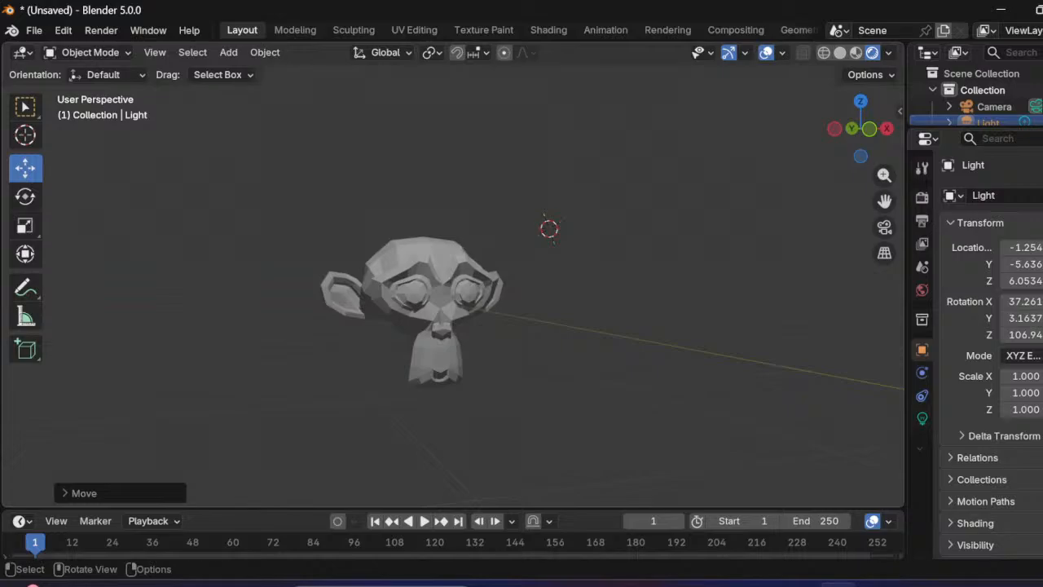
{"action": "key", "text": "F12"}
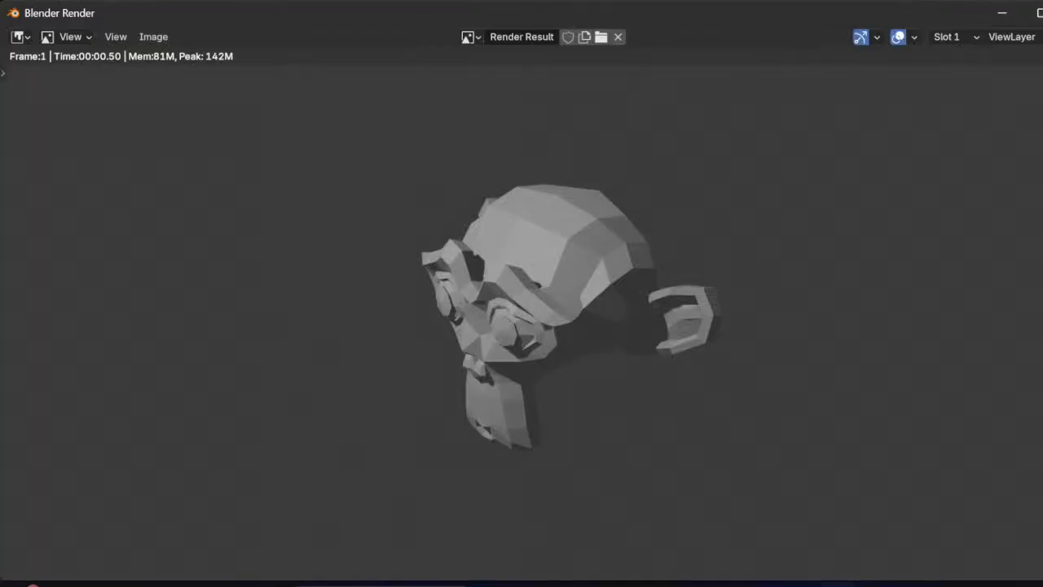
{"action": "middle_click_drag", "start_coordinate": [522, 318], "coordinate": [466, 343]}
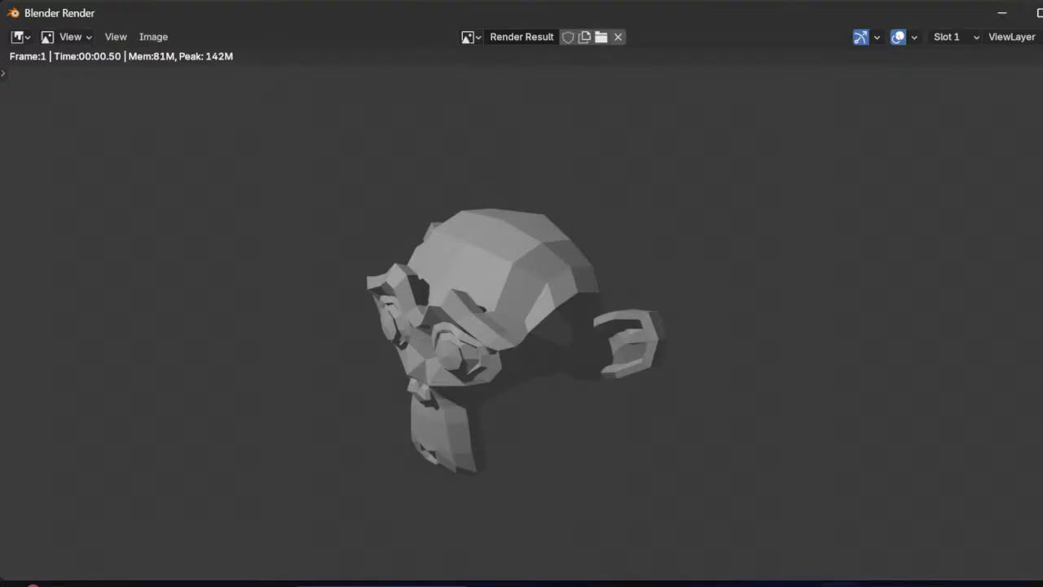
{"action": "key", "text": "Escape"}
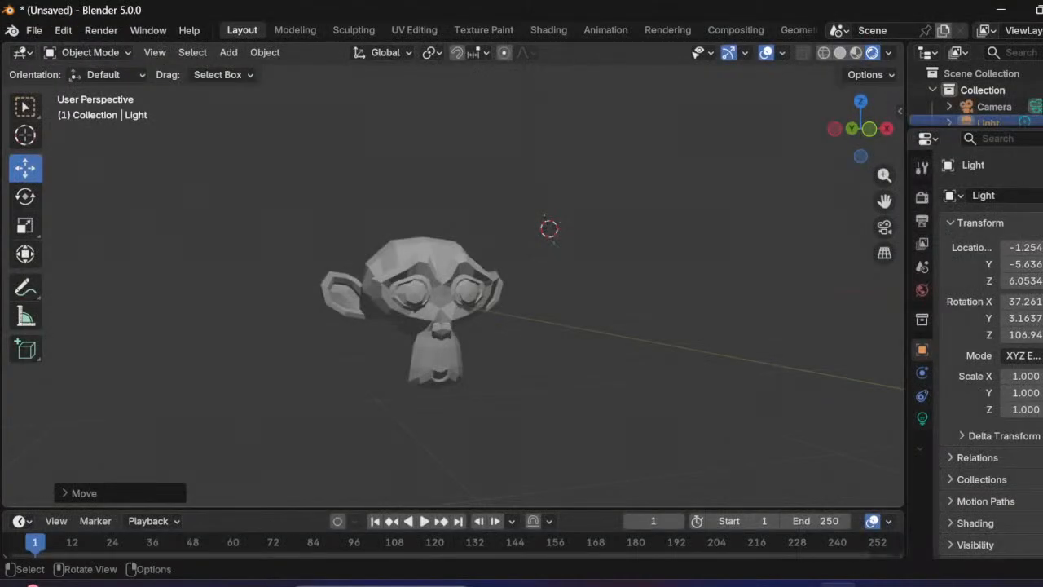
Step: Compare the free perspective view with the camera view of the monkey head, finishing in the camera view
{"action": "scroll", "coordinate": [453, 277], "scroll_direction": "down", "scroll_amount": 6}
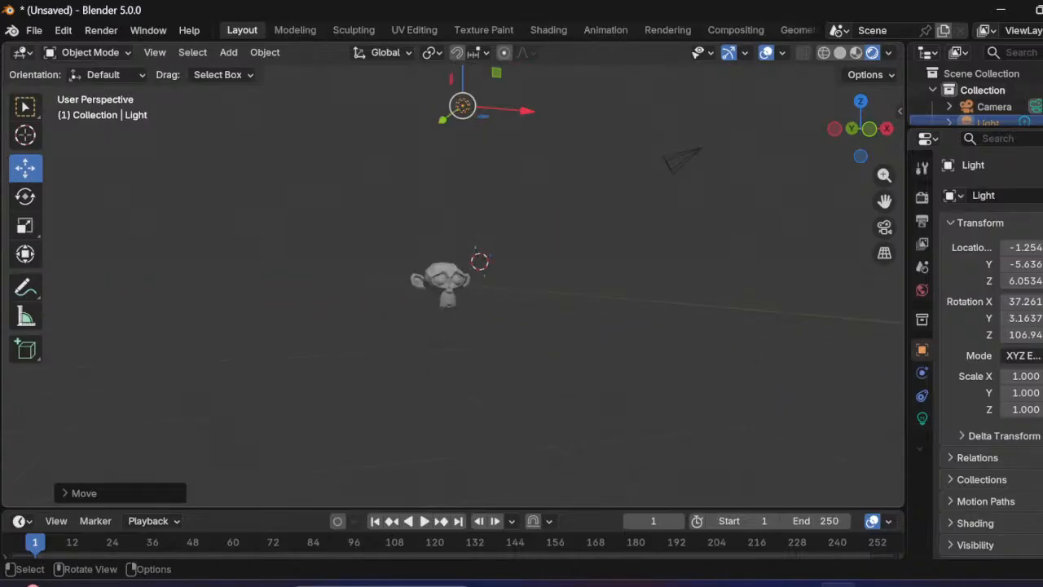
{"action": "scroll", "coordinate": [452, 277], "scroll_direction": "up", "scroll_amount": 1}
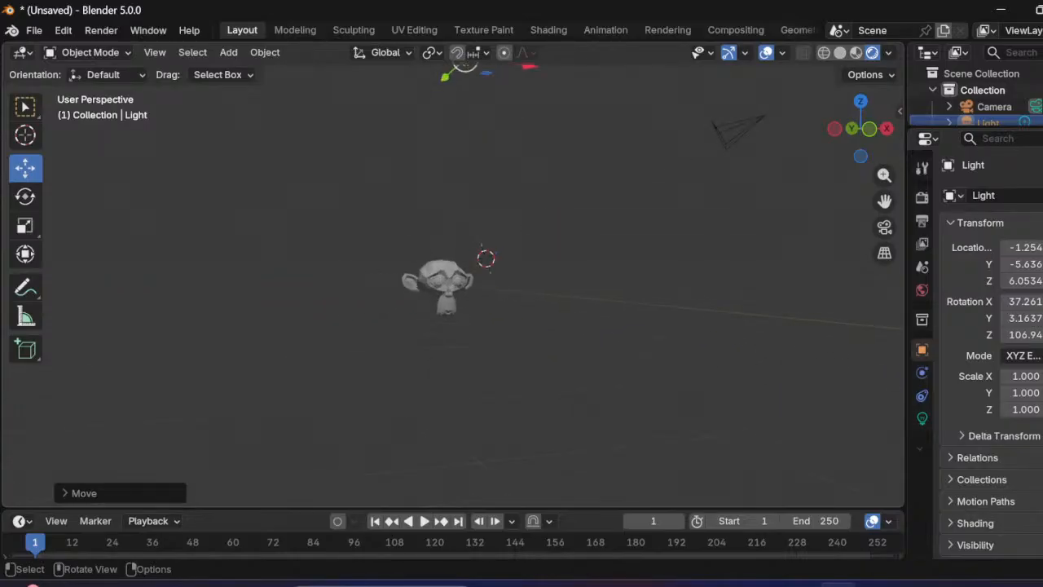
{"action": "left_click", "coordinate": [884, 228]}
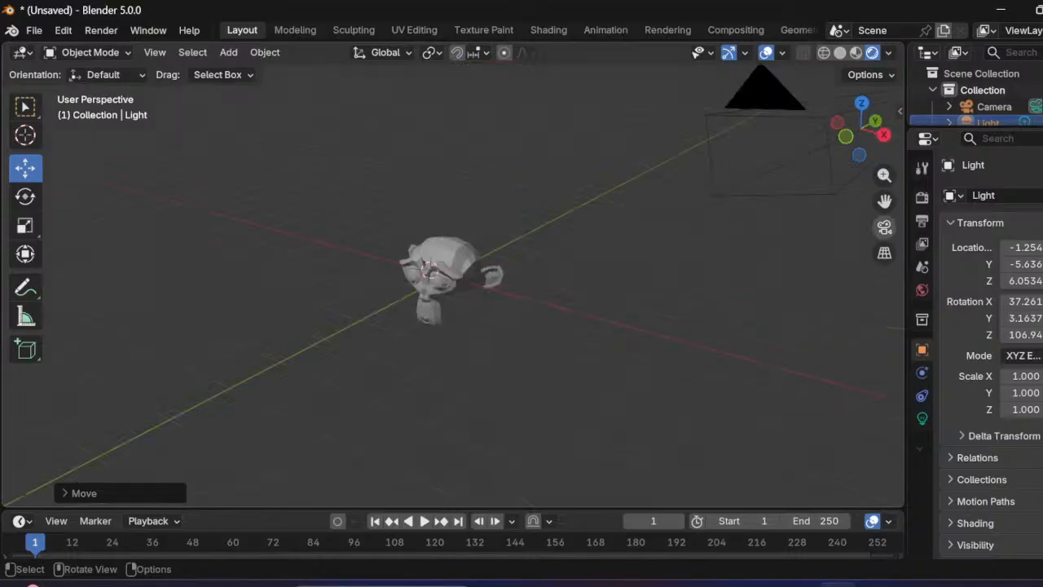
{"action": "left_click", "coordinate": [884, 228]}
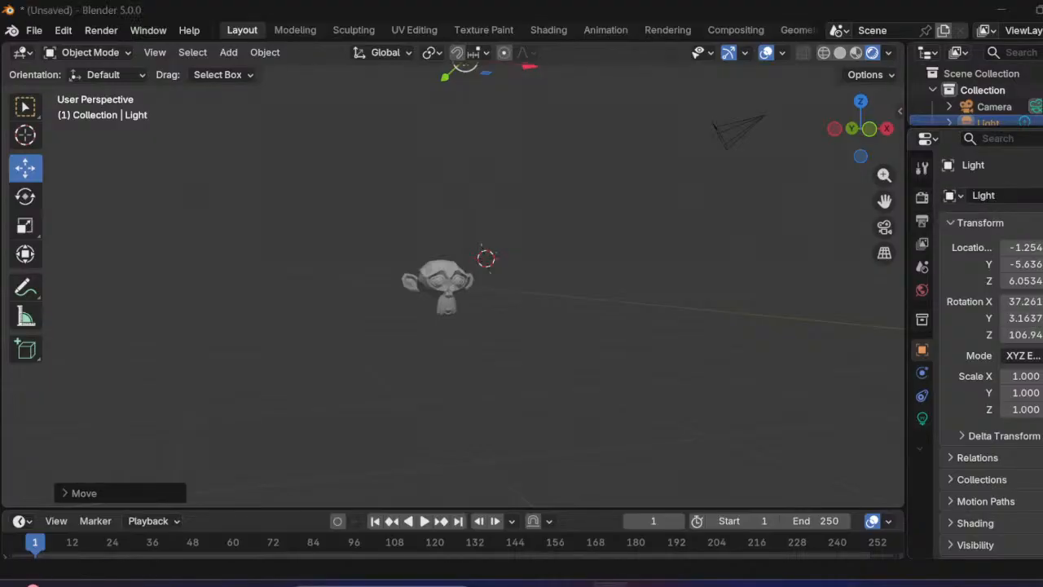
{"action": "left_click", "coordinate": [802, 240]}
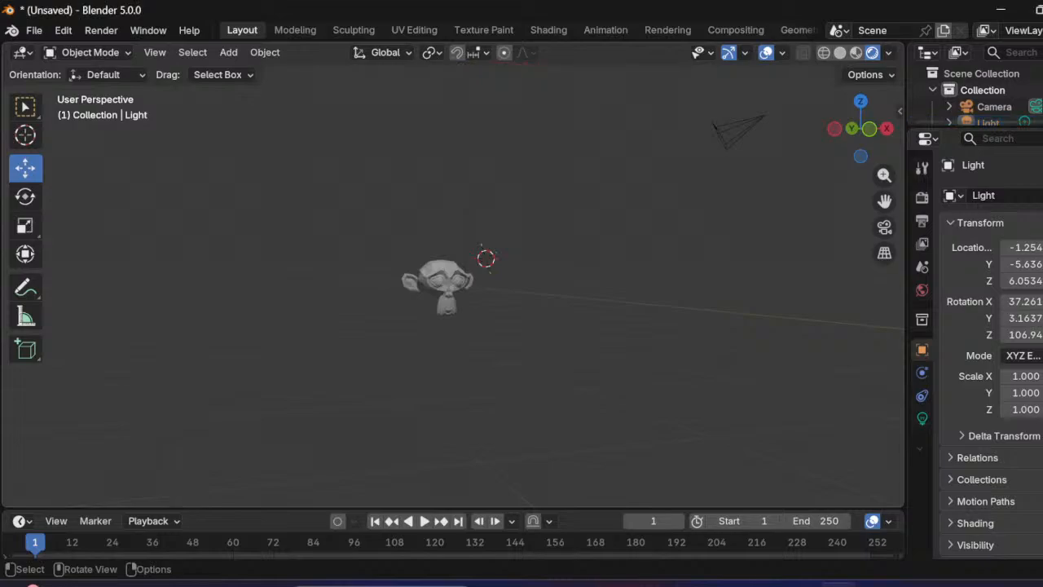
{"action": "left_click", "coordinate": [884, 228]}
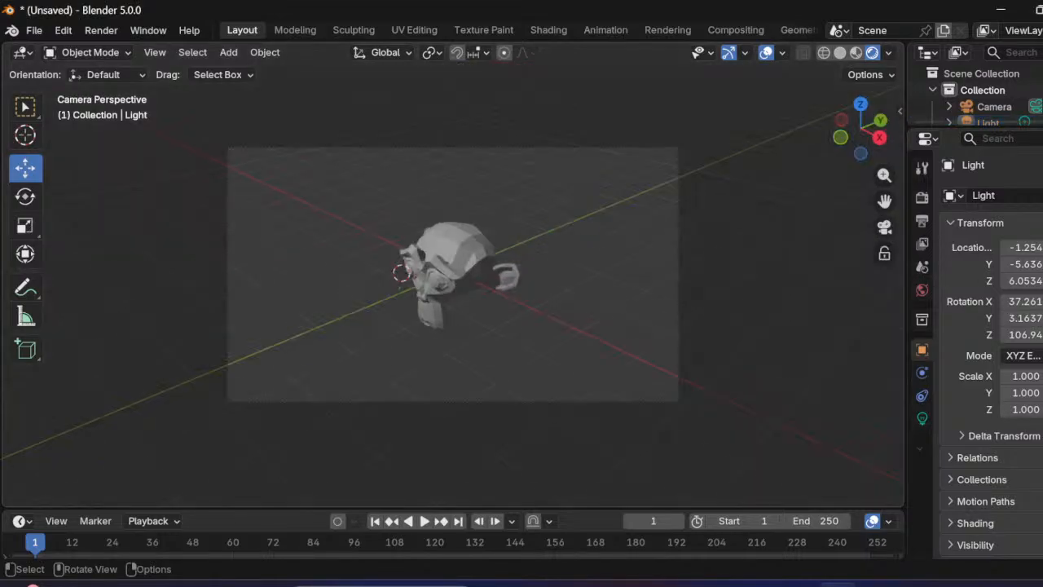
{"action": "left_click", "coordinate": [884, 228]}
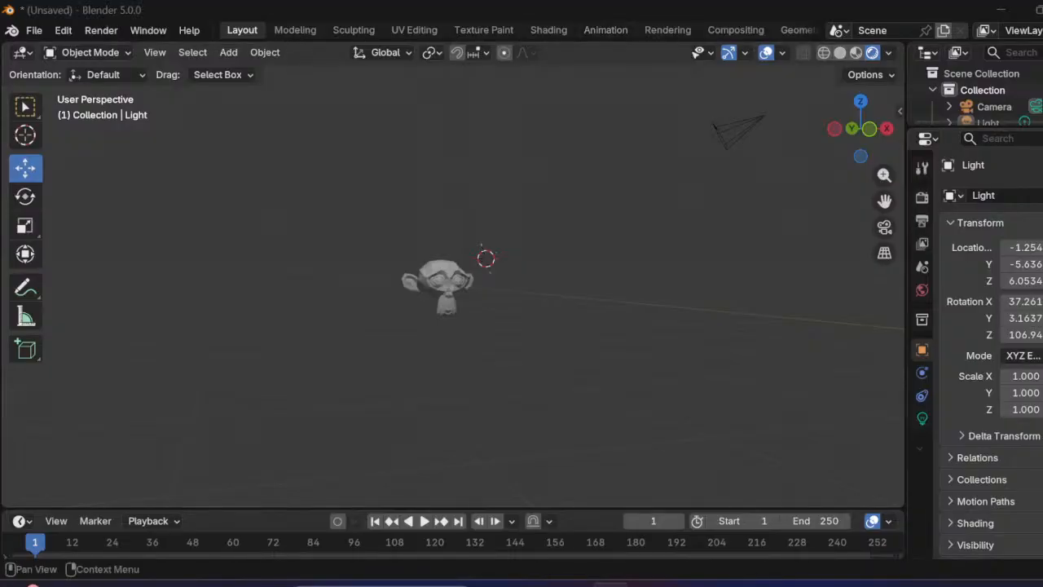
{"action": "left_click", "coordinate": [885, 227]}
{"action": "scroll", "coordinate": [453, 275], "scroll_direction": "up", "scroll_amount": 4}
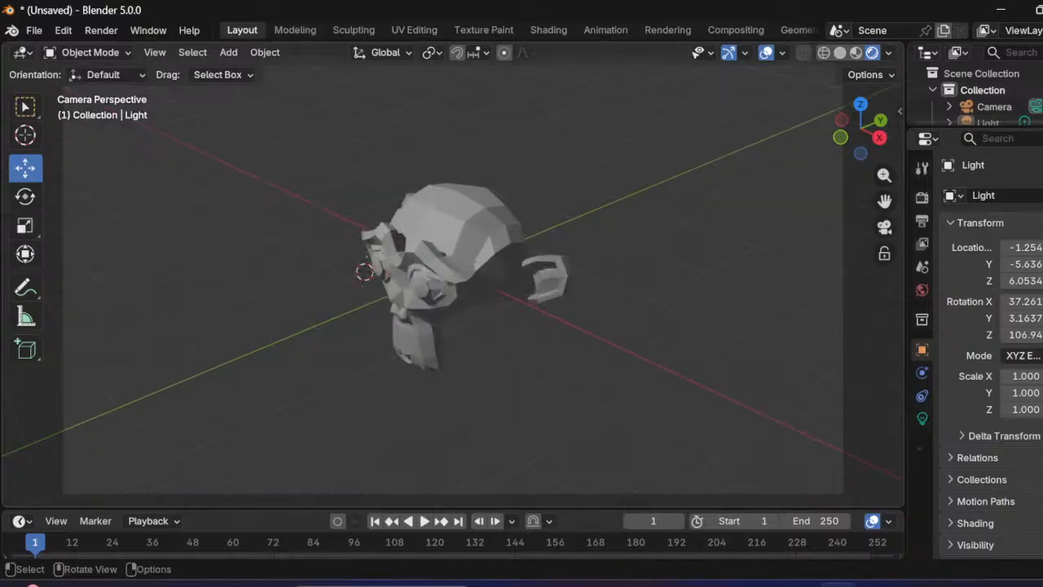
{"action": "scroll", "coordinate": [453, 275], "scroll_direction": "down", "scroll_amount": 4}
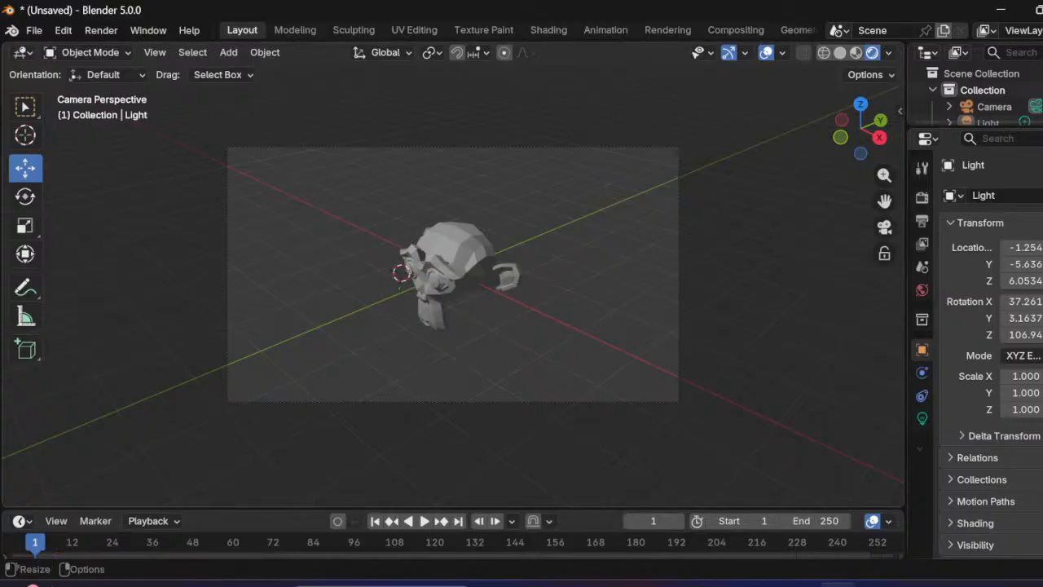
Step: Enlarge the Outliner to list all scene objects and select the Camera object
{"action": "left_click_drag", "start_coordinate": [978, 129], "coordinate": [978, 231]}
{"action": "left_click", "coordinate": [994, 106]}
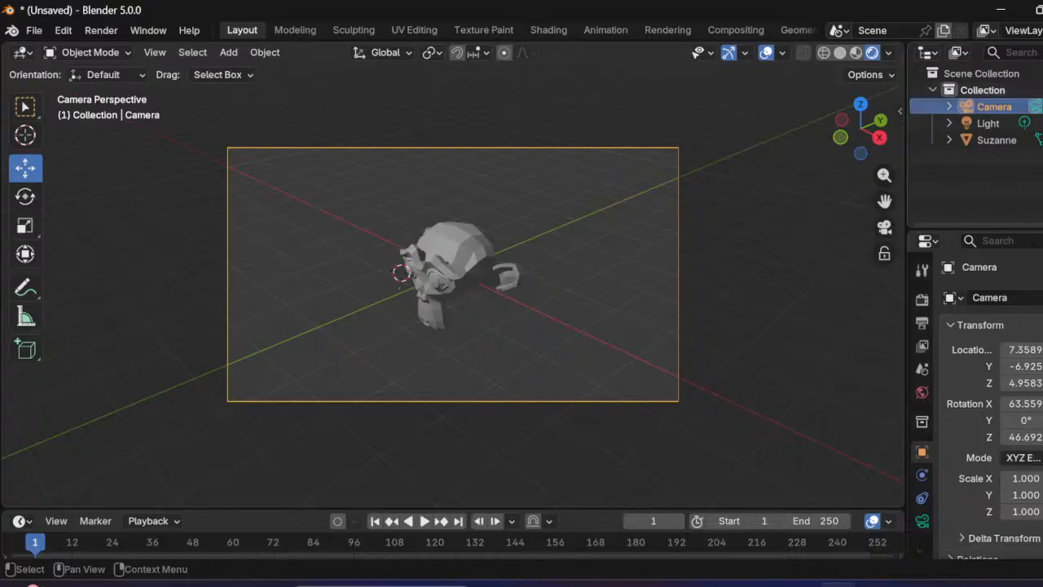
{"action": "right_click", "coordinate": [978, 106]}
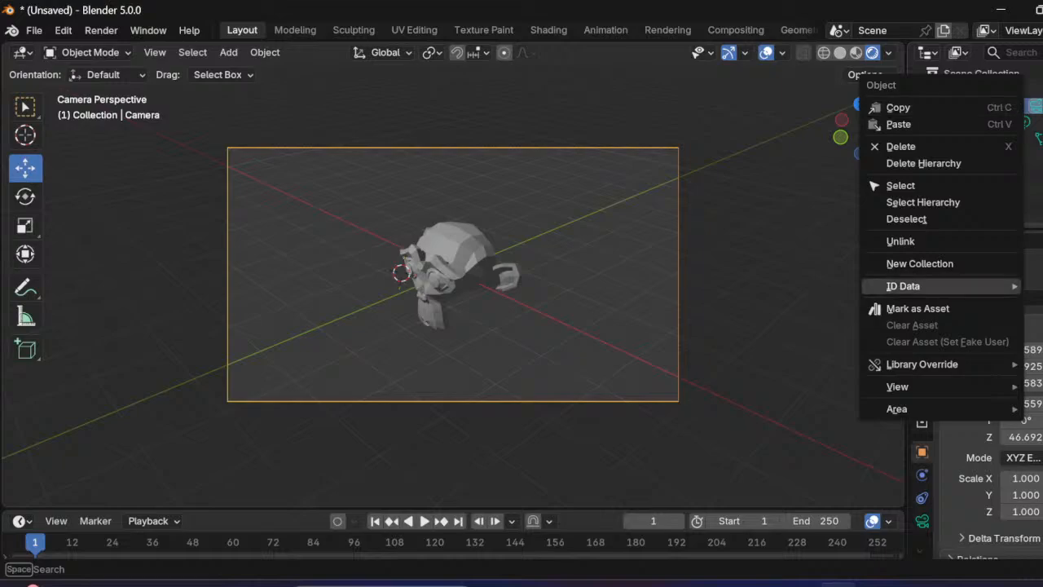
{"action": "mouse_move", "coordinate": [896, 387]}
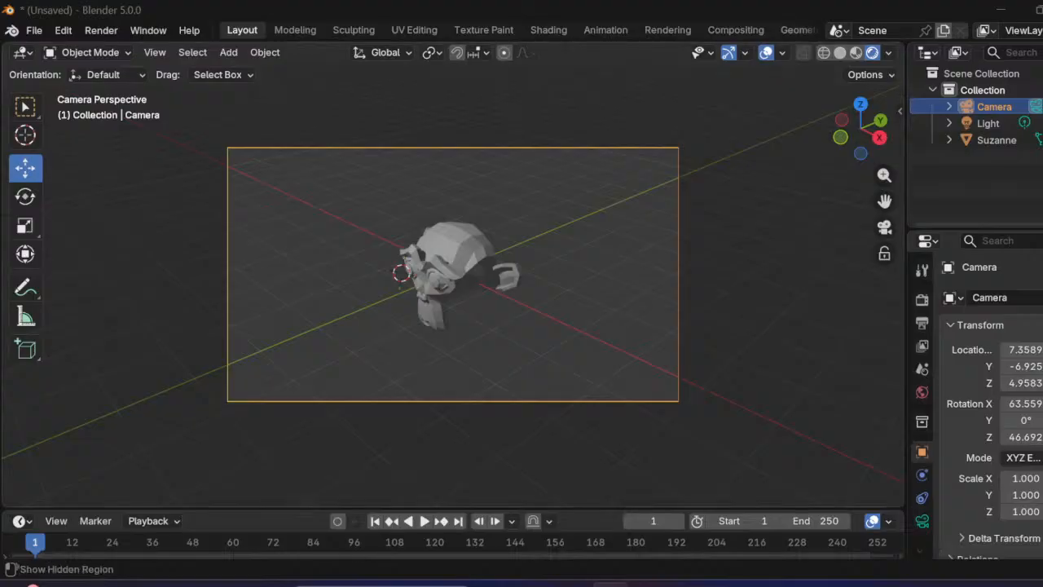
Step: Enable the Camera to View lock in the 3D view's settings and hide the settings to clear the camera frame
{"action": "left_click", "coordinate": [899, 110]}
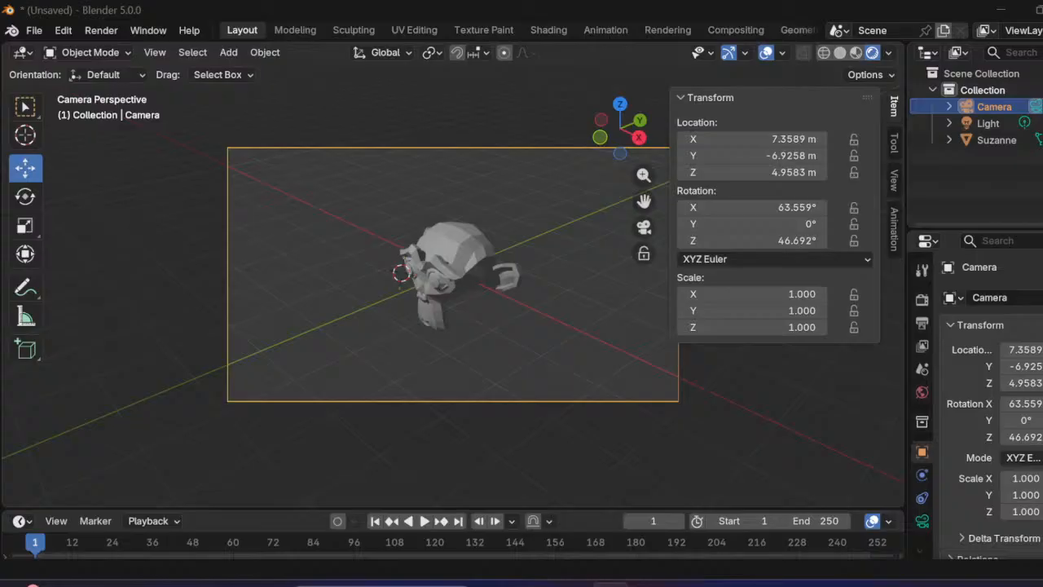
{"action": "left_click", "coordinate": [894, 180]}
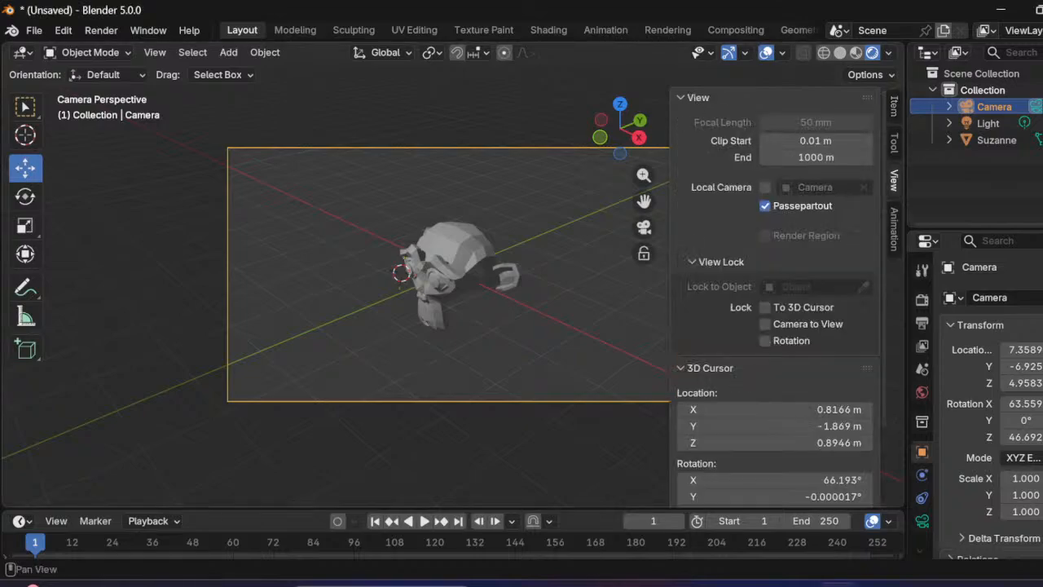
{"action": "left_click", "coordinate": [894, 229]}
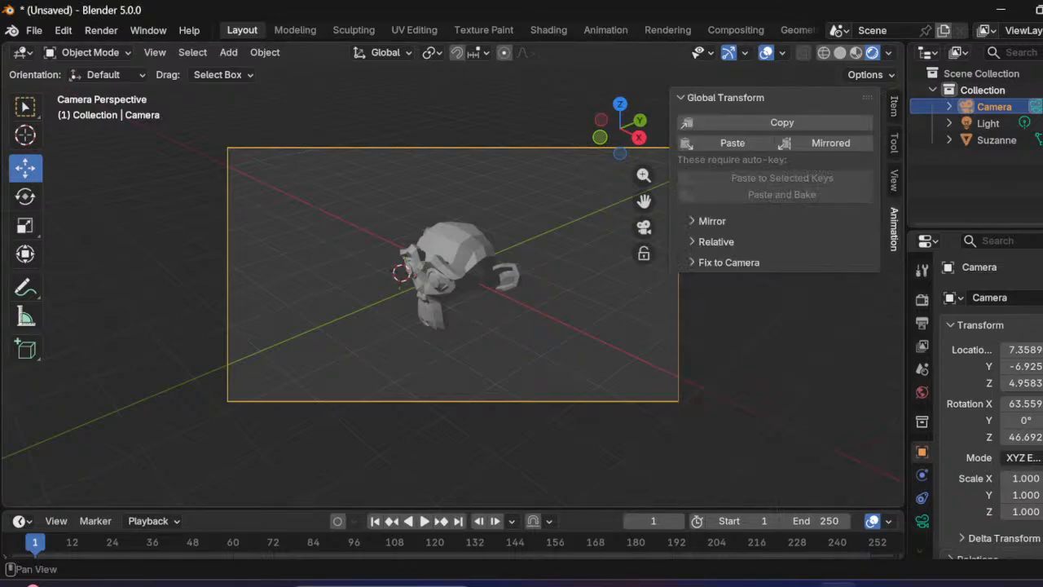
{"action": "left_click", "coordinate": [894, 180]}
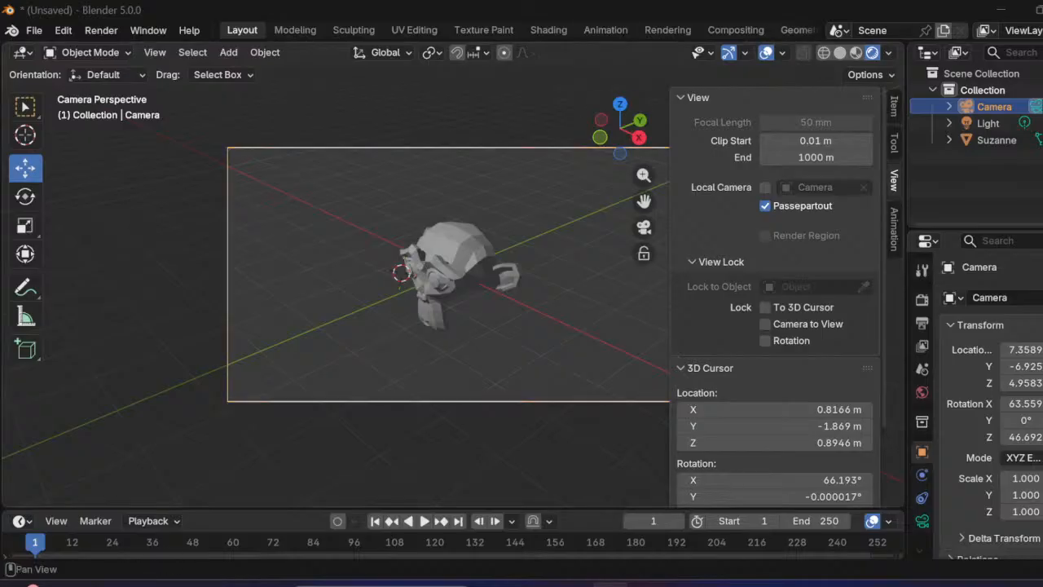
{"action": "left_click", "coordinate": [765, 323]}
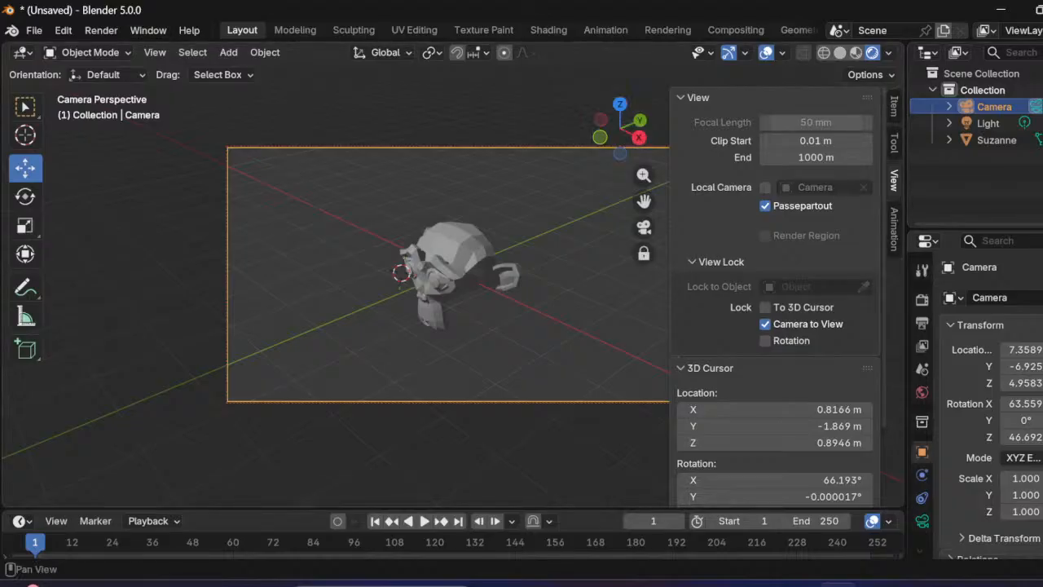
{"action": "left_click", "coordinate": [570, 261]}
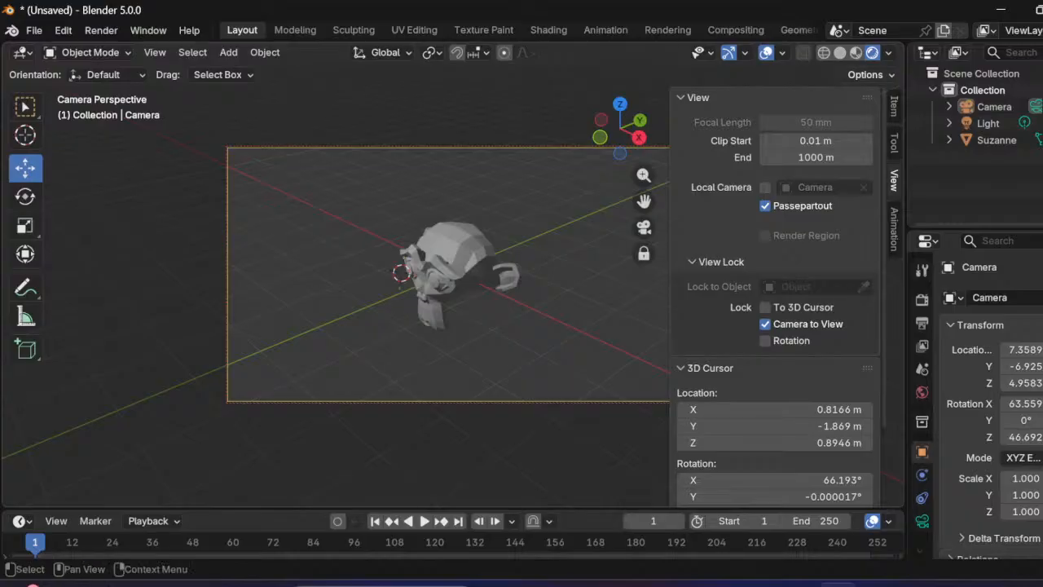
{"action": "key", "text": "n"}
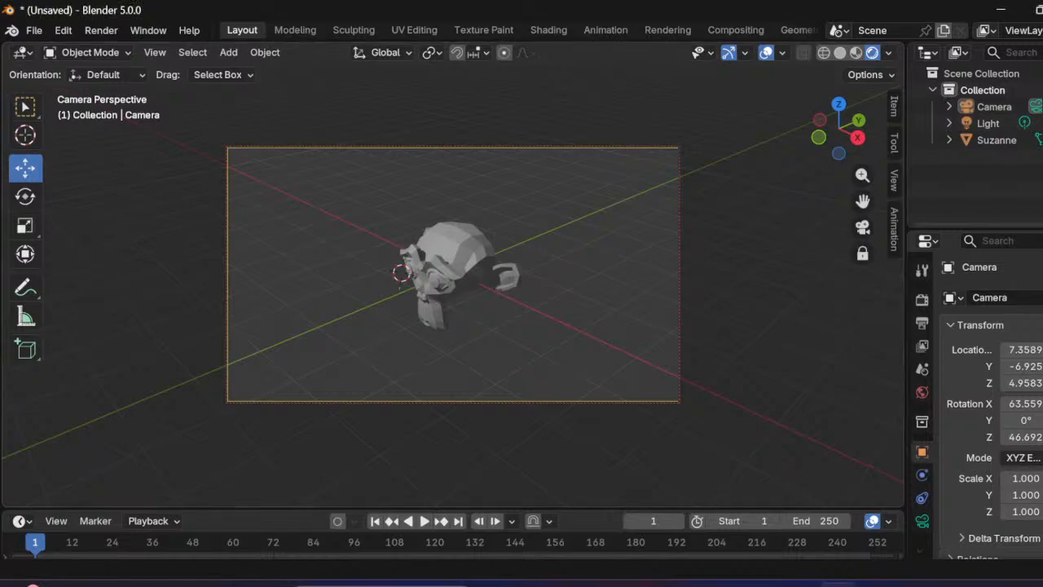
Step: Reframe the locked camera closer to the monkey's face, at about X -2.63, Y -6.88, Z 0.84 m
{"action": "middle_click_drag", "start_coordinate": [407, 281], "coordinate": [538, 232]}
{"action": "scroll", "coordinate": [452, 274], "scroll_direction": "up", "scroll_amount": 2}
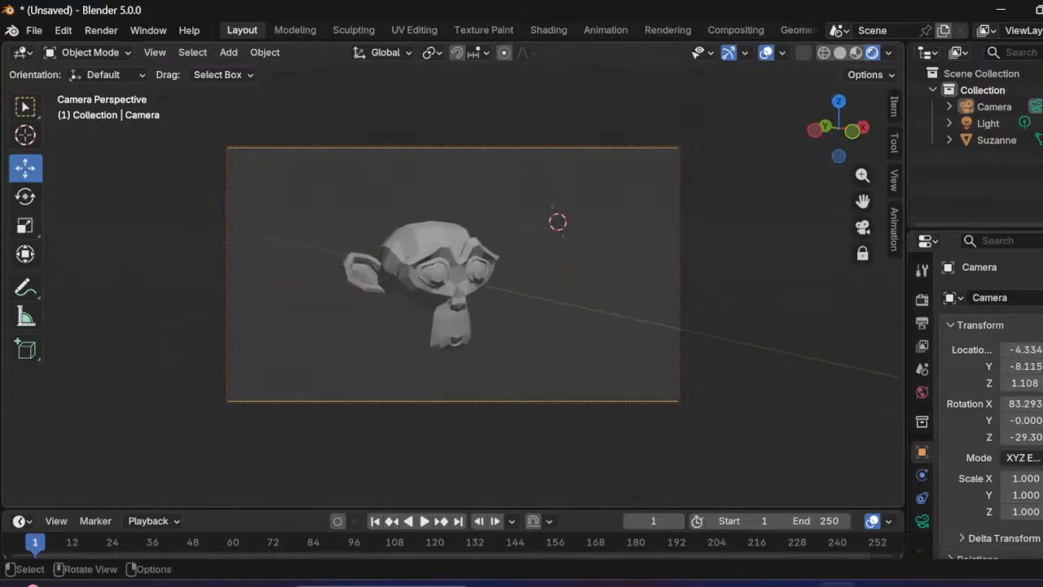
{"action": "scroll", "coordinate": [452, 274], "scroll_direction": "up", "scroll_amount": 2}
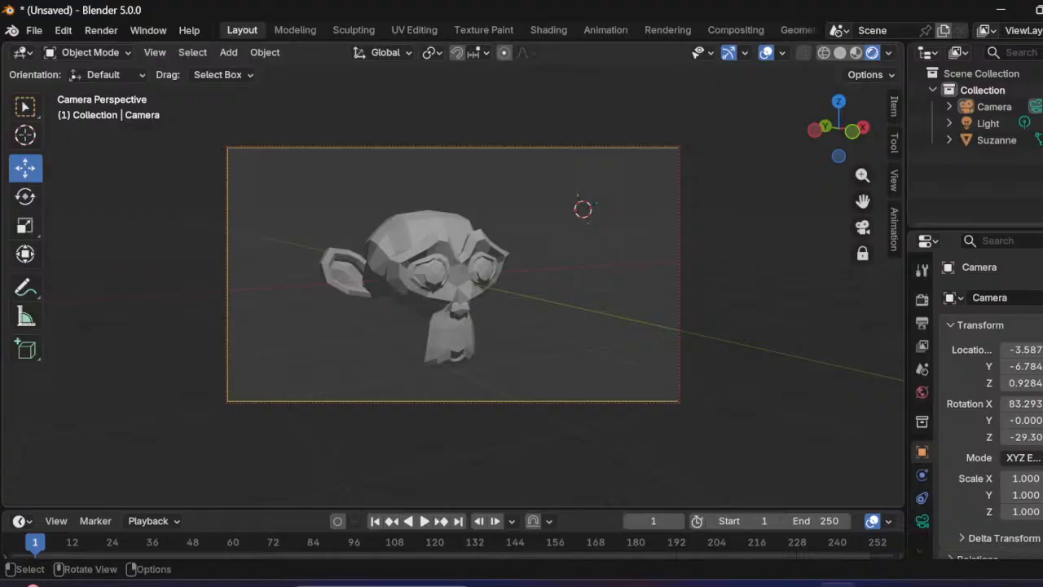
{"action": "middle_click_drag", "start_coordinate": [452, 274], "coordinate": [402, 264]}
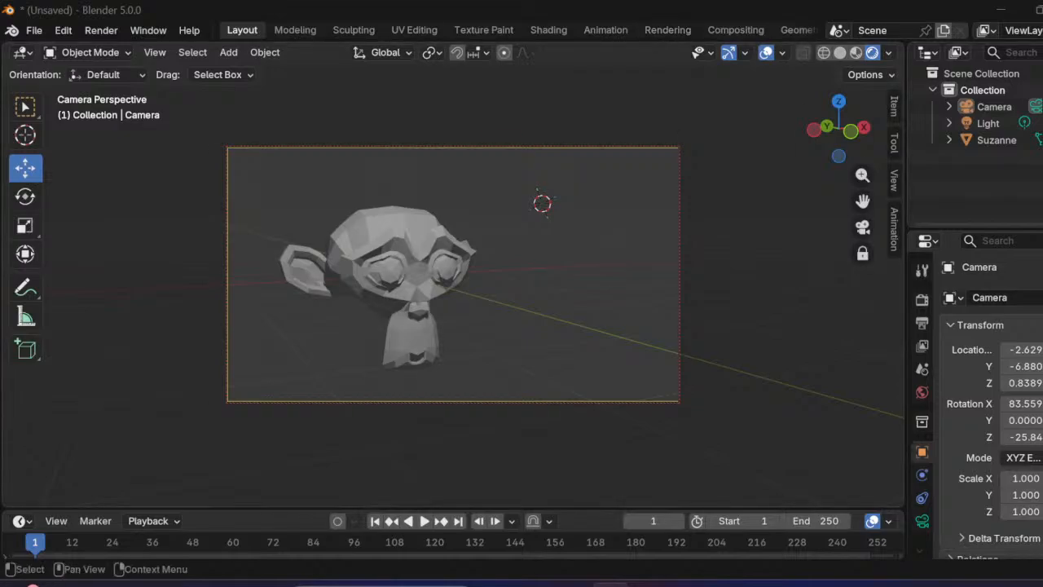
Step: Turn off the Camera to View lock so view navigation no longer moves the camera
{"action": "left_click", "coordinate": [894, 180]}
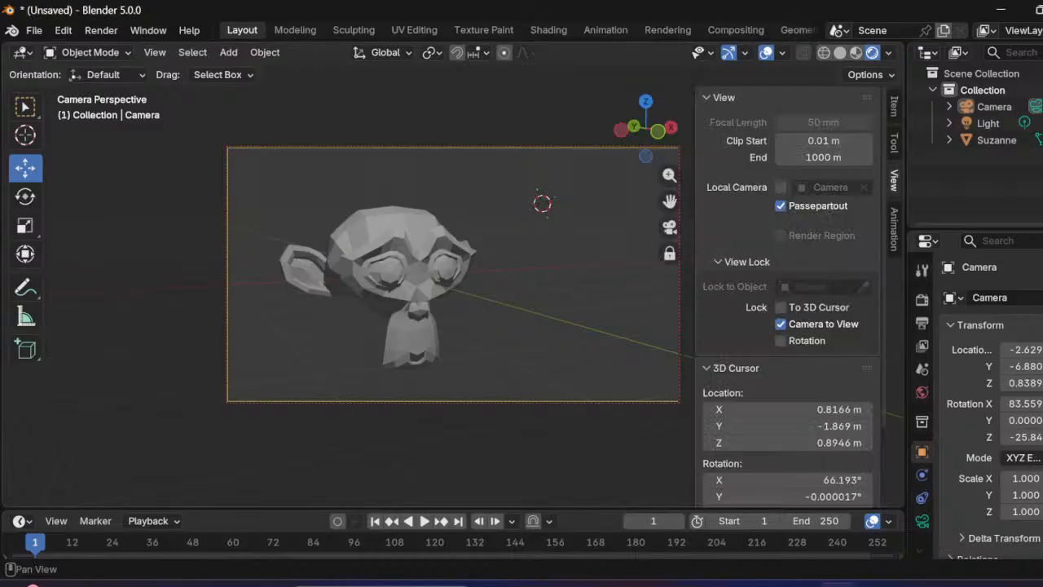
{"action": "left_click", "coordinate": [781, 324]}
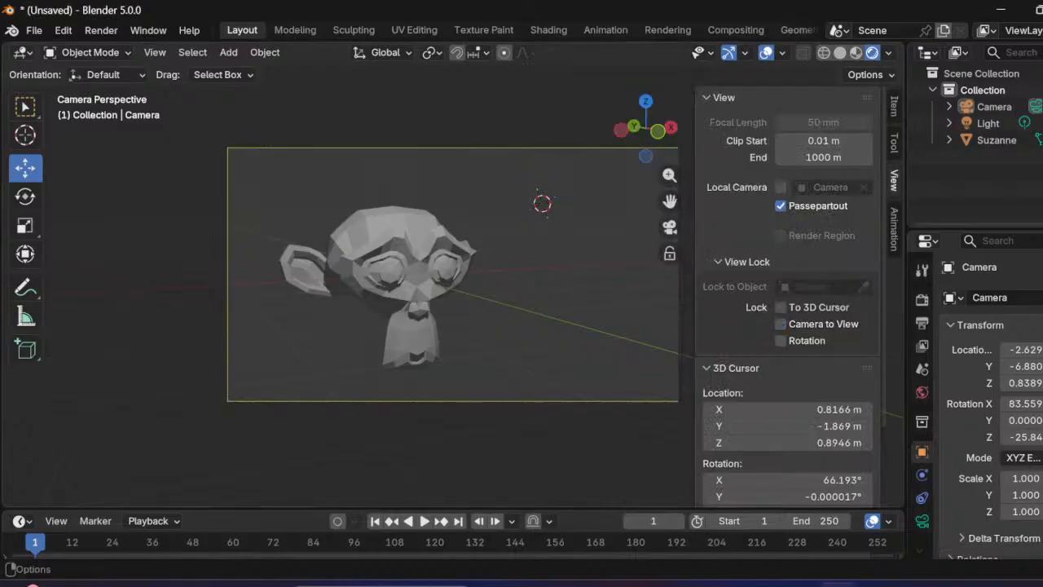
{"action": "left_click", "coordinate": [894, 180]}
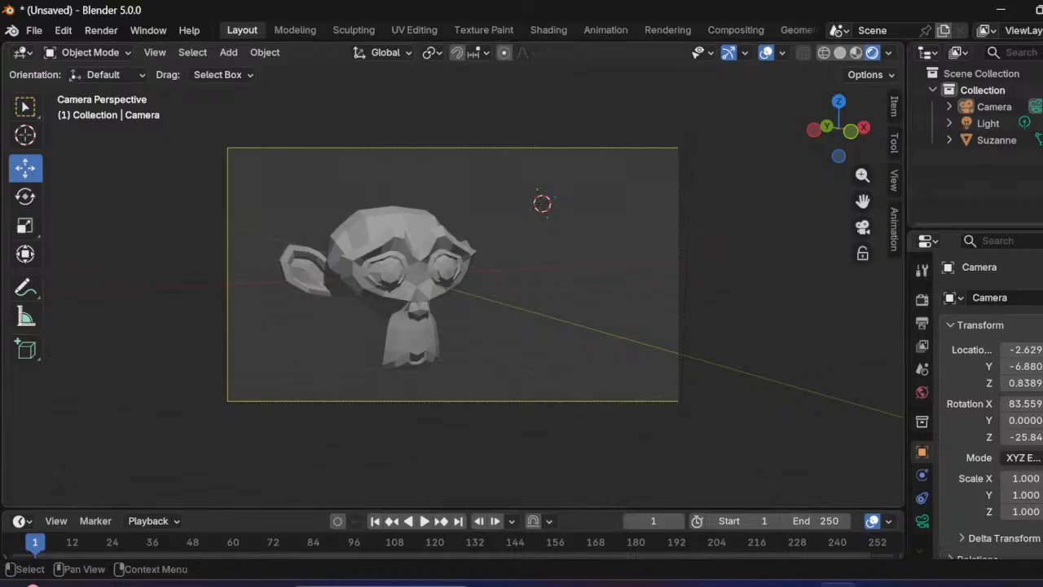
Step: Leave the camera view and rotate the camera slightly in place, viewing it from the side together with the monkey head
{"action": "left_click", "coordinate": [863, 227]}
{"action": "middle_click_drag", "start_coordinate": [489, 293], "coordinate": [571, 310]}
{"action": "scroll", "coordinate": [591, 301], "scroll_direction": "down", "scroll_amount": 5}
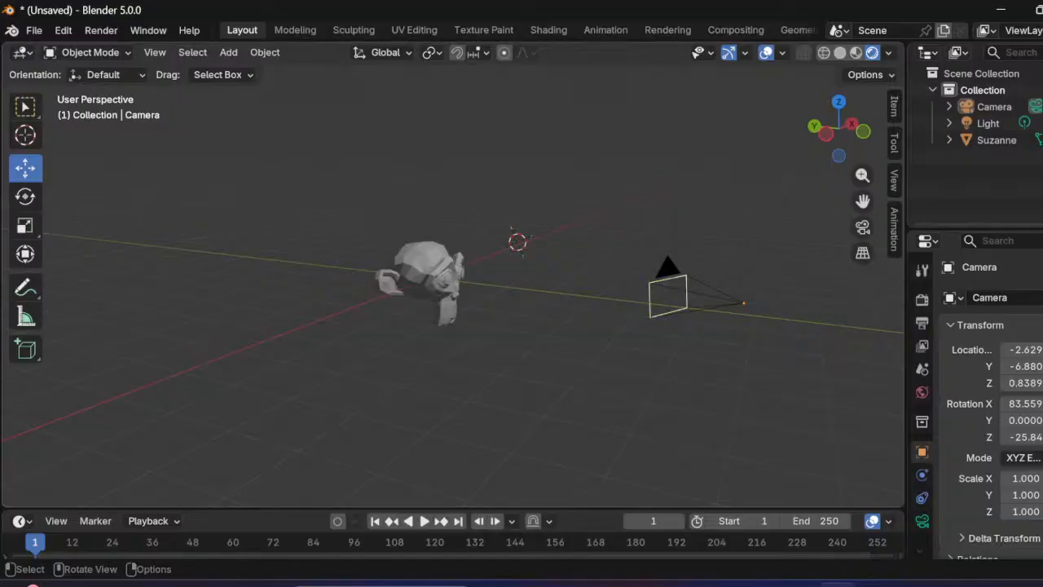
{"action": "key", "text": "r"}
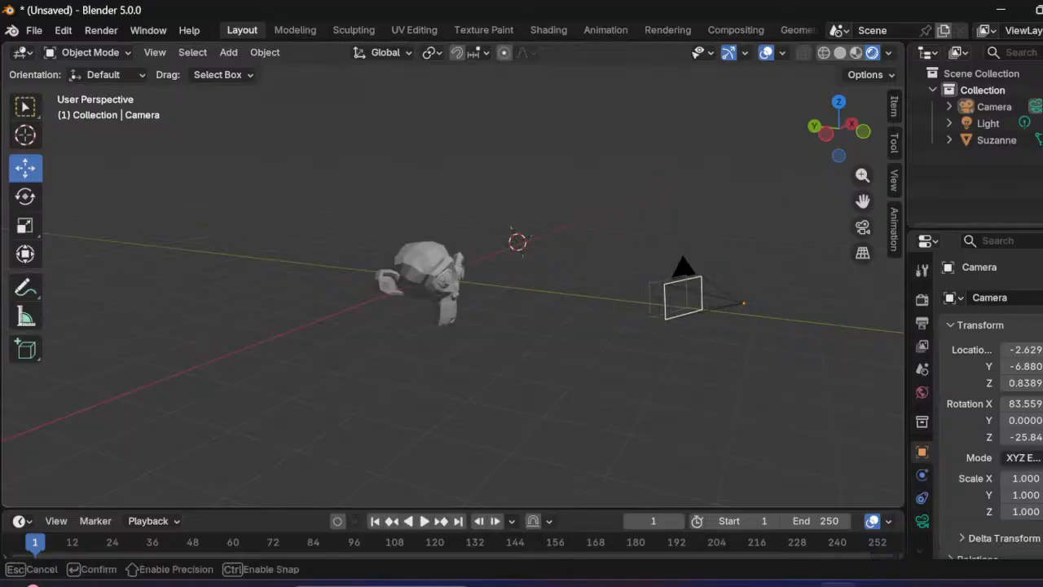
{"action": "key", "text": "Return"}
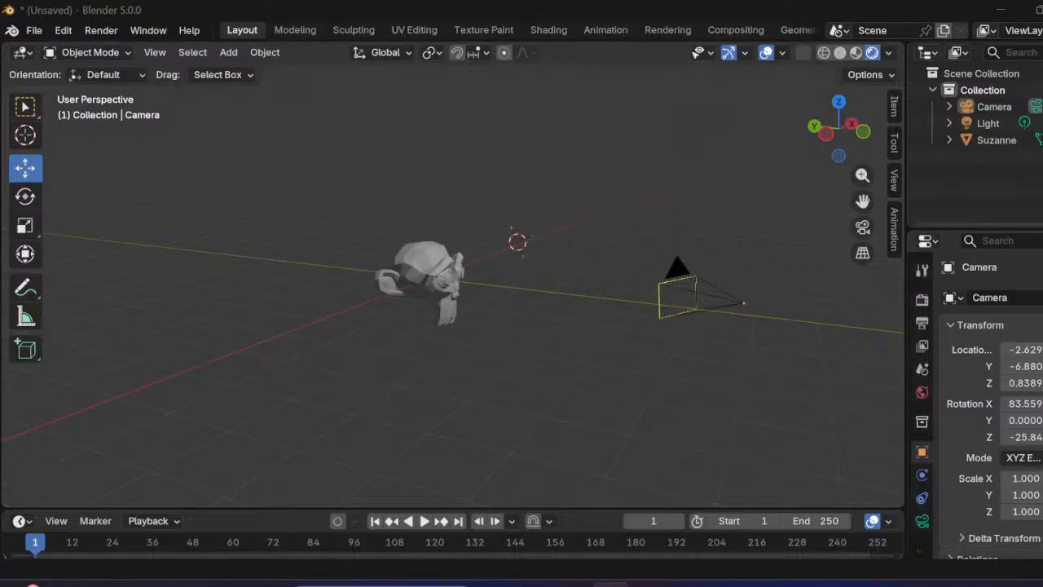
Step: Select the monkey head, look through the scene's render settings, and open the head's material properties
{"action": "left_click", "coordinate": [425, 269]}
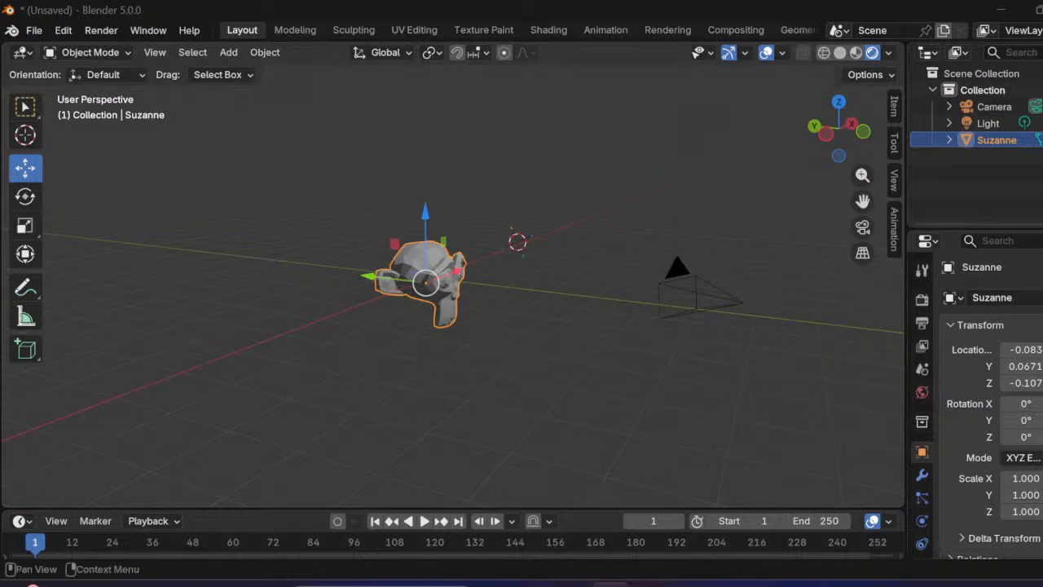
{"action": "left_click", "coordinate": [922, 299]}
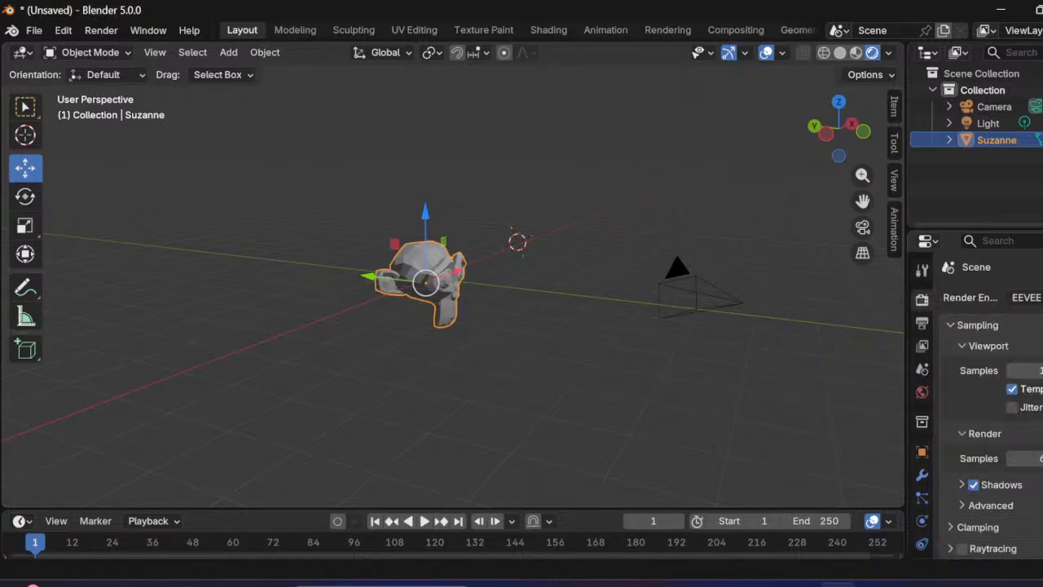
{"action": "scroll", "coordinate": [991, 407], "scroll_direction": "down", "scroll_amount": 5}
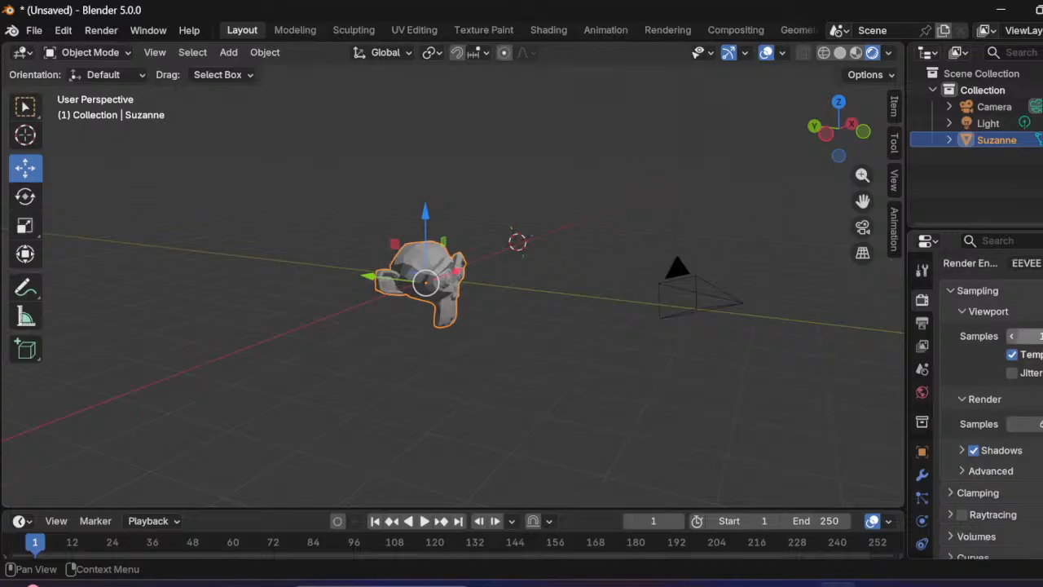
{"action": "scroll", "coordinate": [991, 407], "scroll_direction": "down", "scroll_amount": 1}
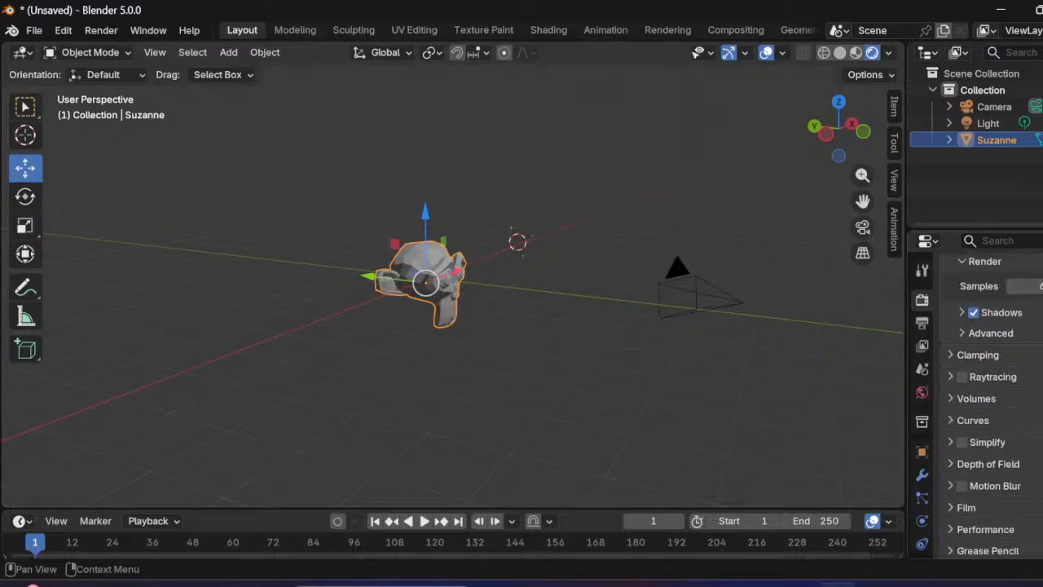
{"action": "scroll", "coordinate": [991, 407], "scroll_direction": "down", "scroll_amount": 1}
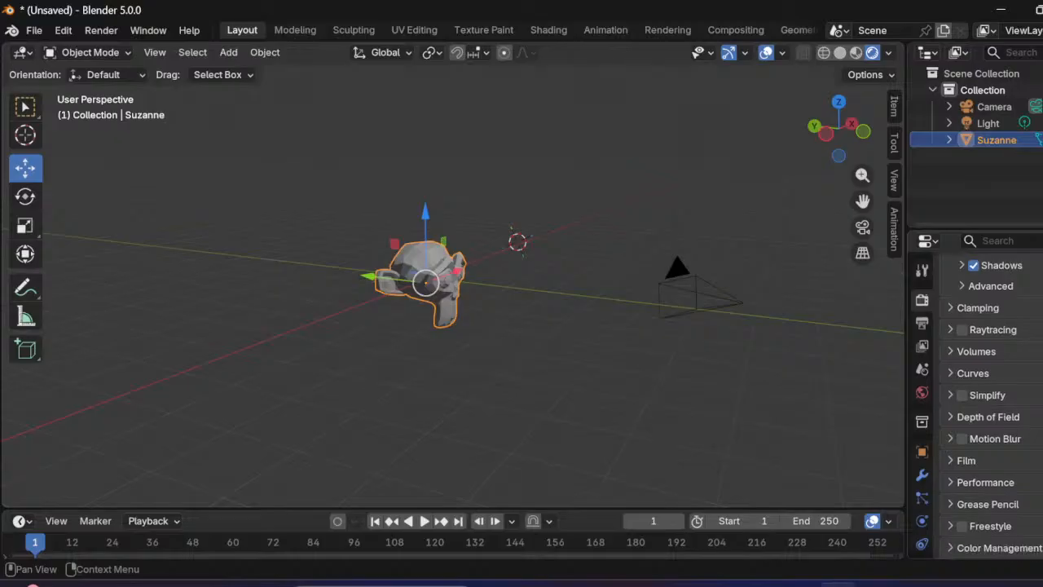
{"action": "scroll", "coordinate": [991, 407], "scroll_direction": "up", "scroll_amount": 7}
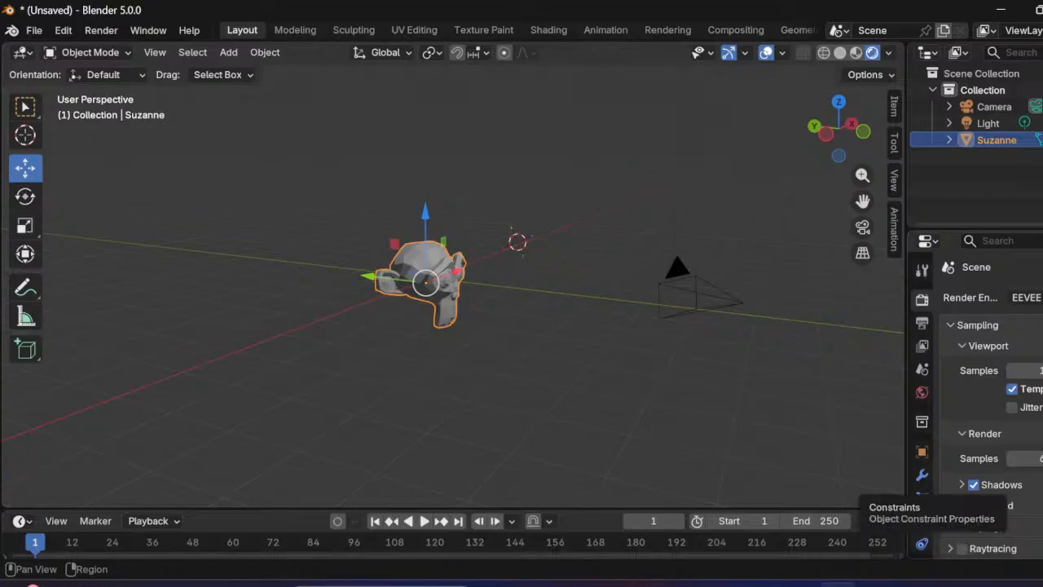
{"action": "scroll", "coordinate": [922, 514], "scroll_direction": "down", "scroll_amount": 3}
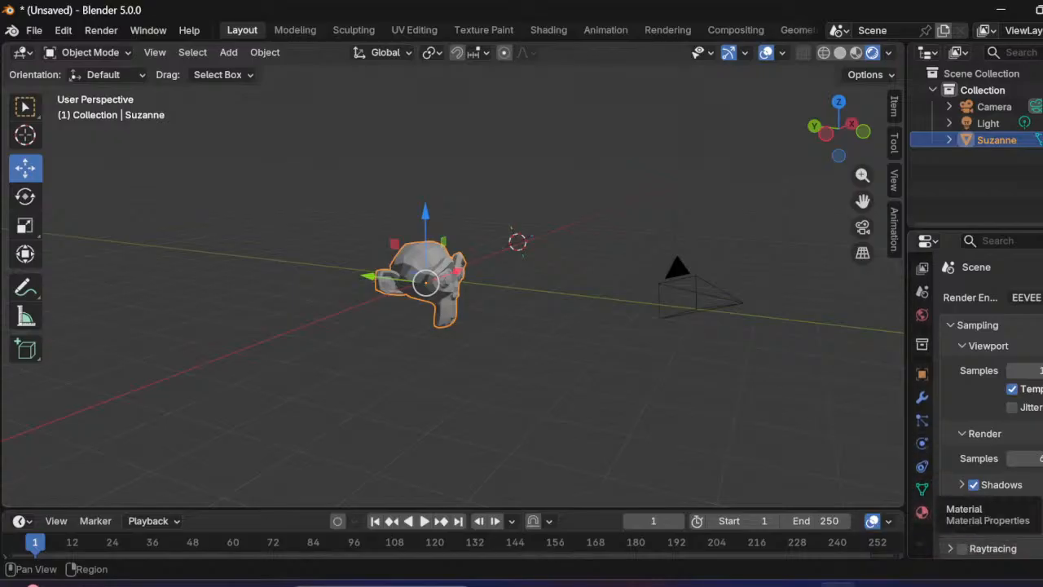
{"action": "left_click", "coordinate": [922, 512]}
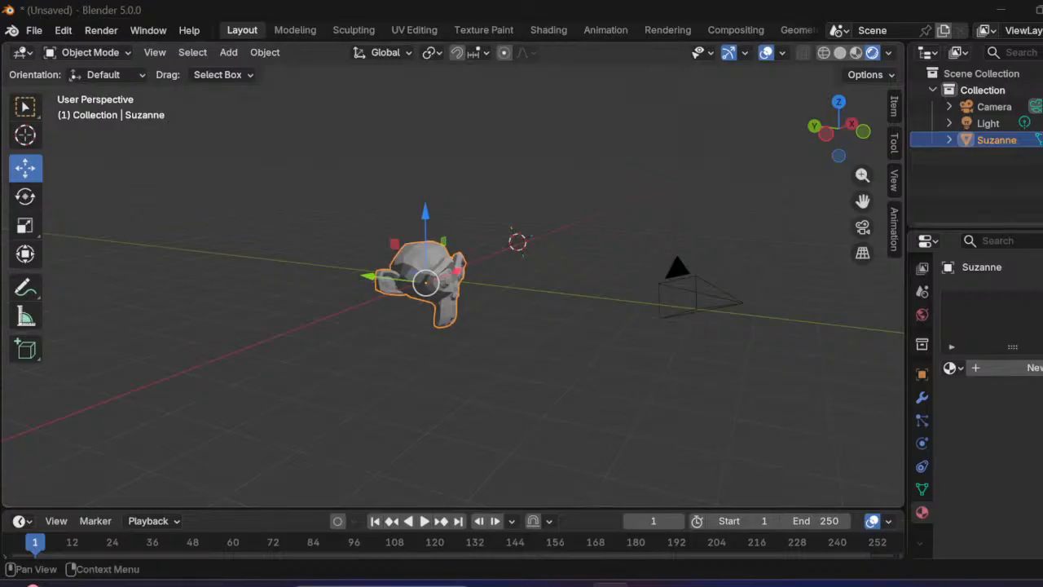
{"action": "left_click", "coordinate": [1002, 368]}
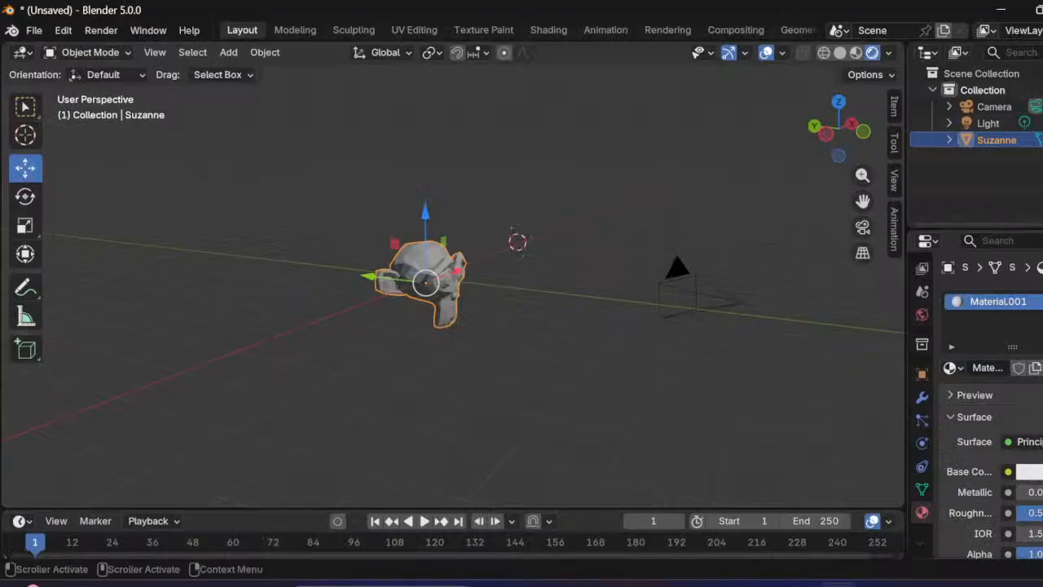
{"action": "scroll", "coordinate": [991, 407], "scroll_direction": "down", "scroll_amount": 2}
{"action": "scroll", "coordinate": [991, 407], "scroll_direction": "up", "scroll_amount": 2}
{"action": "key", "text": "ctrl+z"}
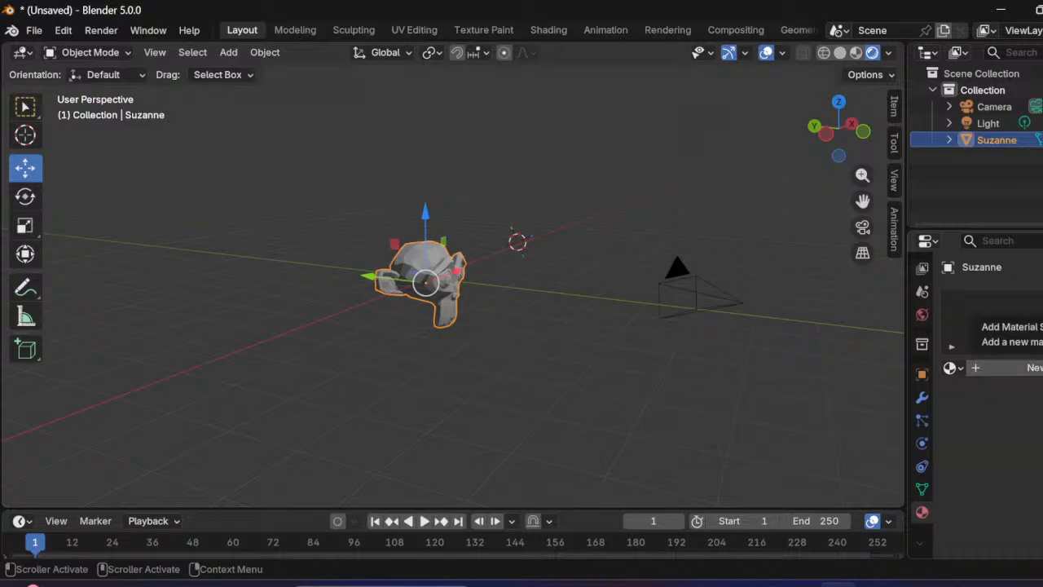
{"action": "left_click", "coordinate": [1042, 302]}
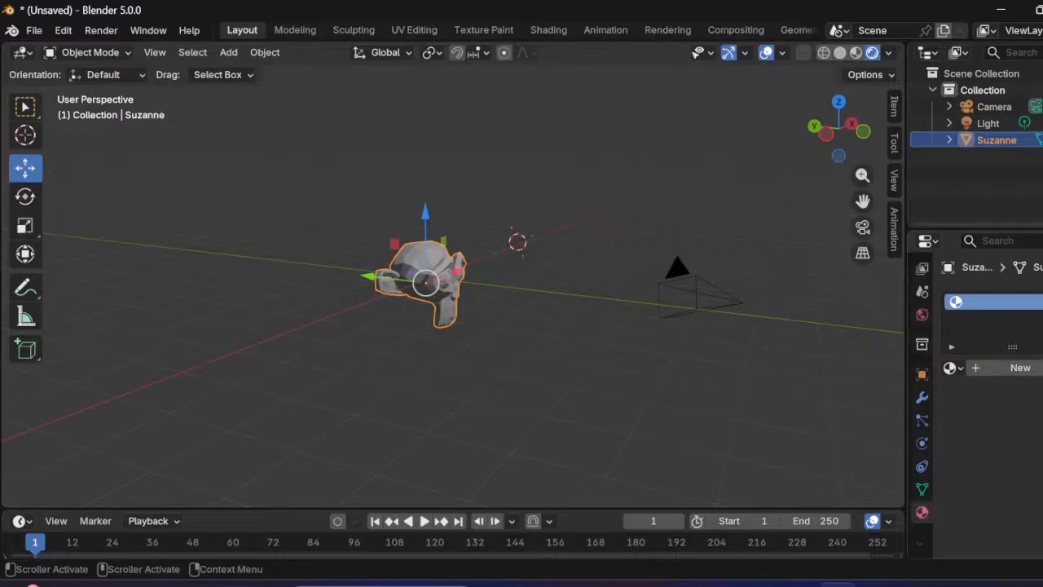
{"action": "left_click", "coordinate": [1042, 319]}
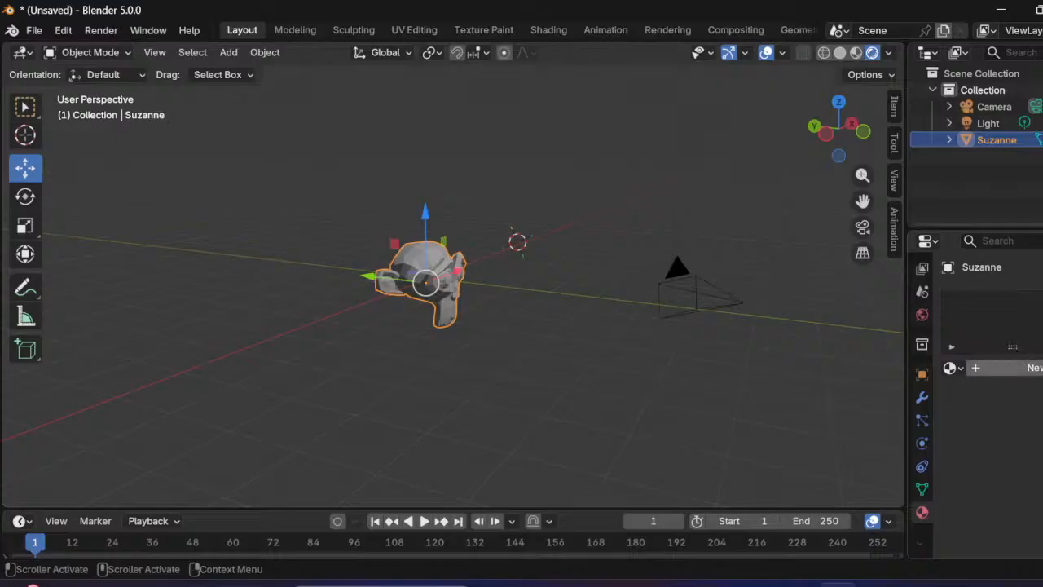
Step: Create a new material on the monkey head and bring its surface settings into view
{"action": "left_click", "coordinate": [1037, 368]}
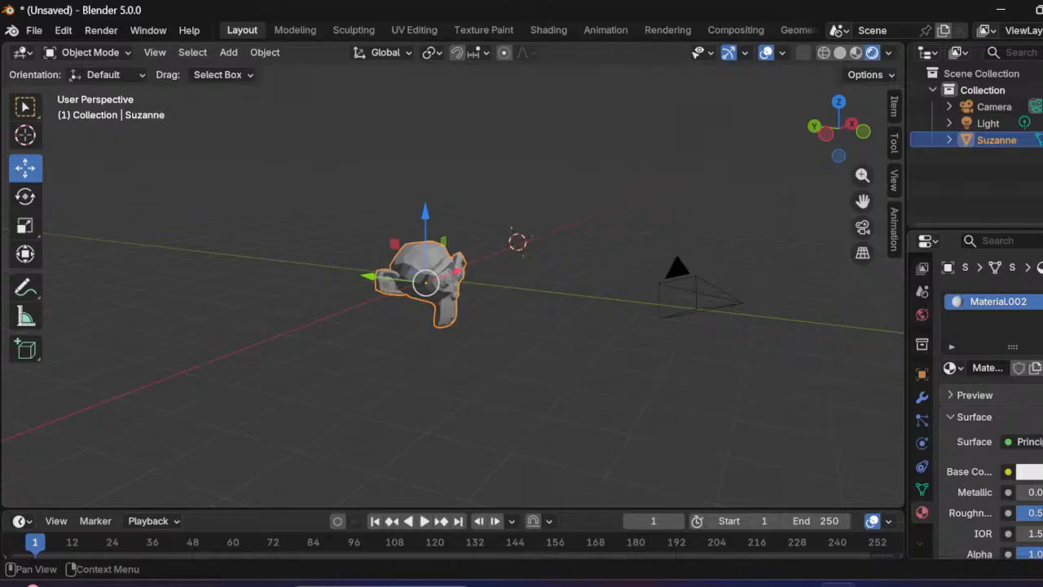
{"action": "mouse_move", "coordinate": [1013, 346]}
{"action": "left_mouse_down"}
{"action": "mouse_move", "coordinate": [1013, 448]}
{"action": "mouse_move", "coordinate": [1013, 346]}
{"action": "left_mouse_up"}
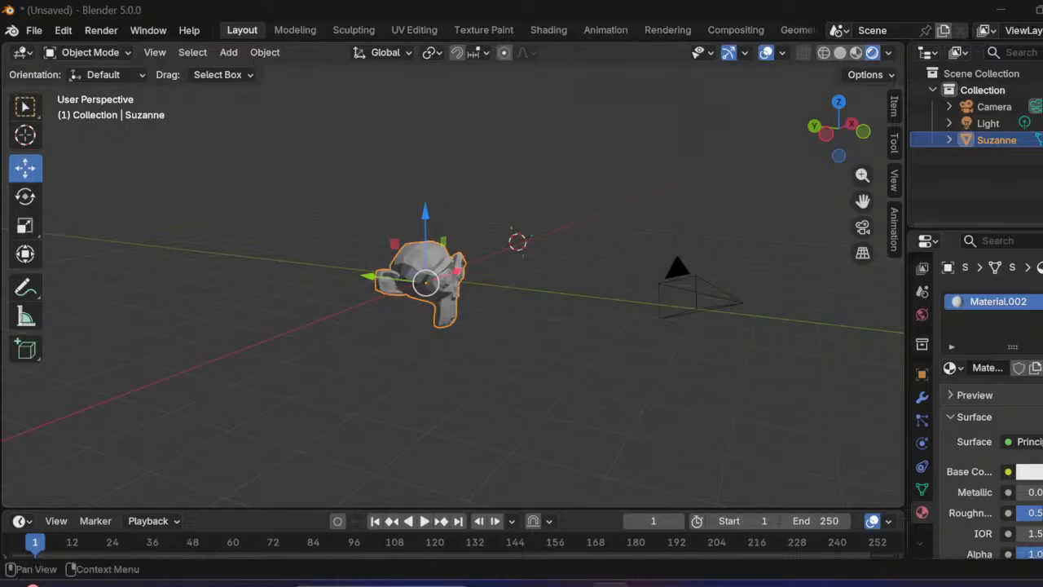
{"action": "scroll", "coordinate": [991, 407], "scroll_direction": "down", "scroll_amount": 1}
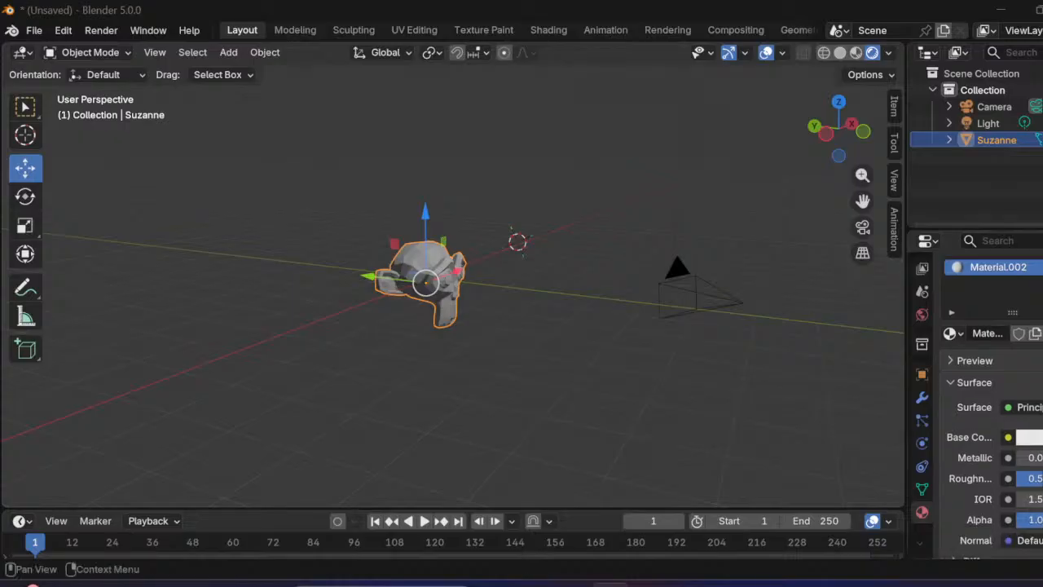
Step: Try purple, red and green as the material's base colour and settle on a vivid purple
{"action": "left_click", "coordinate": [1028, 437]}
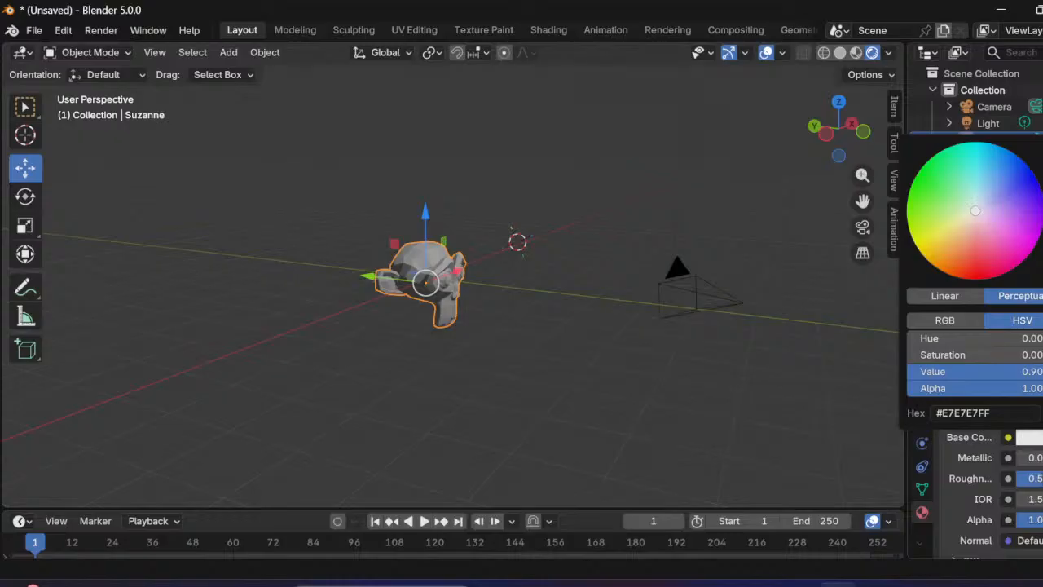
{"action": "left_click", "coordinate": [1033, 223]}
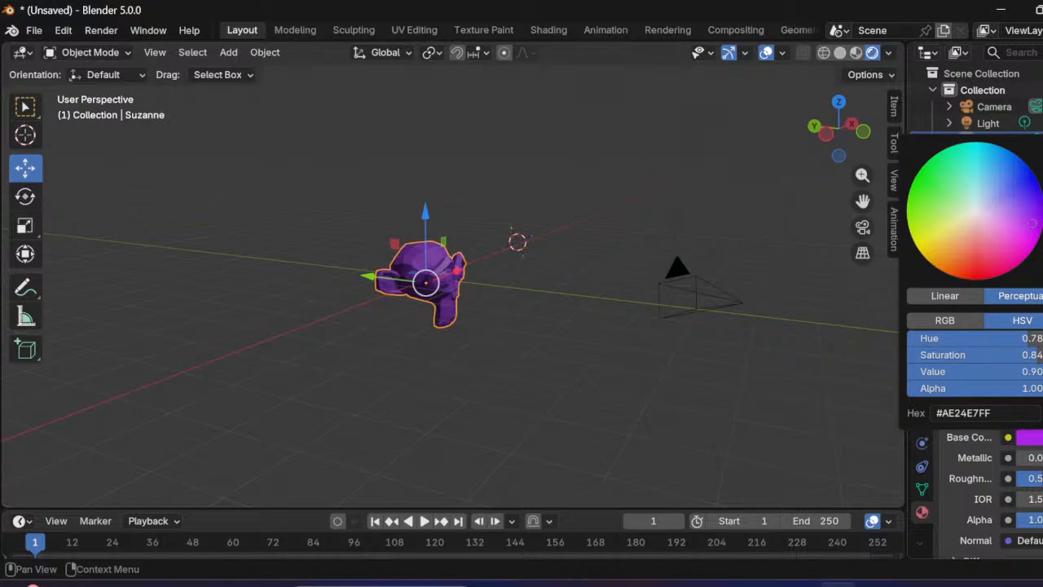
{"action": "left_click", "coordinate": [975, 271]}
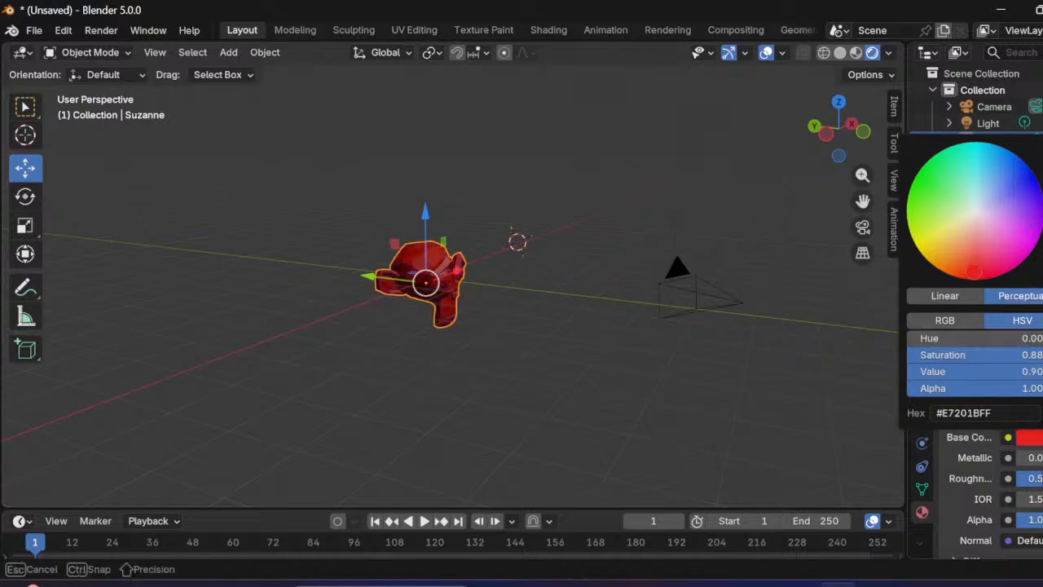
{"action": "left_click", "coordinate": [930, 239]}
{"action": "left_click", "coordinate": [923, 166]}
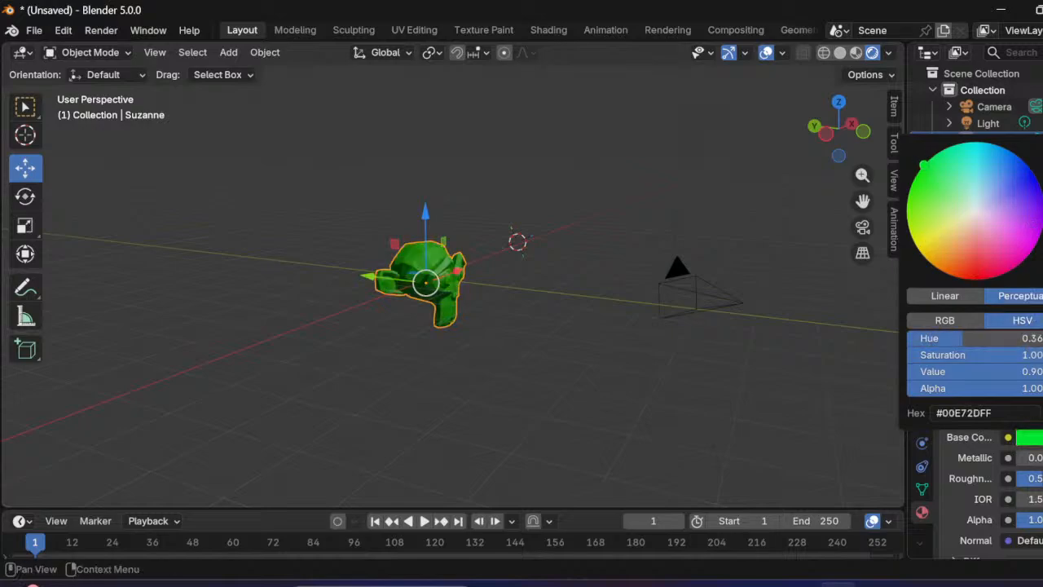
{"action": "mouse_move", "coordinate": [923, 165]}
{"action": "left_mouse_down"}
{"action": "mouse_move", "coordinate": [976, 145]}
{"action": "mouse_move", "coordinate": [1034, 227]}
{"action": "left_mouse_up"}
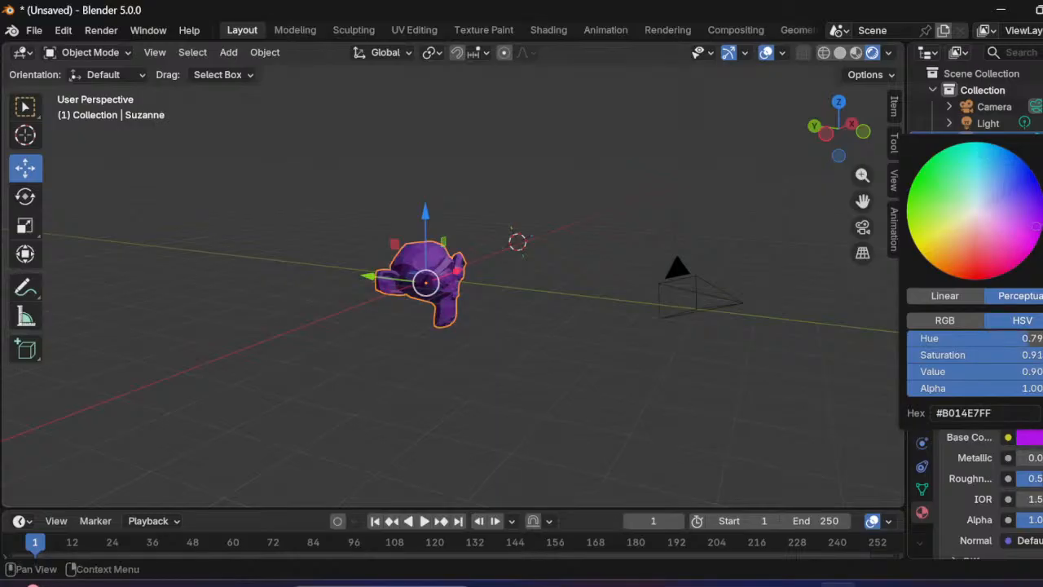
{"action": "left_click", "coordinate": [1031, 206]}
{"action": "left_click", "coordinate": [1030, 210]}
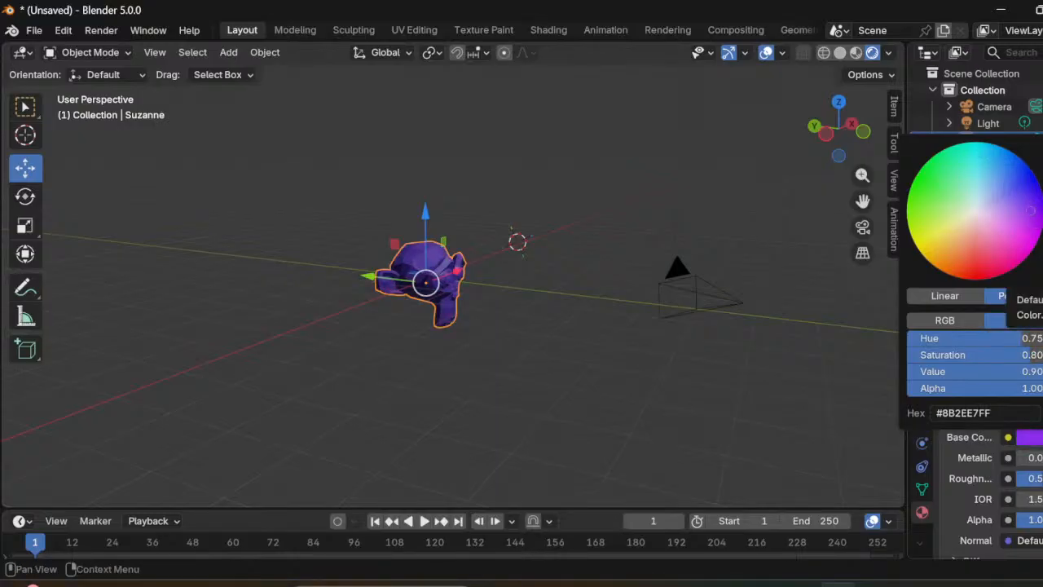
{"action": "left_click", "coordinate": [1031, 218]}
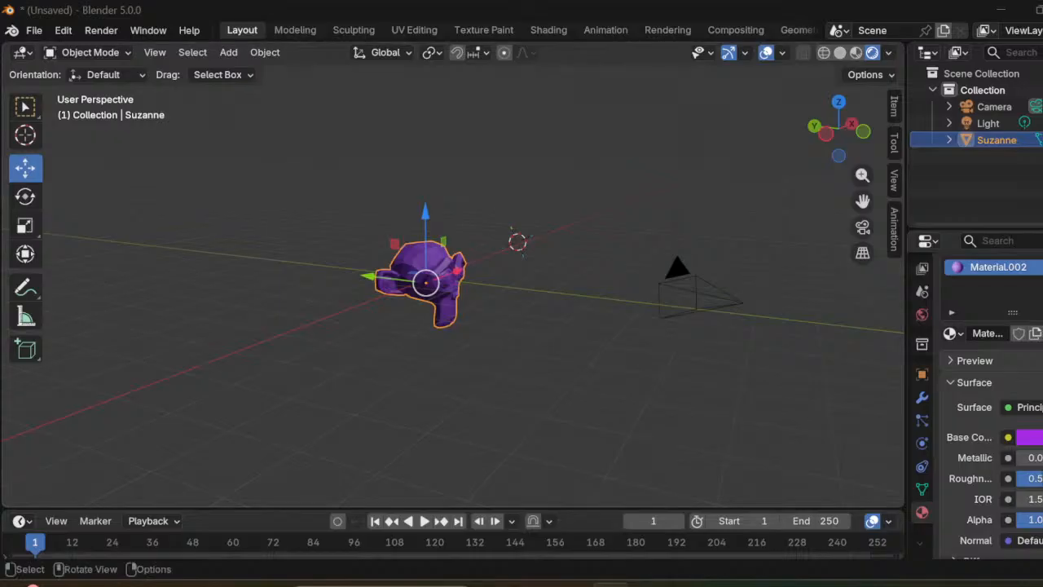
Step: Select the light above the monkey head and lower it about 0.74 m along the vertical axis
{"action": "middle_click_drag", "start_coordinate": [521, 286], "coordinate": [414, 306]}
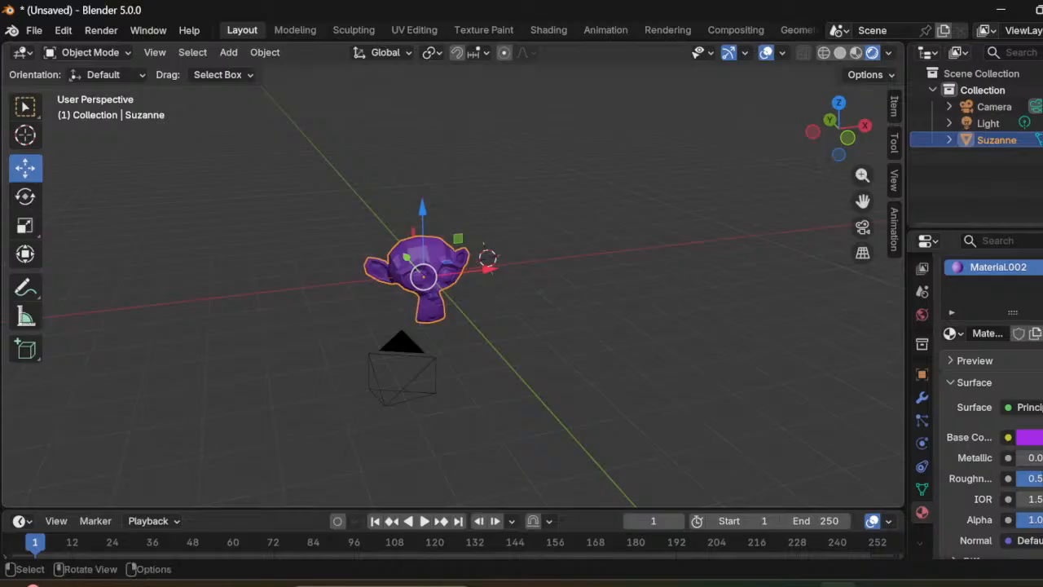
{"action": "scroll", "coordinate": [414, 305], "scroll_direction": "down", "scroll_amount": 4}
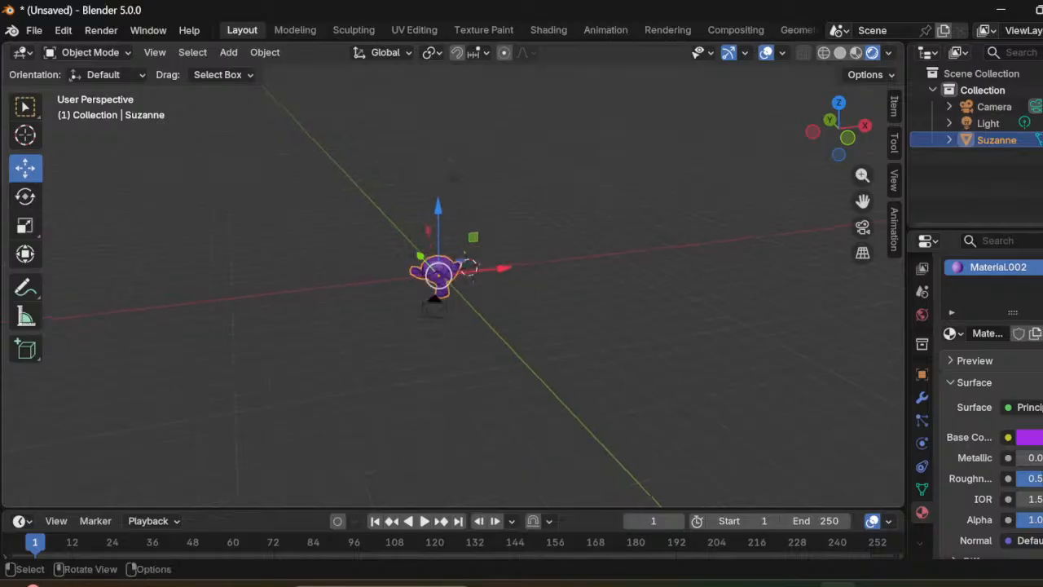
{"action": "left_click", "coordinate": [453, 176]}
{"action": "left_click_drag", "start_coordinate": [454, 119], "coordinate": [454, 138]}
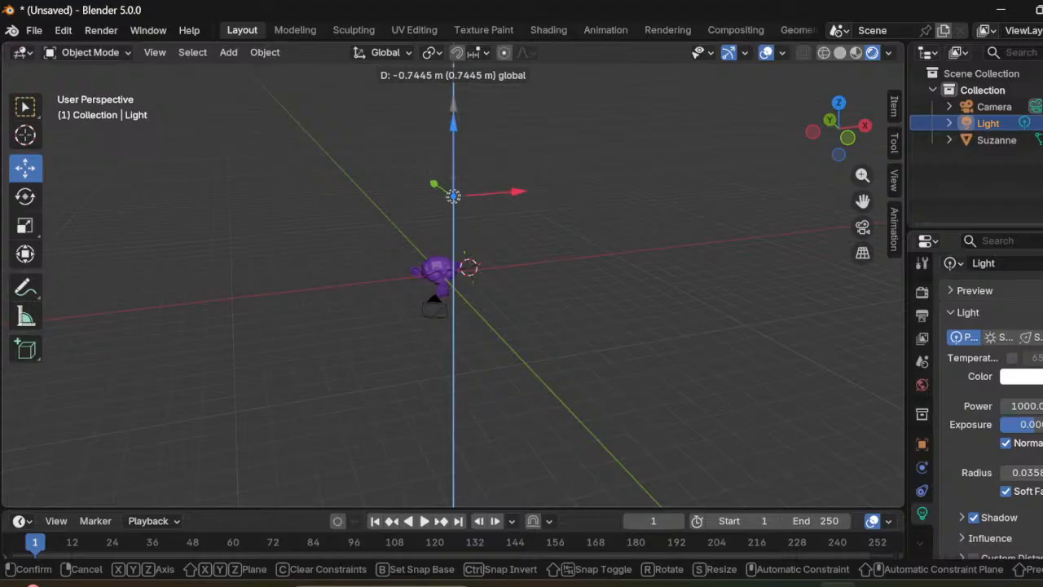
{"action": "left_click_drag", "start_coordinate": [453, 138], "coordinate": [453, 138]}
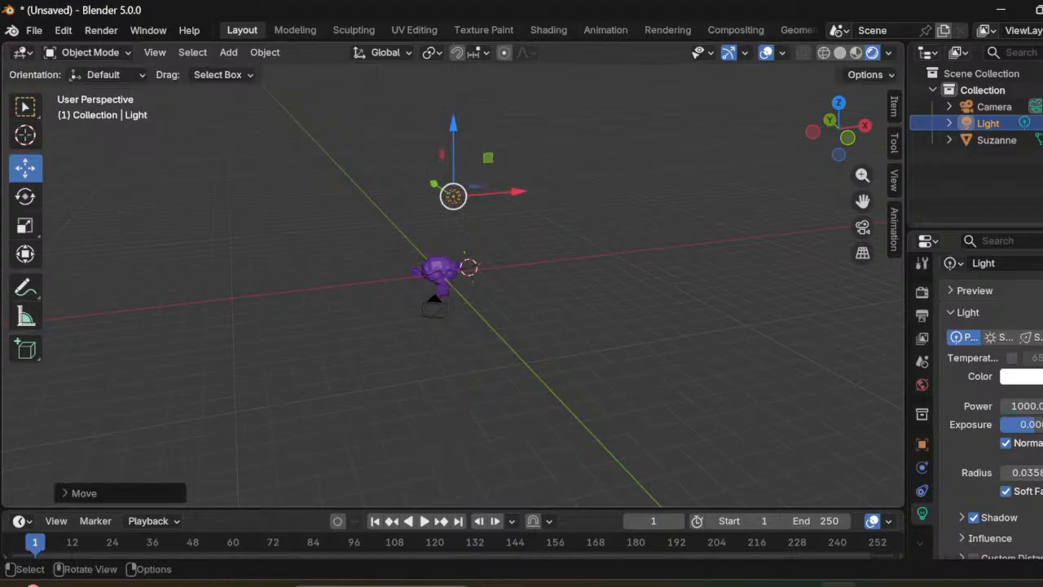
Step: Try moving the light along the global Y and X axes, then lower it about 0.37 m along Z
{"action": "key", "text": "g"}
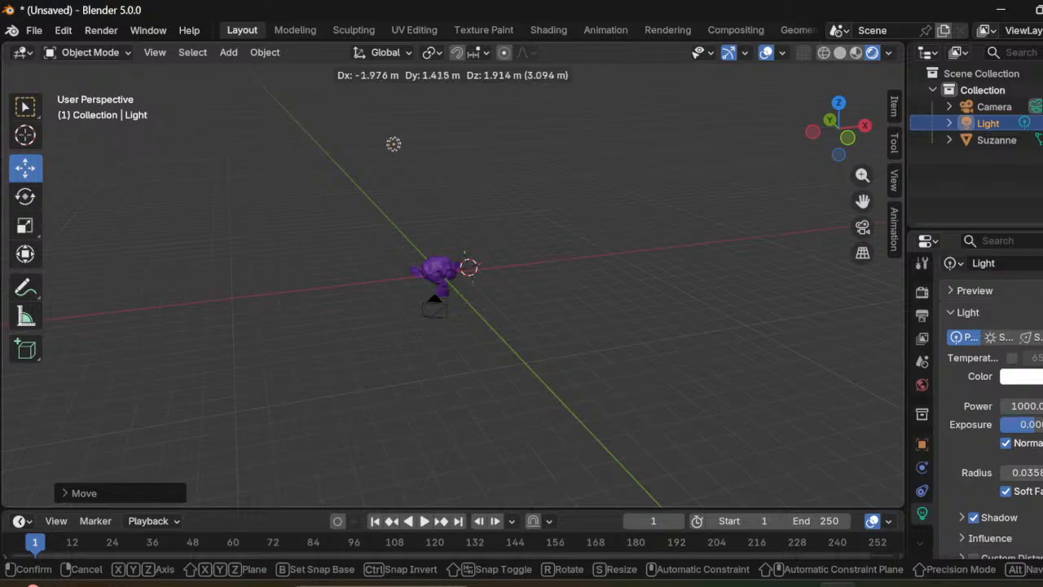
{"action": "key", "text": "y"}
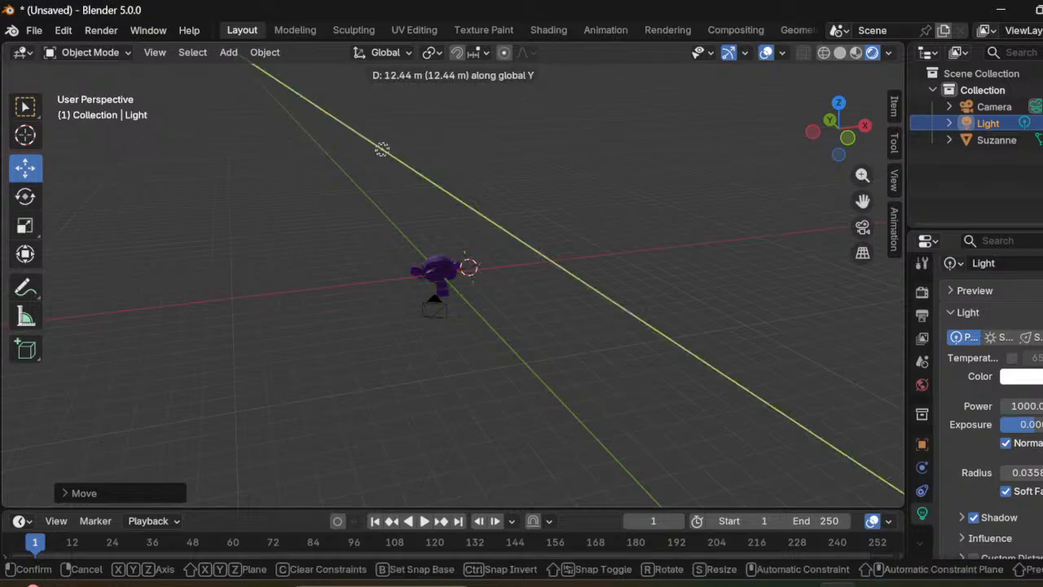
{"action": "key", "text": "x"}
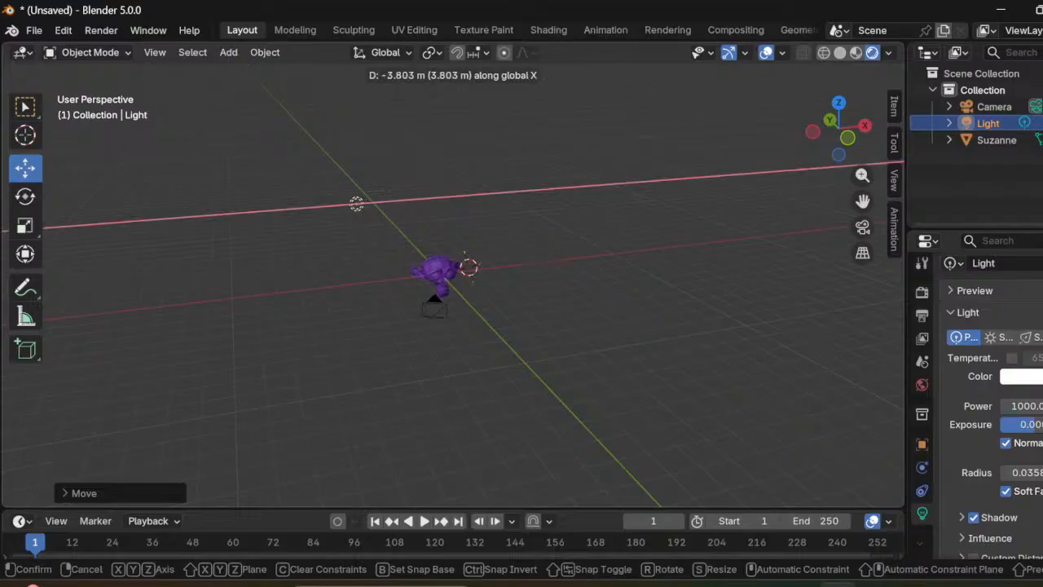
{"action": "key", "text": "z"}
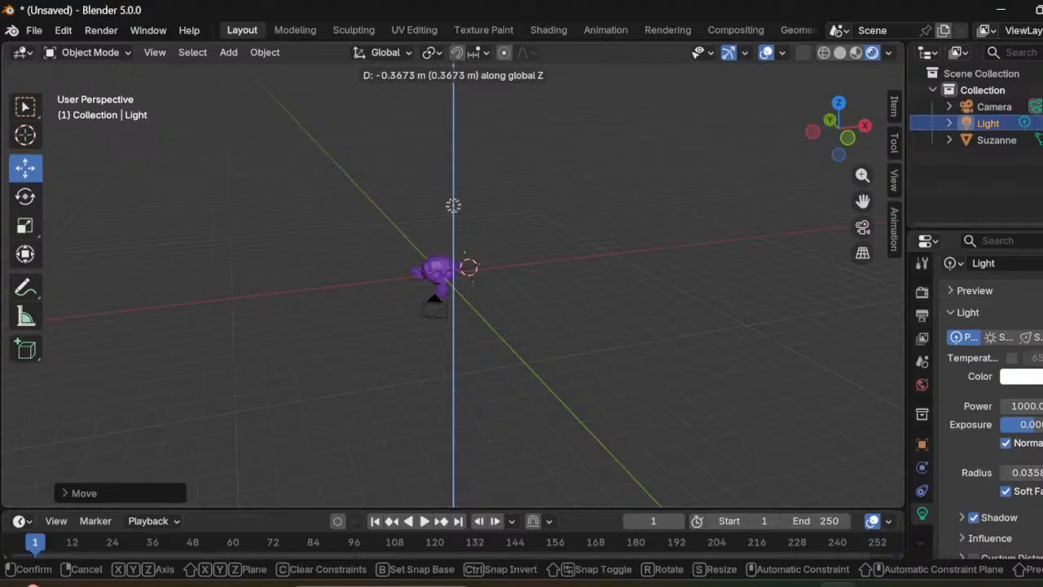
{"action": "left_click", "coordinate": [453, 206]}
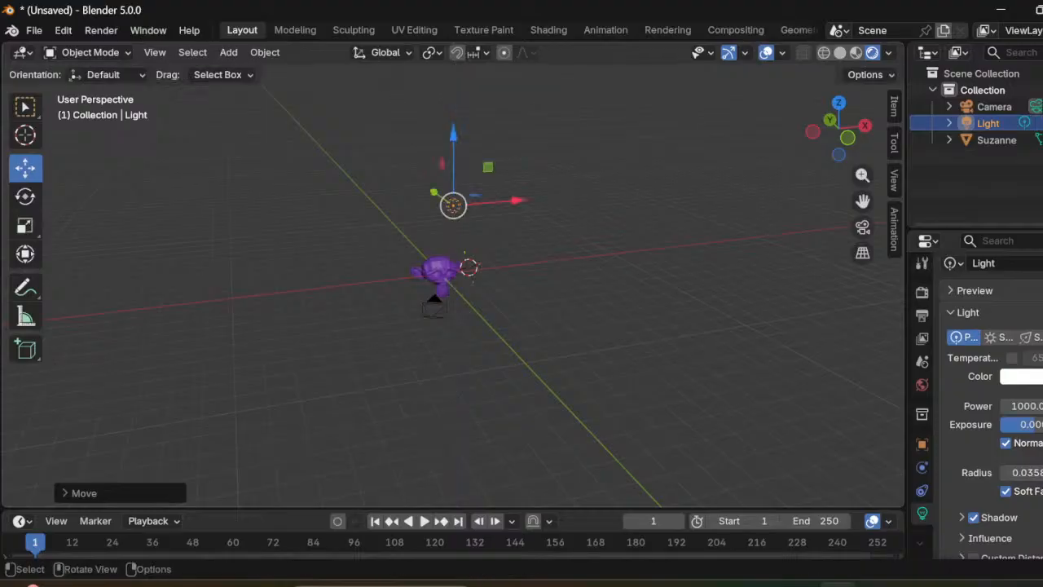
Step: Move the light along the global Y axis in the positive direction, away from the camera
{"action": "key", "text": "g"}
{"action": "key", "text": "y"}
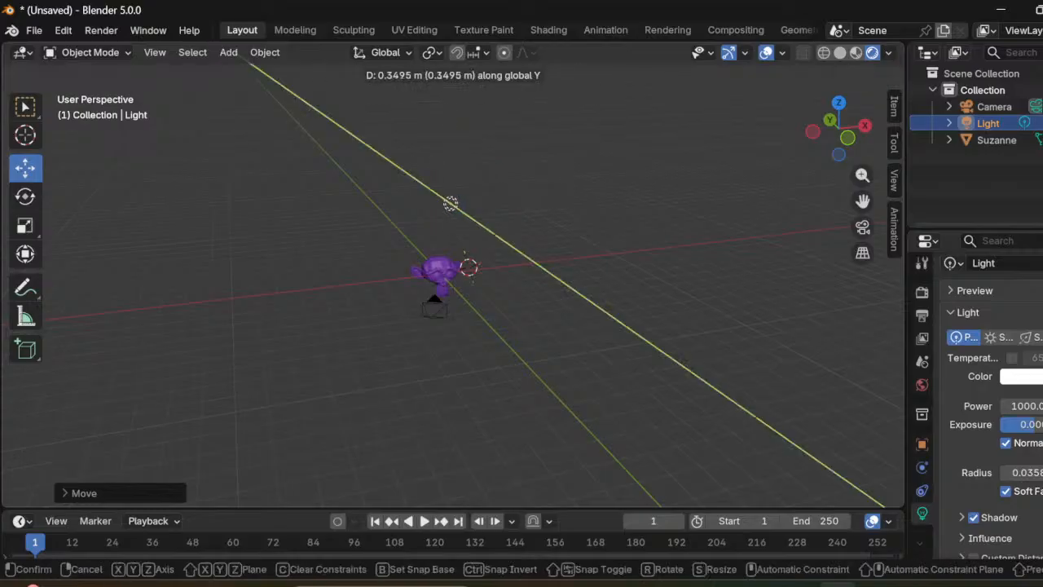
{"action": "left_click", "coordinate": [402, 171]}
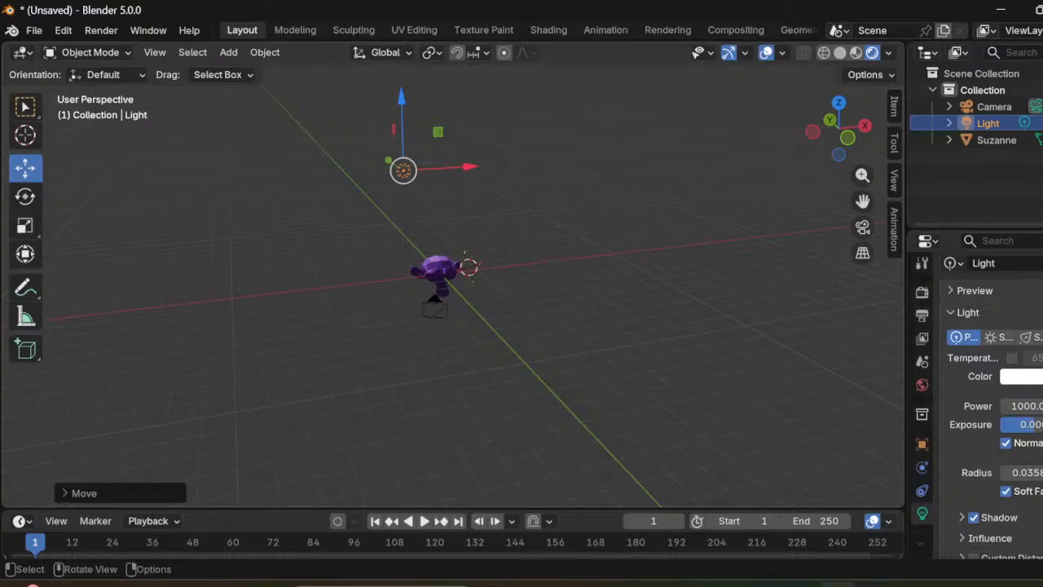
Step: Move the light about 3.15 m in the negative global X direction and lower it along Z towards the monkey head's height
{"action": "key", "text": "g"}
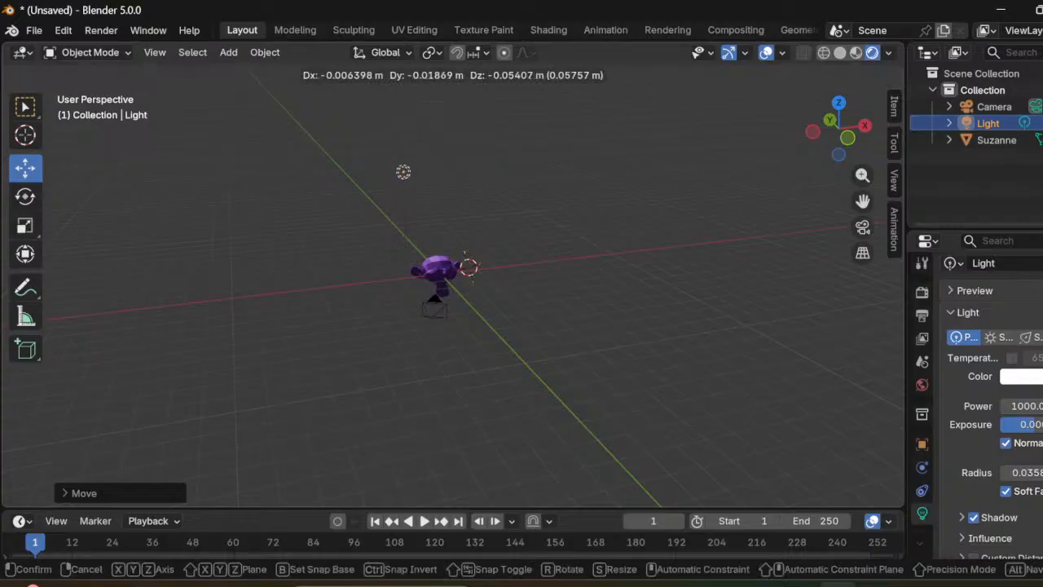
{"action": "key", "text": "x"}
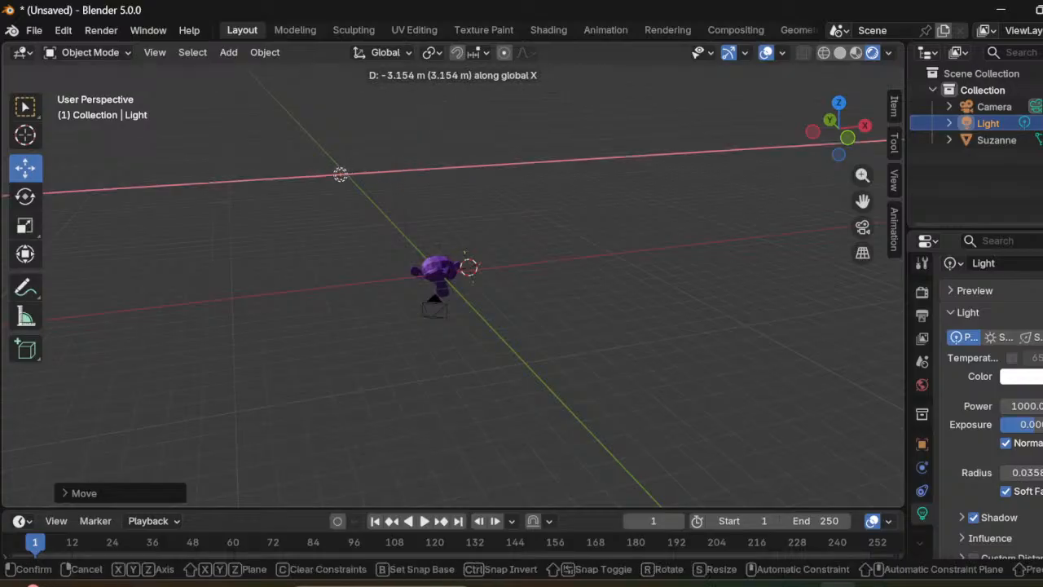
{"action": "key", "text": "Return"}
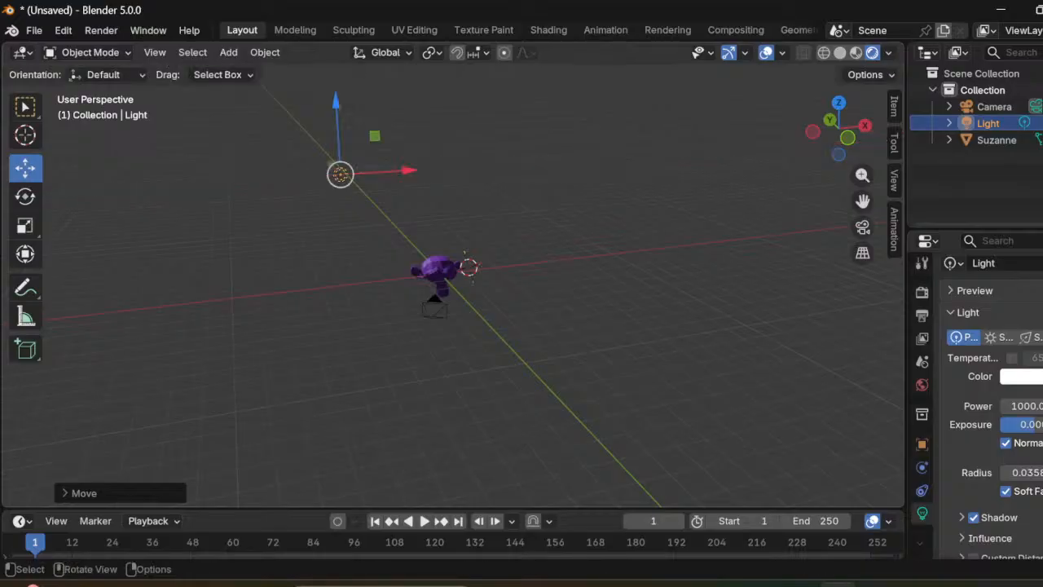
{"action": "key", "text": "g"}
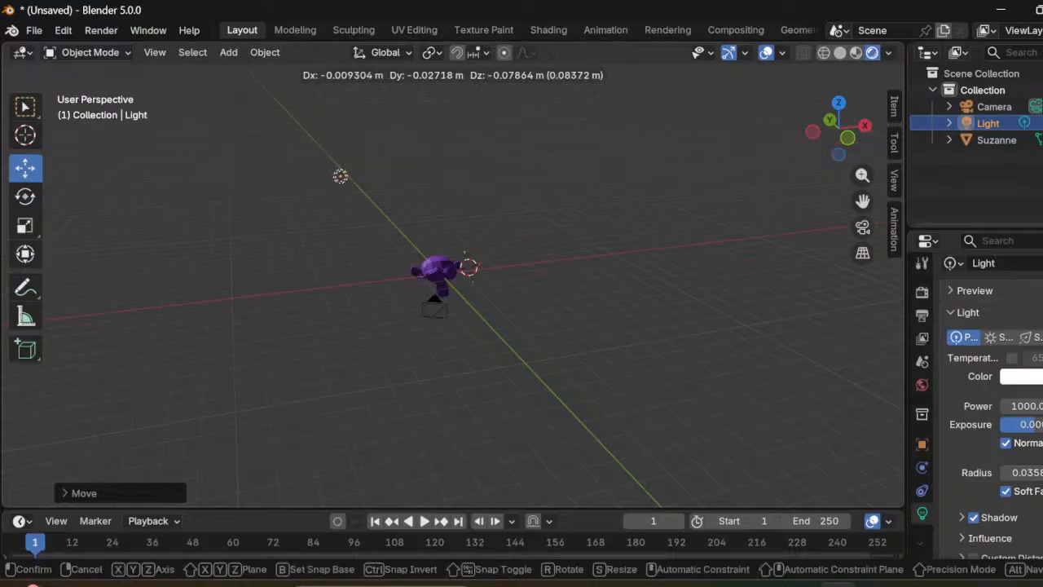
{"action": "key", "text": "z"}
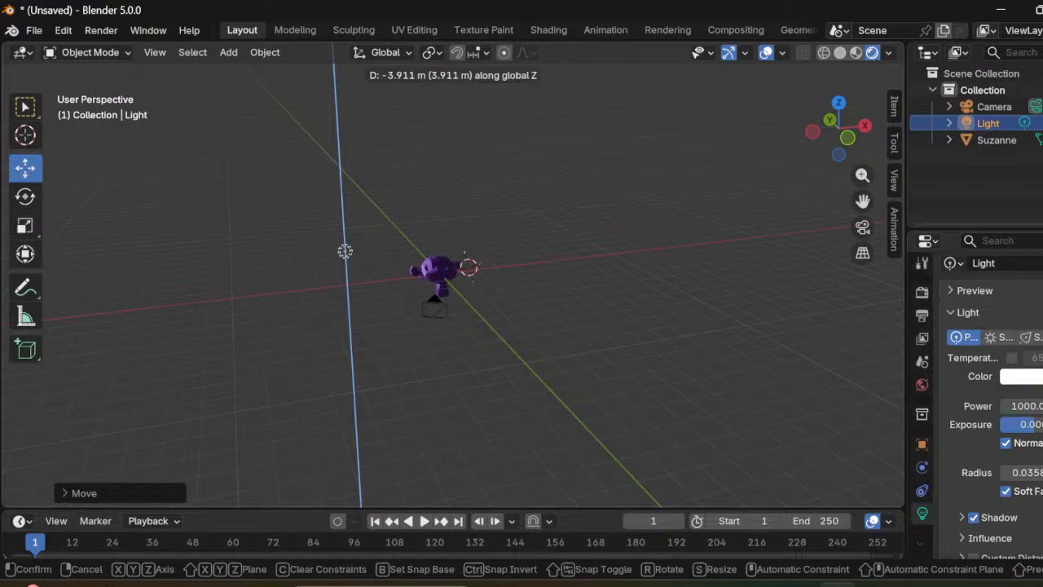
{"action": "key", "text": "Return"}
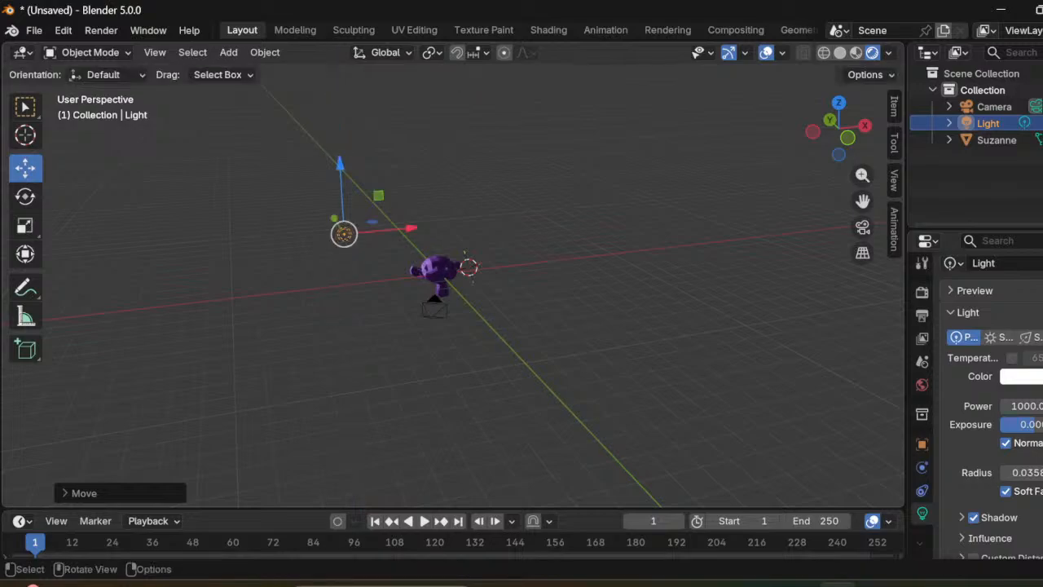
Step: Move the light about 5.16 m in the negative global Y direction, towards the camera side of the head
{"action": "key", "text": "g"}
{"action": "key", "text": "y"}
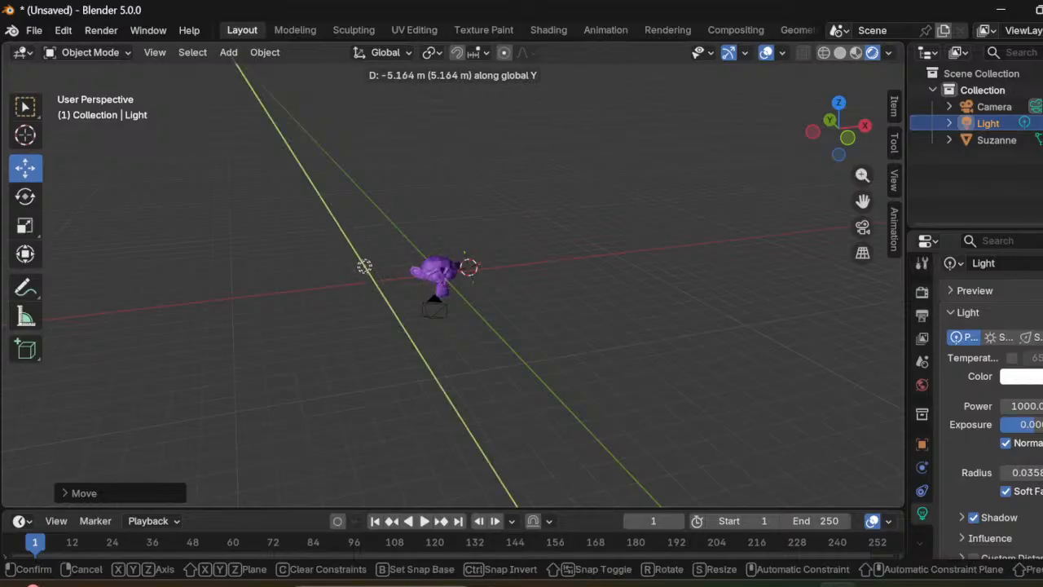
{"action": "key", "text": "Return"}
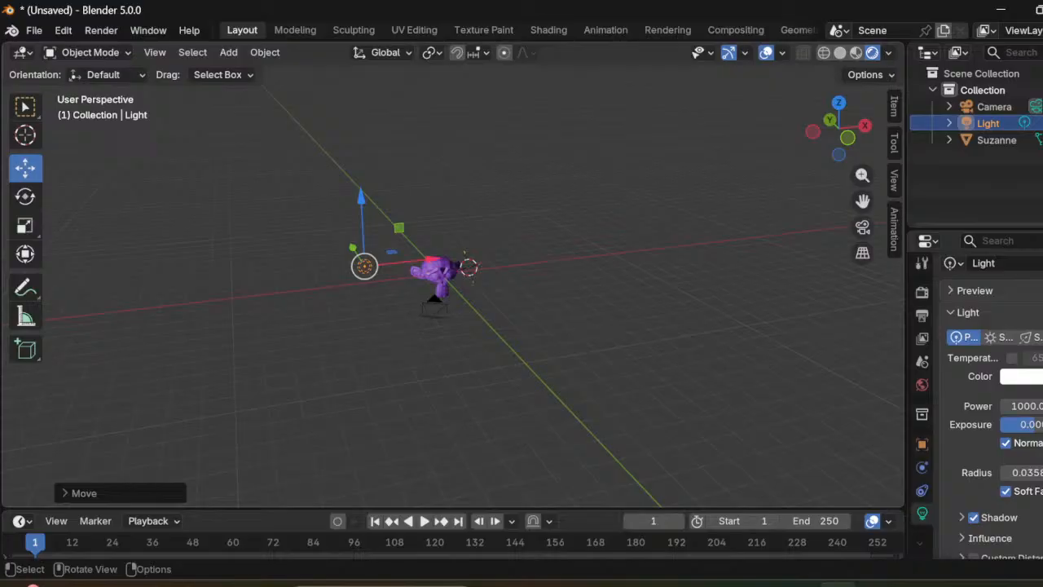
Step: Examine the lighting on the purple monkey head up close from the front
{"action": "scroll", "coordinate": [452, 285], "scroll_direction": "up", "scroll_amount": 3}
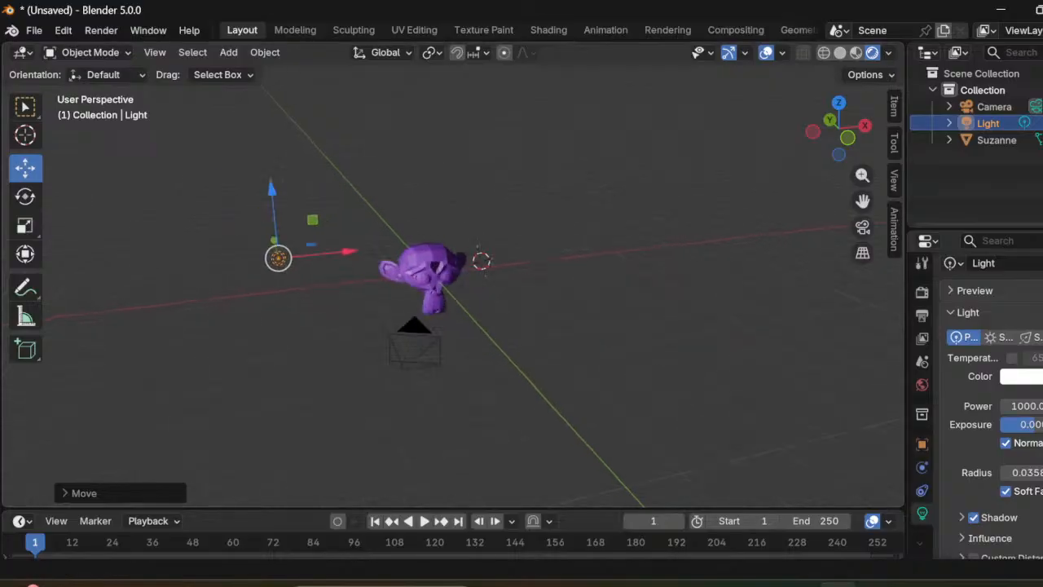
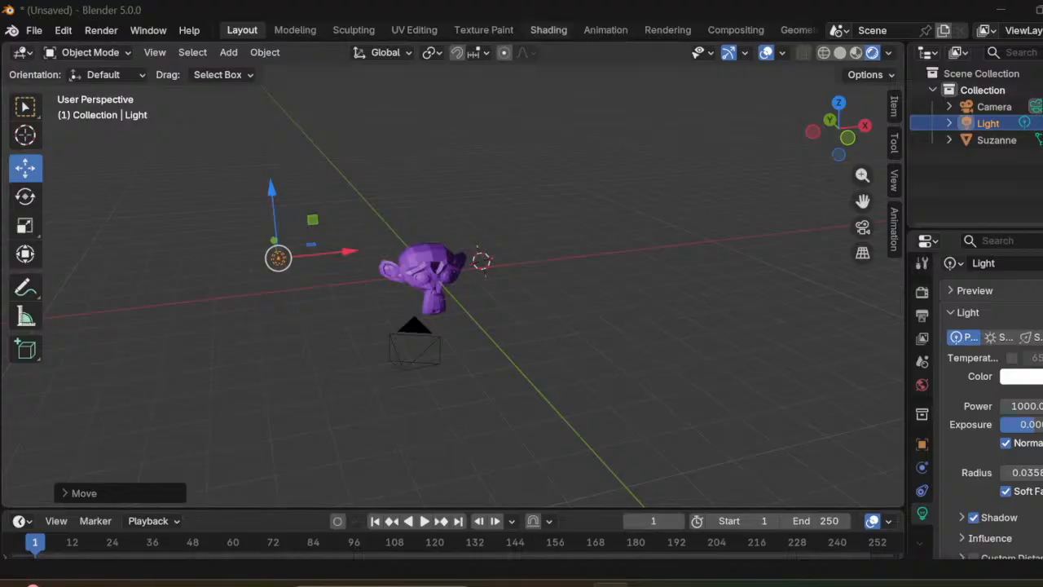
{"action": "scroll", "coordinate": [453, 274], "scroll_direction": "up", "scroll_amount": 1}
{"action": "scroll", "coordinate": [453, 275], "scroll_direction": "up", "scroll_amount": 2}
{"action": "middle_click_drag", "start_coordinate": [453, 275], "coordinate": [470, 232]}
{"action": "middle_click_drag", "start_coordinate": [106, 84], "coordinate": [173, 101]}
{"action": "scroll", "coordinate": [173, 101], "scroll_direction": "up", "scroll_amount": 4}
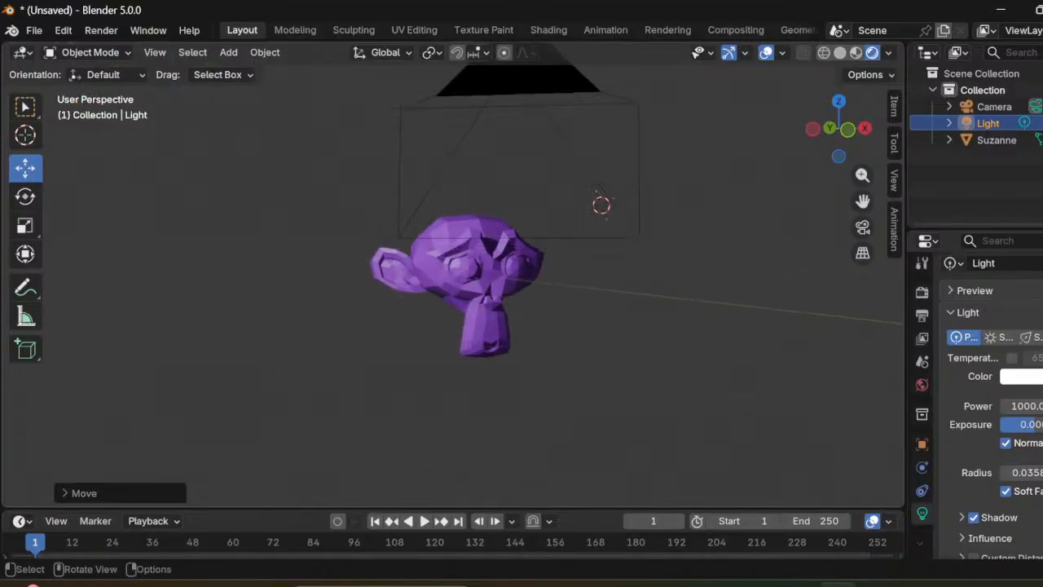
{"action": "scroll", "coordinate": [457, 281], "scroll_direction": "down", "scroll_amount": 1}
{"action": "scroll", "coordinate": [456, 281], "scroll_direction": "up", "scroll_amount": 1}
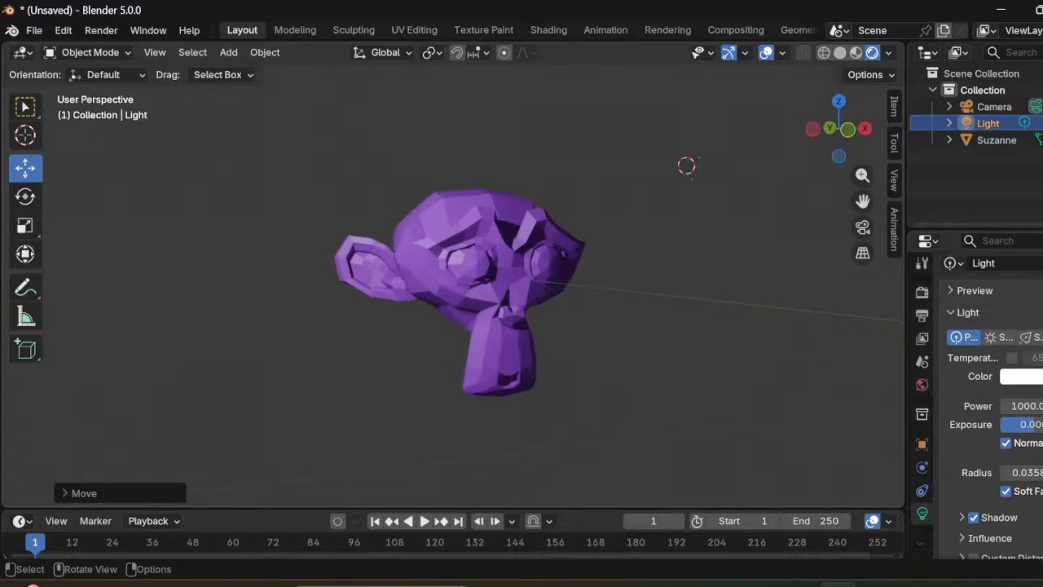
{"action": "mouse_move", "coordinate": [456, 281]}
{"action": "middle_mouse_down"}
{"action": "mouse_move", "coordinate": [424, 284]}
{"action": "mouse_move", "coordinate": [457, 285]}
{"action": "middle_mouse_up"}
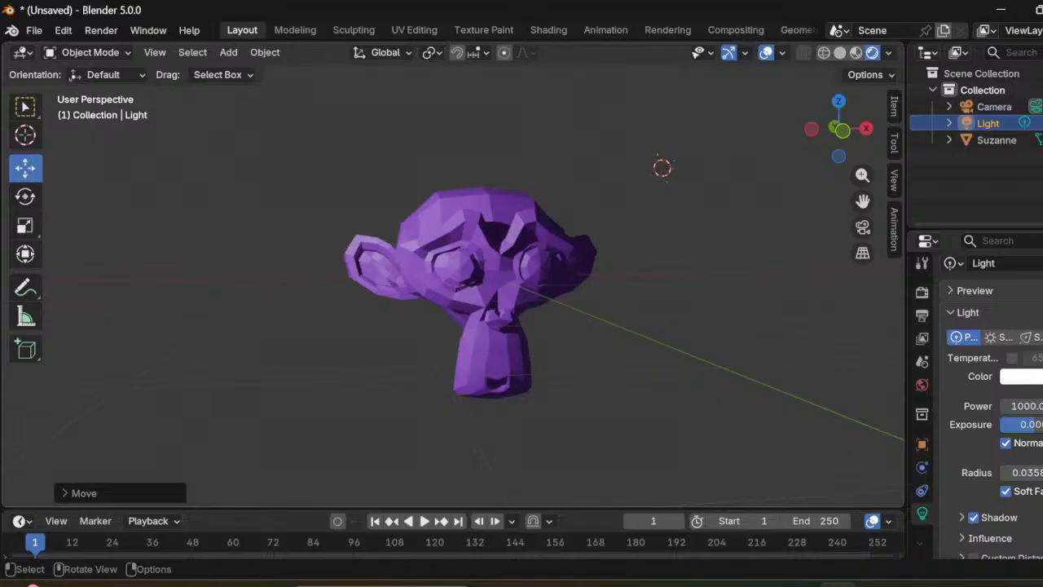
Step: Add a cone mesh to the scene
{"action": "key", "text": "shift+a"}
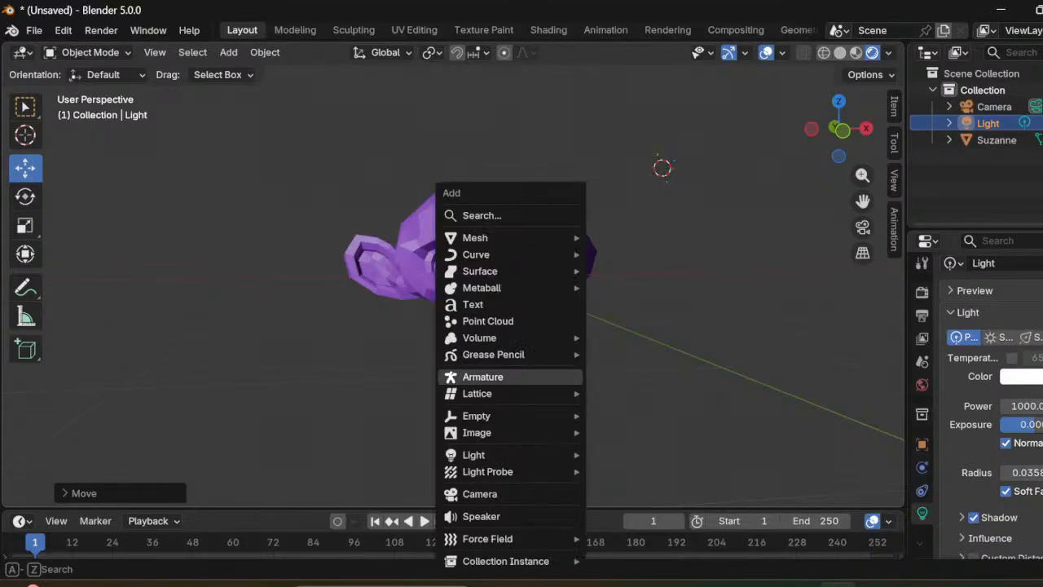
{"action": "mouse_move", "coordinate": [489, 254]}
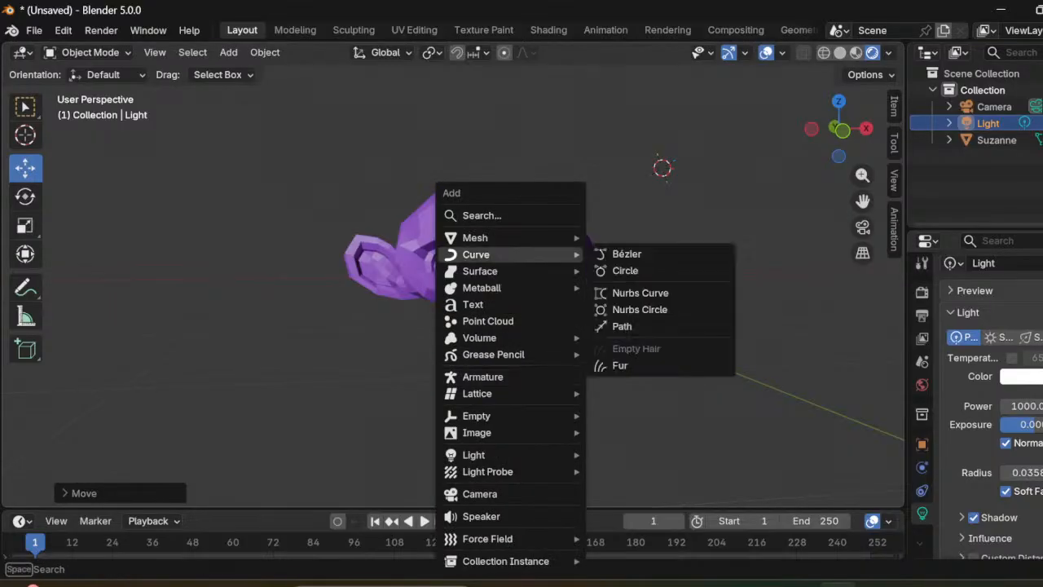
{"action": "mouse_move", "coordinate": [482, 288]}
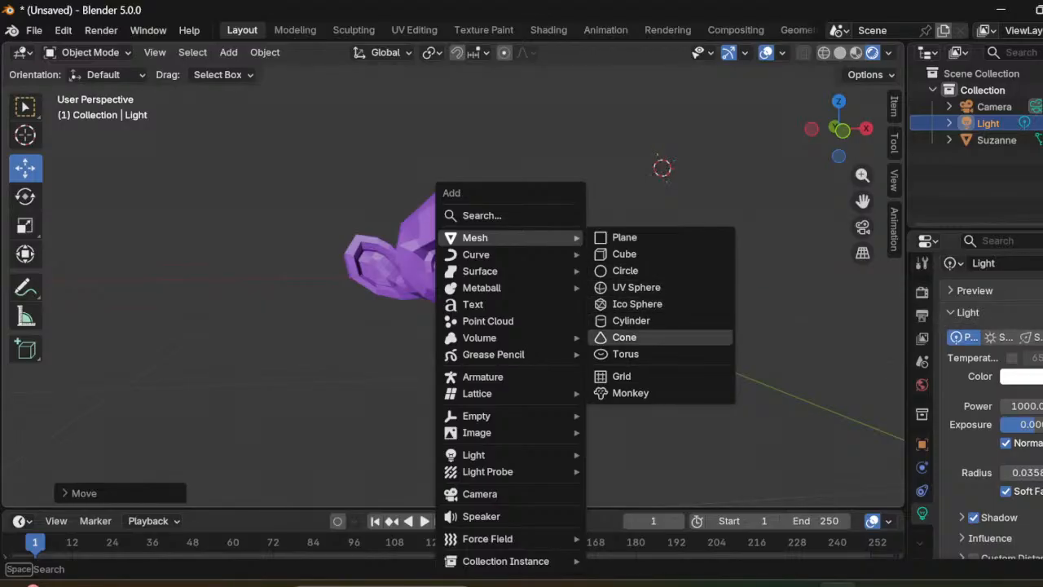
{"action": "left_click", "coordinate": [624, 337]}
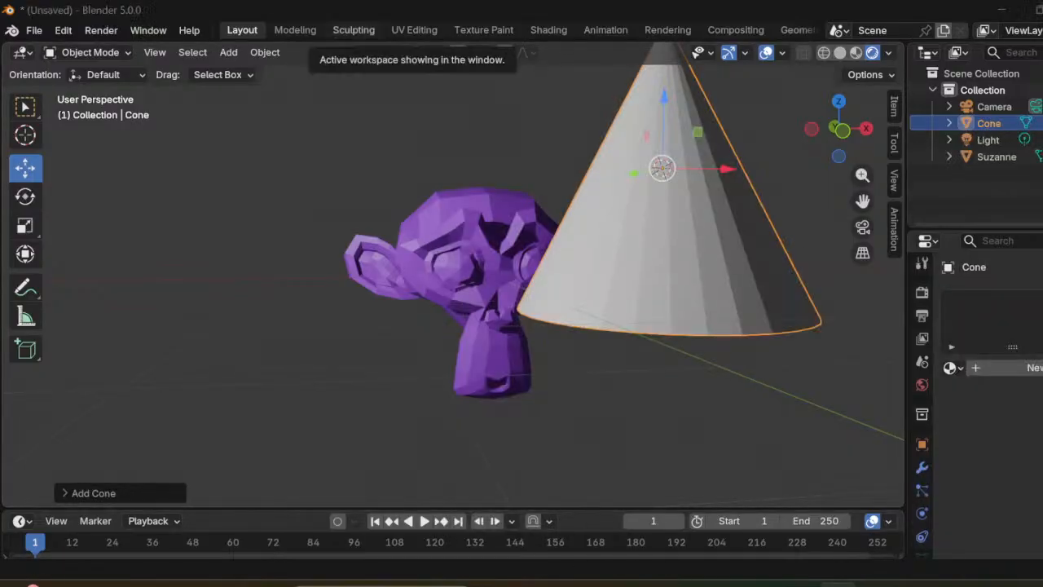
Step: Raise the cone along the global Z axis until its base is level with the top of the monkey head
{"action": "scroll", "coordinate": [453, 277], "scroll_direction": "down", "scroll_amount": 2}
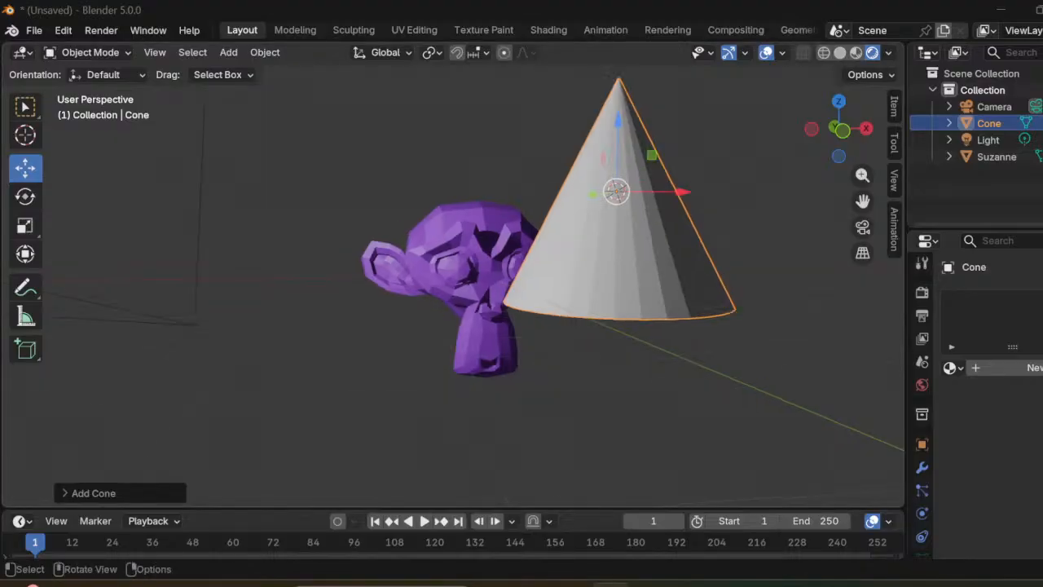
{"action": "scroll", "coordinate": [453, 277], "scroll_direction": "up", "scroll_amount": 2}
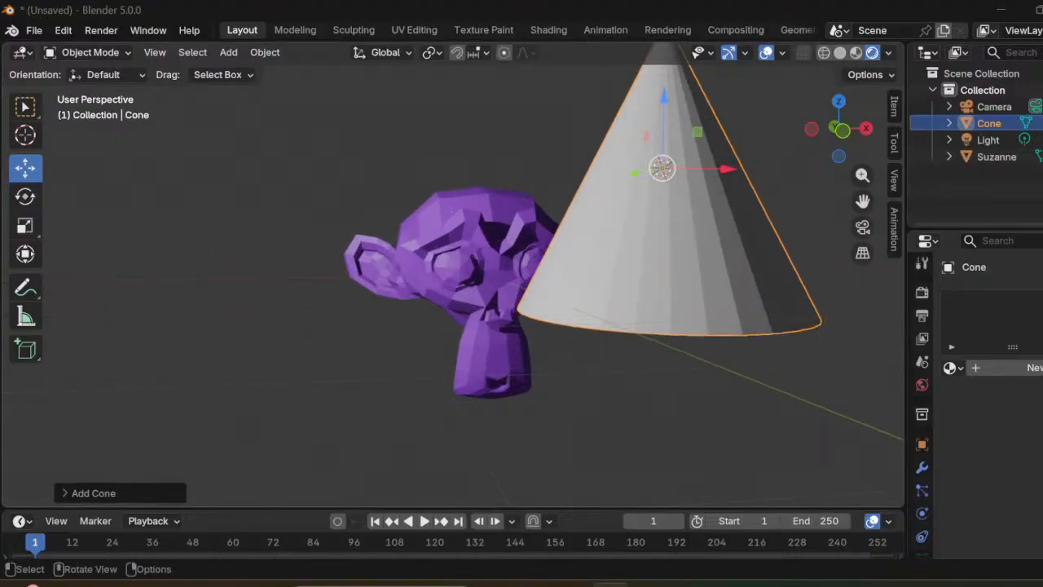
{"action": "middle_click_drag", "start_coordinate": [661, 149], "coordinate": [665, 174]}
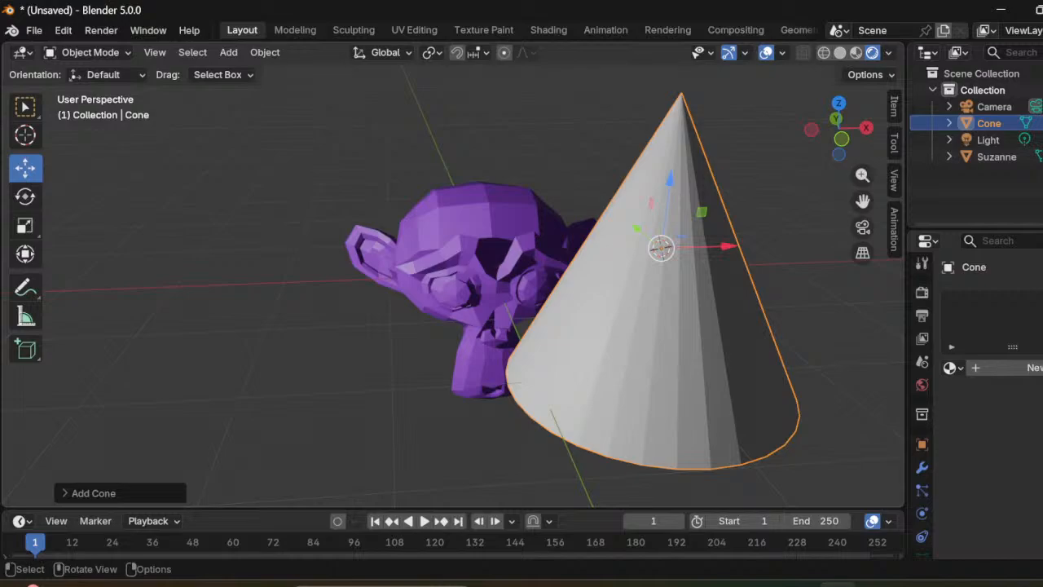
{"action": "key", "text": "g"}
{"action": "key", "text": "z"}
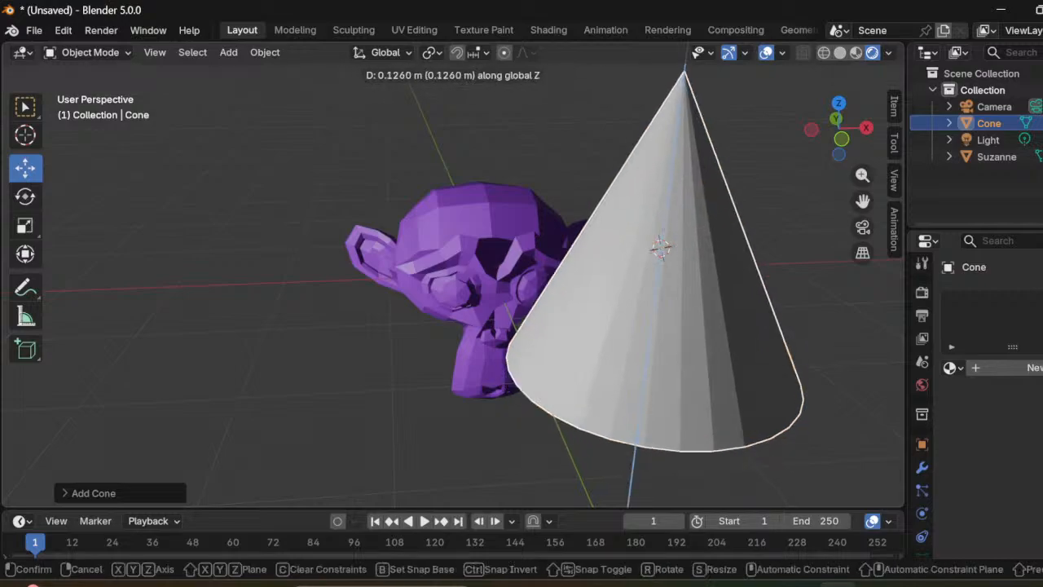
{"action": "key", "text": "Return"}
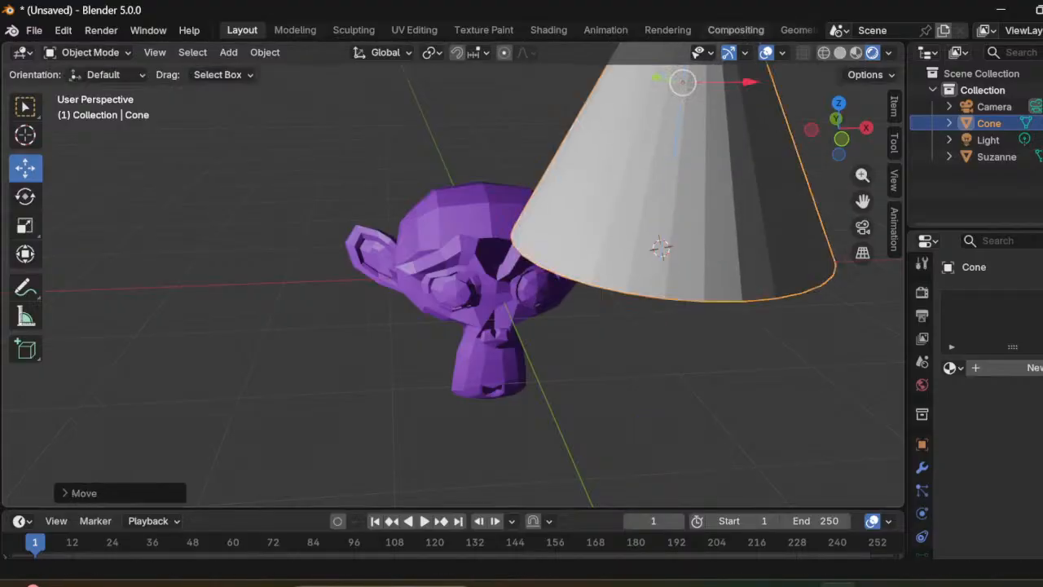
Step: Move the cone about 2.64 m in the positive global Y direction, back over the monkey head
{"action": "scroll", "coordinate": [452, 286], "scroll_direction": "down", "scroll_amount": 2}
{"action": "scroll", "coordinate": [187, 494], "scroll_direction": "down", "scroll_amount": 2}
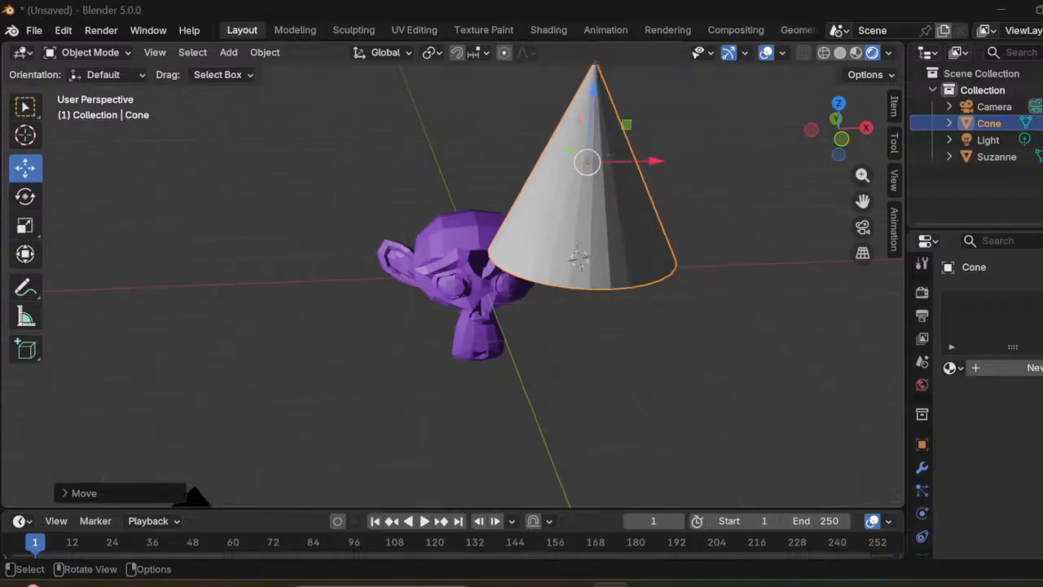
{"action": "middle_click_drag", "start_coordinate": [186, 494], "coordinate": [348, 214]}
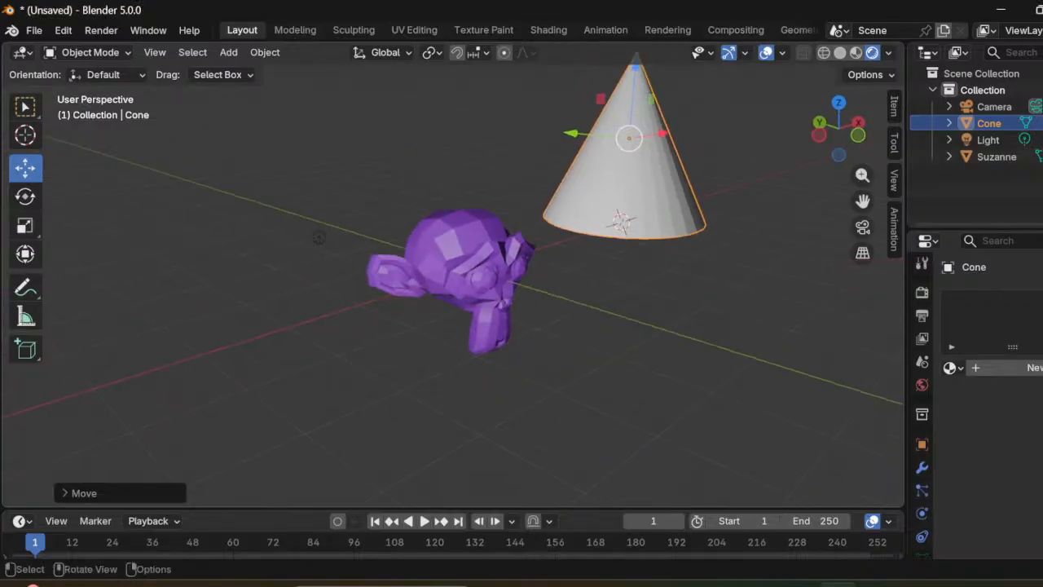
{"action": "scroll", "coordinate": [348, 214], "scroll_direction": "down", "scroll_amount": 2}
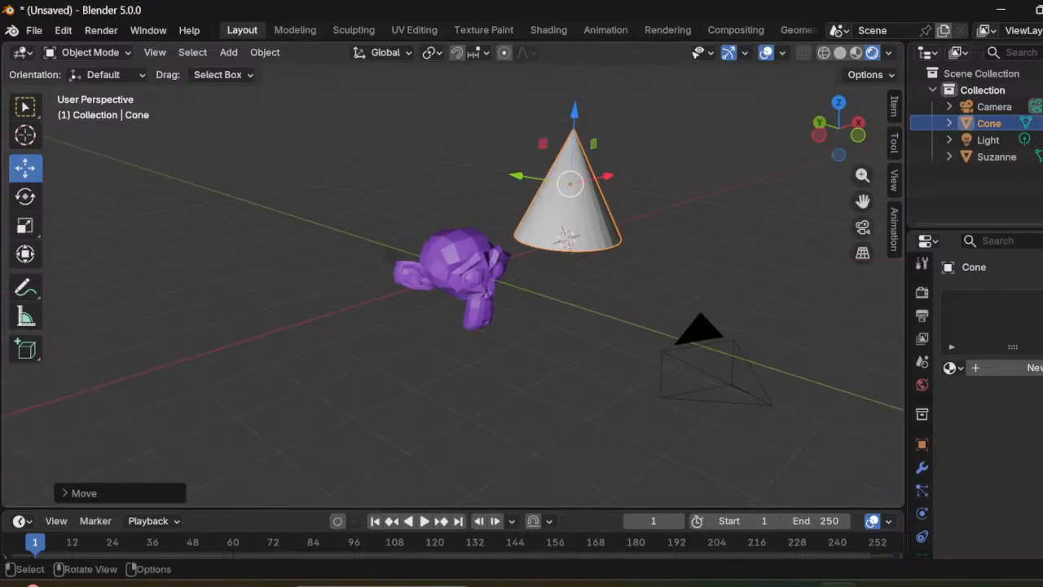
{"action": "middle_click_drag", "start_coordinate": [389, 258], "coordinate": [501, 200]}
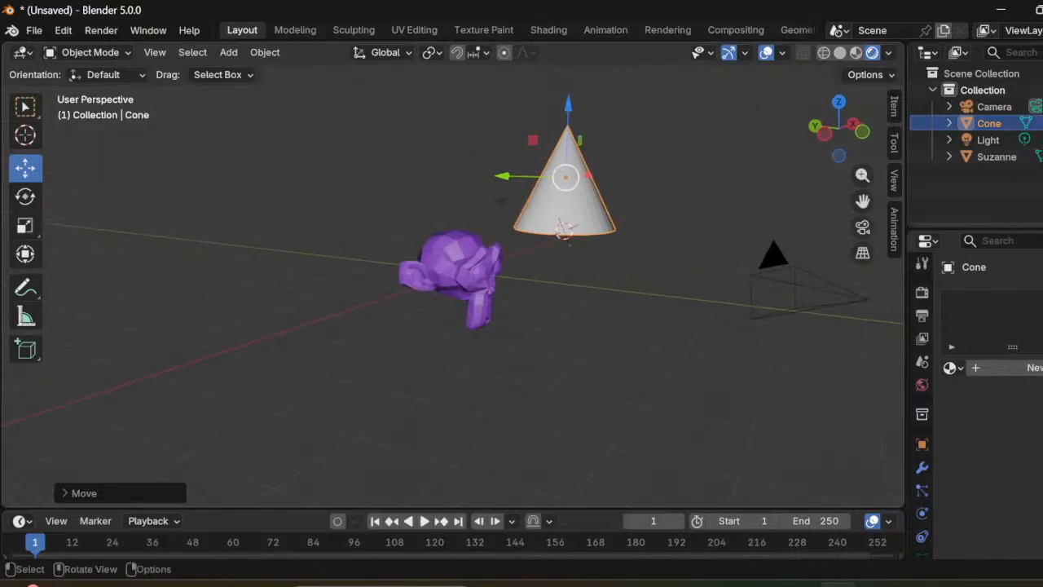
{"action": "key", "text": "g"}
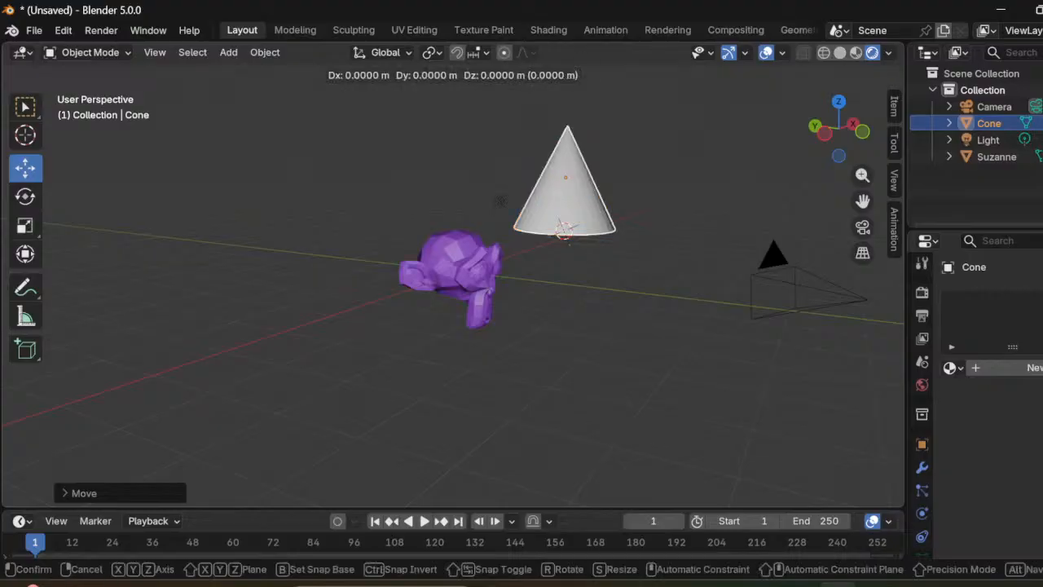
{"action": "key", "text": "y"}
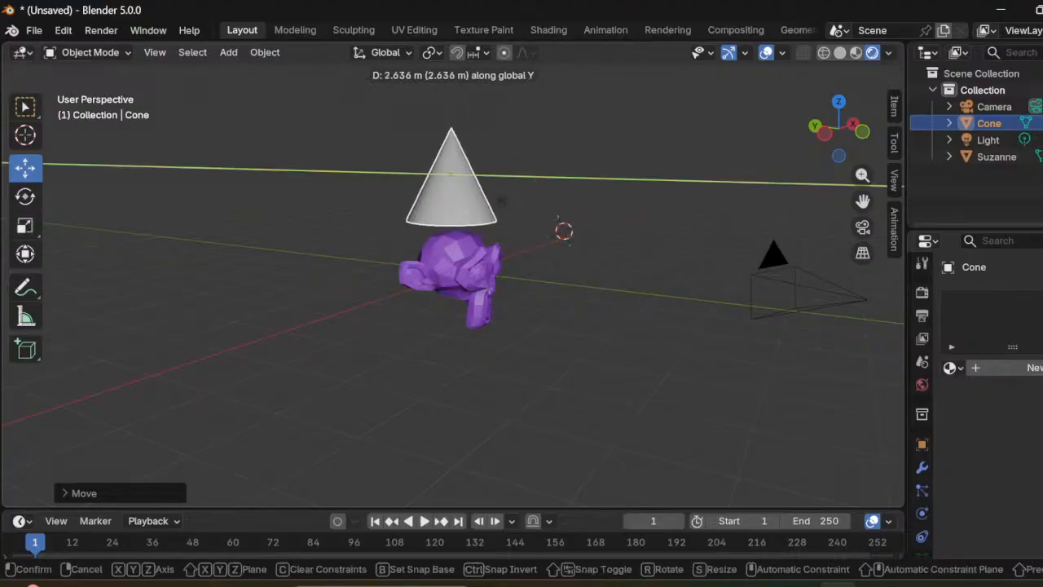
{"action": "left_click", "coordinate": [501, 199]}
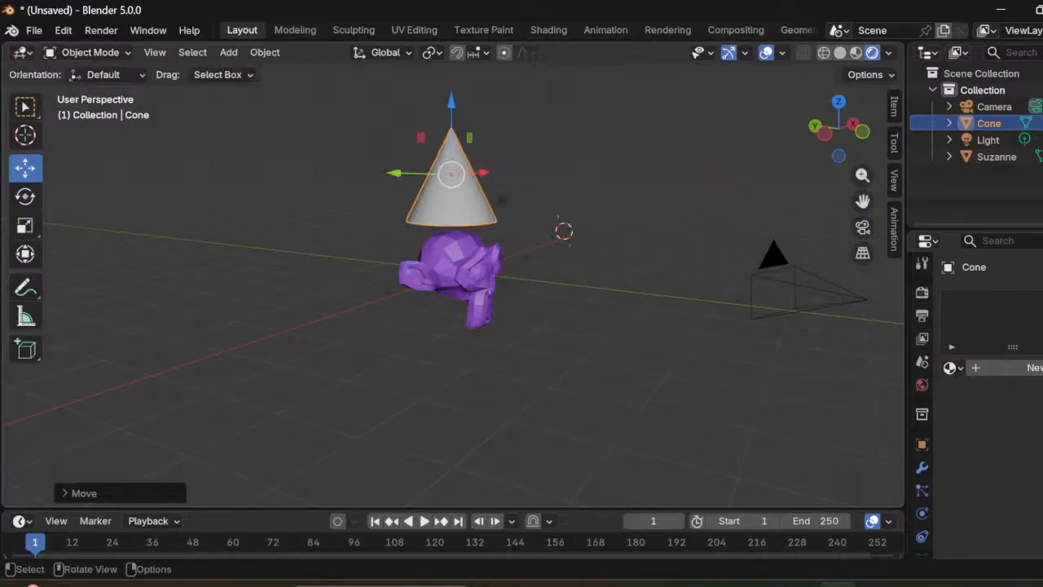
Step: Shift the cone in the negative global X direction until it is centred over the monkey head from the front
{"action": "key", "text": "g"}
{"action": "key", "text": "x"}
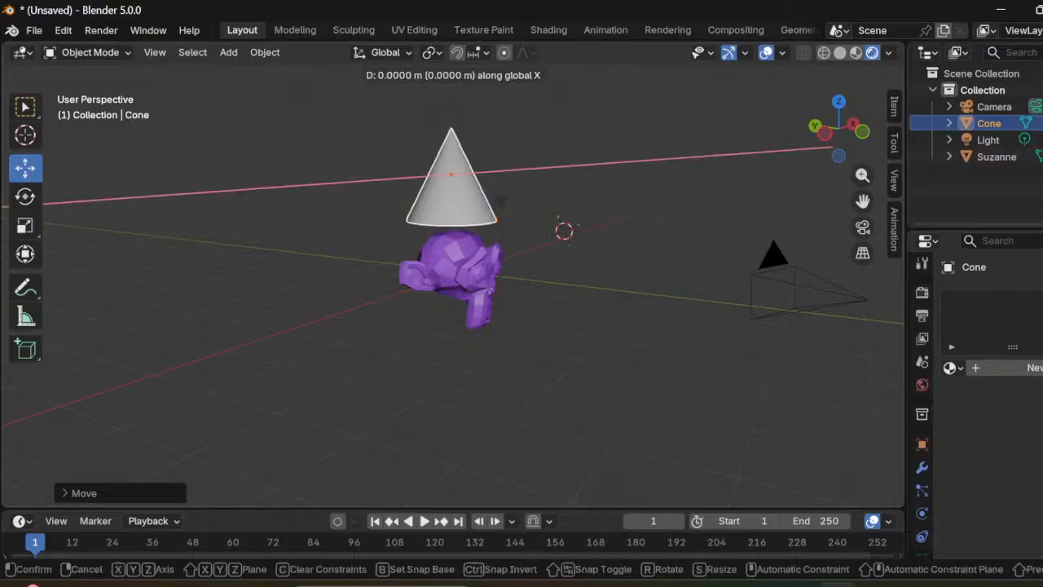
{"action": "left_click", "coordinate": [491, 201]}
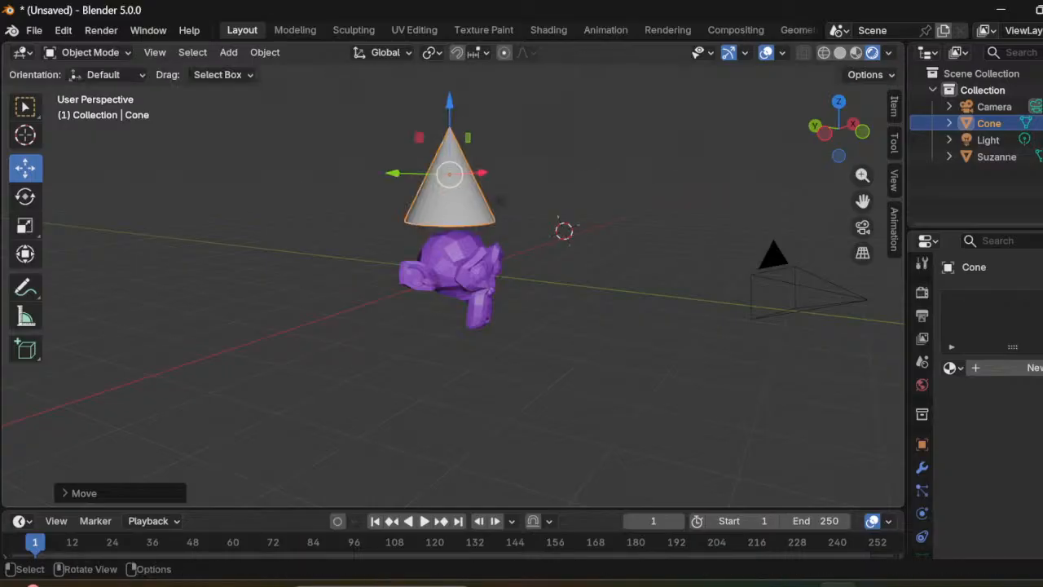
{"action": "middle_click_drag", "start_coordinate": [491, 203], "coordinate": [371, 208]}
{"action": "key", "text": "g"}
{"action": "key", "text": "x"}
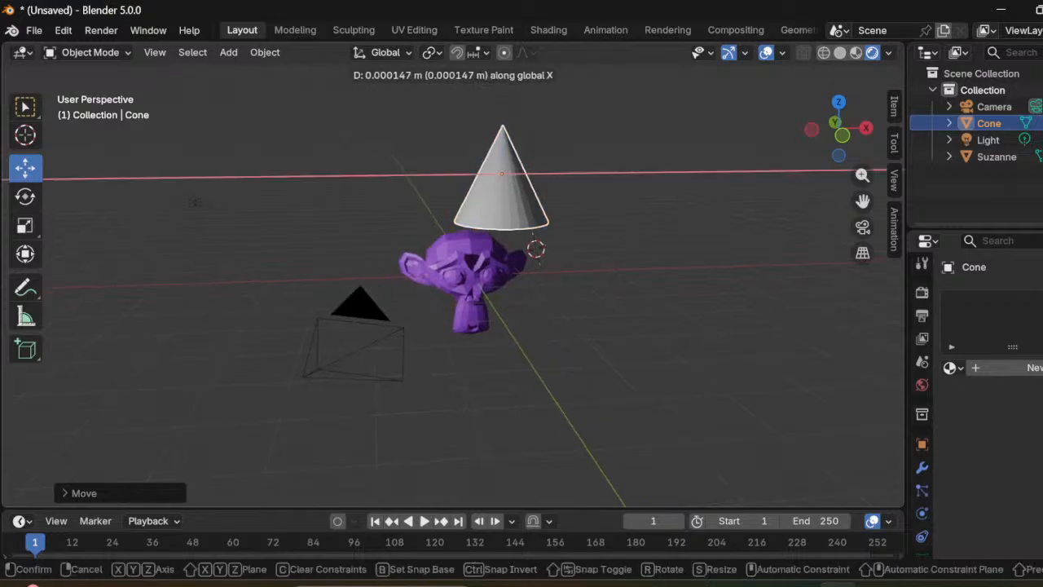
{"action": "key", "text": "Return"}
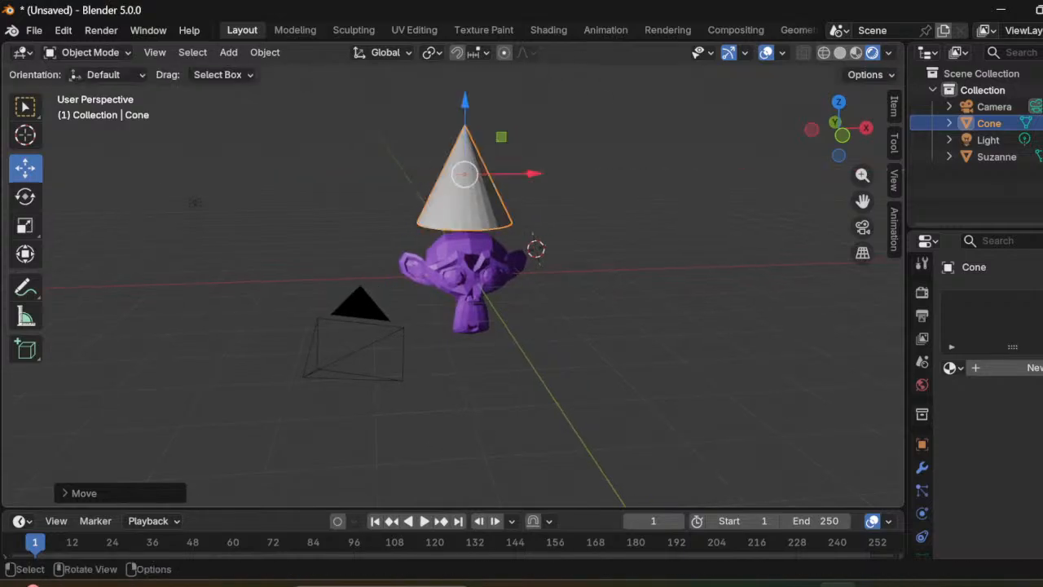
Step: Move the cone about 0.66 m in the negative global Y direction to centre it over the monkey head from the side
{"action": "middle_click_drag", "start_coordinate": [407, 211], "coordinate": [535, 208]}
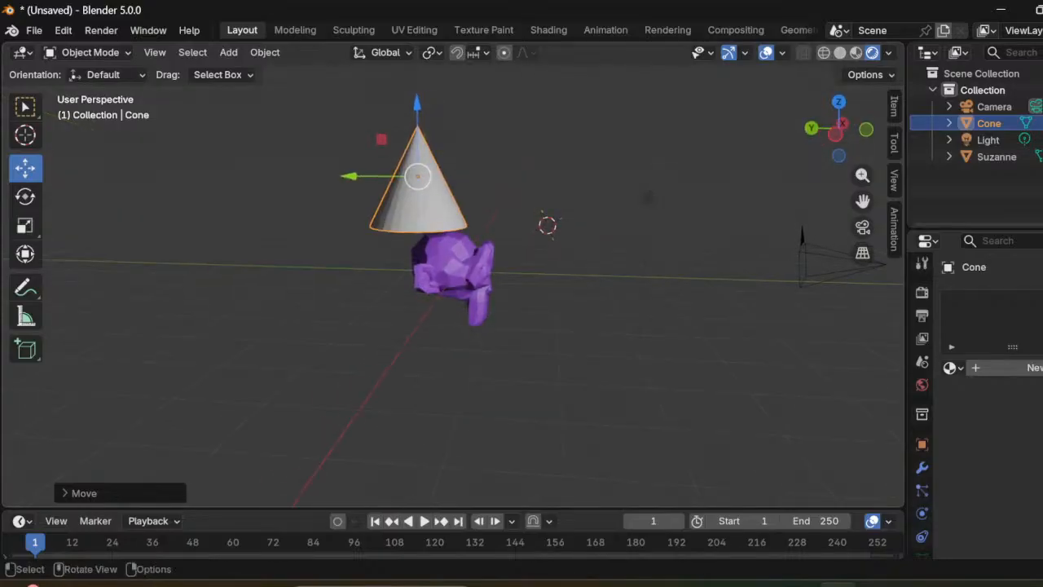
{"action": "key", "text": "g"}
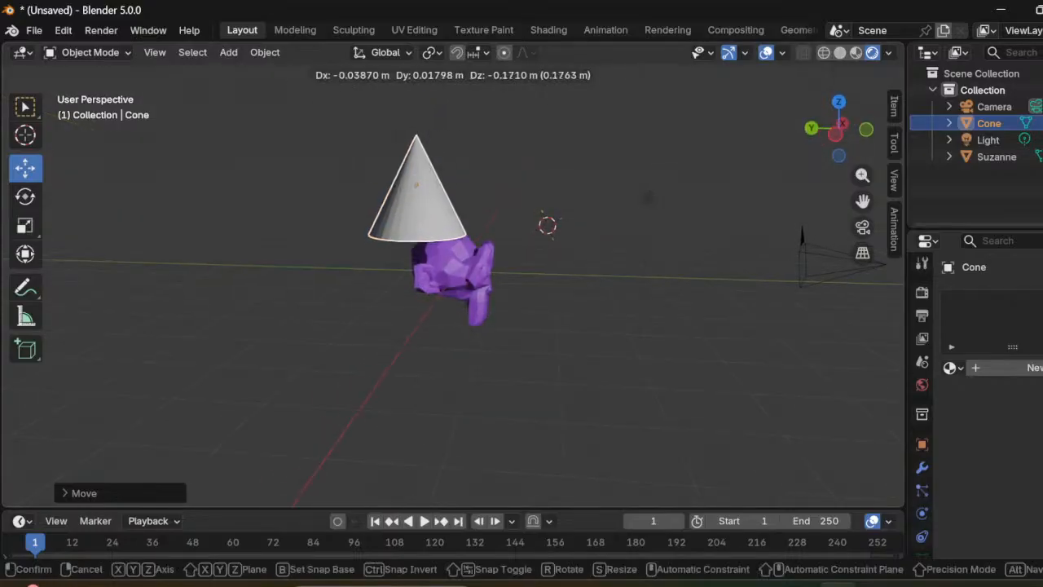
{"action": "key", "text": "y"}
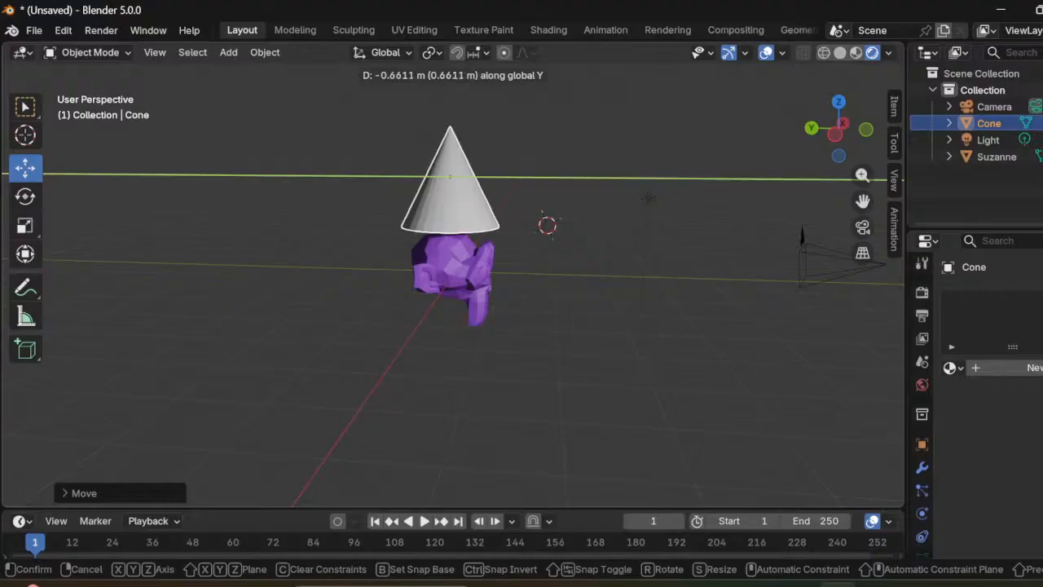
{"action": "left_click", "coordinate": [563, 213]}
Step: Lower the cone slightly along the global Z axis towards the top of the monkey head
{"action": "middle_click_drag", "start_coordinate": [562, 213], "coordinate": [448, 219]}
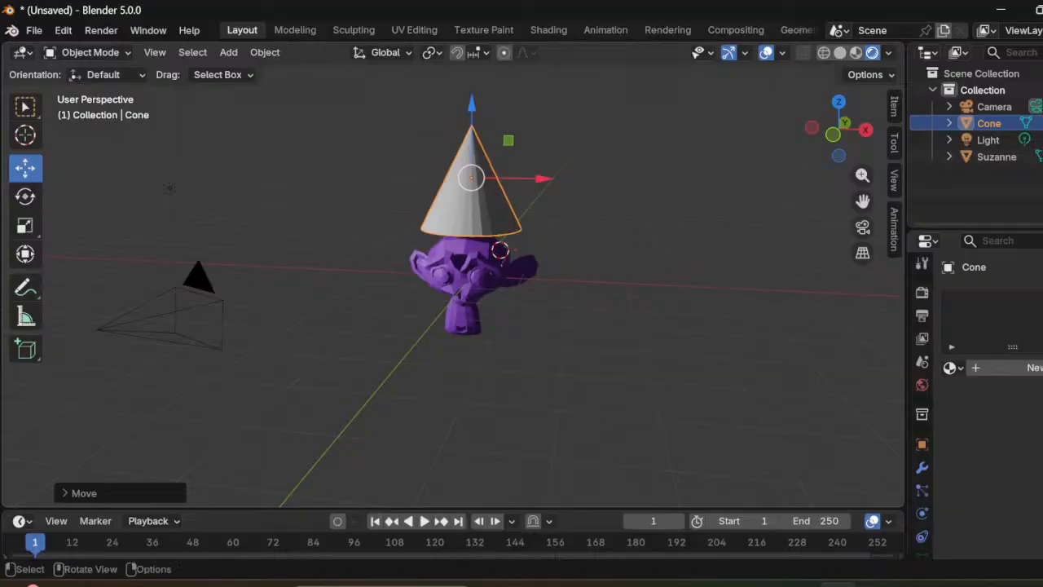
{"action": "key", "text": "g"}
{"action": "key", "text": "x"}
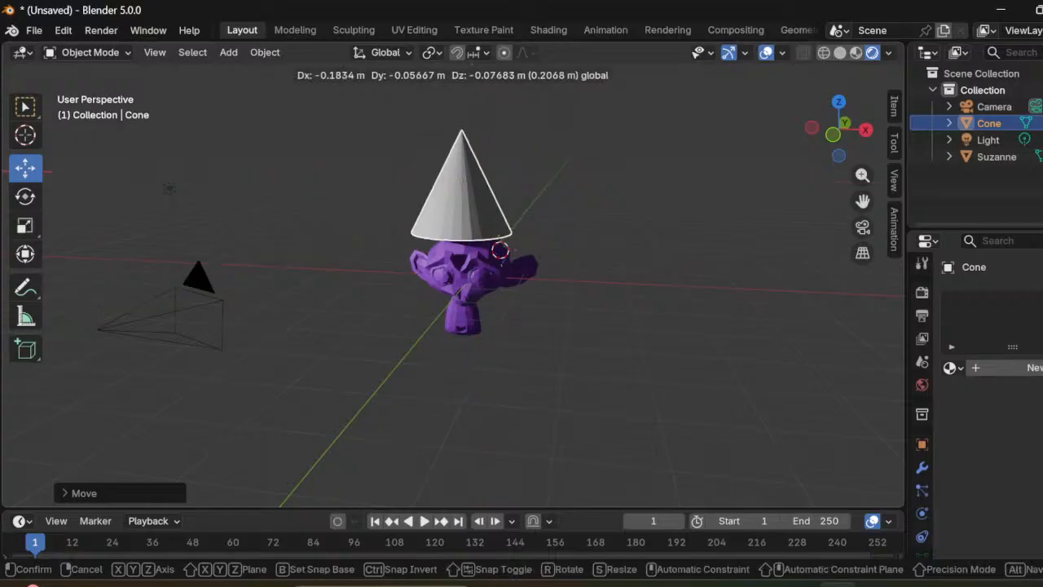
{"action": "key", "text": "y"}
{"action": "key", "text": "z"}
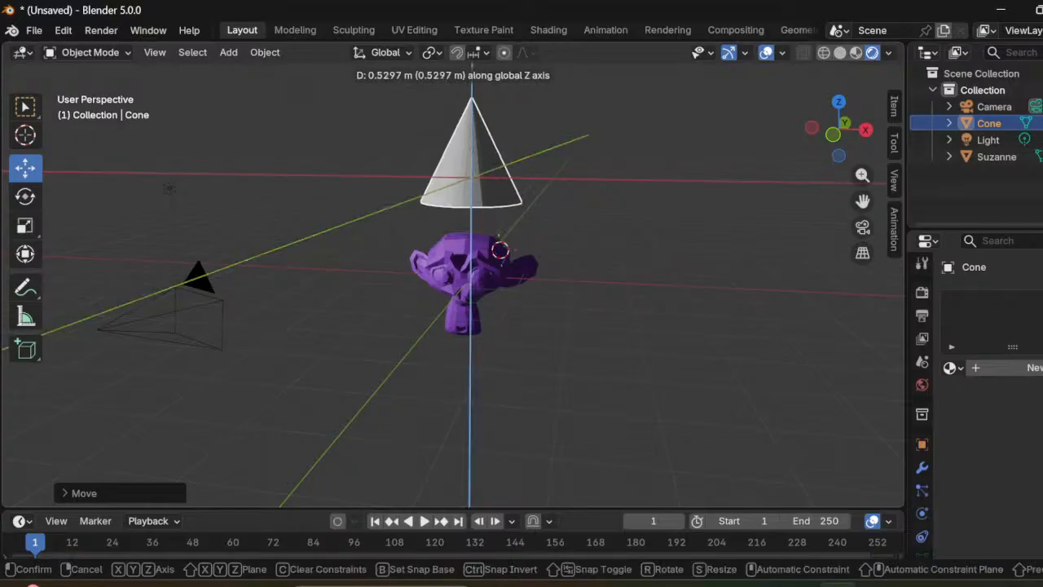
{"action": "key", "text": "y"}
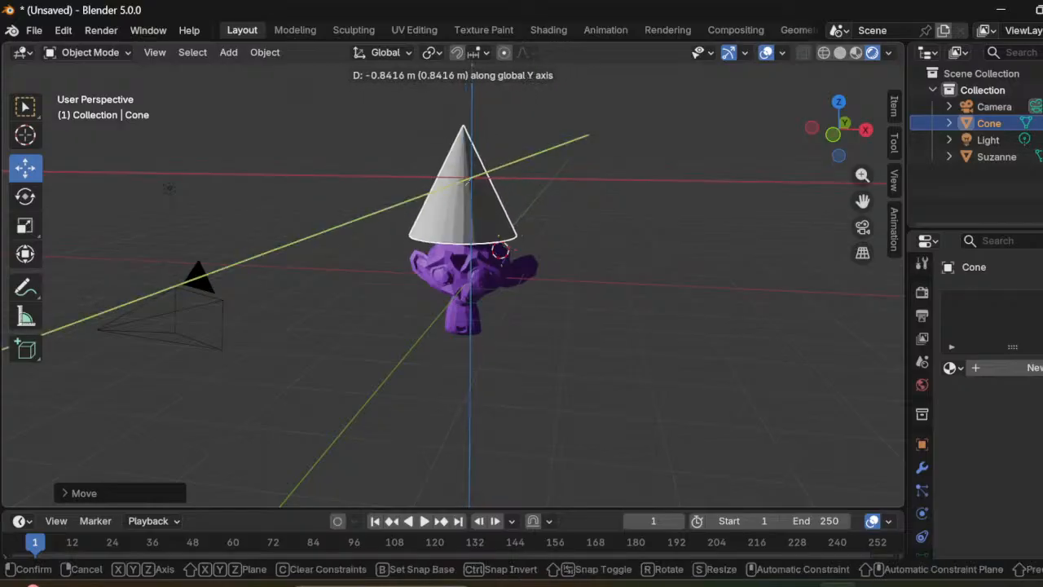
{"action": "key", "text": "x"}
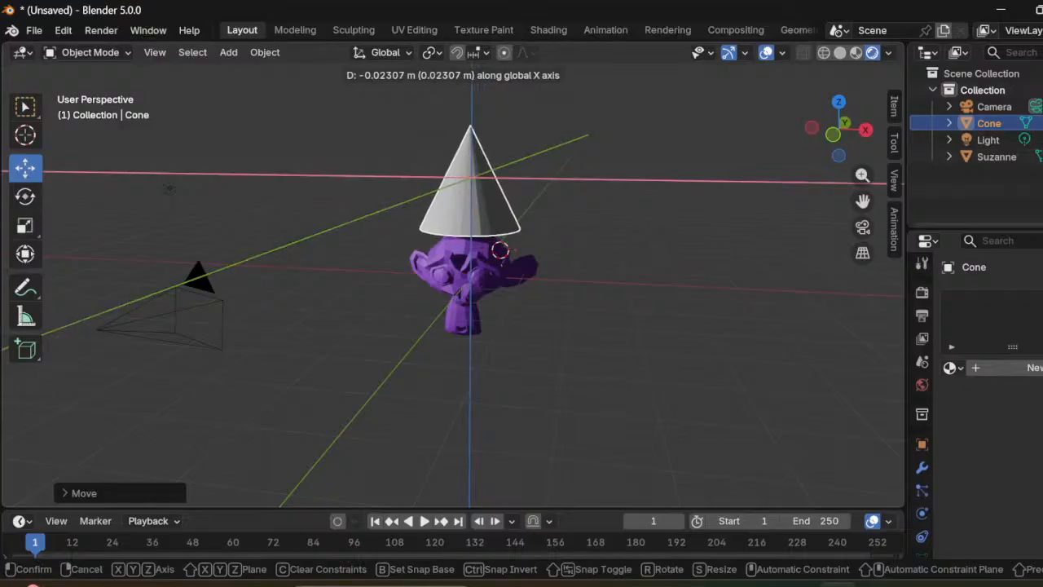
{"action": "key", "text": "y"}
{"action": "key", "text": "z"}
{"action": "key", "text": "x"}
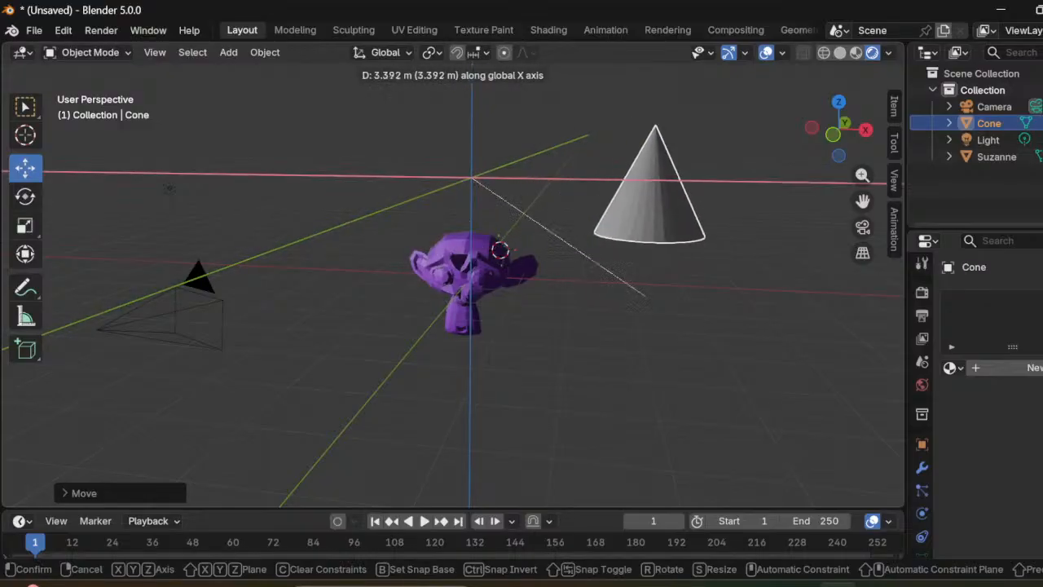
{"action": "key", "text": "z"}
{"action": "key", "text": "x"}
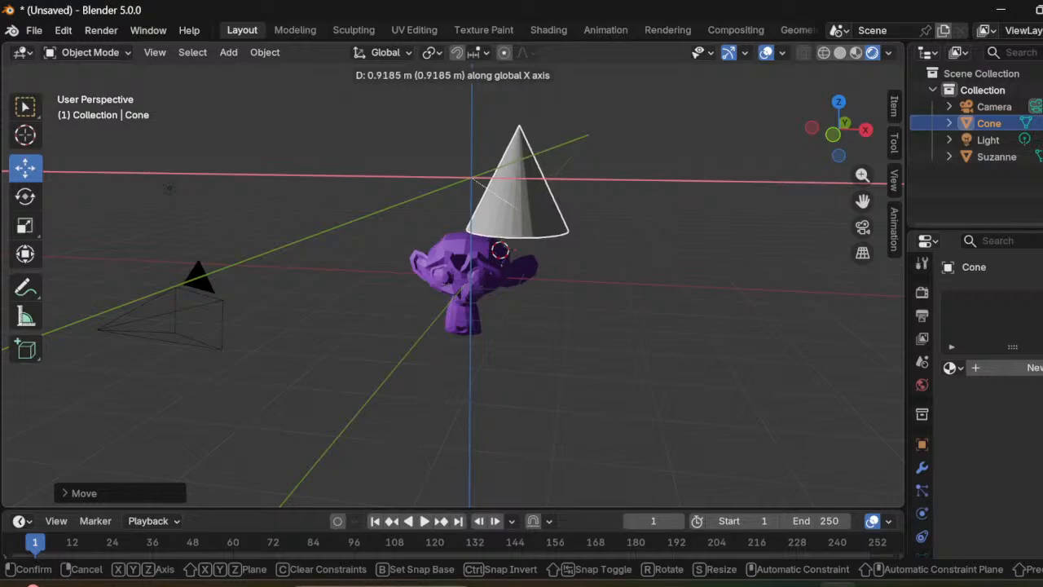
{"action": "key", "text": "z"}
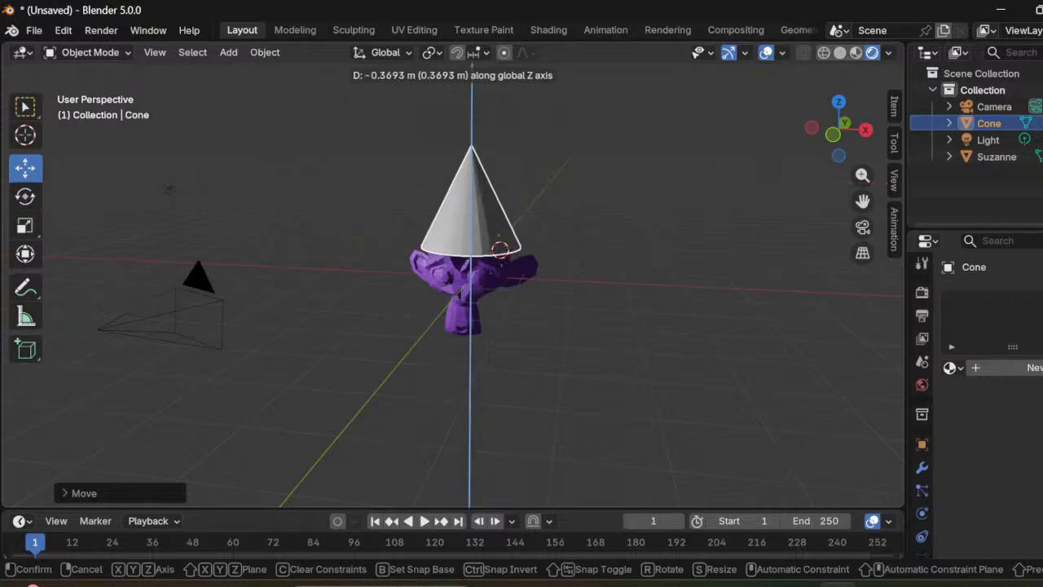
{"action": "key", "text": "Return"}
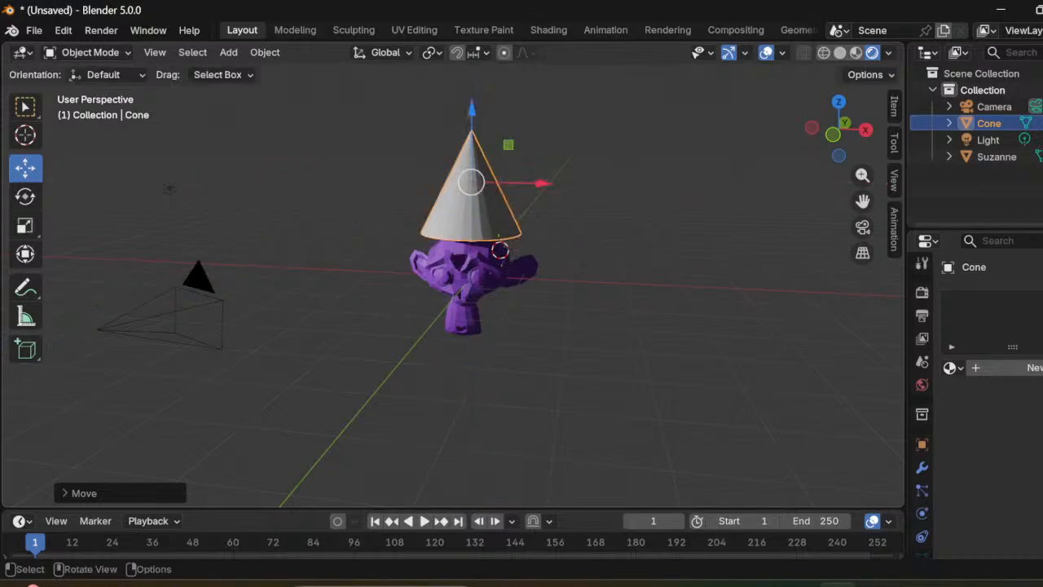
Step: Nudge the cone slightly in the negative global X direction above the monkey head
{"action": "middle_click_drag", "start_coordinate": [522, 277], "coordinate": [553, 249]}
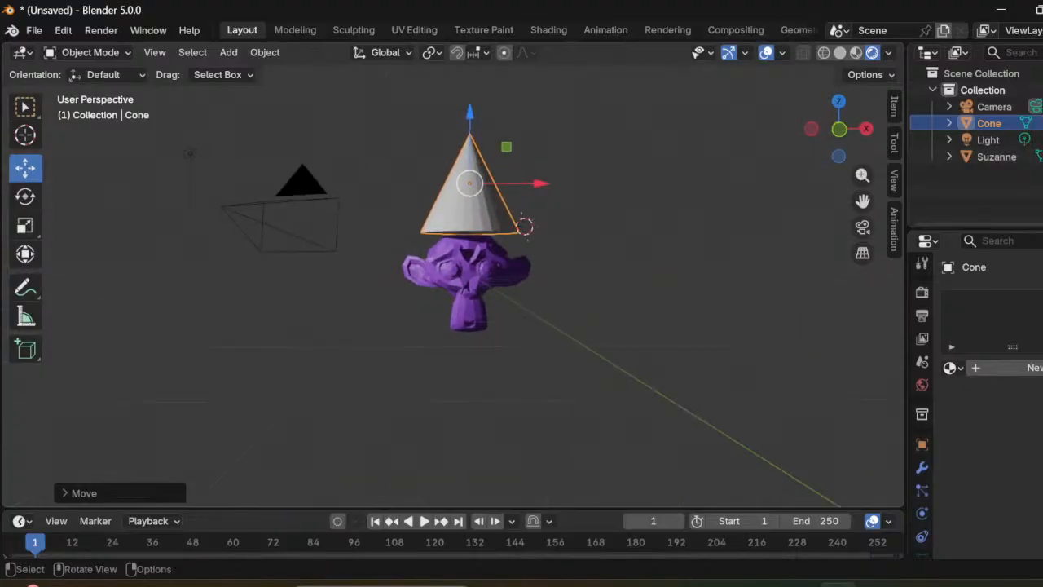
{"action": "key", "text": "g"}
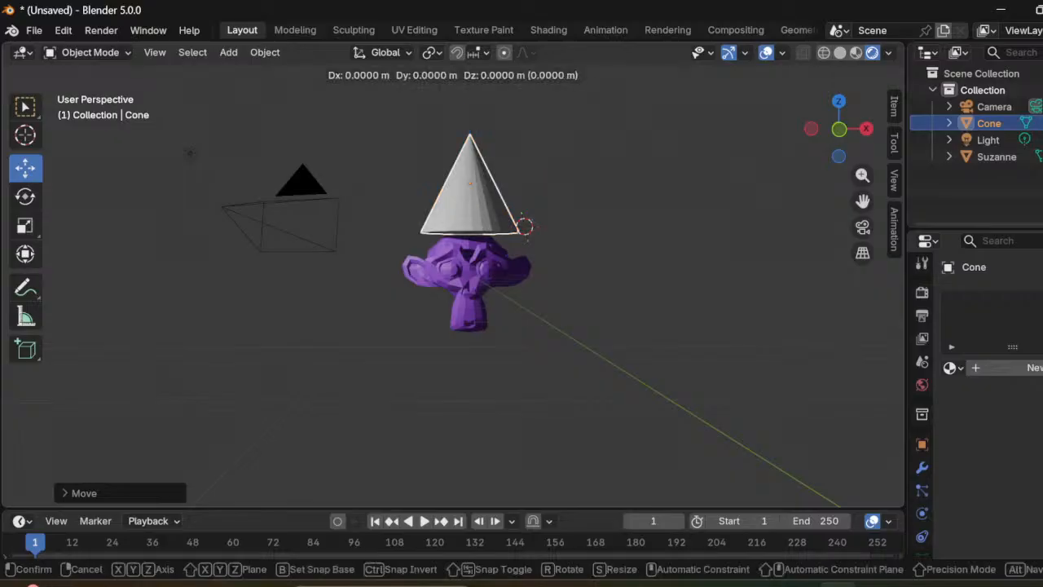
{"action": "key", "text": "y"}
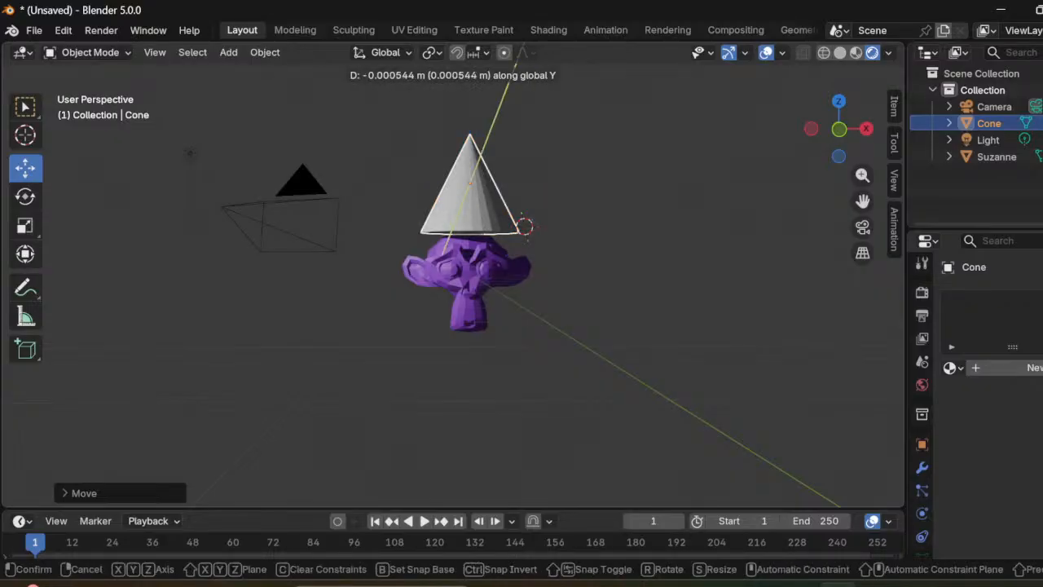
{"action": "key", "text": "x"}
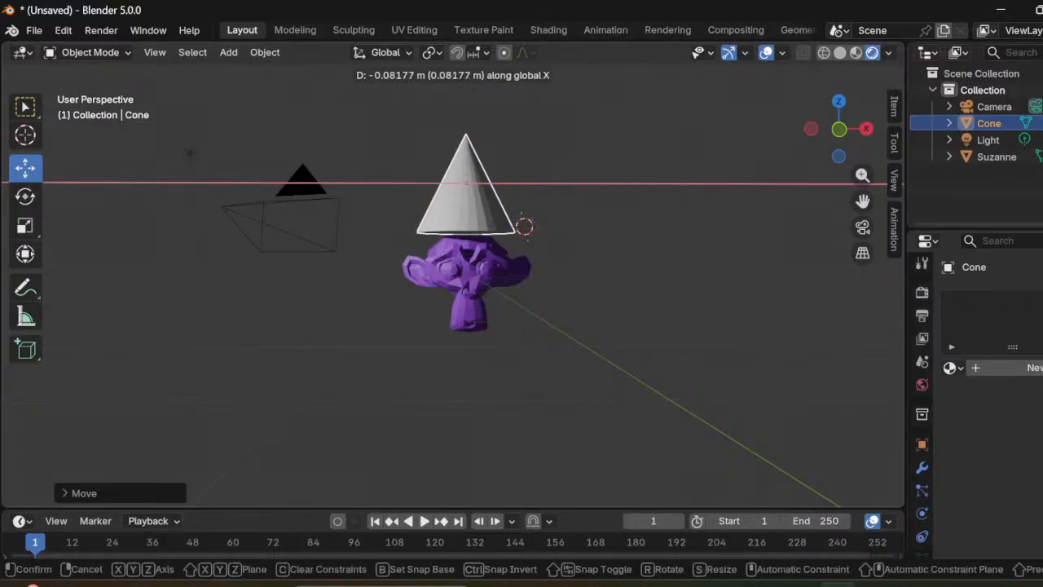
{"action": "key", "text": "Return"}
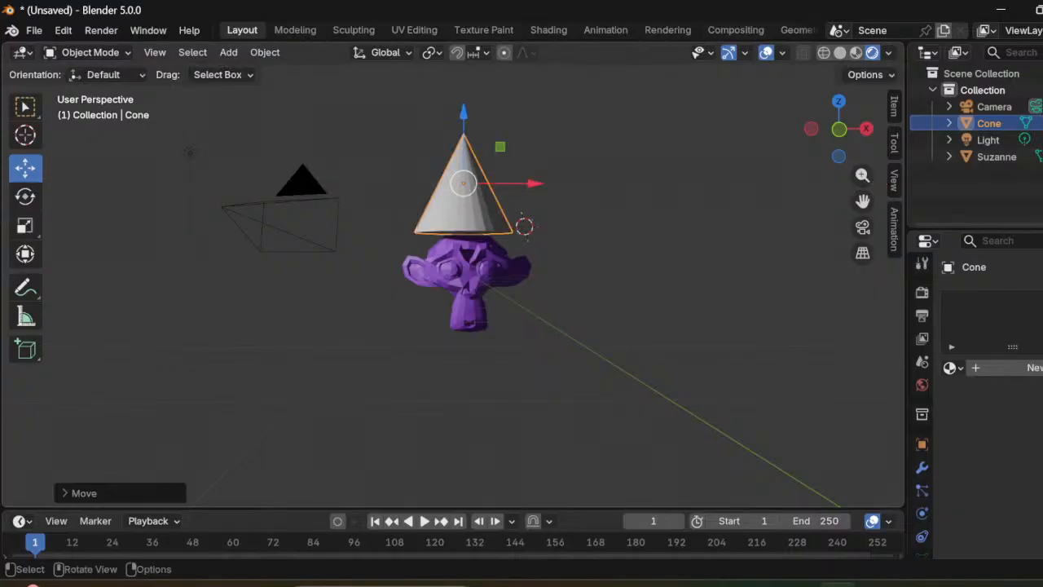
Step: Lower the cone about 0.22 m along the global Z axis so its base overlaps the top of the monkey head
{"action": "key", "text": "g"}
{"action": "key", "text": "z"}
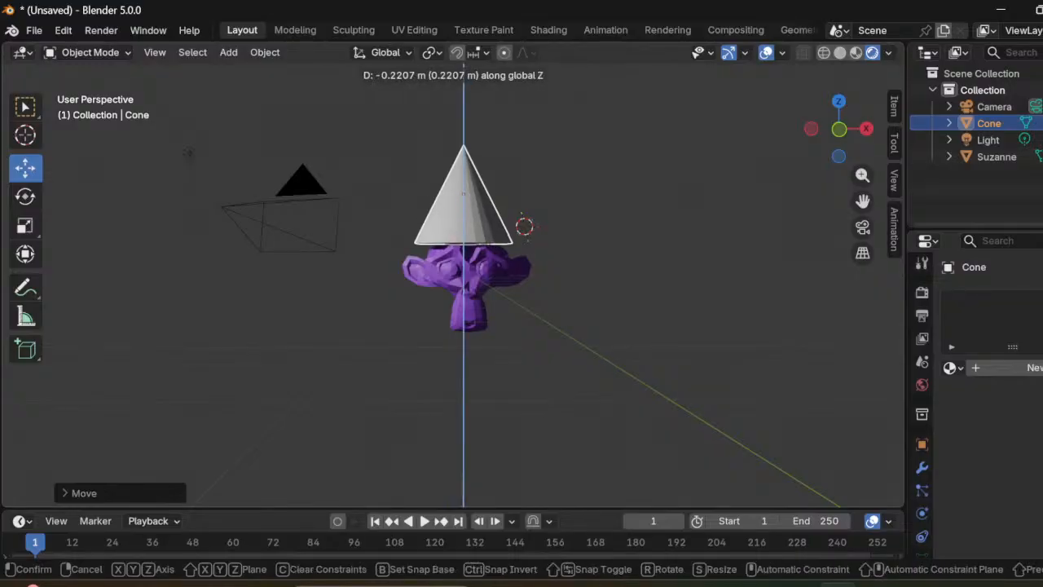
{"action": "key", "text": "Return"}
Step: Shift the cone about 0.09 m in the positive global X direction to centre it on the monkey head
{"action": "key", "text": "g"}
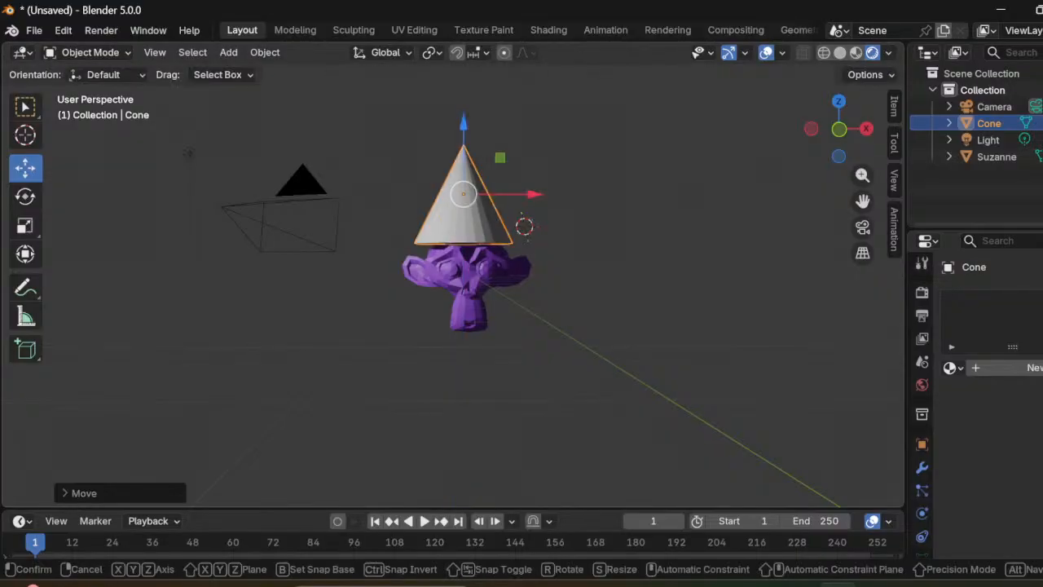
{"action": "key", "text": "y"}
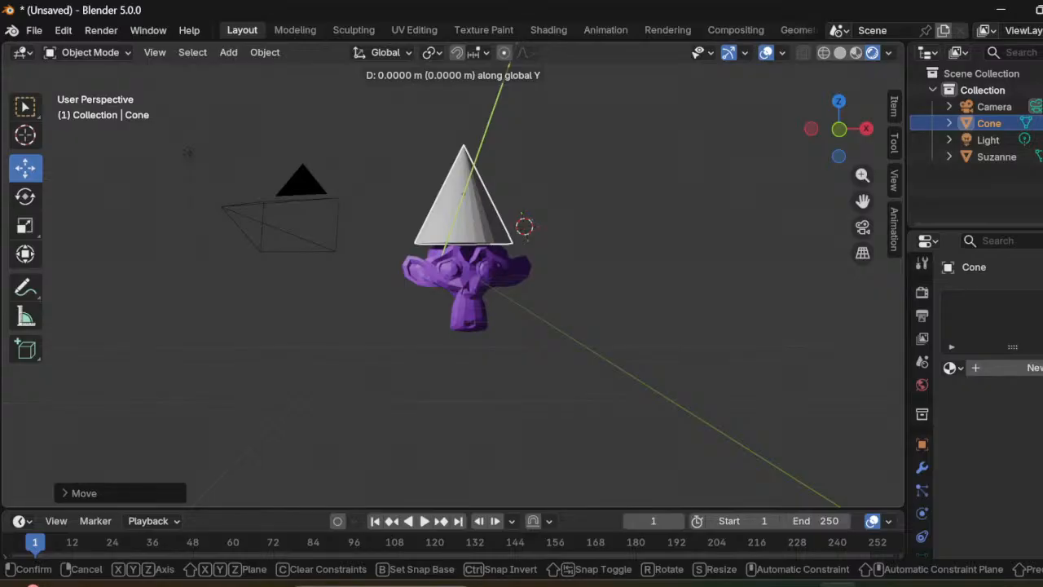
{"action": "key", "text": "x"}
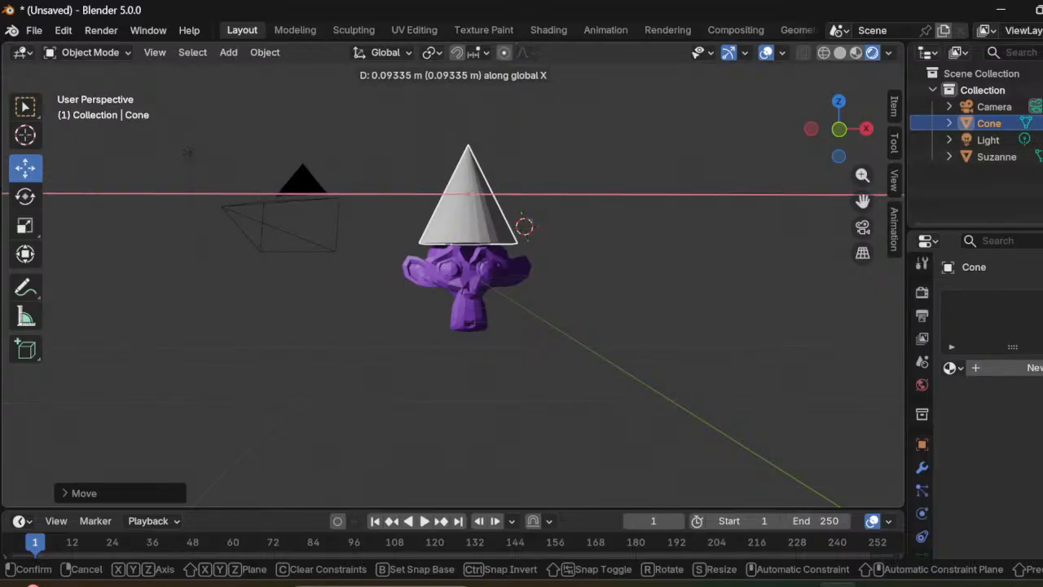
{"action": "key", "text": "Return"}
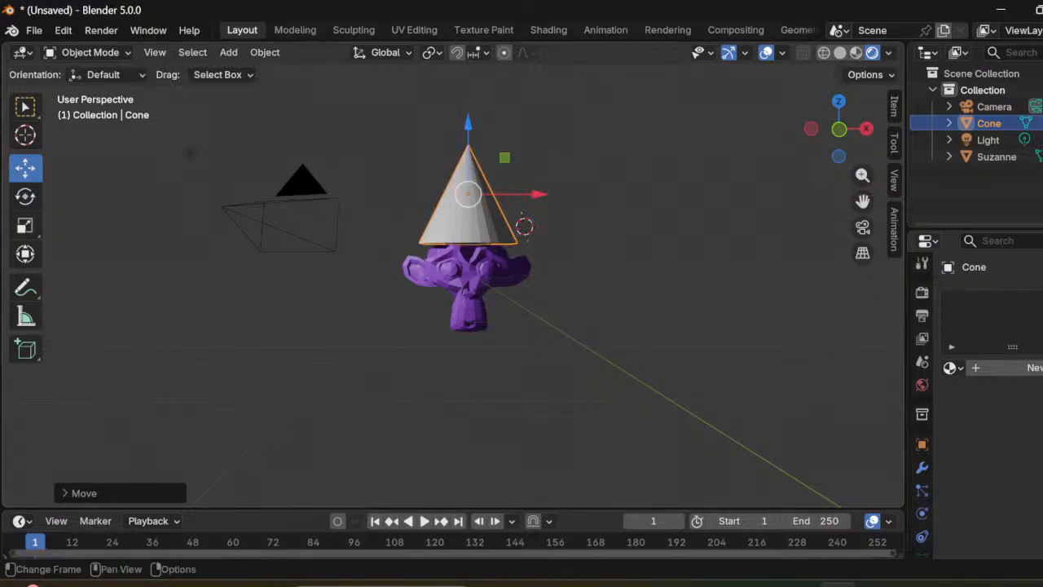
Step: Scale the cone down uniformly to roughly a third of its size
{"action": "scroll", "coordinate": [453, 285], "scroll_direction": "down", "scroll_amount": 2}
{"action": "scroll", "coordinate": [453, 286], "scroll_direction": "up", "scroll_amount": 5}
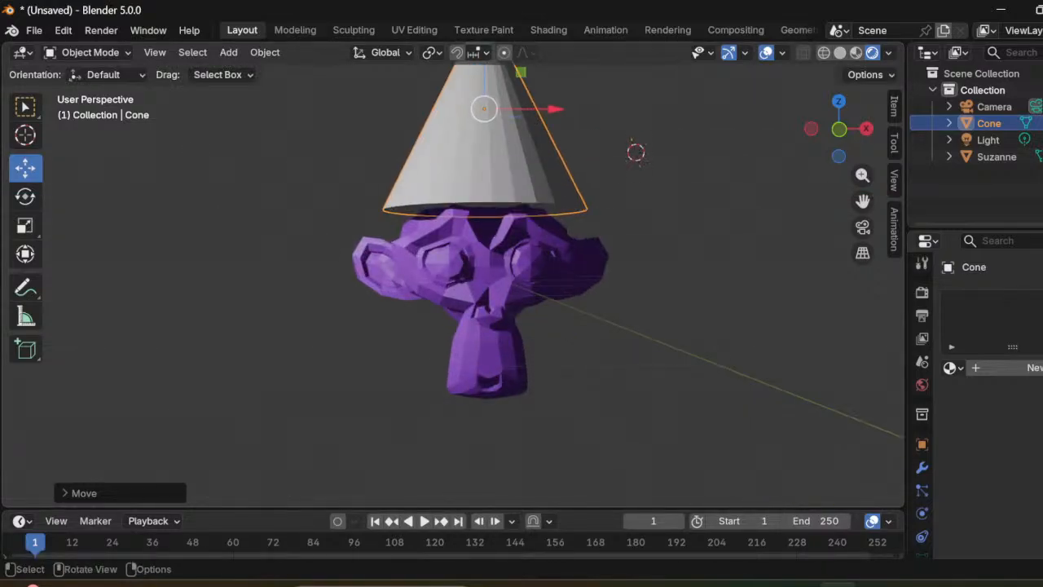
{"action": "scroll", "coordinate": [453, 286], "scroll_direction": "down", "scroll_amount": 3}
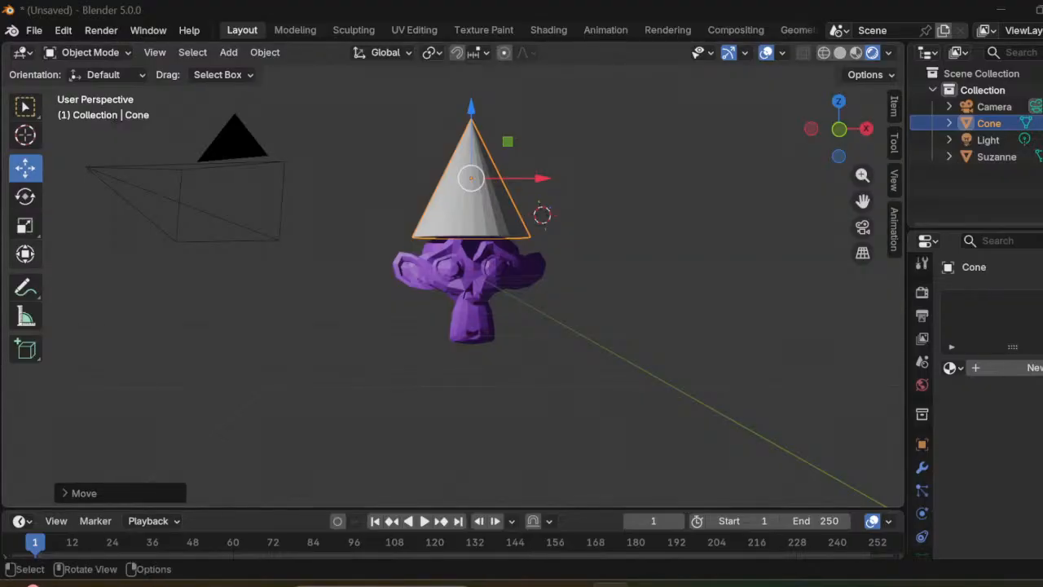
{"action": "left_click", "coordinate": [25, 225]}
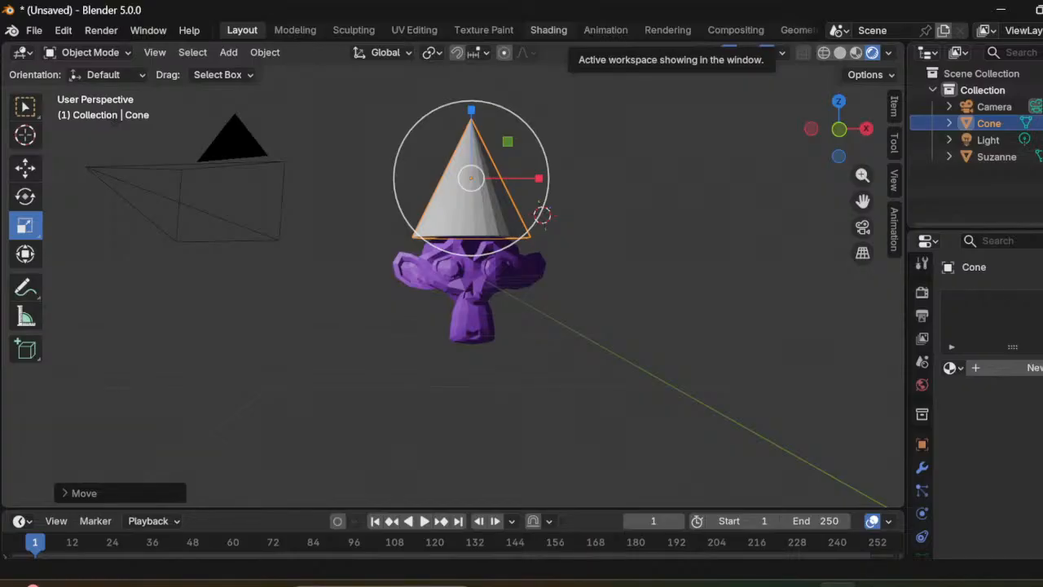
{"action": "left_click", "coordinate": [326, 326]}
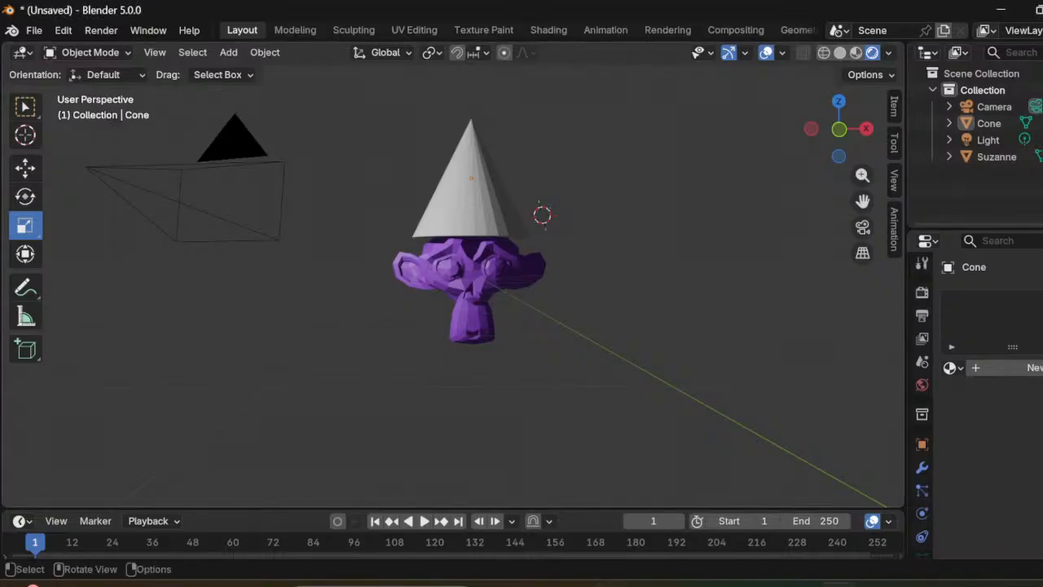
{"action": "left_click", "coordinate": [468, 192]}
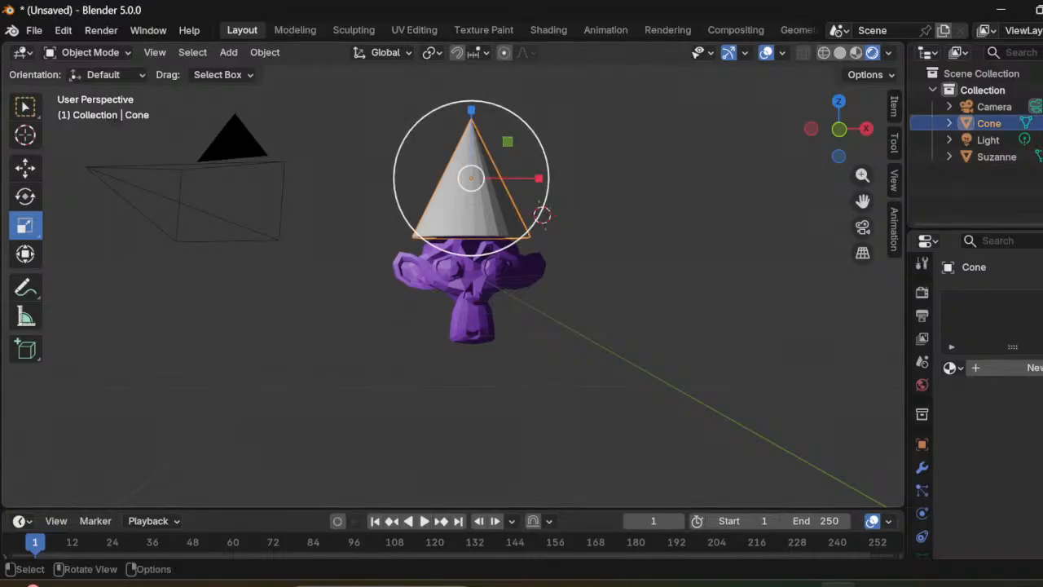
{"action": "key", "text": "s"}
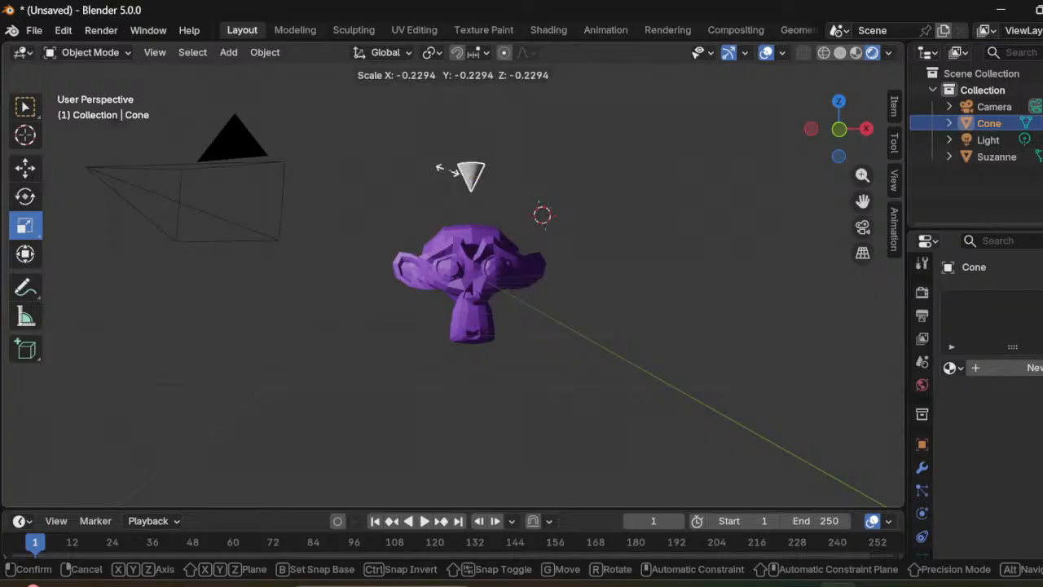
{"action": "left_click", "coordinate": [495, 151]}
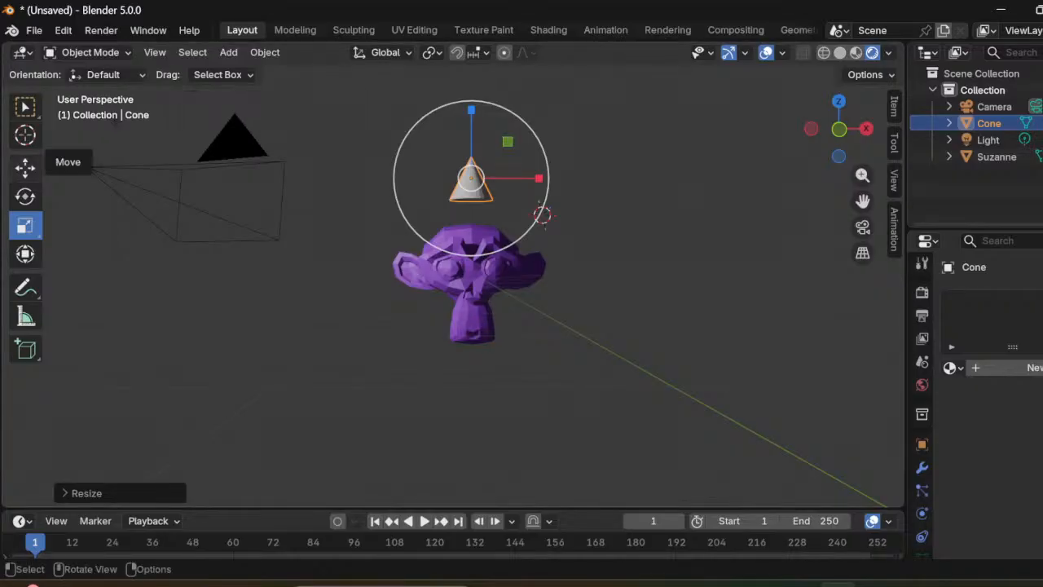
Step: Lower the small cone along the global Z axis until its base rests on top of the monkey head
{"action": "left_click", "coordinate": [25, 168]}
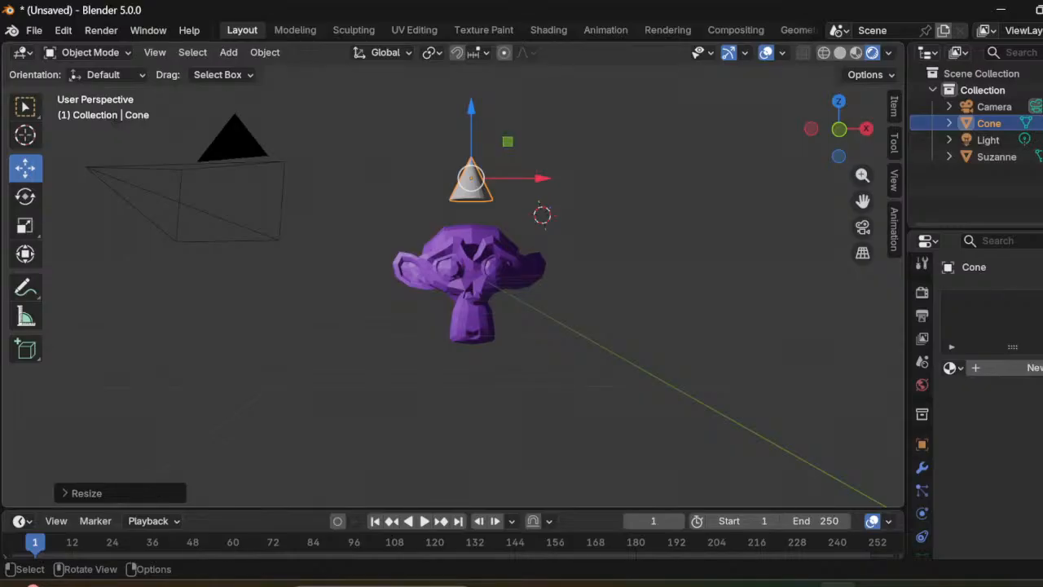
{"action": "key", "text": "g"}
{"action": "key", "text": "z"}
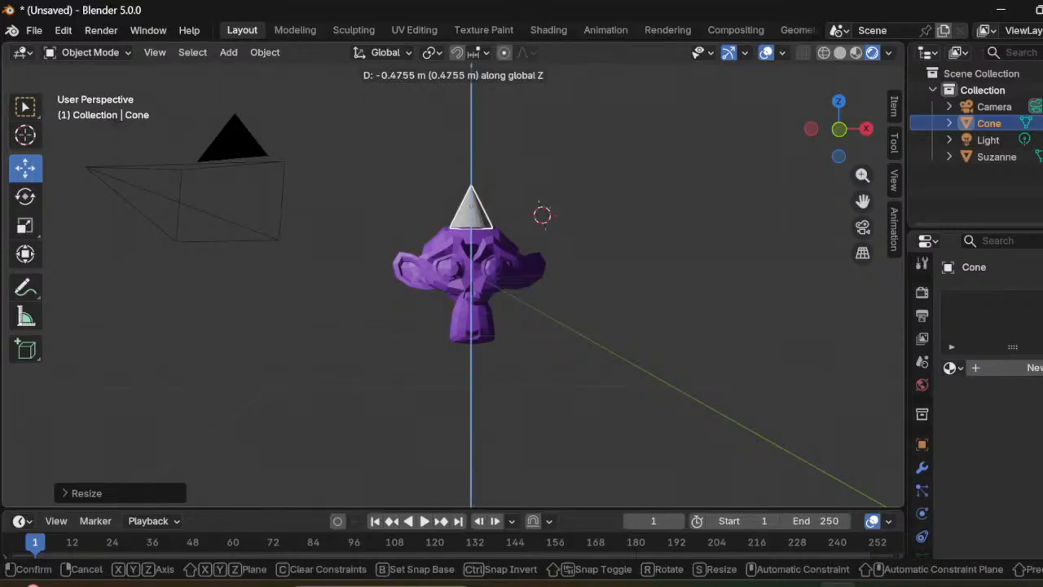
{"action": "key", "text": "Return"}
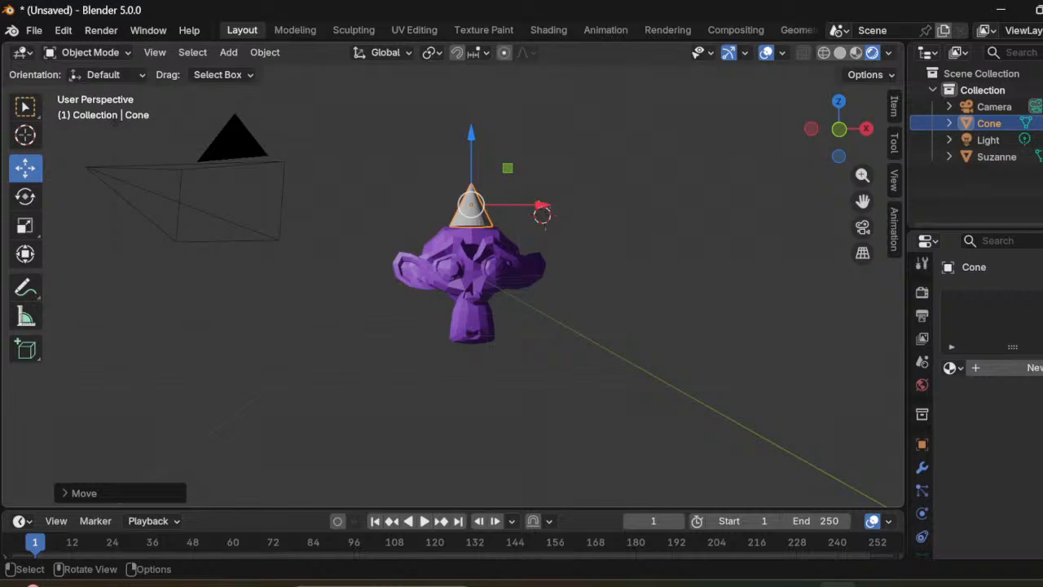
Step: Stretch the cone along the global Z axis to roughly twice its height
{"action": "middle_click_drag", "start_coordinate": [522, 326], "coordinate": [608, 280]}
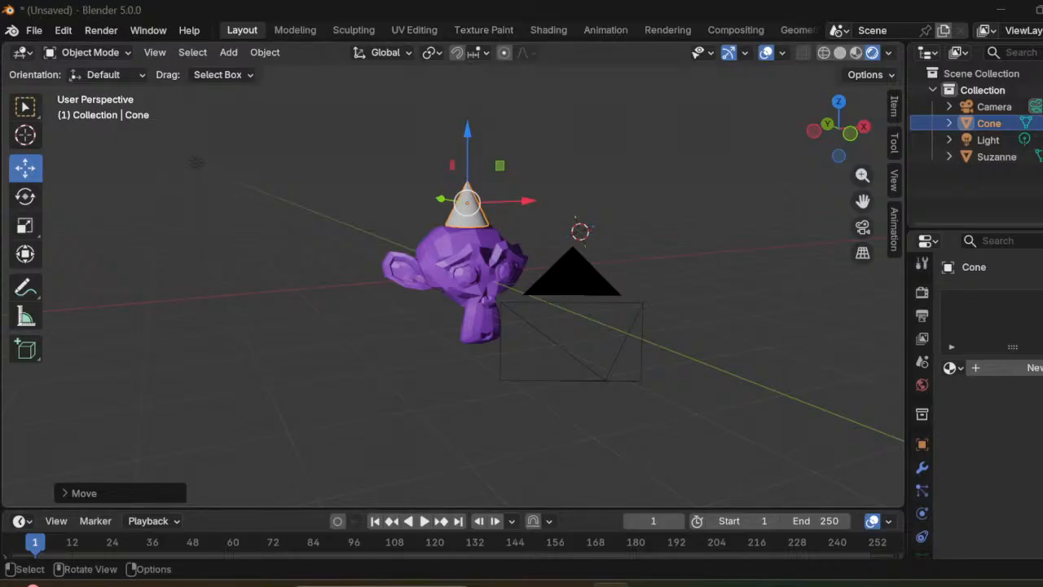
{"action": "left_click", "coordinate": [472, 201]}
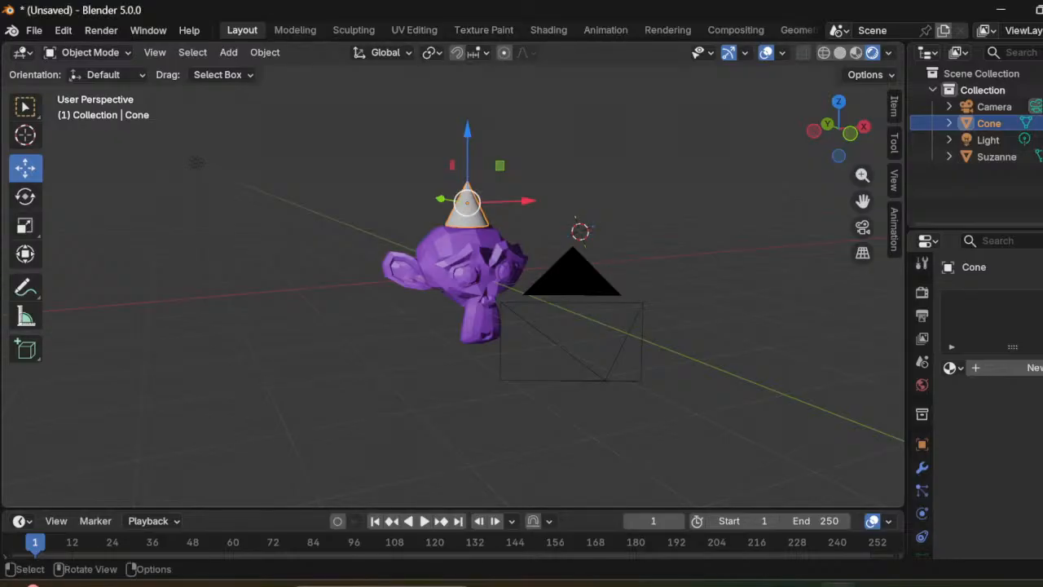
{"action": "key", "text": "s"}
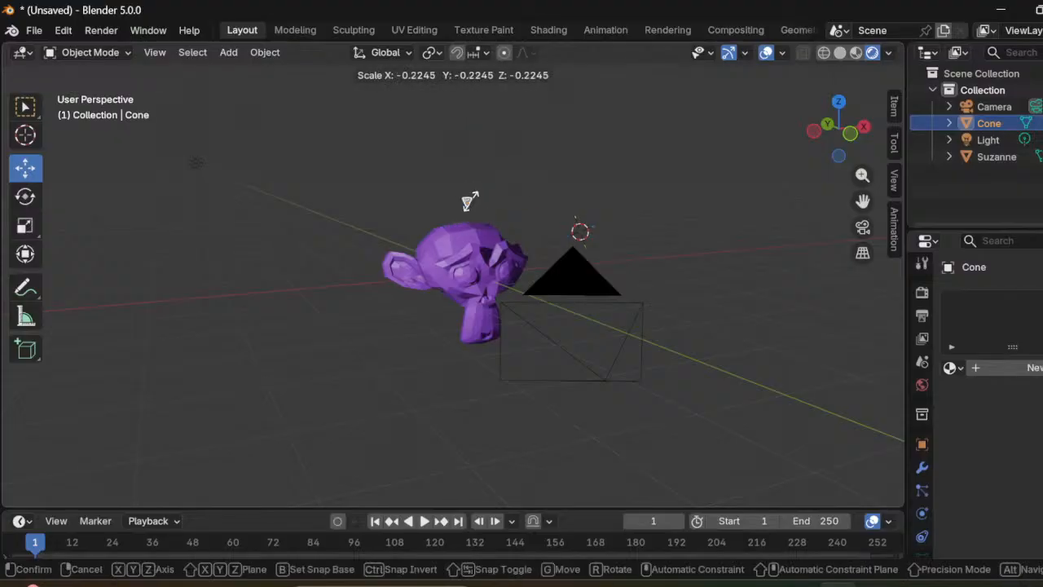
{"action": "key", "text": "z"}
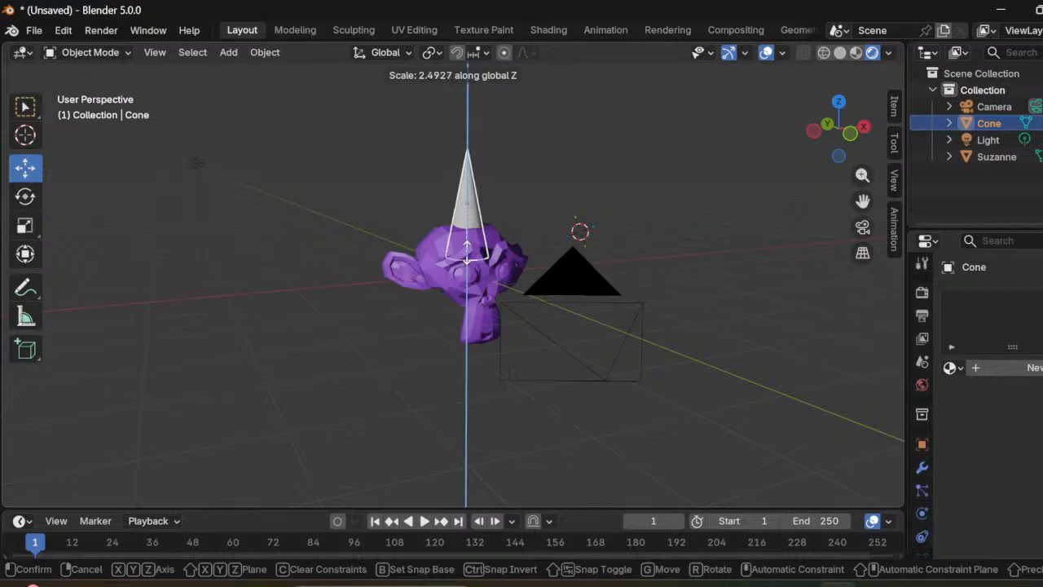
{"action": "left_click", "coordinate": [467, 245]}
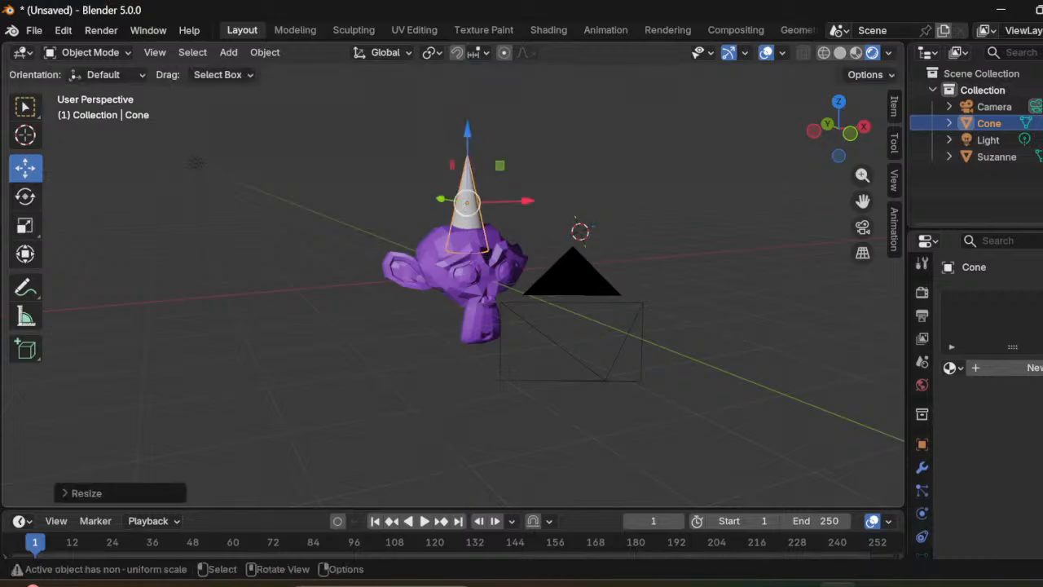
Step: Raise the stretched cone about 0.45 m along the global Z axis so its base sits on top of the monkey head
{"action": "key", "text": "g"}
{"action": "key", "text": "z"}
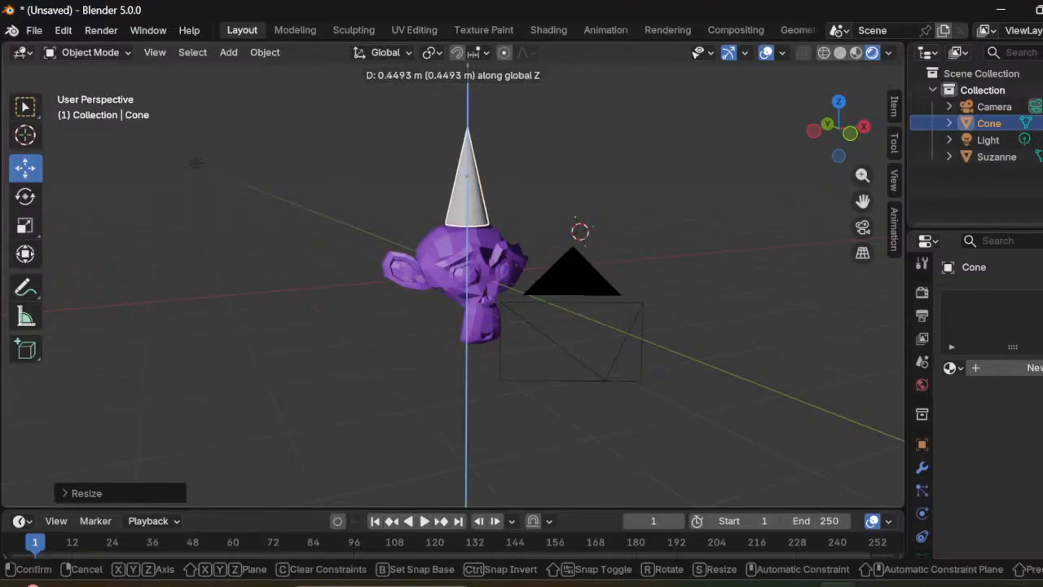
{"action": "key", "text": "Return"}
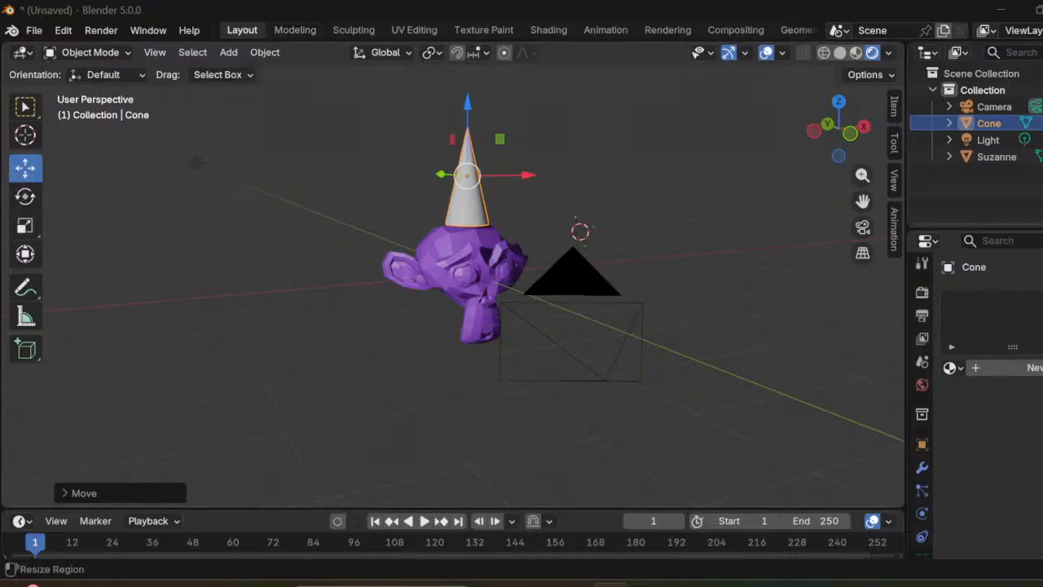
Step: Give the cone a new material with a green base colour, hue about 0.40 and saturation about 0.58, and darken it slightly
{"action": "left_click", "coordinate": [1034, 368]}
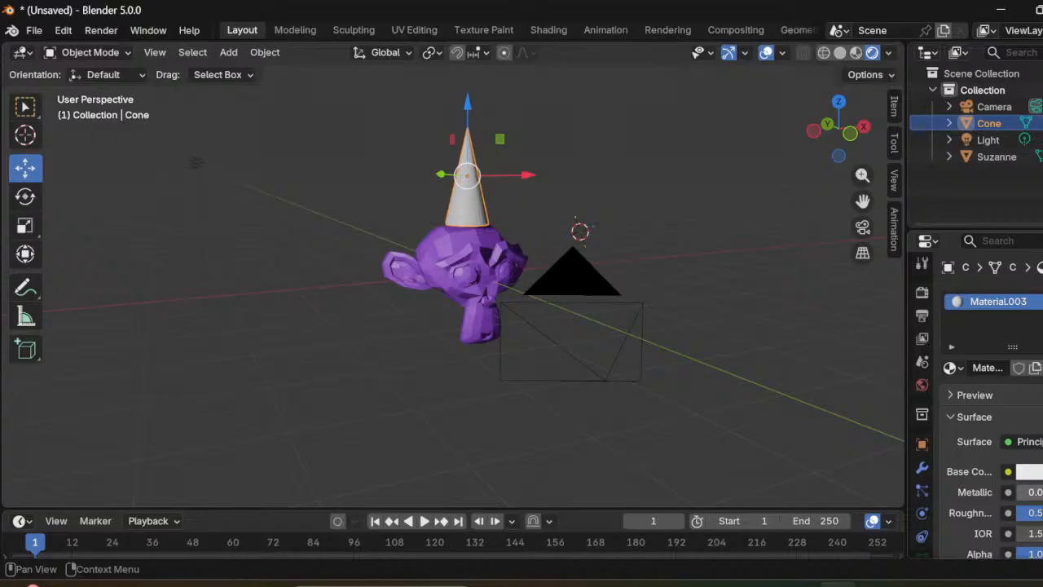
{"action": "left_click", "coordinate": [1031, 472]}
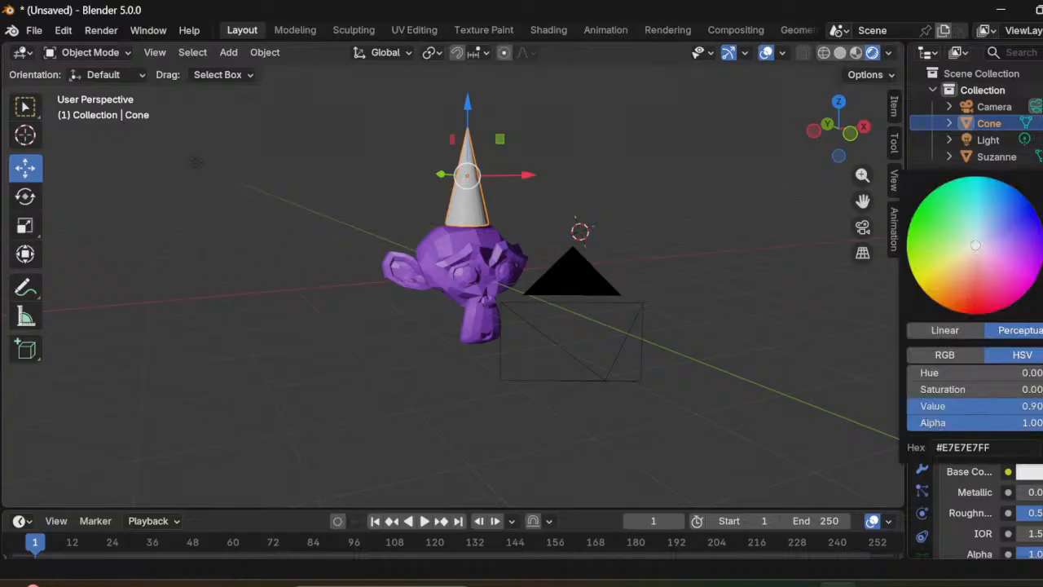
{"action": "left_click", "coordinate": [921, 210]}
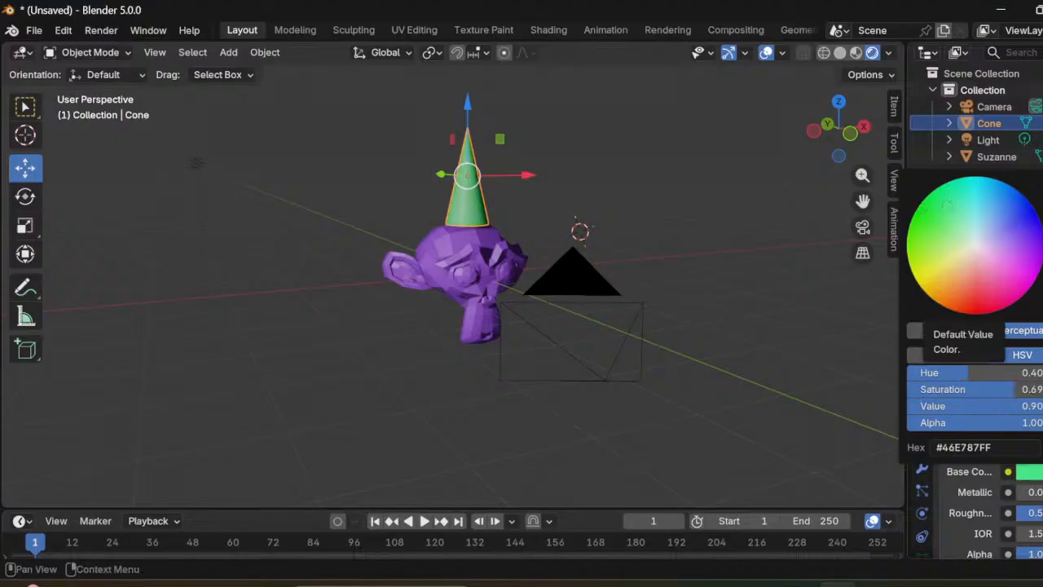
{"action": "left_click", "coordinate": [947, 237]}
{"action": "left_click_drag", "start_coordinate": [946, 237], "coordinate": [953, 211]}
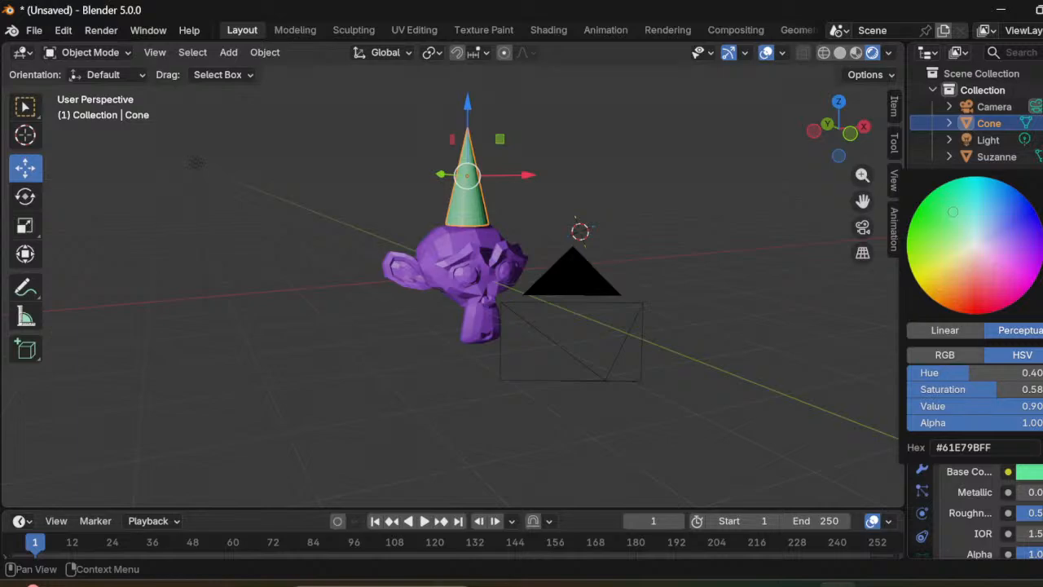
{"action": "left_click", "coordinate": [610, 584]}
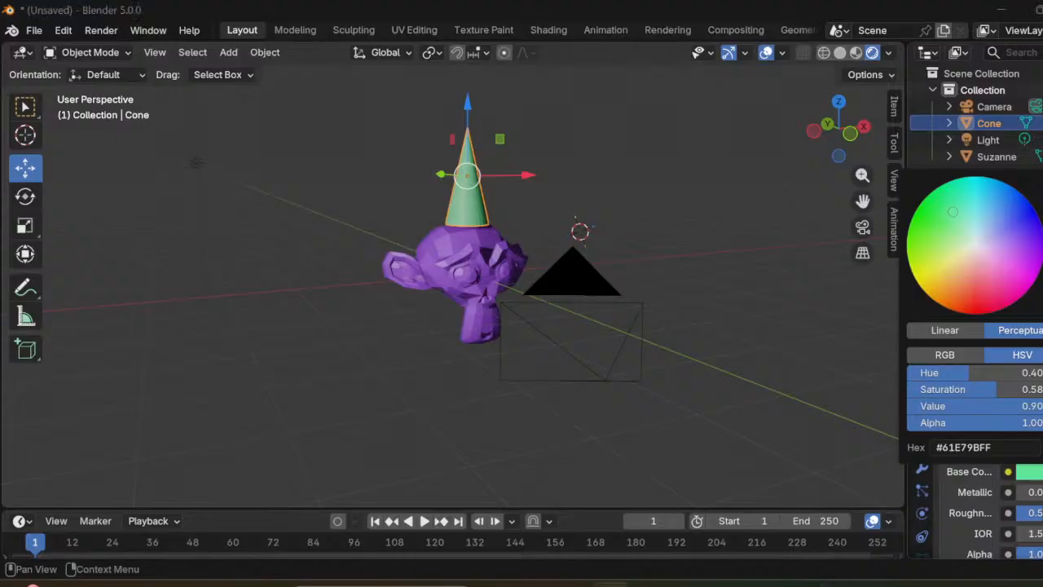
{"action": "left_click_drag", "start_coordinate": [1042, 191], "coordinate": [1042, 216]}
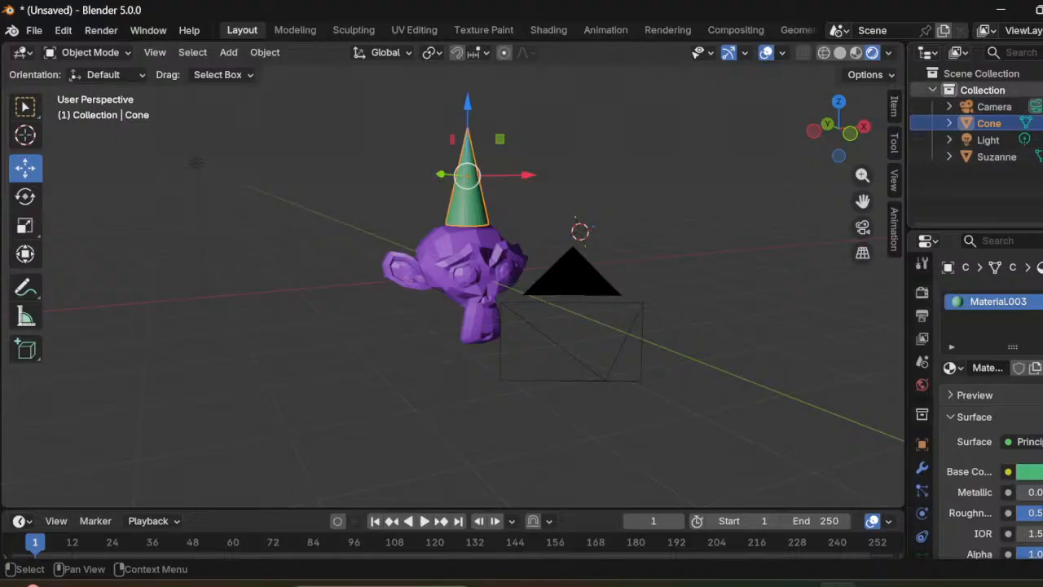
Step: Select the camera and look at the scene through the camera view
{"action": "left_click", "coordinate": [995, 107]}
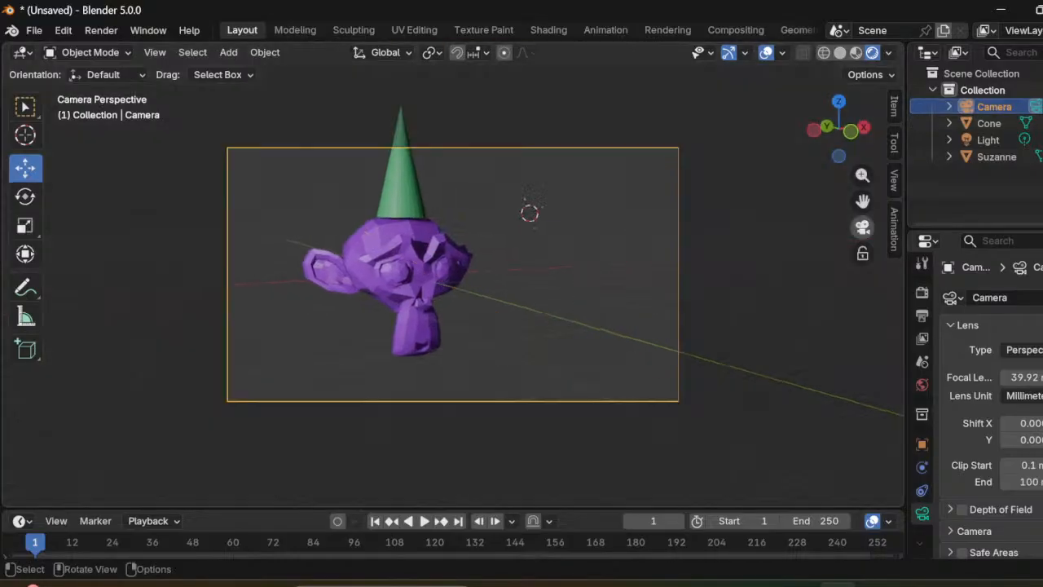
{"action": "left_click", "coordinate": [862, 227]}
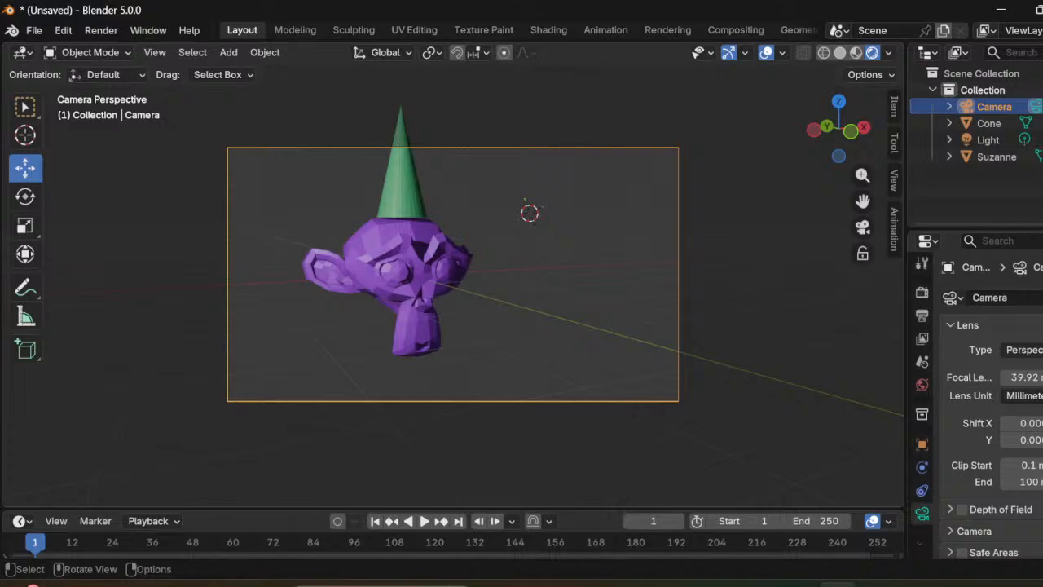
{"action": "mouse_move", "coordinate": [489, 309]}
{"action": "middle_mouse_down"}
{"action": "mouse_move", "coordinate": [489, 285]}
{"action": "mouse_move", "coordinate": [495, 350]}
{"action": "mouse_move", "coordinate": [489, 295]}
{"action": "mouse_move", "coordinate": [500, 321]}
{"action": "mouse_move", "coordinate": [481, 311]}
{"action": "mouse_move", "coordinate": [486, 330]}
{"action": "mouse_move", "coordinate": [489, 309]}
{"action": "middle_mouse_up"}
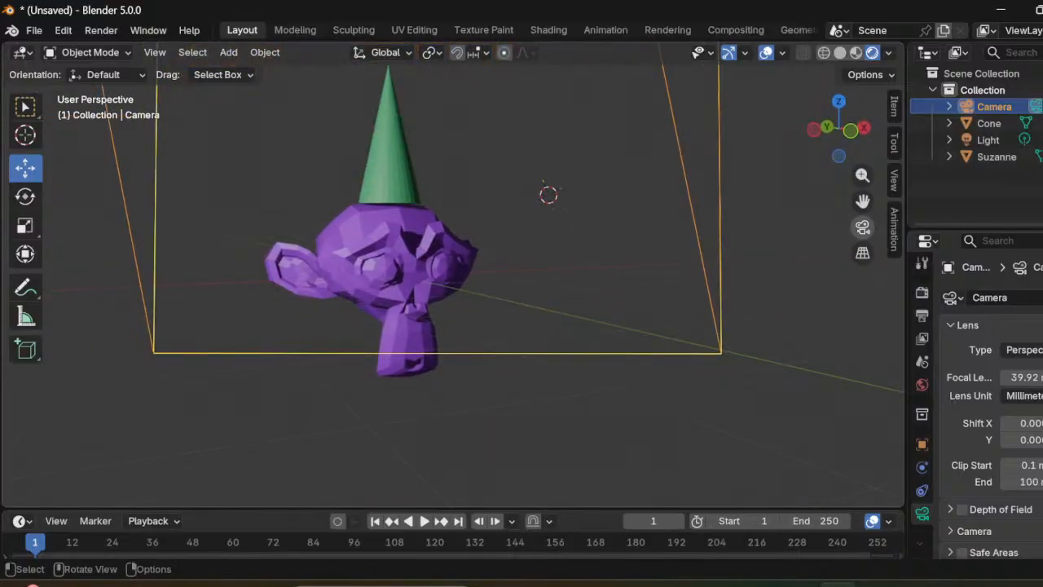
{"action": "left_click", "coordinate": [863, 227]}
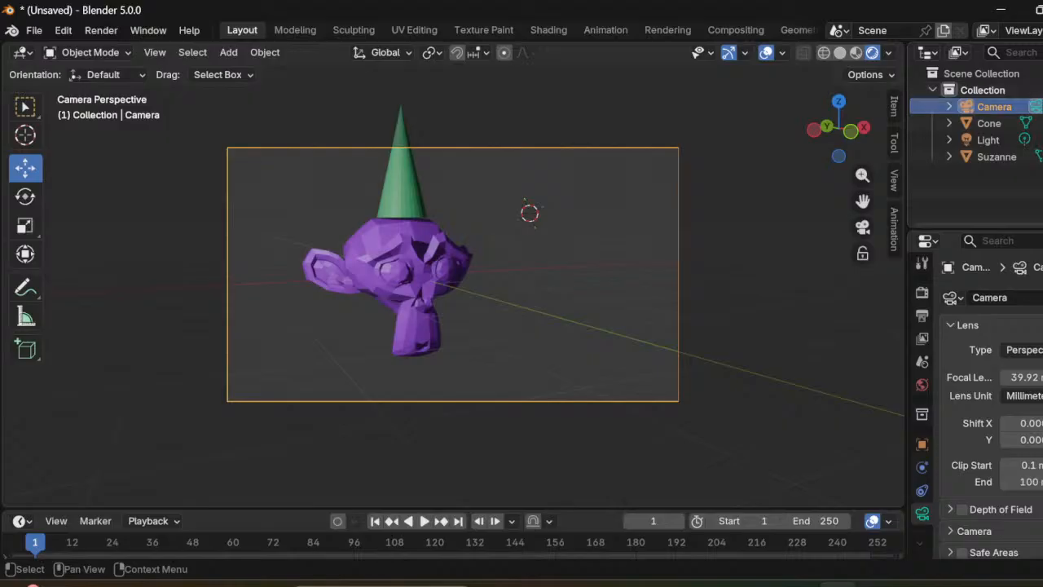
Step: Lock the camera to the view and reframe it so the whole monkey head and cone hat fit inside the frame
{"action": "key", "text": "n"}
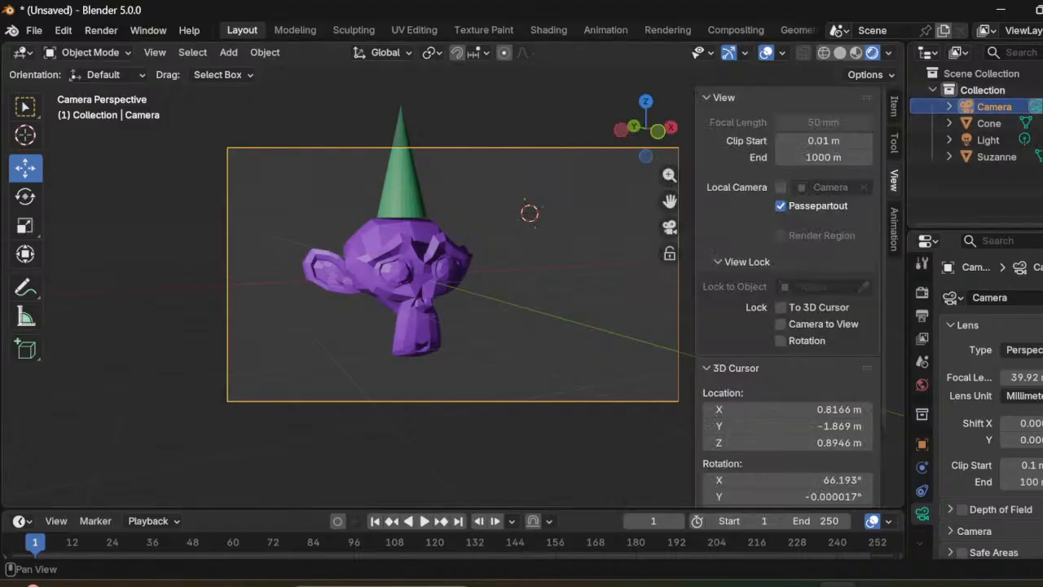
{"action": "left_click", "coordinate": [781, 323]}
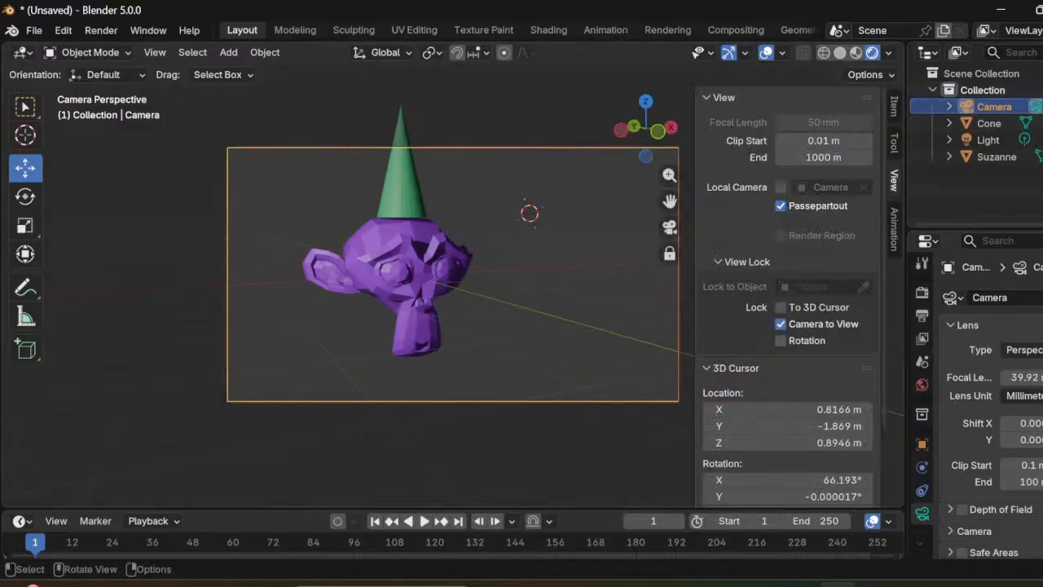
{"action": "mouse_move", "coordinate": [456, 277]}
{"action": "middle_mouse_down"}
{"action": "mouse_move", "coordinate": [476, 278]}
{"action": "mouse_move", "coordinate": [444, 280]}
{"action": "middle_mouse_up"}
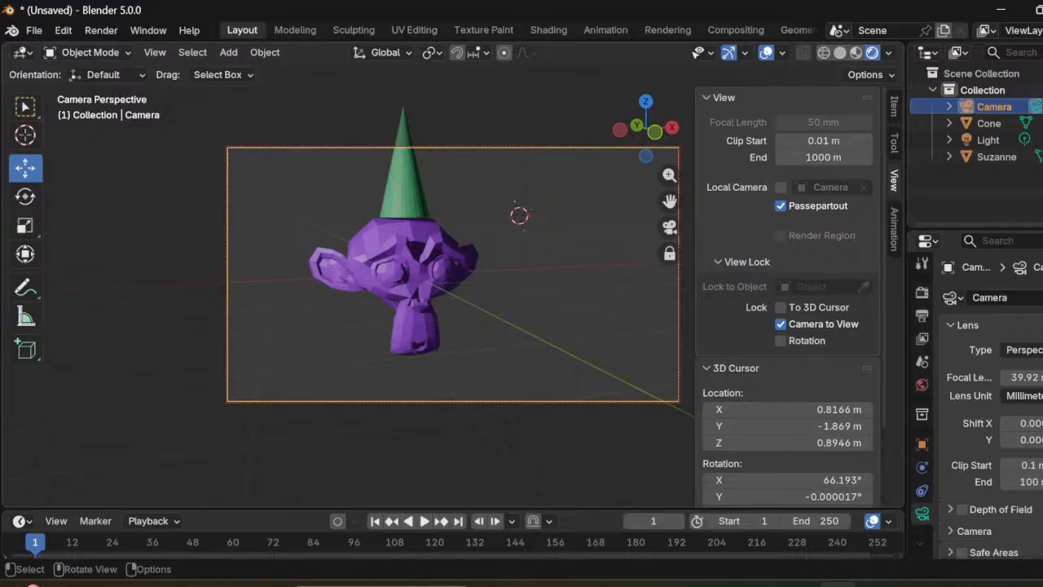
{"action": "scroll", "coordinate": [444, 280], "scroll_direction": "down", "scroll_amount": 1}
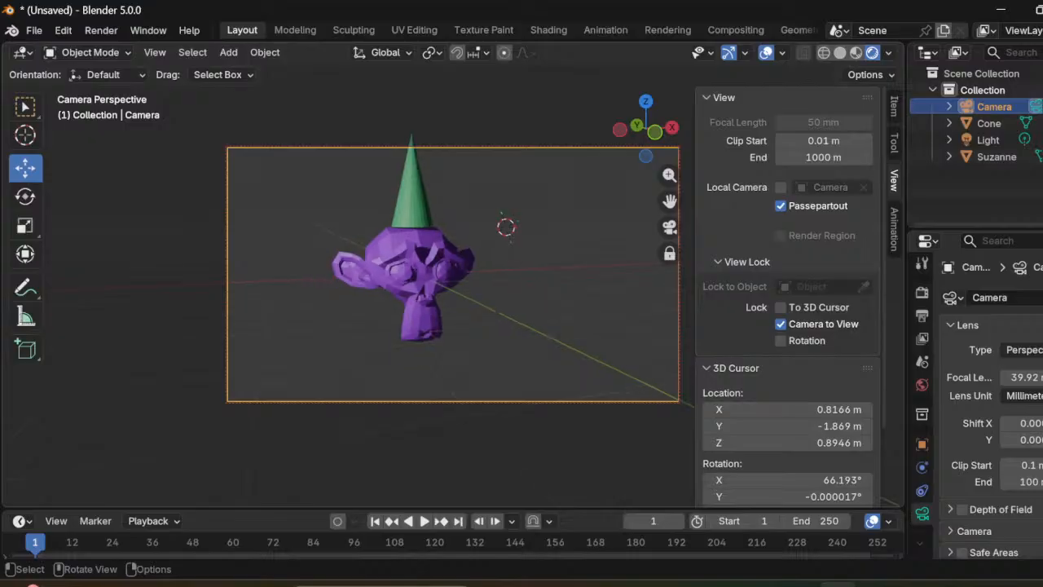
{"action": "key", "text": "ctrl"}
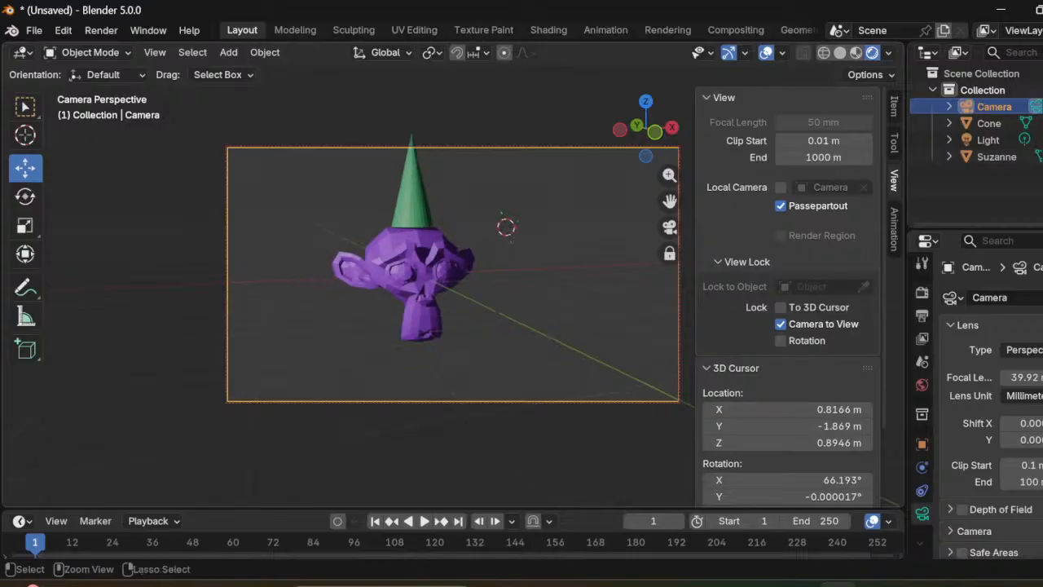
{"action": "middle_click_drag", "start_coordinate": [445, 280], "coordinate": [419, 323], "text": "ctrl"}
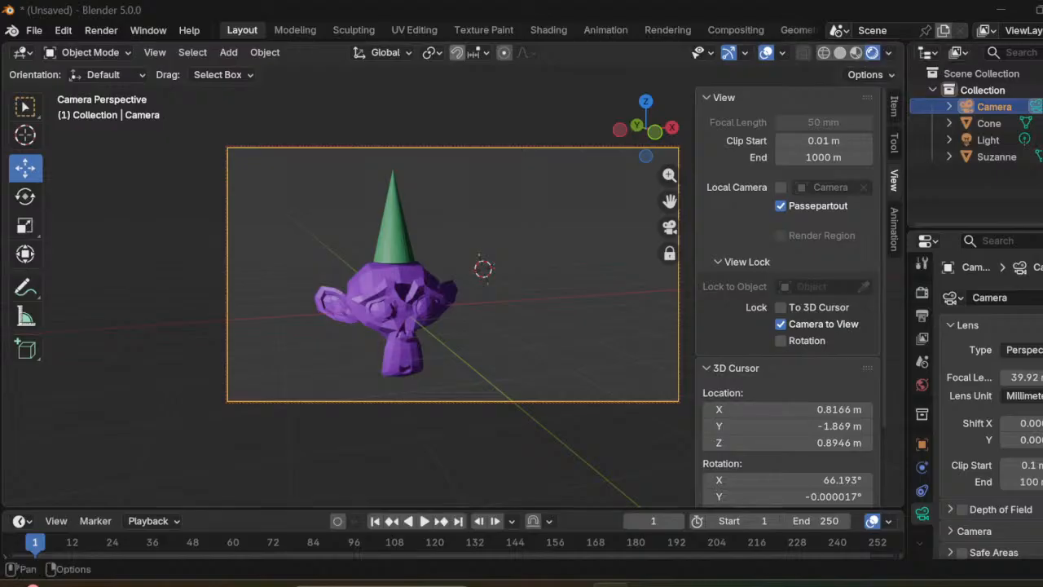
Step: Rotate the monkey head slightly about the global X axis, trying the Y and Z axis constraints as well, and deselect it
{"action": "key", "text": "alt+a"}
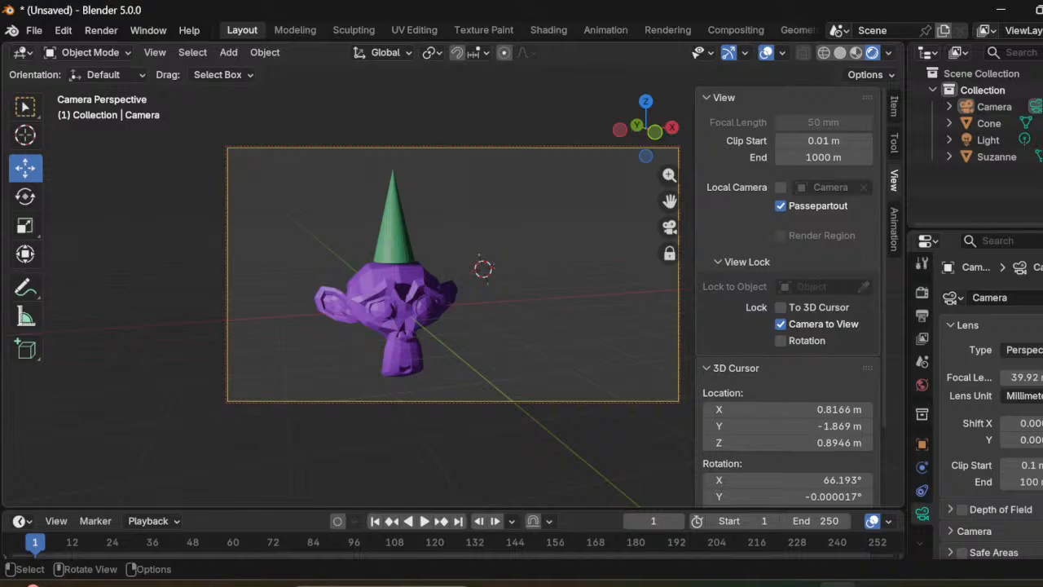
{"action": "left_click", "coordinate": [396, 314]}
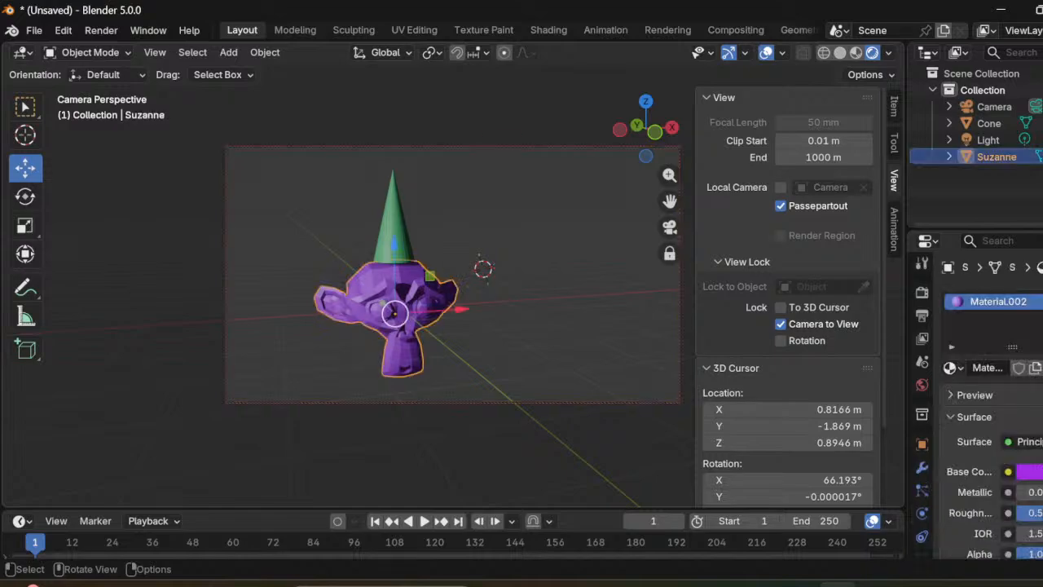
{"action": "key", "text": "r"}
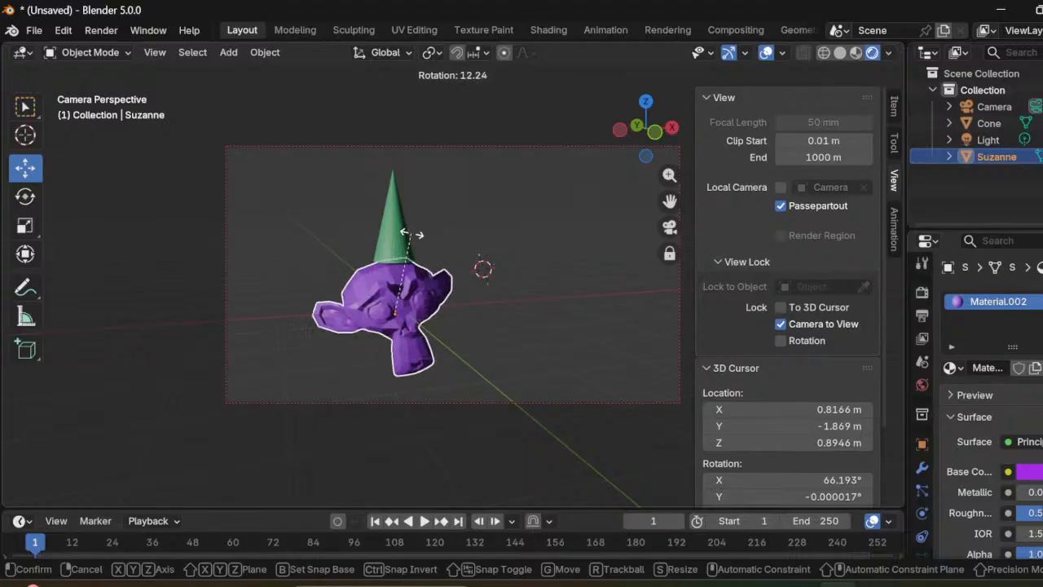
{"action": "key", "text": "x"}
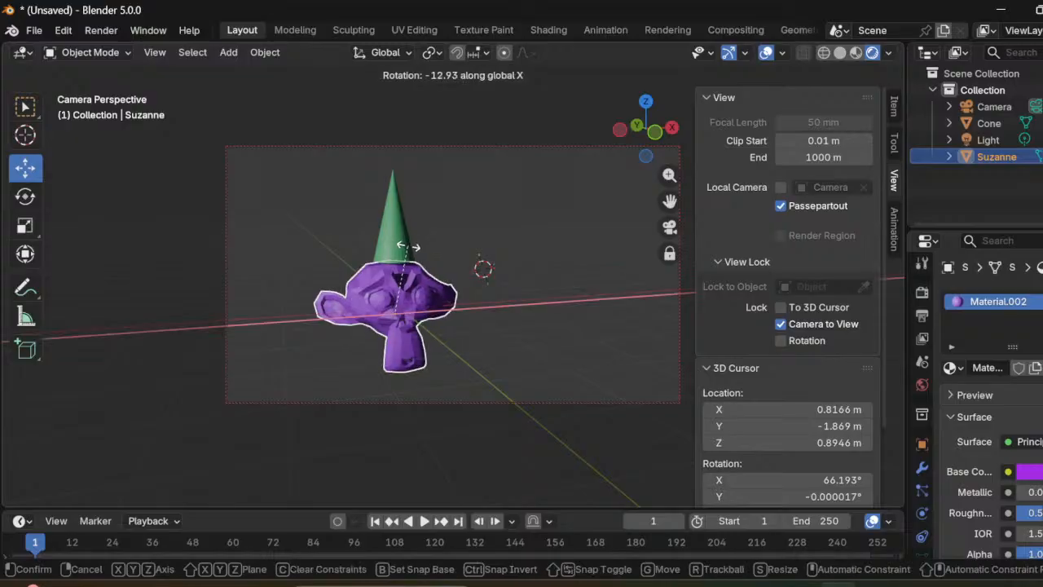
{"action": "key", "text": "y"}
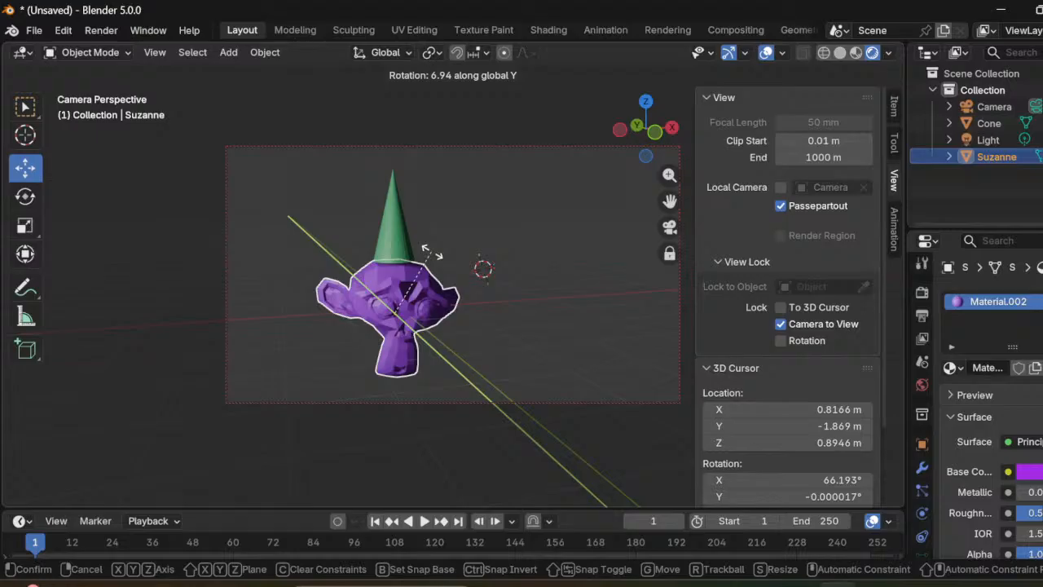
{"action": "key", "text": "z"}
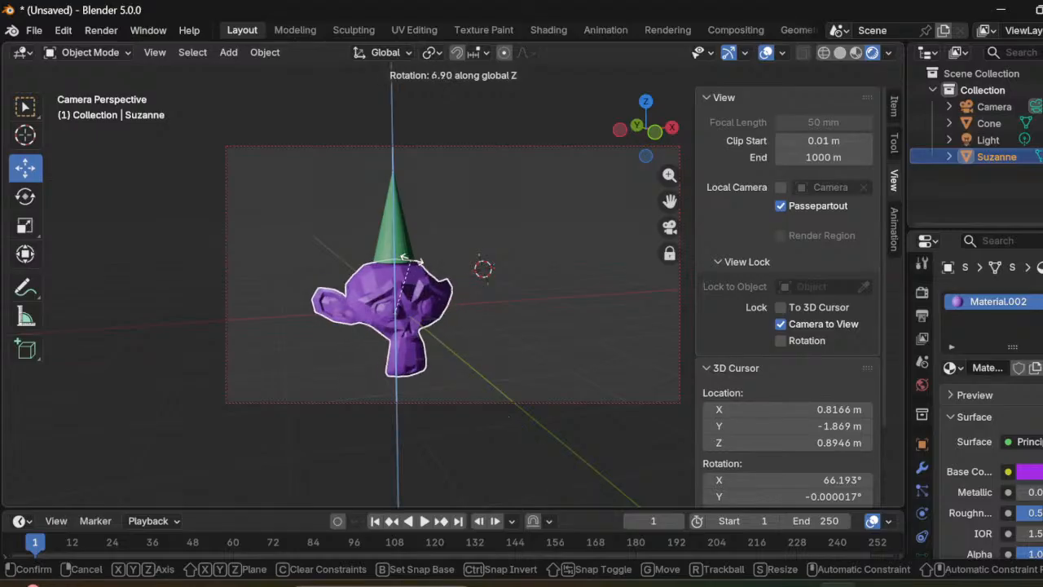
{"action": "key", "text": "x"}
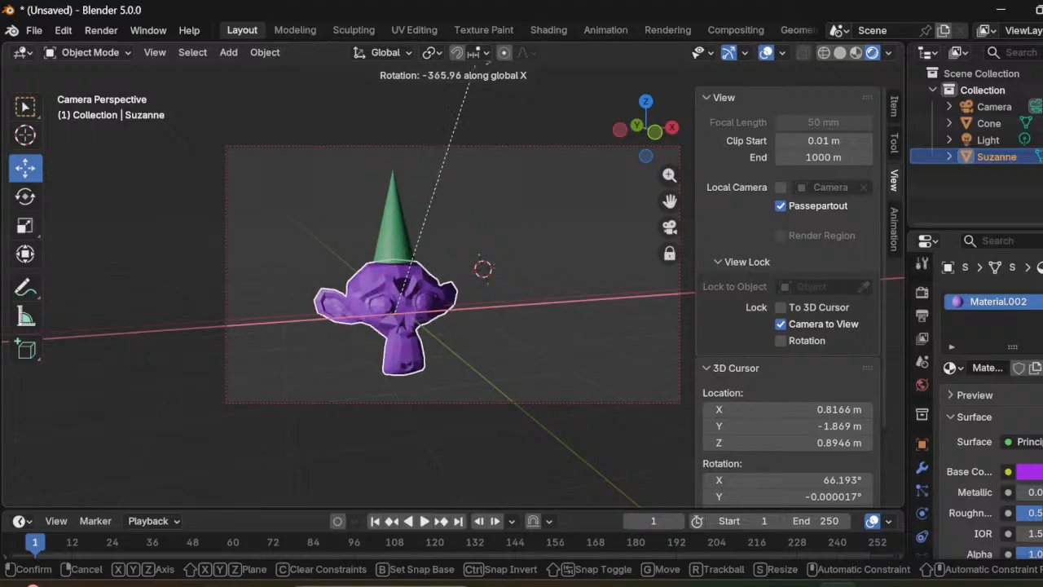
{"action": "left_click", "coordinate": [497, 499]}
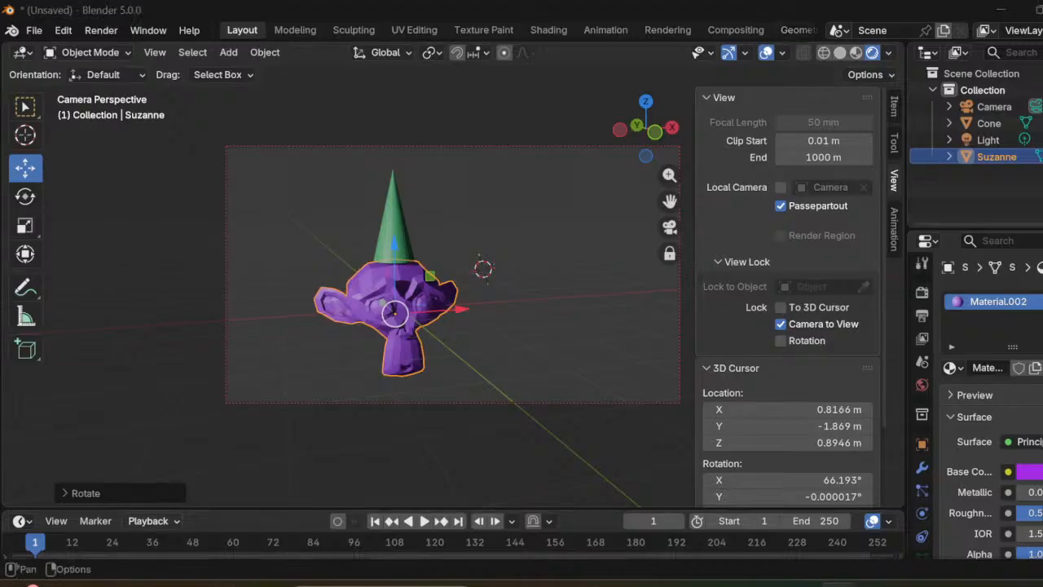
{"action": "left_click", "coordinate": [179, 432]}
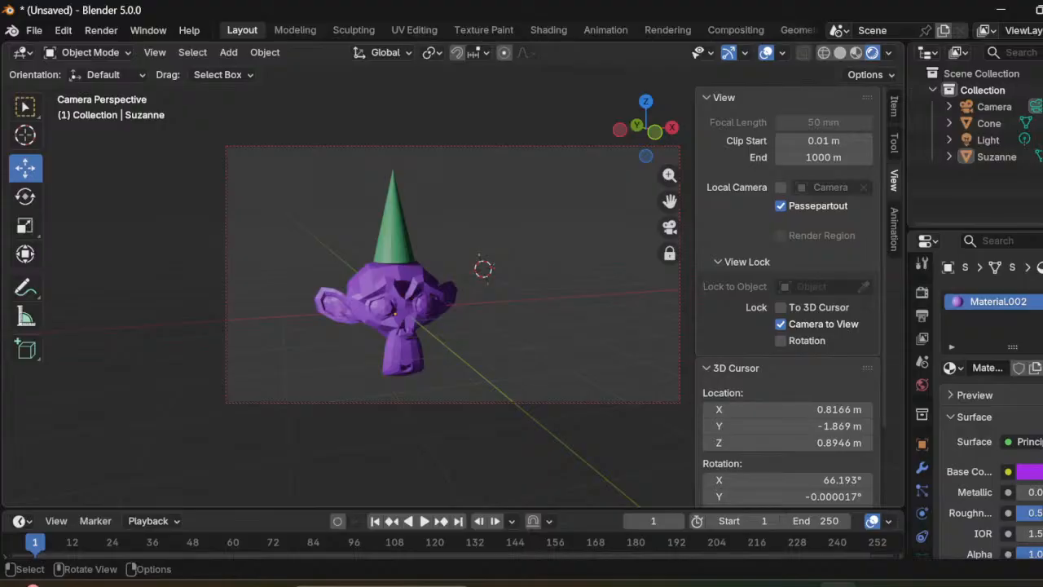
Step: Render the camera view of the monkey head and save the result as the PNG image monkey mode.png
{"action": "key", "text": "F12"}
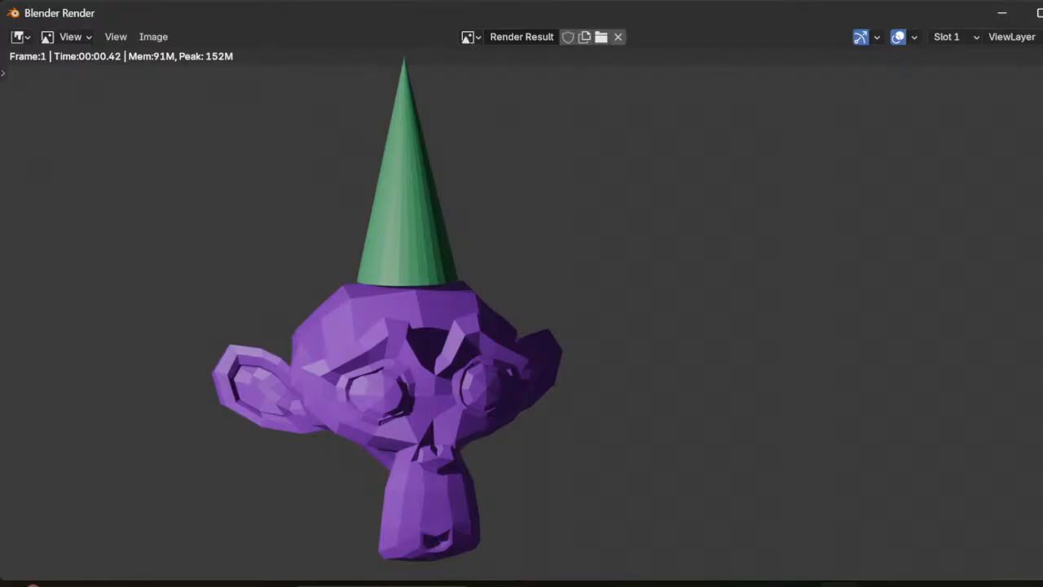
{"action": "left_click_drag", "start_coordinate": [656, 13], "coordinate": [815, 2]}
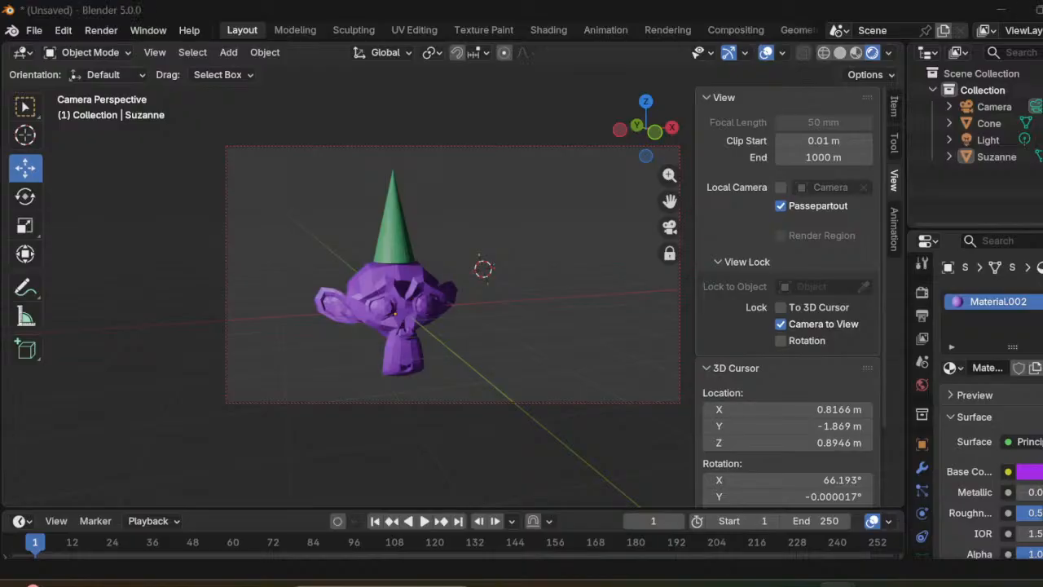
{"action": "key", "text": "alt+shift+s"}
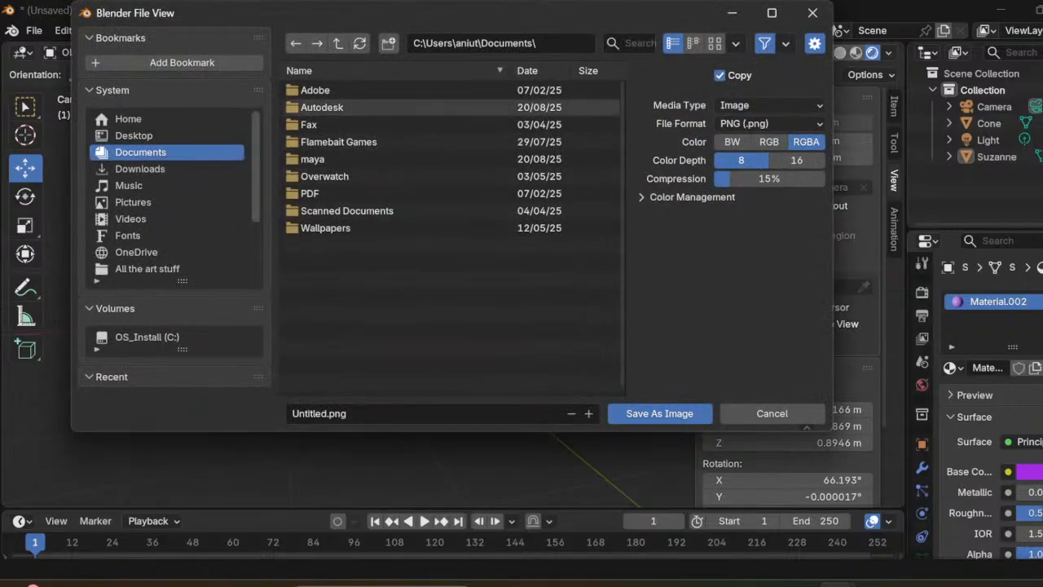
{"action": "left_click_drag", "start_coordinate": [408, 13], "coordinate": [587, 0]}
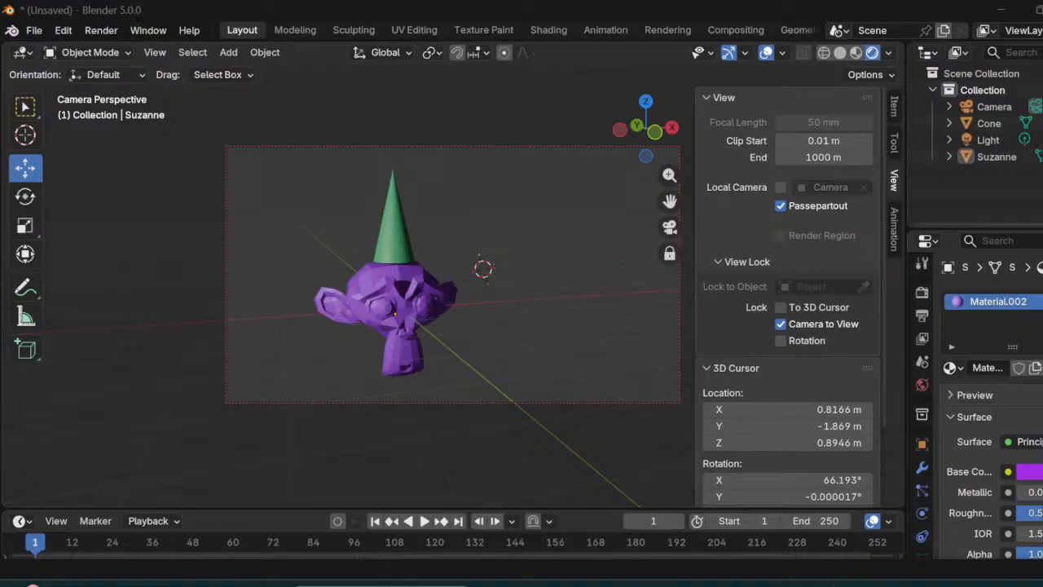
Step: View the saved image monkey mode.png at full screen and close it
{"action": "left_click_drag", "start_coordinate": [516, 0], "coordinate": [473, 19]}
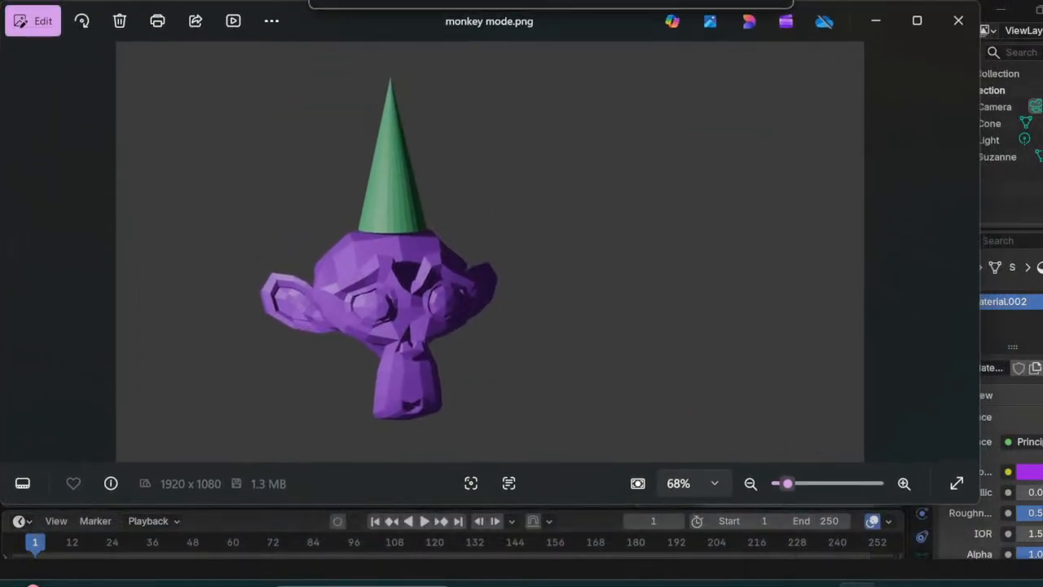
{"action": "left_click", "coordinate": [955, 482]}
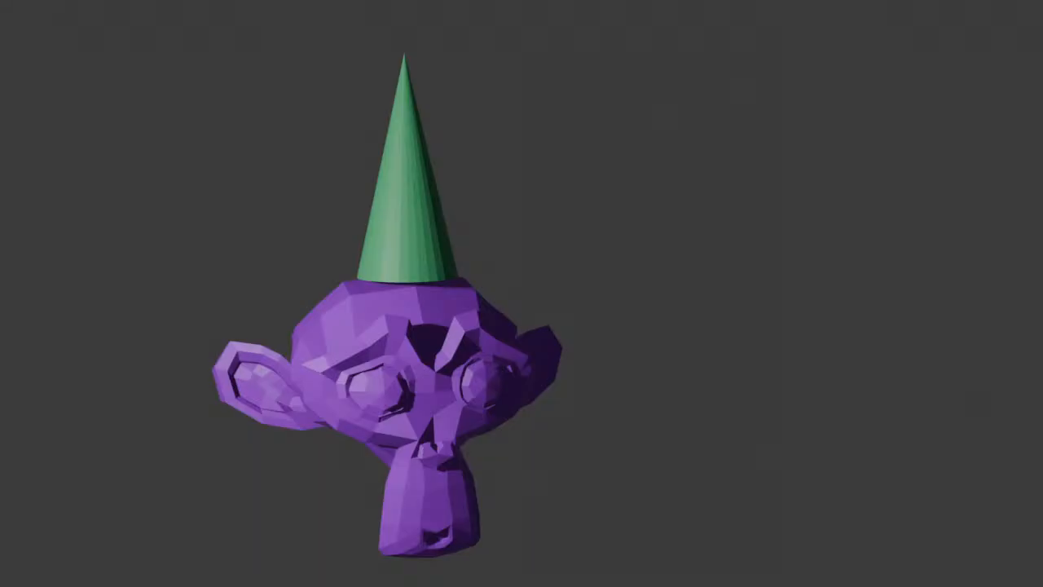
{"action": "key", "text": "Escape"}
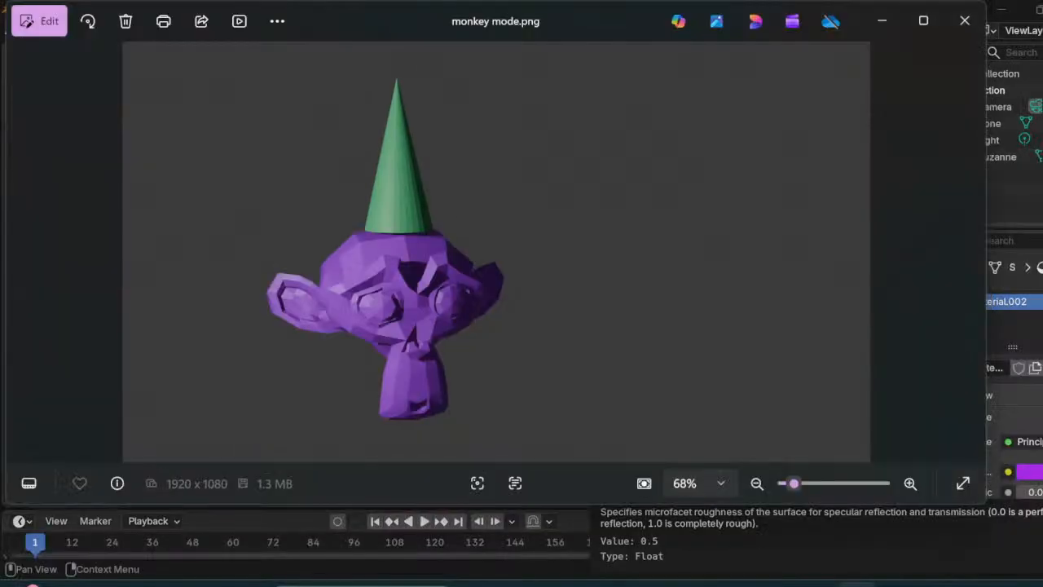
{"action": "left_click", "coordinate": [965, 20]}
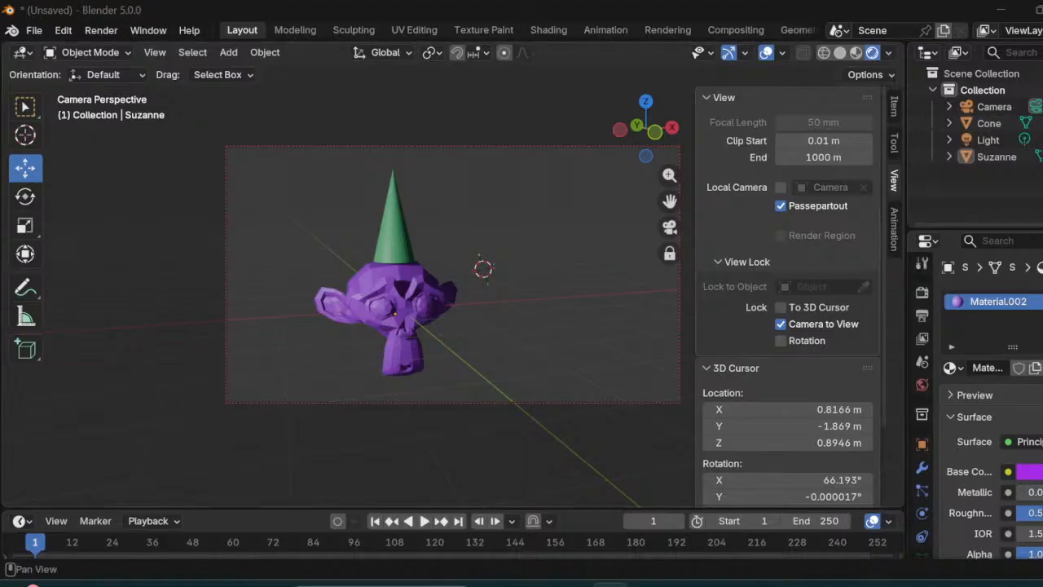
Step: Hide the viewport sidebar and start a new General file without saving the current scene
{"action": "key", "text": "n"}
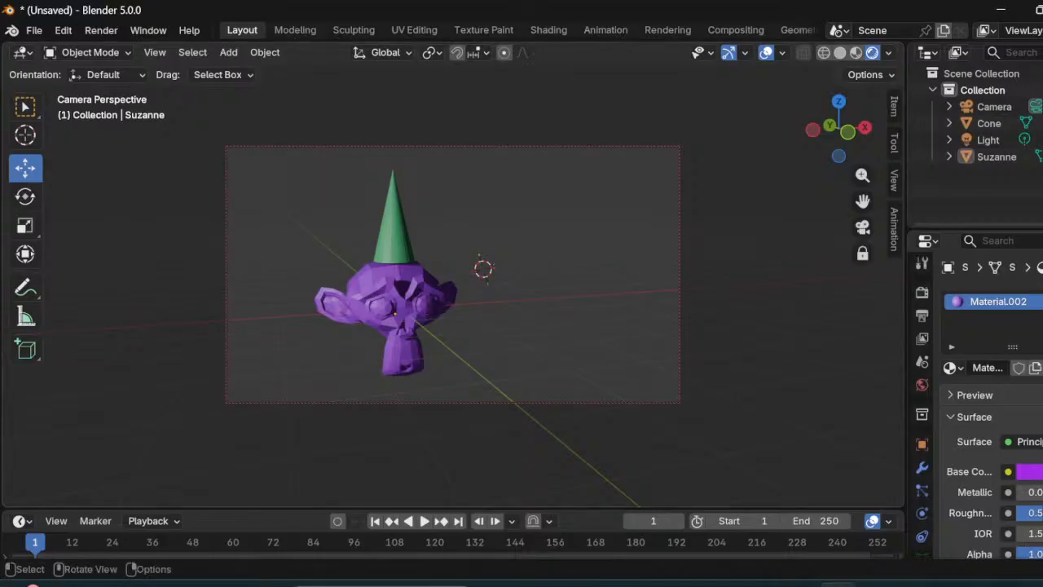
{"action": "left_click", "coordinate": [33, 30]}
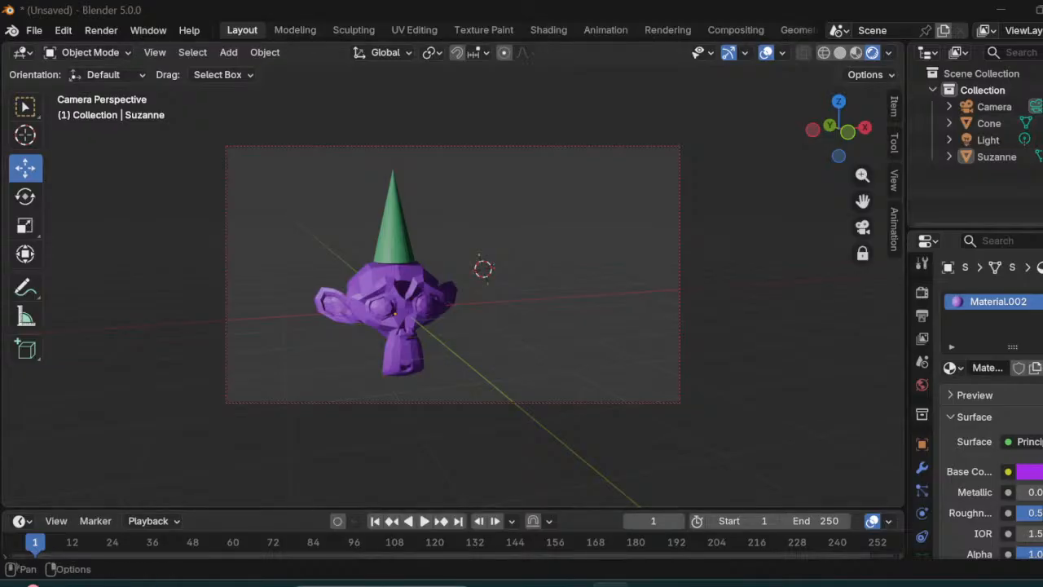
{"action": "left_click", "coordinate": [33, 30]}
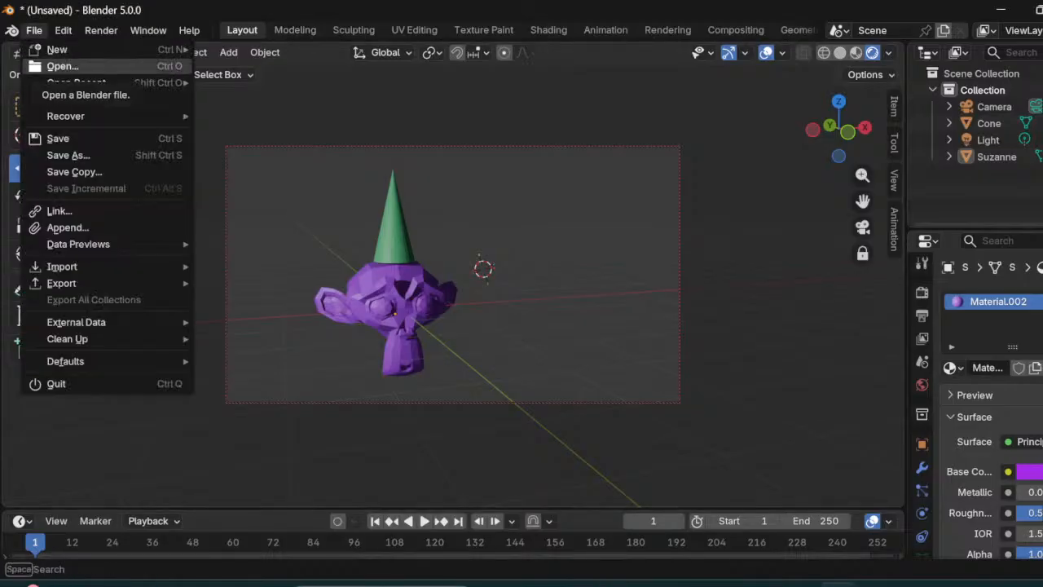
{"action": "mouse_move", "coordinate": [57, 49]}
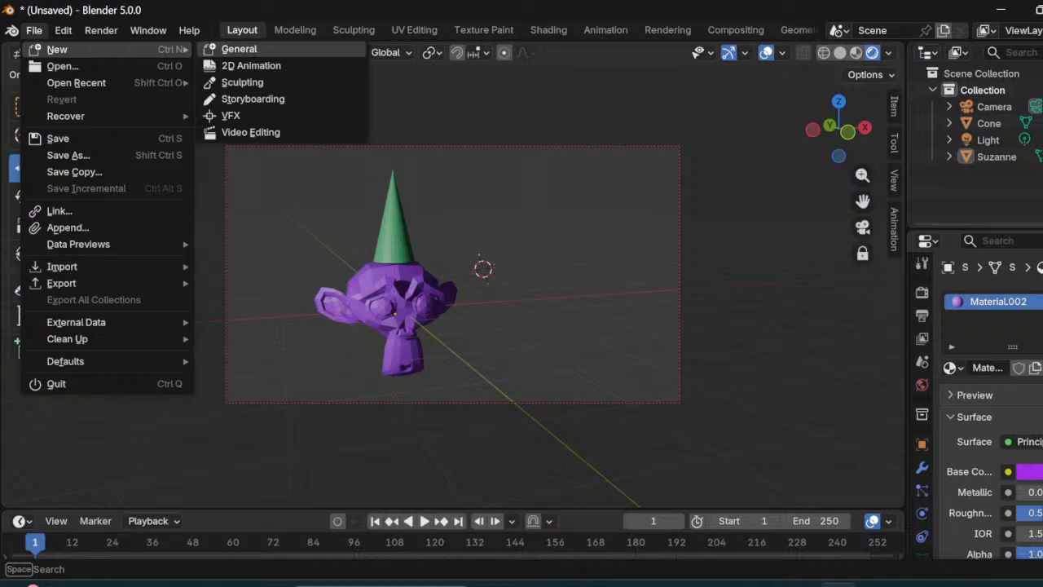
{"action": "left_click", "coordinate": [239, 48]}
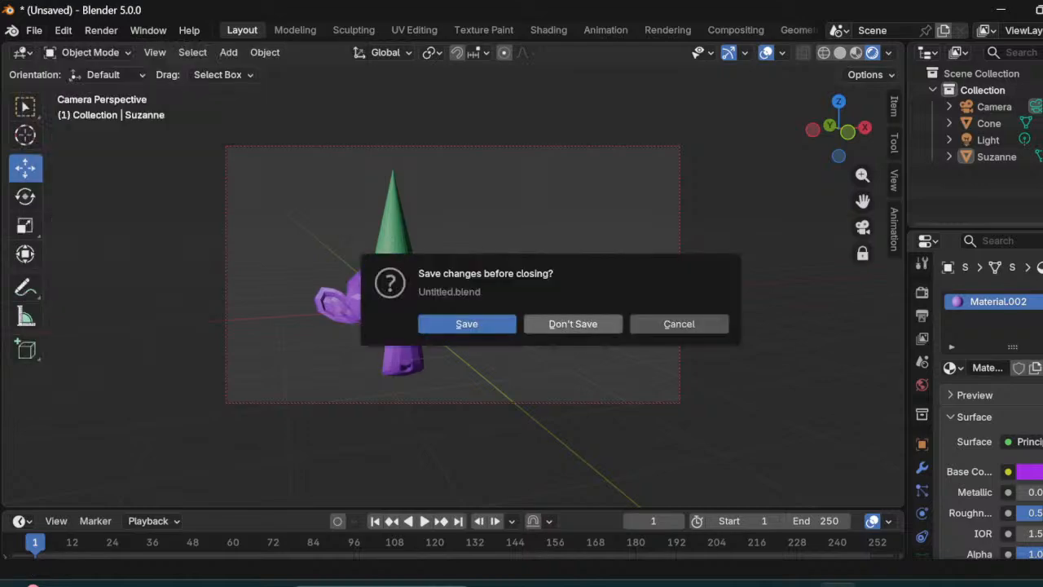
{"action": "left_click", "coordinate": [573, 324]}
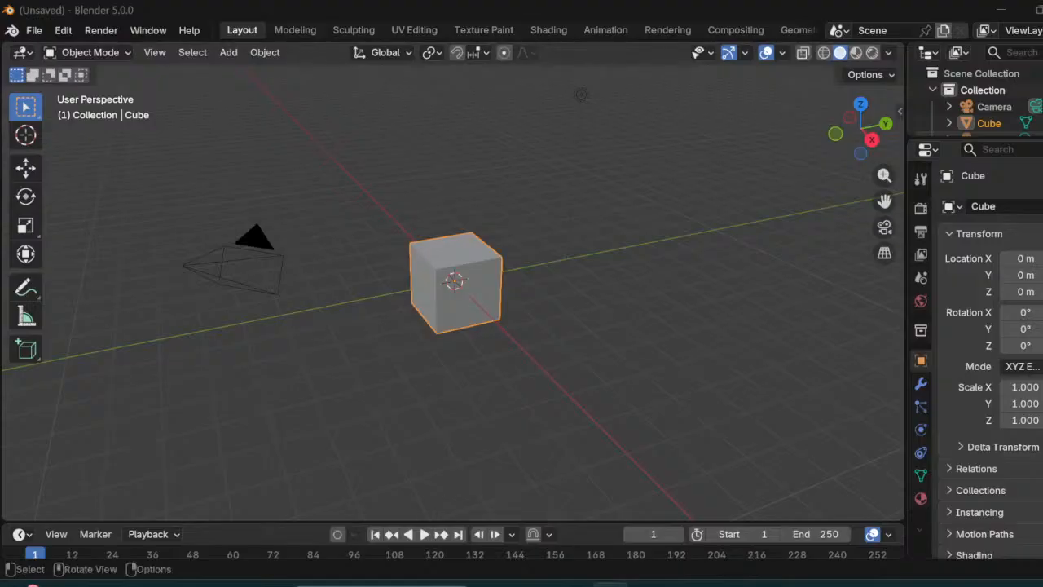
Step: Delete the default cube from the new scene
{"action": "left_click", "coordinate": [456, 286]}
{"action": "key", "text": "x"}
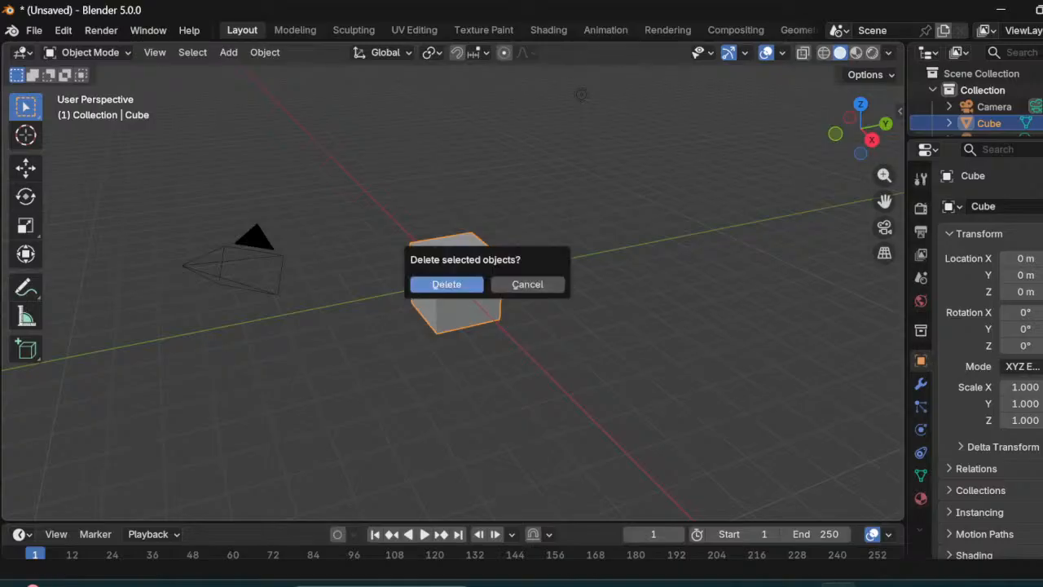
{"action": "key", "text": "Return"}
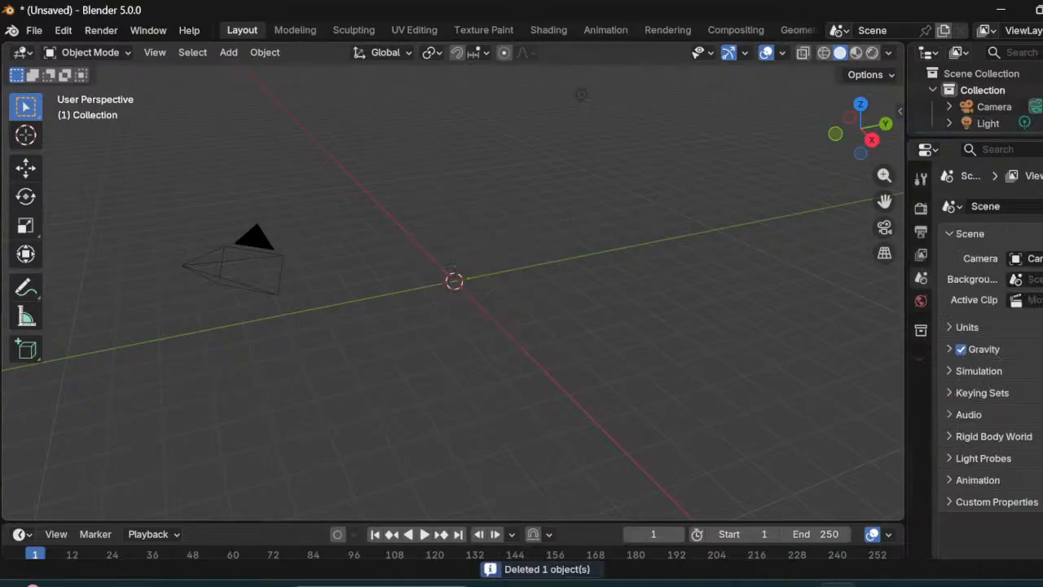
Step: Add a torus mesh at the scene origin
{"action": "key", "text": "alt+Tab"}
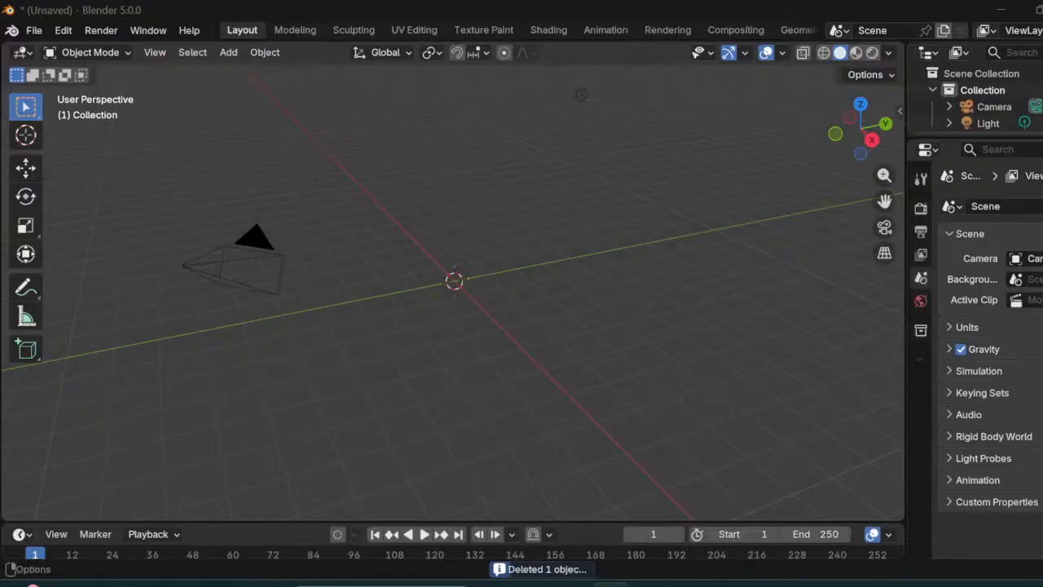
{"action": "key", "text": "alt+Tab"}
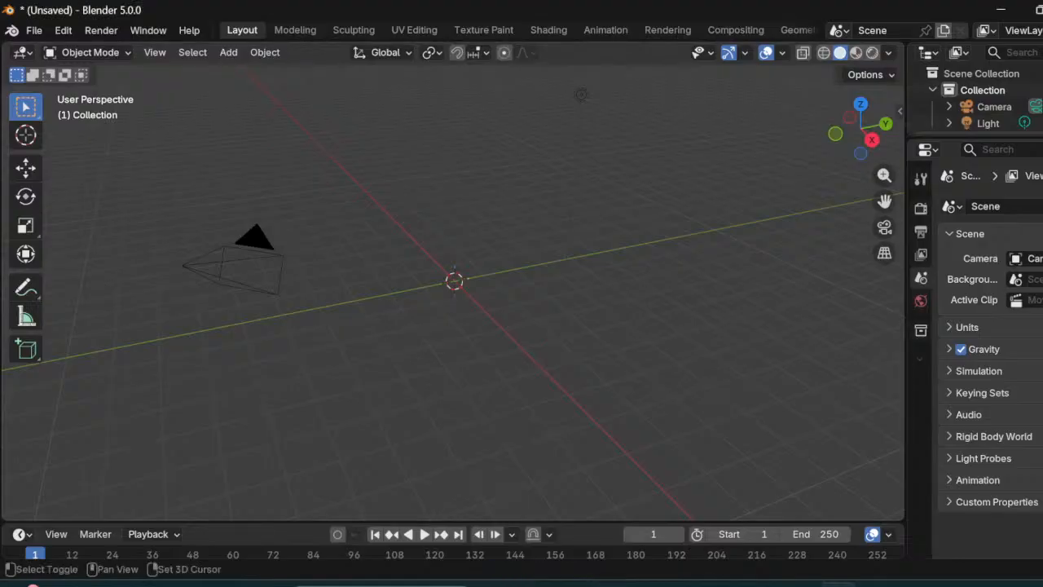
{"action": "key", "text": "shift+a"}
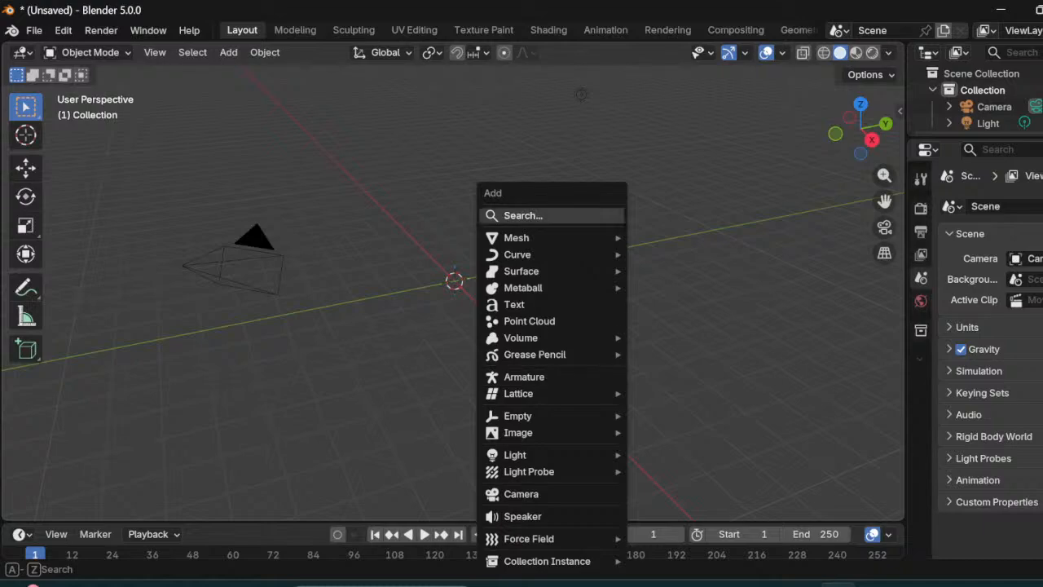
{"action": "key", "text": "alt+Tab"}
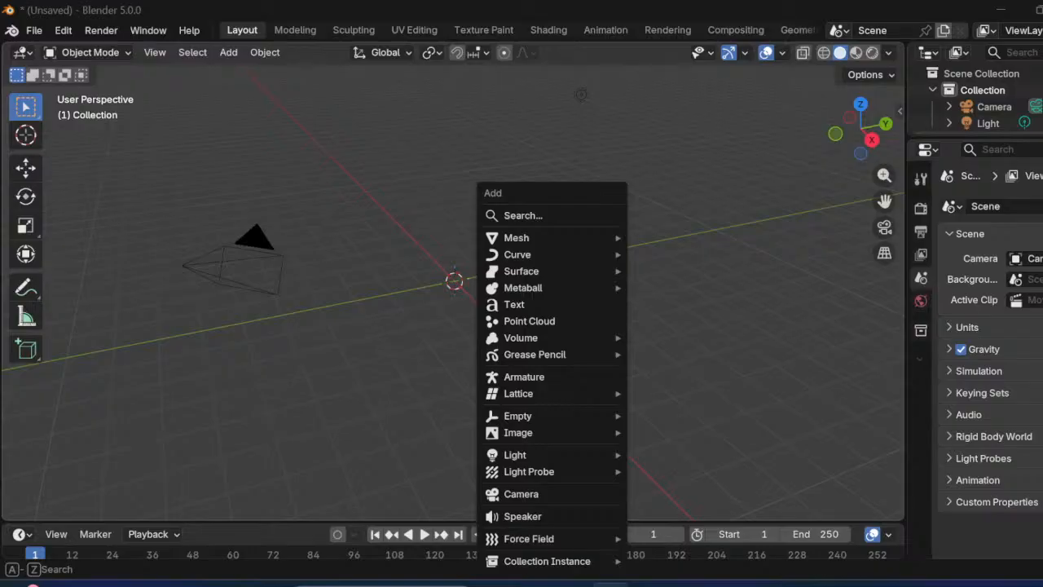
{"action": "mouse_move", "coordinate": [552, 237]}
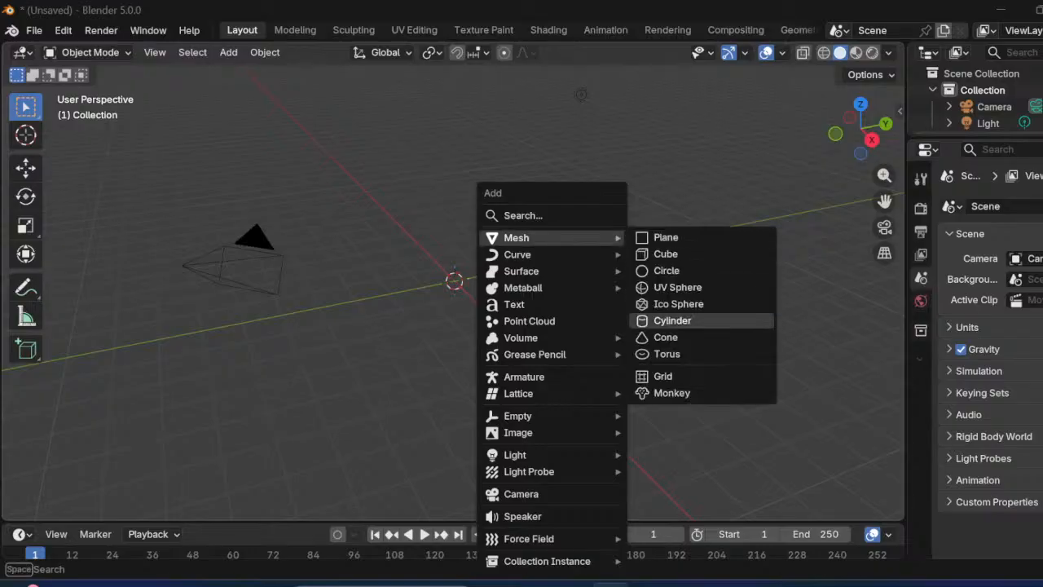
{"action": "left_click", "coordinate": [667, 353]}
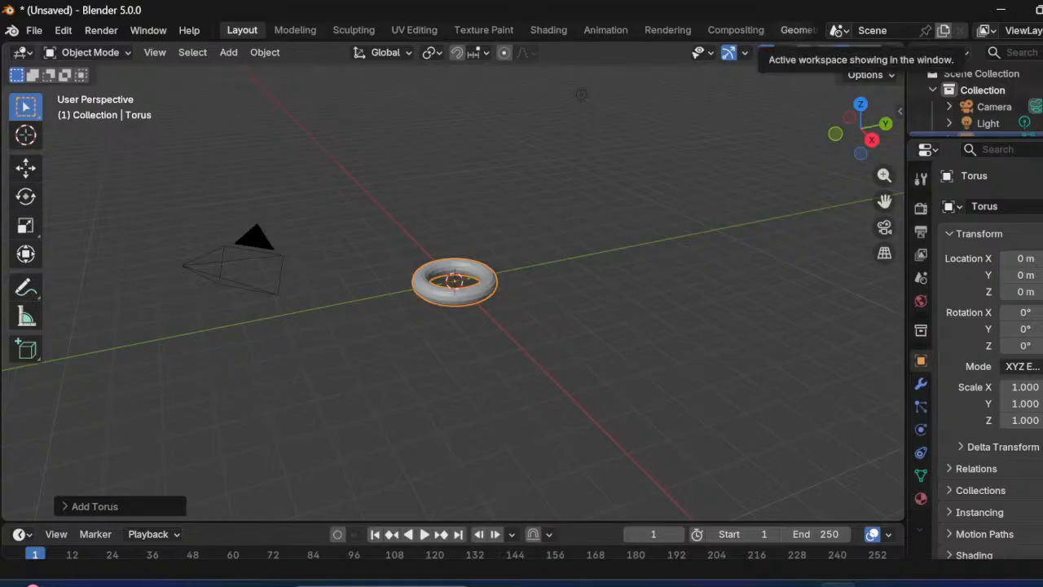
Step: Set the torus to 194 major segments, 104 minor segments, a 0.98 m major radius and a 0.56 m minor radius
{"action": "scroll", "coordinate": [460, 301], "scroll_direction": "up", "scroll_amount": 8}
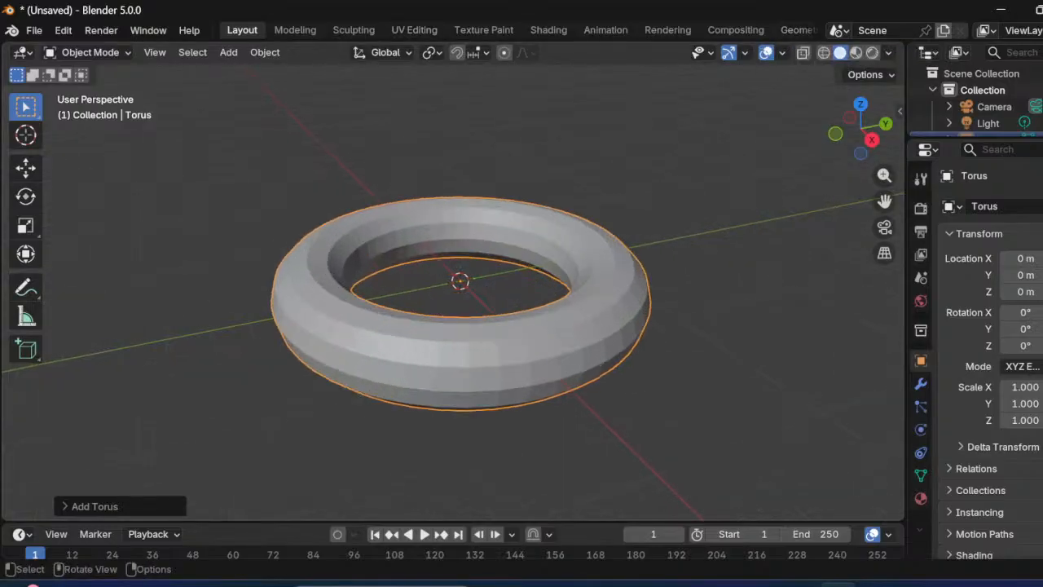
{"action": "middle_click_drag", "start_coordinate": [461, 301], "coordinate": [546, 303]}
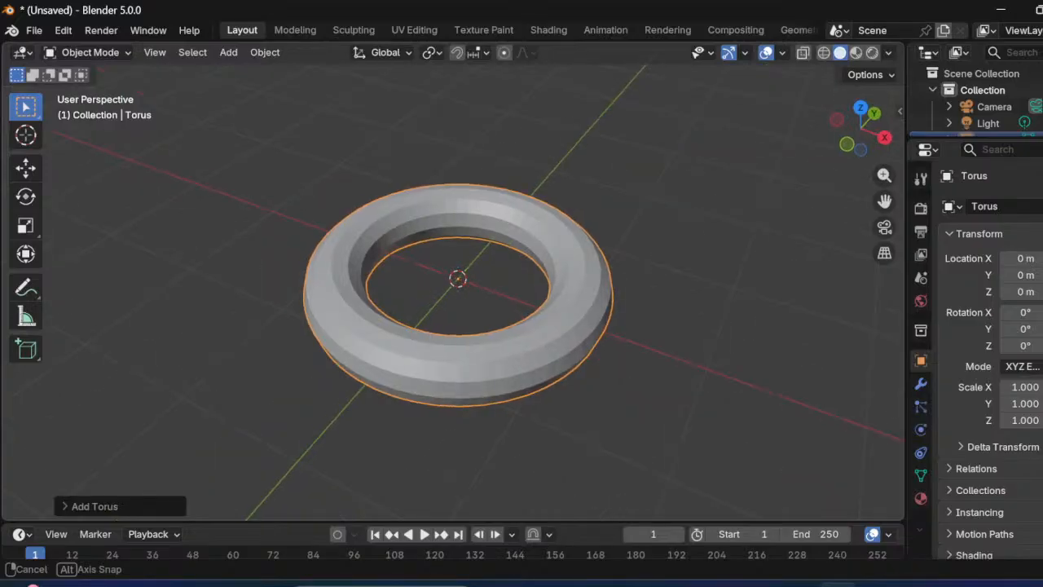
{"action": "middle_click_drag", "start_coordinate": [546, 303], "coordinate": [564, 304]}
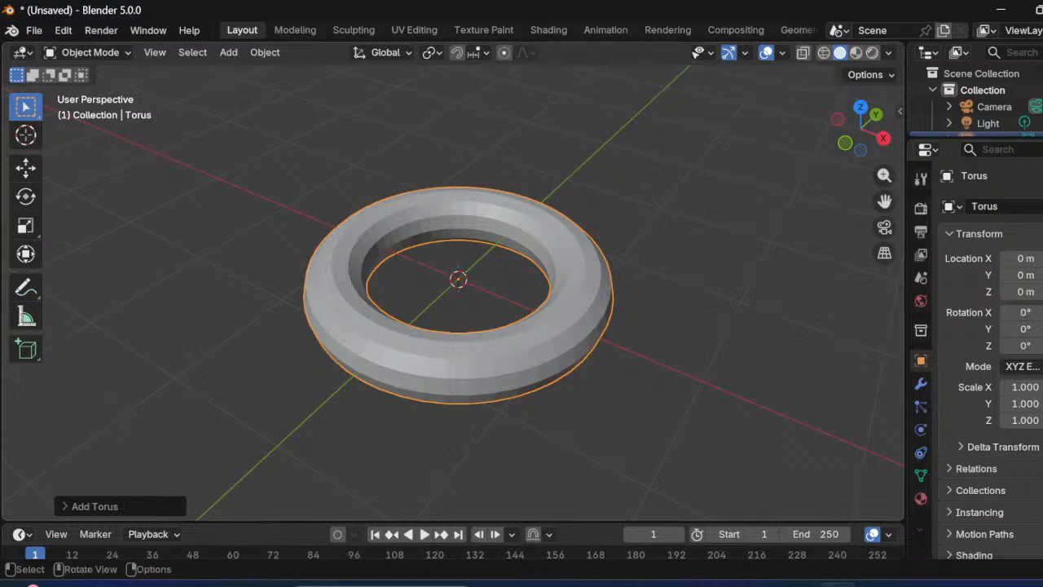
{"action": "left_click", "coordinate": [93, 506]}
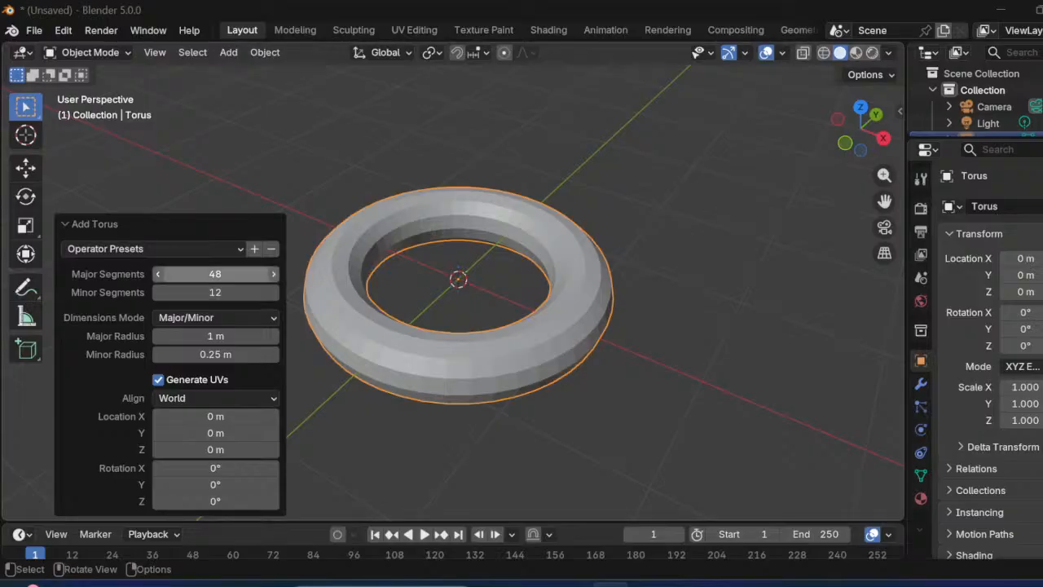
{"action": "left_click_drag", "start_coordinate": [215, 274], "coordinate": [341, 274]}
{"action": "left_click_drag", "start_coordinate": [216, 291], "coordinate": [290, 292]}
{"action": "mouse_move", "coordinate": [216, 335]}
{"action": "left_mouse_down"}
{"action": "mouse_move", "coordinate": [277, 336]}
{"action": "mouse_move", "coordinate": [225, 336]}
{"action": "mouse_move", "coordinate": [214, 354]}
{"action": "mouse_move", "coordinate": [195, 354]}
{"action": "mouse_move", "coordinate": [291, 354]}
{"action": "mouse_move", "coordinate": [199, 336]}
{"action": "mouse_move", "coordinate": [215, 335]}
{"action": "left_mouse_up"}
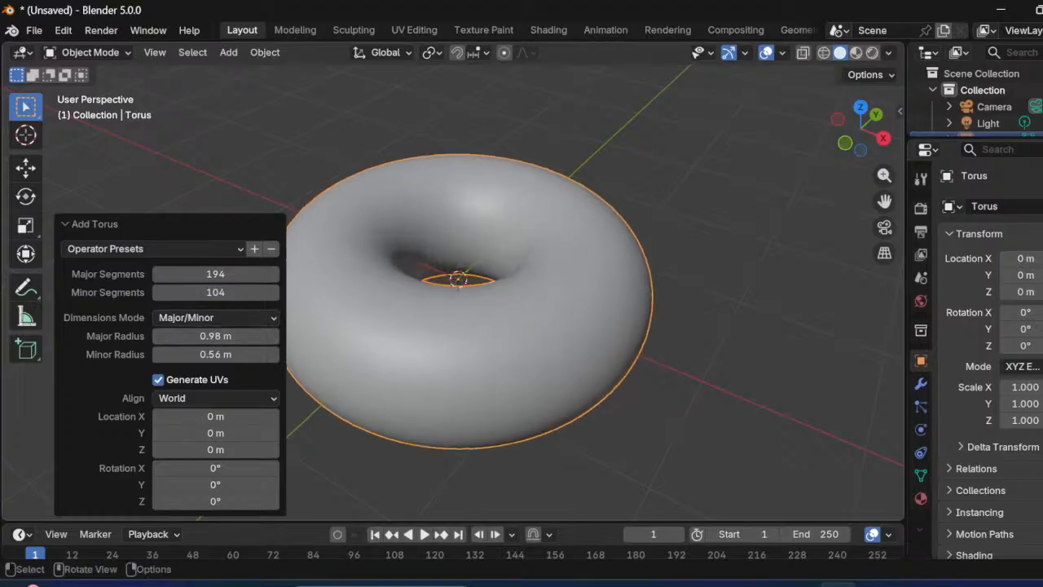
Step: Try reducing the torus to 30 minor segments and 13 major segments
{"action": "left_click_drag", "start_coordinate": [215, 292], "coordinate": [163, 291]}
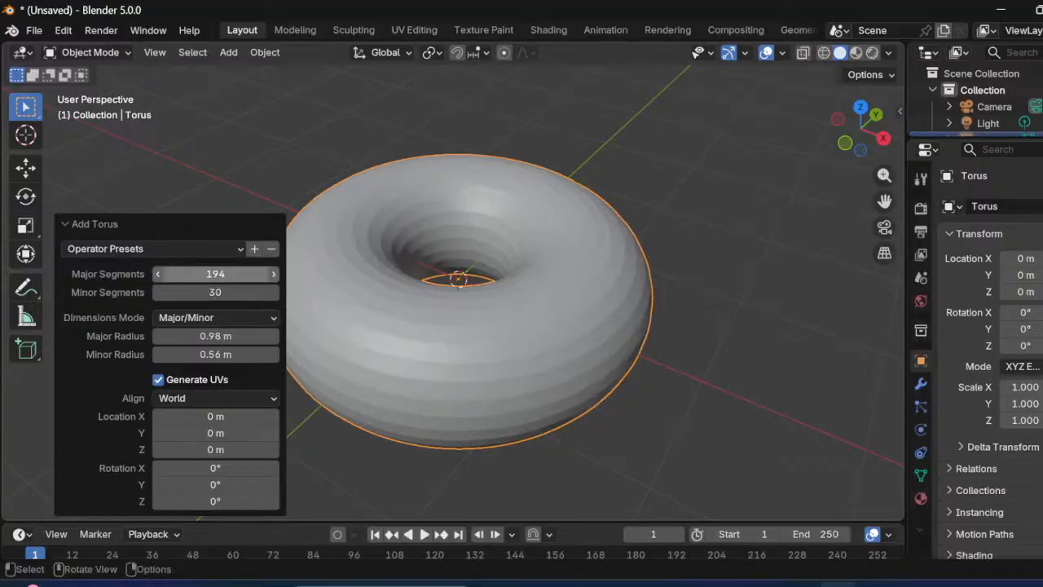
{"action": "left_click_drag", "start_coordinate": [245, 274], "coordinate": [128, 275]}
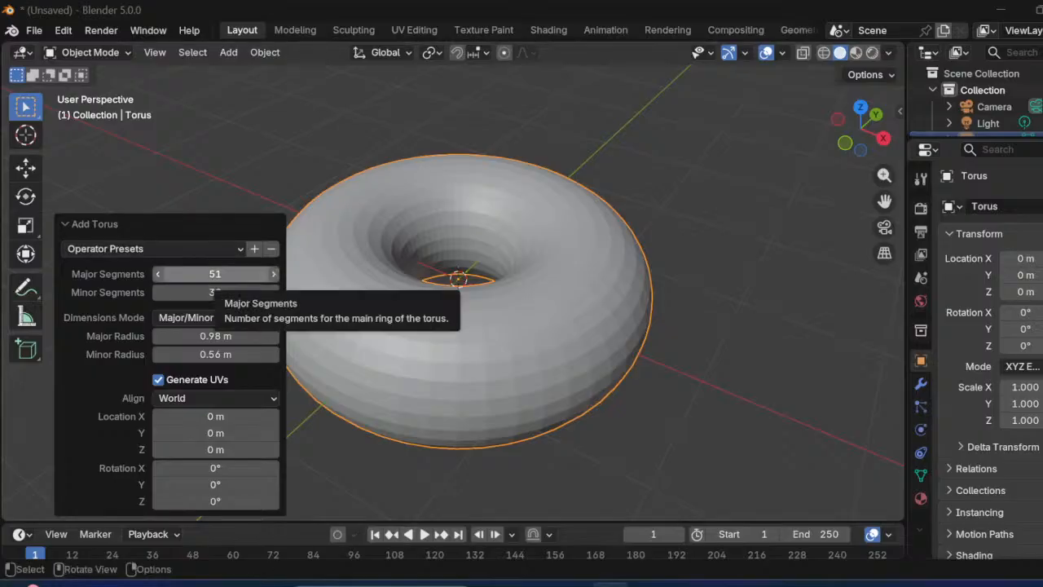
{"action": "left_click_drag", "start_coordinate": [214, 274], "coordinate": [152, 274]}
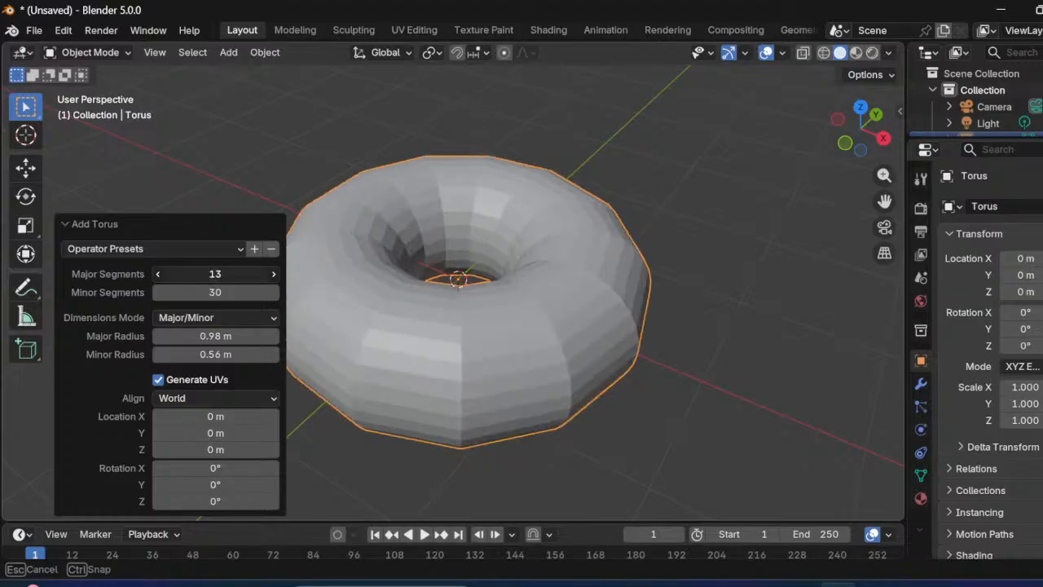
Step: Set the torus to 32 major segments and 12 minor segments, and deselect it
{"action": "left_click", "coordinate": [215, 274]}
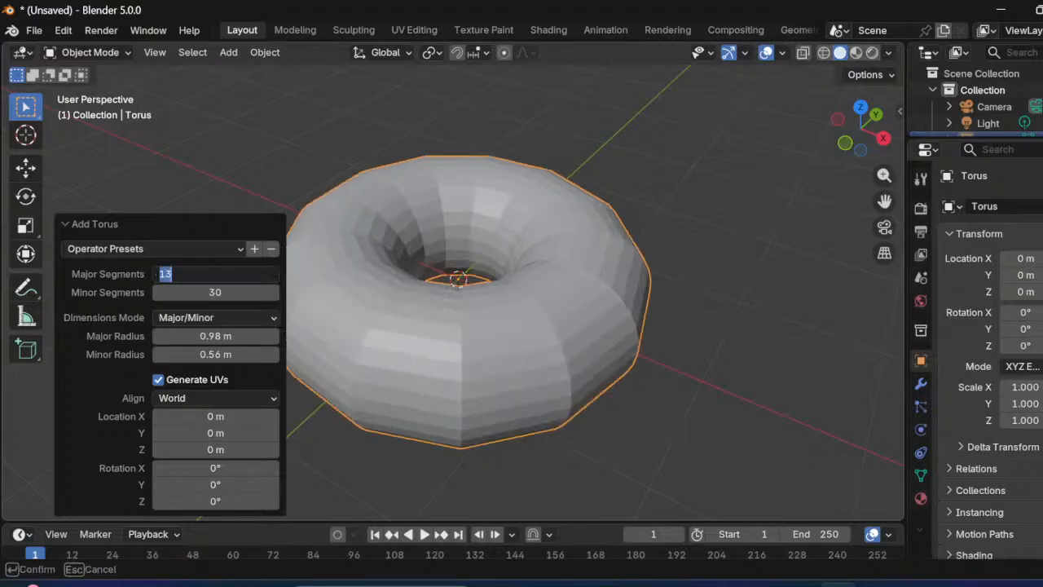
{"action": "type", "text": "32"}
{"action": "key", "text": "Return"}
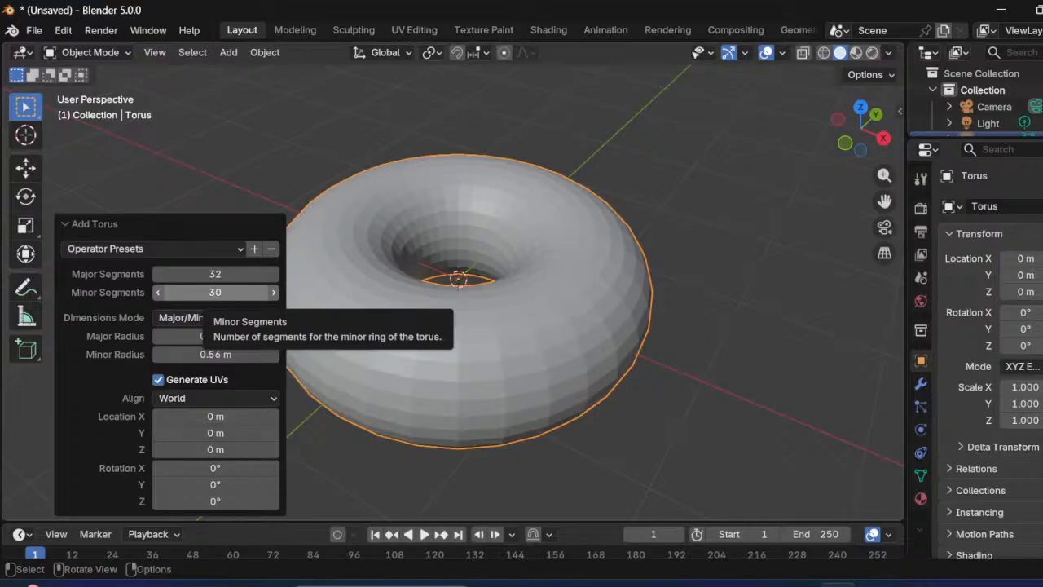
{"action": "double_click", "coordinate": [214, 292]}
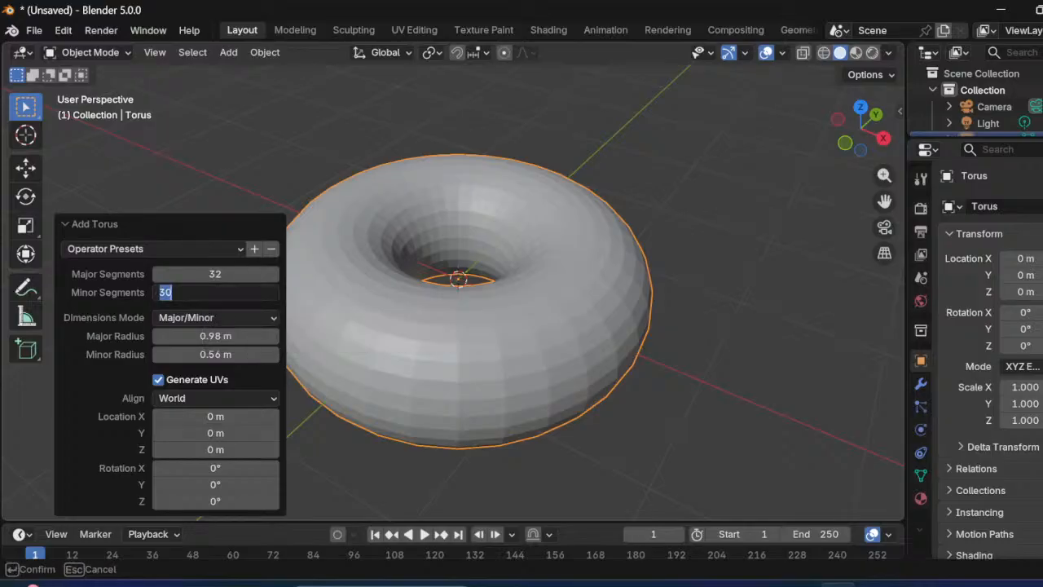
{"action": "type", "text": "12"}
{"action": "key", "text": "Return"}
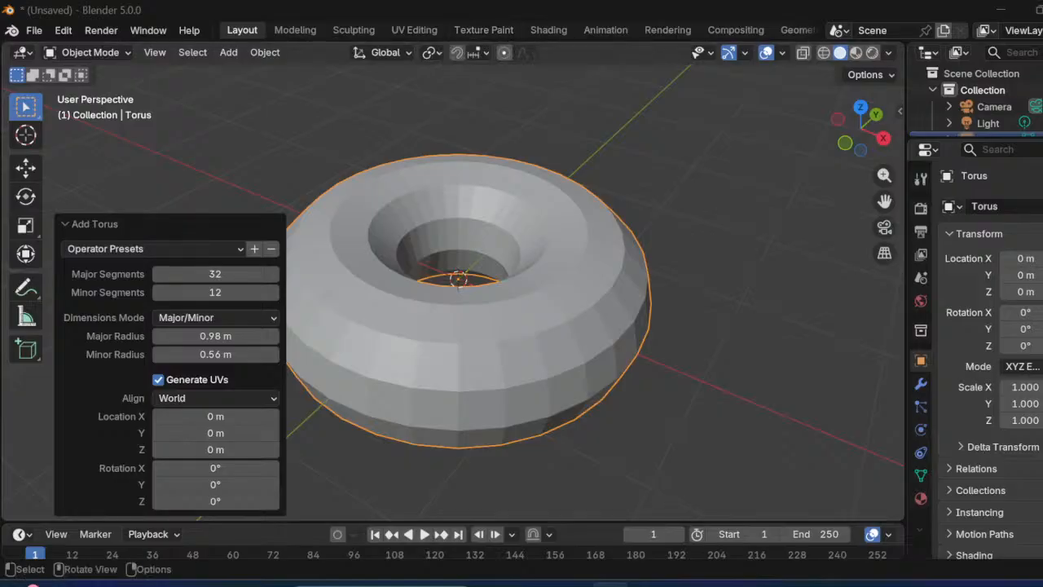
{"action": "key", "text": "alt+a"}
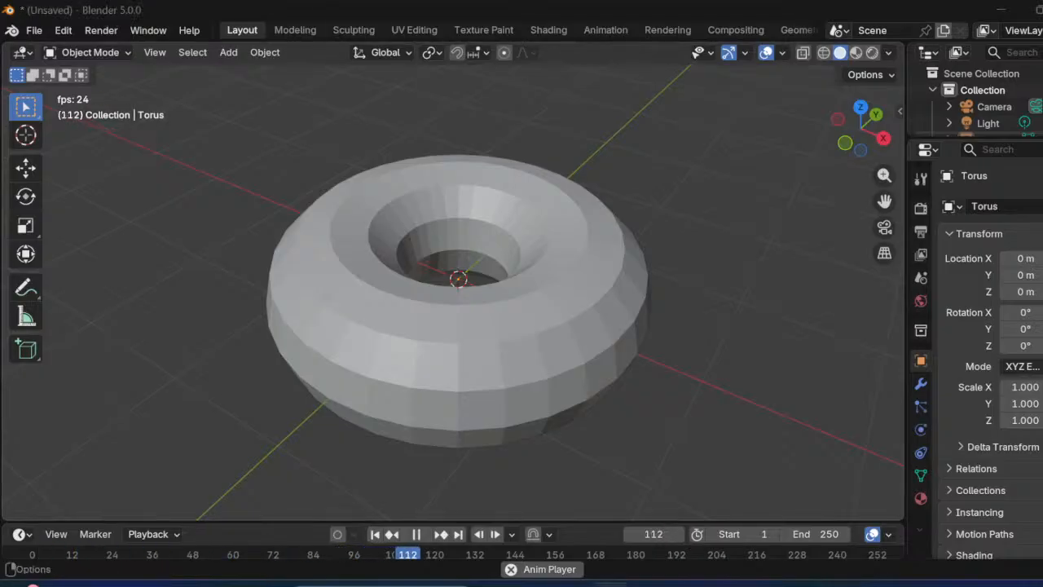
Step: Stop the timeline's animation playback
{"action": "key", "text": "space"}
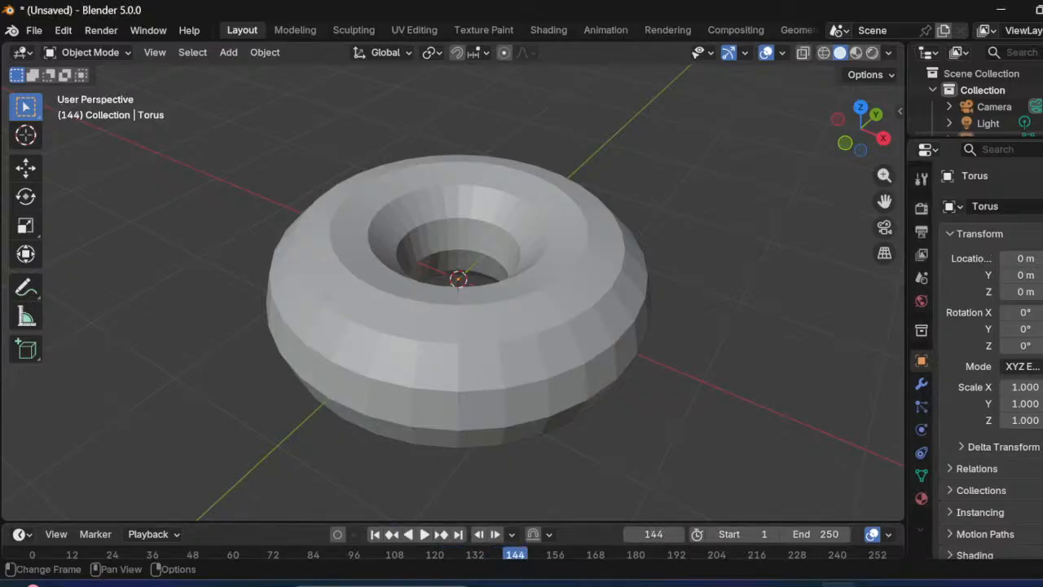
{"action": "key", "text": "shift+Left"}
{"action": "key", "text": "shift+ctrl+space"}
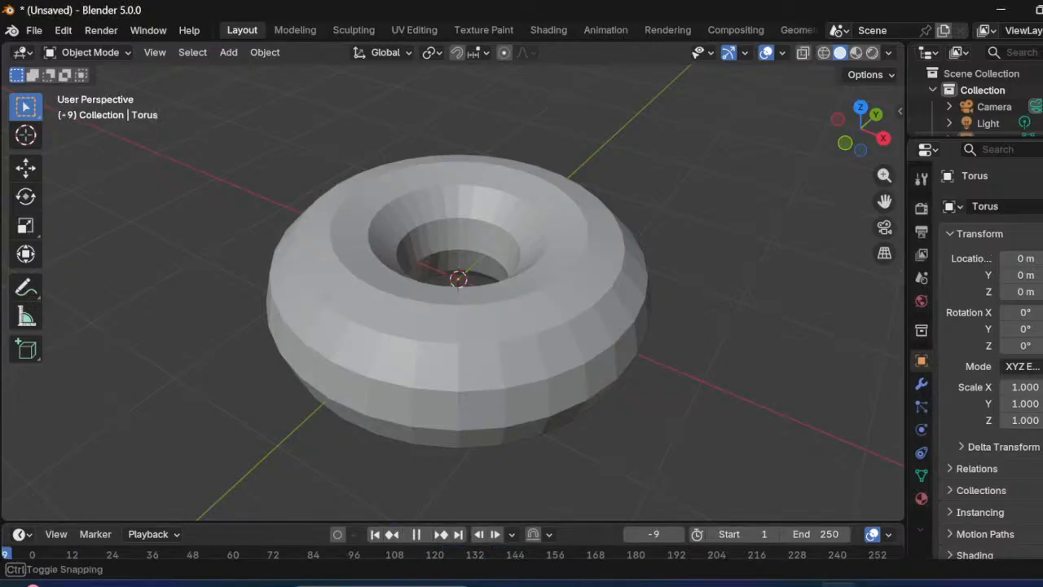
{"action": "key", "text": "space"}
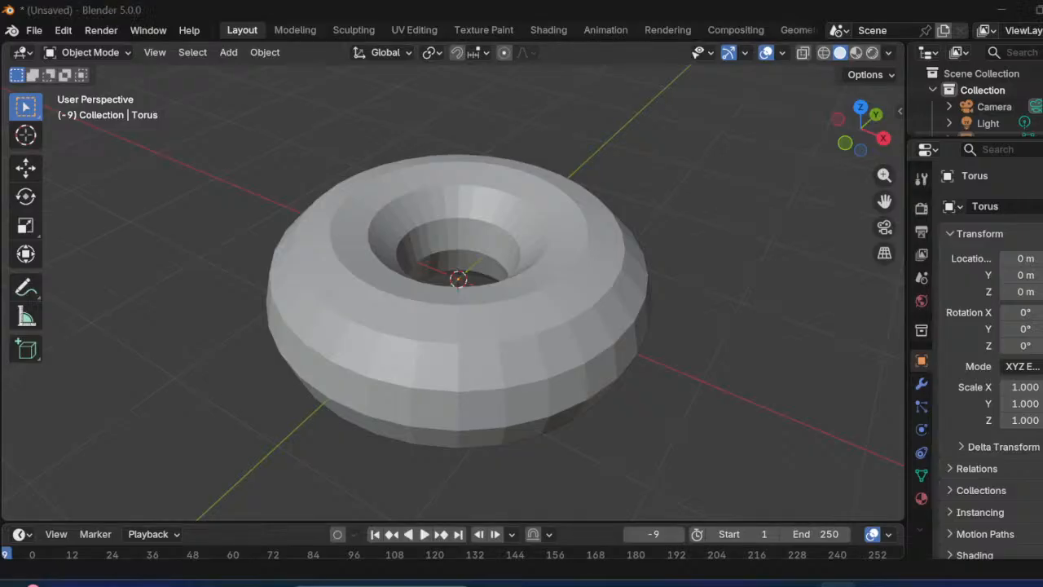
Step: Apply Shade Smooth to the torus and deselect it
{"action": "right_click", "coordinate": [383, 326]}
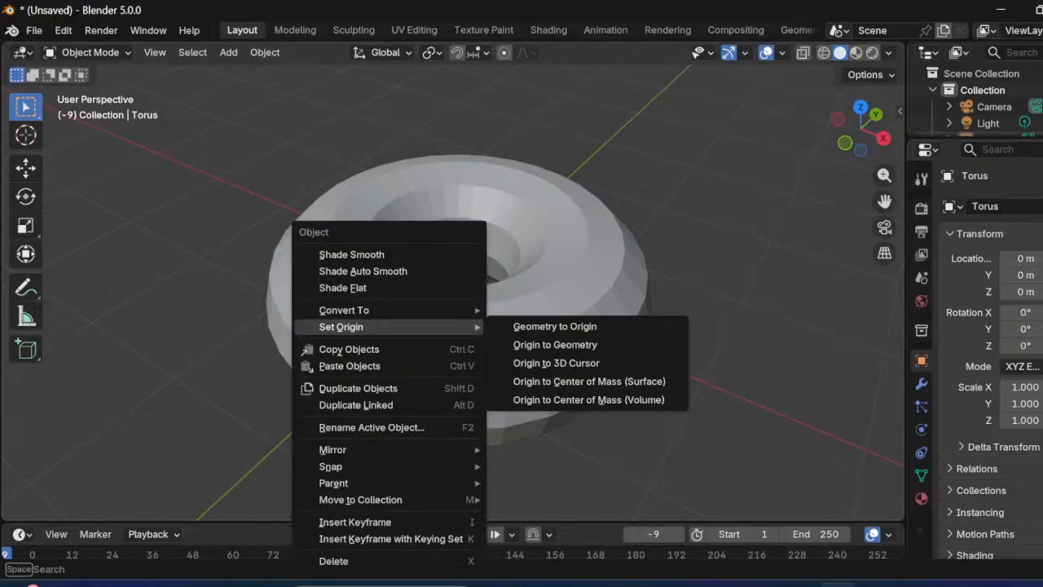
{"action": "left_click", "coordinate": [383, 254]}
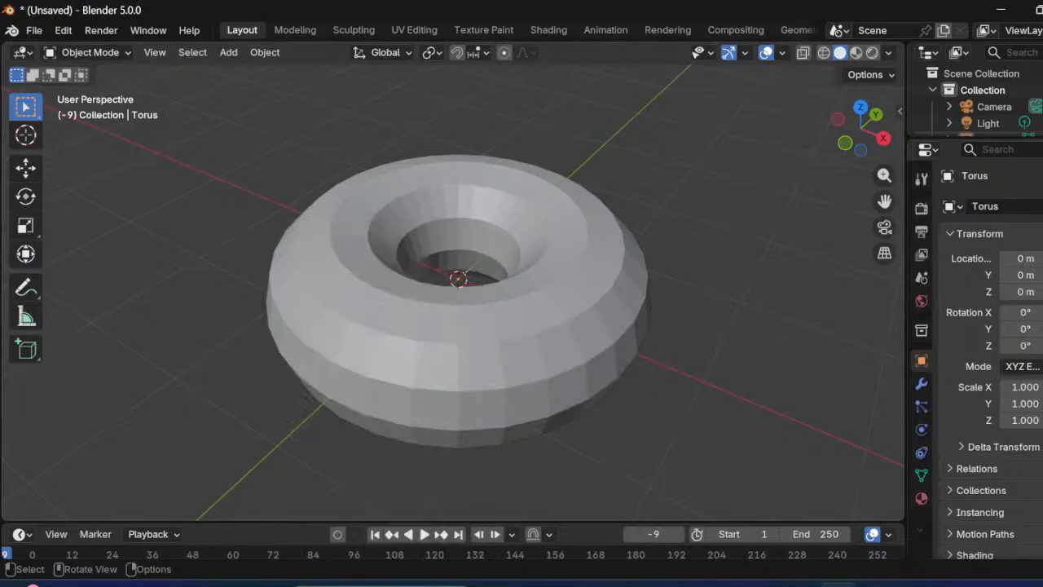
{"action": "right_click", "coordinate": [597, 313]}
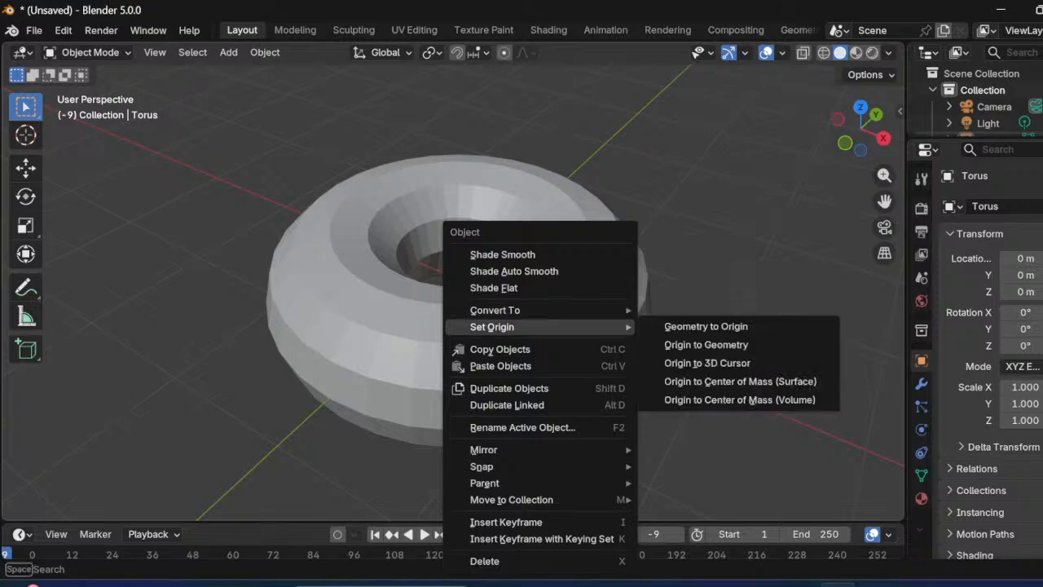
{"action": "left_click", "coordinate": [412, 322]}
{"action": "right_click", "coordinate": [363, 254]}
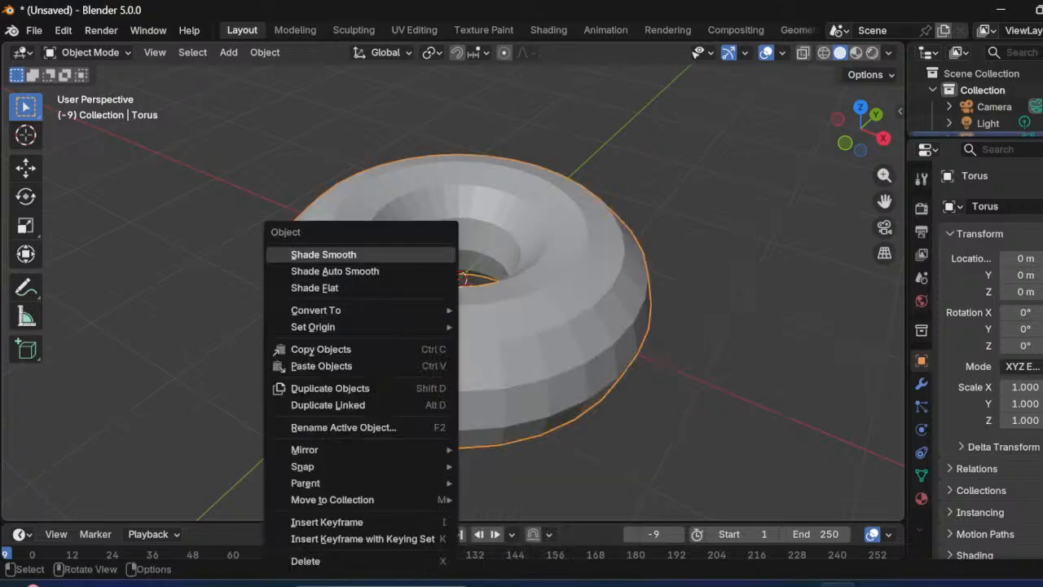
{"action": "left_click", "coordinate": [363, 254]}
{"action": "mouse_move", "coordinate": [489, 350]}
{"action": "middle_mouse_down"}
{"action": "mouse_move", "coordinate": [485, 253]}
{"action": "mouse_move", "coordinate": [491, 358]}
{"action": "mouse_move", "coordinate": [489, 346]}
{"action": "middle_mouse_up"}
{"action": "scroll", "coordinate": [459, 301], "scroll_direction": "down", "scroll_amount": 1}
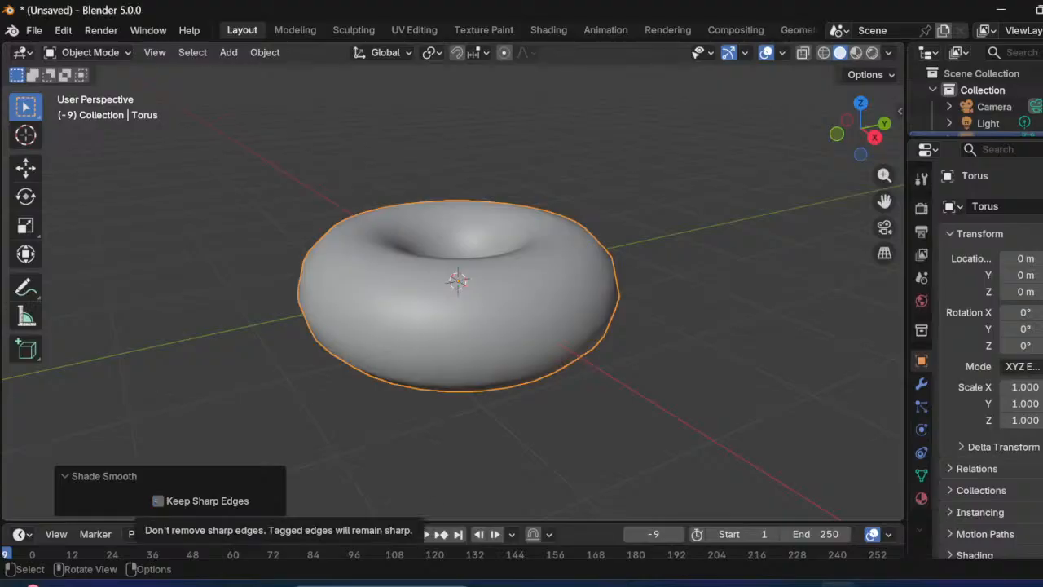
{"action": "key", "text": "alt+a"}
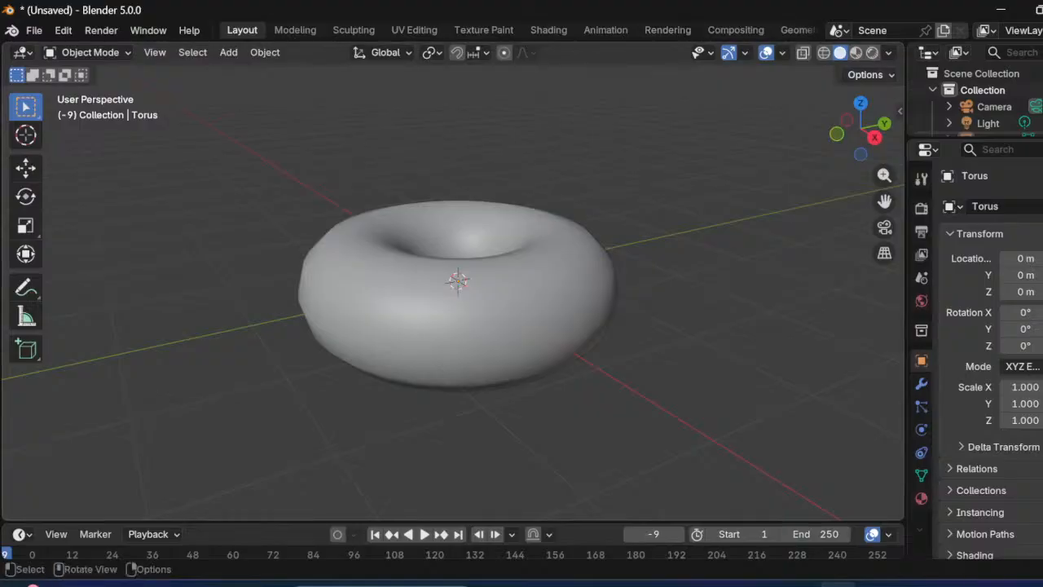
Step: Look at the torus's outline from the side and apply Shade Smooth to it again
{"action": "middle_click_drag", "start_coordinate": [457, 326], "coordinate": [456, 280]}
{"action": "left_click", "coordinate": [456, 279]}
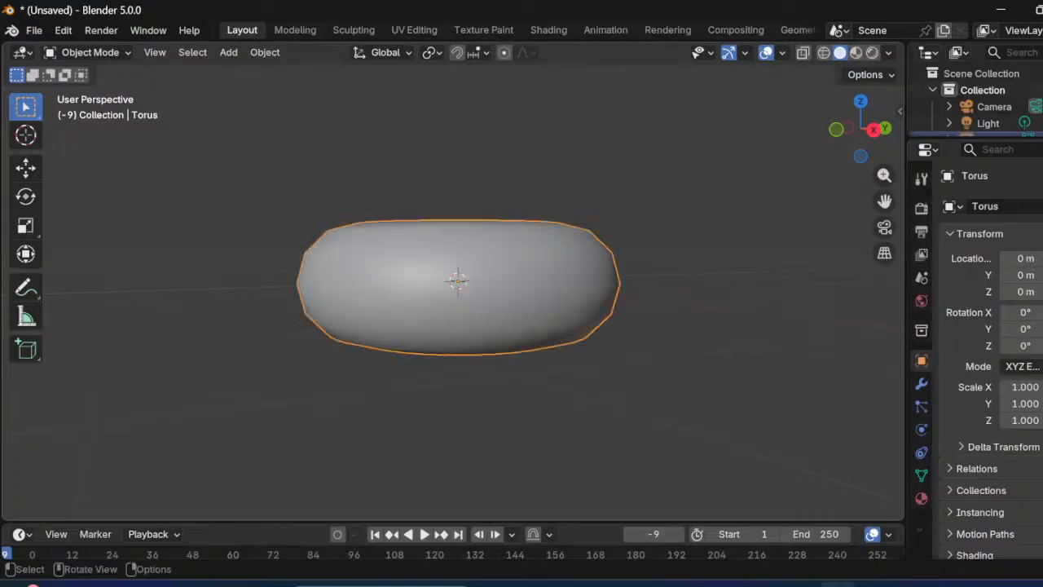
{"action": "right_click", "coordinate": [456, 281]}
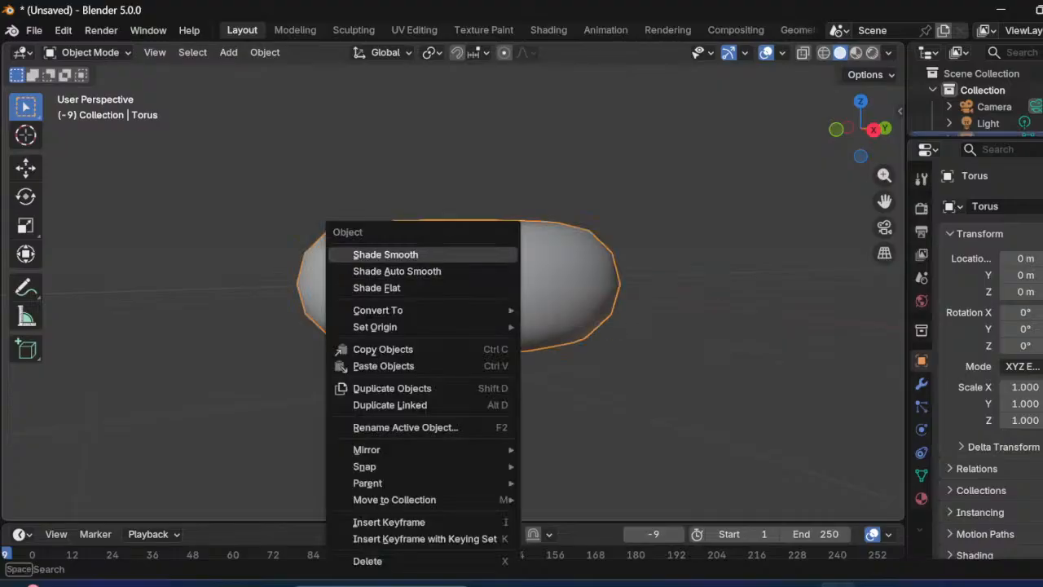
{"action": "left_click", "coordinate": [385, 254]}
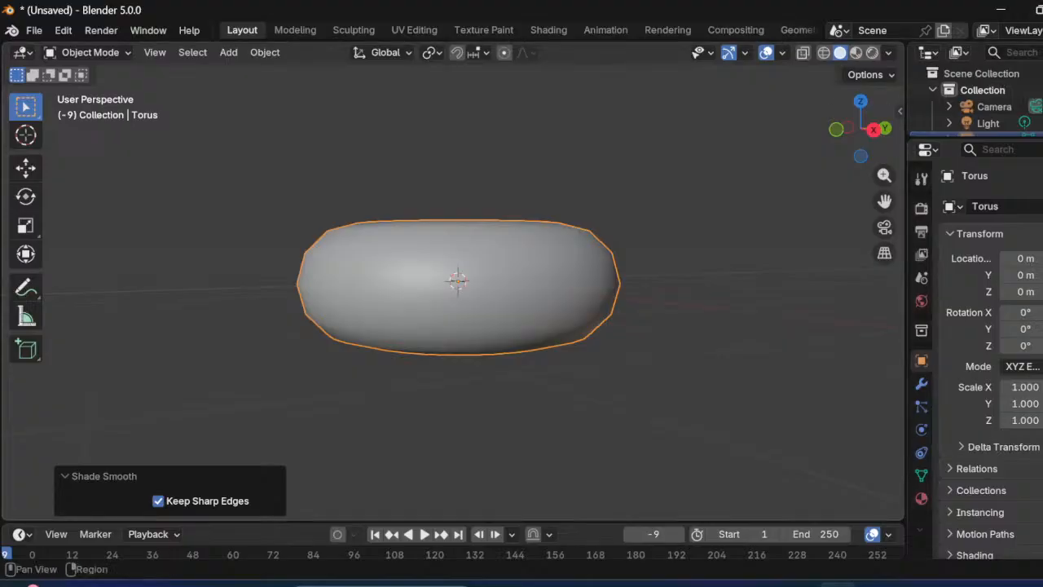
Step: Add a Subdivision Surface modifier to the torus and look at it from several angles
{"action": "left_click", "coordinate": [921, 177]}
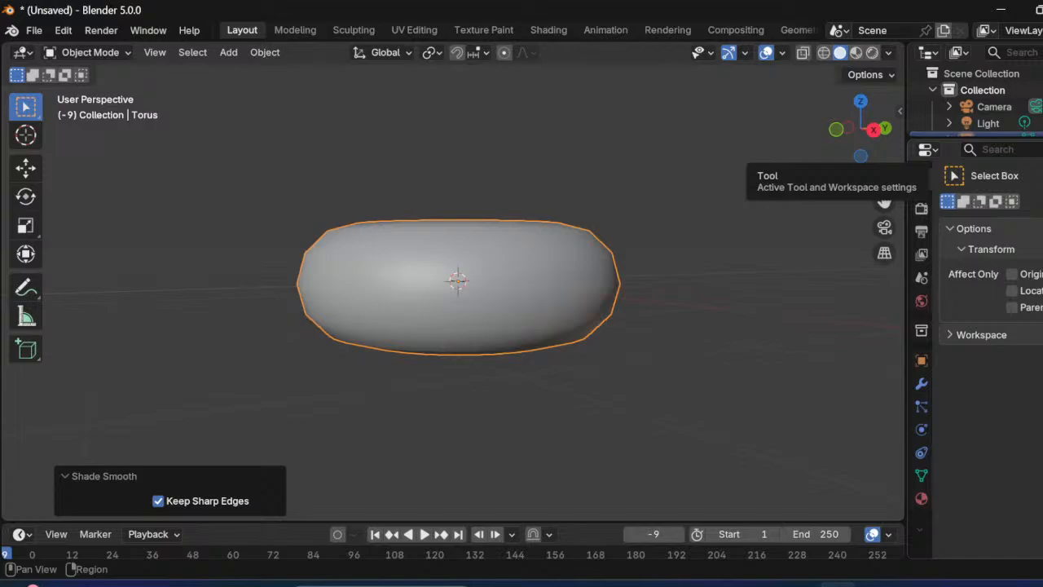
{"action": "left_click", "coordinate": [921, 384]}
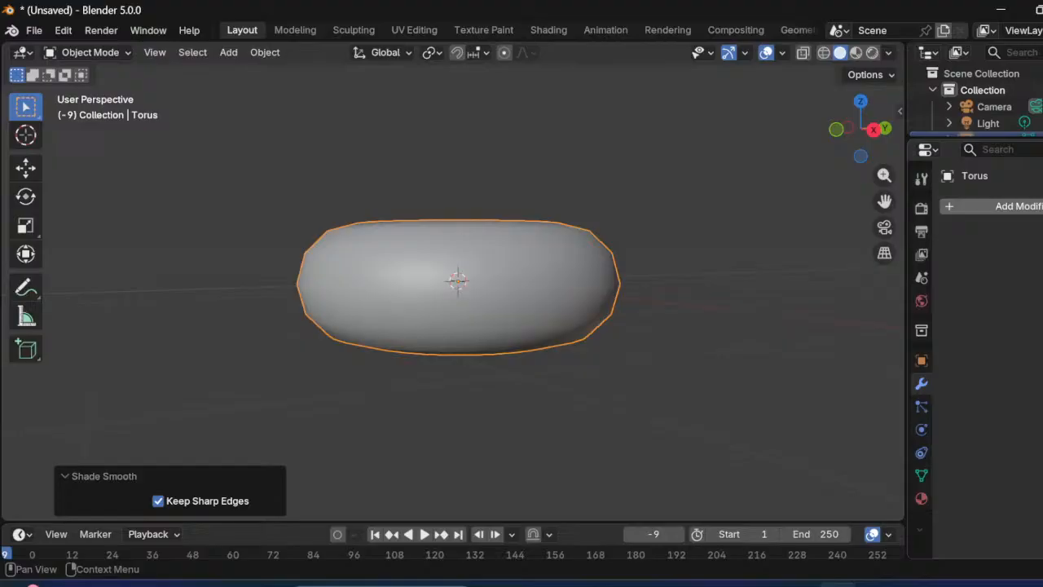
{"action": "left_click", "coordinate": [1011, 206]}
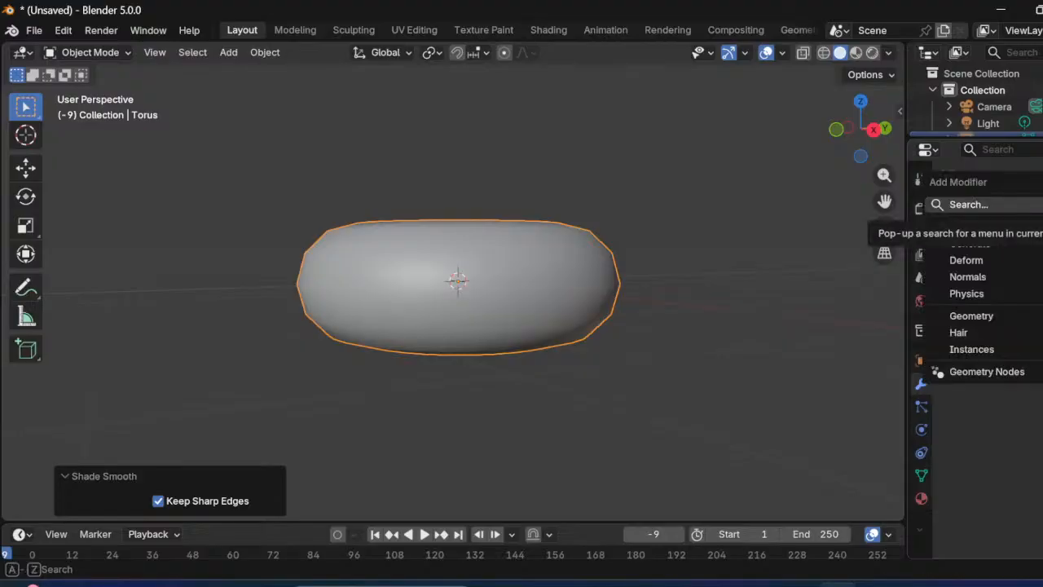
{"action": "mouse_move", "coordinate": [970, 243]}
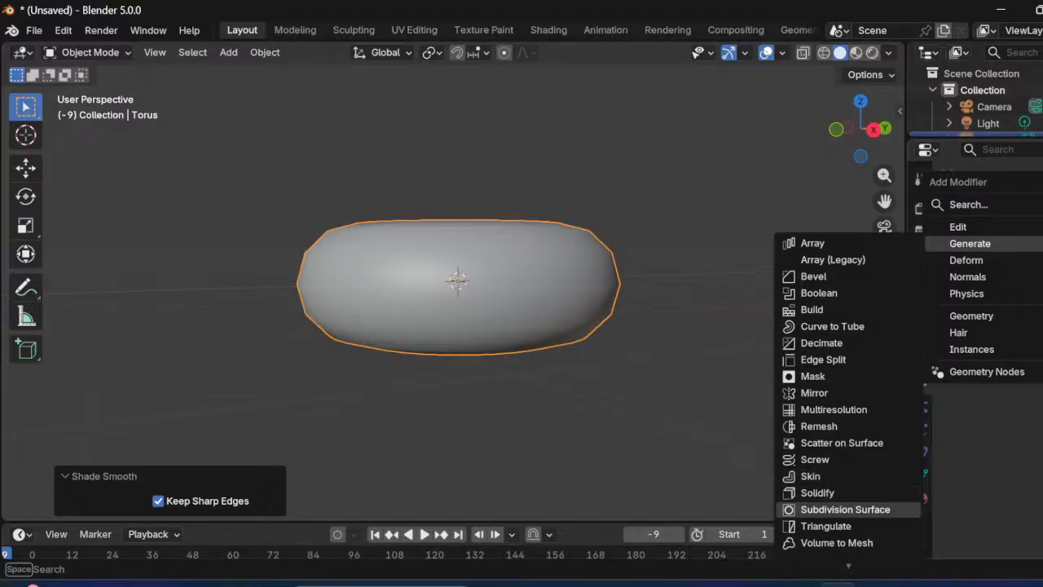
{"action": "left_click", "coordinate": [845, 509]}
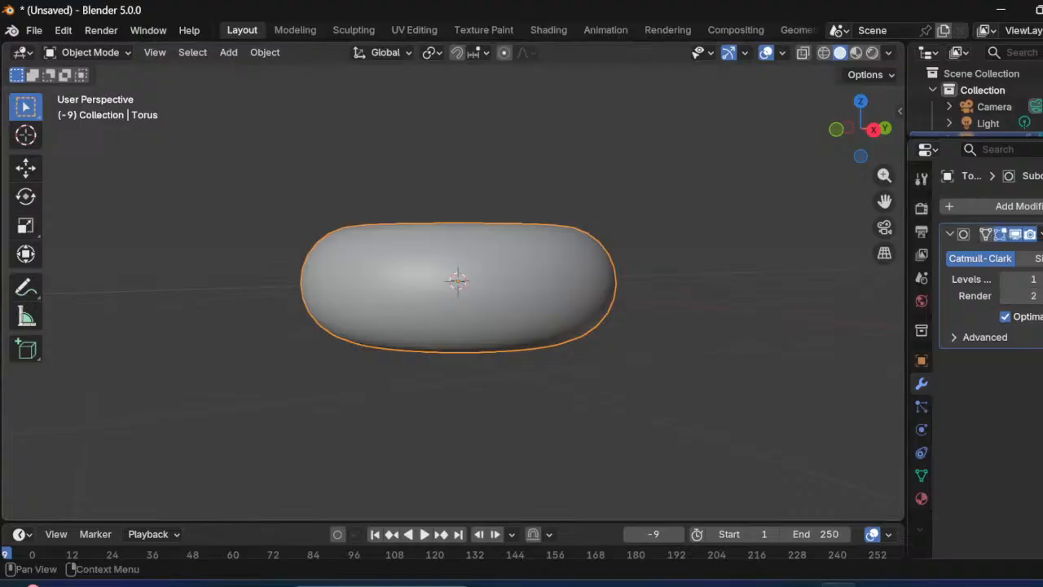
{"action": "middle_click_drag", "start_coordinate": [457, 244], "coordinate": [399, 219]}
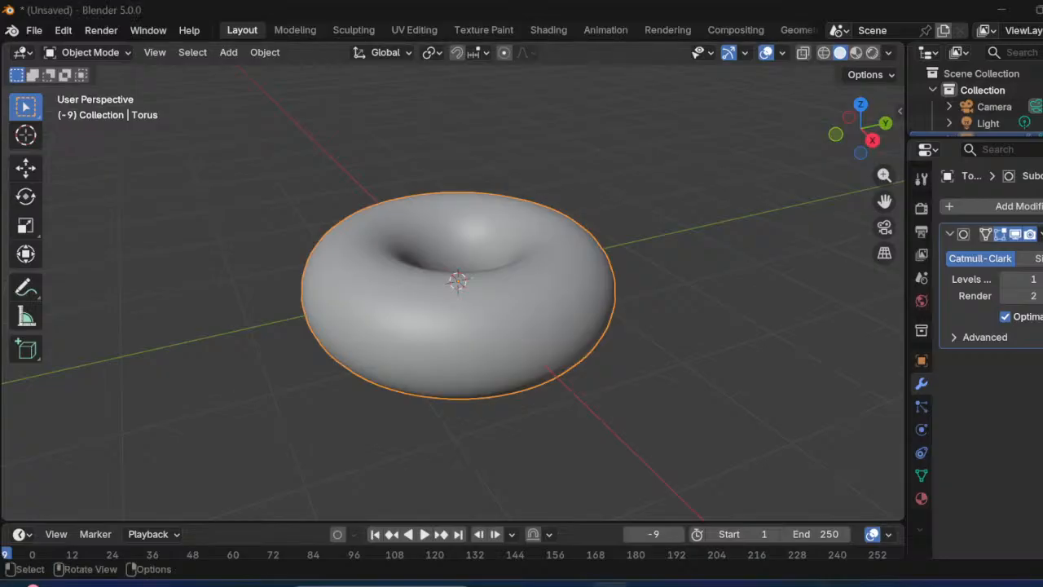
{"action": "middle_click_drag", "start_coordinate": [399, 220], "coordinate": [579, 263]}
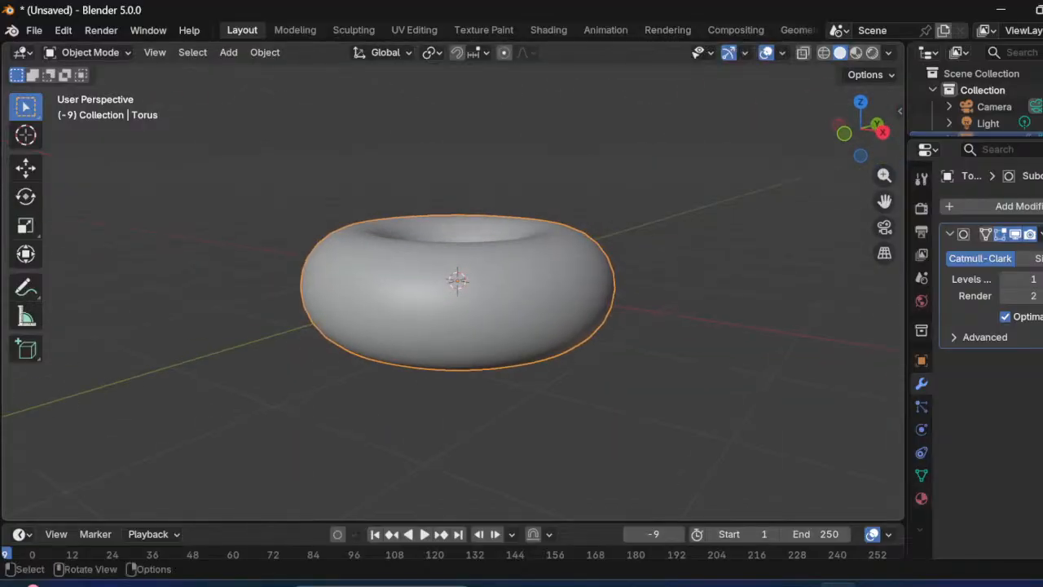
Step: Deselect the torus and try viewport level 0 for its Subdivision Surface modifier before returning it to 1
{"action": "key", "text": "alt+a"}
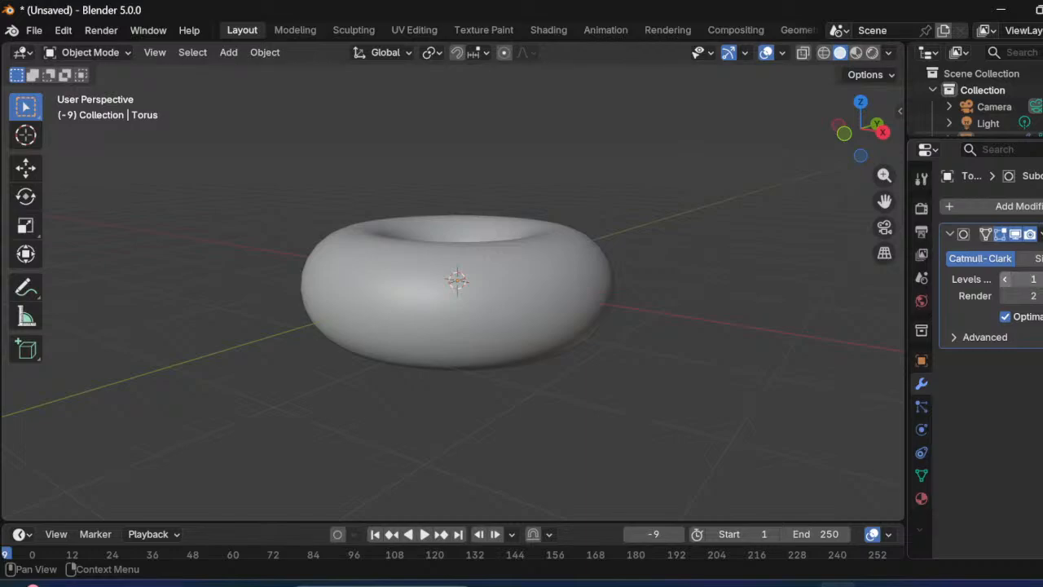
{"action": "left_click", "coordinate": [1005, 279]}
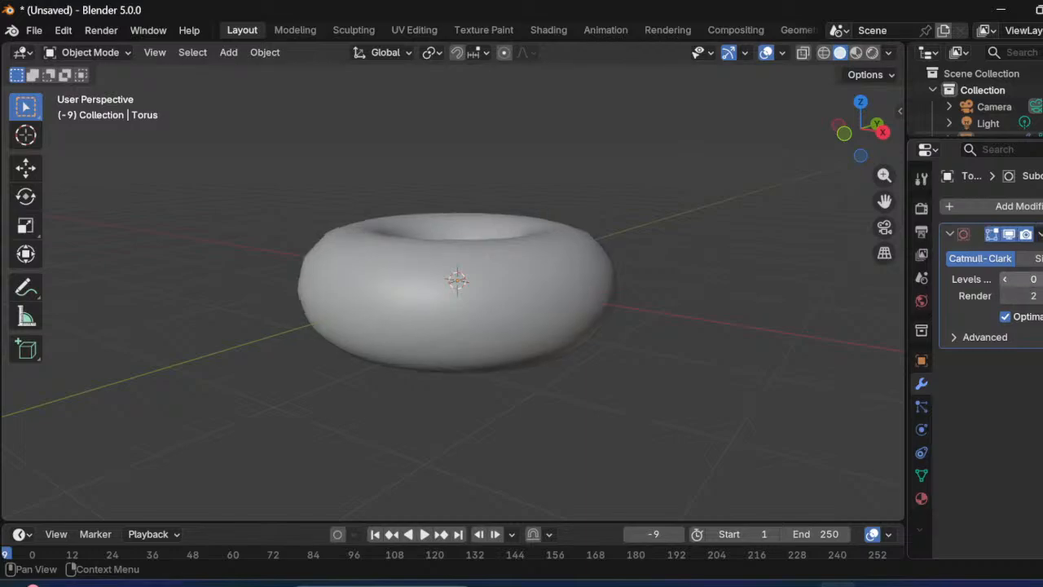
{"action": "left_click", "coordinate": [1042, 278]}
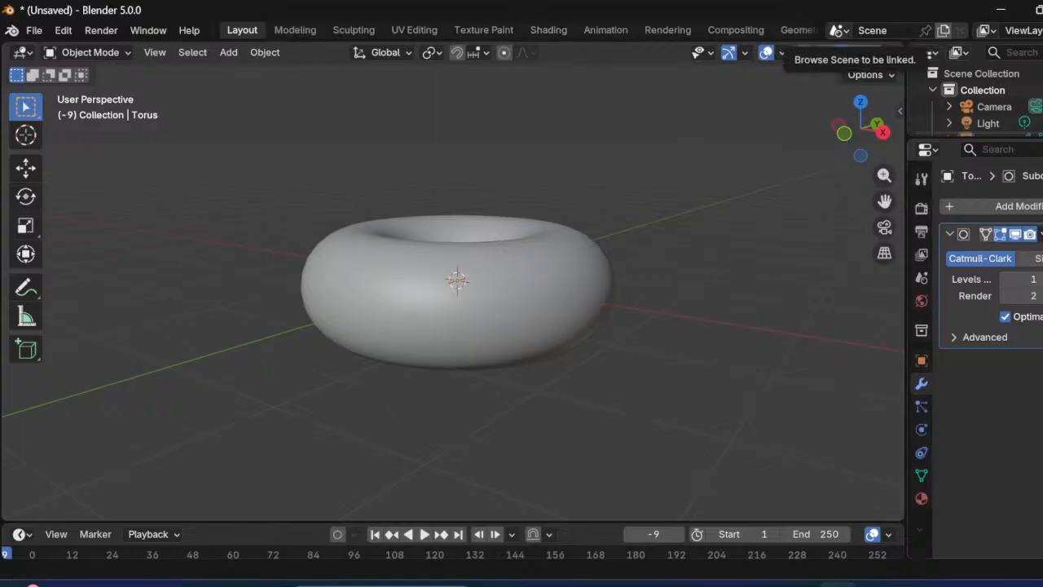
Step: Select the torus and apply Shade Flat to it
{"action": "right_click", "coordinate": [422, 310]}
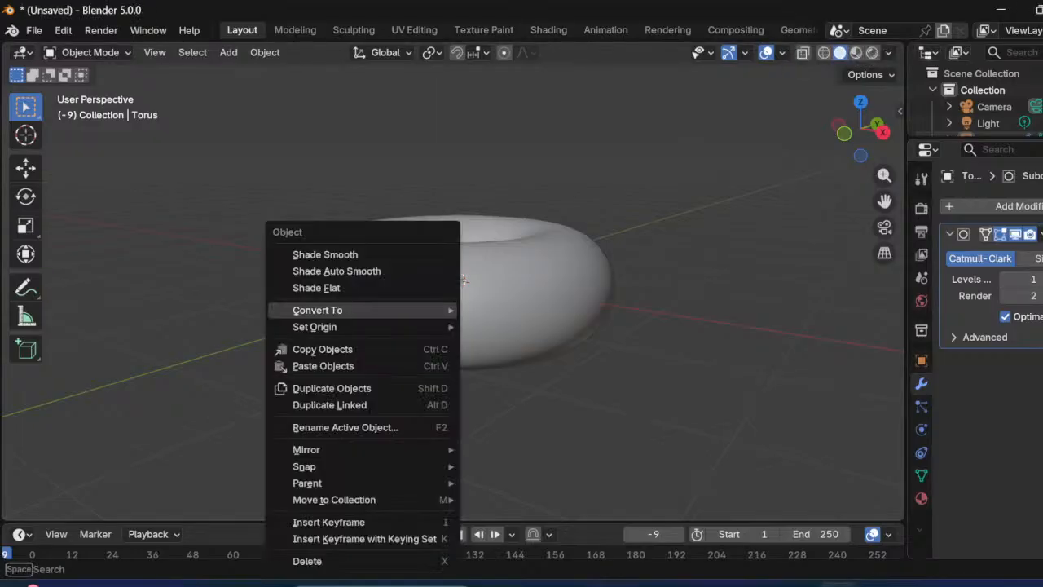
{"action": "mouse_move", "coordinate": [421, 310]}
{"action": "left_click", "coordinate": [498, 310]}
{"action": "left_click", "coordinate": [493, 311]}
{"action": "right_click", "coordinate": [461, 254]}
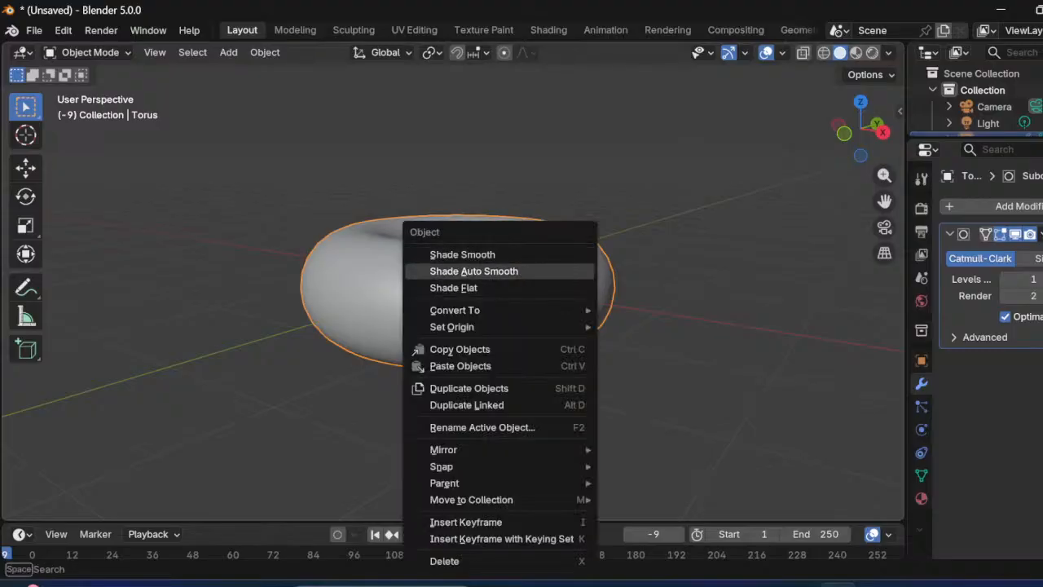
{"action": "left_click", "coordinate": [453, 288]}
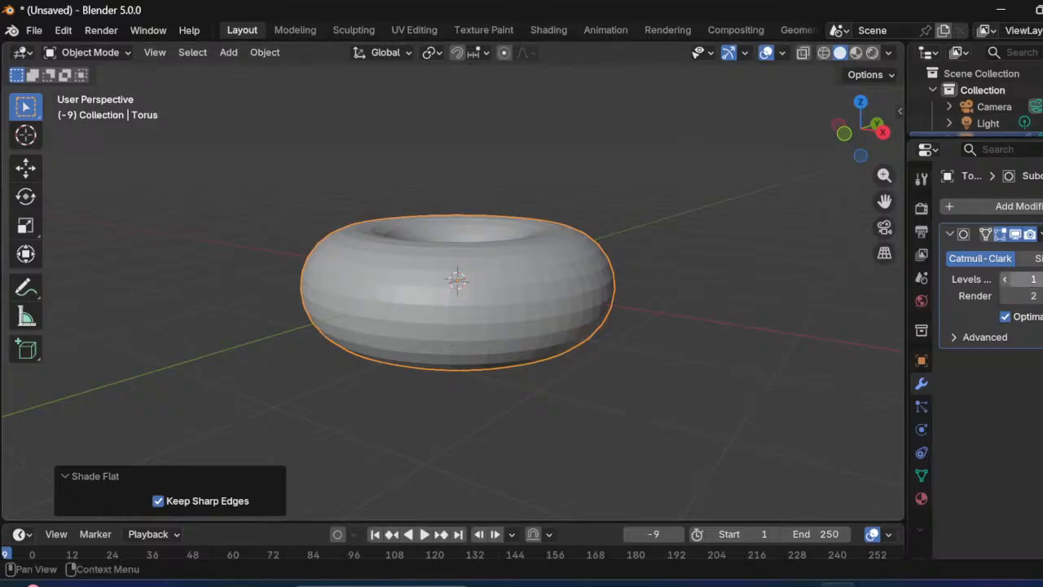
Step: Lower the Subdivision Surface modifier's viewport level to 0 on the flat-shaded torus
{"action": "left_click", "coordinate": [1005, 279]}
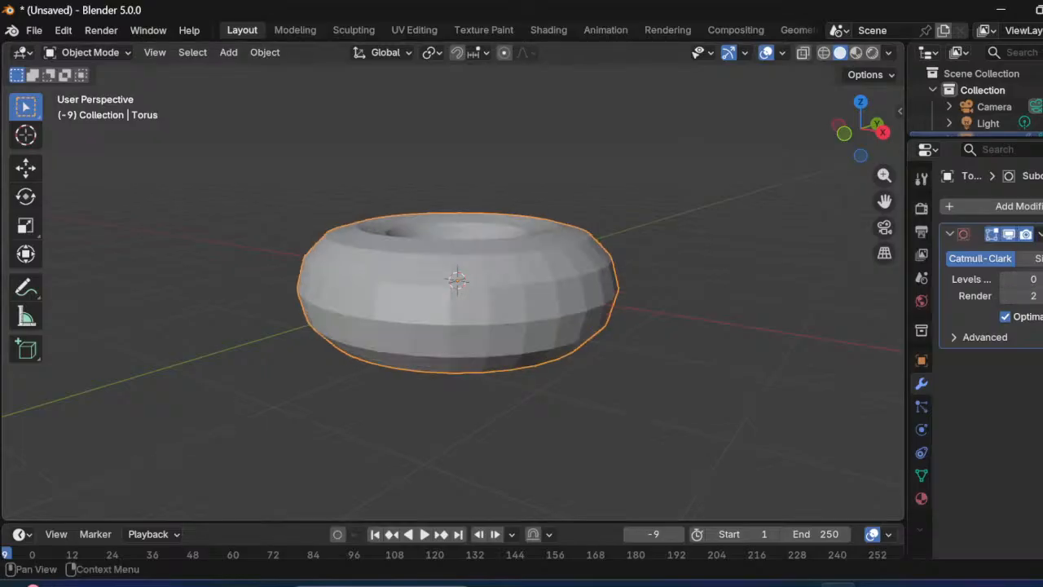
{"action": "mouse_move", "coordinate": [1010, 279]}
{"action": "left_mouse_down"}
{"action": "mouse_move", "coordinate": [1040, 278]}
{"action": "mouse_move", "coordinate": [1017, 279]}
{"action": "left_mouse_up"}
{"action": "left_click", "coordinate": [1005, 279]}
{"action": "left_click", "coordinate": [1005, 279]}
{"action": "left_click", "coordinate": [1005, 279]}
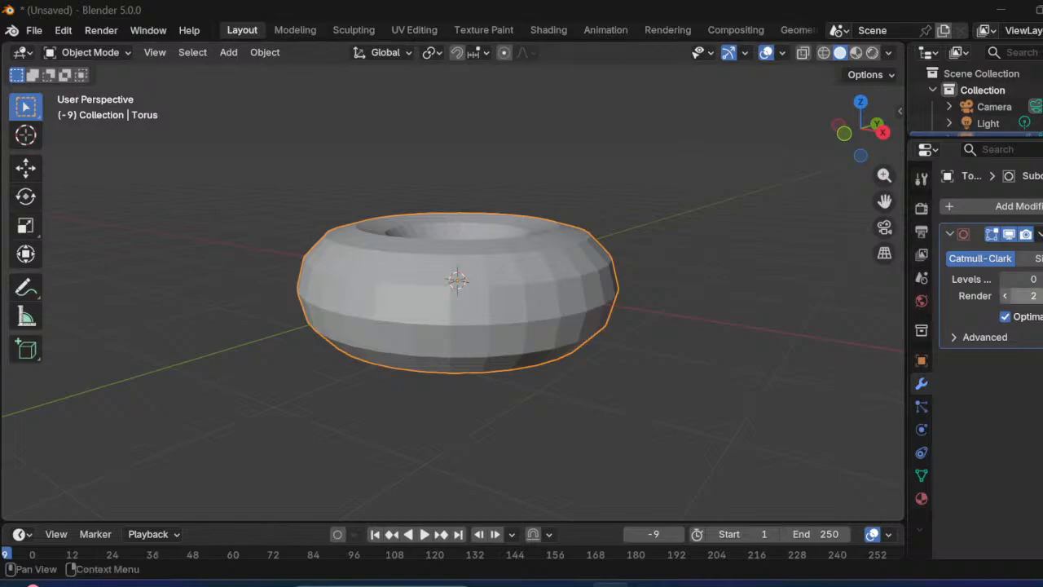
Step: Try a render level of 4 for the Subdivision Surface modifier and reduce it to 1
{"action": "left_click", "coordinate": [1005, 296]}
{"action": "left_click", "coordinate": [1042, 296]}
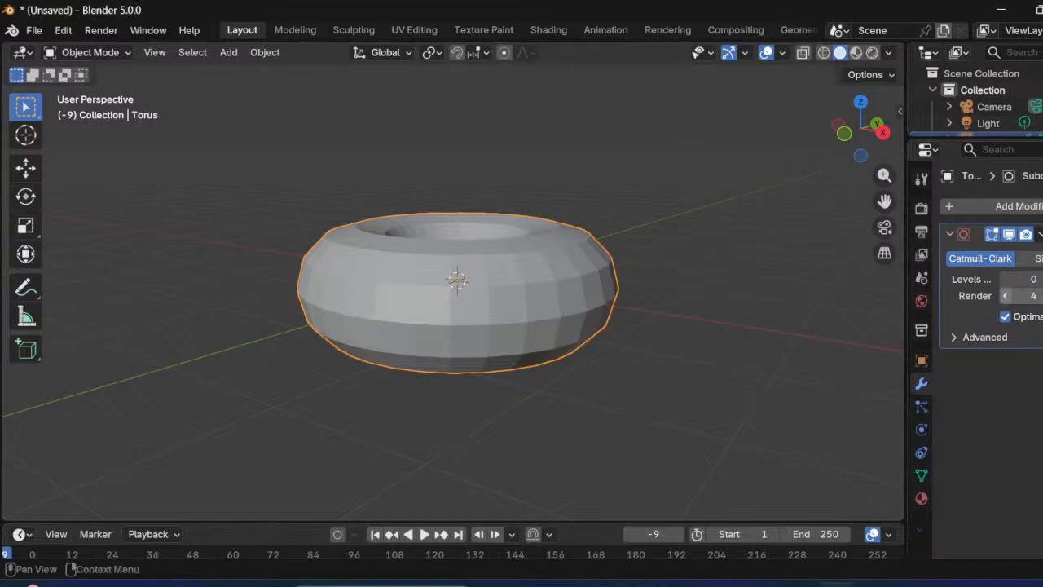
{"action": "left_click", "coordinate": [1006, 295]}
{"action": "left_click", "coordinate": [1006, 296]}
{"action": "left_click", "coordinate": [1005, 296]}
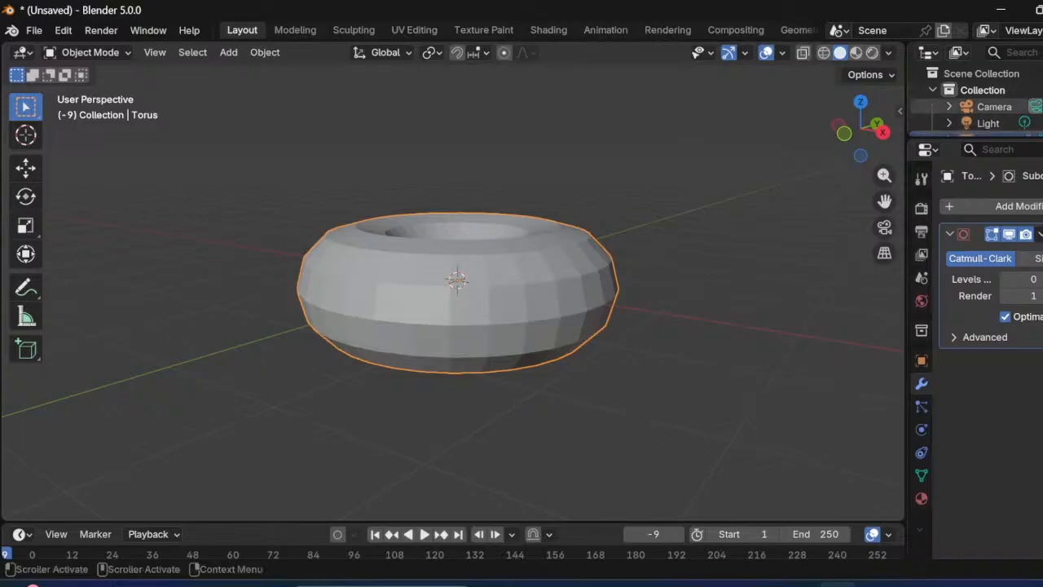
Step: Try higher viewport levels for the Subdivision Surface modifier, settling on viewport level 1 and render level 2
{"action": "scroll", "coordinate": [456, 286], "scroll_direction": "up", "scroll_amount": 4}
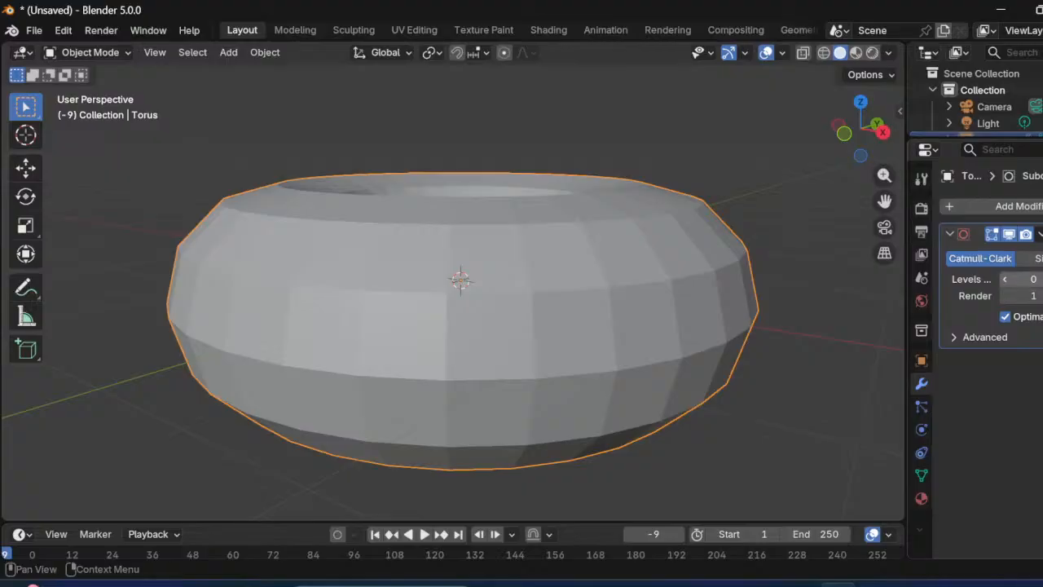
{"action": "left_click", "coordinate": [1041, 279]}
{"action": "left_click", "coordinate": [1041, 280]}
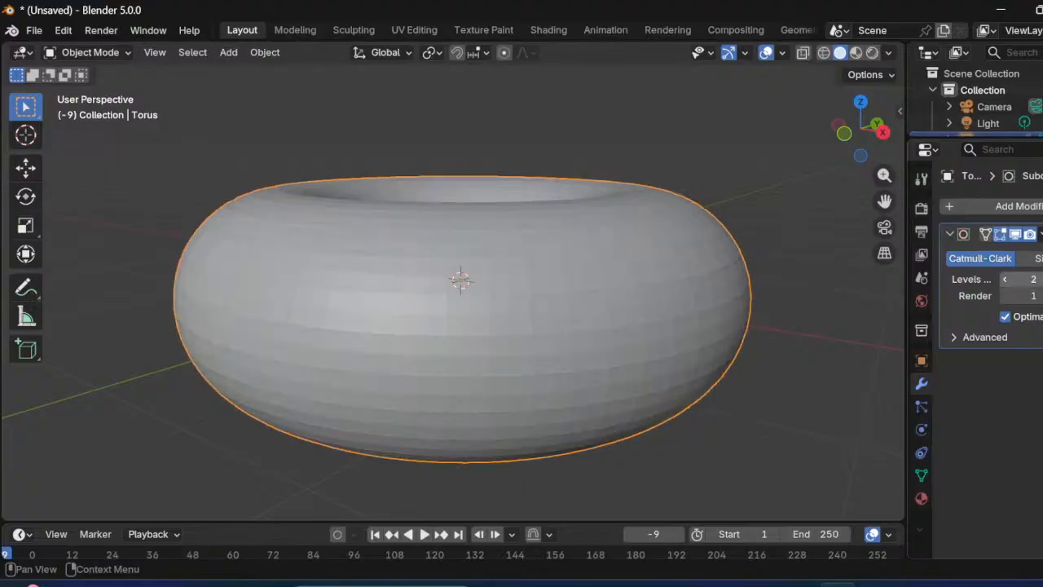
{"action": "left_click", "coordinate": [1042, 280]}
{"action": "left_click", "coordinate": [1042, 280]}
{"action": "left_click", "coordinate": [1005, 279]}
{"action": "left_click", "coordinate": [1005, 279]}
{"action": "left_click", "coordinate": [1005, 280]}
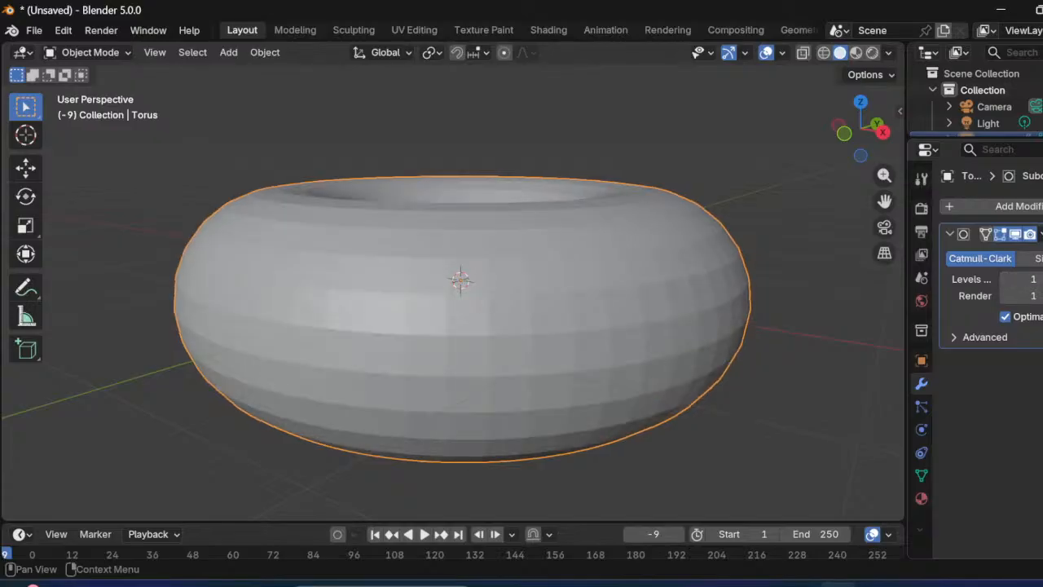
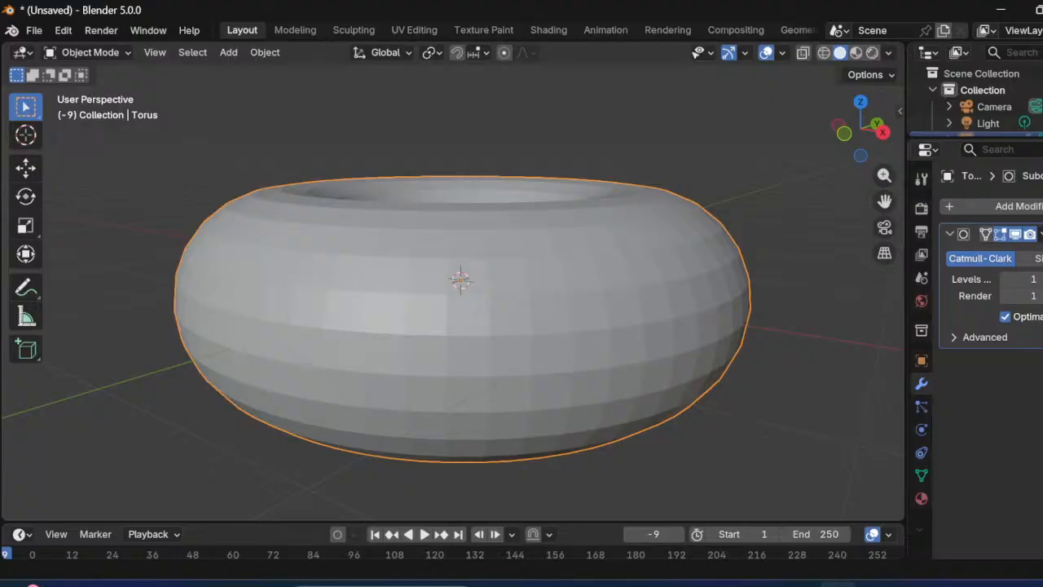
{"action": "scroll", "coordinate": [461, 318], "scroll_direction": "down", "scroll_amount": 2}
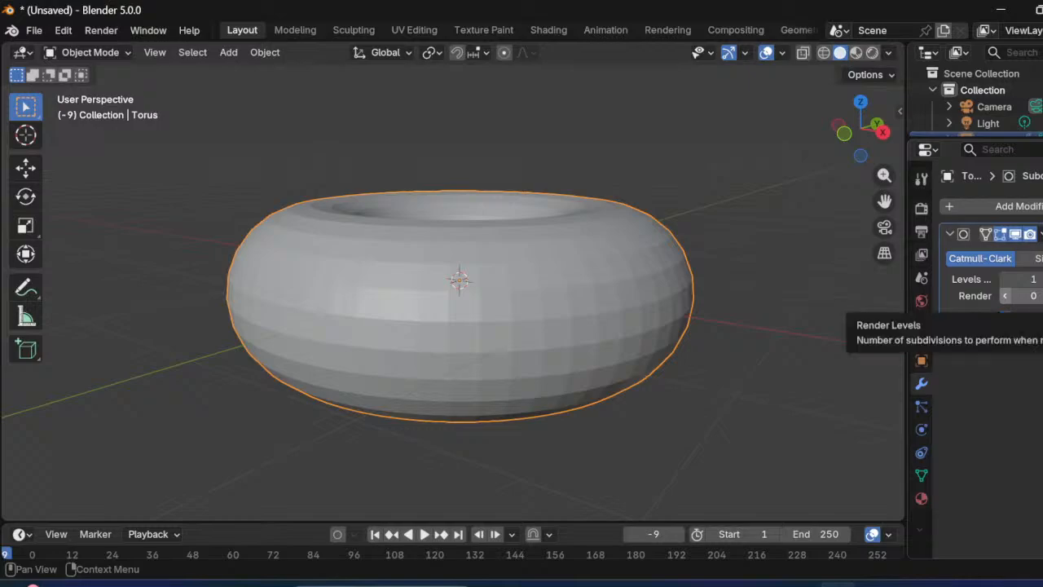
{"action": "left_click", "coordinate": [1041, 296]}
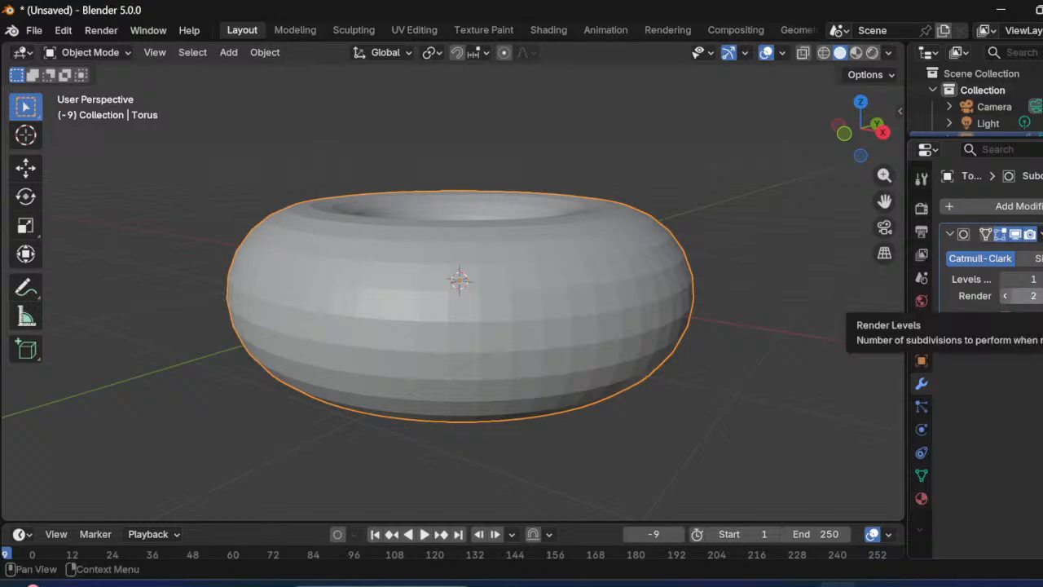
Step: Try render levels 0 and 4 for the Subdivision Surface modifier and settle on render level 1
{"action": "left_click", "coordinate": [1006, 296]}
{"action": "left_click", "coordinate": [1006, 296]}
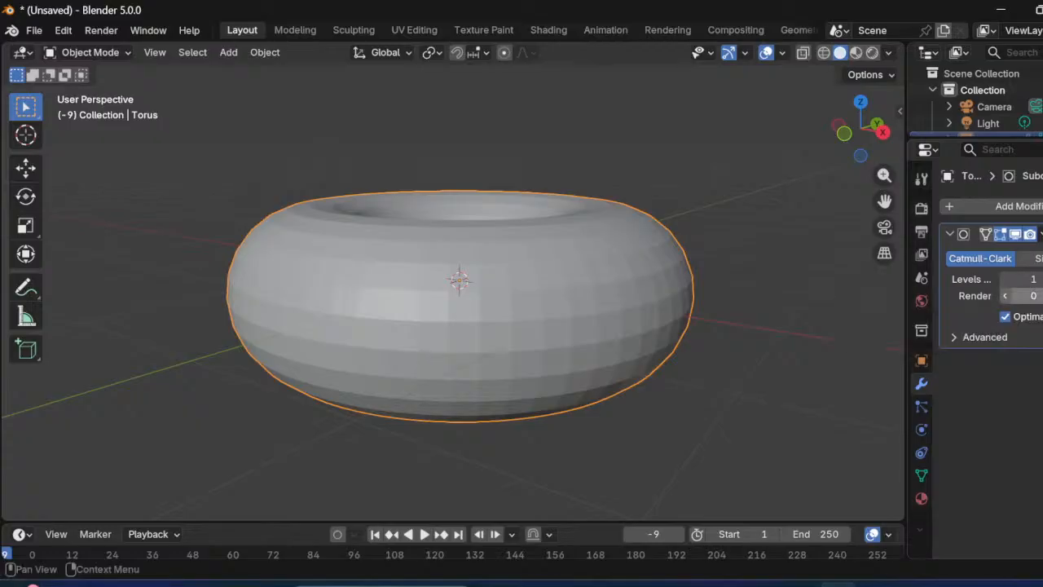
{"action": "left_click", "coordinate": [1041, 296]}
{"action": "left_click", "coordinate": [1040, 296]}
{"action": "left_click", "coordinate": [1041, 296]}
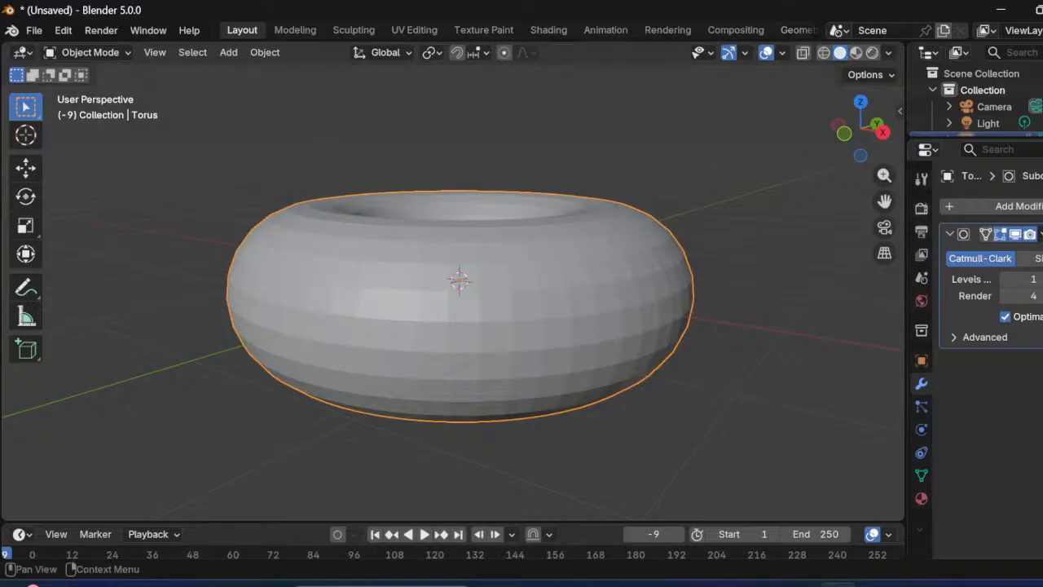
{"action": "left_click", "coordinate": [1005, 296]}
{"action": "left_click", "coordinate": [1005, 296]}
{"action": "left_click", "coordinate": [1005, 296]}
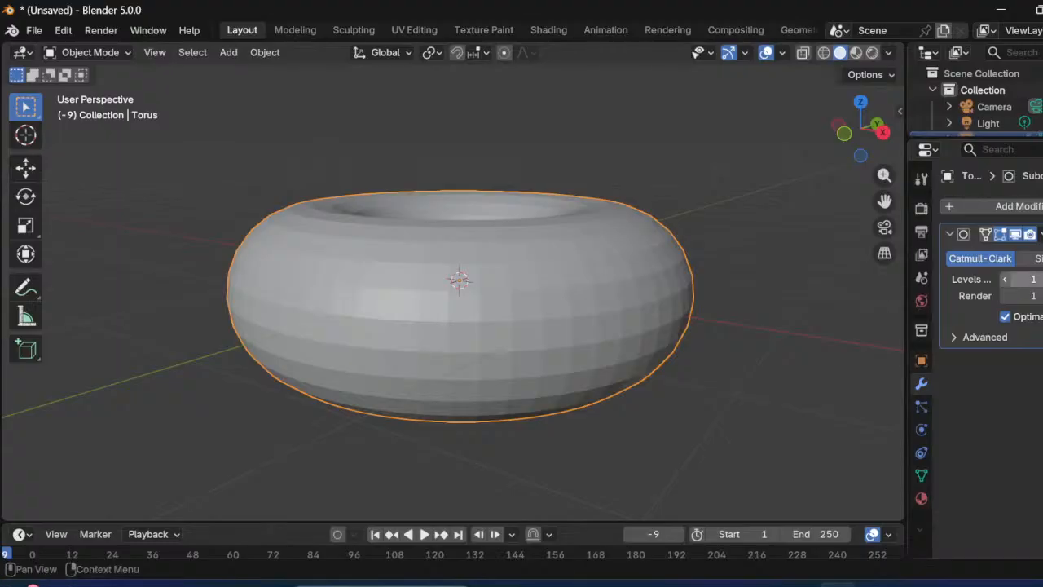
Step: Switch the torus from Shade Flat to Shade Smooth and set the Subdivision Surface viewport level to 2
{"action": "right_click", "coordinate": [468, 349]}
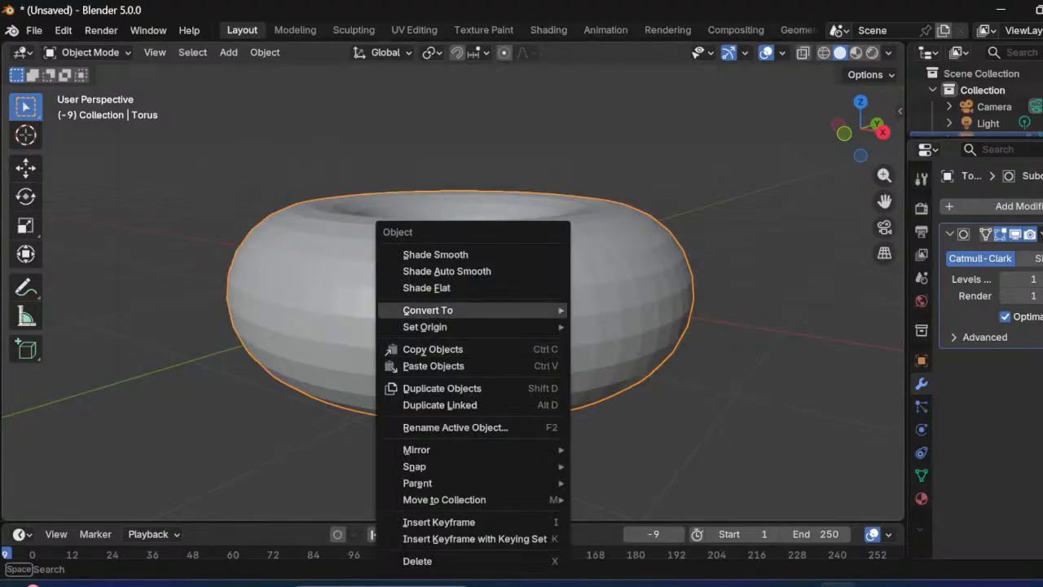
{"action": "left_click", "coordinate": [456, 286]}
{"action": "right_click", "coordinate": [393, 281]}
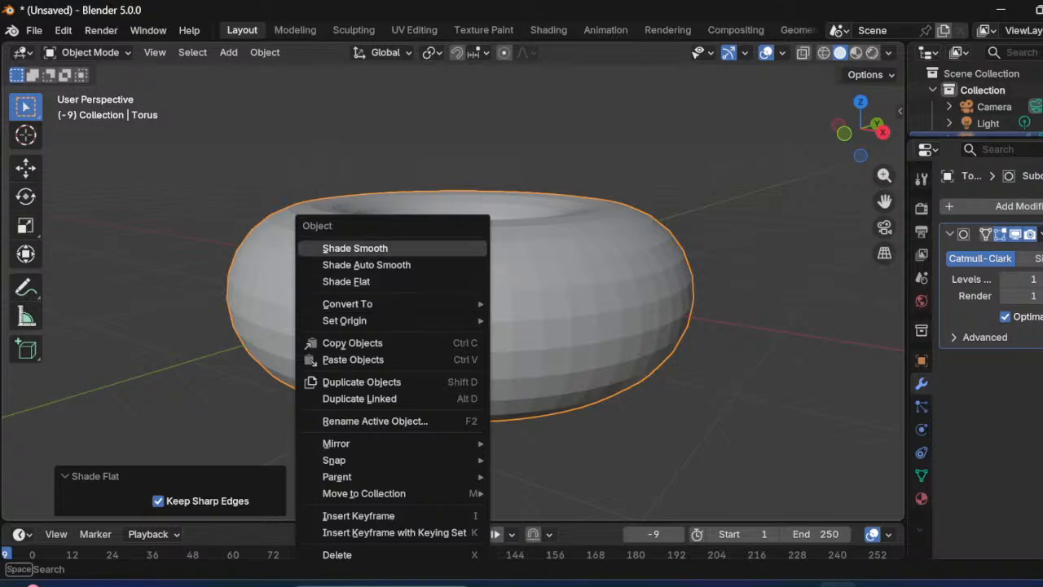
{"action": "left_click", "coordinate": [354, 247]}
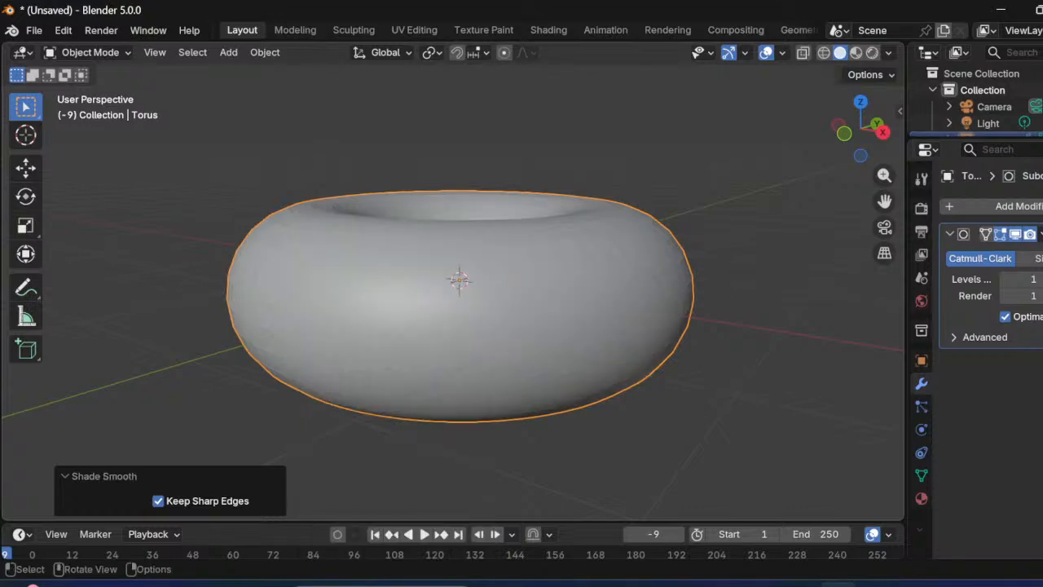
{"action": "middle_click_drag", "start_coordinate": [359, 251], "coordinate": [390, 231]}
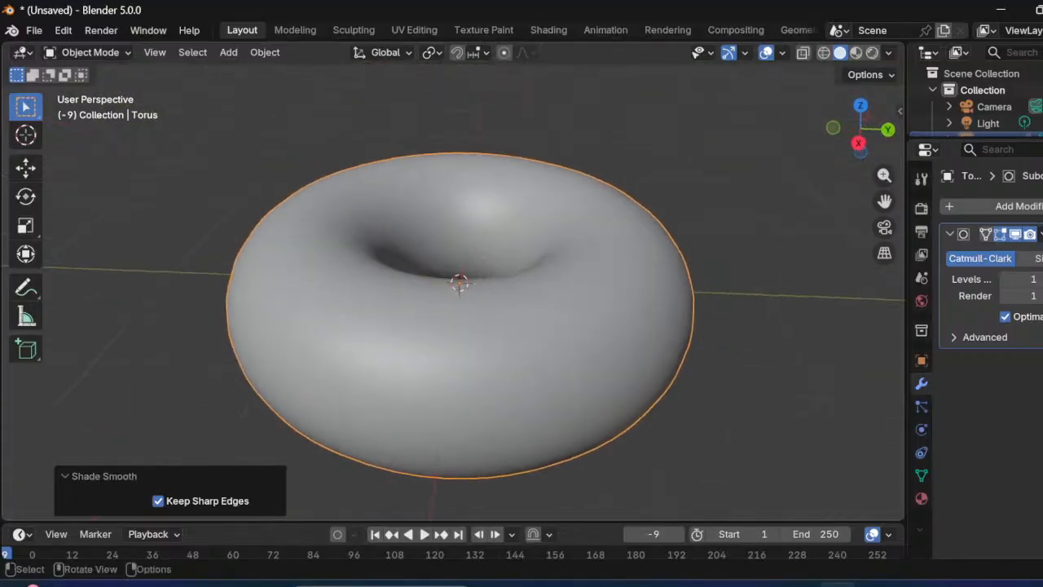
{"action": "scroll", "coordinate": [458, 310], "scroll_direction": "down", "scroll_amount": 1}
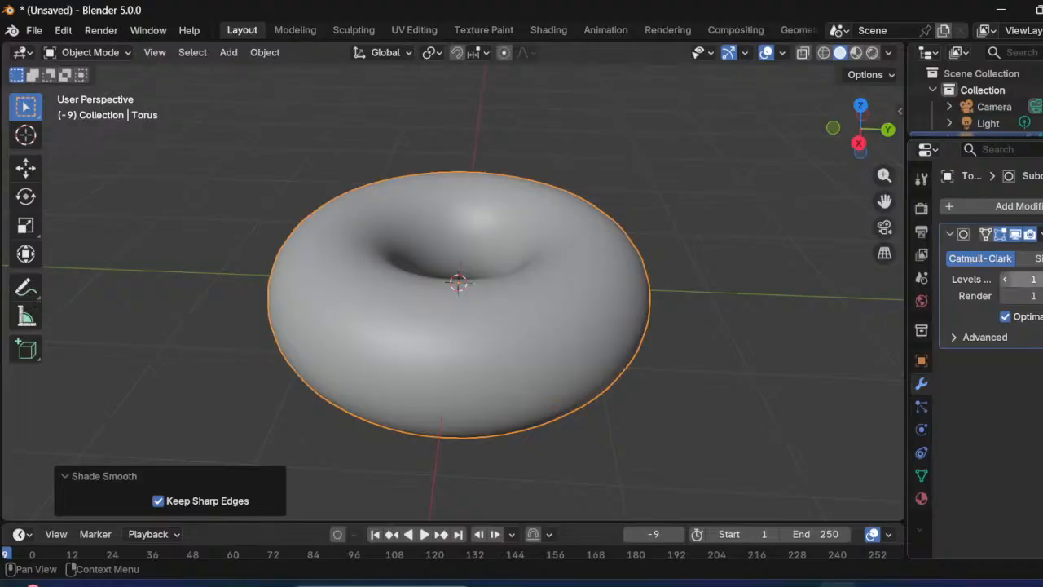
{"action": "left_click", "coordinate": [1035, 279]}
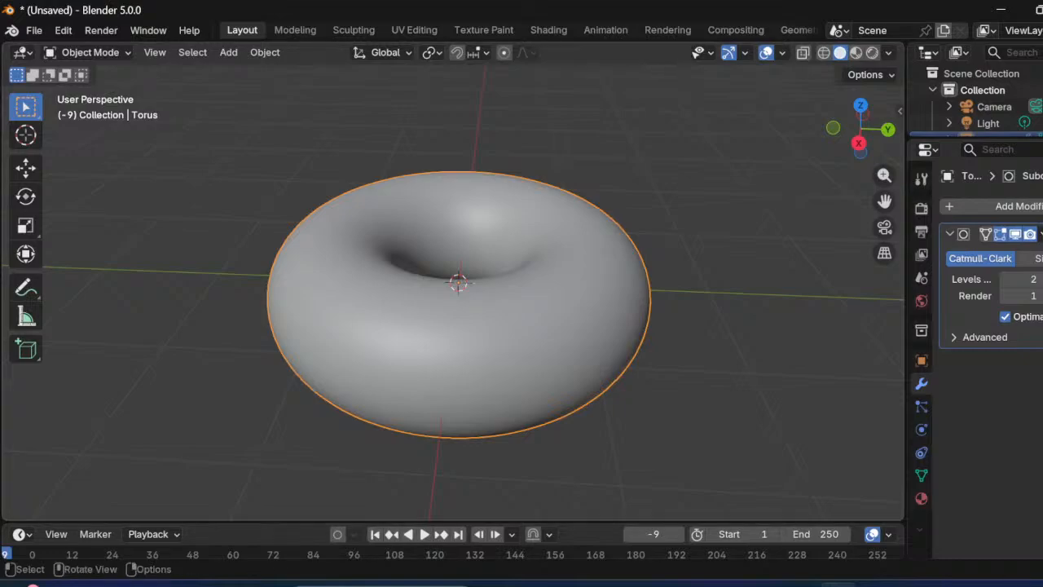
Step: Undo back to the torus without its Subdivision Surface modifier and apply Shade Flat to it
{"action": "left_click", "coordinate": [87, 52]}
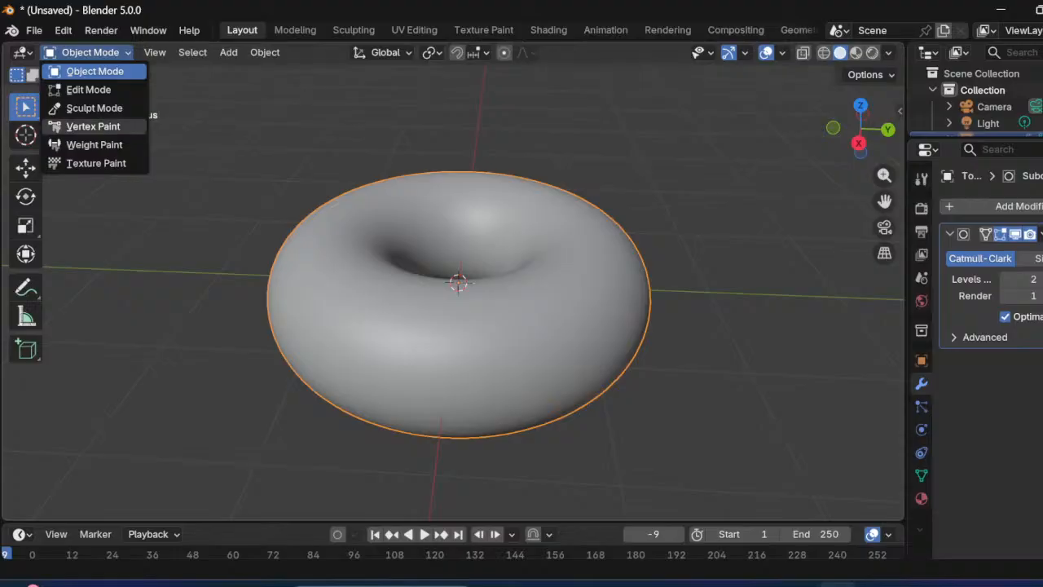
{"action": "left_click", "coordinate": [523, 52]}
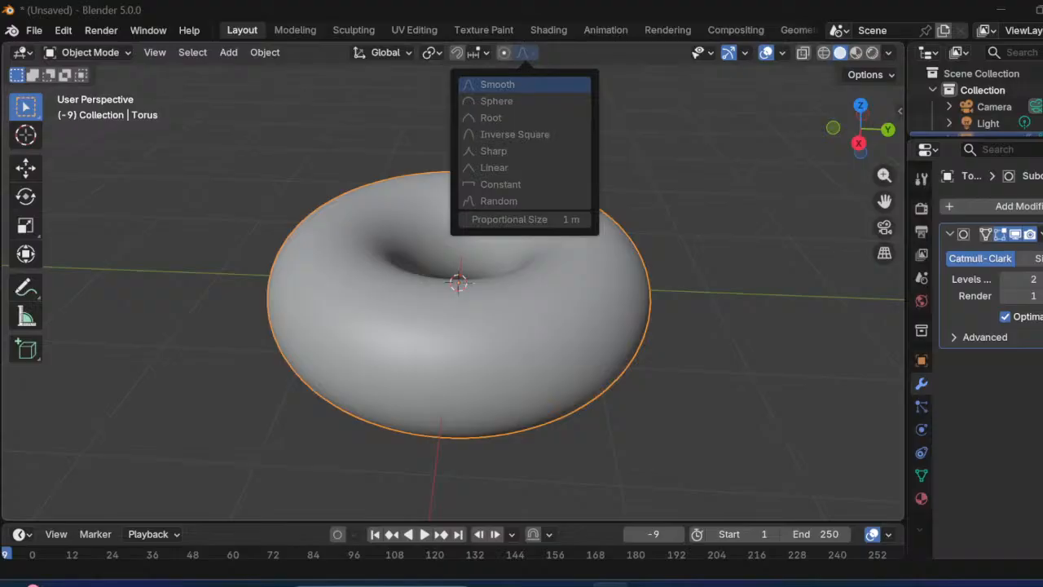
{"action": "key", "text": "ctrl+z"}
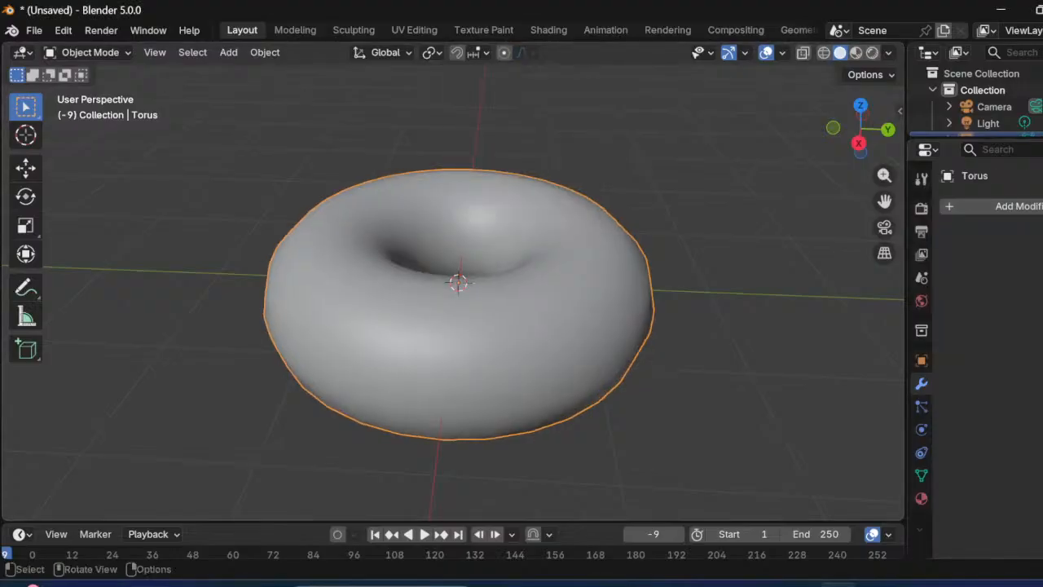
{"action": "right_click", "coordinate": [561, 253]}
{"action": "left_click", "coordinate": [459, 287]}
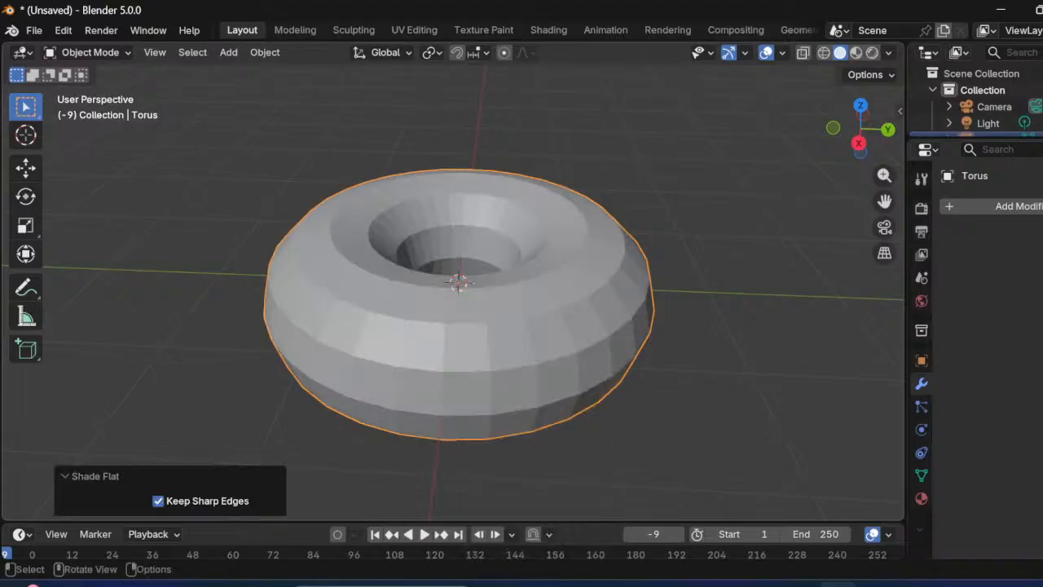
Step: Delete the flat-shaded torus and add a new mesh torus at the world origin
{"action": "key", "text": "x"}
{"action": "key", "text": "Return"}
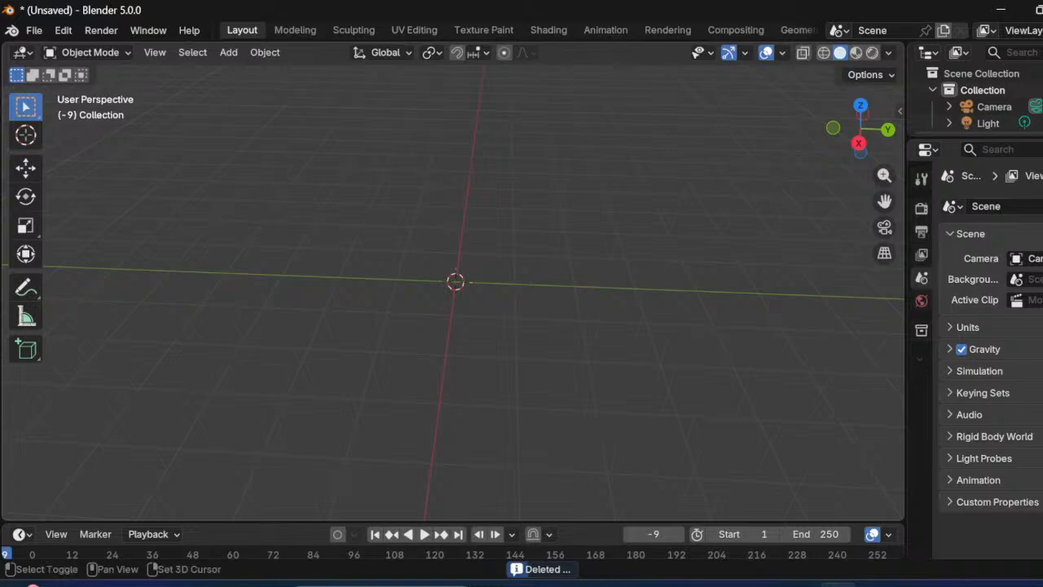
{"action": "key", "text": "shift+a"}
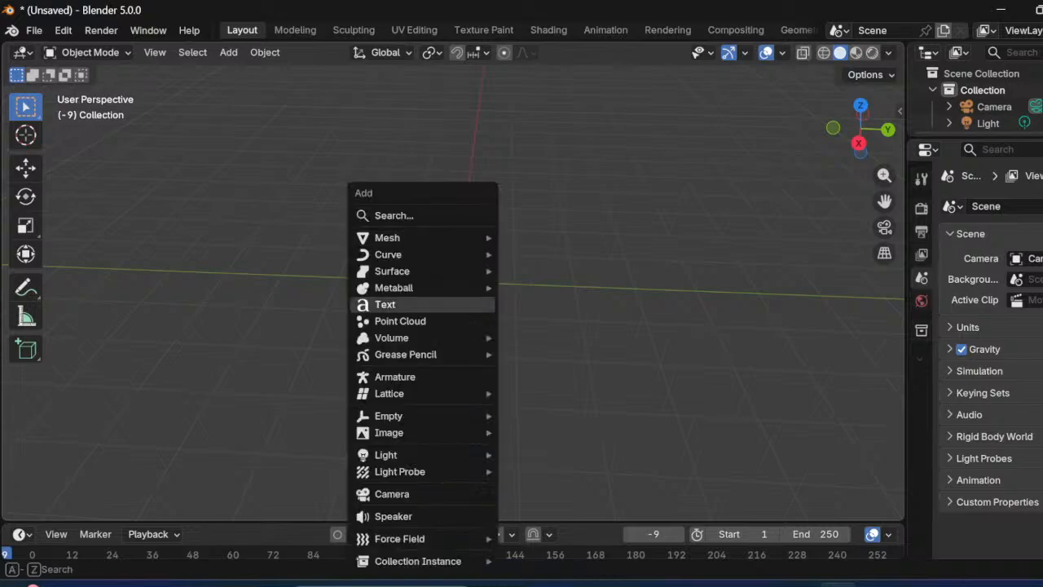
{"action": "mouse_move", "coordinate": [422, 238]}
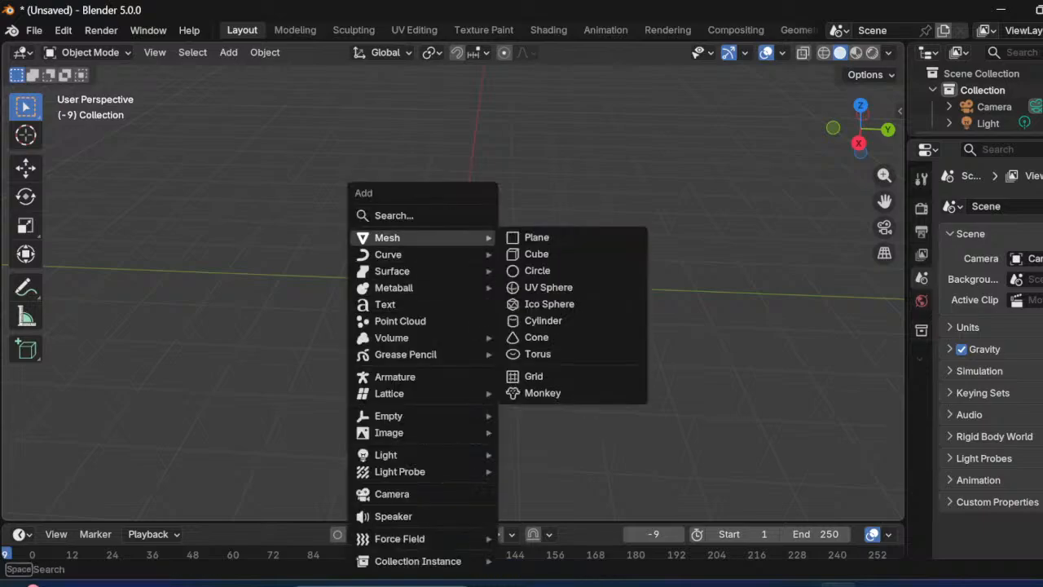
{"action": "left_click", "coordinate": [538, 353]}
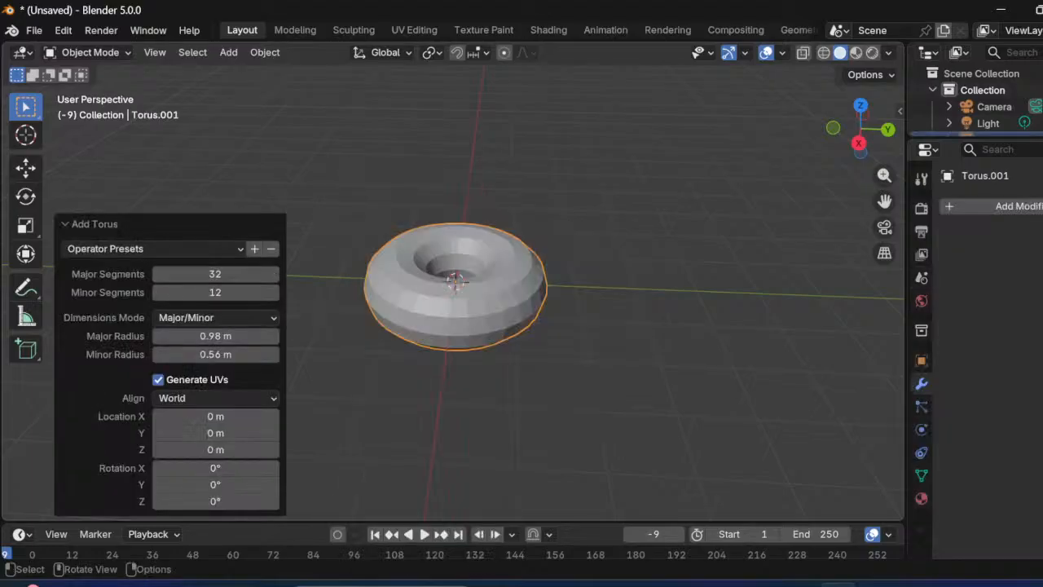
Step: Set the new torus's minor radius to 0.63 m, keeping the Major/Minor dimensions mode
{"action": "scroll", "coordinate": [456, 294], "scroll_direction": "up", "scroll_amount": 4}
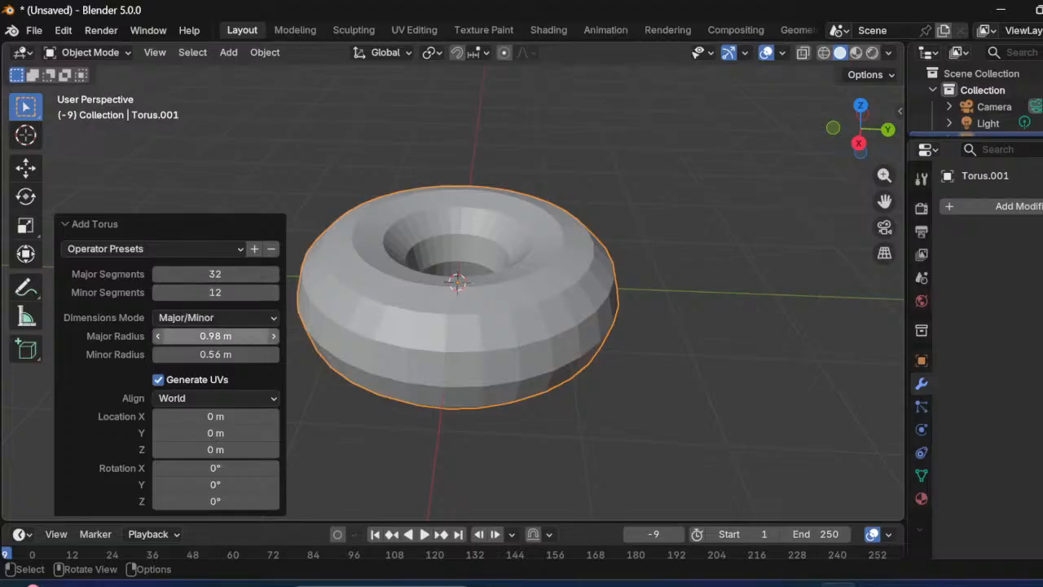
{"action": "scroll", "coordinate": [456, 293], "scroll_direction": "down", "scroll_amount": 3}
{"action": "middle_click_drag", "start_coordinate": [456, 294], "coordinate": [461, 367]}
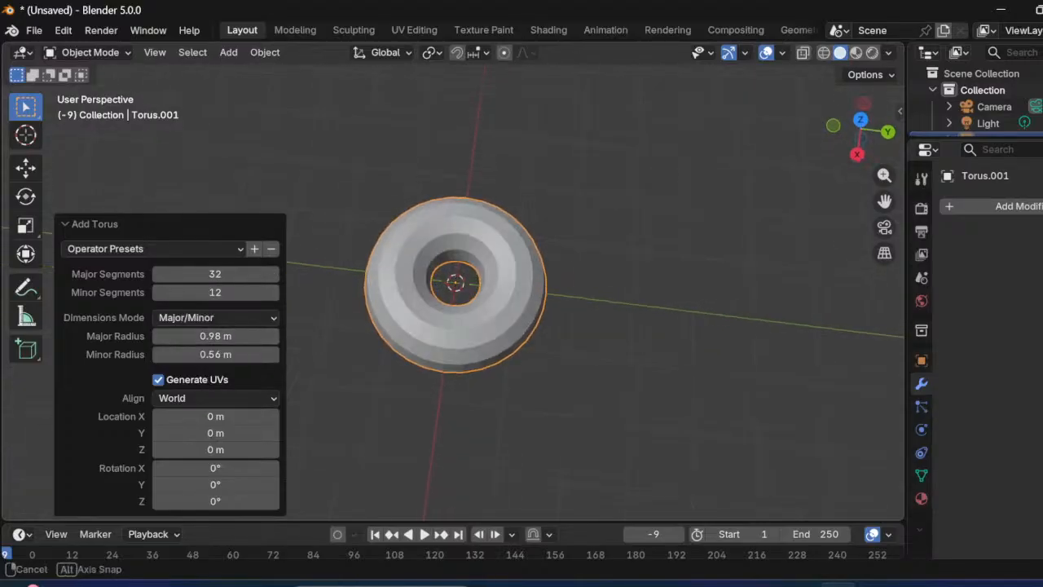
{"action": "left_click_drag", "start_coordinate": [215, 336], "coordinate": [230, 353]}
{"action": "middle_click_drag", "start_coordinate": [489, 342], "coordinate": [502, 289]}
{"action": "left_click_drag", "start_coordinate": [216, 353], "coordinate": [183, 354]}
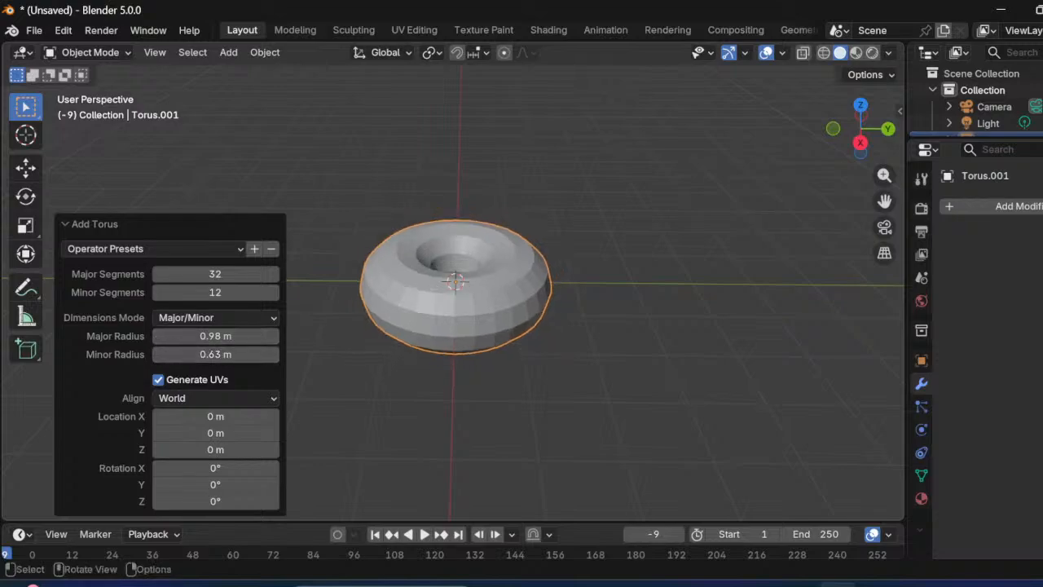
{"action": "left_click", "coordinate": [211, 318]}
{"action": "left_click", "coordinate": [210, 318]}
{"action": "left_click", "coordinate": [98, 248]}
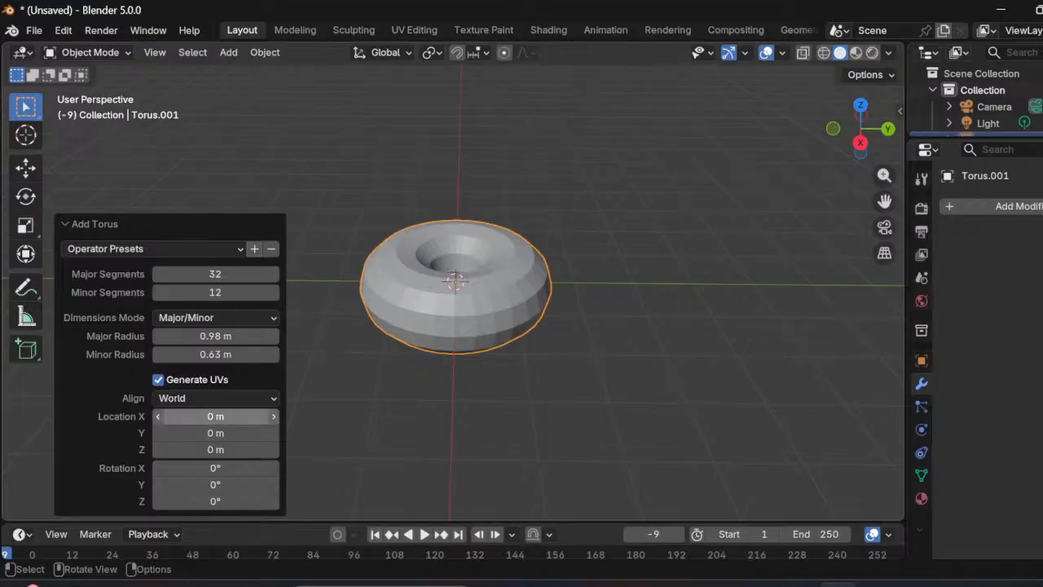
Step: Apply Shade Smooth to the torus
{"action": "left_click", "coordinate": [603, 391]}
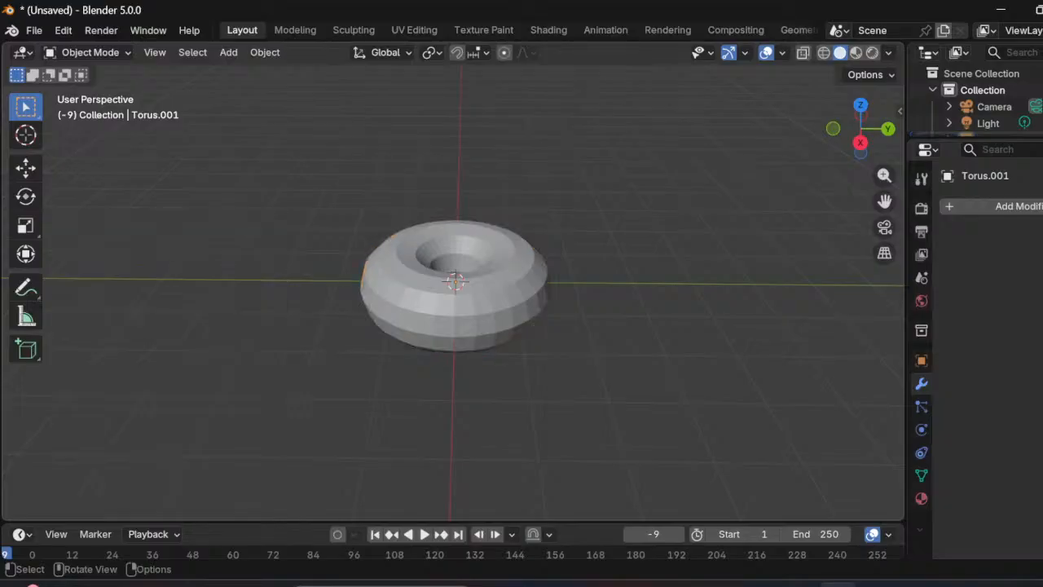
{"action": "left_click", "coordinate": [456, 286]}
{"action": "right_click", "coordinate": [457, 286]}
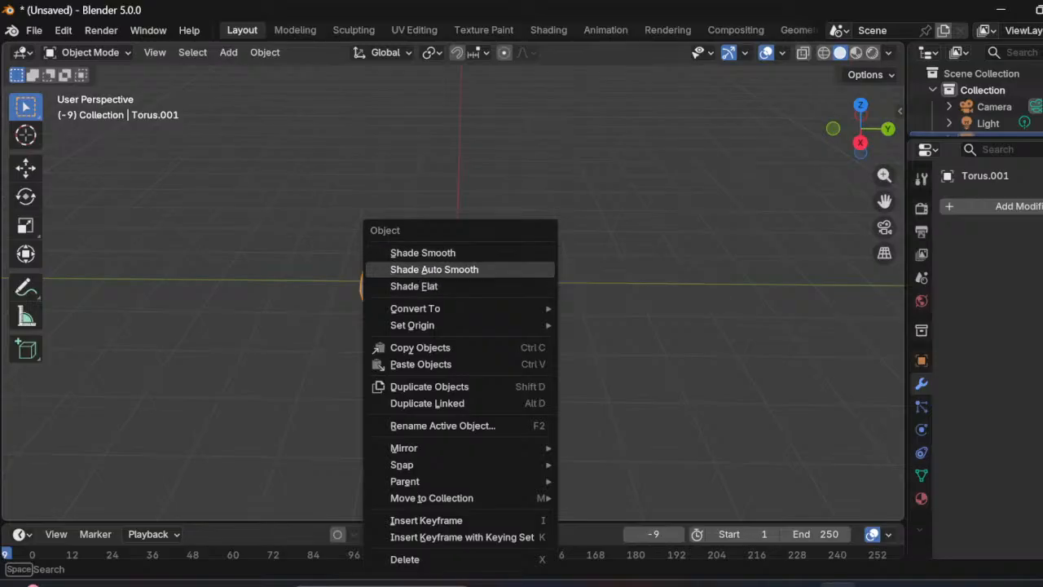
{"action": "left_click", "coordinate": [423, 253]}
{"action": "middle_click_drag", "start_coordinate": [423, 253], "coordinate": [543, 241]}
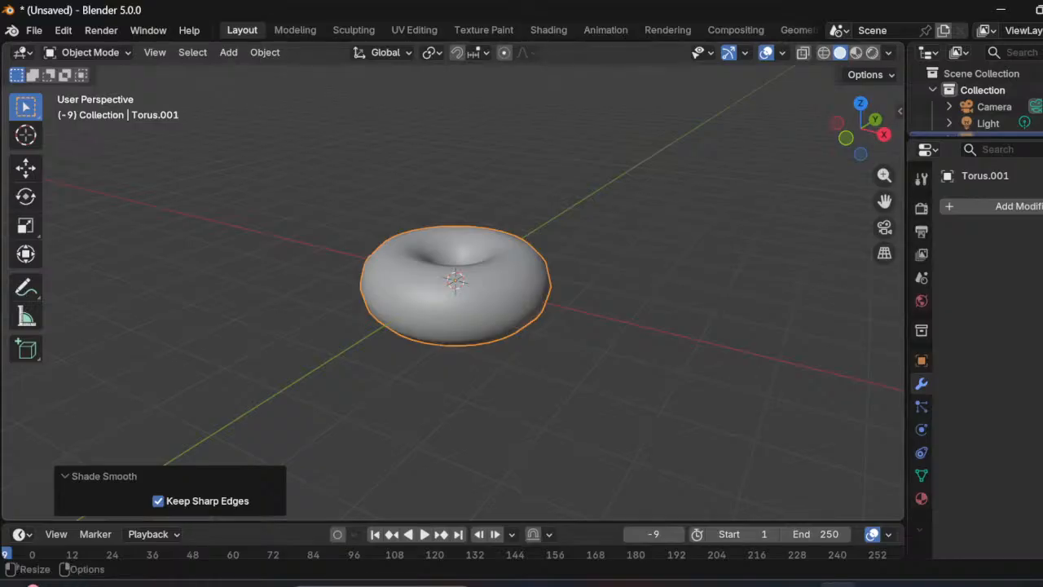
Step: Add a Subdivision Surface modifier to the torus
{"action": "left_click", "coordinate": [922, 178]}
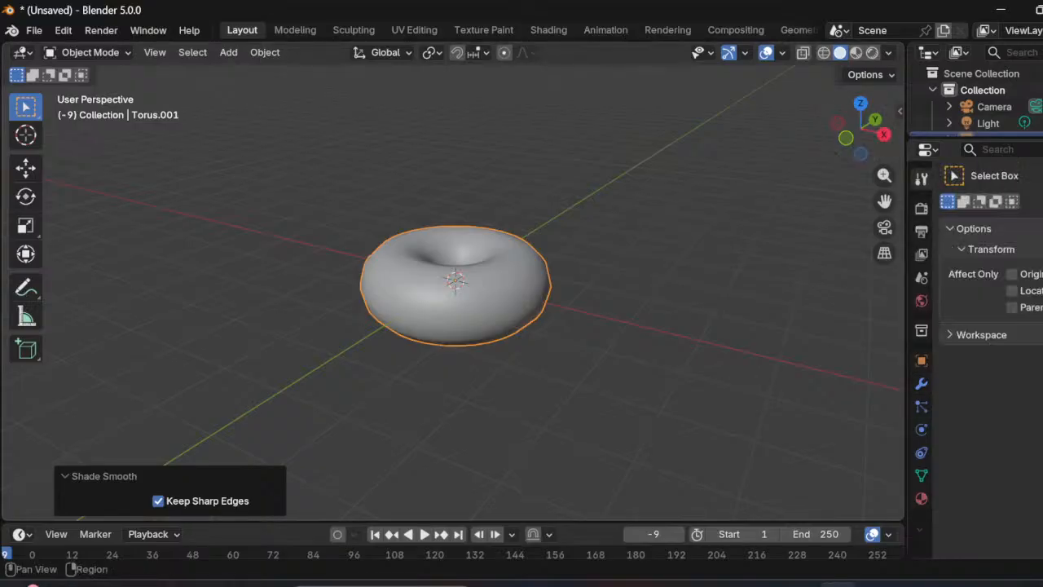
{"action": "left_click", "coordinate": [921, 383]}
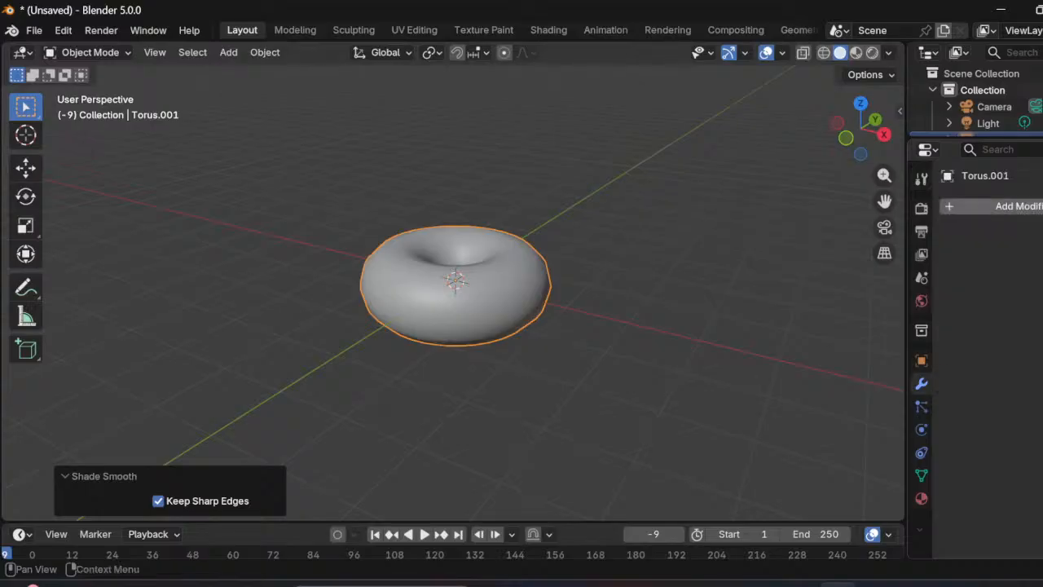
{"action": "left_click", "coordinate": [994, 207]}
{"action": "mouse_move", "coordinate": [945, 203]}
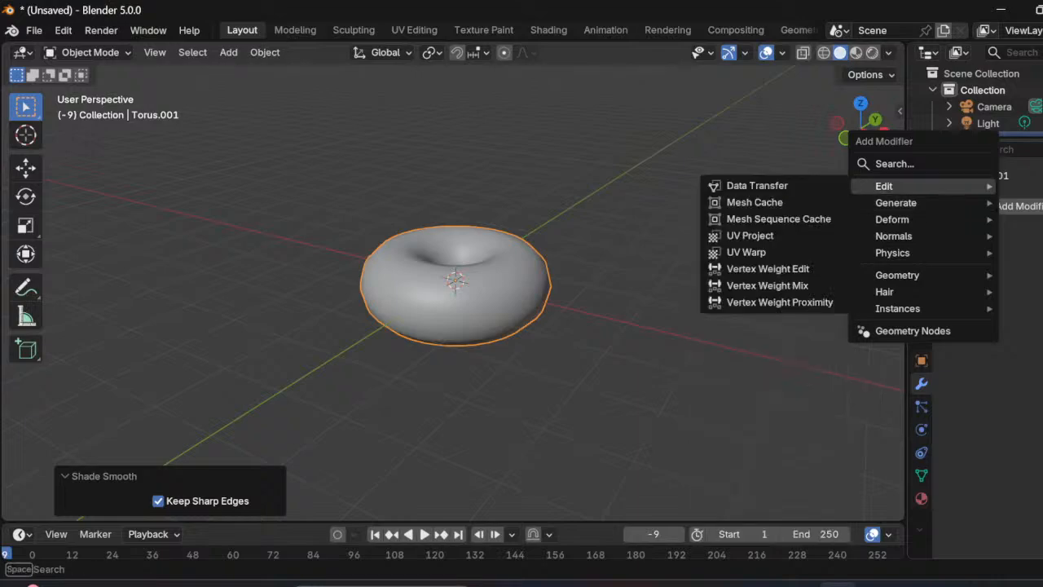
{"action": "mouse_move", "coordinate": [893, 219]}
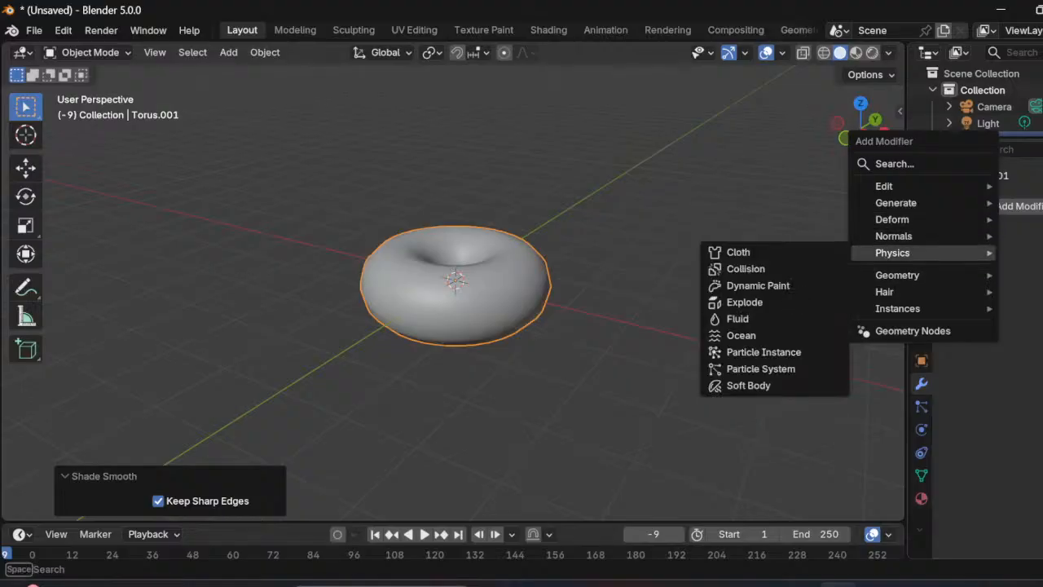
{"action": "mouse_move", "coordinate": [896, 202]}
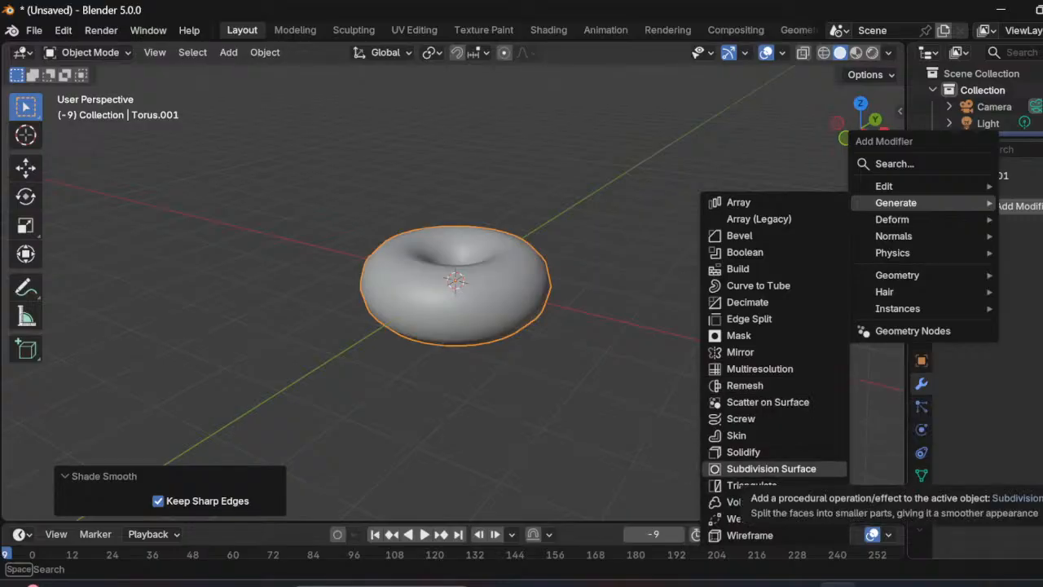
{"action": "left_click", "coordinate": [771, 468]}
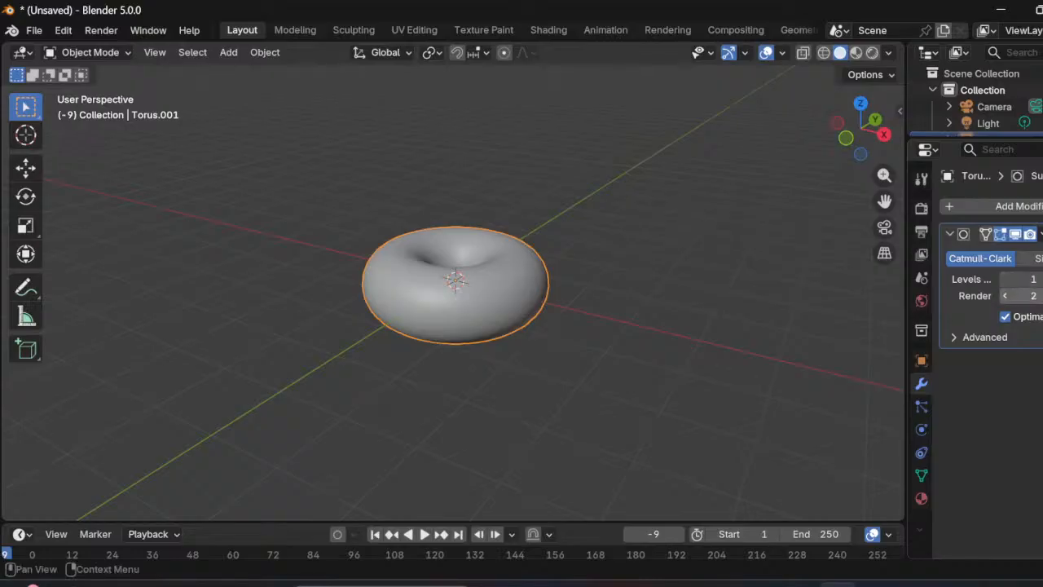
Step: Try a viewport level of 6 in the Subdivision Surface modifier and check the torus surface up close
{"action": "left_click", "coordinate": [1042, 280]}
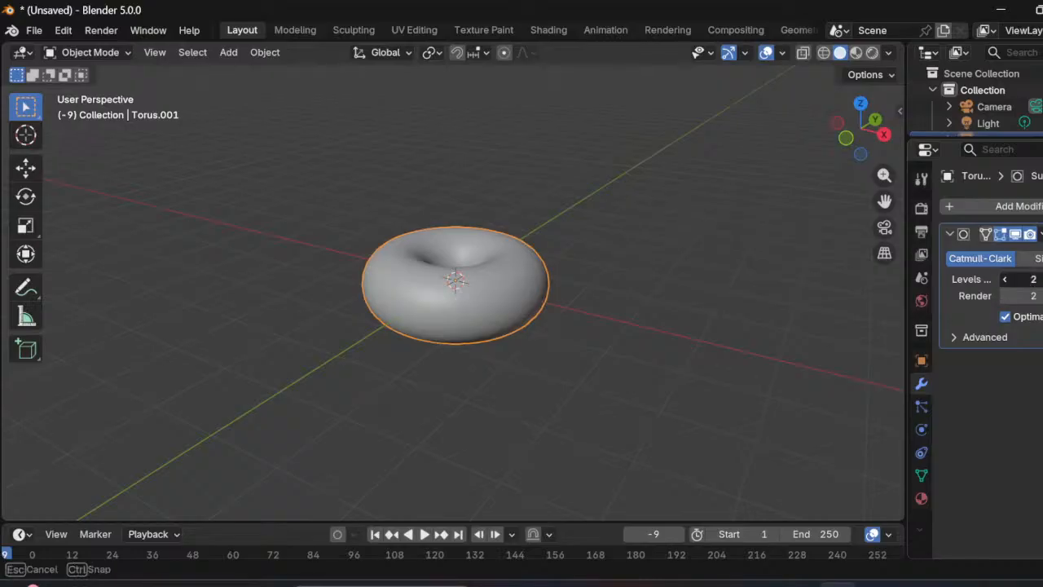
{"action": "left_click", "coordinate": [1042, 280]}
{"action": "left_click", "coordinate": [1041, 280]}
{"action": "left_click", "coordinate": [1041, 280]}
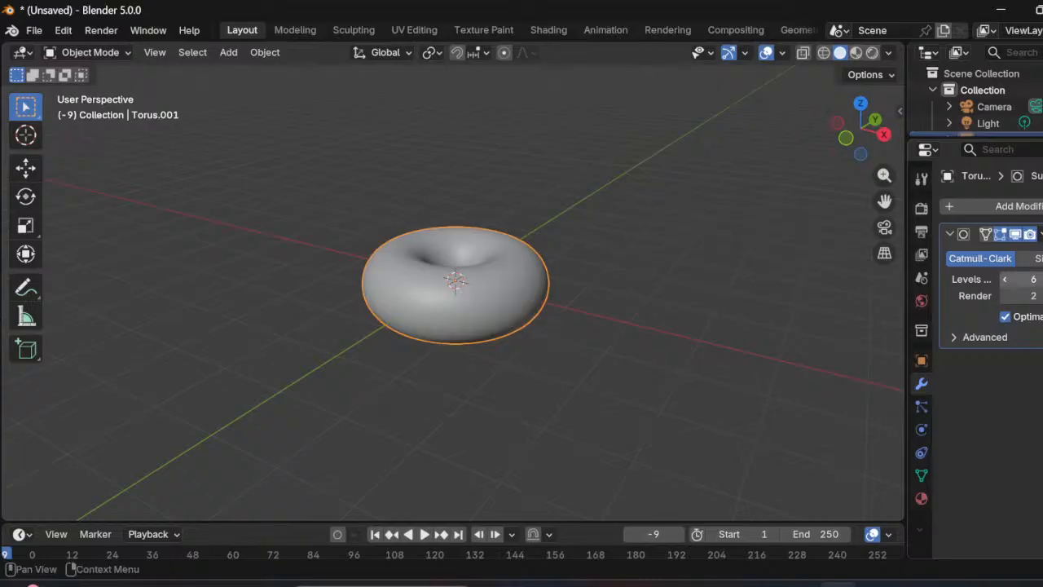
{"action": "scroll", "coordinate": [456, 286], "scroll_direction": "up", "scroll_amount": 6}
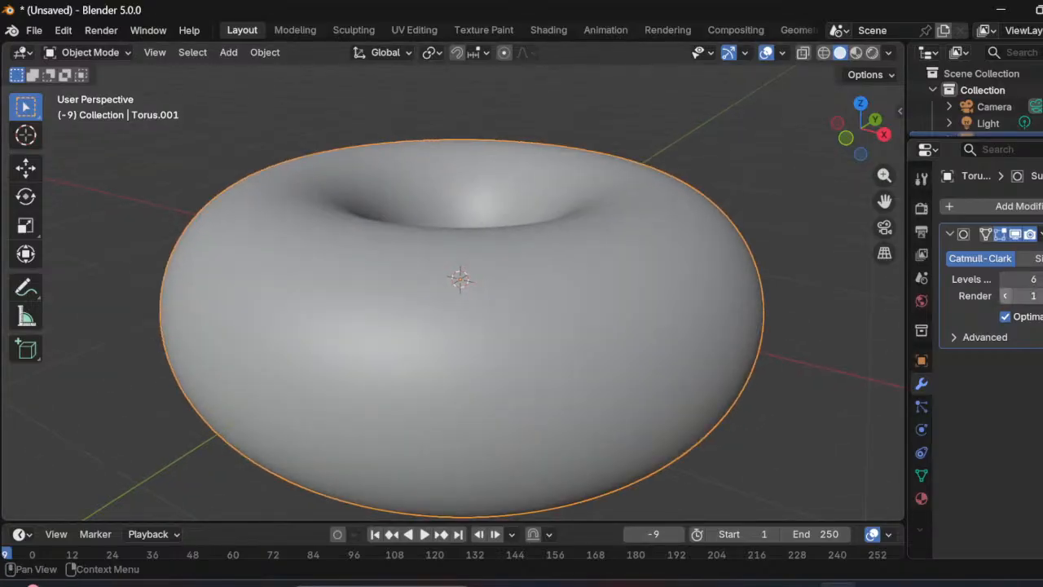
{"action": "left_click", "coordinate": [1006, 296]}
{"action": "left_click", "coordinate": [1041, 296]}
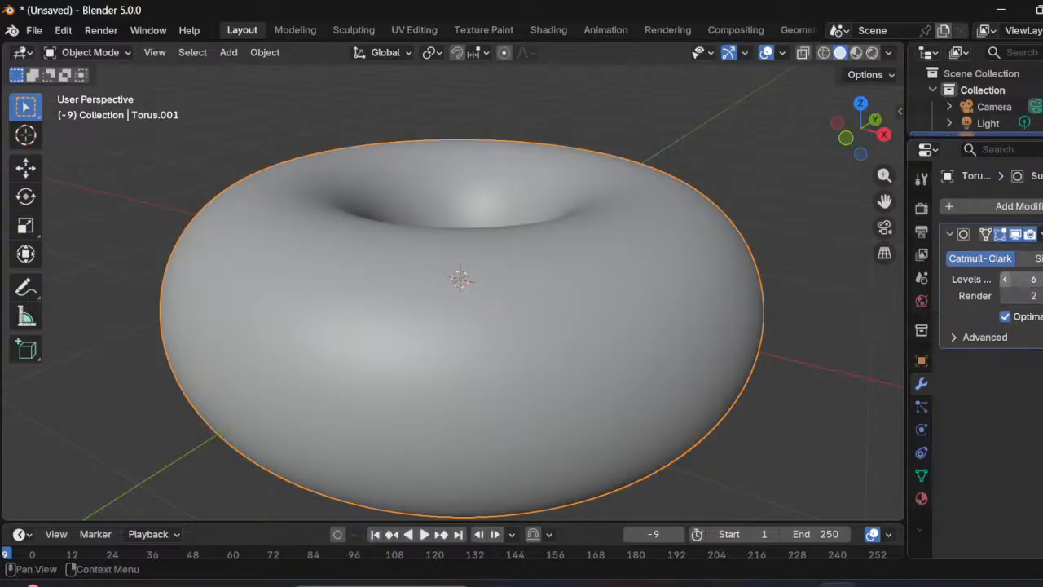
Step: Set both the viewport and render levels of the Subdivision Surface modifier to 1
{"action": "left_click_drag", "start_coordinate": [1036, 279], "coordinate": [998, 279]}
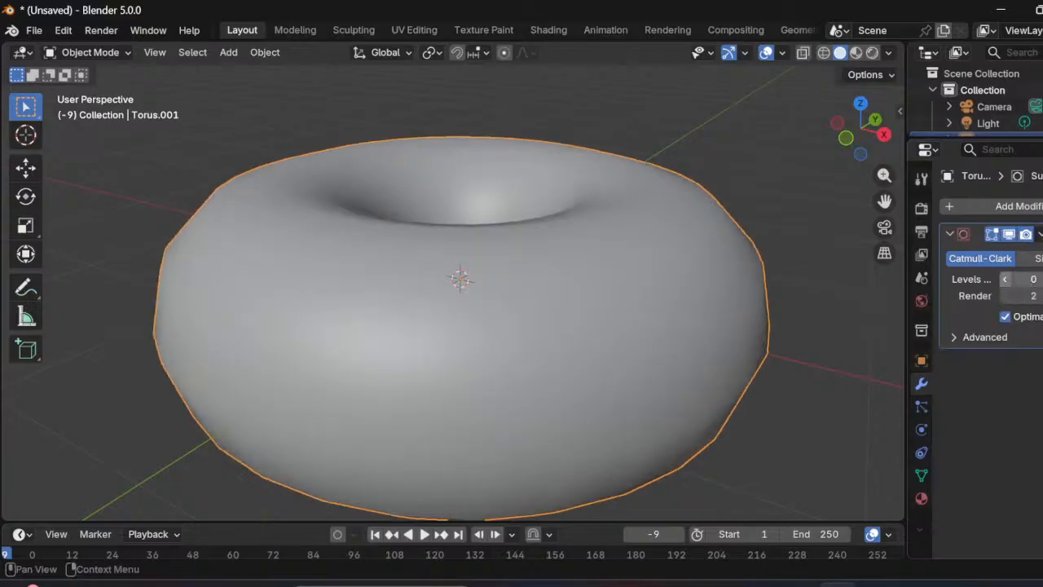
{"action": "left_click", "coordinate": [1041, 279]}
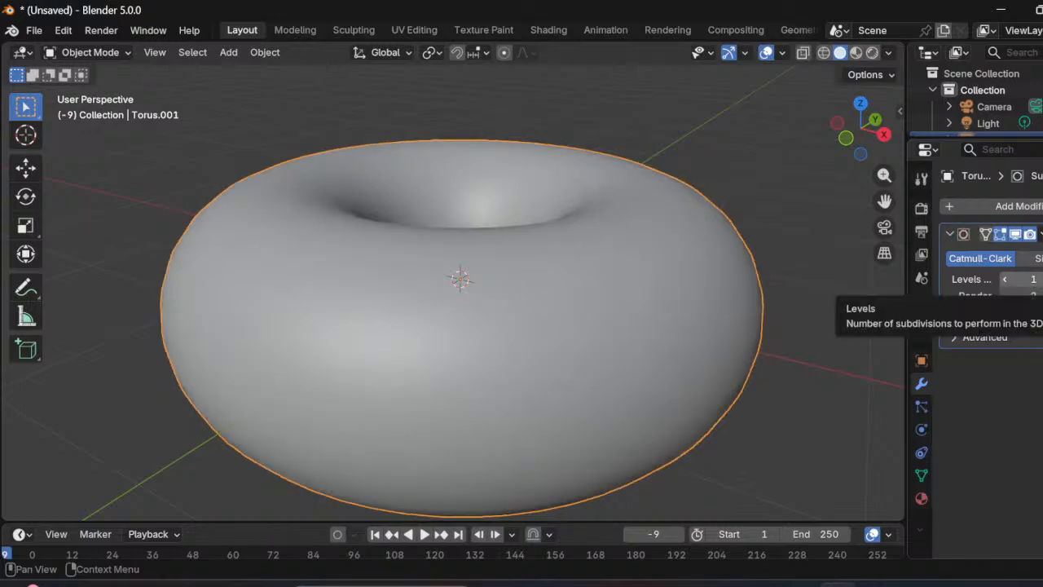
{"action": "left_click", "coordinate": [1040, 280]}
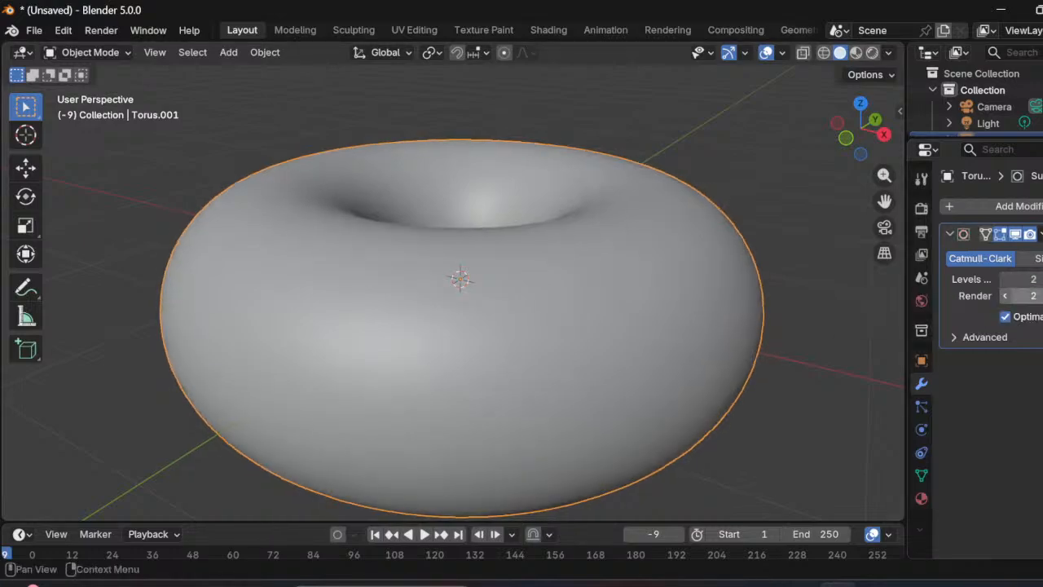
{"action": "left_click", "coordinate": [1005, 279]}
{"action": "left_click", "coordinate": [1005, 296]}
{"action": "scroll", "coordinate": [460, 326], "scroll_direction": "down", "scroll_amount": 2}
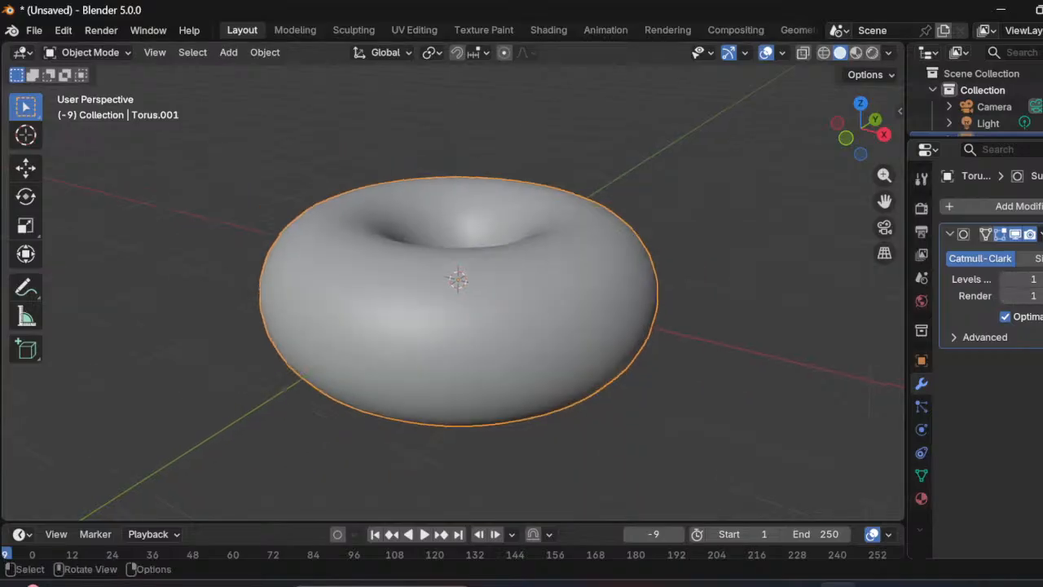
Step: Switch the torus to Edit Mode and clear the selection of its whole mesh
{"action": "middle_click_drag", "start_coordinate": [460, 294], "coordinate": [549, 322]}
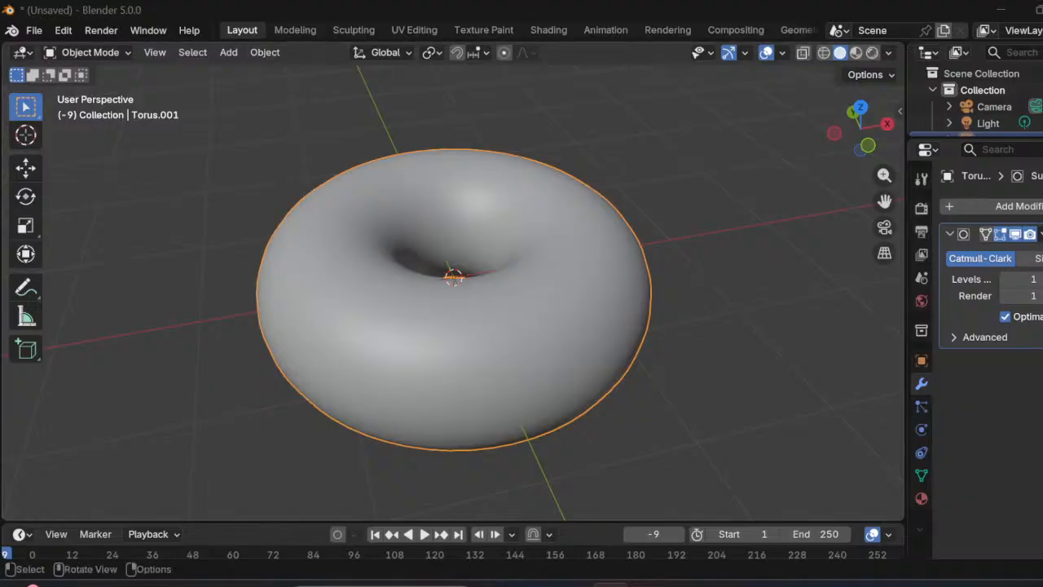
{"action": "left_click", "coordinate": [86, 53]}
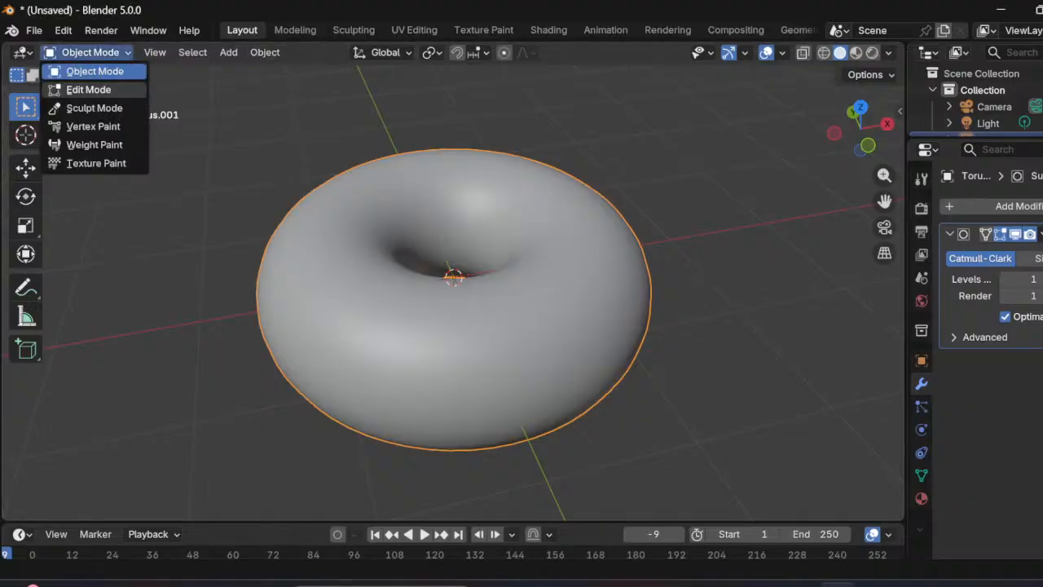
{"action": "left_click", "coordinate": [88, 90]}
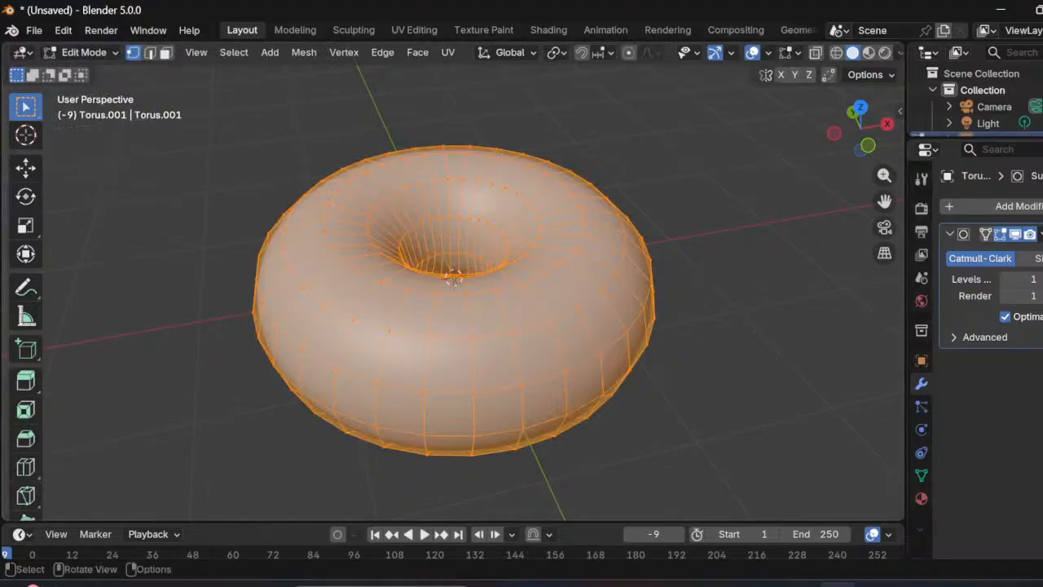
{"action": "mouse_move", "coordinate": [454, 278]}
{"action": "middle_mouse_down"}
{"action": "mouse_move", "coordinate": [454, 248]}
{"action": "mouse_move", "coordinate": [457, 359]}
{"action": "mouse_move", "coordinate": [468, 273]}
{"action": "mouse_move", "coordinate": [475, 295]}
{"action": "mouse_move", "coordinate": [453, 279]}
{"action": "middle_mouse_up"}
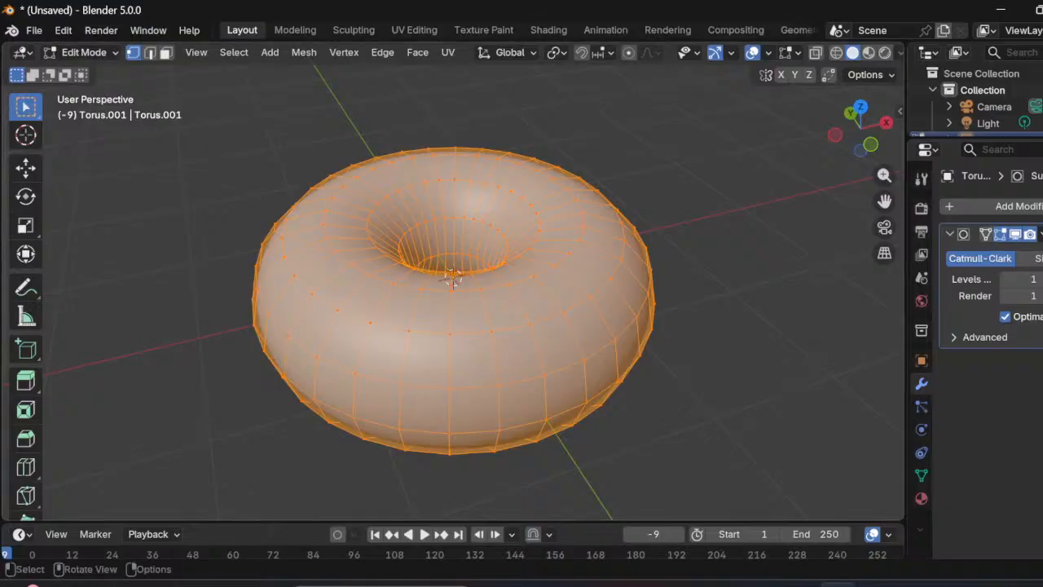
{"action": "key", "text": "alt+a"}
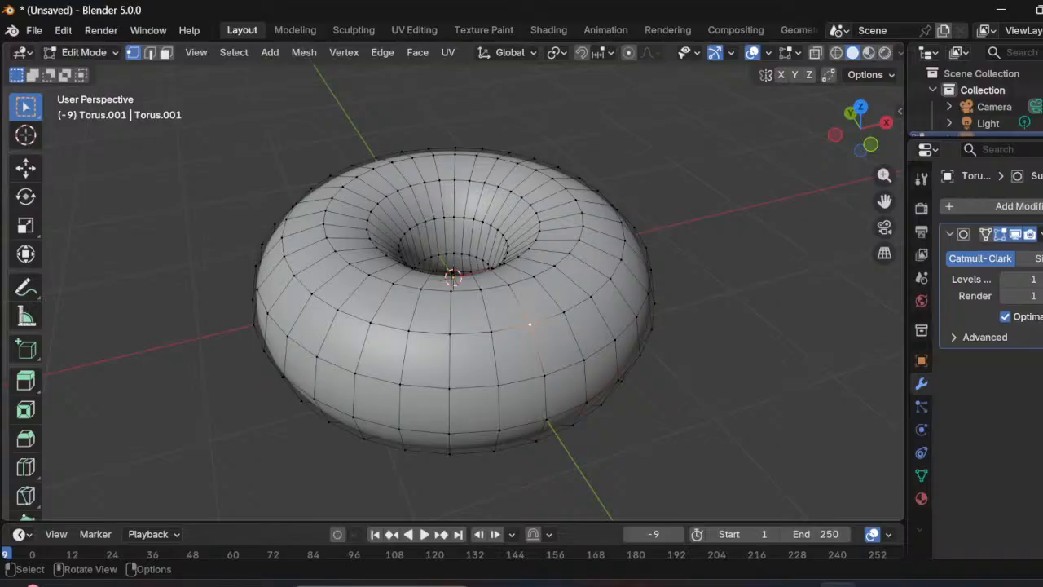
Step: Box-select the torus's vertices, and replace that selection with a single vertex on its outer side
{"action": "left_click_drag", "start_coordinate": [715, 474], "coordinate": [105, 79]}
{"action": "middle_click_drag", "start_coordinate": [452, 278], "coordinate": [458, 279]}
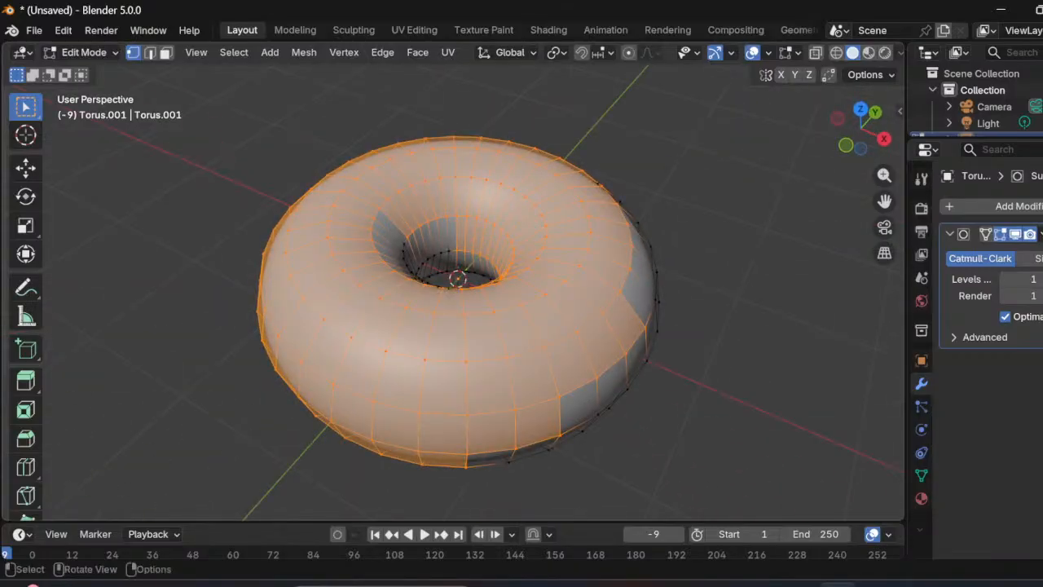
{"action": "left_click", "coordinate": [596, 378]}
{"action": "left_click", "coordinate": [559, 397]}
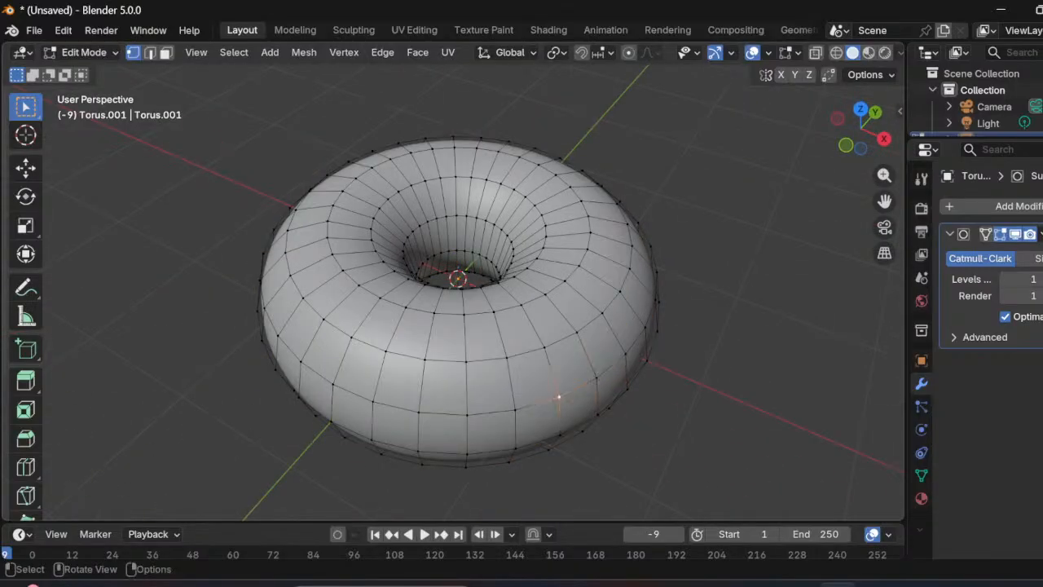
{"action": "right_click", "coordinate": [559, 400]}
Step: Select a single vertex on the torus's upper outer ring and move it about 0.009 m down along global Z
{"action": "left_click", "coordinate": [545, 346]}
{"action": "middle_click_drag", "start_coordinate": [544, 348], "coordinate": [630, 278]}
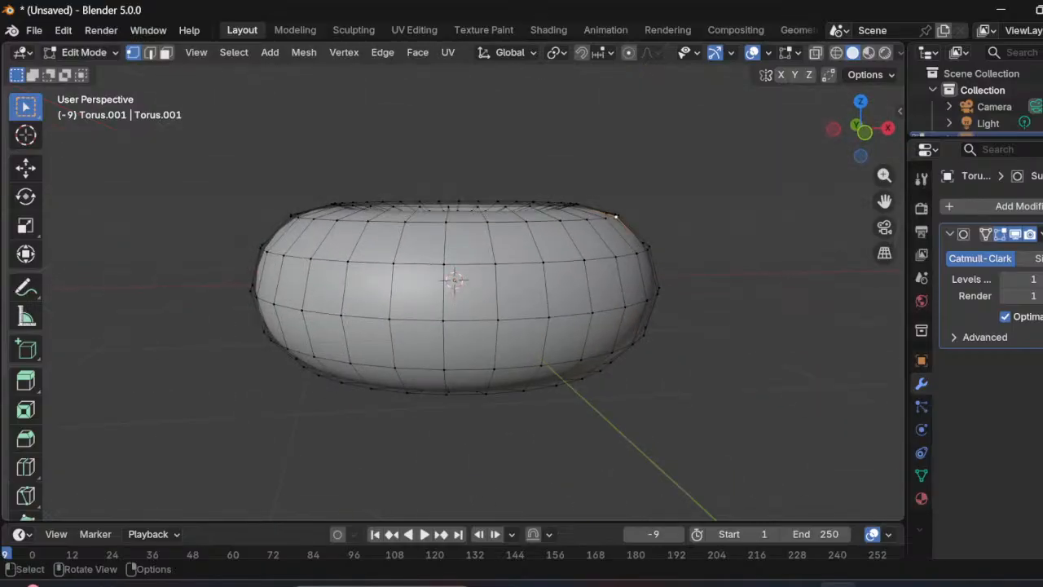
{"action": "key", "text": "g"}
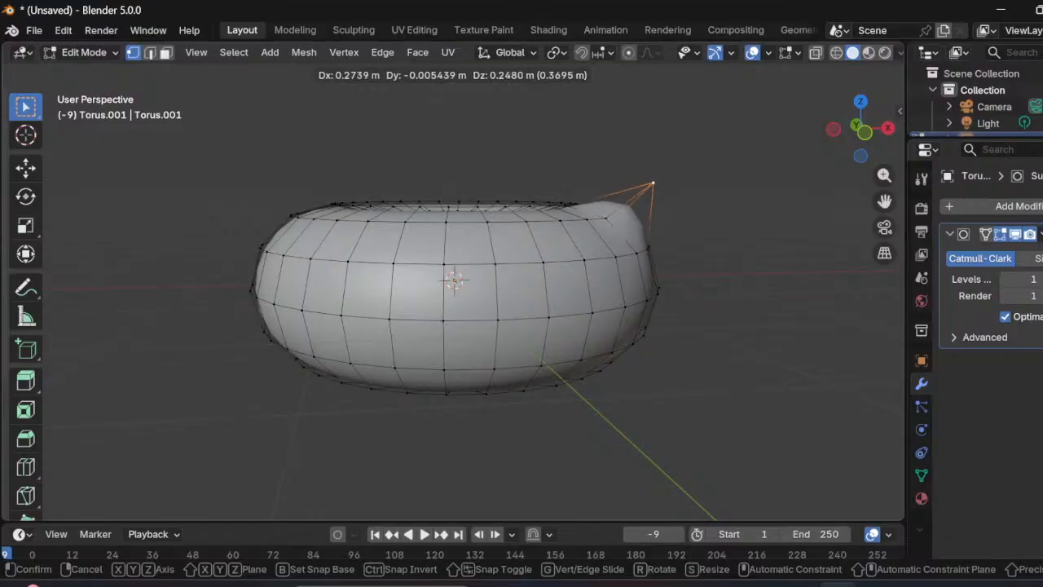
{"action": "key", "text": "z"}
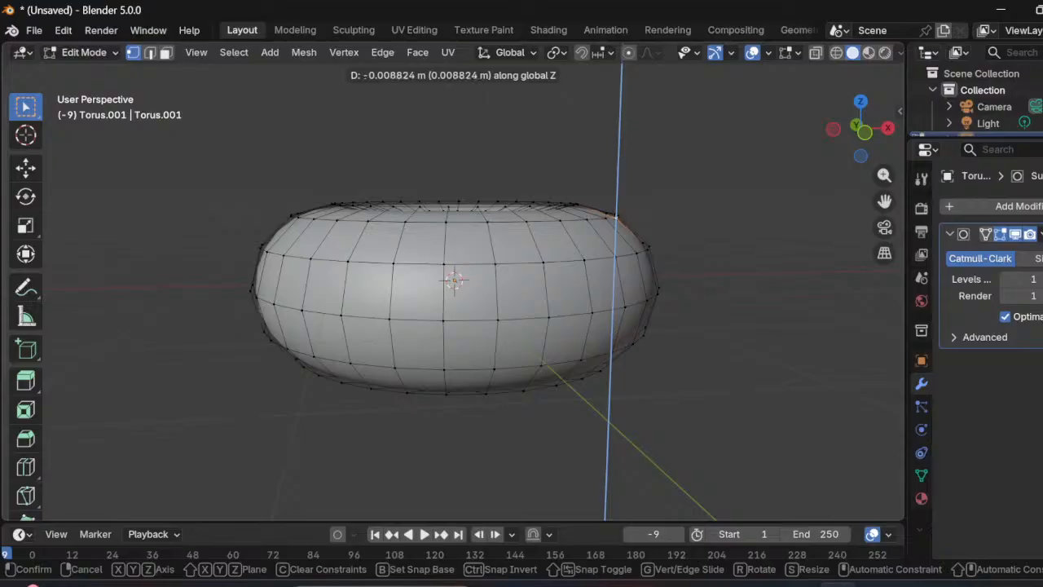
{"action": "key", "text": "Return"}
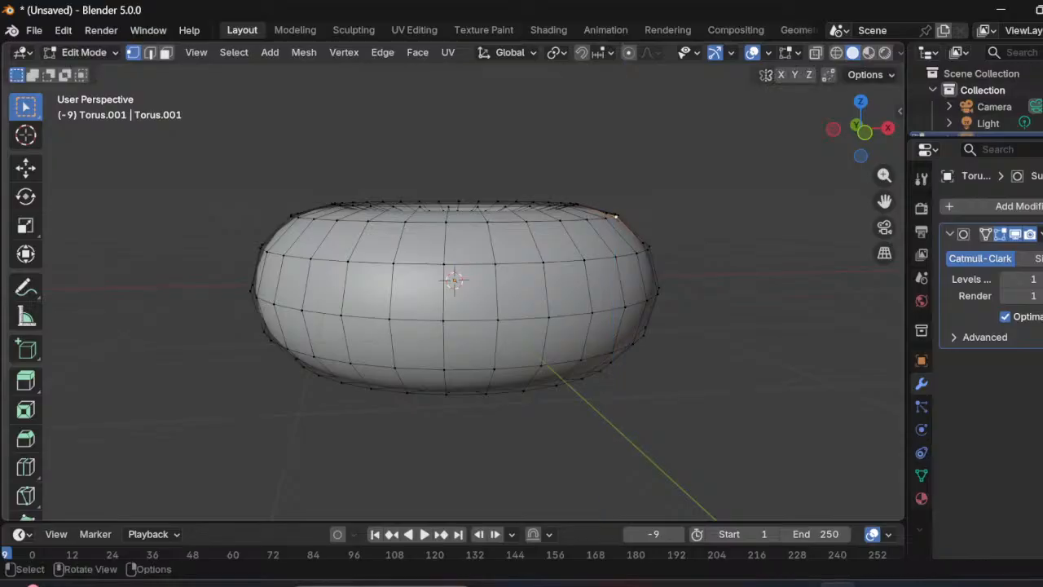
Step: Turn on Proportional Editing for the torus mesh, keeping the single upper vertex selected
{"action": "middle_click_drag", "start_coordinate": [620, 269], "coordinate": [518, 262]}
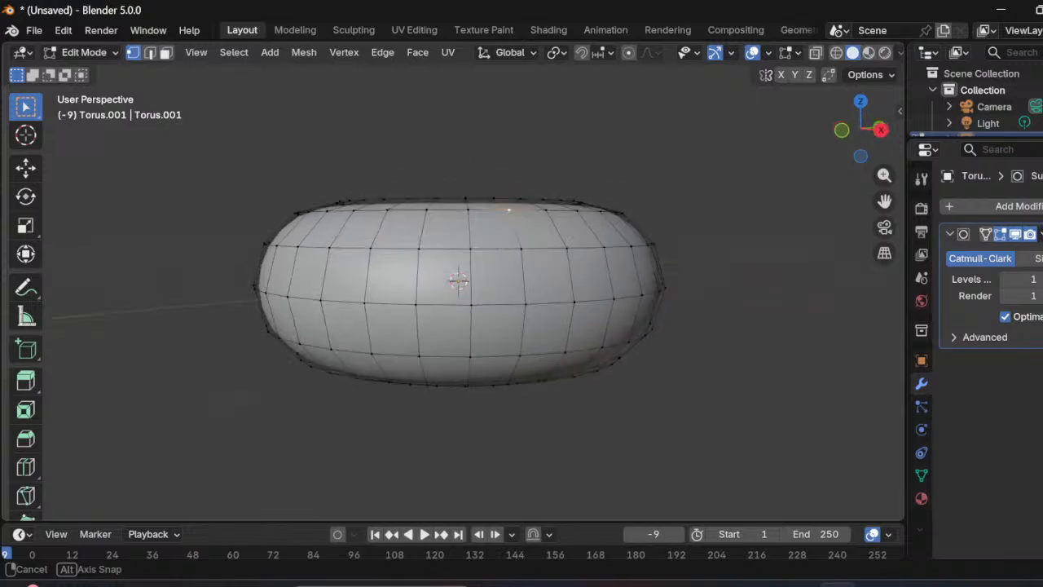
{"action": "middle_click_drag", "start_coordinate": [509, 210], "coordinate": [564, 327]}
{"action": "scroll", "coordinate": [514, 283], "scroll_direction": "down", "scroll_amount": 1}
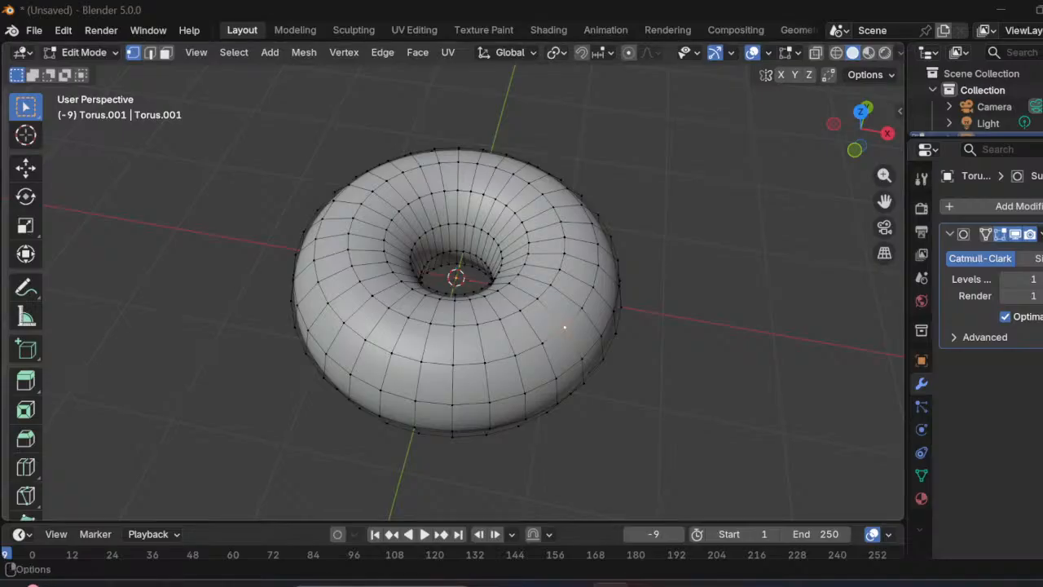
{"action": "left_click", "coordinate": [629, 52]}
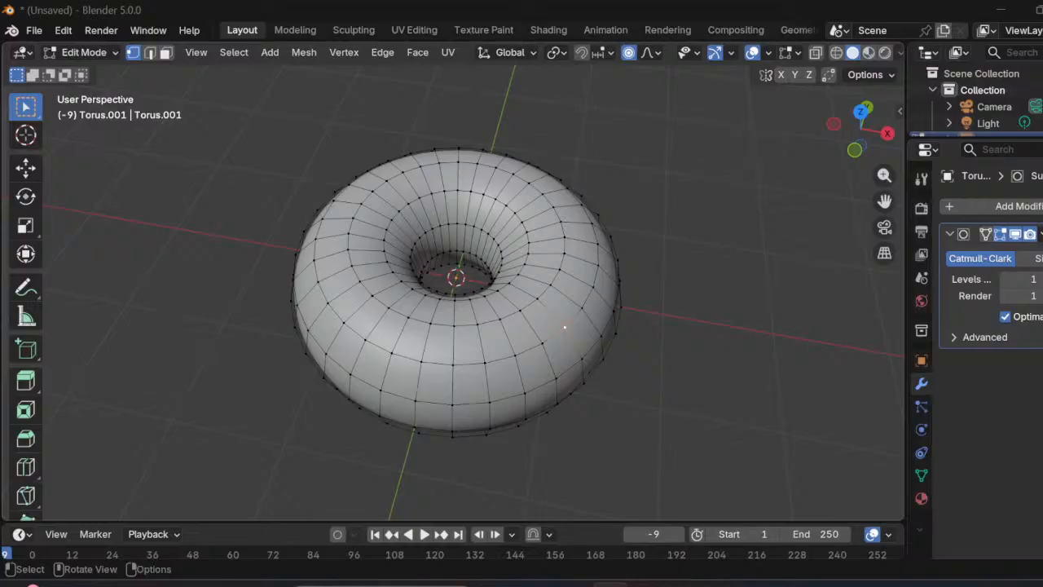
Step: Select a vertex on the donut's upper outer ring and move it about 0.05 m in X and Y and 0.13 m up, with proportional size 1.611 m
{"action": "left_click", "coordinate": [693, 391]}
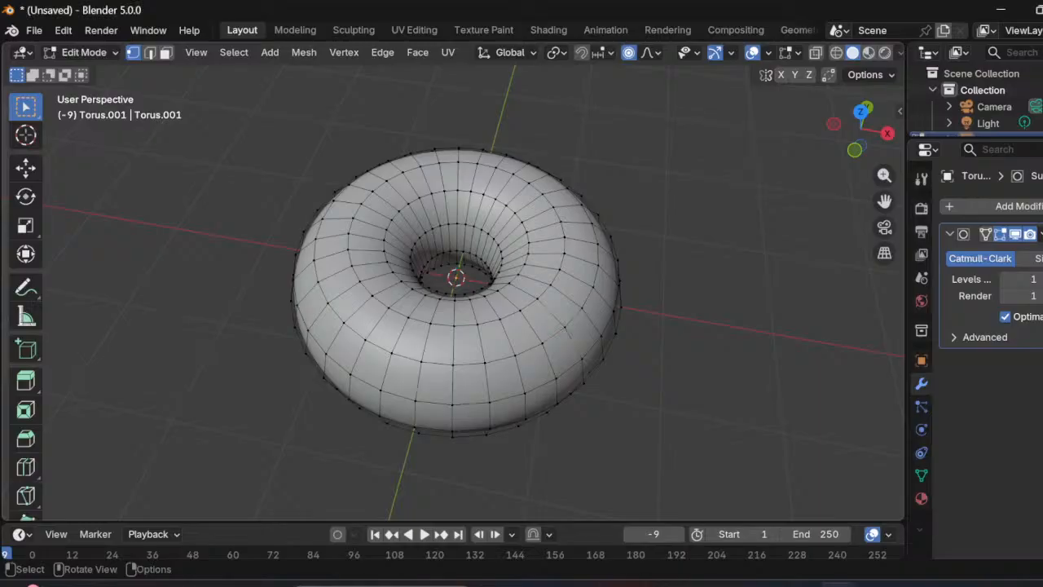
{"action": "scroll", "coordinate": [457, 294], "scroll_direction": "down", "scroll_amount": 1}
{"action": "scroll", "coordinate": [456, 294], "scroll_direction": "up", "scroll_amount": 2}
{"action": "middle_click_drag", "start_coordinate": [456, 293], "coordinate": [460, 240]}
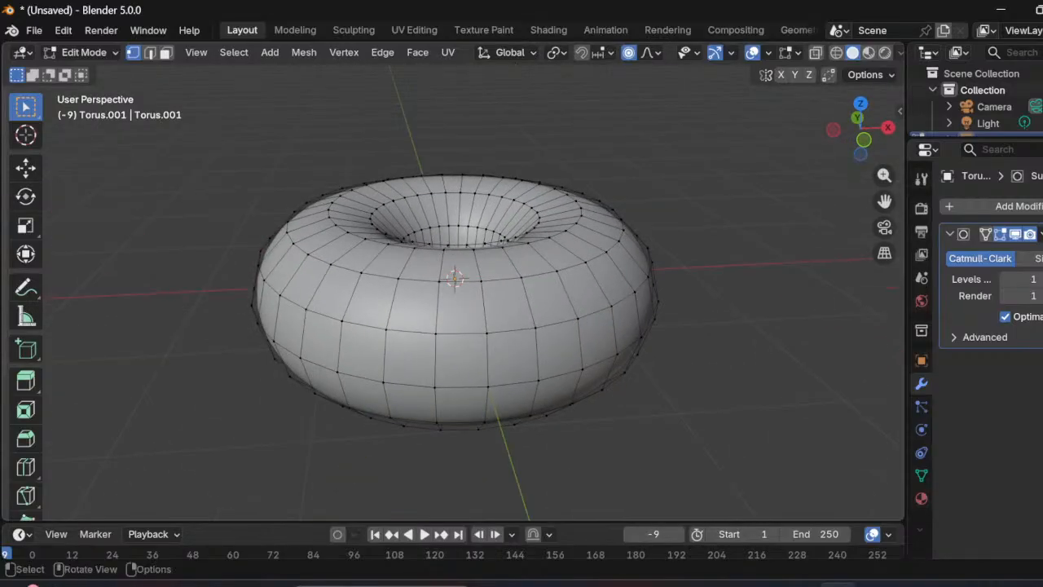
{"action": "scroll", "coordinate": [456, 300], "scroll_direction": "down", "scroll_amount": 1}
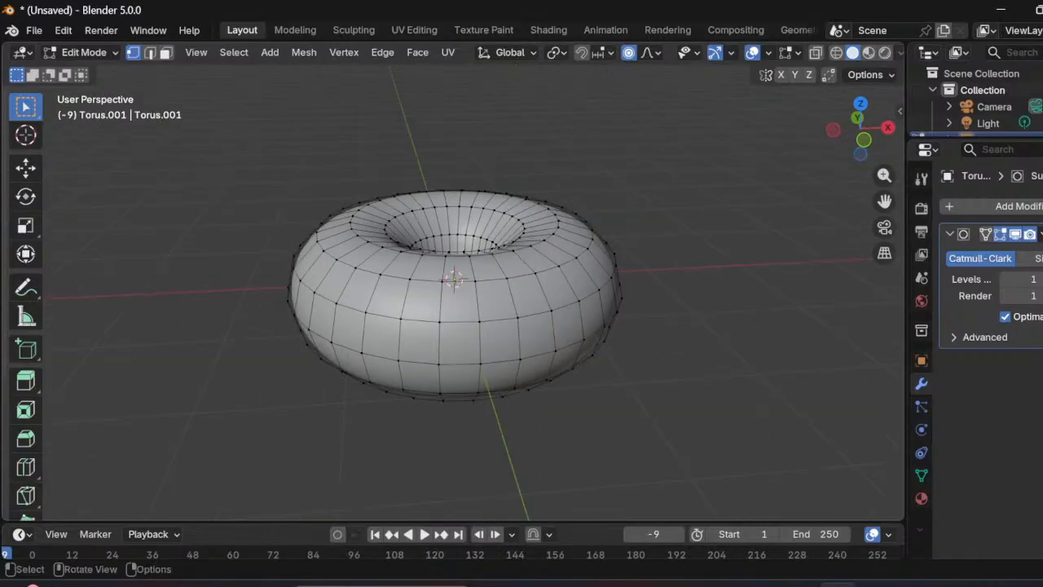
{"action": "left_click", "coordinate": [588, 249]}
{"action": "key", "text": "g"}
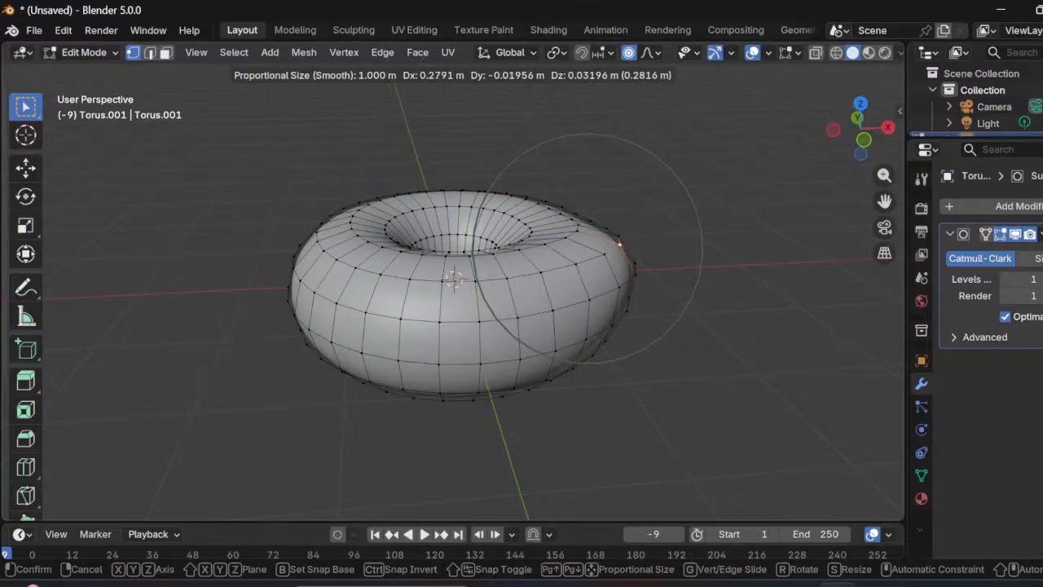
{"action": "scroll", "coordinate": [620, 244], "scroll_direction": "down", "scroll_amount": 10}
{"action": "scroll", "coordinate": [619, 244], "scroll_direction": "up", "scroll_amount": 3}
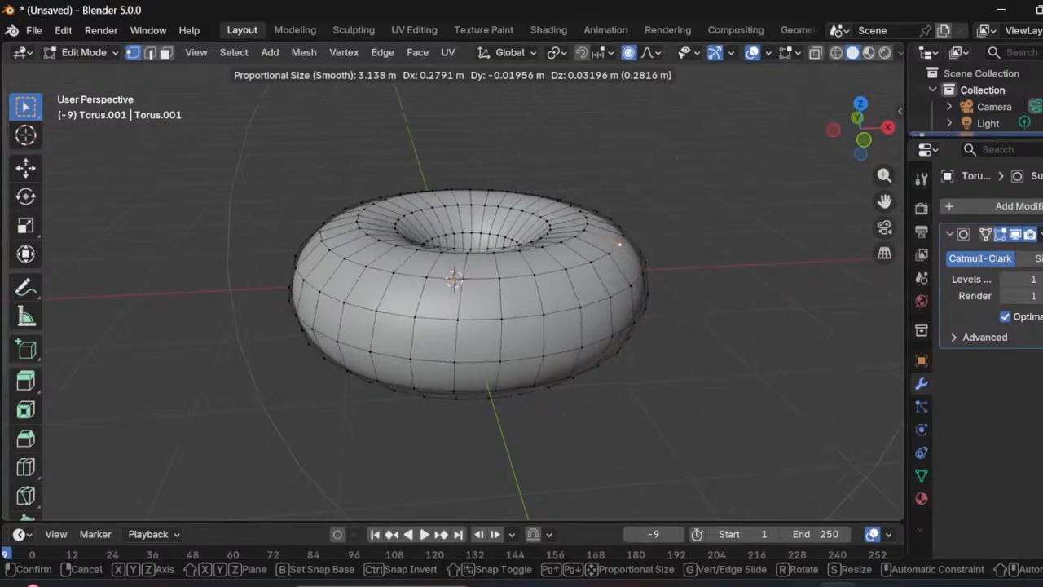
{"action": "scroll", "coordinate": [592, 248], "scroll_direction": "down", "scroll_amount": 1}
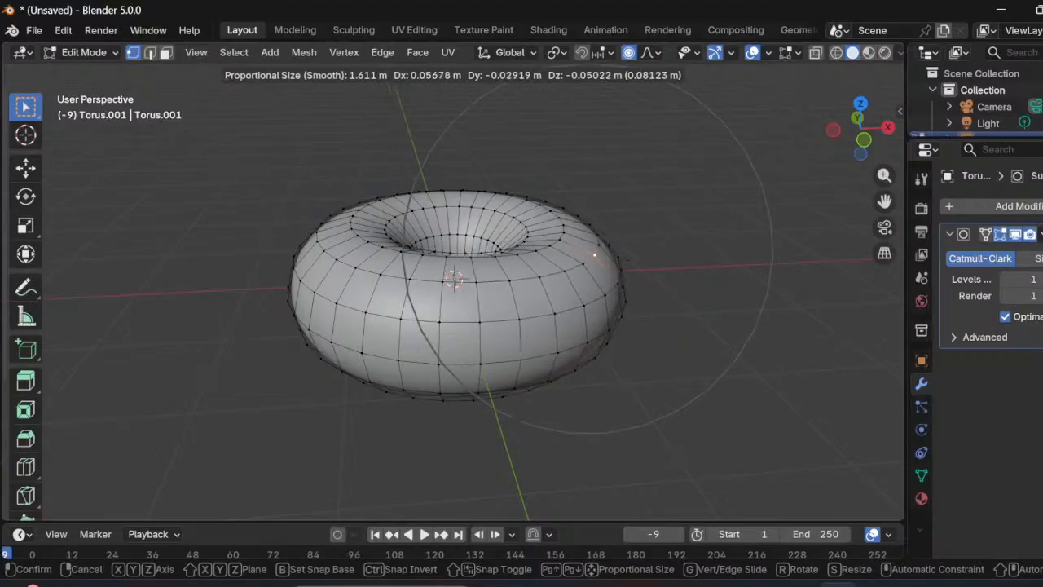
{"action": "key", "text": "Return"}
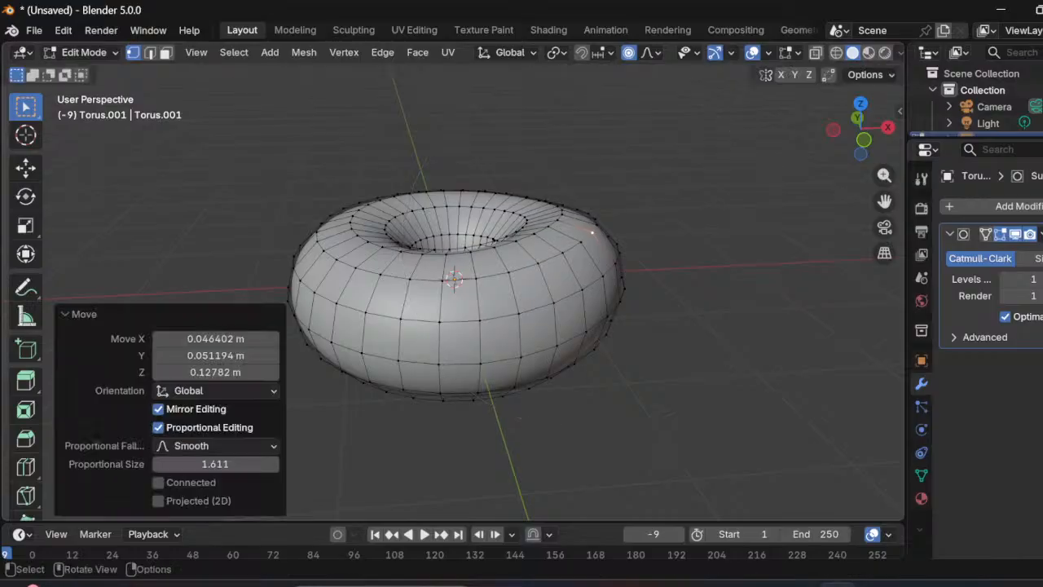
Step: Select an outer vertex on another side of the donut and move it about 0.12 m X, 0.03 m Y, -0.05 m Z with proportional size 1.210 m
{"action": "mouse_move", "coordinate": [593, 233]}
{"action": "middle_mouse_down"}
{"action": "mouse_move", "coordinate": [595, 140]}
{"action": "mouse_move", "coordinate": [595, 225]}
{"action": "middle_mouse_up"}
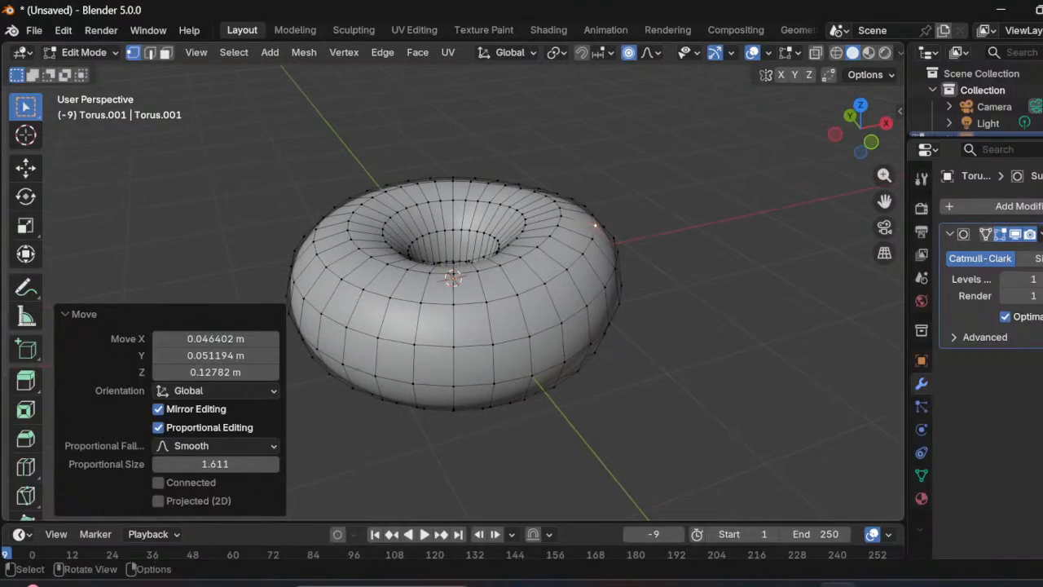
{"action": "middle_click_drag", "start_coordinate": [595, 225], "coordinate": [529, 343]}
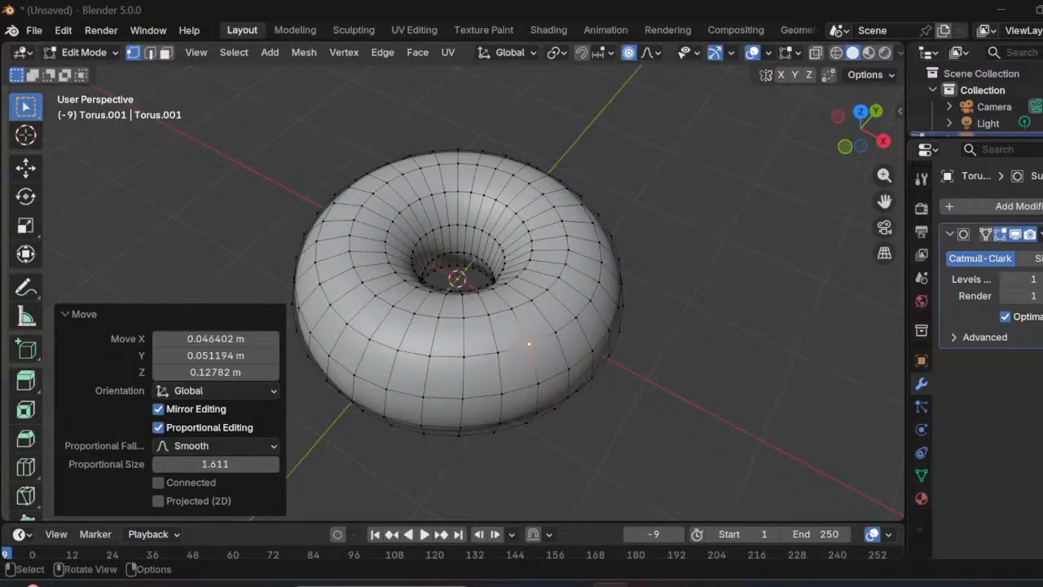
{"action": "left_click", "coordinate": [535, 350]}
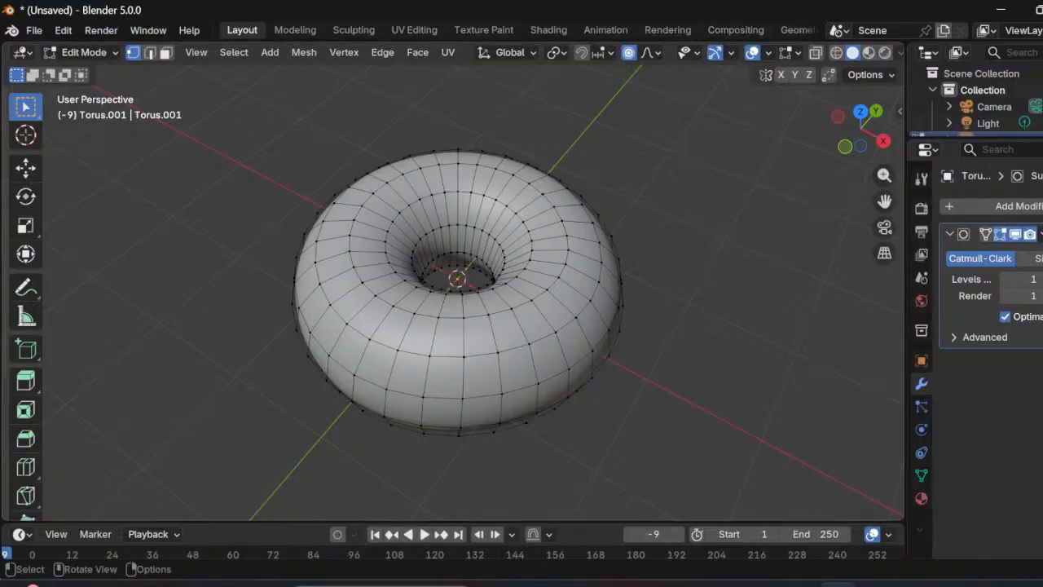
{"action": "middle_click_drag", "start_coordinate": [522, 277], "coordinate": [458, 305]}
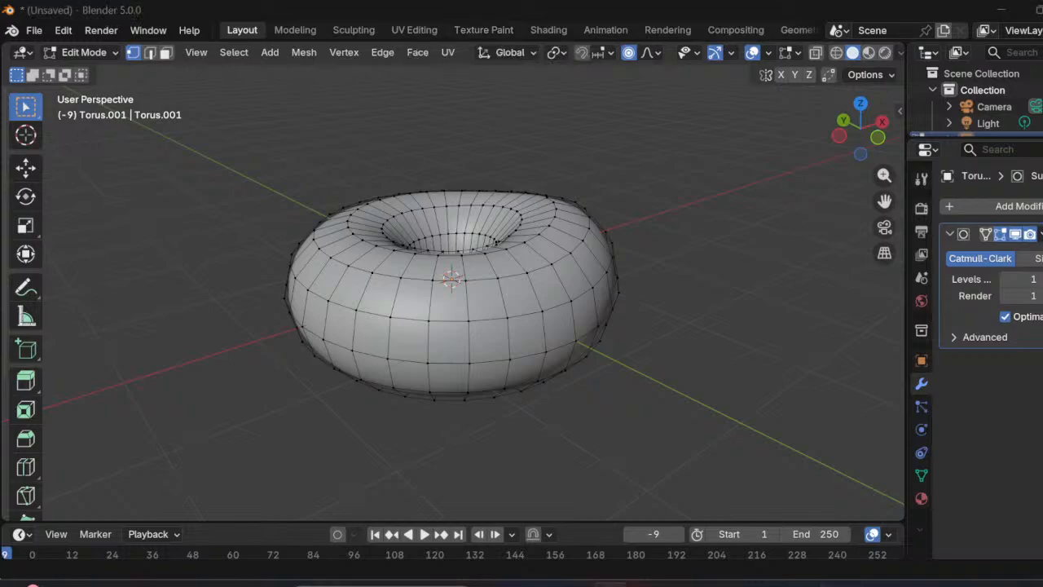
{"action": "middle_click_drag", "start_coordinate": [456, 303], "coordinate": [541, 336]}
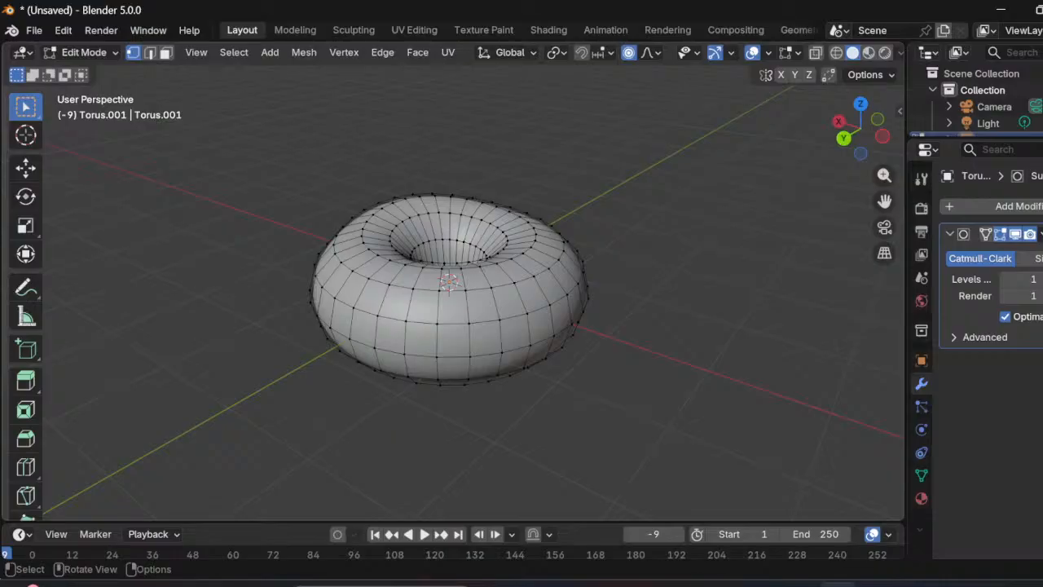
{"action": "left_click", "coordinate": [499, 319]}
{"action": "middle_click_drag", "start_coordinate": [500, 319], "coordinate": [563, 341]}
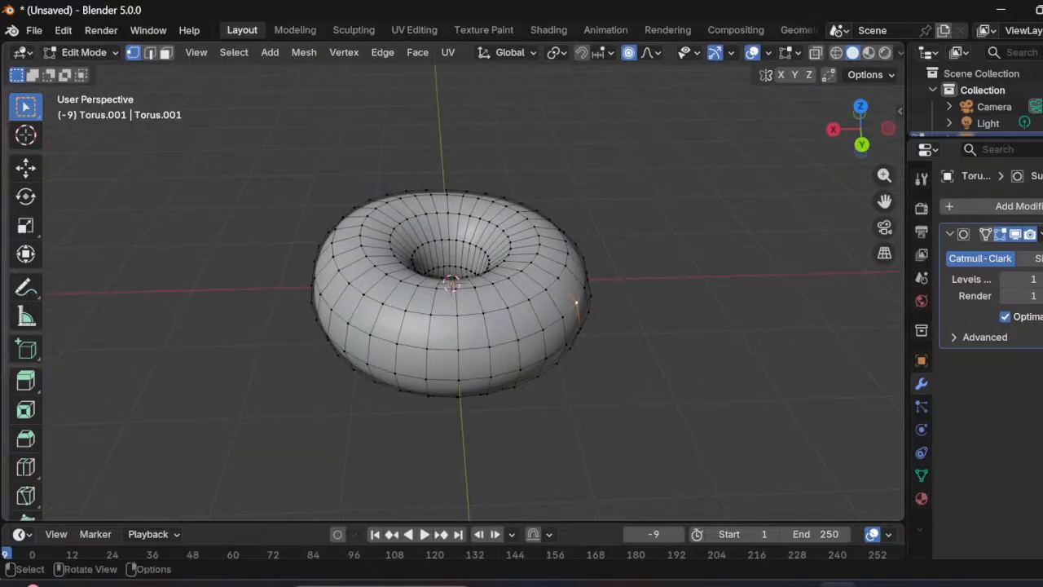
{"action": "key", "text": "g"}
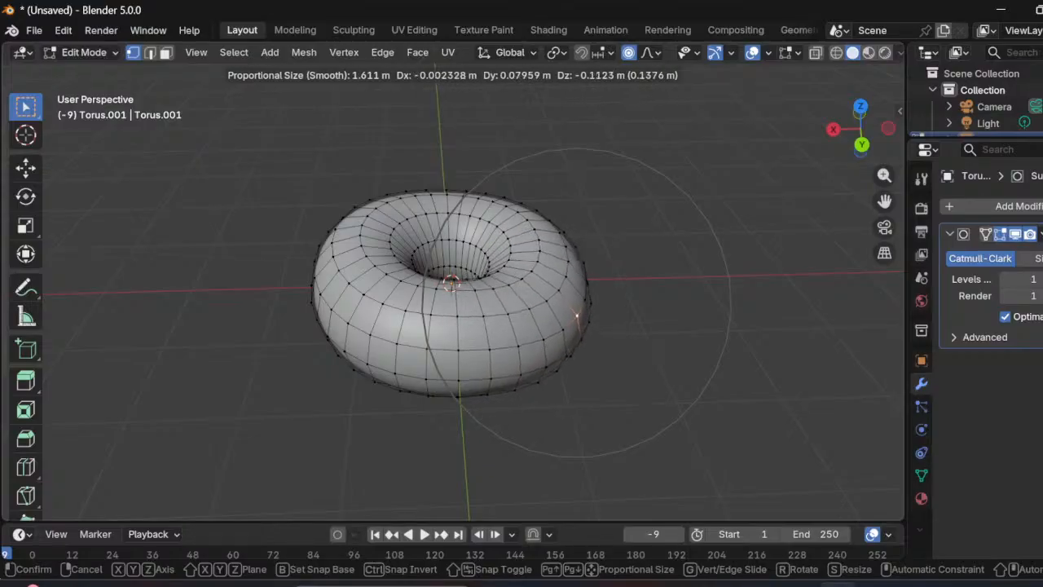
{"action": "scroll", "coordinate": [575, 314], "scroll_direction": "down", "scroll_amount": 1}
{"action": "scroll", "coordinate": [576, 314], "scroll_direction": "up", "scroll_amount": 4}
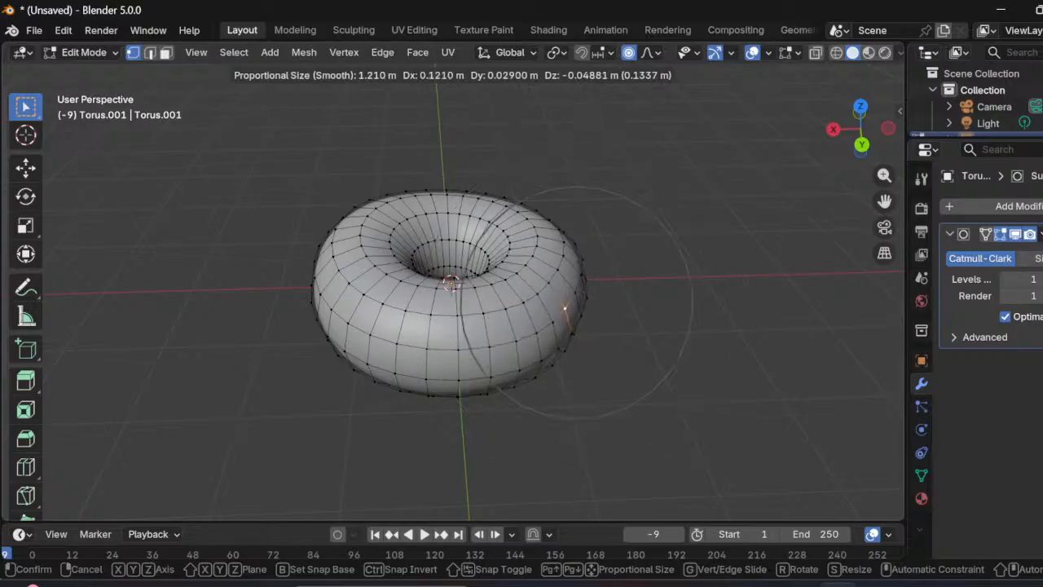
{"action": "left_click", "coordinate": [565, 309]}
Step: Select a vertex on the donut's lower outer side and move it about 0.14 m down along global Z with proportional size 0.909 m
{"action": "middle_click_drag", "start_coordinate": [566, 309], "coordinate": [552, 164]}
{"action": "left_click", "coordinate": [569, 317]}
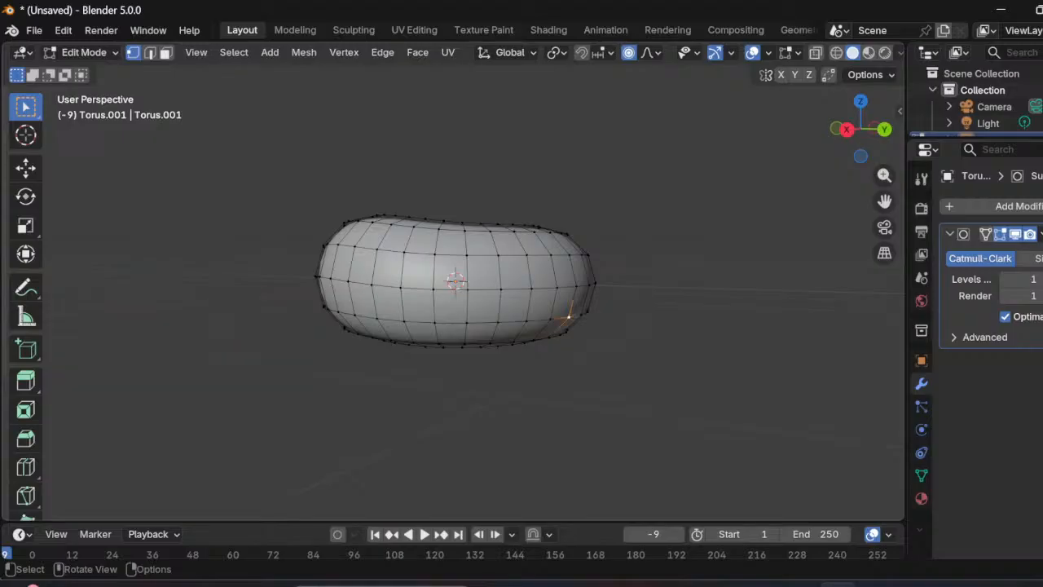
{"action": "right_click", "coordinate": [568, 317]}
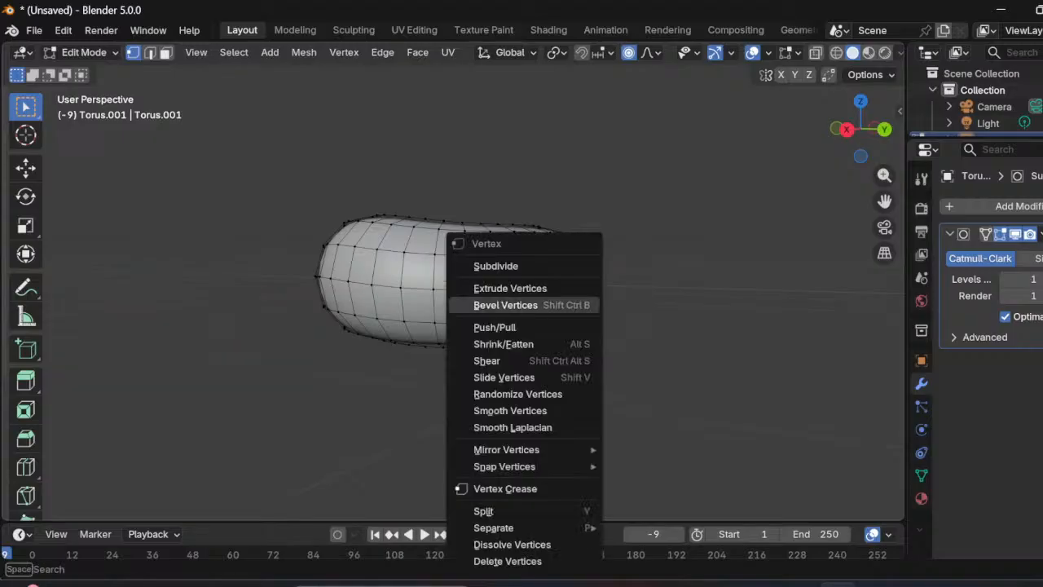
{"action": "key", "text": "Escape"}
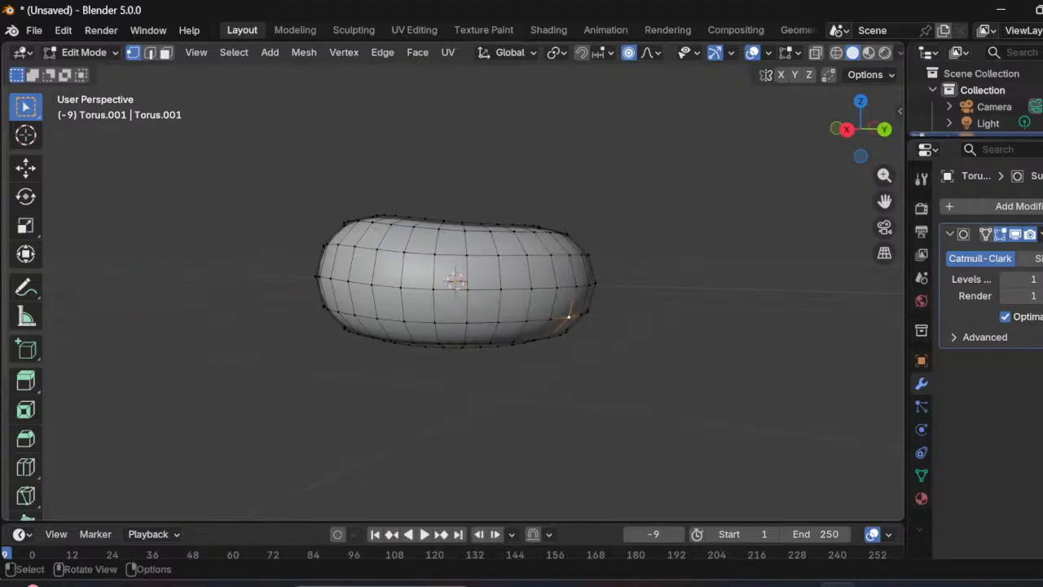
{"action": "key", "text": "g"}
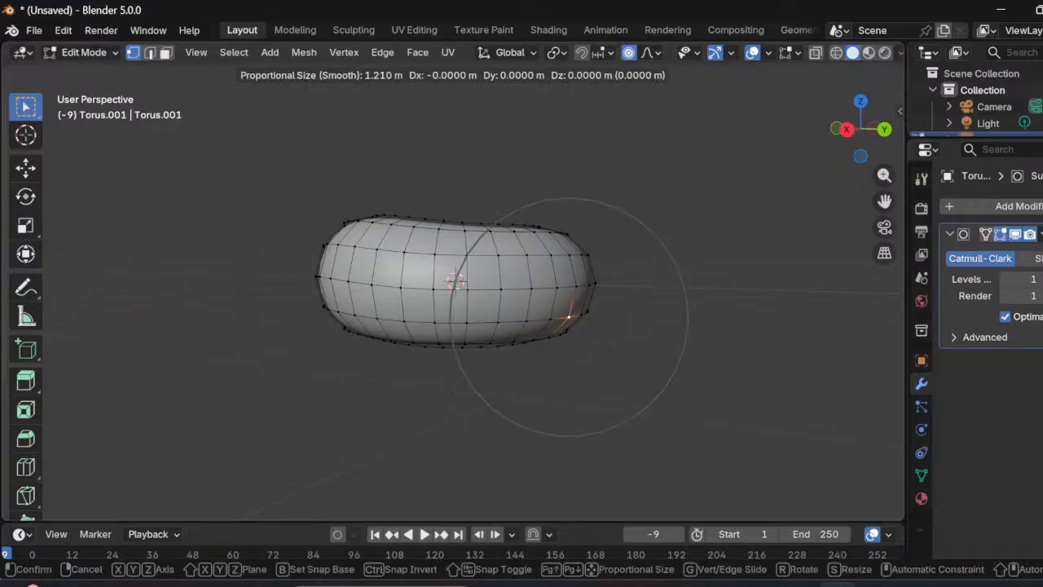
{"action": "key", "text": "z"}
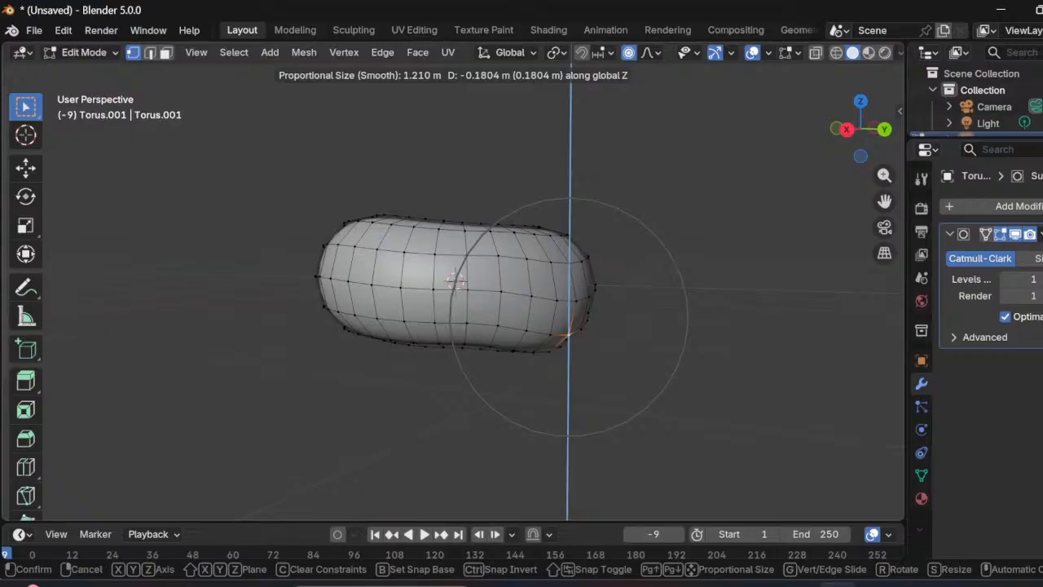
{"action": "scroll", "coordinate": [568, 330], "scroll_direction": "up", "scroll_amount": 3}
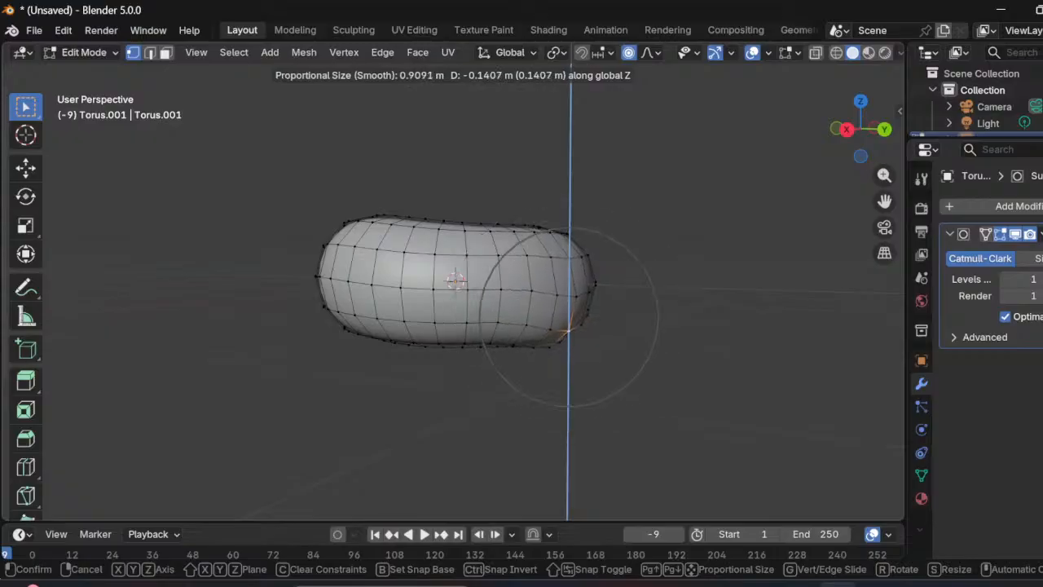
{"action": "left_click", "coordinate": [568, 329]}
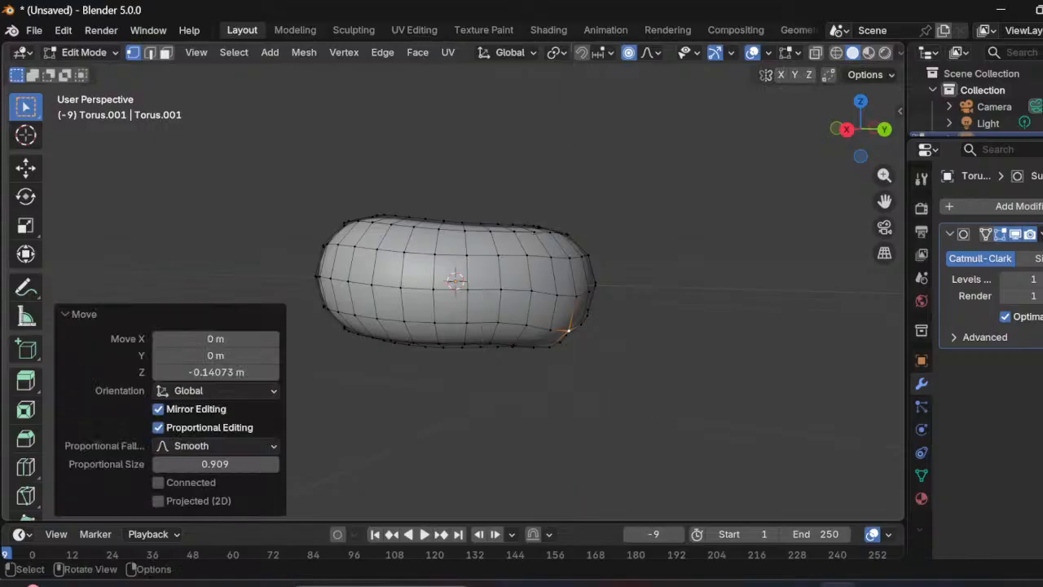
Step: Select a vertex on the donut's outer edge at the negative Y side and move it about 0.057 m inward along global Y
{"action": "middle_click_drag", "start_coordinate": [483, 331], "coordinate": [529, 359]}
{"action": "left_click", "coordinate": [323, 263]}
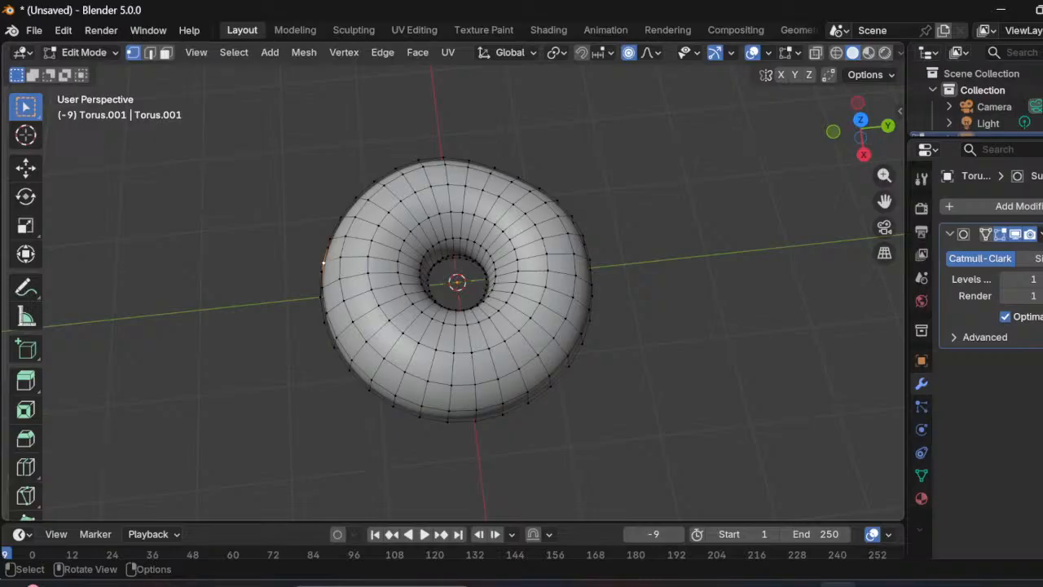
{"action": "key", "text": "g"}
{"action": "key", "text": "y"}
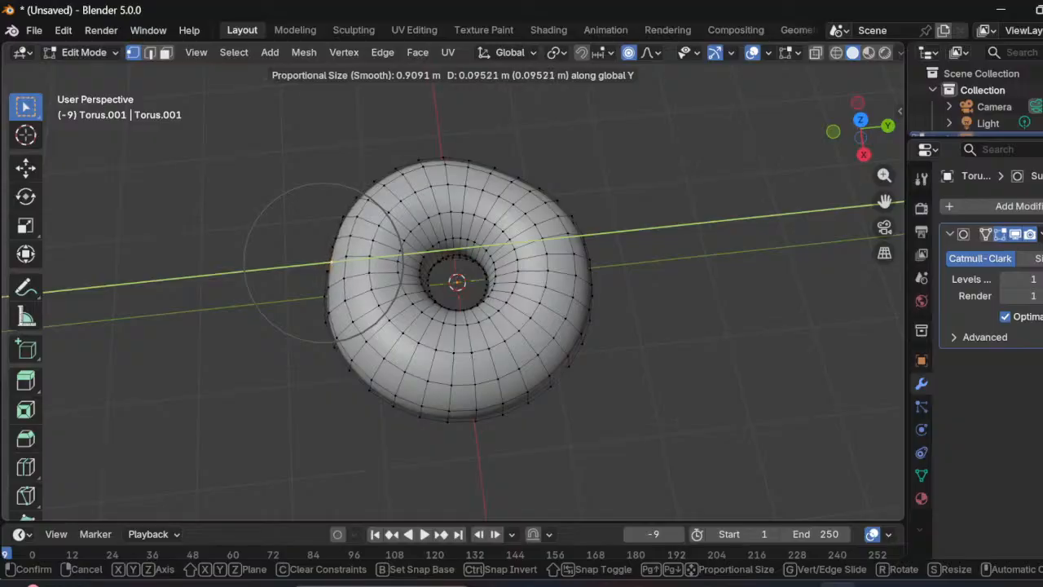
{"action": "key", "text": "Return"}
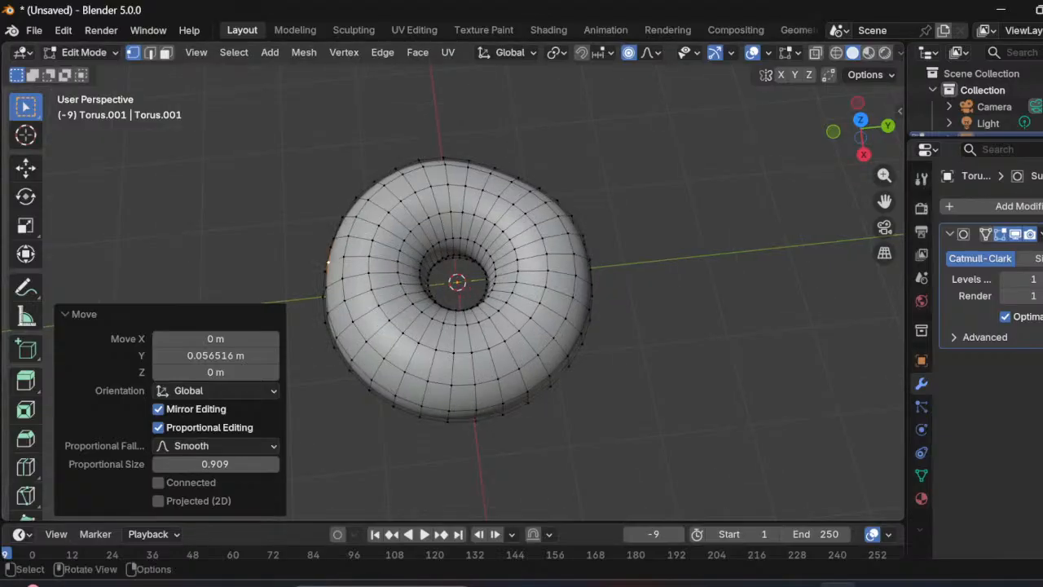
Step: Inspect the donut's deformed shape in Object Mode, and return to Edit Mode
{"action": "left_click", "coordinate": [84, 52]}
{"action": "left_click", "coordinate": [95, 72]}
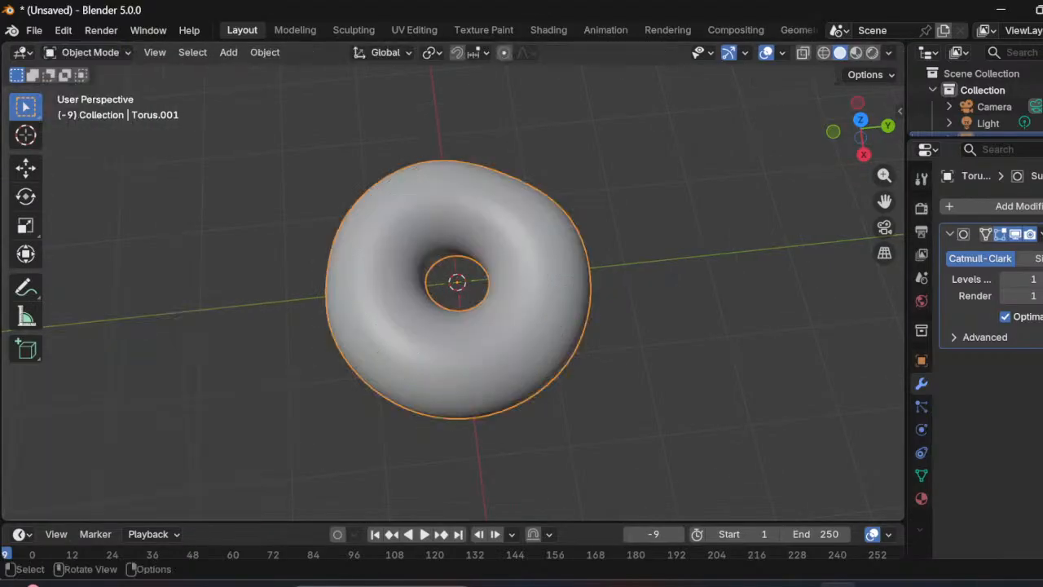
{"action": "middle_click_drag", "start_coordinate": [160, 231], "coordinate": [76, 220]}
{"action": "left_click", "coordinate": [84, 52]}
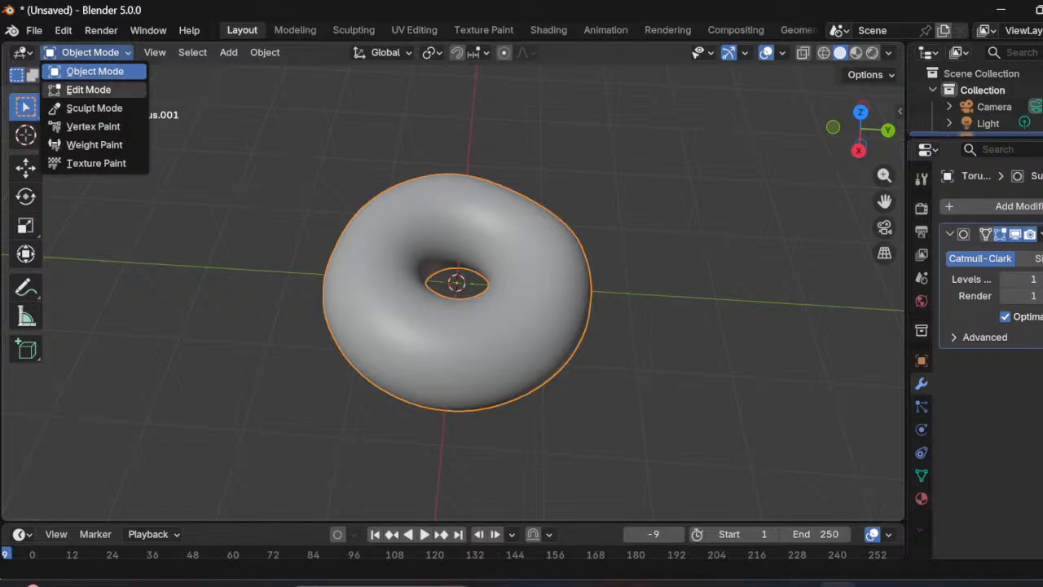
{"action": "left_click", "coordinate": [88, 89]}
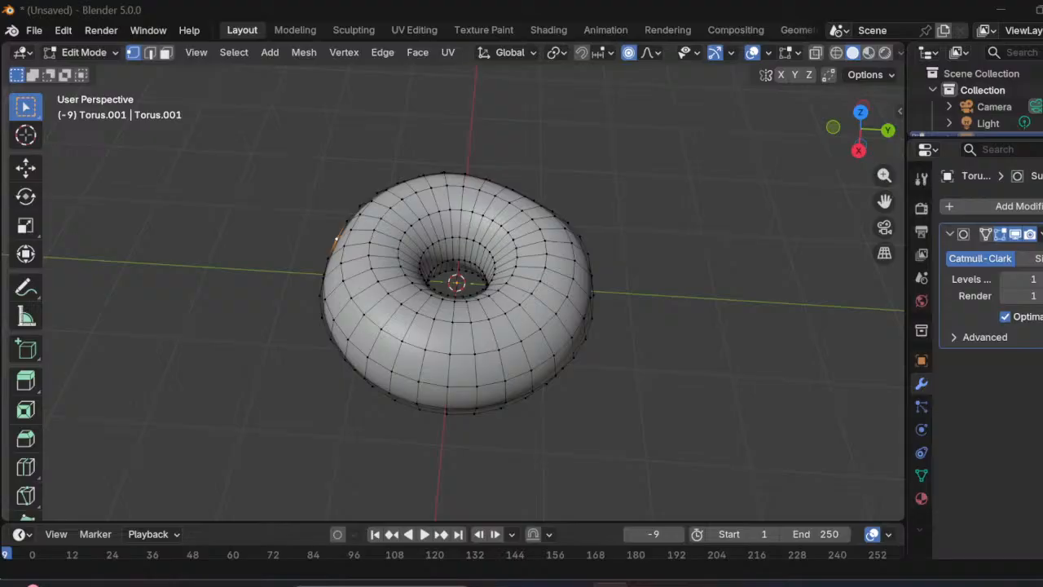
Step: Push an outer vertex near the negative Y side inward by about -0.034 m X, 0.099 m Y and 0.026 m Z
{"action": "middle_click_drag", "start_coordinate": [336, 237], "coordinate": [356, 359]}
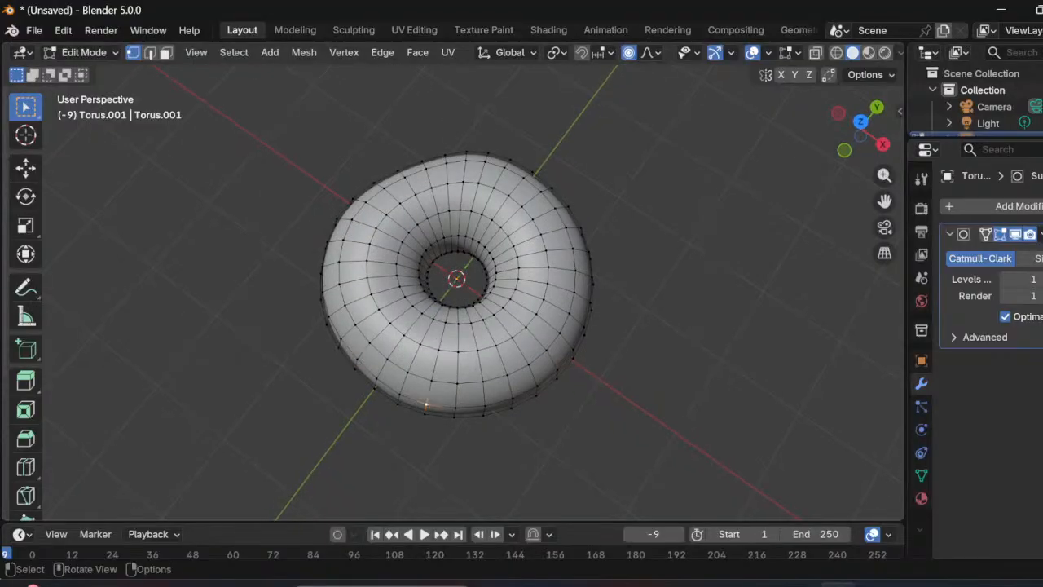
{"action": "key", "text": "g"}
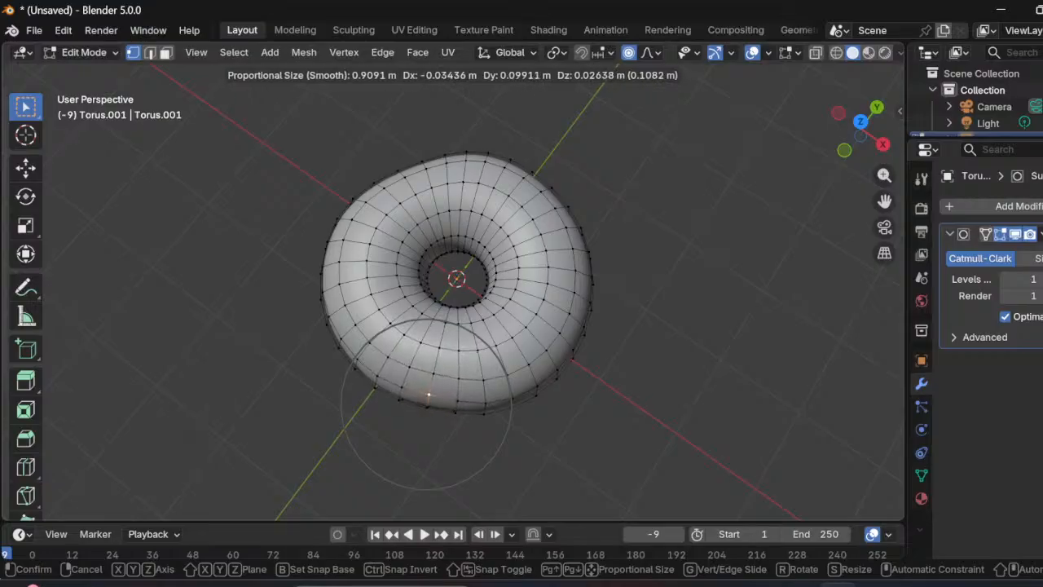
{"action": "left_click", "coordinate": [428, 395]}
{"action": "middle_click_drag", "start_coordinate": [429, 395], "coordinate": [499, 394]}
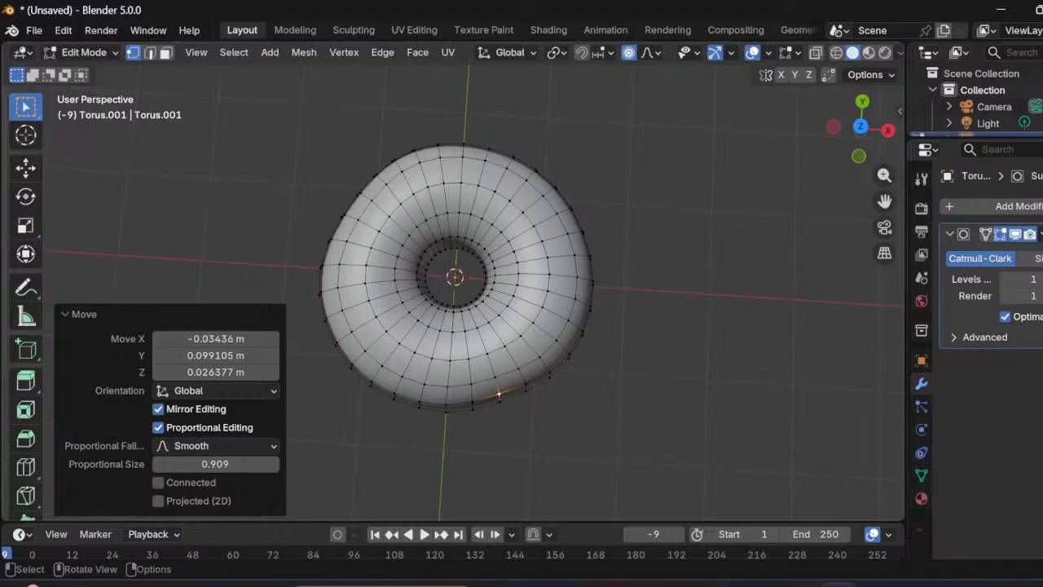
Step: Select a vertex beside the donut's hole on the positive X side and move it about 0.214 m along global X
{"action": "left_click", "coordinate": [491, 288]}
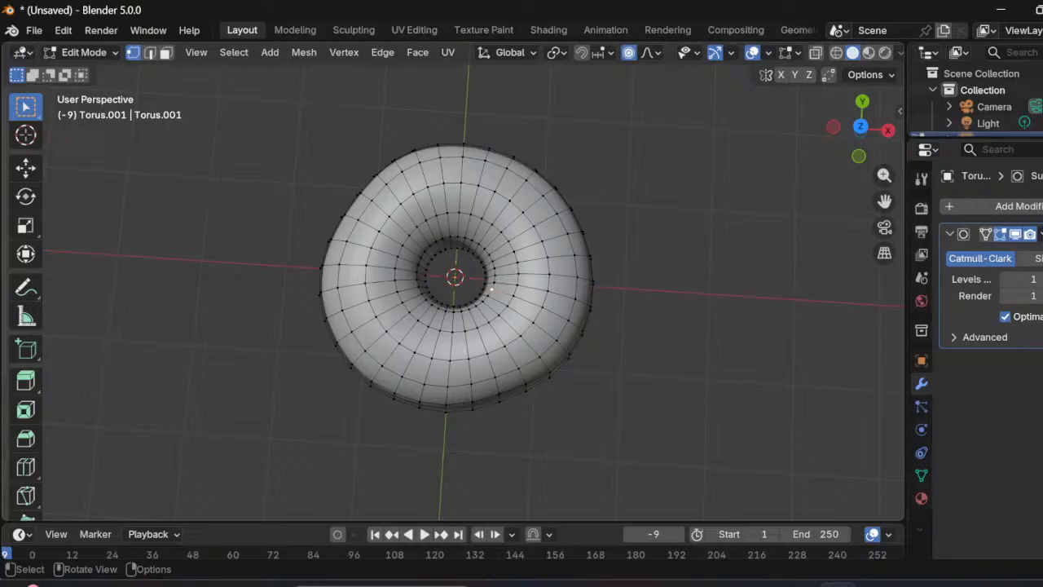
{"action": "key", "text": "g"}
{"action": "key", "text": "y"}
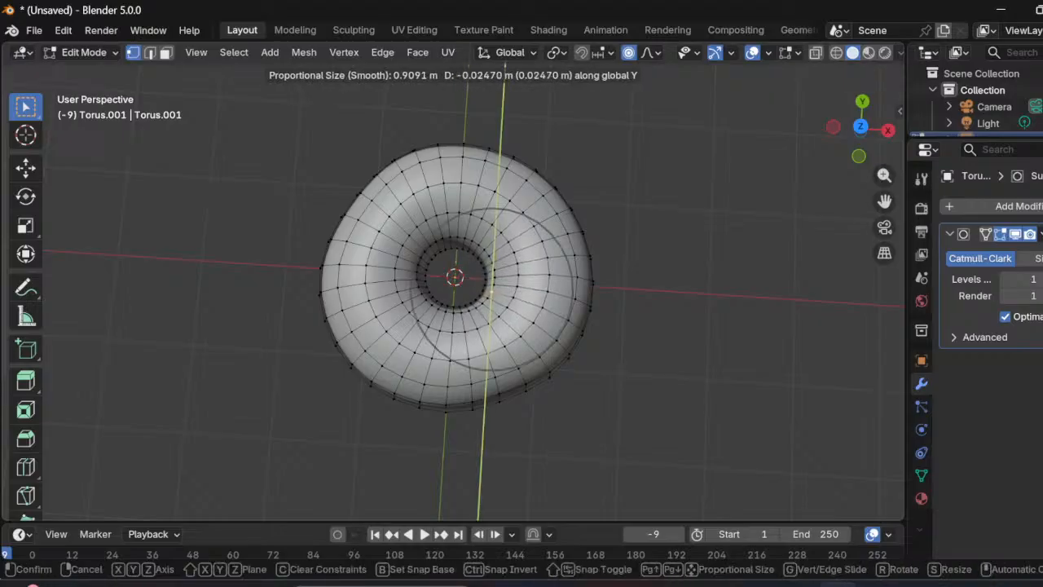
{"action": "key", "text": "x"}
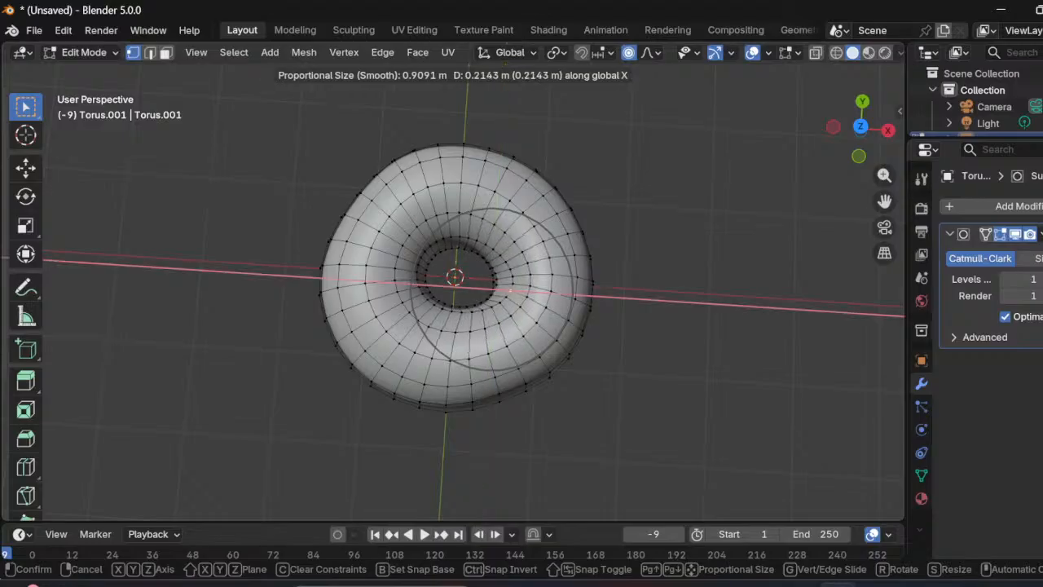
{"action": "left_click", "coordinate": [509, 290]}
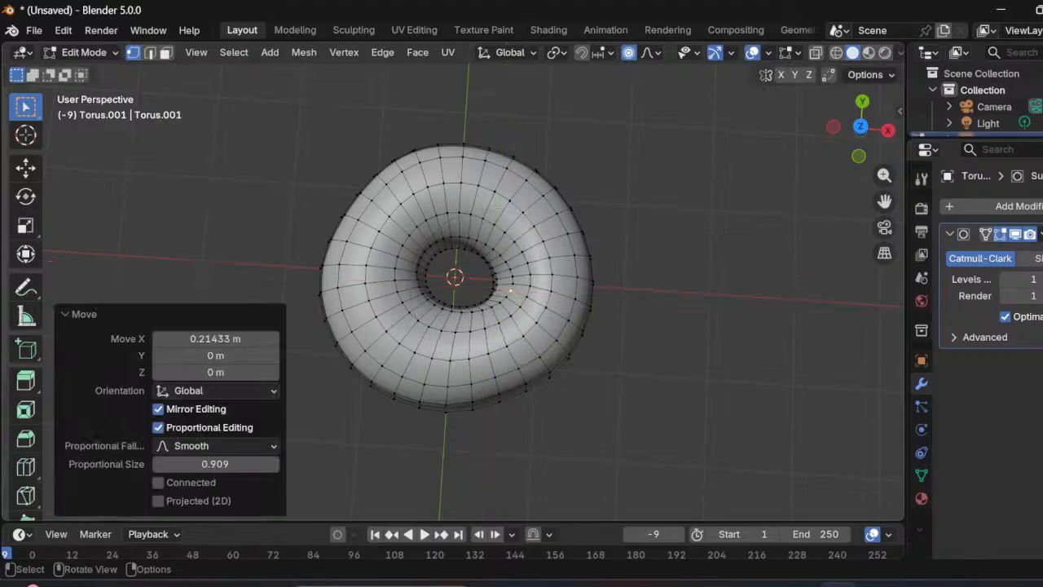
Step: Select the edge loop around the middle of the donut's outer side and scale it to about 0.882 with proportional editing
{"action": "middle_click_drag", "start_coordinate": [509, 290], "coordinate": [563, 221]}
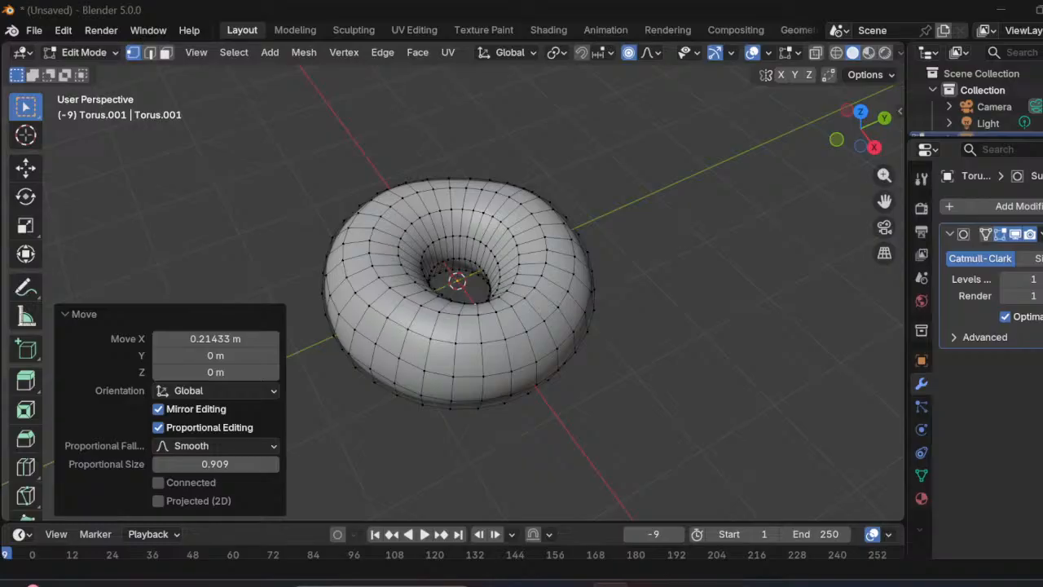
{"action": "middle_click_drag", "start_coordinate": [521, 309], "coordinate": [513, 232]}
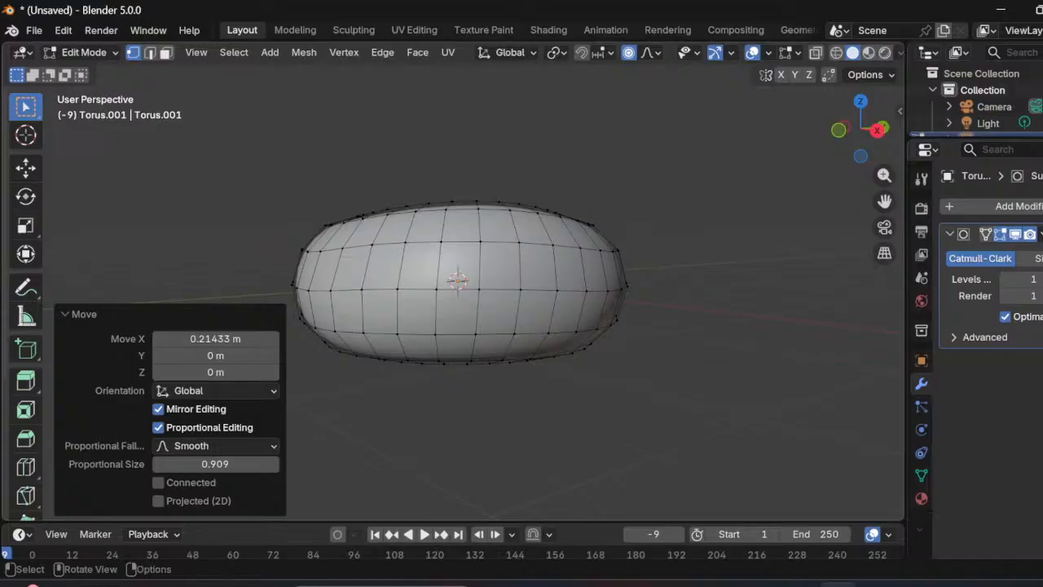
{"action": "left_click", "coordinate": [520, 290]}
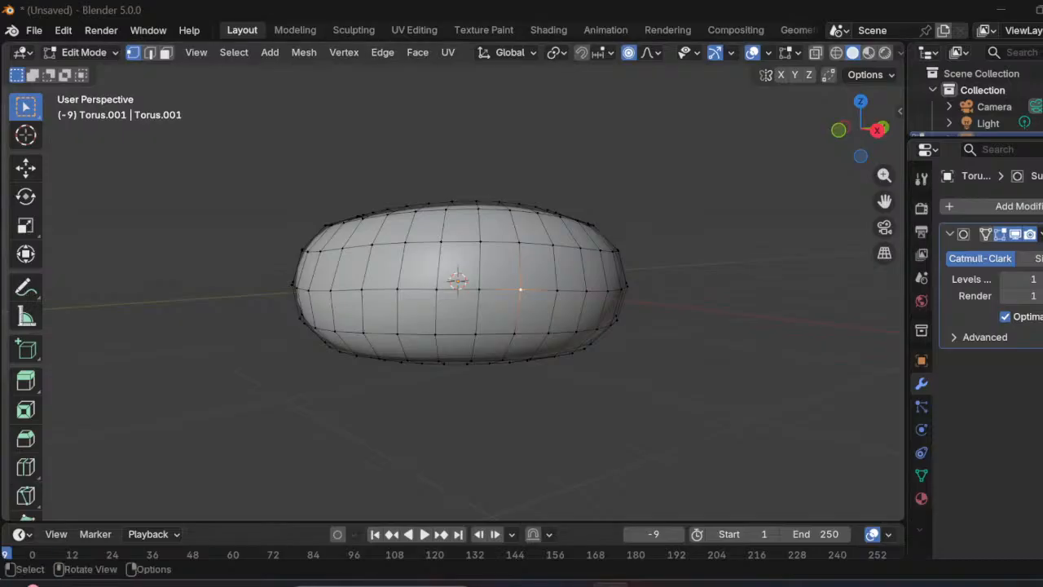
{"action": "left_click", "coordinate": [478, 289], "text": "alt"}
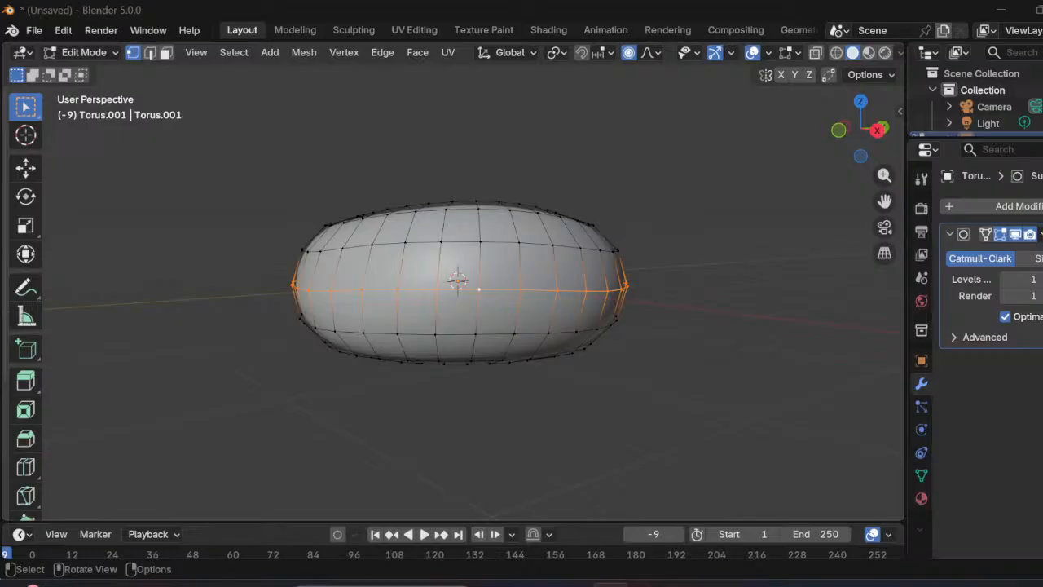
{"action": "key", "text": "alt+a"}
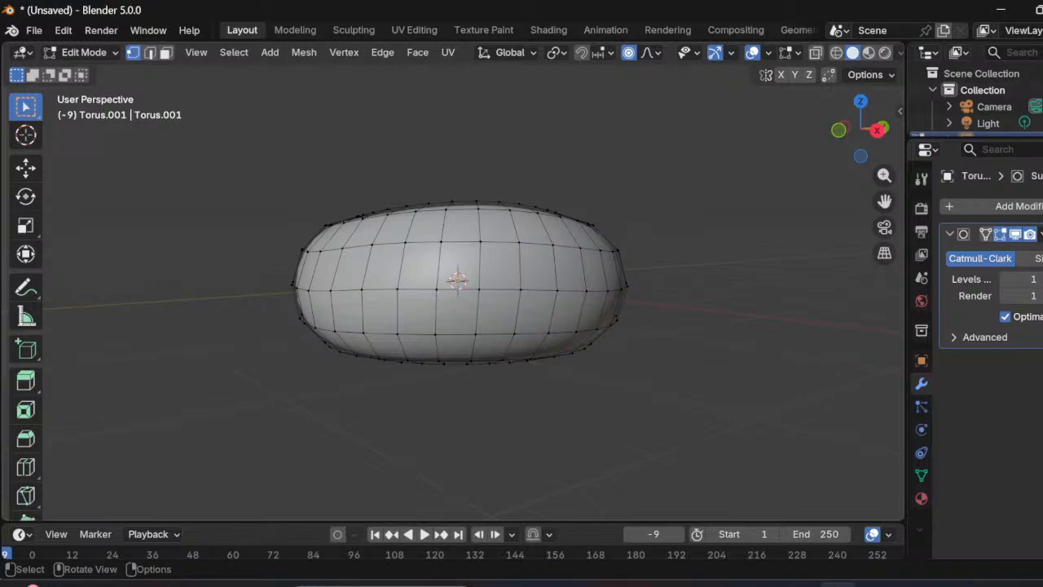
{"action": "left_click", "coordinate": [556, 288], "text": "alt"}
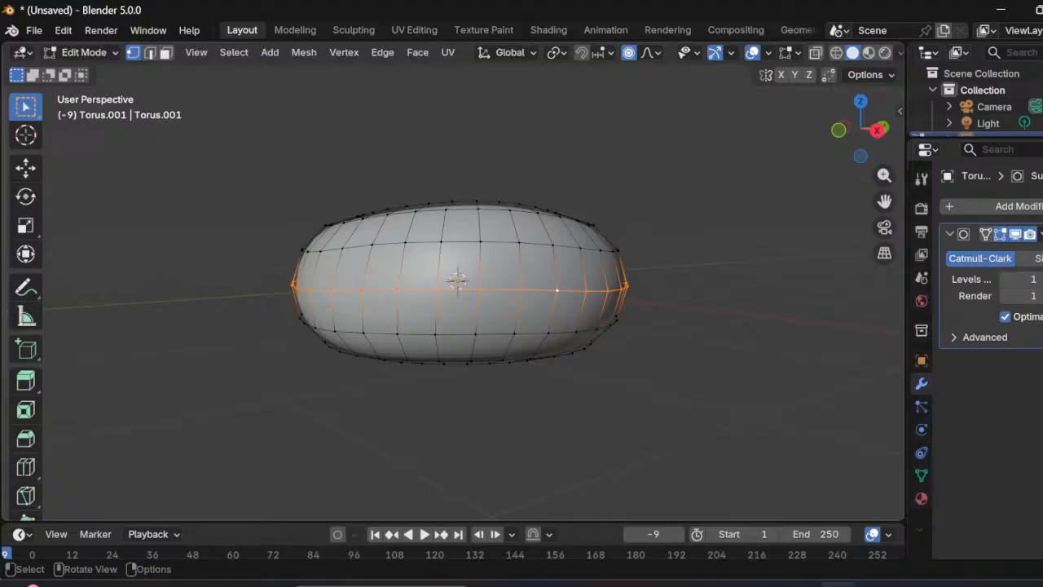
{"action": "key", "text": "s"}
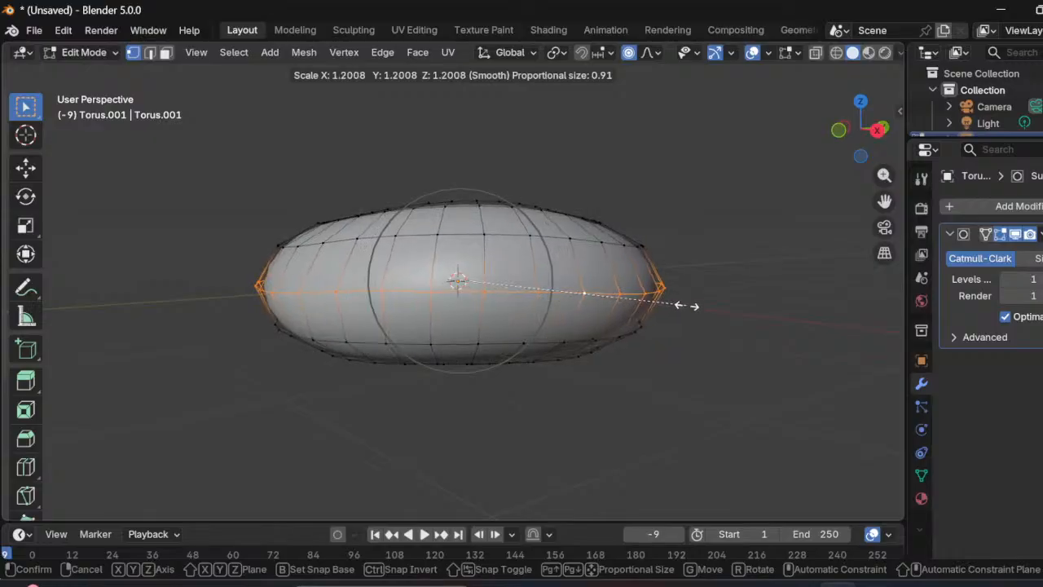
{"action": "left_click", "coordinate": [624, 296]}
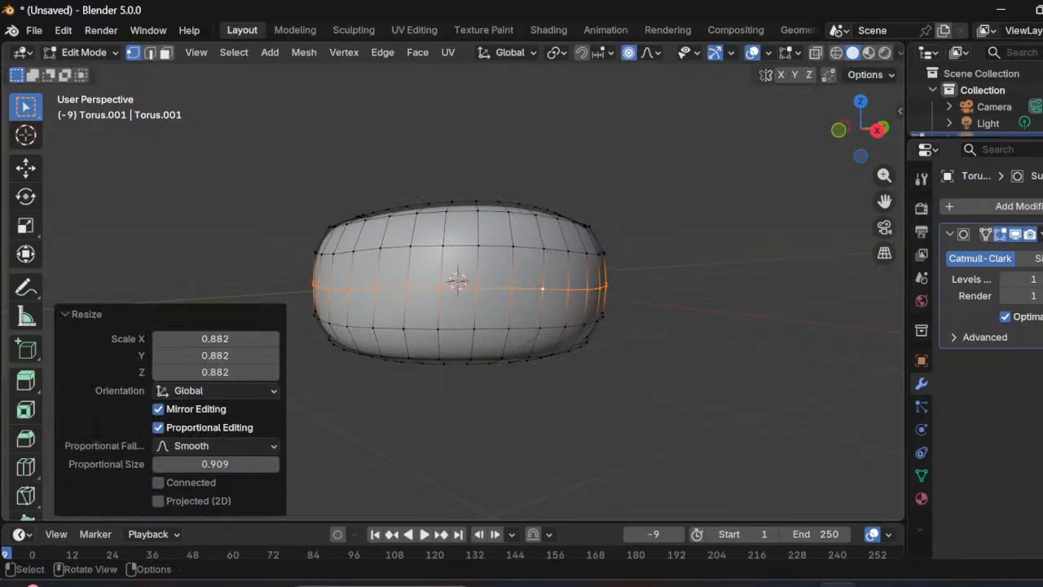
{"action": "middle_click_drag", "start_coordinate": [624, 296], "coordinate": [646, 371]}
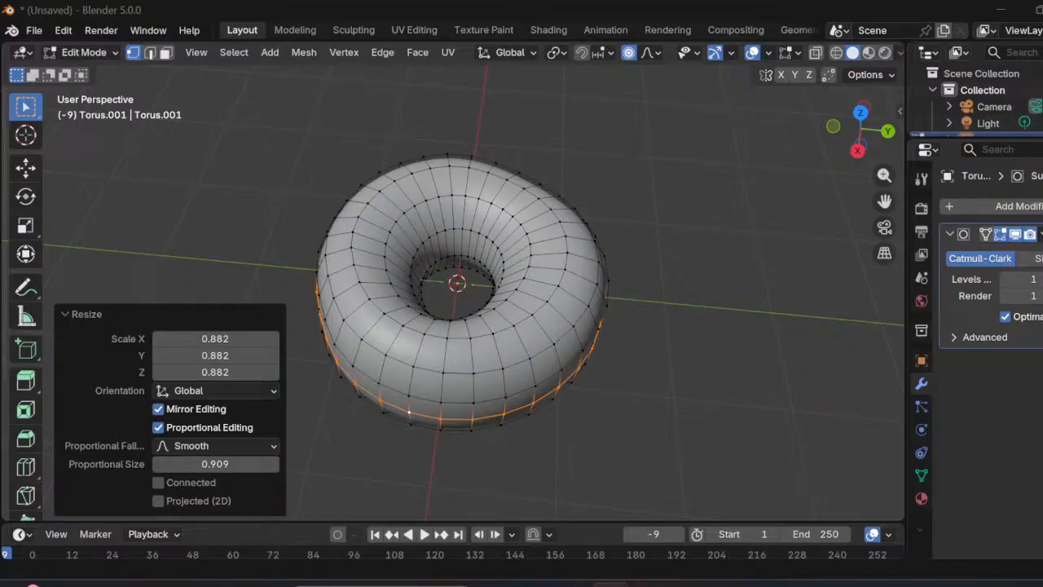
Step: Save the project as "donut time.blend" in the "All the art stuff" folder
{"action": "left_click", "coordinate": [33, 31]}
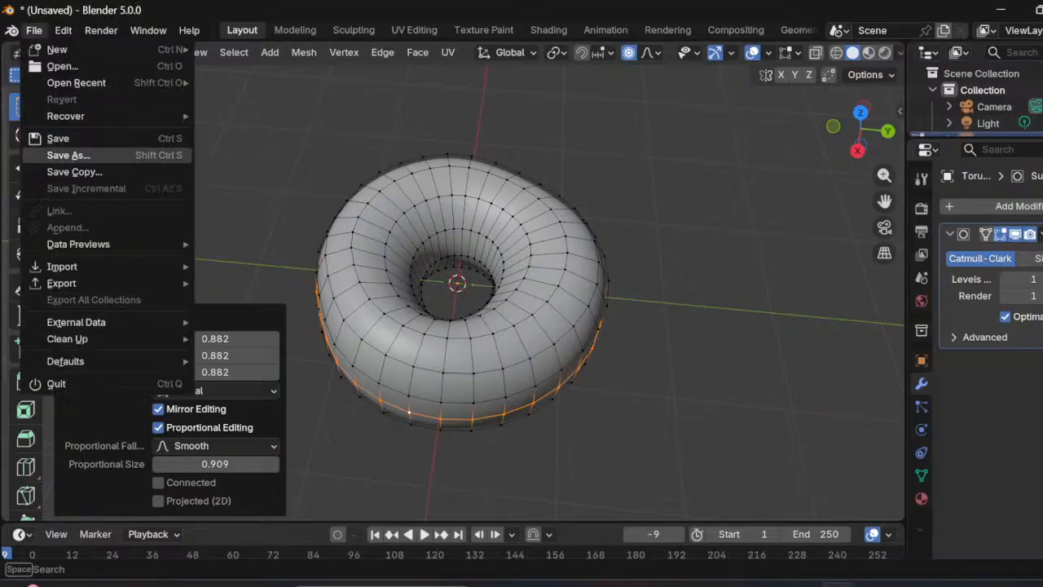
{"action": "left_click", "coordinate": [68, 155]}
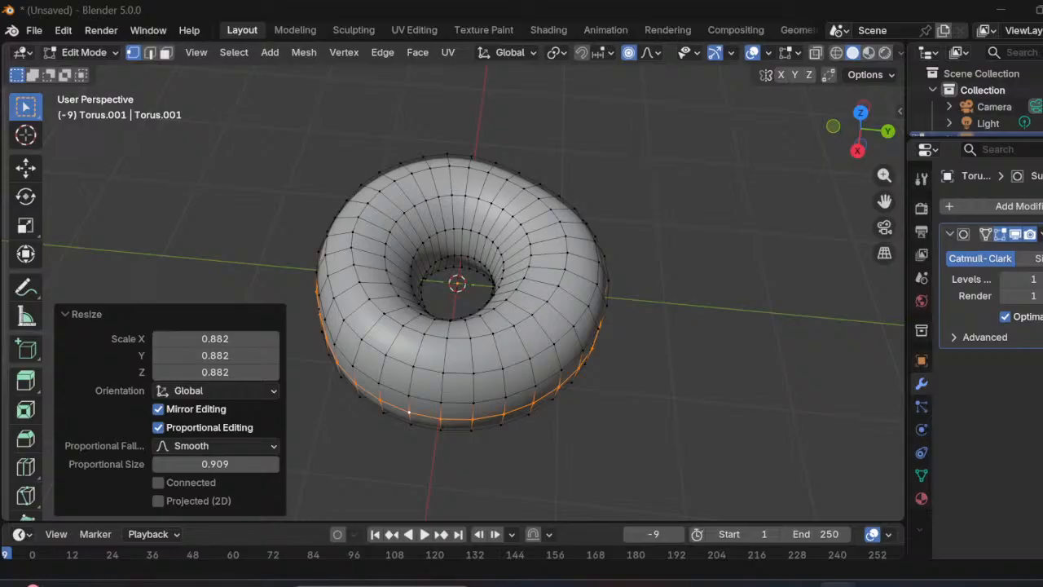
{"action": "key", "text": "Return"}
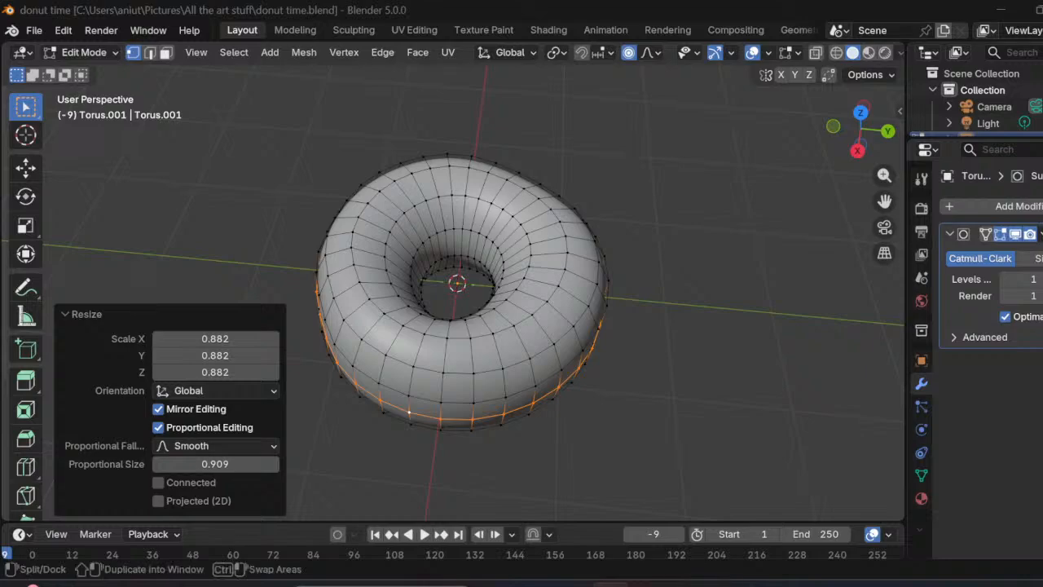
{"action": "scroll", "coordinate": [481, 326], "scroll_direction": "down", "scroll_amount": 2}
{"action": "scroll", "coordinate": [480, 326], "scroll_direction": "up", "scroll_amount": 2}
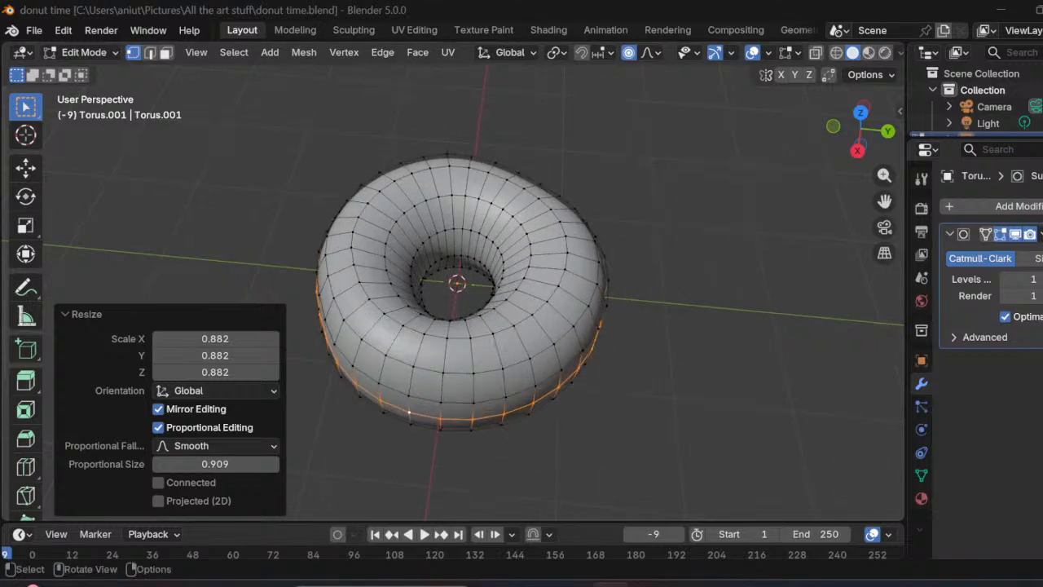
Step: Clear the mesh selection, return to Object Mode and deselect the finished donut
{"action": "middle_click_drag", "start_coordinate": [481, 326], "coordinate": [457, 283]}
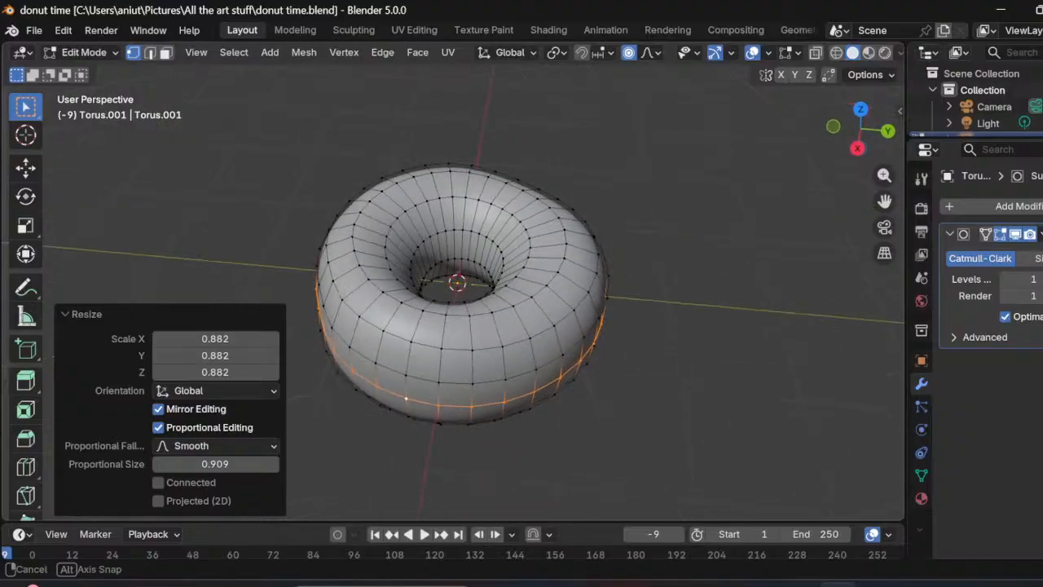
{"action": "scroll", "coordinate": [456, 283], "scroll_direction": "down", "scroll_amount": 2}
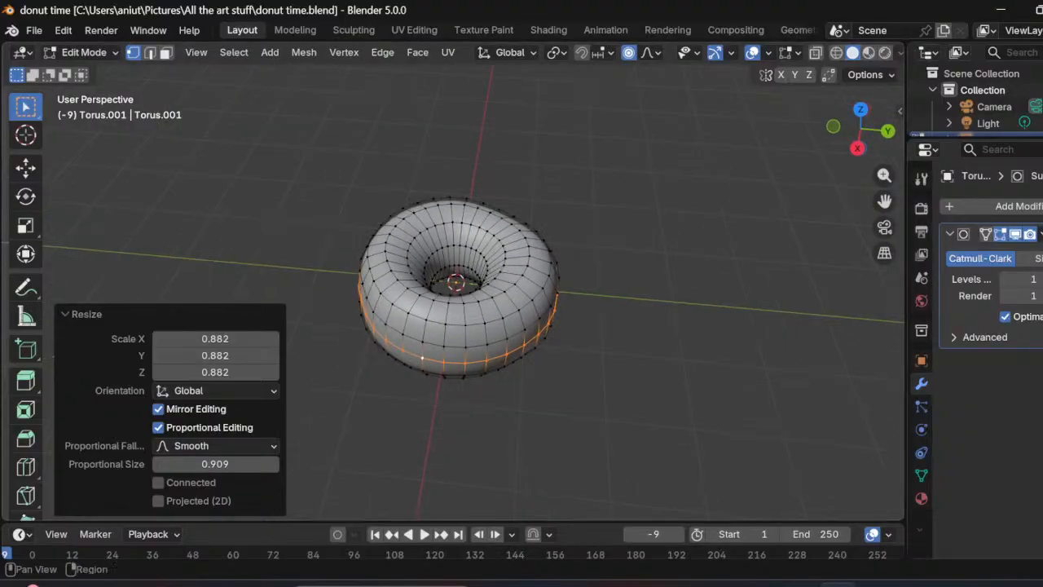
{"action": "middle_click_drag", "start_coordinate": [457, 284], "coordinate": [208, 289]}
{"action": "middle_click_drag", "start_coordinate": [326, 244], "coordinate": [350, 232], "text": "shift"}
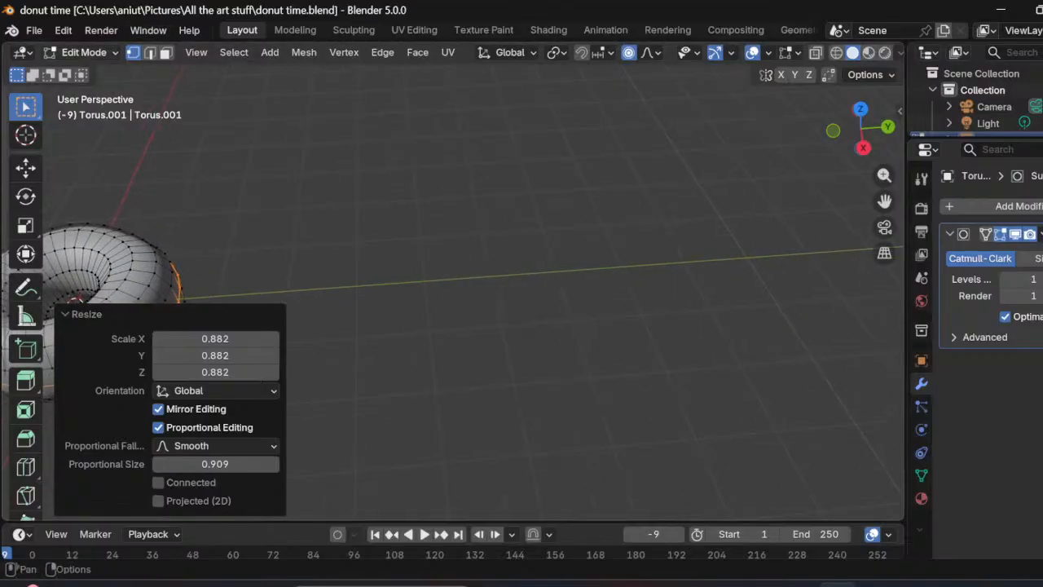
{"action": "key", "text": "alt+a"}
{"action": "left_click", "coordinate": [84, 52]}
{"action": "left_click", "coordinate": [94, 71]}
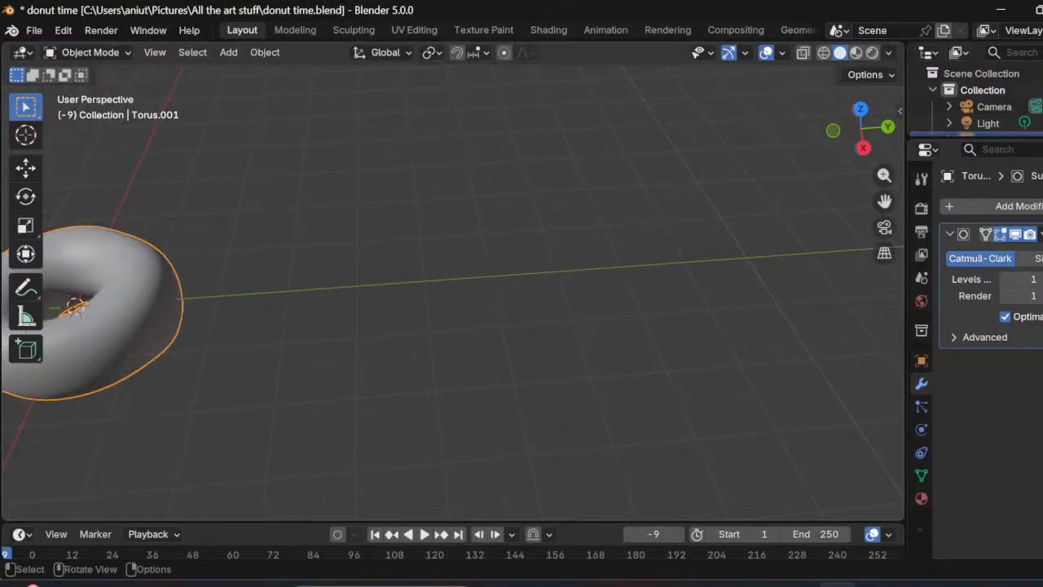
{"action": "right_click", "coordinate": [383, 246]}
{"action": "left_click", "coordinate": [383, 246]}
{"action": "left_click", "coordinate": [383, 246]}
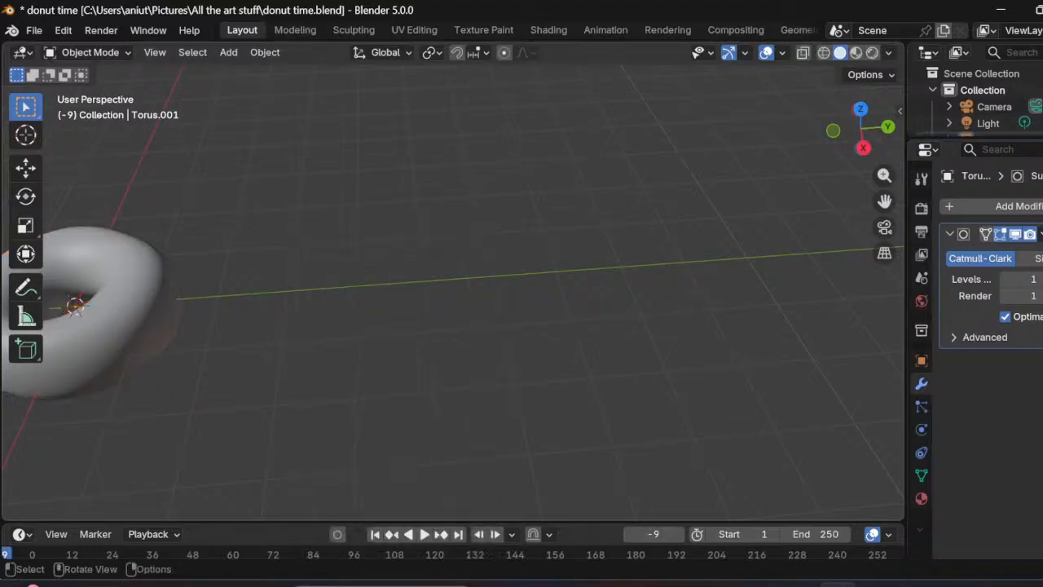
Step: Add a second torus with 0.98 m major and 0.63 m minor radius, and move it about 7.54 m along global Y
{"action": "key", "text": "shift+a"}
{"action": "mouse_move", "coordinate": [489, 237]}
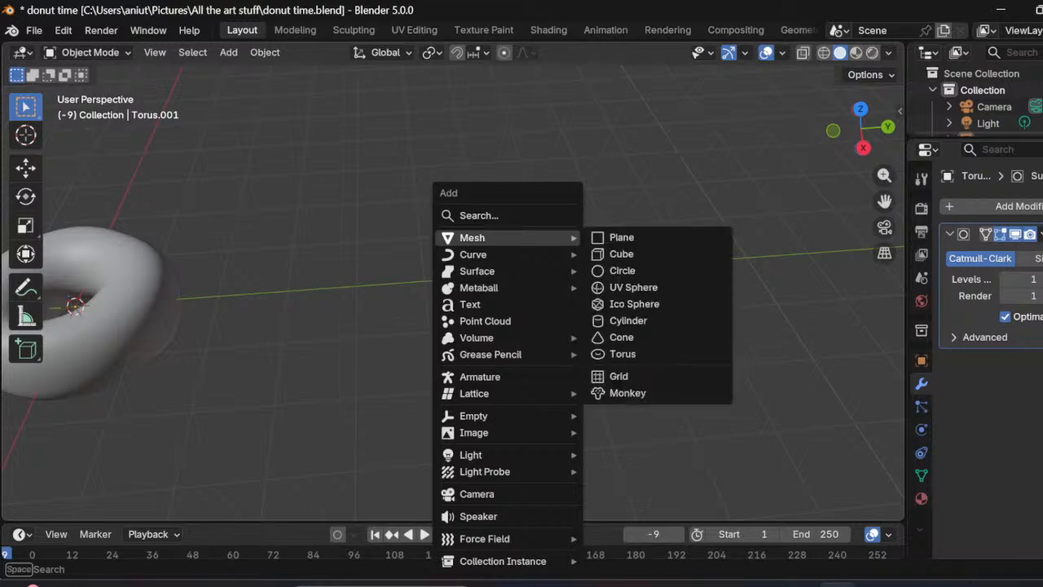
{"action": "left_click", "coordinate": [623, 354]}
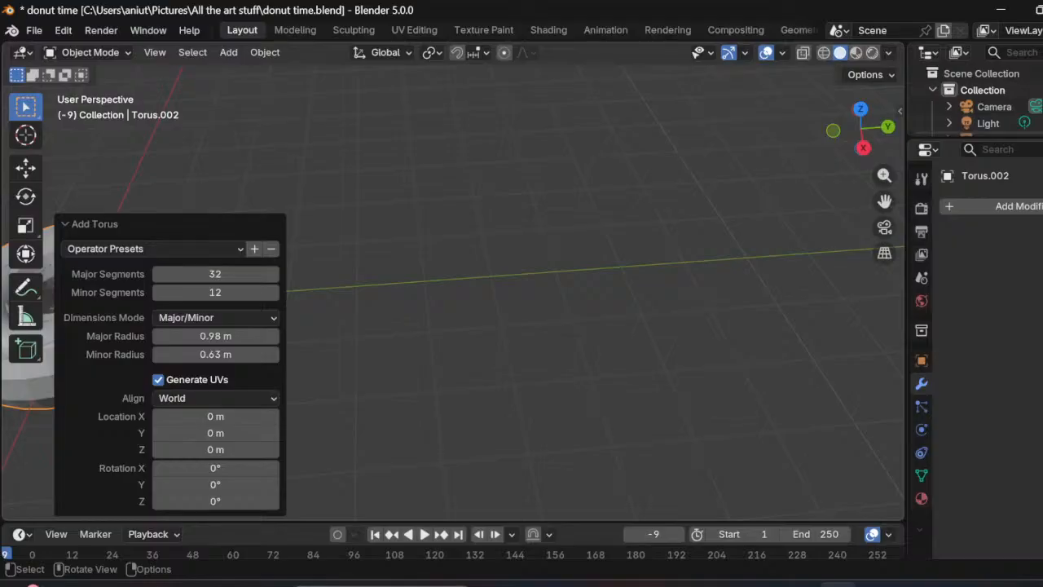
{"action": "key", "text": "g"}
{"action": "key", "text": "x"}
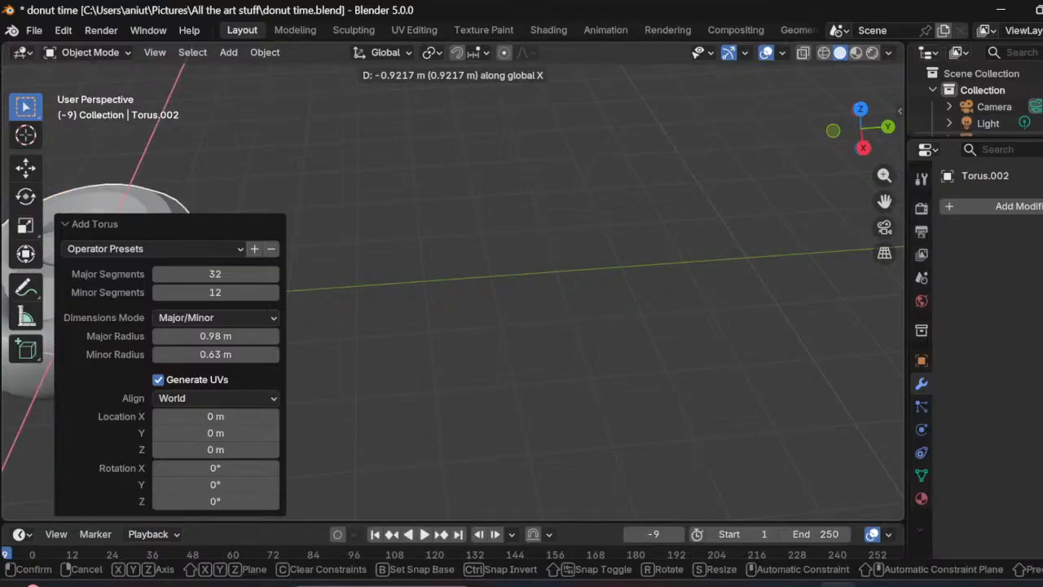
{"action": "key", "text": "y"}
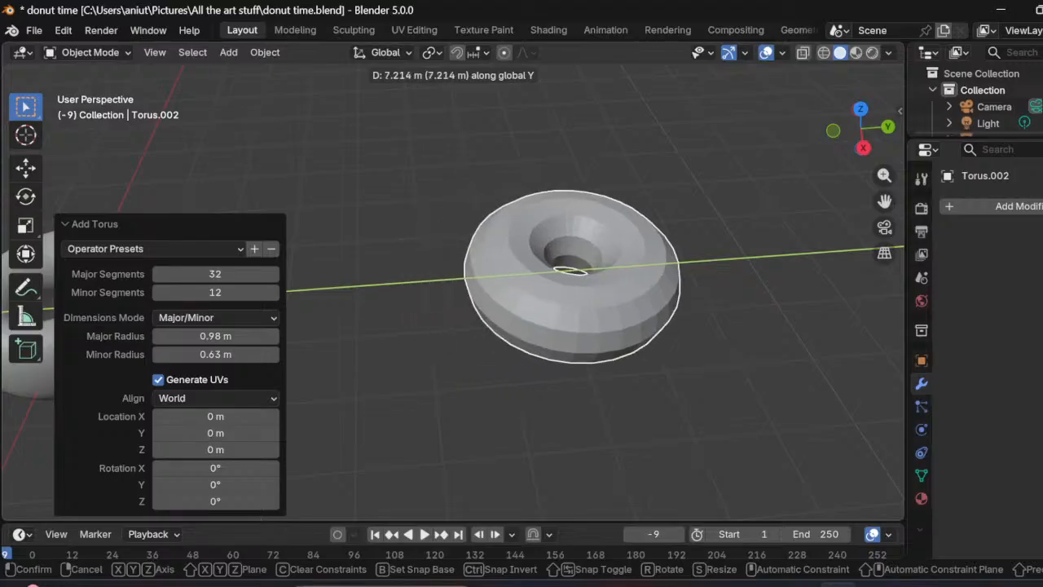
{"action": "key", "text": "Return"}
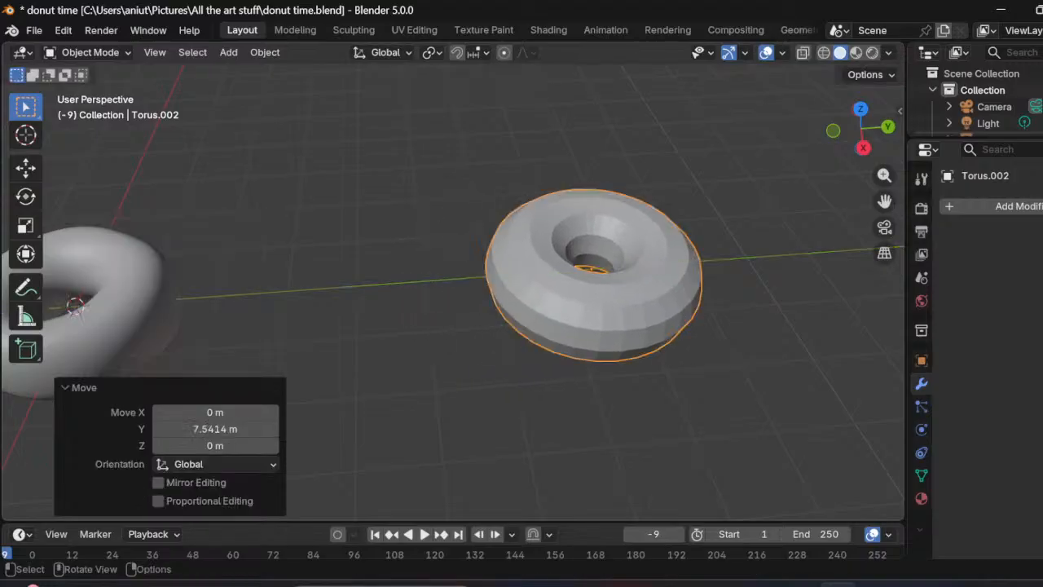
Step: Shade the second torus smooth and add a Subdivision Surface modifier to it
{"action": "mouse_move", "coordinate": [522, 293]}
{"action": "middle_mouse_down"}
{"action": "mouse_move", "coordinate": [444, 330]}
{"action": "mouse_move", "coordinate": [523, 314]}
{"action": "mouse_move", "coordinate": [522, 326]}
{"action": "mouse_move", "coordinate": [514, 308]}
{"action": "middle_mouse_up"}
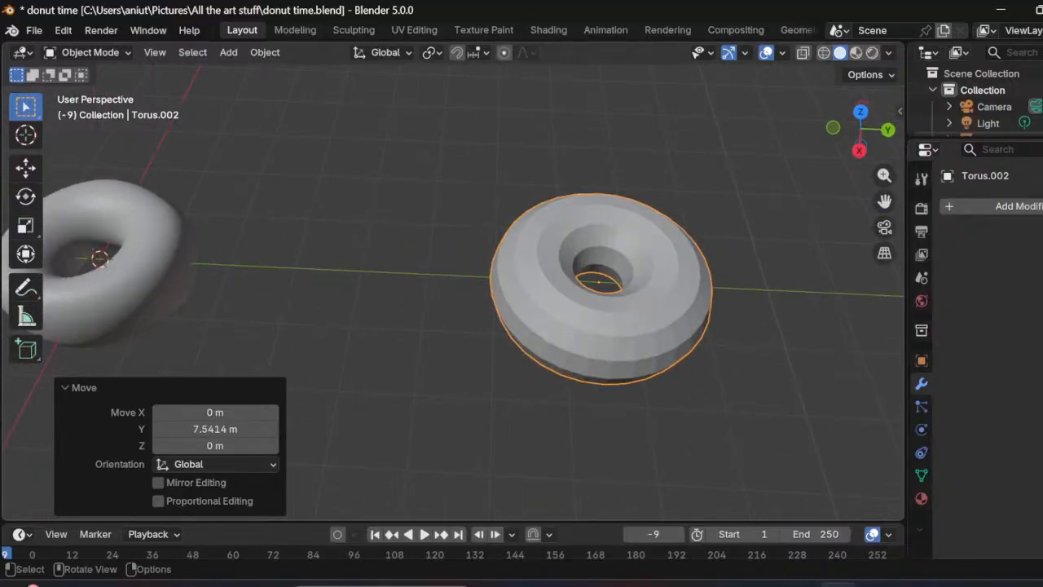
{"action": "right_click", "coordinate": [513, 308]}
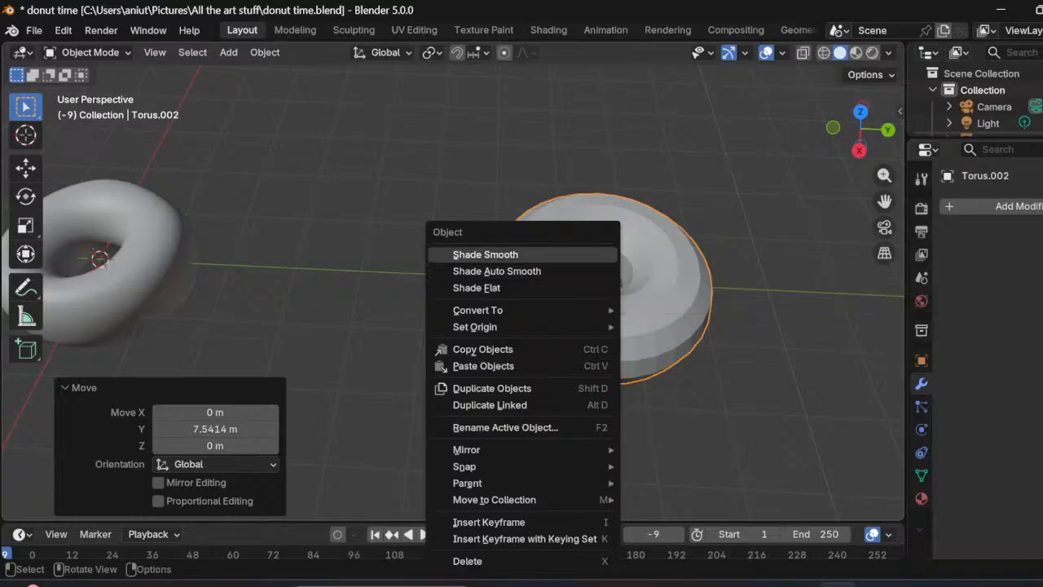
{"action": "left_click", "coordinate": [486, 254]}
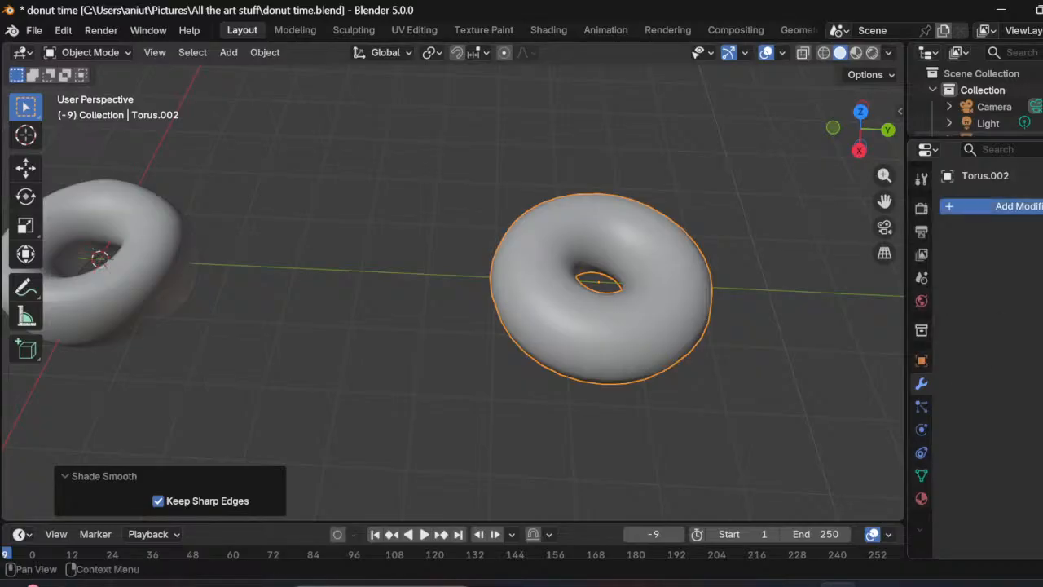
{"action": "left_click", "coordinate": [990, 206]}
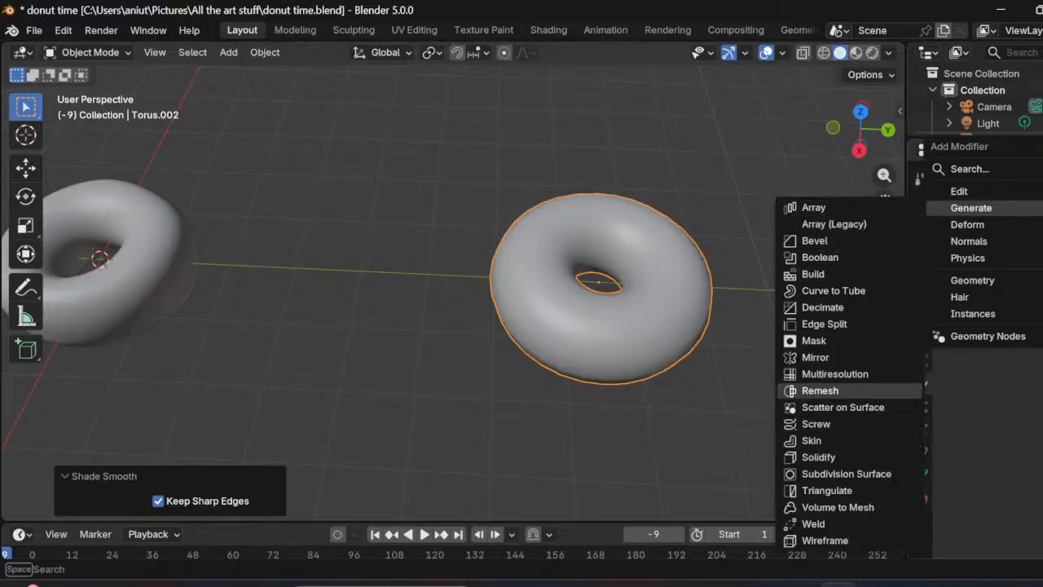
{"action": "left_click", "coordinate": [846, 473]}
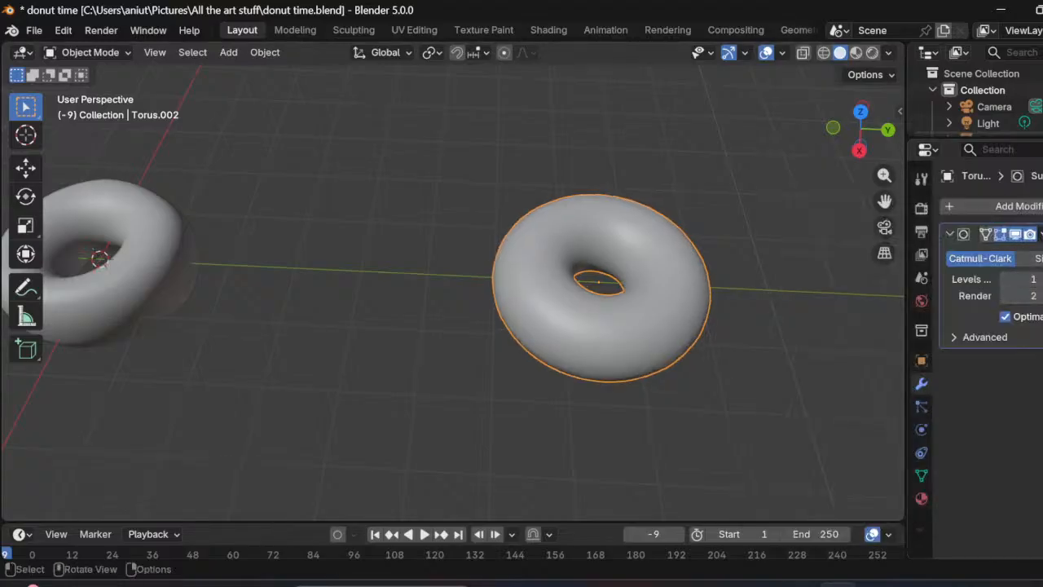
Step: Enter Edit Mode on the second torus with no vertices selected and proportional editing enabled
{"action": "key", "text": "alt+a"}
{"action": "left_click", "coordinate": [632, 318]}
{"action": "middle_click_drag", "start_coordinate": [632, 318], "coordinate": [624, 375]}
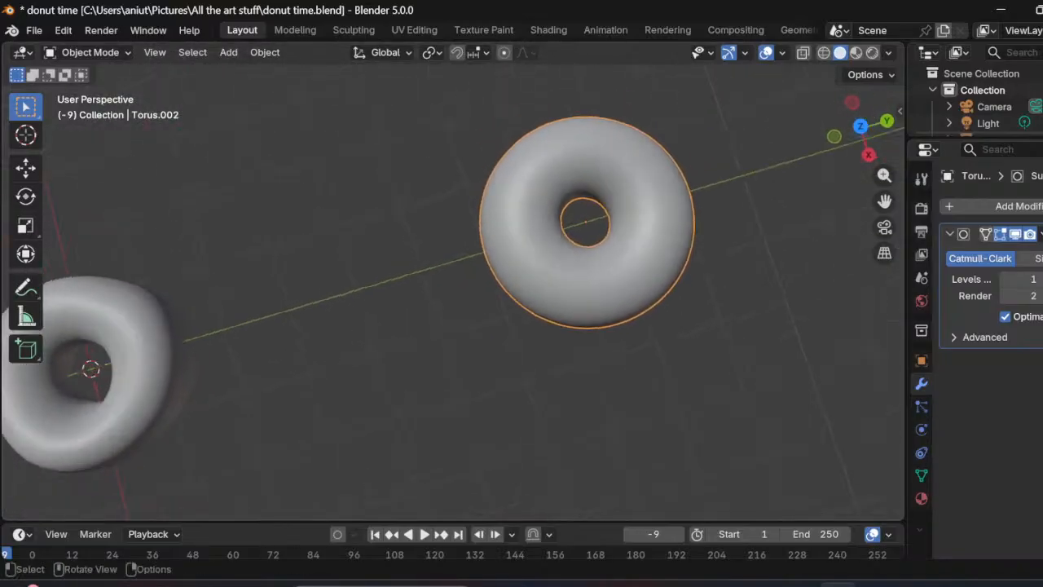
{"action": "left_click", "coordinate": [86, 52]}
{"action": "left_click", "coordinate": [88, 90]}
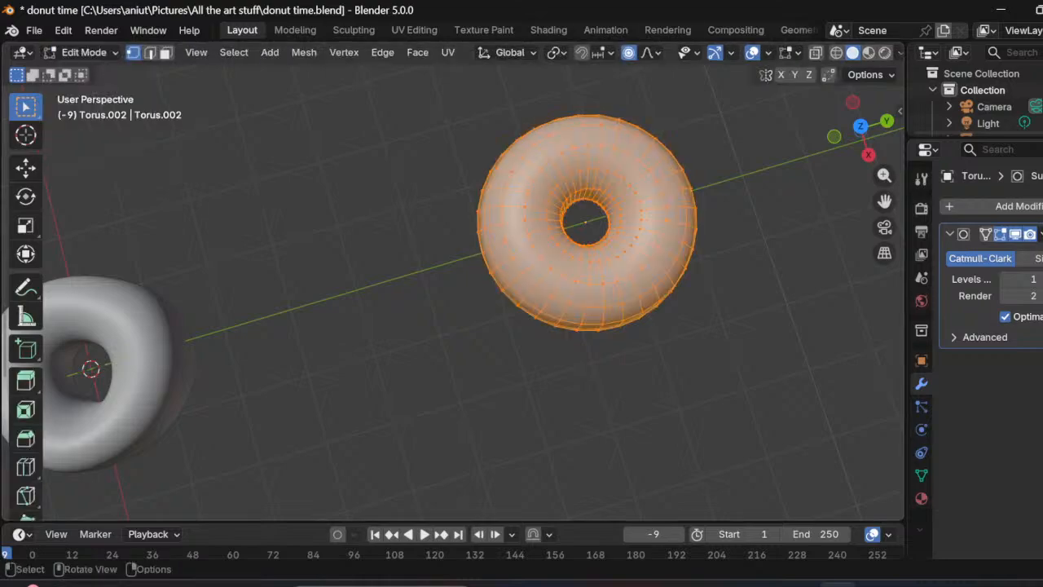
{"action": "key", "text": "alt+a"}
{"action": "left_click", "coordinate": [628, 52]}
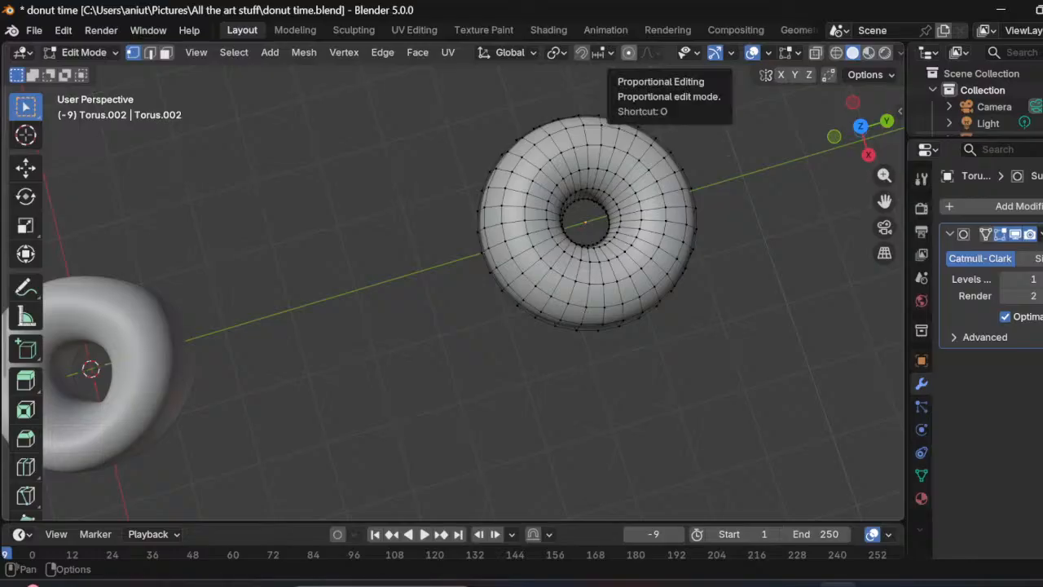
{"action": "left_click", "coordinate": [629, 52]}
Step: Move a vertex on the second donut's upper surface beside the hole by about 0.050 m X, -0.029 m Y and -0.089 m Z
{"action": "middle_click_drag", "start_coordinate": [562, 343], "coordinate": [487, 261]}
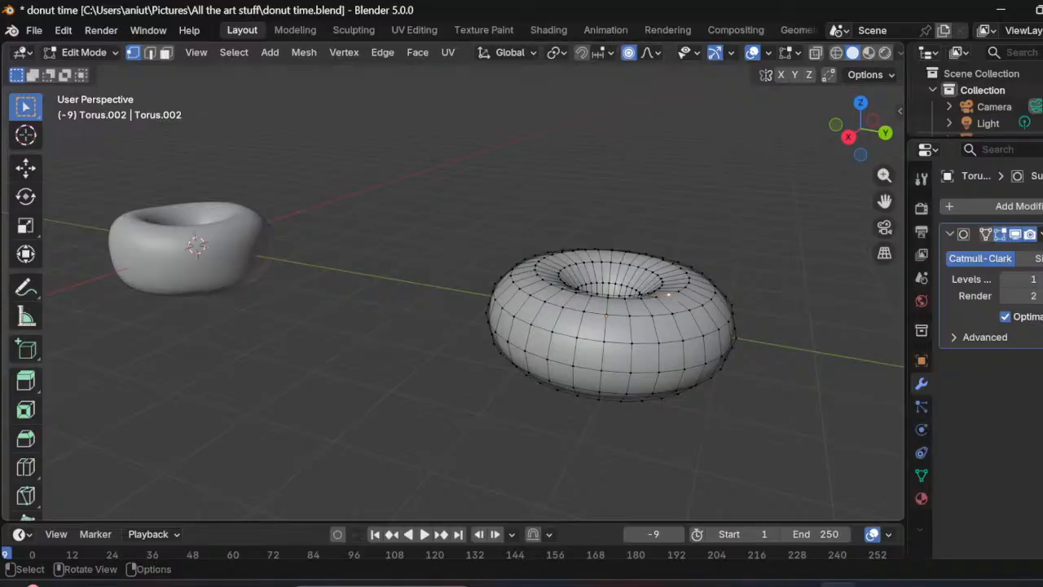
{"action": "key", "text": "g"}
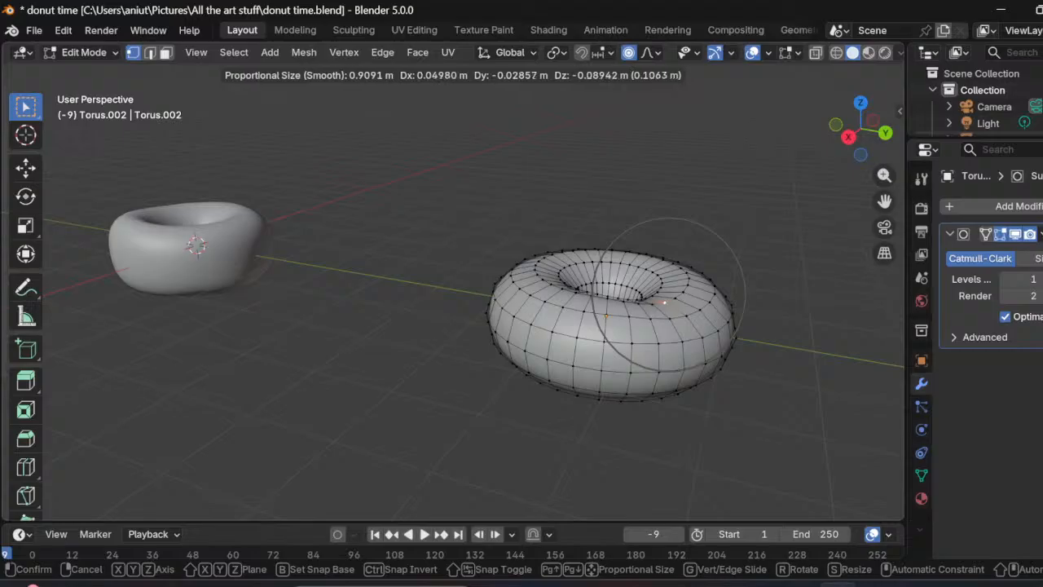
{"action": "left_click", "coordinate": [664, 303]}
{"action": "middle_click_drag", "start_coordinate": [665, 303], "coordinate": [667, 278]}
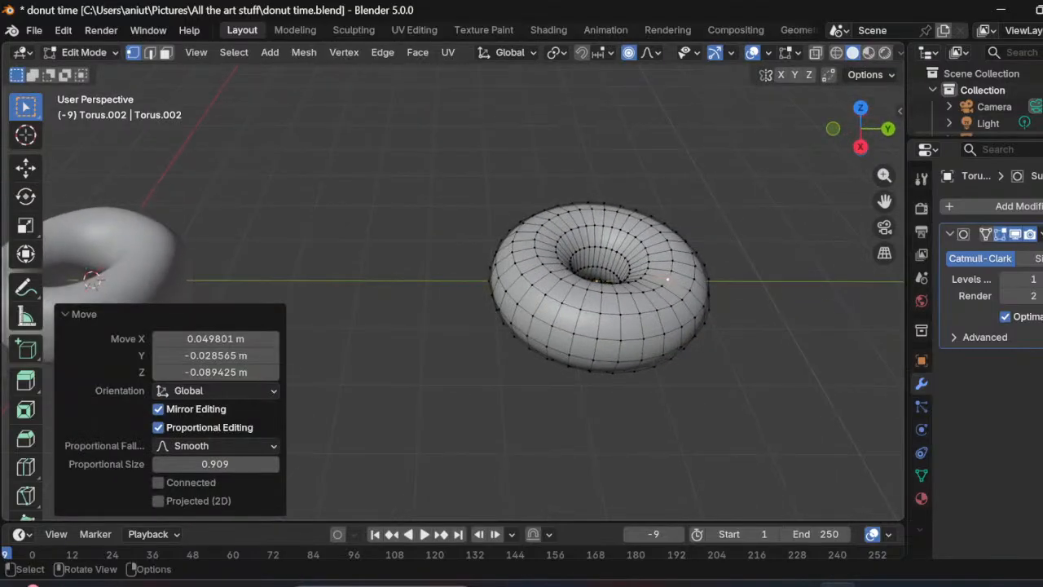
{"action": "middle_click_drag", "start_coordinate": [668, 279], "coordinate": [645, 383]}
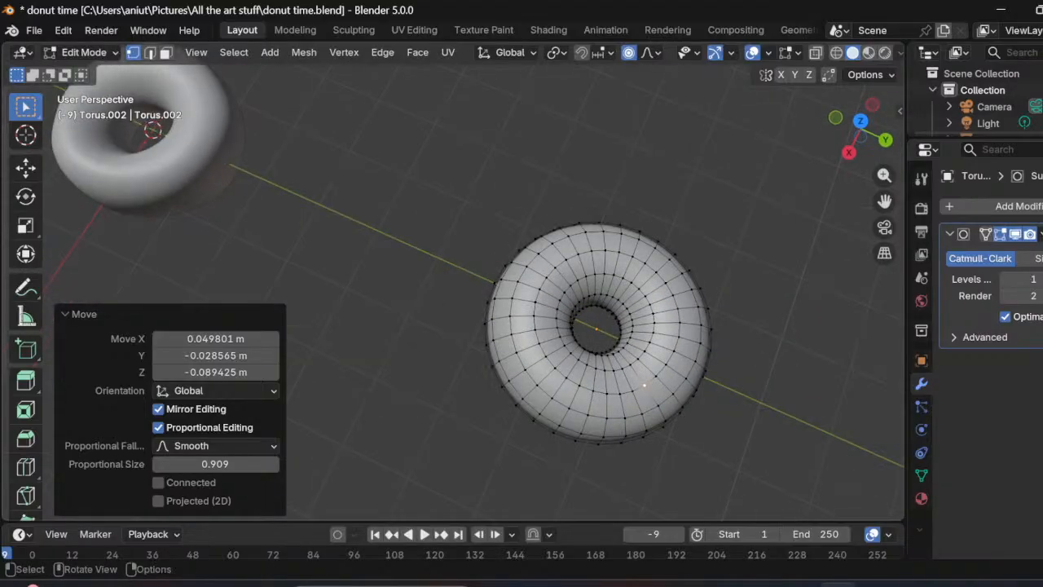
Step: Push a vertex on the second donut's outer edge, on its +X side, about -0.166 m along global X
{"action": "left_click", "coordinate": [538, 413]}
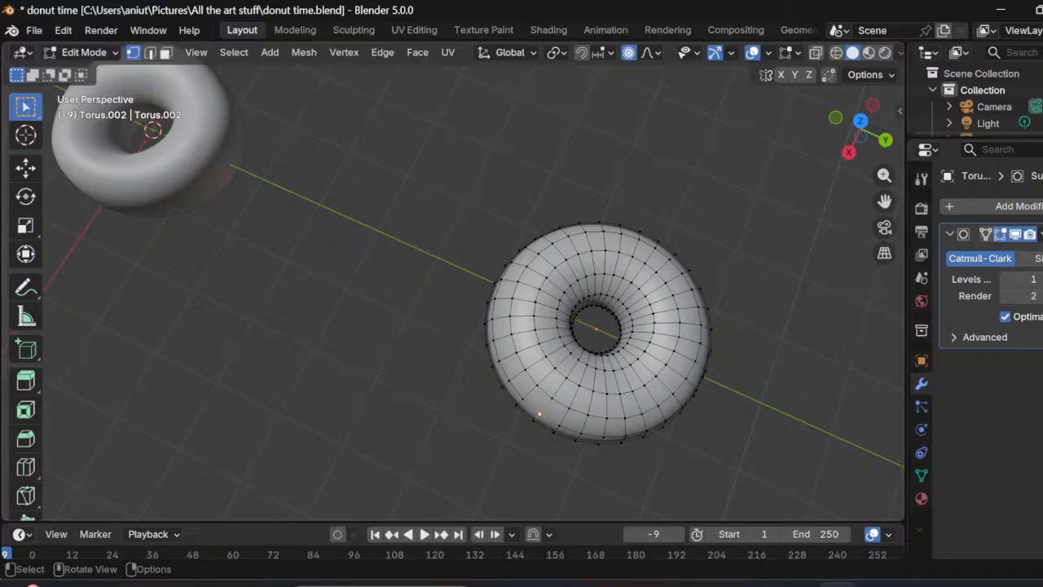
{"action": "key", "text": "g"}
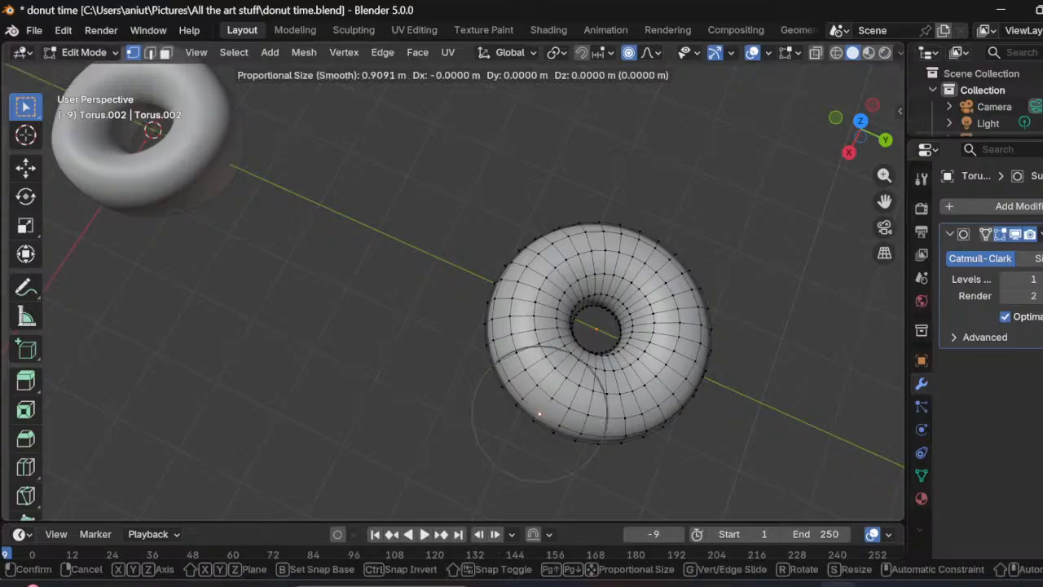
{"action": "key", "text": "x"}
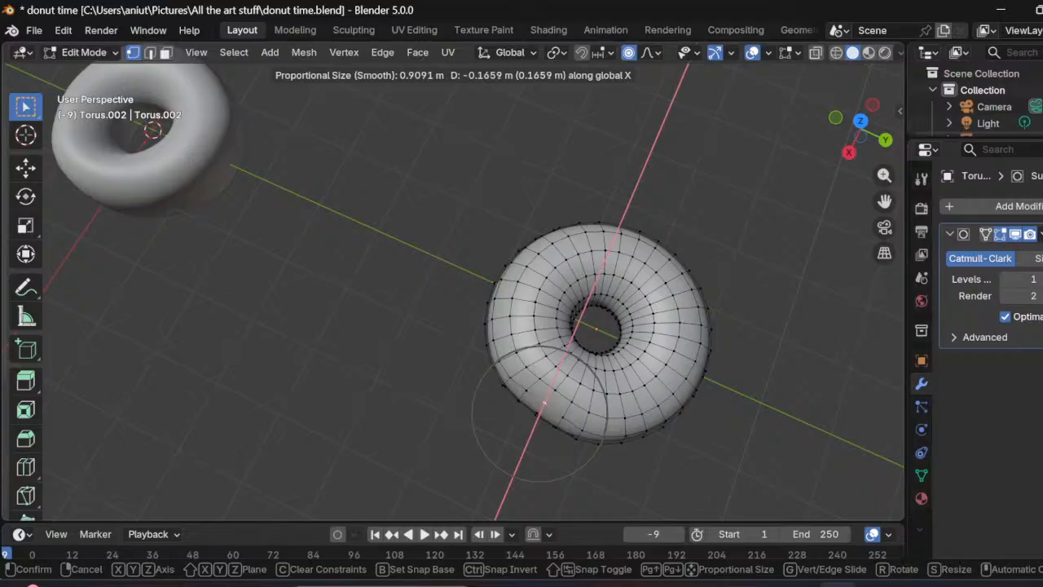
{"action": "key", "text": "Return"}
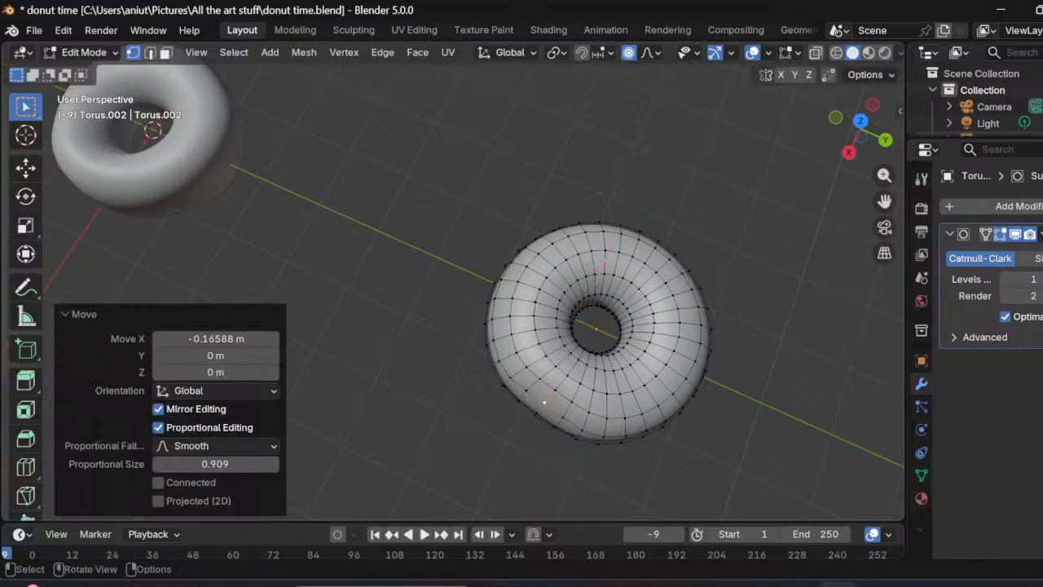
Step: Move a vertex on the +X side of the second donut's hole rim about -0.078 m along global X
{"action": "middle_click_drag", "start_coordinate": [571, 367], "coordinate": [520, 364]}
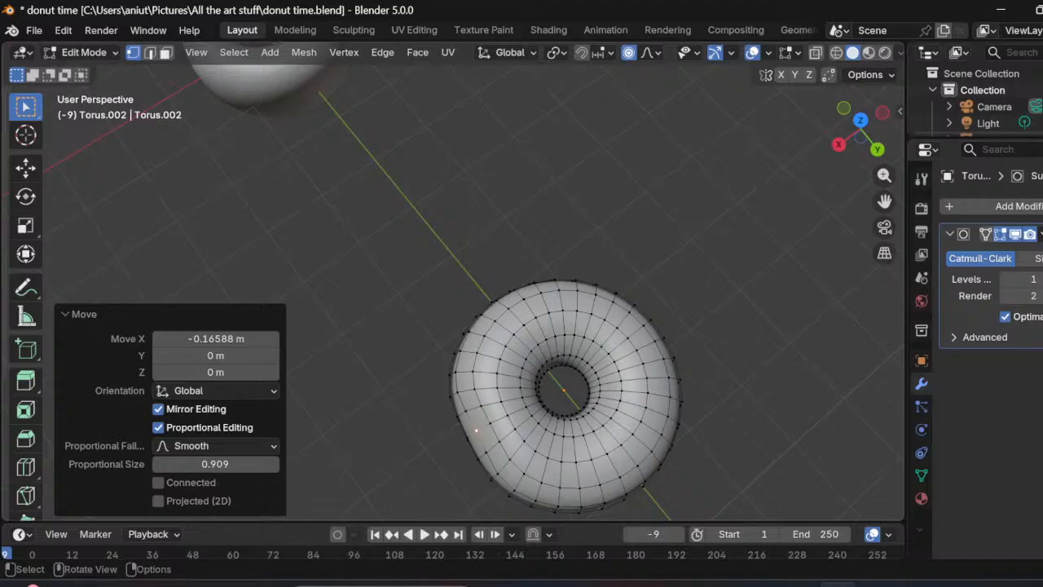
{"action": "left_click", "coordinate": [539, 400]}
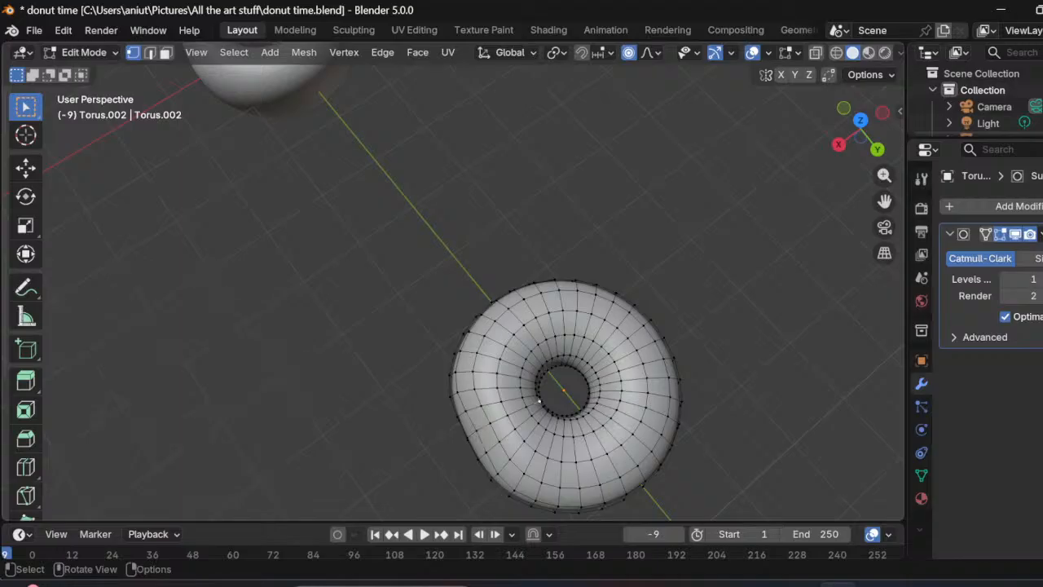
{"action": "key", "text": "g"}
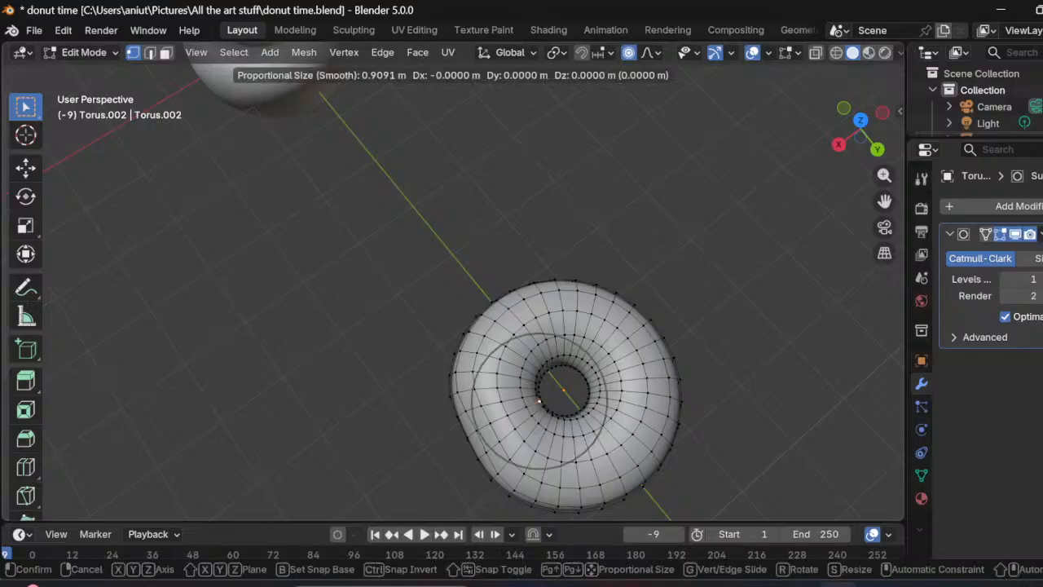
{"action": "key", "text": "x"}
{"action": "left_click", "coordinate": [543, 397]}
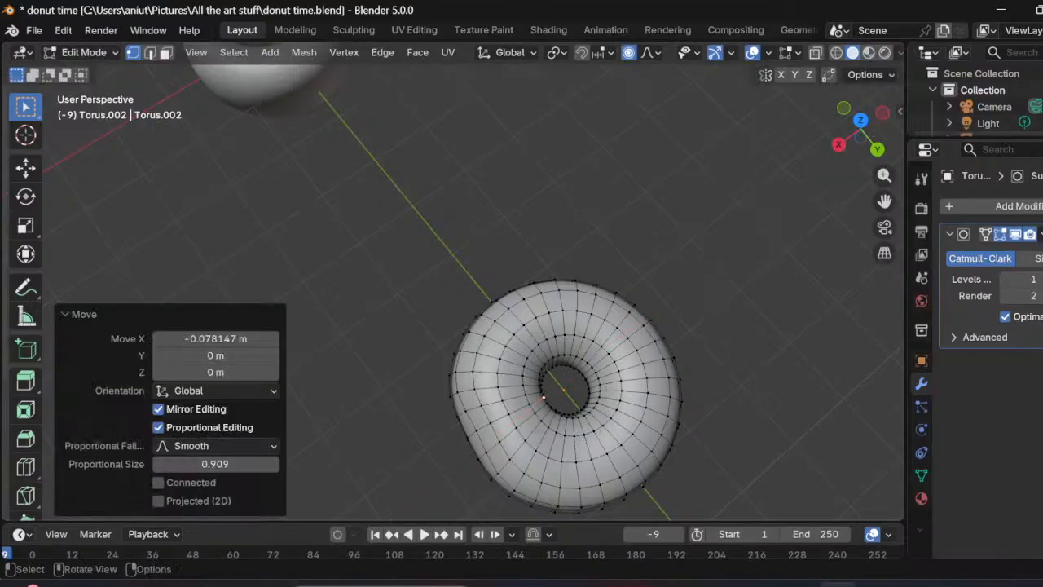
Step: Move a vertex on the +Y side of the second donut's hole rim about 0.088 m along global Y
{"action": "left_click", "coordinate": [588, 412]}
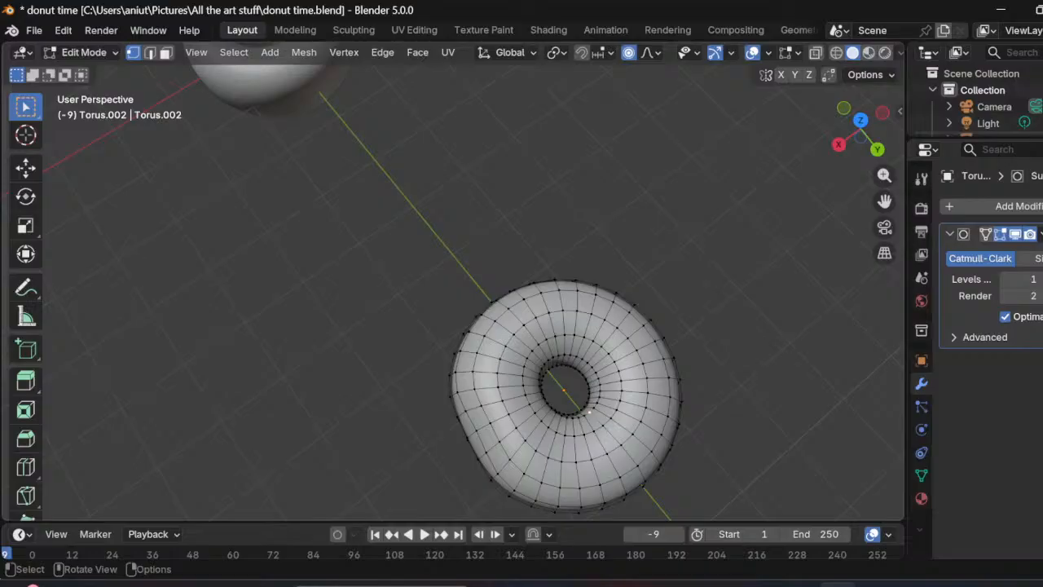
{"action": "key", "text": "g"}
{"action": "key", "text": "y"}
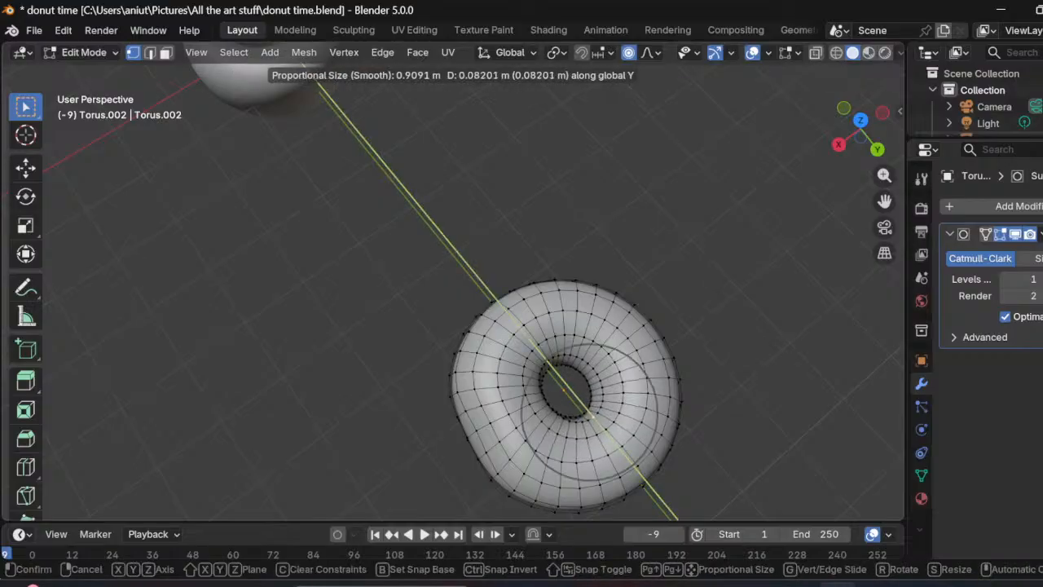
{"action": "left_click", "coordinate": [593, 417]}
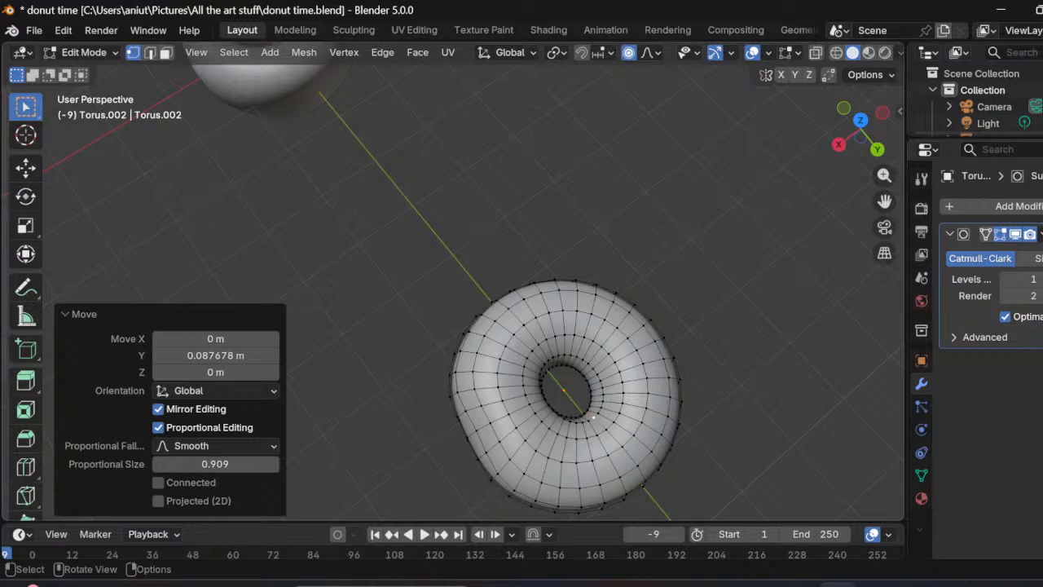
Step: Raise a vertex near the second donut's upper outer edge, on its -X side, about 0.104 m along global Z
{"action": "mouse_move", "coordinate": [593, 418]}
{"action": "middle_mouse_down"}
{"action": "mouse_move", "coordinate": [544, 372]}
{"action": "mouse_move", "coordinate": [548, 389]}
{"action": "mouse_move", "coordinate": [590, 399]}
{"action": "middle_mouse_up"}
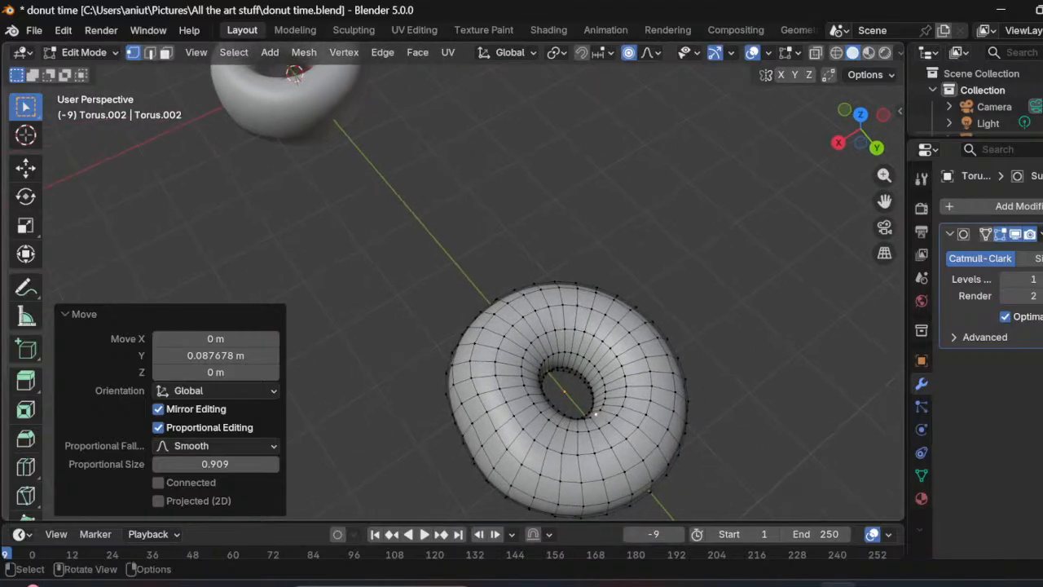
{"action": "left_click", "coordinate": [658, 337]}
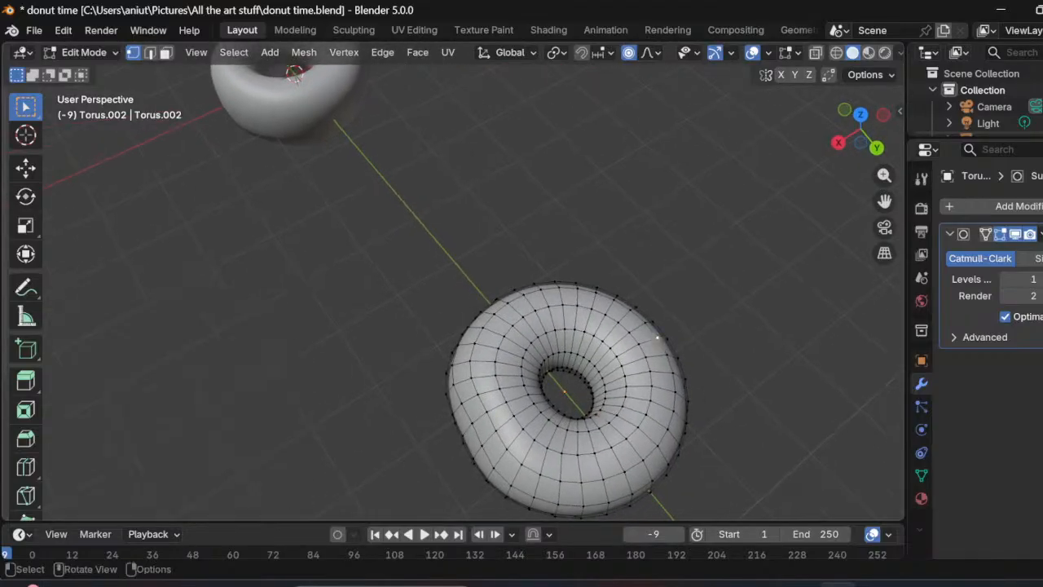
{"action": "key", "text": "g"}
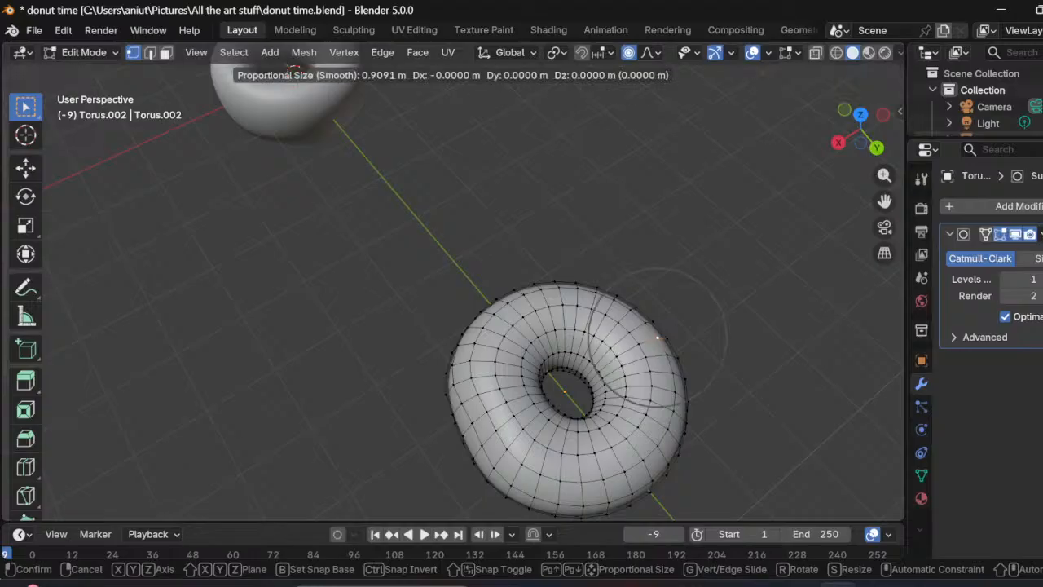
{"action": "key", "text": "z"}
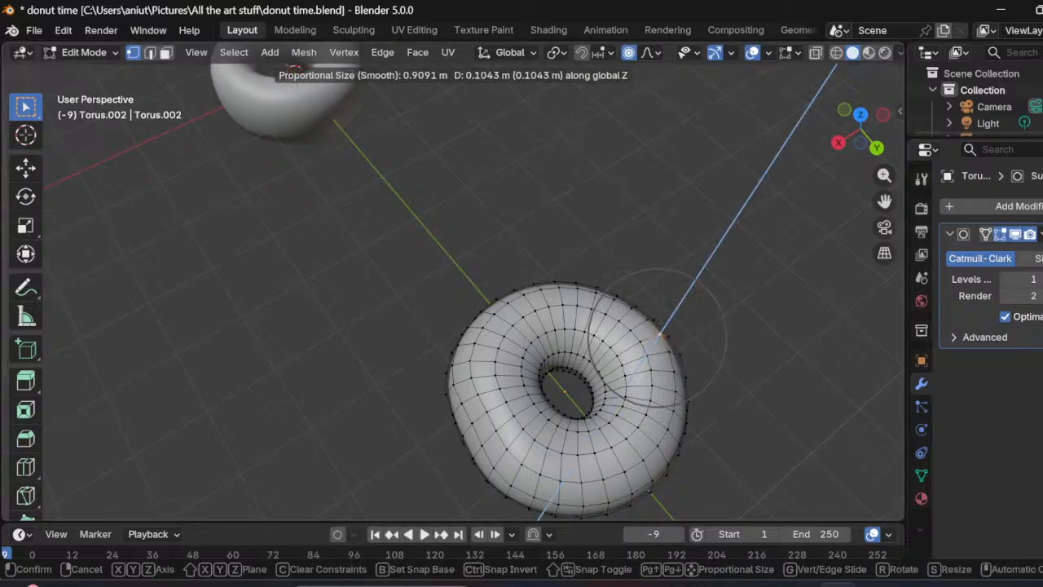
{"action": "left_click", "coordinate": [661, 334]}
Step: Push a vertex on the second donut's outer side, at its +Y end, about -0.214 m along global Y
{"action": "middle_click_drag", "start_coordinate": [660, 334], "coordinate": [593, 287]}
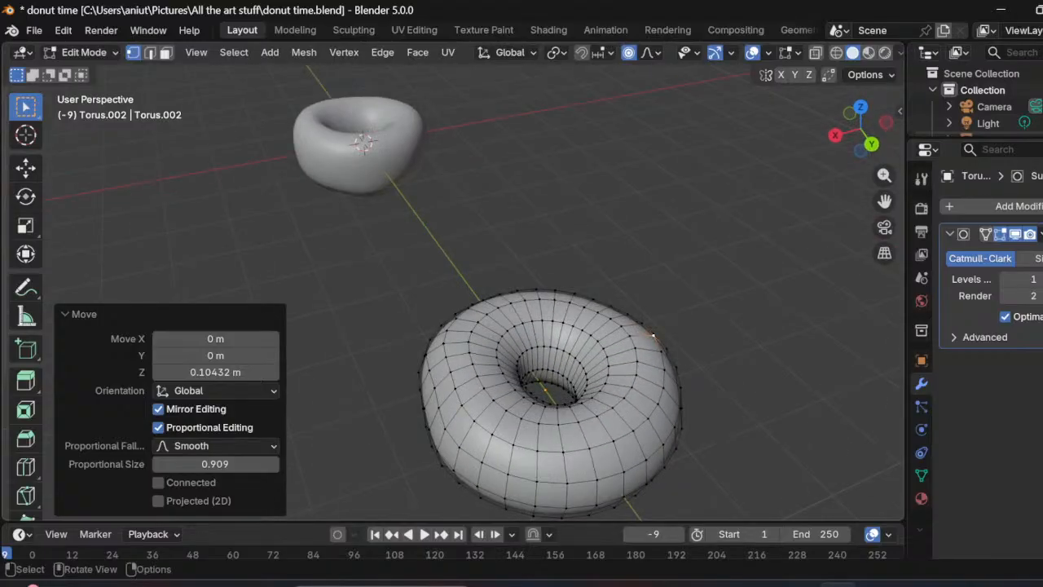
{"action": "left_click", "coordinate": [662, 445]}
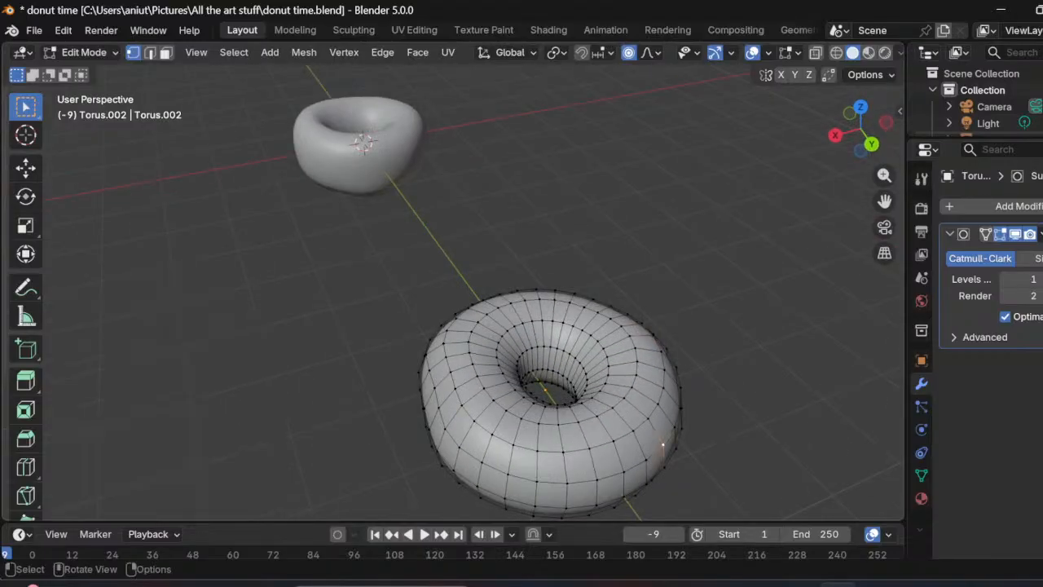
{"action": "key", "text": "g"}
{"action": "key", "text": "y"}
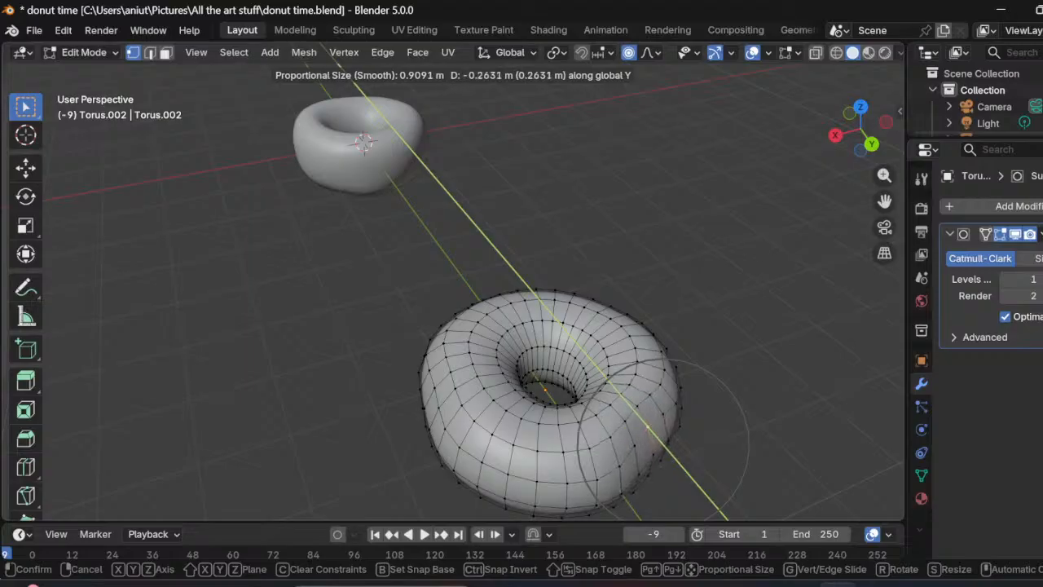
{"action": "left_click", "coordinate": [651, 430]}
Step: Select a vertex at the hole on the second donut's underside and switch the viewport to Rendered shading
{"action": "middle_click_drag", "start_coordinate": [651, 429], "coordinate": [681, 355]}
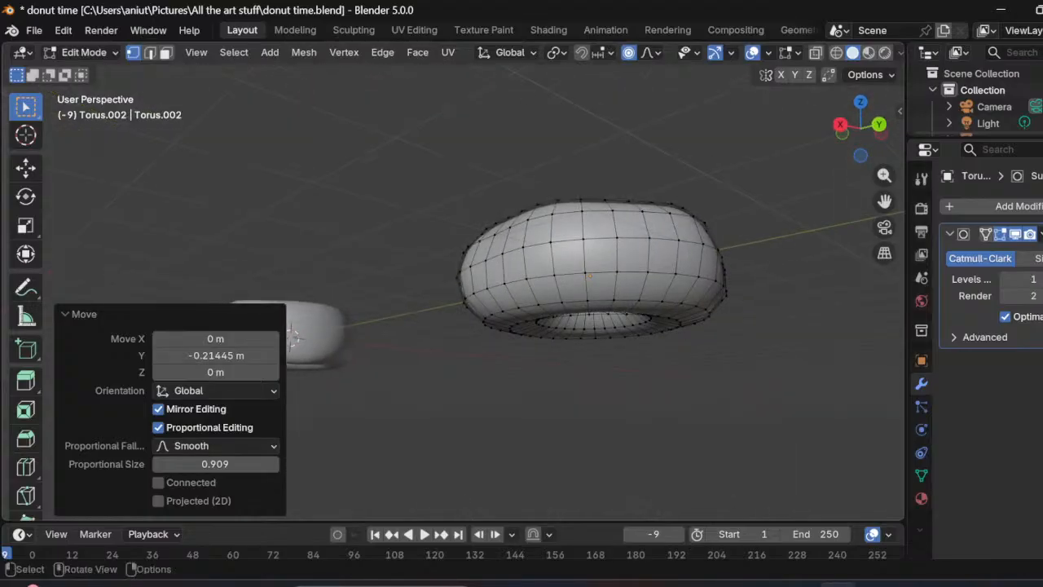
{"action": "left_click", "coordinate": [608, 314]}
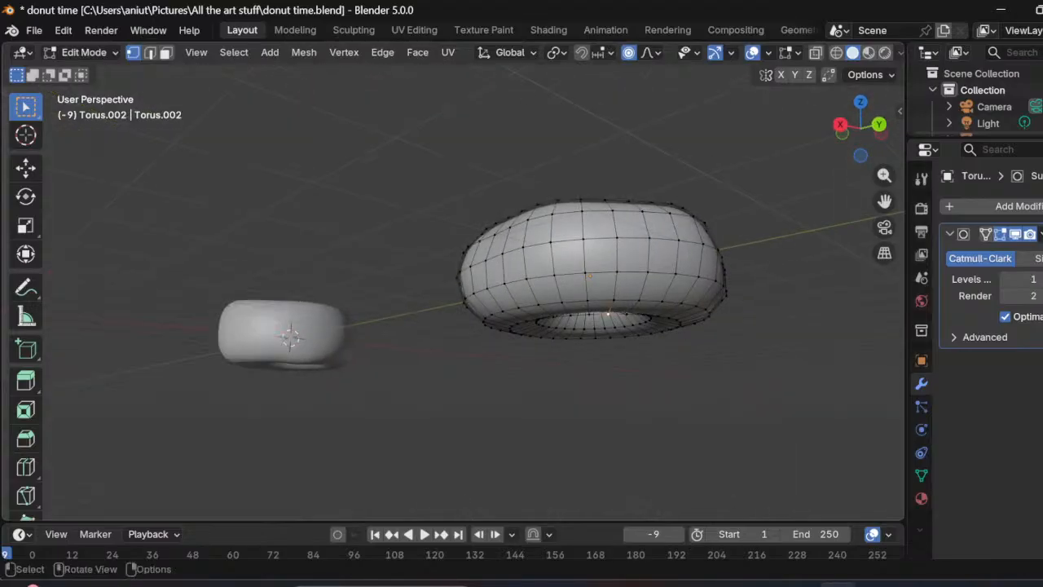
{"action": "key", "text": "g"}
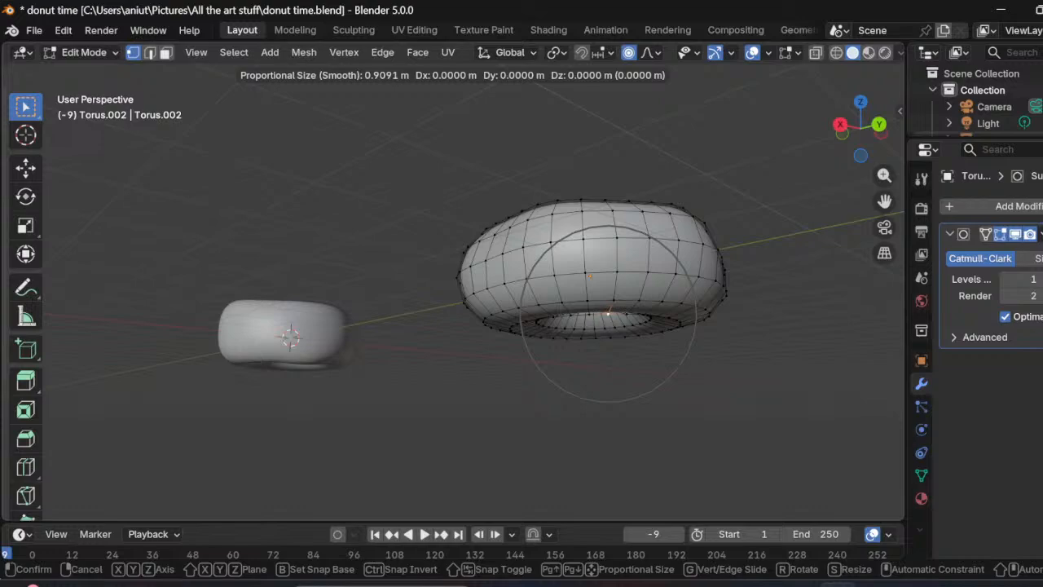
{"action": "left_click", "coordinate": [608, 313]}
{"action": "key", "text": "z"}
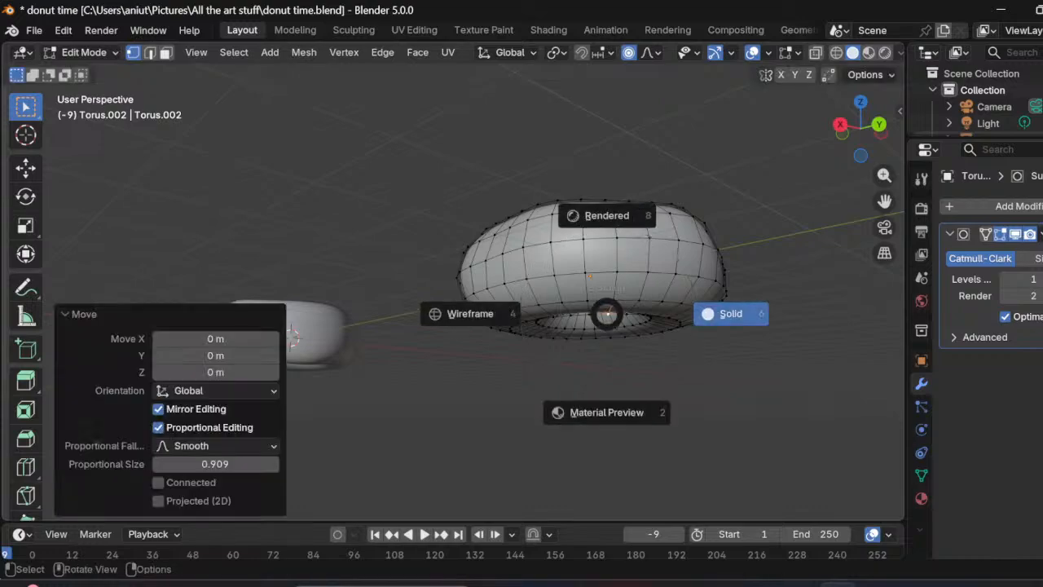
{"action": "key", "text": "Escape"}
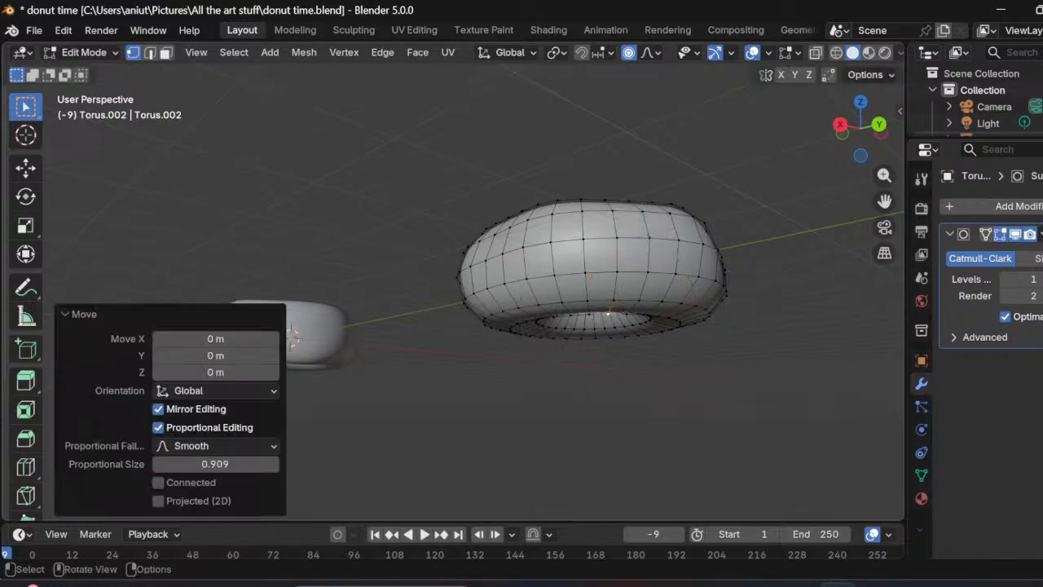
{"action": "key", "text": "z"}
{"action": "left_click", "coordinate": [671, 262]}
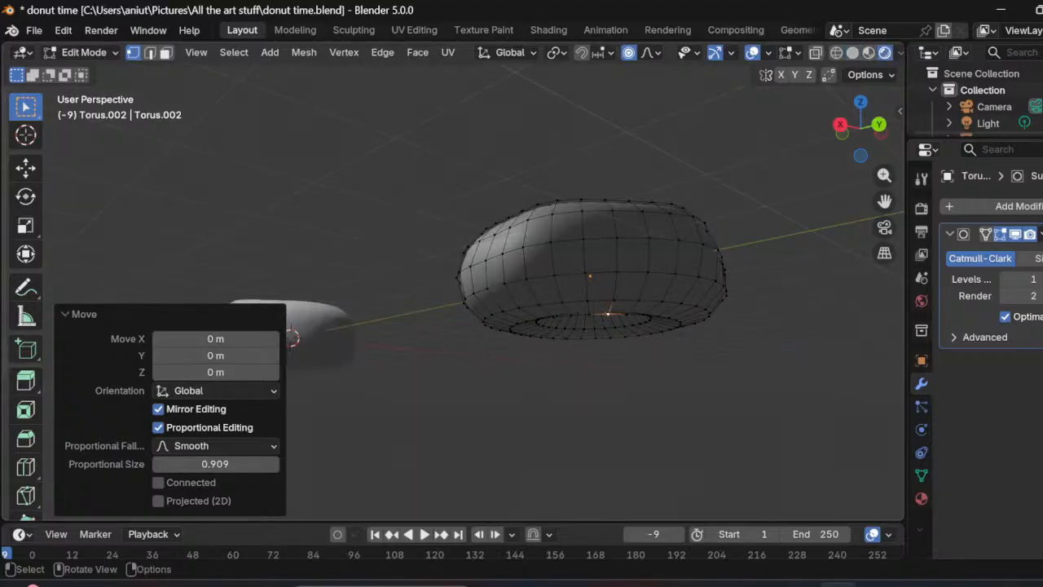
{"action": "key", "text": "ctrl+z"}
Step: Raise the selected underside vertex along global Z with proportional editing and clear the selection
{"action": "mouse_move", "coordinate": [607, 314]}
{"action": "middle_mouse_down"}
{"action": "mouse_move", "coordinate": [610, 424]}
{"action": "mouse_move", "coordinate": [607, 316]}
{"action": "middle_mouse_up"}
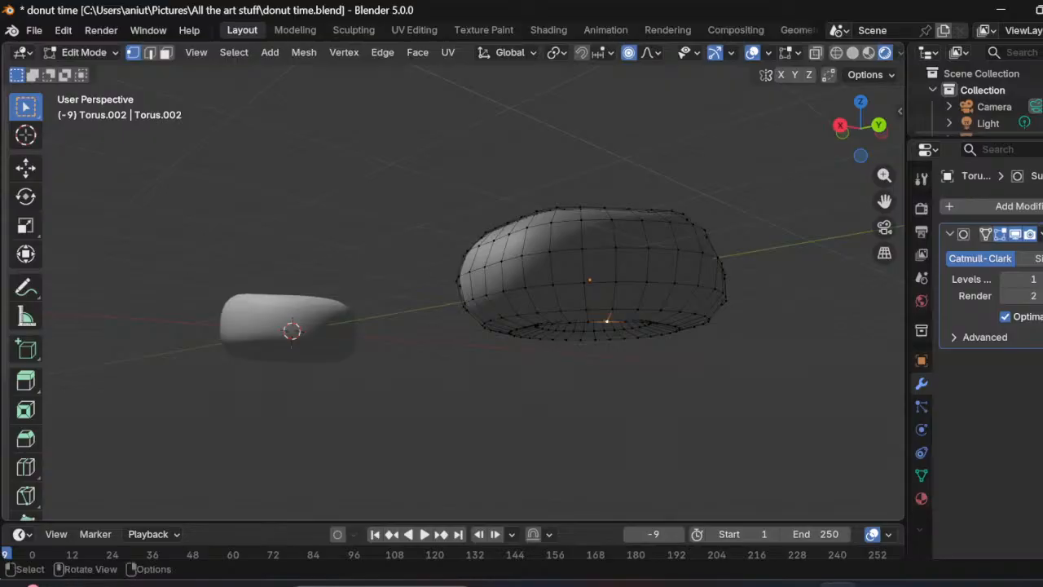
{"action": "key", "text": "g"}
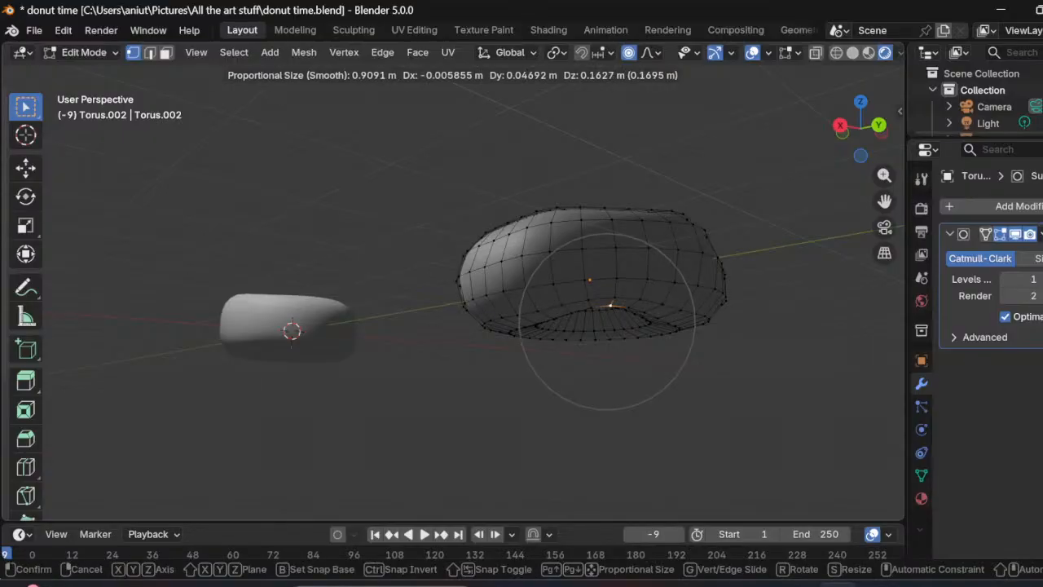
{"action": "key", "text": "z"}
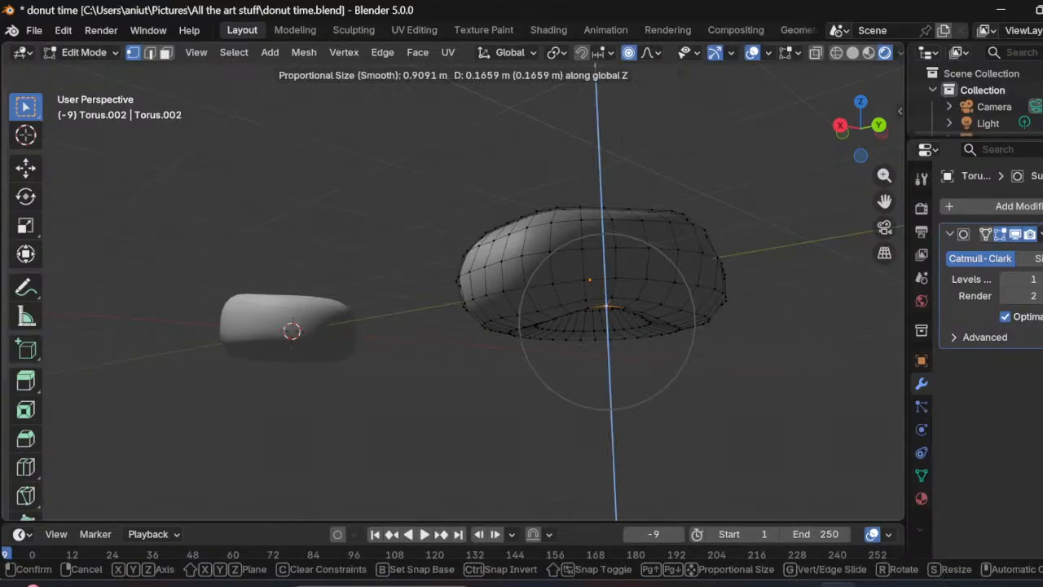
{"action": "left_click", "coordinate": [606, 299]}
{"action": "left_click", "coordinate": [586, 407]}
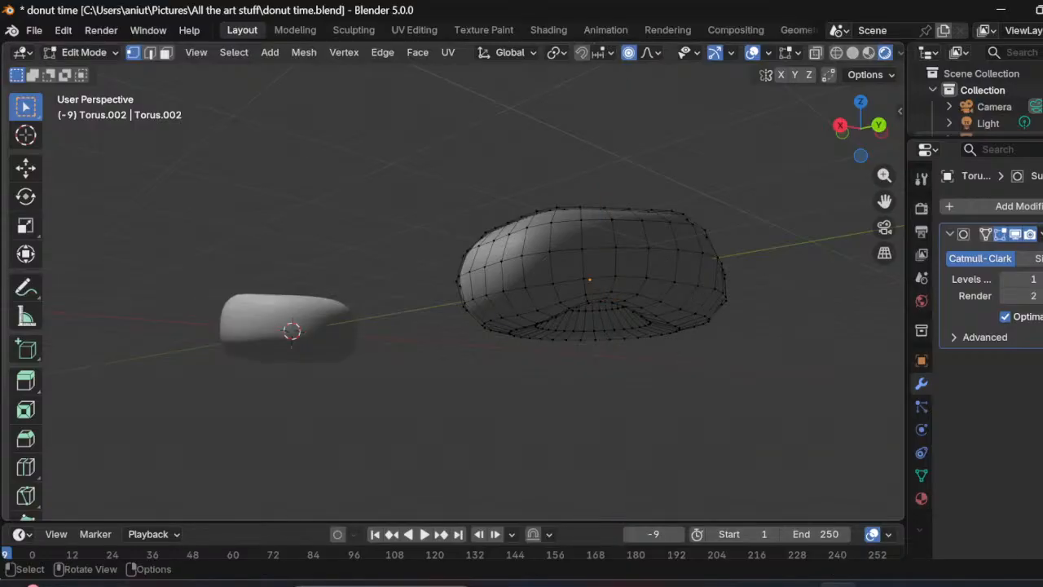
Step: Lower a vertex on the second donut's upper surface, on the side facing the first donut, about 0.216 m along global Z
{"action": "middle_click_drag", "start_coordinate": [587, 407], "coordinate": [614, 390]}
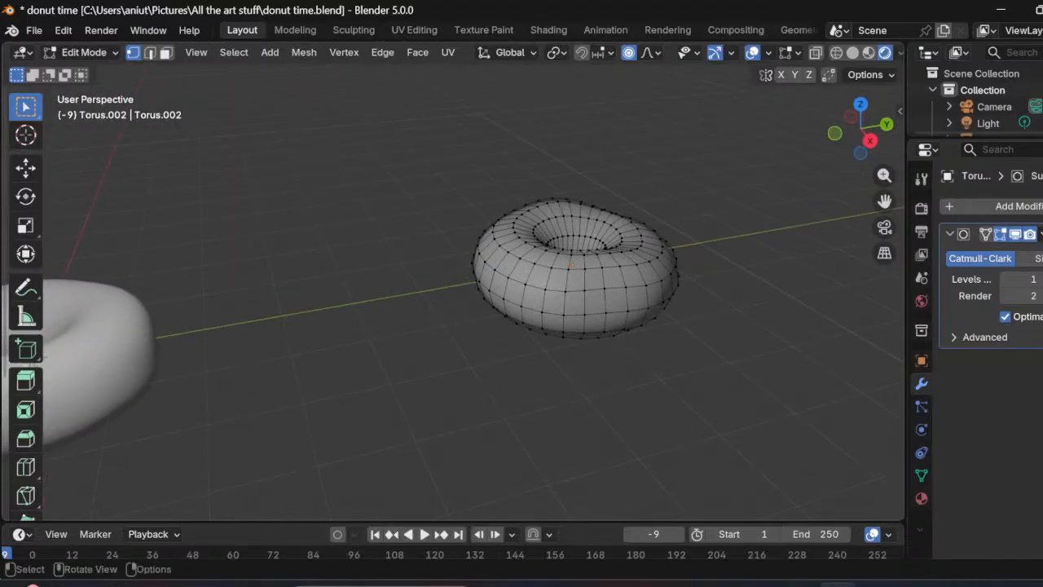
{"action": "left_click", "coordinate": [526, 242]}
{"action": "key", "text": "g"}
{"action": "key", "text": "z"}
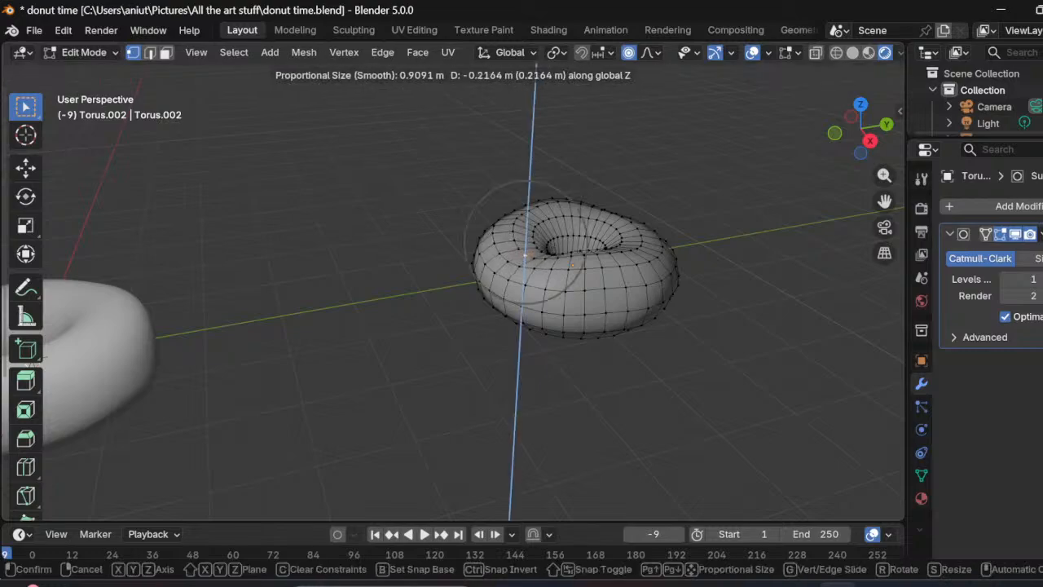
{"action": "key", "text": "Return"}
Step: Move a vertex on the second donut's outer edge, on the -X side facing the first donut, about 0.090 m along global X
{"action": "middle_click_drag", "start_coordinate": [571, 244], "coordinate": [574, 316]}
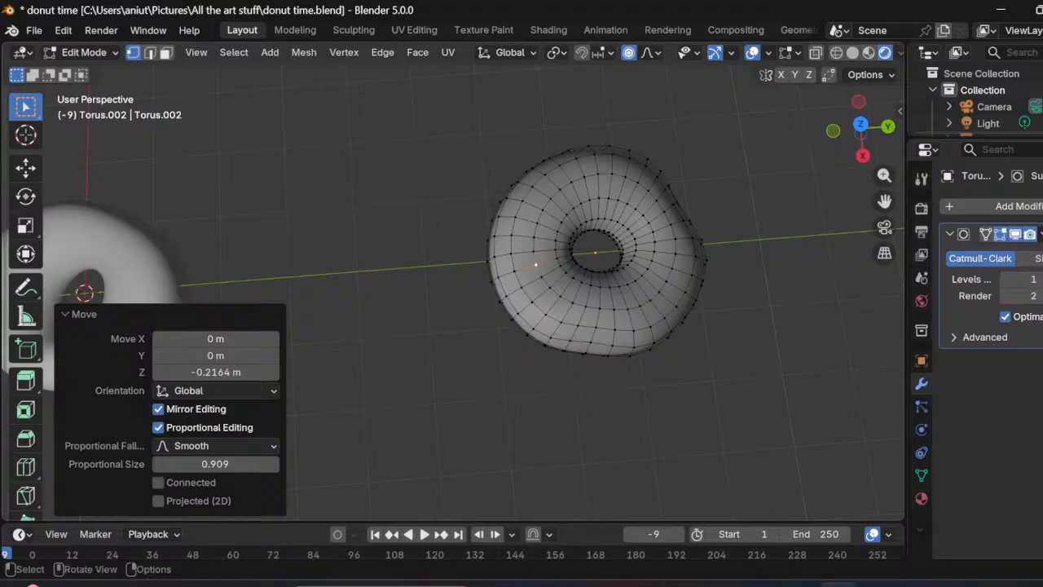
{"action": "left_click", "coordinate": [513, 181]}
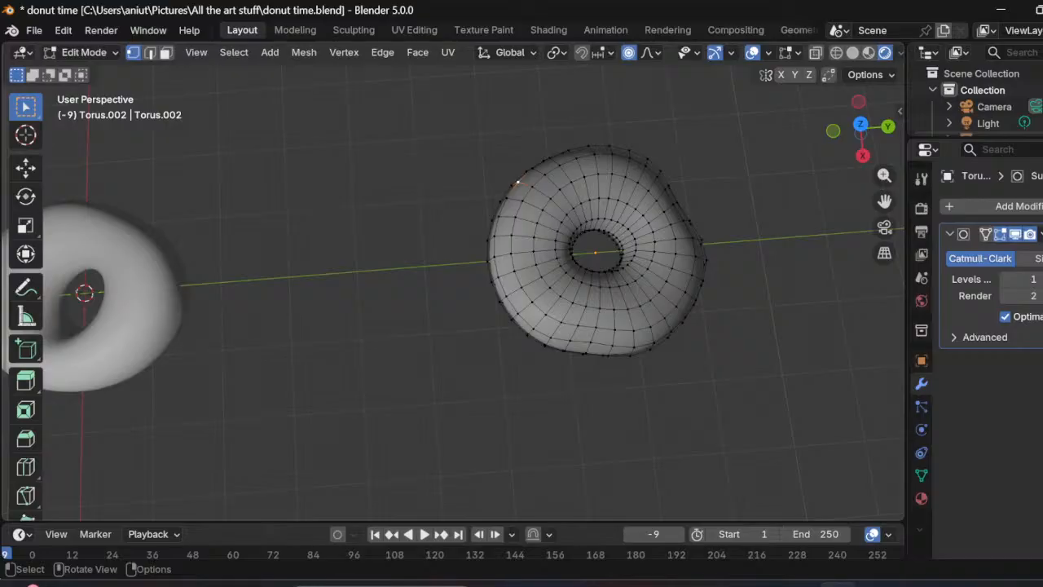
{"action": "key", "text": "g"}
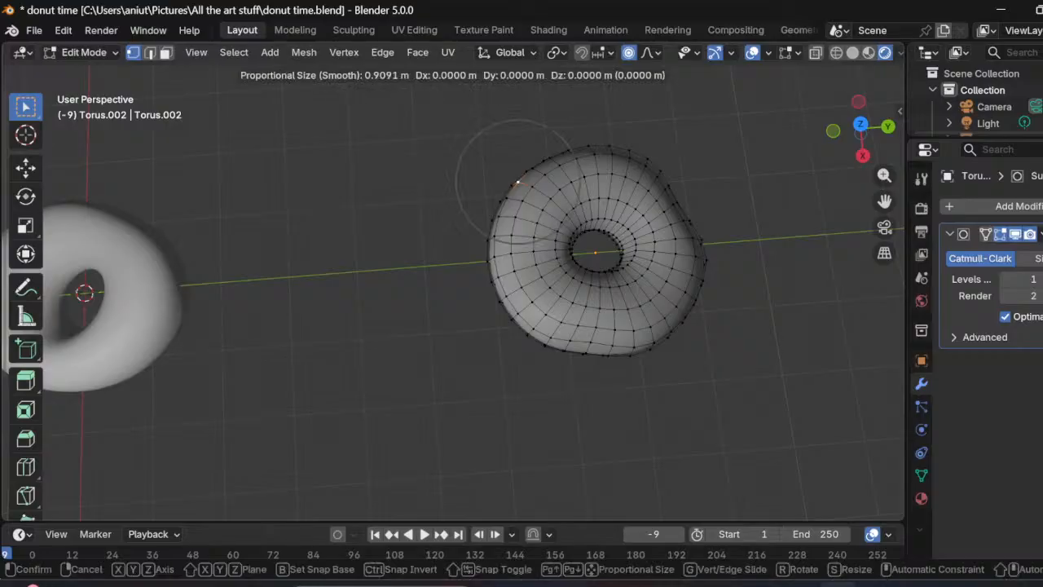
{"action": "key", "text": "x"}
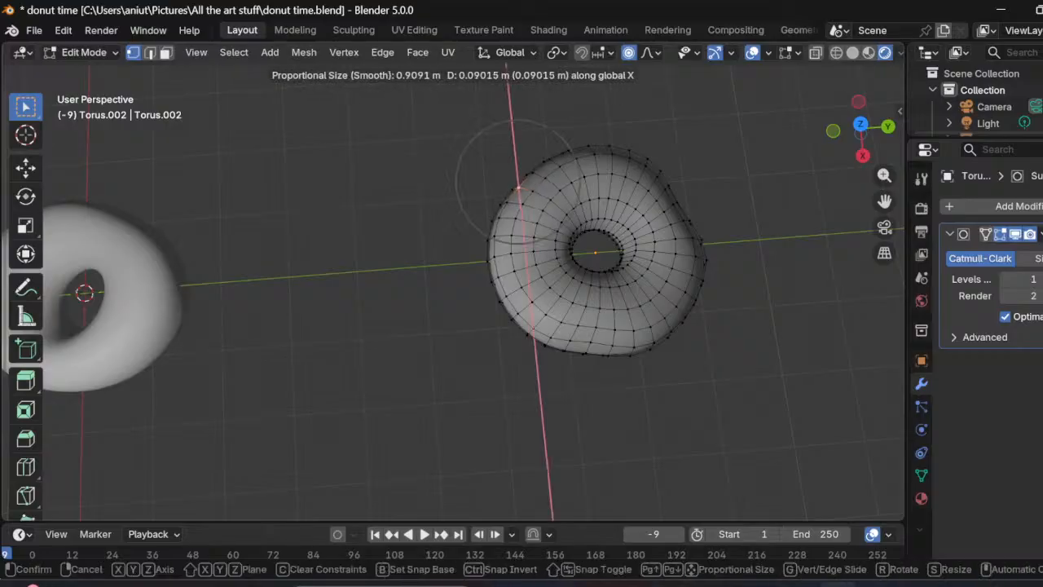
{"action": "key", "text": "Return"}
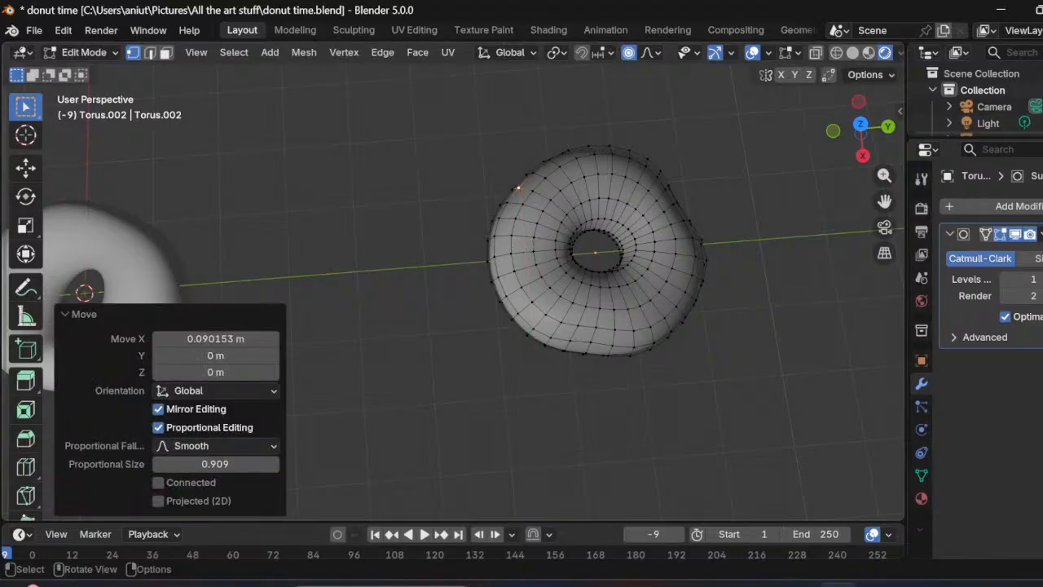
Step: Move the selected outer-edge vertex of the second donut about 0.032 m along global Y with proportional editing
{"action": "key", "text": "g"}
{"action": "key", "text": "y"}
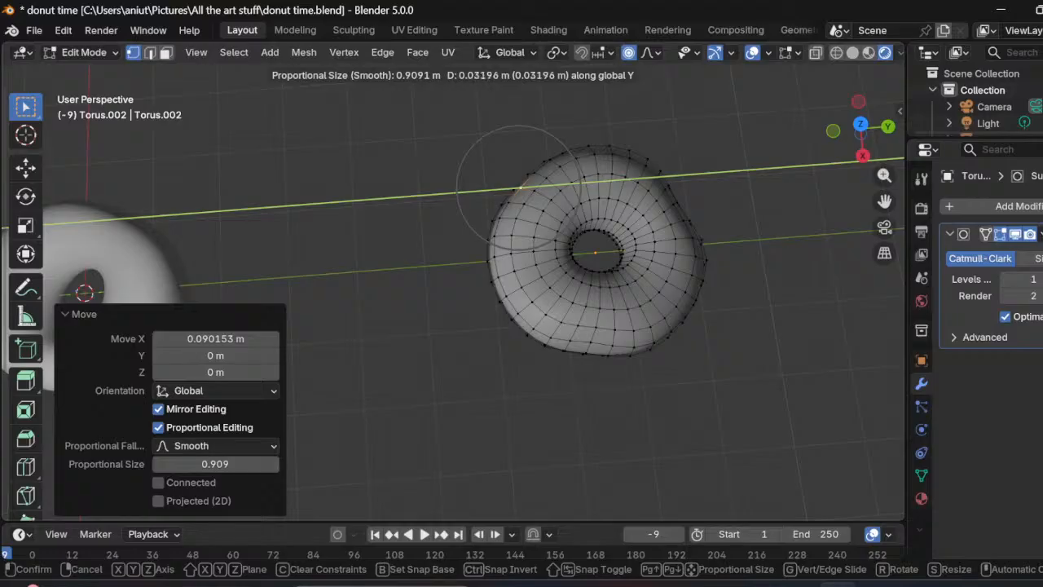
{"action": "key", "text": "Return"}
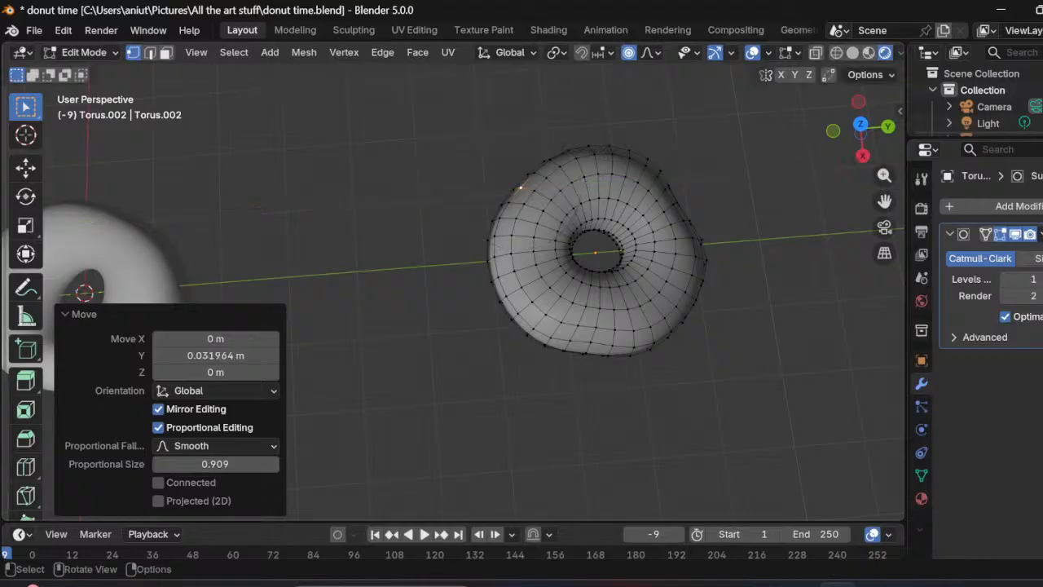
{"action": "middle_click_drag", "start_coordinate": [534, 261], "coordinate": [534, 178]}
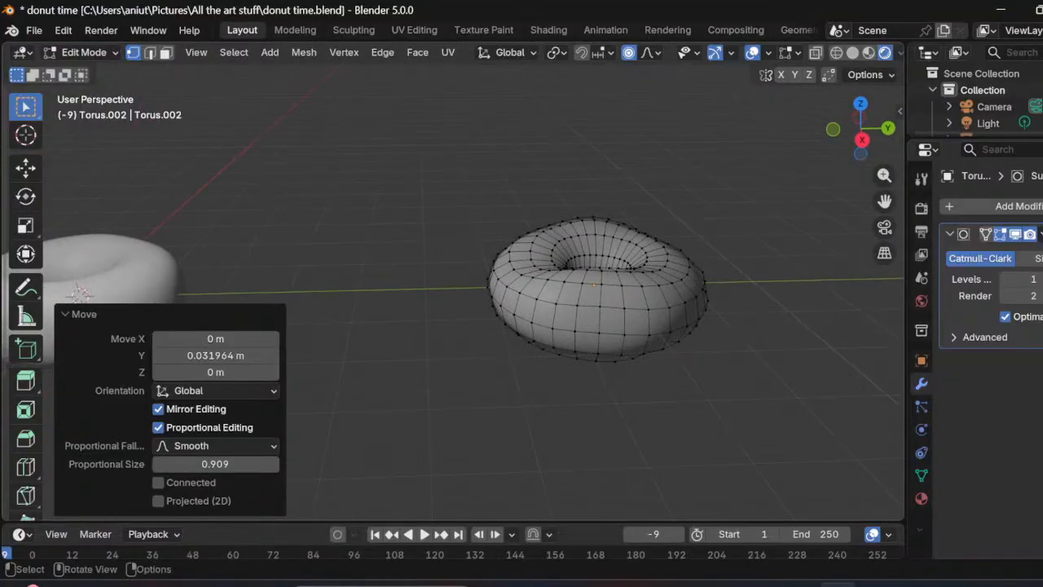
{"action": "left_click", "coordinate": [598, 332]}
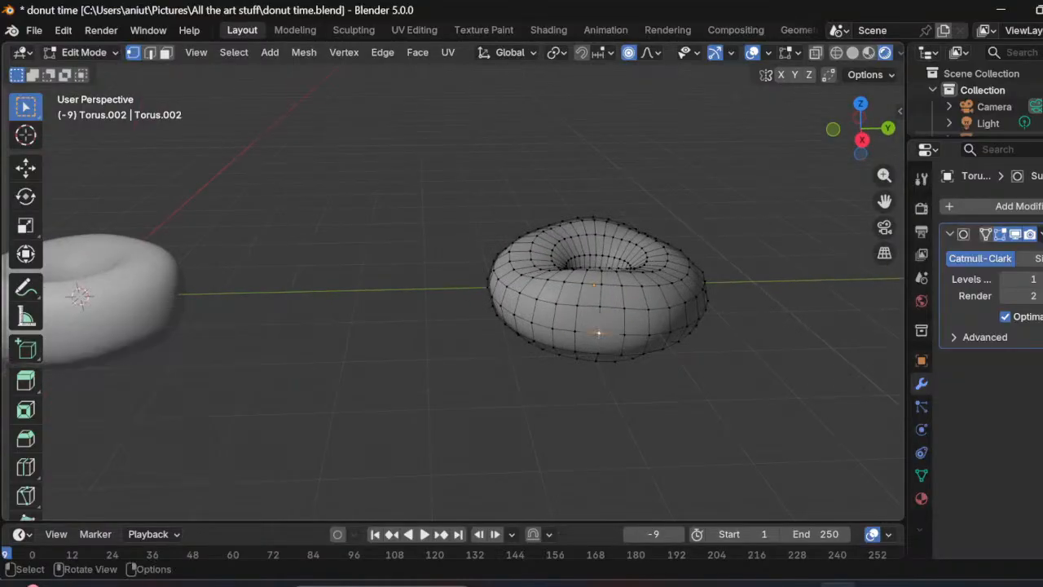
{"action": "right_click", "coordinate": [545, 344]}
{"action": "left_click", "coordinate": [625, 334]}
{"action": "right_click", "coordinate": [624, 334]}
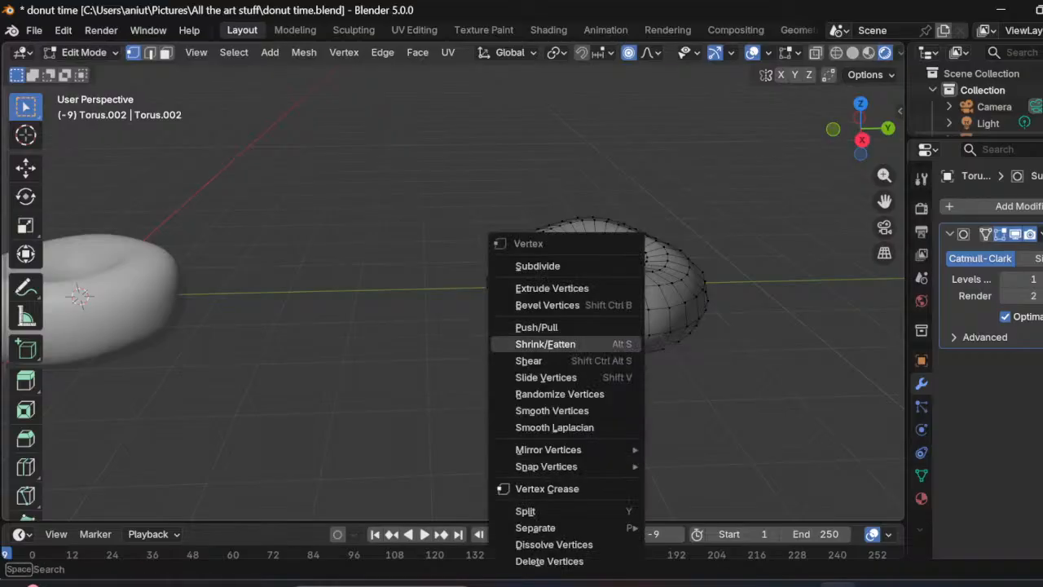
{"action": "key", "text": "Escape"}
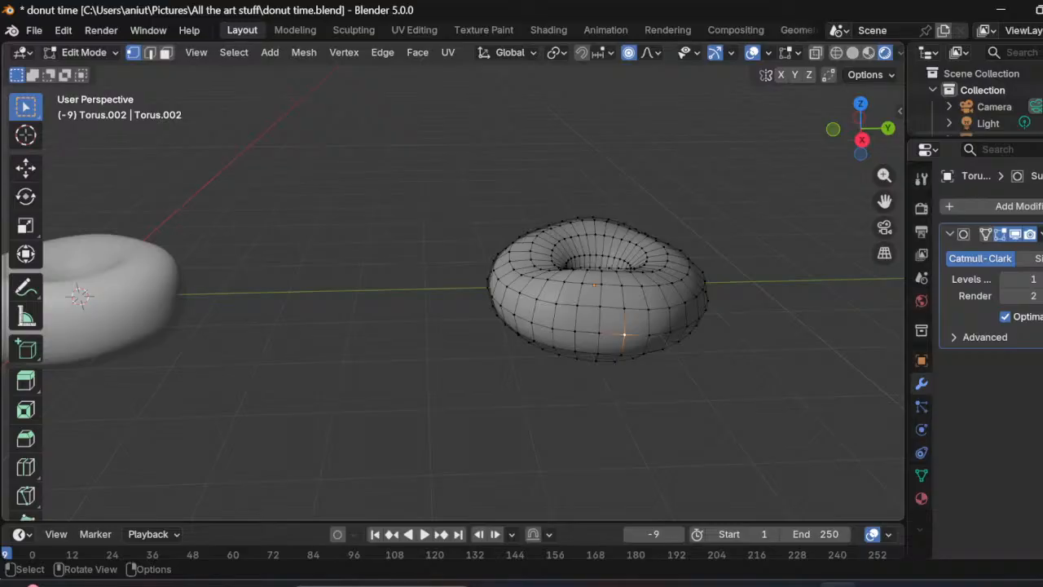
{"action": "left_click", "coordinate": [650, 335]}
{"action": "left_click", "coordinate": [624, 334]}
{"action": "right_click", "coordinate": [624, 334]}
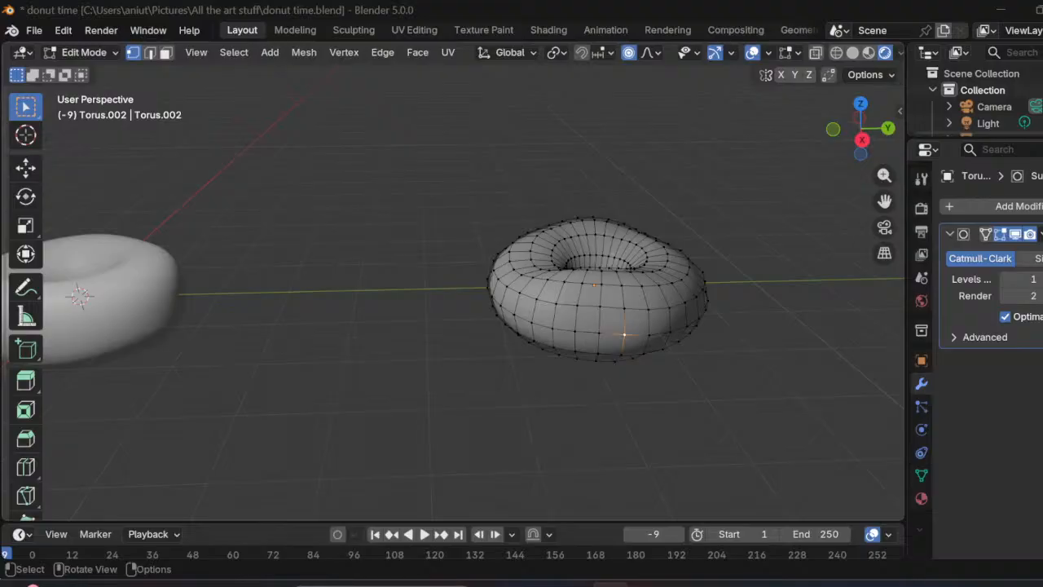
Step: Select the horizontal edge loop around the second donut's lower outer side, scale it to about 0.907 with proportional editing, and clear the selection
{"action": "left_click", "coordinate": [623, 334], "text": "alt"}
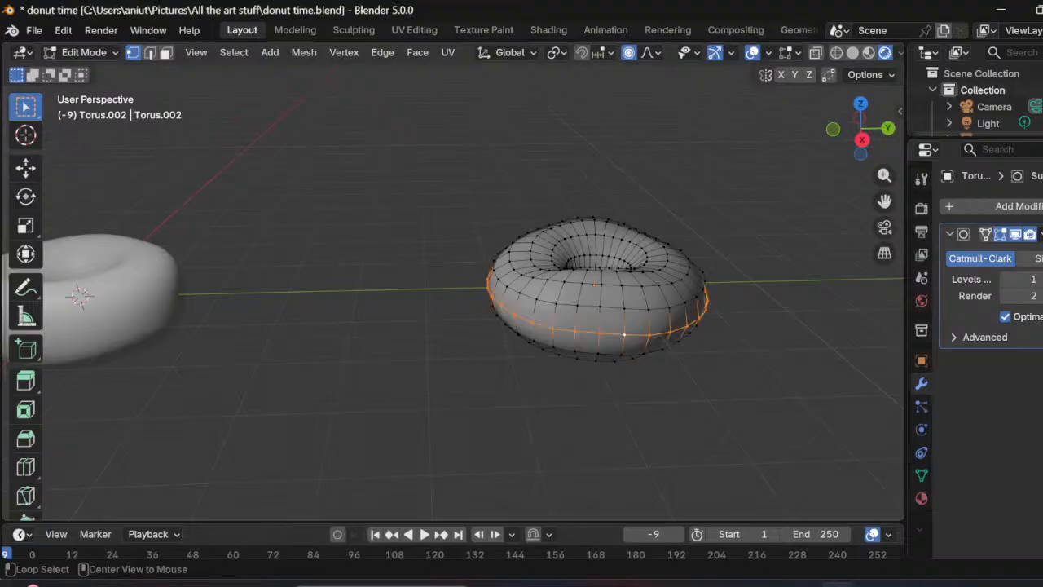
{"action": "left_click", "coordinate": [623, 308]}
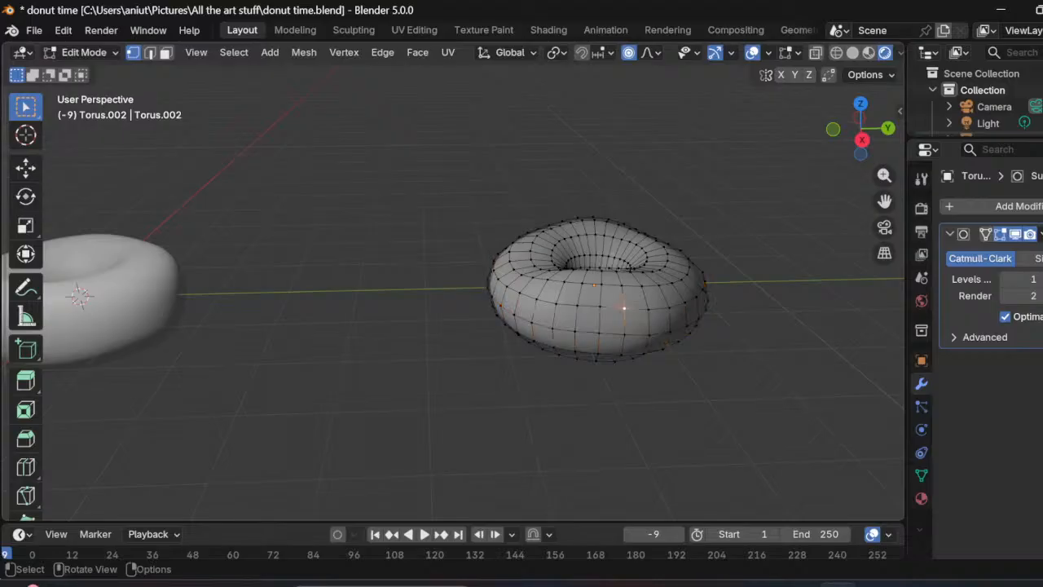
{"action": "left_click", "coordinate": [626, 308], "text": "alt"}
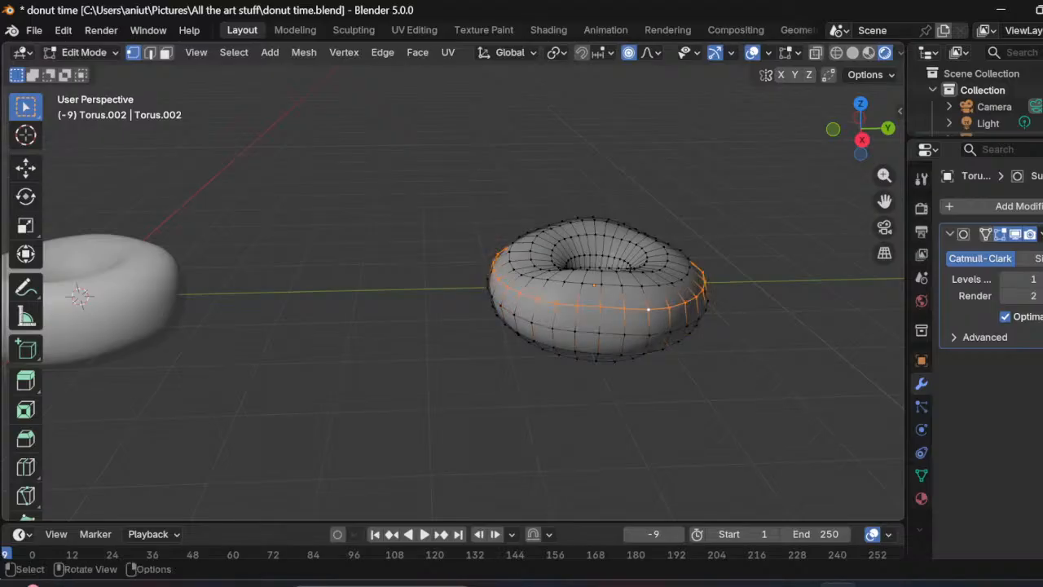
{"action": "left_click", "coordinate": [623, 334], "text": "alt"}
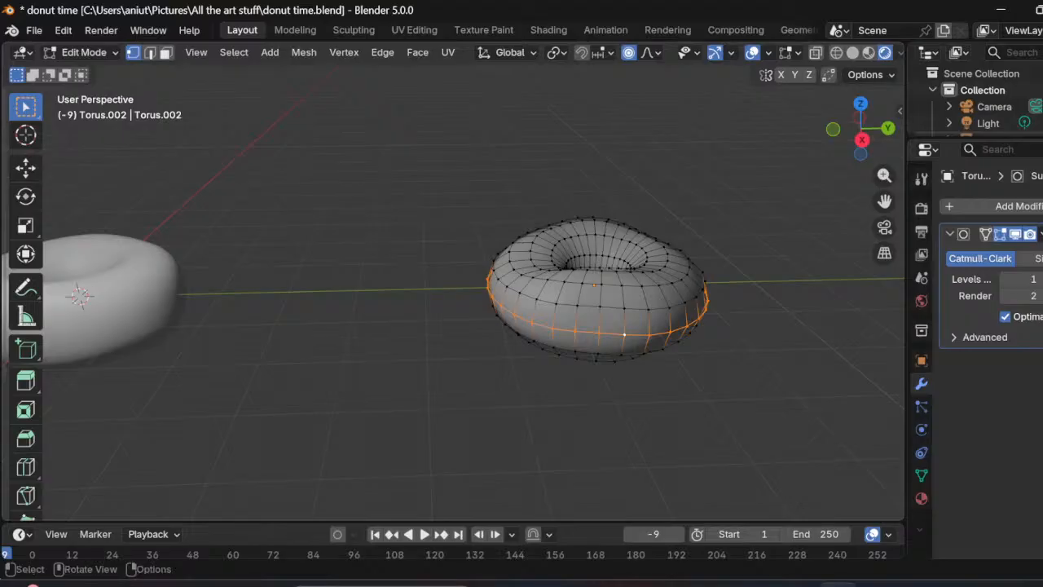
{"action": "key", "text": "s"}
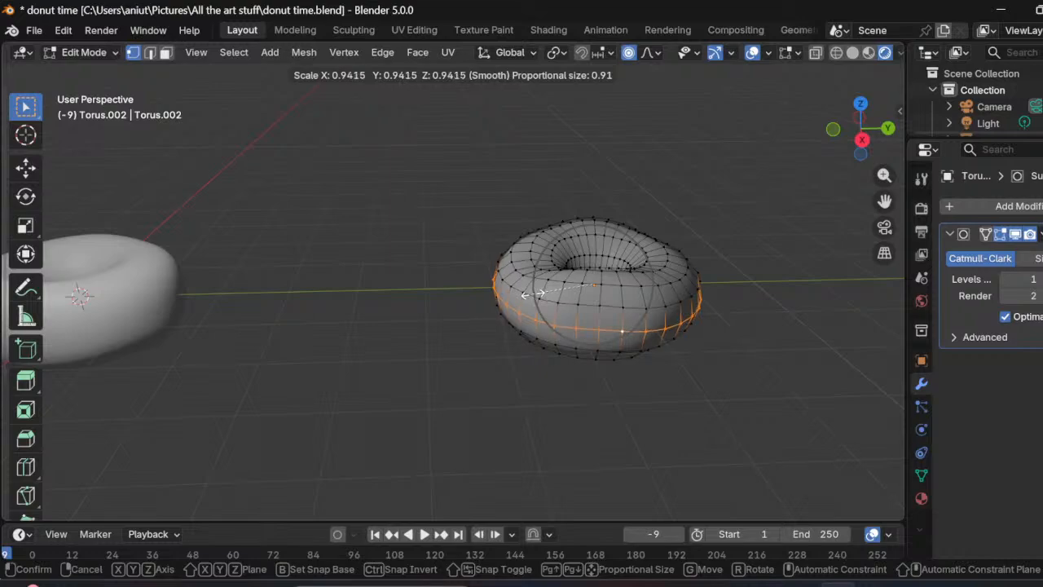
{"action": "left_click", "coordinate": [534, 294]}
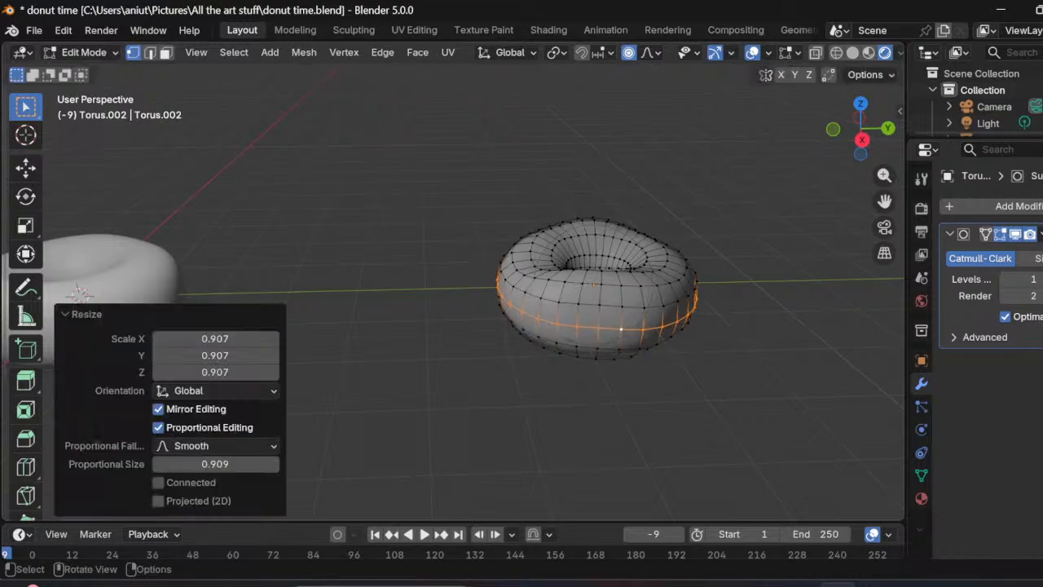
{"action": "middle_click_drag", "start_coordinate": [533, 295], "coordinate": [544, 271]}
{"action": "left_click", "coordinate": [432, 350]}
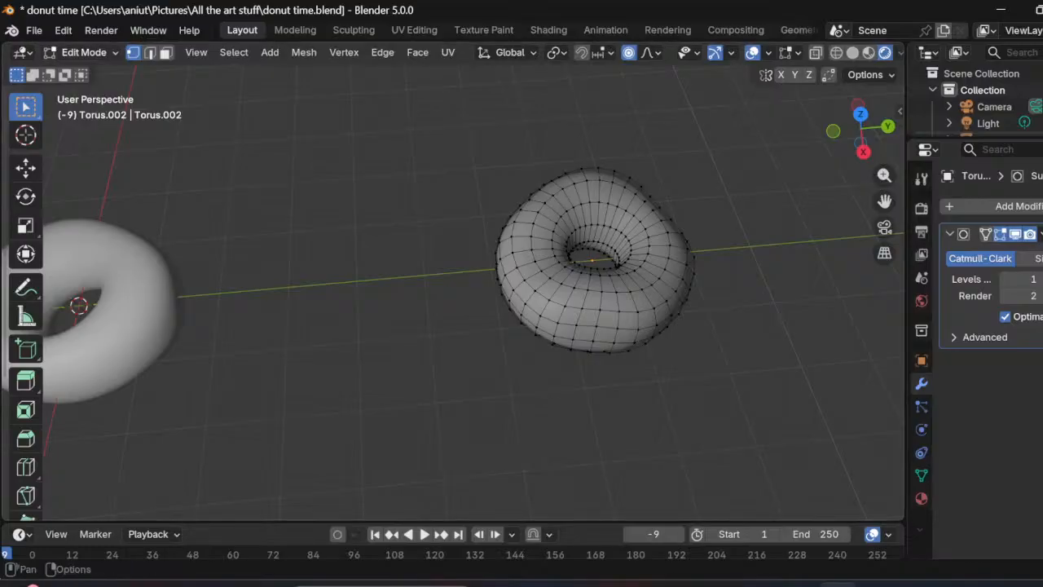
Step: Return to Object Mode and move the second donut about -6.010 m along global Y so it overlaps the first
{"action": "left_click", "coordinate": [81, 52]}
{"action": "left_click", "coordinate": [95, 70]}
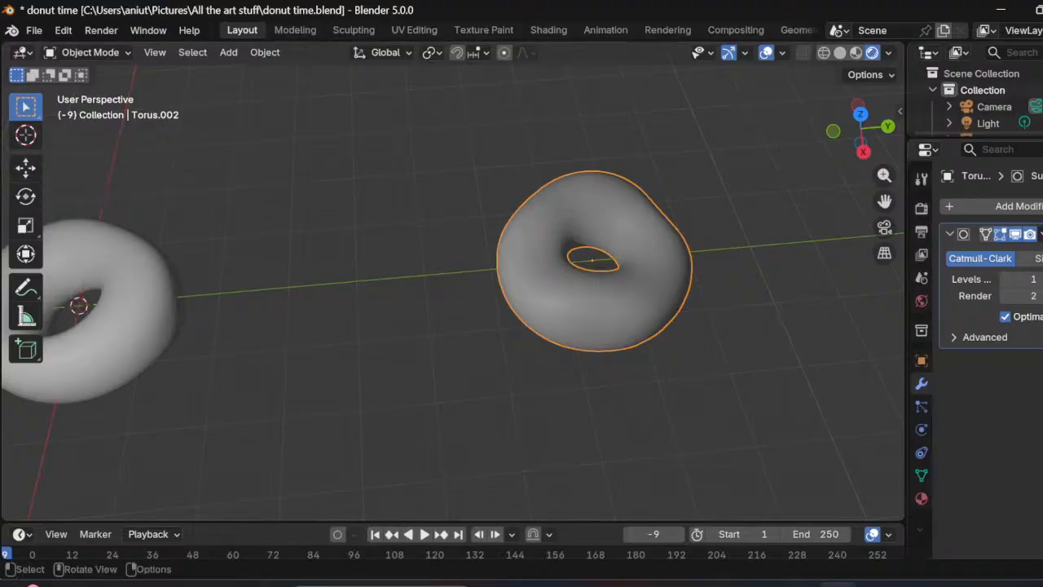
{"action": "key", "text": "g"}
{"action": "key", "text": "x"}
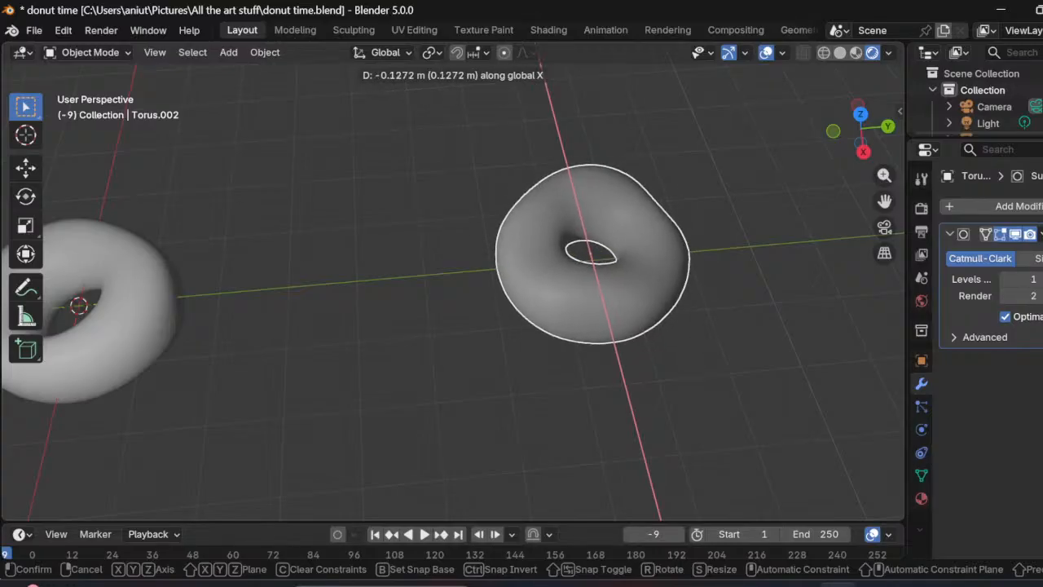
{"action": "key", "text": "y"}
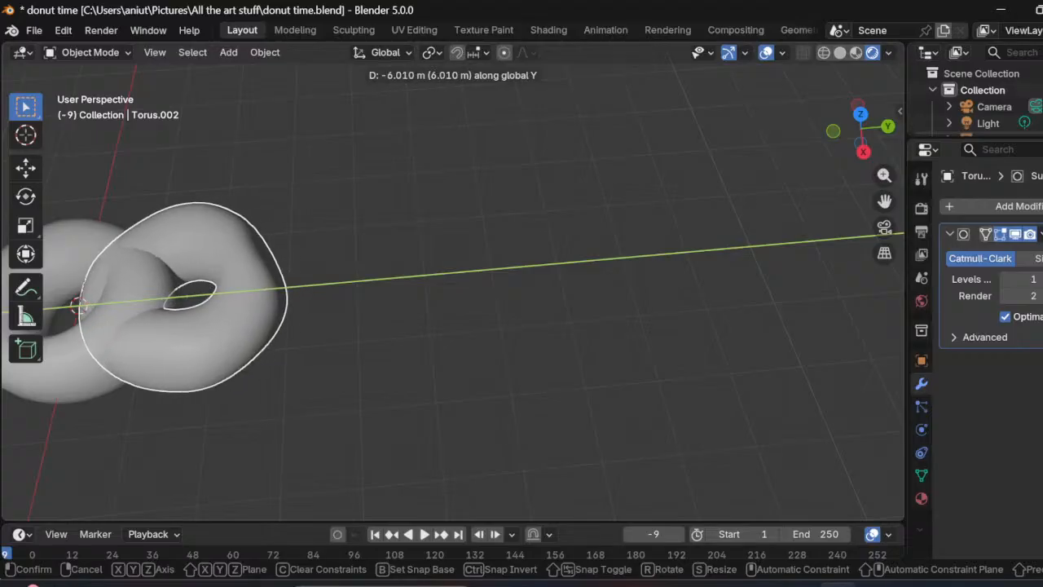
{"action": "key", "text": "Return"}
Step: Scale the second donut to about 1.014 and tilt it about -21.1° around the view axis, seen from the side
{"action": "middle_click_drag", "start_coordinate": [456, 326], "coordinate": [330, 275]}
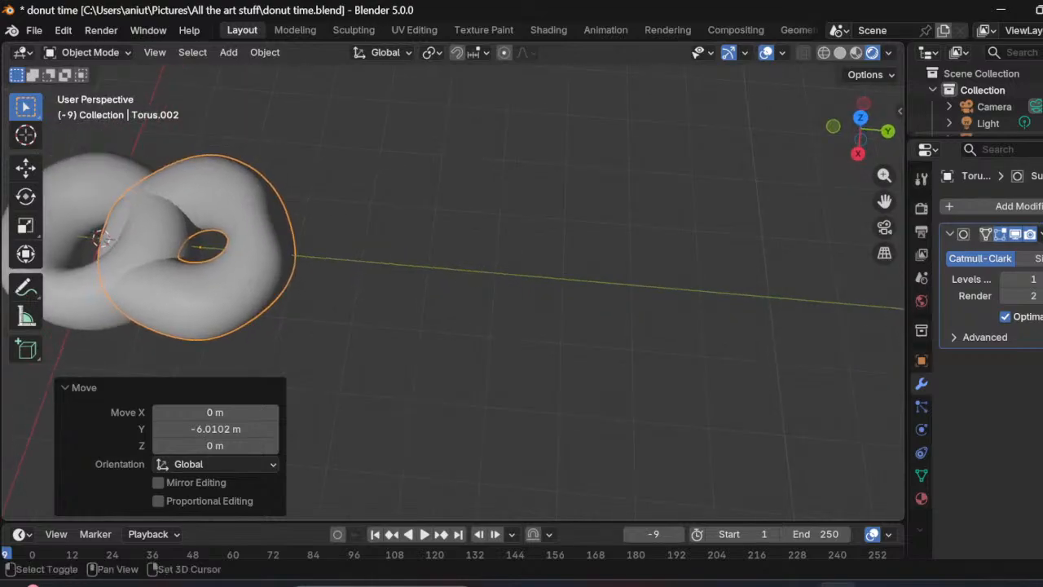
{"action": "mouse_move", "coordinate": [330, 275]}
{"action": "middle_mouse_down", "text": "shift"}
{"action": "mouse_move", "coordinate": [679, 329]}
{"action": "mouse_move", "coordinate": [679, 265]}
{"action": "middle_mouse_up", "text": "shift"}
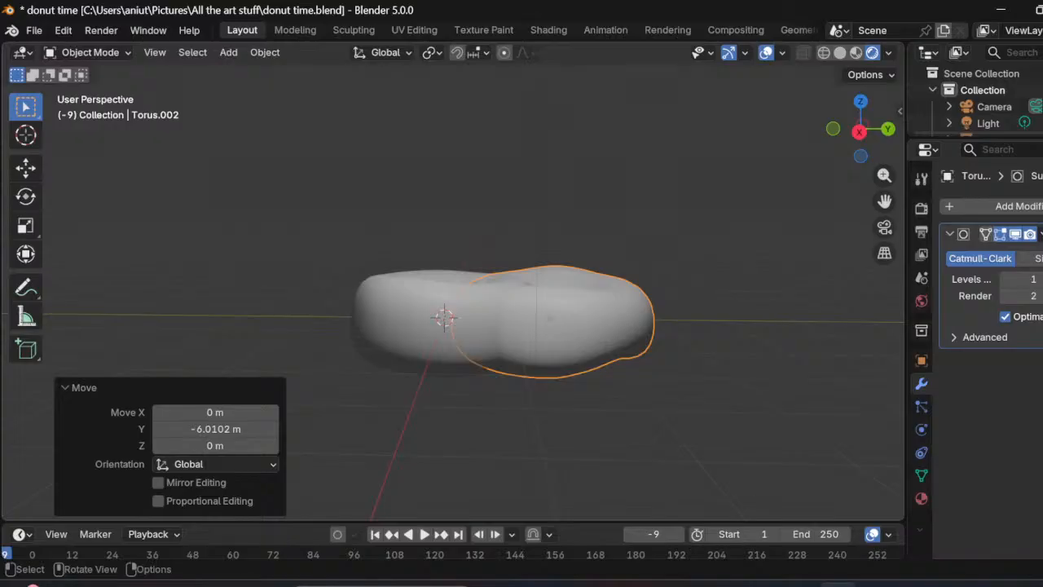
{"action": "key", "text": "s"}
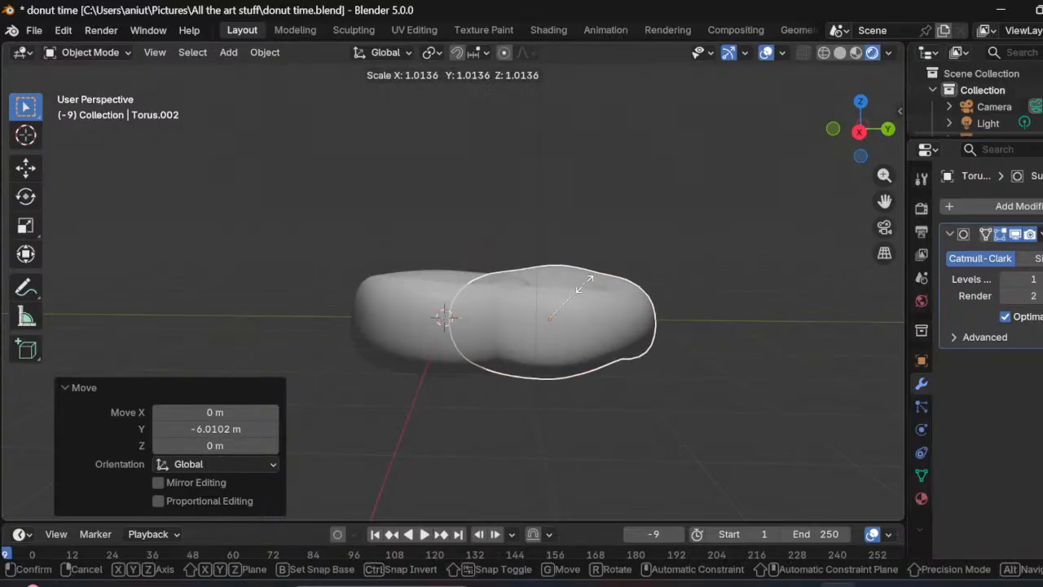
{"action": "left_click", "coordinate": [584, 283]}
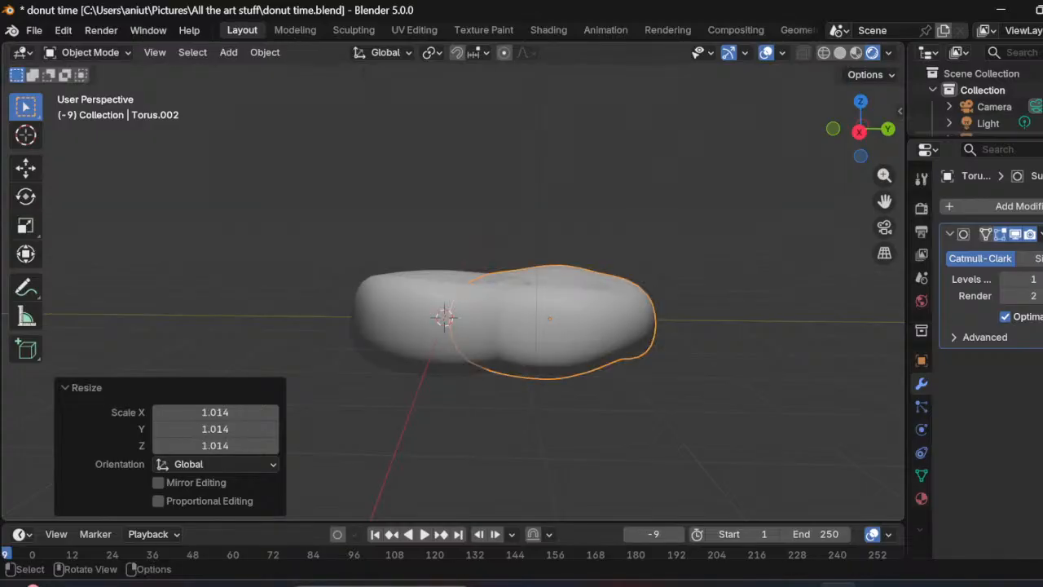
{"action": "key", "text": "r"}
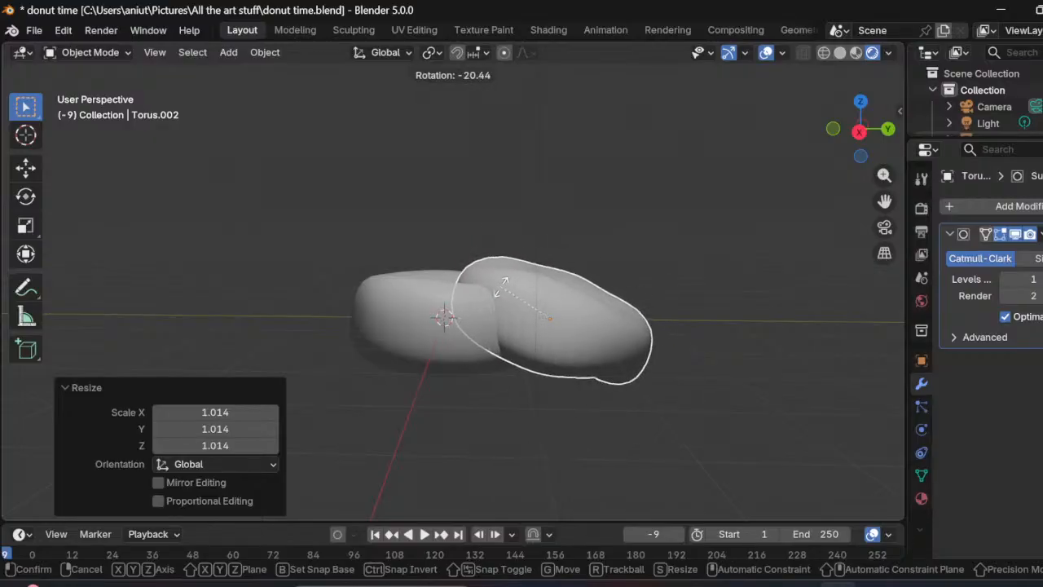
{"action": "left_click", "coordinate": [500, 287]}
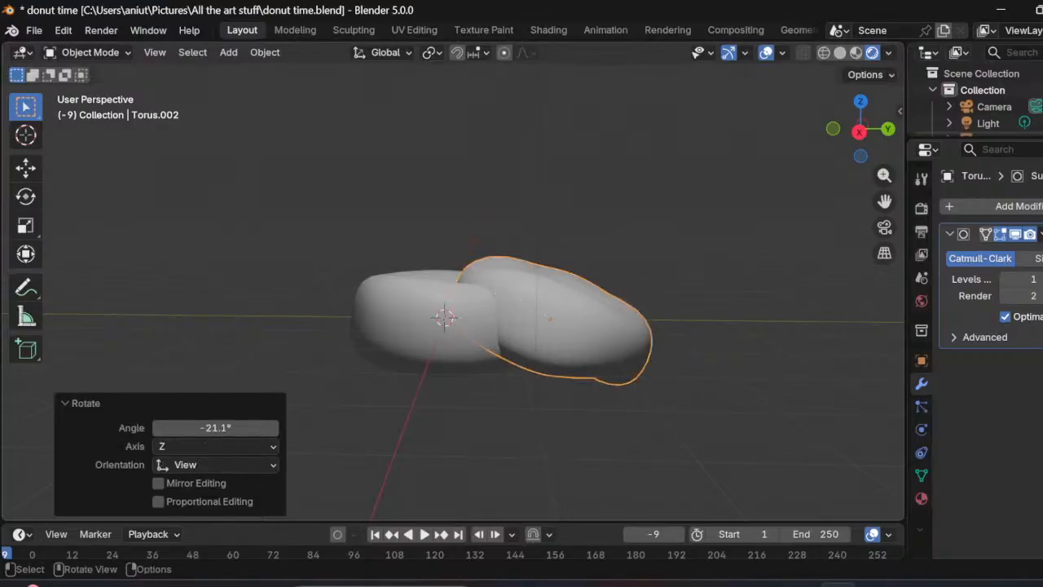
Step: Raise the tilted second donut about 0.794 m along global Z, above the first donut's edge
{"action": "key", "text": "g"}
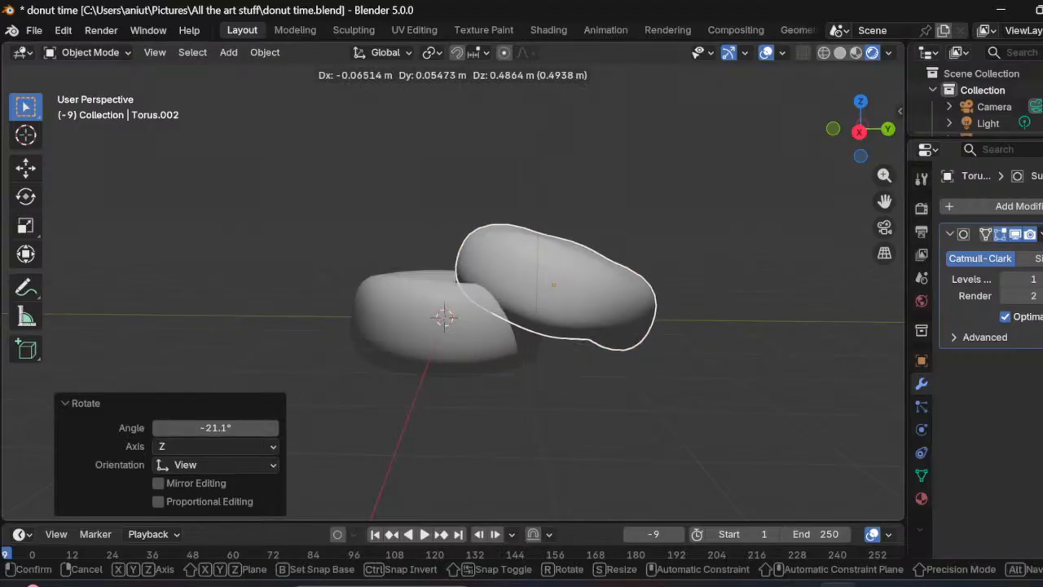
{"action": "key", "text": "z"}
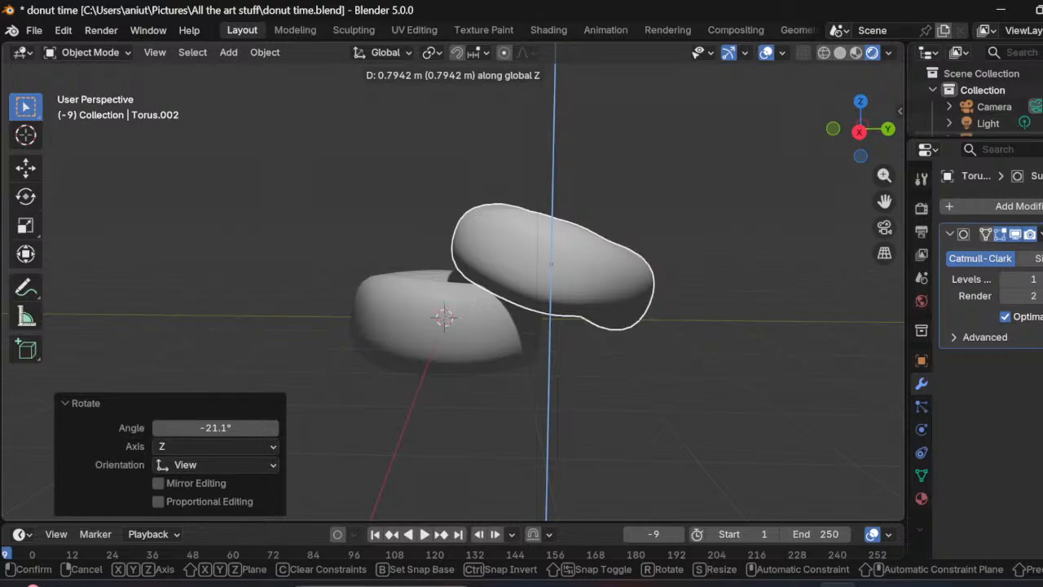
{"action": "key", "text": "Return"}
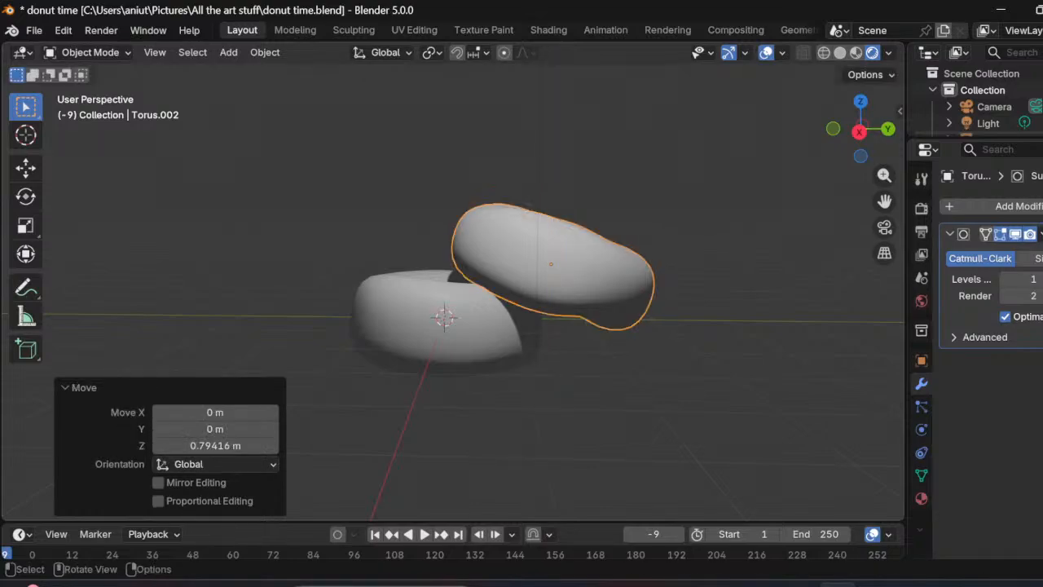
Step: Tilt the second donut about -15.3° further and shift it about 0.380 m in Y and -0.351 m in Z to lean on the first
{"action": "key", "text": "r"}
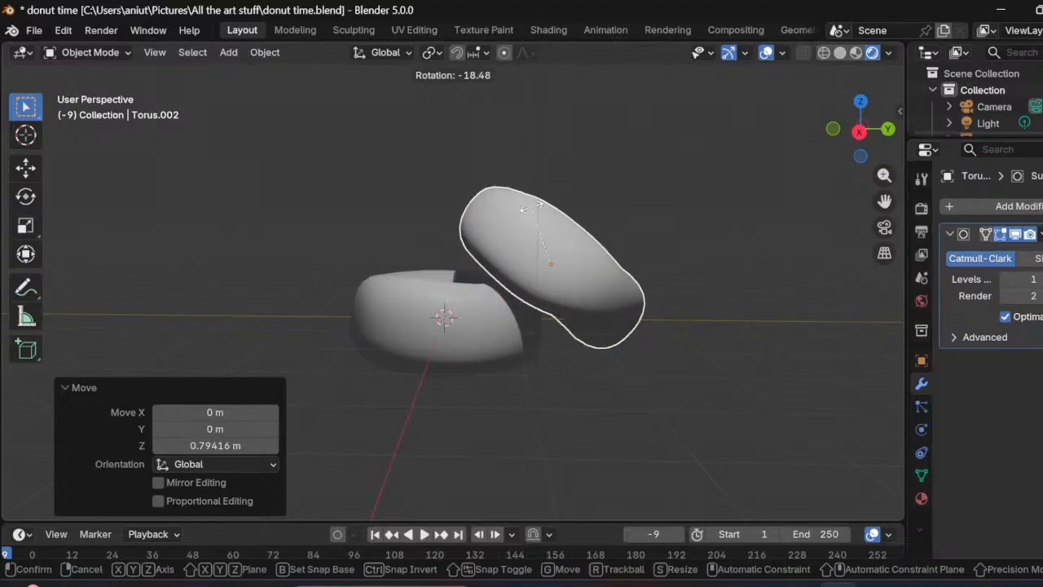
{"action": "key", "text": "Return"}
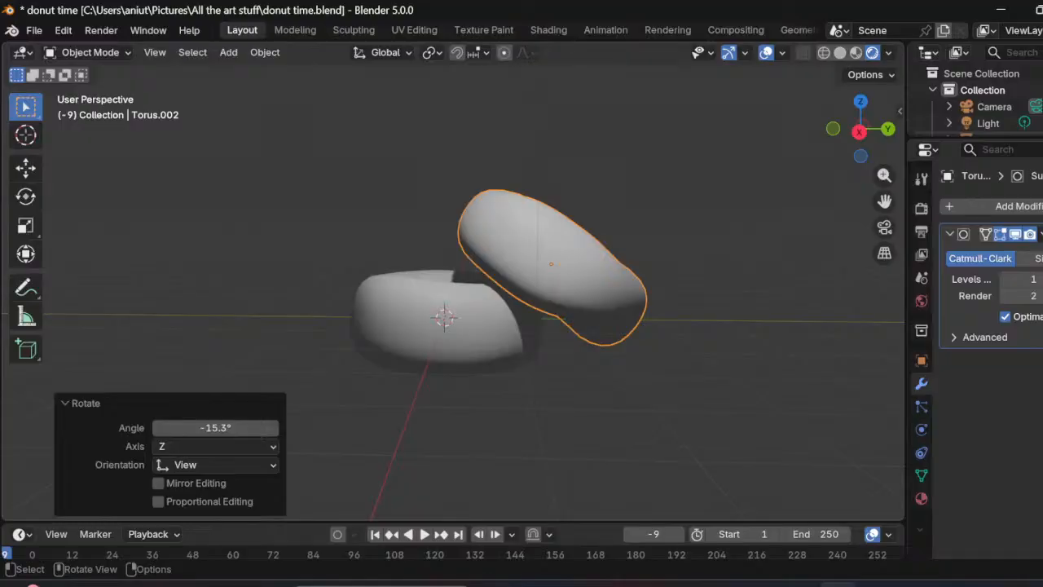
{"action": "key", "text": "g"}
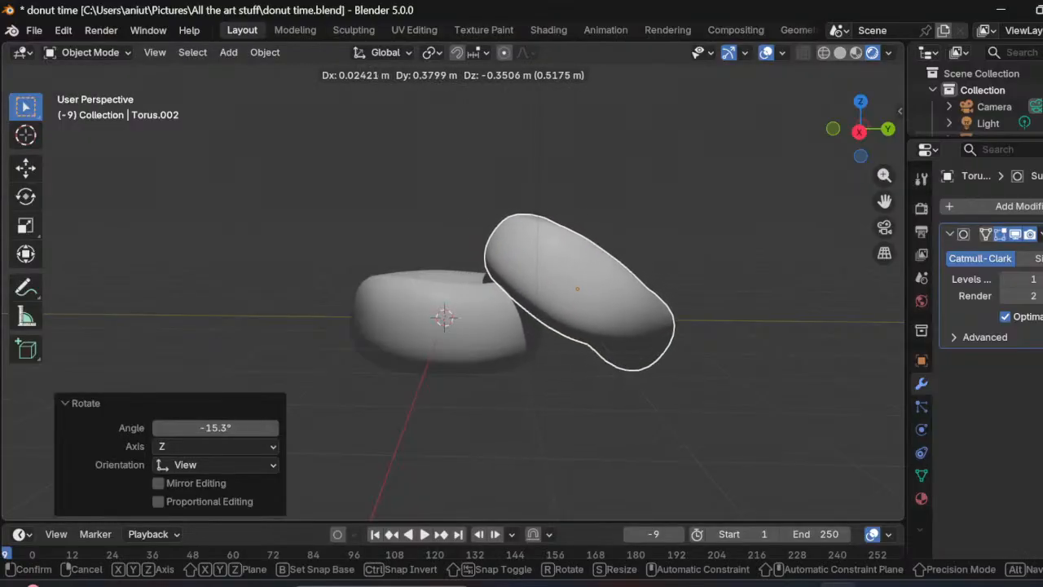
{"action": "key", "text": "Return"}
{"action": "left_click", "coordinate": [521, 416]}
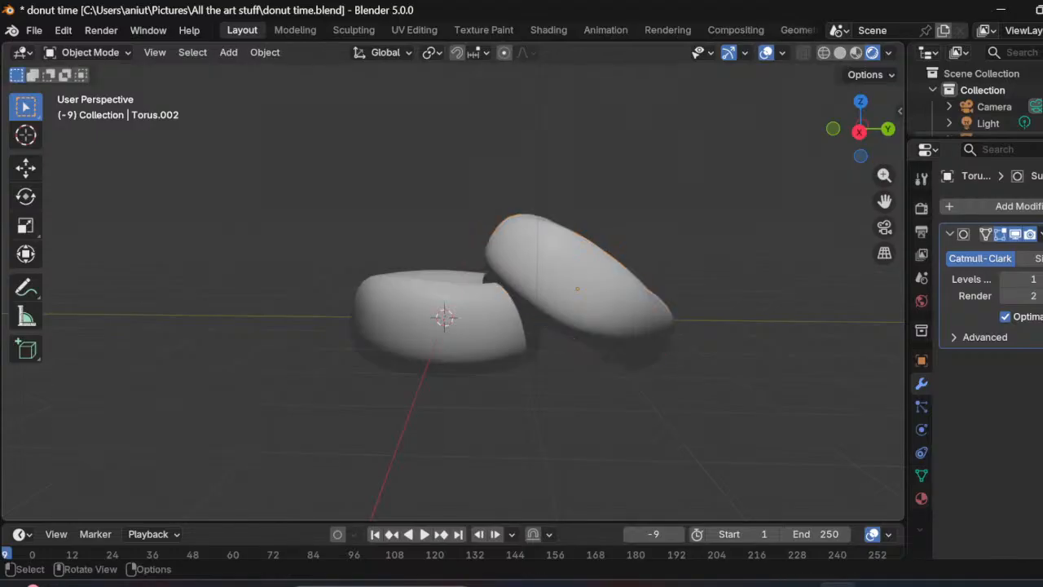
Step: Select the first donut and put it into Edit Mode, with the area where the second donut rests on it in view
{"action": "middle_click_drag", "start_coordinate": [521, 391], "coordinate": [575, 328]}
{"action": "left_click", "coordinate": [472, 323]}
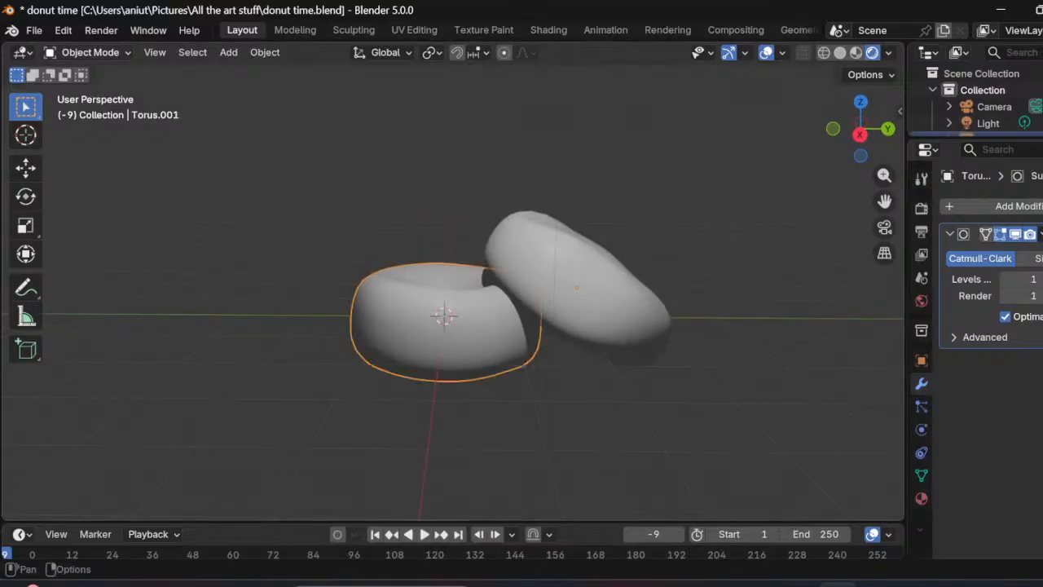
{"action": "left_click", "coordinate": [90, 52]}
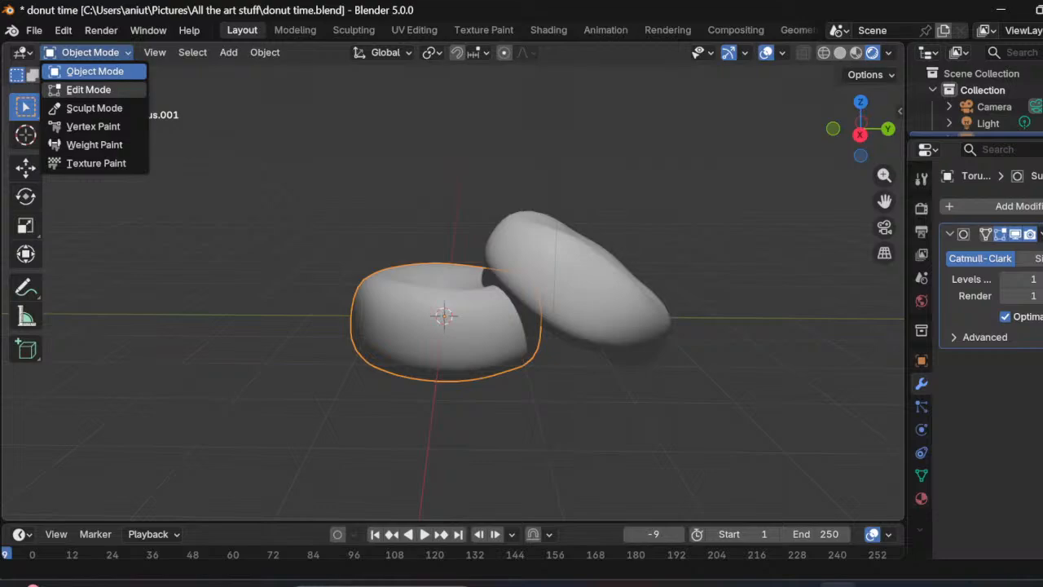
{"action": "left_click", "coordinate": [88, 89]}
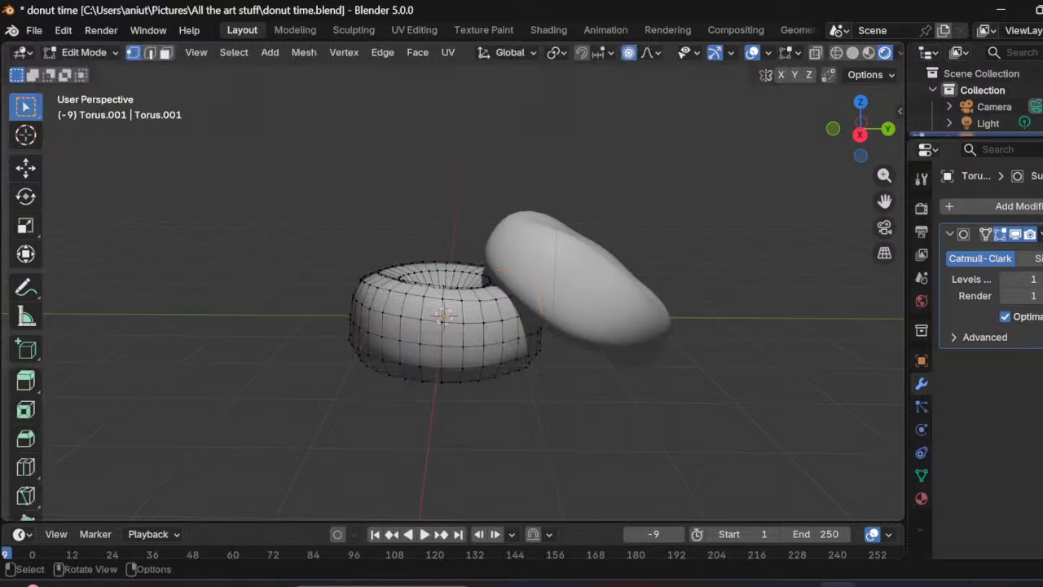
{"action": "middle_click_drag", "start_coordinate": [570, 326], "coordinate": [852, 347]}
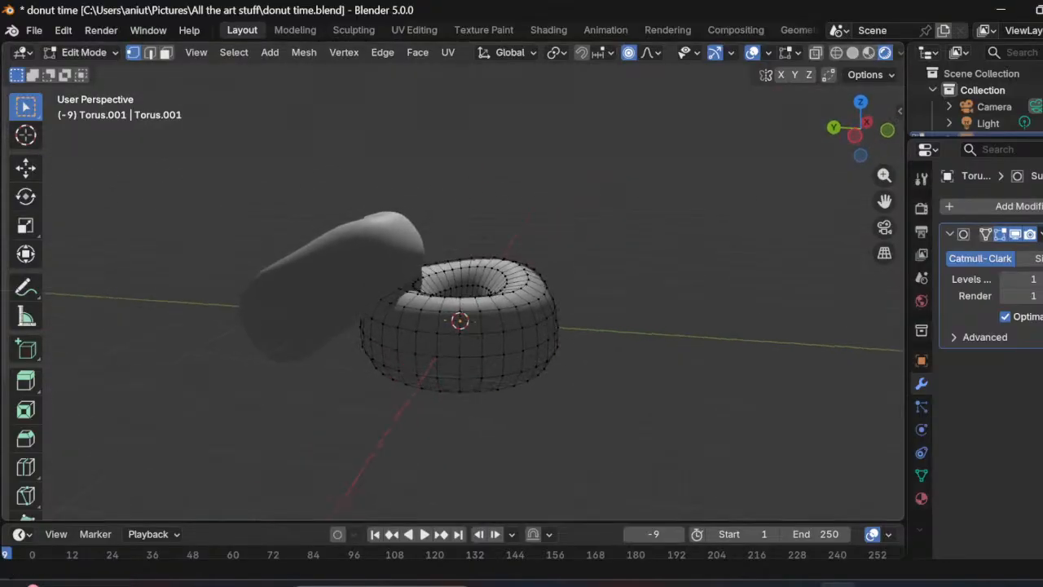
{"action": "scroll", "coordinate": [464, 343], "scroll_direction": "up", "scroll_amount": 3}
{"action": "middle_click_drag", "start_coordinate": [489, 326], "coordinate": [518, 328]}
{"action": "scroll", "coordinate": [465, 326], "scroll_direction": "up", "scroll_amount": 2}
{"action": "scroll", "coordinate": [473, 342], "scroll_direction": "down", "scroll_amount": 1}
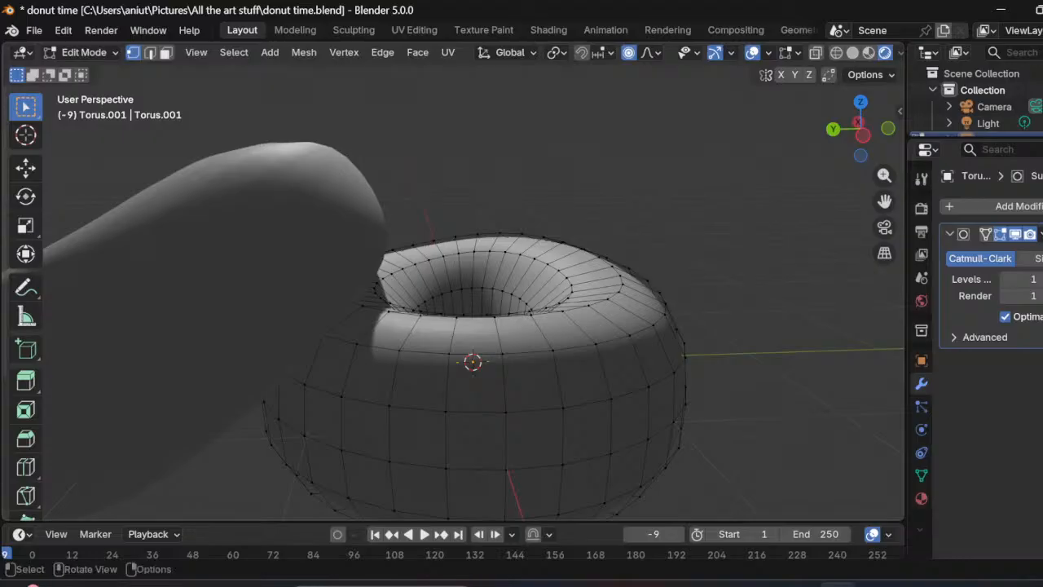
Step: Move the first donut's side beneath the second by about -0.038, -0.247 and -0.066 m in X, Y and Z, with proportional size 0.909
{"action": "key", "text": "g"}
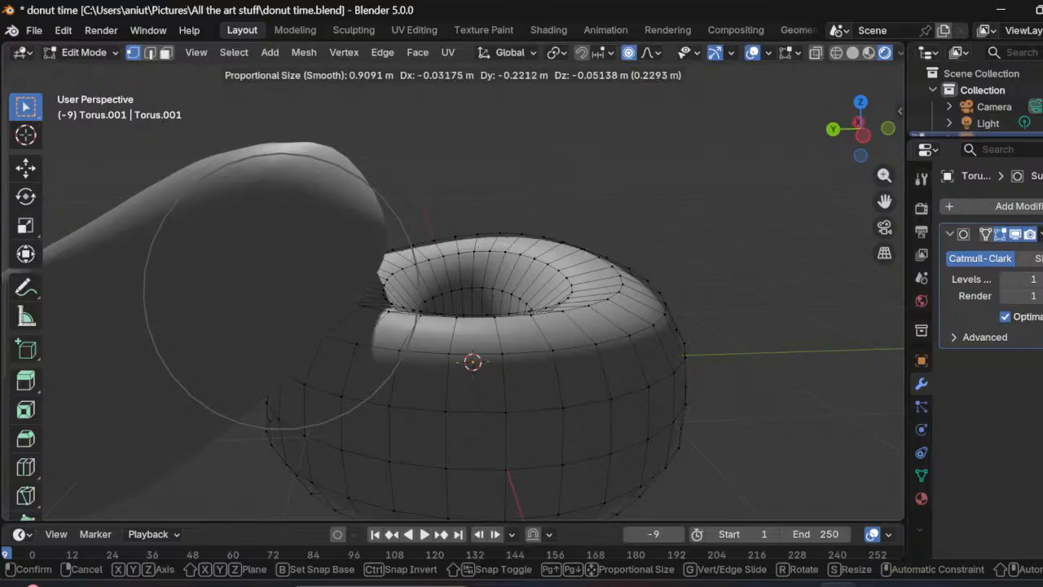
{"action": "left_click", "coordinate": [281, 291]}
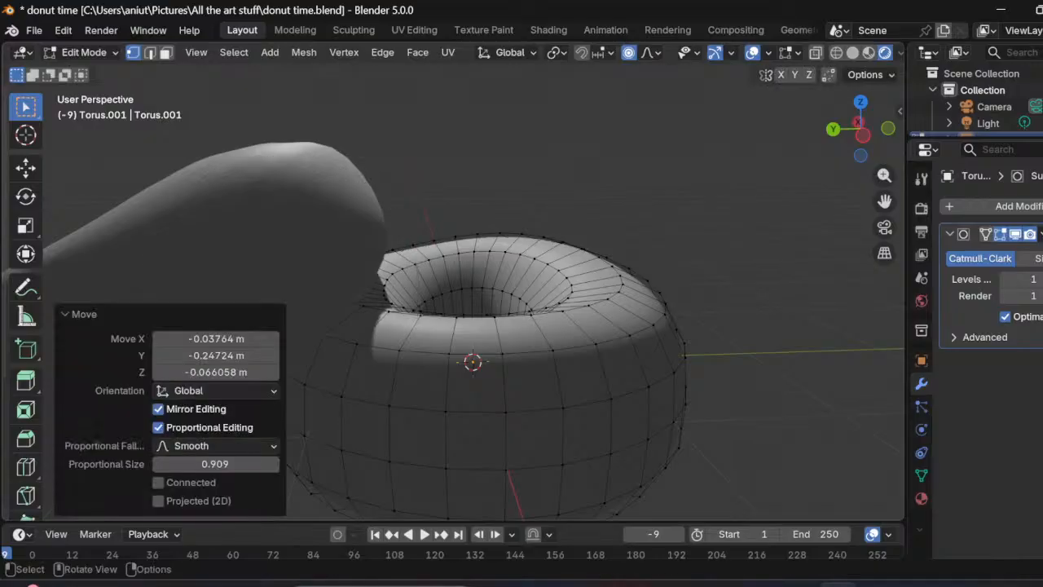
{"action": "middle_click_drag", "start_coordinate": [282, 291], "coordinate": [410, 238]}
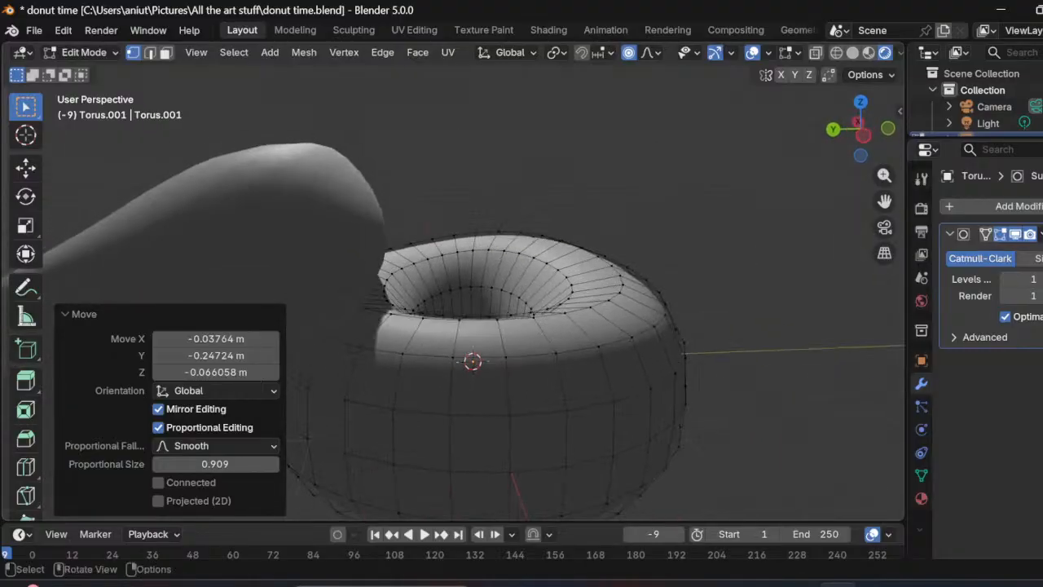
Step: Push the same side of the first donut about -0.116 m in Y and -0.022 m in Z, with proportional size enlarged to 1.100
{"action": "key", "text": "g"}
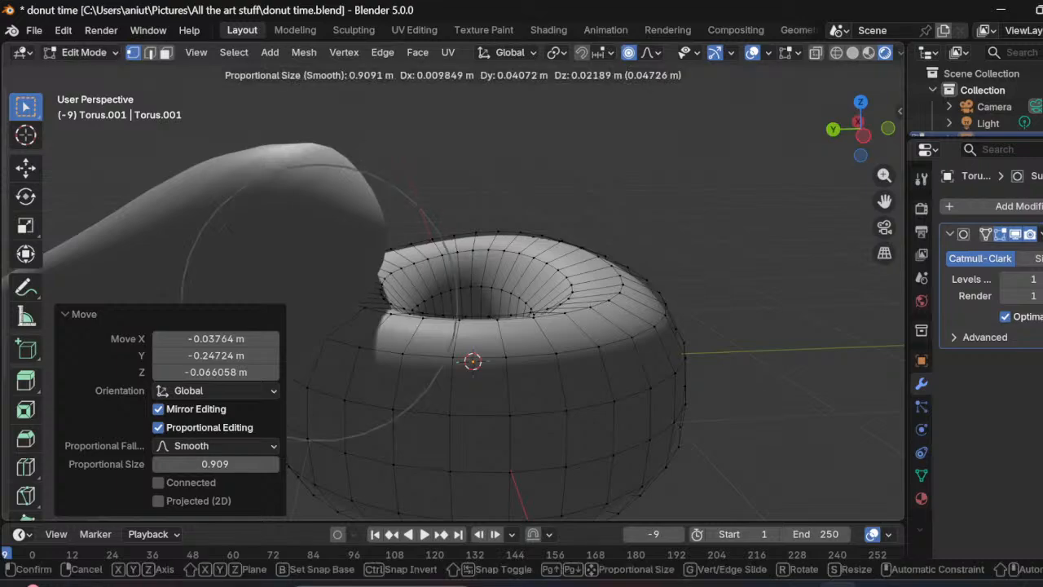
{"action": "scroll", "coordinate": [472, 326], "scroll_direction": "down", "scroll_amount": 2}
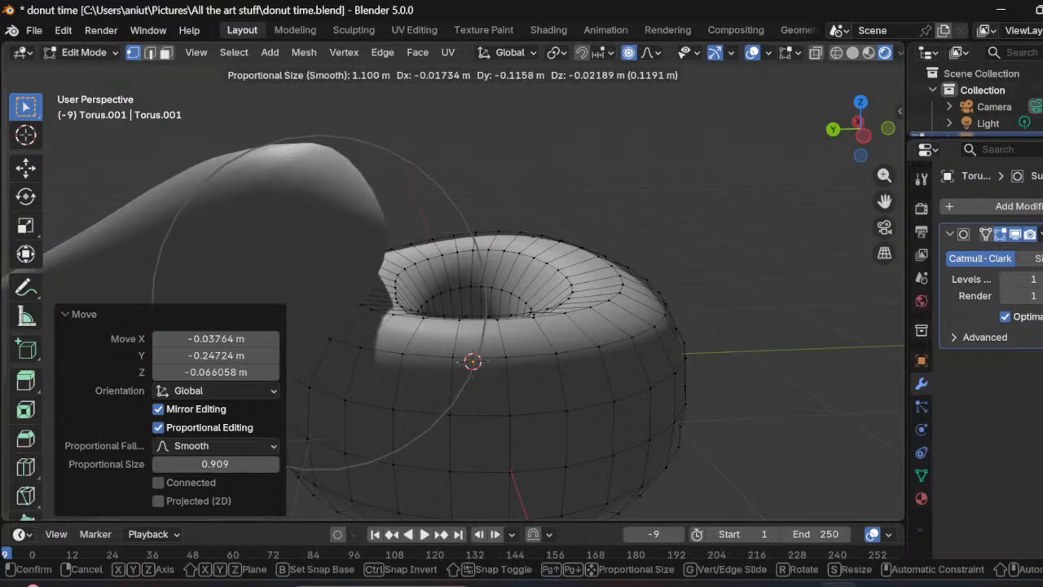
{"action": "key", "text": "Return"}
{"action": "scroll", "coordinate": [473, 326], "scroll_direction": "down", "scroll_amount": 4}
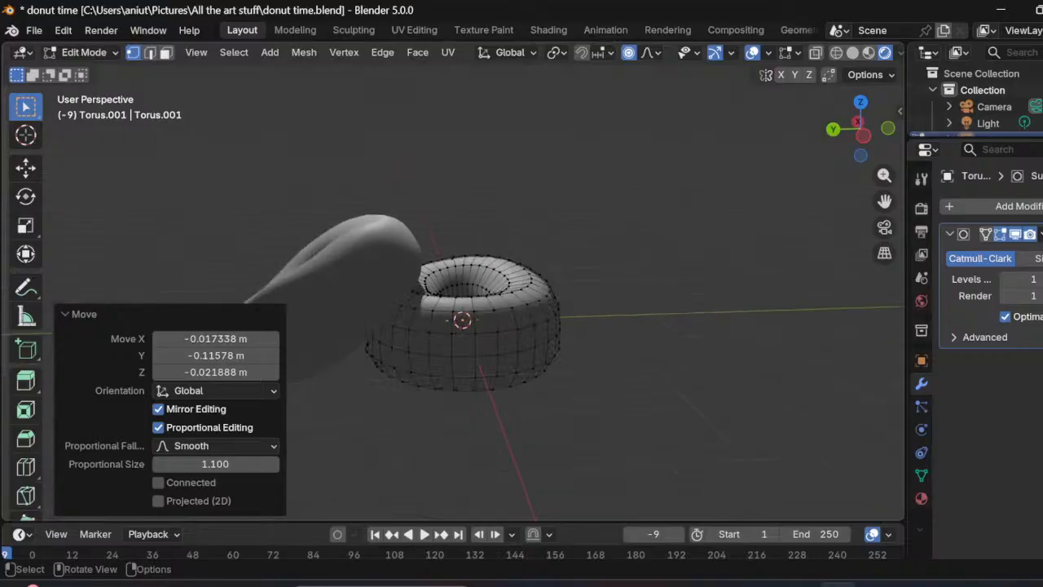
{"action": "left_click_drag", "start_coordinate": [403, 428], "coordinate": [466, 417]}
{"action": "mouse_move", "coordinate": [466, 414]}
{"action": "middle_mouse_down"}
{"action": "mouse_move", "coordinate": [563, 422]}
{"action": "mouse_move", "coordinate": [605, 452]}
{"action": "mouse_move", "coordinate": [603, 482]}
{"action": "mouse_move", "coordinate": [548, 506]}
{"action": "mouse_move", "coordinate": [378, 440]}
{"action": "mouse_move", "coordinate": [349, 440]}
{"action": "mouse_move", "coordinate": [375, 400]}
{"action": "mouse_move", "coordinate": [359, 444]}
{"action": "mouse_move", "coordinate": [385, 436]}
{"action": "middle_mouse_up"}
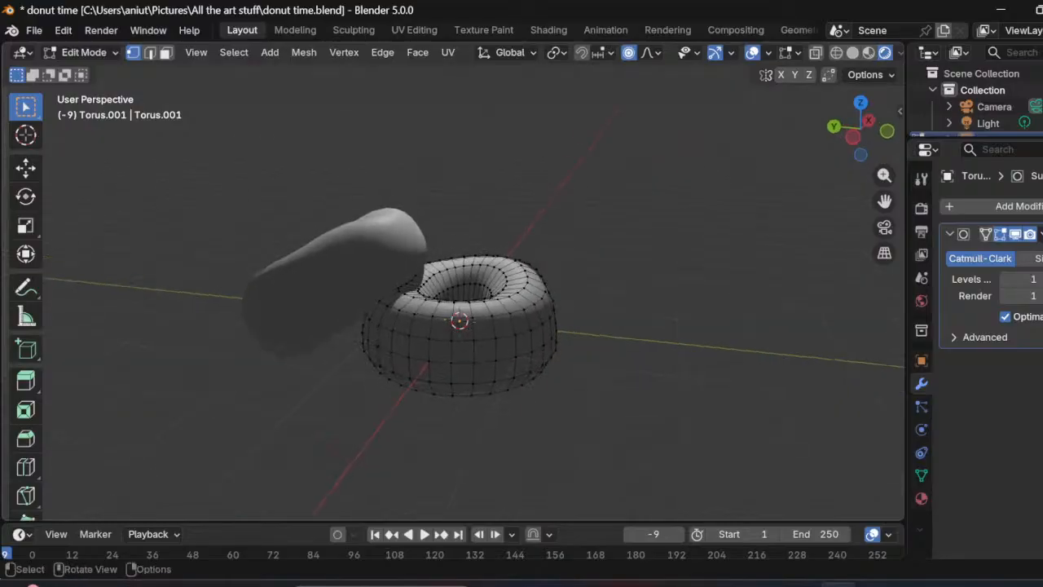
Step: Leave Edit Mode on the first donut and put the tilted second donut into Edit Mode
{"action": "left_click", "coordinate": [84, 52]}
{"action": "left_click", "coordinate": [81, 71]}
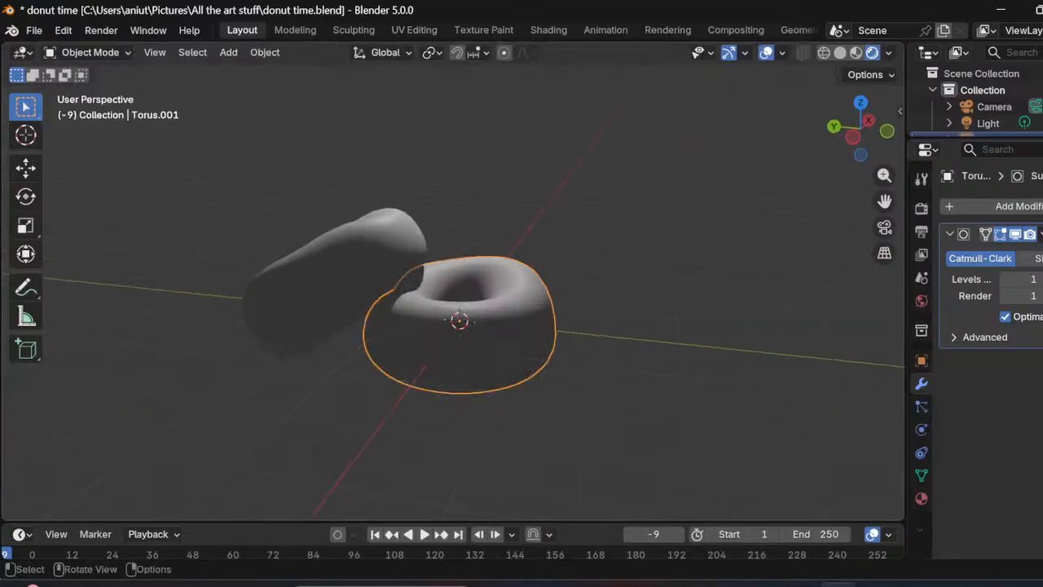
{"action": "left_click", "coordinate": [342, 273]}
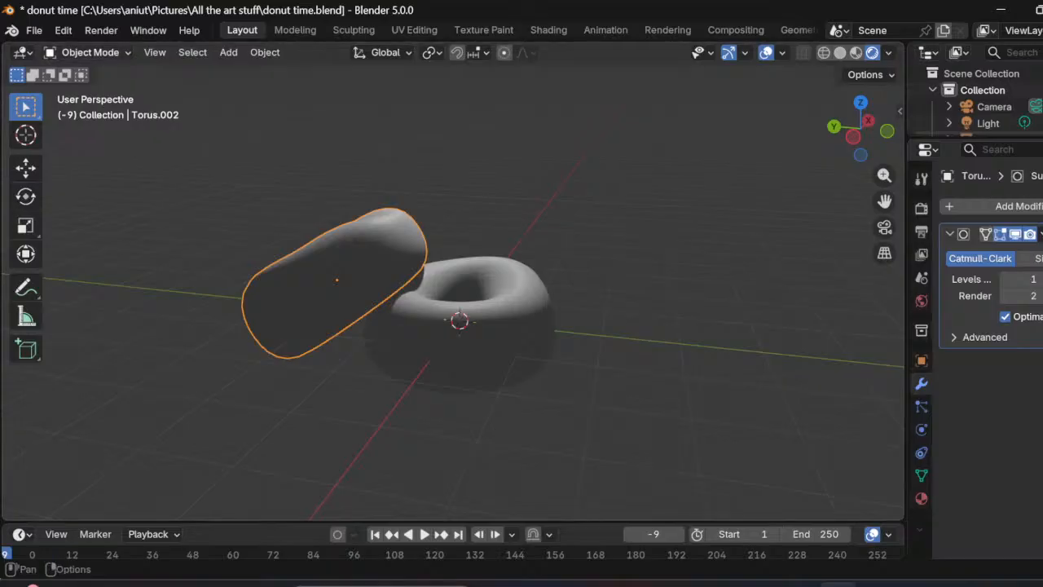
{"action": "left_click", "coordinate": [84, 52]}
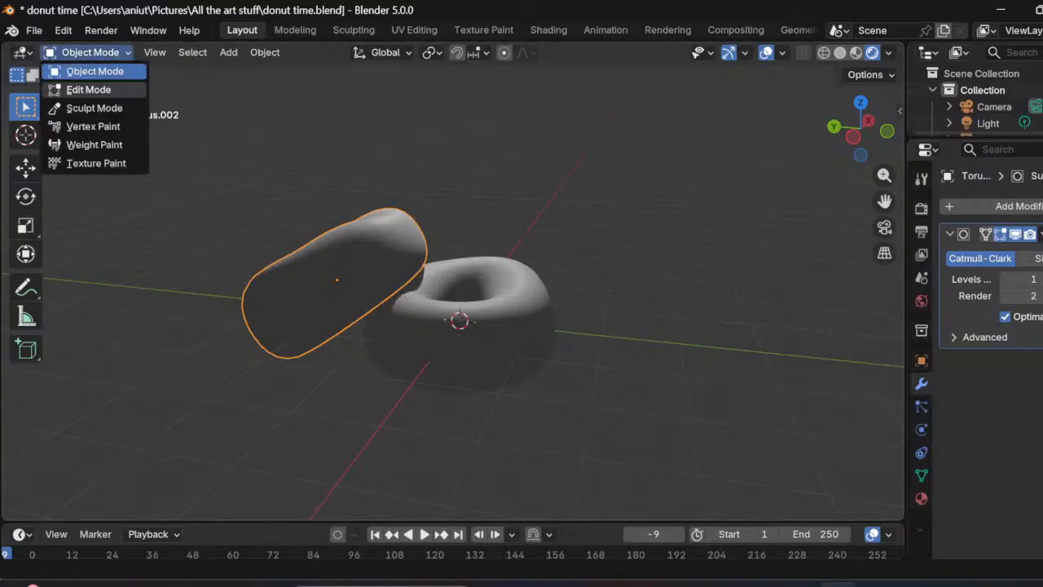
{"action": "left_click", "coordinate": [84, 89]}
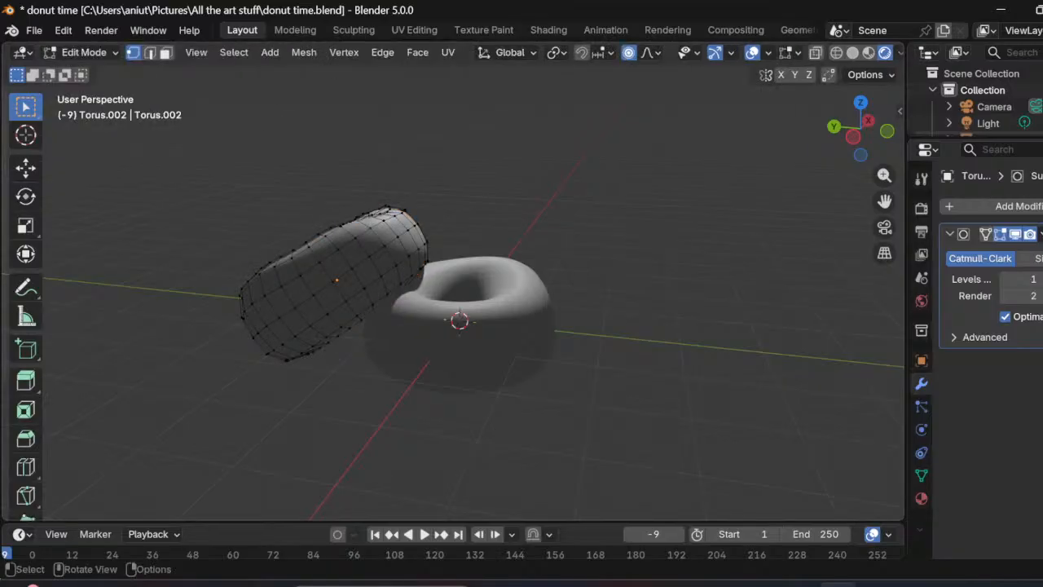
Step: Raise a vertex on the second donut's lower edge near the first donut about 0.182 m in Z, with proportional size 1.100
{"action": "scroll", "coordinate": [456, 310], "scroll_direction": "up", "scroll_amount": 1}
{"action": "middle_click_drag", "start_coordinate": [456, 326], "coordinate": [430, 235]}
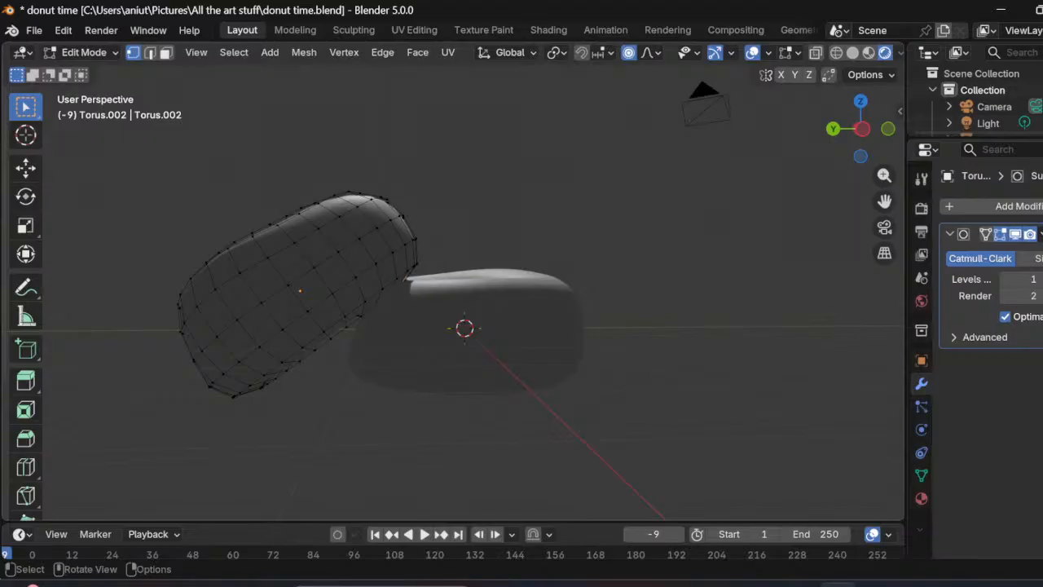
{"action": "key", "text": "g"}
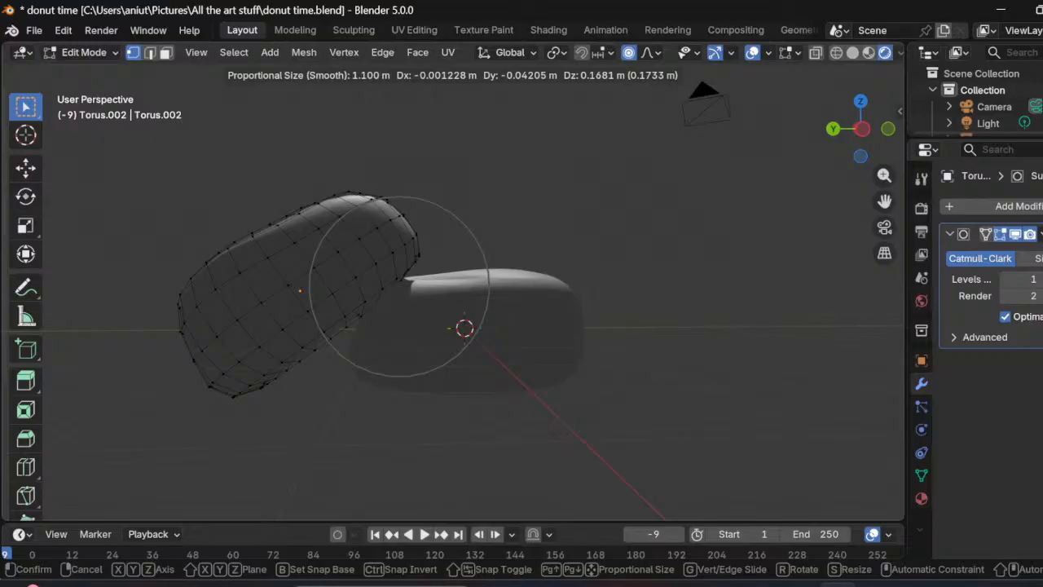
{"action": "left_click", "coordinate": [401, 278]}
Step: Move a vertex on the second donut's underside beside the contact area about -0.038 m in X, 0.060 m in Y and 0.096 m in Z
{"action": "middle_click_drag", "start_coordinate": [401, 277], "coordinate": [307, 298]}
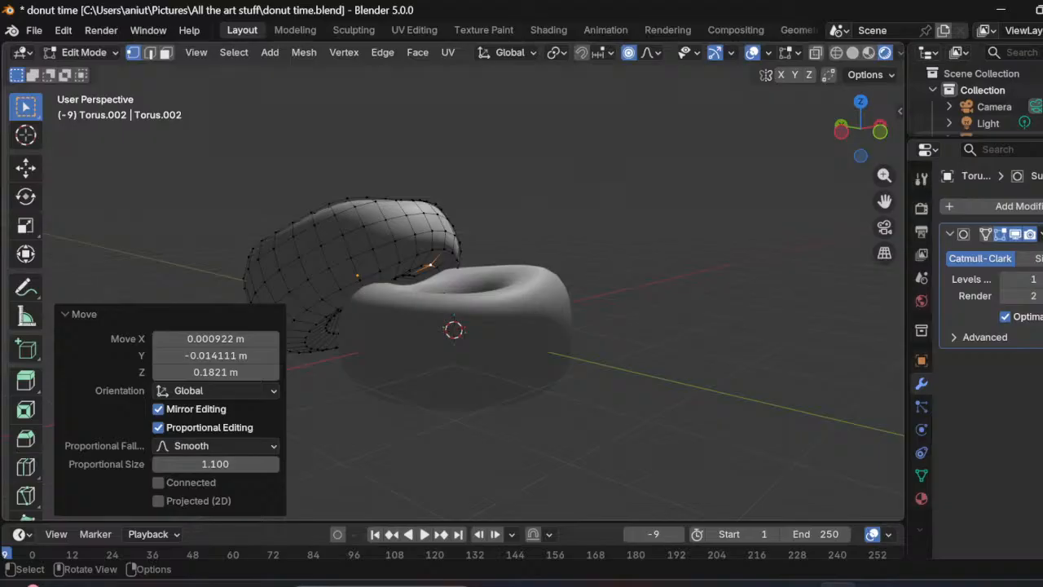
{"action": "left_click", "coordinate": [521, 195]}
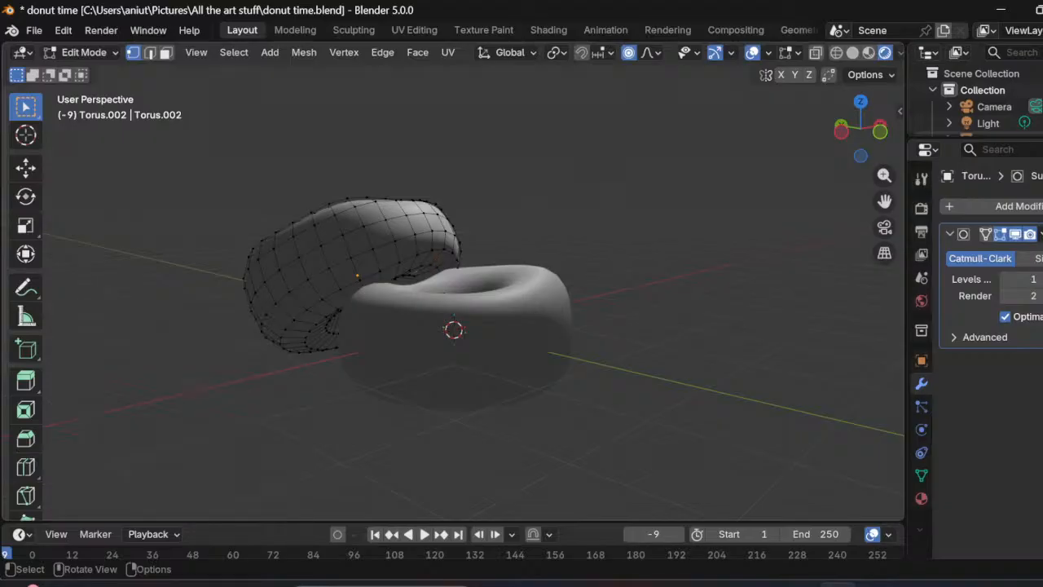
{"action": "key", "text": "g"}
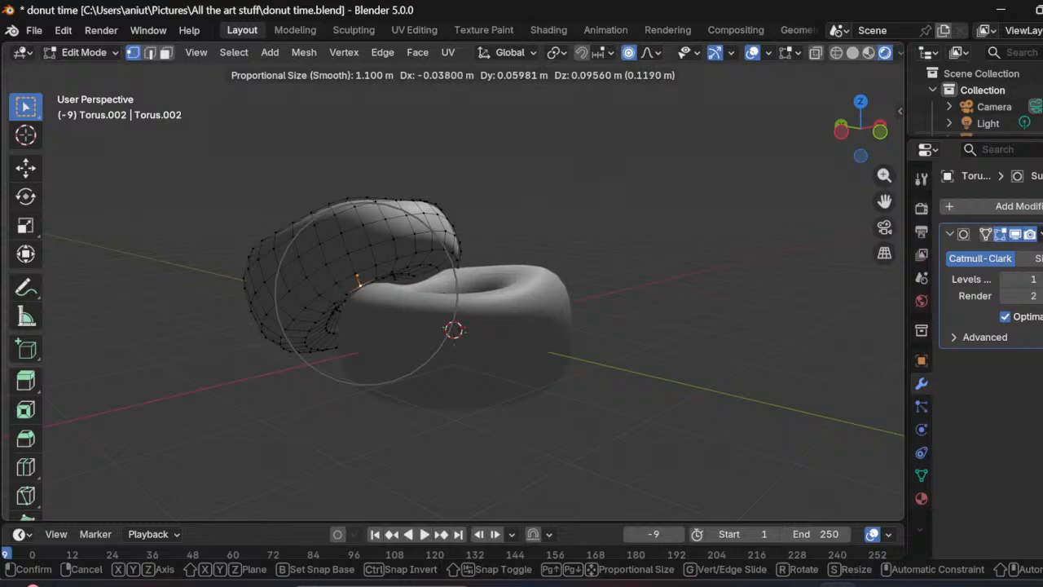
{"action": "key", "text": "Return"}
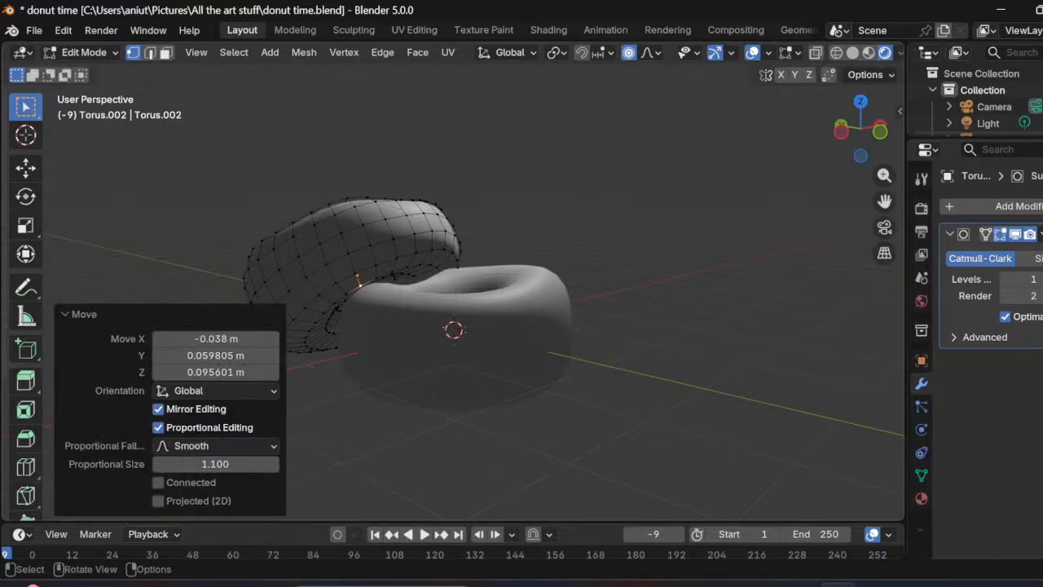
Step: Move a vertex on the second donut's upper raised end about 0.097, -0.130 and -0.145 m in X, Y and Z, with proportional size 1.331
{"action": "left_click", "coordinate": [407, 215], "text": "shift"}
{"action": "key", "text": "g"}
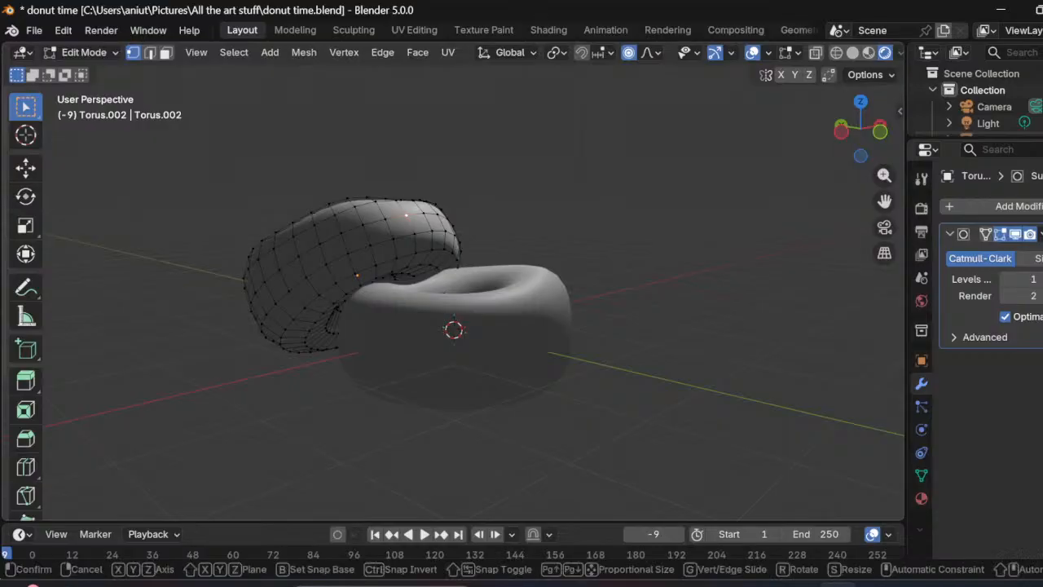
{"action": "scroll", "coordinate": [407, 216], "scroll_direction": "down", "scroll_amount": 2}
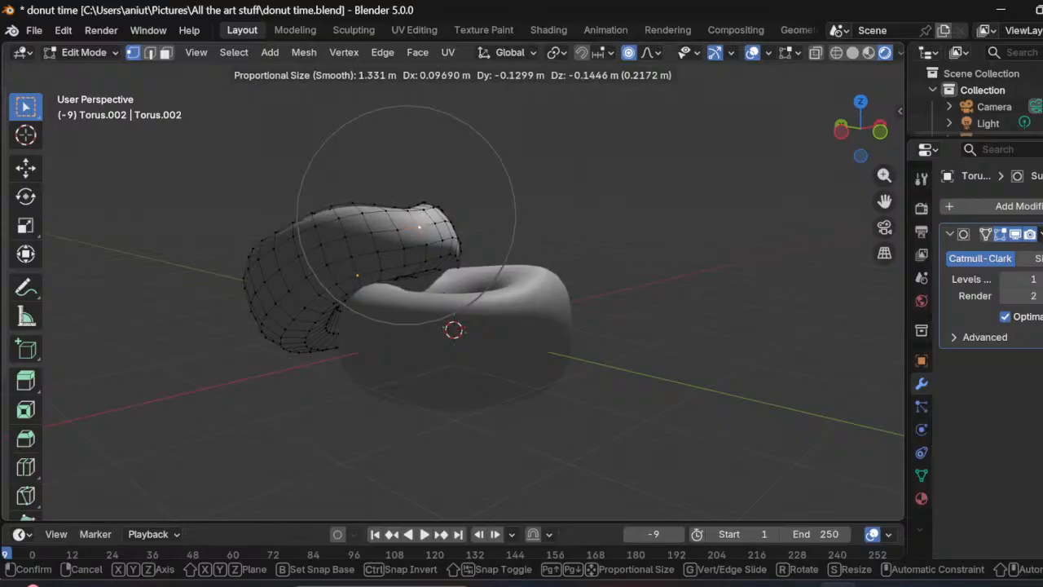
{"action": "left_click", "coordinate": [420, 227]}
{"action": "middle_click_drag", "start_coordinate": [419, 227], "coordinate": [590, 242]}
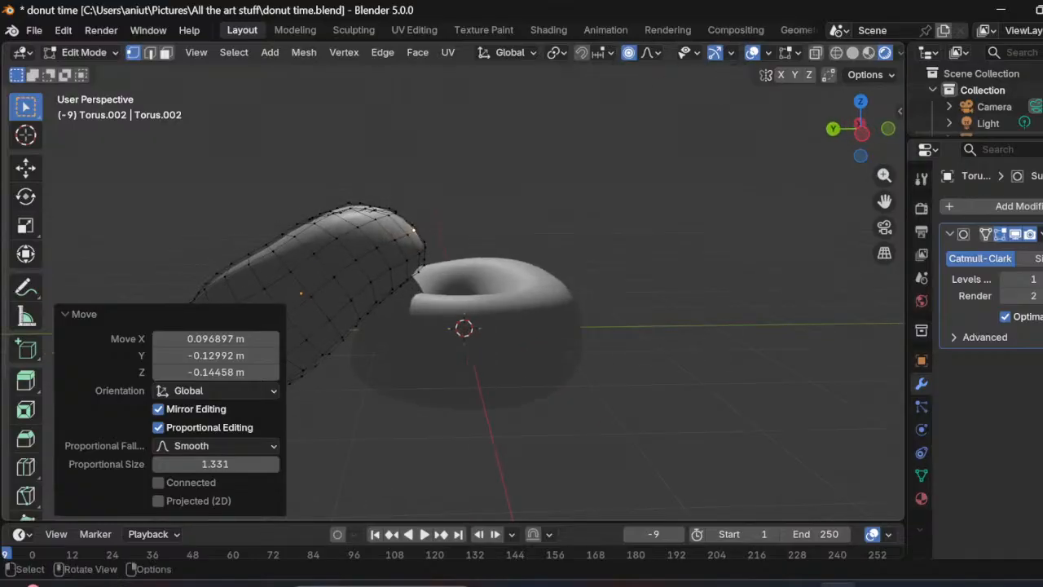
Step: Move the same upper vertex of the second donut about 0.033 m in X, 0.104 m in Y and 0.149 m in Z
{"action": "key", "text": "g"}
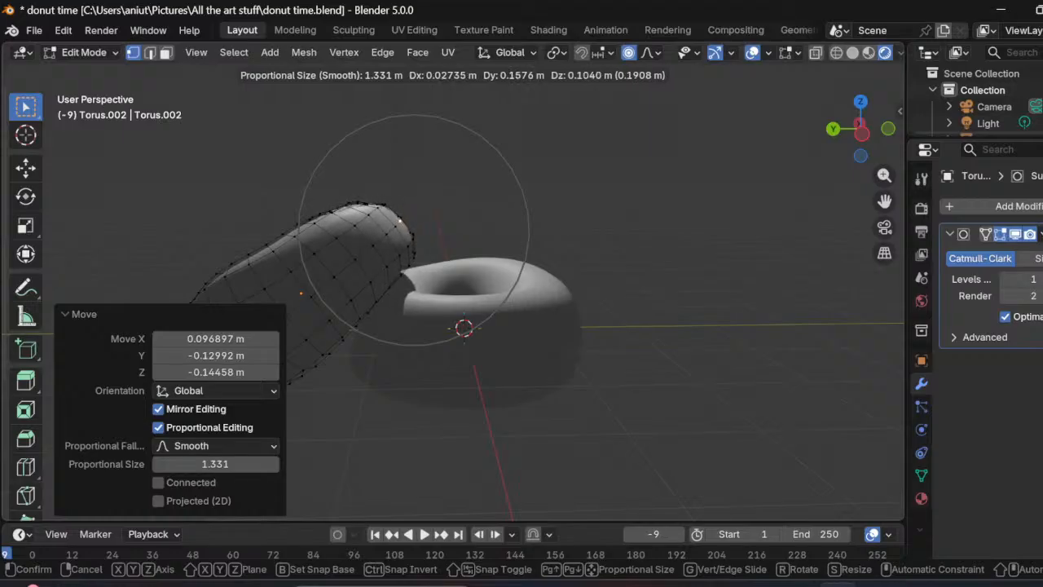
{"action": "key", "text": "Return"}
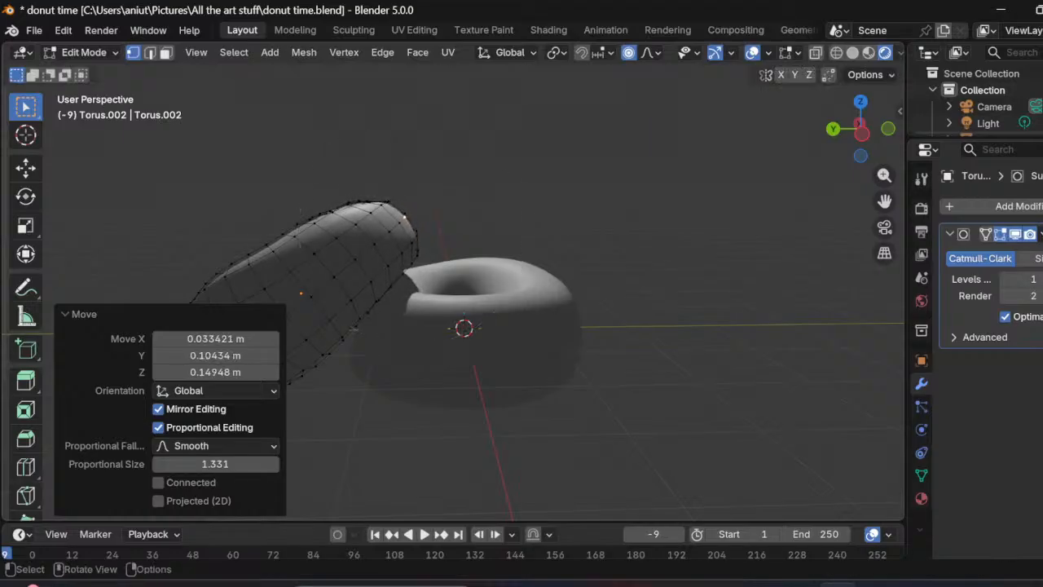
{"action": "scroll", "coordinate": [453, 282], "scroll_direction": "down", "scroll_amount": 1}
{"action": "scroll", "coordinate": [453, 282], "scroll_direction": "up", "scroll_amount": 1}
{"action": "middle_click_drag", "start_coordinate": [453, 282], "coordinate": [449, 258]}
{"action": "scroll", "coordinate": [448, 257], "scroll_direction": "down", "scroll_amount": 2}
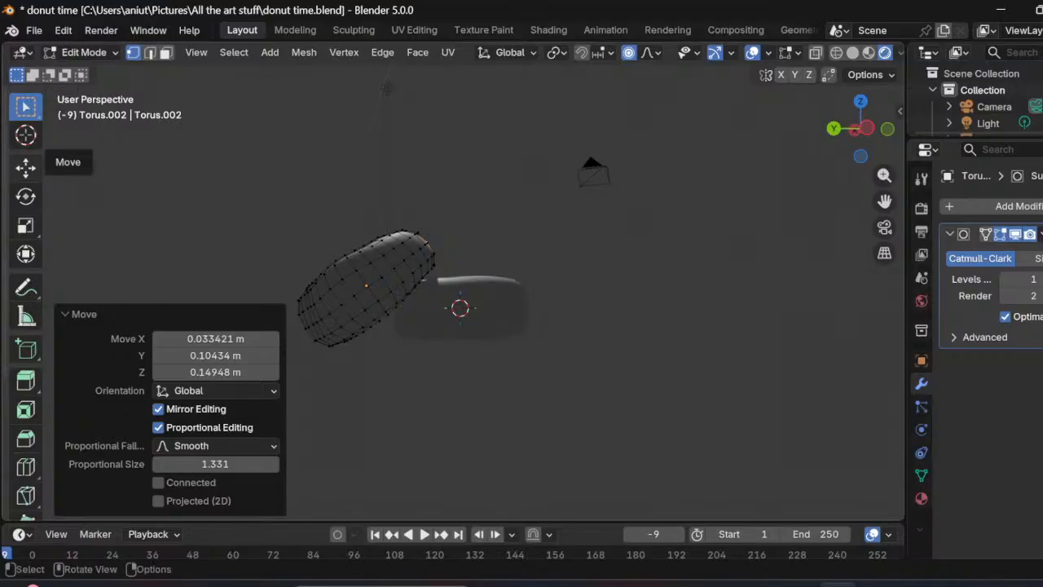
Step: Return the second donut to Object Mode and rotate it about -9.99° around the view axis, seen from the side
{"action": "left_click", "coordinate": [84, 52]}
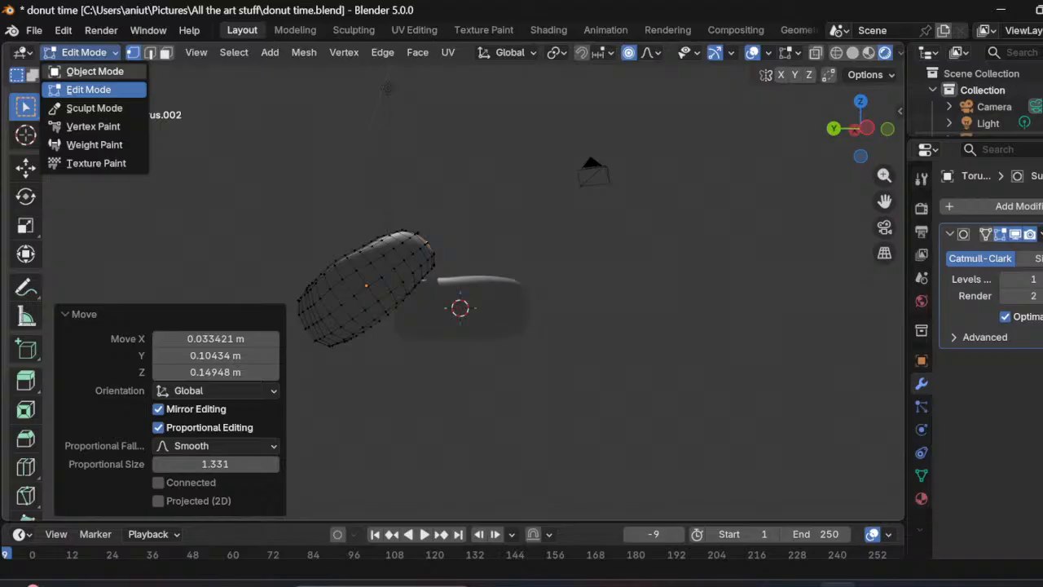
{"action": "left_click", "coordinate": [81, 72]}
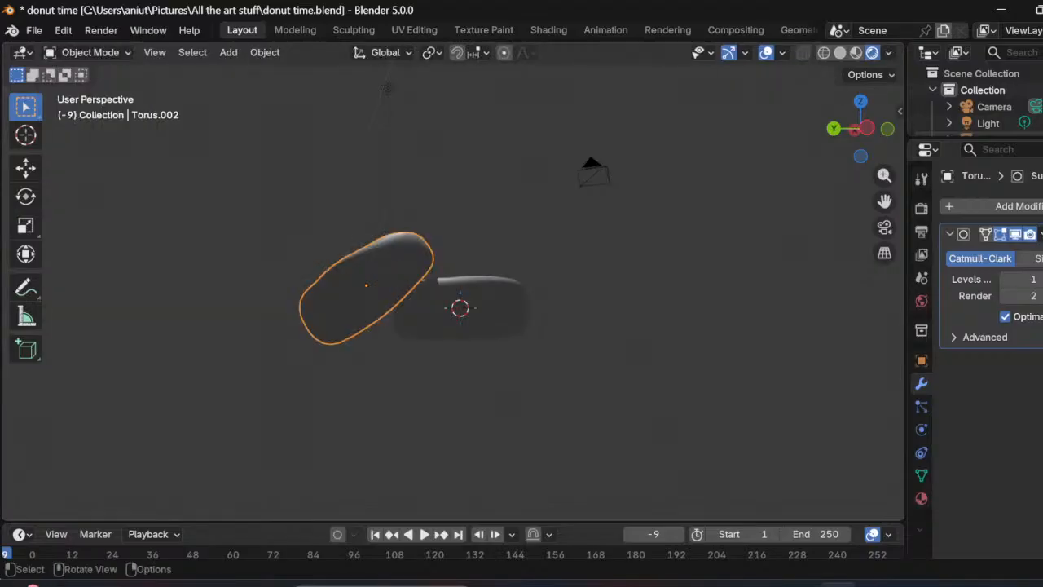
{"action": "key", "text": "r"}
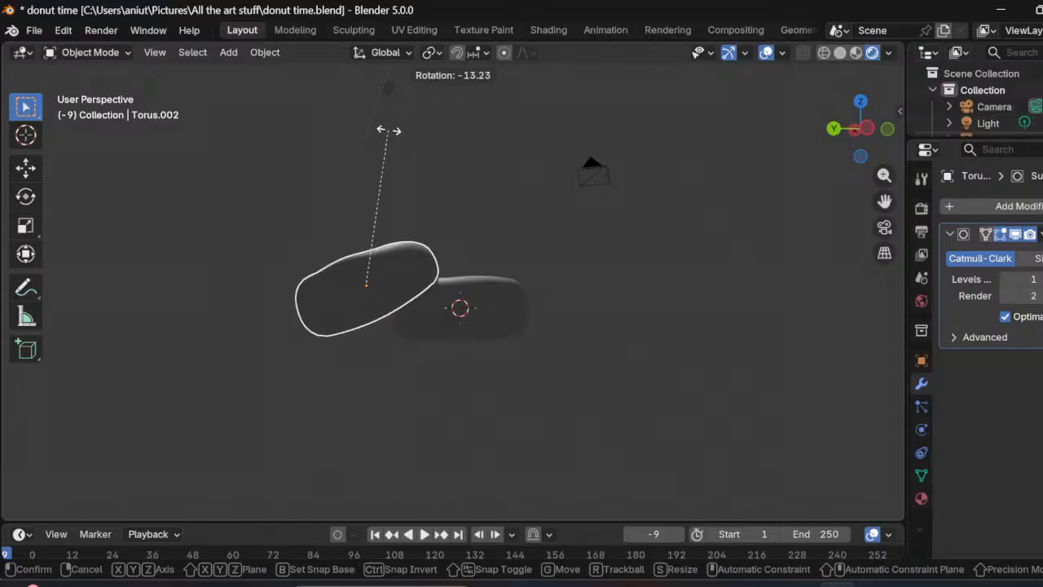
{"action": "left_click", "coordinate": [380, 123]}
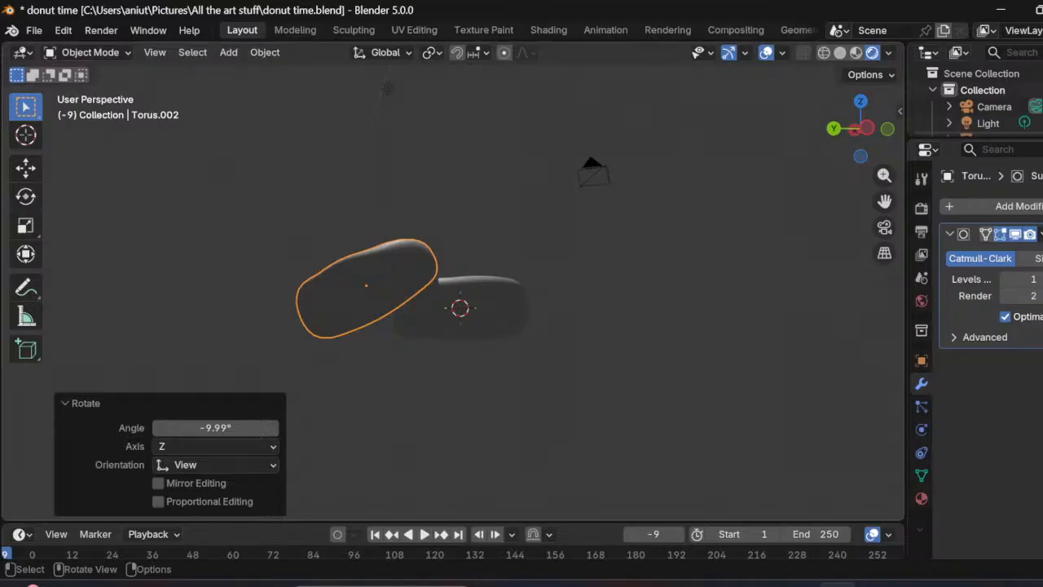
Step: Raise the second donut about 0.137 m along global Z
{"action": "key", "text": "g"}
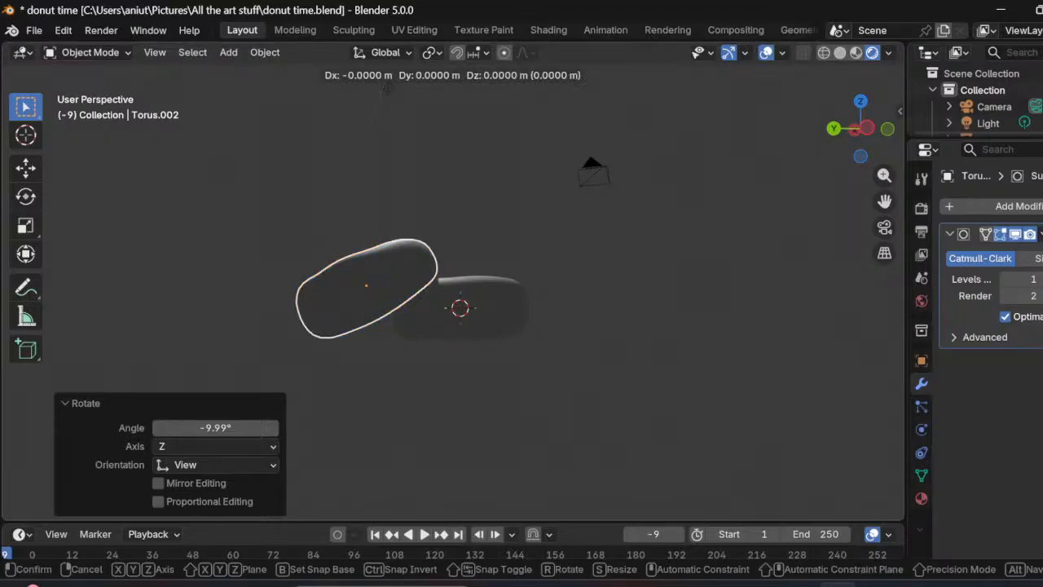
{"action": "key", "text": "z"}
{"action": "left_click", "coordinate": [386, 87]}
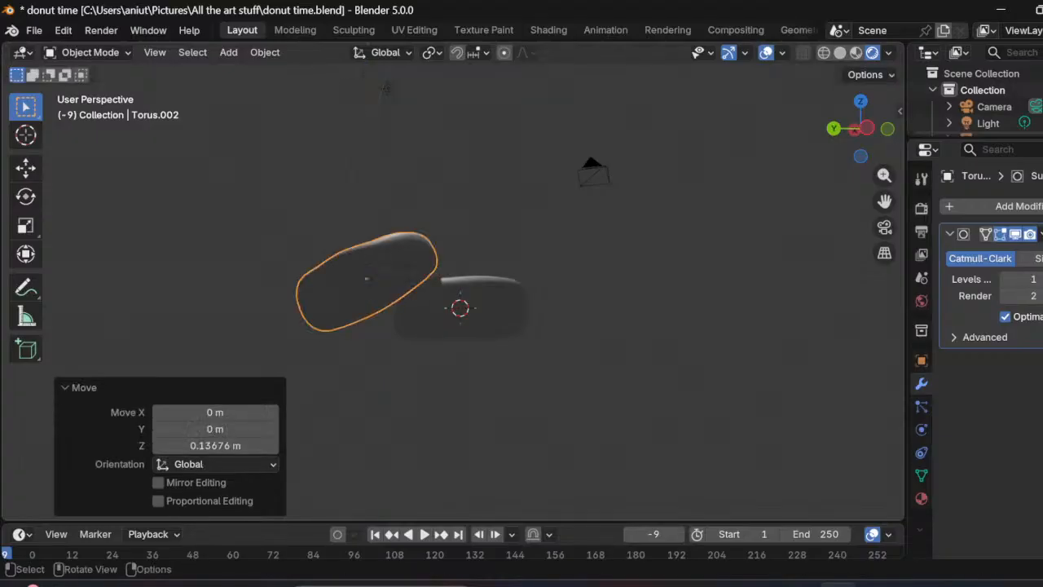
Step: Rotate the second donut about -3.96° further around the view axis from a straighter side view
{"action": "middle_click_drag", "start_coordinate": [386, 87], "coordinate": [426, 68]}
{"action": "left_click", "coordinate": [423, 99]}
{"action": "middle_click_drag", "start_coordinate": [415, 117], "coordinate": [410, 95]}
{"action": "left_click", "coordinate": [366, 281]}
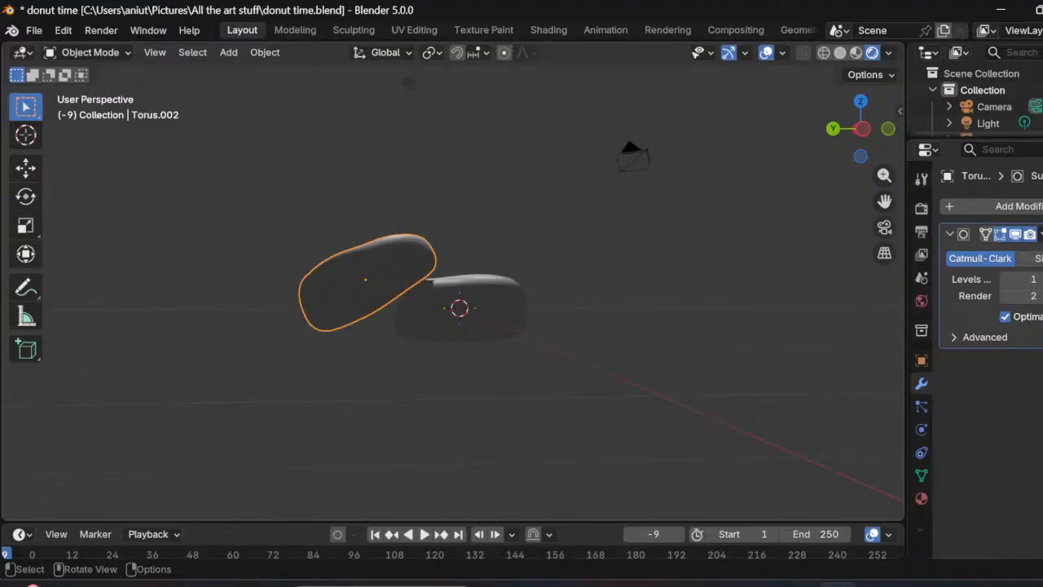
{"action": "right_click", "coordinate": [359, 253]}
{"action": "left_click", "coordinate": [357, 251]}
{"action": "key", "text": "r"}
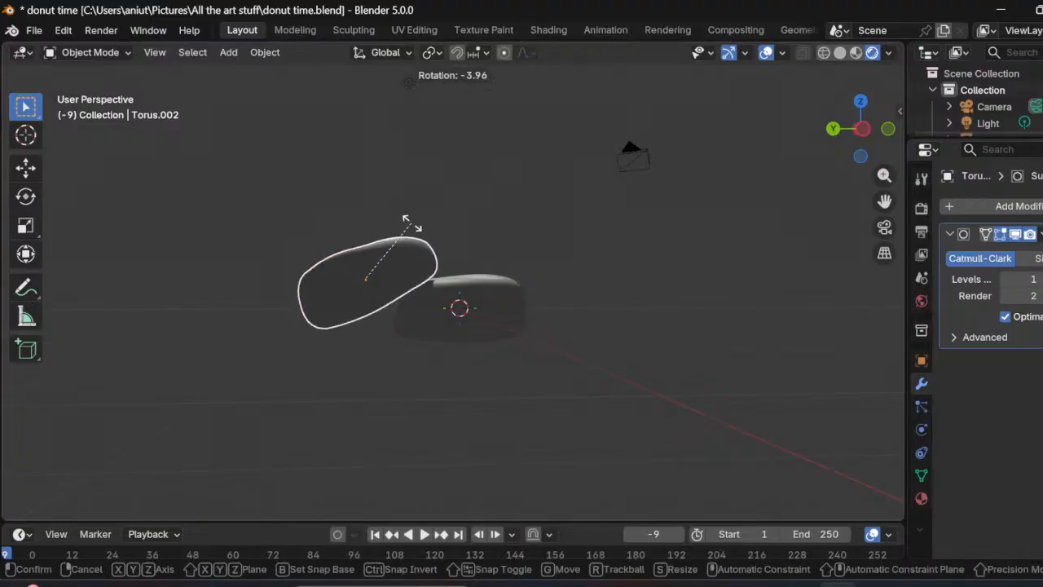
{"action": "left_click", "coordinate": [411, 224]}
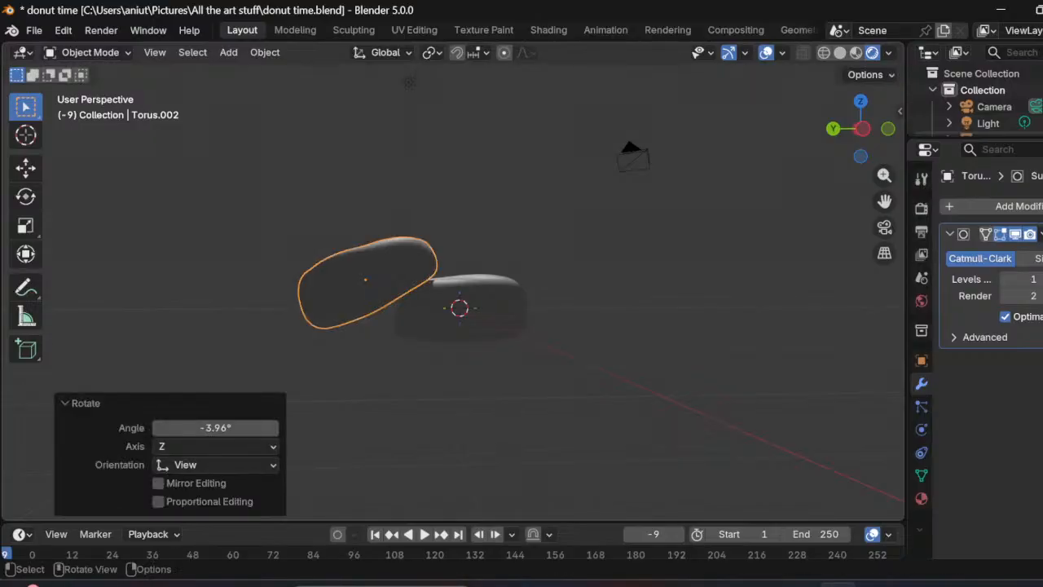
Step: Lower the second donut about 0.081 m along global Z onto the first donut
{"action": "key", "text": "g"}
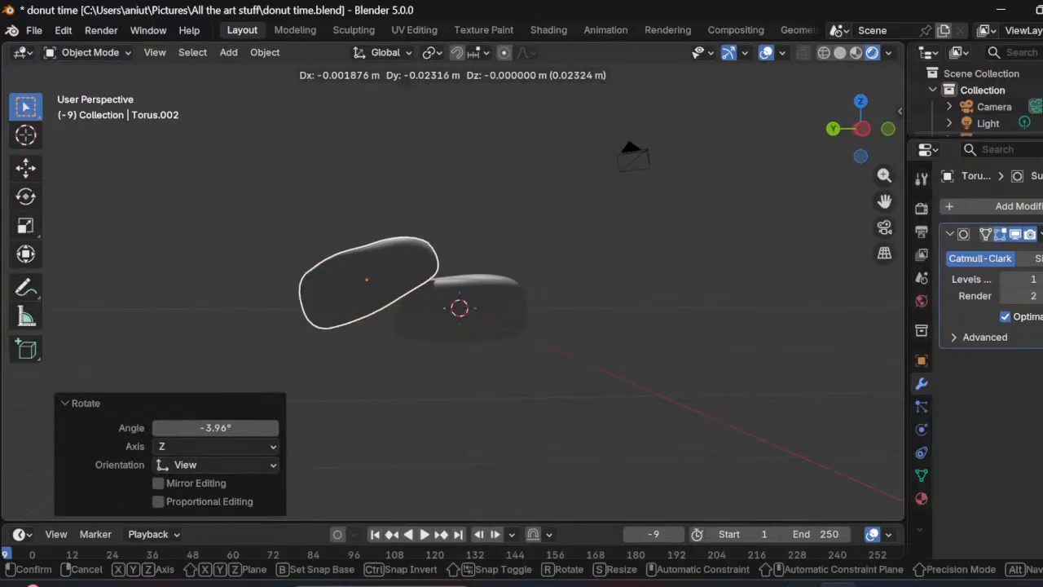
{"action": "key", "text": "z"}
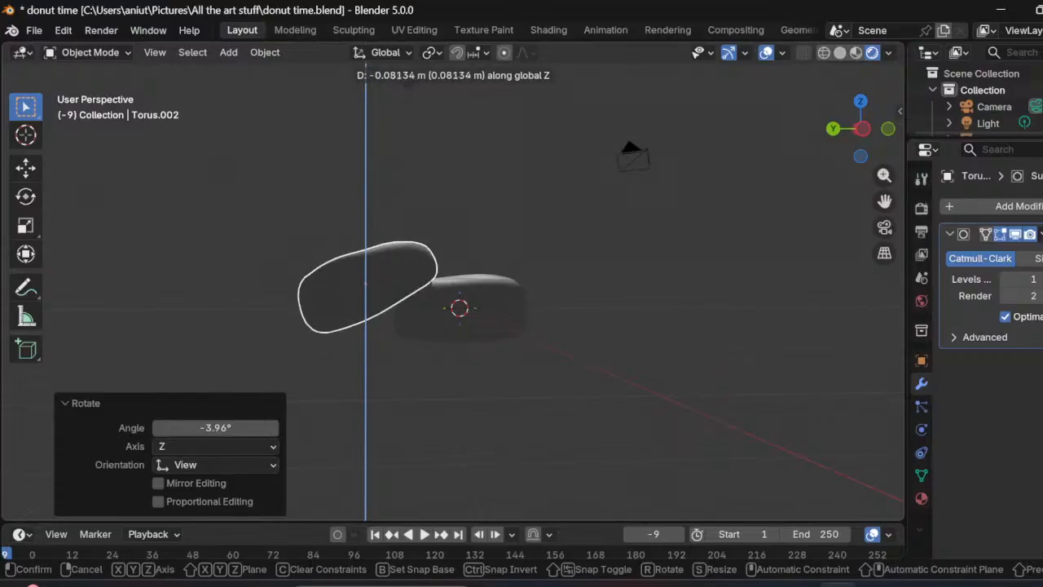
{"action": "left_click", "coordinate": [408, 82]}
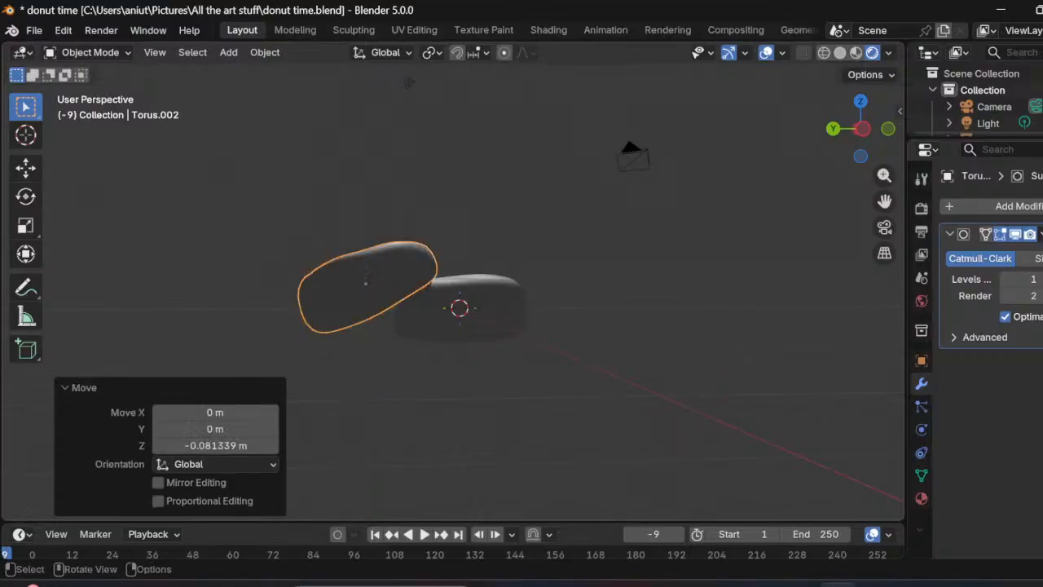
{"action": "middle_click_drag", "start_coordinate": [571, 326], "coordinate": [568, 375]}
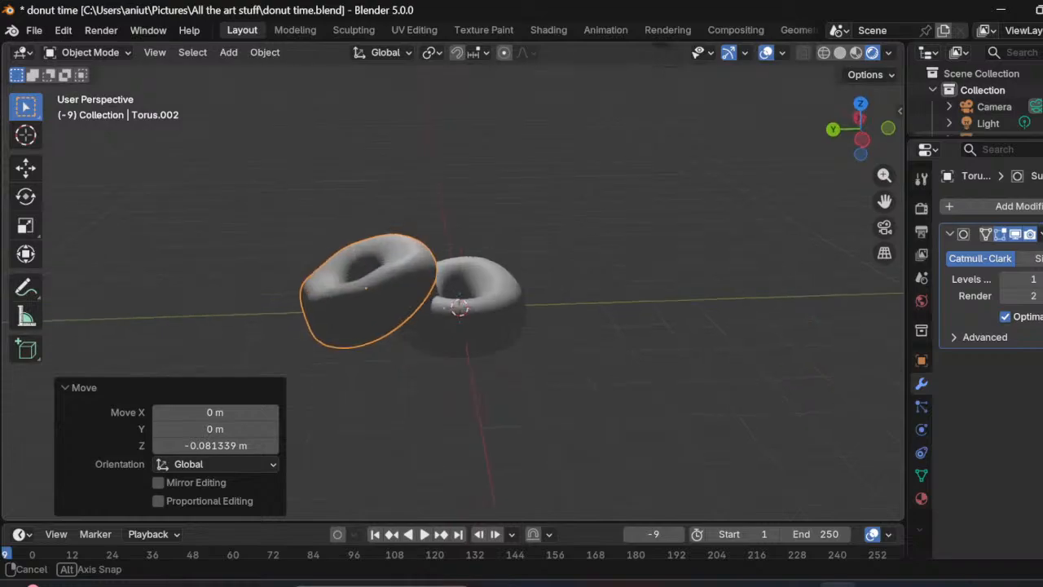
{"action": "left_click", "coordinate": [568, 375]}
{"action": "middle_click_drag", "start_coordinate": [456, 317], "coordinate": [513, 244]}
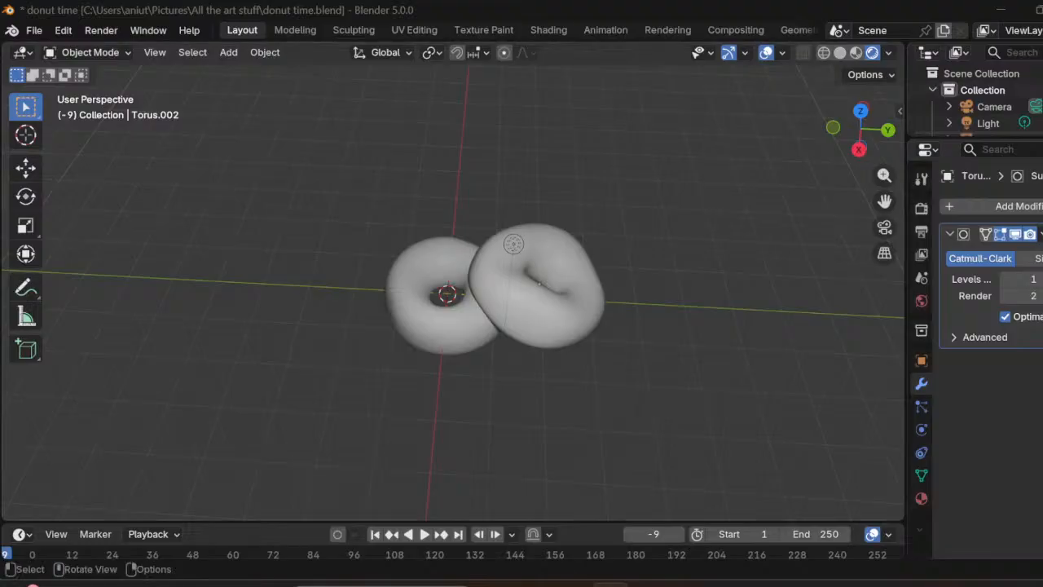
{"action": "middle_click_drag", "start_coordinate": [514, 244], "coordinate": [669, 216]}
{"action": "left_click", "coordinate": [987, 123]}
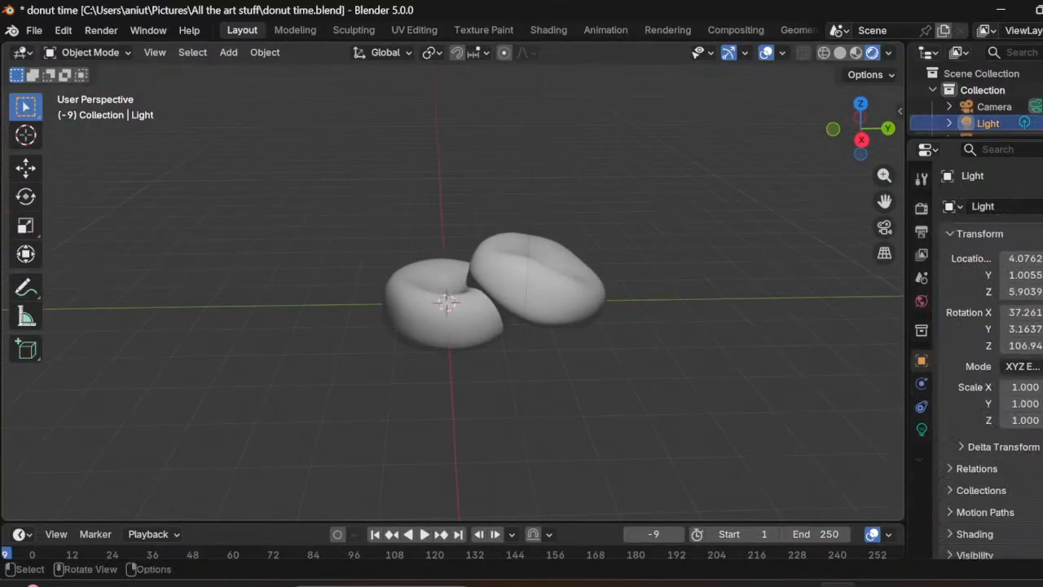
{"action": "left_click", "coordinate": [537, 281]}
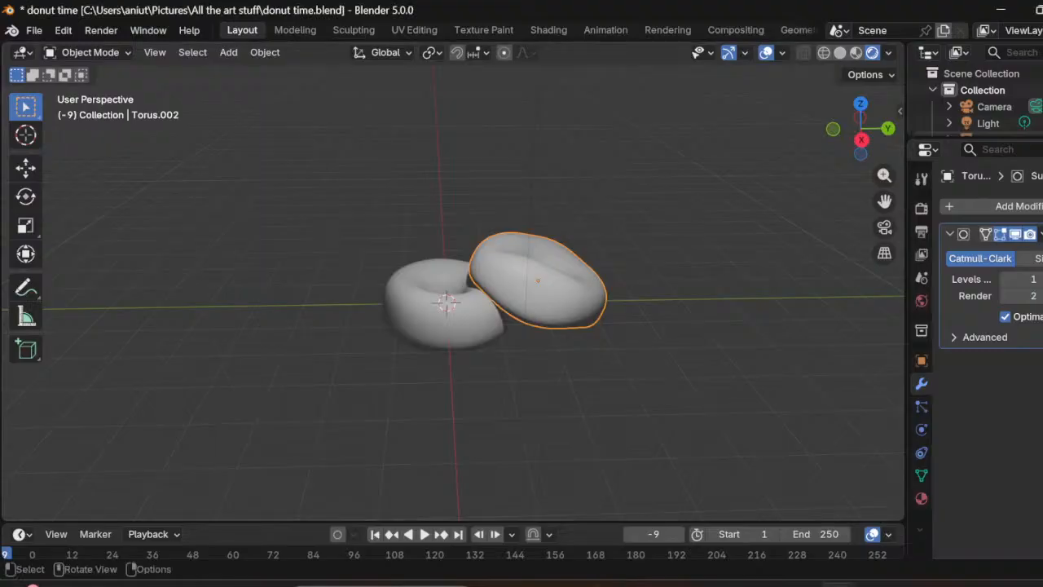
Step: Duplicate the first donut, leaving the copy in the same place
{"action": "left_click", "coordinate": [440, 319]}
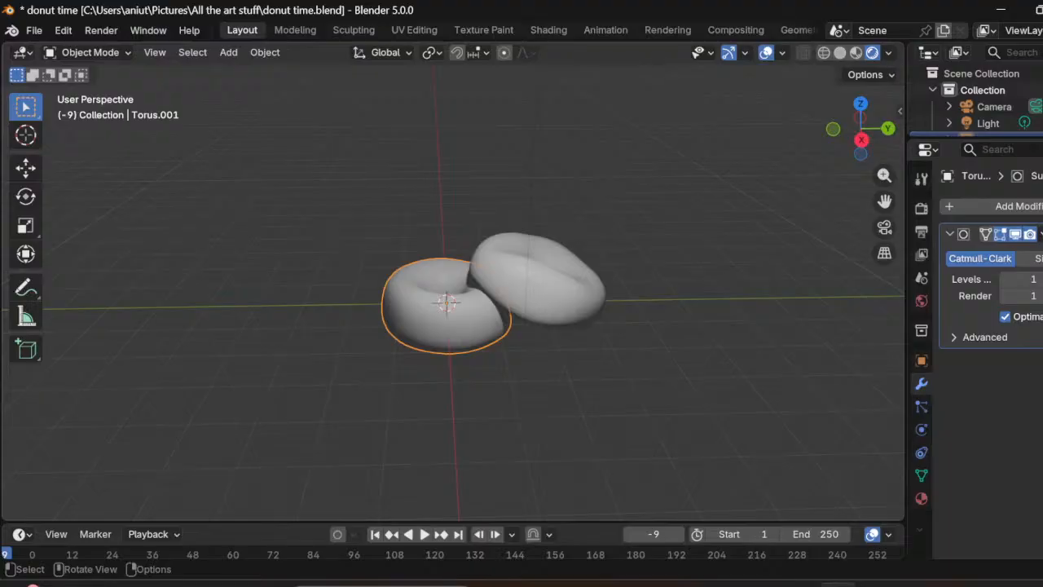
{"action": "key", "text": "shift+d"}
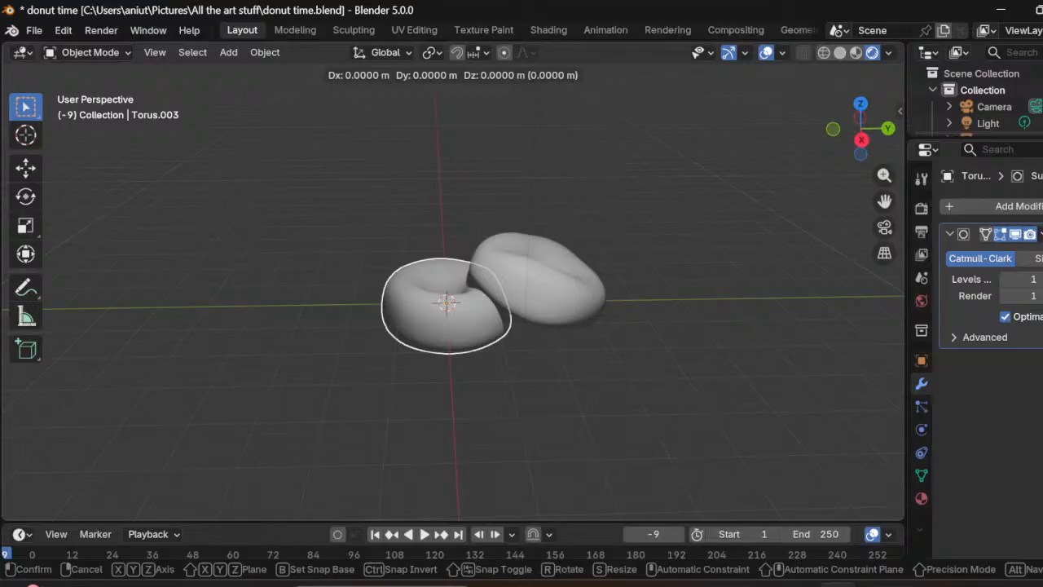
{"action": "right_click", "coordinate": [494, 275]}
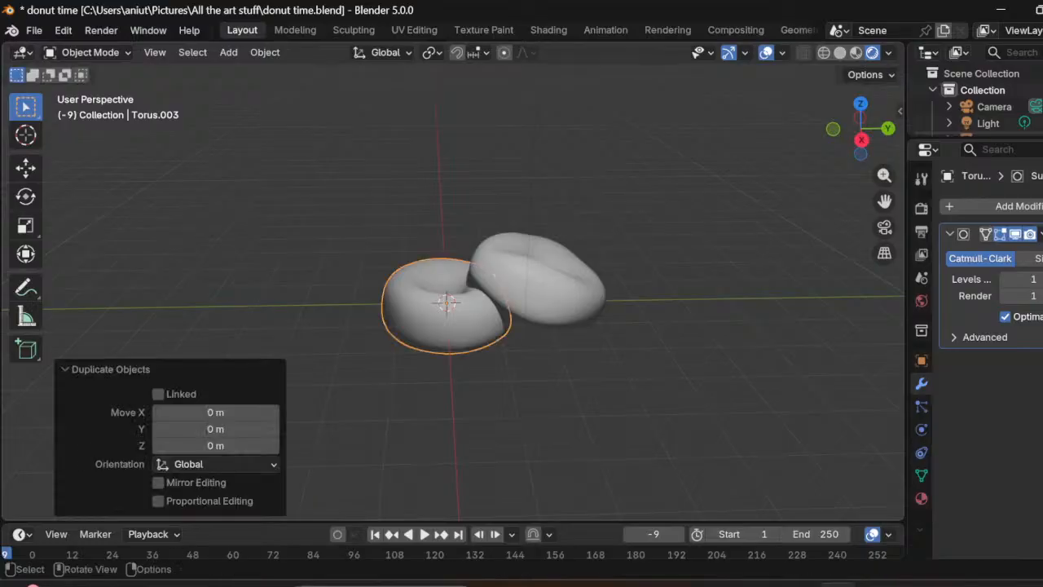
Step: Rename the original first donut, Torus.001, as "don 1" in the outliner
{"action": "scroll", "coordinate": [978, 98], "scroll_direction": "down", "scroll_amount": 3}
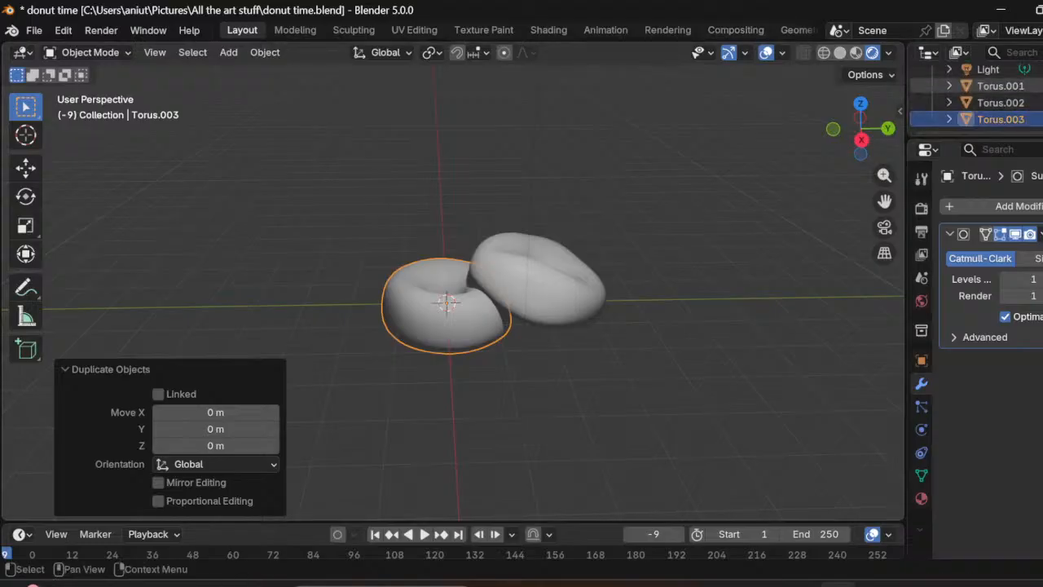
{"action": "left_click", "coordinate": [999, 86]}
{"action": "left_click", "coordinate": [999, 102]}
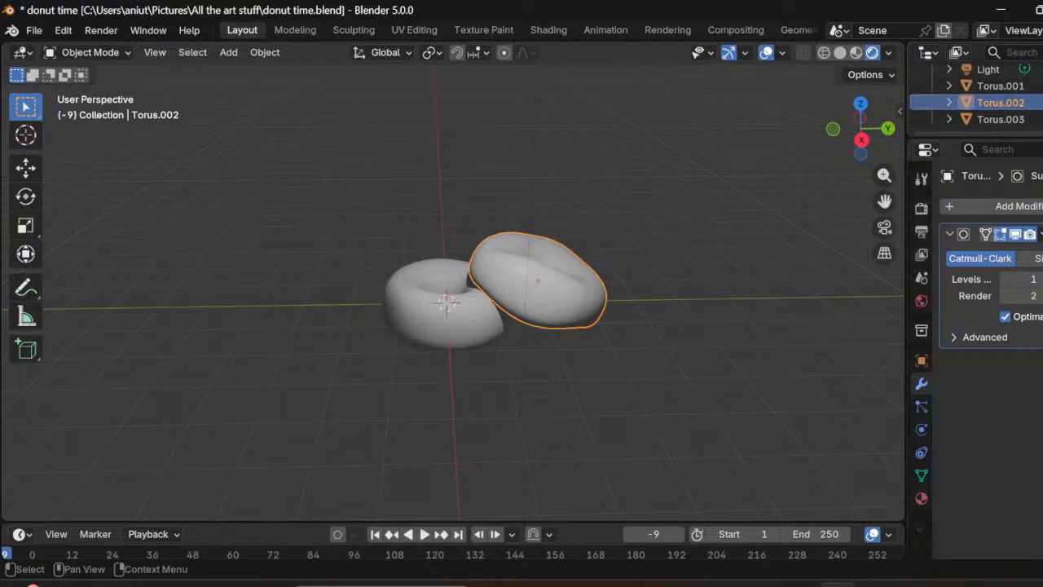
{"action": "left_click", "coordinate": [998, 120]}
{"action": "double_click", "coordinate": [1000, 86]}
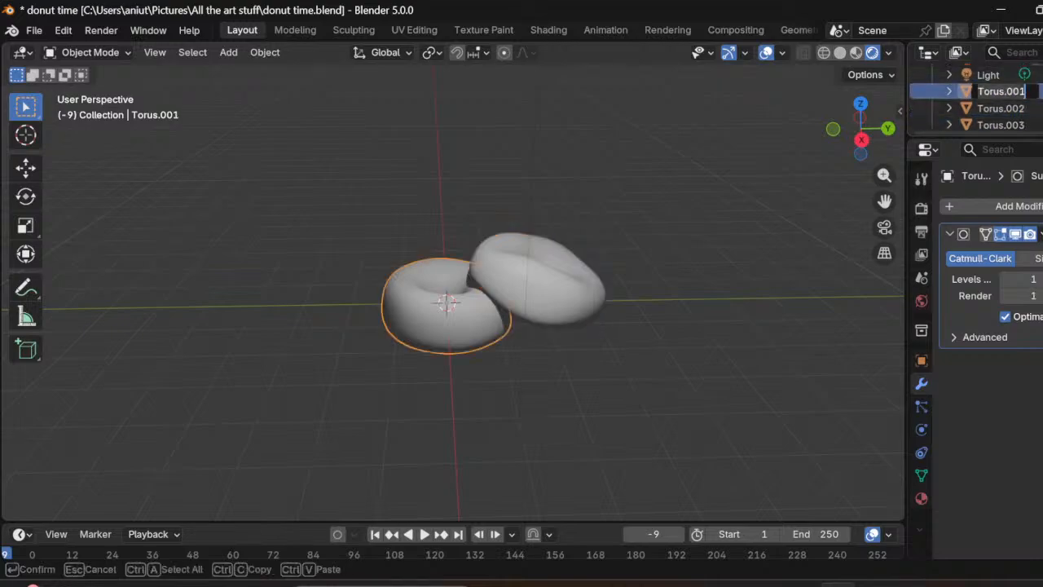
{"action": "type", "text": "d"}
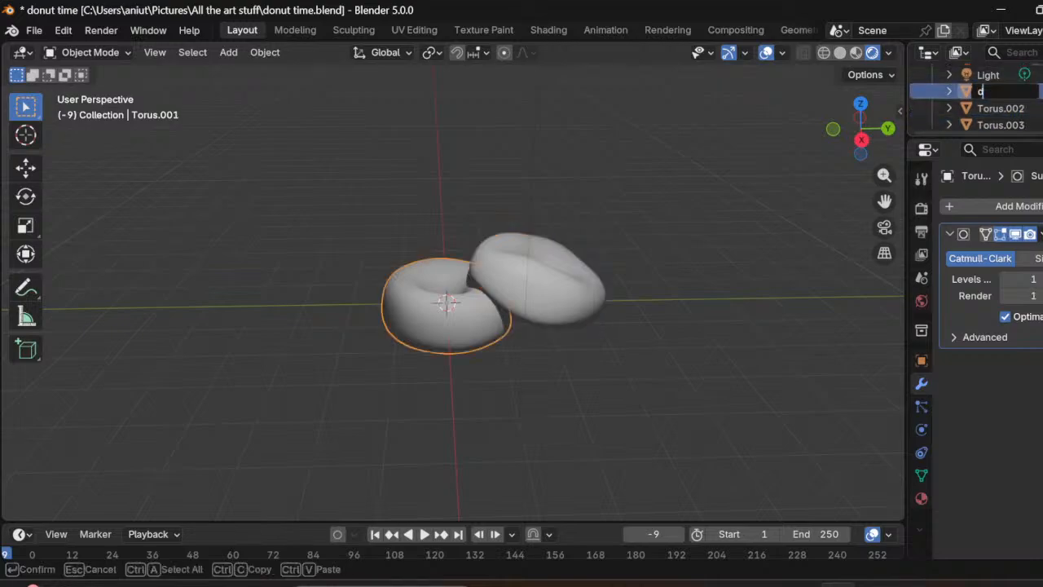
{"action": "type", "text": "on 1"}
{"action": "key", "text": "Return"}
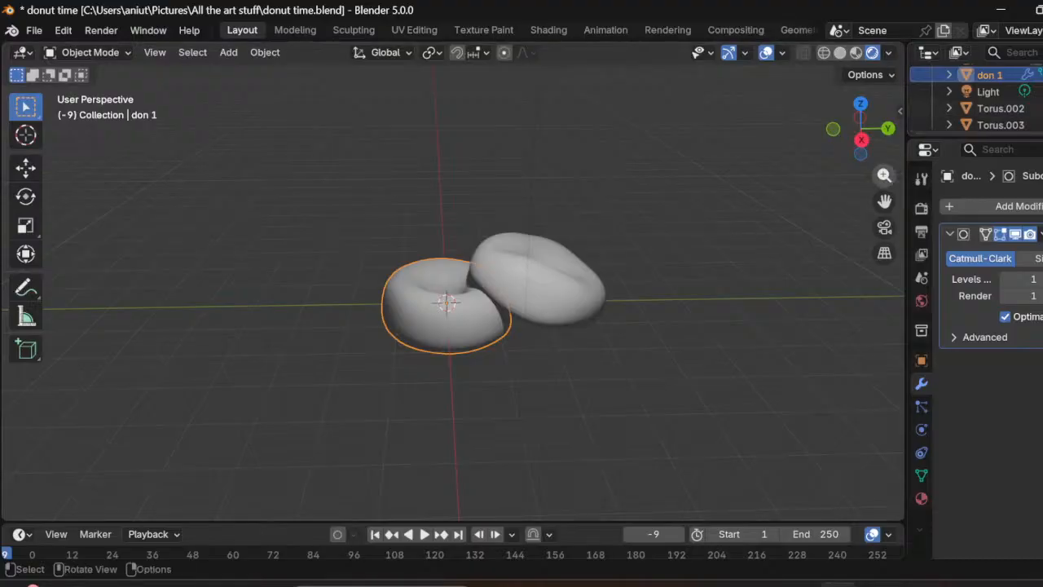
Step: Delete the second, leaning donut, Torus.002, from the scene
{"action": "left_click", "coordinate": [1001, 109]}
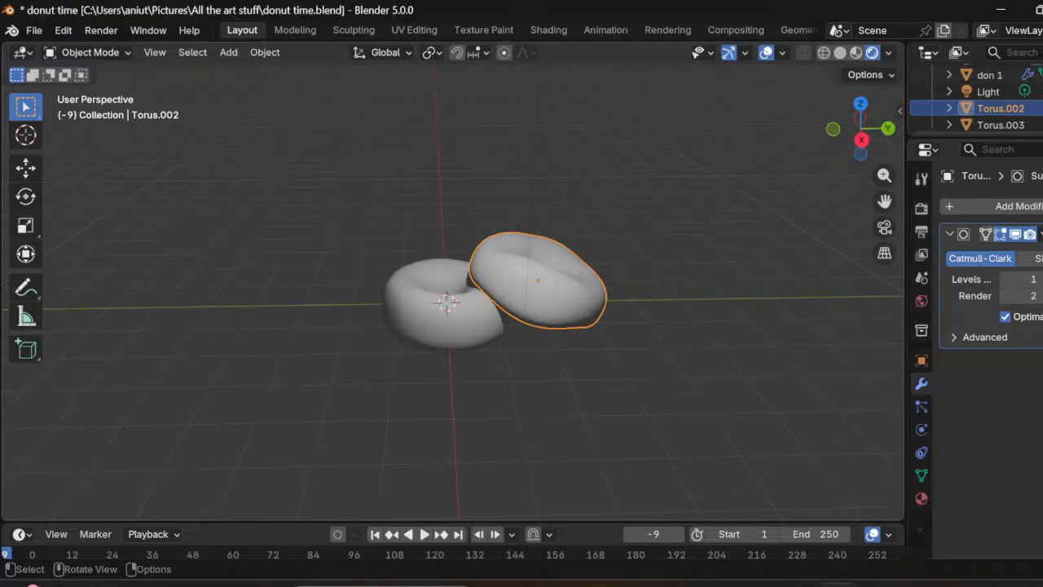
{"action": "right_click", "coordinate": [440, 289]}
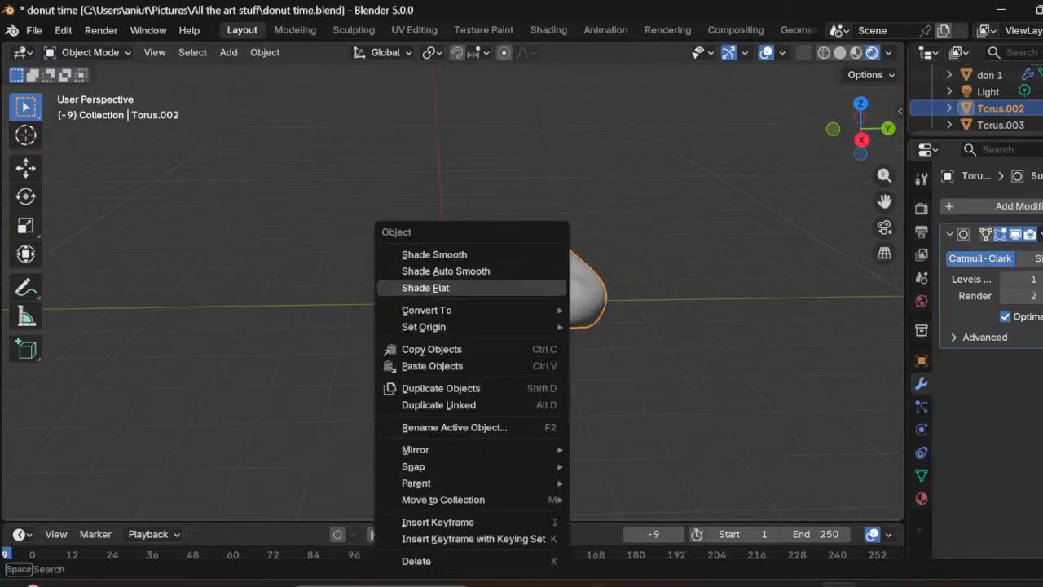
{"action": "left_click", "coordinate": [440, 290]}
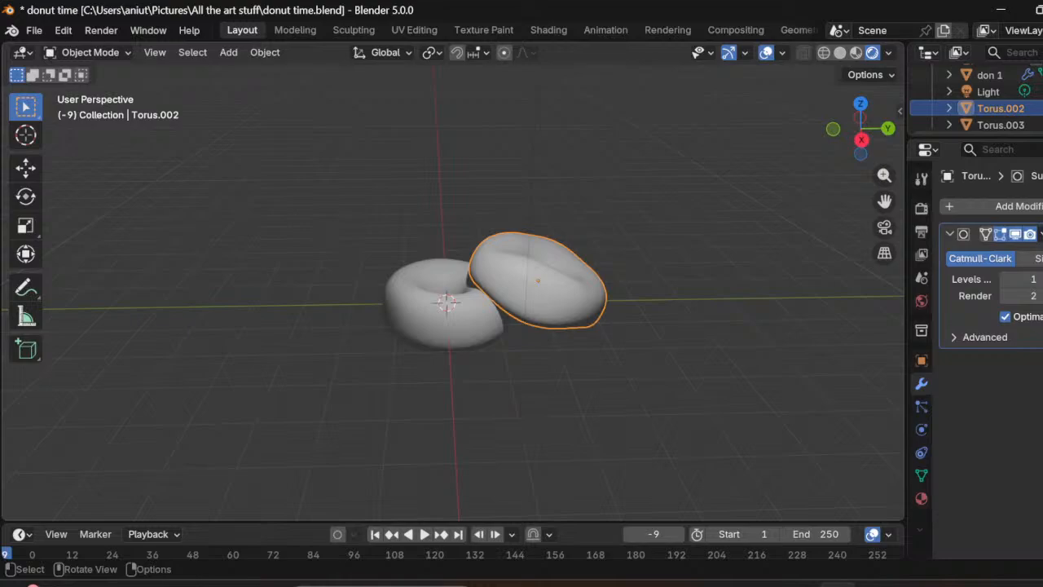
{"action": "key", "text": "x"}
{"action": "left_click", "coordinate": [558, 301]}
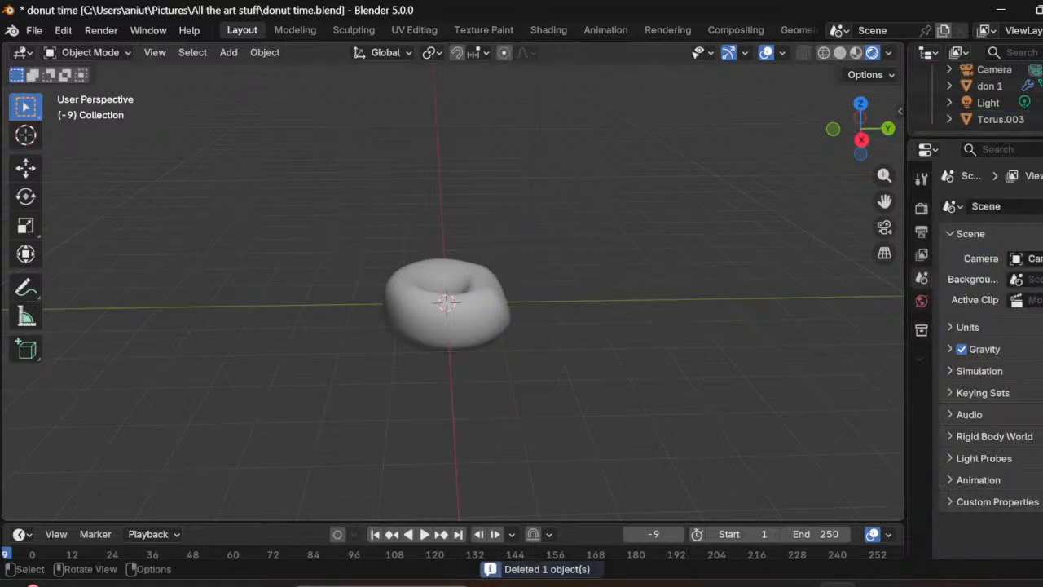
Step: Rename the duplicated donut, Torus.003, as "don ice" in the outliner
{"action": "middle_click_drag", "start_coordinate": [558, 301], "coordinate": [574, 330]}
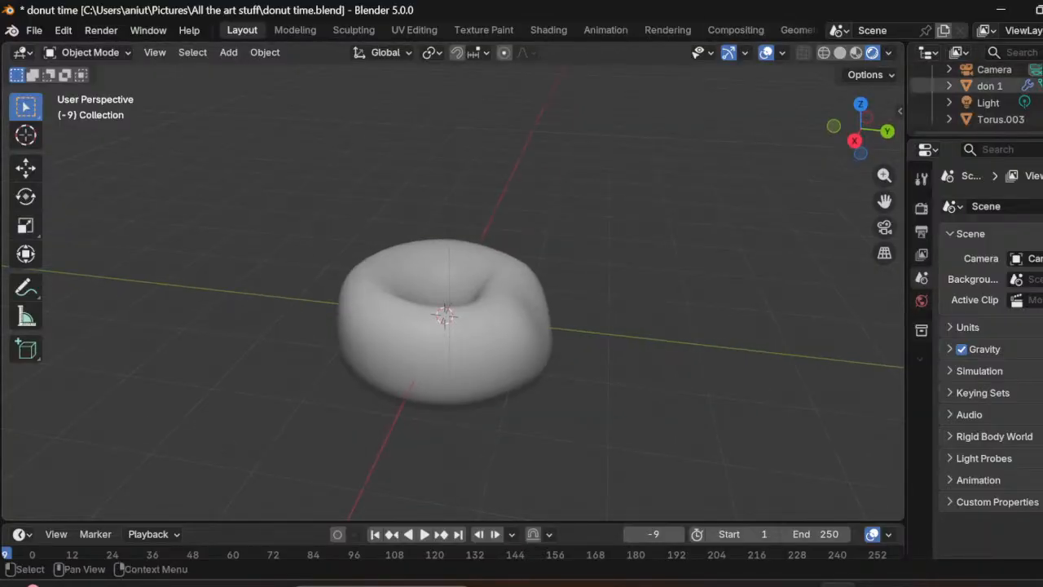
{"action": "left_click_drag", "start_coordinate": [1001, 86], "coordinate": [1014, 80]}
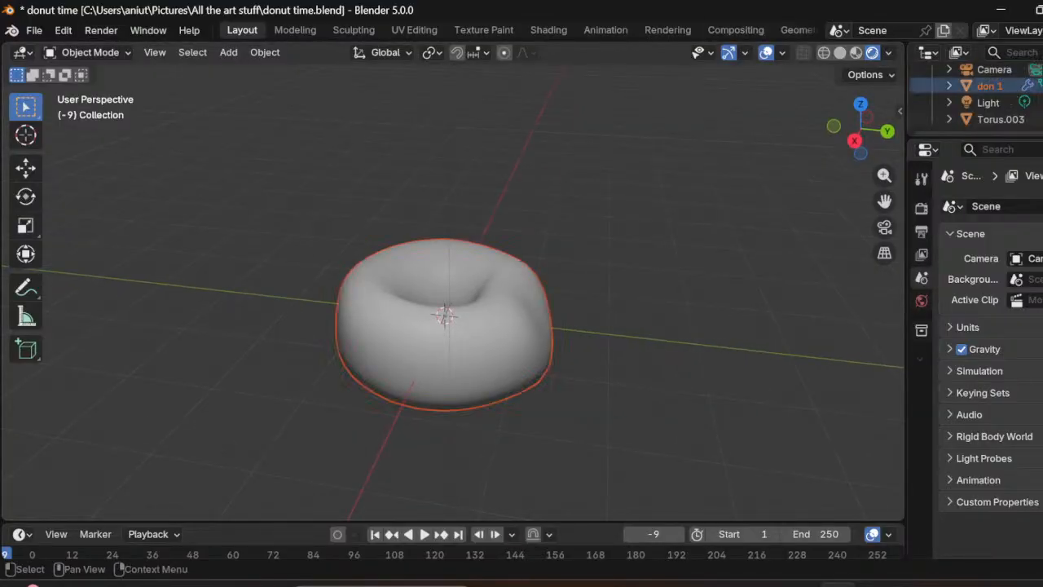
{"action": "left_click", "coordinate": [1001, 118]}
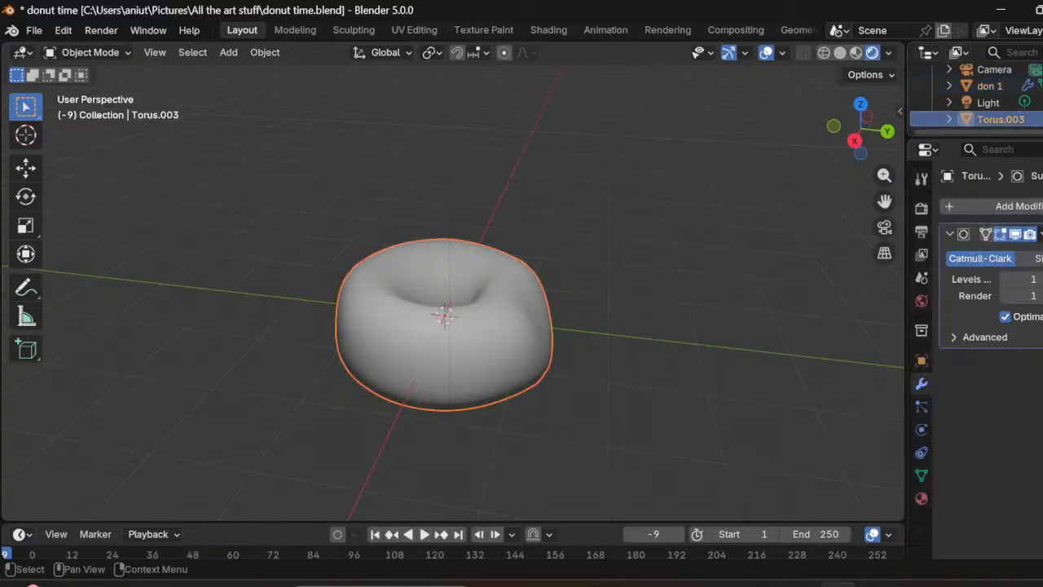
{"action": "double_click", "coordinate": [1001, 119]}
{"action": "key", "text": "BackSpace"}
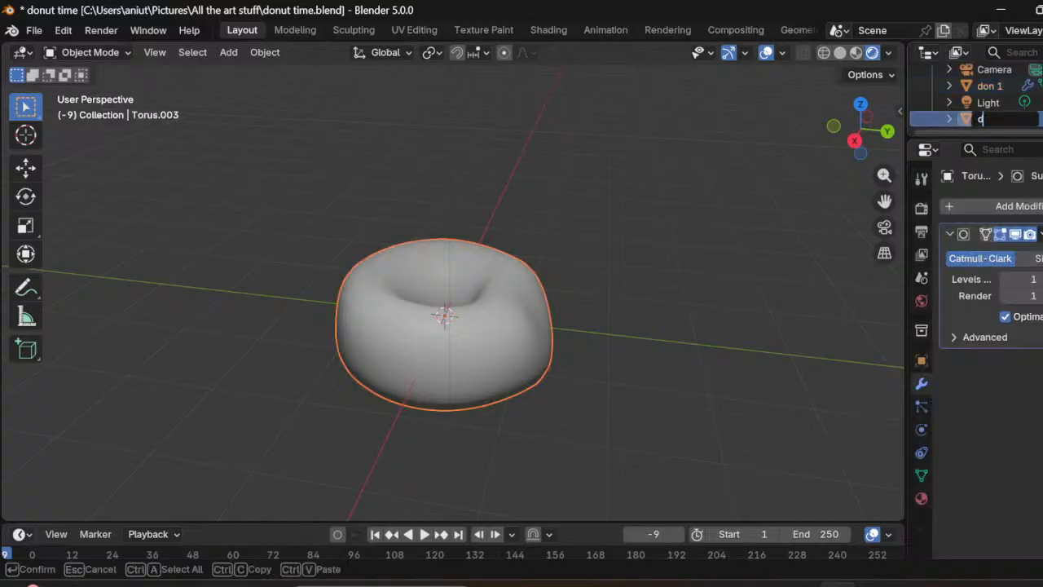
{"action": "type", "text": "don ice"}
{"action": "key", "text": "Return"}
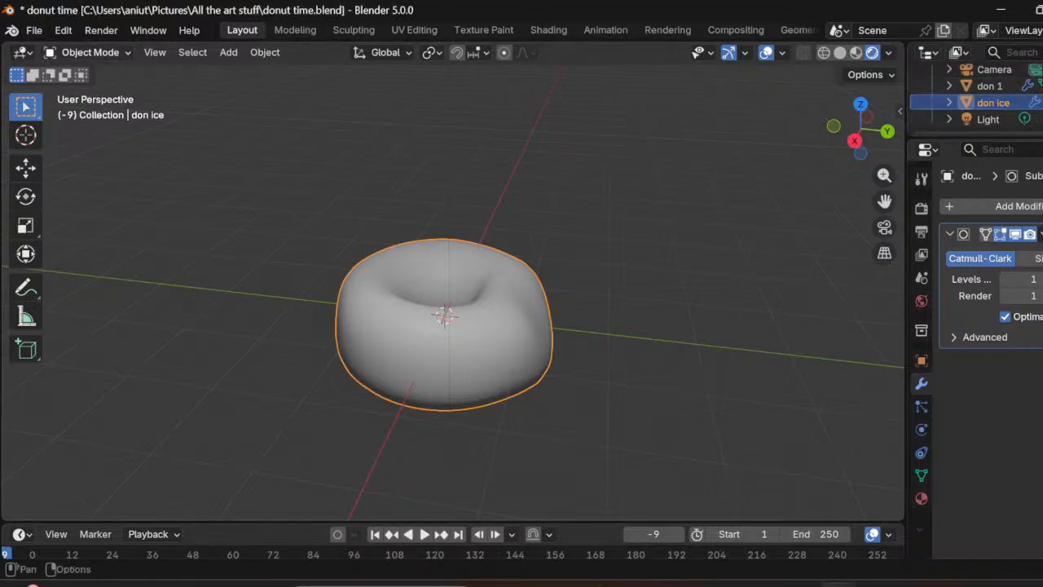
Step: Enter Edit Mode on don ice, enable X-ray, select all vertices of its lower half from the side, and check the selection from several views
{"action": "left_click", "coordinate": [86, 52]}
{"action": "left_click", "coordinate": [82, 88]}
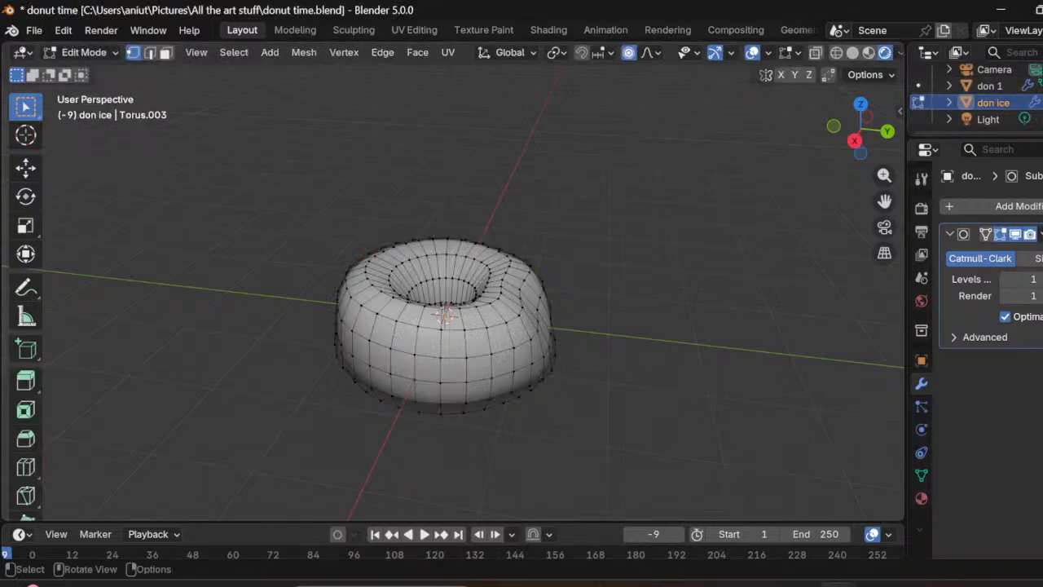
{"action": "middle_click_drag", "start_coordinate": [473, 350], "coordinate": [487, 273]}
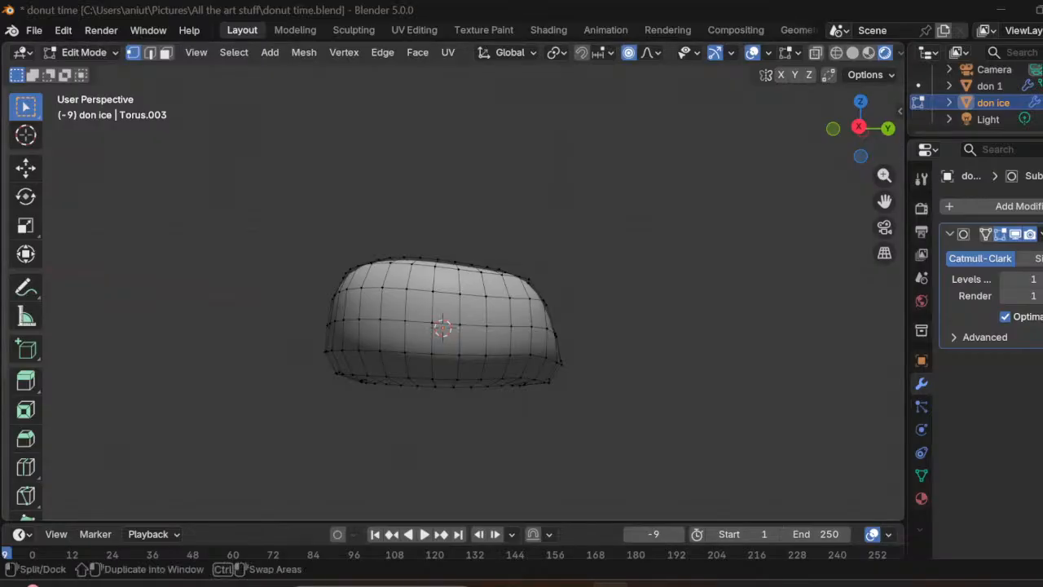
{"action": "left_click", "coordinate": [900, 52]}
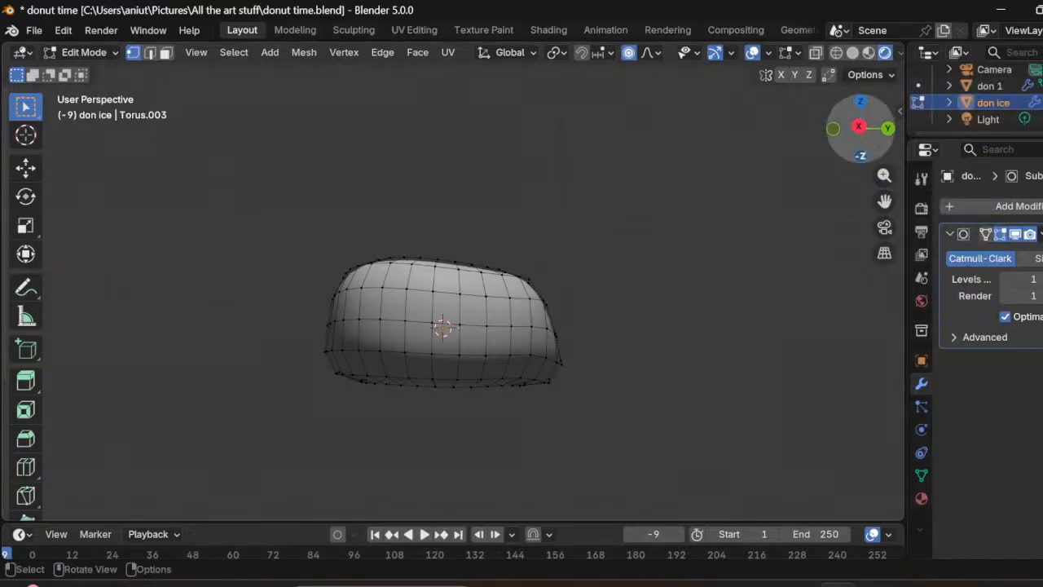
{"action": "left_click", "coordinate": [816, 53]}
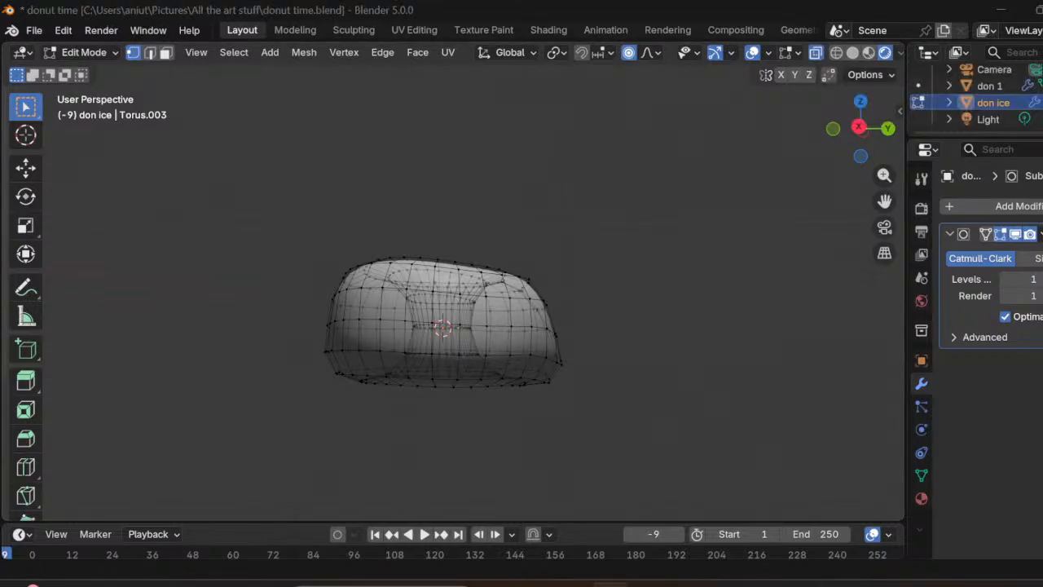
{"action": "left_click_drag", "start_coordinate": [280, 334], "coordinate": [596, 410]}
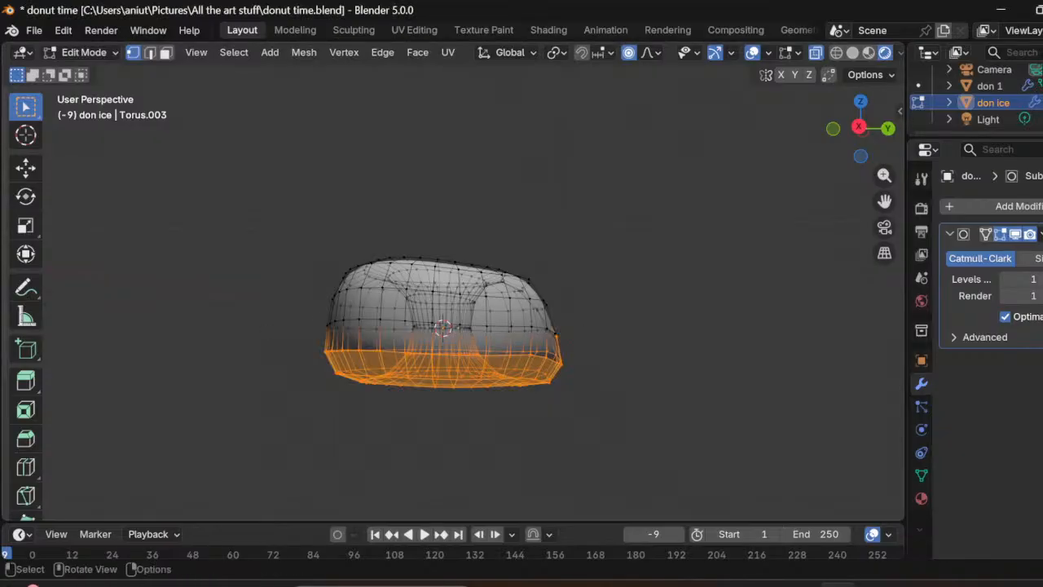
{"action": "middle_click_drag", "start_coordinate": [578, 396], "coordinate": [782, 444]}
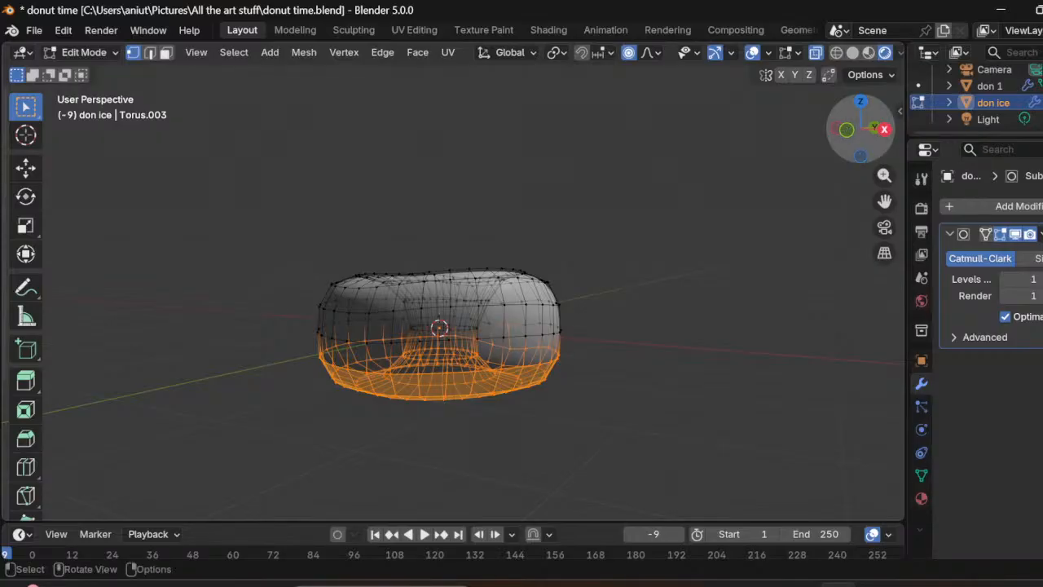
{"action": "left_click", "coordinate": [847, 129]}
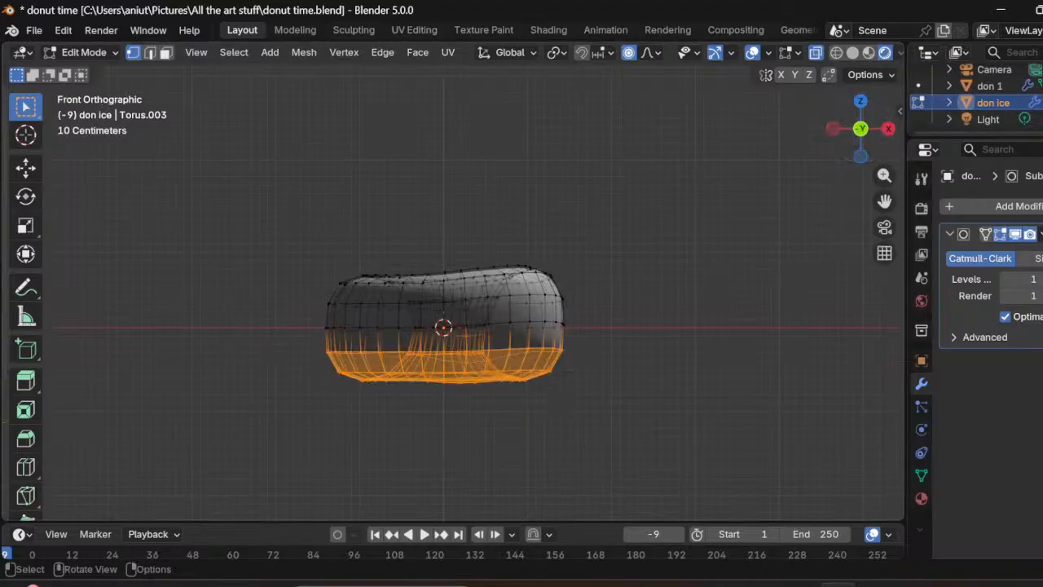
{"action": "left_click", "coordinate": [888, 127]}
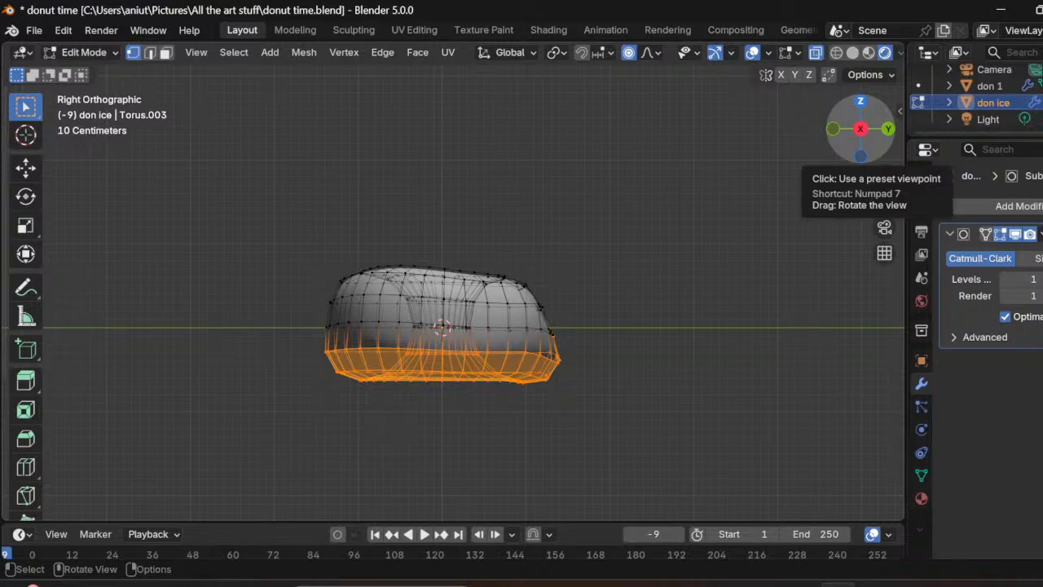
{"action": "left_click", "coordinate": [860, 101]}
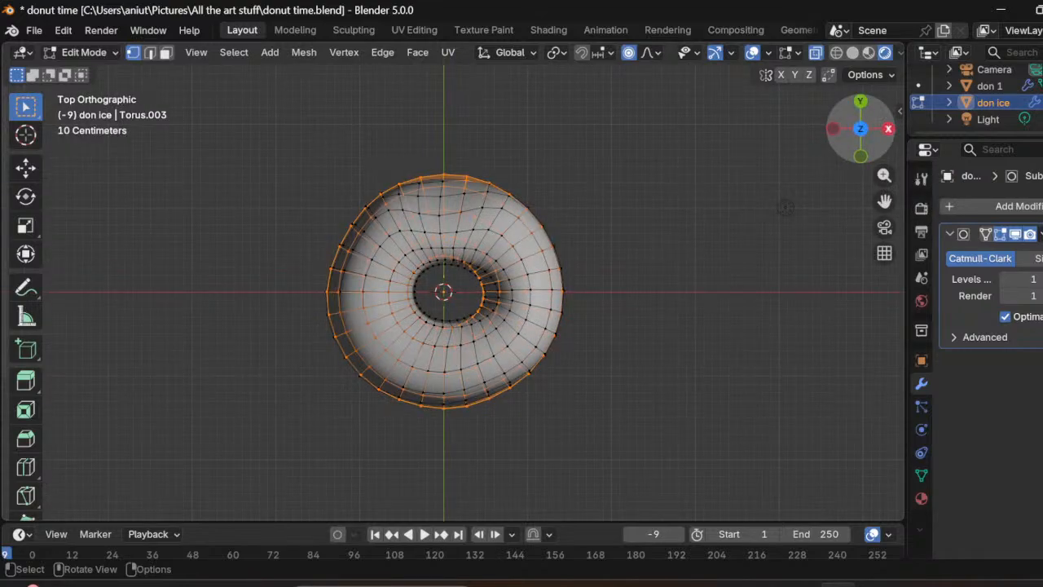
{"action": "left_click", "coordinate": [861, 156]}
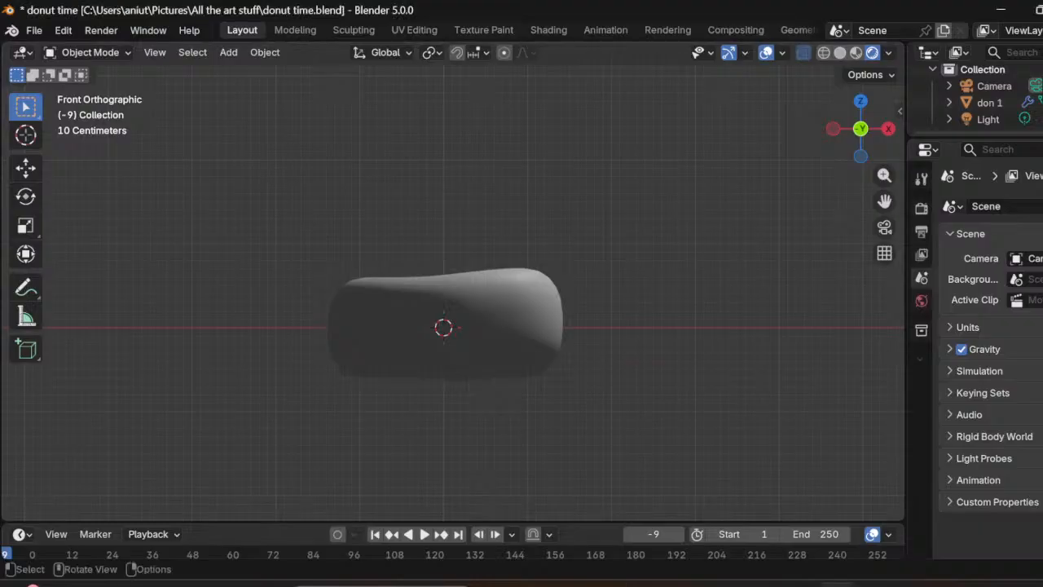
Step: Select the don 1 donut and expand its contents in the outliner
{"action": "left_click", "coordinate": [456, 326]}
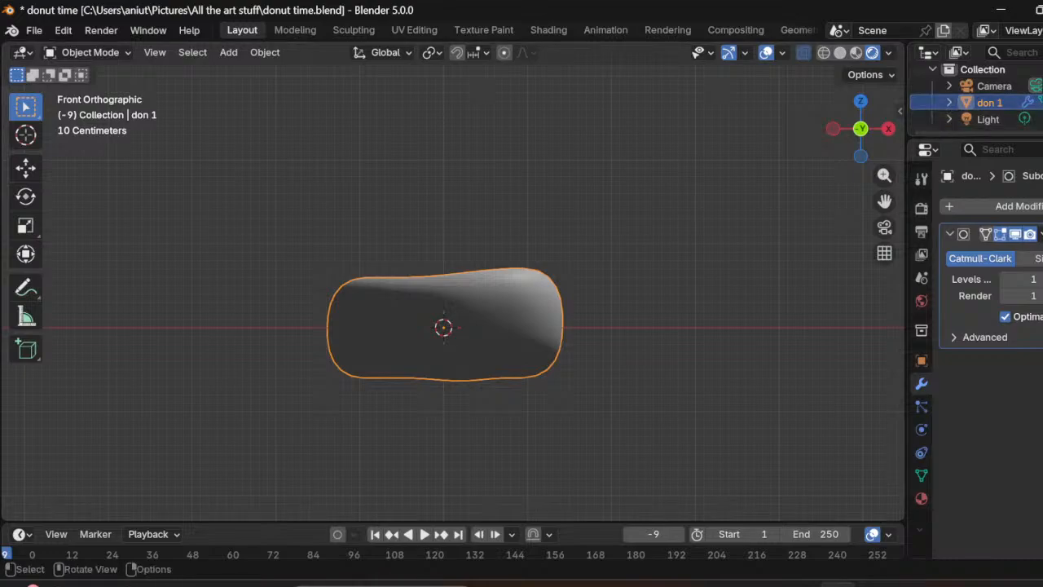
{"action": "right_click", "coordinate": [407, 326]}
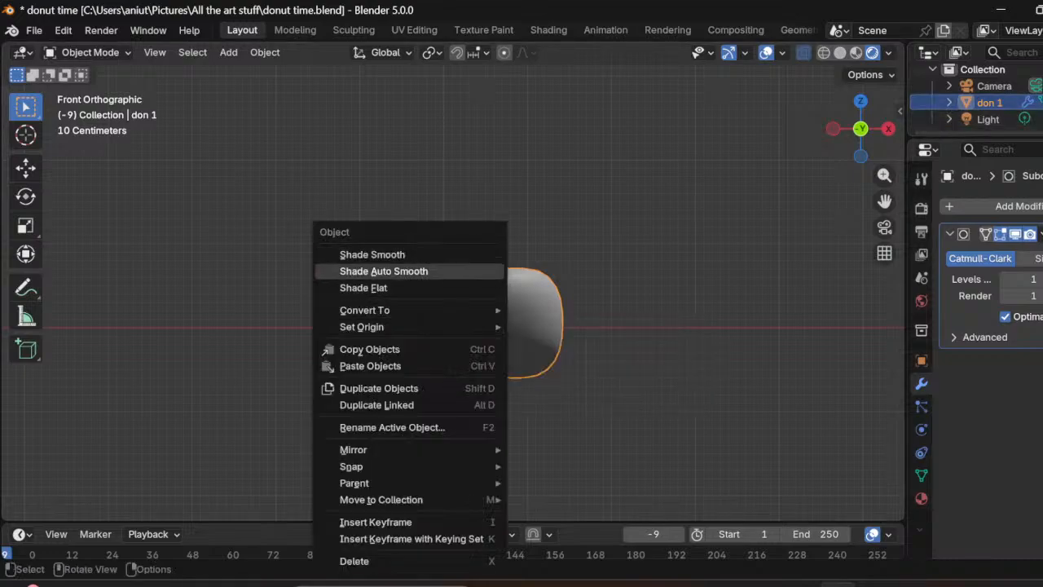
{"action": "left_click", "coordinate": [383, 271]}
{"action": "right_click", "coordinate": [454, 271]}
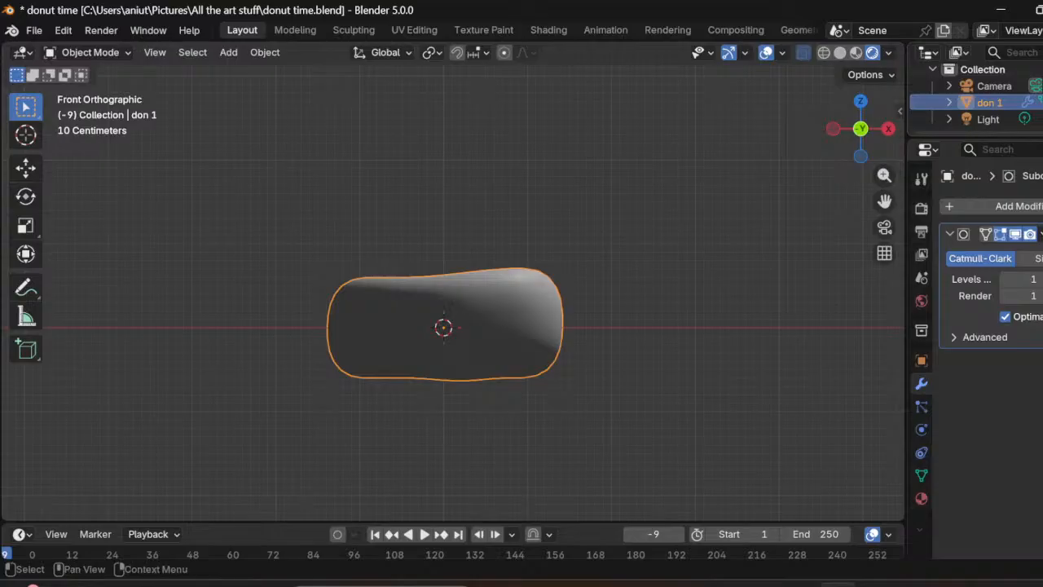
{"action": "left_click", "coordinate": [949, 103]}
{"action": "scroll", "coordinate": [949, 103], "scroll_direction": "down", "scroll_amount": 2}
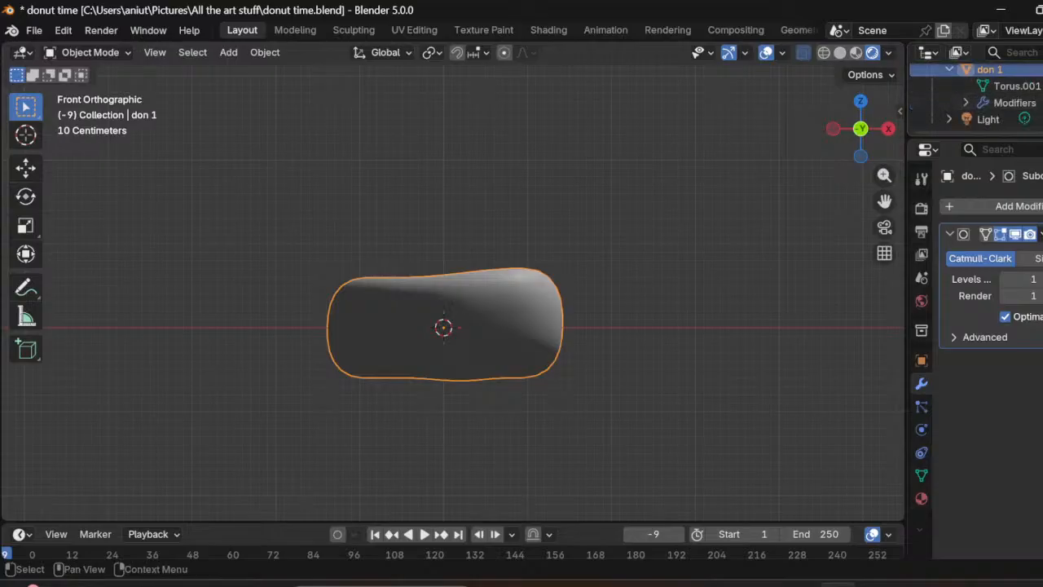
Step: Collapse don 1 in the outliner and duplicate the donut in place without moving the copy
{"action": "left_click", "coordinate": [950, 71]}
{"action": "right_click", "coordinate": [345, 326]}
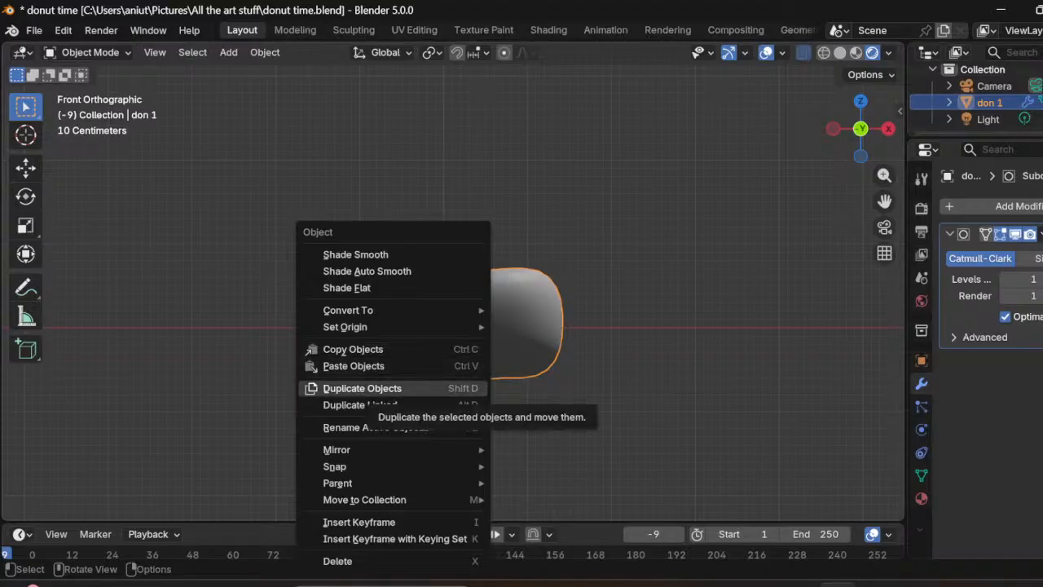
{"action": "left_click", "coordinate": [363, 388]}
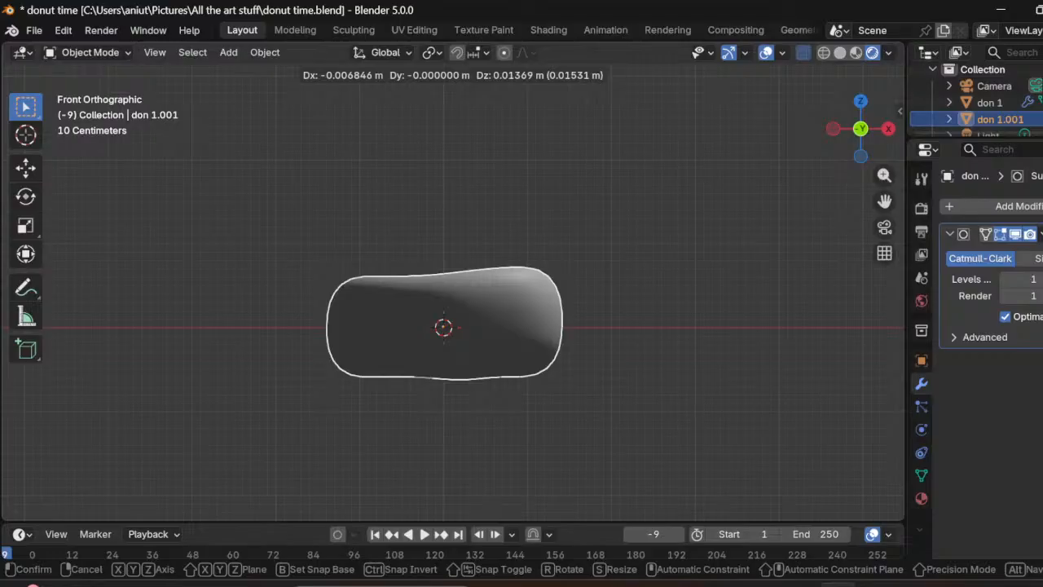
{"action": "key", "text": "Escape"}
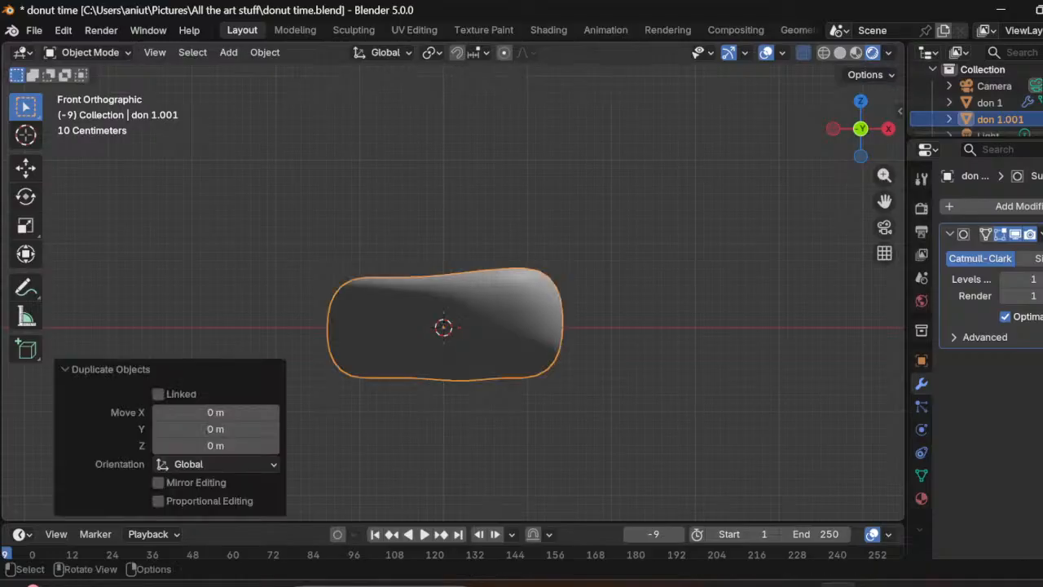
{"action": "left_click", "coordinate": [652, 269]}
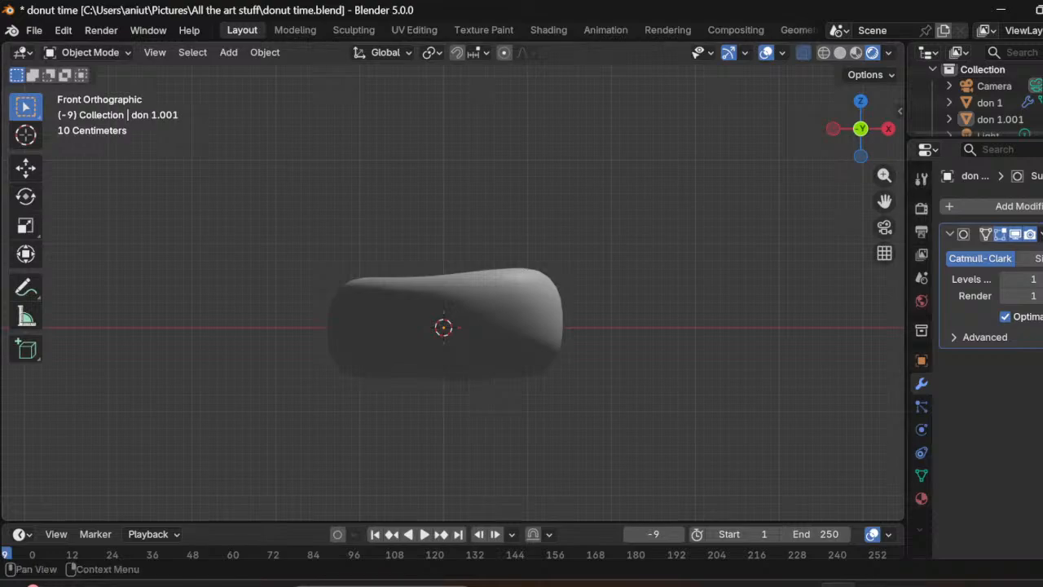
Step: Rename the duplicated donut, don 1.001, as "don ice" in the outliner
{"action": "scroll", "coordinate": [977, 114], "scroll_direction": "down", "scroll_amount": 1}
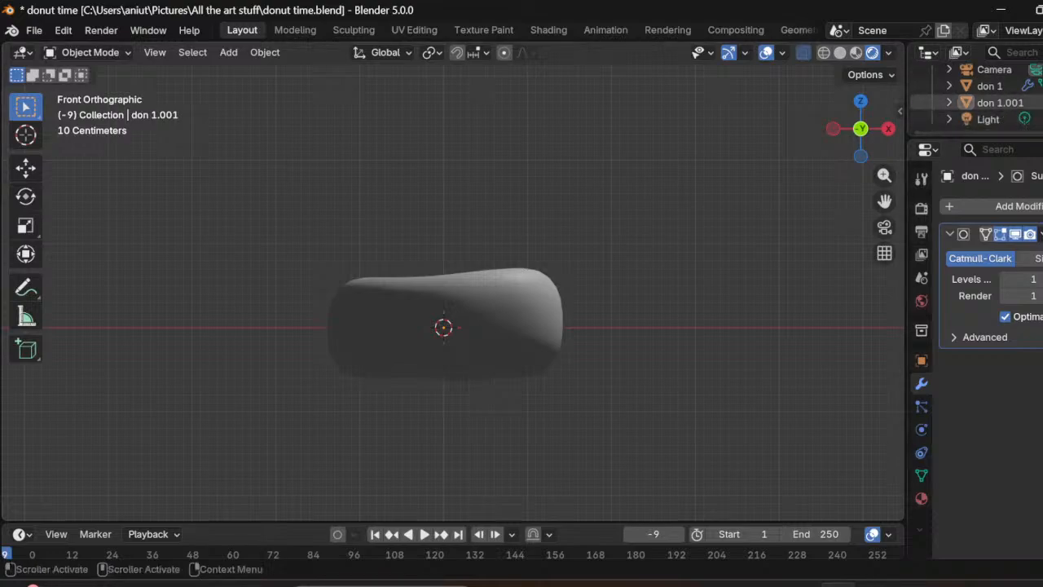
{"action": "left_click", "coordinate": [1000, 103]}
{"action": "double_click", "coordinate": [1000, 103]}
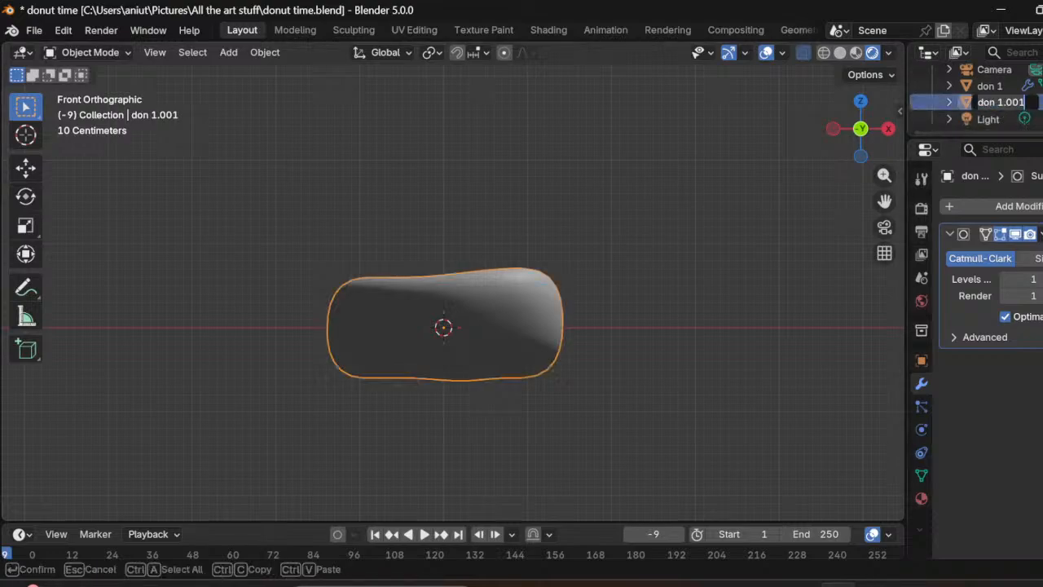
{"action": "type", "text": "don "}
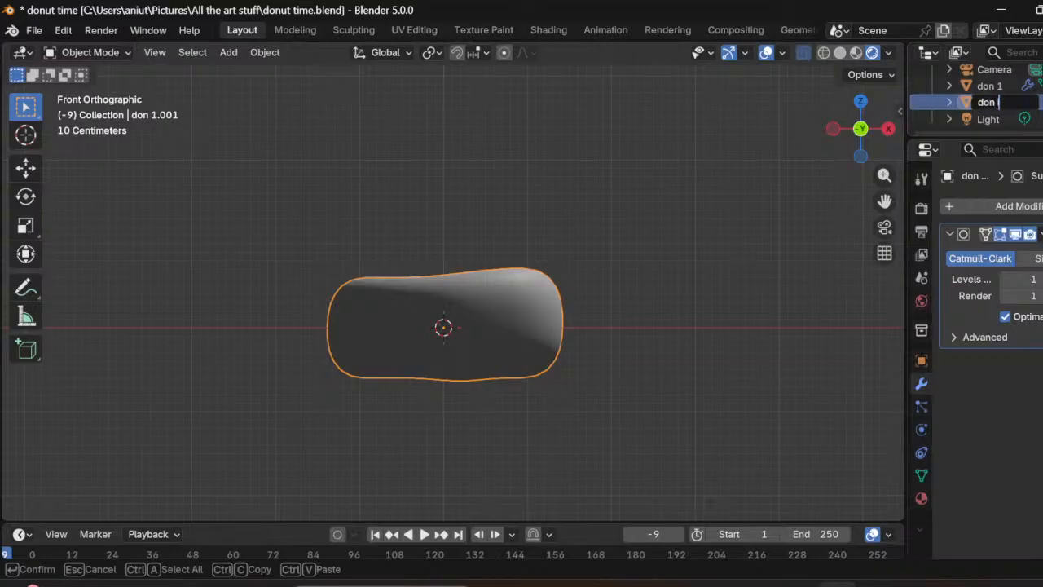
{"action": "type", "text": "ice"}
{"action": "key", "text": "Return"}
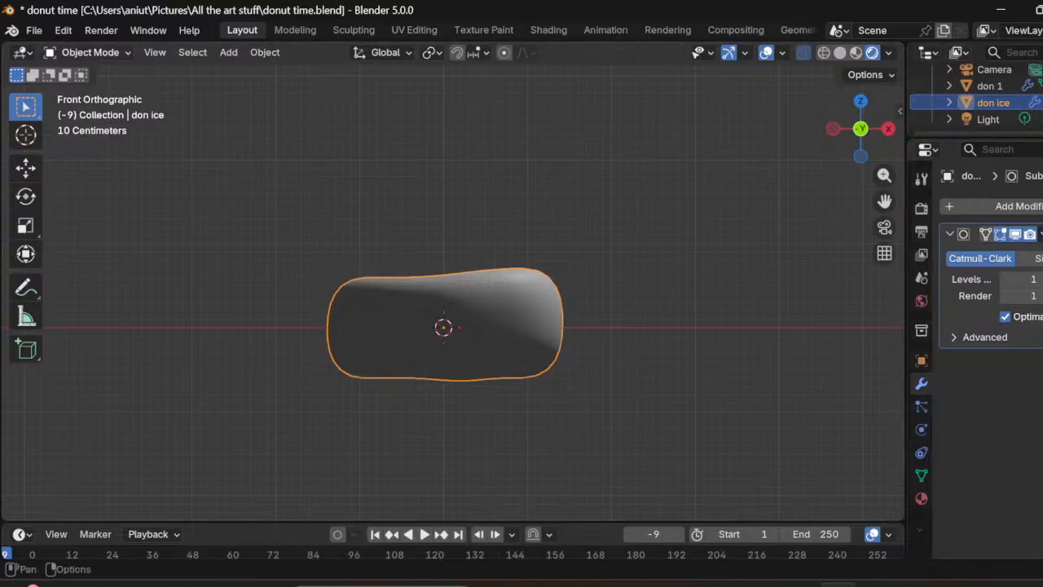
Step: Enter Edit Mode on don ice, select all vertices of its lower half from the front, and delete them
{"action": "left_click", "coordinate": [90, 53]}
{"action": "left_click", "coordinate": [89, 89]}
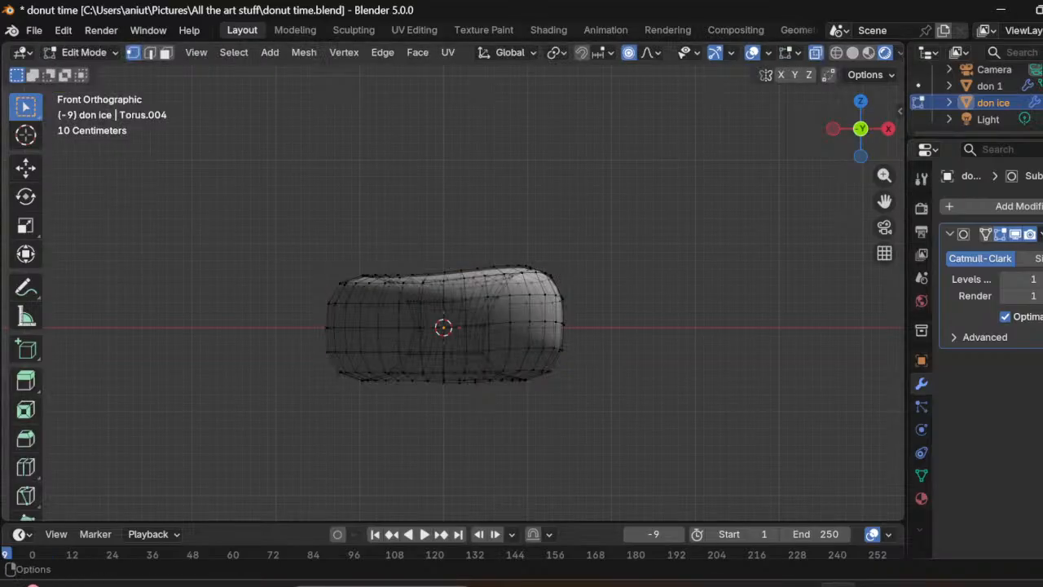
{"action": "left_click_drag", "start_coordinate": [587, 339], "coordinate": [264, 425]}
{"action": "middle_click_drag", "start_coordinate": [264, 425], "coordinate": [338, 327]}
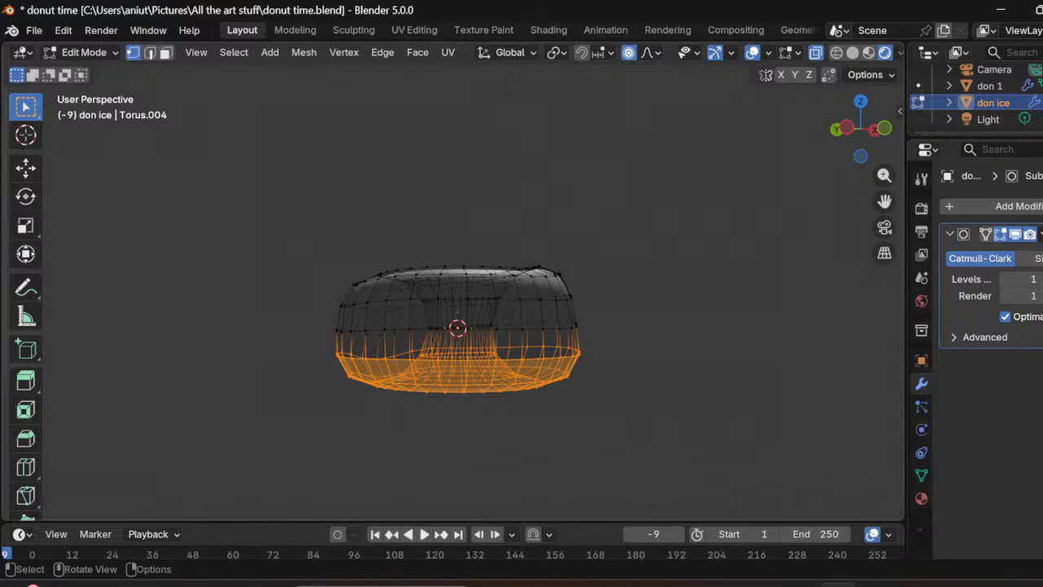
{"action": "key", "text": "x"}
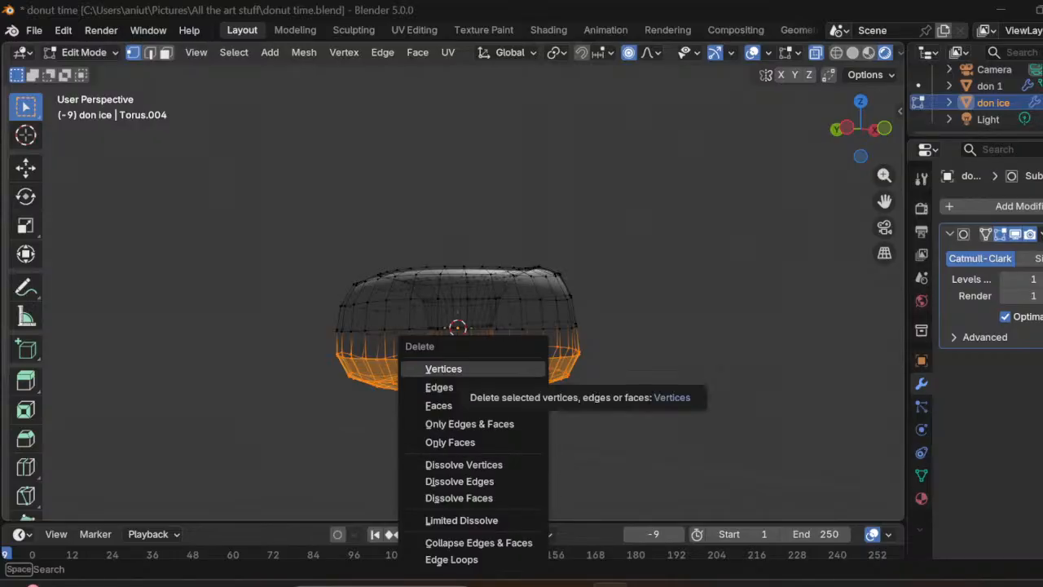
{"action": "left_click", "coordinate": [444, 369]}
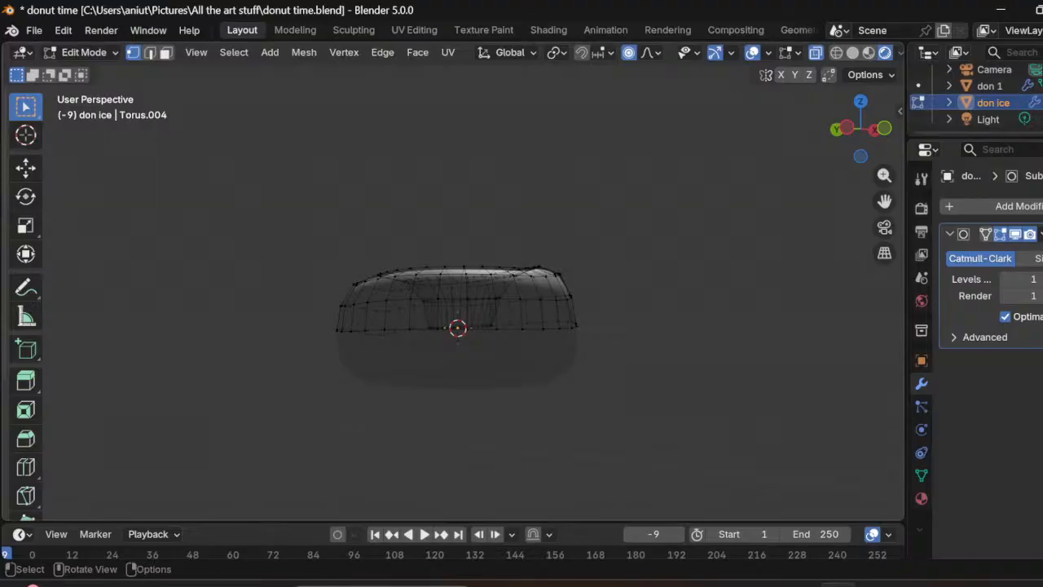
Step: Return to Object Mode and add a Solidify modifier to don ice
{"action": "left_click", "coordinate": [84, 52]}
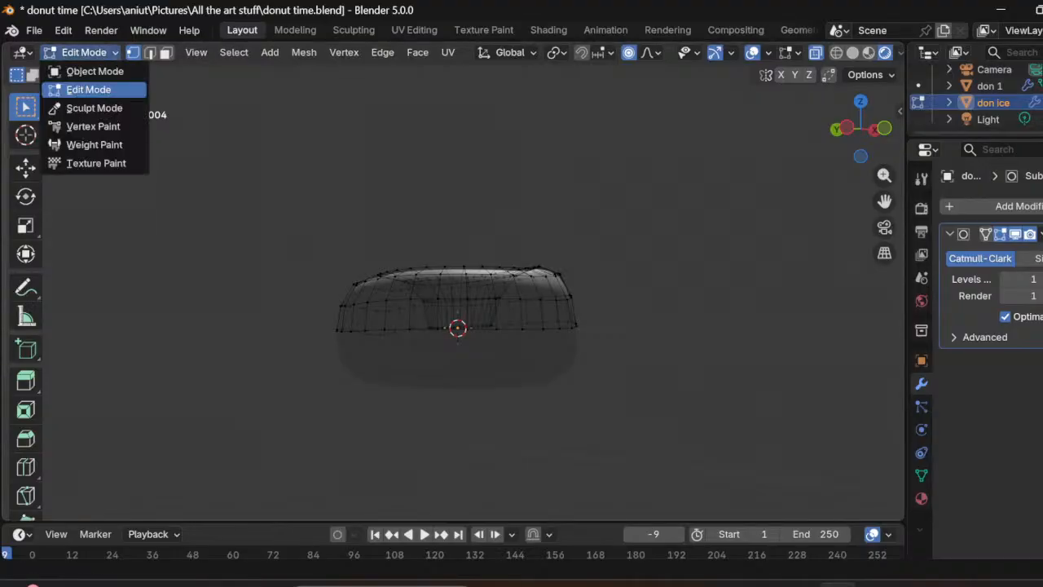
{"action": "left_click", "coordinate": [88, 72]}
{"action": "middle_click_drag", "start_coordinate": [843, 135], "coordinate": [891, 138]}
{"action": "middle_click_drag", "start_coordinate": [379, 267], "coordinate": [770, 231]}
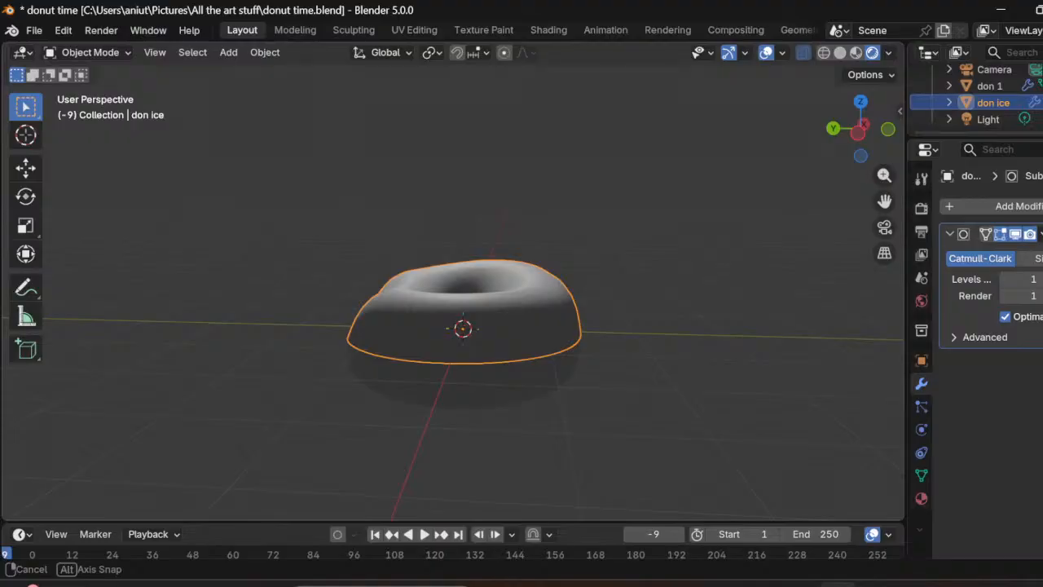
{"action": "middle_click_drag", "start_coordinate": [770, 231], "coordinate": [726, 73]}
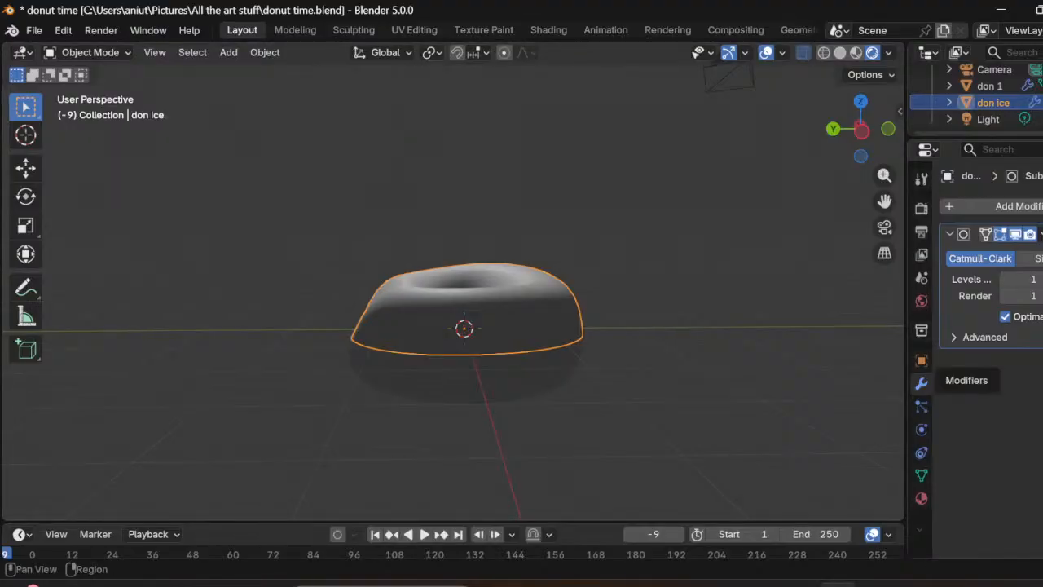
{"action": "left_click", "coordinate": [978, 205]}
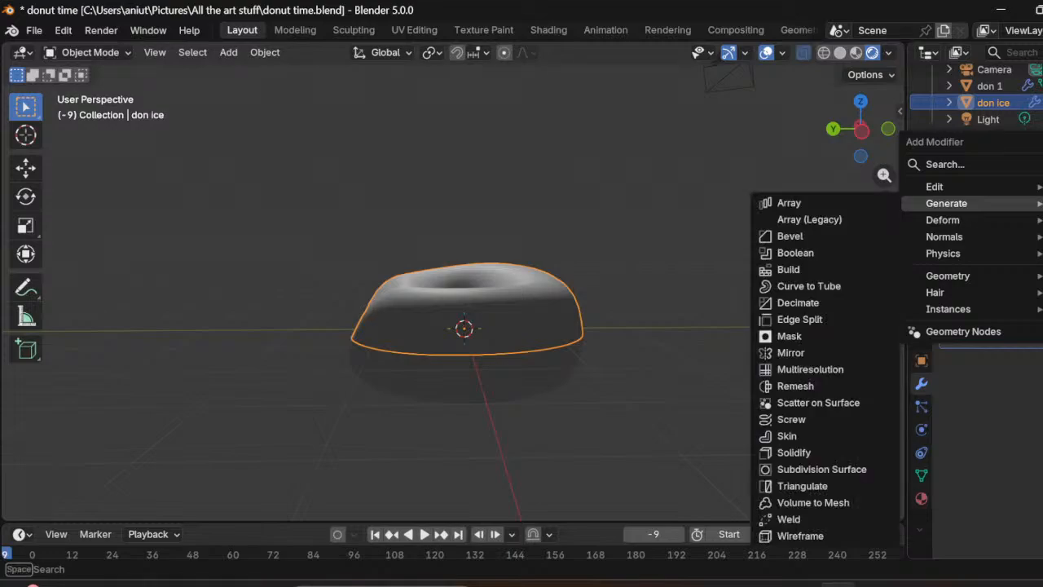
{"action": "mouse_move", "coordinate": [977, 203]}
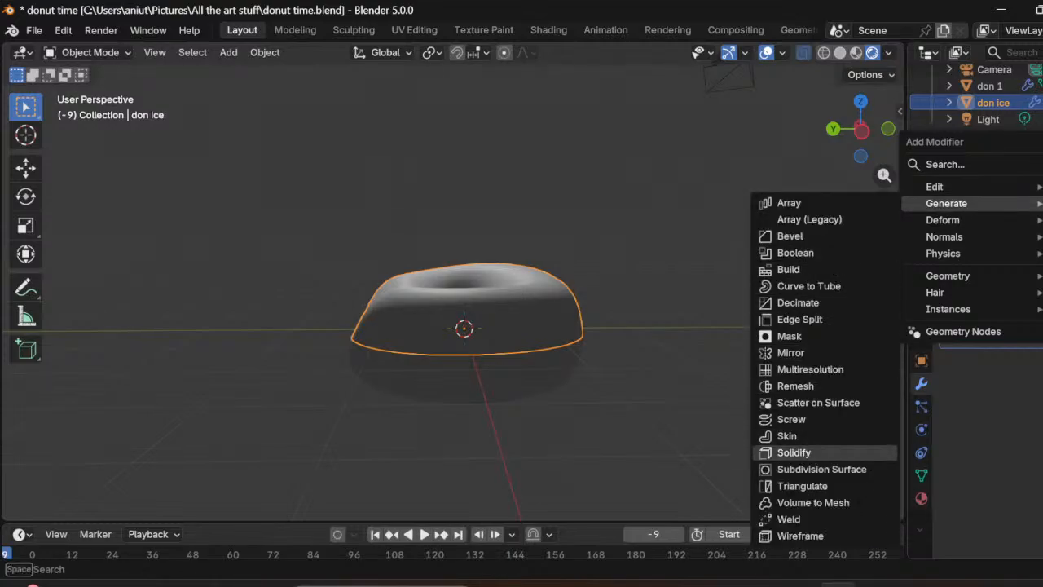
{"action": "left_click", "coordinate": [794, 452]}
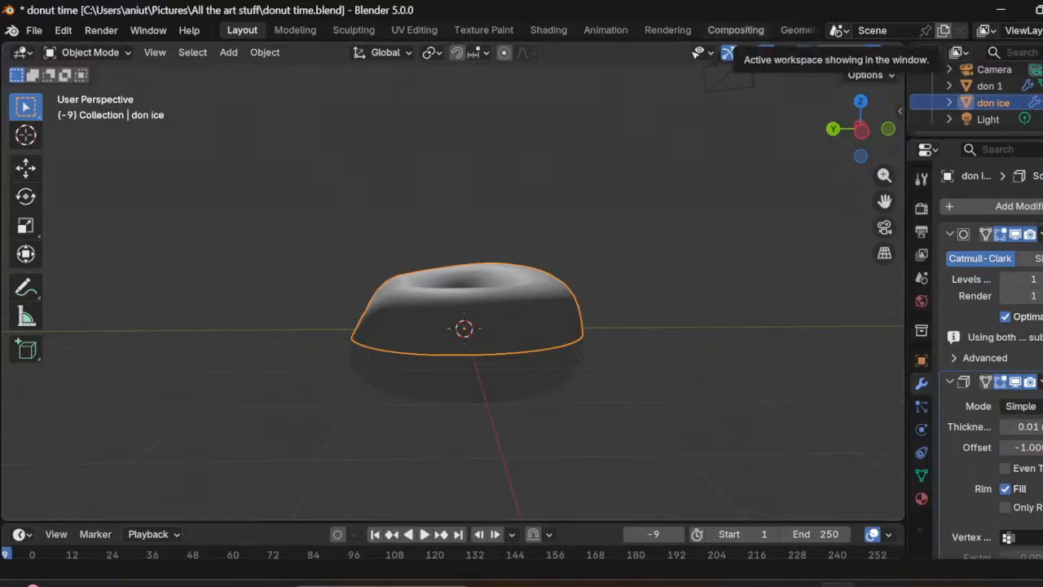
Step: Try an Offset of 1 in don ice's Solidify modifier and undo the change
{"action": "middle_click_drag", "start_coordinate": [489, 245], "coordinate": [627, 253]}
{"action": "key", "text": "shift"}
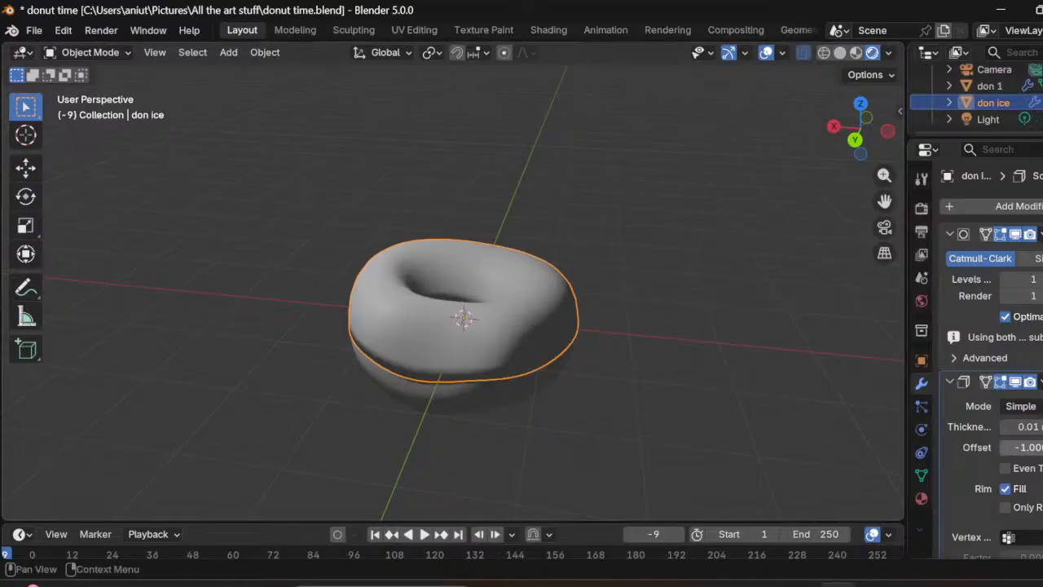
{"action": "left_click_drag", "start_coordinate": [1028, 447], "coordinate": [1040, 446]}
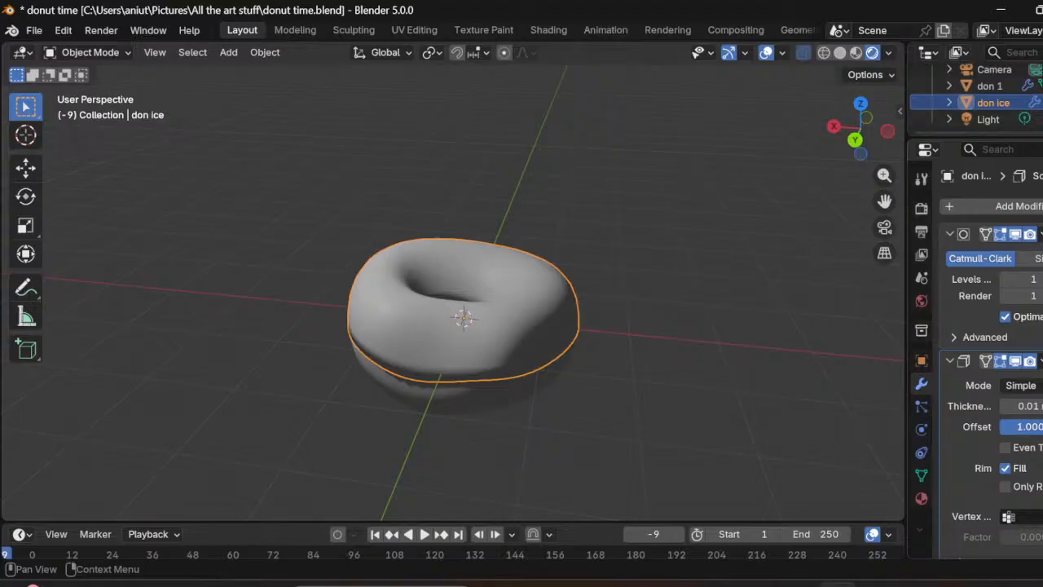
{"action": "key", "text": "ctrl+z"}
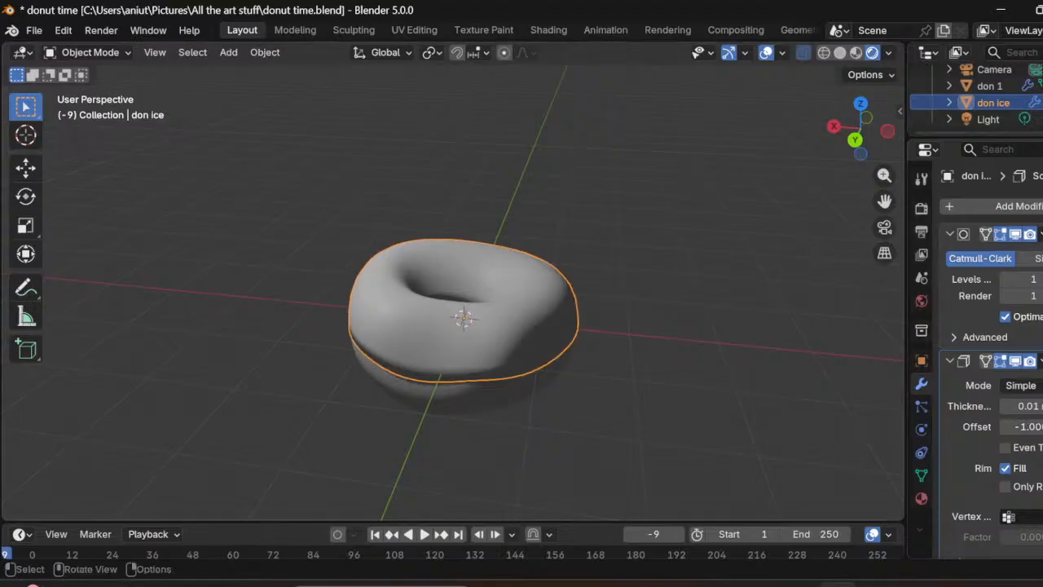
Step: Set the Solidify thickness of don ice to 0.26 m and check the icing from several sides
{"action": "middle_click_drag", "start_coordinate": [489, 326], "coordinate": [504, 289]}
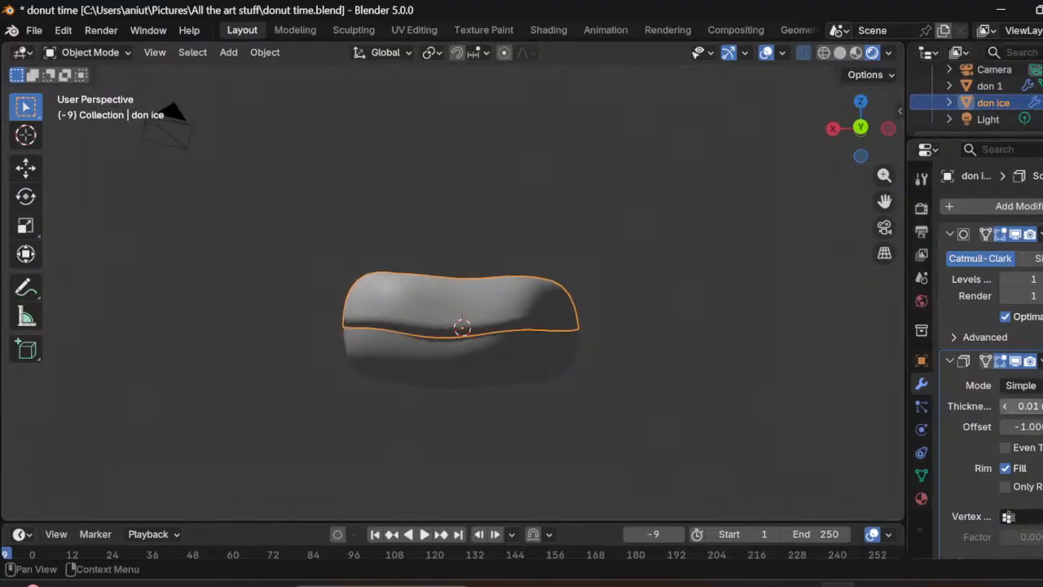
{"action": "left_click", "coordinate": [1042, 406]}
{"action": "left_click", "coordinate": [1042, 405]}
{"action": "left_click", "coordinate": [1033, 406]}
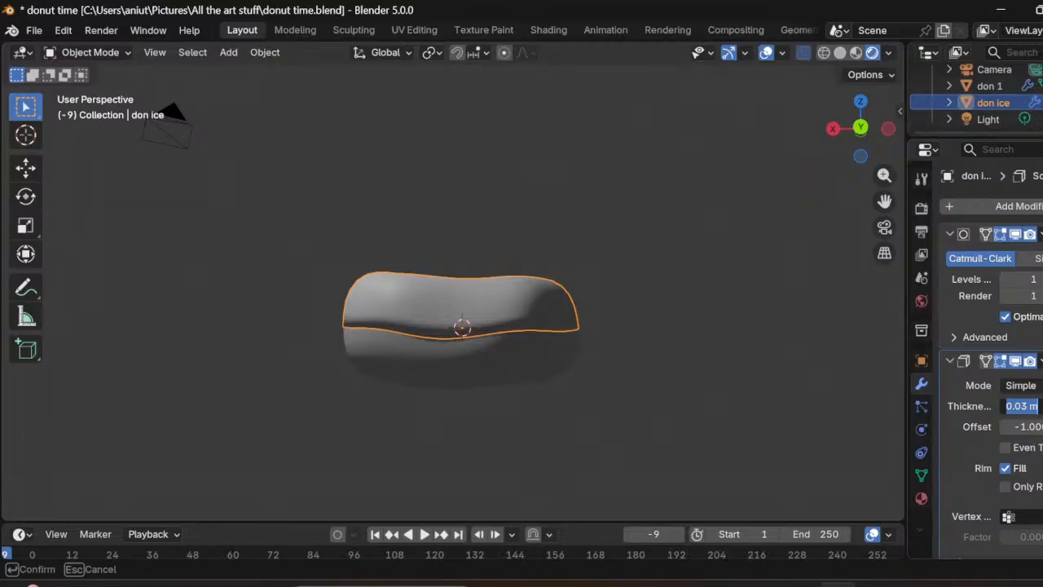
{"action": "type", "text": "0.26"}
{"action": "key", "text": "Return"}
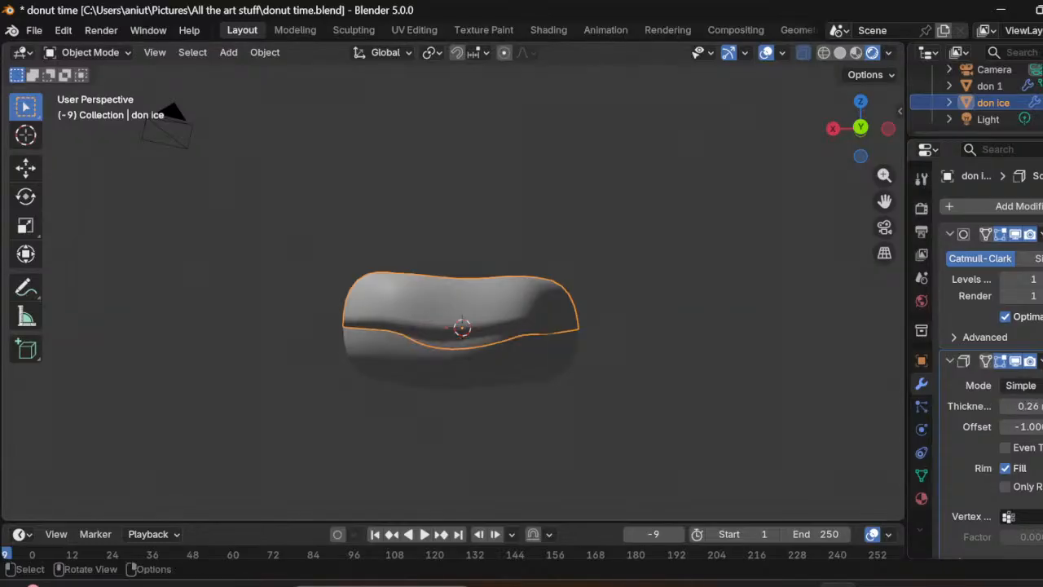
{"action": "middle_click_drag", "start_coordinate": [489, 293], "coordinate": [624, 345]}
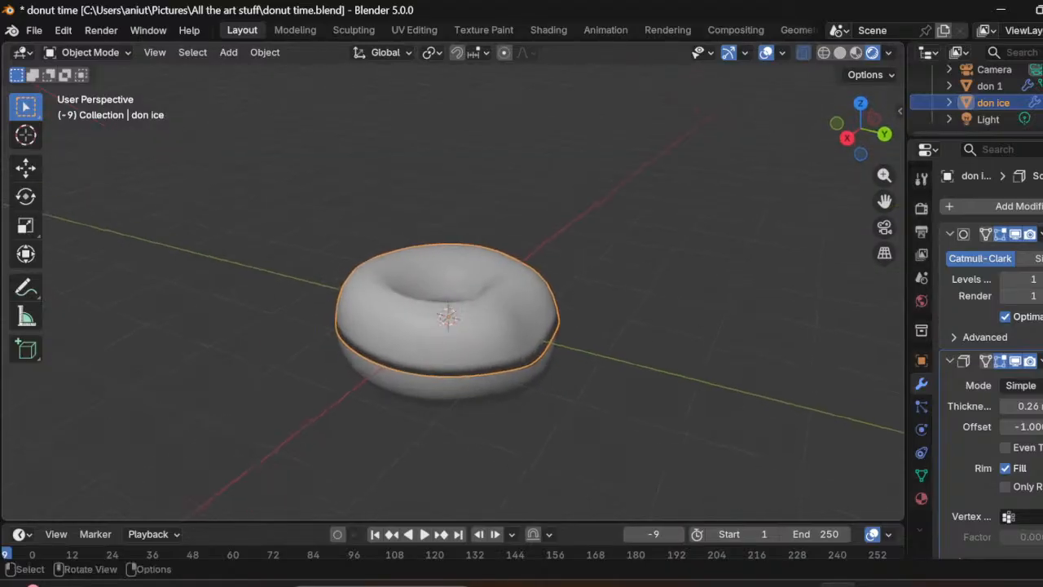
Step: Select don ice, enter Edit Mode, and turn off X-ray so only front vertices can be picked
{"action": "key", "text": "alt+a"}
{"action": "middle_click_drag", "start_coordinate": [187, 163], "coordinate": [114, 75]}
{"action": "middle_click_drag", "start_coordinate": [456, 358], "coordinate": [457, 370]}
{"action": "left_click", "coordinate": [448, 375]}
{"action": "left_click", "coordinate": [444, 318]}
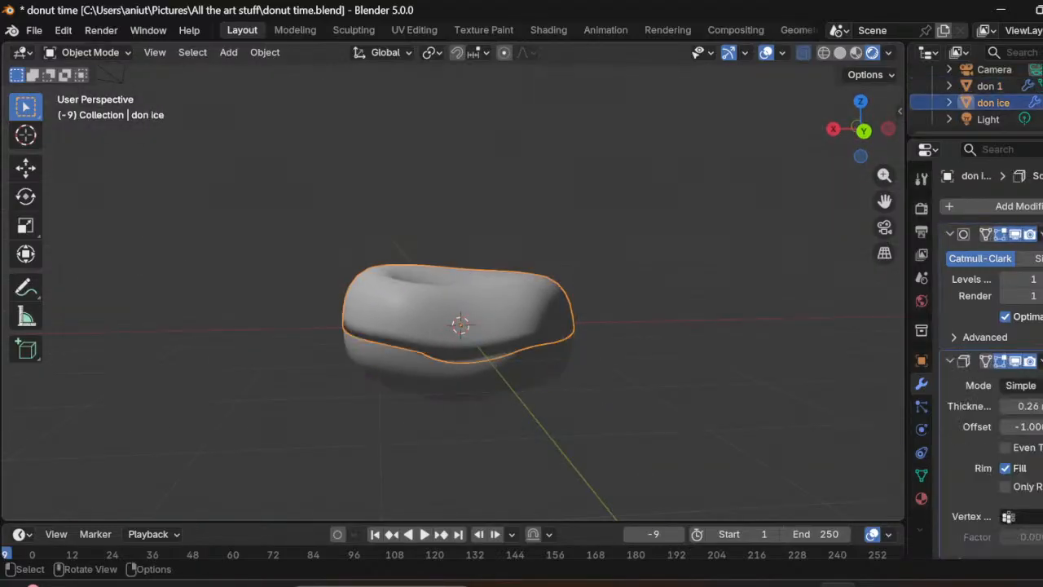
{"action": "left_click", "coordinate": [90, 53]}
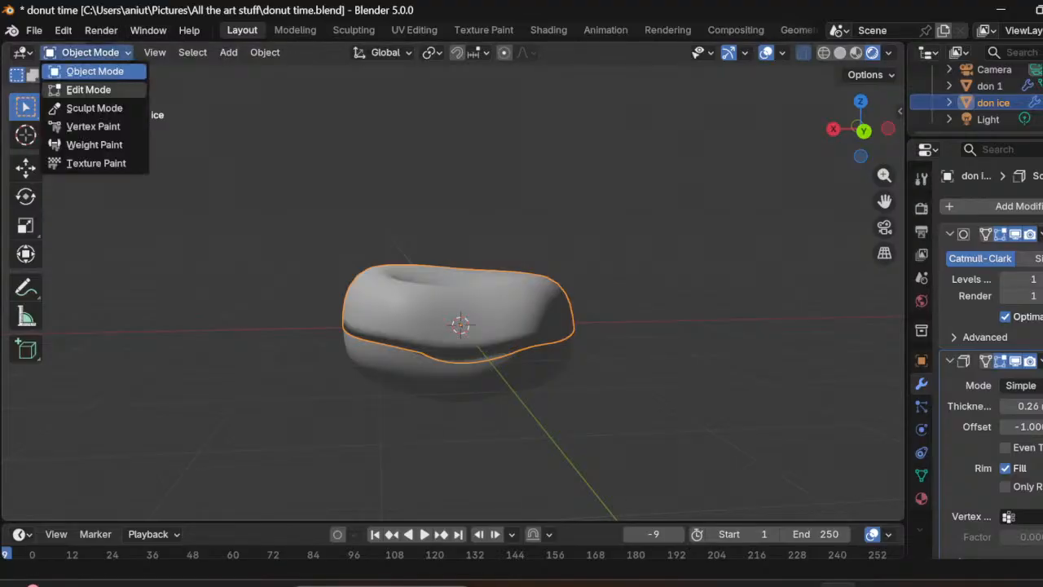
{"action": "left_click", "coordinate": [88, 89]}
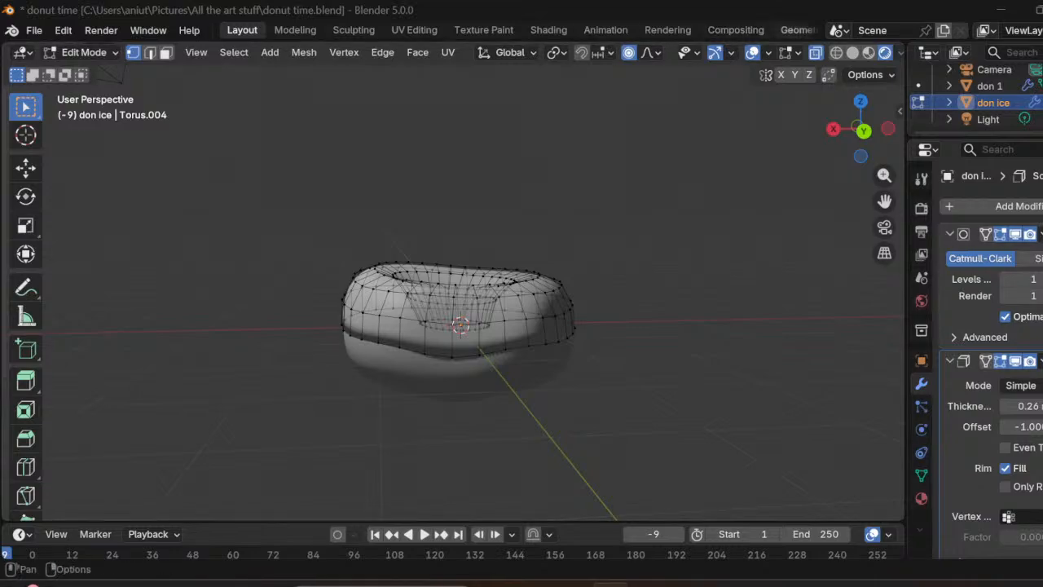
{"action": "key", "text": "alt+z"}
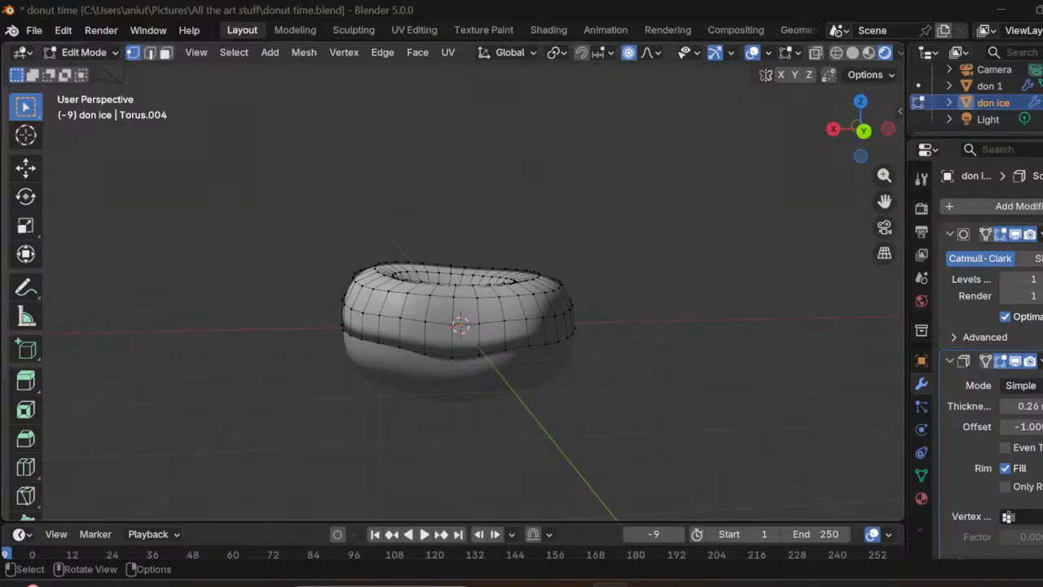
{"action": "left_click", "coordinate": [479, 355]}
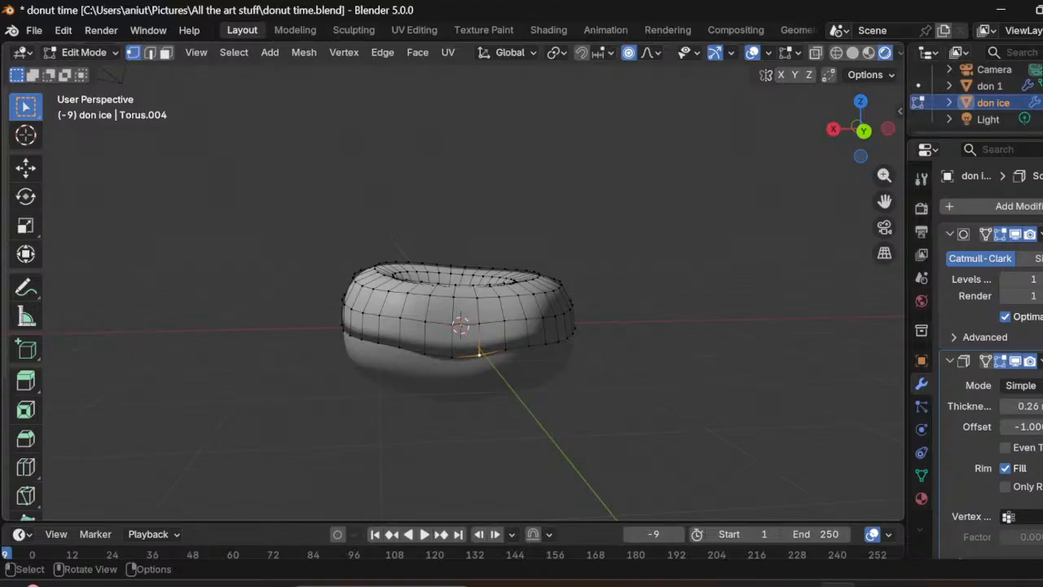
{"action": "scroll", "coordinate": [460, 342], "scroll_direction": "up", "scroll_amount": 3}
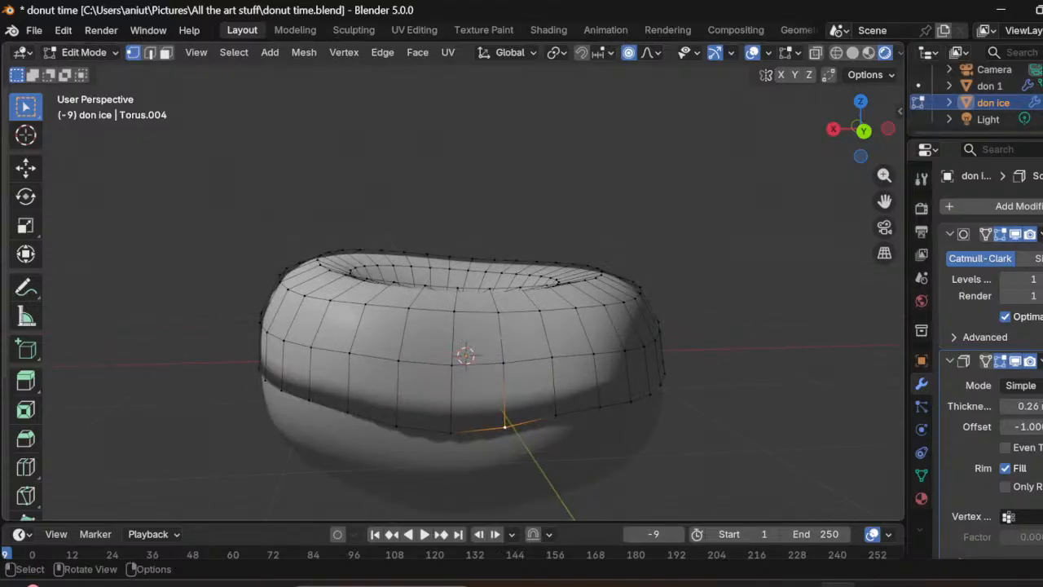
{"action": "scroll", "coordinate": [460, 359], "scroll_direction": "down", "scroll_amount": 1}
{"action": "key", "text": "b"}
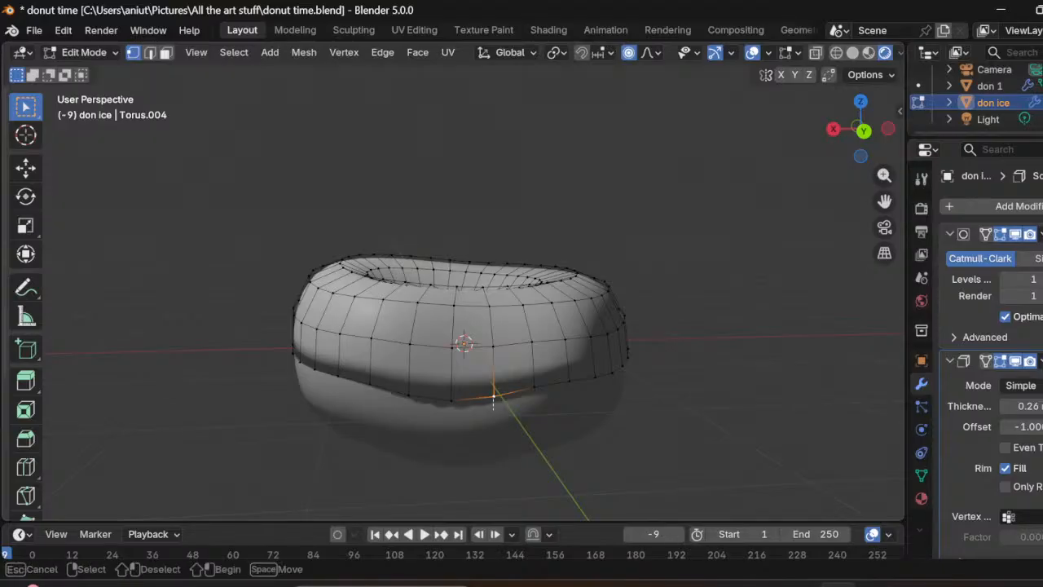
{"action": "key", "text": "Escape"}
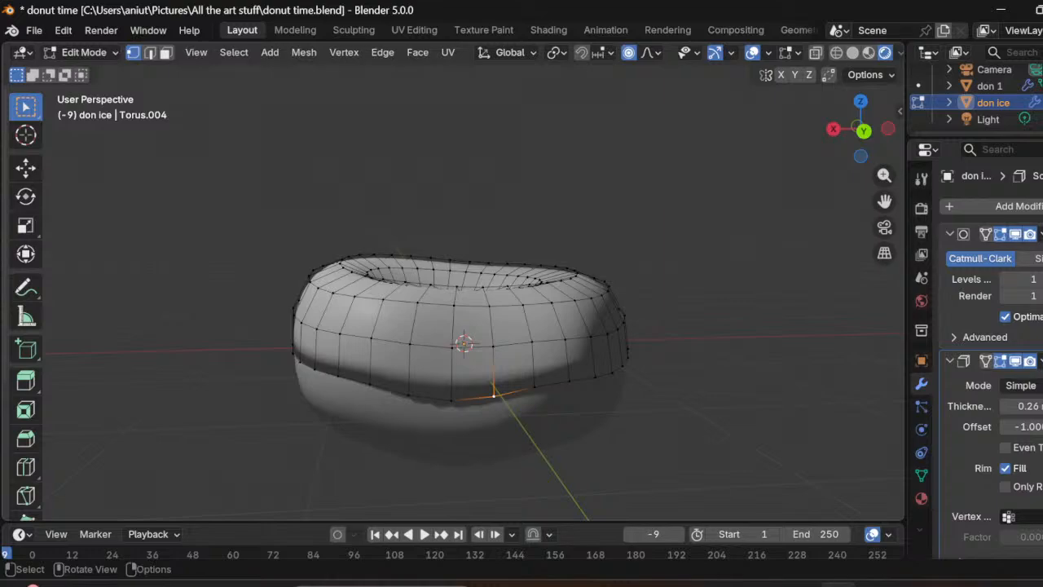
{"action": "key", "text": "g"}
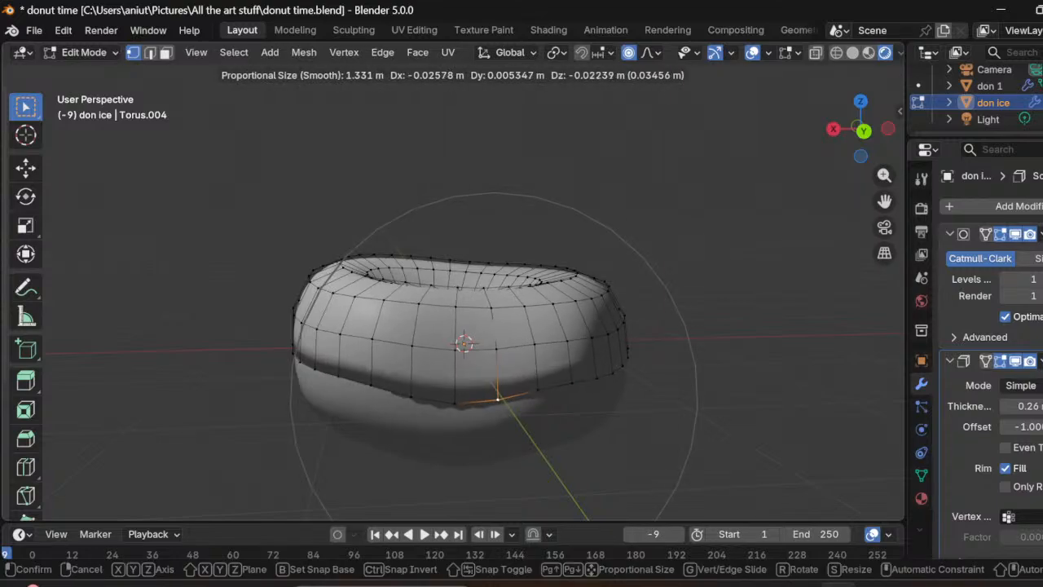
{"action": "key", "text": "z"}
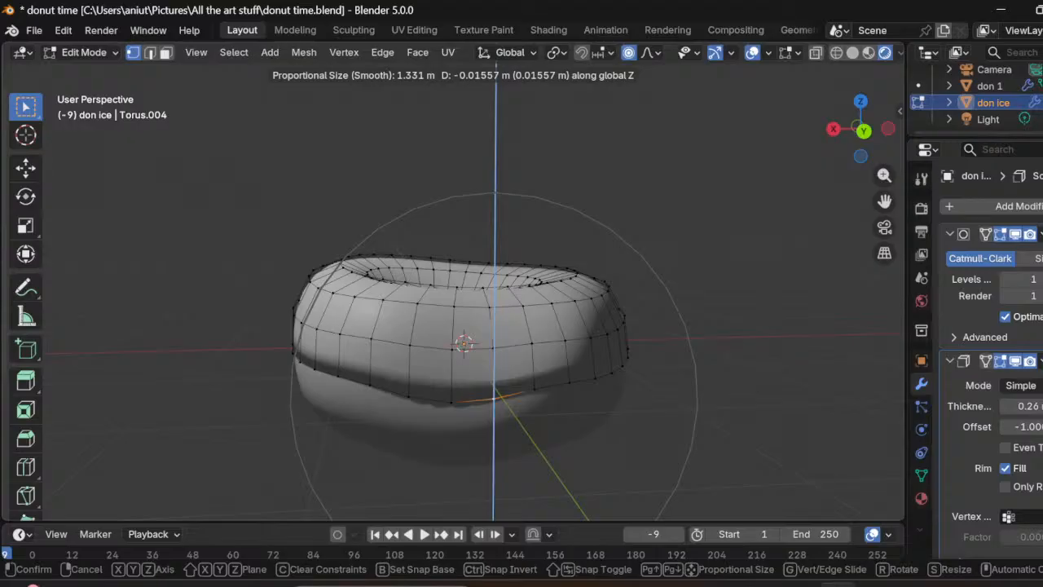
{"action": "key", "text": "Return"}
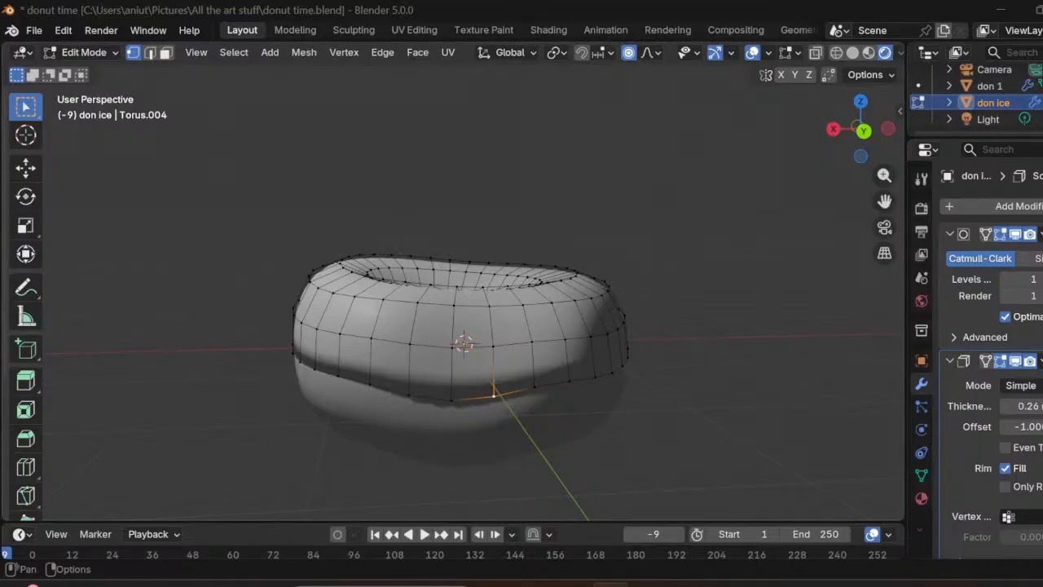
Step: Turn on snapping, clear the vertex selection, and set the snap target to Face
{"action": "key", "text": "shift+Tab"}
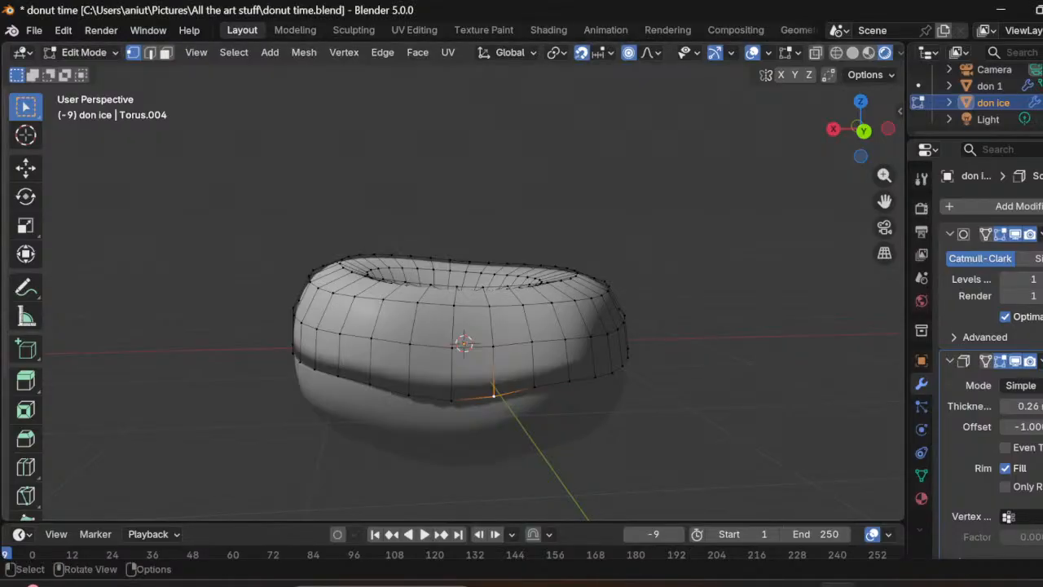
{"action": "key", "text": "alt+a"}
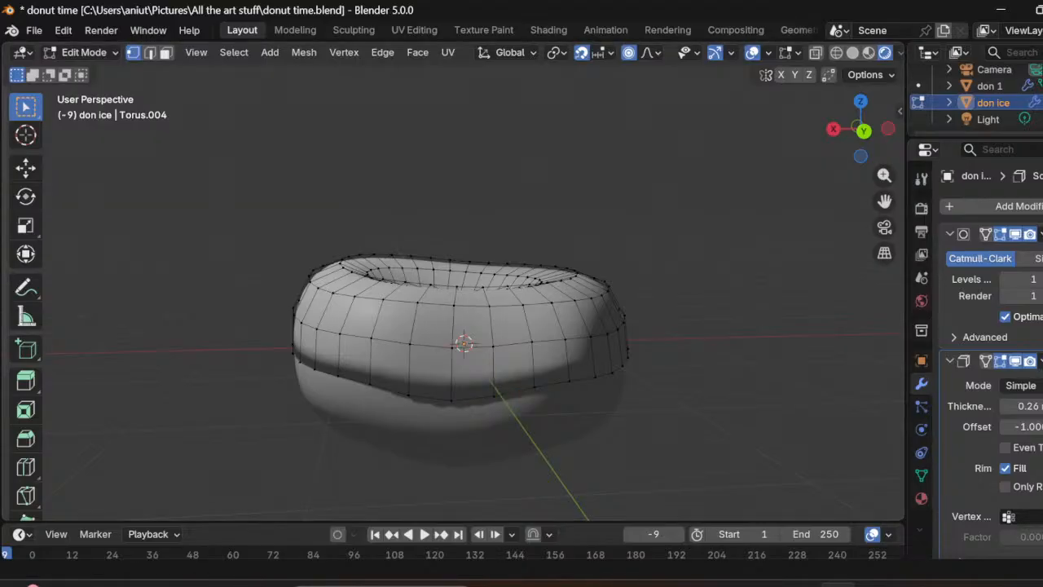
{"action": "left_click", "coordinate": [611, 584]}
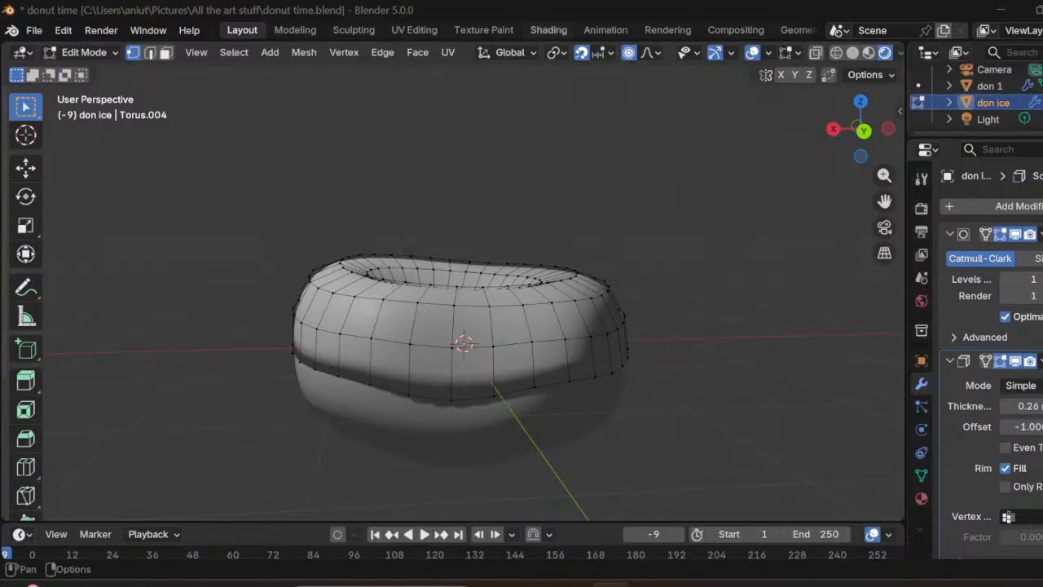
{"action": "left_click", "coordinate": [607, 53]}
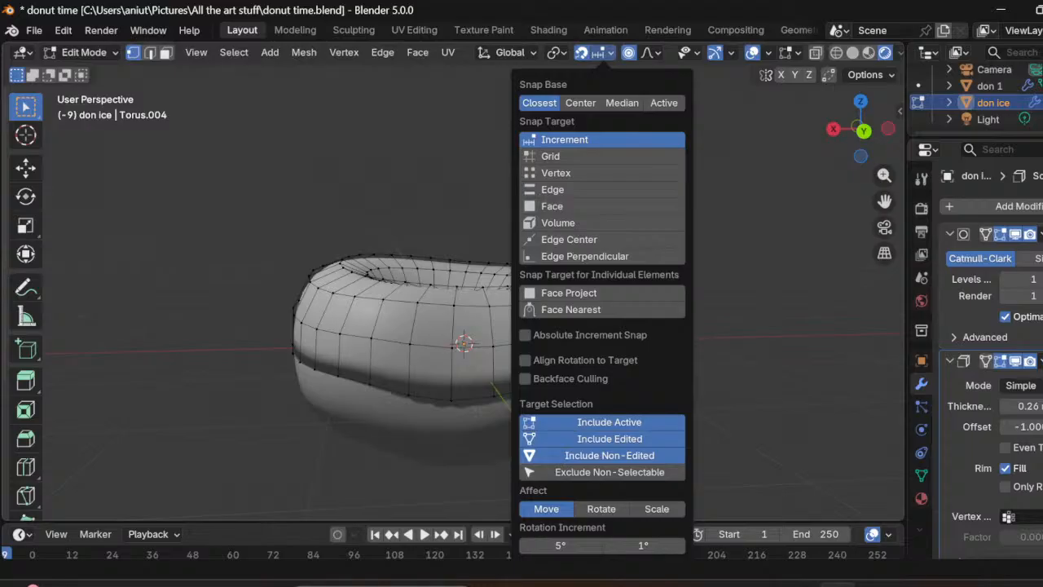
{"action": "left_click", "coordinate": [571, 206]}
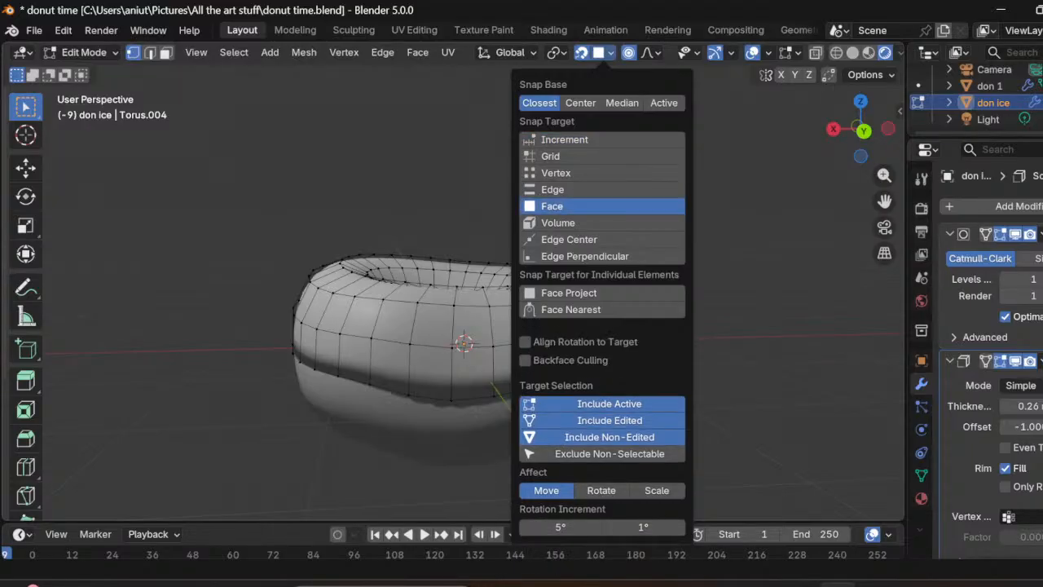
{"action": "left_click", "coordinate": [767, 52]}
{"action": "left_click", "coordinate": [606, 52]}
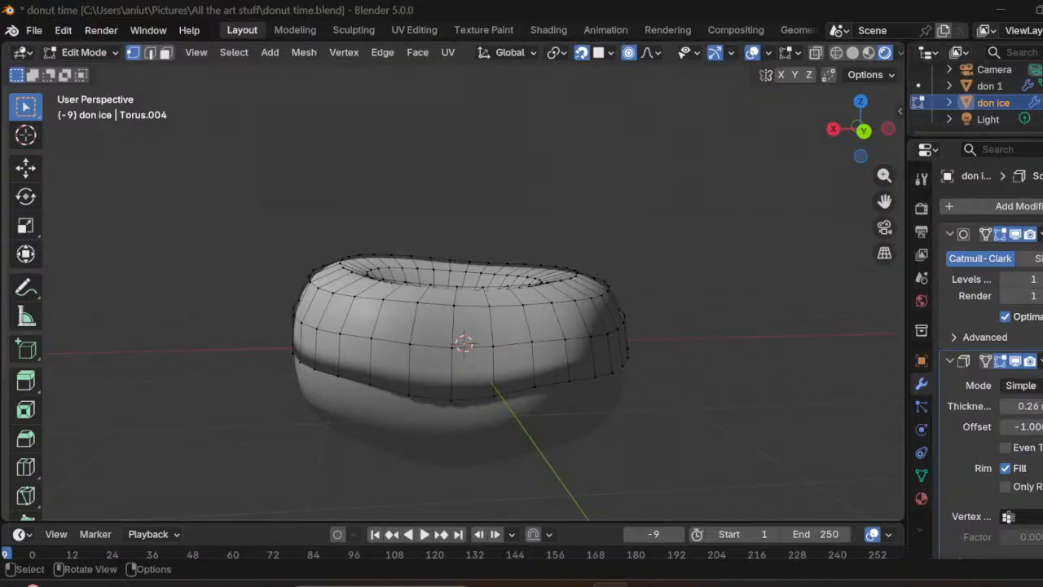
Step: Pull the lowest front rim vertex of don ice down about 0.12 m, with a proportional size of about 0.56 m
{"action": "left_click", "coordinate": [452, 400]}
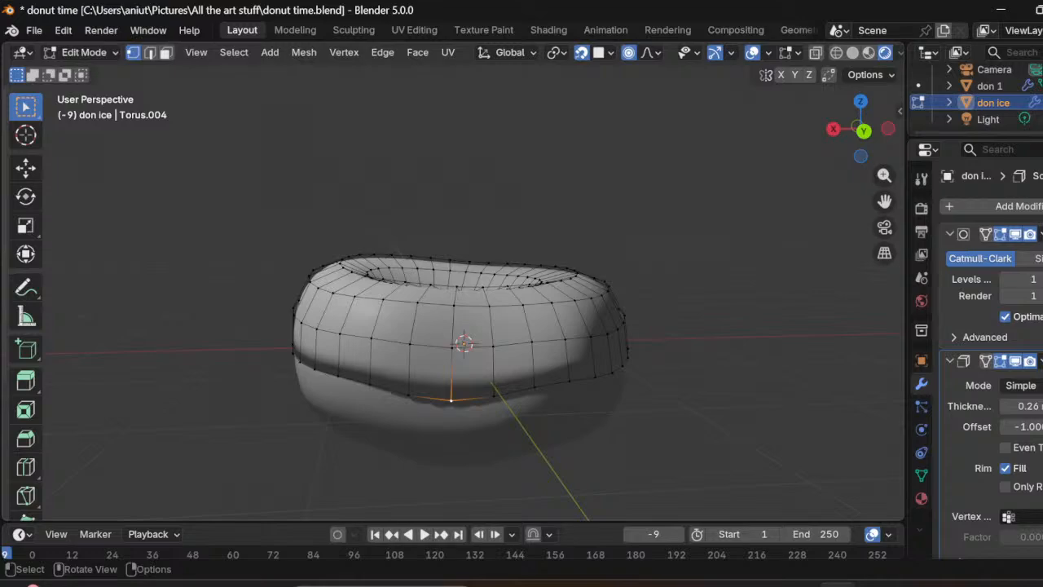
{"action": "key", "text": "g"}
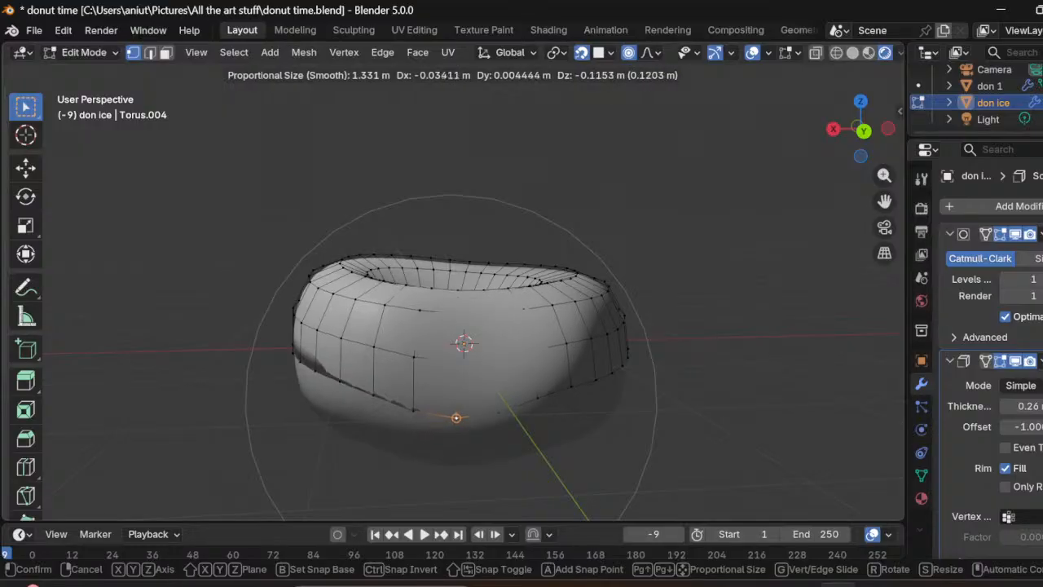
{"action": "scroll", "coordinate": [456, 417], "scroll_direction": "down", "scroll_amount": 1}
{"action": "scroll", "coordinate": [456, 417], "scroll_direction": "up", "scroll_amount": 6}
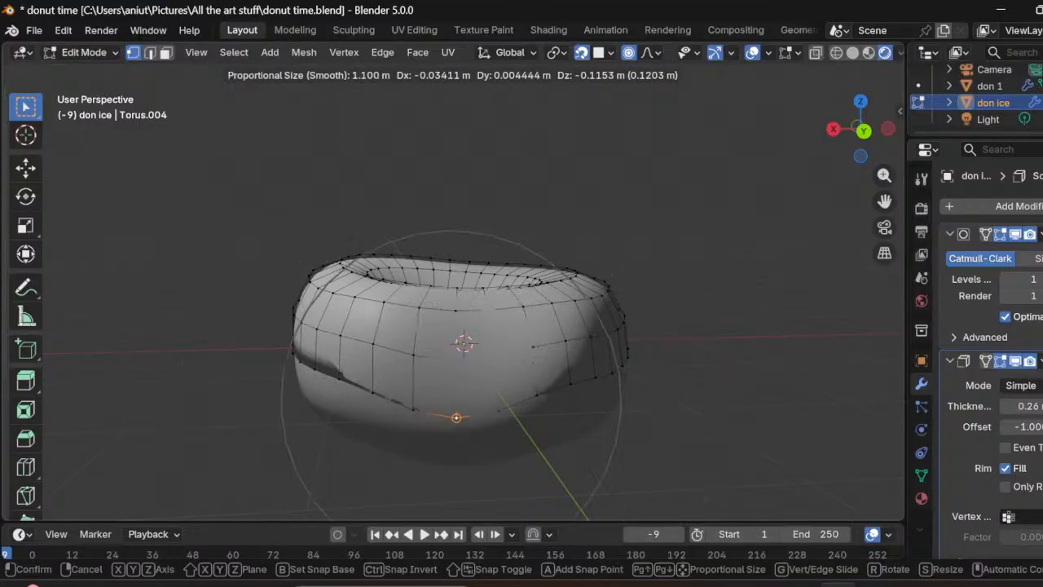
{"action": "scroll", "coordinate": [456, 417], "scroll_direction": "up", "scroll_amount": 3}
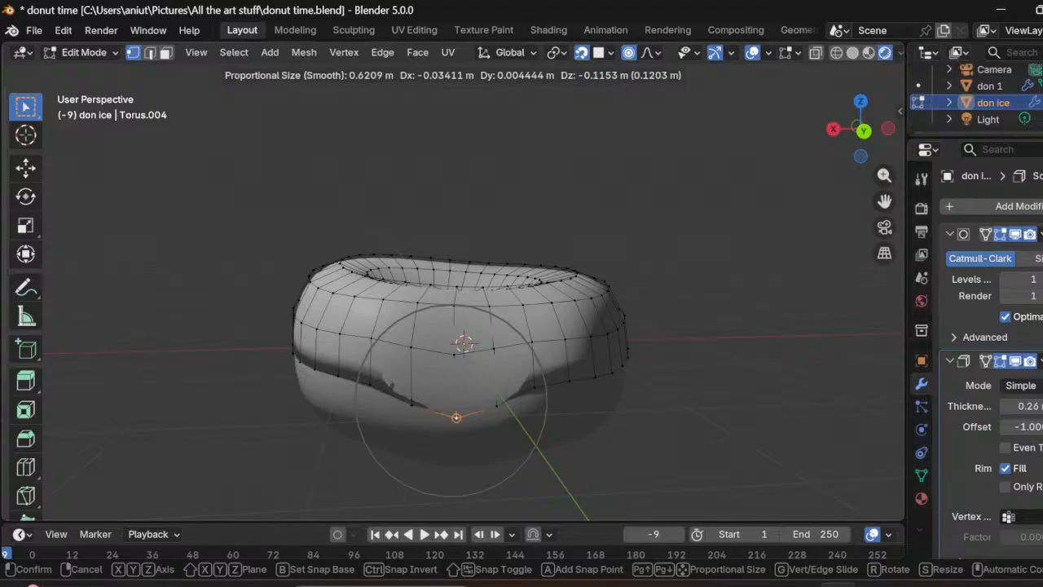
{"action": "scroll", "coordinate": [456, 417], "scroll_direction": "up", "scroll_amount": 1}
{"action": "left_click", "coordinate": [457, 418]}
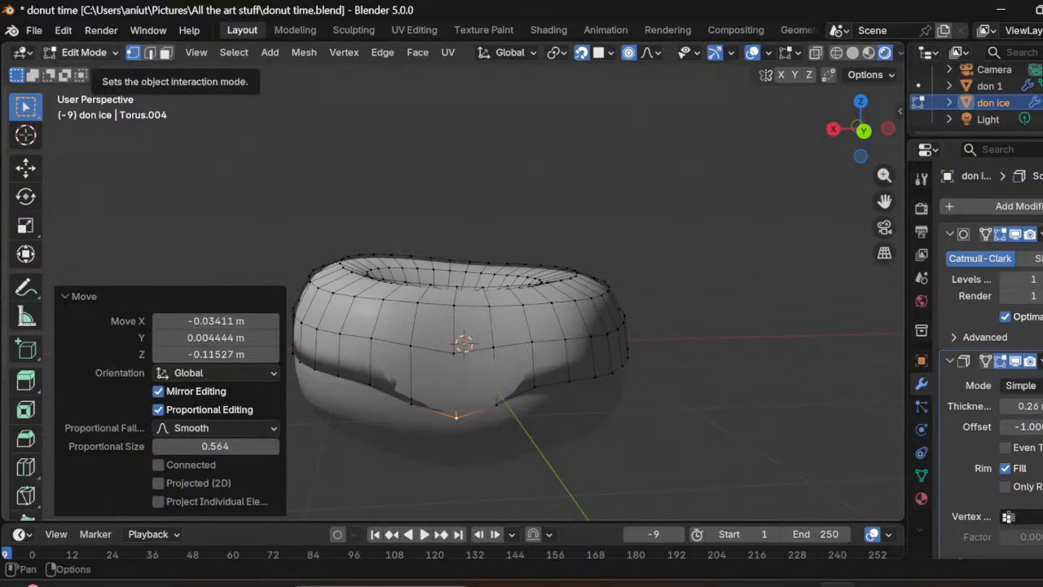
Step: Return to Object Mode, inspect the icing from another side, and set its Solidify thickness to 0.25 m
{"action": "left_click", "coordinate": [81, 52]}
{"action": "left_click", "coordinate": [82, 70]}
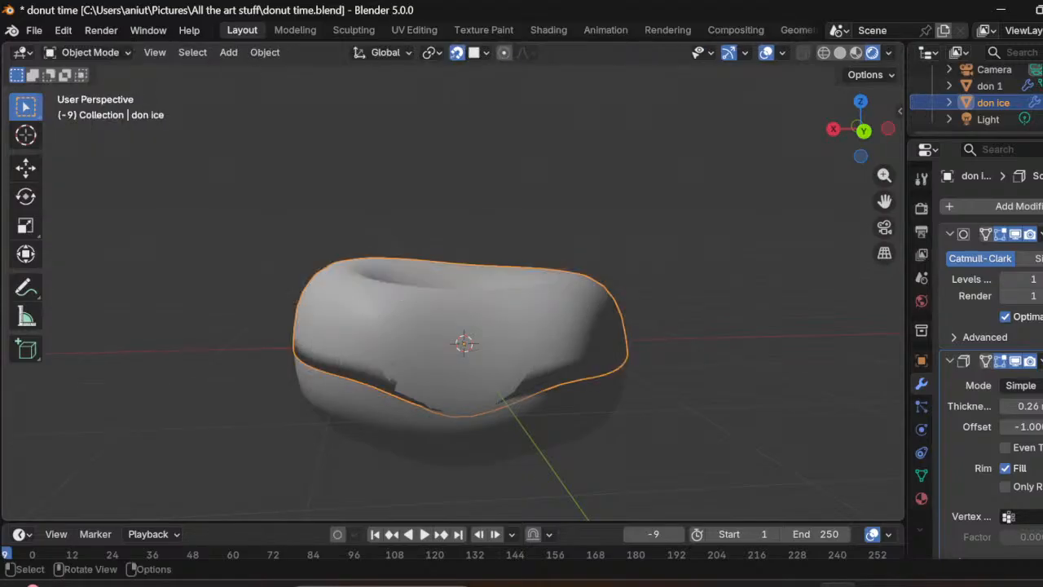
{"action": "middle_click_drag", "start_coordinate": [489, 326], "coordinate": [464, 243]}
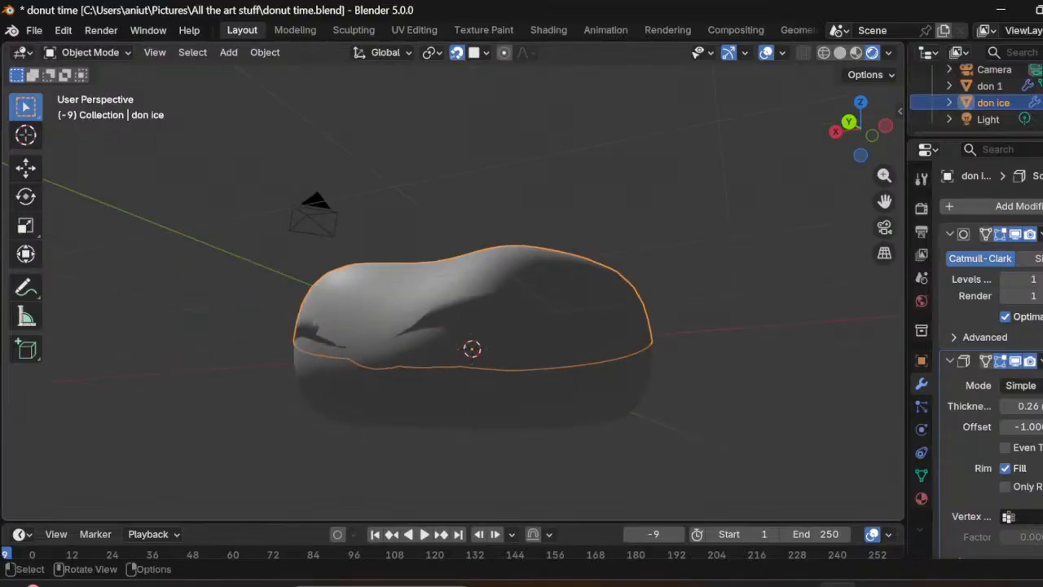
{"action": "mouse_move", "coordinate": [1025, 426]}
{"action": "left_mouse_down"}
{"action": "mouse_move", "coordinate": [1042, 426]}
{"action": "mouse_move", "coordinate": [1026, 426]}
{"action": "left_mouse_up"}
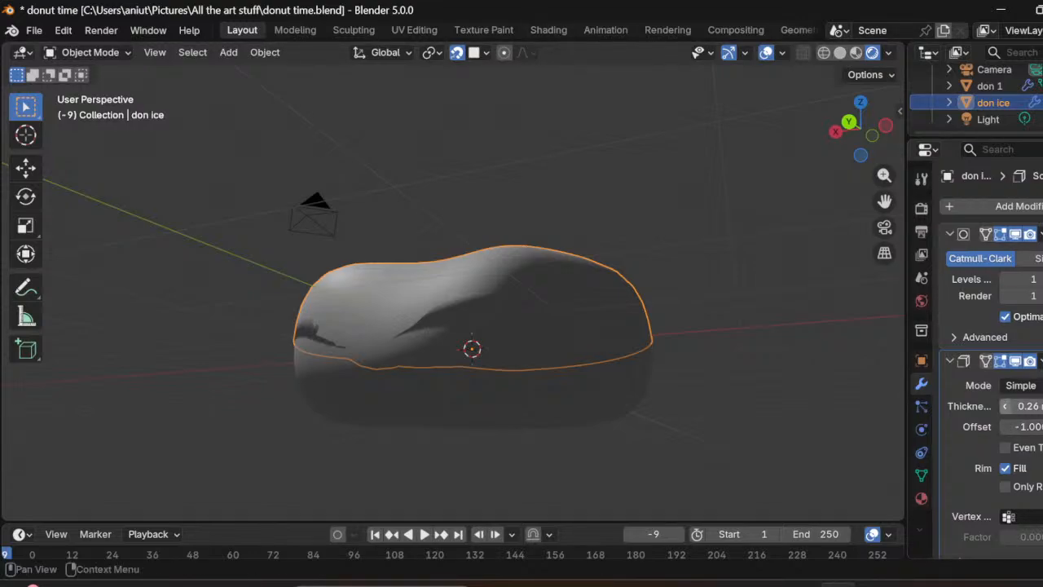
{"action": "left_click", "coordinate": [1006, 406]}
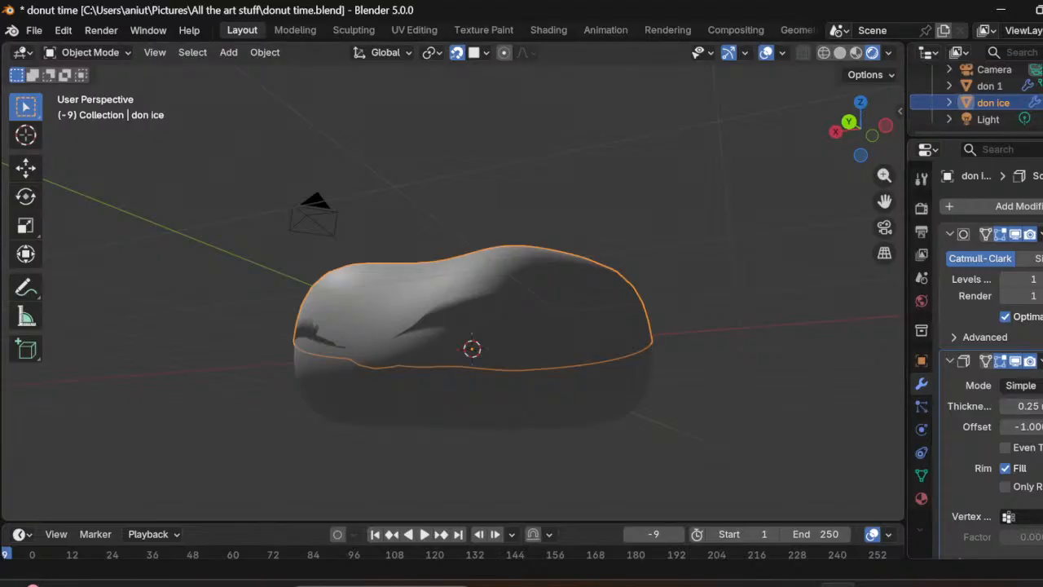
{"action": "left_click", "coordinate": [599, 584]}
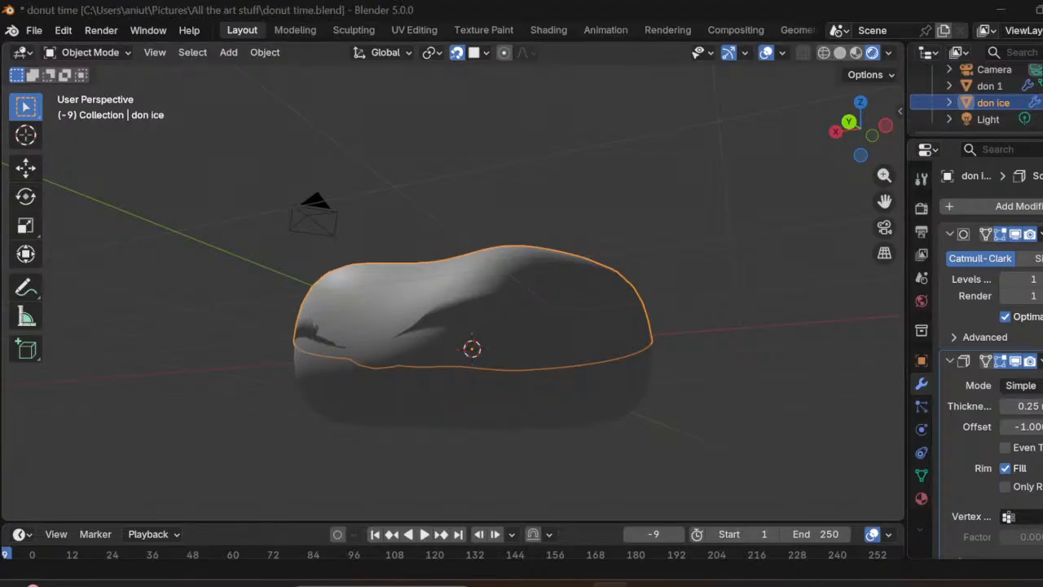
Step: Re-enter Edit Mode to check the front rim, and undo the thickness change and the last vertex move
{"action": "left_click", "coordinate": [89, 52]}
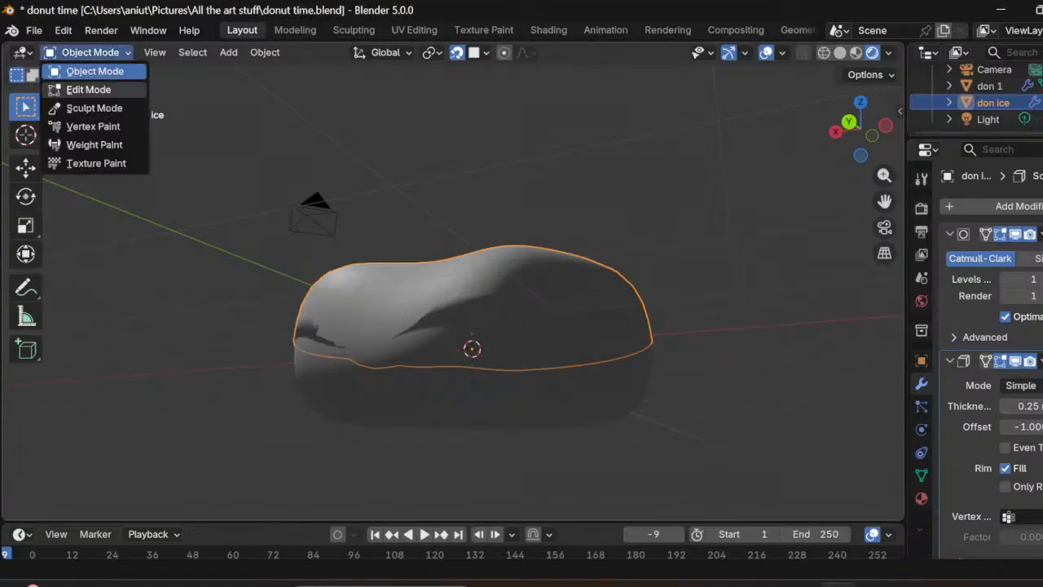
{"action": "left_click", "coordinate": [88, 90]}
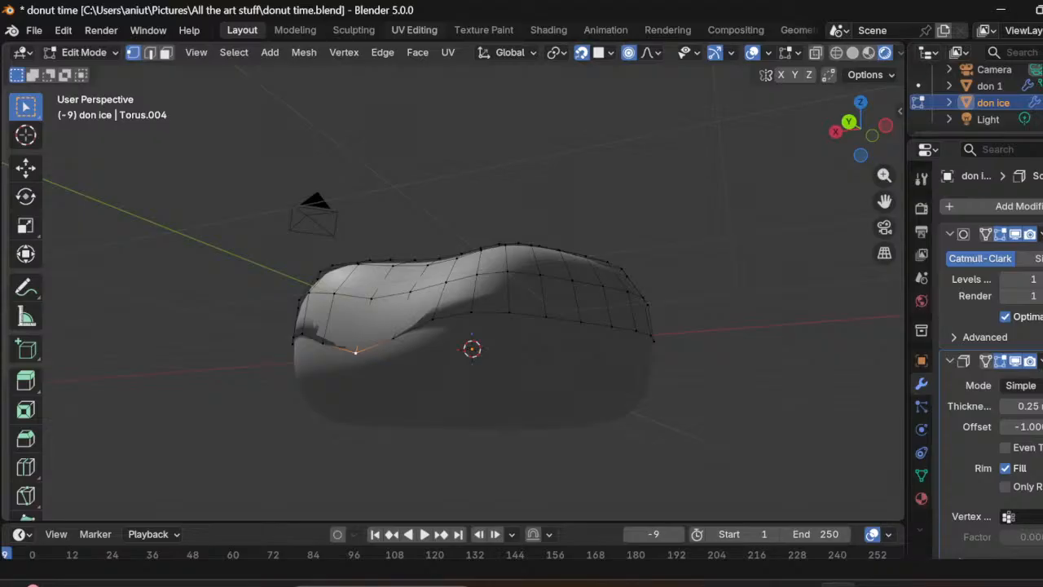
{"action": "left_click", "coordinate": [457, 457]}
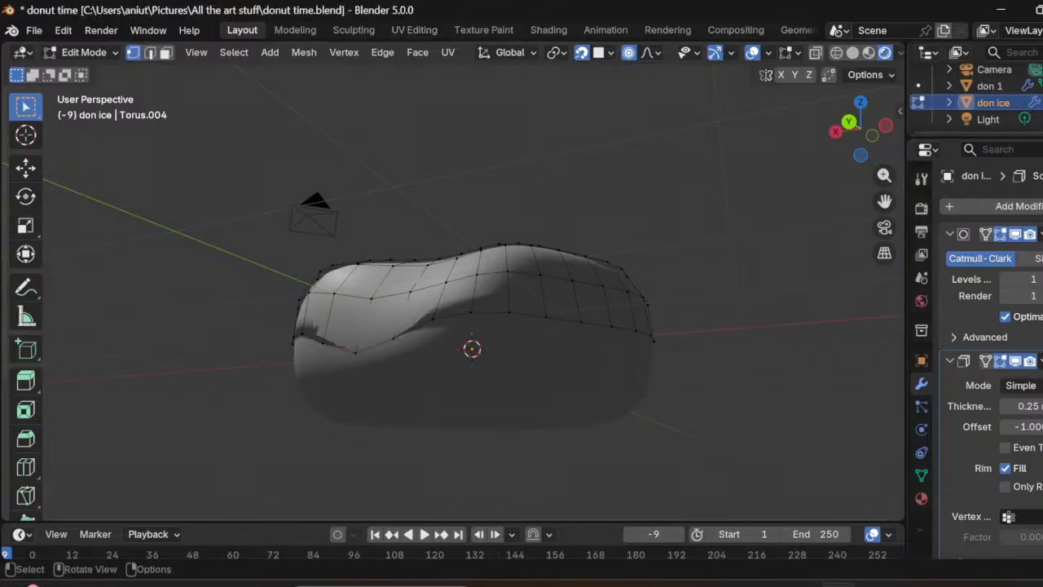
{"action": "middle_click_drag", "start_coordinate": [456, 375], "coordinate": [484, 414]}
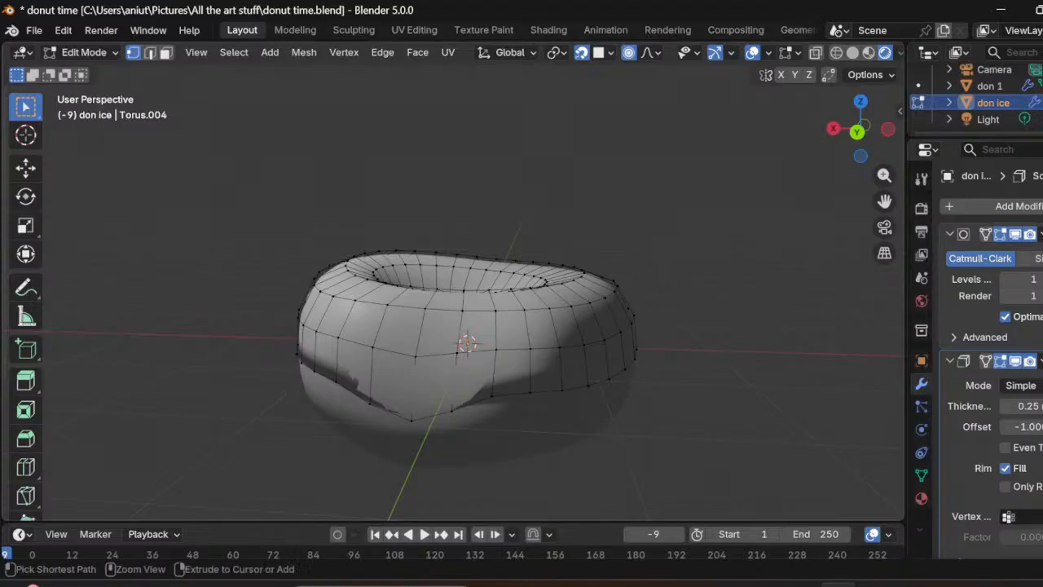
{"action": "key", "text": "Tab"}
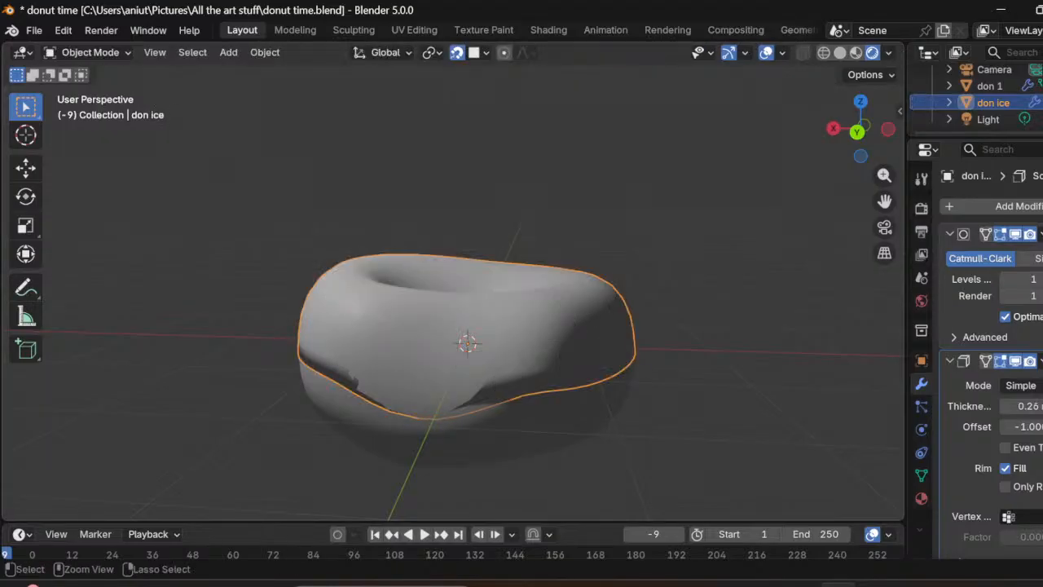
{"action": "key", "text": "ctrl+z"}
{"action": "key", "text": "ctrl+z"}
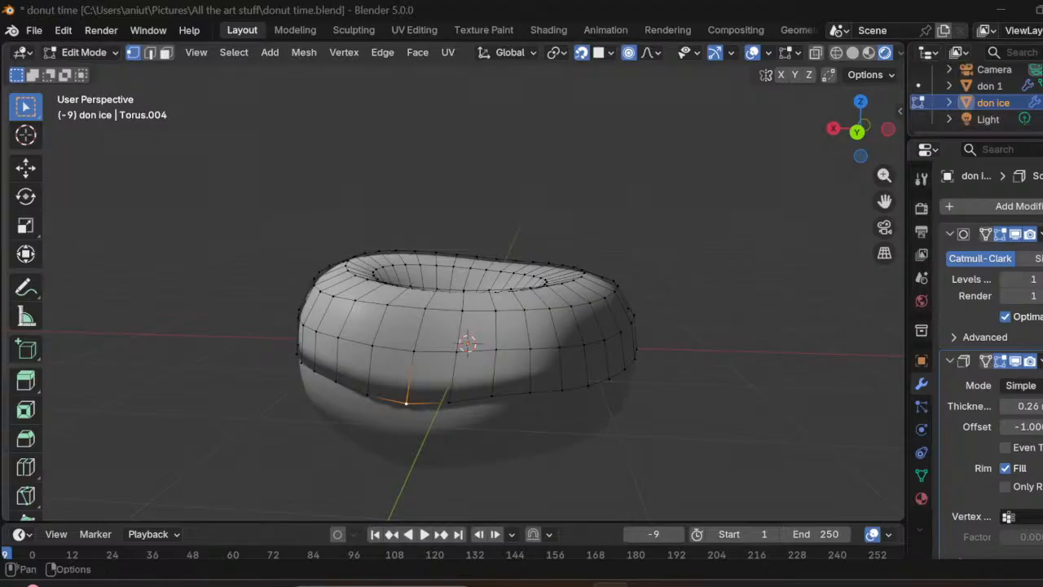
Step: Enable Face Project as the snap target for individual elements
{"action": "left_click", "coordinate": [604, 53]}
{"action": "left_click", "coordinate": [607, 53]}
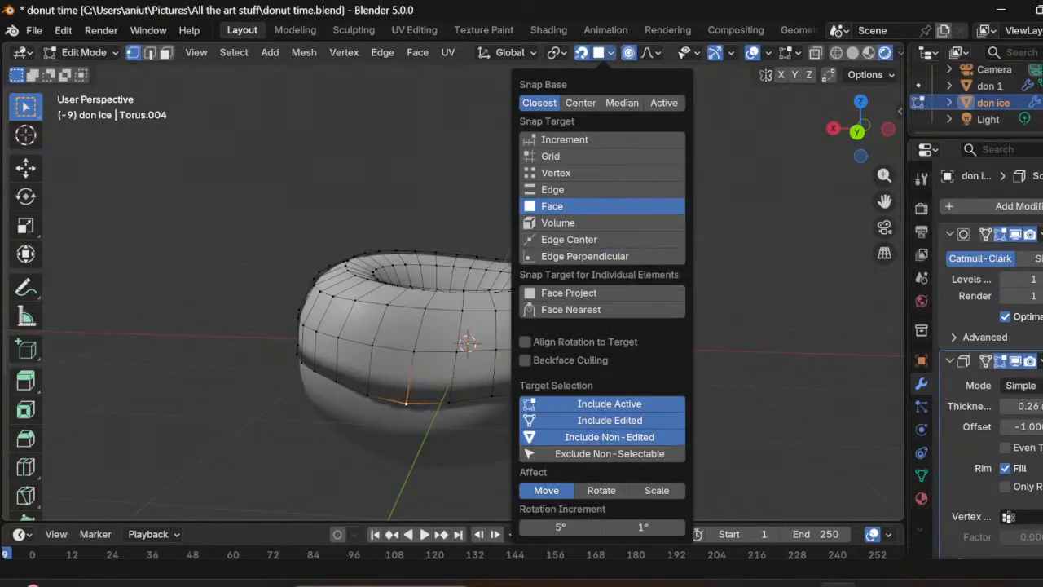
{"action": "left_click", "coordinate": [571, 293]}
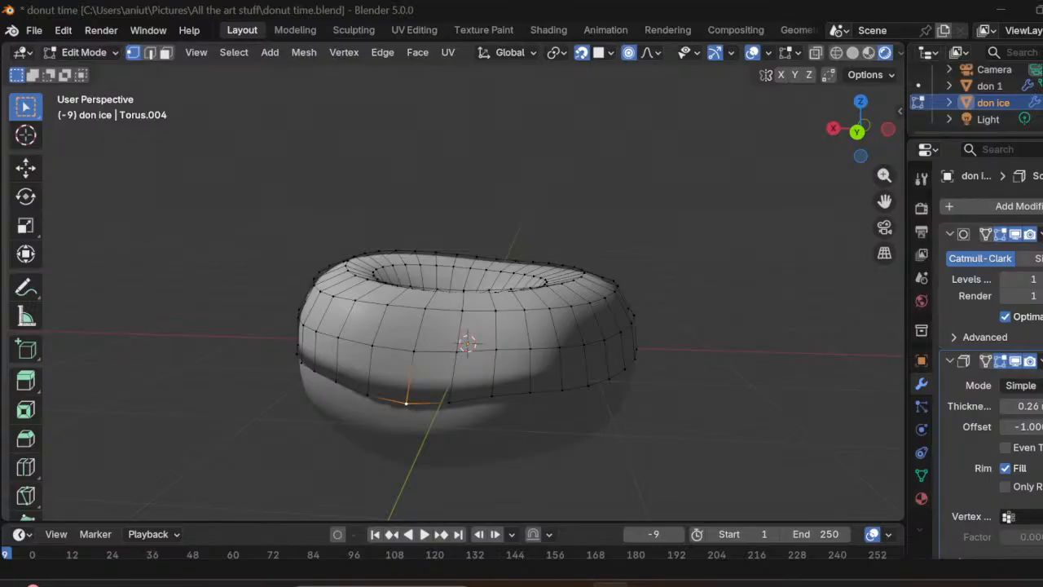
Step: Pull the selected front rim vertex of don ice down about 0.17 m to form a drip, and return to Object Mode
{"action": "scroll", "coordinate": [469, 350], "scroll_direction": "up", "scroll_amount": 2}
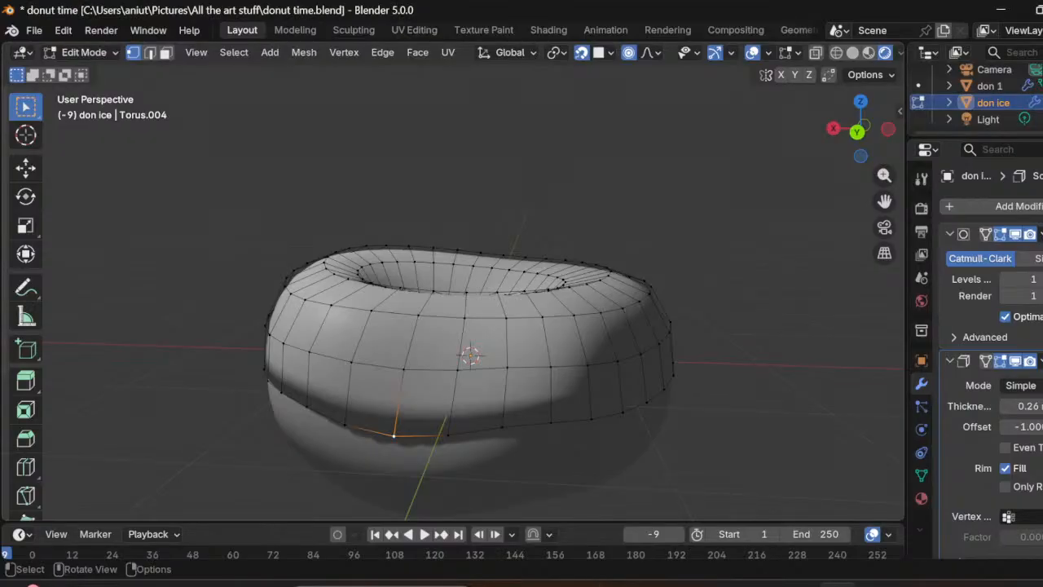
{"action": "key", "text": "g"}
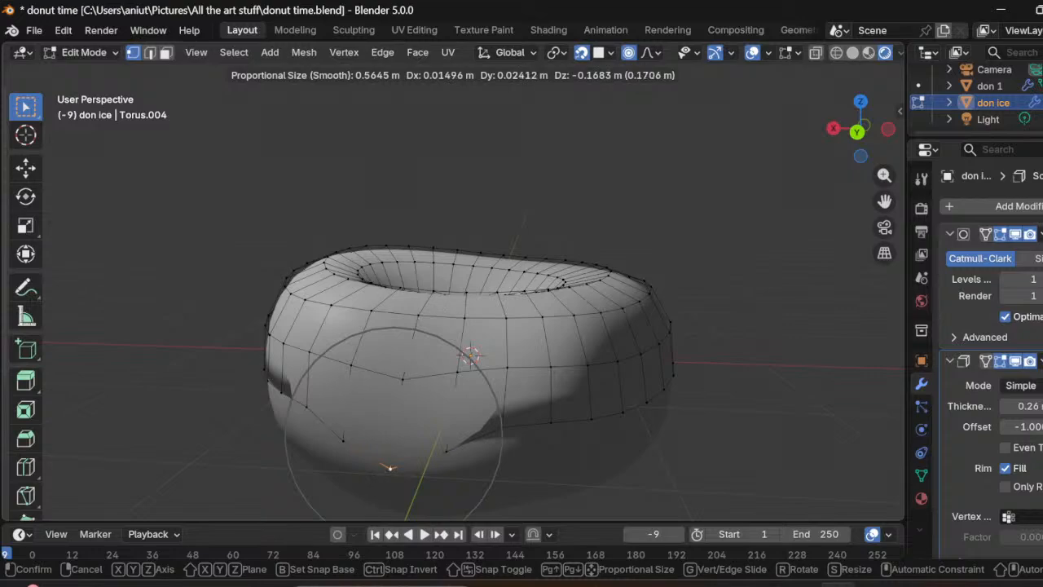
{"action": "key", "text": "Return"}
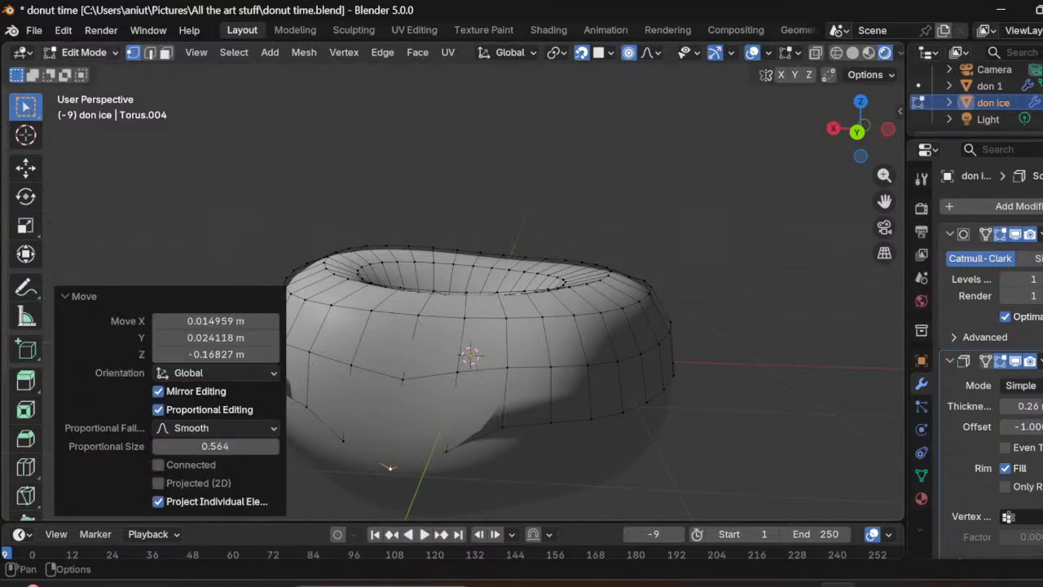
{"action": "left_click", "coordinate": [84, 52]}
{"action": "left_click", "coordinate": [90, 71]}
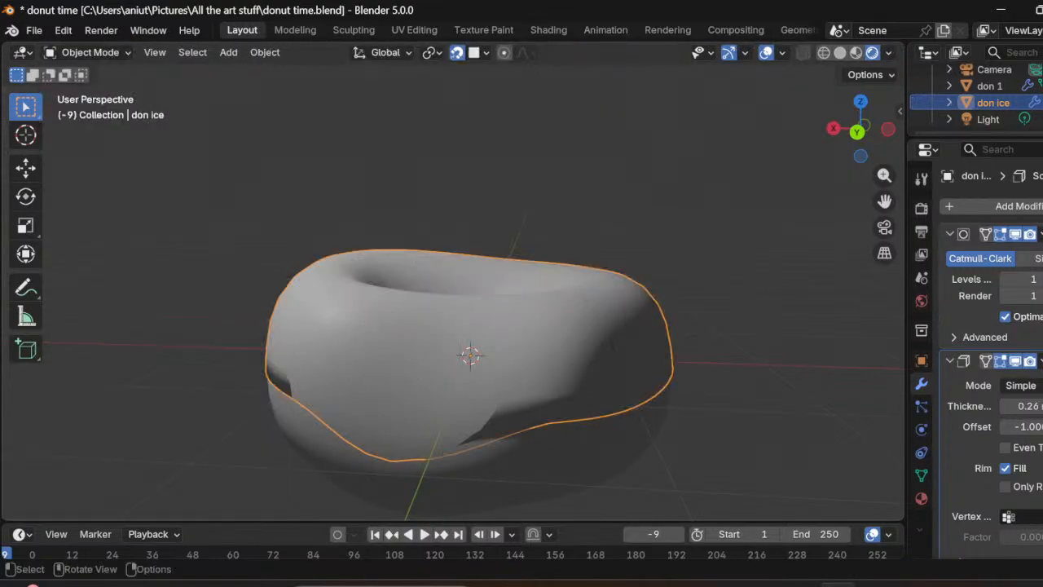
Step: Re-enter Edit Mode on don ice, check the front drip from the side, and undo its last vertex move
{"action": "left_click", "coordinate": [84, 52]}
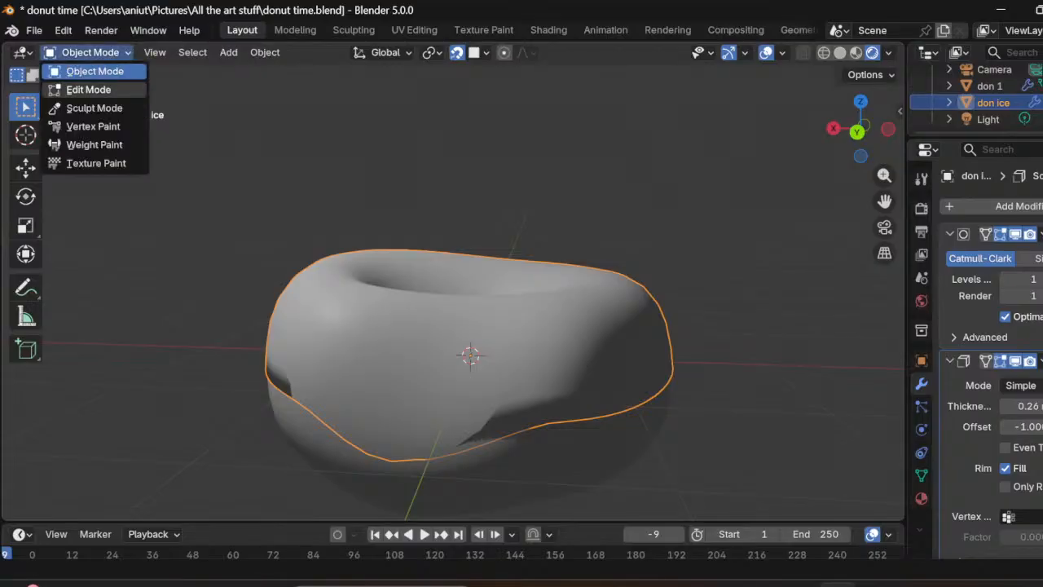
{"action": "left_click", "coordinate": [89, 88]}
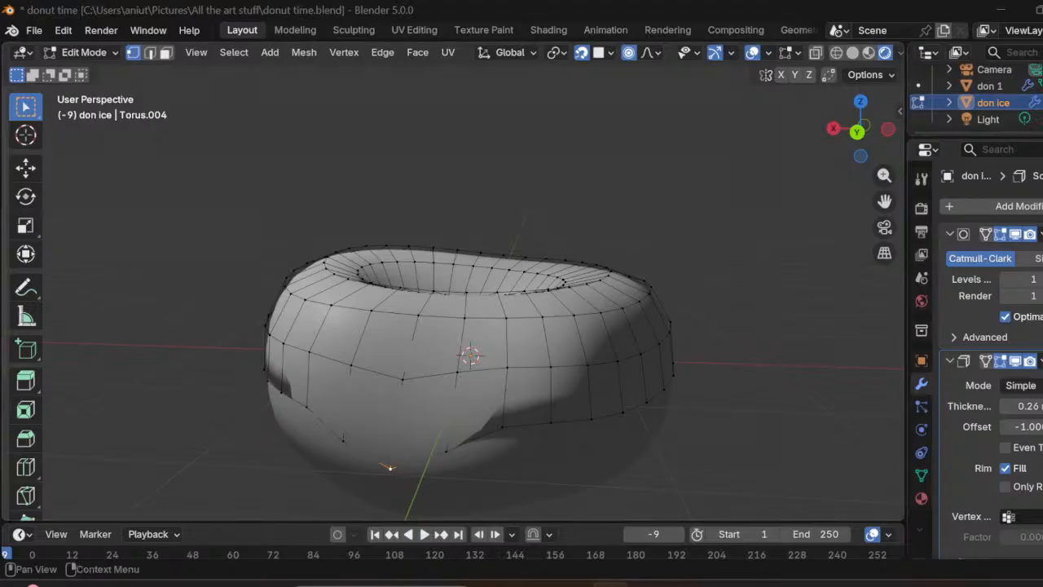
{"action": "middle_click_drag", "start_coordinate": [389, 468], "coordinate": [283, 273]}
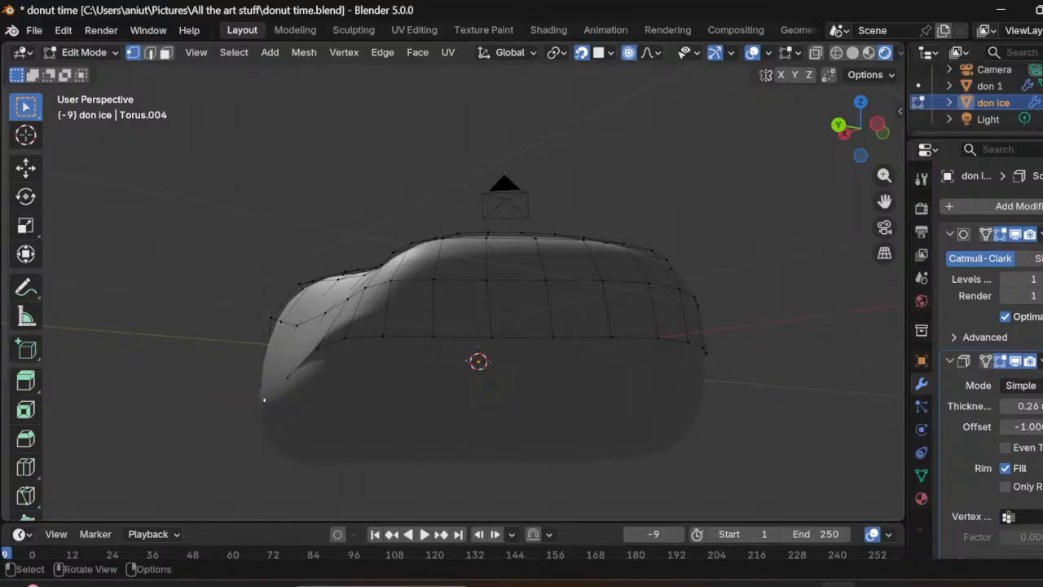
{"action": "middle_click_drag", "start_coordinate": [264, 399], "coordinate": [277, 419]}
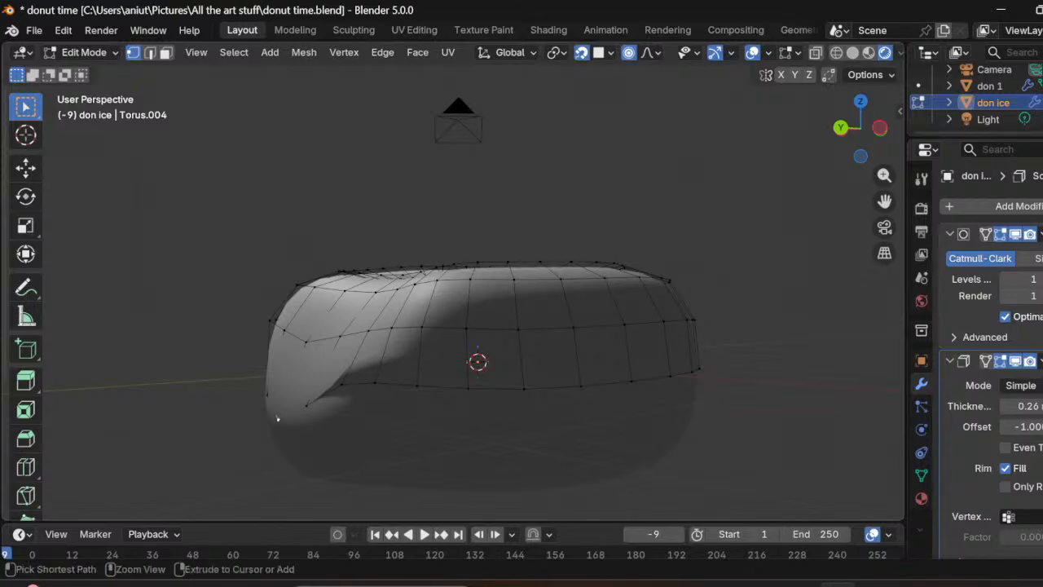
{"action": "key", "text": "ctrl+z"}
{"action": "key", "text": "ctrl+z"}
{"action": "key", "text": "ctrl+z"}
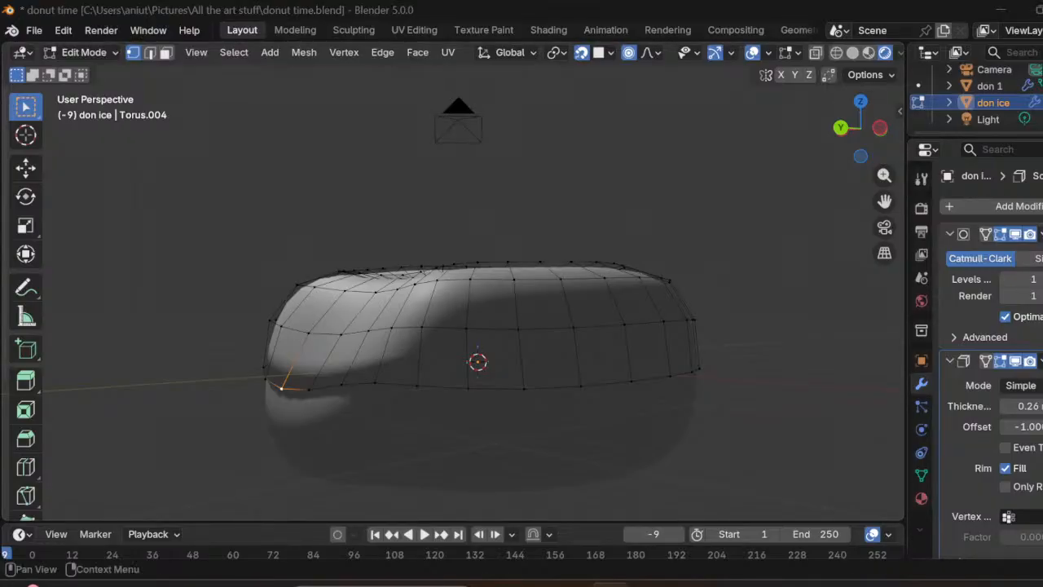
Step: Return to Object Mode and apply the Subdivision modifier on don ice
{"action": "left_click", "coordinate": [1041, 234]}
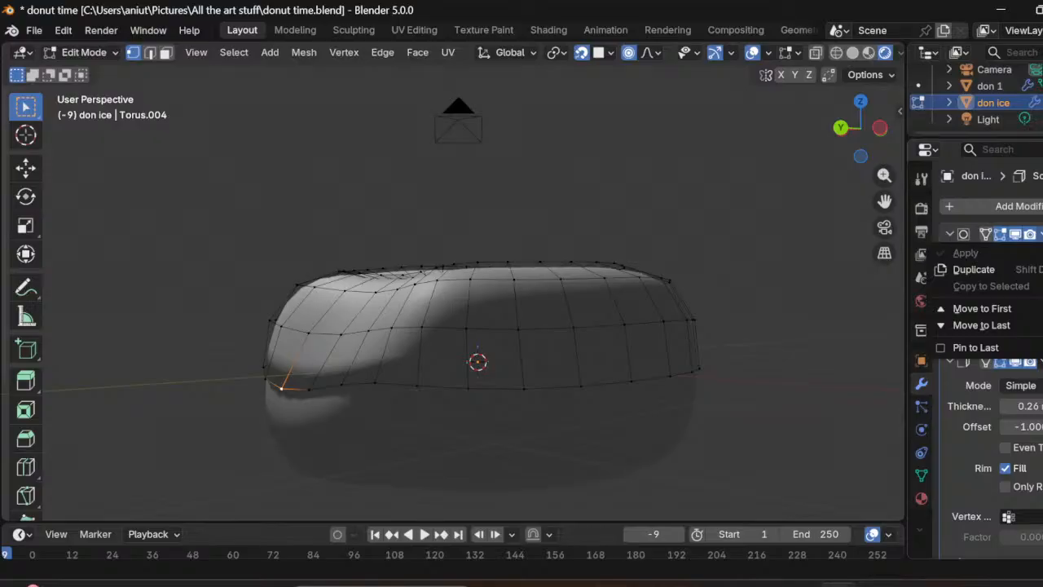
{"action": "key", "text": "Escape"}
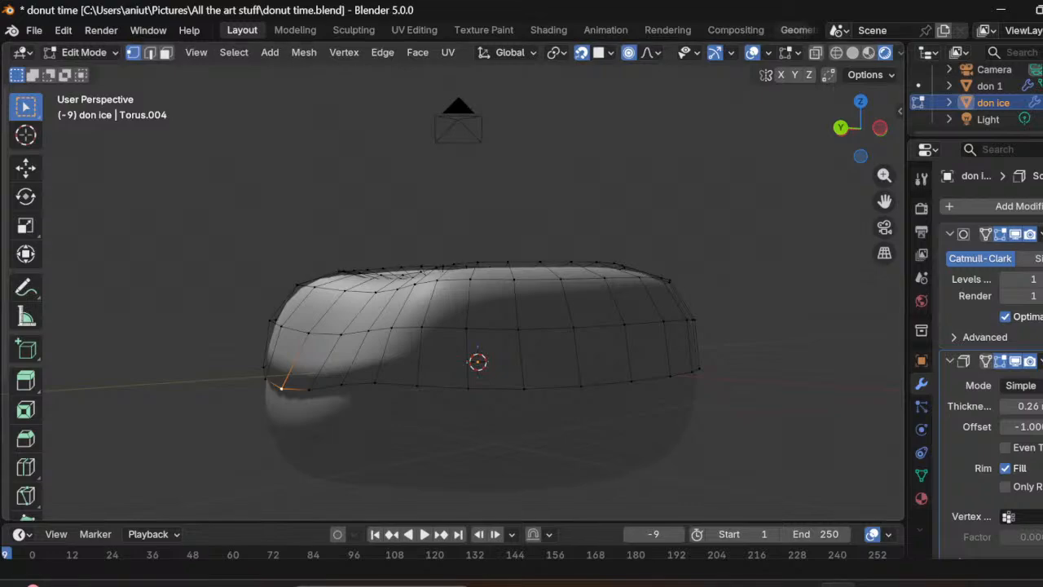
{"action": "left_click", "coordinate": [84, 52]}
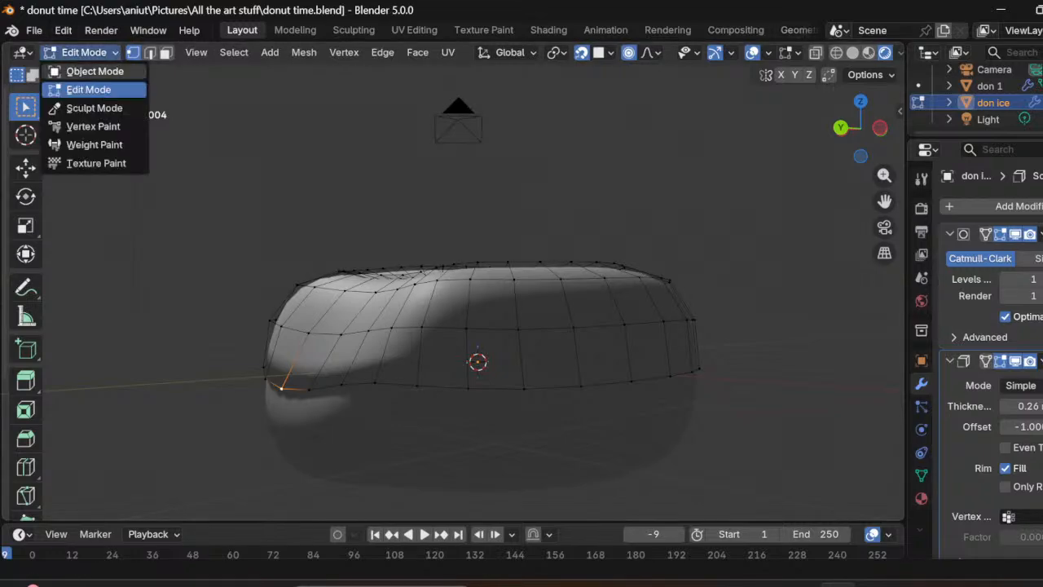
{"action": "left_click", "coordinate": [82, 71]}
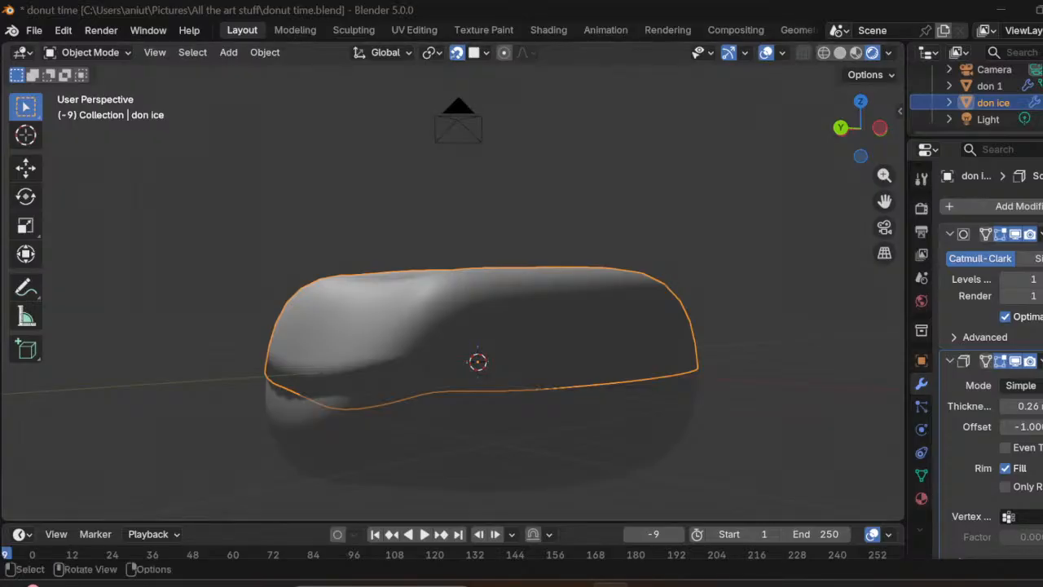
{"action": "left_click", "coordinate": [955, 337]}
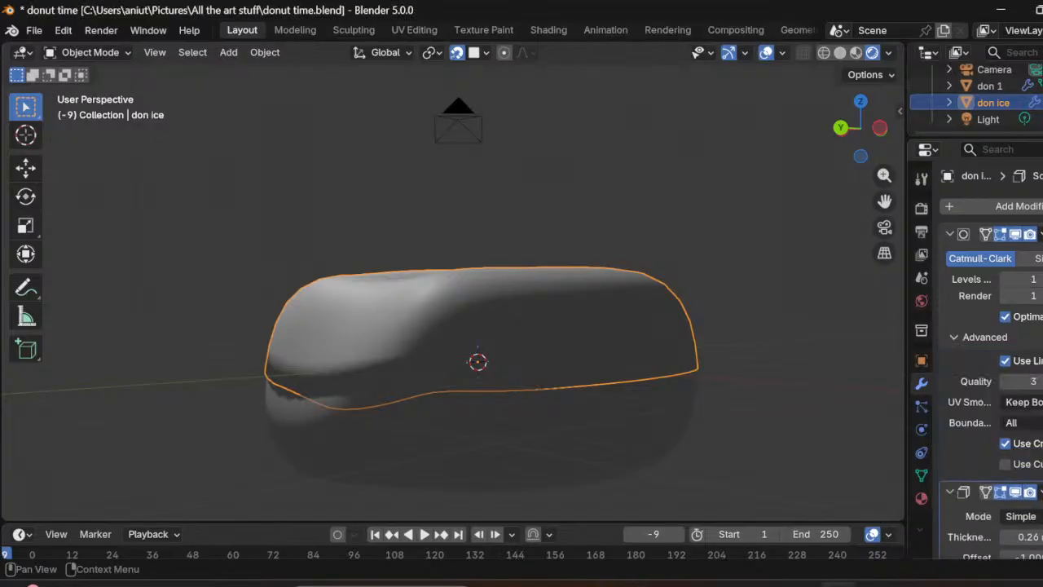
{"action": "left_click", "coordinate": [955, 337]}
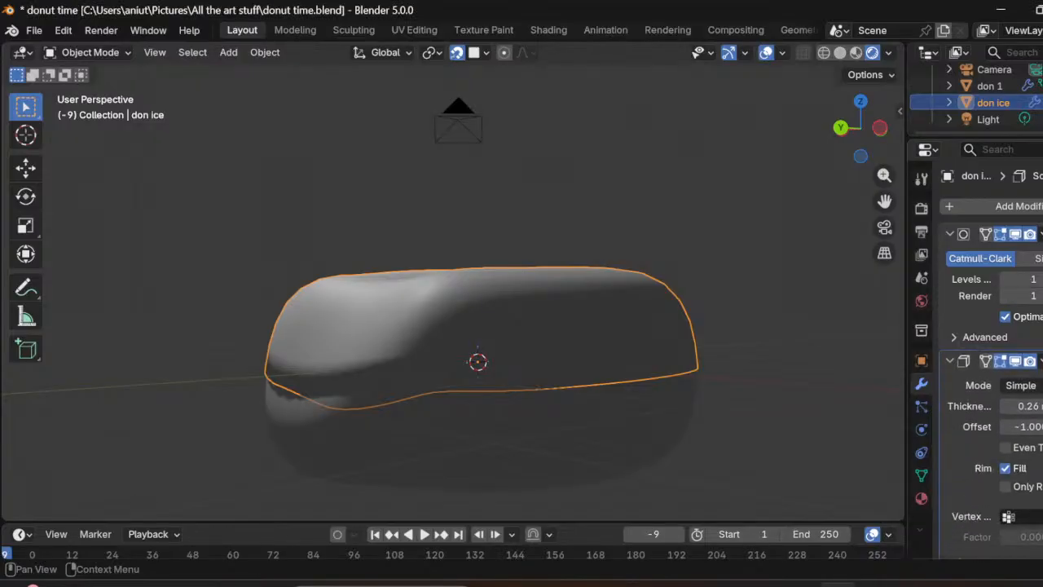
{"action": "scroll", "coordinate": [991, 441], "scroll_direction": "down", "scroll_amount": 3}
{"action": "scroll", "coordinate": [991, 367], "scroll_direction": "up", "scroll_amount": 3}
{"action": "left_click", "coordinate": [970, 235]}
{"action": "right_click", "coordinate": [970, 237]}
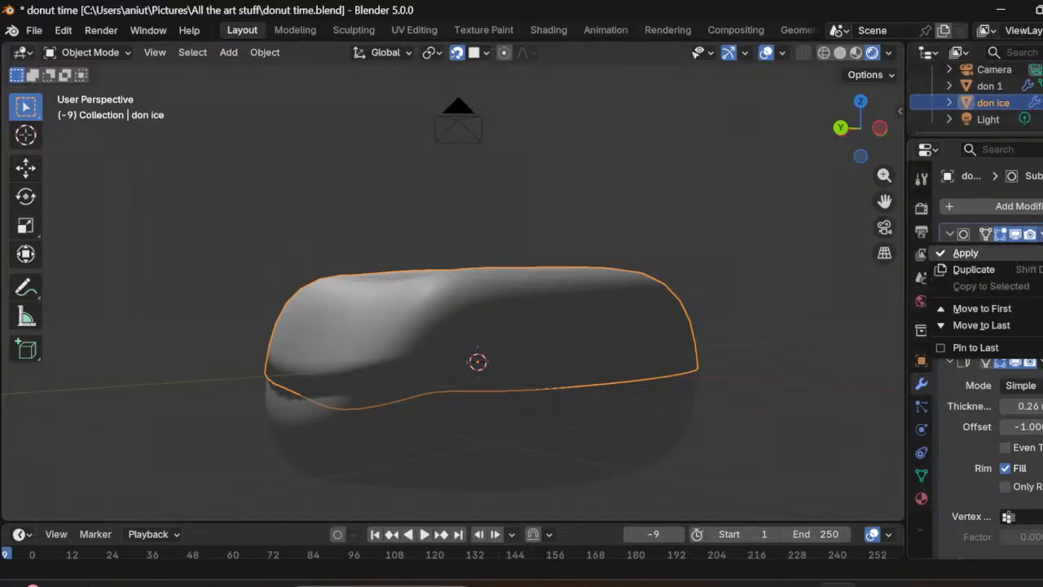
{"action": "left_click", "coordinate": [966, 253]}
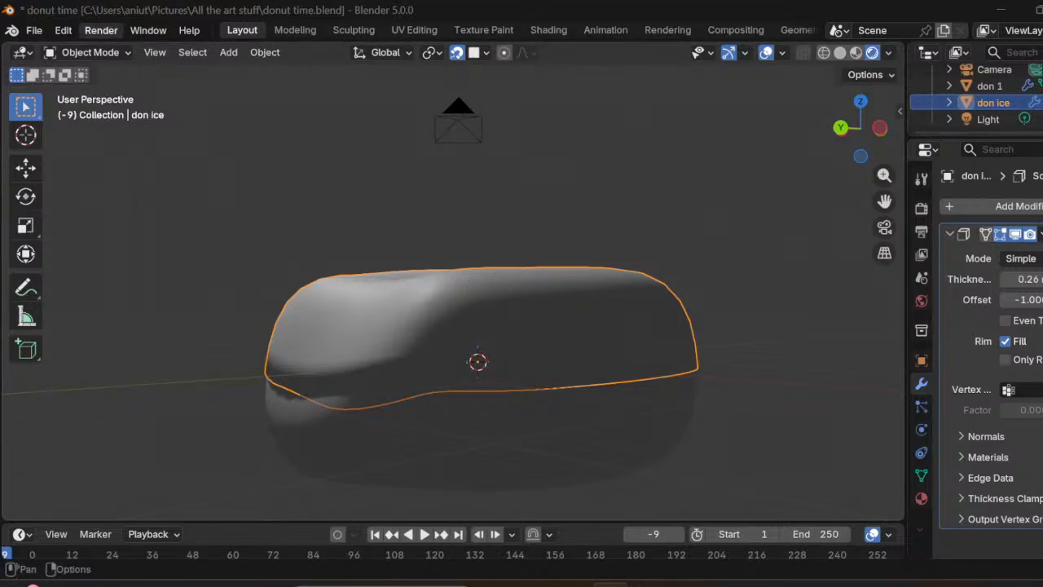
Step: In Edit Mode, pull a front rim vertex of don ice down about 0.29 m with proportional editing to form a drip
{"action": "left_click", "coordinate": [85, 52]}
{"action": "left_click", "coordinate": [81, 90]}
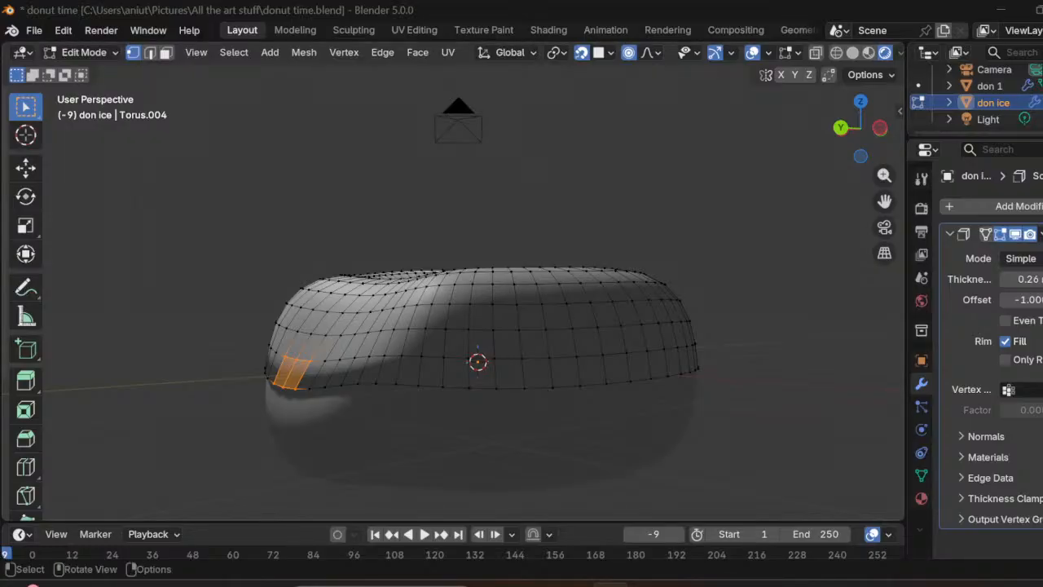
{"action": "middle_click_drag", "start_coordinate": [440, 326], "coordinate": [516, 326]}
{"action": "left_click", "coordinate": [424, 395]}
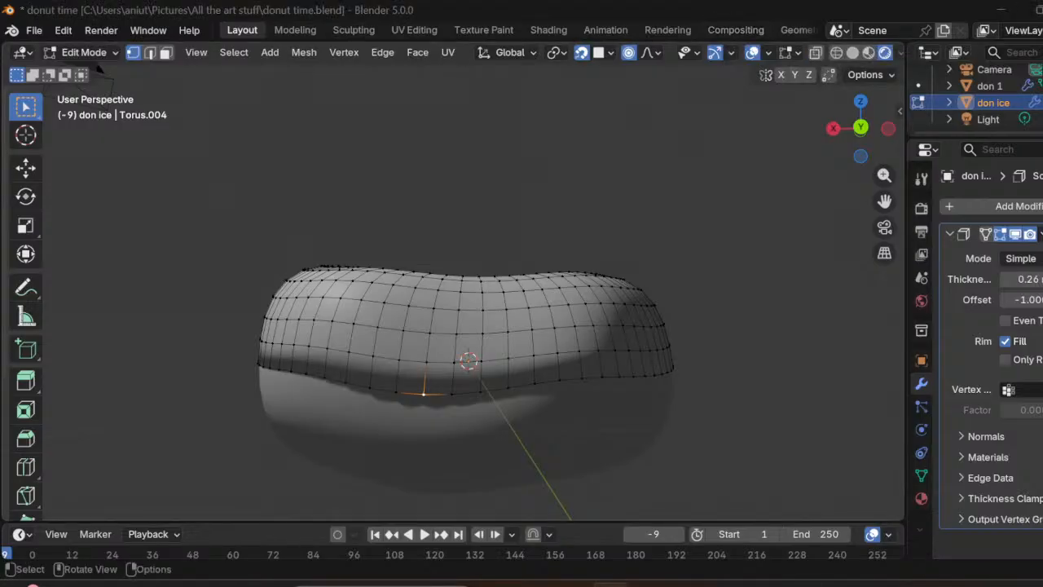
{"action": "key", "text": "b"}
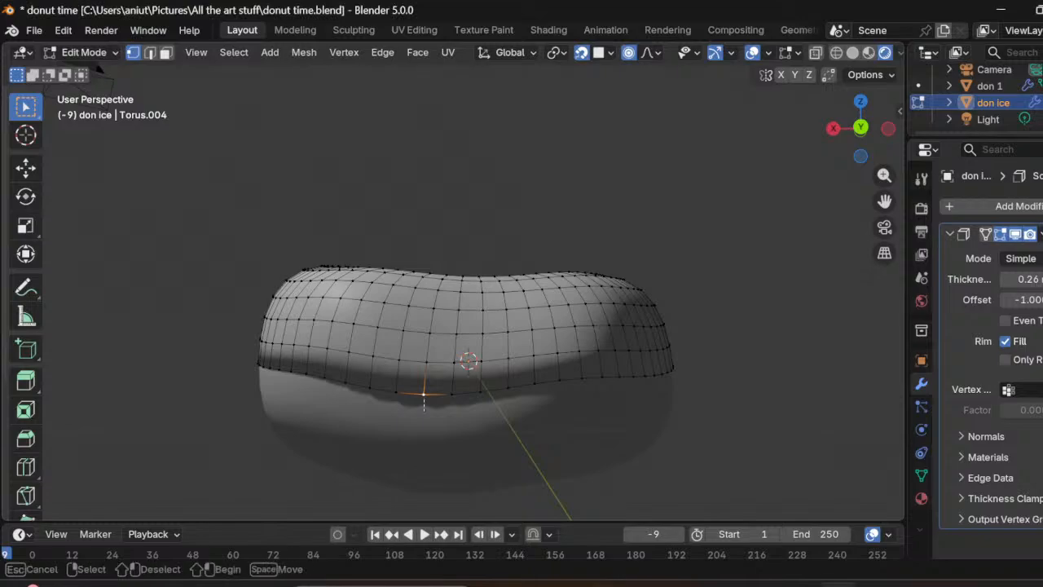
{"action": "left_click_drag", "start_coordinate": [424, 396], "coordinate": [424, 415]}
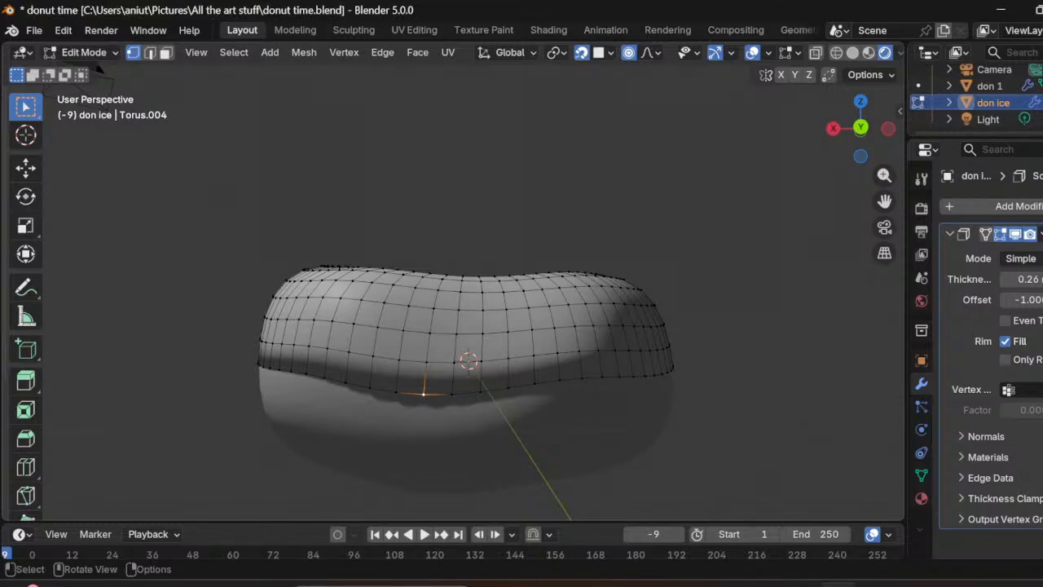
{"action": "key", "text": "g"}
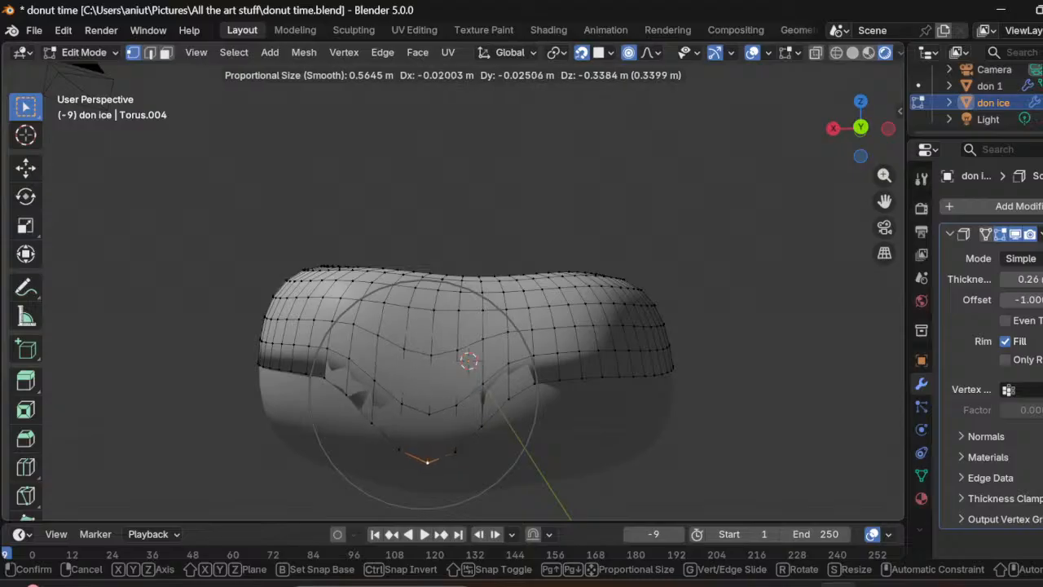
{"action": "key", "text": "Return"}
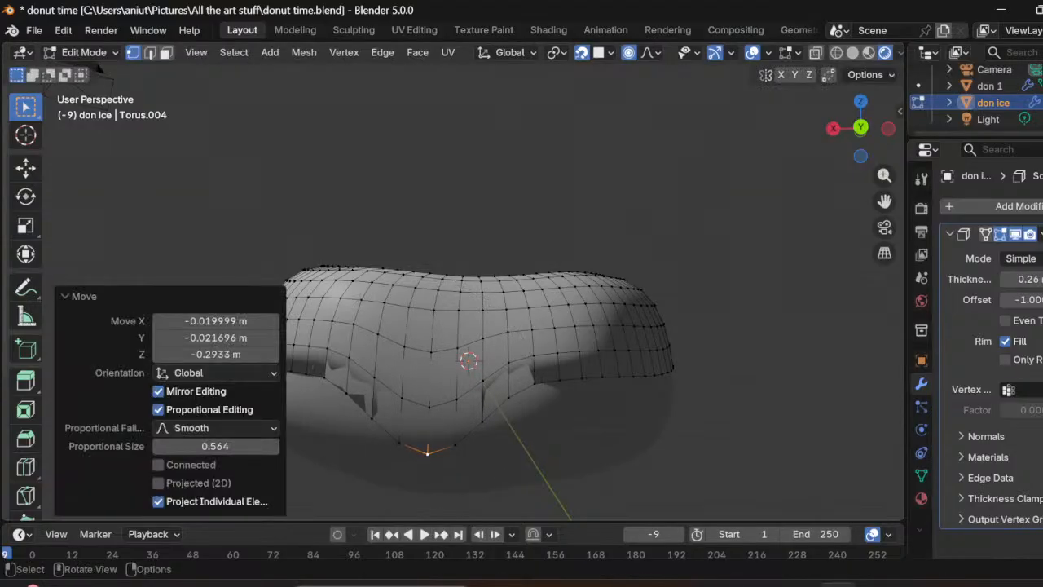
Step: Examine the drip from the side in Object Mode, and reopen don ice in Edit Mode
{"action": "left_click", "coordinate": [82, 53]}
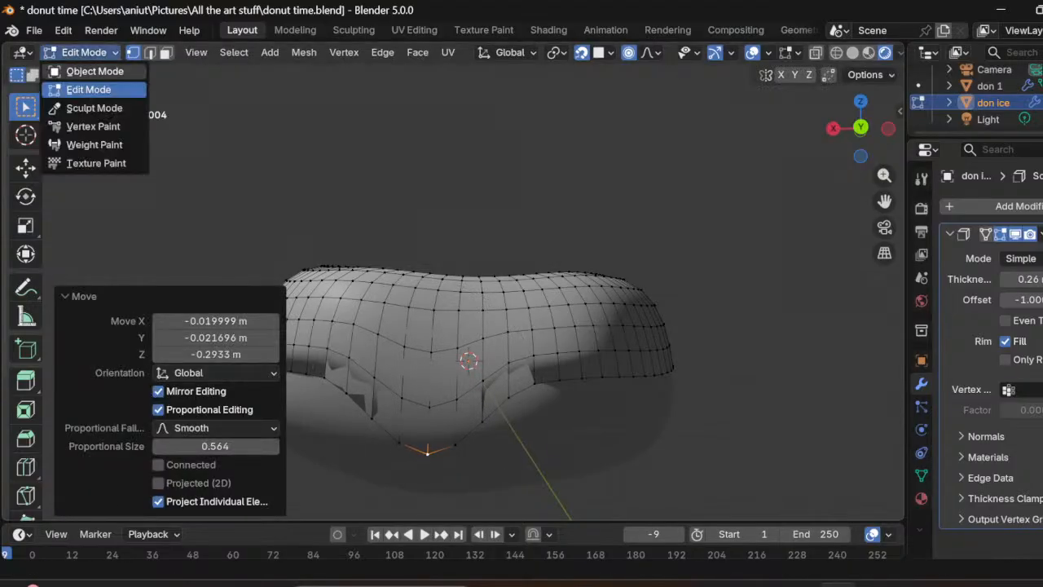
{"action": "left_click", "coordinate": [94, 71]}
{"action": "mouse_move", "coordinate": [456, 325]}
{"action": "middle_mouse_down"}
{"action": "mouse_move", "coordinate": [397, 298]}
{"action": "mouse_move", "coordinate": [389, 259]}
{"action": "mouse_move", "coordinate": [381, 314]}
{"action": "mouse_move", "coordinate": [359, 346]}
{"action": "mouse_move", "coordinate": [375, 314]}
{"action": "mouse_move", "coordinate": [399, 310]}
{"action": "mouse_move", "coordinate": [404, 286]}
{"action": "mouse_move", "coordinate": [408, 326]}
{"action": "mouse_move", "coordinate": [450, 313]}
{"action": "middle_mouse_up"}
{"action": "left_click", "coordinate": [481, 424]}
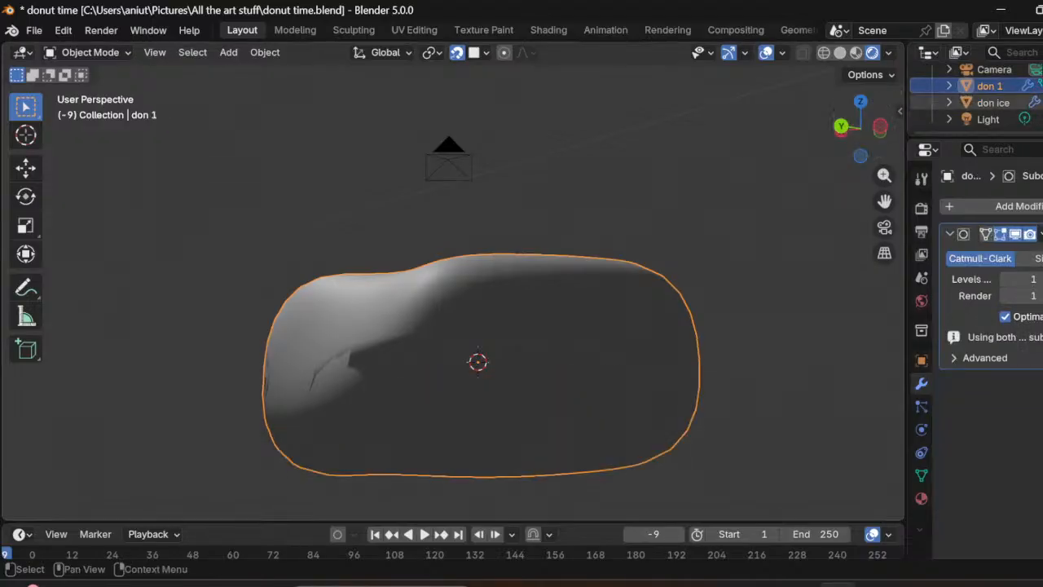
{"action": "left_click", "coordinate": [992, 102]}
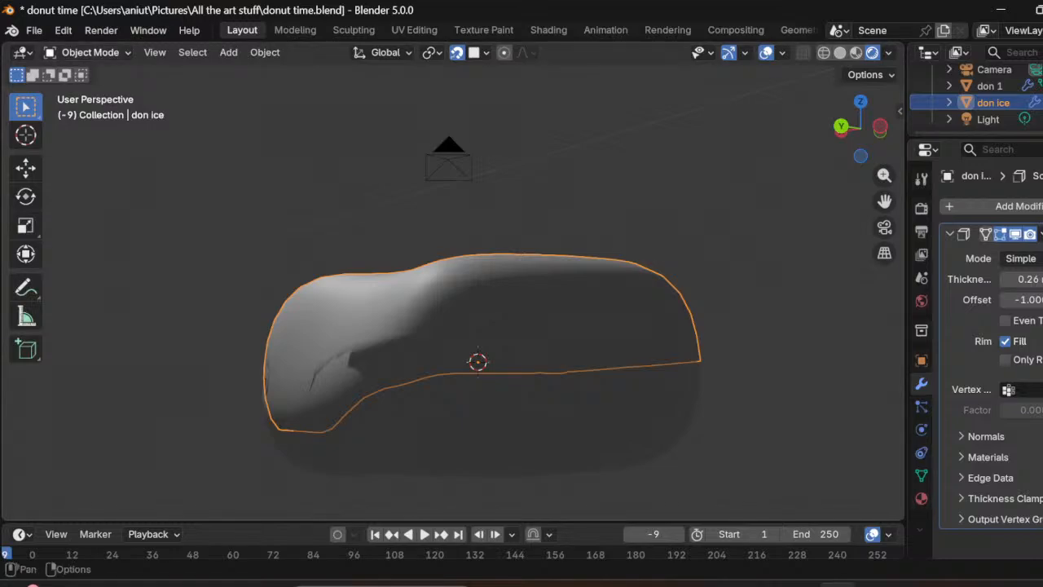
{"action": "left_click", "coordinate": [90, 52]}
{"action": "left_click", "coordinate": [88, 90]}
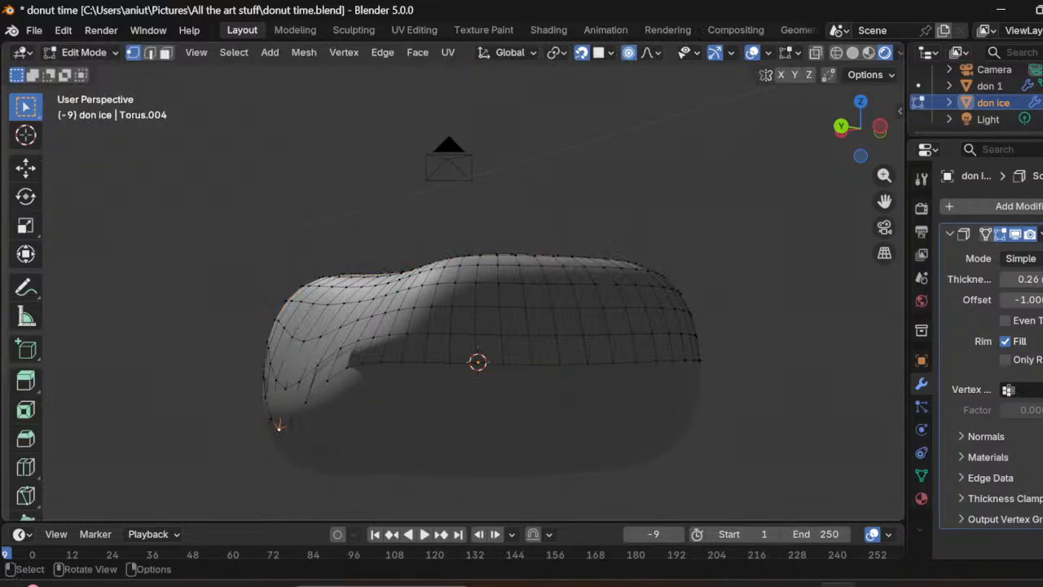
Step: Try moving the vertex above the drip's tip up about 0.1 m, and undo the move
{"action": "left_click", "coordinate": [285, 388]}
{"action": "key", "text": "g"}
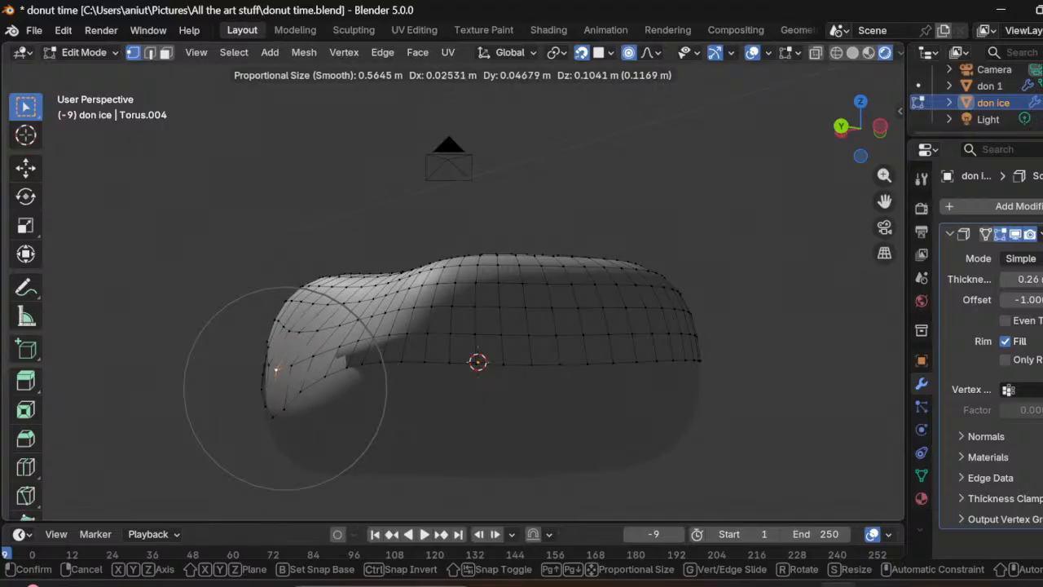
{"action": "left_click", "coordinate": [276, 369]}
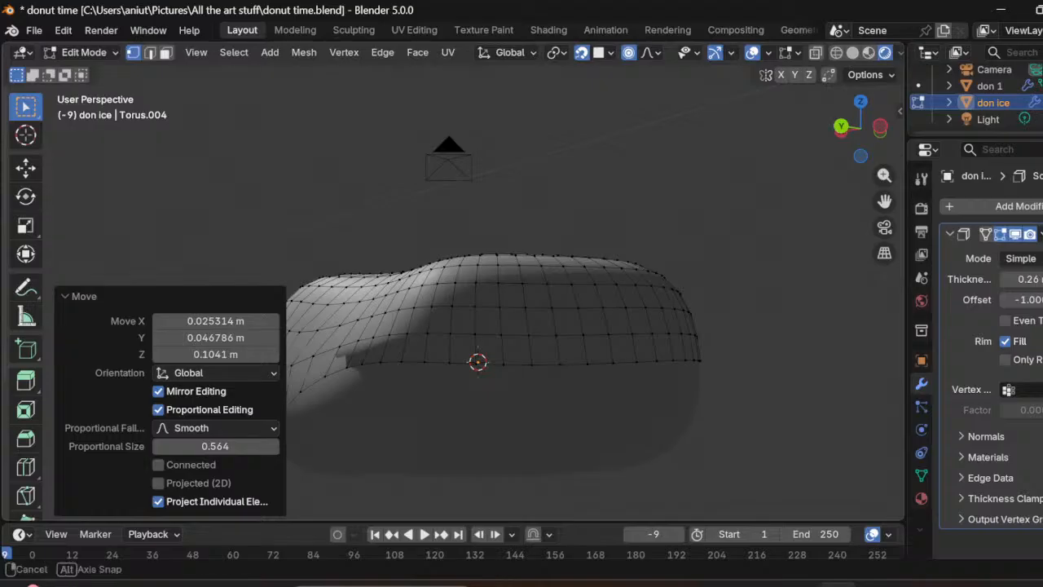
{"action": "middle_click_drag", "start_coordinate": [276, 369], "coordinate": [385, 406]}
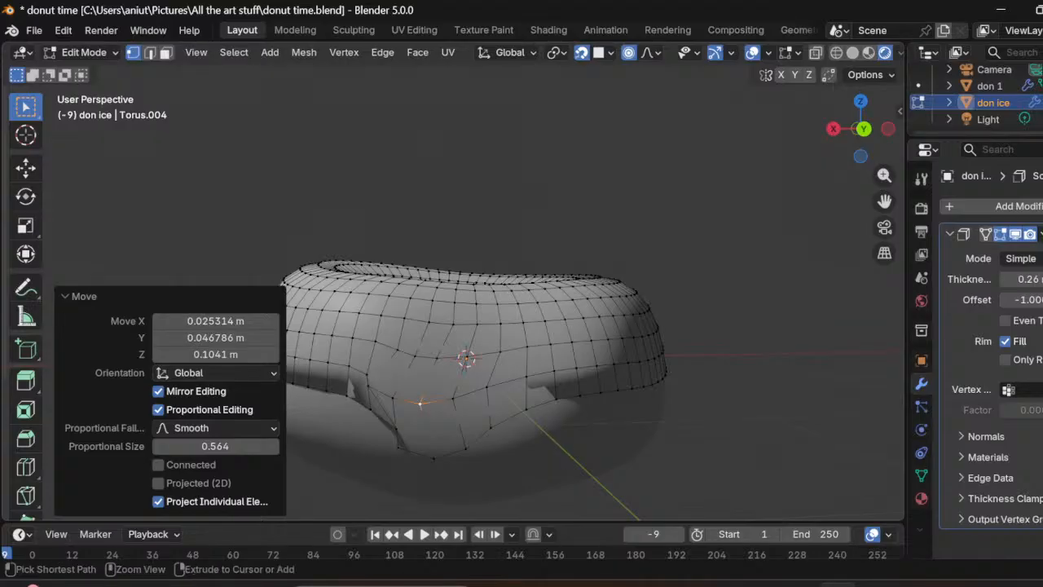
{"action": "key", "text": "ctrl+z"}
Step: Move the selected vertex above the drip's tip outward about 0.05 m along the global Y axis
{"action": "middle_click_drag", "start_coordinate": [456, 424], "coordinate": [275, 391]}
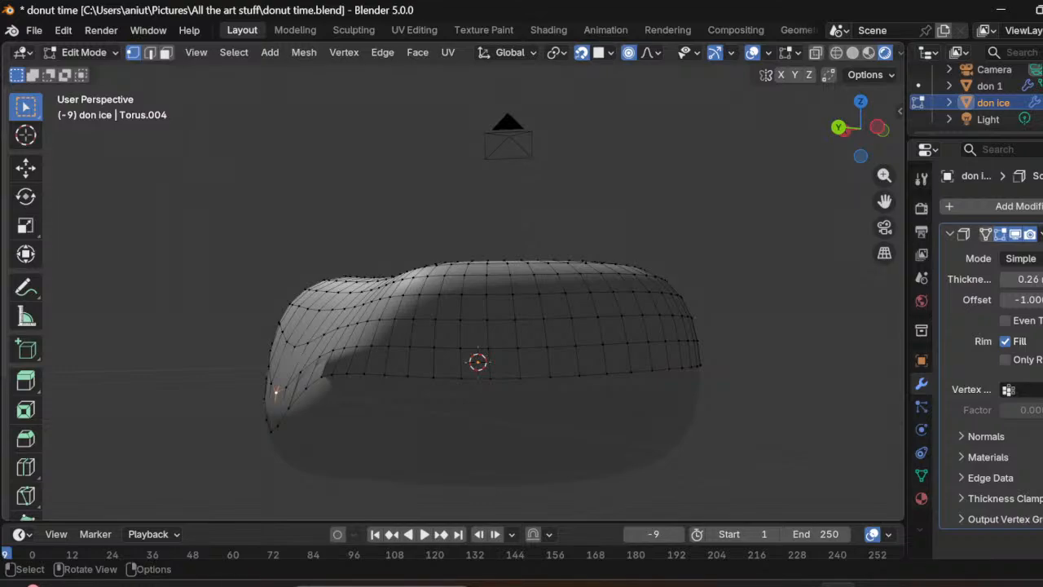
{"action": "key", "text": "g"}
{"action": "key", "text": "x"}
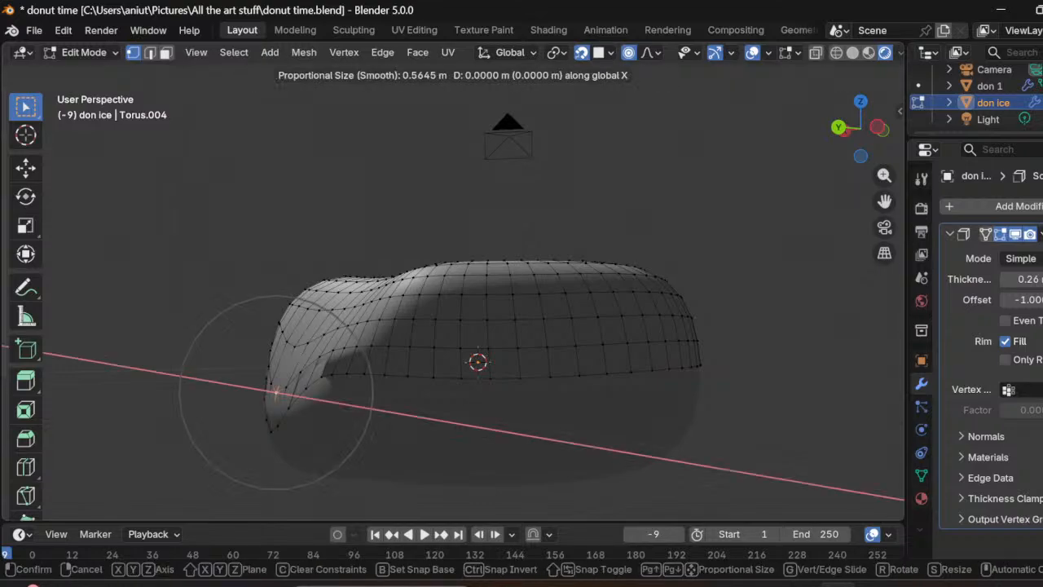
{"action": "key", "text": "y"}
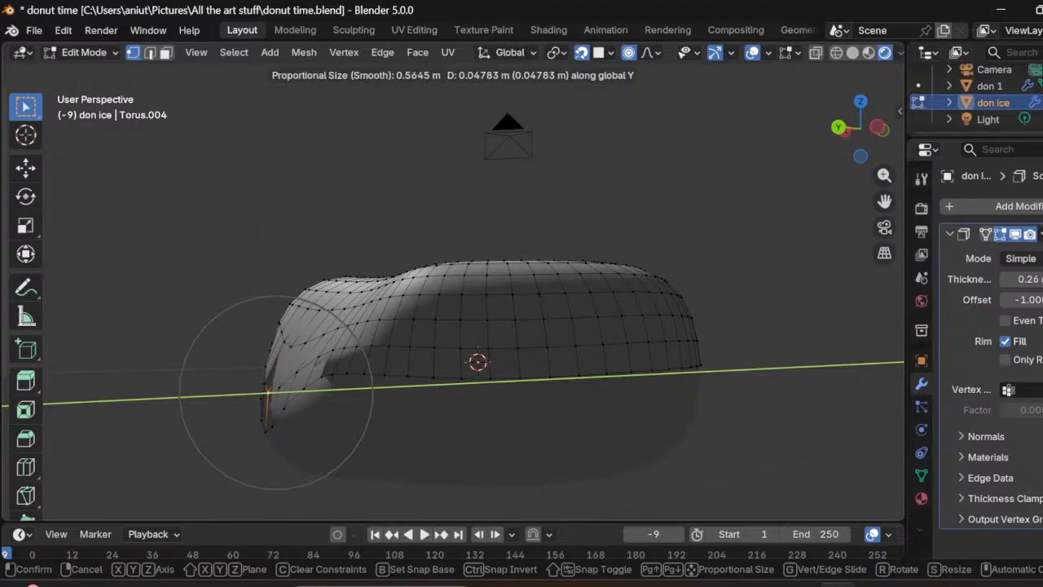
{"action": "key", "text": "Return"}
Step: Try nudging the selected drip vertex up about 0.01 m, and undo the nudge
{"action": "middle_click_drag", "start_coordinate": [489, 342], "coordinate": [721, 331]}
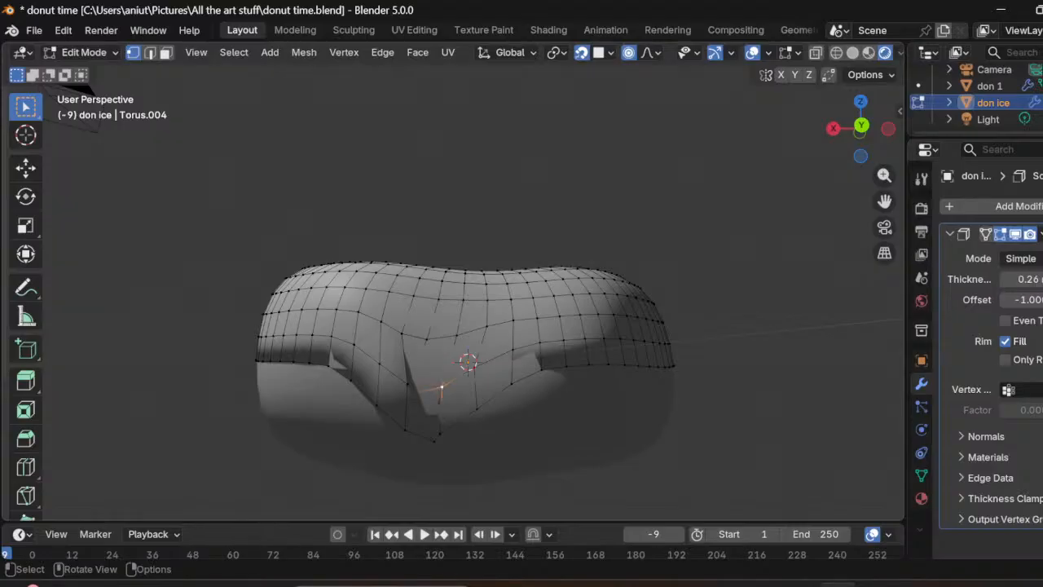
{"action": "left_click", "coordinate": [441, 388]}
{"action": "middle_click_drag", "start_coordinate": [440, 388], "coordinate": [347, 406]}
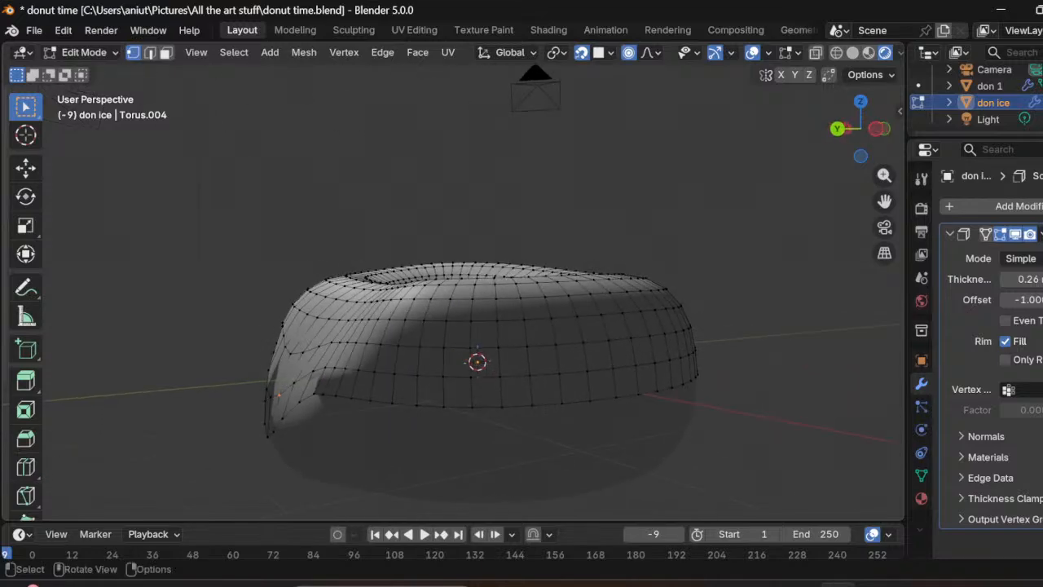
{"action": "key", "text": "g"}
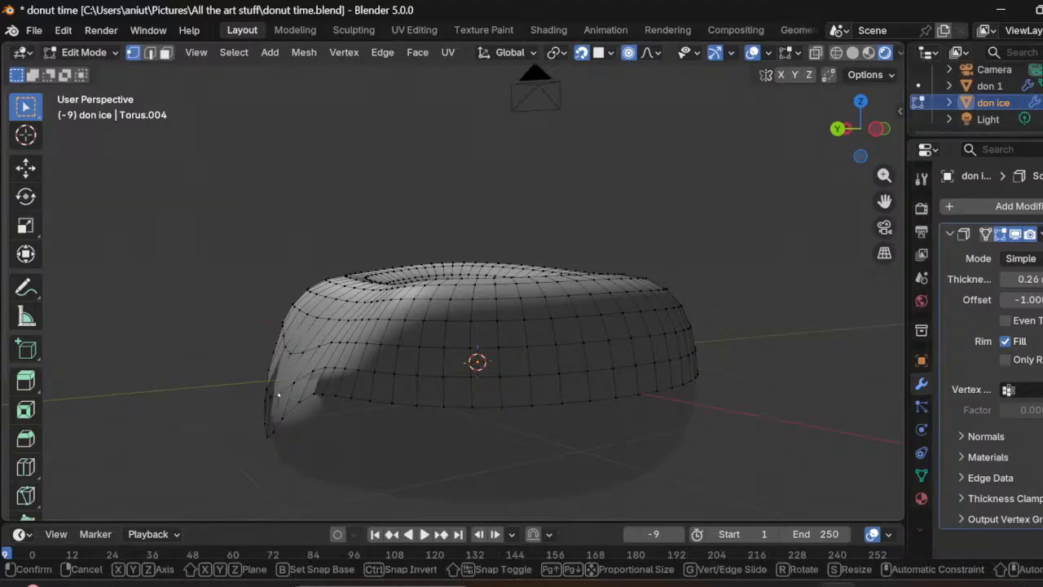
{"action": "key", "text": "Return"}
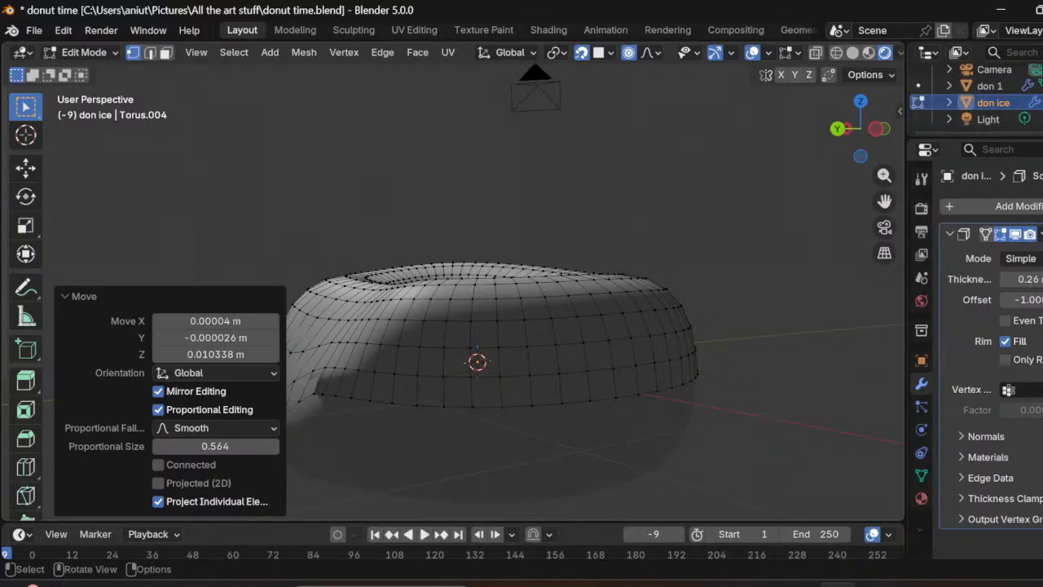
{"action": "left_click", "coordinate": [370, 400]}
{"action": "left_click", "coordinate": [279, 394]}
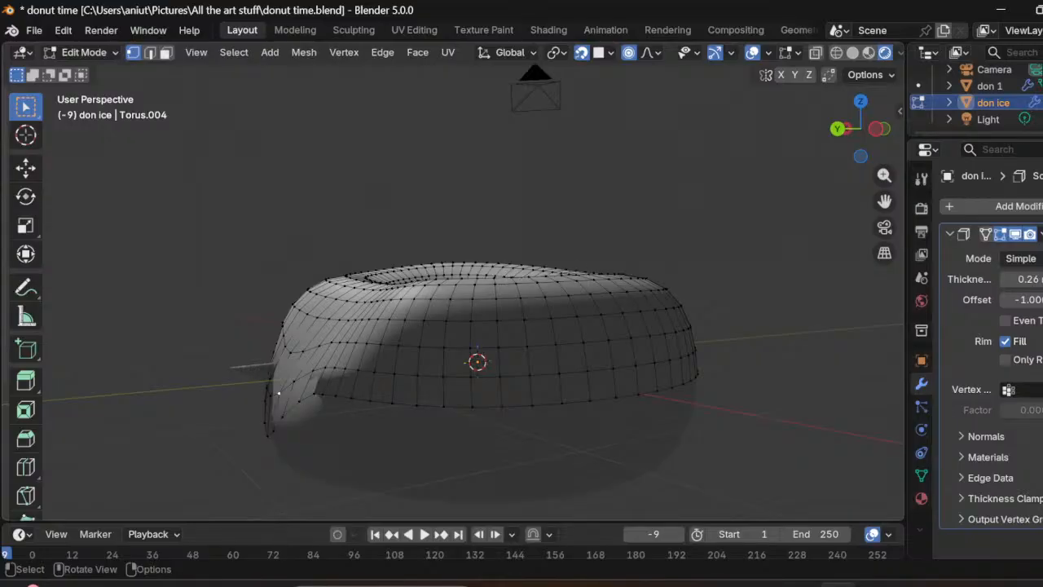
{"action": "key", "text": "ctrl+z"}
{"action": "key", "text": "ctrl+z"}
Step: Try moving the selected drip vertex outward about 0.26 m along the global Y axis, and undo the move
{"action": "key", "text": "g"}
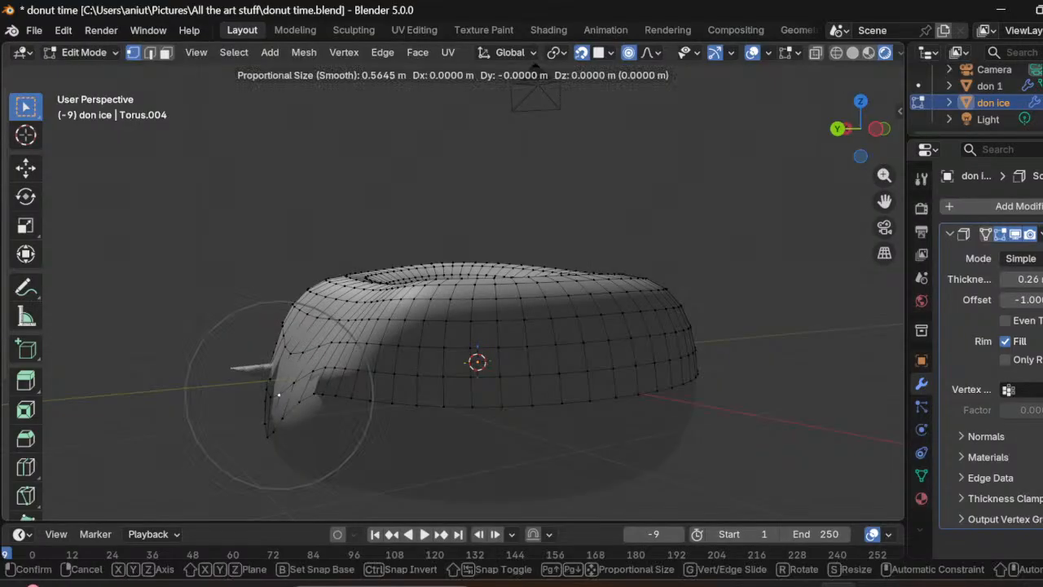
{"action": "key", "text": "y"}
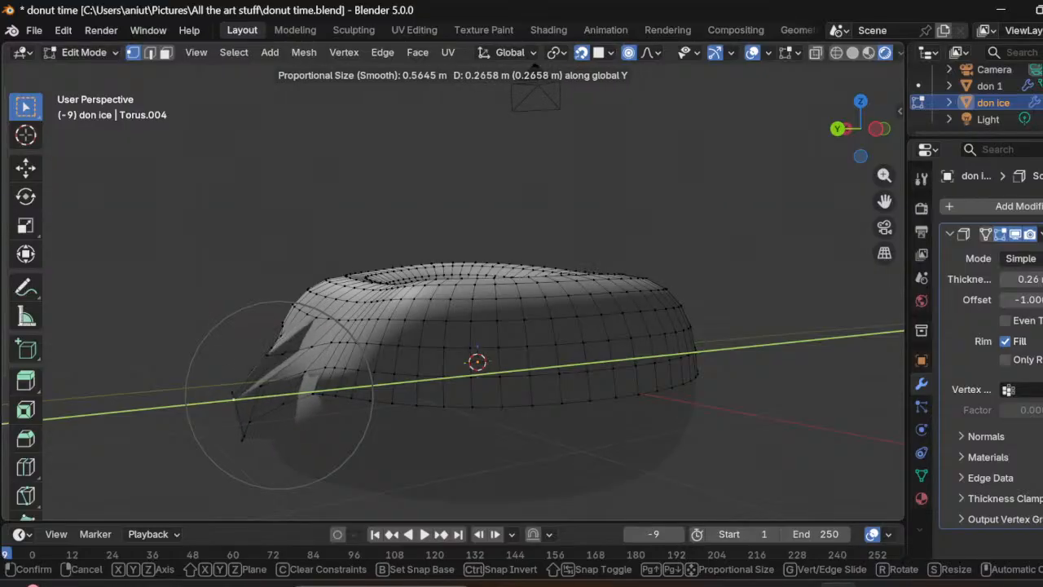
{"action": "key", "text": "Return"}
{"action": "middle_click_drag", "start_coordinate": [424, 350], "coordinate": [481, 373]}
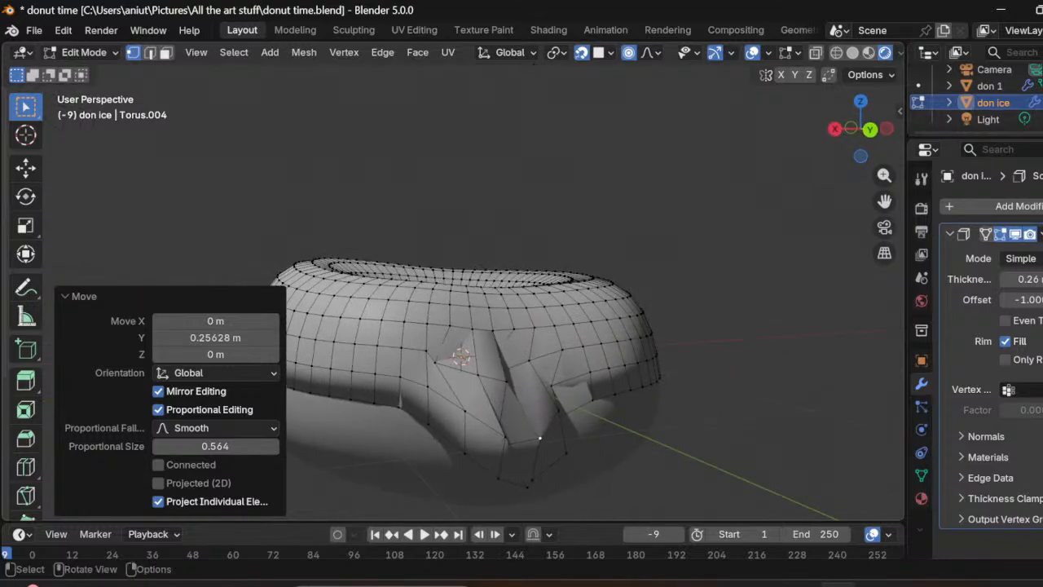
{"action": "left_click", "coordinate": [546, 269]}
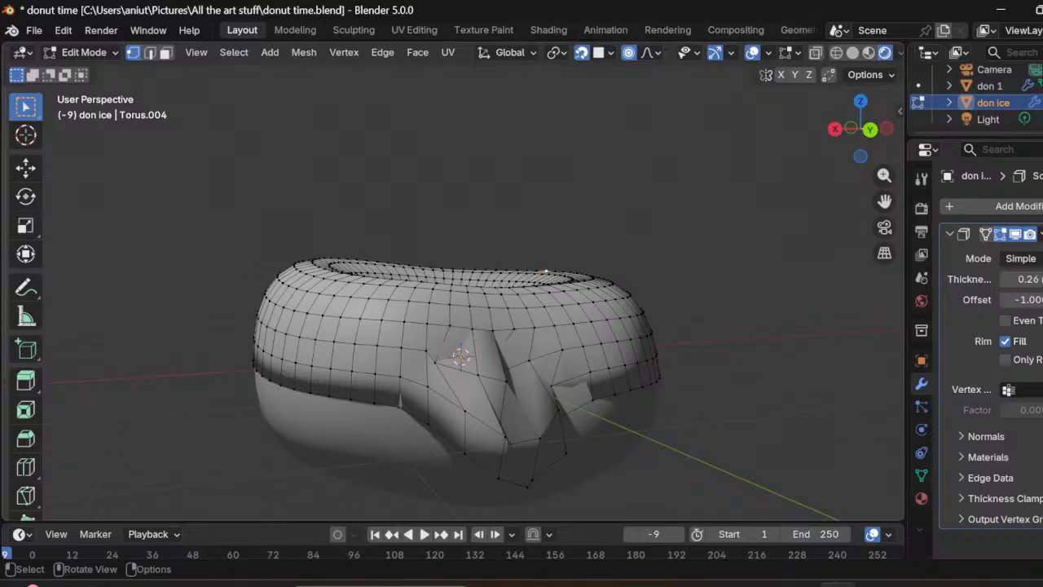
{"action": "key", "text": "ctrl+z"}
{"action": "key", "text": "ctrl+z"}
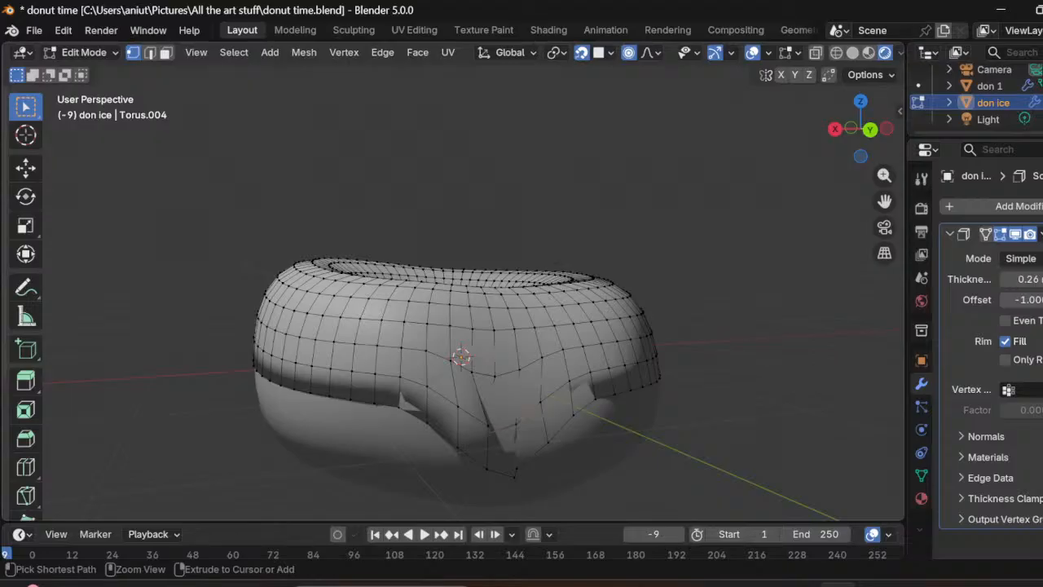
Step: Undo the preceding edit to the drip as well, and select the vertex at the drip's tip
{"action": "key", "text": "ctrl+z"}
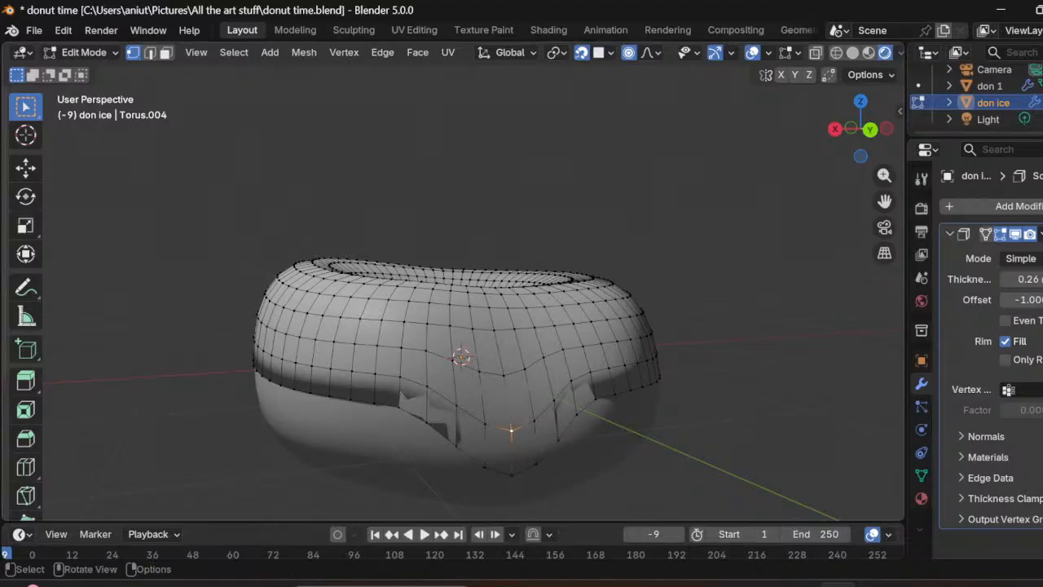
{"action": "scroll", "coordinate": [488, 366], "scroll_direction": "down", "scroll_amount": 2}
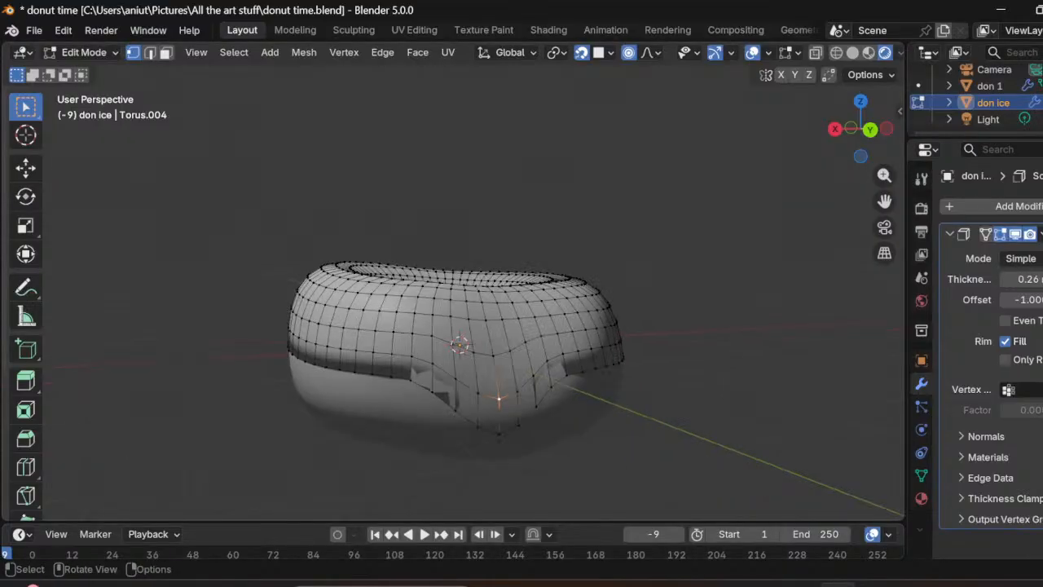
{"action": "middle_click_drag", "start_coordinate": [489, 367], "coordinate": [558, 365]}
{"action": "left_click", "coordinate": [559, 388]}
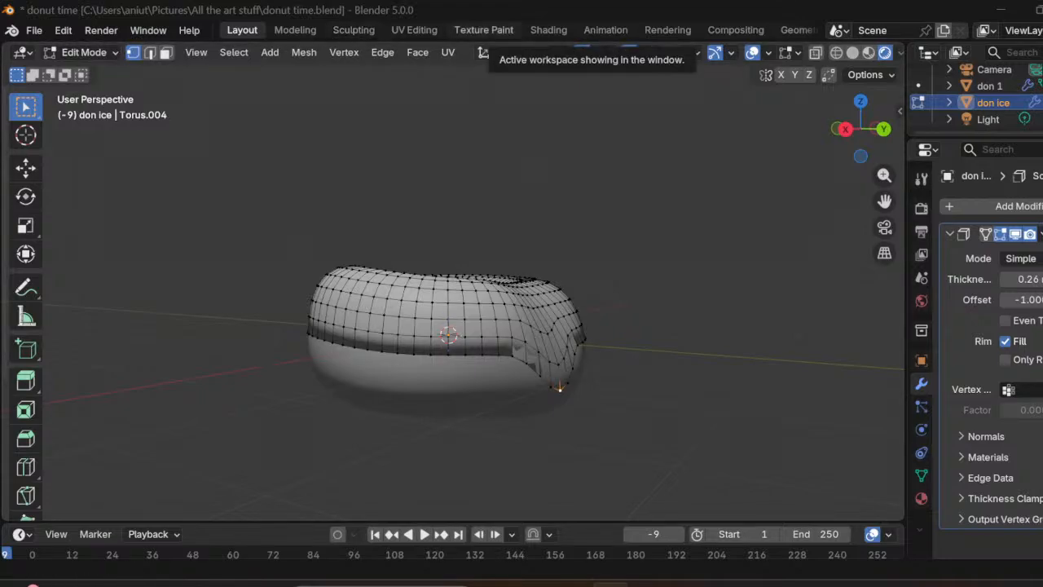
{"action": "left_click", "coordinate": [81, 53]}
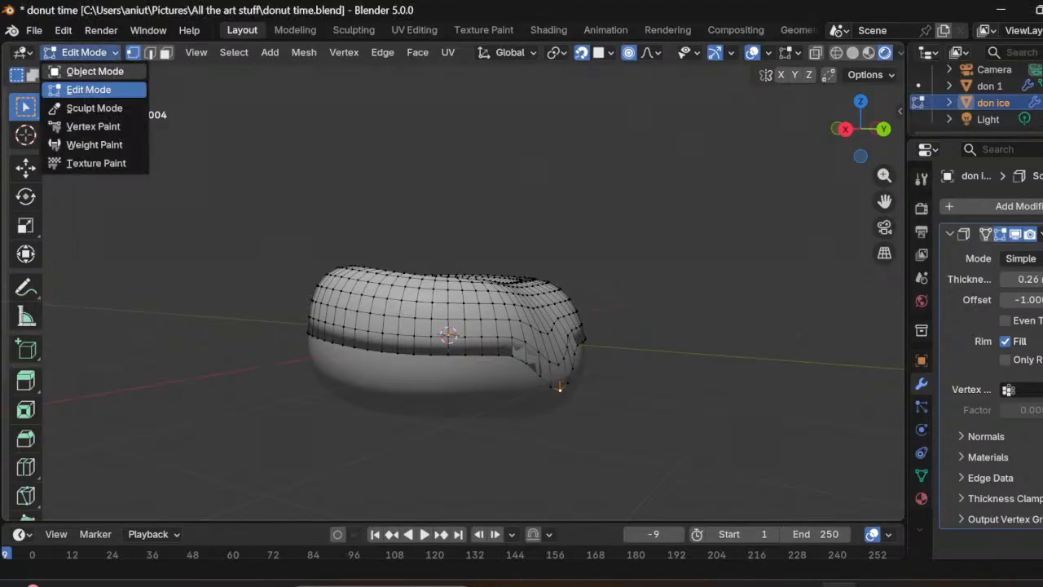
{"action": "left_click", "coordinate": [95, 71]}
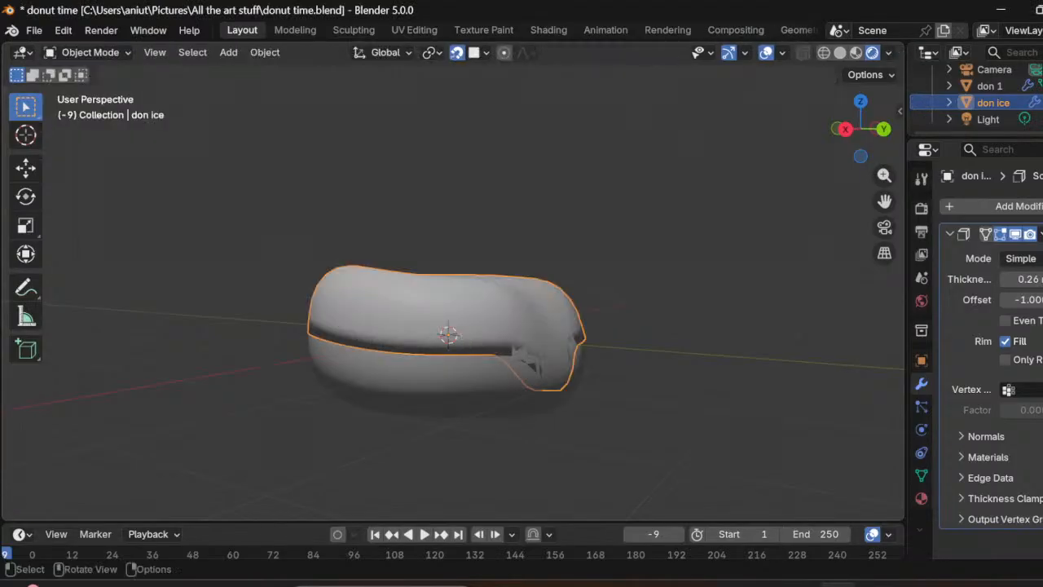
{"action": "left_click", "coordinate": [85, 53]}
{"action": "left_click", "coordinate": [89, 89]}
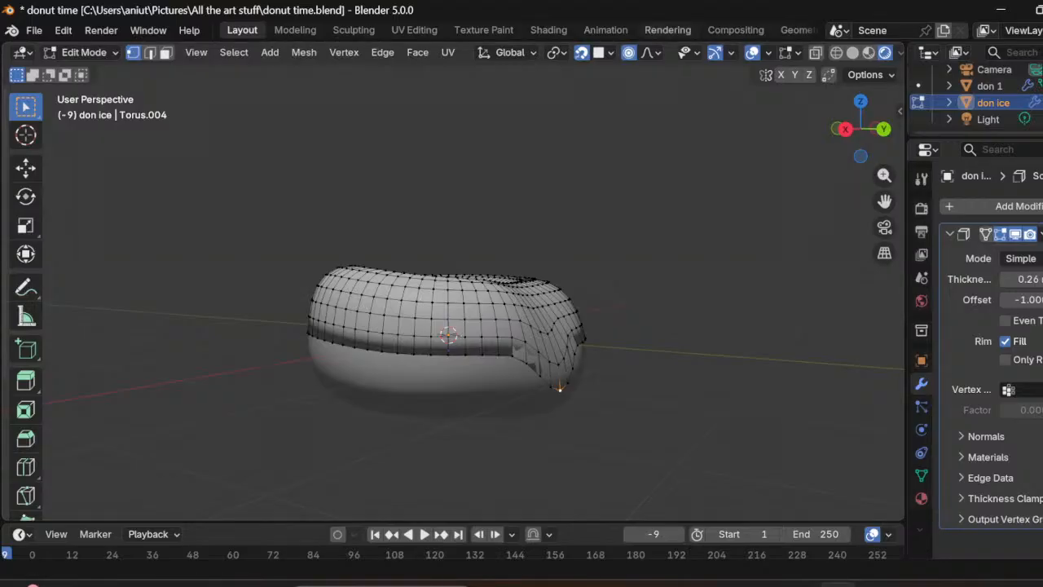
Step: Set the Solidify modifier's thickness on the icing mesh to -0.02 m
{"action": "middle_click_drag", "start_coordinate": [559, 388], "coordinate": [531, 382]}
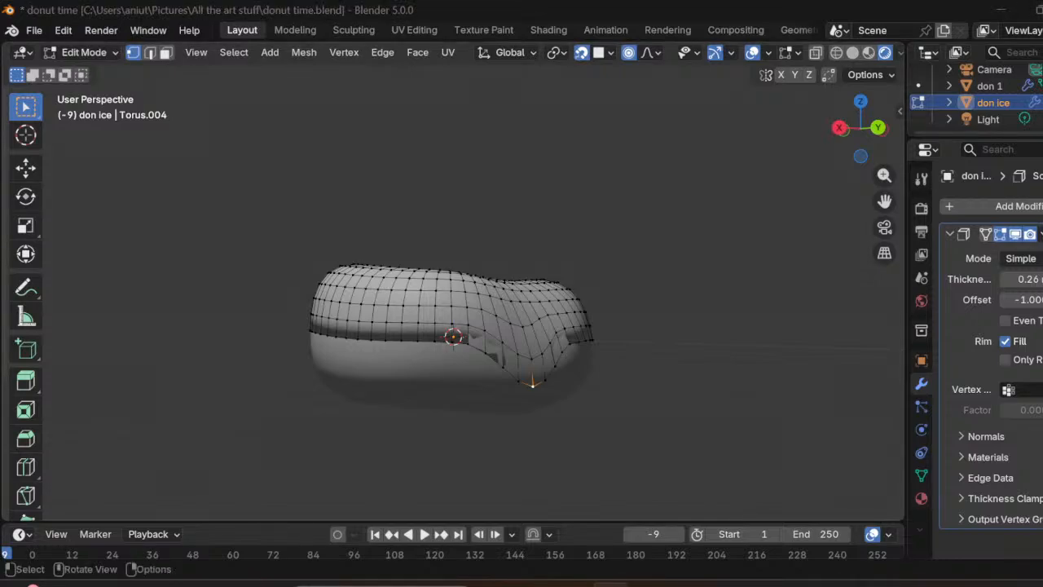
{"action": "middle_click_drag", "start_coordinate": [456, 326], "coordinate": [562, 367]}
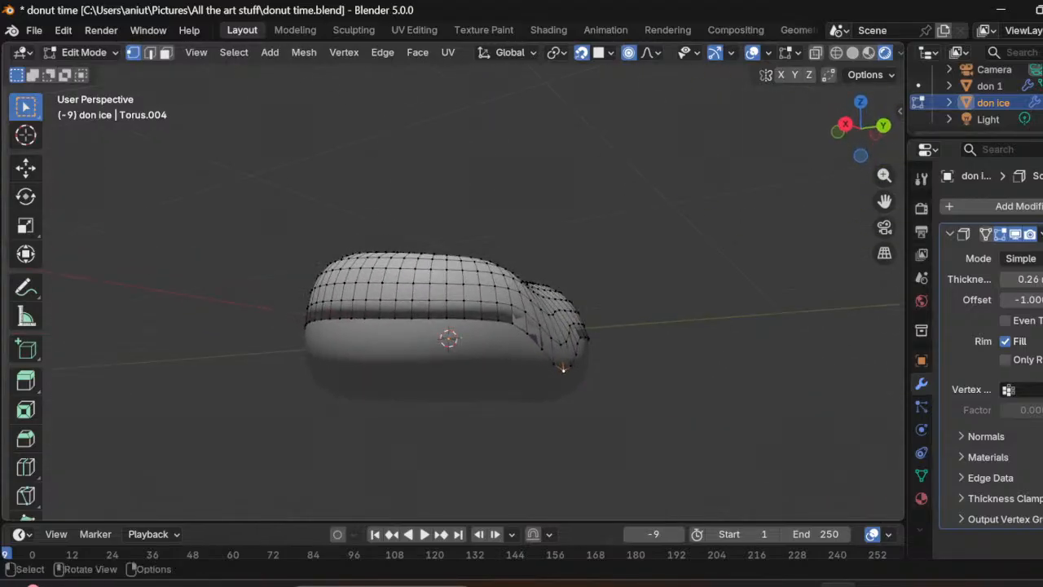
{"action": "left_click", "coordinate": [462, 285]}
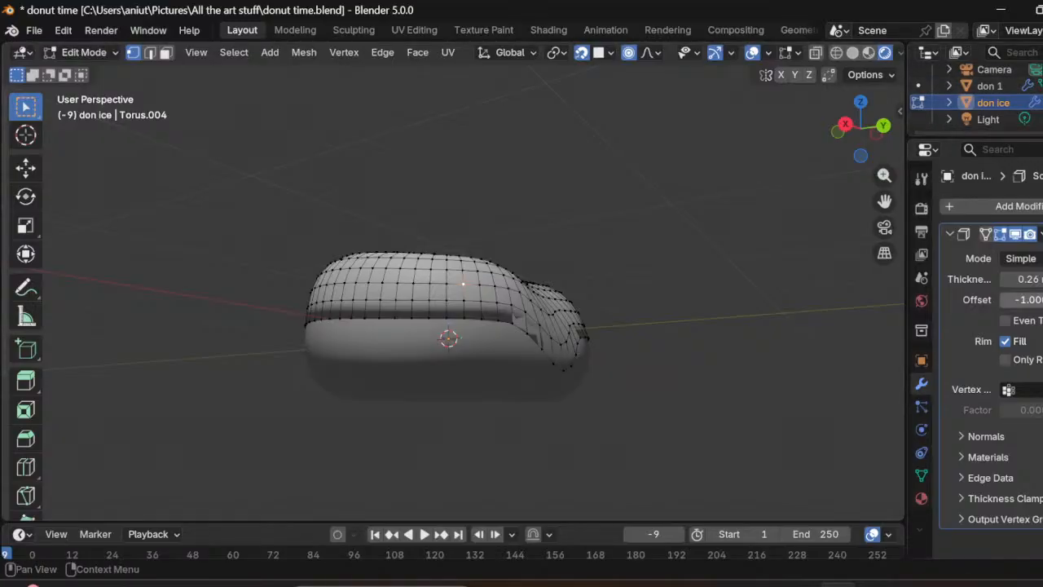
{"action": "left_click", "coordinate": [1042, 279]}
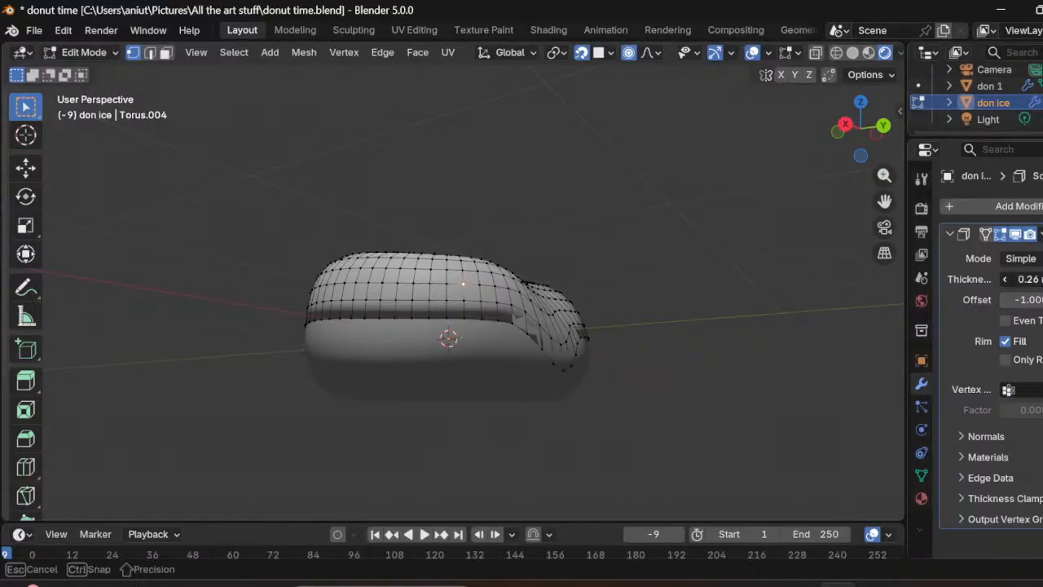
{"action": "left_click", "coordinate": [1042, 280]}
{"action": "left_click", "coordinate": [1041, 280]}
{"action": "left_click", "coordinate": [1041, 279]}
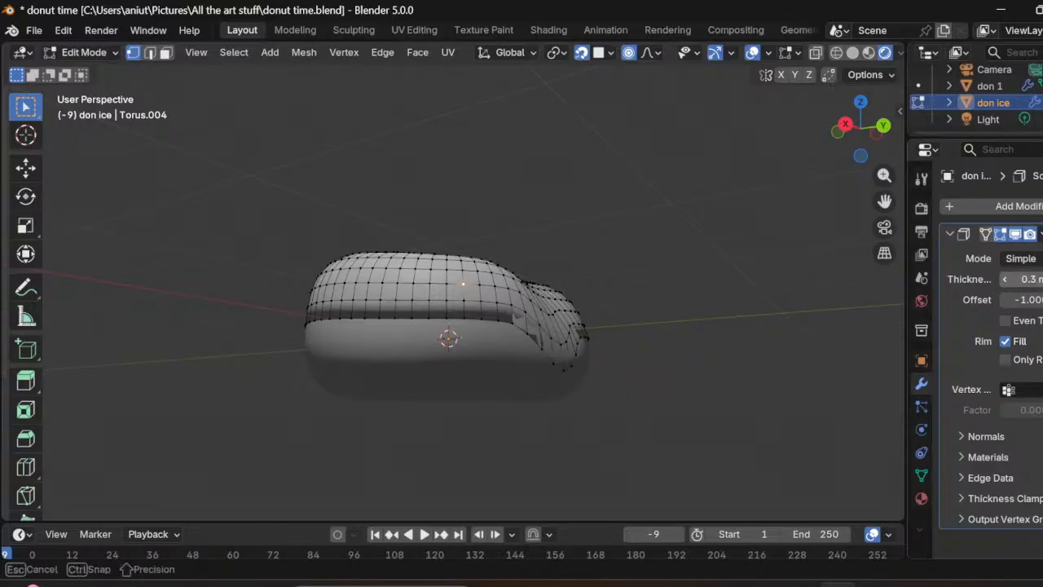
{"action": "left_click", "coordinate": [1042, 280]}
{"action": "left_click", "coordinate": [1041, 280]}
{"action": "left_click_drag", "start_coordinate": [1041, 280], "coordinate": [1042, 280]}
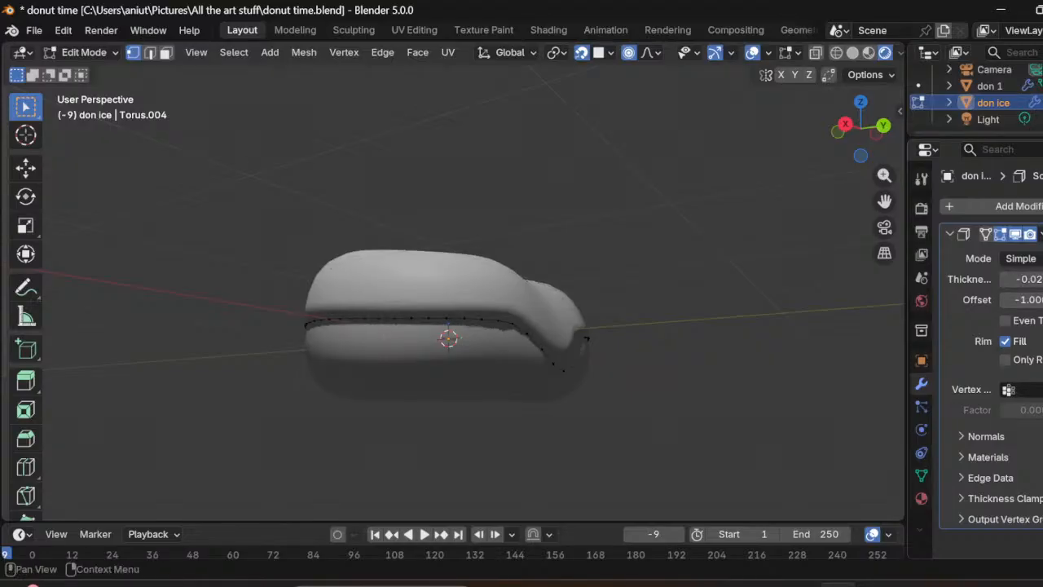
{"action": "middle_click_drag", "start_coordinate": [522, 326], "coordinate": [431, 346]}
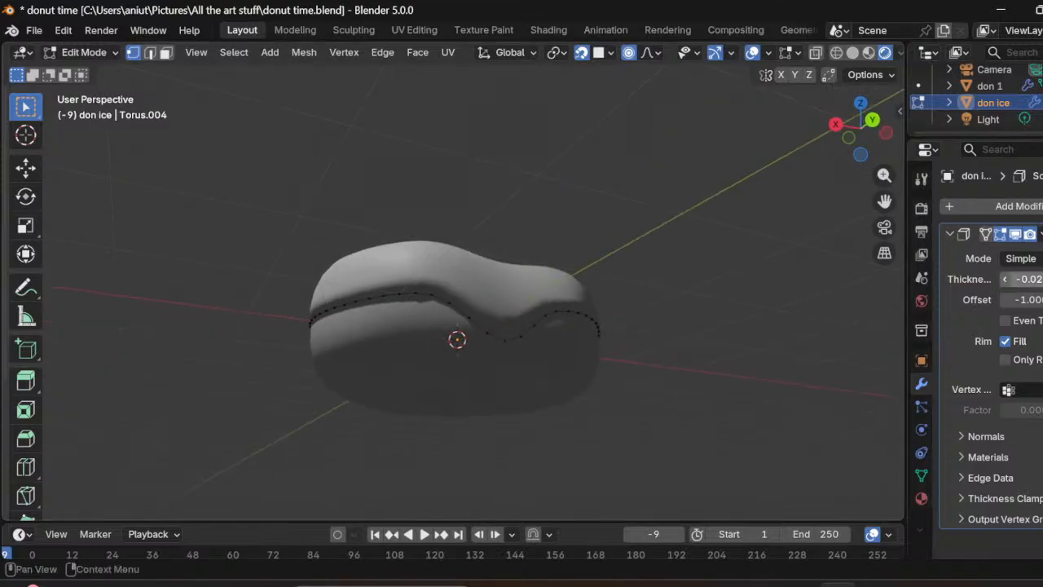
{"action": "left_click", "coordinate": [1033, 279]}
{"action": "key", "text": "Return"}
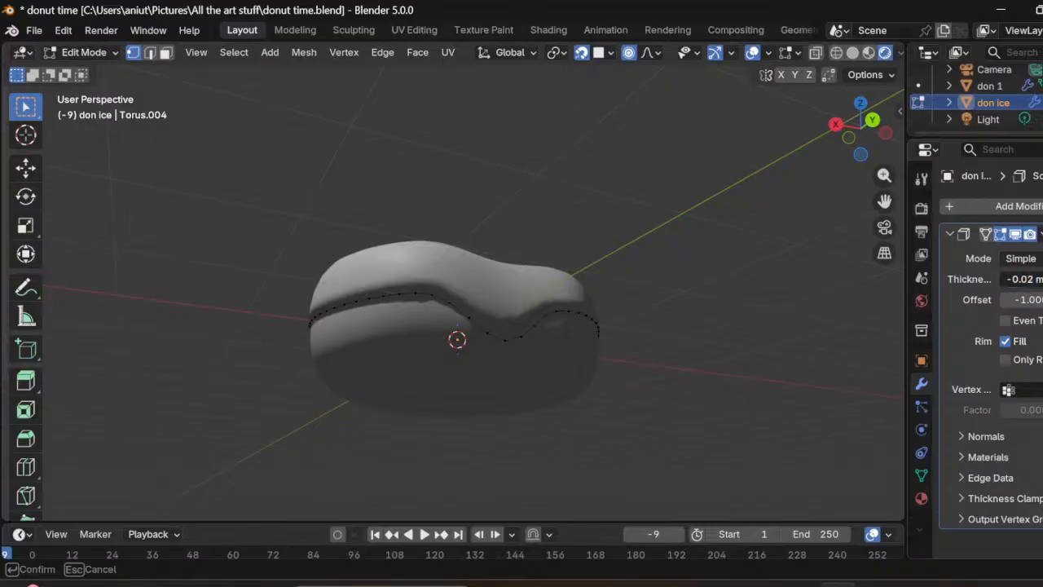
Step: Set the icing's Solidify offset to 1 and its thickness to 0.26 m
{"action": "left_click", "coordinate": [1033, 300]}
{"action": "left_click", "coordinate": [1034, 300]}
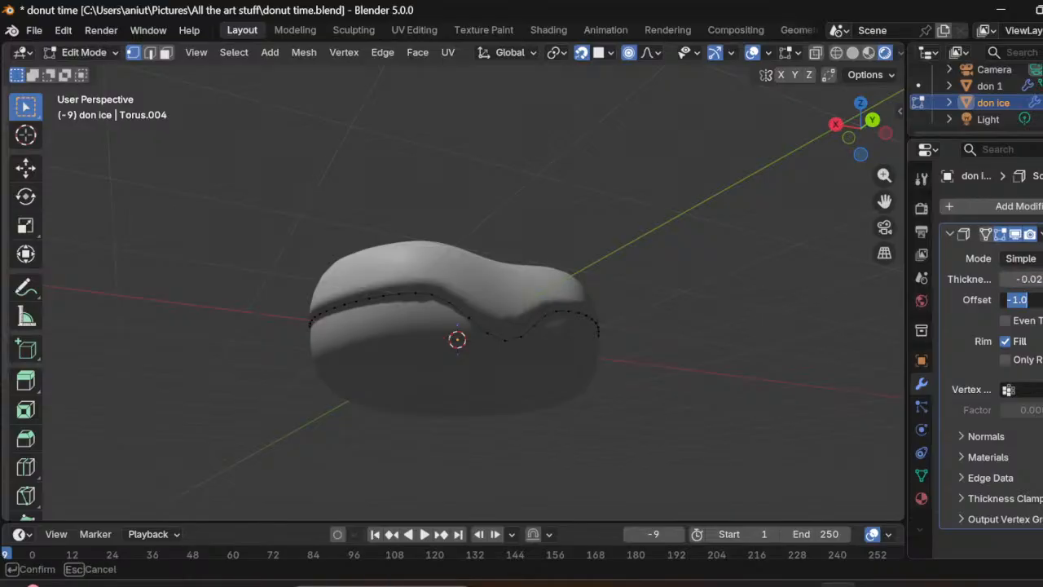
{"action": "type", "text": "1"}
{"action": "key", "text": "Return"}
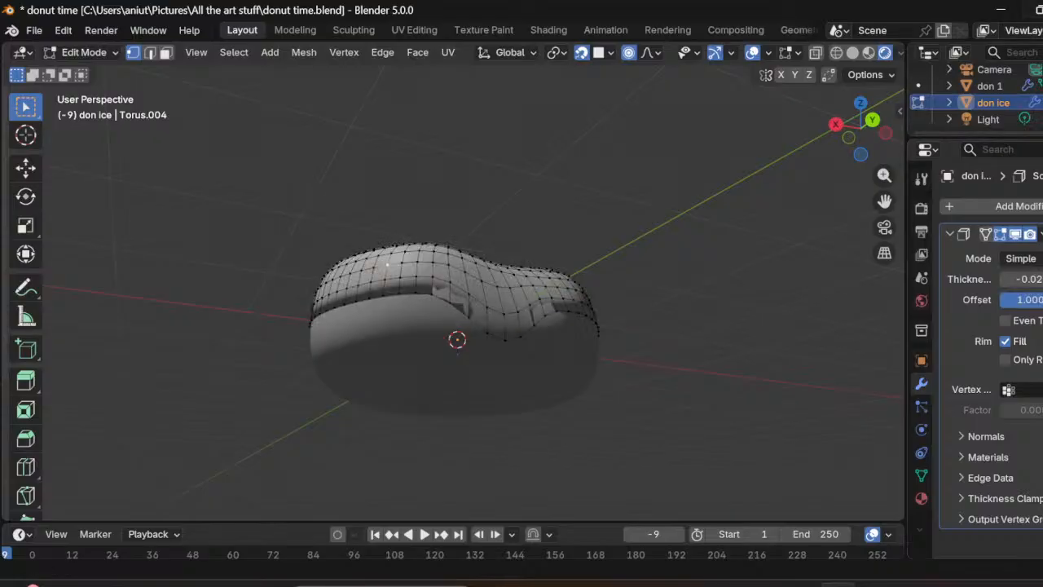
{"action": "left_click", "coordinate": [1028, 278]}
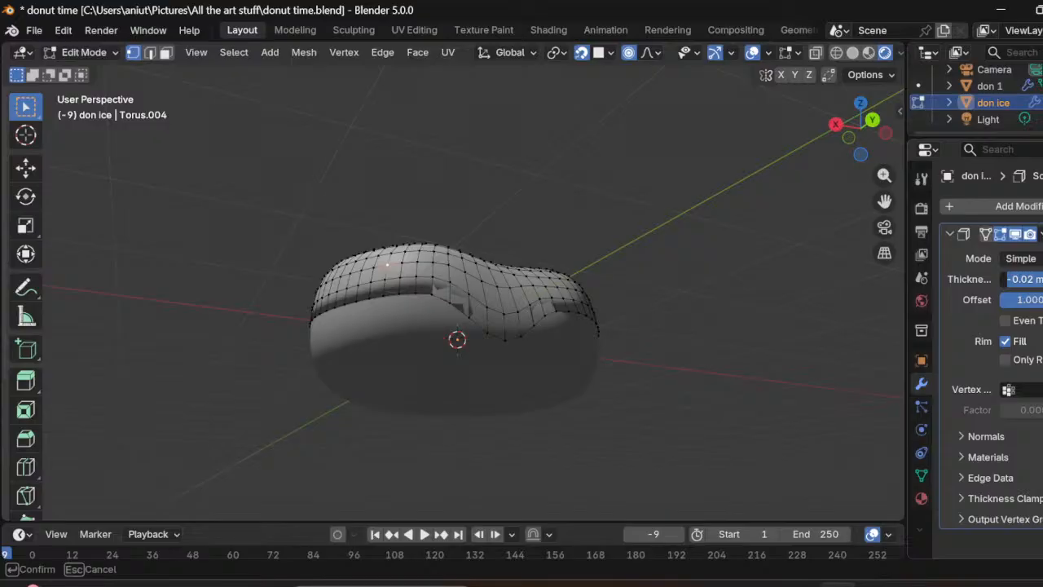
{"action": "type", "text": "0.2"}
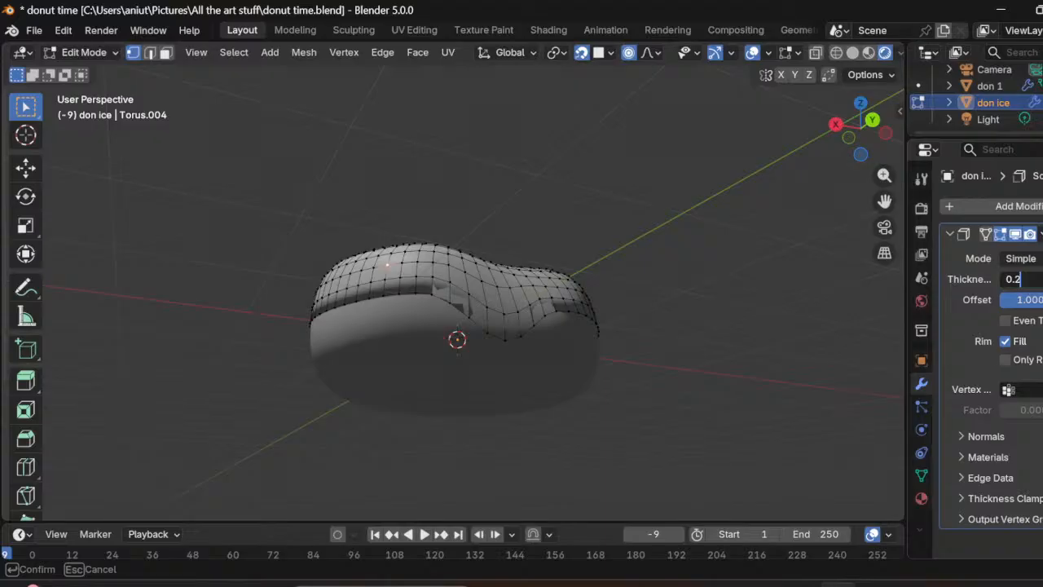
{"action": "type", "text": "6"}
{"action": "key", "text": "Return"}
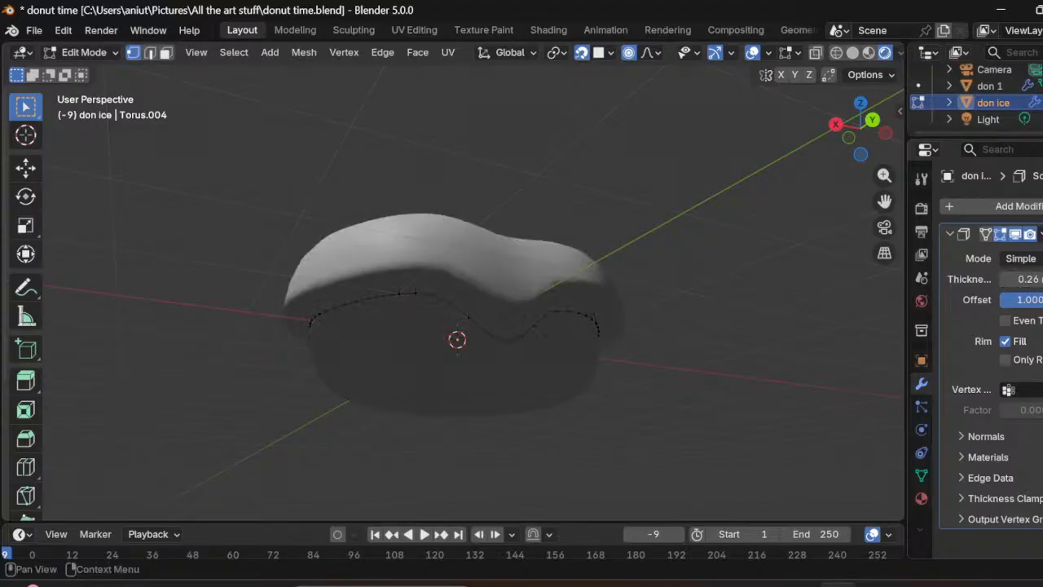
Step: Reduce the icing's Solidify thickness to 0.1 m
{"action": "scroll", "coordinate": [51, 144], "scroll_direction": "down", "scroll_amount": 2}
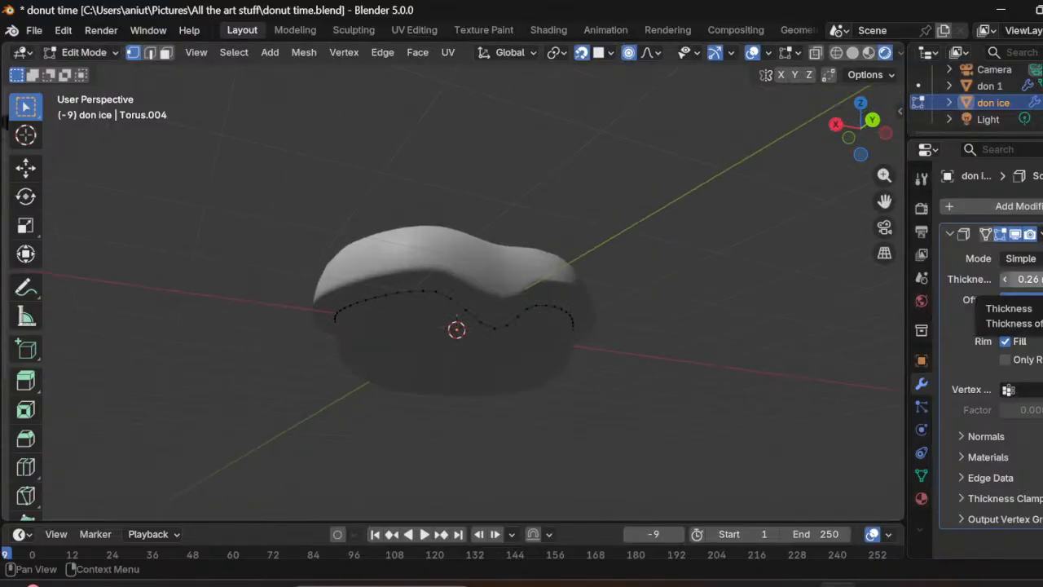
{"action": "left_click", "coordinate": [1029, 279]}
{"action": "left_click", "coordinate": [1020, 278]}
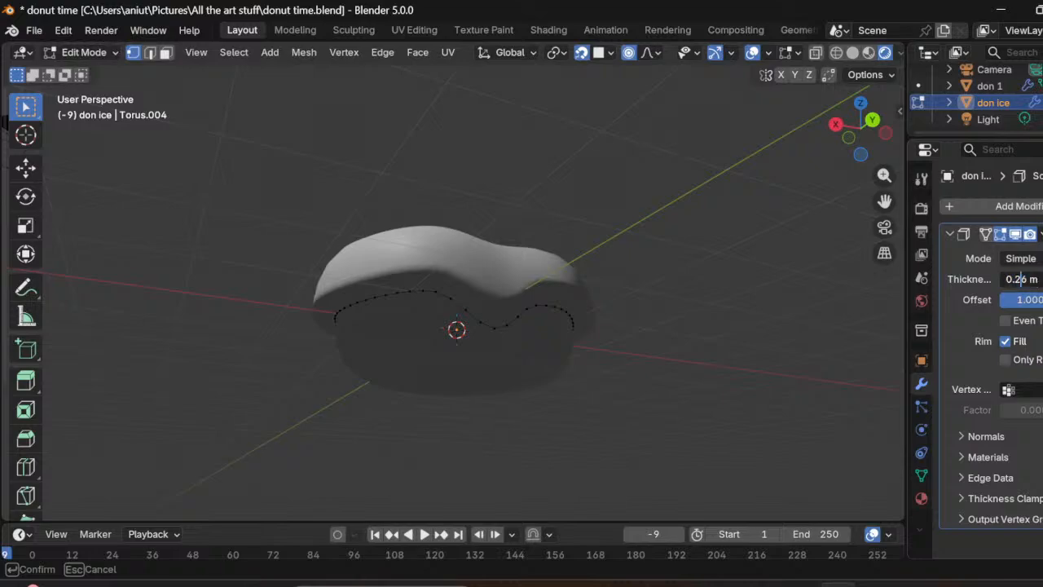
{"action": "left_click_drag", "start_coordinate": [1037, 279], "coordinate": [1011, 279]}
{"action": "type", "text": ".1"}
{"action": "key", "text": "Return"}
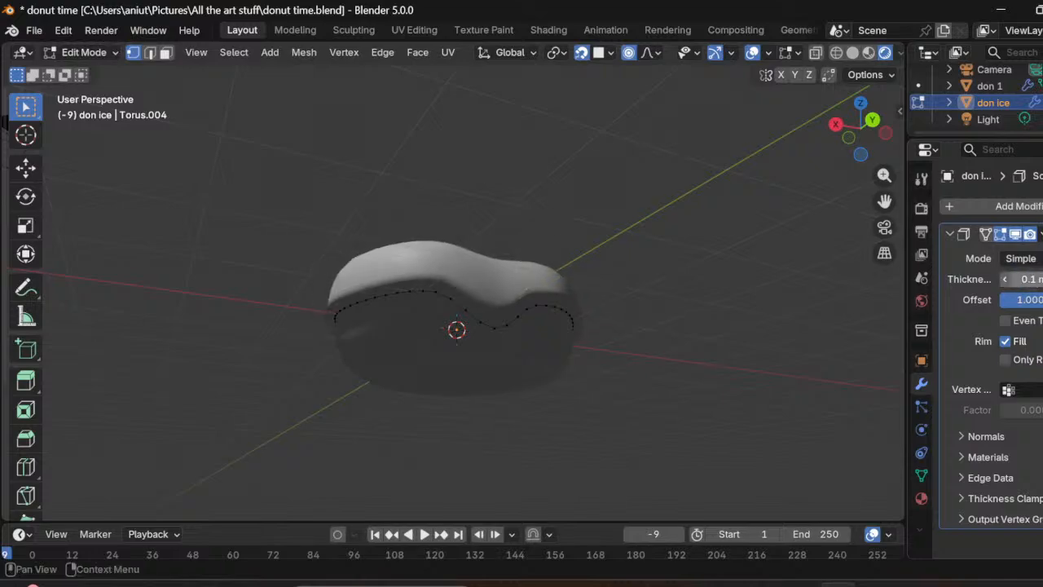
Step: Reduce the icing's Solidify thickness further to 0.06 m
{"action": "middle_click_drag", "start_coordinate": [33, 130], "coordinate": [243, 163]}
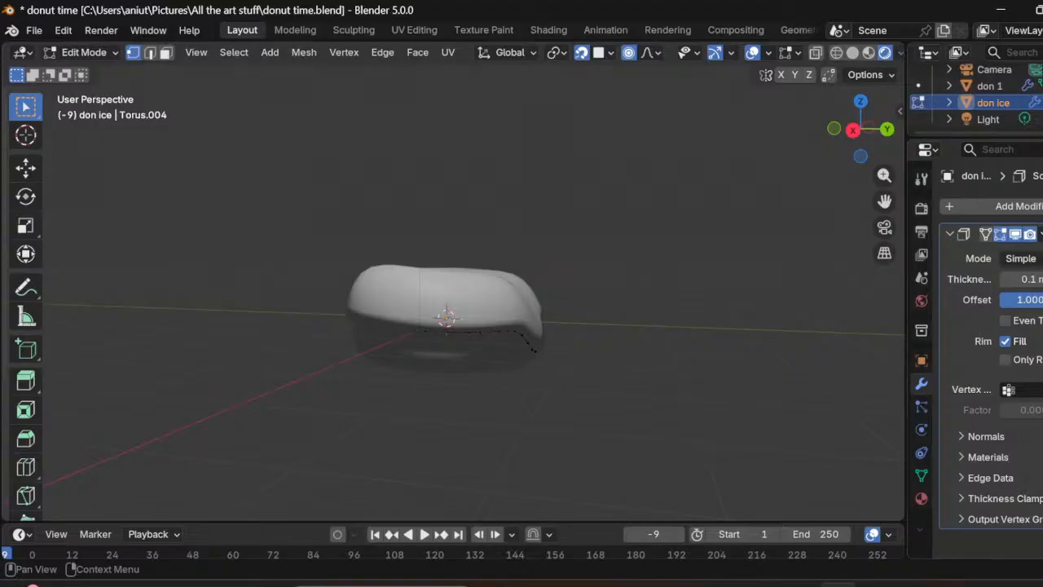
{"action": "left_click", "coordinate": [1030, 280]}
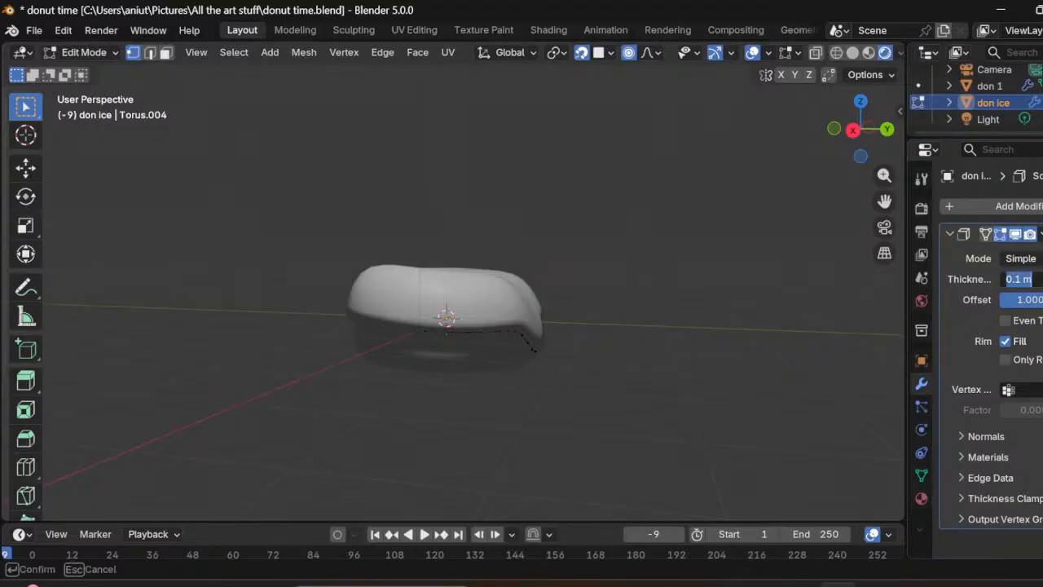
{"action": "type", "text": "0.06"}
{"action": "key", "text": "Return"}
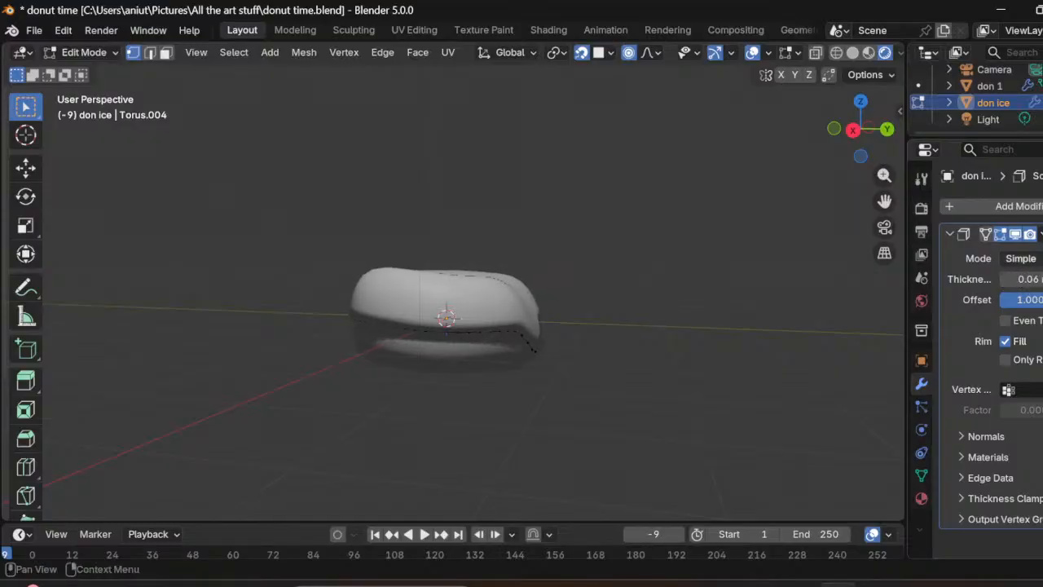
Step: Set the icing's Solidify thickness to 0.05 m
{"action": "left_click", "coordinate": [1020, 279]}
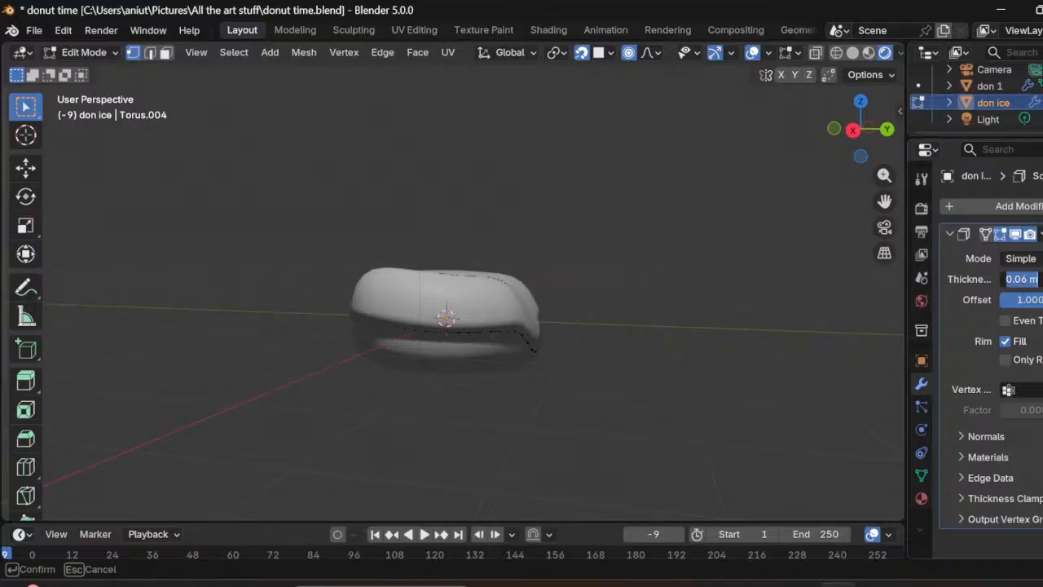
{"action": "left_click", "coordinate": [1030, 278]}
{"action": "key", "text": "Left"}
{"action": "key", "text": "BackSpace"}
{"action": "type", "text": "5"}
{"action": "key", "text": "Return"}
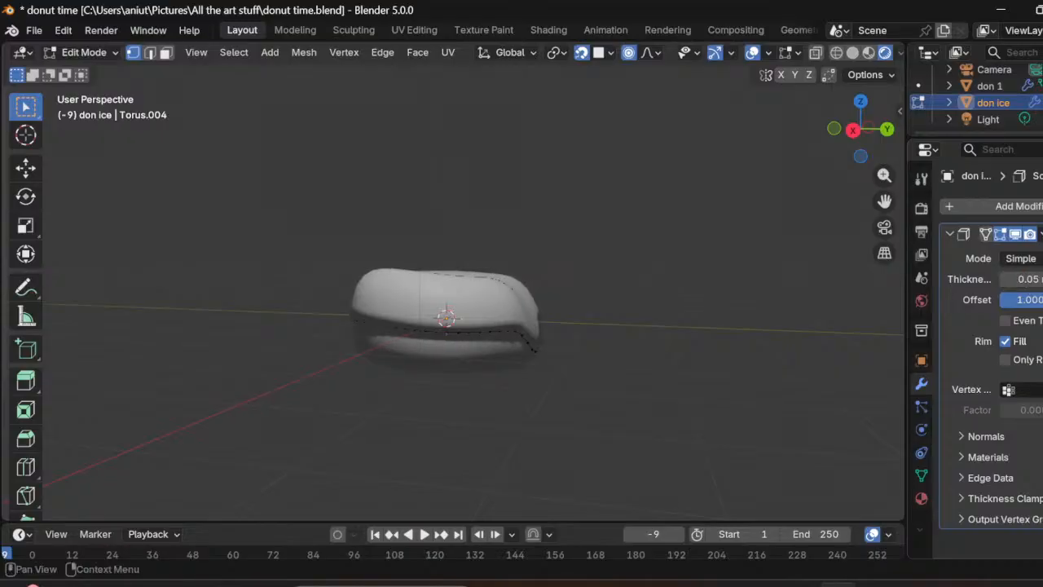
Step: Turn off the Solidify modifier's display in Edit Mode for the icing
{"action": "middle_click_drag", "start_coordinate": [489, 326], "coordinate": [326, 391]}
{"action": "middle_click_drag", "start_coordinate": [457, 326], "coordinate": [498, 264]}
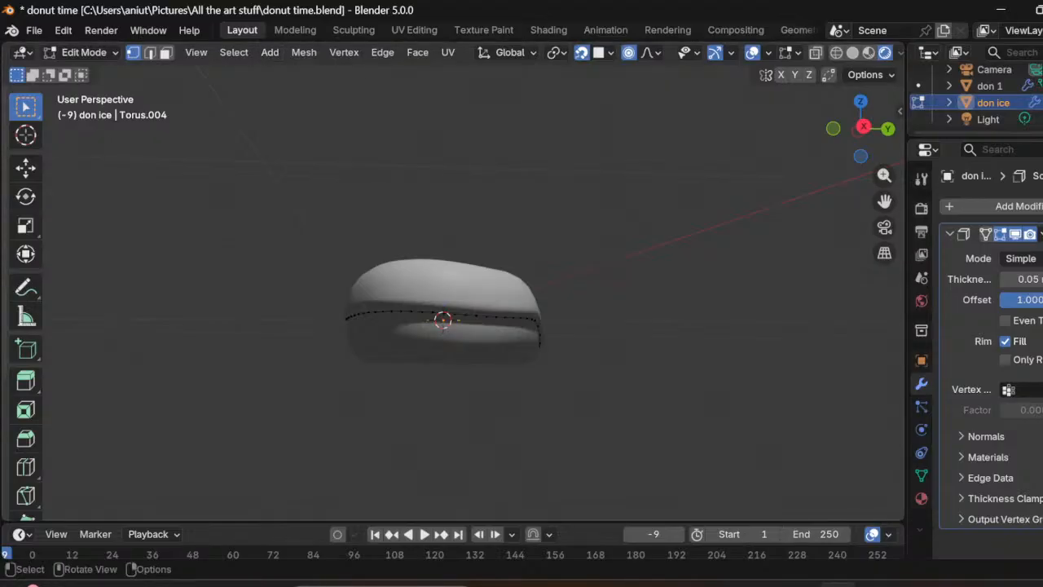
{"action": "scroll", "coordinate": [444, 318], "scroll_direction": "up", "scroll_amount": 3}
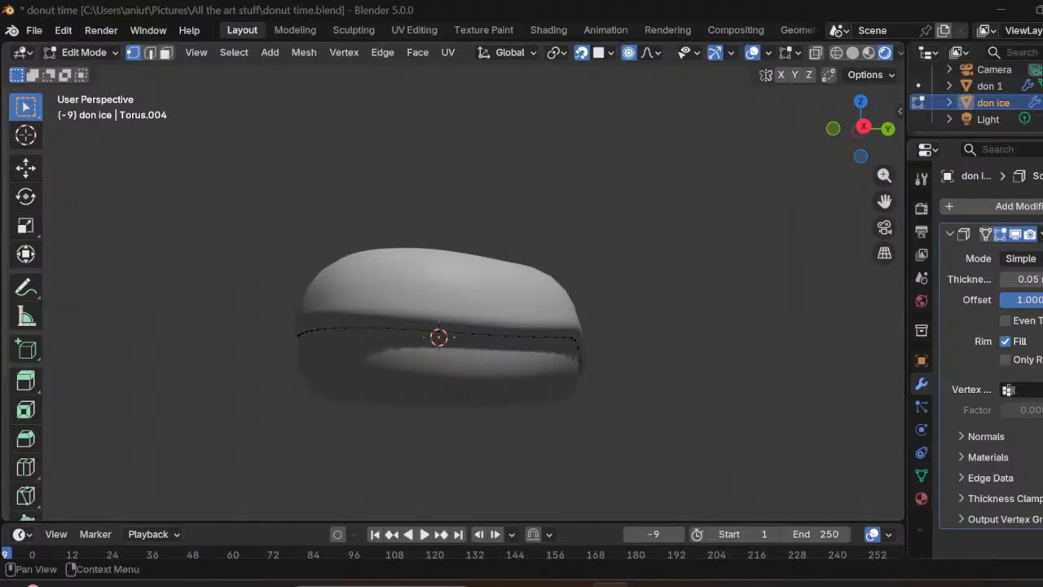
{"action": "left_click", "coordinate": [1001, 233]}
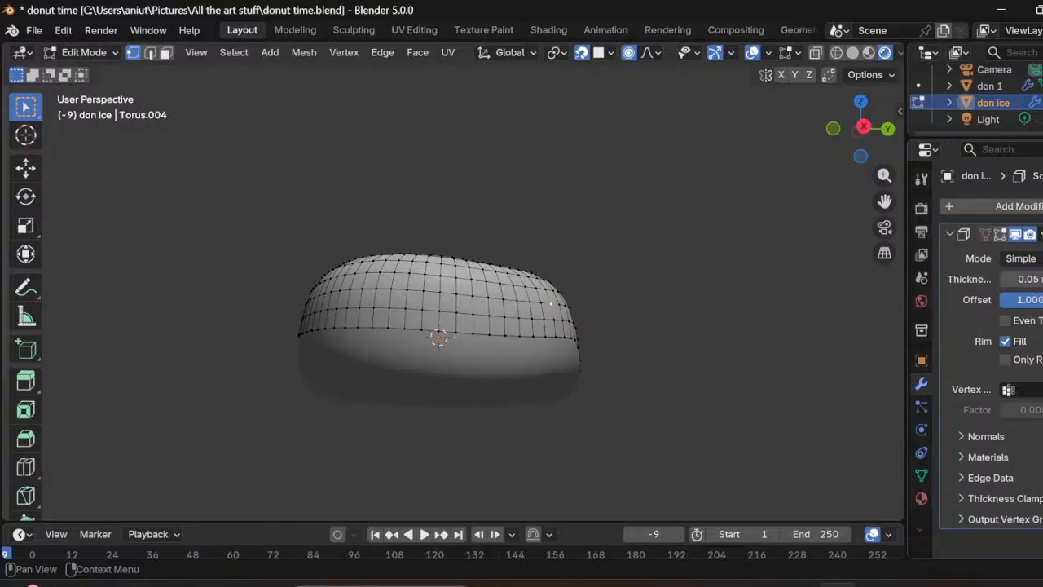
Step: Delete the "don ice" icing object from the scene
{"action": "middle_click_drag", "start_coordinate": [522, 309], "coordinate": [407, 273]}
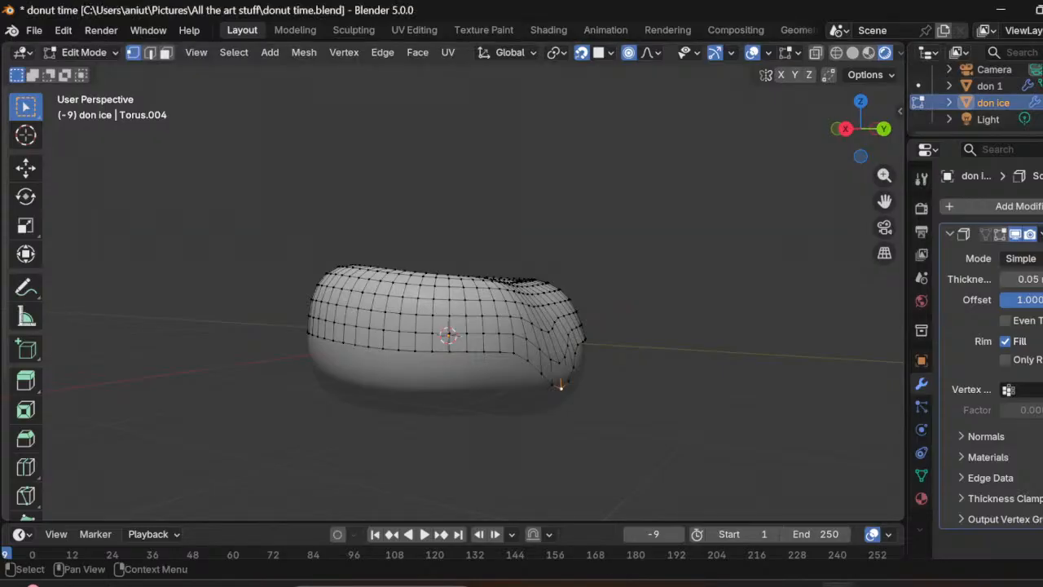
{"action": "key", "text": "Delete"}
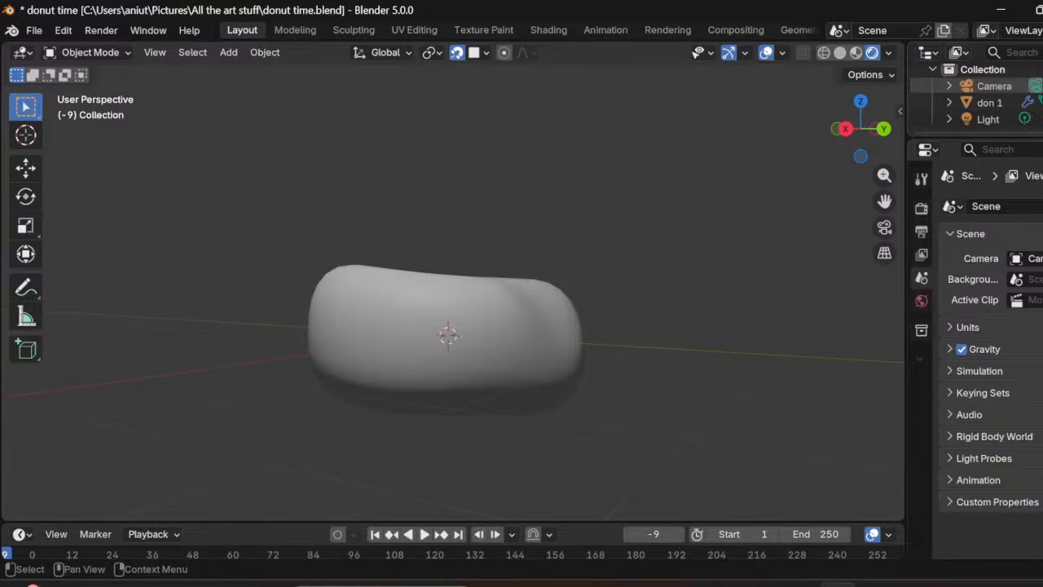
Step: Duplicate the "don 1" donut object in place, without moving the copy
{"action": "left_click", "coordinate": [989, 103]}
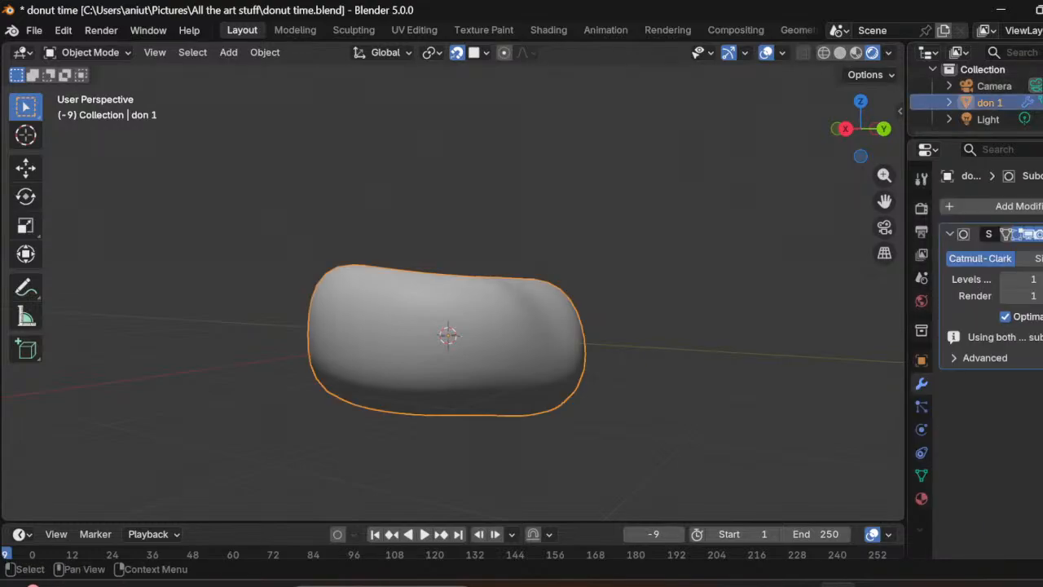
{"action": "right_click", "coordinate": [989, 102]}
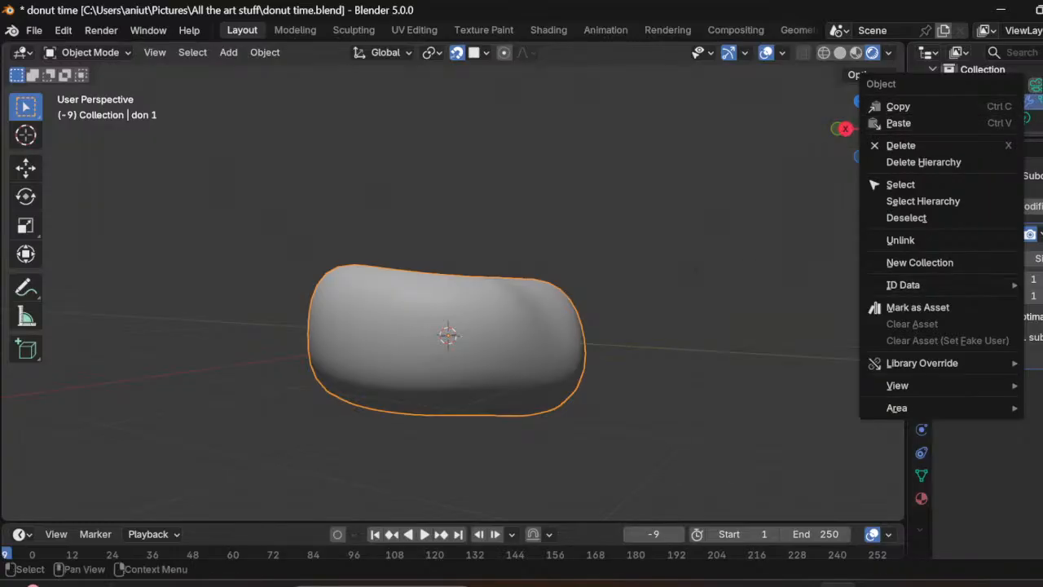
{"action": "right_click", "coordinate": [433, 361]}
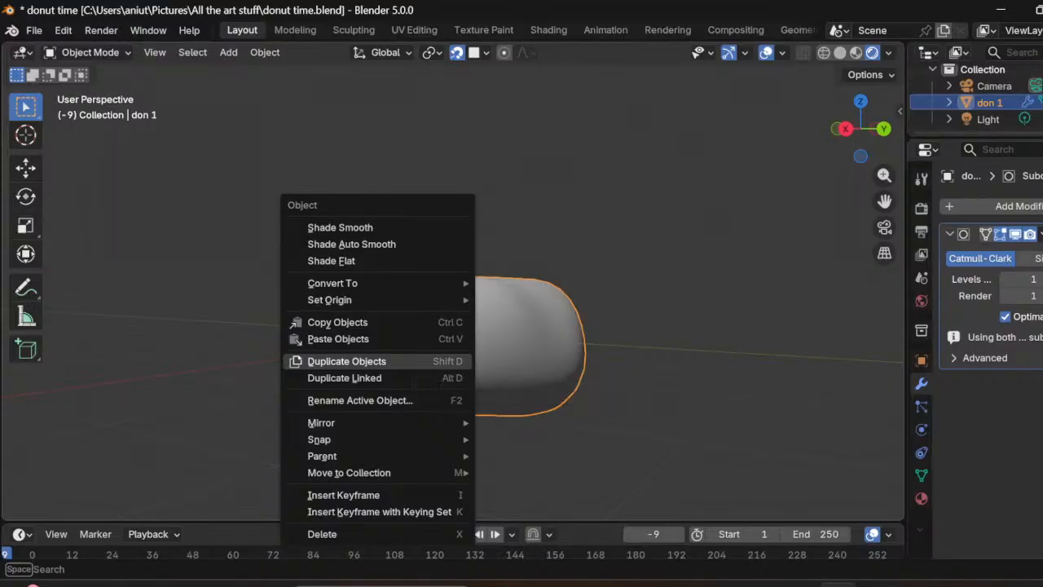
{"action": "left_click", "coordinate": [434, 361]}
{"action": "key", "text": "Escape"}
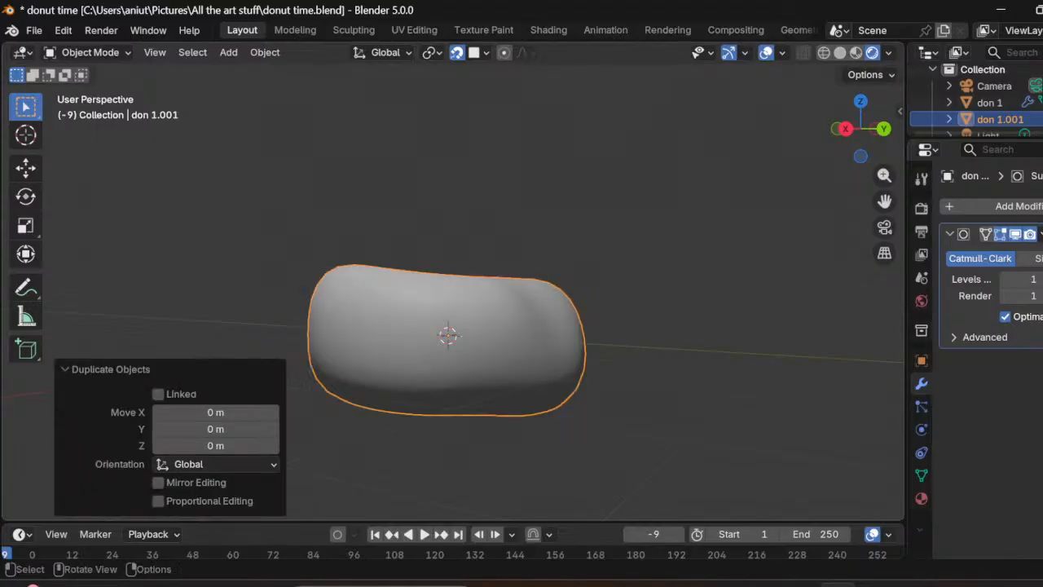
{"action": "left_click", "coordinate": [692, 236]}
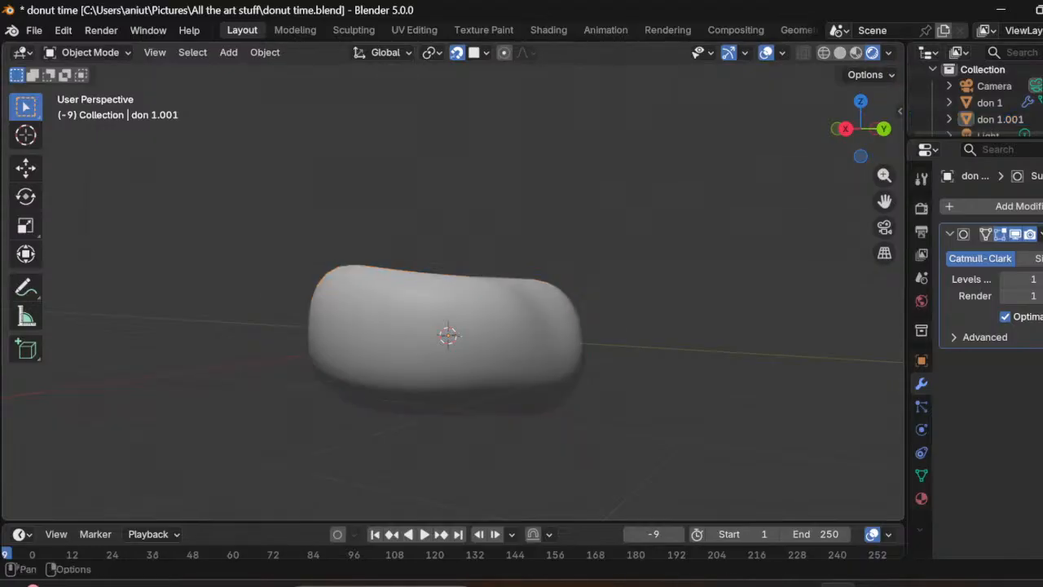
Step: Rename the duplicated donut object as "don ice"
{"action": "double_click", "coordinate": [1000, 120]}
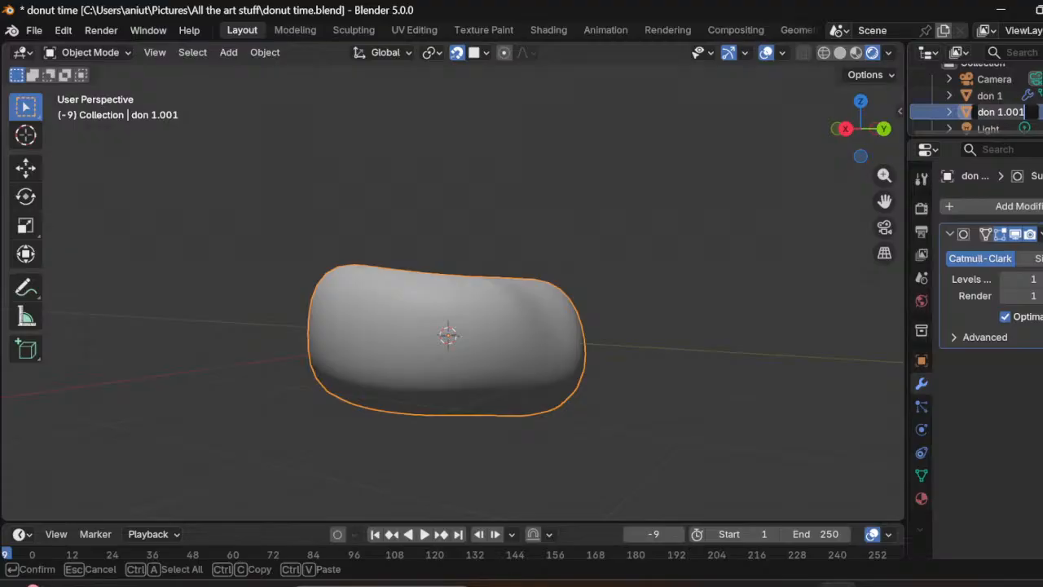
{"action": "type", "text": "d"}
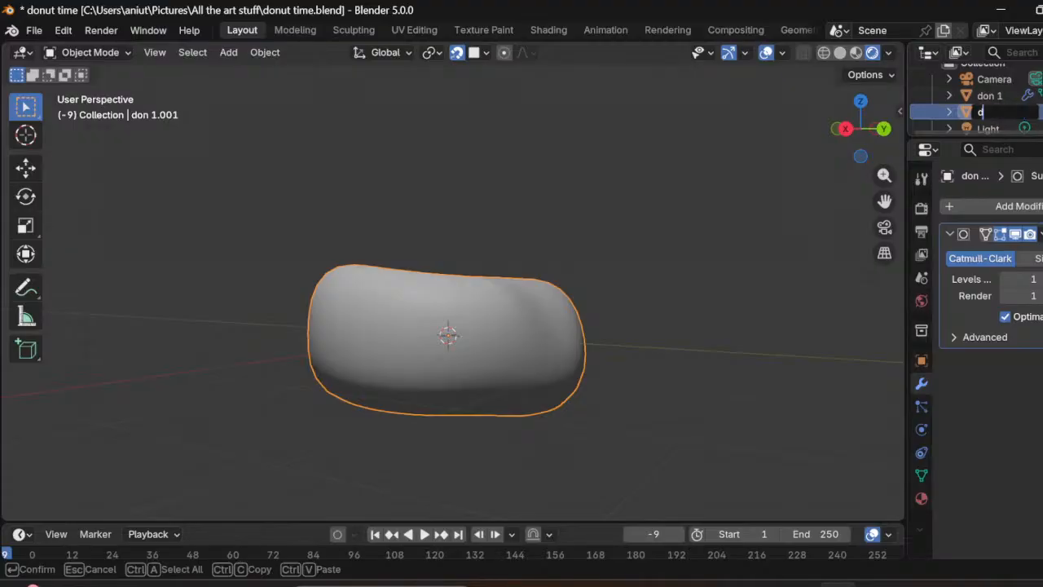
{"action": "type", "text": "on ice"}
{"action": "key", "text": "Return"}
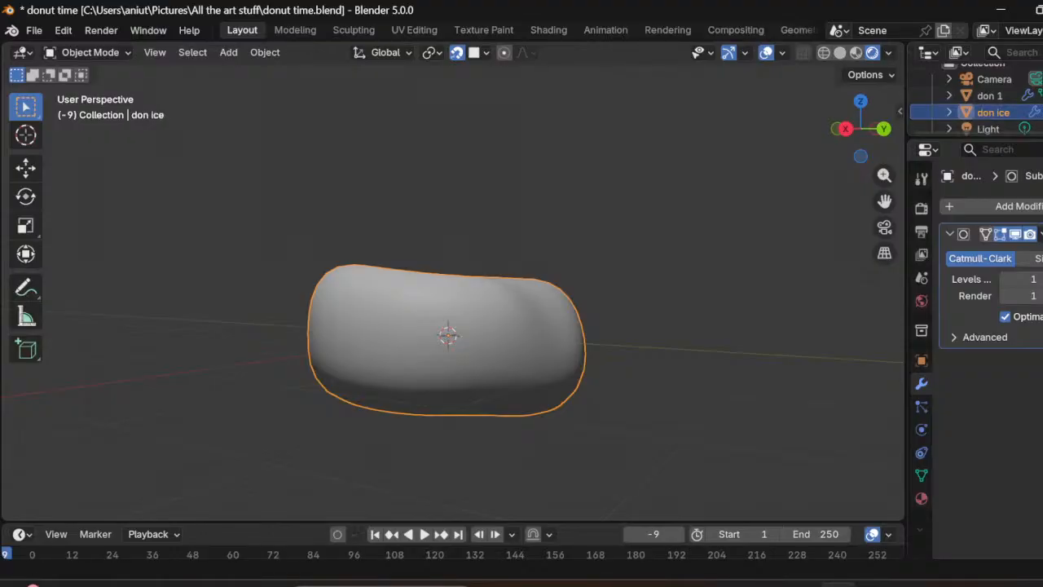
Step: Delete the vertices of the lower half of "don ice" in Edit Mode, working with X-ray from the back view
{"action": "left_click", "coordinate": [85, 52]}
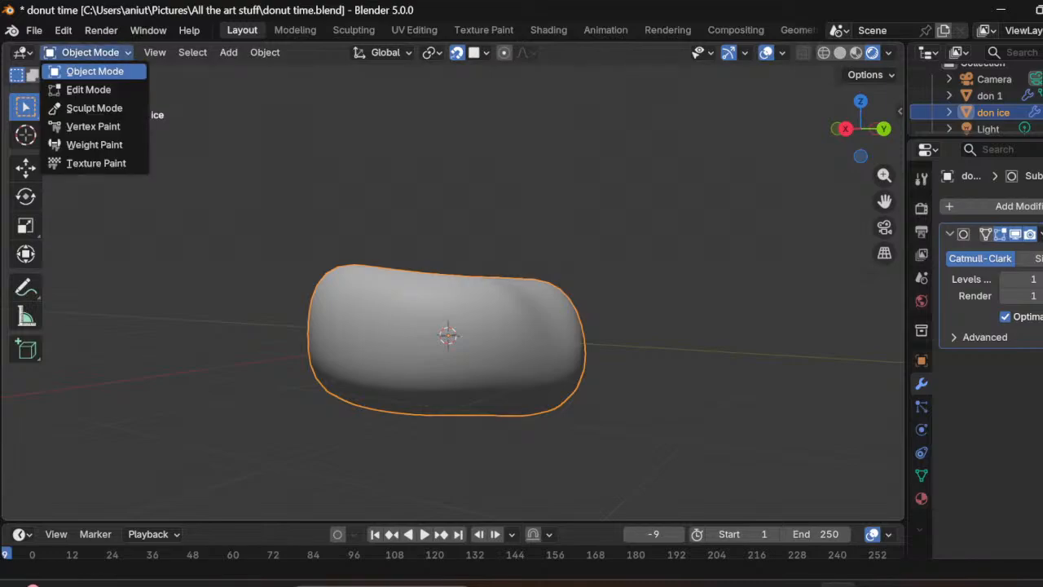
{"action": "left_click", "coordinate": [88, 89]}
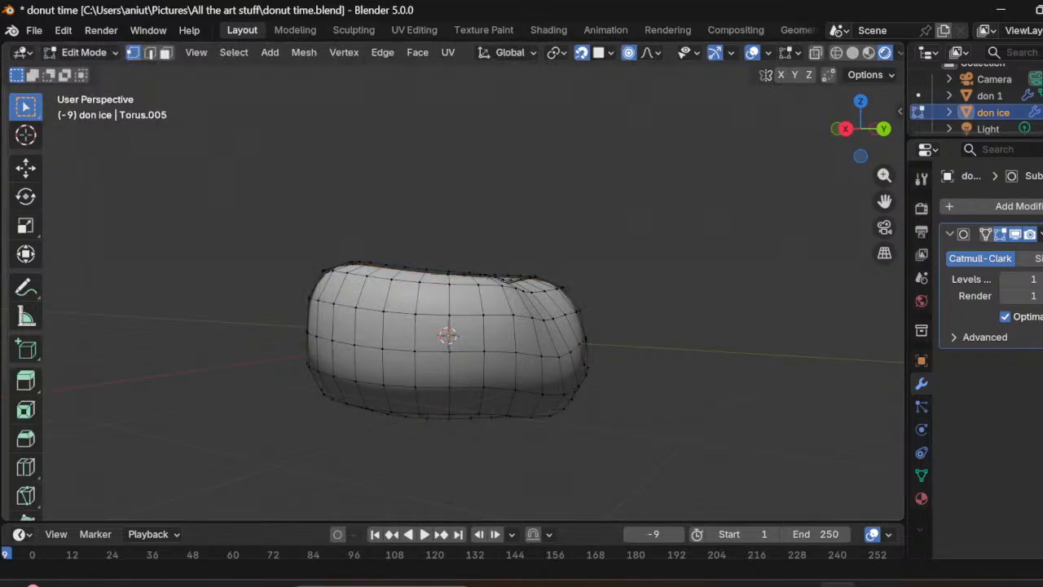
{"action": "left_click", "coordinate": [816, 52]}
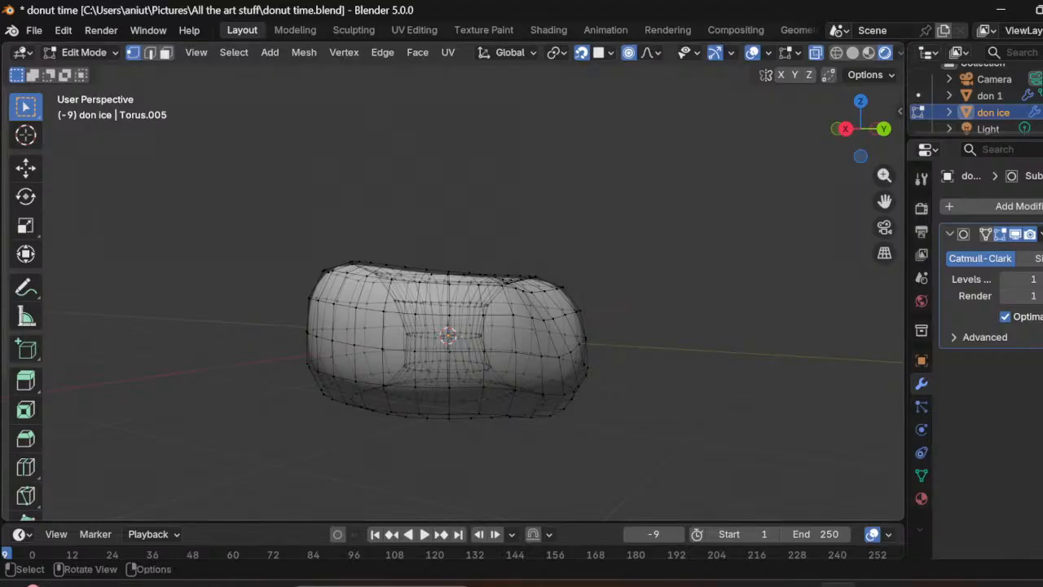
{"action": "left_click", "coordinate": [884, 129]}
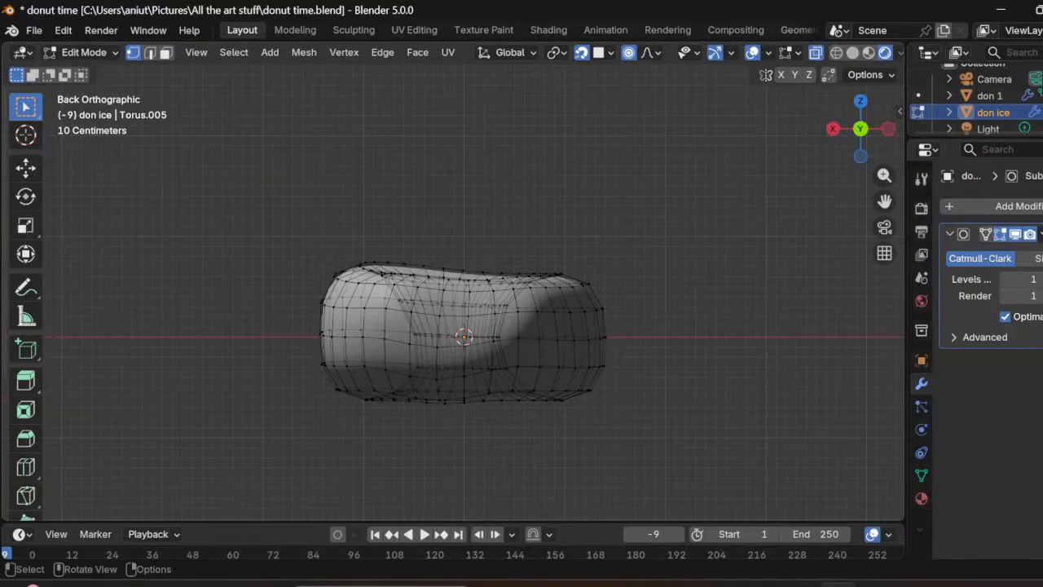
{"action": "left_click_drag", "start_coordinate": [317, 348], "coordinate": [689, 439]}
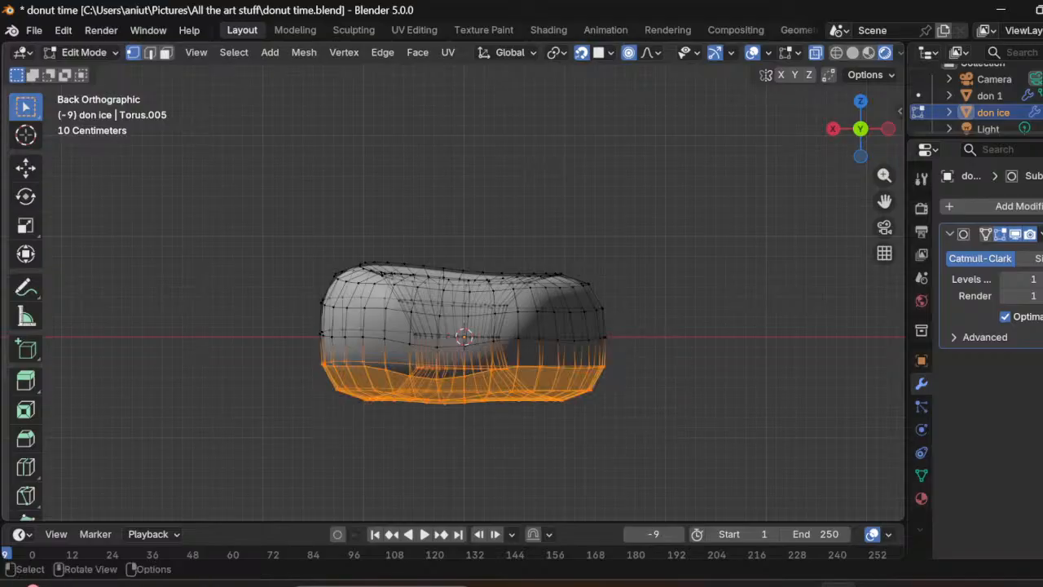
{"action": "key", "text": "x"}
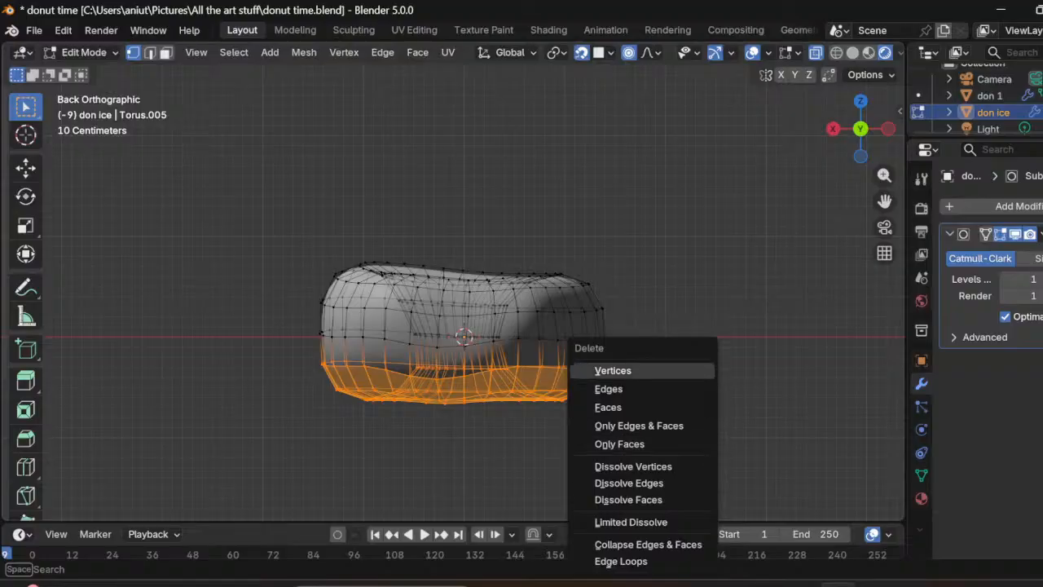
{"action": "left_click", "coordinate": [613, 370]}
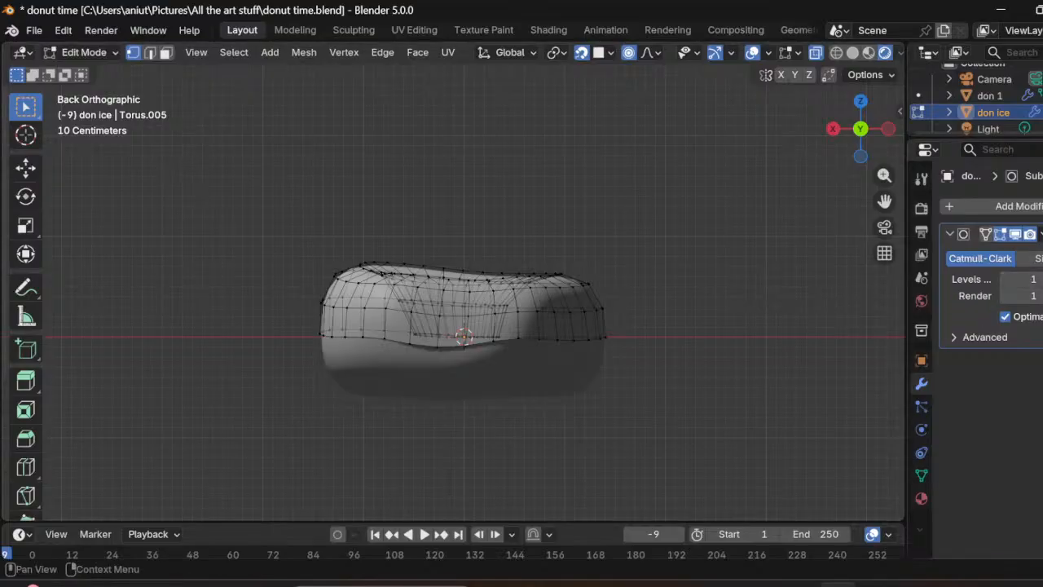
Step: Add a Solidify modifier to "don ice" with an offset of 1 and a thickness of 0.04 m
{"action": "left_click", "coordinate": [954, 207]}
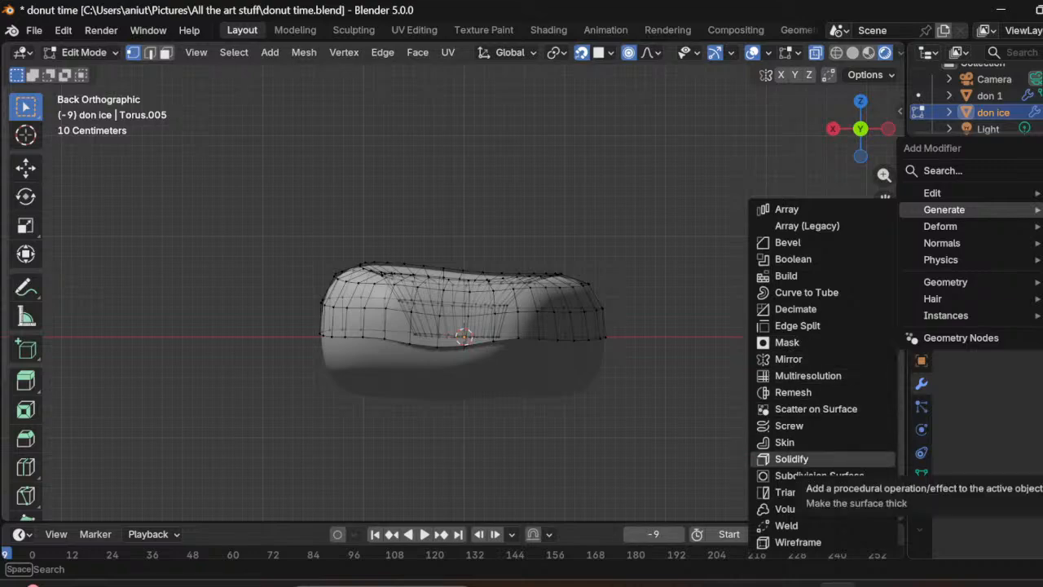
{"action": "left_click", "coordinate": [792, 458]}
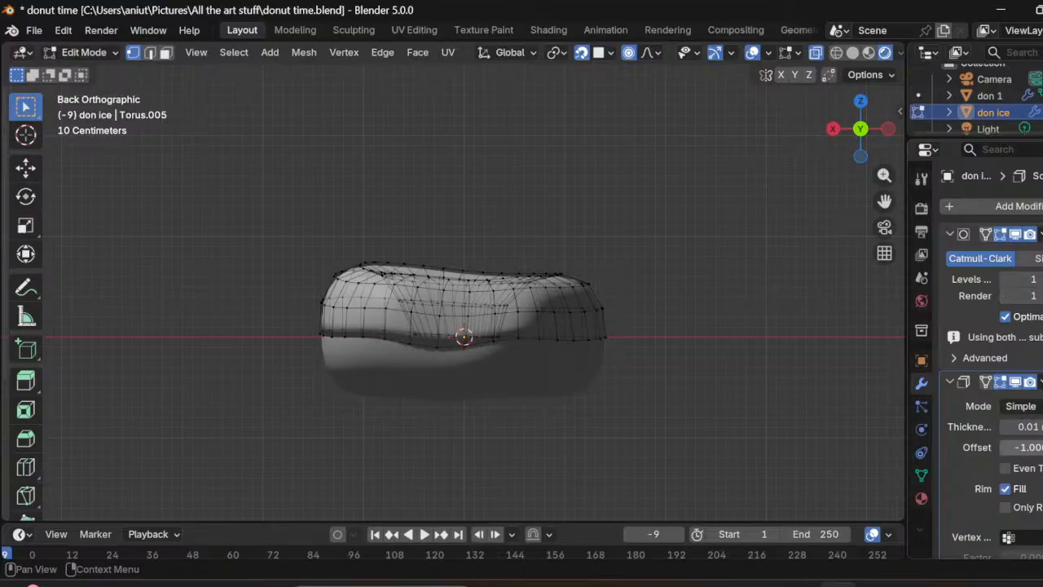
{"action": "left_click", "coordinate": [1030, 447]}
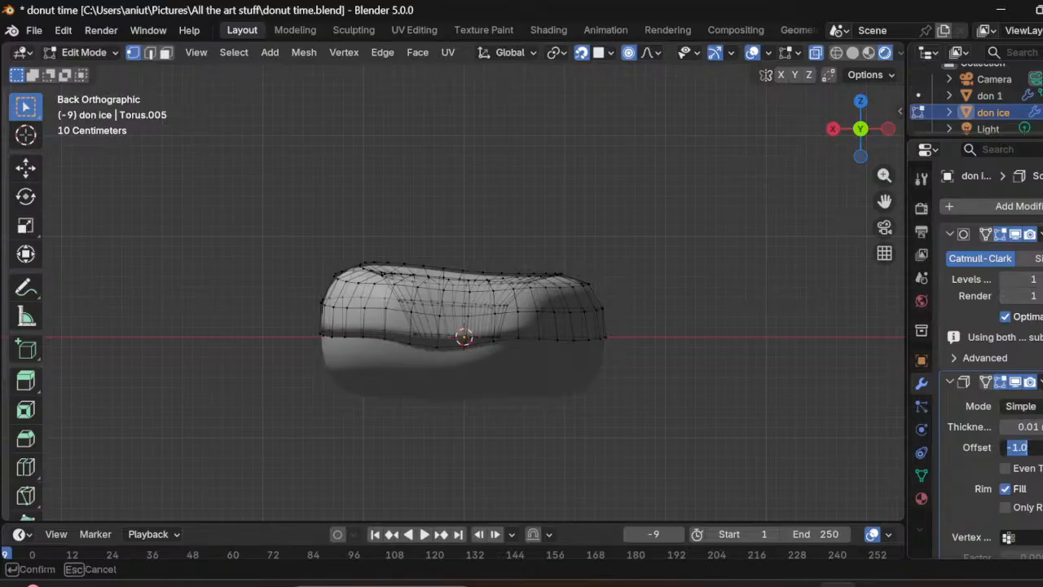
{"action": "type", "text": "1"}
{"action": "key", "text": "Return"}
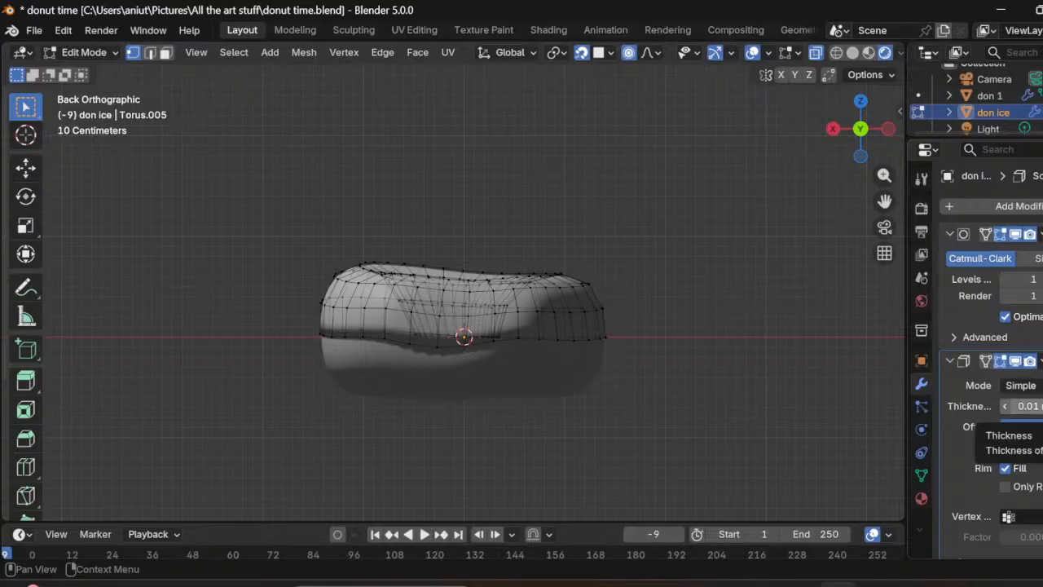
{"action": "left_click", "coordinate": [1023, 406]}
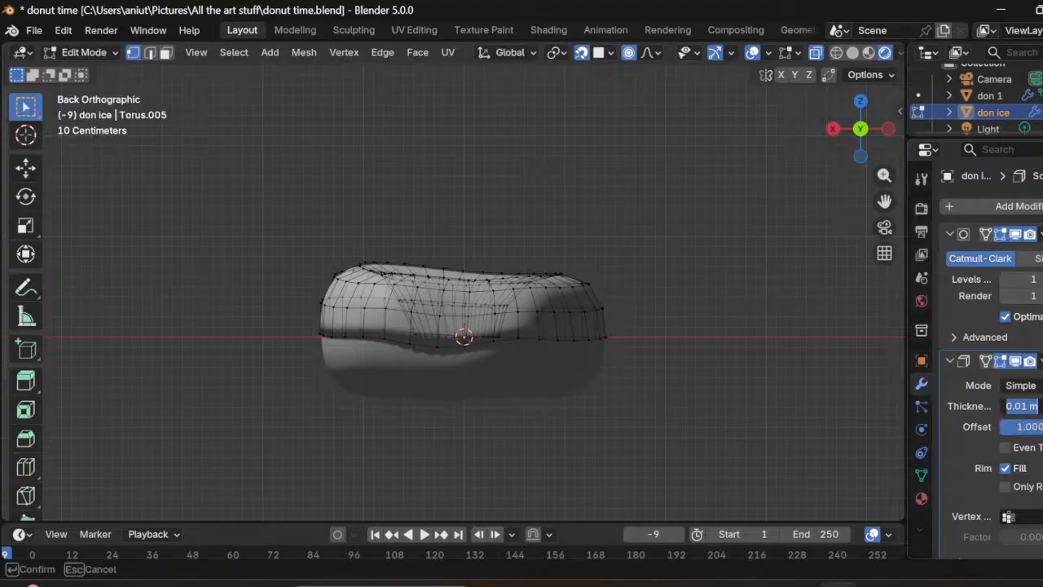
{"action": "type", "text": "0.04"}
{"action": "key", "text": "Return"}
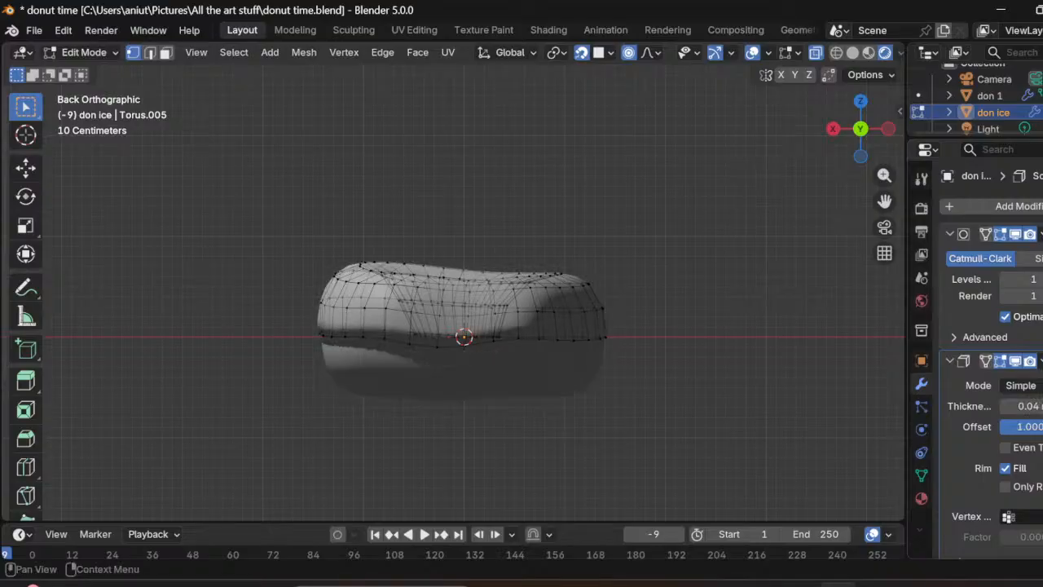
Step: Turn off the Solidify modifier's Edit Mode display, check the icing in Object Mode, and resume mesh editing with X-ray off
{"action": "middle_click_drag", "start_coordinate": [489, 326], "coordinate": [595, 310]}
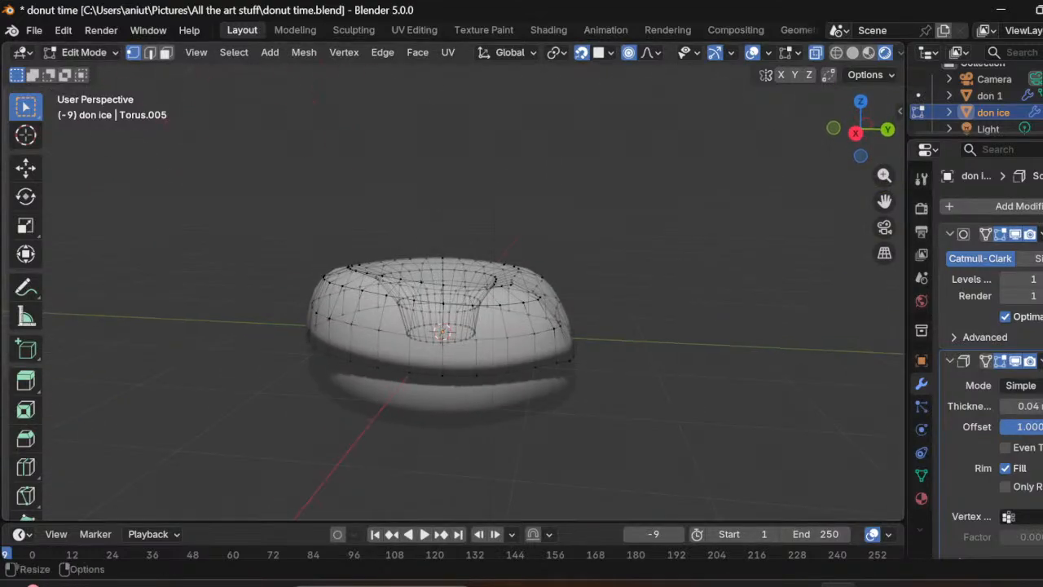
{"action": "left_click", "coordinate": [986, 362]}
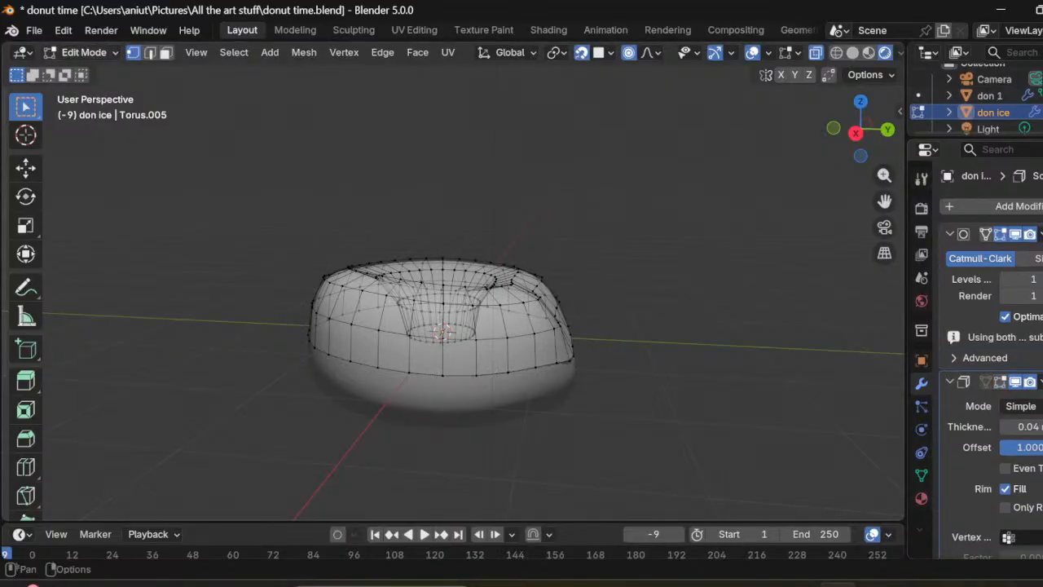
{"action": "left_click", "coordinate": [81, 52]}
{"action": "left_click", "coordinate": [82, 71]}
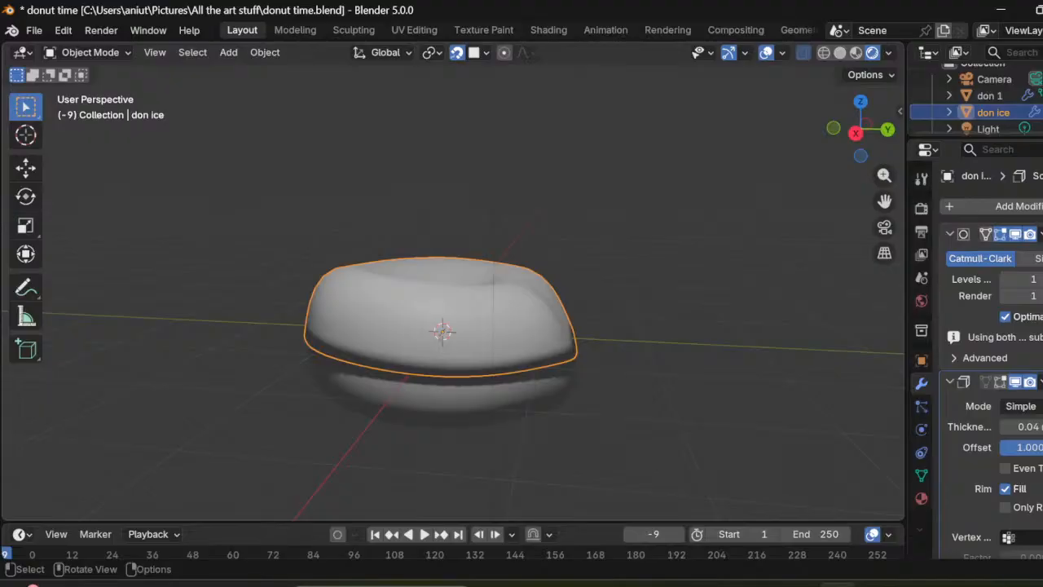
{"action": "left_click", "coordinate": [89, 52]}
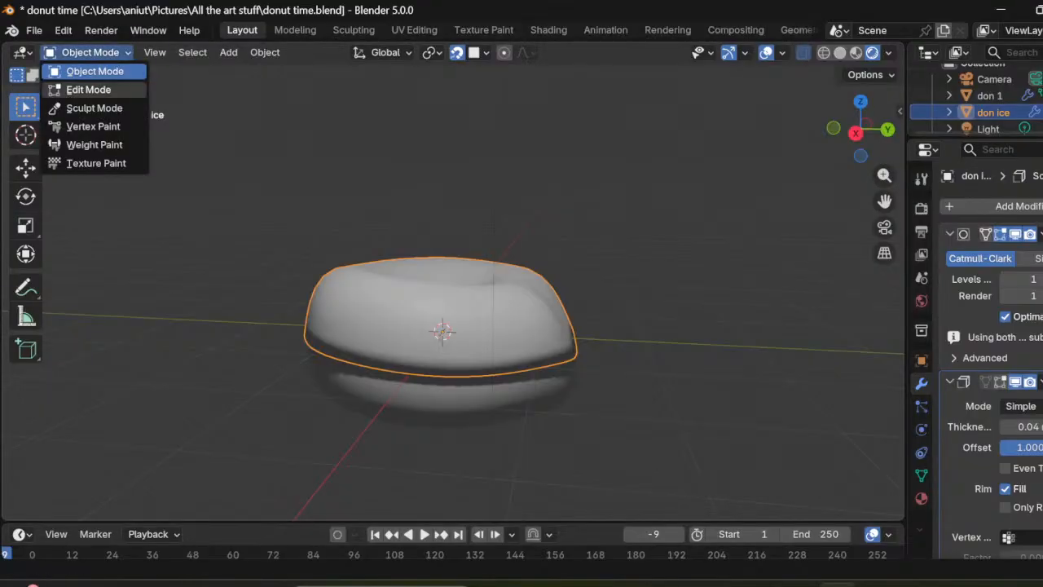
{"action": "left_click", "coordinate": [88, 90]}
{"action": "key", "text": "alt+z"}
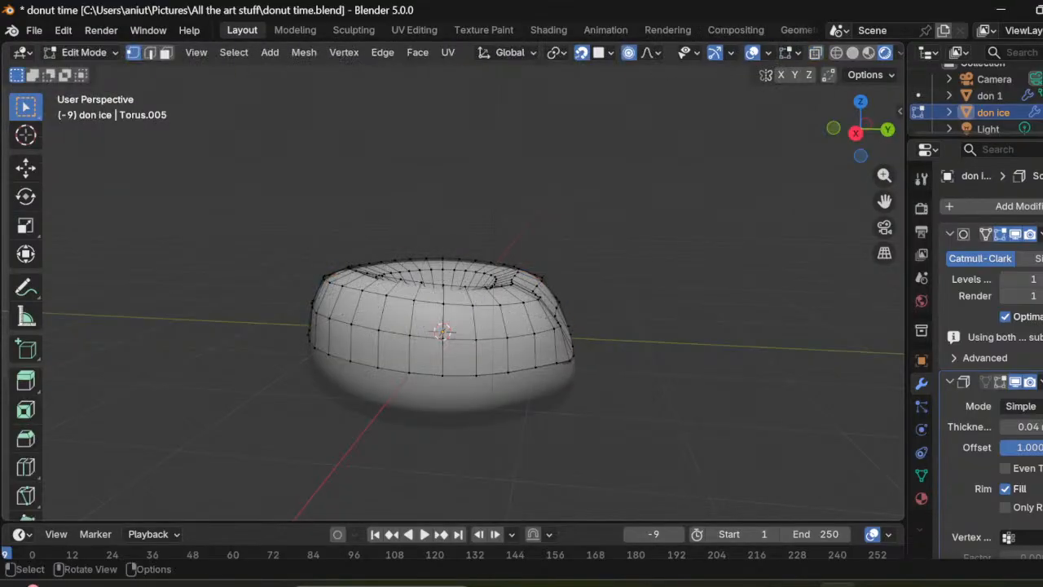
Step: Try moving a vertex on the icing's lower edge with smooth proportional editing, and undo that move
{"action": "middle_click_drag", "start_coordinate": [505, 326], "coordinate": [435, 295]}
{"action": "left_click", "coordinate": [510, 338]}
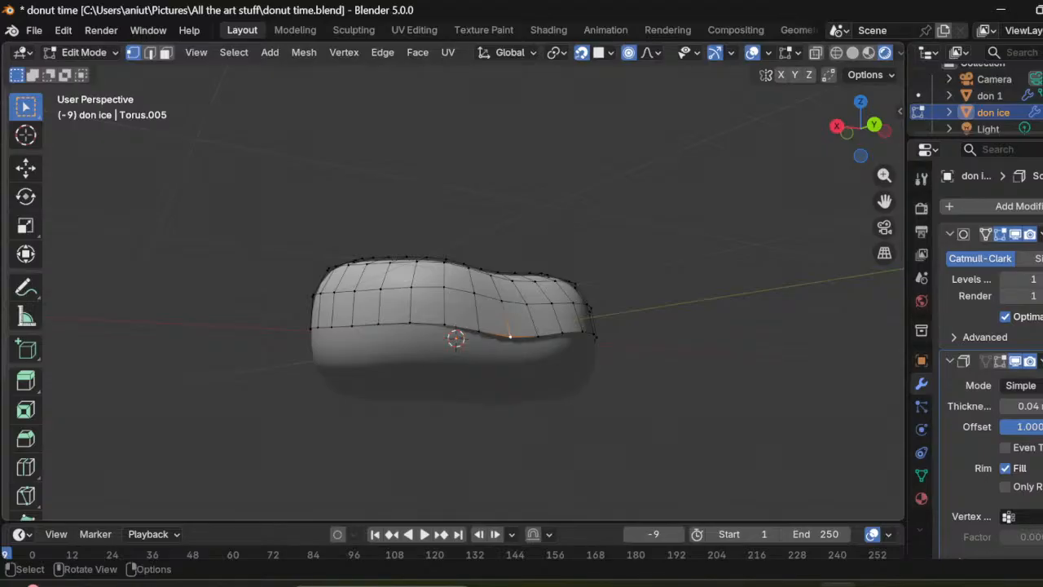
{"action": "key", "text": "g"}
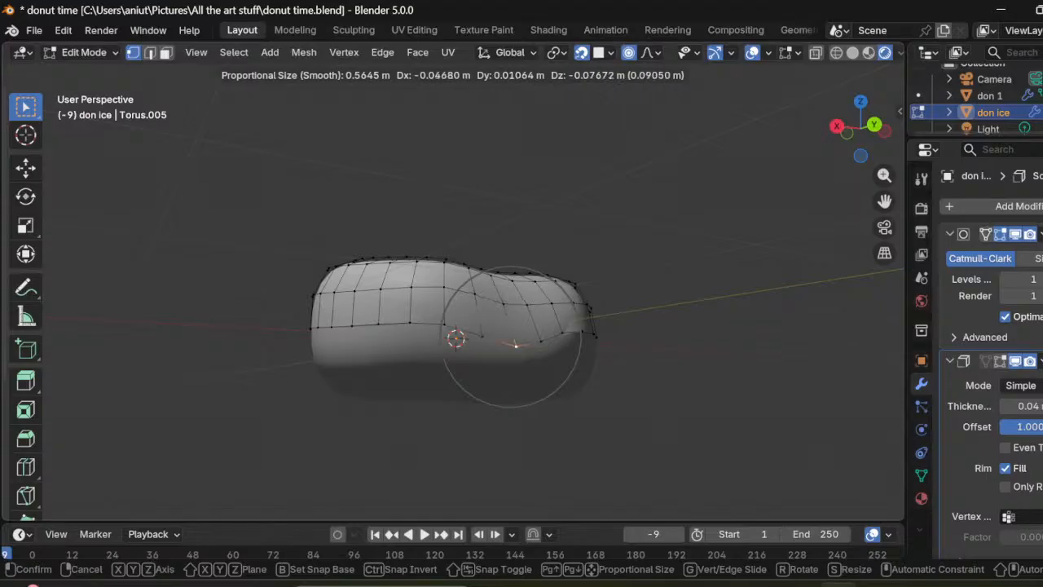
{"action": "left_click", "coordinate": [516, 335]}
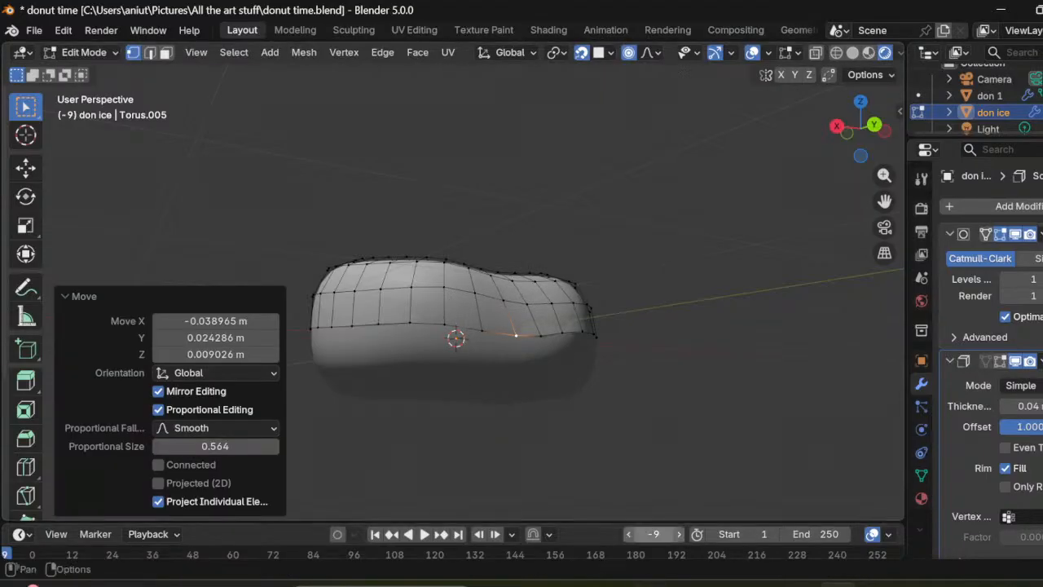
{"action": "mouse_move", "coordinate": [571, 391]}
{"action": "middle_mouse_down"}
{"action": "mouse_move", "coordinate": [572, 446]}
{"action": "mouse_move", "coordinate": [571, 393]}
{"action": "middle_mouse_up"}
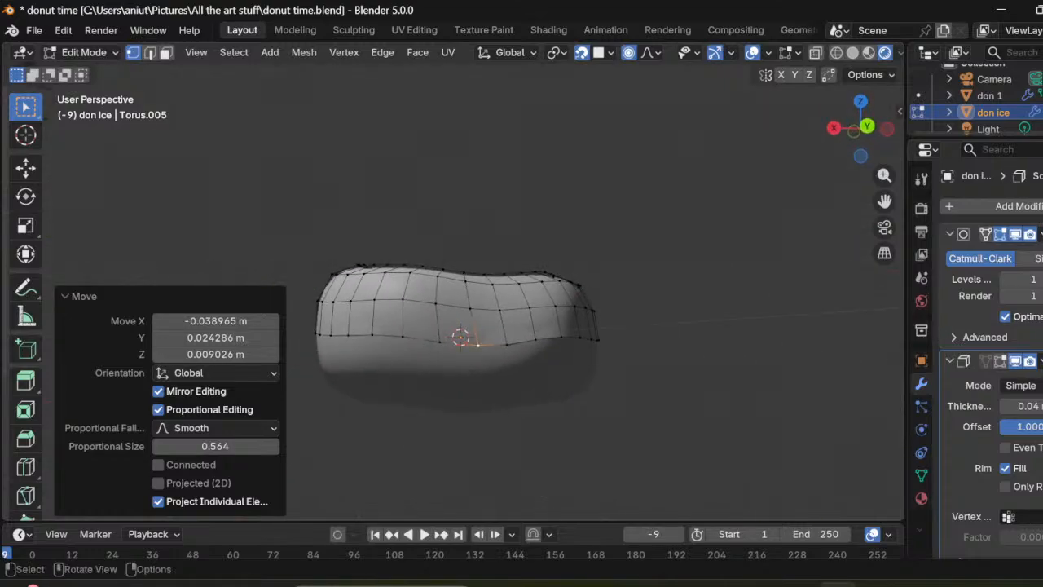
{"action": "key", "text": "ctrl+z"}
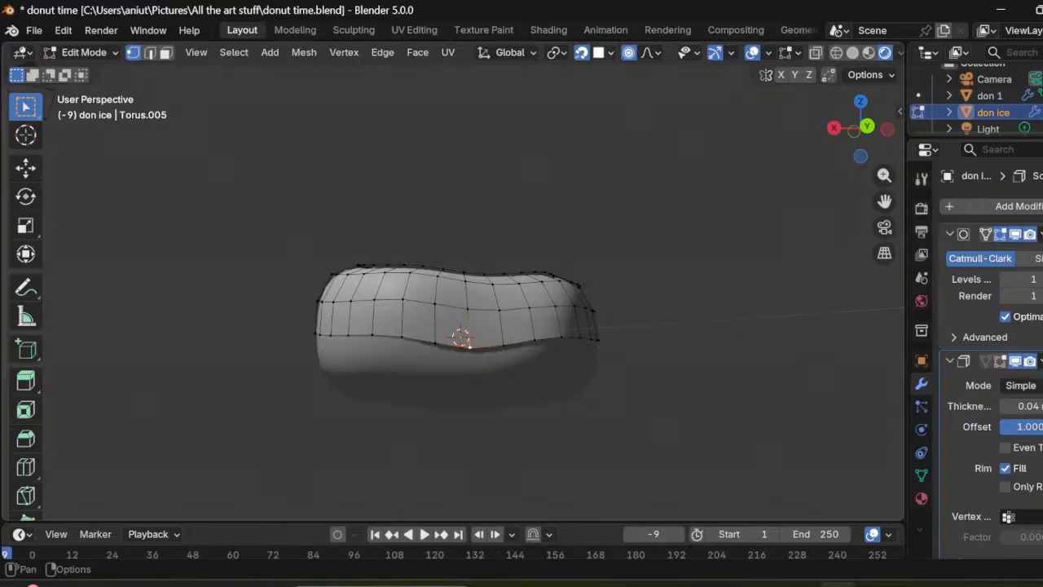
Step: Switch the snap target to Increment and back to Face Project
{"action": "left_click", "coordinate": [610, 52]}
{"action": "left_click", "coordinate": [601, 52]}
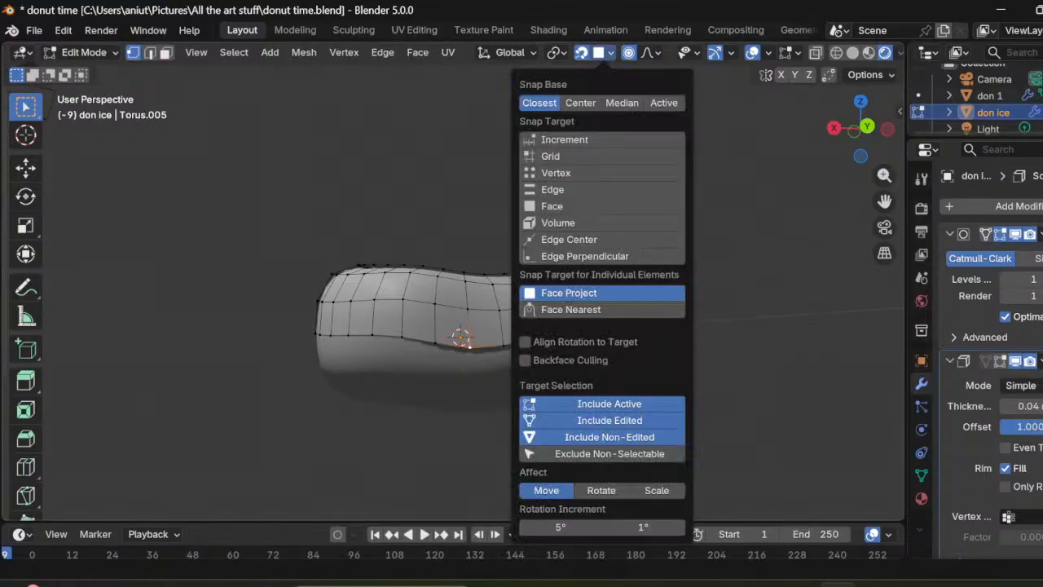
{"action": "left_click", "coordinate": [570, 139]}
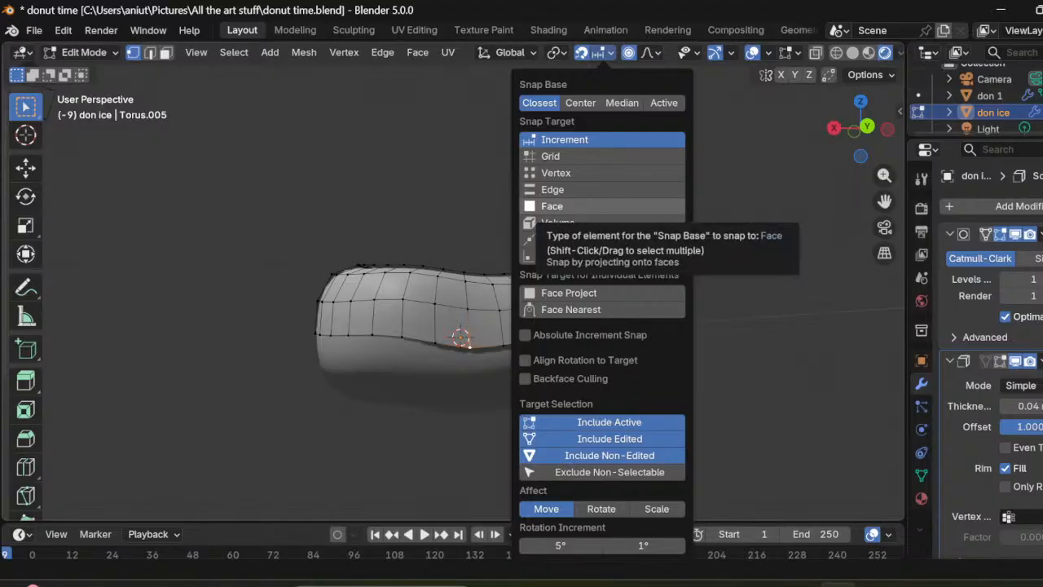
{"action": "left_click", "coordinate": [568, 292]}
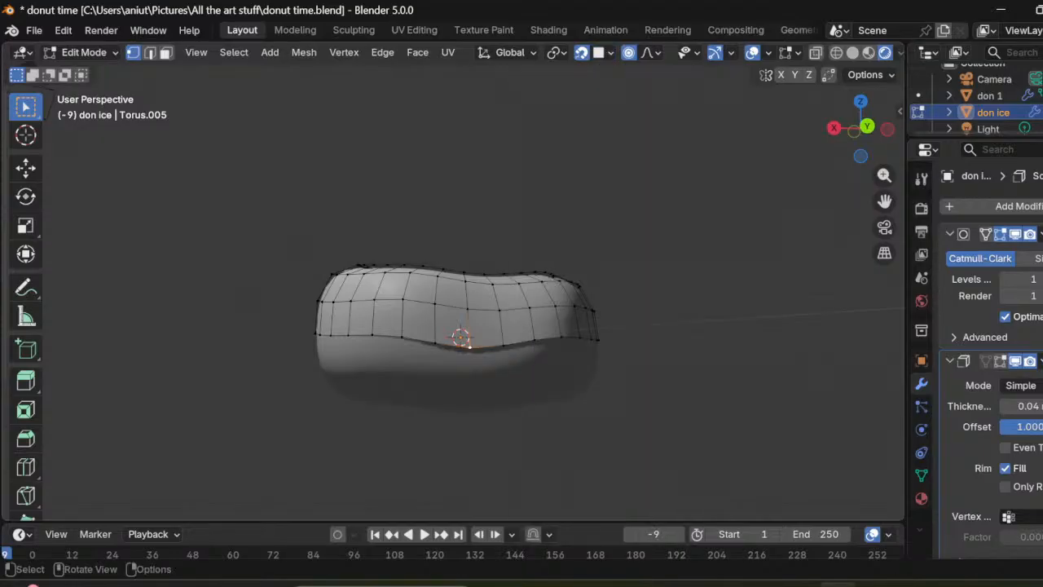
Step: Pull the selected vertex on the icing's lower edge down about 0.26 m to form a drip, and return to Object Mode
{"action": "middle_click_drag", "start_coordinate": [470, 347], "coordinate": [497, 364]}
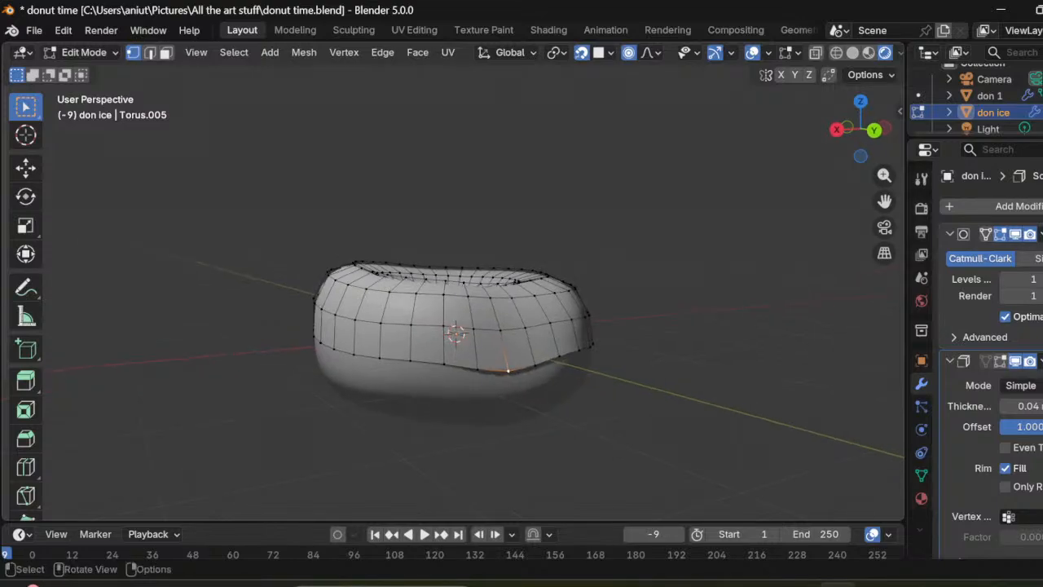
{"action": "key", "text": "g"}
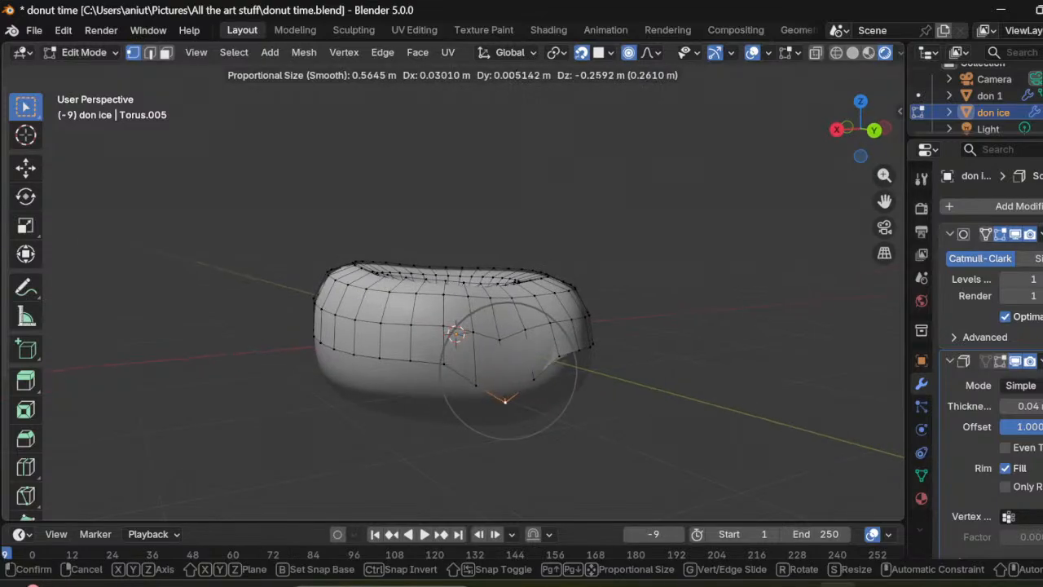
{"action": "left_click", "coordinate": [505, 399]}
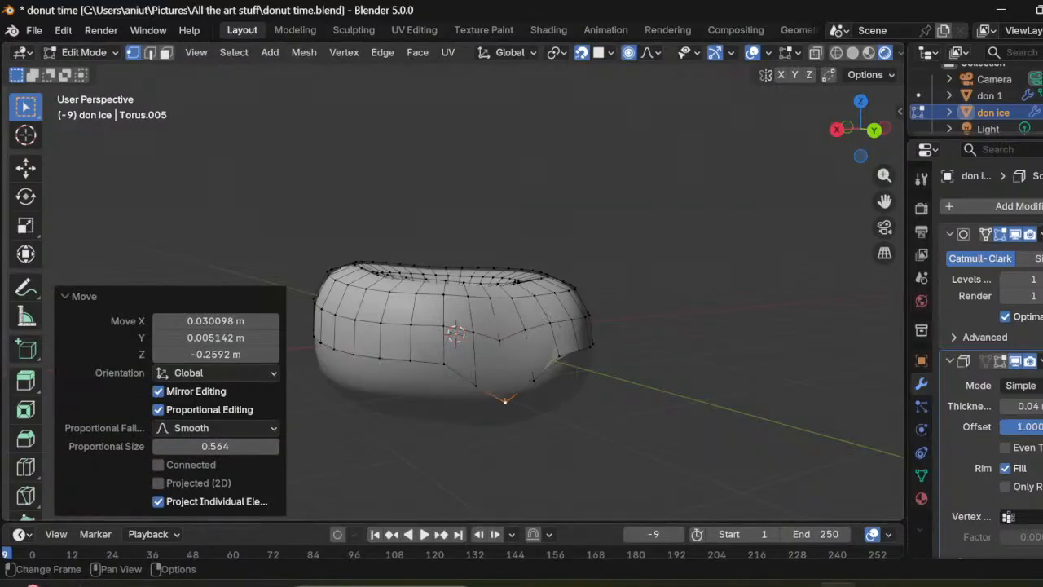
{"action": "left_click", "coordinate": [84, 52]}
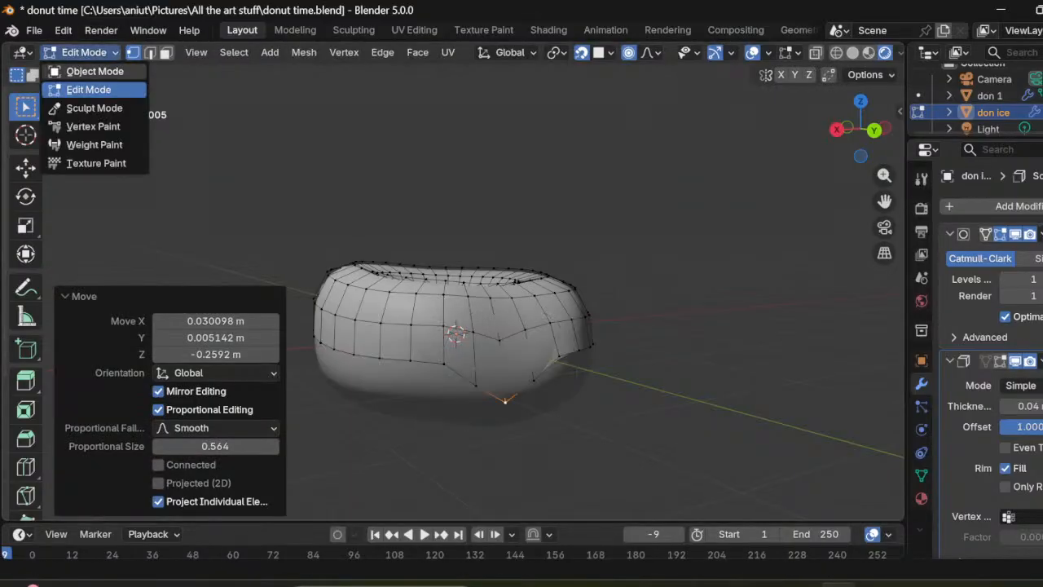
{"action": "left_click", "coordinate": [95, 71]}
{"action": "middle_click_drag", "start_coordinate": [456, 343], "coordinate": [570, 325]}
{"action": "scroll", "coordinate": [456, 326], "scroll_direction": "up", "scroll_amount": 3}
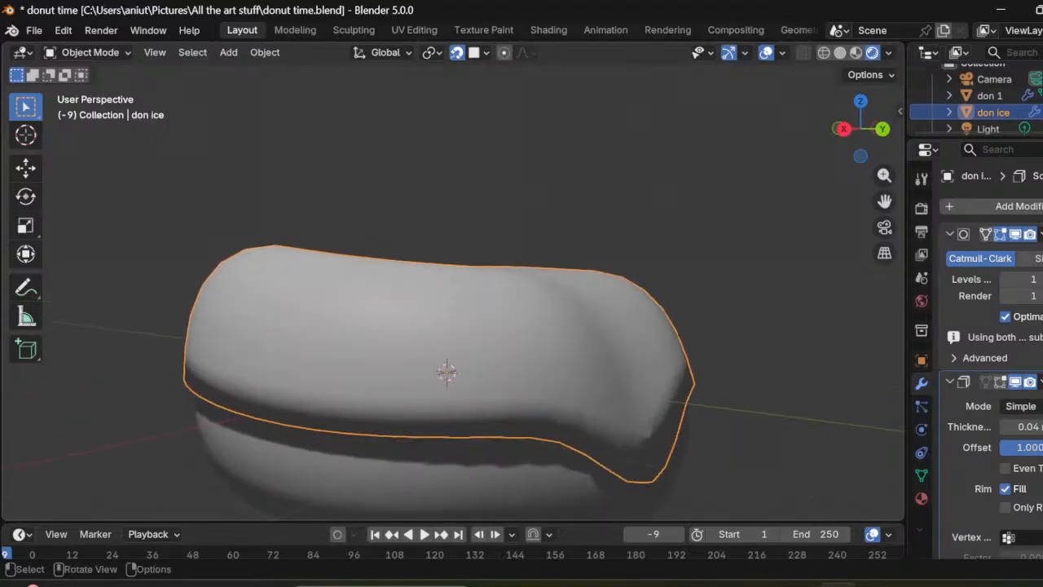
{"action": "scroll", "coordinate": [448, 351], "scroll_direction": "down", "scroll_amount": 2}
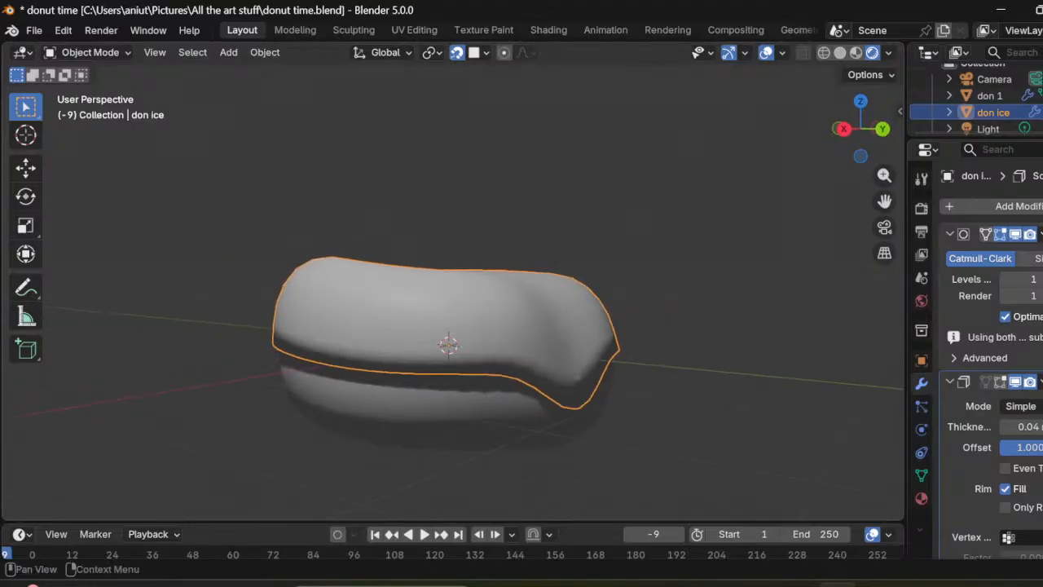
Step: Raise the icing's Solidify thickness to 0.05 m and return to Edit Mode
{"action": "left_click_drag", "start_coordinate": [1029, 428], "coordinate": [1039, 427]}
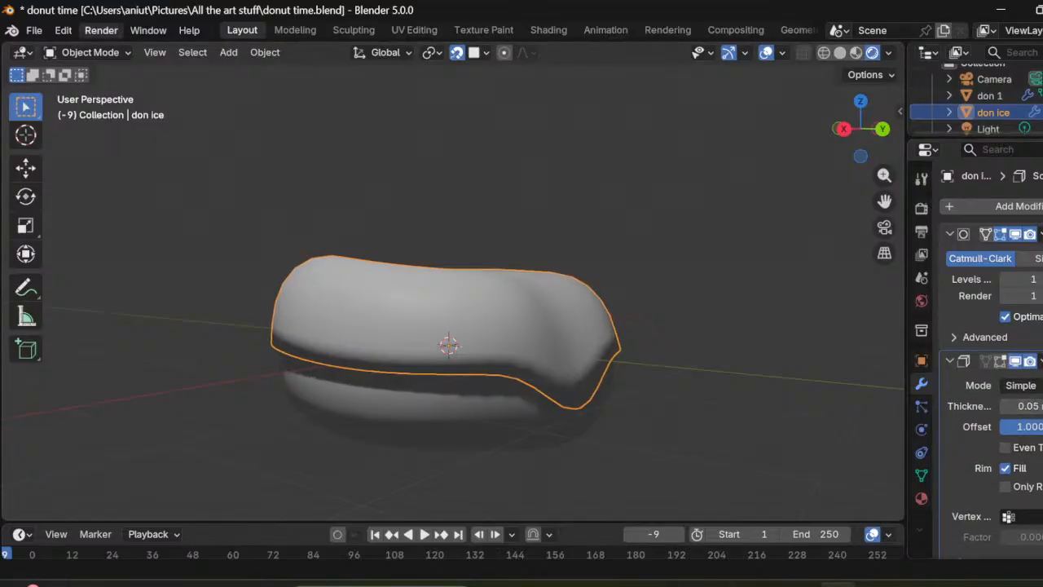
{"action": "left_click", "coordinate": [89, 53]}
{"action": "left_click", "coordinate": [88, 90]}
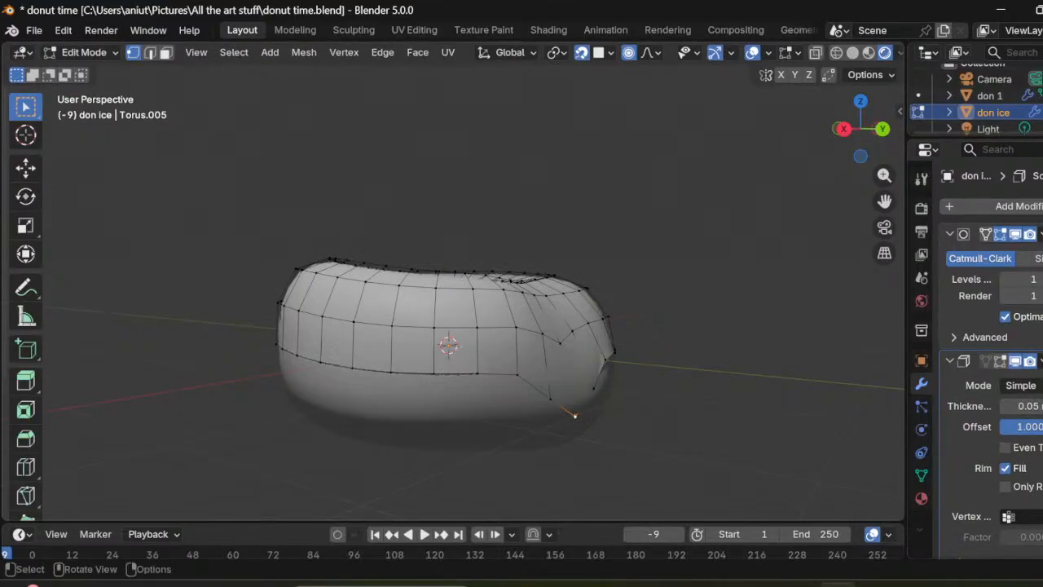
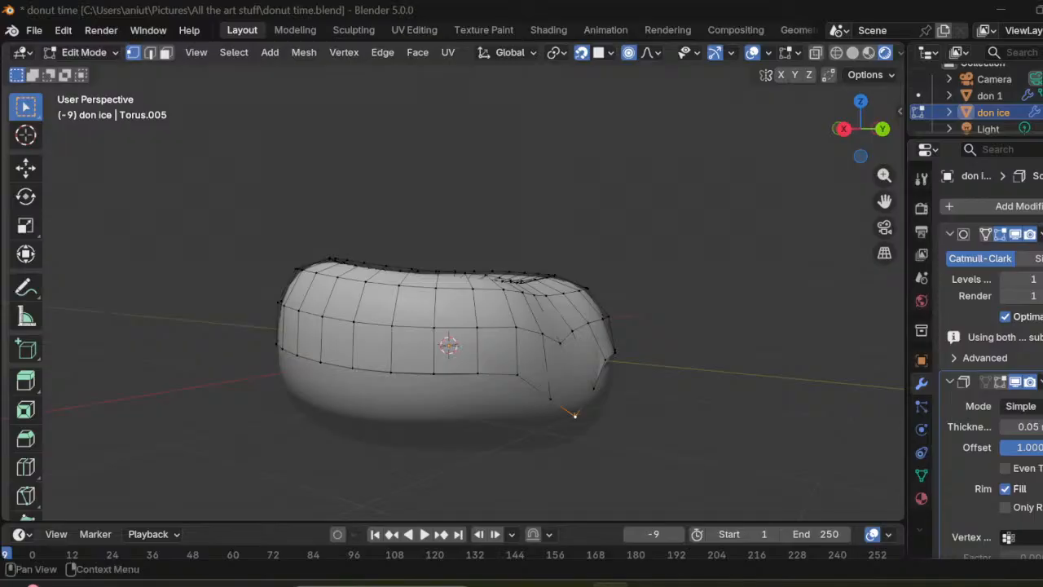
{"action": "left_click", "coordinate": [1041, 233]}
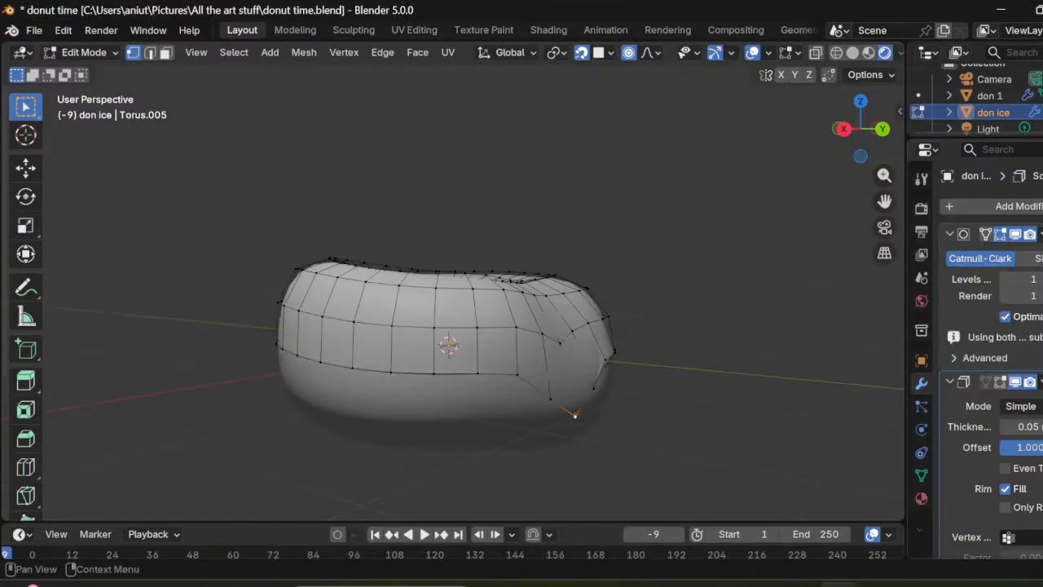
Step: Undo the Solidify thickness change and the last vertex pull on the icing's lower edge
{"action": "key", "text": "ctrl+z"}
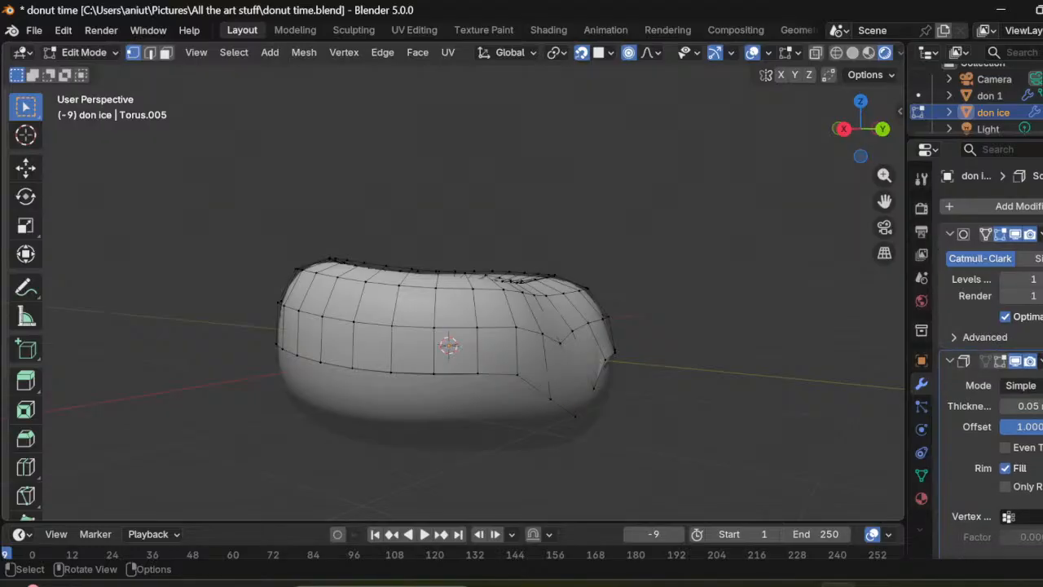
{"action": "key", "text": "Tab"}
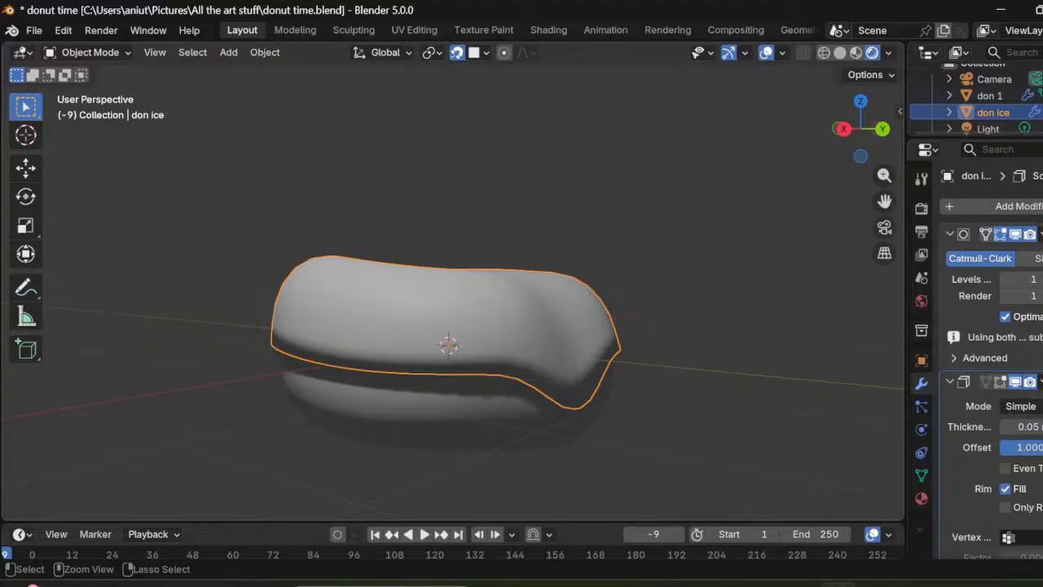
{"action": "key", "text": "ctrl+z"}
{"action": "key", "text": "ctrl+z"}
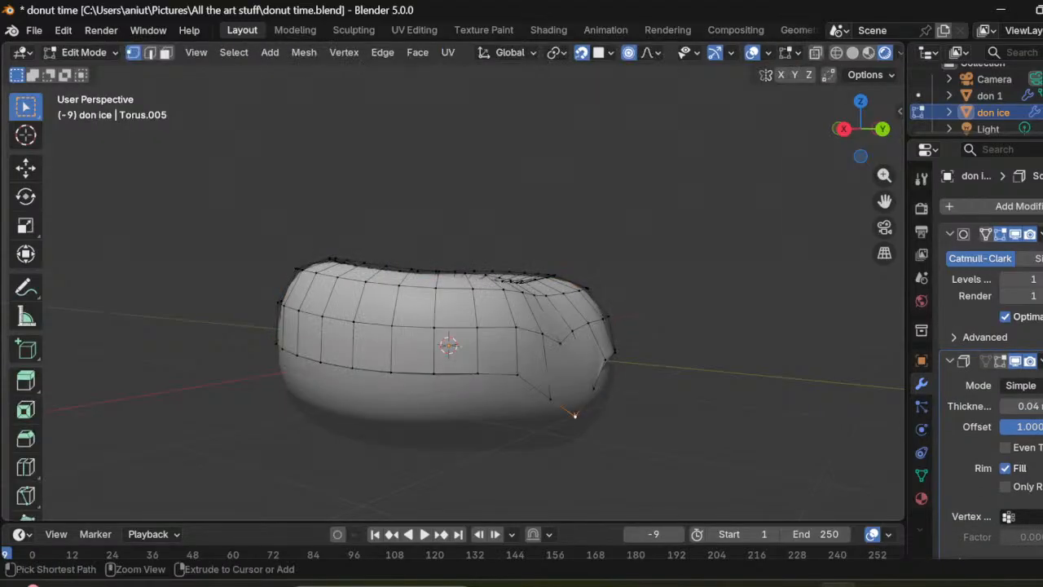
{"action": "key", "text": "ctrl+z"}
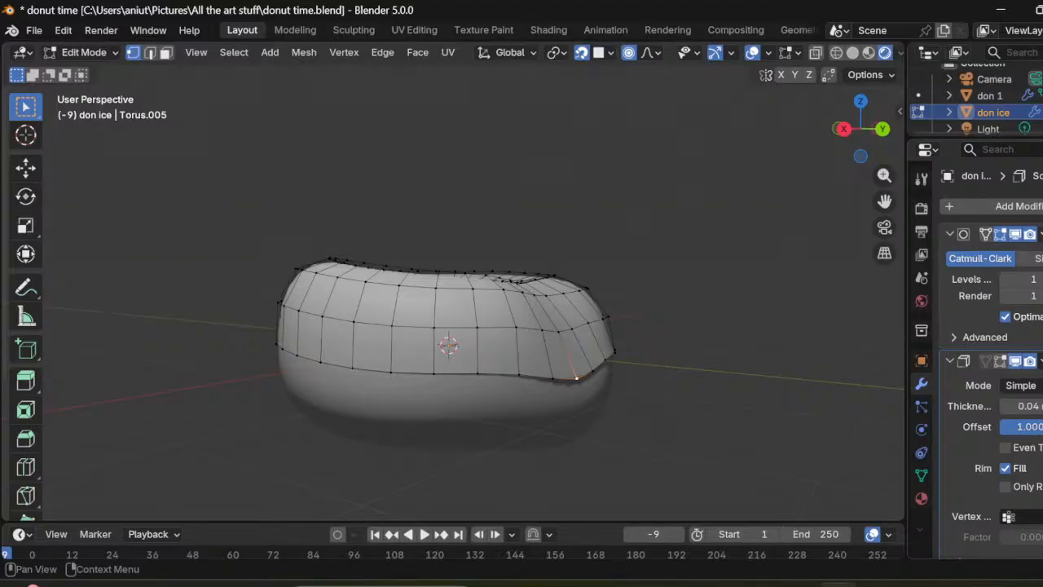
Step: Turn off the on-cage display of the icing's Subdivision modifier
{"action": "left_click", "coordinate": [1042, 234]}
{"action": "left_click", "coordinate": [1042, 234]}
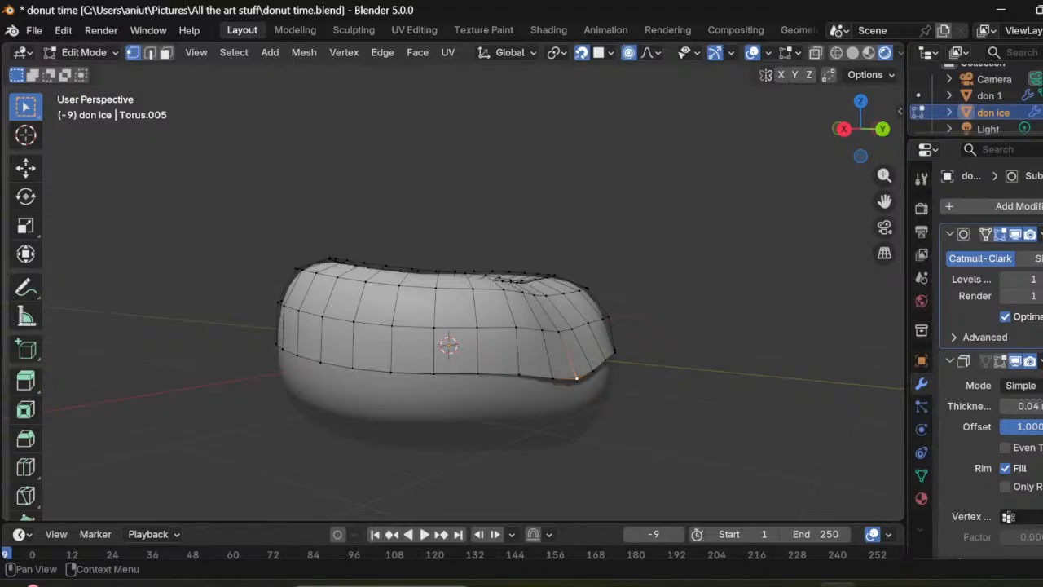
{"action": "left_click", "coordinate": [1042, 234]}
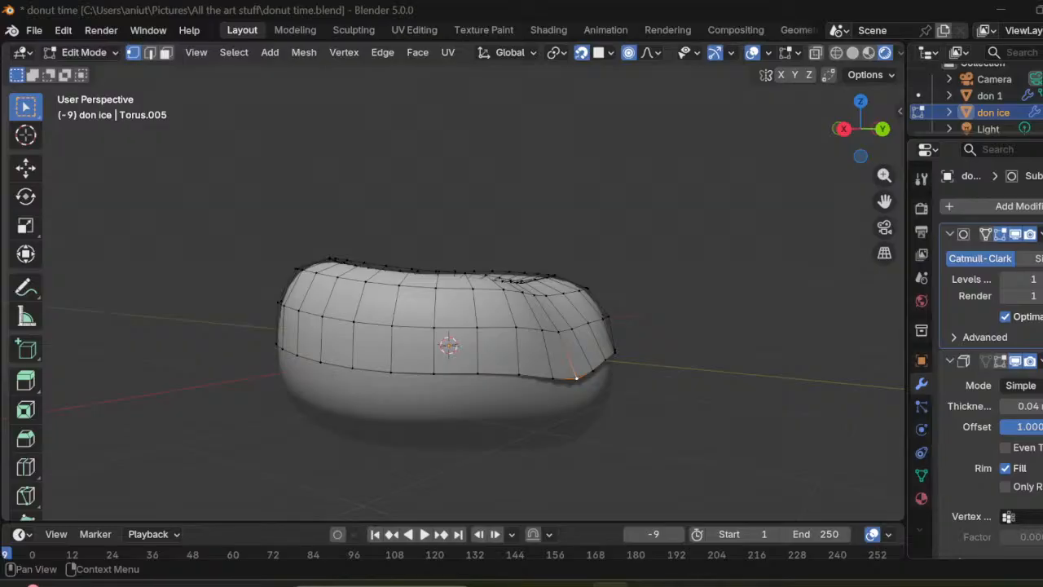
{"action": "left_click", "coordinate": [1040, 234]}
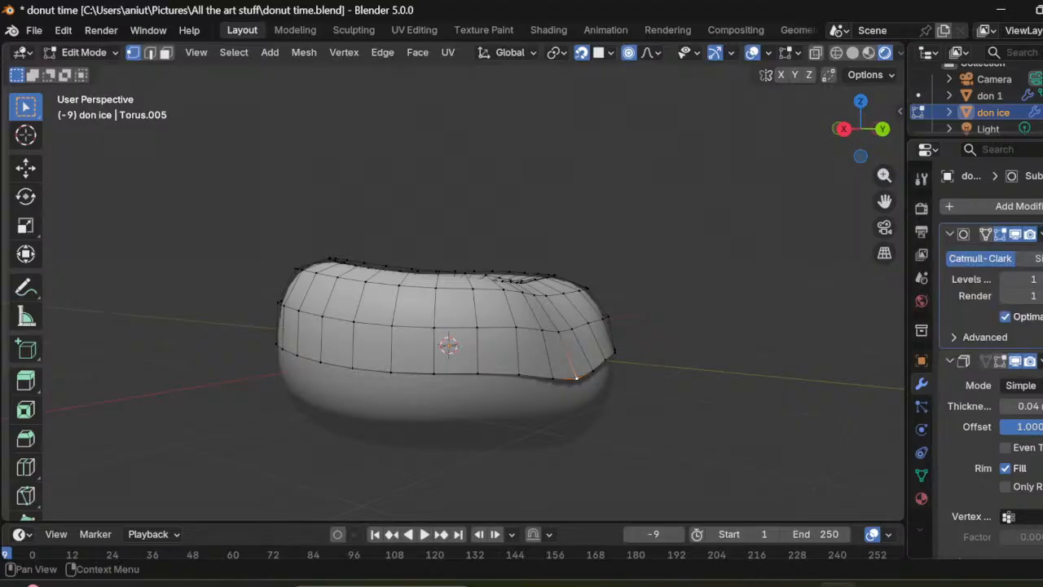
{"action": "key", "text": "Right"}
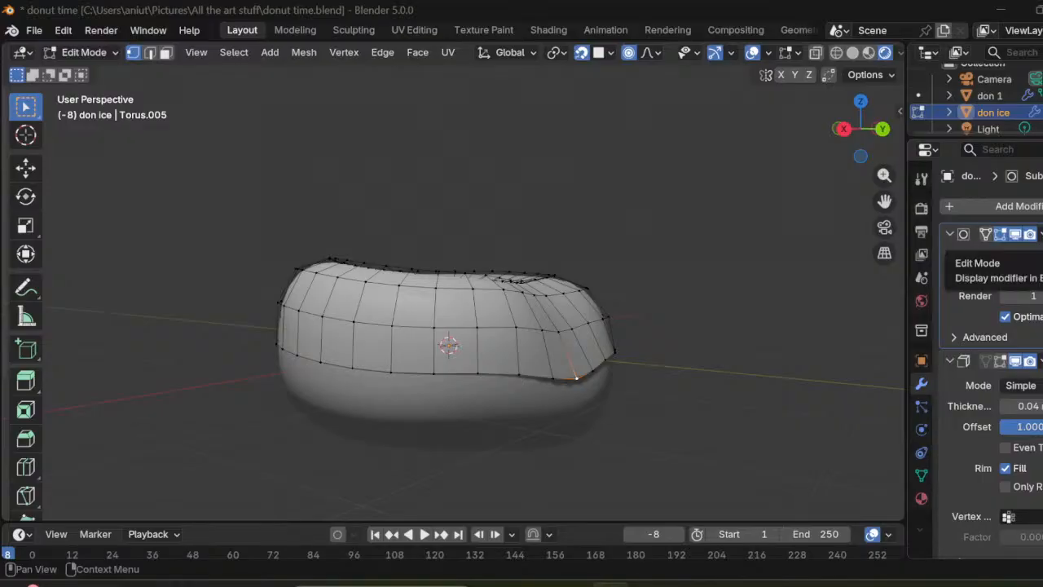
{"action": "left_click", "coordinate": [1001, 234]}
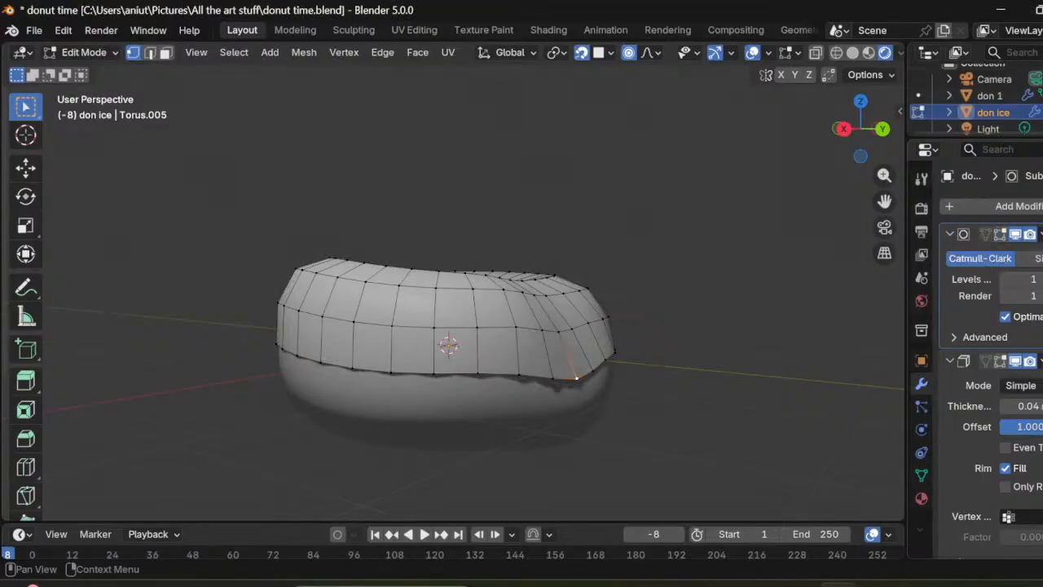
{"action": "left_click", "coordinate": [1041, 234]}
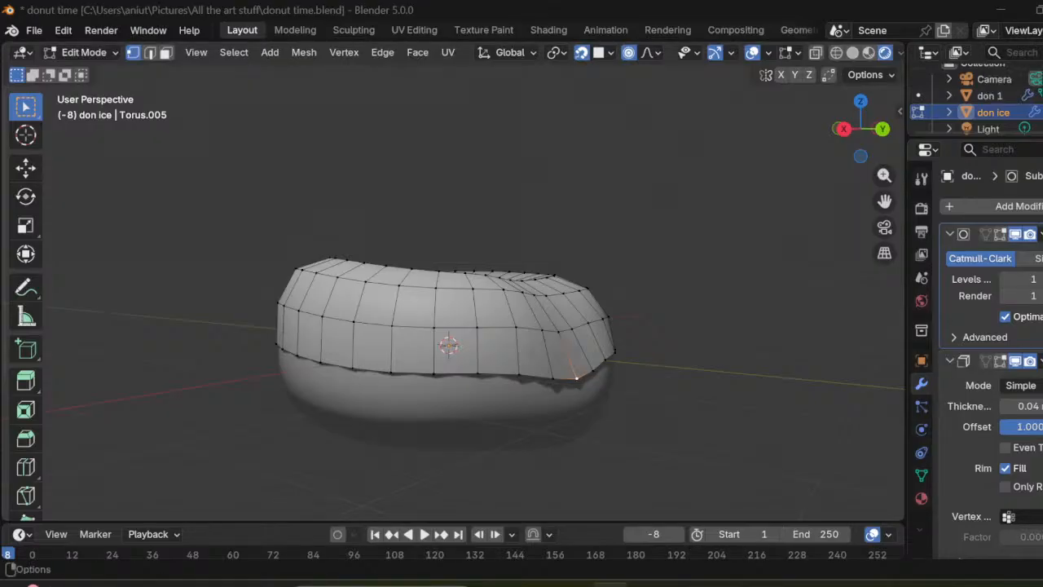
Step: Apply the icing's Subdivision modifier in Object Mode and select a single vertex on the lower edge in Edit Mode
{"action": "left_click", "coordinate": [84, 52]}
{"action": "left_click", "coordinate": [95, 71]}
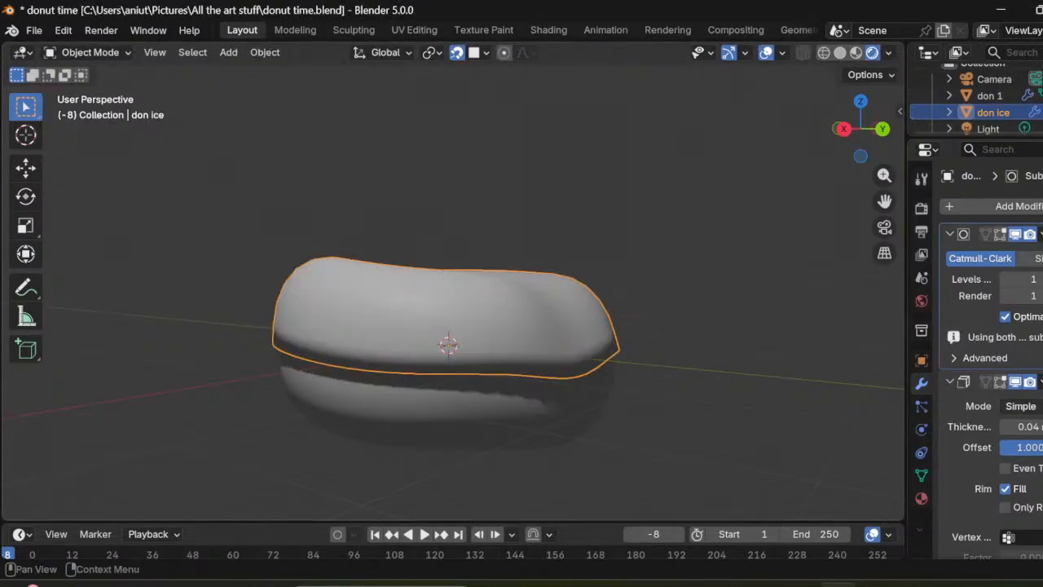
{"action": "left_click", "coordinate": [1042, 234]}
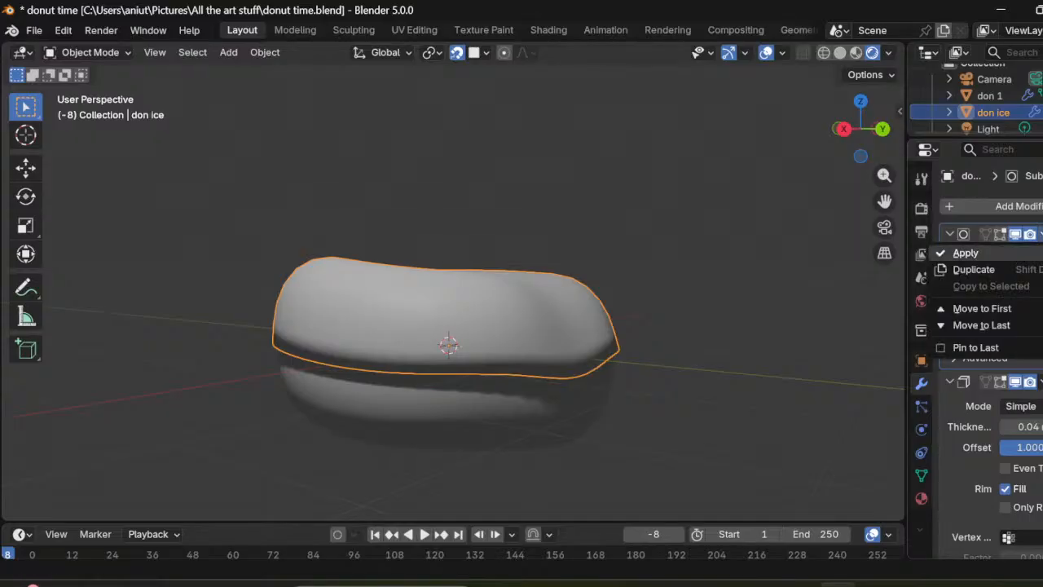
{"action": "left_click", "coordinate": [1018, 252]}
{"action": "left_click", "coordinate": [86, 52]}
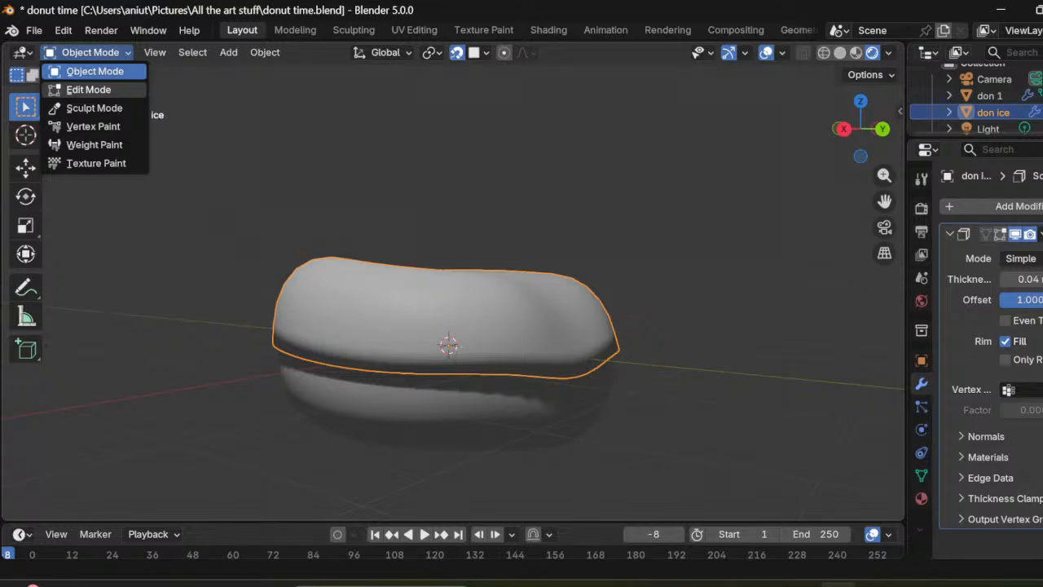
{"action": "left_click", "coordinate": [88, 90]}
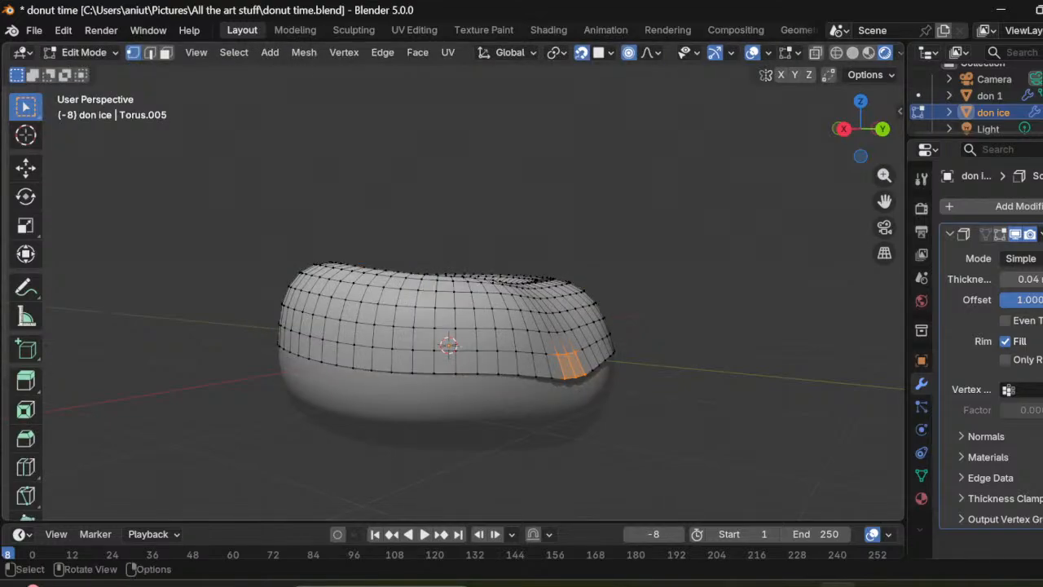
{"action": "middle_click_drag", "start_coordinate": [521, 326], "coordinate": [456, 341]}
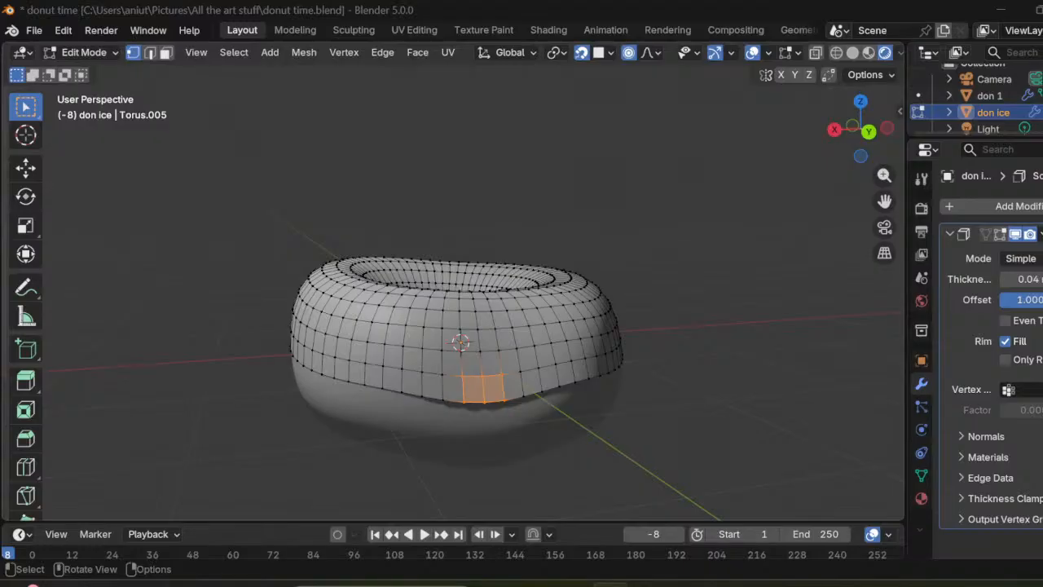
{"action": "left_click", "coordinate": [559, 386]}
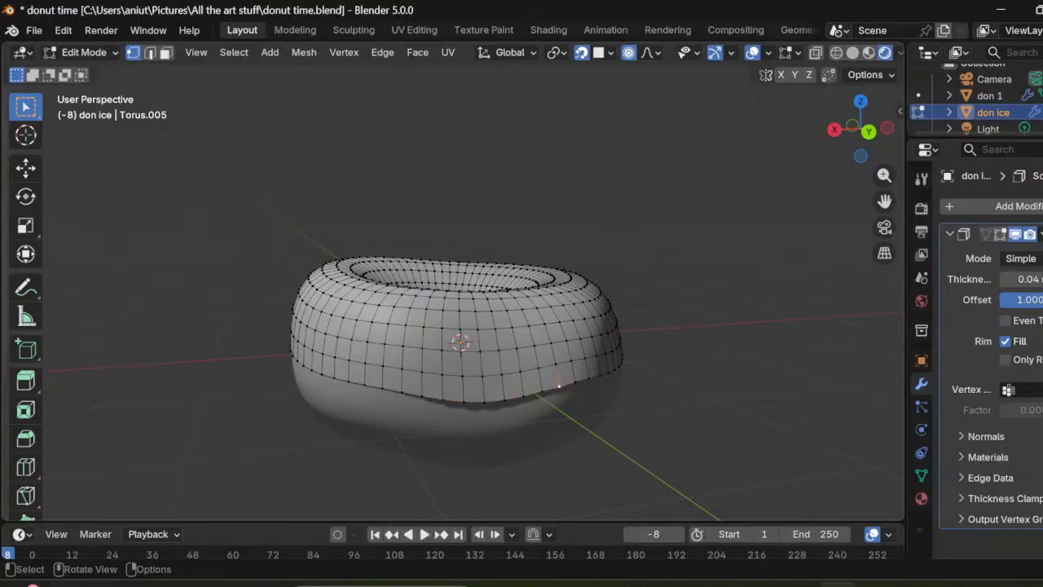
Step: Undo the vertex selection, the applied Subdivision modifier and its on-cage display change
{"action": "key", "text": "ctrl+z"}
{"action": "key", "text": "Tab"}
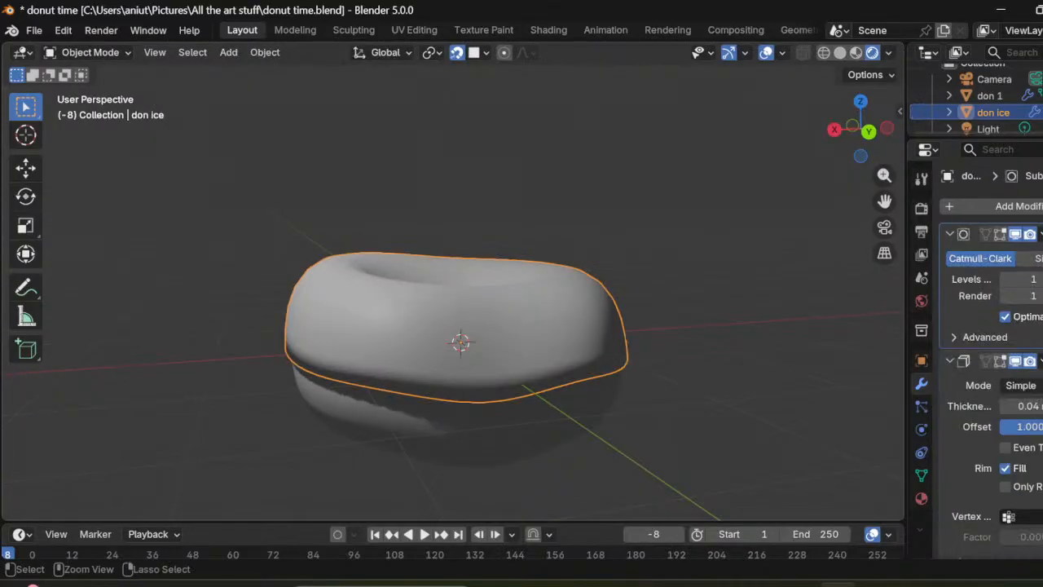
{"action": "key", "text": "ctrl+z"}
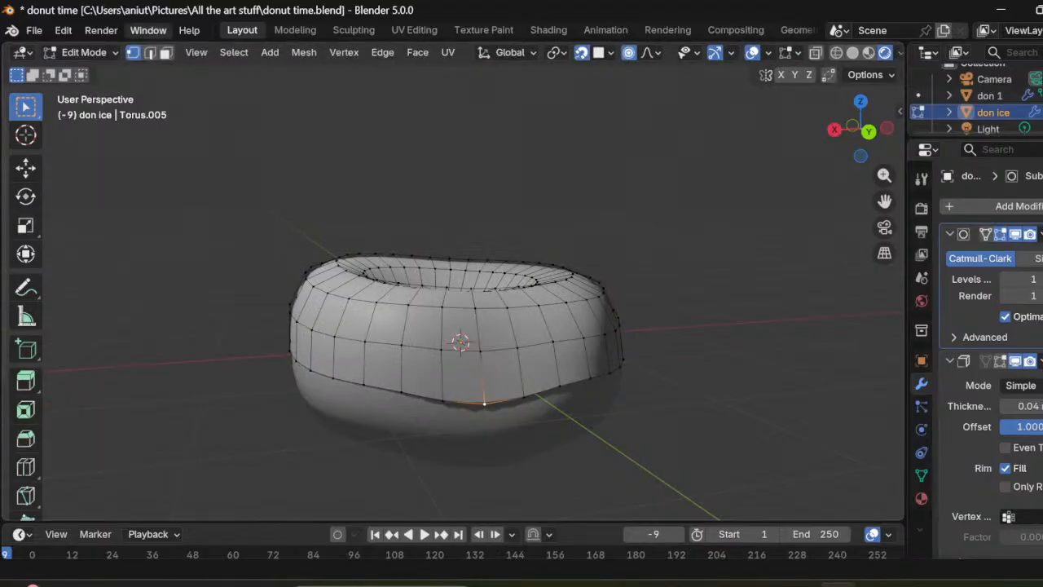
Step: Apply the Subdivision modifier to the icing in Object Mode and return to Edit Mode
{"action": "left_click", "coordinate": [84, 52]}
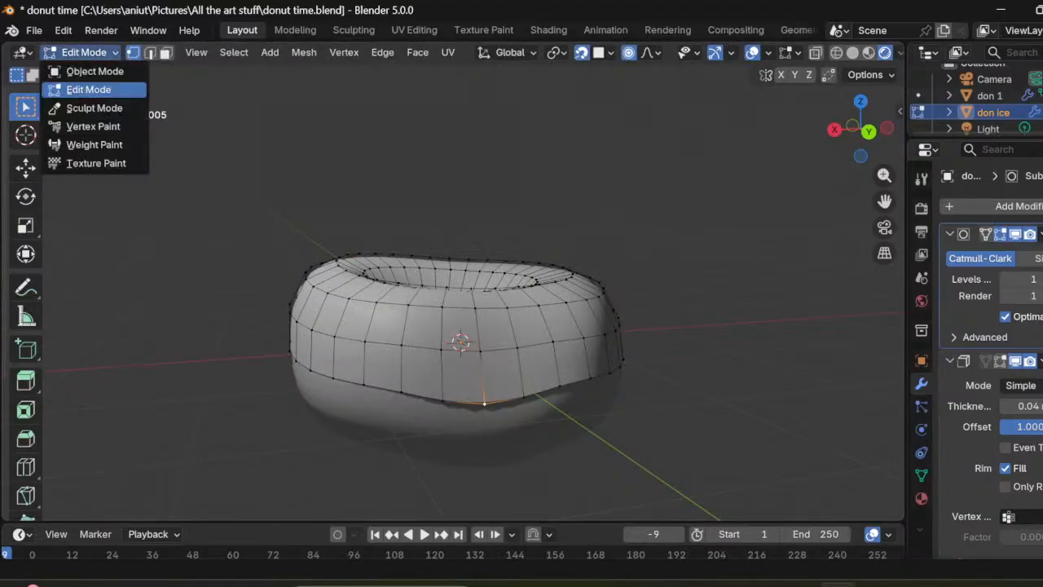
{"action": "left_click", "coordinate": [77, 70]}
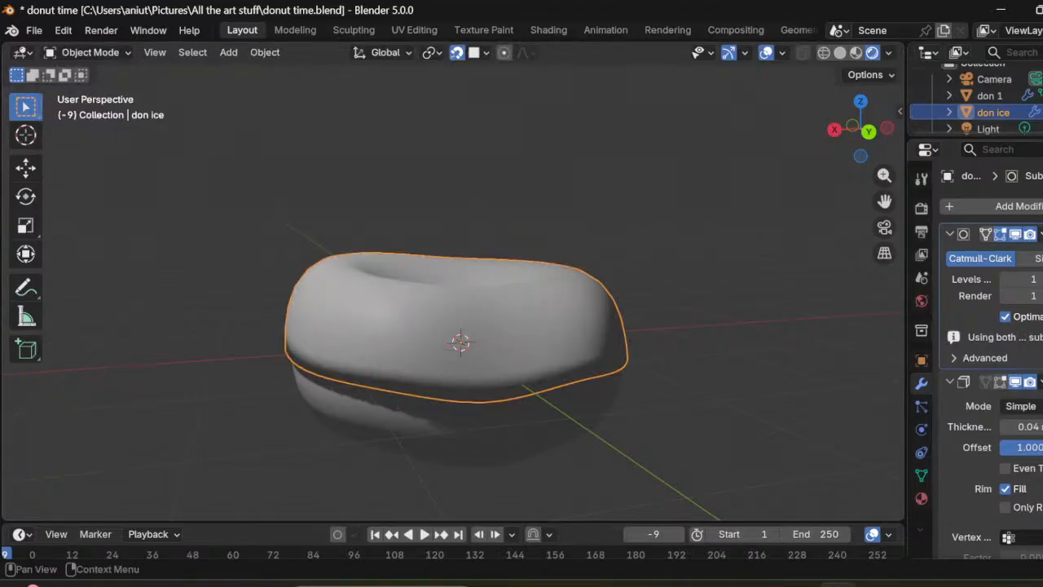
{"action": "left_click", "coordinate": [1041, 234]}
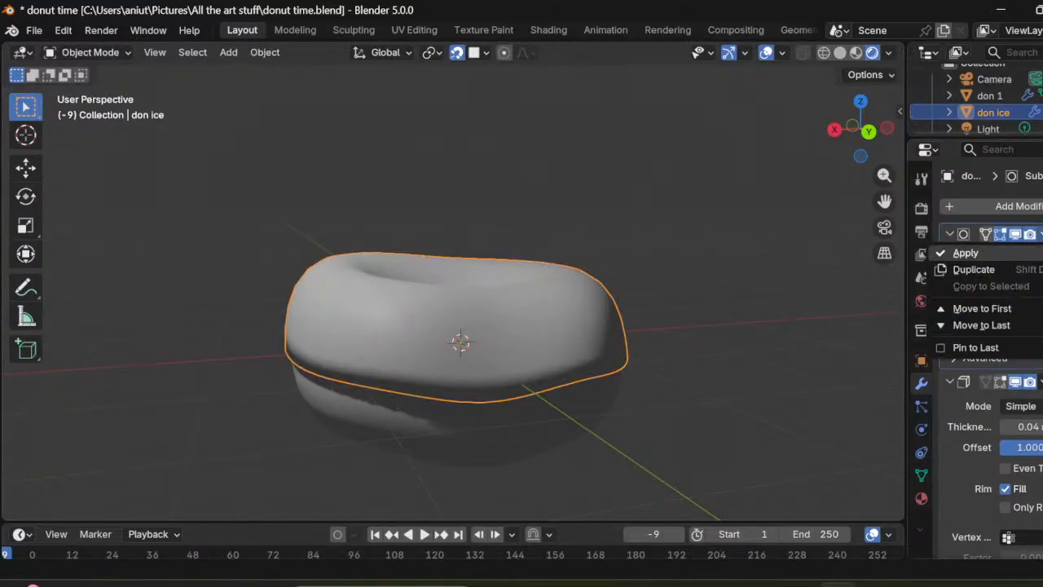
{"action": "left_click", "coordinate": [966, 253]}
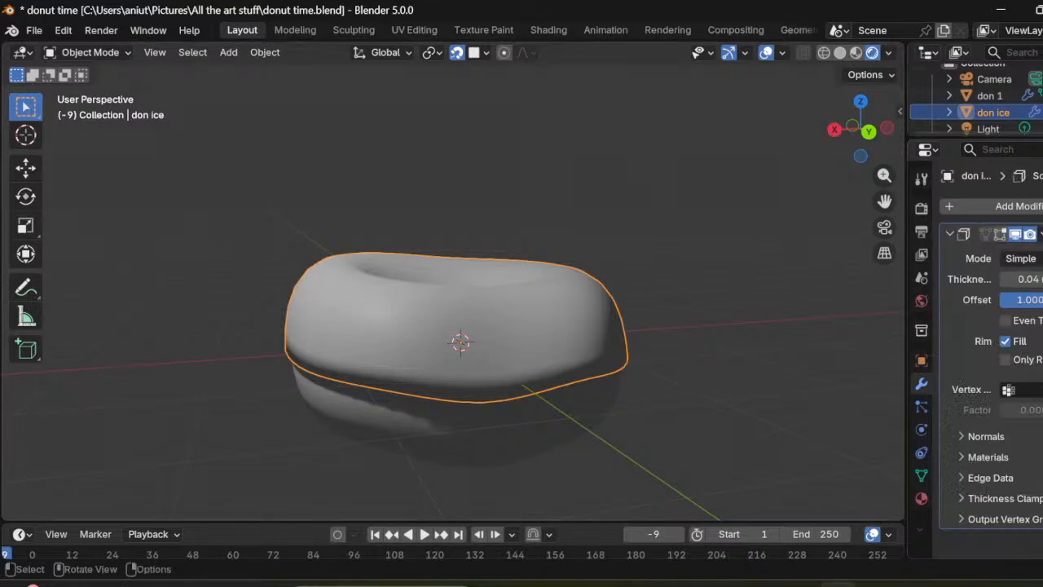
{"action": "left_click", "coordinate": [88, 52]}
{"action": "left_click", "coordinate": [88, 90]}
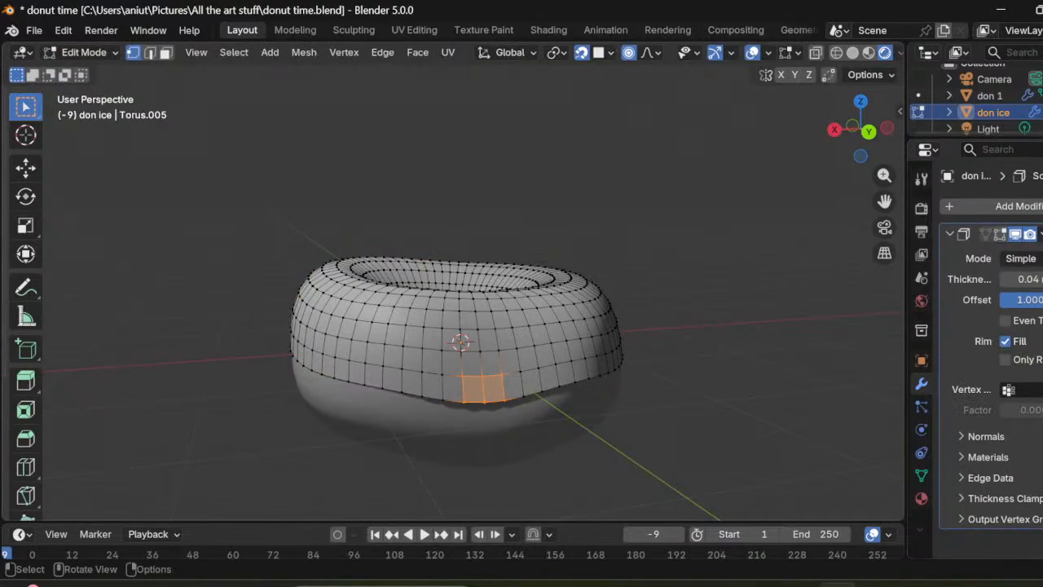
Step: Pull the tip vertex of the icing's lower-edge bulge down about 0.20 m with smooth proportional editing at size 0.564 to form a drip
{"action": "left_click", "coordinate": [484, 401]}
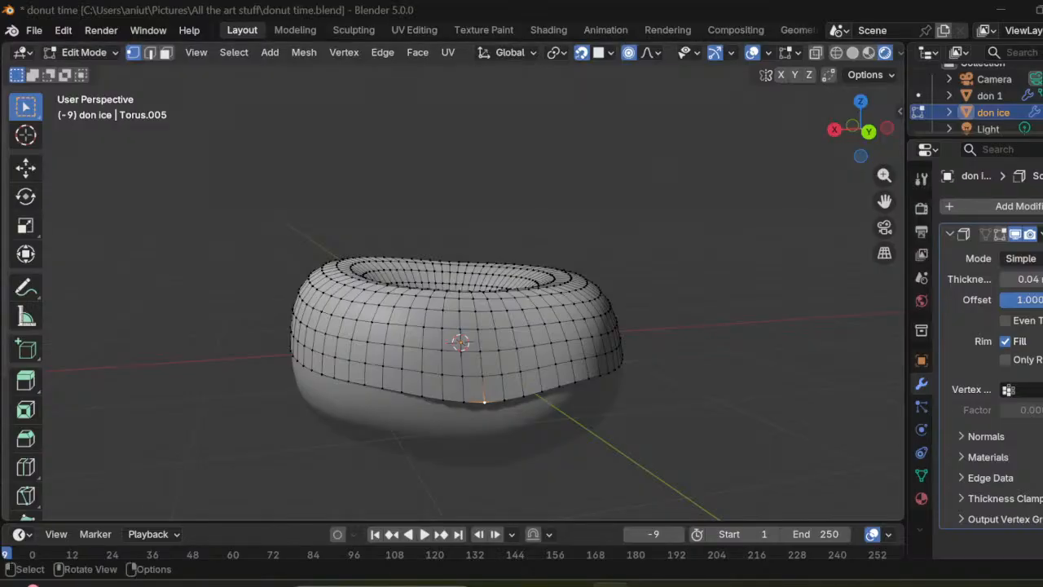
{"action": "middle_click_drag", "start_coordinate": [484, 403], "coordinate": [563, 377]}
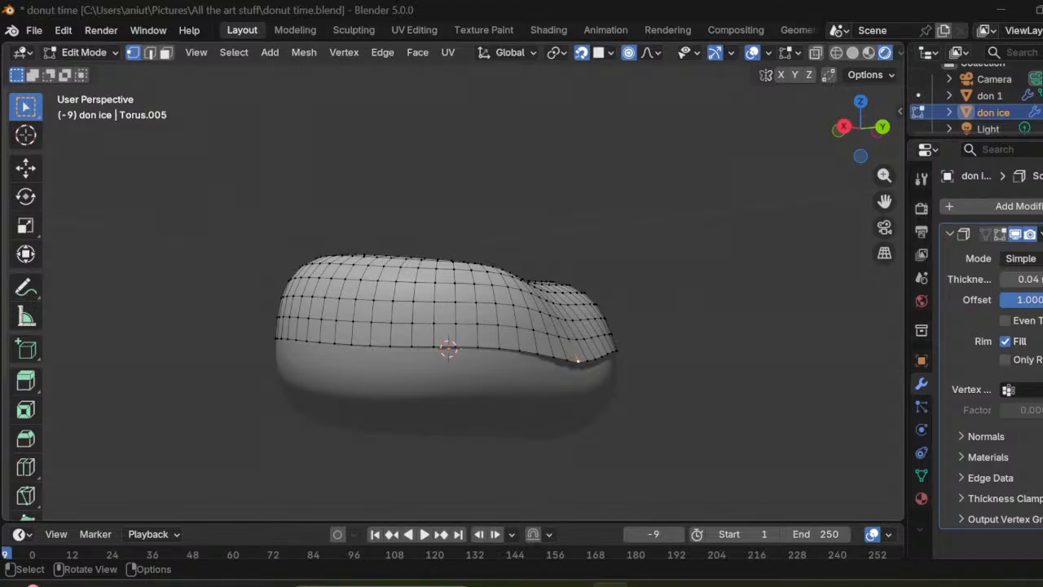
{"action": "key", "text": "g"}
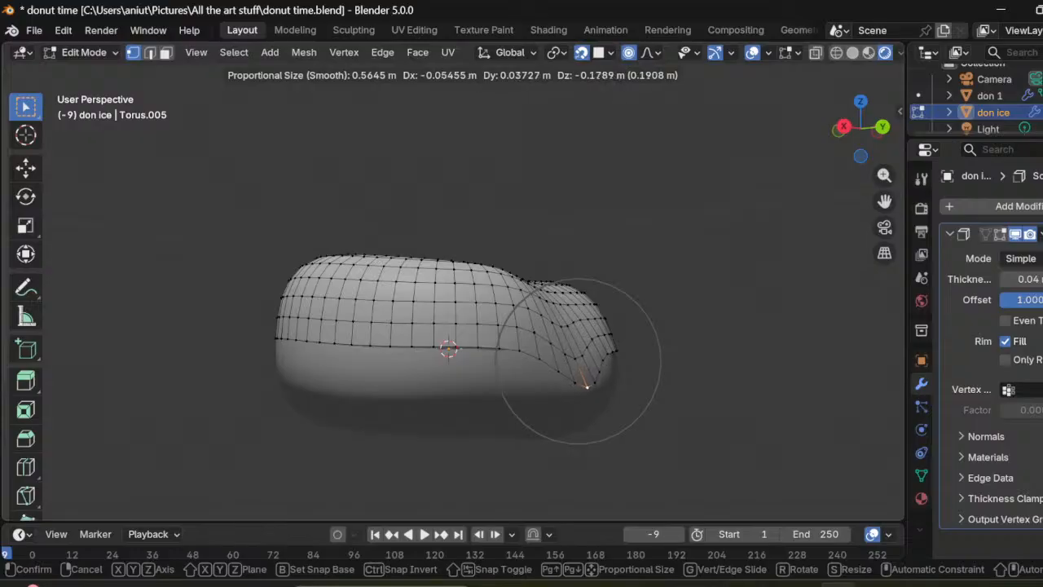
{"action": "left_click", "coordinate": [587, 391]}
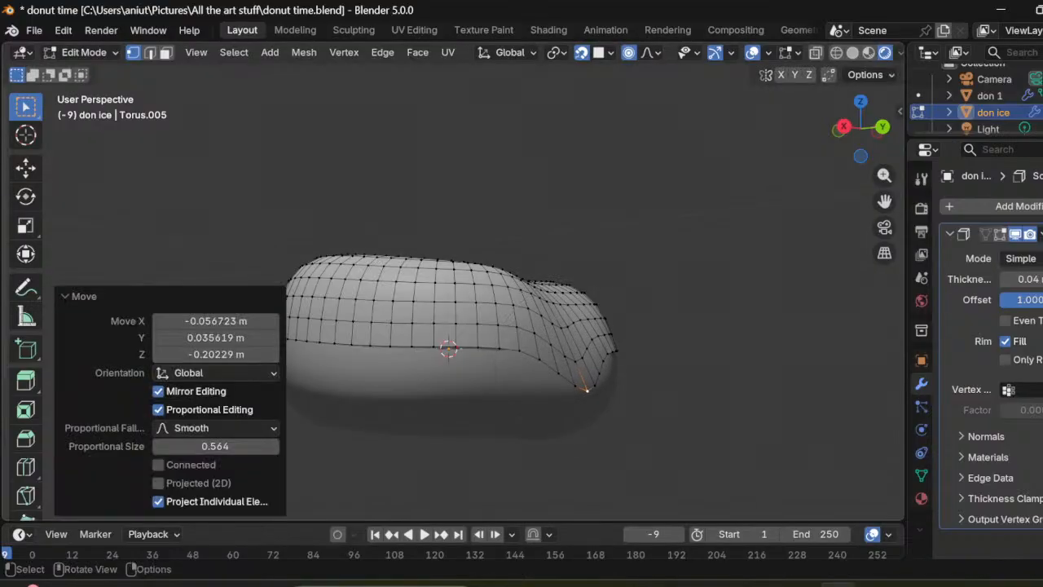
{"action": "scroll", "coordinate": [587, 391], "scroll_direction": "up", "scroll_amount": 2}
{"action": "scroll", "coordinate": [587, 391], "scroll_direction": "down", "scroll_amount": 4}
{"action": "middle_click_drag", "start_coordinate": [587, 391], "coordinate": [614, 370]}
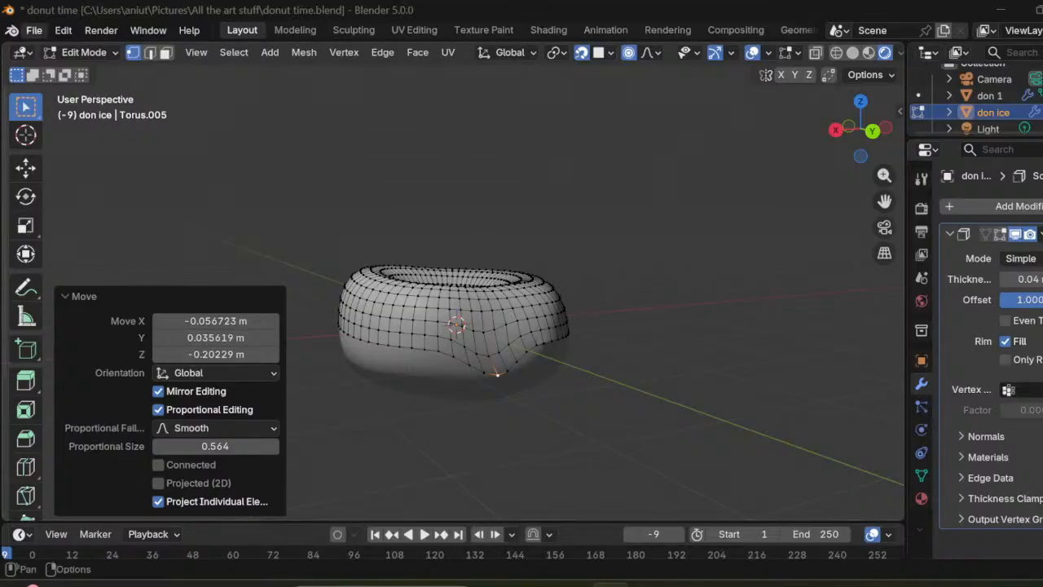
Step: Return to Object Mode and examine the icing's drip from another side
{"action": "left_click", "coordinate": [84, 52]}
{"action": "left_click", "coordinate": [96, 72]}
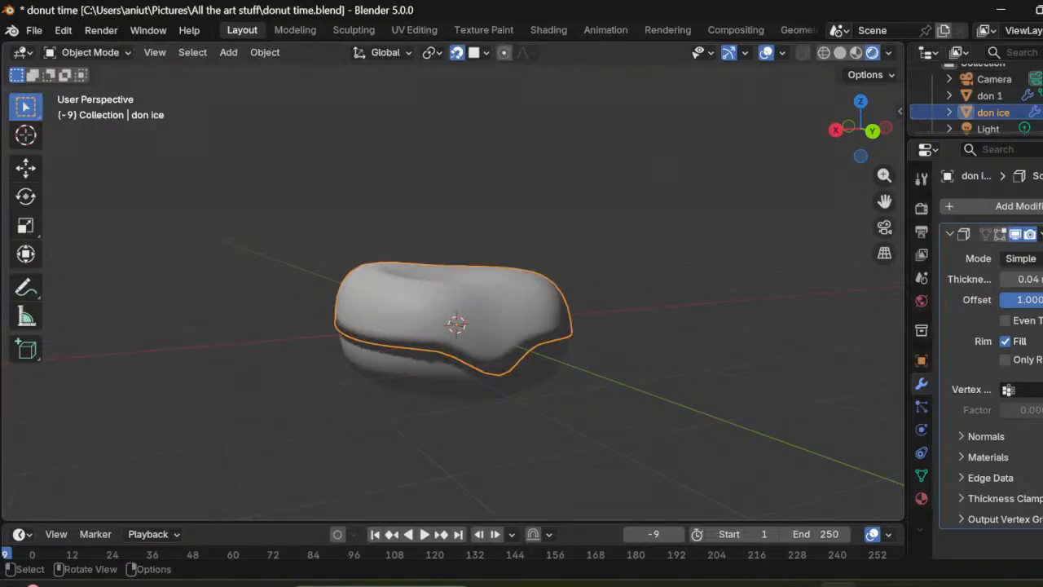
{"action": "middle_click_drag", "start_coordinate": [521, 358], "coordinate": [554, 366]}
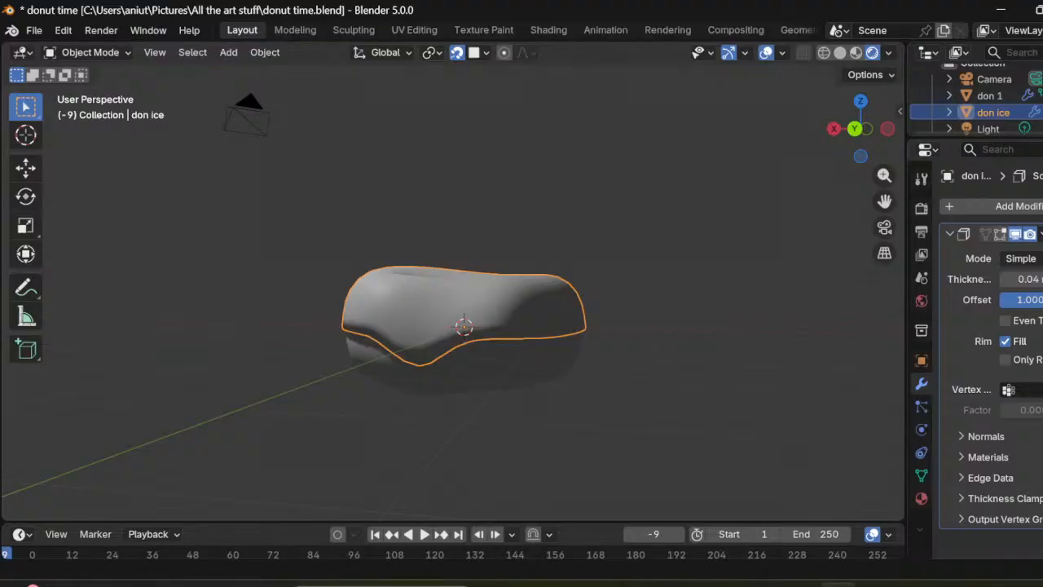
{"action": "right_click", "coordinate": [456, 353]}
{"action": "mouse_move", "coordinate": [456, 354]}
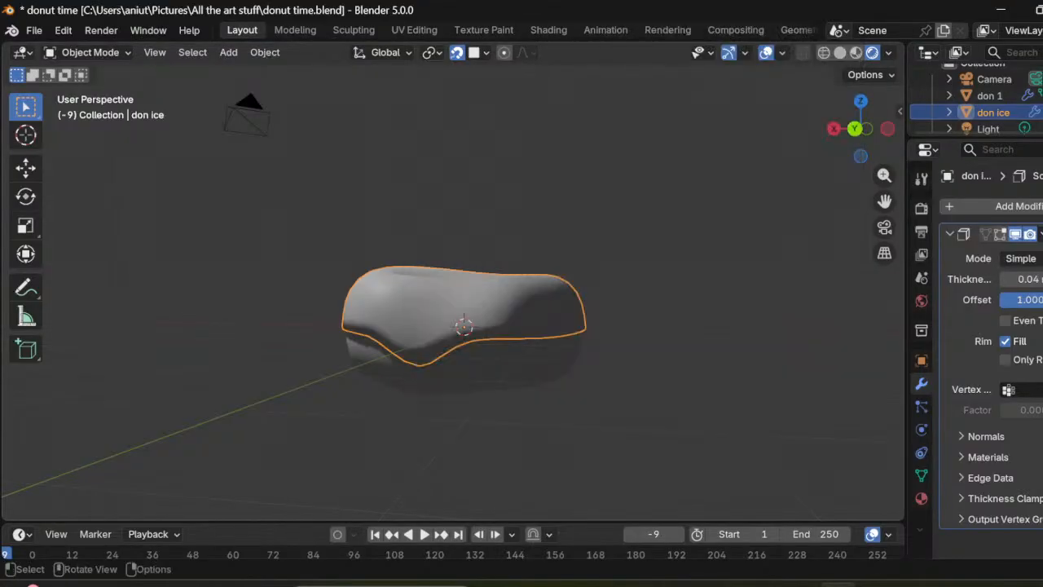
Step: Check the icing's drip from another side and switch the icing to Edit Mode
{"action": "middle_click_drag", "start_coordinate": [457, 353], "coordinate": [497, 352]}
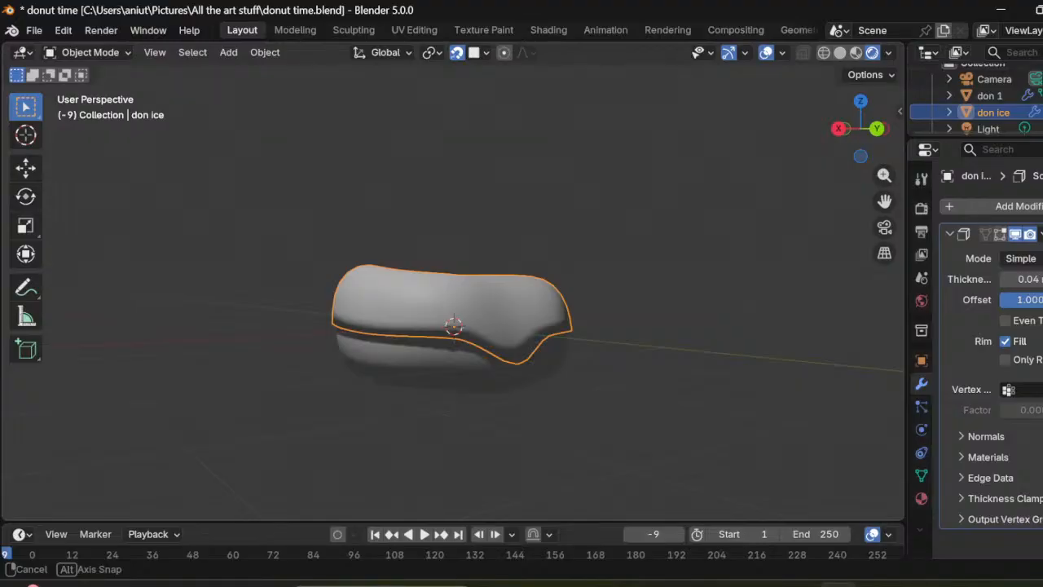
{"action": "middle_click_drag", "start_coordinate": [498, 352], "coordinate": [494, 351]}
{"action": "left_click", "coordinate": [90, 53]}
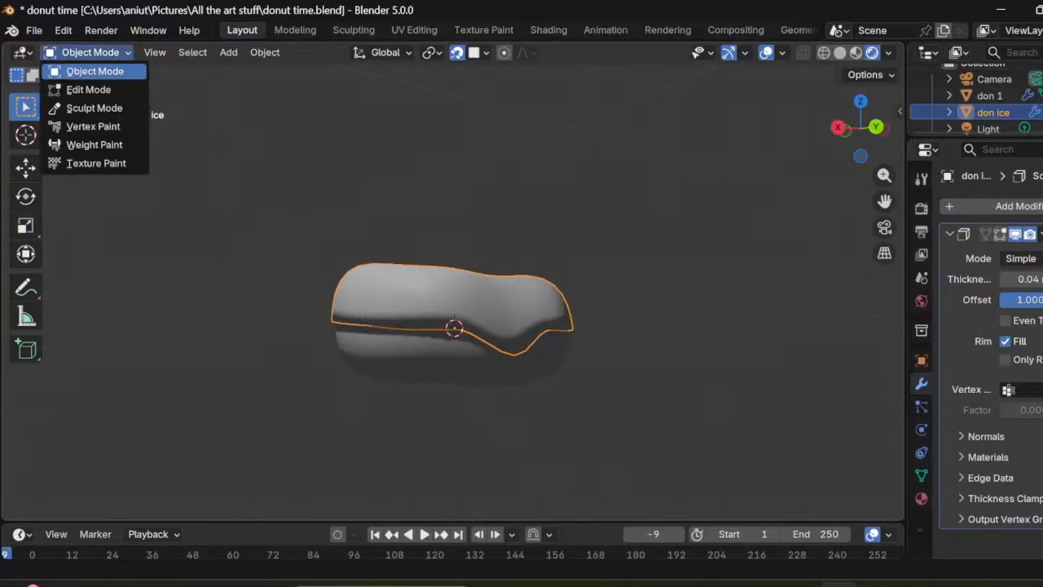
{"action": "left_click", "coordinate": [88, 89]}
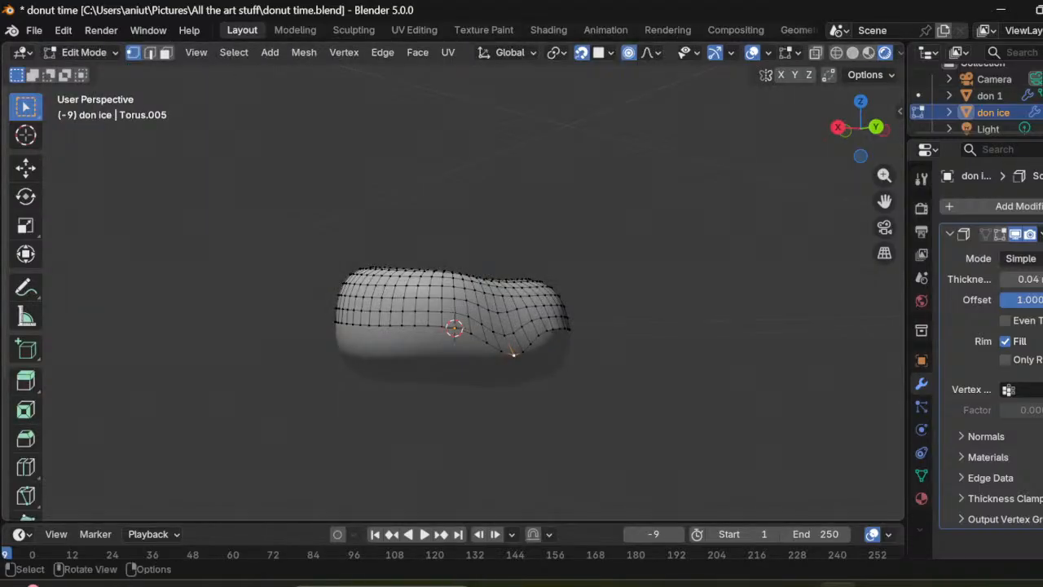
Step: Select the innermost edge loop around the icing's central hole
{"action": "middle_click_drag", "start_coordinate": [513, 354], "coordinate": [543, 366]}
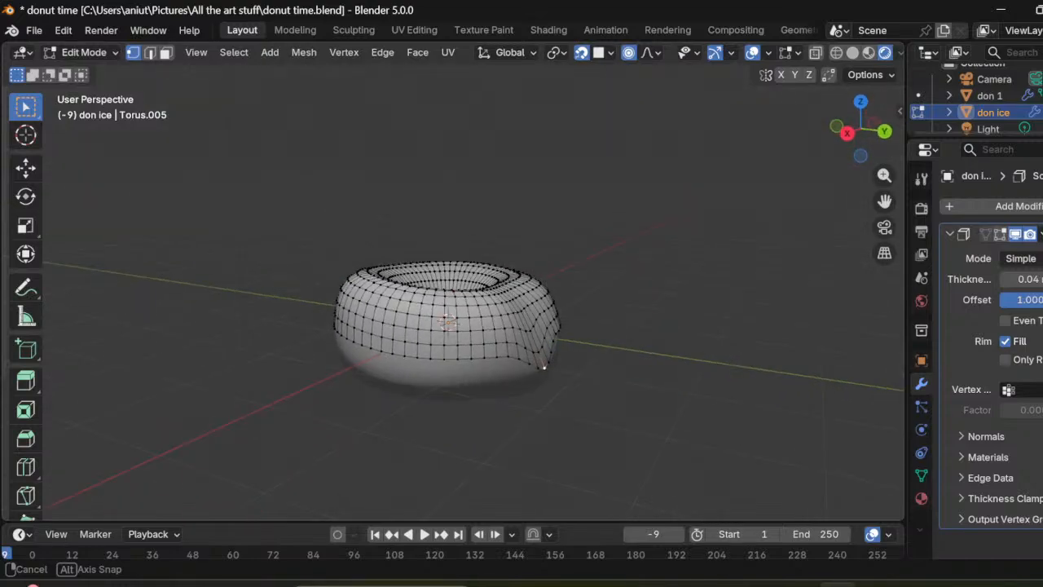
{"action": "middle_click_drag", "start_coordinate": [544, 367], "coordinate": [544, 366]}
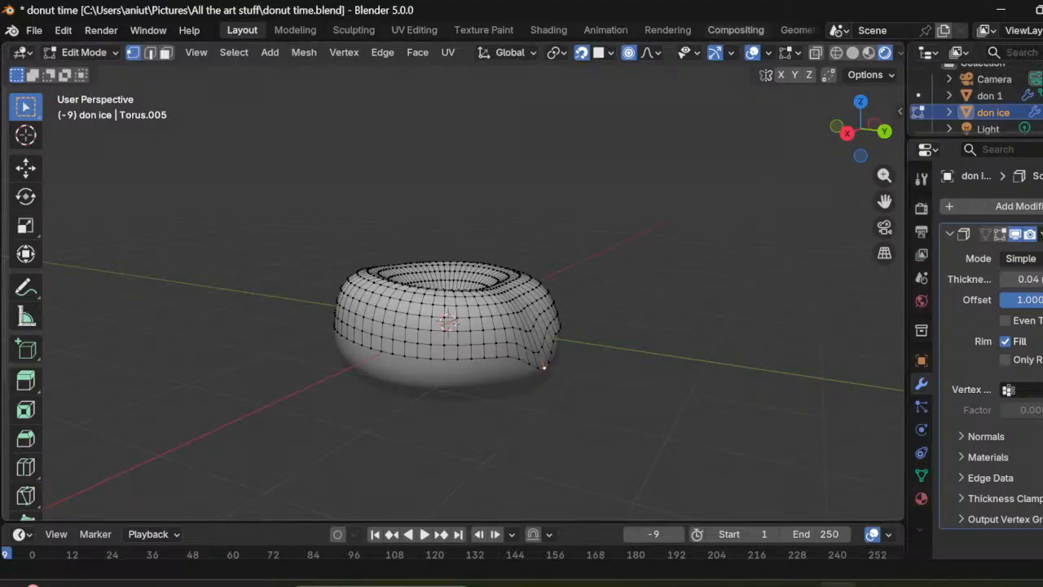
{"action": "middle_click_drag", "start_coordinate": [544, 367], "coordinate": [505, 322]}
{"action": "scroll", "coordinate": [440, 309], "scroll_direction": "up", "scroll_amount": 3}
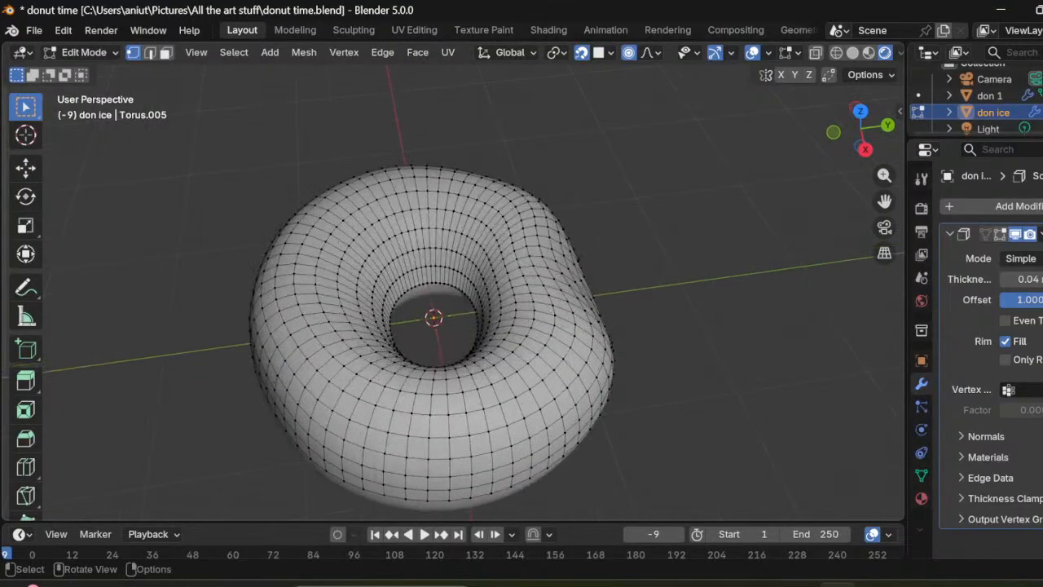
{"action": "scroll", "coordinate": [440, 318], "scroll_direction": "up", "scroll_amount": 2}
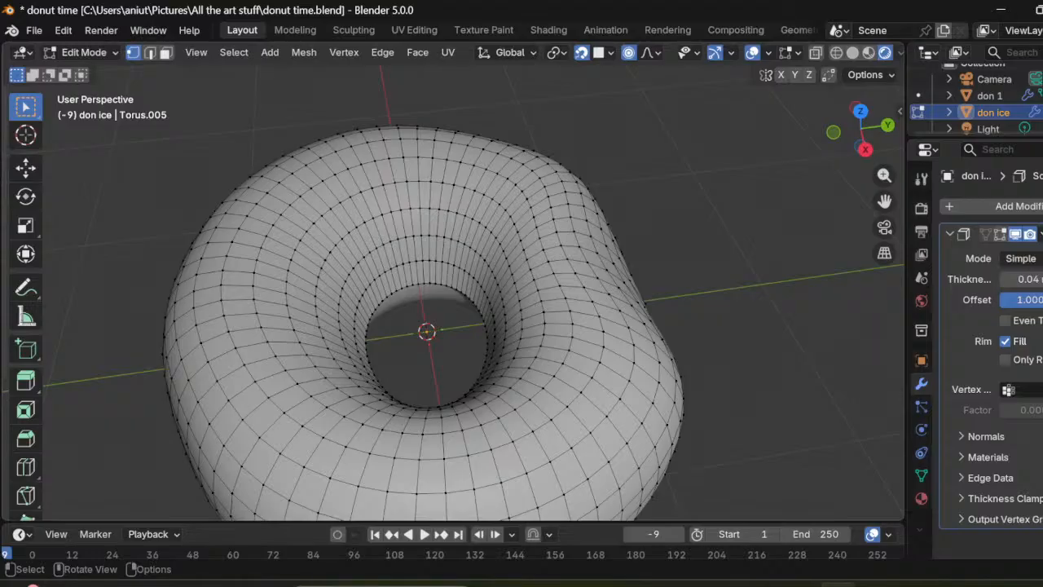
{"action": "left_click", "coordinate": [407, 286]}
{"action": "left_click", "coordinate": [396, 291]}
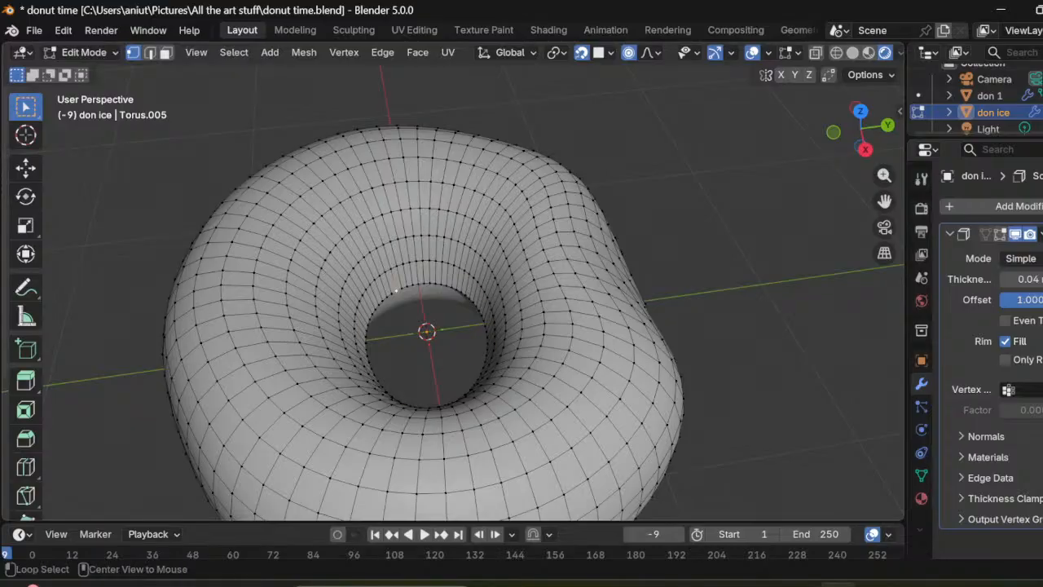
{"action": "left_click", "coordinate": [401, 289], "text": "alt"}
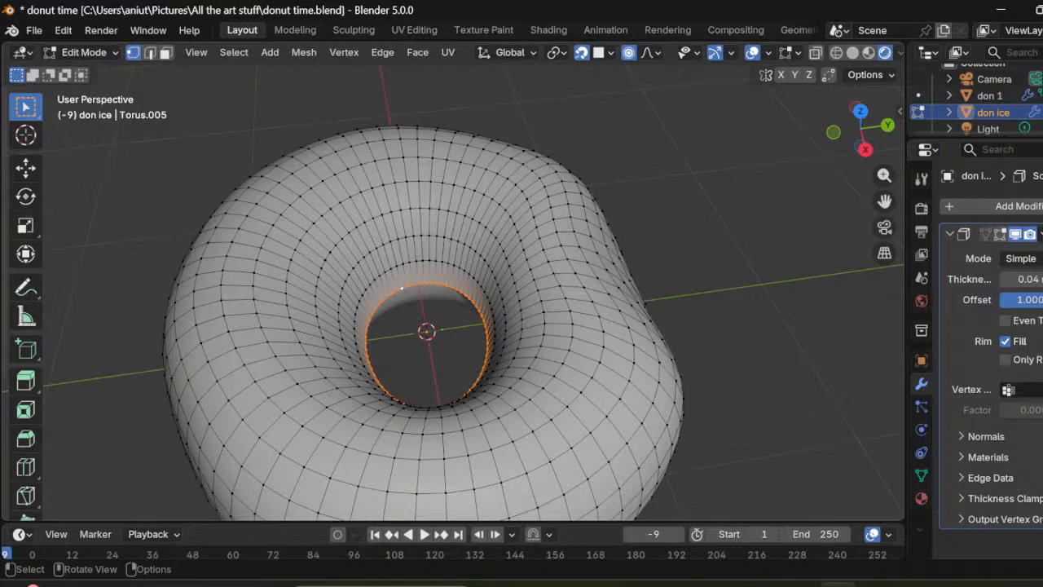
{"action": "scroll", "coordinate": [453, 289], "scroll_direction": "up", "scroll_amount": 1, "text": "ctrl"}
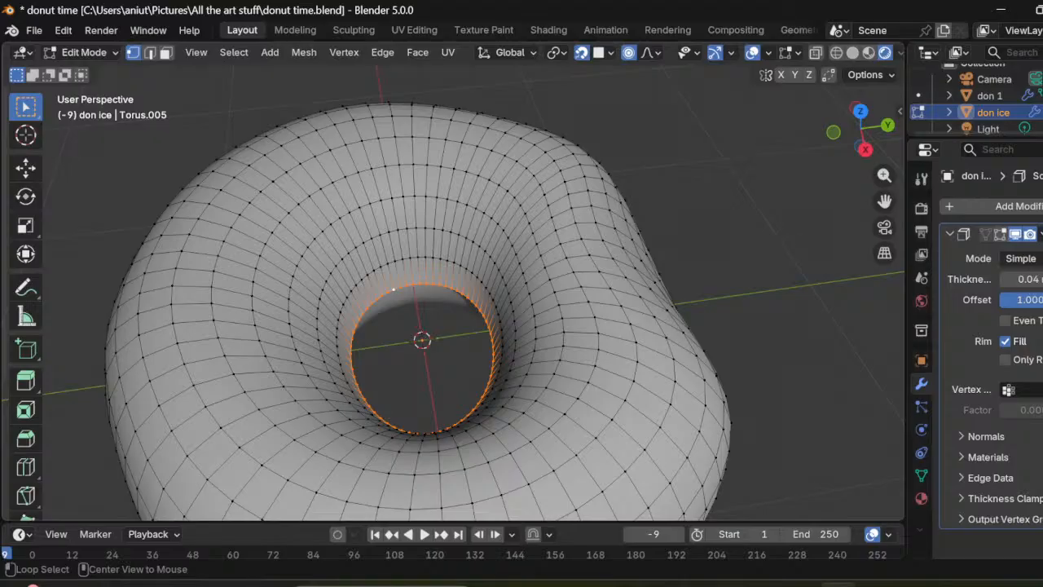
Step: Select the five innermost edge loops around the icing's hole together and clear the whole selection
{"action": "left_click", "coordinate": [396, 261], "text": "alt"}
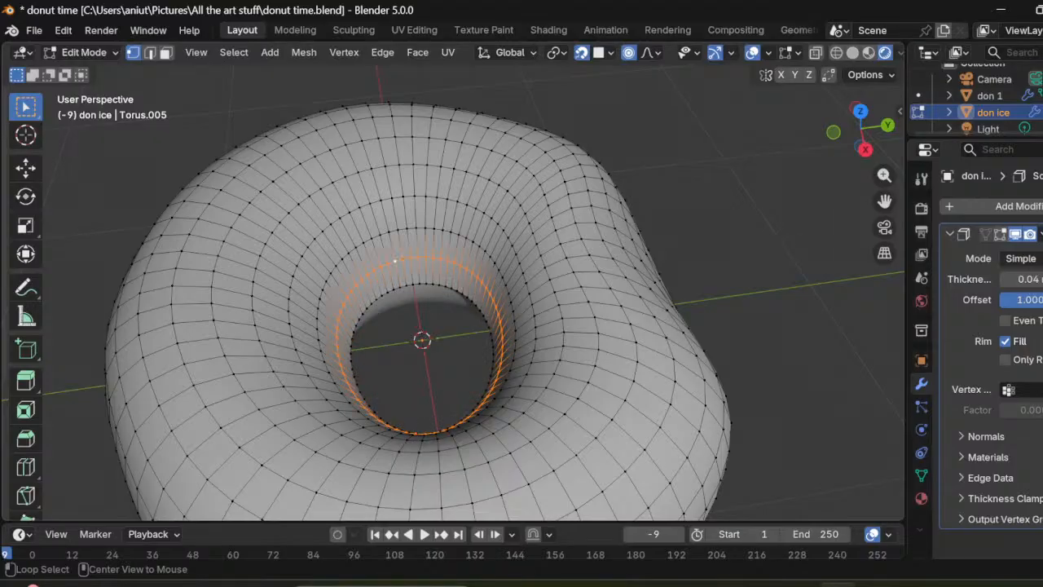
{"action": "left_click", "coordinate": [399, 287], "text": "alt+shift"}
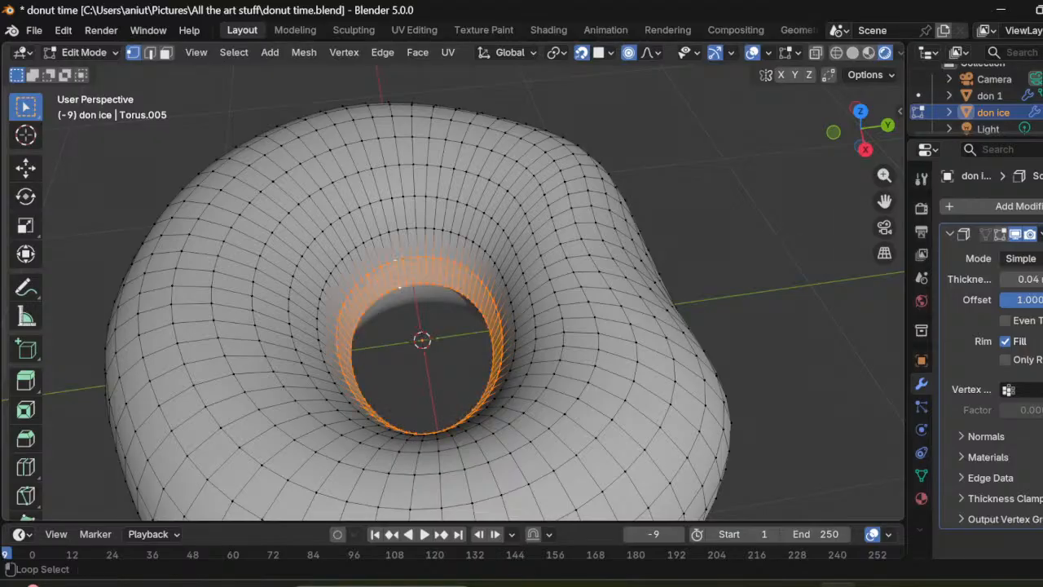
{"action": "left_click", "coordinate": [397, 230], "text": "alt+shift"}
{"action": "left_click", "coordinate": [400, 285], "text": "alt+shift"}
{"action": "left_click", "coordinate": [379, 234], "text": "alt+shift"}
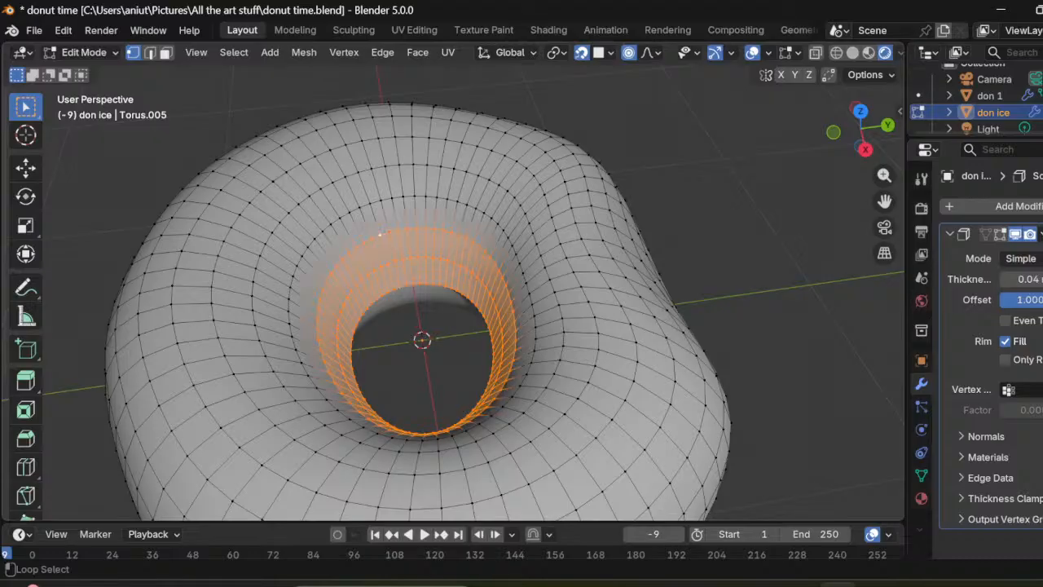
{"action": "left_click", "coordinate": [370, 202], "text": "alt+shift"}
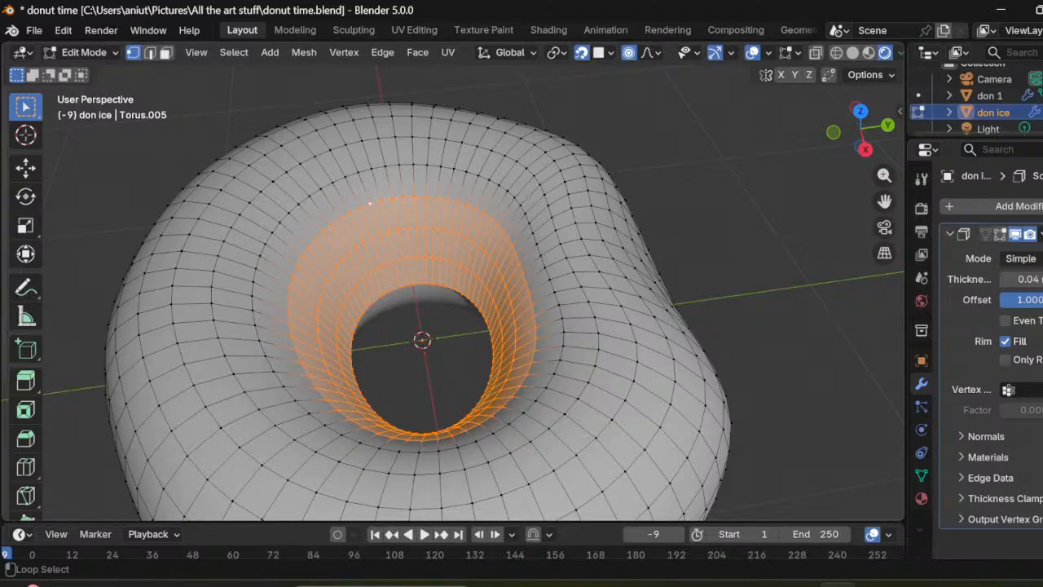
{"action": "left_click", "coordinate": [372, 169], "text": "alt+shift"}
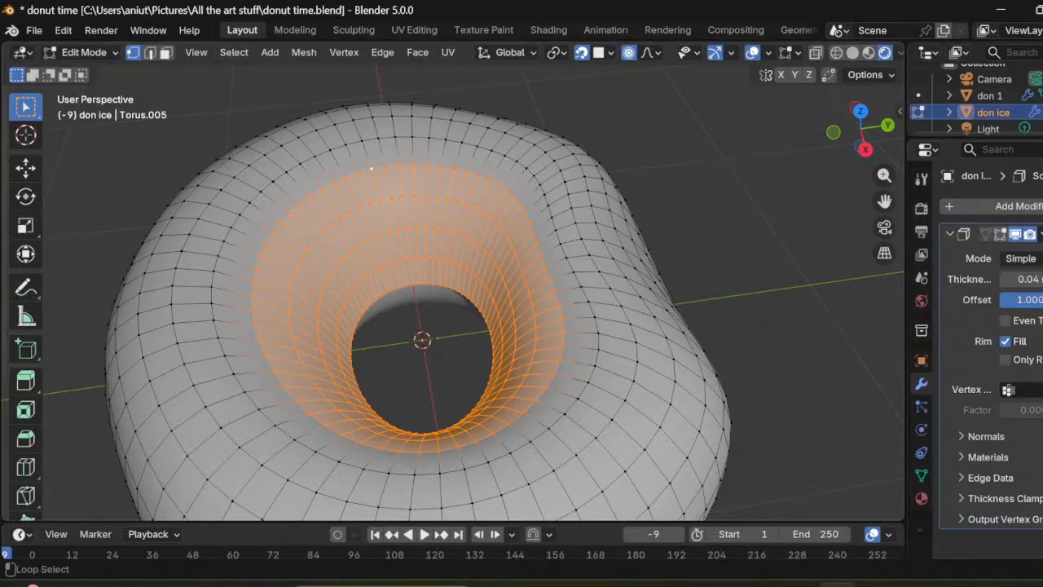
{"action": "key", "text": "alt+a"}
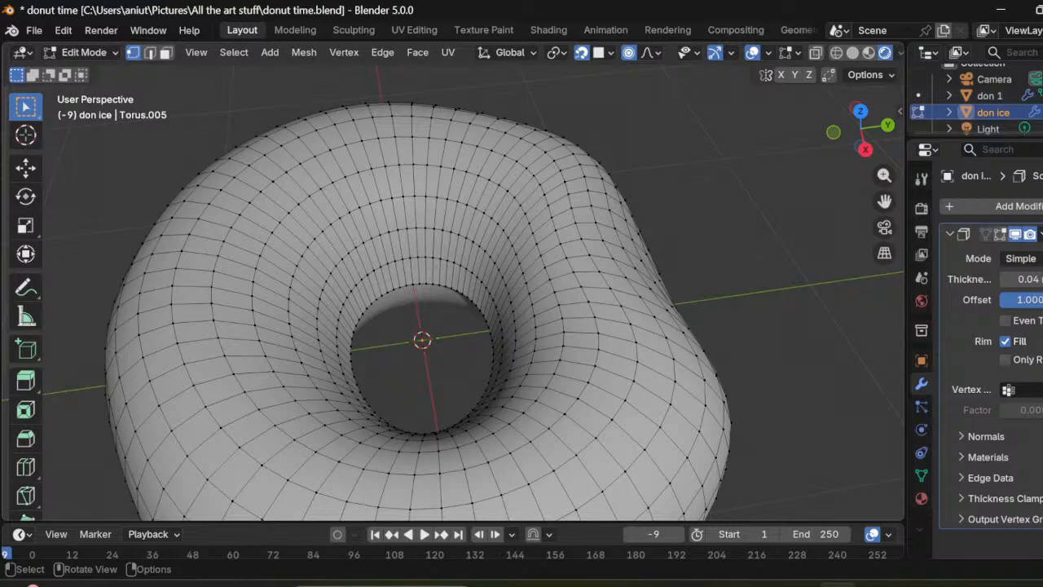
Step: Raise a lower-edge vertex beside the icing's drip about 0.11 m along Z with smooth proportional editing at size 0.564
{"action": "scroll", "coordinate": [473, 309], "scroll_direction": "down", "scroll_amount": 3}
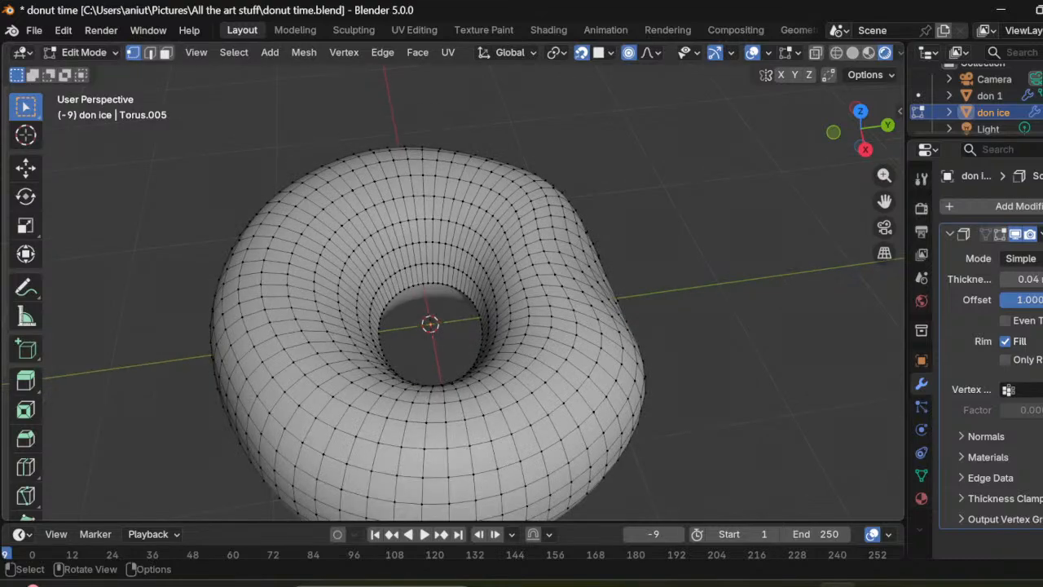
{"action": "middle_click_drag", "start_coordinate": [473, 277], "coordinate": [491, 358]}
{"action": "left_click", "coordinate": [530, 394]}
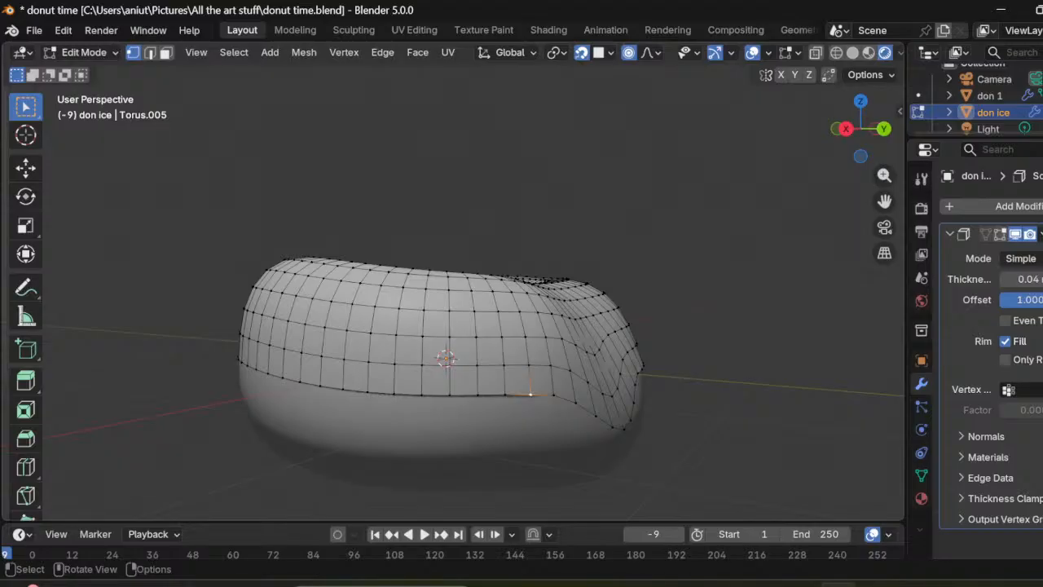
{"action": "key", "text": "g"}
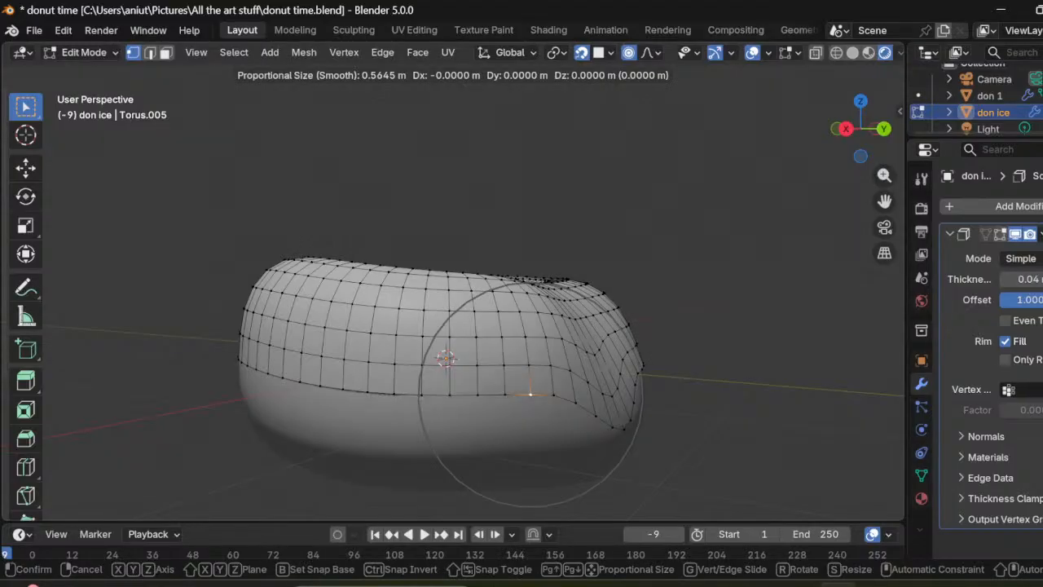
{"action": "key", "text": "z"}
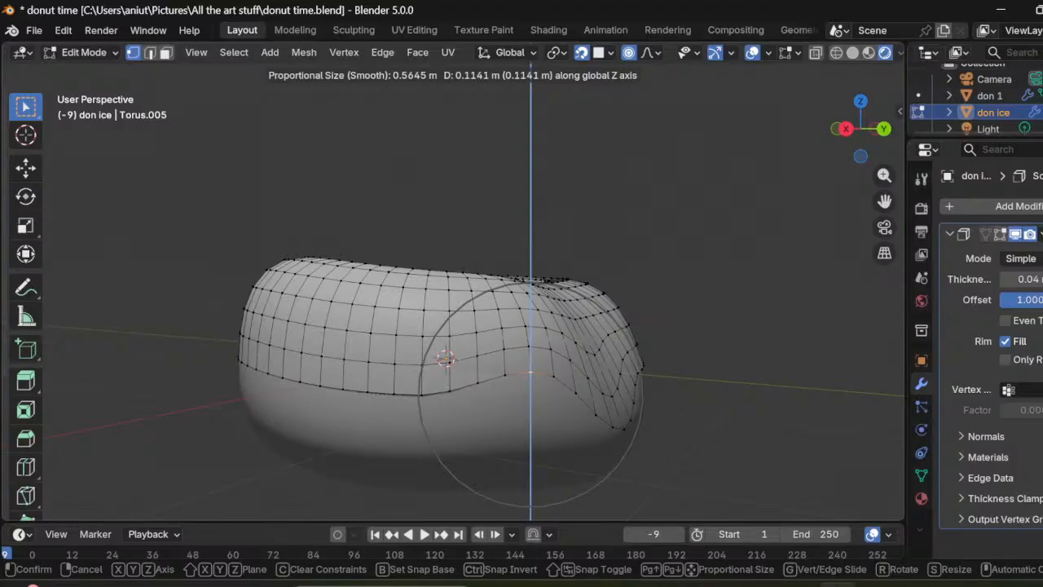
{"action": "key", "text": "Return"}
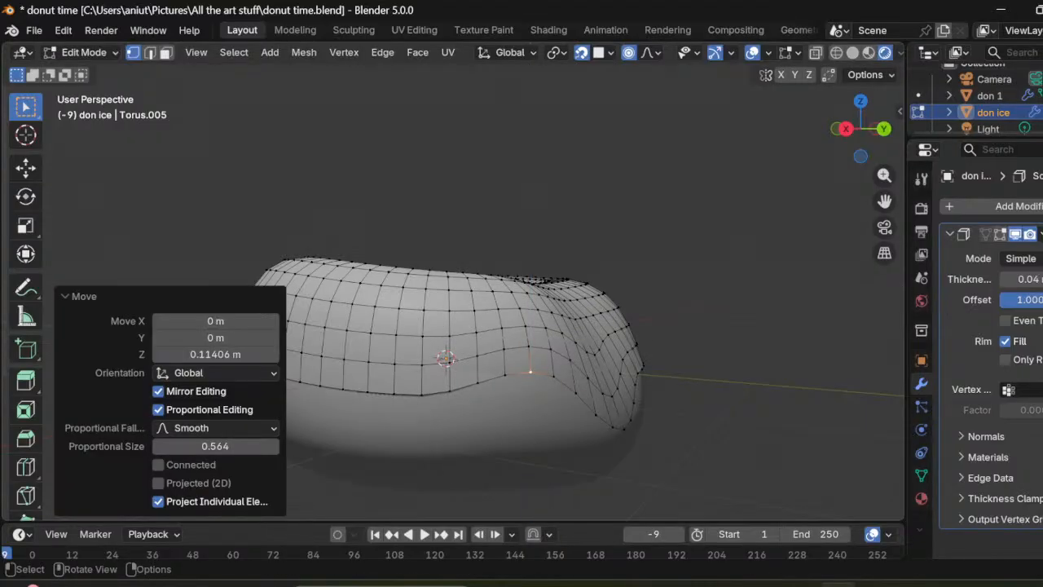
Step: Pull the lower-edge vertex on the far side of the raised section down about 0.10 m along Z for a small drip
{"action": "left_click", "coordinate": [422, 395]}
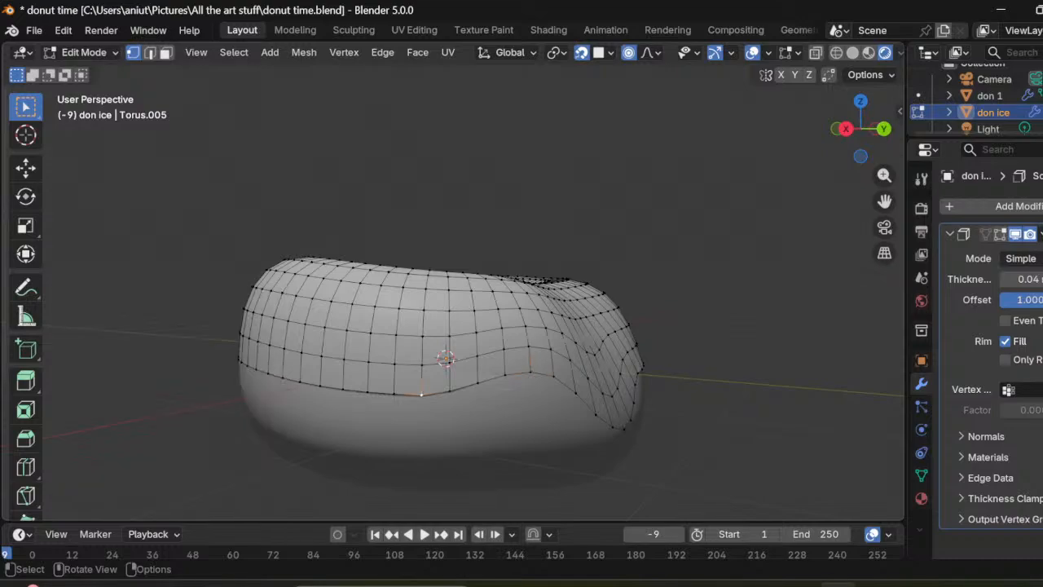
{"action": "key", "text": "g"}
{"action": "key", "text": "z"}
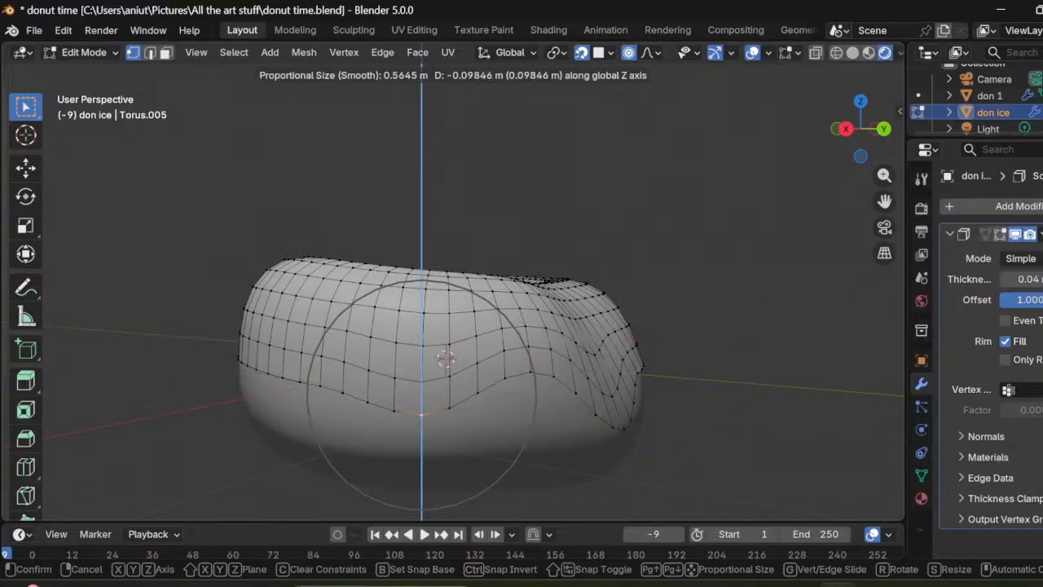
{"action": "left_click", "coordinate": [422, 416]}
Step: Pull a flat lower-edge vertex beyond the small drip down about 0.25 m along Z to form a longer drip
{"action": "middle_click_drag", "start_coordinate": [522, 337], "coordinate": [612, 337]}
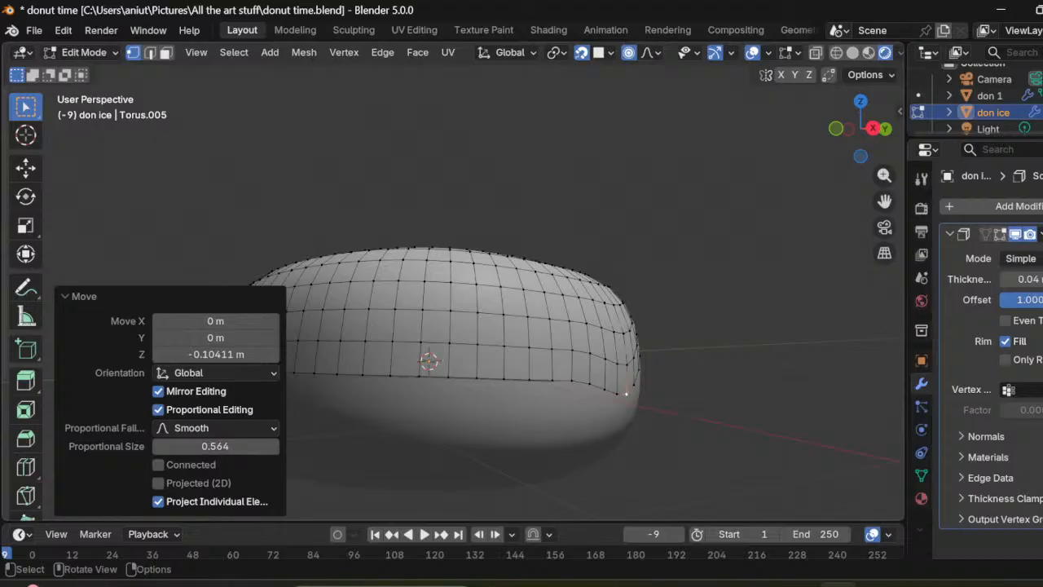
{"action": "left_click", "coordinate": [529, 381]}
{"action": "key", "text": "g"}
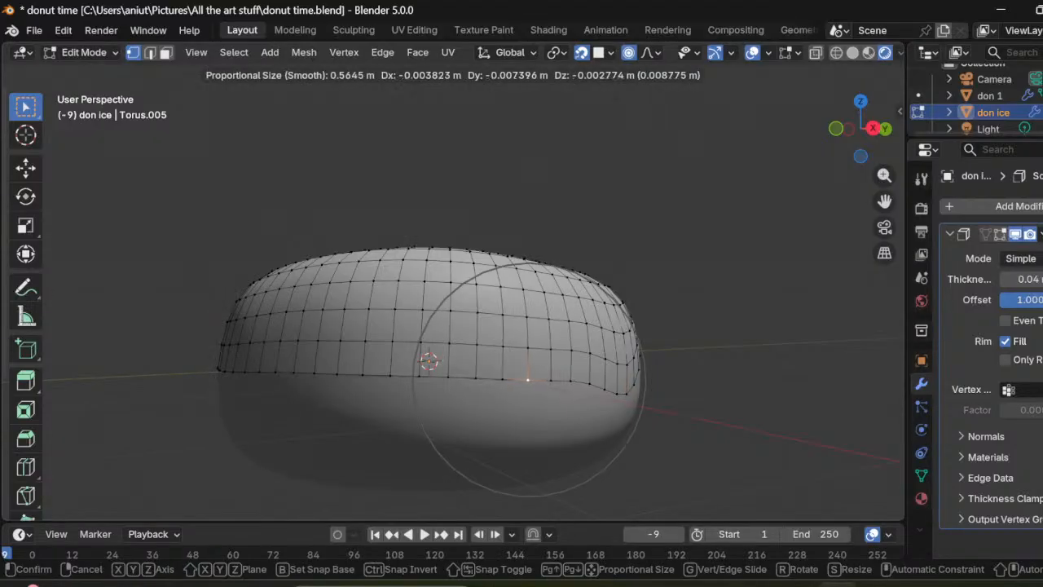
{"action": "middle_click_drag", "start_coordinate": [527, 380], "coordinate": [529, 440]}
{"action": "left_click", "coordinate": [529, 440]}
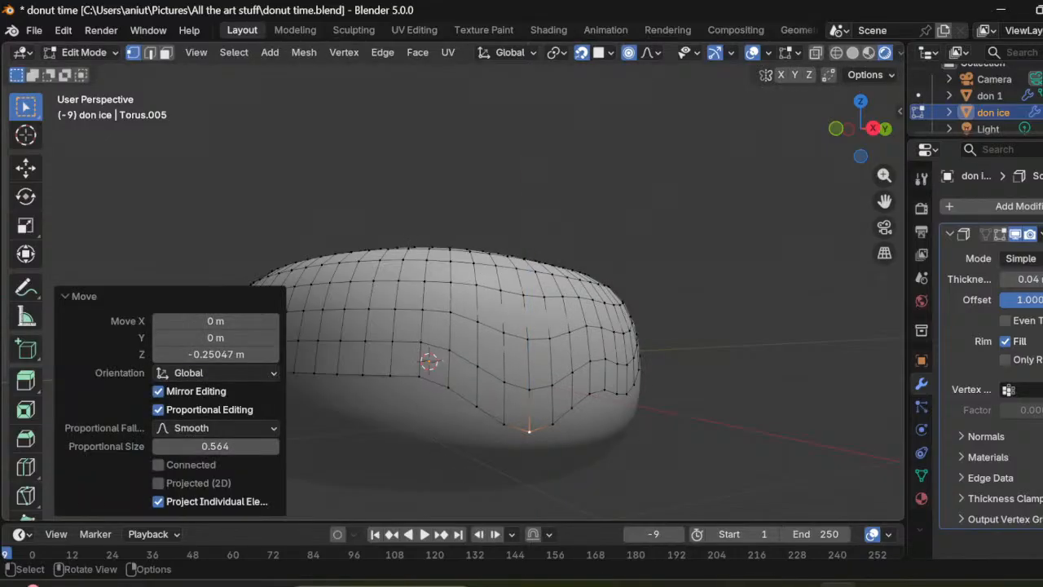
Step: Raise the lower-edge vertex just past the longer drip about 0.22 m along Z with smooth proportional editing
{"action": "left_click", "coordinate": [419, 375]}
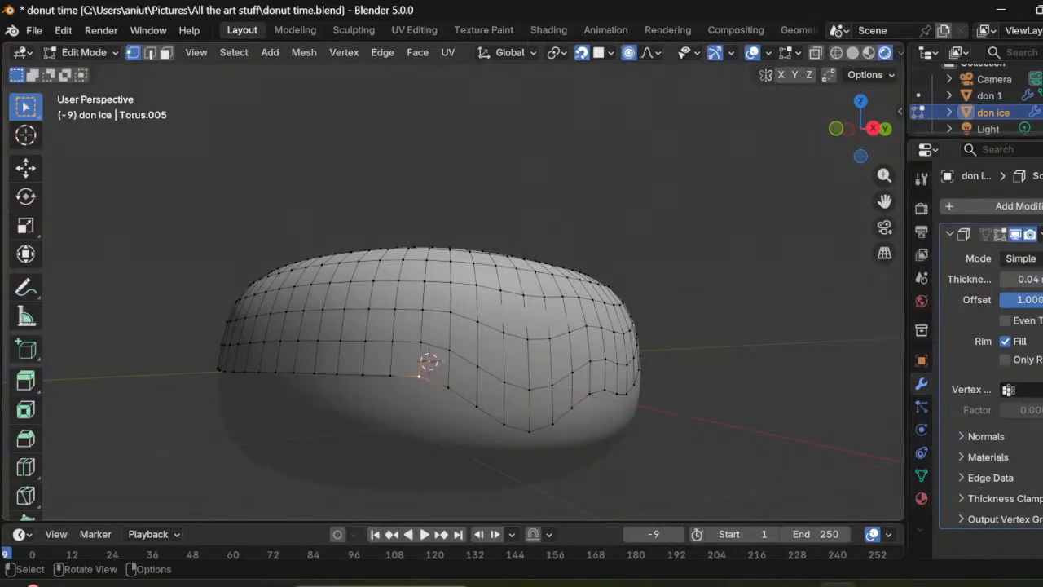
{"action": "key", "text": "g"}
{"action": "key", "text": "x"}
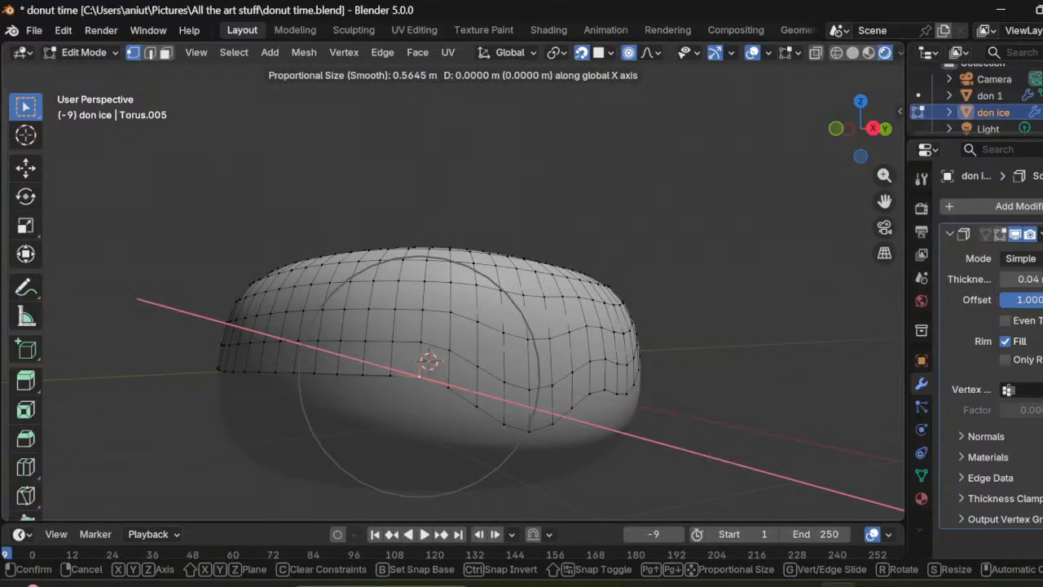
{"action": "middle_click", "coordinate": [419, 376]}
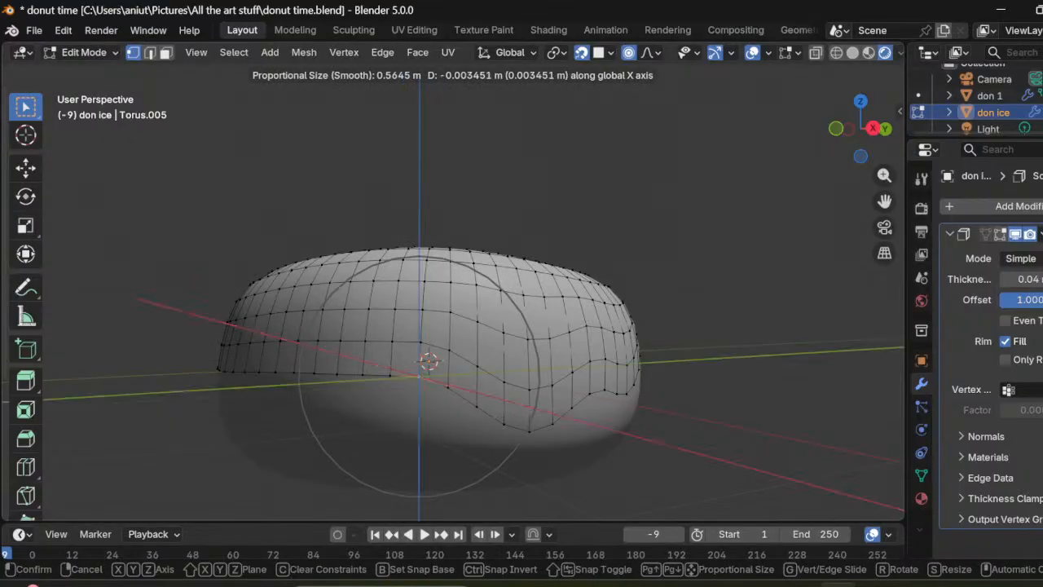
{"action": "middle_click_drag", "start_coordinate": [419, 375], "coordinate": [420, 363]}
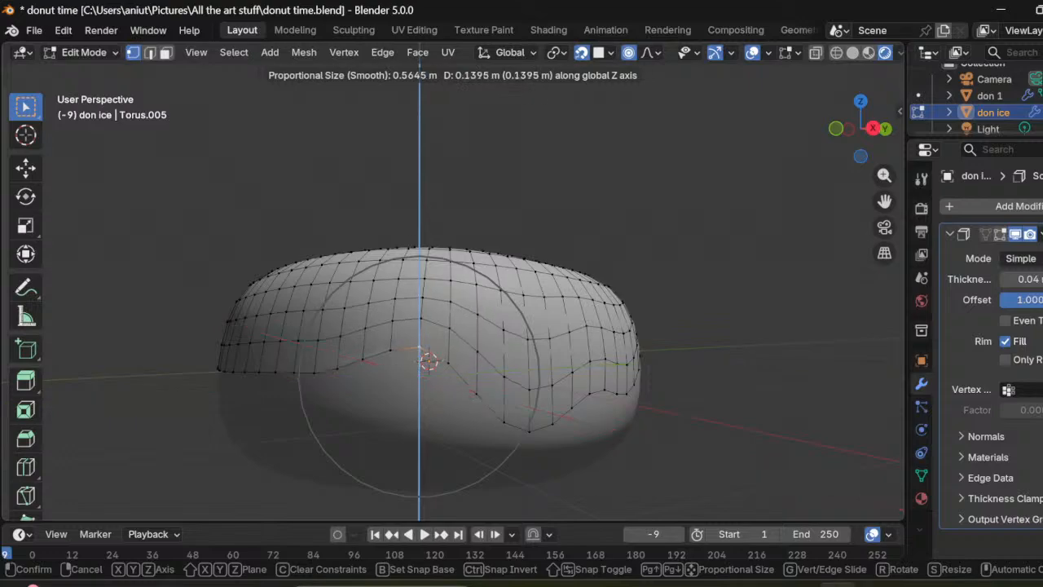
{"action": "key", "text": "Return"}
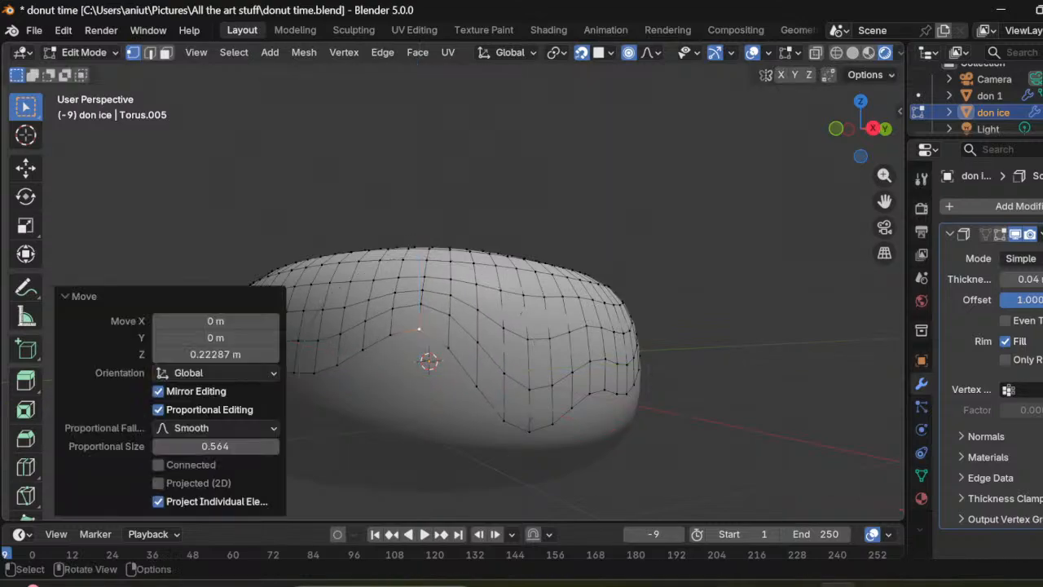
Step: Pull the lower-edge vertex past the raised section down about 0.2 m along Z with smooth proportional editing to form a drip
{"action": "middle_click_drag", "start_coordinate": [419, 364], "coordinate": [522, 363]}
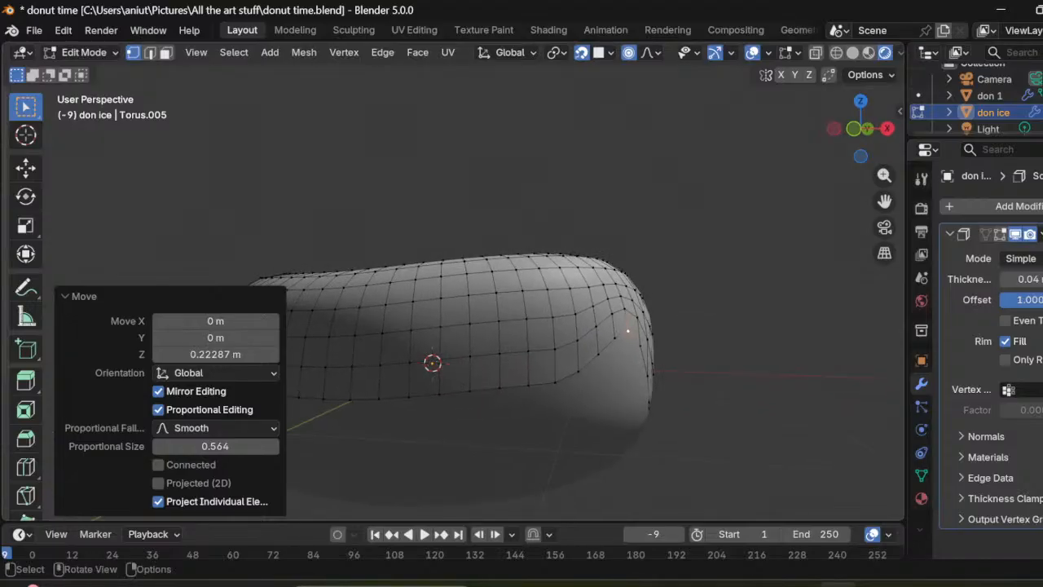
{"action": "left_click", "coordinate": [528, 382]}
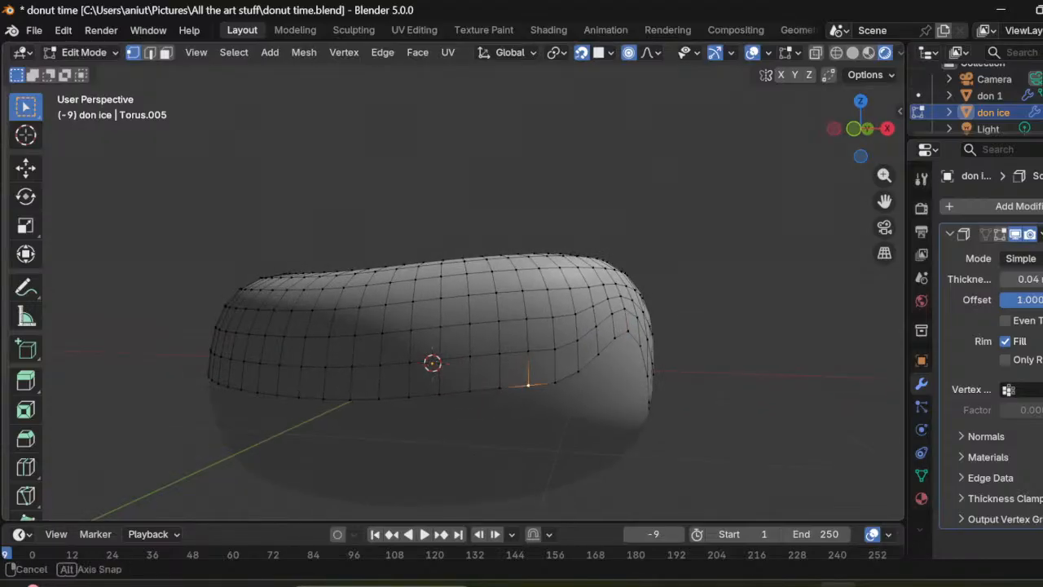
{"action": "key", "text": "g"}
{"action": "key", "text": "x"}
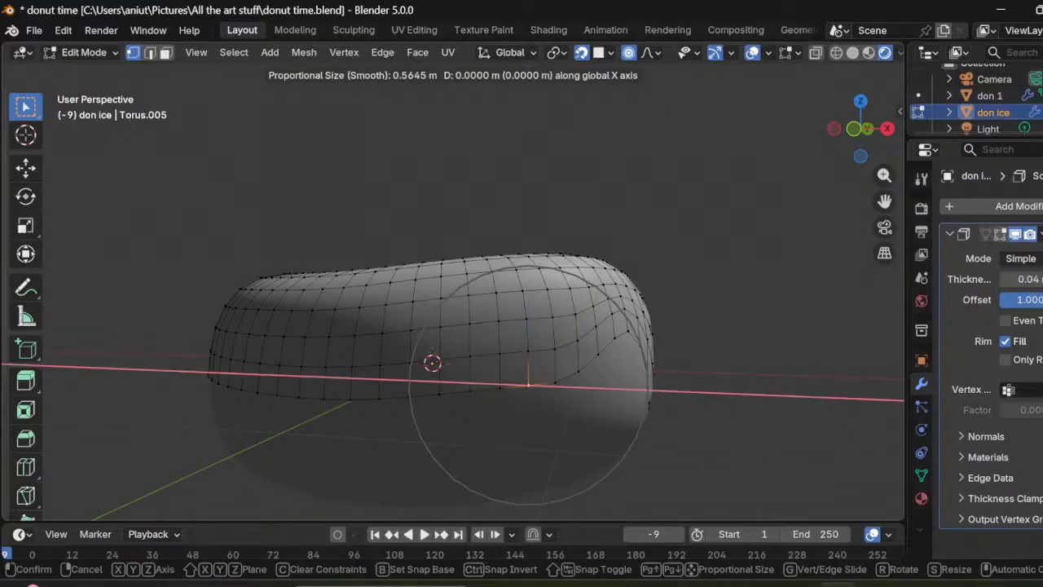
{"action": "key", "text": "z"}
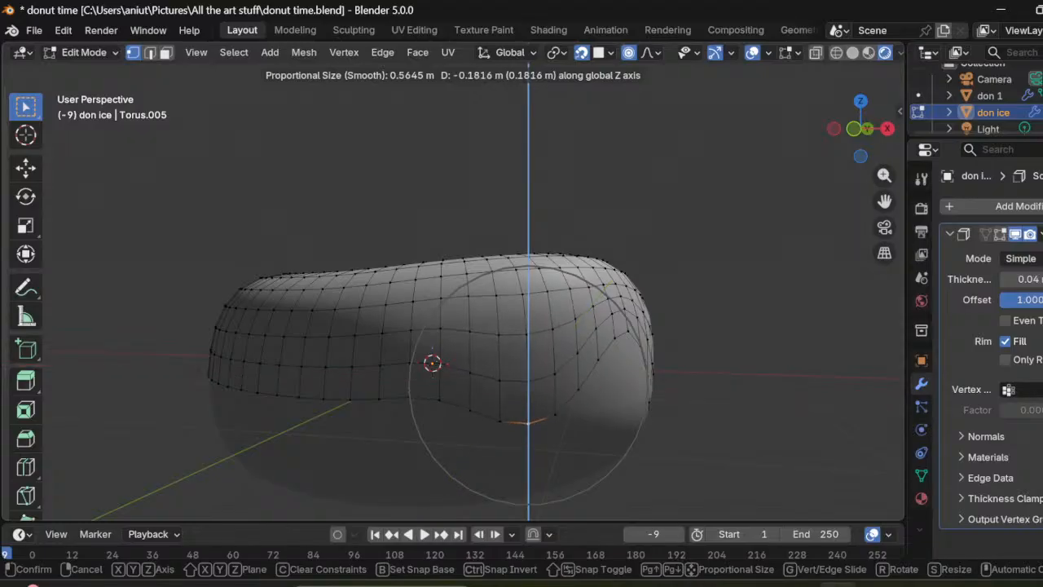
{"action": "key", "text": "Return"}
Step: Raise the lower-edge vertex on the far side of that drip about 0.13 m along Z with smooth proportional editing
{"action": "left_click", "coordinate": [409, 397]}
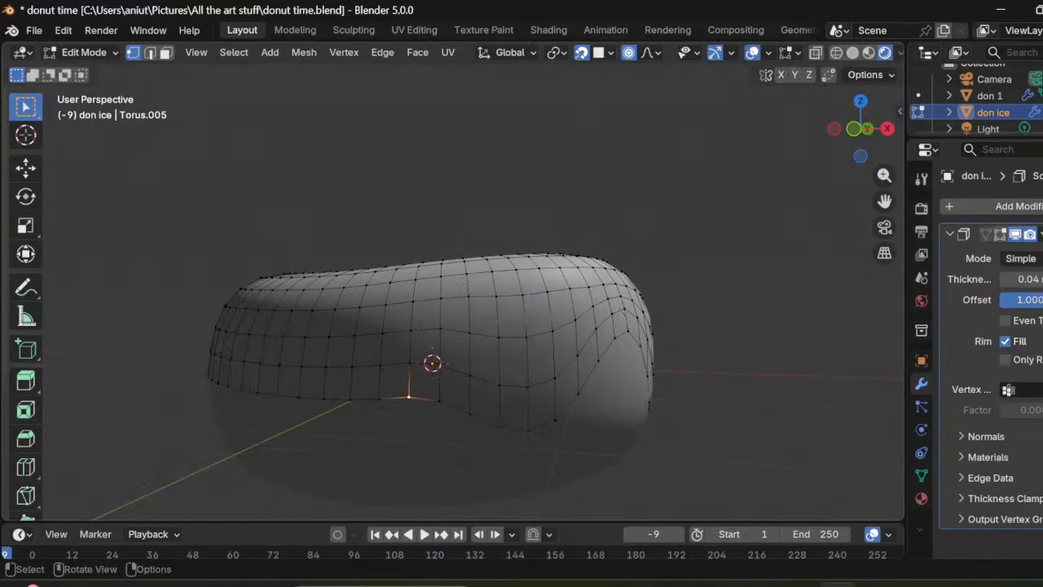
{"action": "key", "text": "g"}
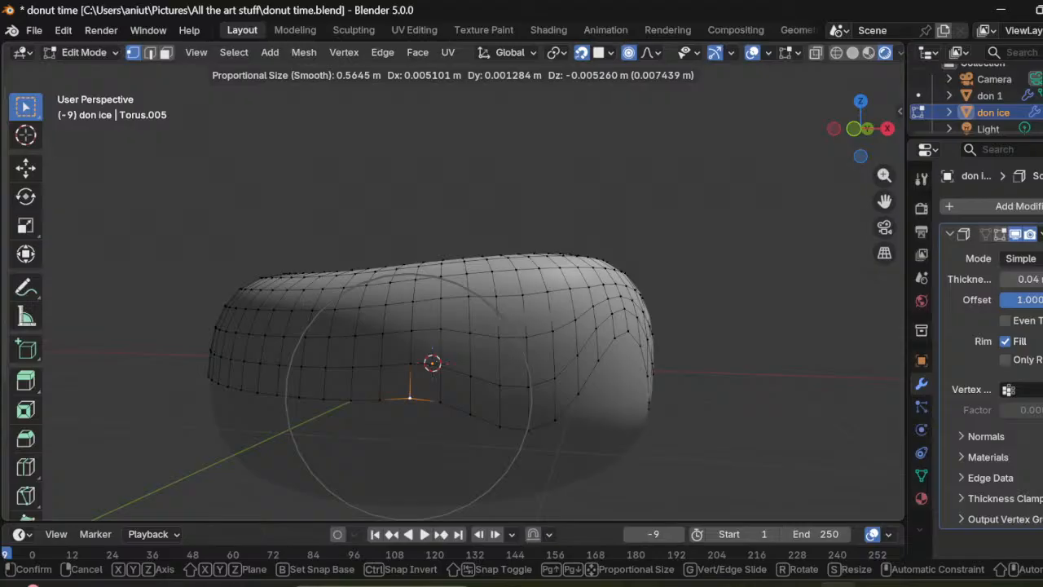
{"action": "key", "text": "x"}
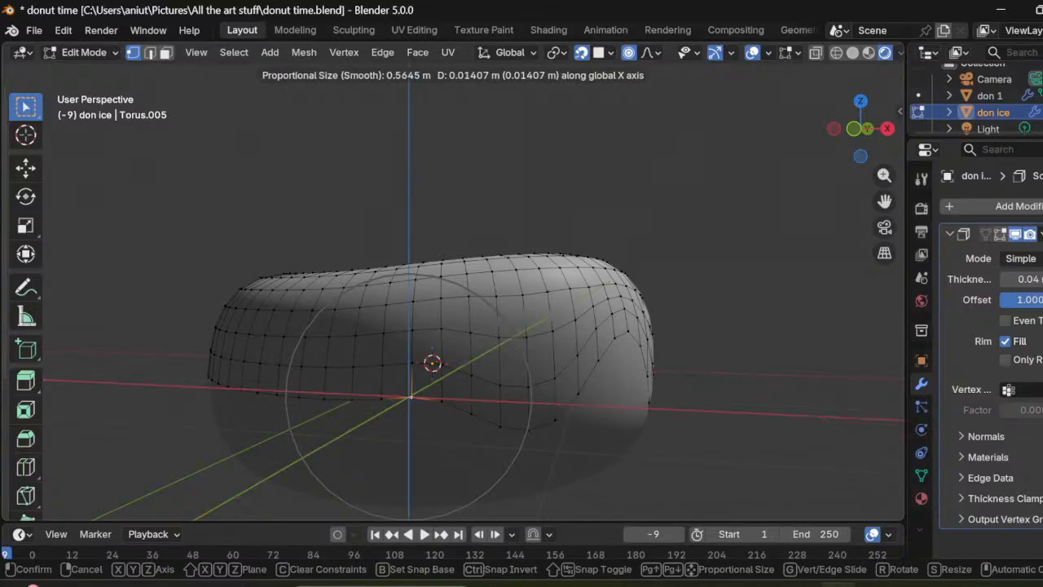
{"action": "key", "text": "z"}
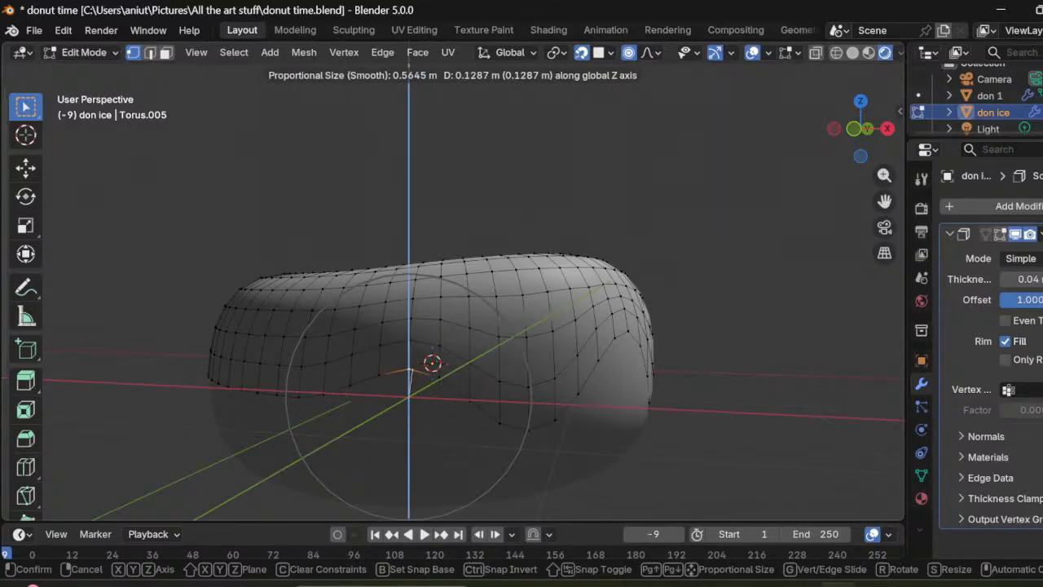
{"action": "left_click", "coordinate": [410, 371]}
{"action": "scroll", "coordinate": [453, 336], "scroll_direction": "down", "scroll_amount": 1}
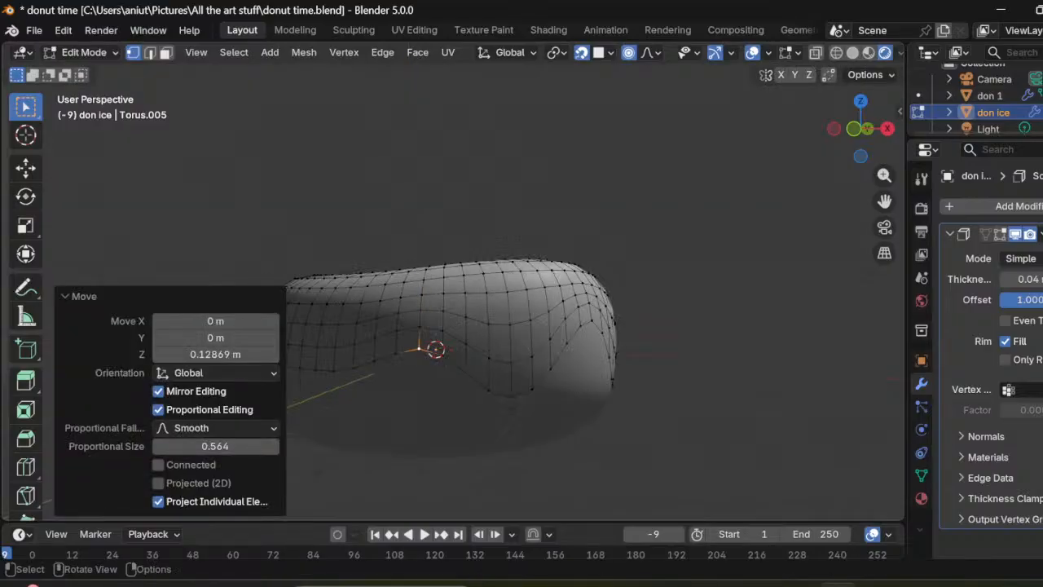
Step: Pull a lower-edge vertex on the next flat stretch down about 0.41 m along Z to form a long drip
{"action": "middle_click_drag", "start_coordinate": [453, 337], "coordinate": [393, 338]}
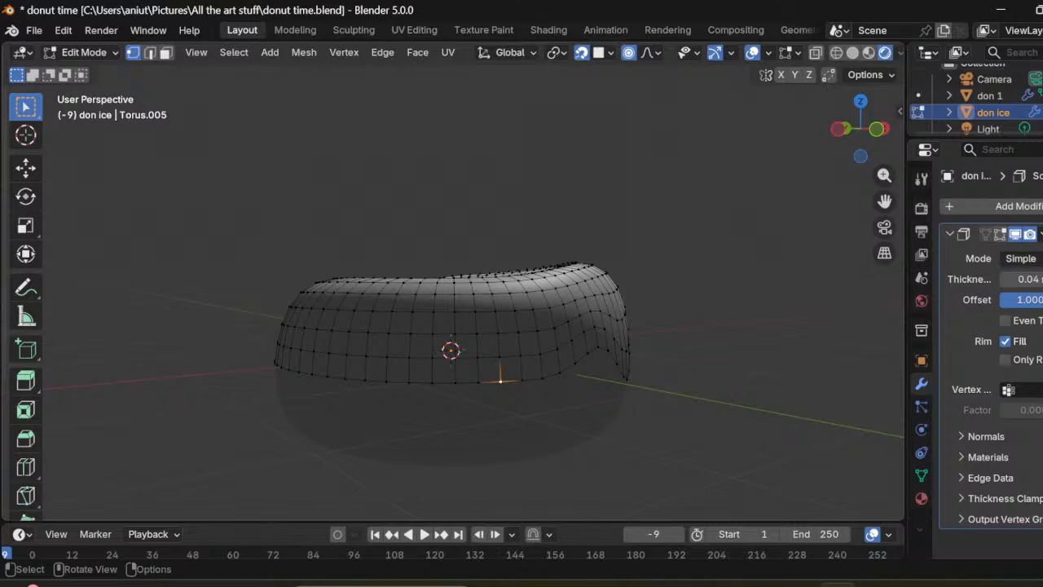
{"action": "middle_click_drag", "start_coordinate": [522, 326], "coordinate": [522, 347]}
{"action": "key", "text": "g"}
{"action": "key", "text": "z"}
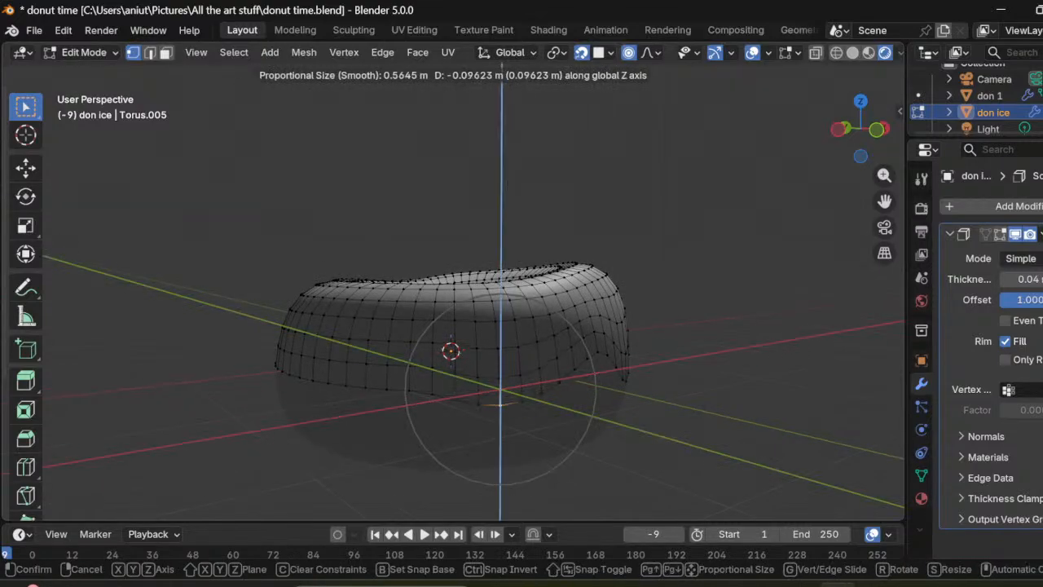
{"action": "key", "text": "g"}
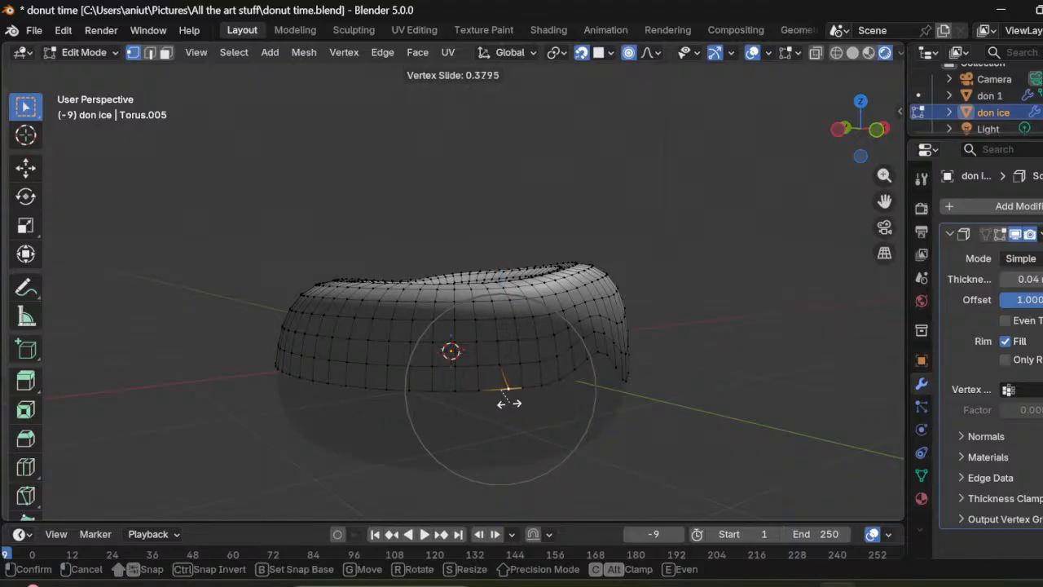
{"action": "key", "text": "g"}
{"action": "key", "text": "z"}
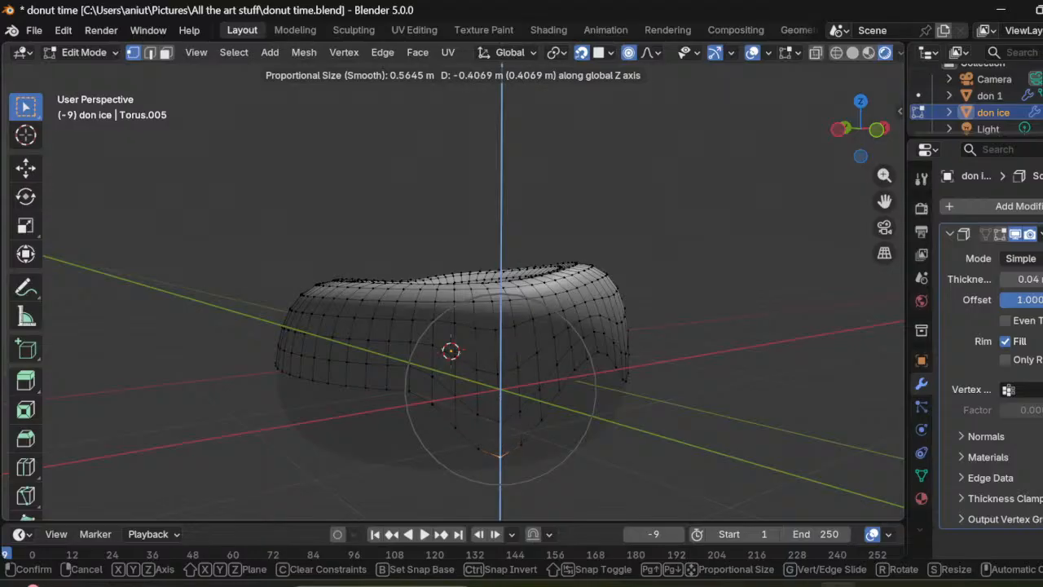
{"action": "key", "text": "Return"}
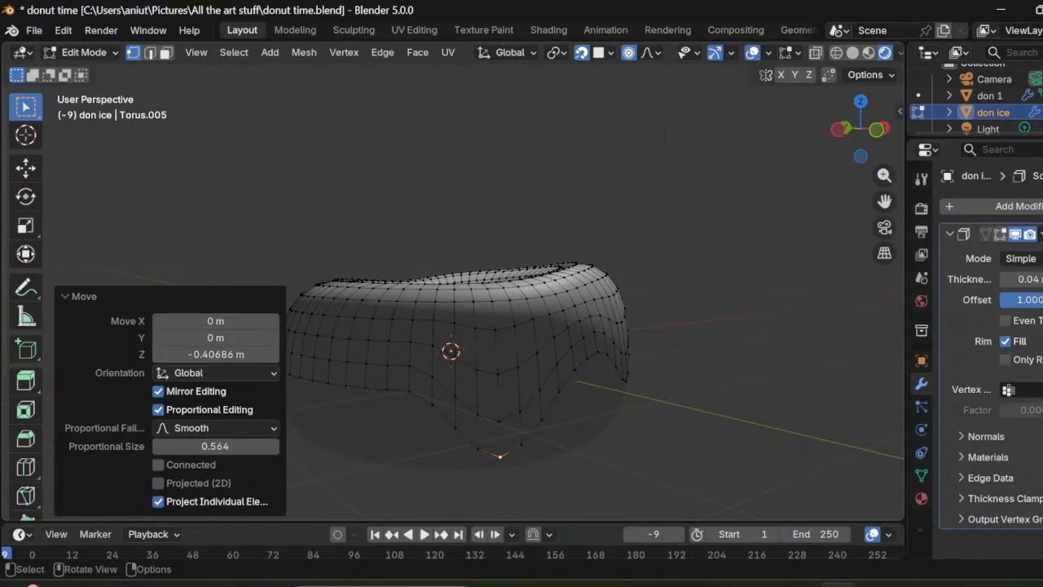
Step: Raise the lower-edge vertex at the base of the long drip freely by about 0.15 m with proportional editing
{"action": "left_click", "coordinate": [410, 392]}
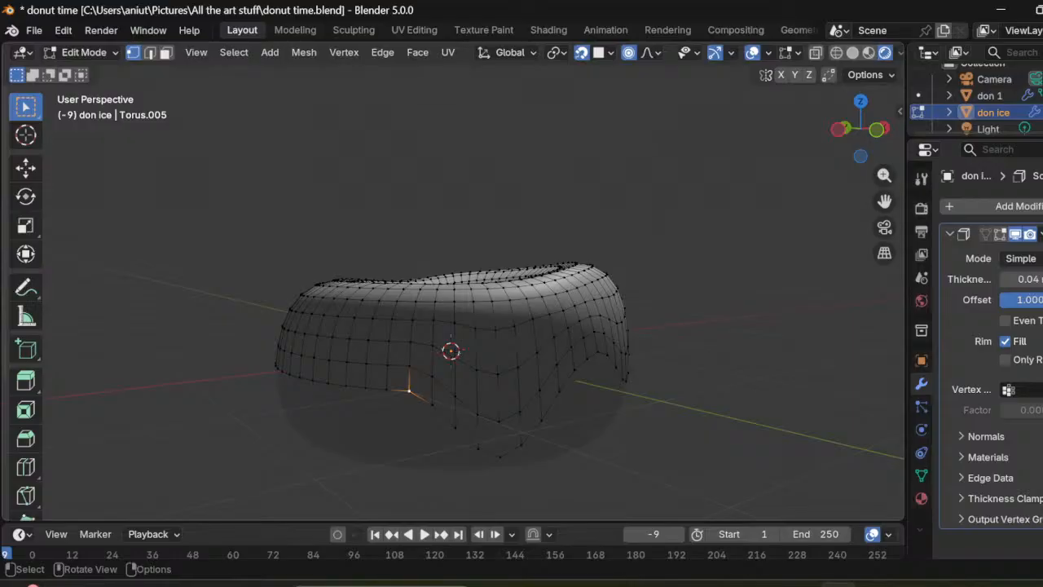
{"action": "key", "text": "g"}
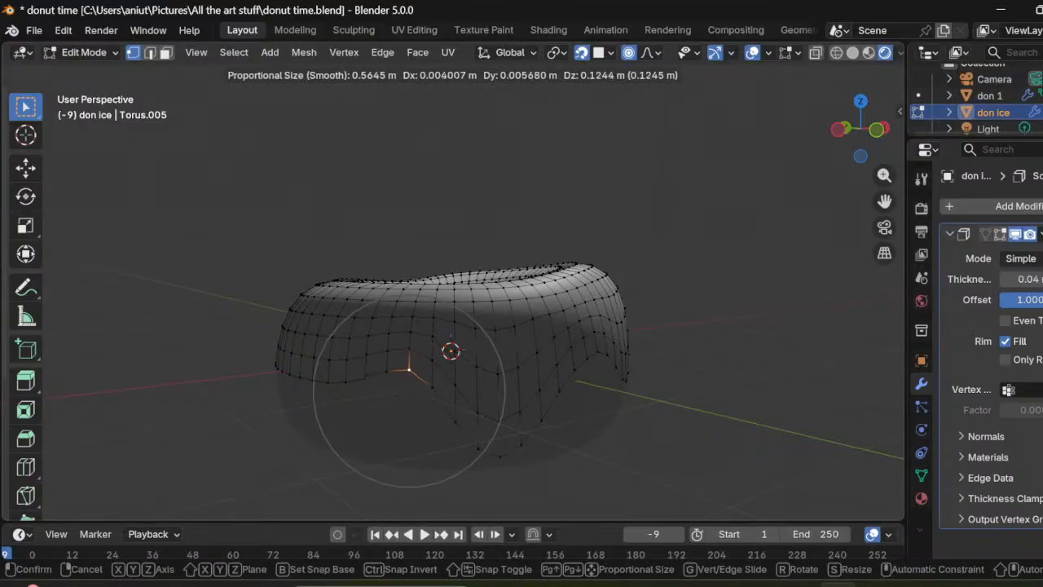
{"action": "left_click", "coordinate": [410, 366]}
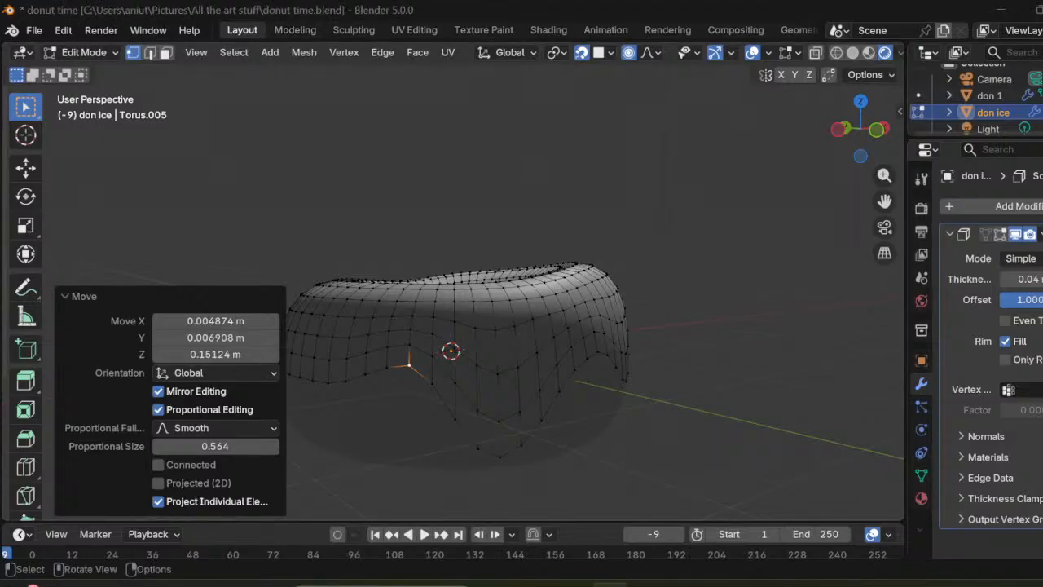
Step: Pull the lower-edge vertex just beyond the newly raised section down about 0.18 m along Z for a shorter drip
{"action": "middle_click_drag", "start_coordinate": [488, 326], "coordinate": [624, 287]}
{"action": "left_click", "coordinate": [521, 371]}
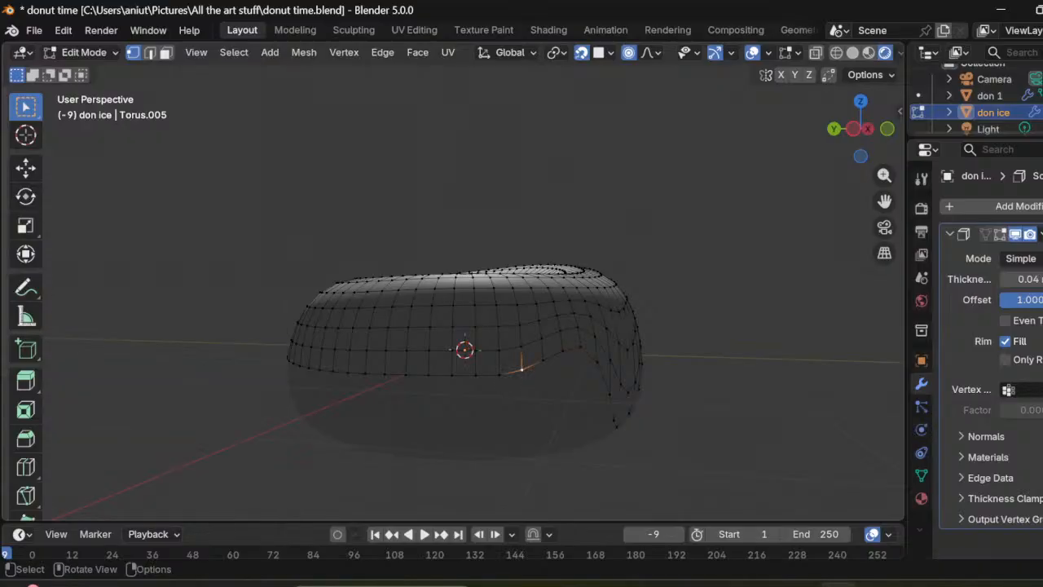
{"action": "key", "text": "g"}
{"action": "key", "text": "x"}
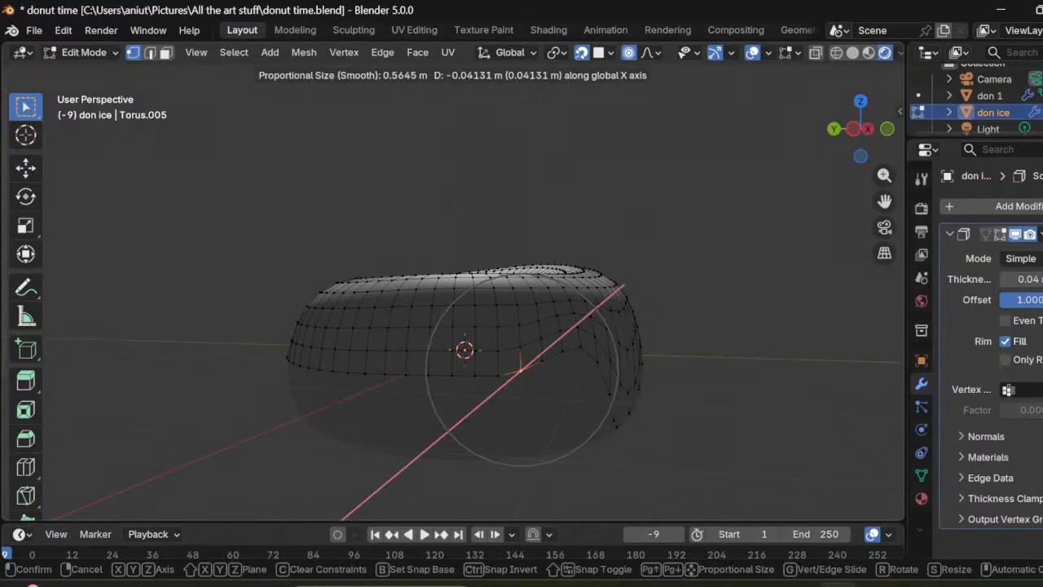
{"action": "key", "text": "x"}
{"action": "key", "text": "z"}
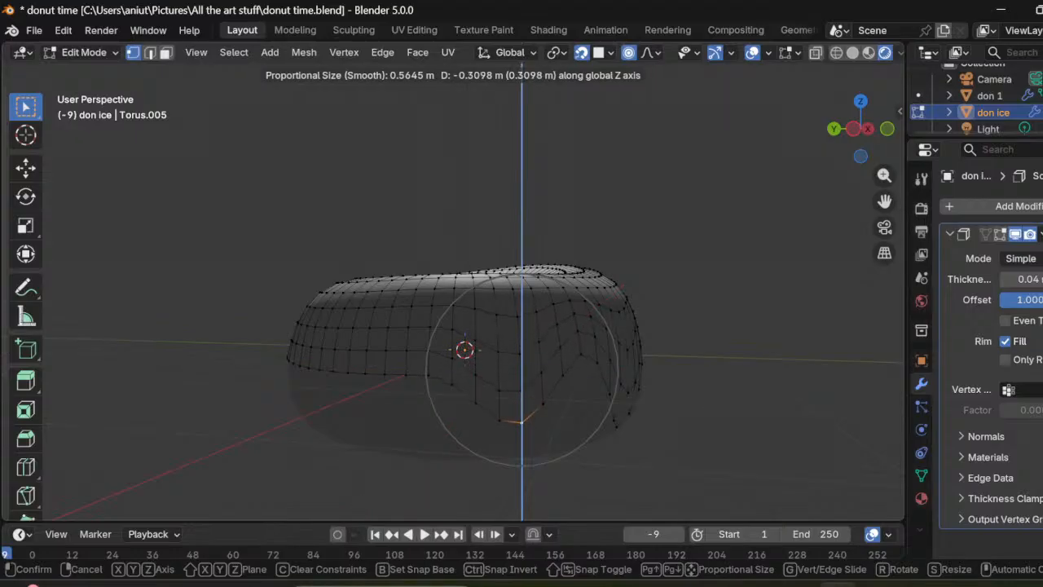
{"action": "key", "text": "Return"}
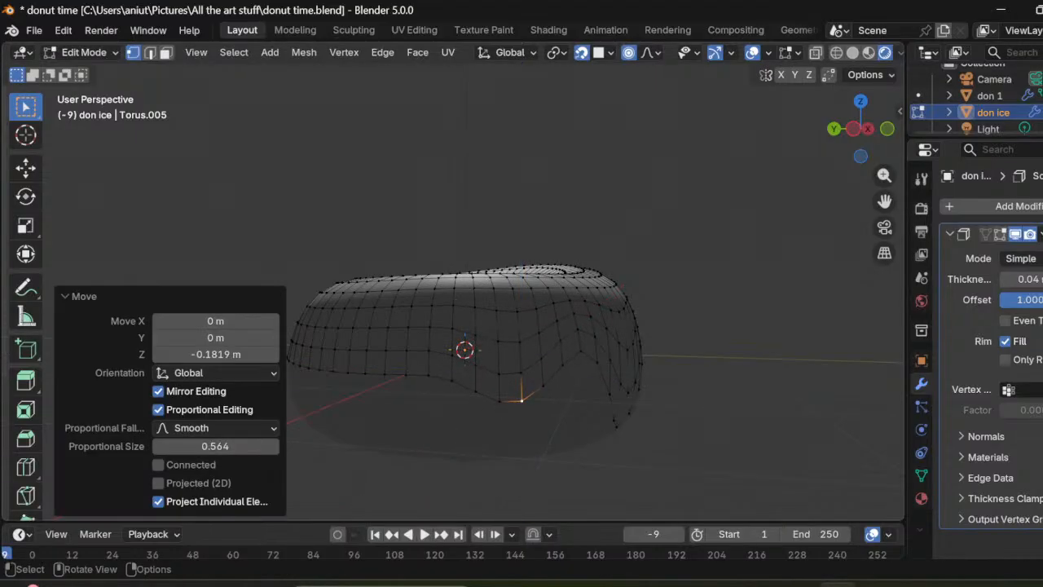
Step: Raise the lower-edge vertex beside the shorter drip about 0.18 m along Z with smooth proportional editing
{"action": "middle_click_drag", "start_coordinate": [521, 383], "coordinate": [581, 378]}
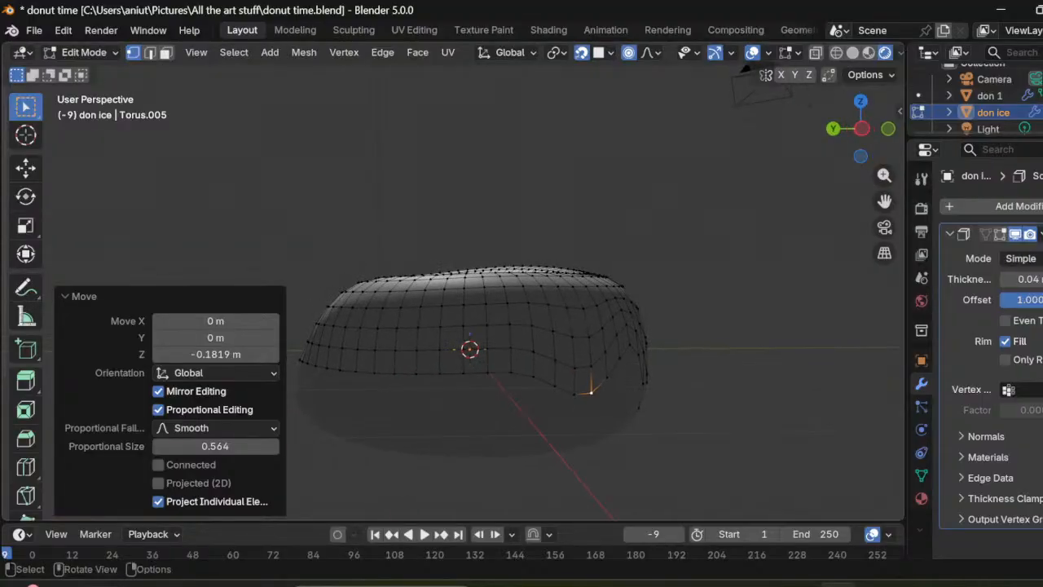
{"action": "left_click", "coordinate": [511, 373]}
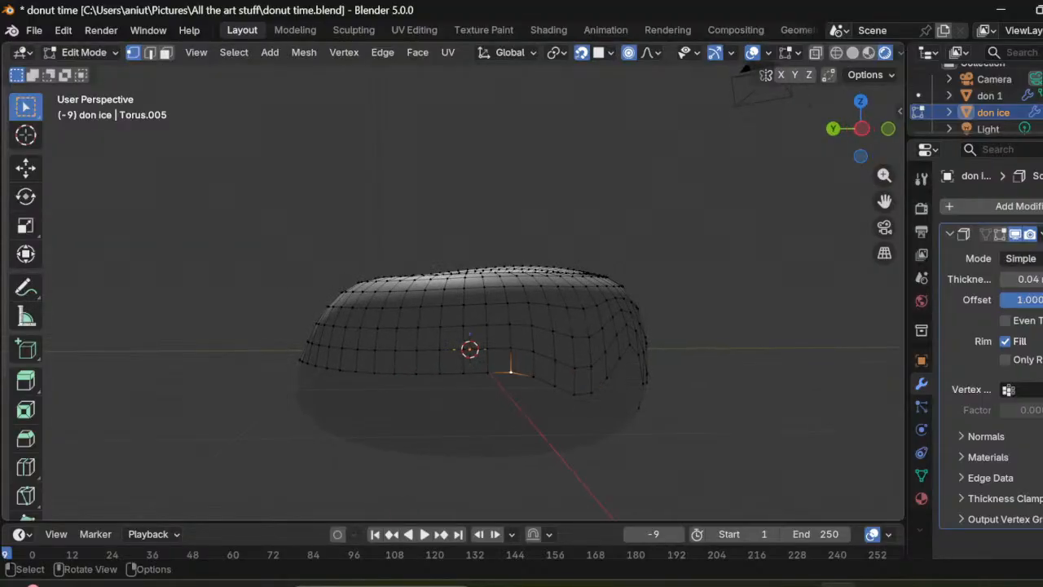
{"action": "key", "text": "g"}
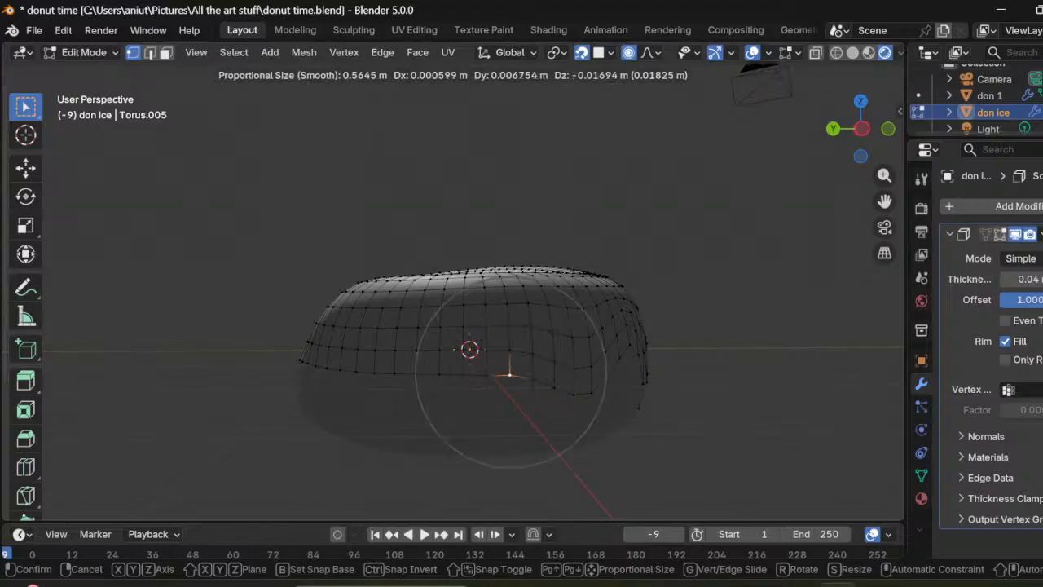
{"action": "key", "text": "z"}
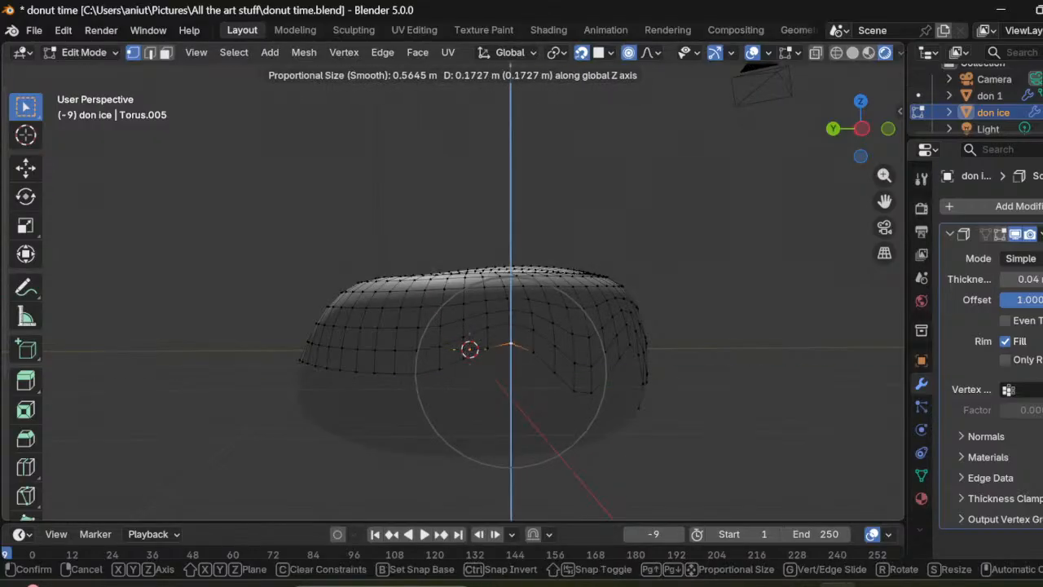
{"action": "key", "text": "Return"}
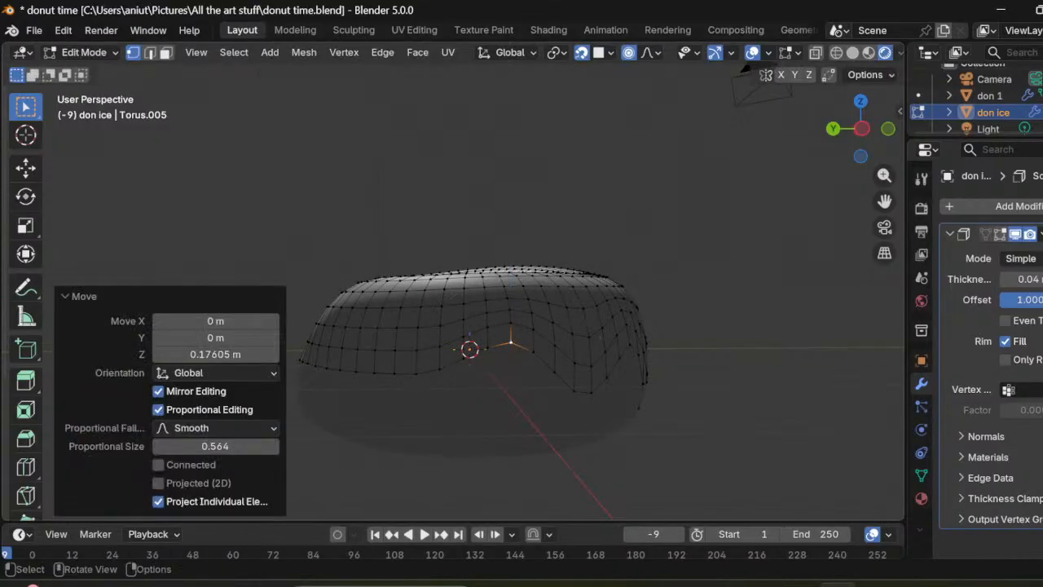
Step: Widen the raised section by lifting a lower-edge vertex farther along its slope about 0.26 m along Z
{"action": "left_click", "coordinate": [464, 358]}
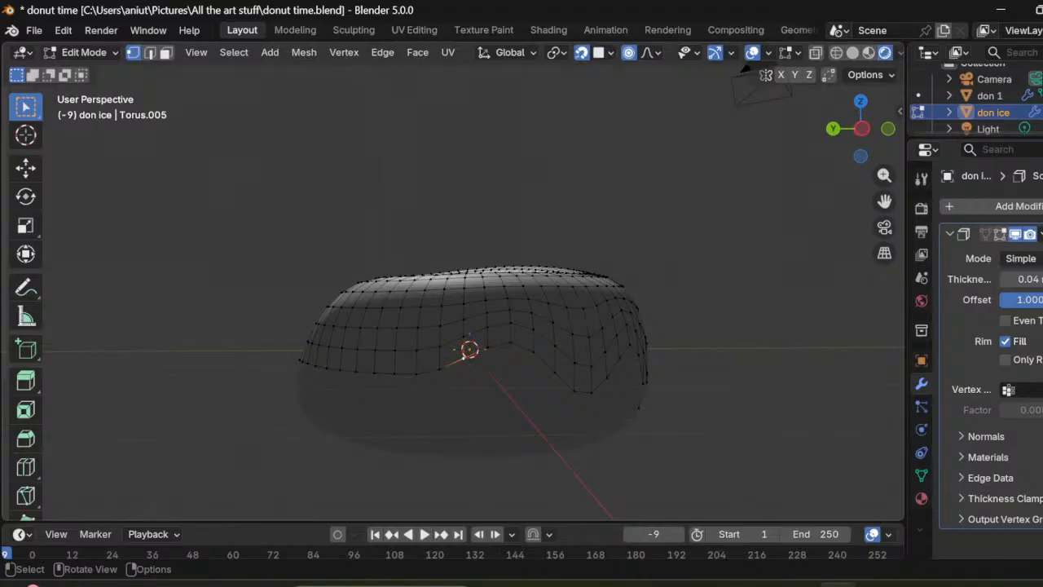
{"action": "key", "text": "g"}
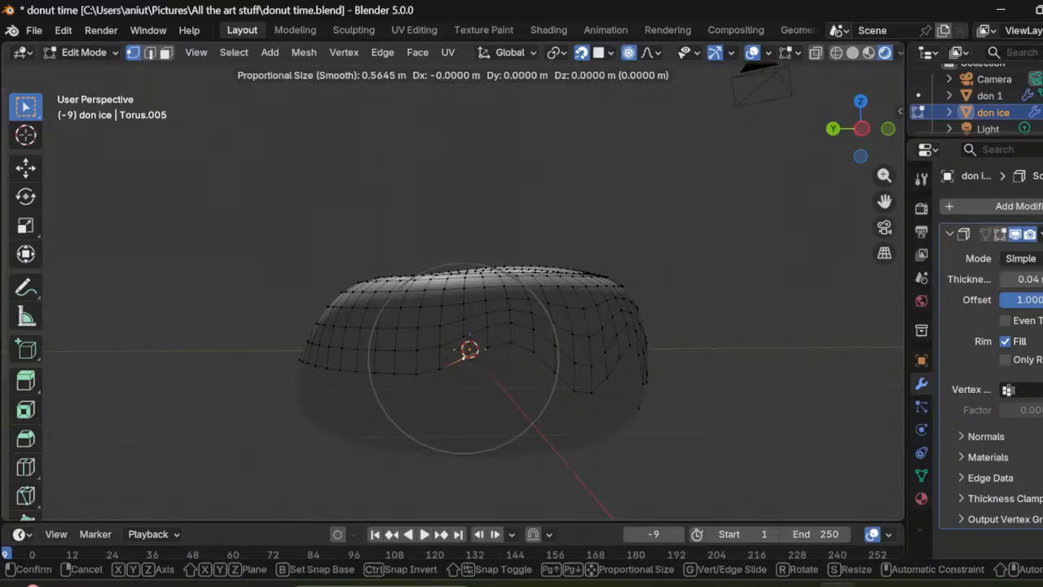
{"action": "key", "text": "x"}
{"action": "key", "text": "z"}
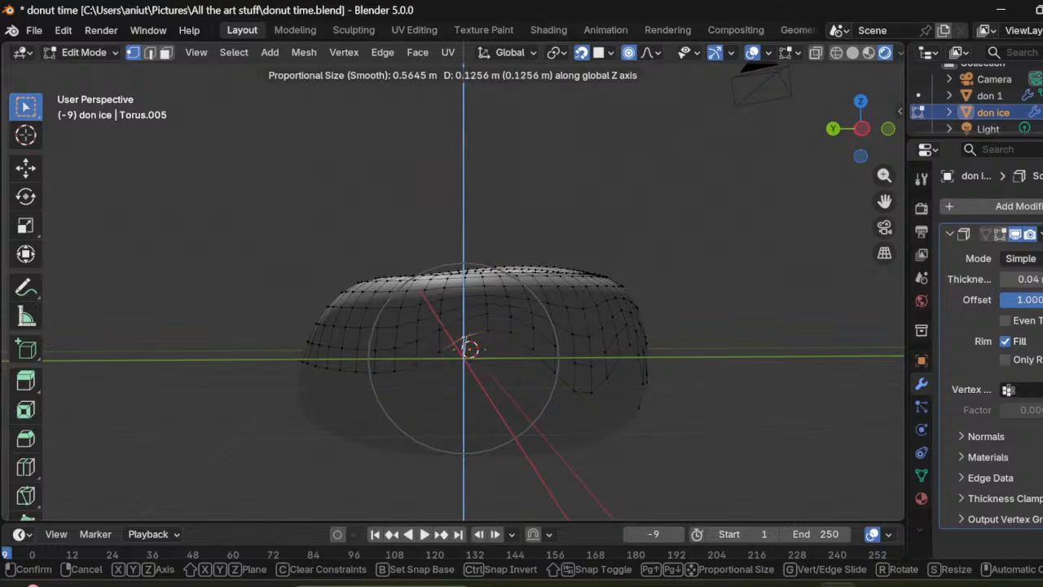
{"action": "middle_click_drag", "start_coordinate": [547, 338], "coordinate": [548, 323]}
{"action": "left_click", "coordinate": [547, 314]}
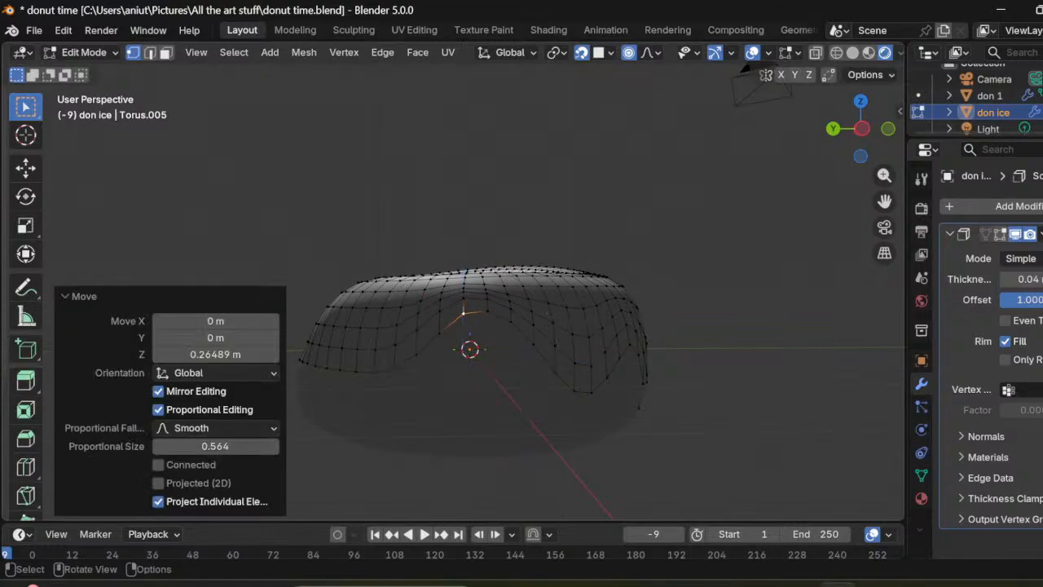
Step: Lower the edge vertex at the foot of the widened raised section about 0.03 m along Z
{"action": "left_click", "coordinate": [394, 369]}
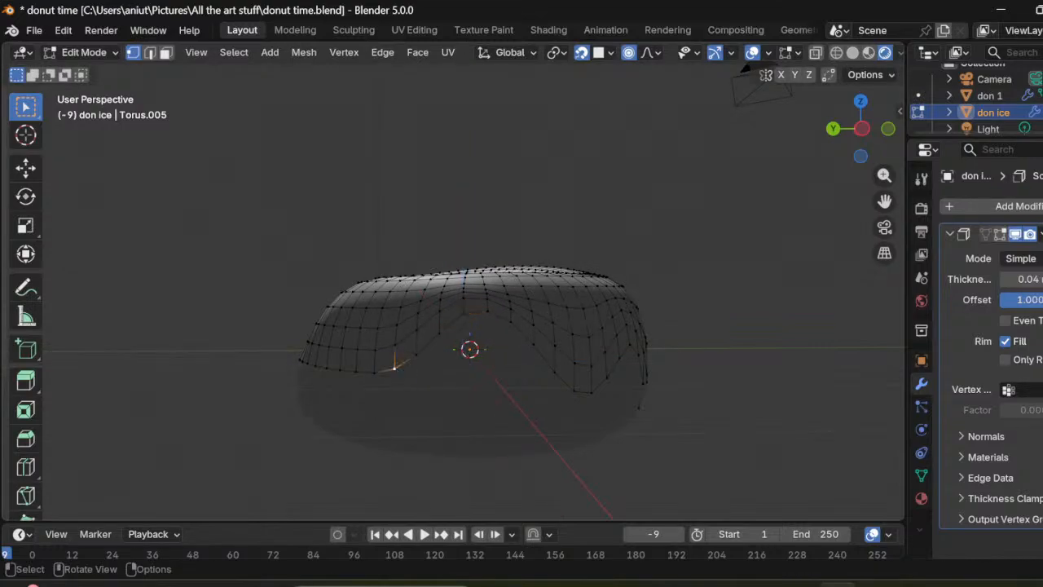
{"action": "middle_click", "coordinate": [395, 369]}
{"action": "key", "text": "g"}
{"action": "mouse_move", "coordinate": [394, 368]}
{"action": "middle_mouse_down"}
{"action": "mouse_move", "coordinate": [394, 403]}
{"action": "mouse_move", "coordinate": [395, 375]}
{"action": "middle_mouse_up"}
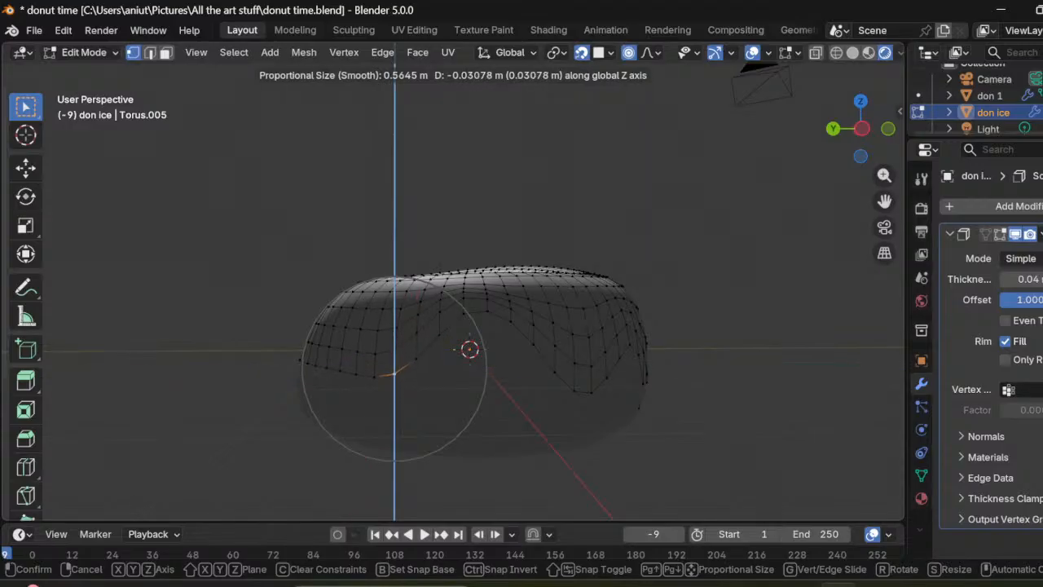
{"action": "left_click", "coordinate": [395, 373]}
Step: Raise the lower-edge vertex in the middle of the next flat stretch about 0.21 m along Z with smooth proportional editing
{"action": "middle_click_drag", "start_coordinate": [743, 72], "coordinate": [383, 68]}
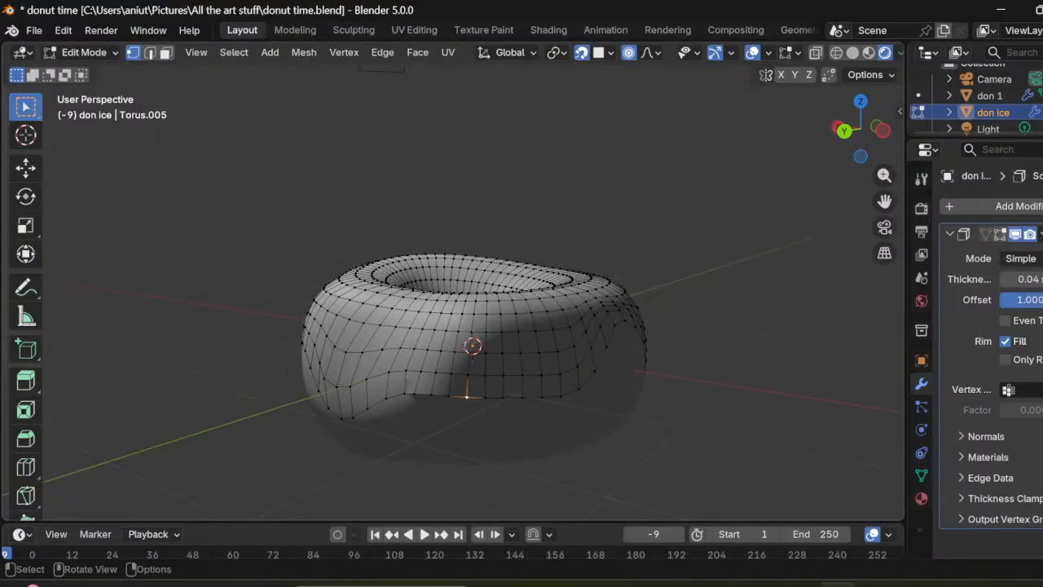
{"action": "key", "text": "g"}
{"action": "left_click", "coordinate": [467, 396]}
{"action": "middle_click_drag", "start_coordinate": [467, 397], "coordinate": [468, 362]}
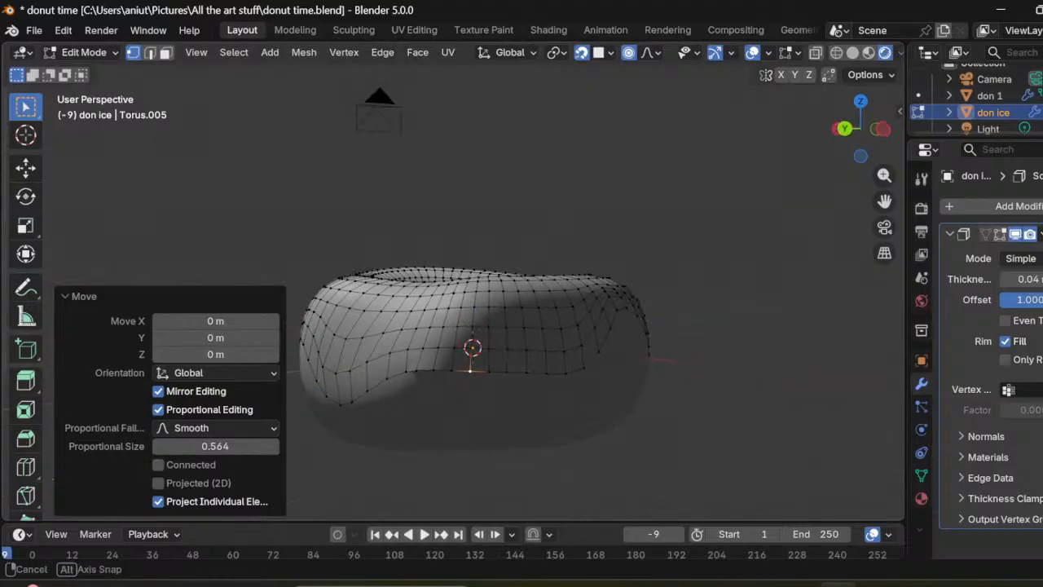
{"action": "key", "text": "g"}
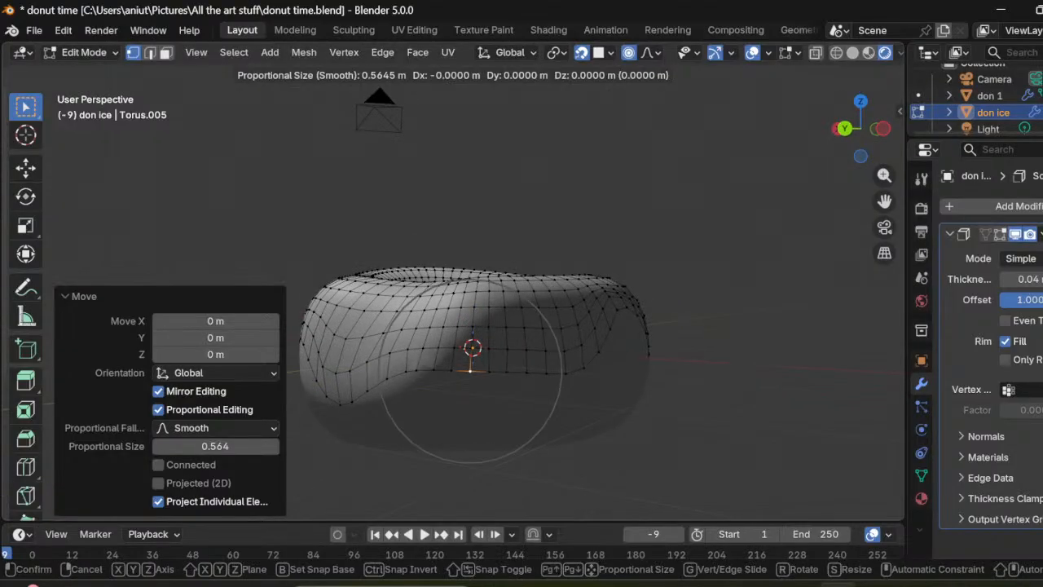
{"action": "key", "text": "z"}
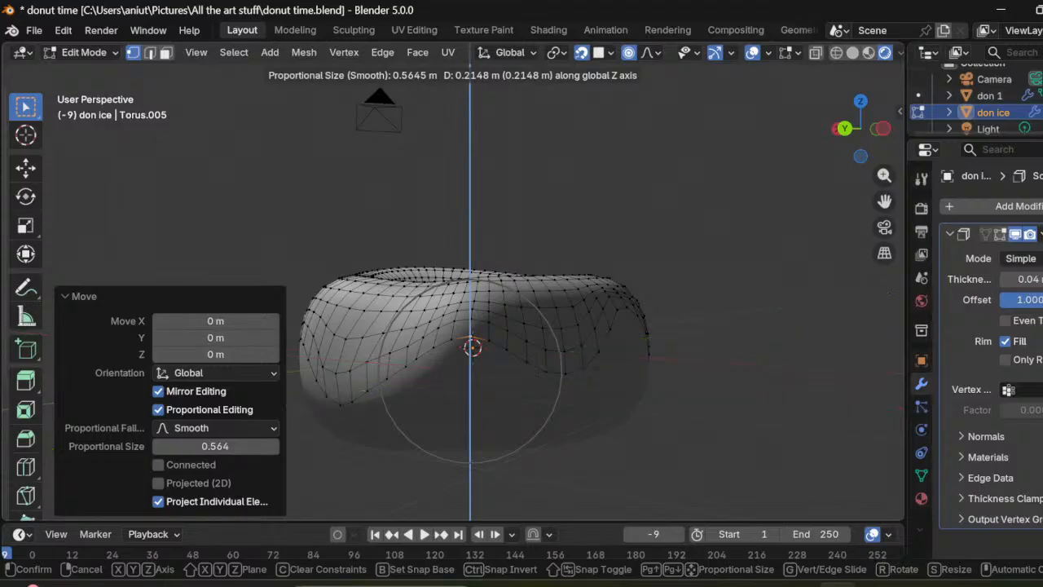
{"action": "left_click", "coordinate": [470, 336]}
Step: Switch the icing to Object Mode and check its dripping edge from several sides
{"action": "scroll", "coordinate": [470, 326], "scroll_direction": "down", "scroll_amount": 2}
{"action": "middle_click_drag", "start_coordinate": [471, 326], "coordinate": [556, 328]}
{"action": "left_click", "coordinate": [84, 52]}
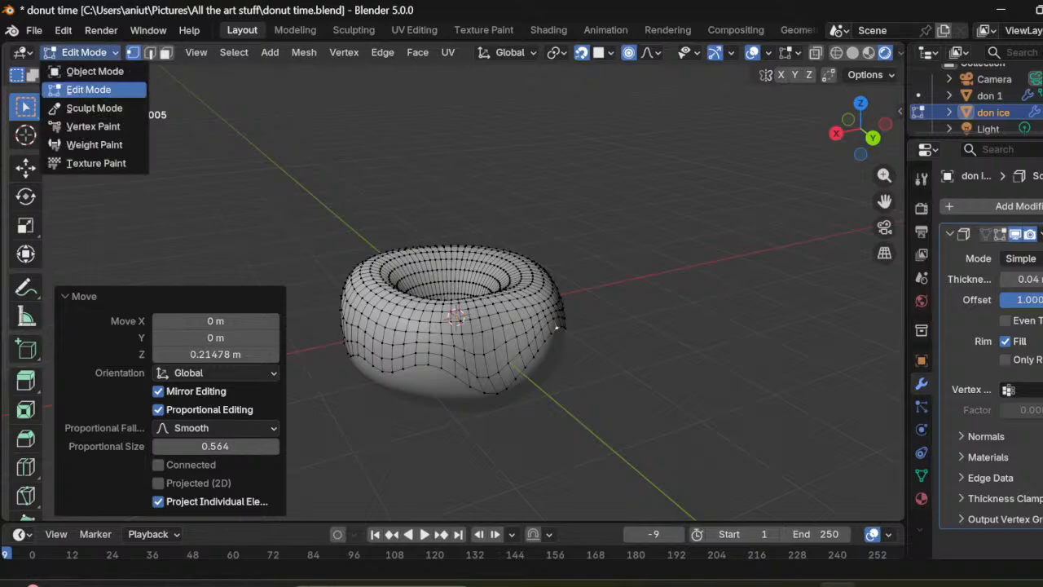
{"action": "left_click", "coordinate": [82, 71]}
{"action": "middle_click_drag", "start_coordinate": [557, 328], "coordinate": [440, 326]}
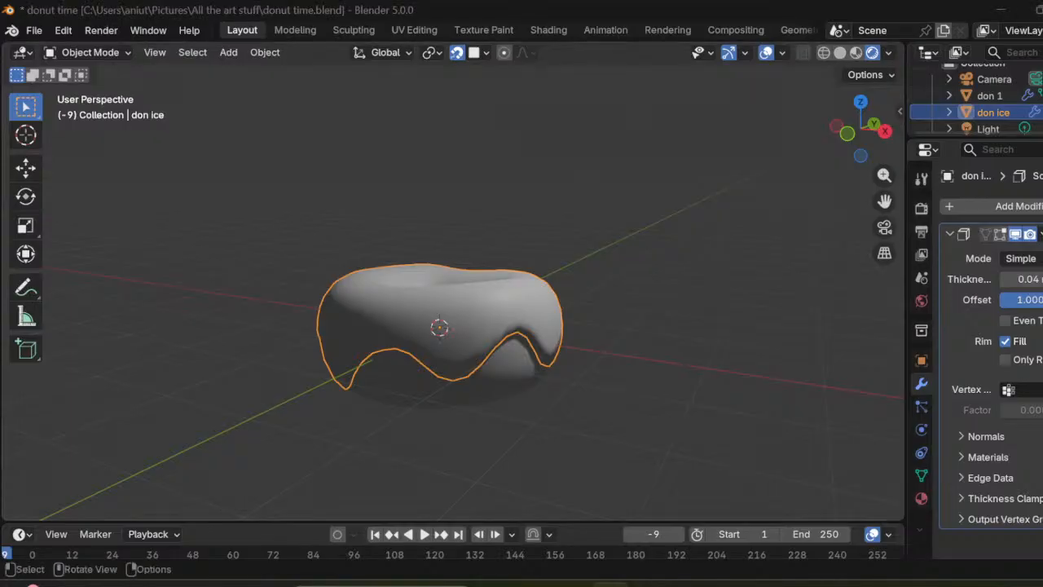
{"action": "middle_click_drag", "start_coordinate": [456, 342], "coordinate": [521, 289]}
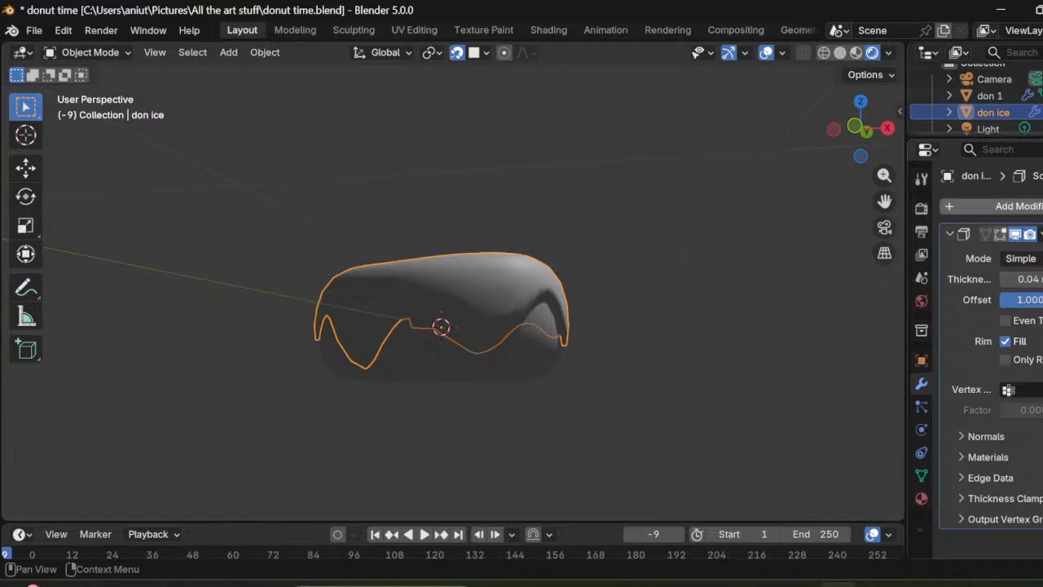
Step: Add a Subdivision Surface modifier to the icing below Solidify and inspect the smoothed rim up close
{"action": "left_click", "coordinate": [993, 206]}
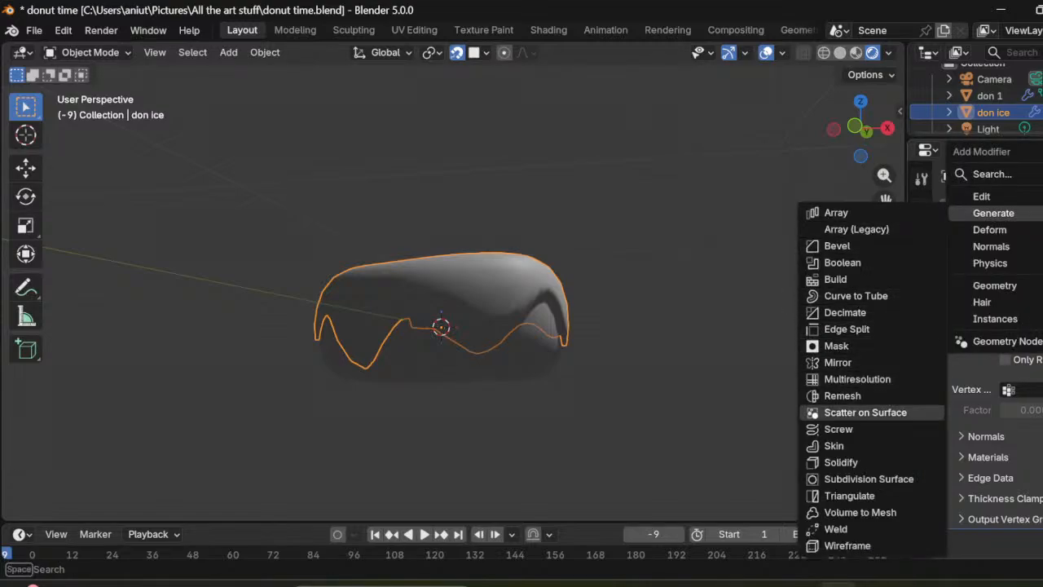
{"action": "left_click", "coordinate": [868, 479]}
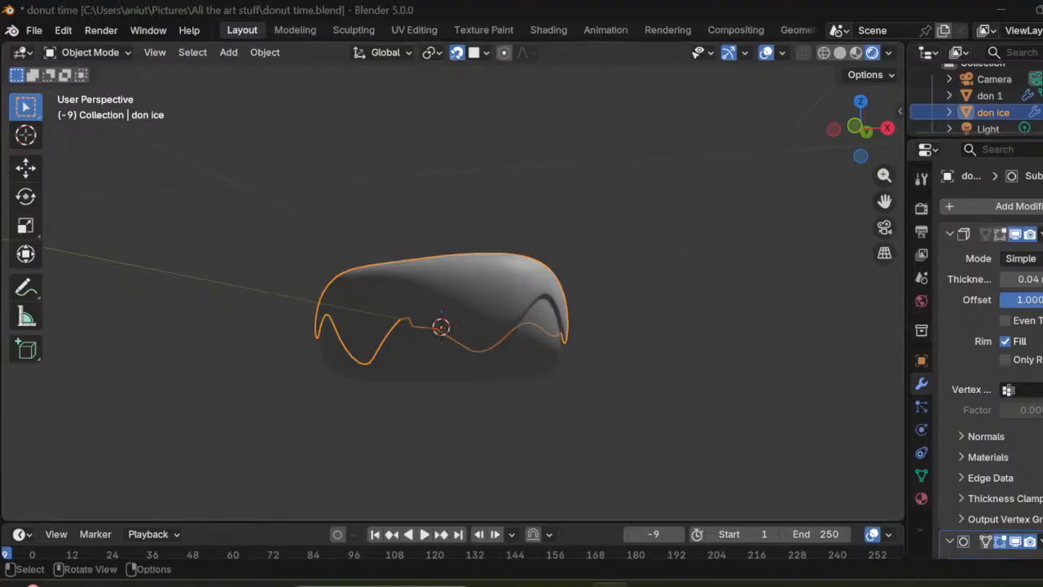
{"action": "scroll", "coordinate": [990, 358], "scroll_direction": "down", "scroll_amount": 3}
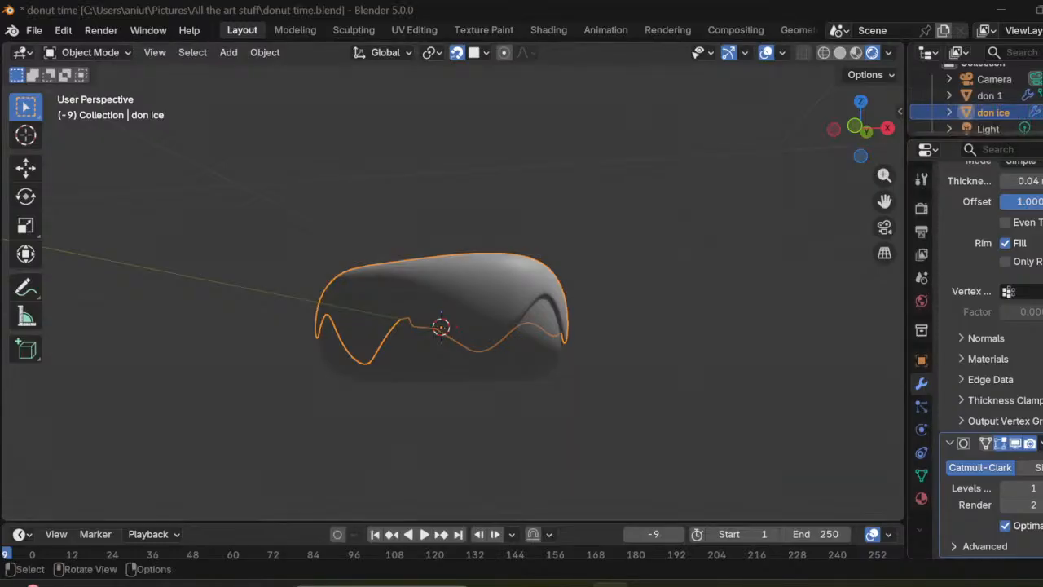
{"action": "scroll", "coordinate": [452, 293], "scroll_direction": "up", "scroll_amount": 5}
{"action": "mouse_move", "coordinate": [453, 294]}
{"action": "middle_mouse_down"}
{"action": "mouse_move", "coordinate": [453, 252]}
{"action": "mouse_move", "coordinate": [453, 294]}
{"action": "mouse_move", "coordinate": [453, 285]}
{"action": "middle_mouse_up"}
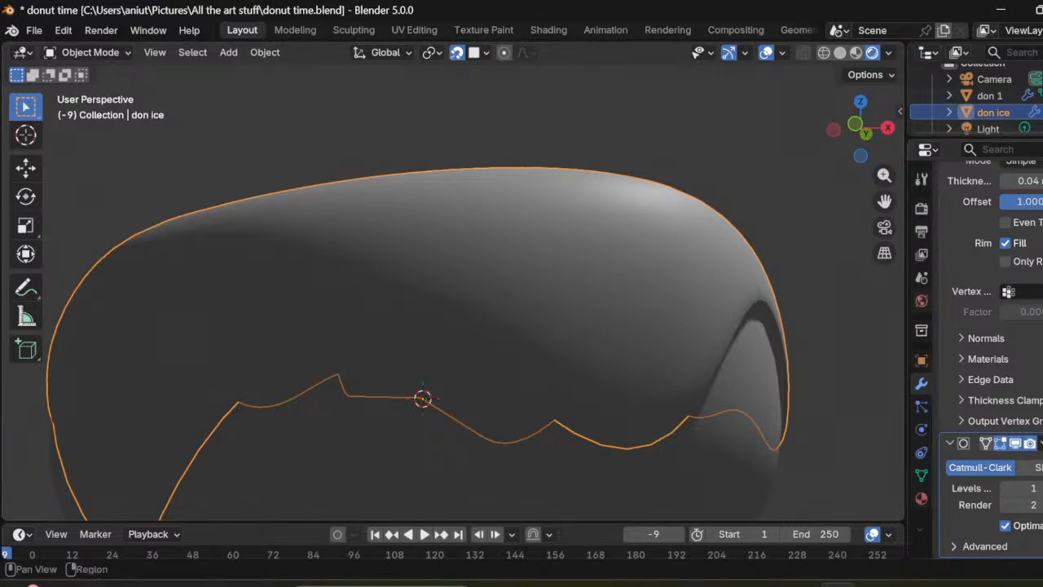
{"action": "middle_click_drag", "start_coordinate": [522, 302], "coordinate": [412, 180]}
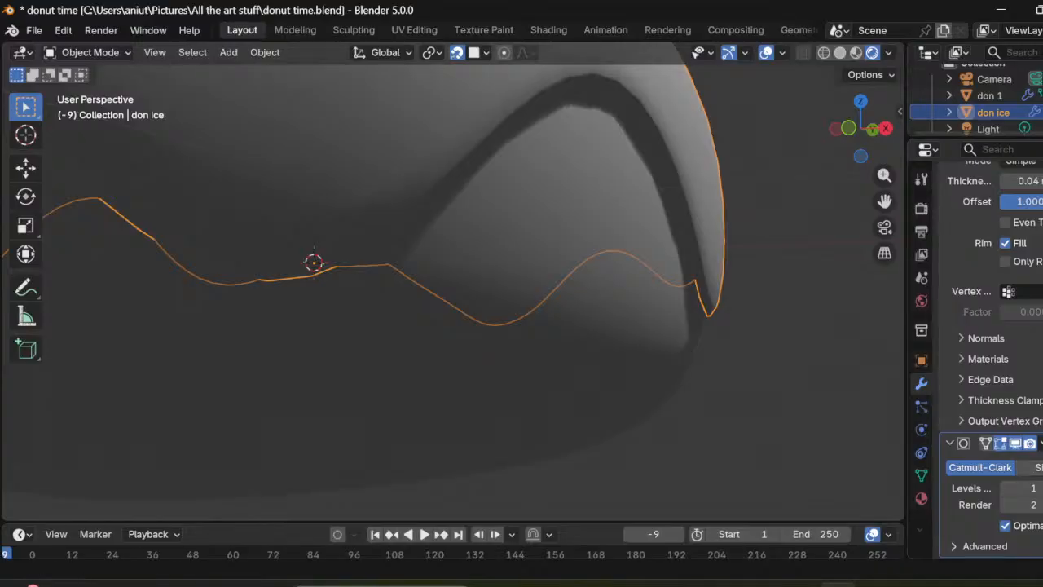
{"action": "left_click", "coordinate": [956, 546]}
{"action": "scroll", "coordinate": [978, 367], "scroll_direction": "down", "scroll_amount": 4}
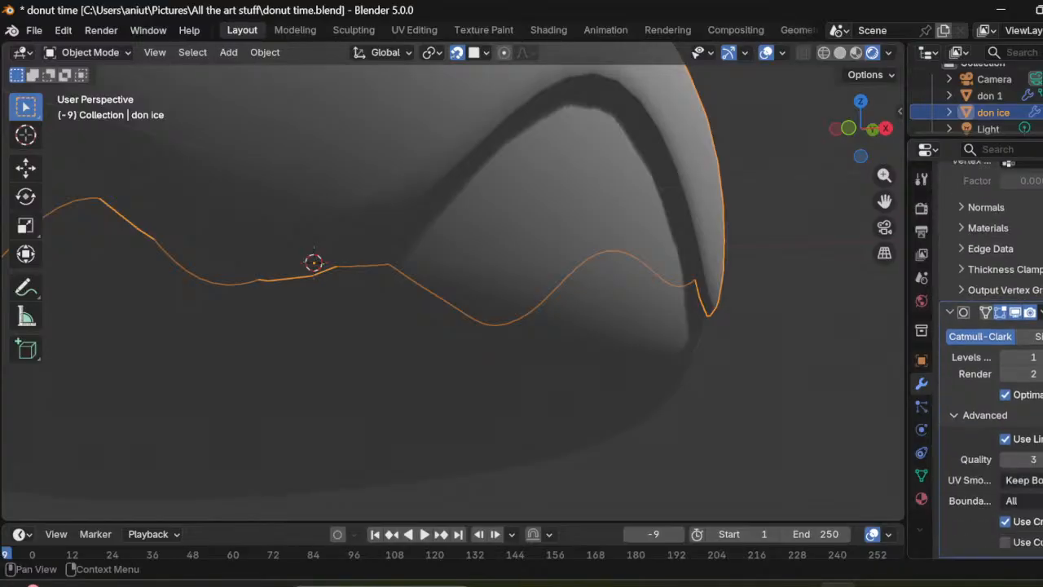
{"action": "left_click", "coordinate": [978, 414]}
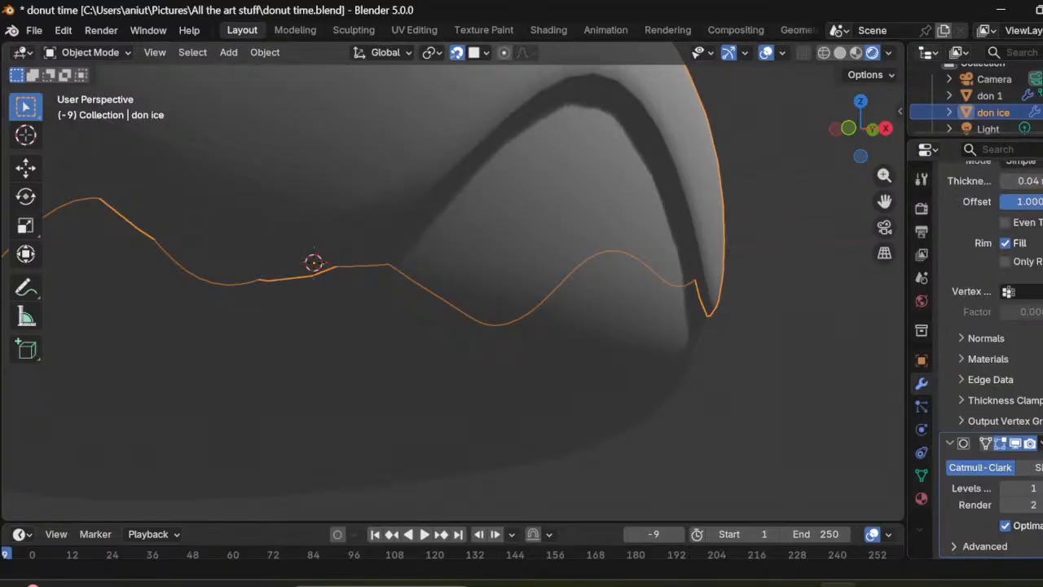
{"action": "left_click", "coordinate": [611, 585]}
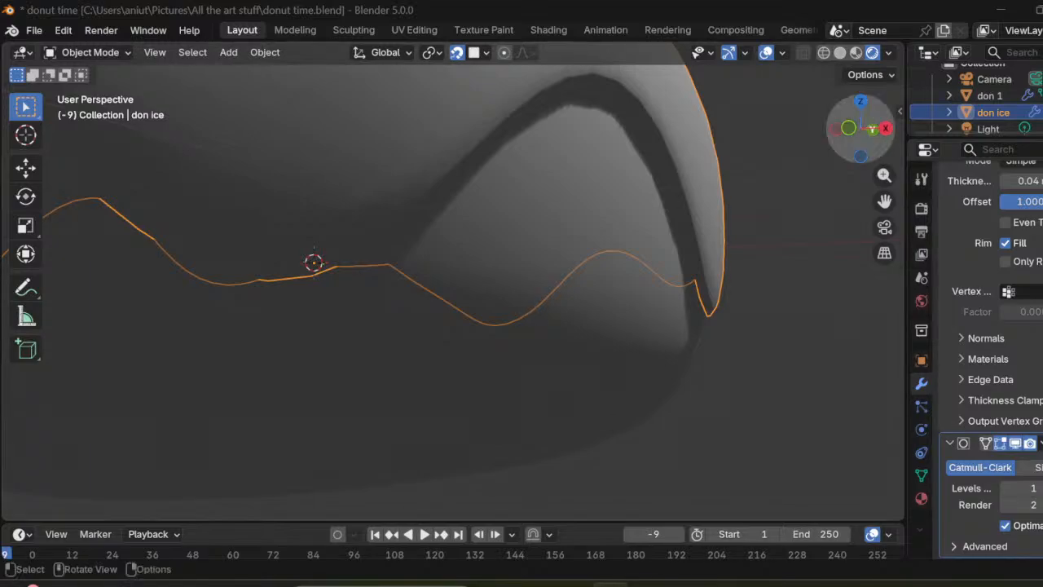
{"action": "scroll", "coordinate": [990, 367], "scroll_direction": "up", "scroll_amount": 3}
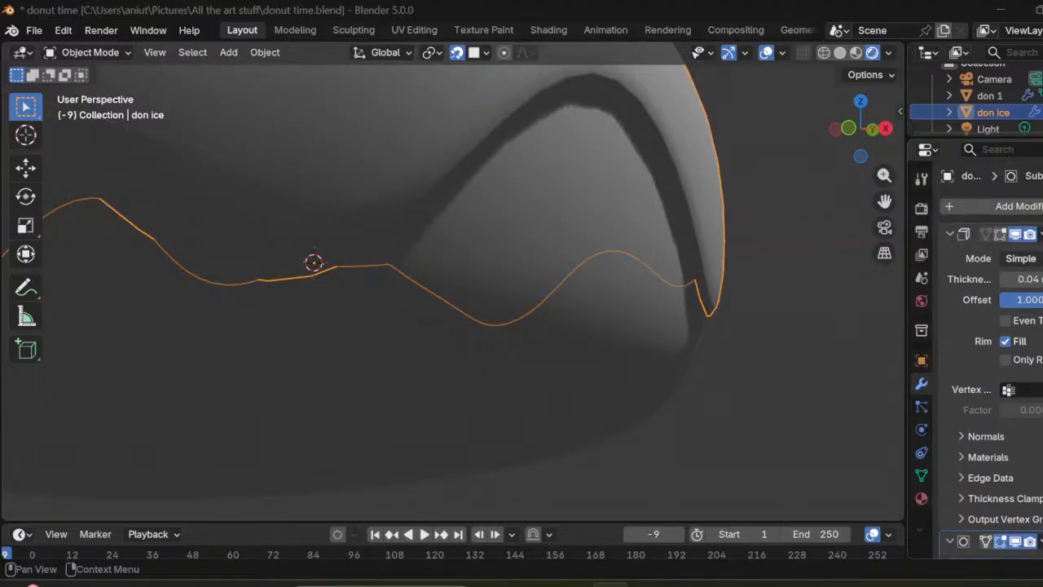
{"action": "left_click", "coordinate": [1021, 259]}
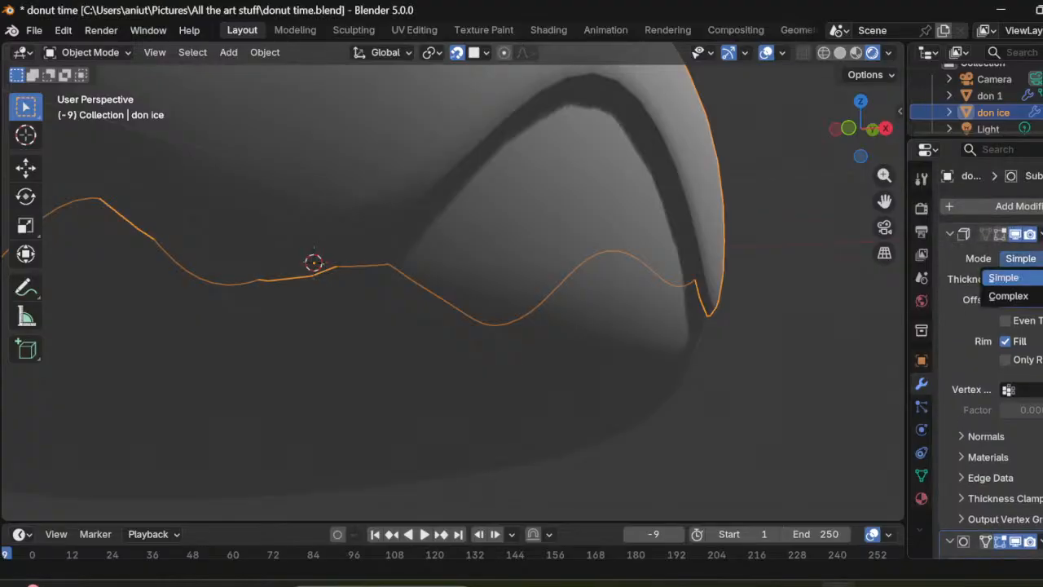
{"action": "left_click", "coordinate": [1020, 259]}
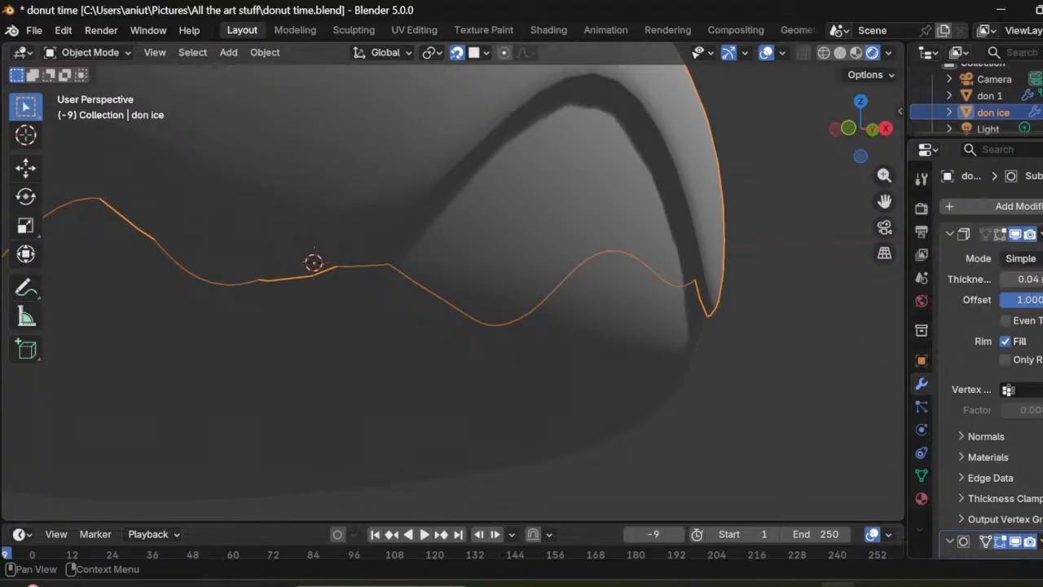
Step: Set the Solidify modifier's inner edge crease to 1 and deselect the icing to inspect its rim
{"action": "left_click", "coordinate": [990, 478]}
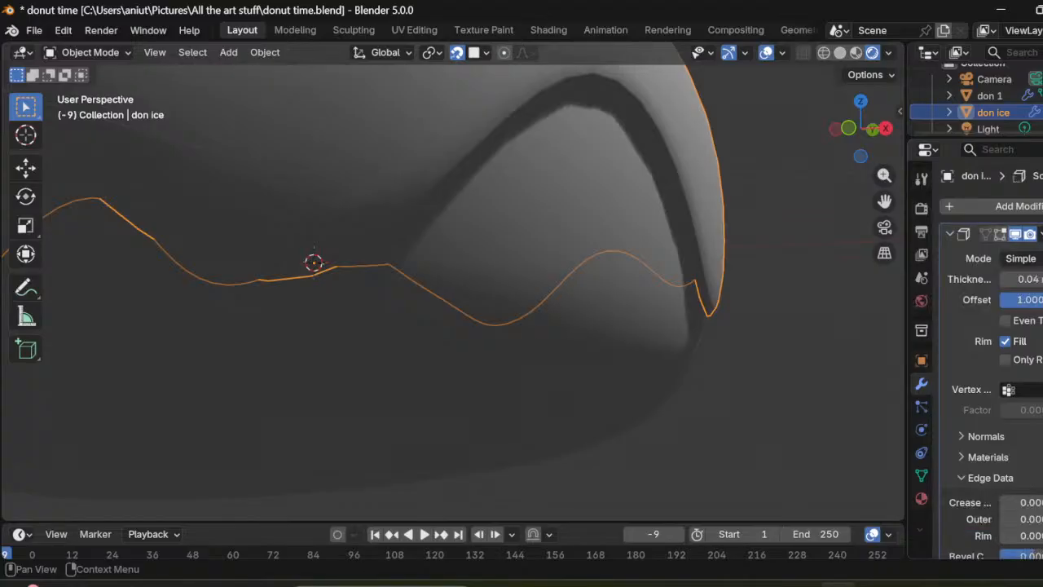
{"action": "scroll", "coordinate": [991, 362], "scroll_direction": "down", "scroll_amount": 2}
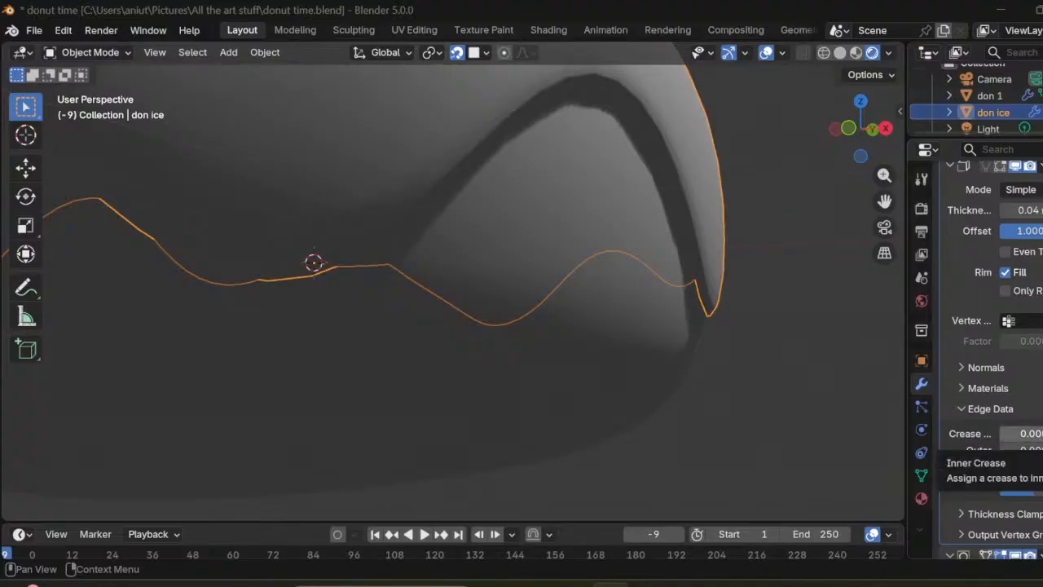
{"action": "left_click_drag", "start_coordinate": [1025, 434], "coordinate": [1042, 434]}
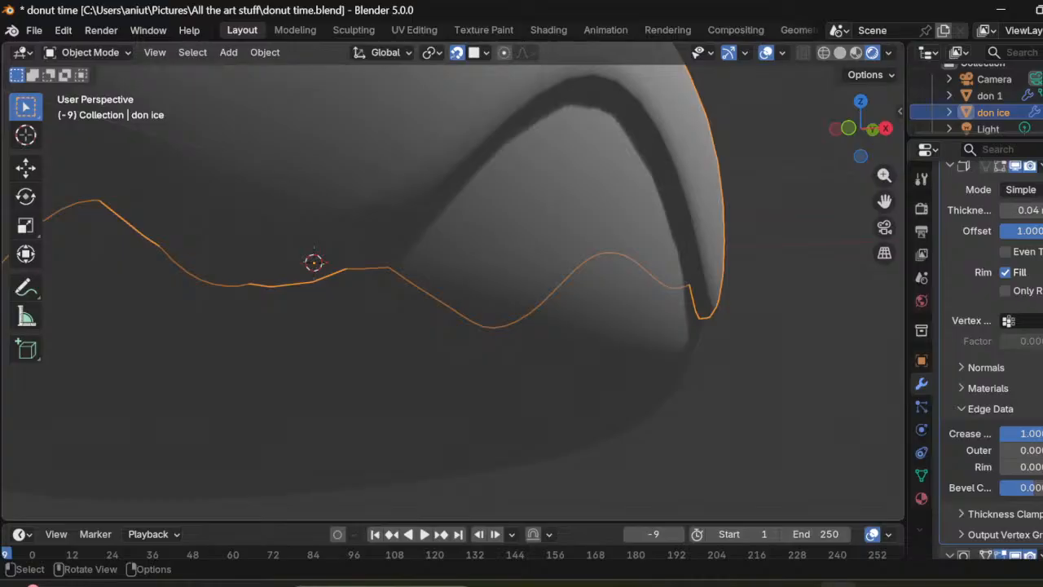
{"action": "key", "text": "alt+a"}
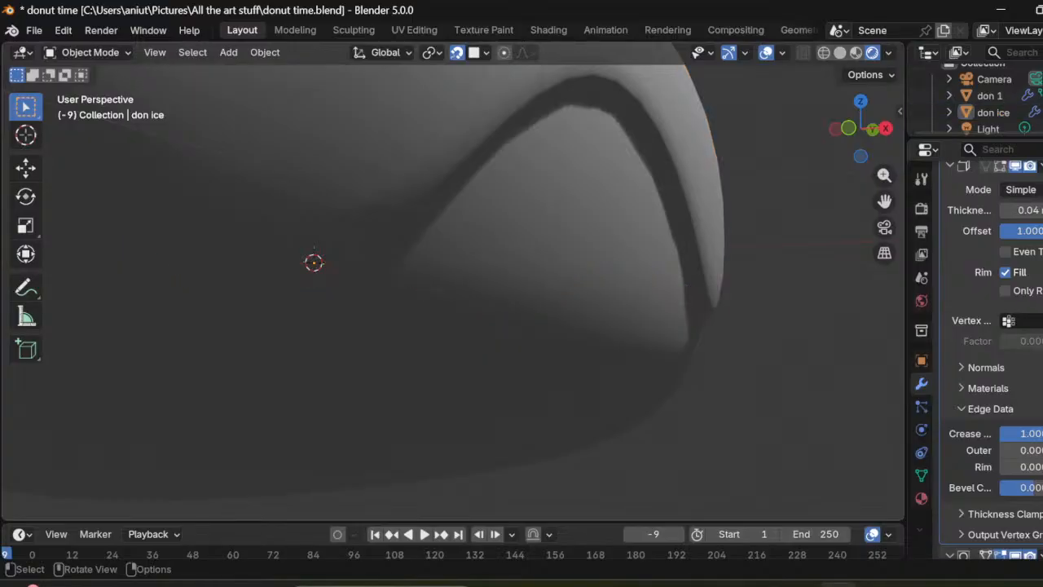
{"action": "mouse_move", "coordinate": [587, 326]}
{"action": "middle_mouse_down"}
{"action": "mouse_move", "coordinate": [547, 328]}
{"action": "mouse_move", "coordinate": [599, 336]}
{"action": "mouse_move", "coordinate": [634, 325]}
{"action": "mouse_move", "coordinate": [572, 324]}
{"action": "middle_mouse_up"}
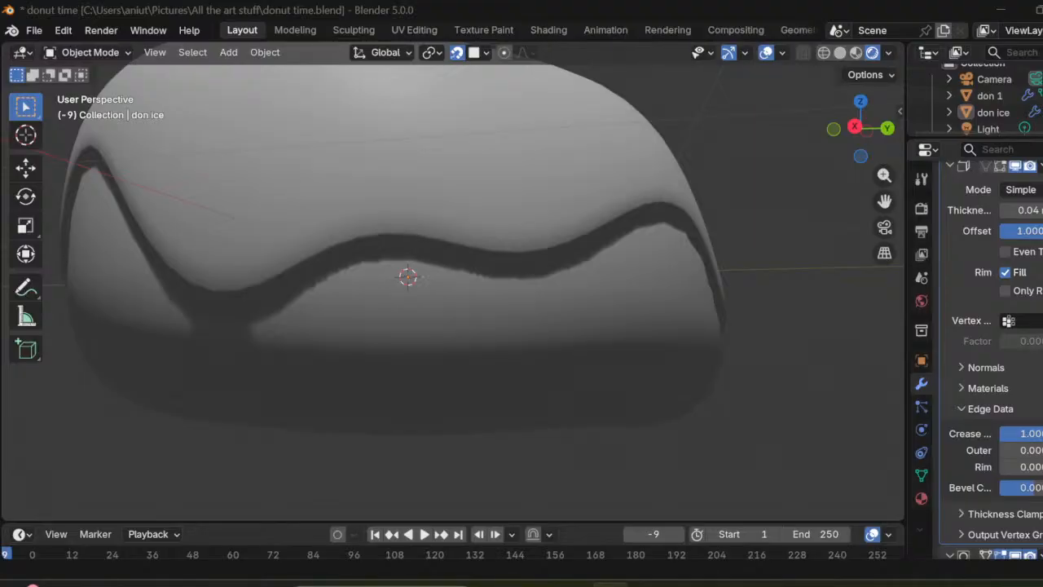
{"action": "middle_click_drag", "start_coordinate": [424, 293], "coordinate": [496, 295]}
{"action": "scroll", "coordinate": [496, 295], "scroll_direction": "down", "scroll_amount": 2}
{"action": "scroll", "coordinate": [367, 245], "scroll_direction": "down", "scroll_amount": 2}
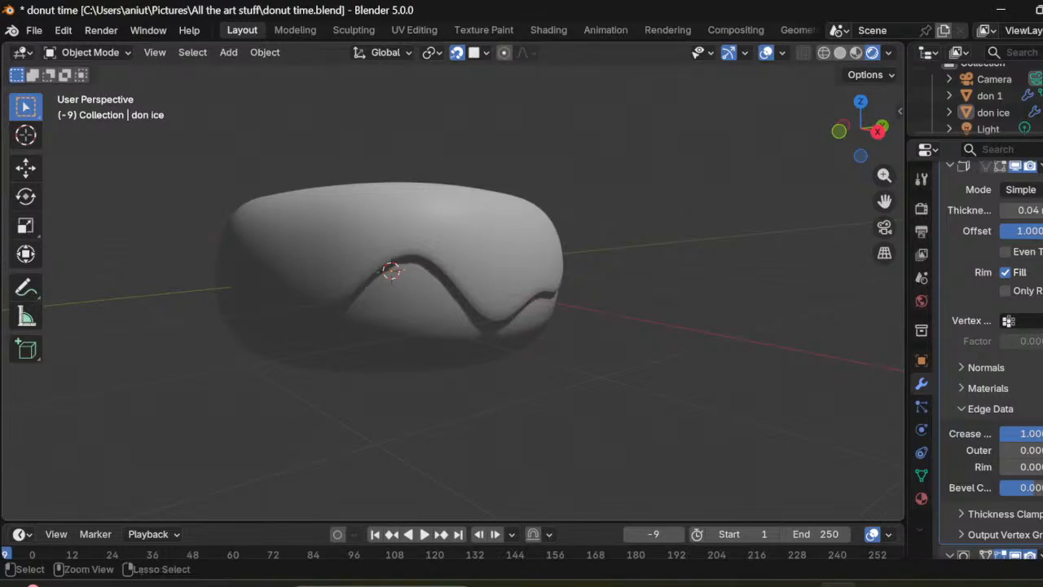
Step: Undo the deselection, the inner crease change and the added Subdivision Surface modifier on the icing
{"action": "key", "text": "ctrl+z"}
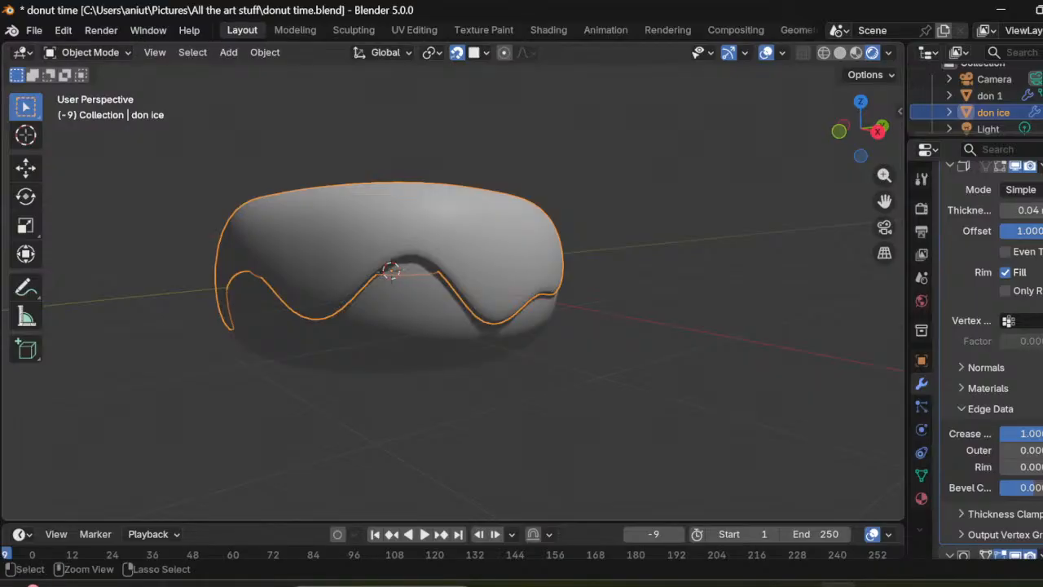
{"action": "key", "text": "ctrl+1"}
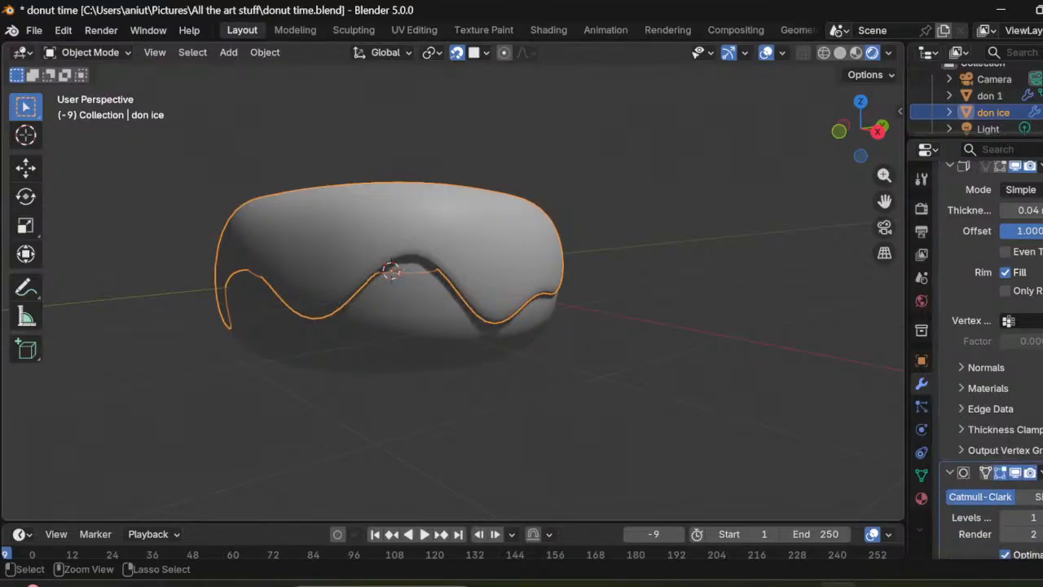
{"action": "scroll", "coordinate": [991, 358], "scroll_direction": "down", "scroll_amount": 1}
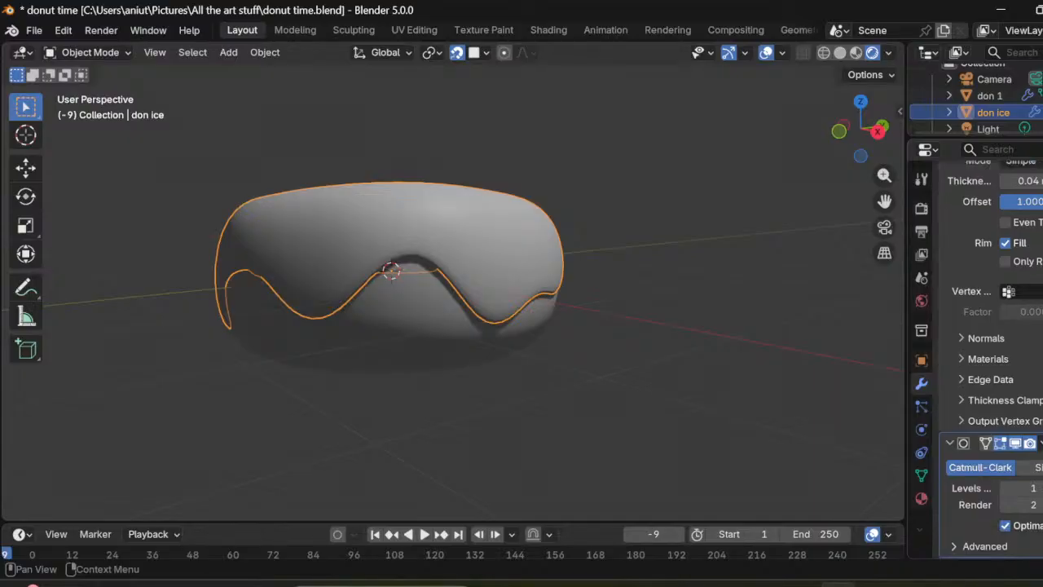
{"action": "key", "text": "ctrl+z"}
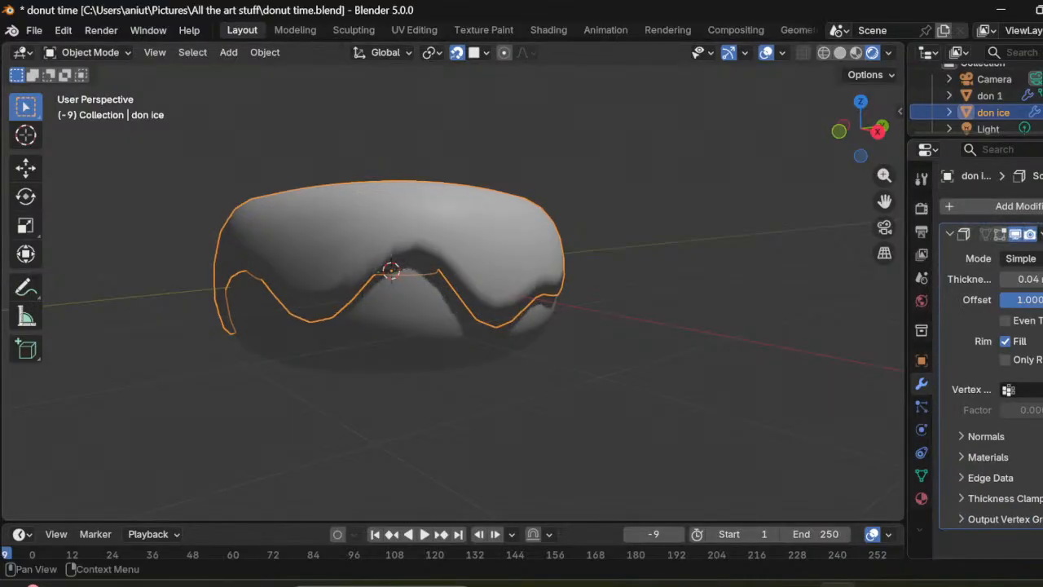
Step: Add a Subdivision Surface modifier to the icing below its Solidify modifier
{"action": "left_click", "coordinate": [1015, 206]}
{"action": "mouse_move", "coordinate": [974, 209]}
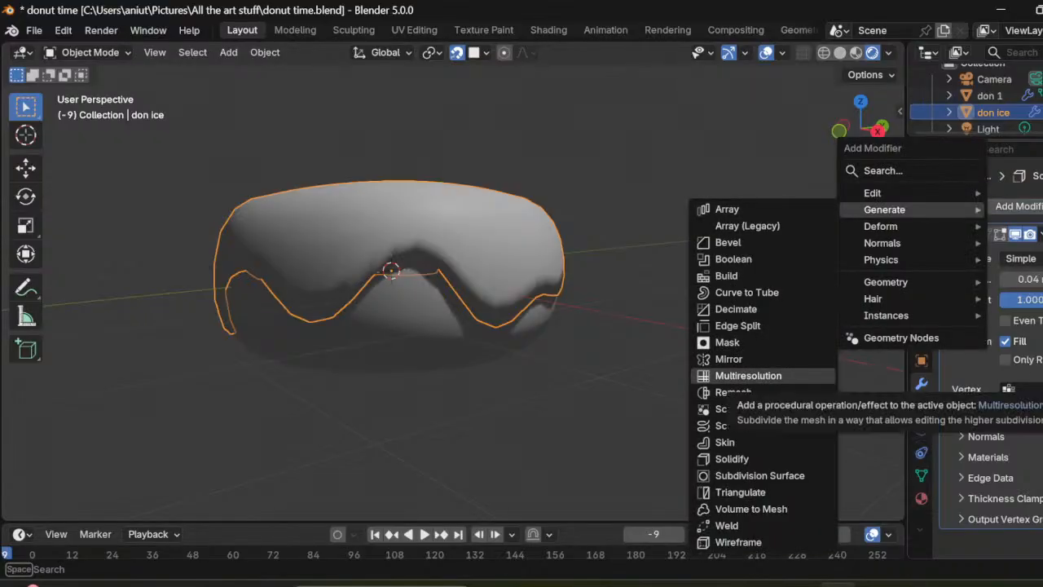
{"action": "left_click", "coordinate": [754, 475]}
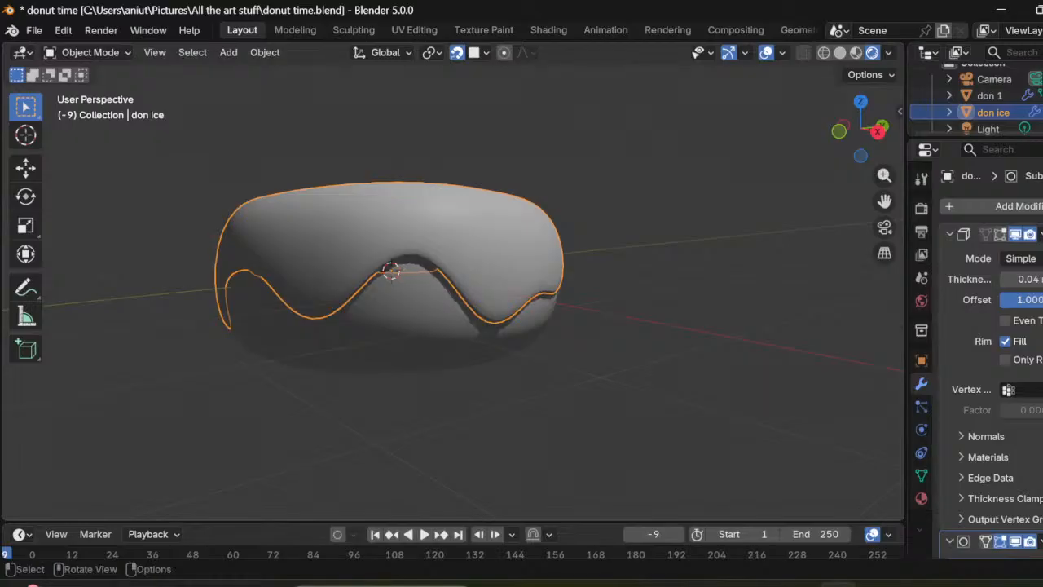
{"action": "scroll", "coordinate": [991, 361], "scroll_direction": "down", "scroll_amount": 3}
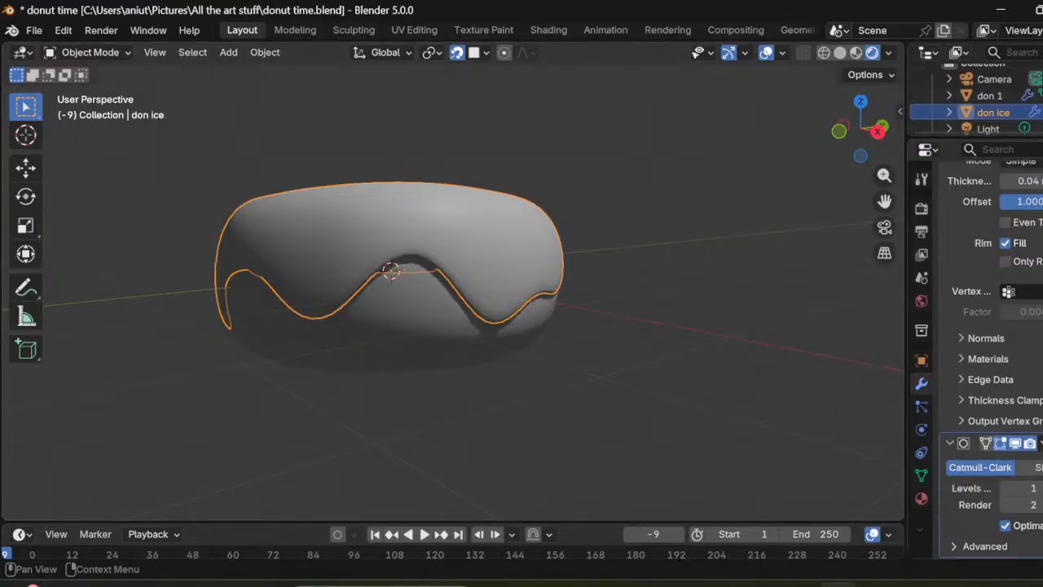
Step: Compare viewport subdivision levels on the icing, keep level 1, and set the render level to 3
{"action": "left_click", "coordinate": [1041, 488]}
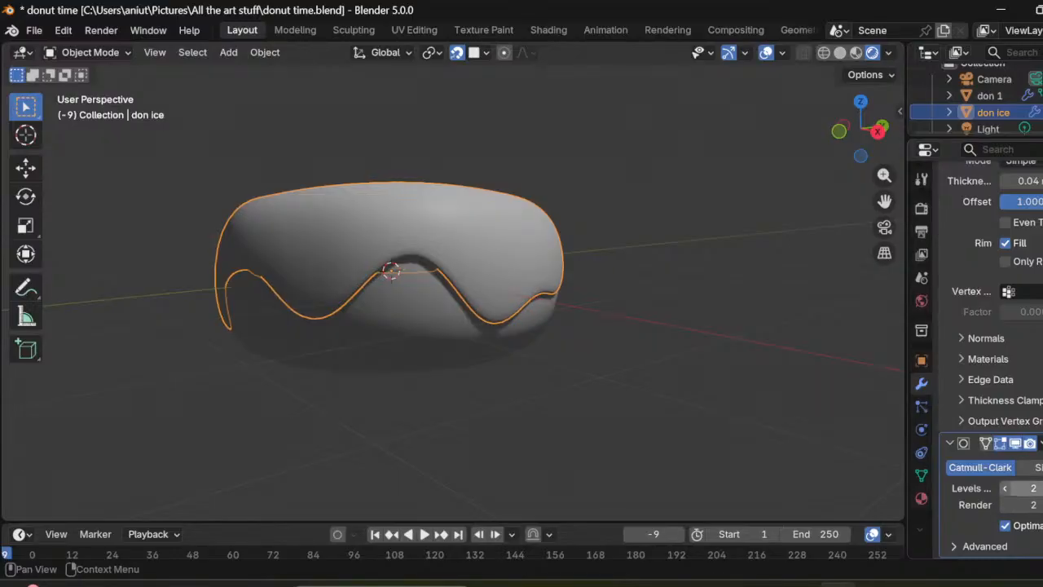
{"action": "left_click", "coordinate": [1006, 488]}
{"action": "left_click", "coordinate": [1041, 488]}
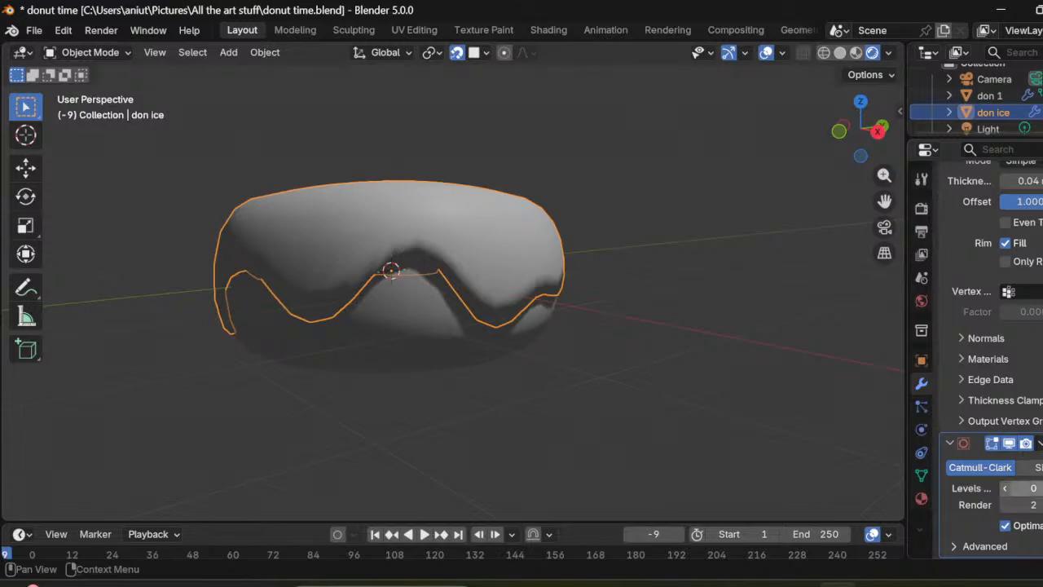
{"action": "left_click", "coordinate": [1005, 488]}
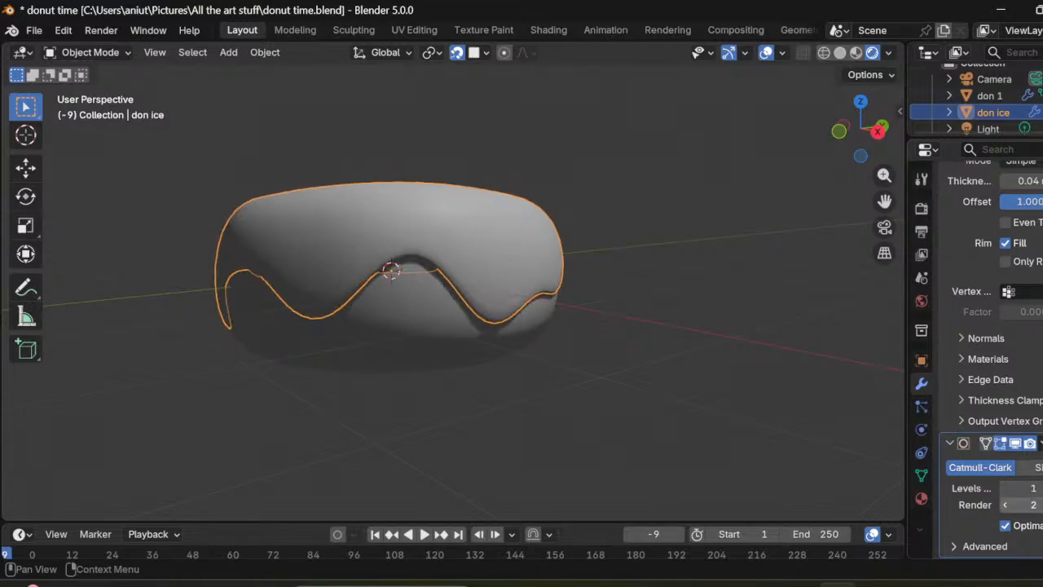
{"action": "left_click", "coordinate": [1041, 504]}
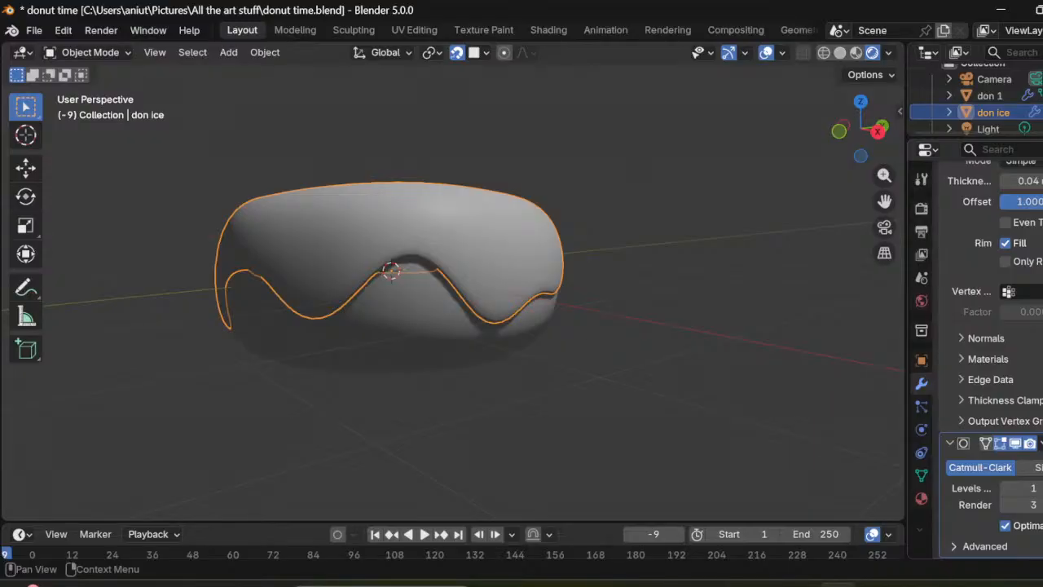
Step: Set the inner edge crease of the icing's Solidify modifier to 1
{"action": "scroll", "coordinate": [1015, 371], "scroll_direction": "up", "scroll_amount": 3}
{"action": "scroll", "coordinate": [994, 371], "scroll_direction": "down", "scroll_amount": 3}
{"action": "left_click", "coordinate": [990, 380]}
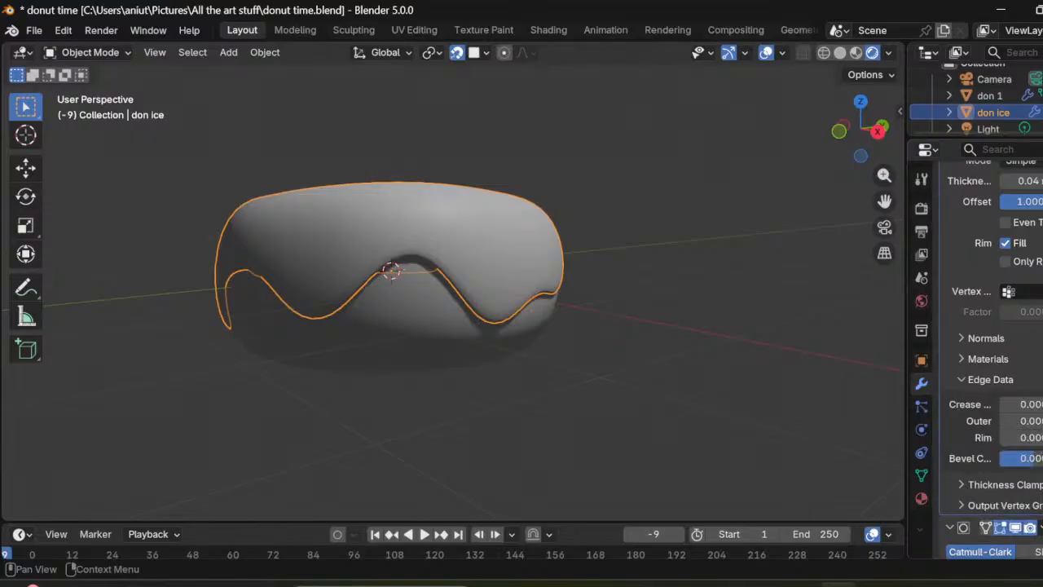
{"action": "scroll", "coordinate": [990, 380], "scroll_direction": "up", "scroll_amount": 3}
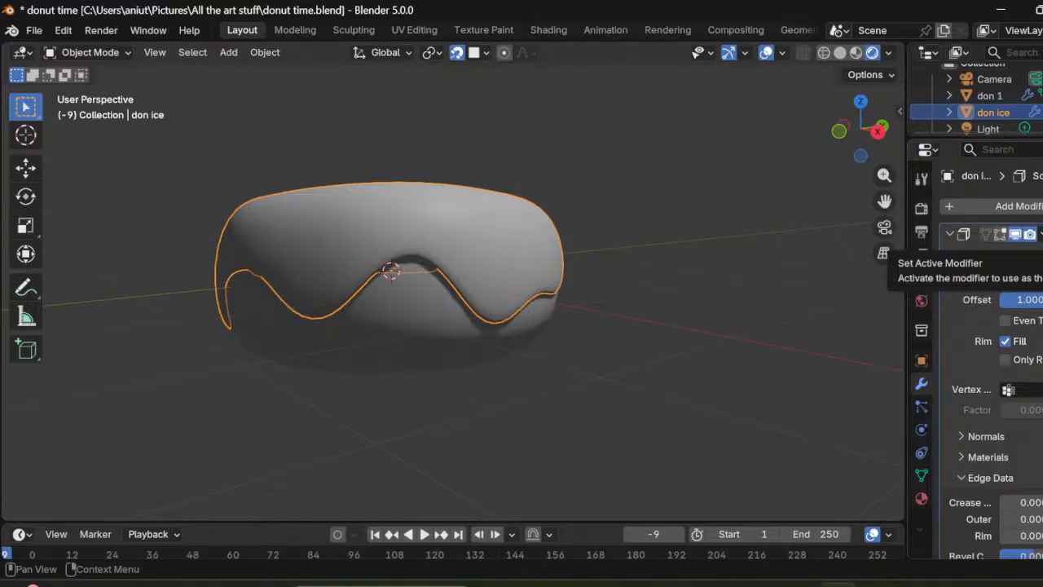
{"action": "scroll", "coordinate": [991, 359], "scroll_direction": "down", "scroll_amount": 2}
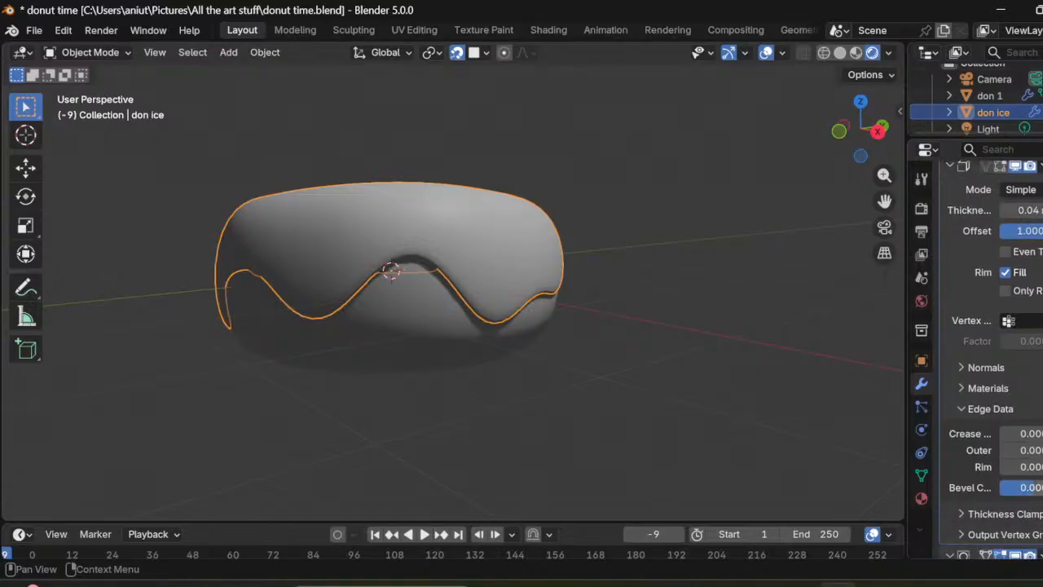
{"action": "scroll", "coordinate": [991, 367], "scroll_direction": "down", "scroll_amount": 1}
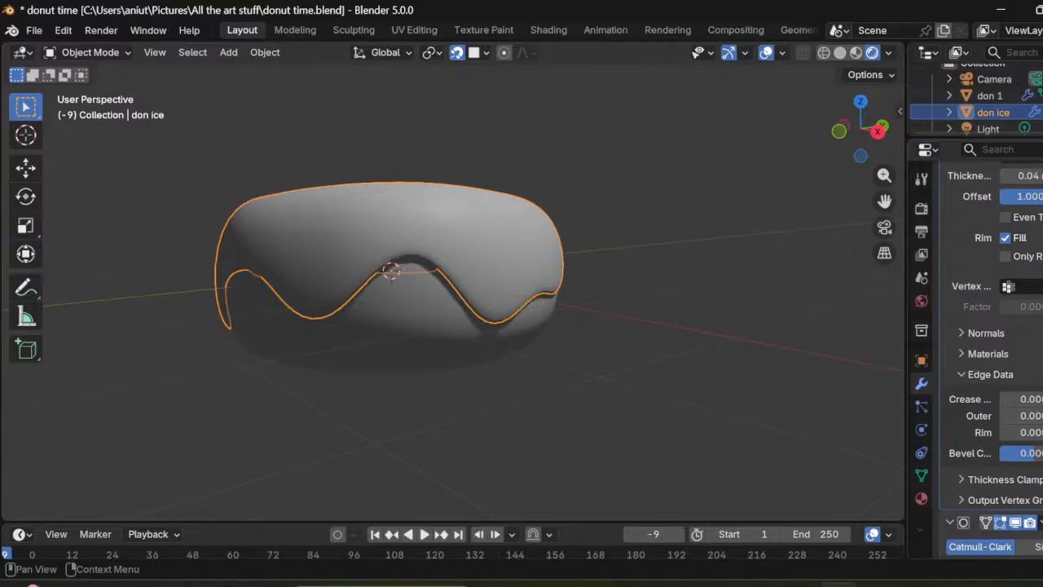
{"action": "left_click_drag", "start_coordinate": [1029, 398], "coordinate": [1042, 398]}
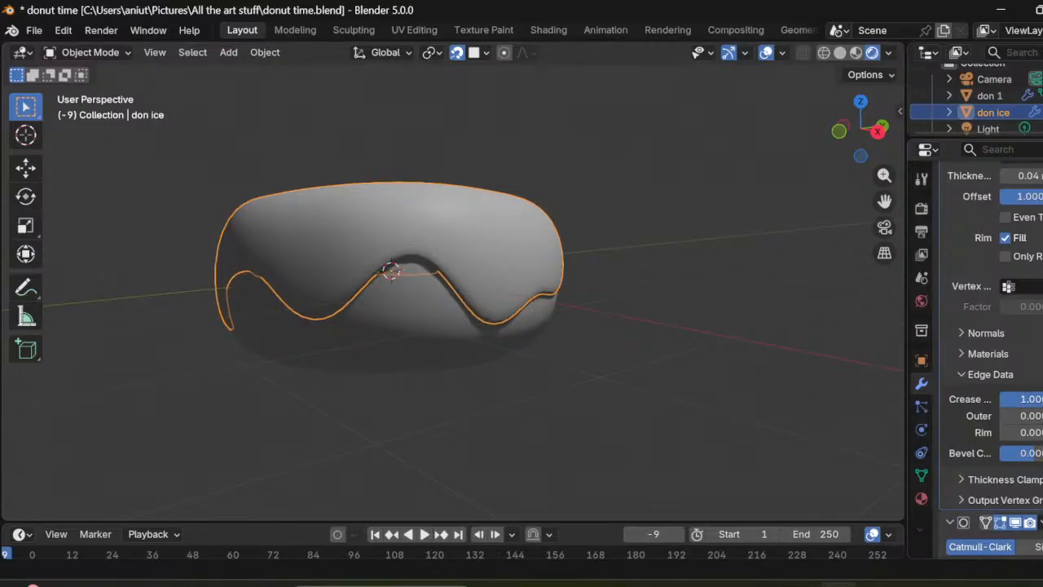
{"action": "scroll", "coordinate": [453, 281], "scroll_direction": "down", "scroll_amount": 1}
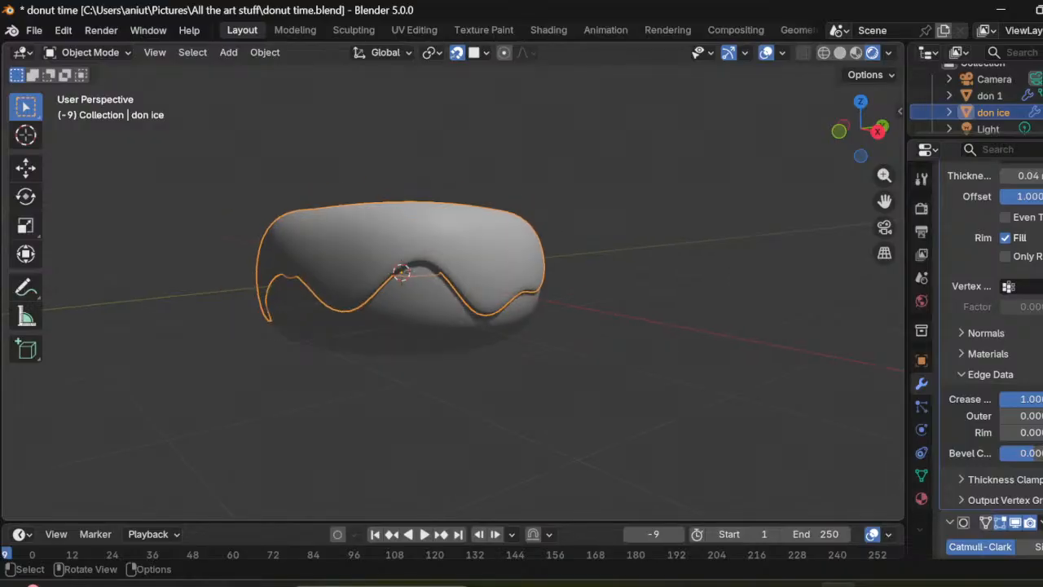
Step: In Edit Mode, raise the tip vertex of the longest icing drip about 0.37 m along Z with a proportional size of about 0.75
{"action": "scroll", "coordinate": [453, 281], "scroll_direction": "up", "scroll_amount": 3}
{"action": "middle_click_drag", "start_coordinate": [453, 281], "coordinate": [378, 269]}
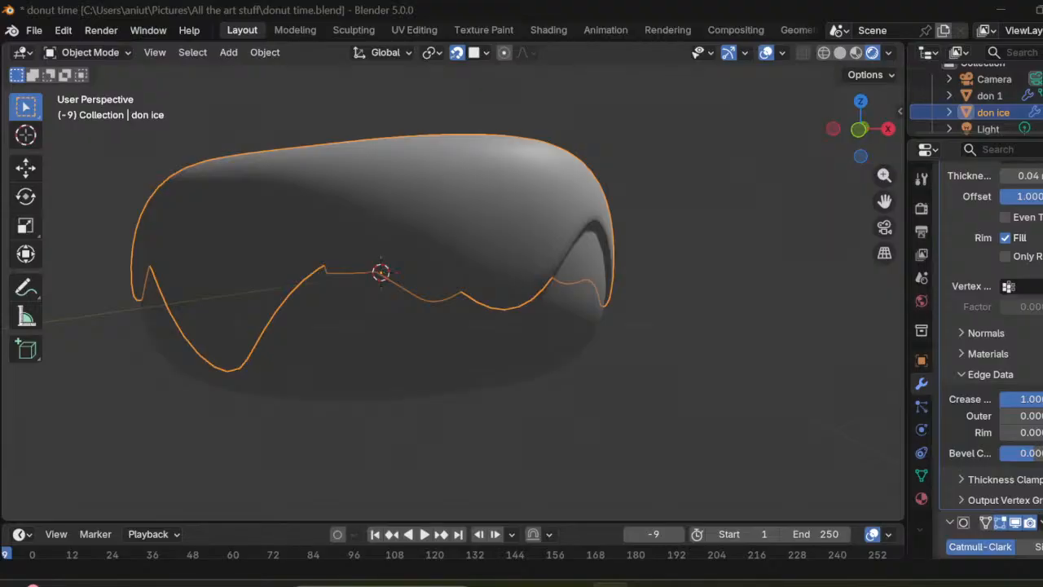
{"action": "middle_click_drag", "start_coordinate": [522, 293], "coordinate": [383, 308]}
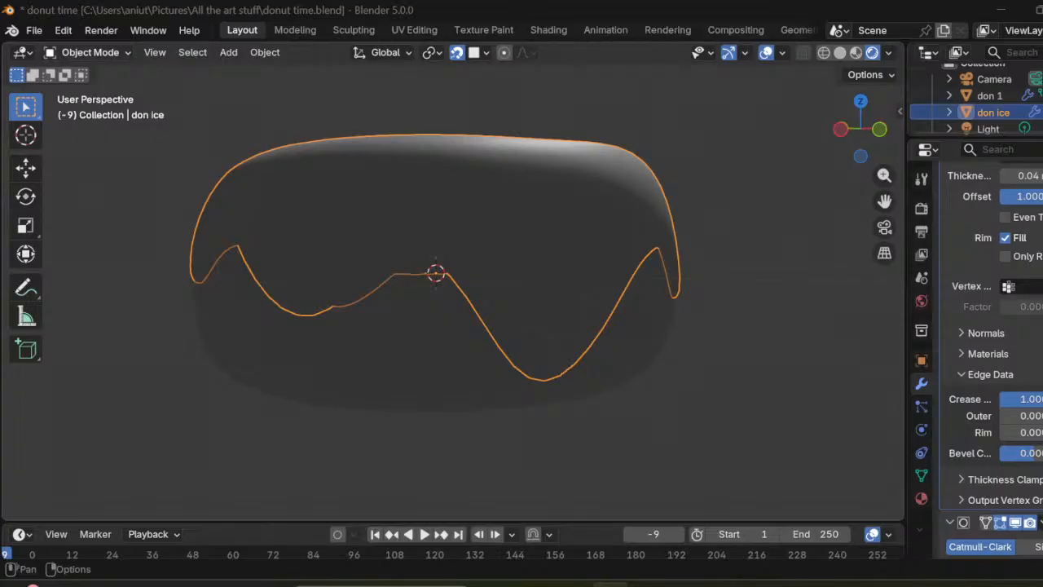
{"action": "left_click", "coordinate": [90, 52]}
{"action": "left_click", "coordinate": [81, 89]}
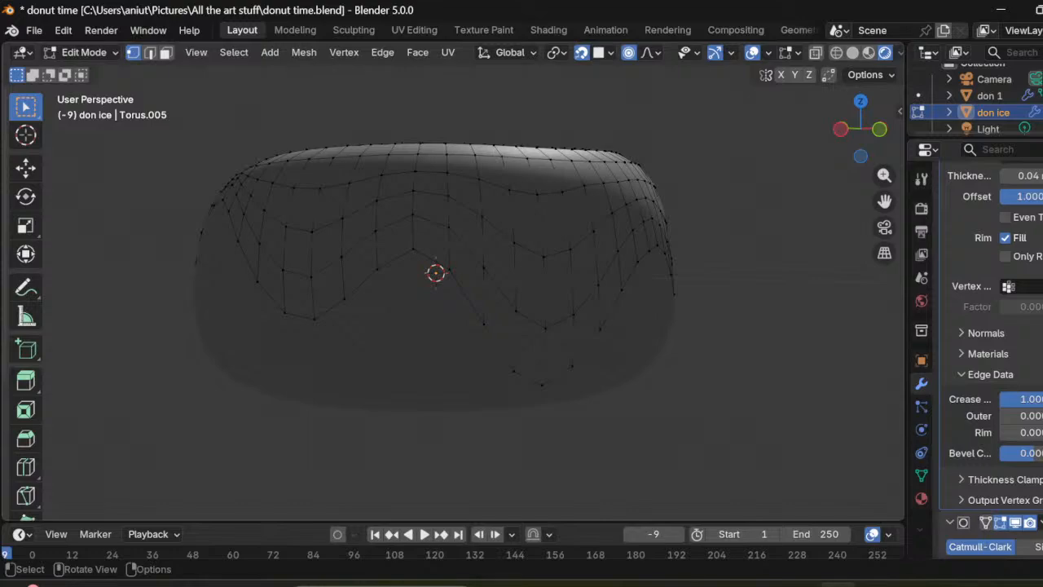
{"action": "left_click", "coordinate": [542, 384]}
{"action": "key", "text": "g"}
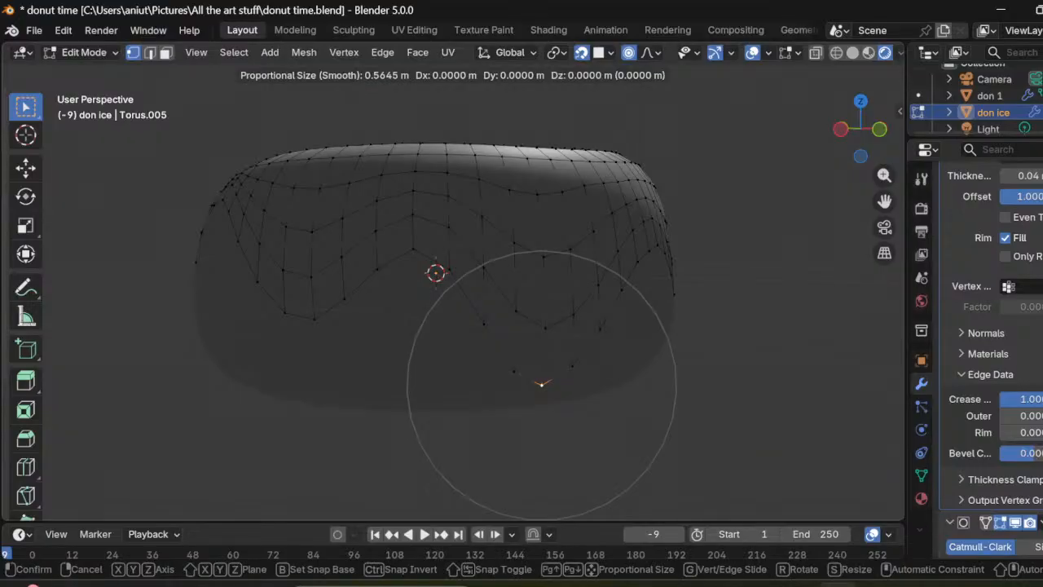
{"action": "key", "text": "z"}
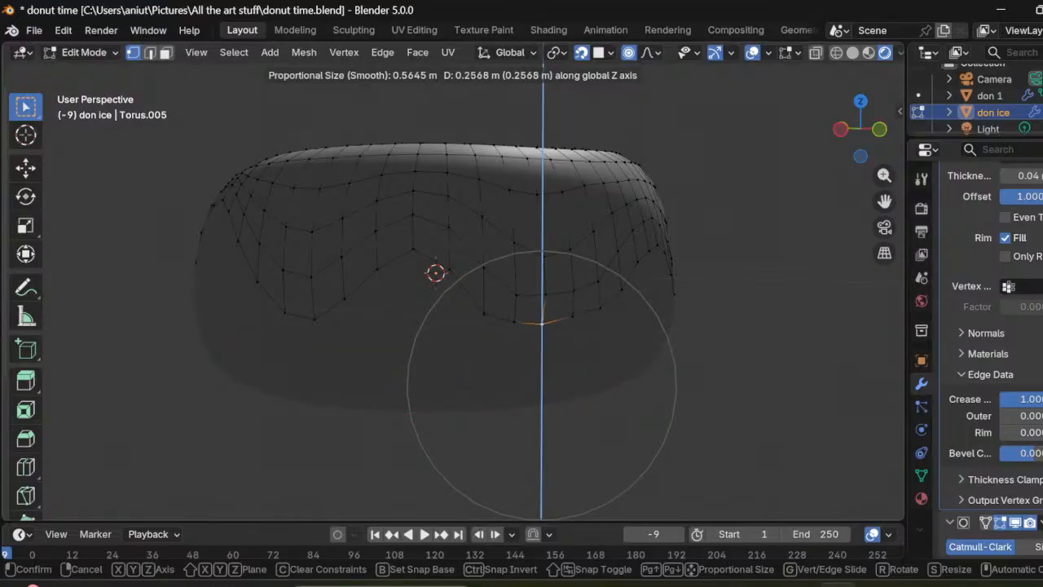
{"action": "scroll", "coordinate": [542, 386], "scroll_direction": "up", "scroll_amount": 2}
{"action": "scroll", "coordinate": [542, 386], "scroll_direction": "down", "scroll_amount": 3}
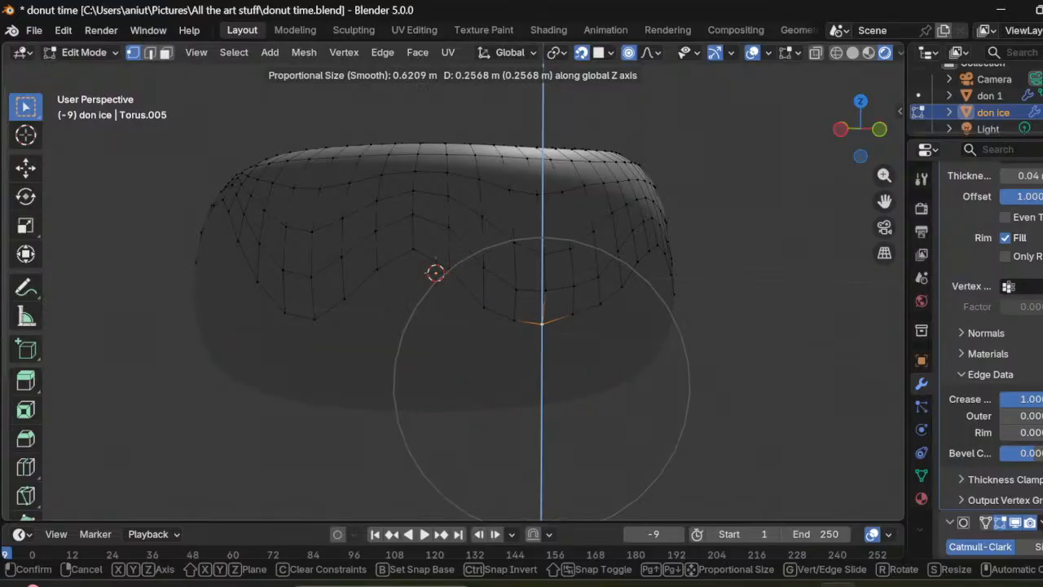
{"action": "scroll", "coordinate": [542, 386], "scroll_direction": "down", "scroll_amount": 2}
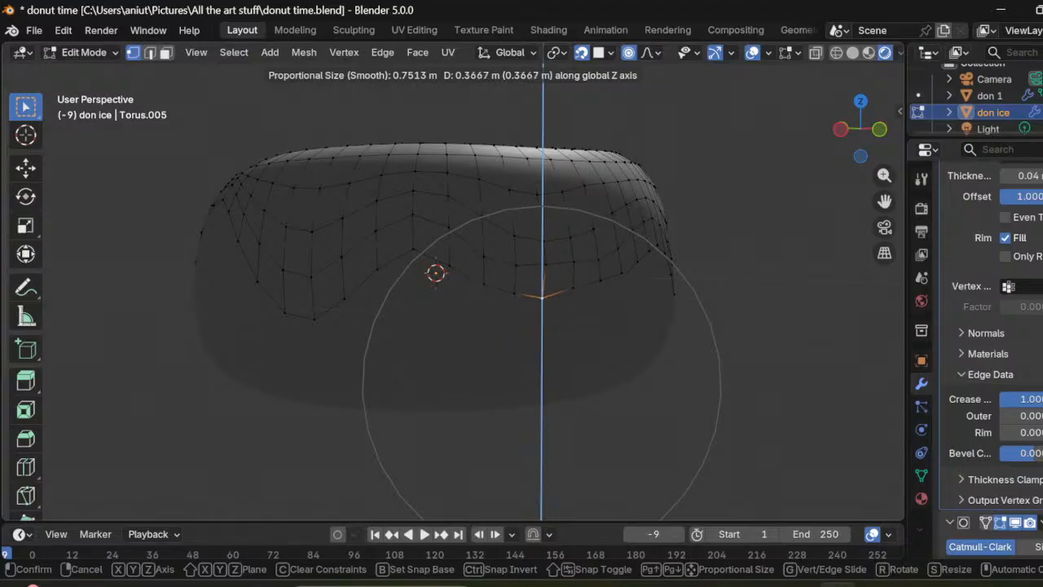
{"action": "left_click", "coordinate": [542, 299]}
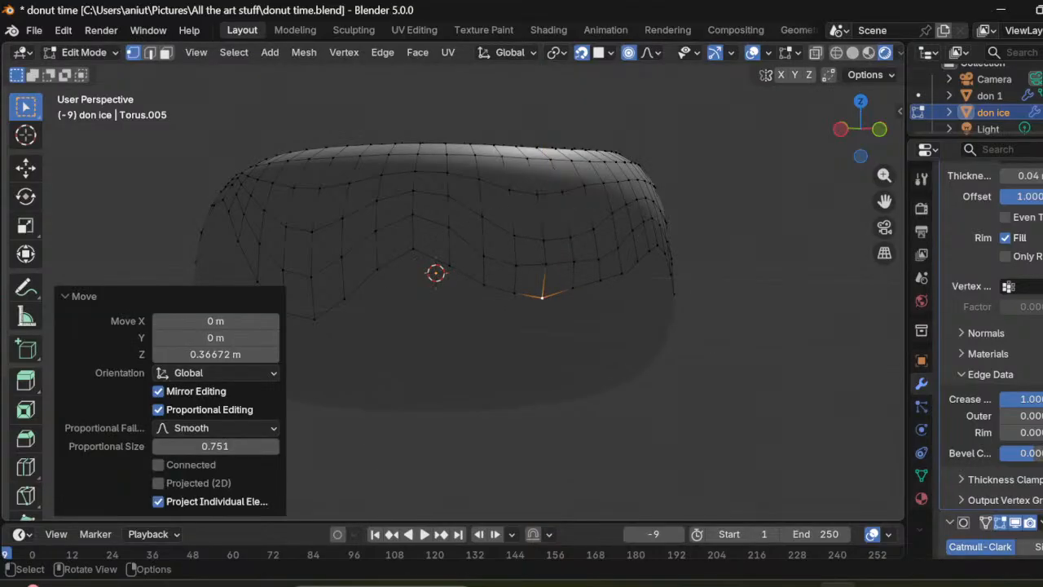
Step: Raise the tip vertex of the other long, square-ended icing drip about 0.37 m along Z with proportional editing
{"action": "scroll", "coordinate": [542, 299], "scroll_direction": "up", "scroll_amount": 3}
{"action": "scroll", "coordinate": [542, 298], "scroll_direction": "down", "scroll_amount": 3}
{"action": "middle_click_drag", "start_coordinate": [542, 298], "coordinate": [646, 310]}
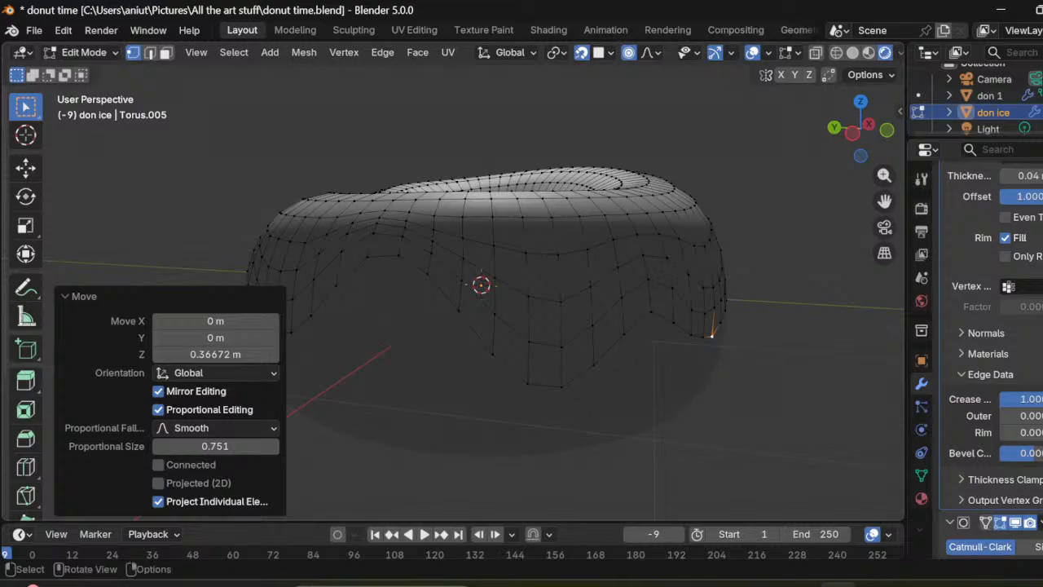
{"action": "left_click", "coordinate": [561, 387]}
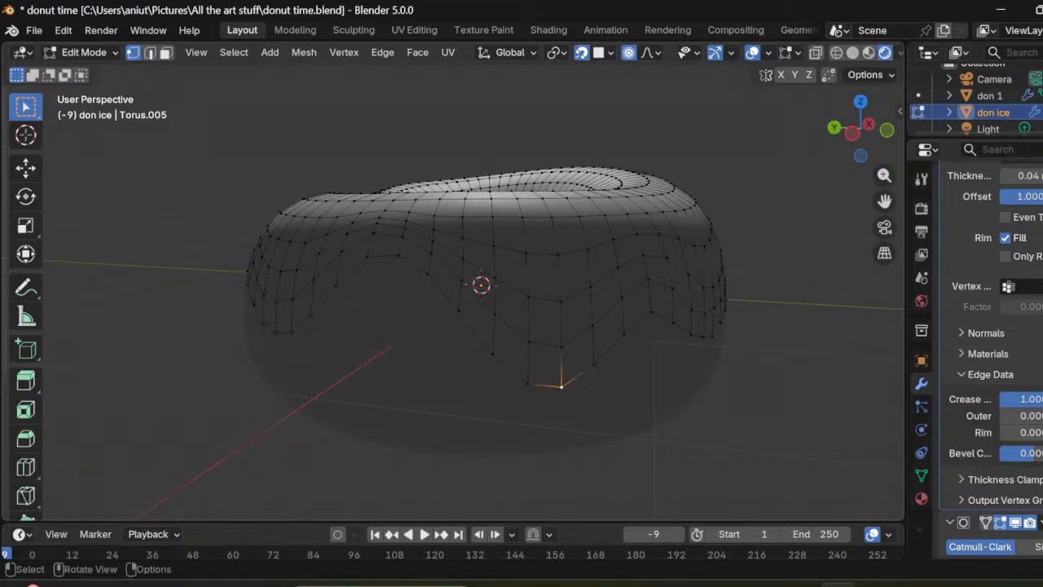
{"action": "key", "text": "g"}
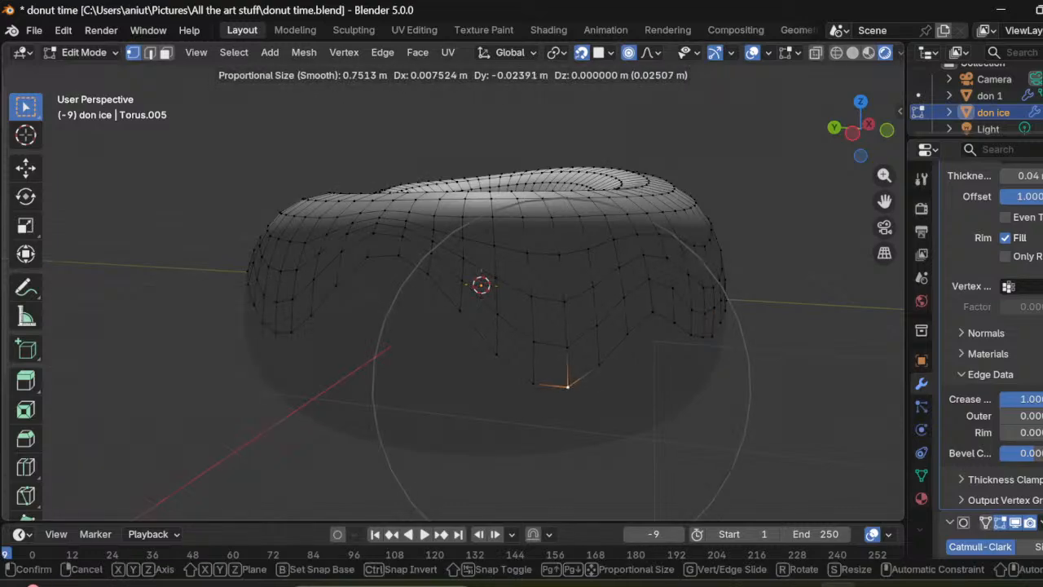
{"action": "key", "text": "y"}
{"action": "key", "text": "x"}
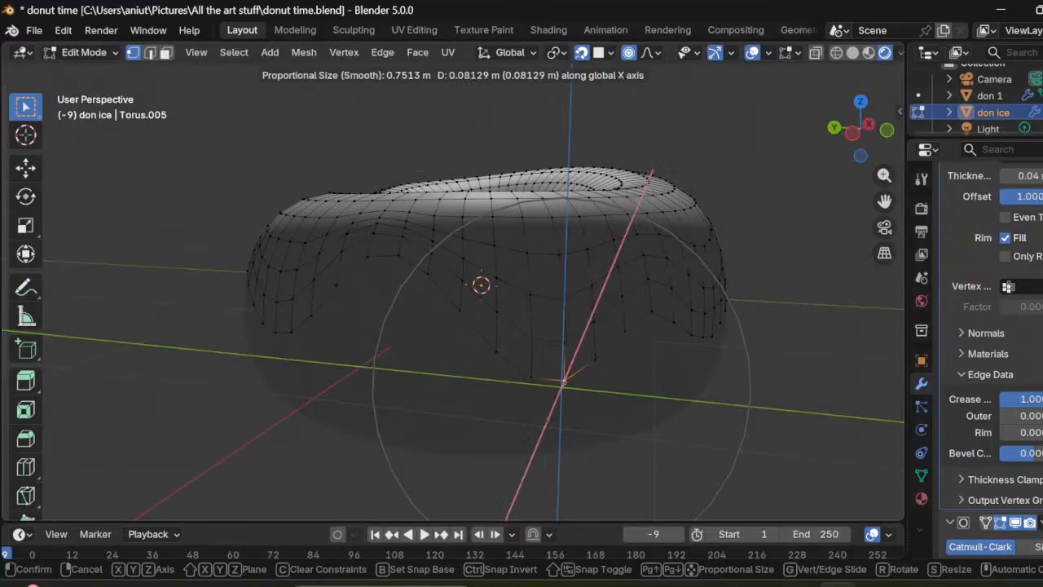
{"action": "key", "text": "z"}
{"action": "middle_click_drag", "start_coordinate": [563, 372], "coordinate": [564, 295]}
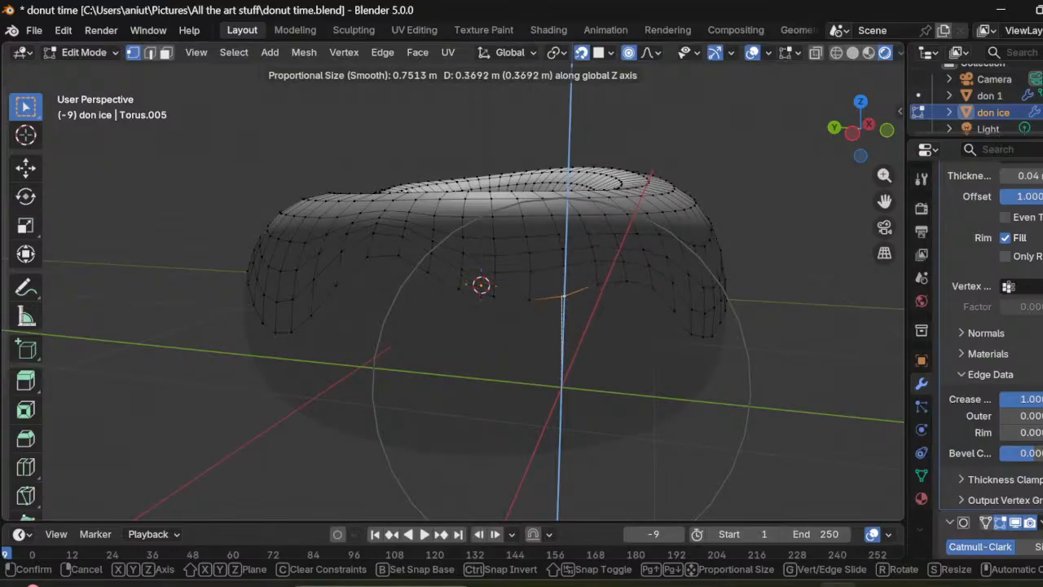
{"action": "left_click", "coordinate": [563, 295]}
Step: Inspect the shortened icing drips in Object Mode from several sides and return to Edit Mode
{"action": "middle_click_drag", "start_coordinate": [563, 292], "coordinate": [570, 420]}
{"action": "middle_click_drag", "start_coordinate": [574, 460], "coordinate": [603, 265]}
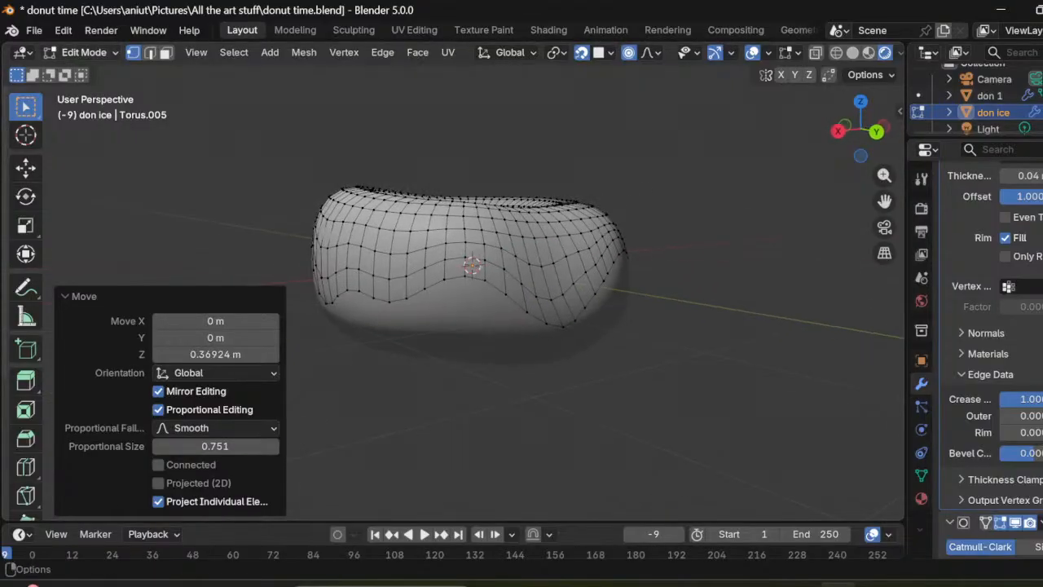
{"action": "left_click", "coordinate": [81, 52]}
{"action": "left_click", "coordinate": [74, 70]}
{"action": "middle_click_drag", "start_coordinate": [367, 268], "coordinate": [733, 262]}
{"action": "left_click", "coordinate": [90, 52]}
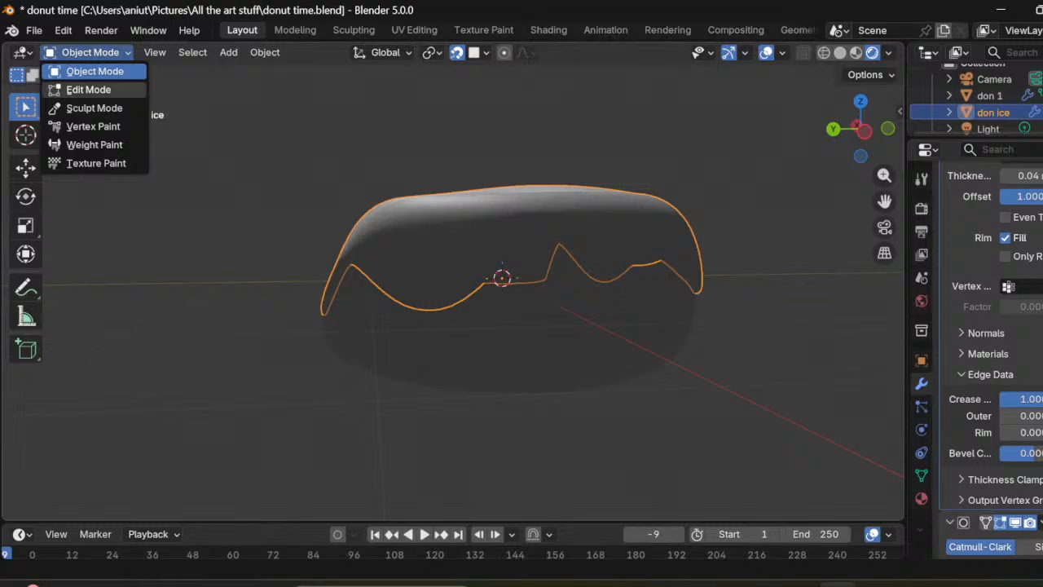
{"action": "left_click", "coordinate": [88, 90]}
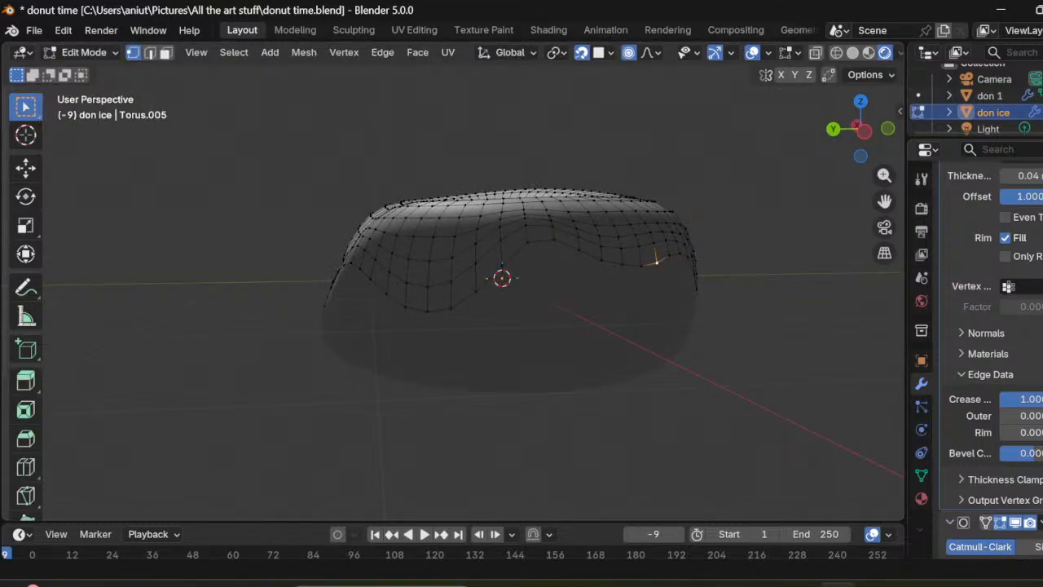
Step: Extrude two adjacent vertices at a drip's lower edge about 0.13 m downward and return to Object Mode
{"action": "middle_click_drag", "start_coordinate": [656, 261], "coordinate": [795, 303]}
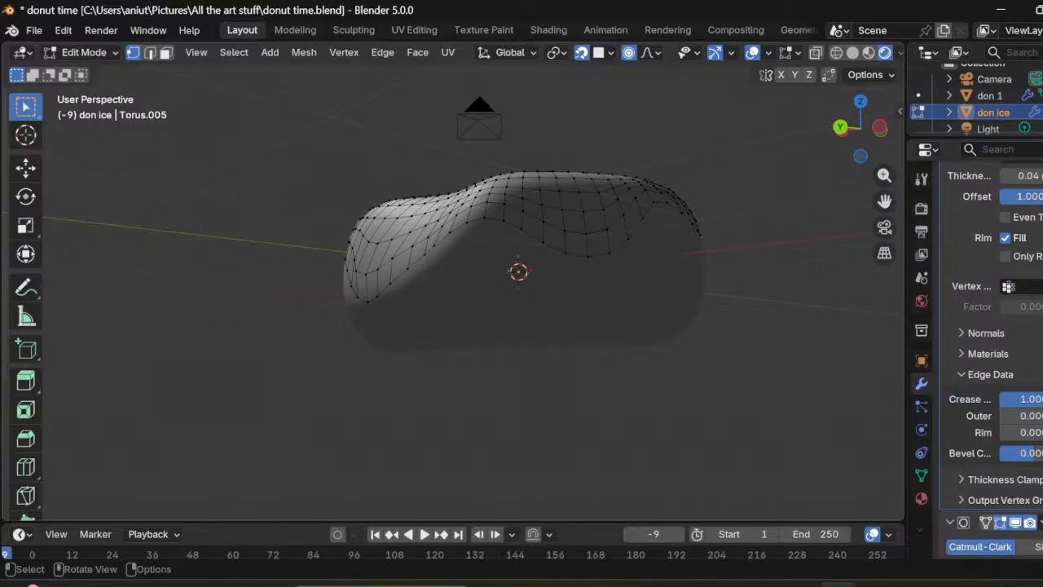
{"action": "left_click", "coordinate": [566, 252]}
{"action": "key", "text": "shift"}
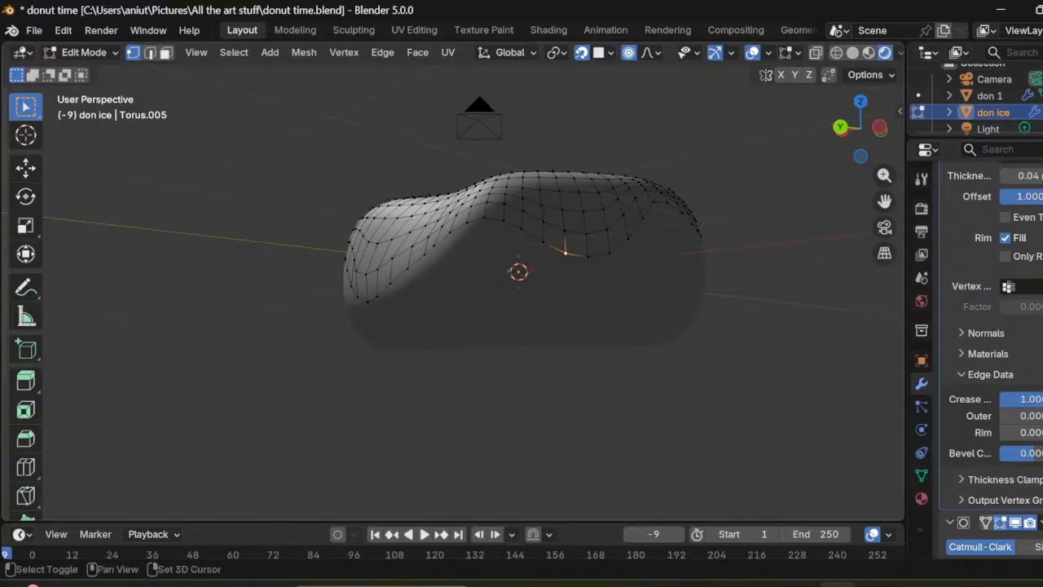
{"action": "left_click", "coordinate": [587, 255], "text": "shift"}
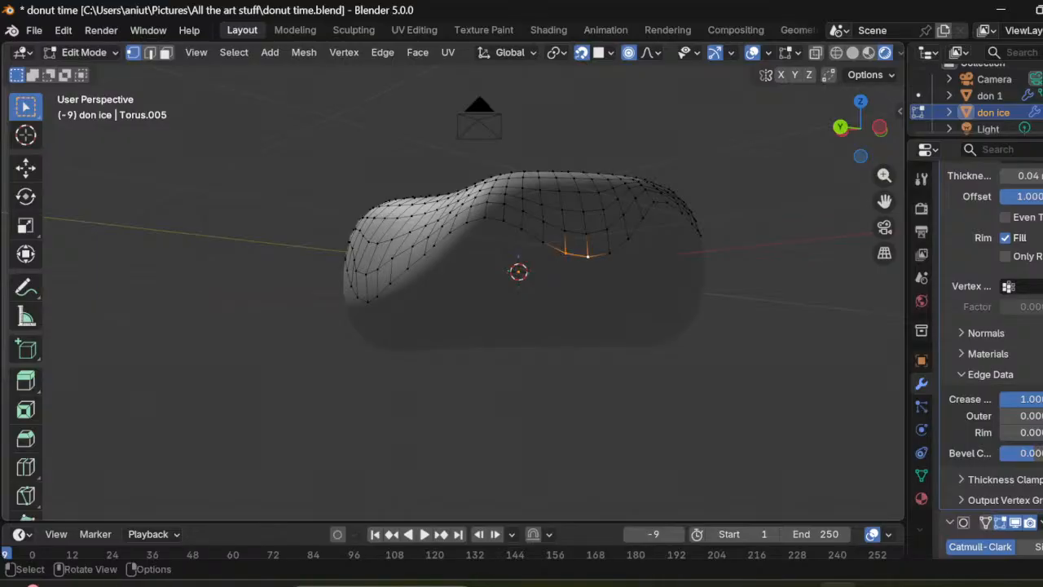
{"action": "key", "text": "g"}
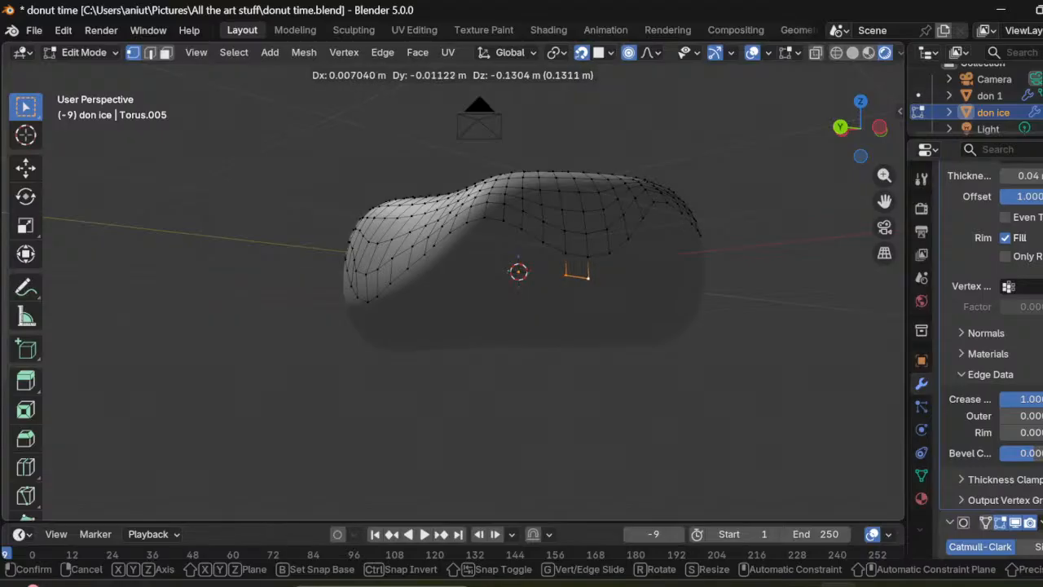
{"action": "key", "text": "Return"}
{"action": "middle_click_drag", "start_coordinate": [522, 326], "coordinate": [487, 241]}
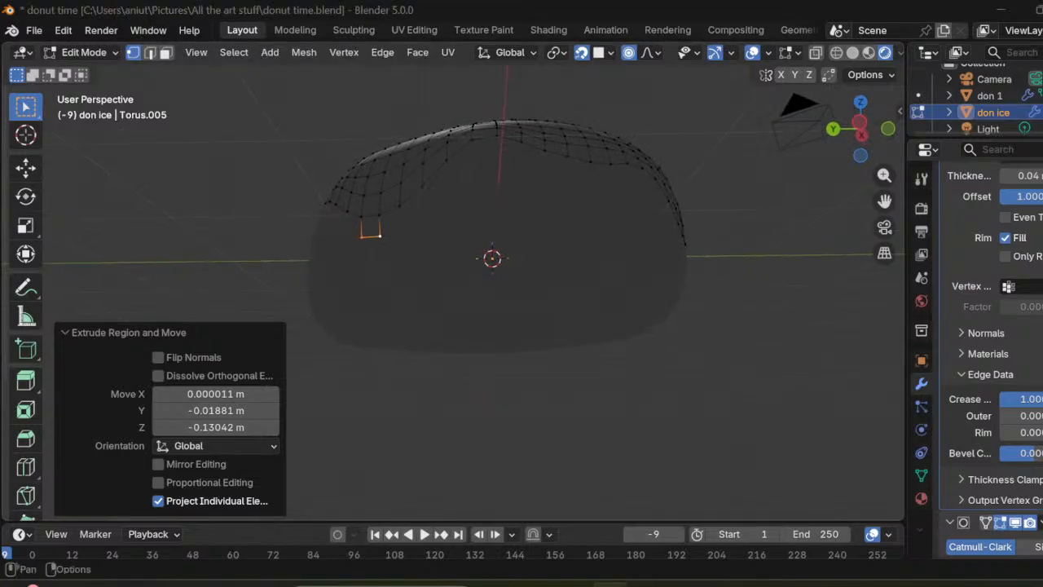
{"action": "left_click", "coordinate": [84, 52]}
{"action": "left_click", "coordinate": [94, 72]}
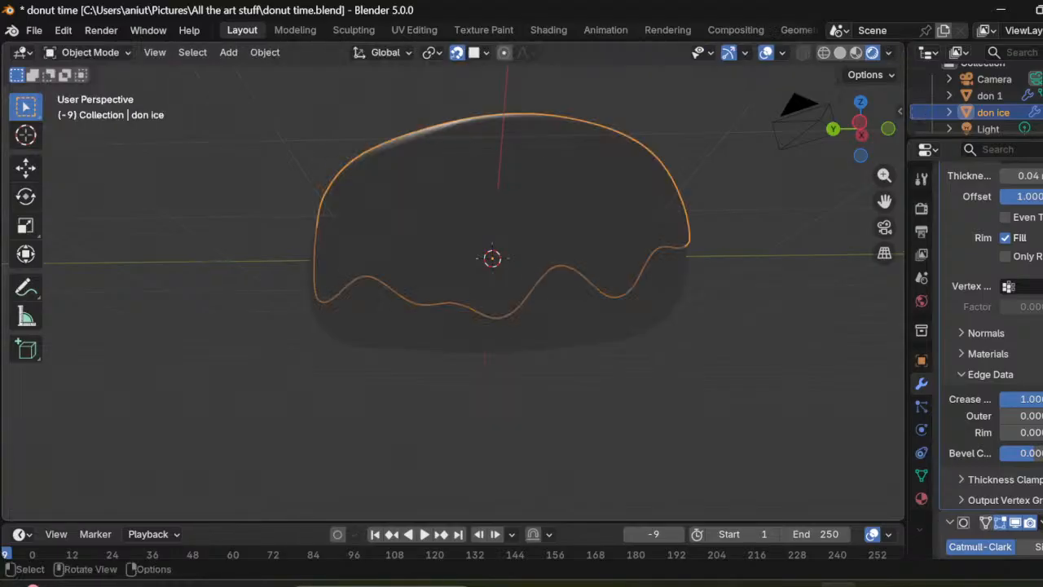
Step: Select the scene light above the donut and move it about -1.69 m along the X axis
{"action": "middle_click_drag", "start_coordinate": [457, 237], "coordinate": [555, 86]}
{"action": "scroll", "coordinate": [480, 257], "scroll_direction": "up", "scroll_amount": 2}
{"action": "scroll", "coordinate": [473, 269], "scroll_direction": "up", "scroll_amount": 1}
{"action": "scroll", "coordinate": [423, 243], "scroll_direction": "down", "scroll_amount": 3}
{"action": "scroll", "coordinate": [423, 243], "scroll_direction": "down", "scroll_amount": 5}
{"action": "scroll", "coordinate": [506, 185], "scroll_direction": "down", "scroll_amount": 4}
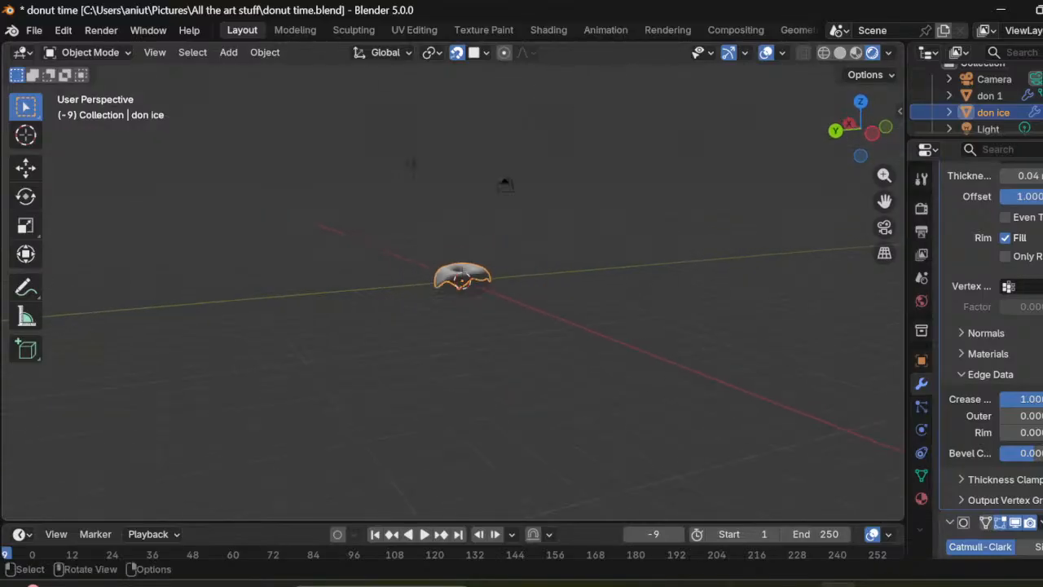
{"action": "left_click", "coordinate": [413, 163]}
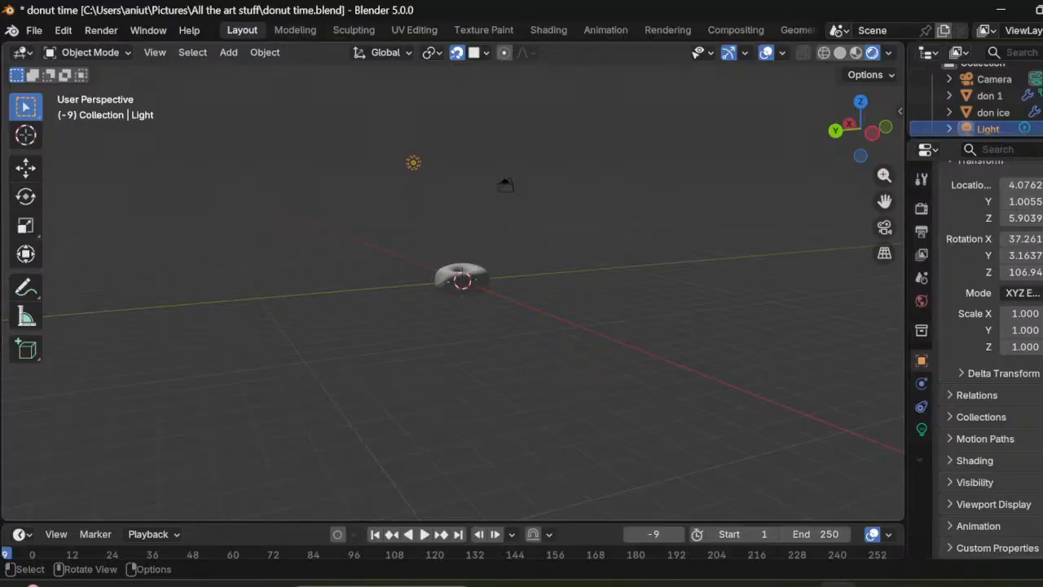
{"action": "key", "text": "g"}
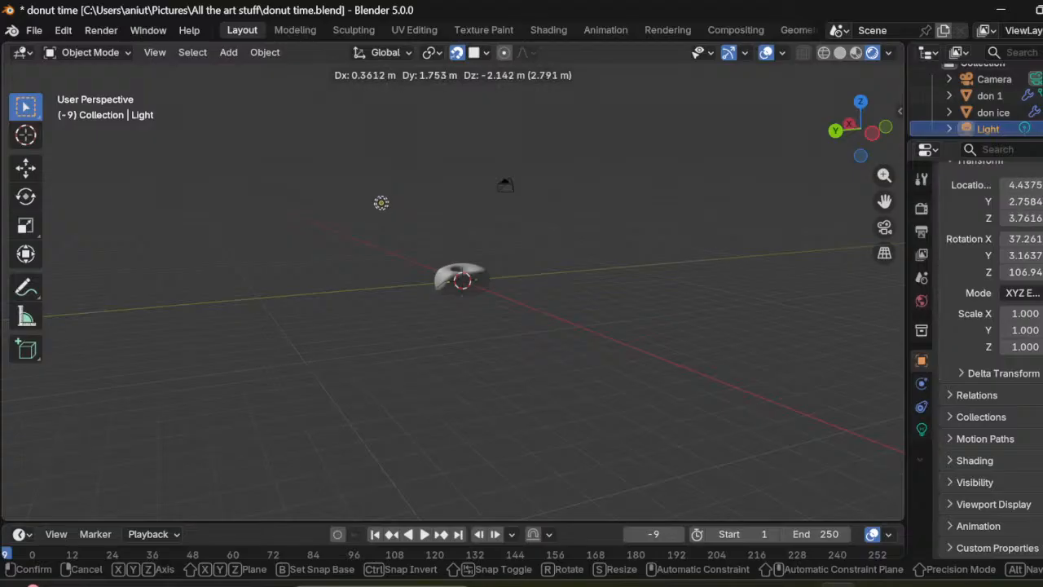
{"action": "key", "text": "x"}
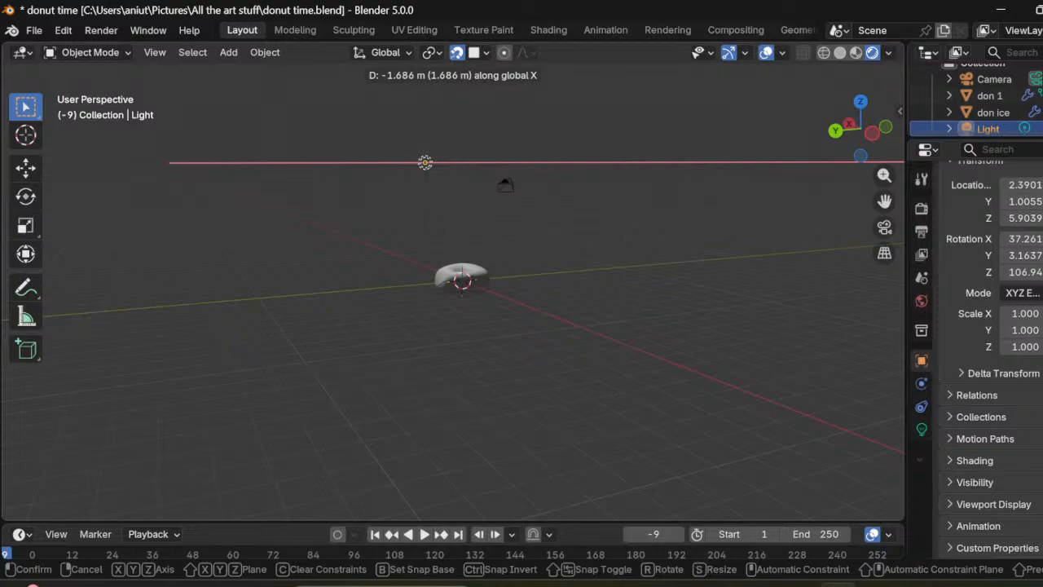
{"action": "key", "text": "Return"}
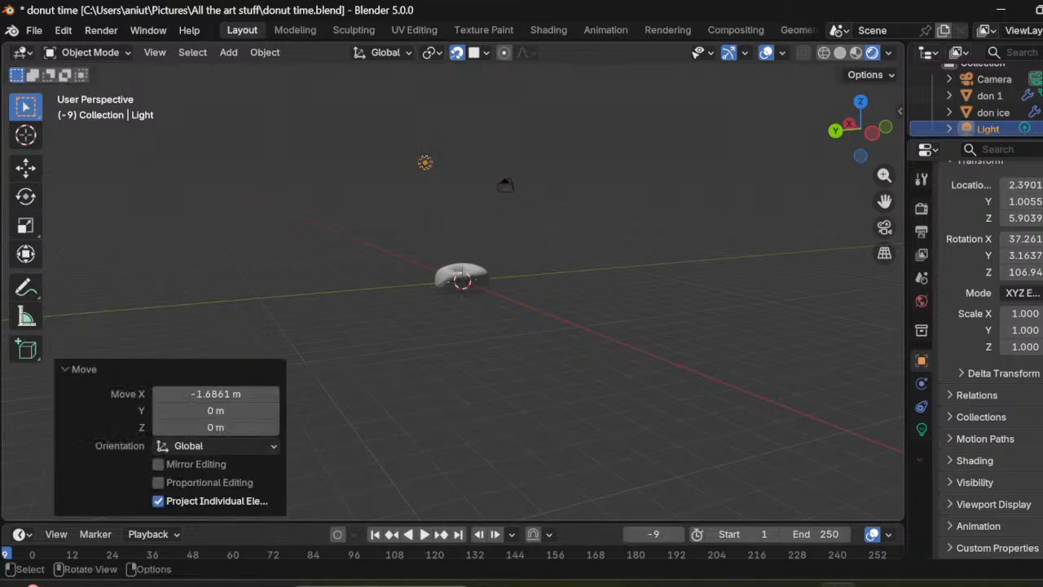
Step: Move the light about 4.69 m along the Y axis
{"action": "key", "text": "g"}
{"action": "key", "text": "y"}
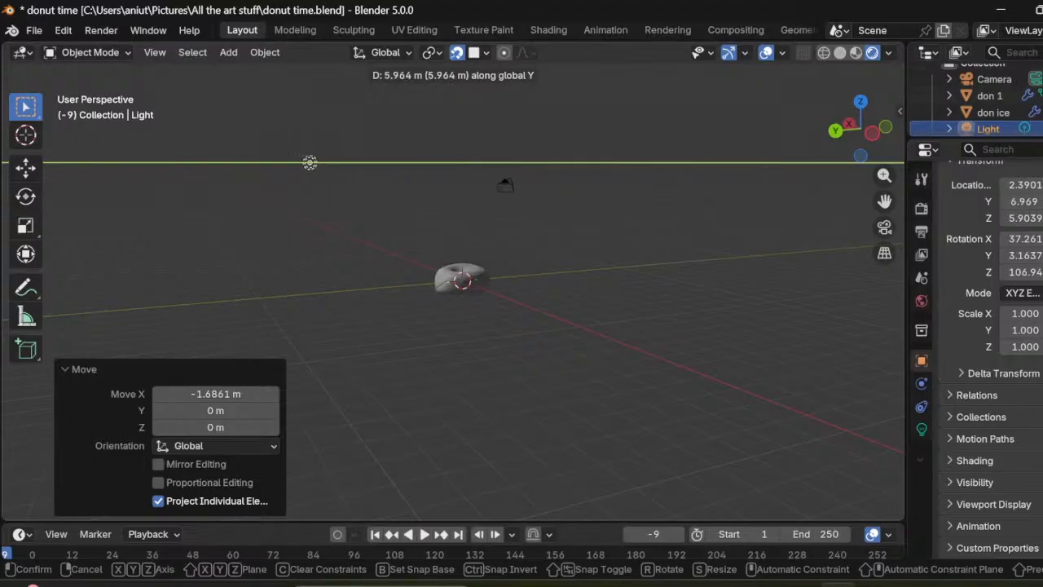
{"action": "key", "text": "Return"}
{"action": "scroll", "coordinate": [473, 281], "scroll_direction": "up", "scroll_amount": 8}
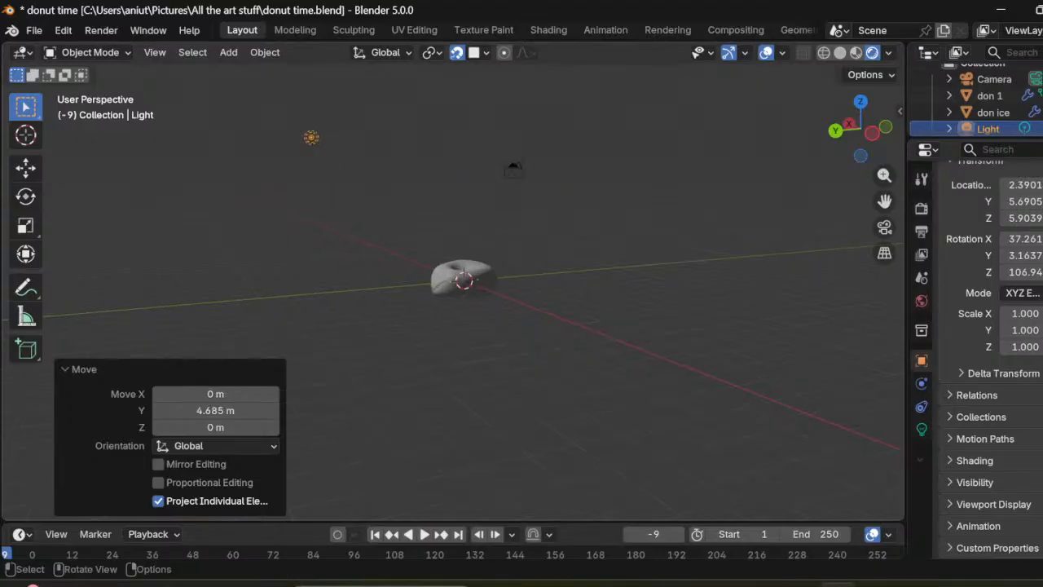
Step: Switch the viewport to solid shading and open the icing object in Edit Mode
{"action": "middle_click_drag", "start_coordinate": [473, 282], "coordinate": [450, 289]}
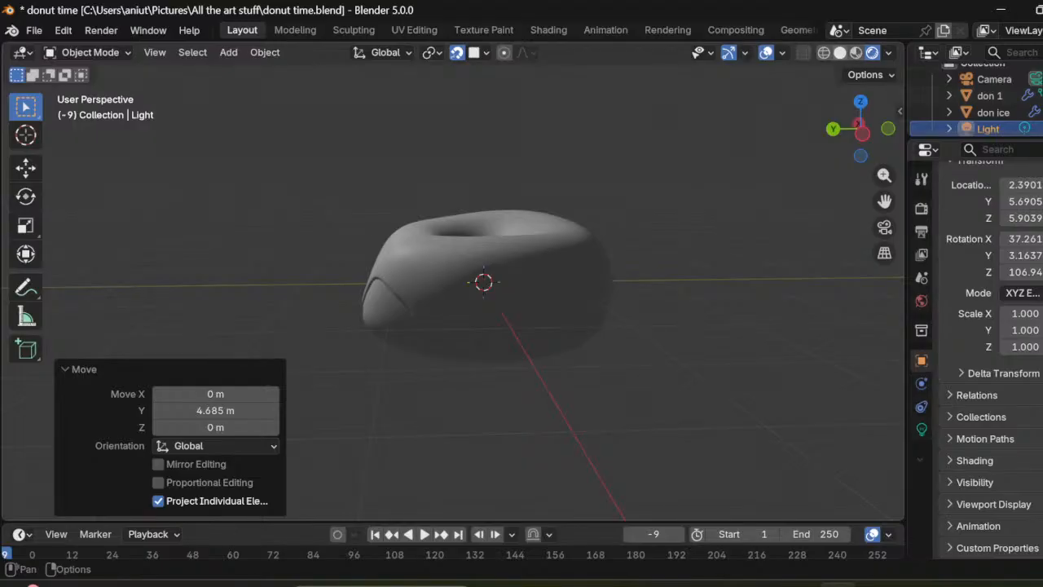
{"action": "left_click", "coordinate": [824, 52]}
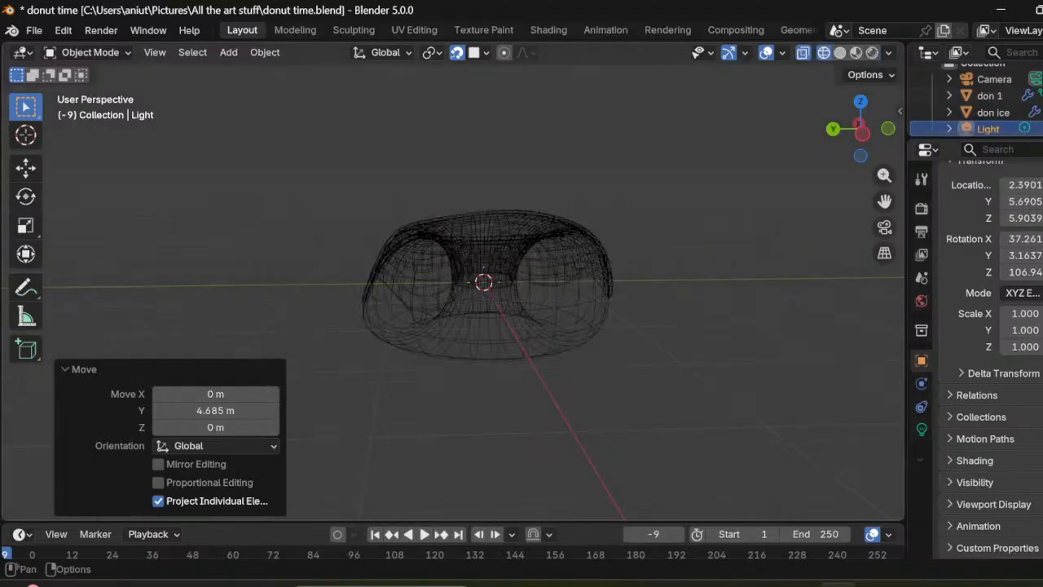
{"action": "left_click", "coordinate": [840, 52]}
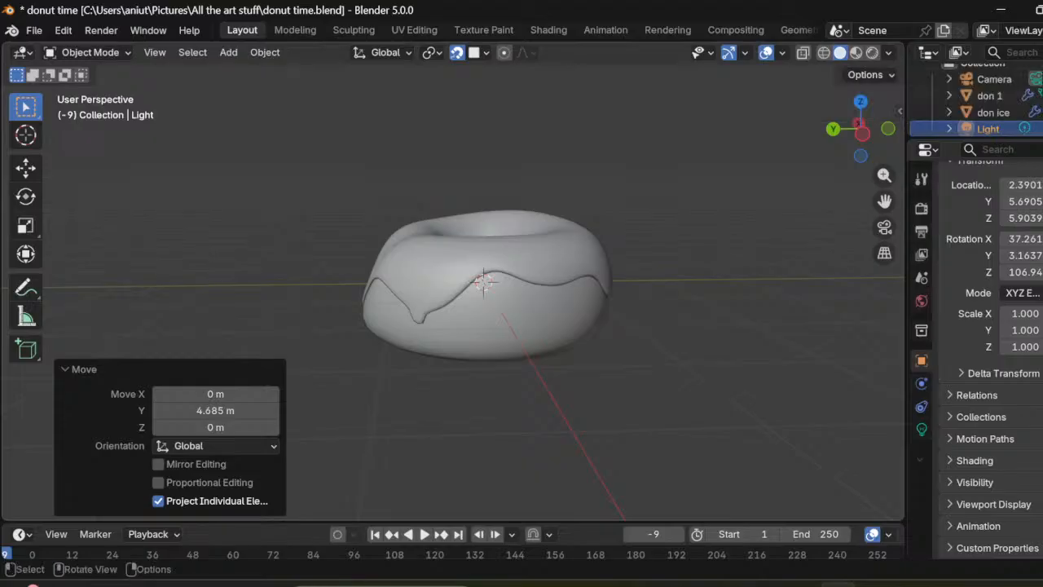
{"action": "mouse_move", "coordinate": [456, 293]}
{"action": "middle_mouse_down"}
{"action": "mouse_move", "coordinate": [509, 245]}
{"action": "mouse_move", "coordinate": [481, 310]}
{"action": "mouse_move", "coordinate": [497, 302]}
{"action": "mouse_move", "coordinate": [504, 274]}
{"action": "middle_mouse_up"}
{"action": "left_click", "coordinate": [504, 273]}
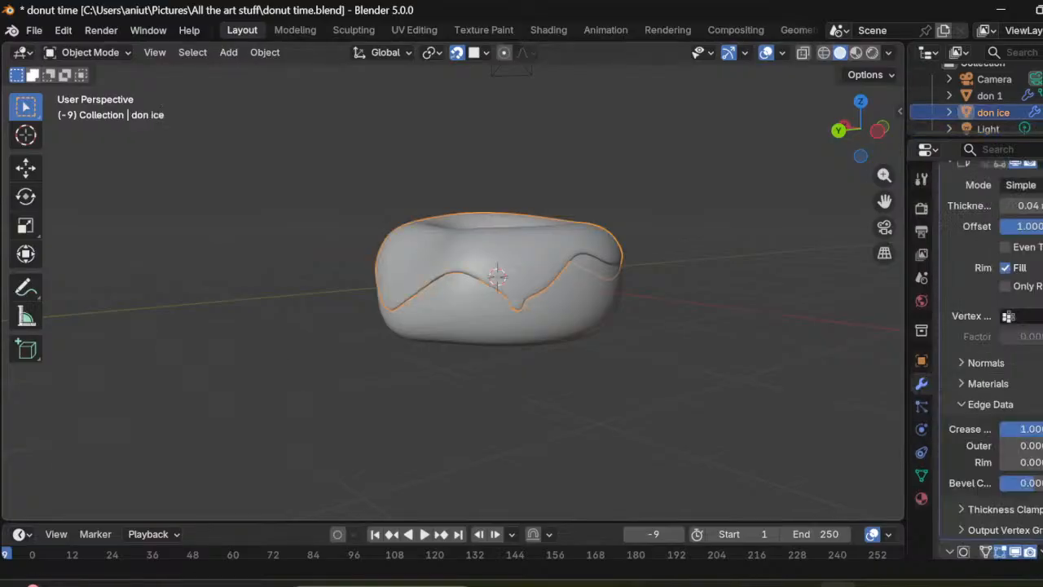
{"action": "left_click", "coordinate": [90, 52]}
{"action": "left_click", "coordinate": [88, 90]}
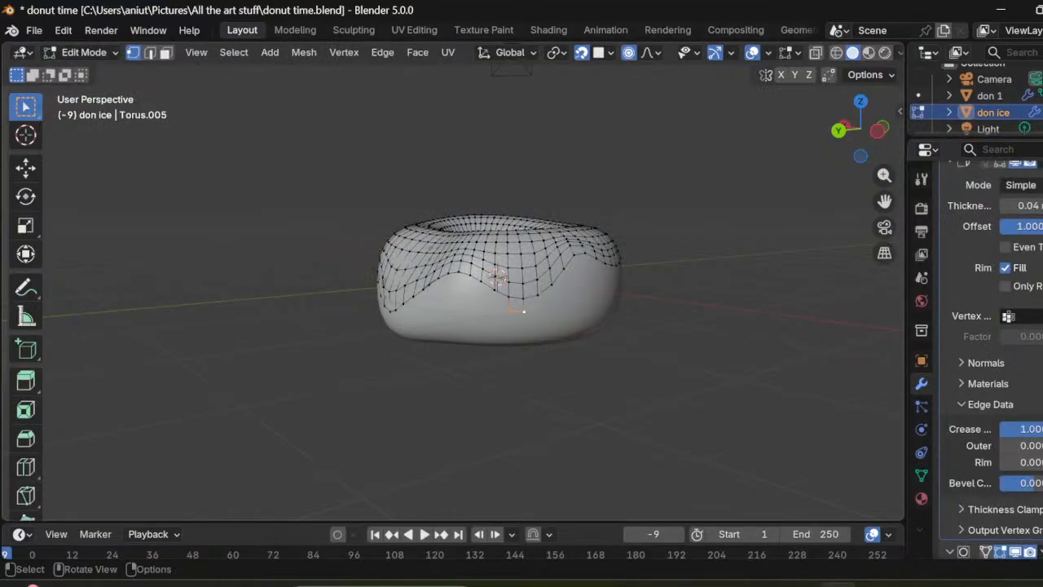
Step: Extrude the two end vertices of the icing drip about 0.17 m downward and return to Object Mode
{"action": "scroll", "coordinate": [568, 299], "scroll_direction": "up", "scroll_amount": 5}
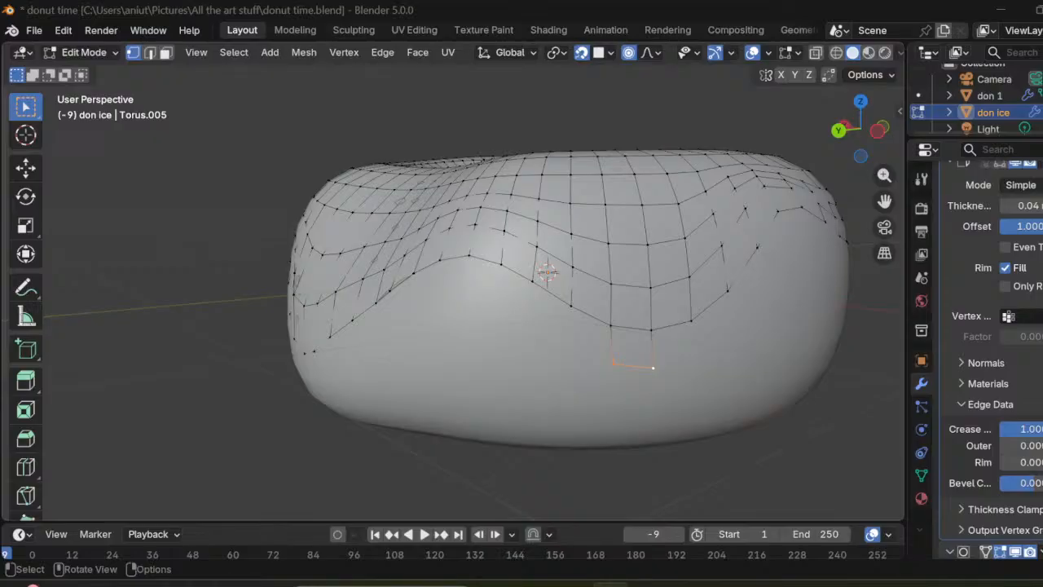
{"action": "left_click", "coordinate": [656, 376], "text": "shift"}
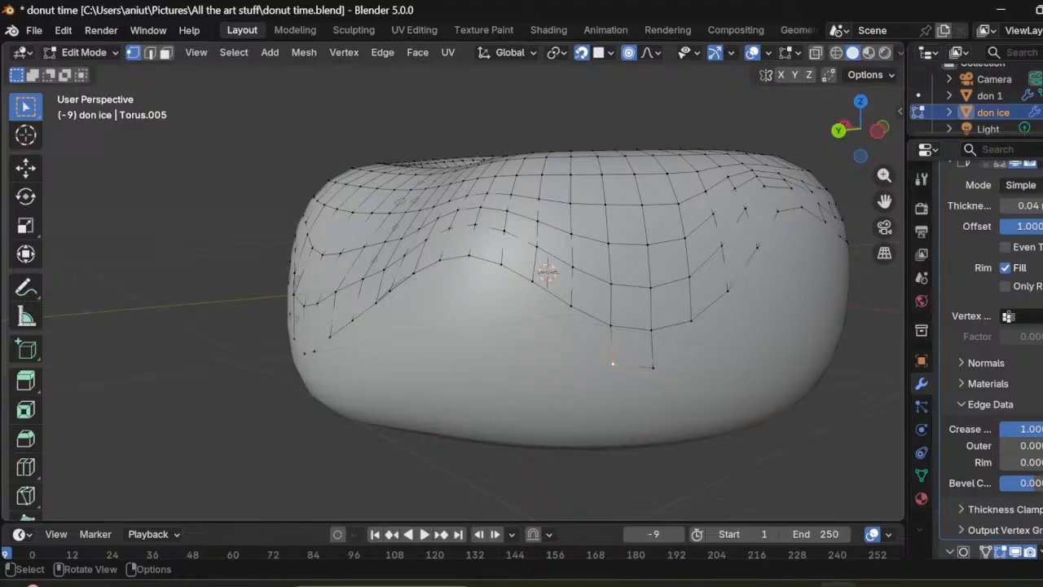
{"action": "left_click", "coordinate": [654, 368], "text": "shift"}
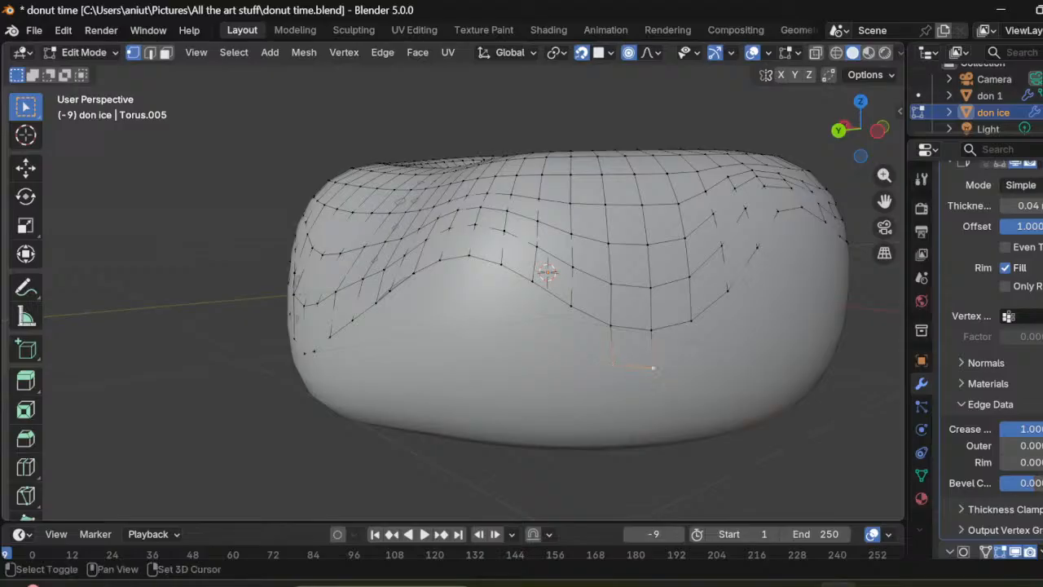
{"action": "key", "text": "g"}
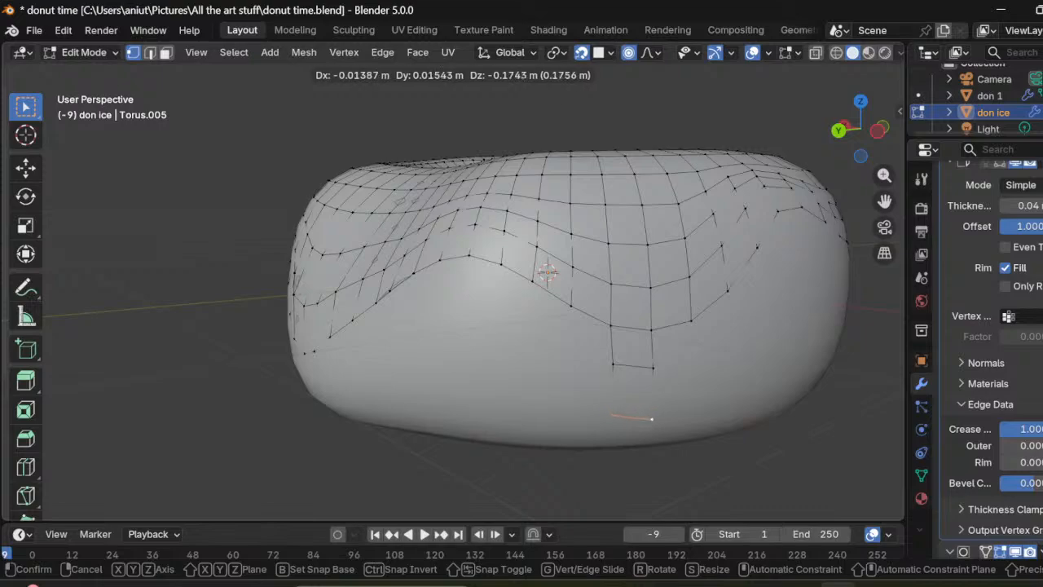
{"action": "key", "text": "Return"}
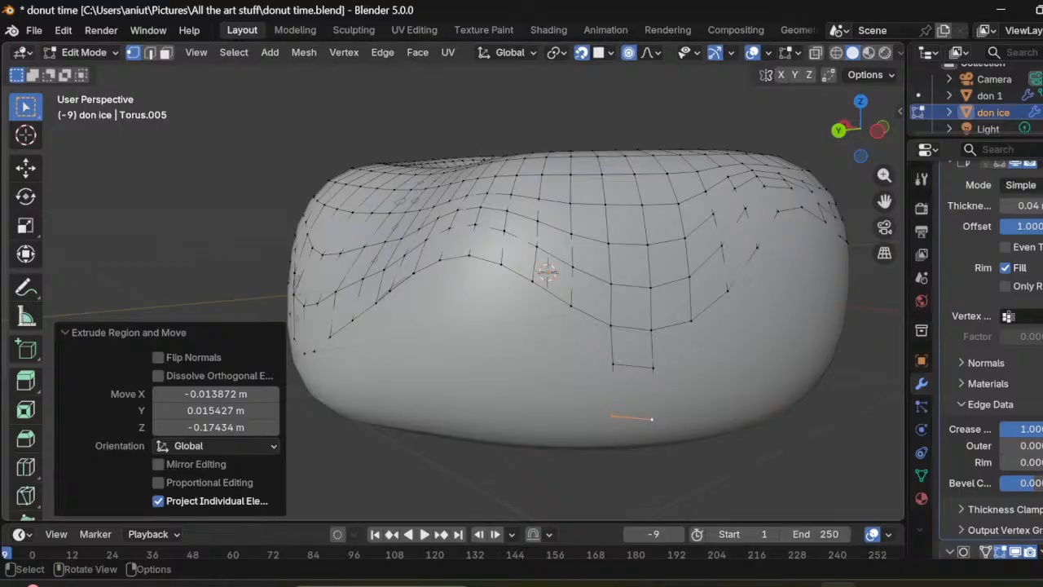
{"action": "left_click", "coordinate": [84, 52]}
{"action": "left_click", "coordinate": [82, 71]}
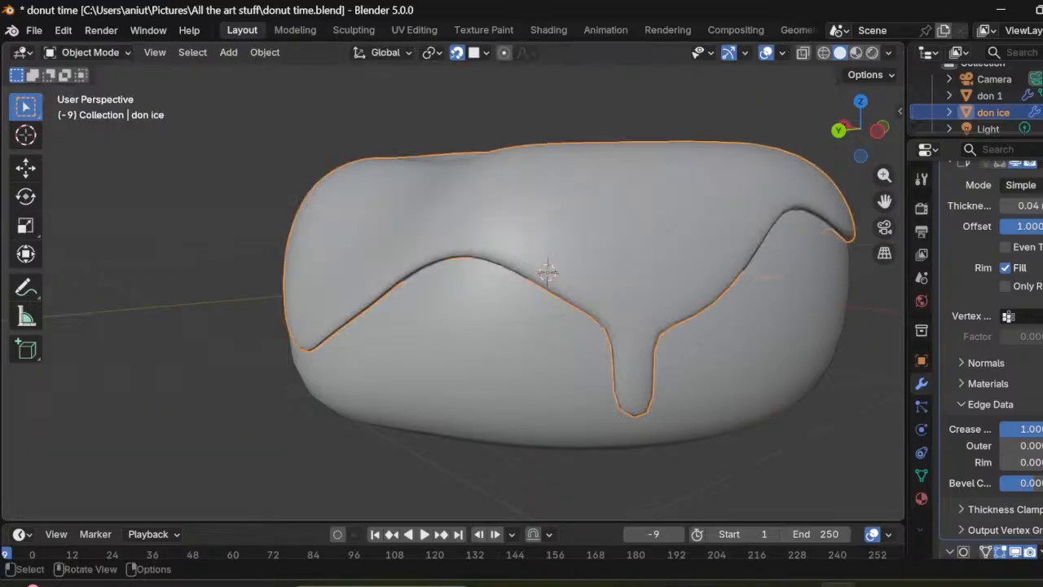
Step: In Edit Mode, extrude the same drip's tip about 0.19 m further down, following the curve of the donut's underside
{"action": "left_click", "coordinate": [88, 52]}
{"action": "left_click", "coordinate": [90, 52]}
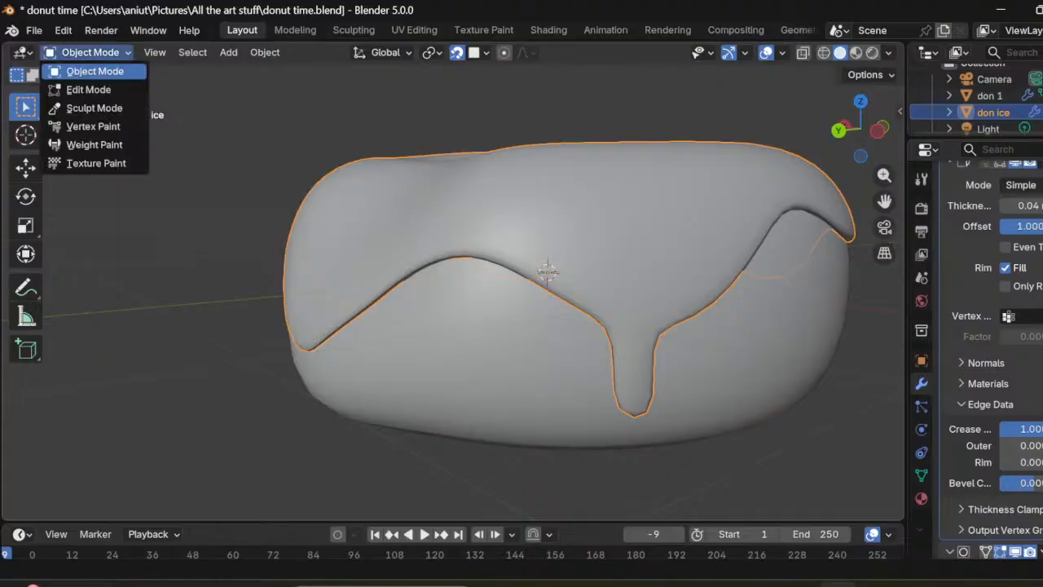
{"action": "left_click", "coordinate": [88, 90]}
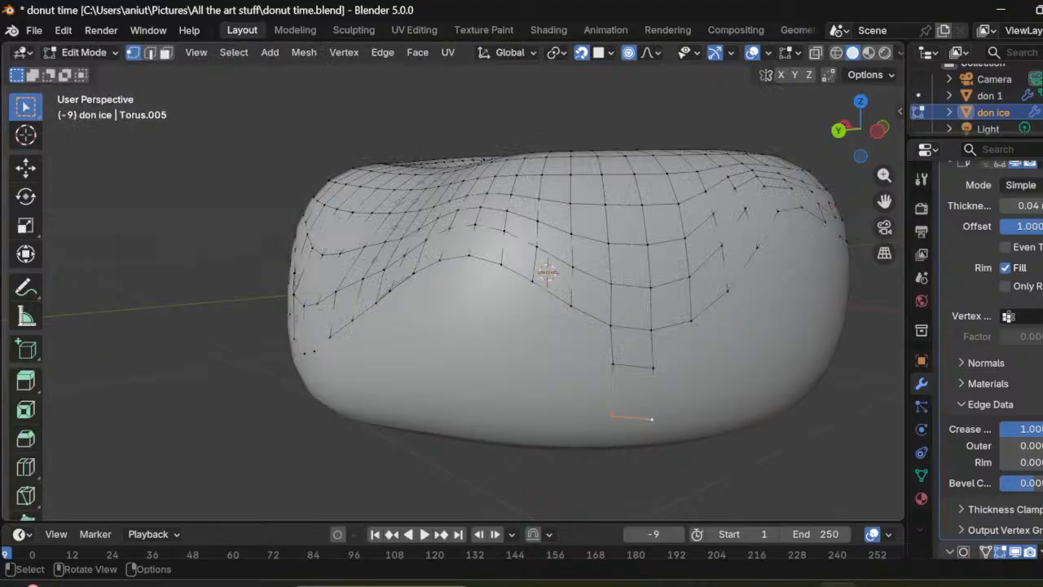
{"action": "middle_click_drag", "start_coordinate": [546, 342], "coordinate": [559, 200]}
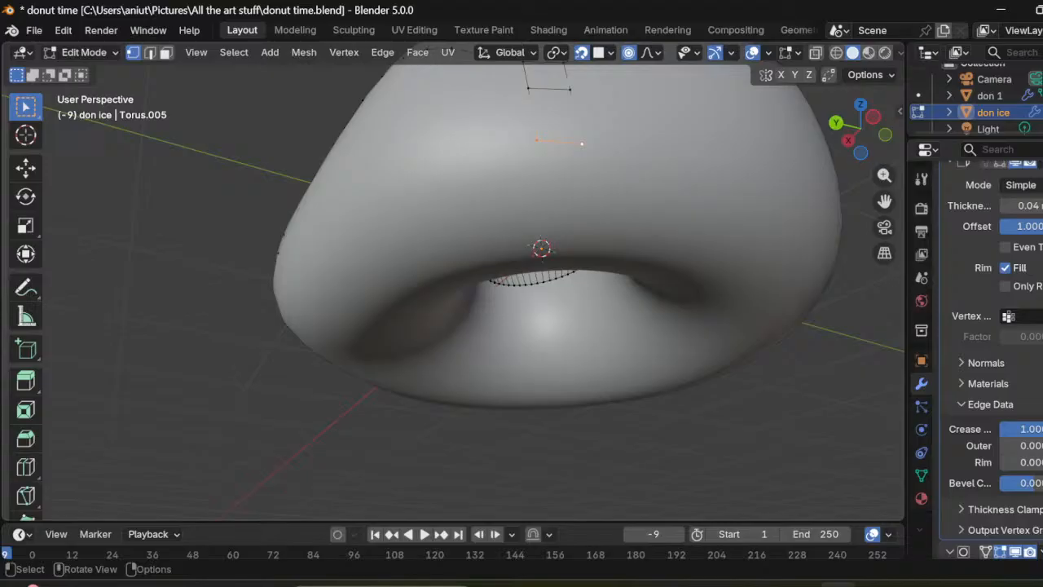
{"action": "key", "text": "ctrl+e"}
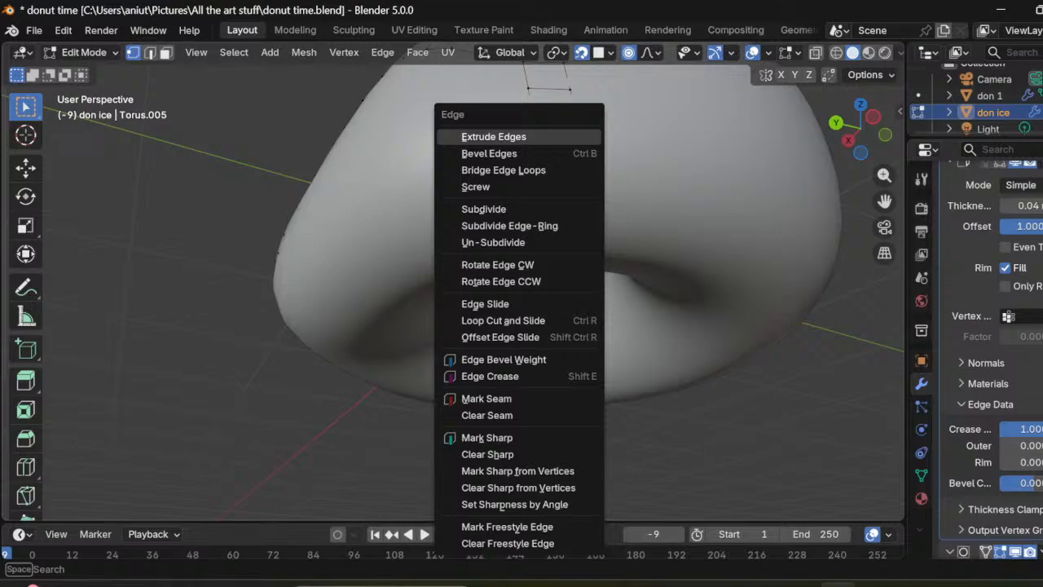
{"action": "key", "text": "Escape"}
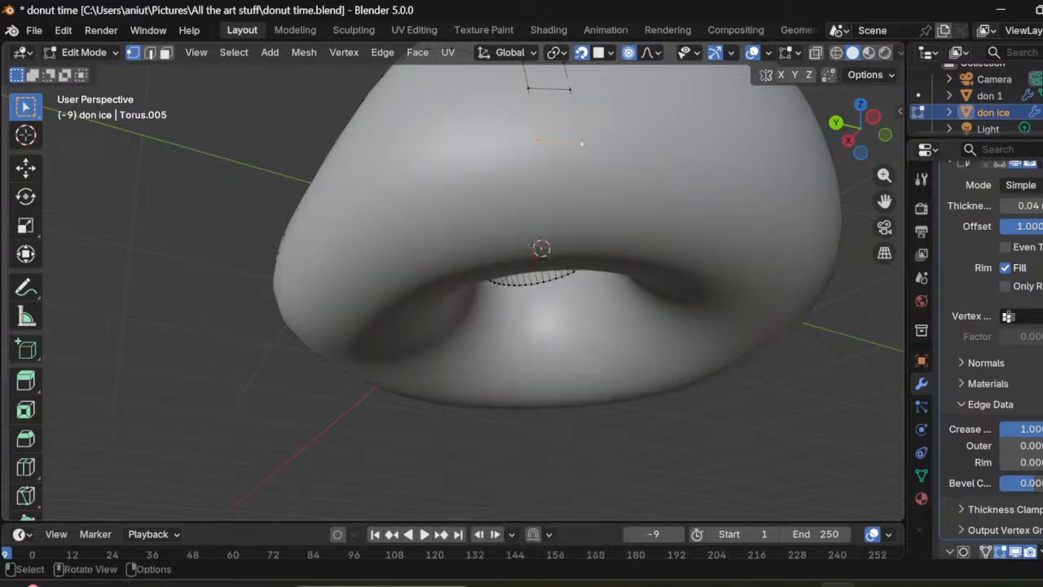
{"action": "key", "text": "e"}
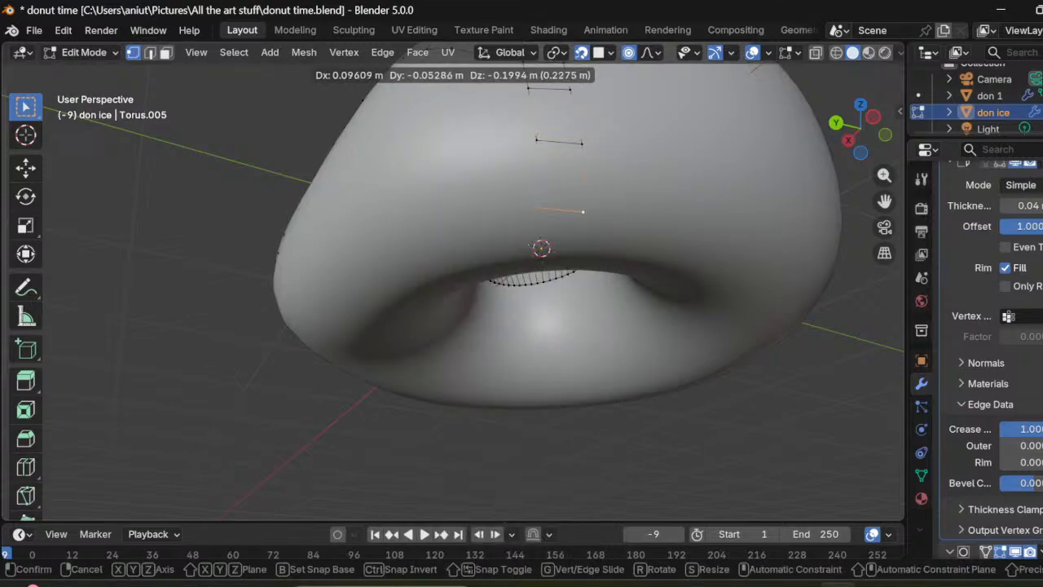
{"action": "key", "text": "Return"}
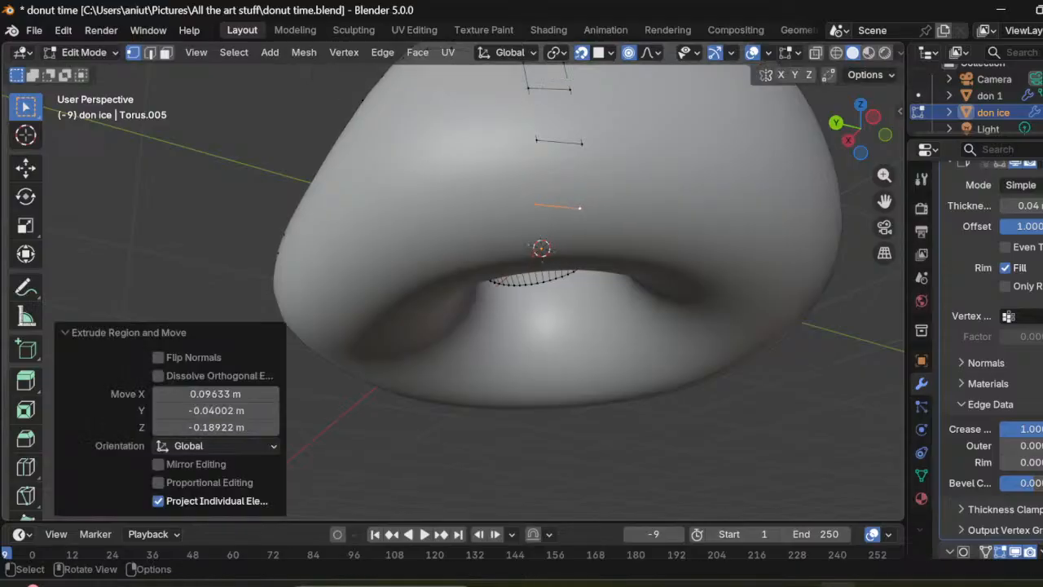
Step: Extrude two adjacent vertices at the lowest point of another icing drip about 0.20 m downward, and again by about 0.13 m
{"action": "scroll", "coordinate": [521, 269], "scroll_direction": "down", "scroll_amount": 3}
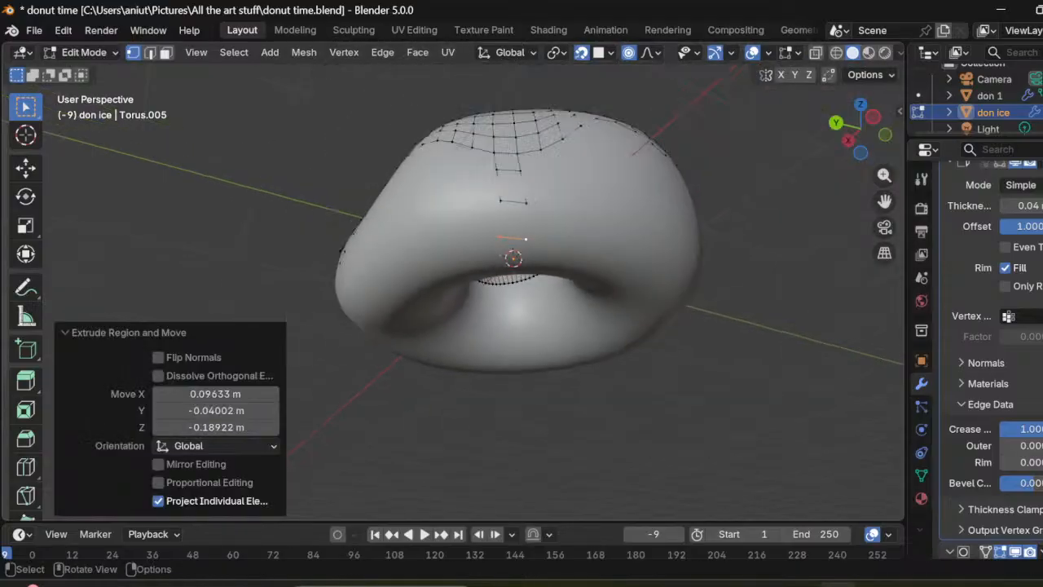
{"action": "middle_click_drag", "start_coordinate": [521, 269], "coordinate": [619, 275]}
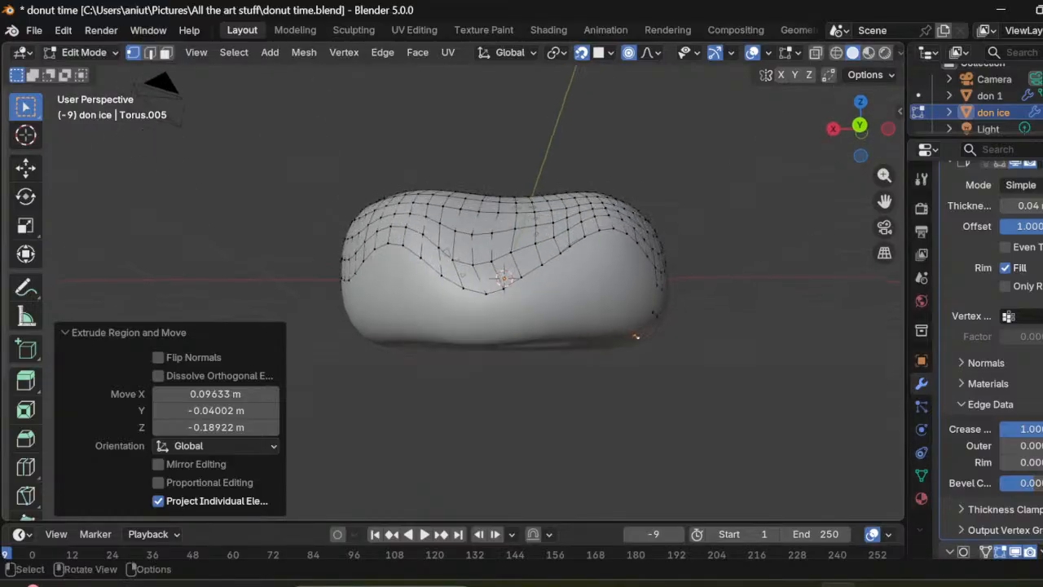
{"action": "left_click", "coordinate": [463, 289]}
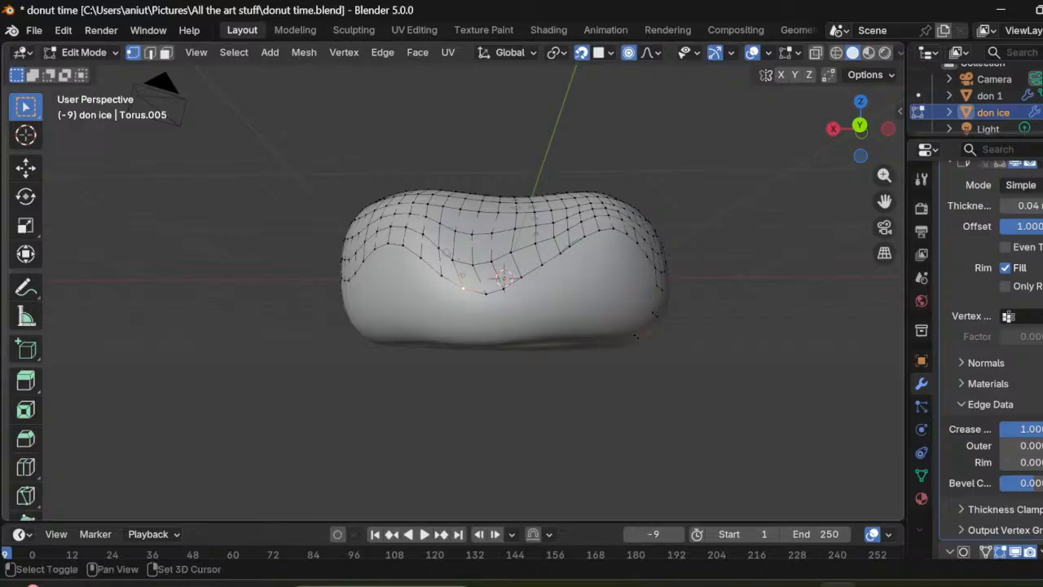
{"action": "left_click", "coordinate": [487, 292], "text": "shift"}
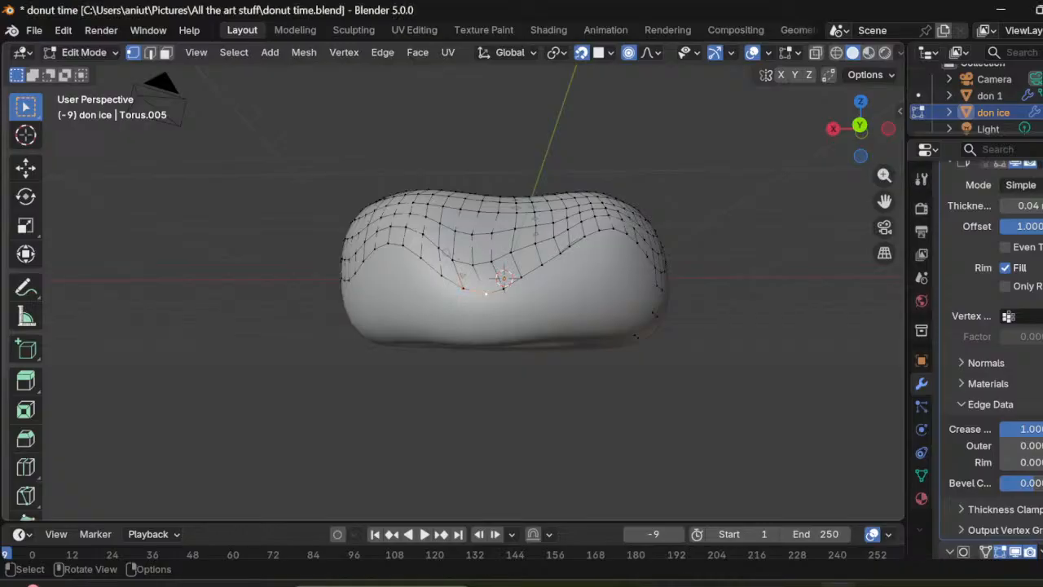
{"action": "key", "text": "shift"}
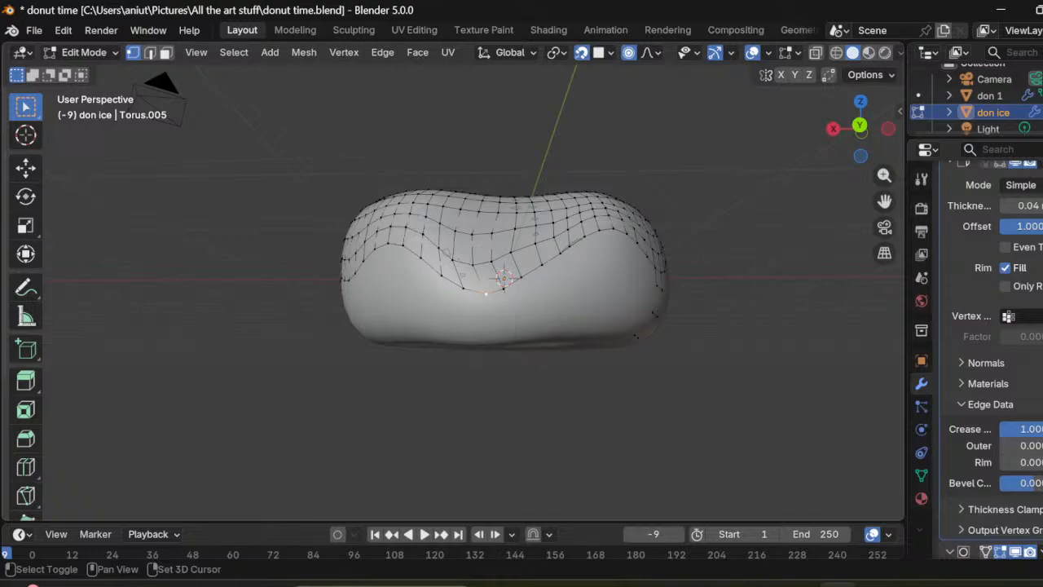
{"action": "left_click", "coordinate": [462, 287], "text": "shift"}
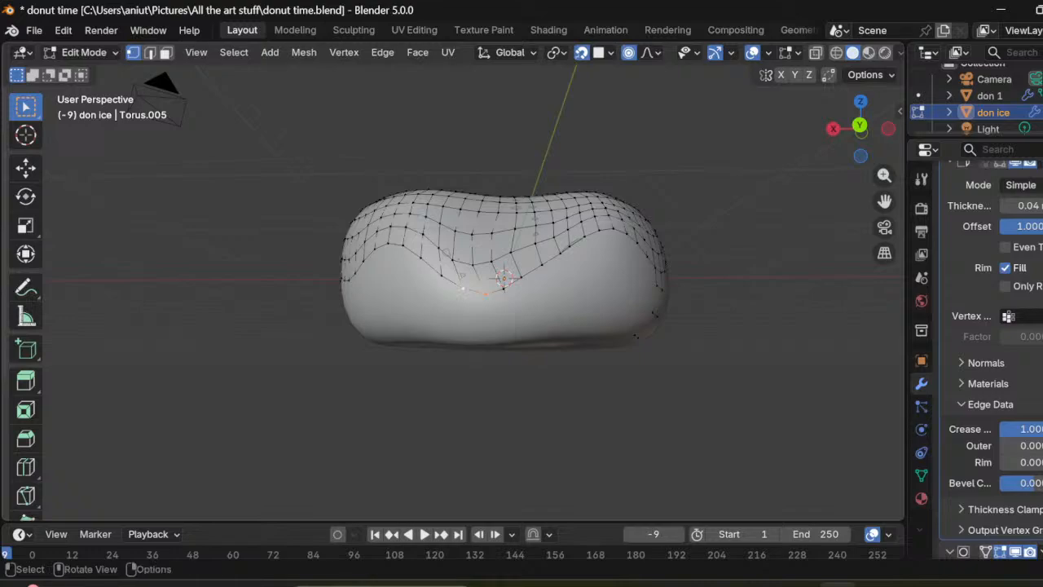
{"action": "key", "text": "e"}
{"action": "key", "text": "Return"}
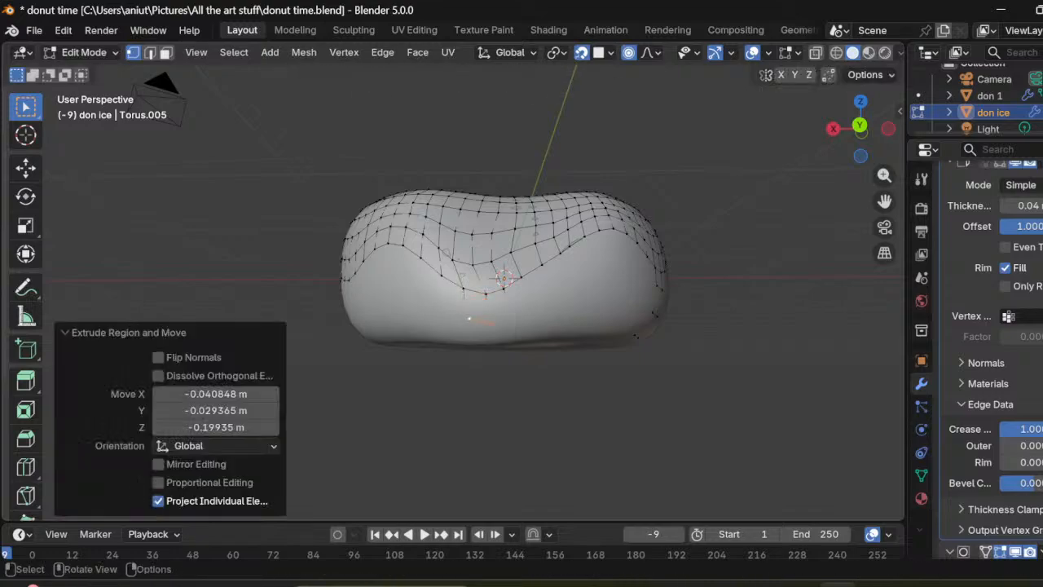
{"action": "key", "text": "e"}
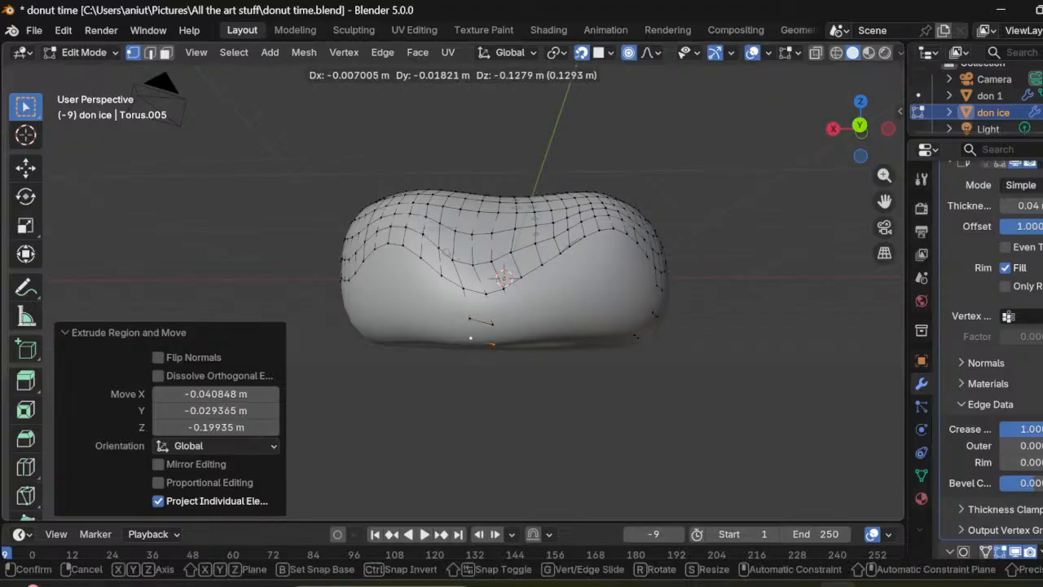
{"action": "key", "text": "Return"}
Step: Extrude two adjacent lower-edge vertices of the next icing drip around the donut about 0.19 m downward
{"action": "middle_click_drag", "start_coordinate": [480, 339], "coordinate": [533, 350]}
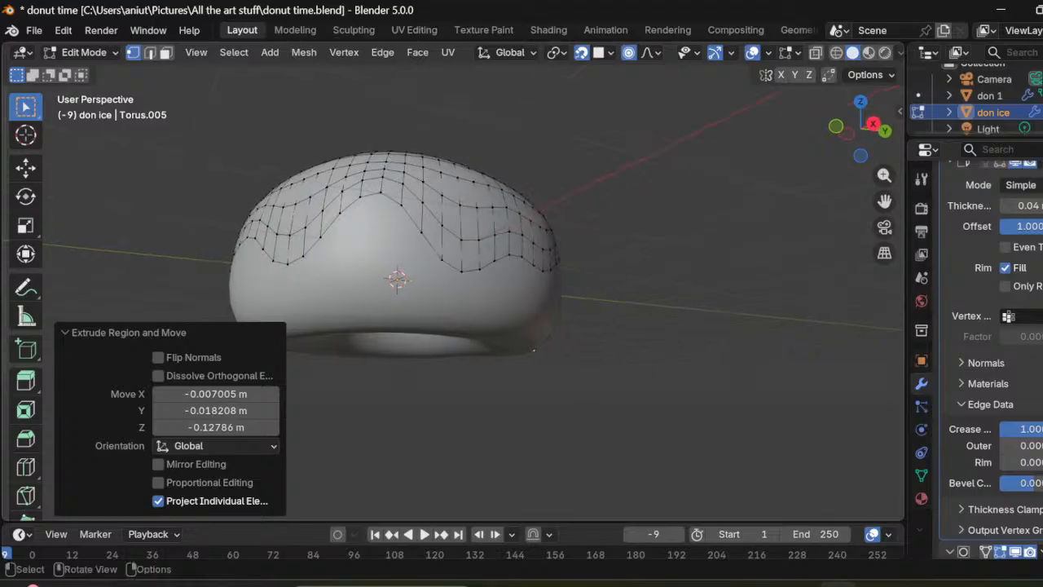
{"action": "left_click", "coordinate": [461, 270]}
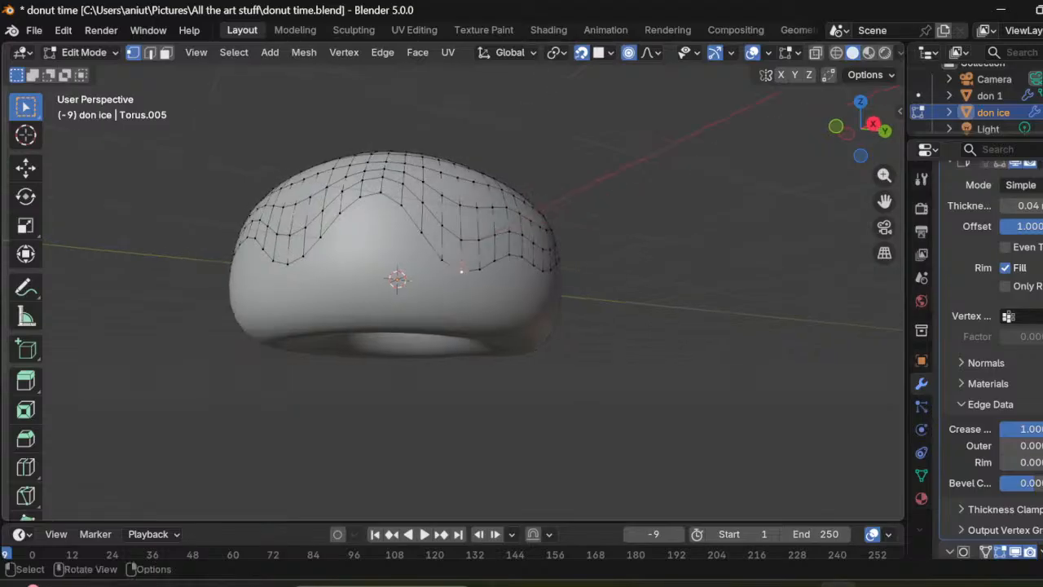
{"action": "key", "text": "e"}
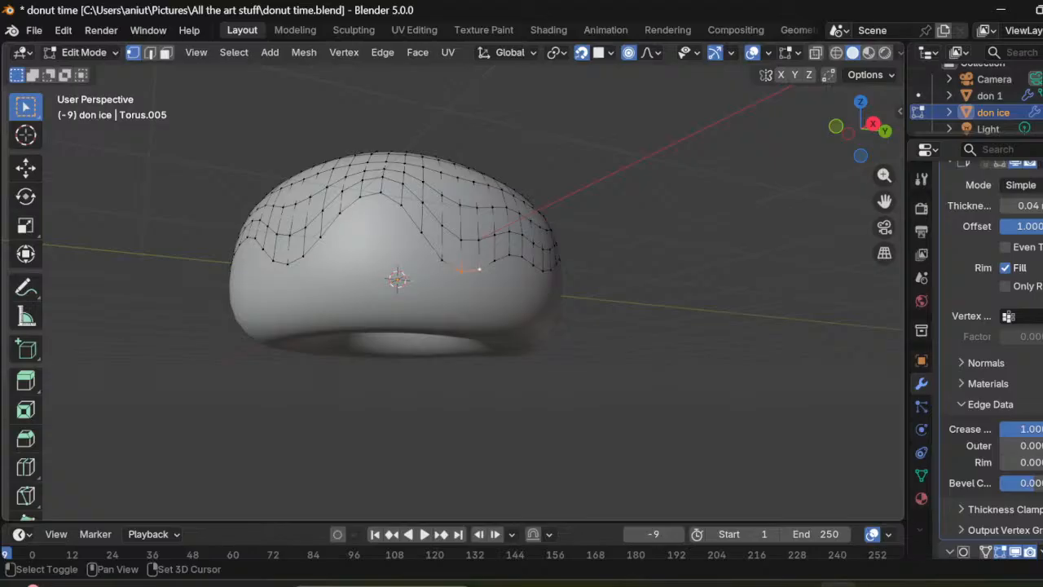
{"action": "left_click", "coordinate": [479, 269]}
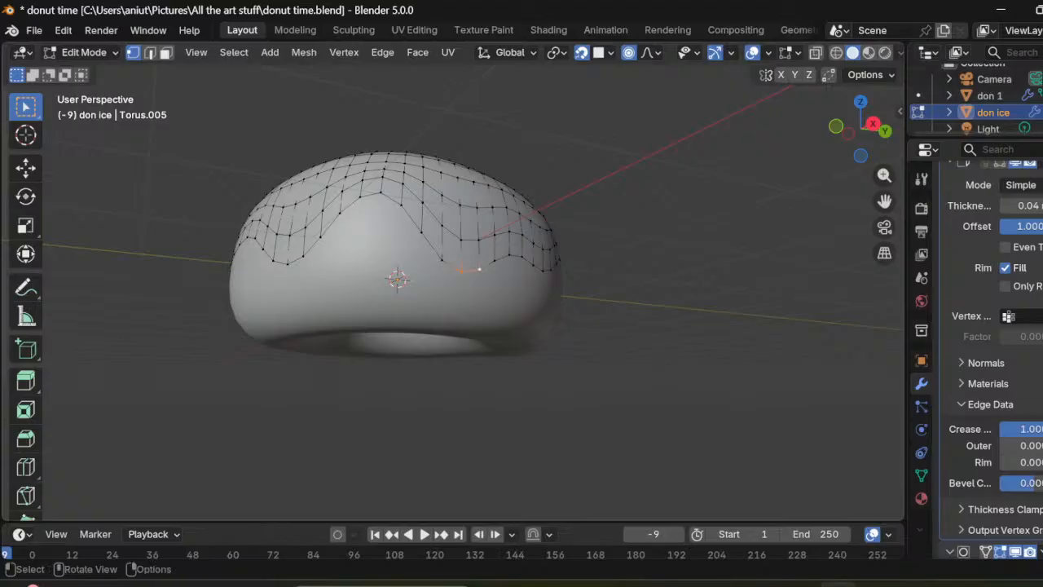
{"action": "key", "text": "g"}
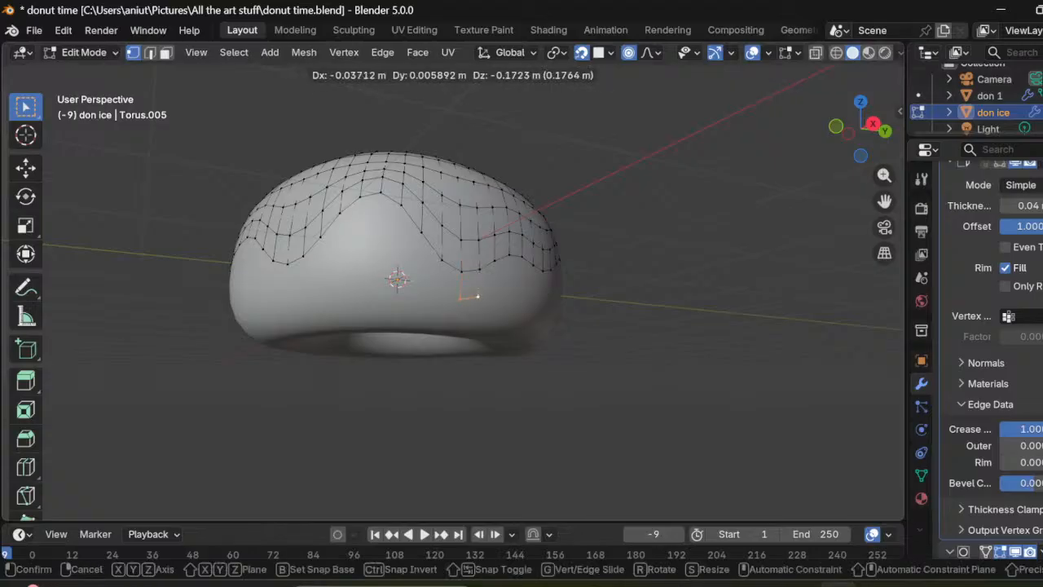
{"action": "left_click", "coordinate": [473, 299]}
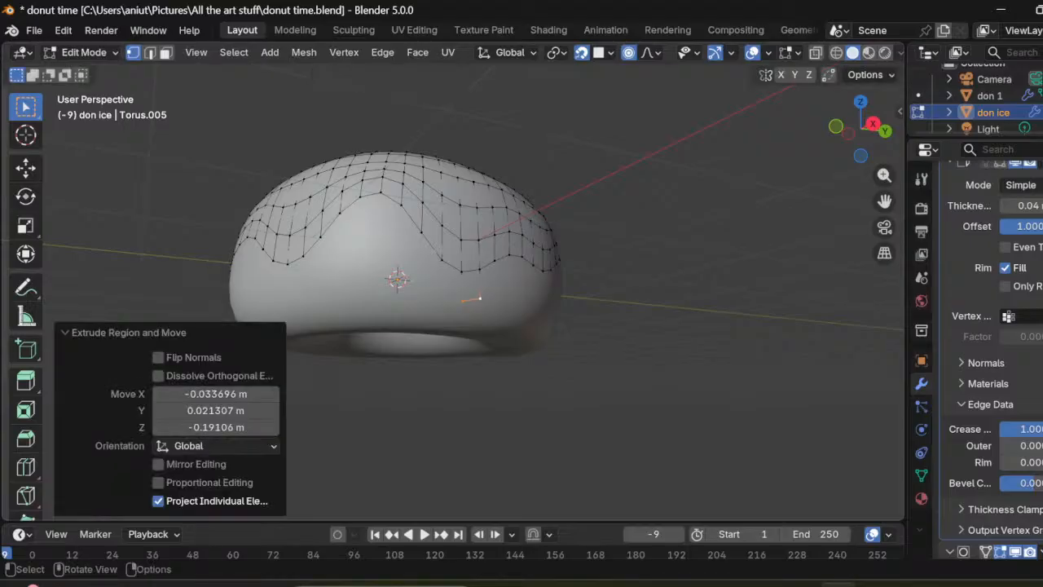
Step: Extrude three adjacent vertices at the lowest point of the next icing drip about 0.21 m downward, and again by about 0.18 m
{"action": "middle_click_drag", "start_coordinate": [472, 299], "coordinate": [571, 339]}
{"action": "middle_click_drag", "start_coordinate": [570, 317], "coordinate": [528, 330]}
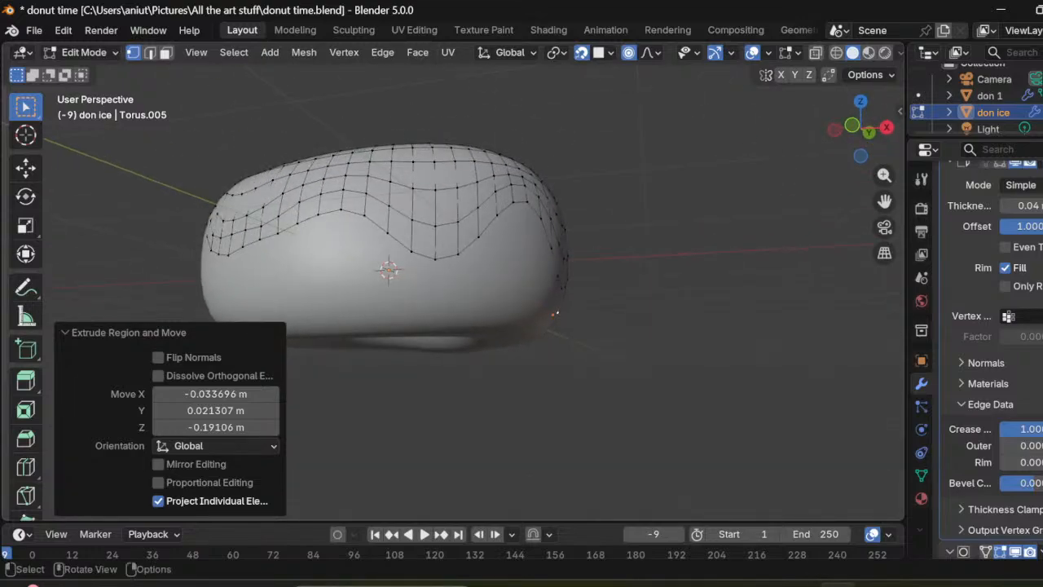
{"action": "key", "text": "ctrl+z"}
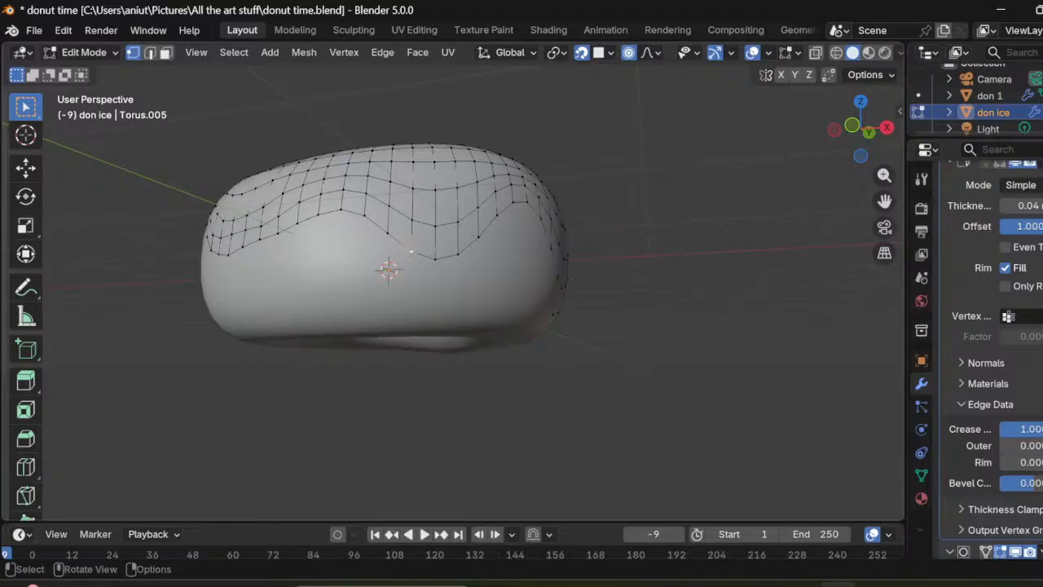
{"action": "left_click", "coordinate": [435, 258], "text": "shift"}
{"action": "left_click", "coordinate": [458, 254], "text": "shift"}
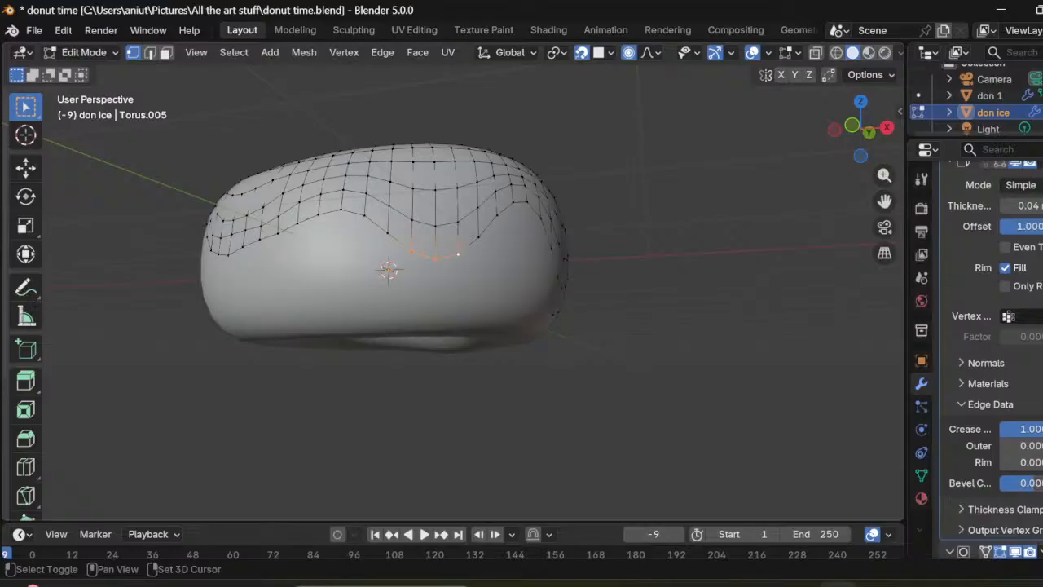
{"action": "key", "text": "g"}
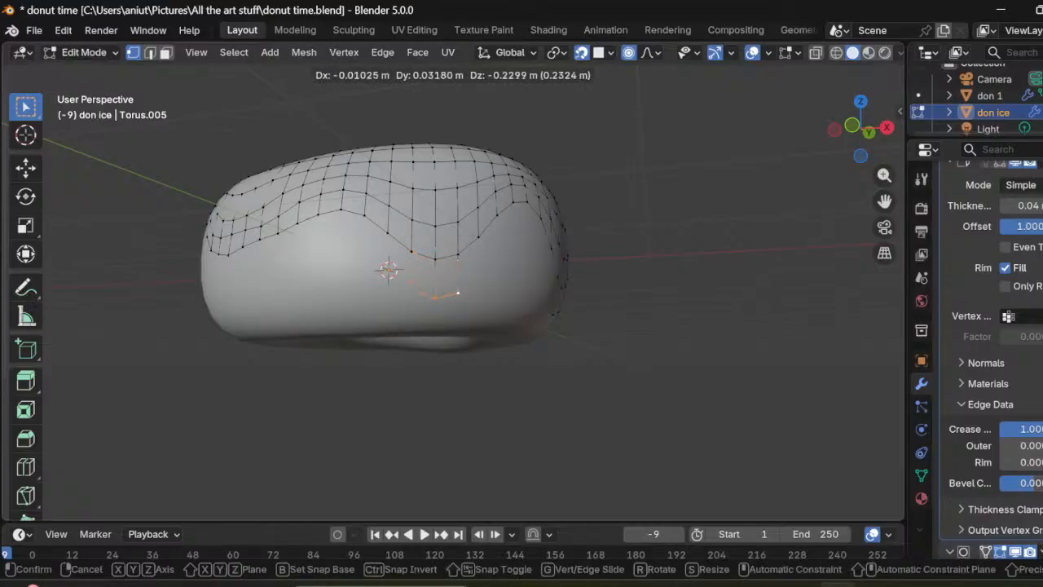
{"action": "left_click", "coordinate": [455, 289]}
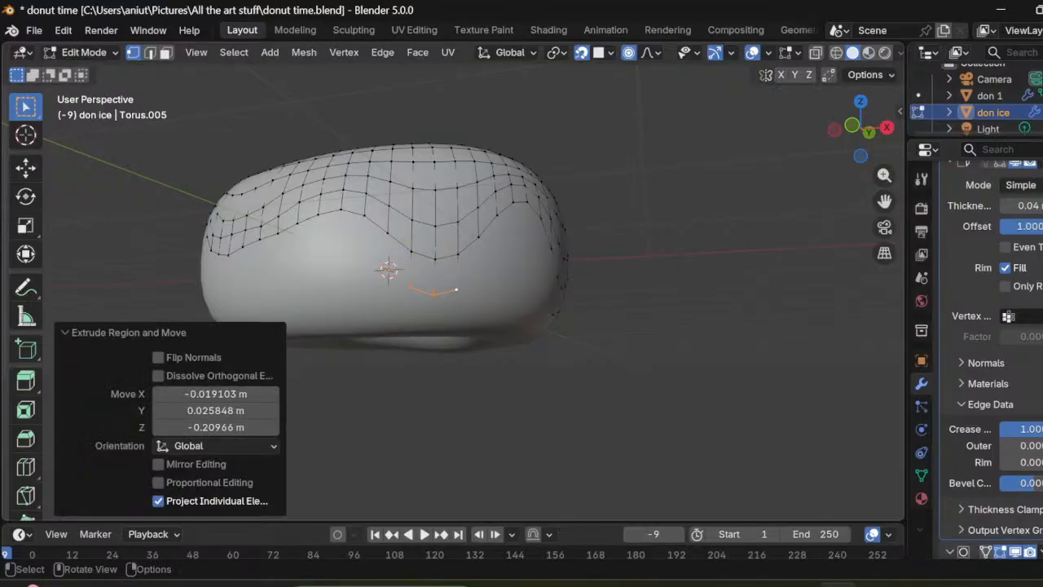
{"action": "key", "text": "e"}
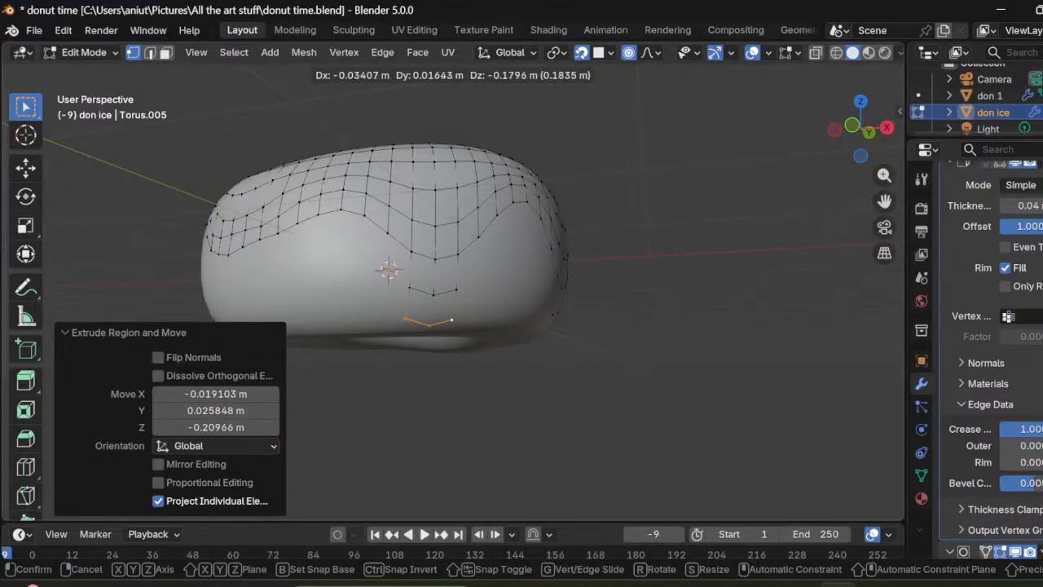
{"action": "key", "text": "Return"}
Step: Extrude four adjacent lower-edge vertices of the wide icing drip further around the donut about 0.10 m downward and return to Object Mode
{"action": "middle_click_drag", "start_coordinate": [453, 326], "coordinate": [695, 338]}
{"action": "left_click", "coordinate": [480, 297]}
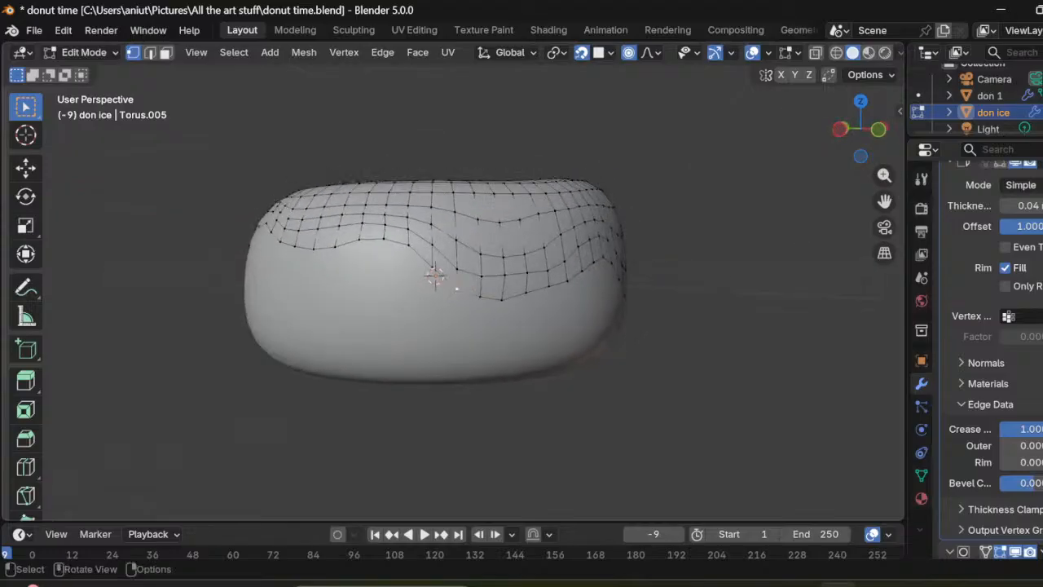
{"action": "key", "text": "shift"}
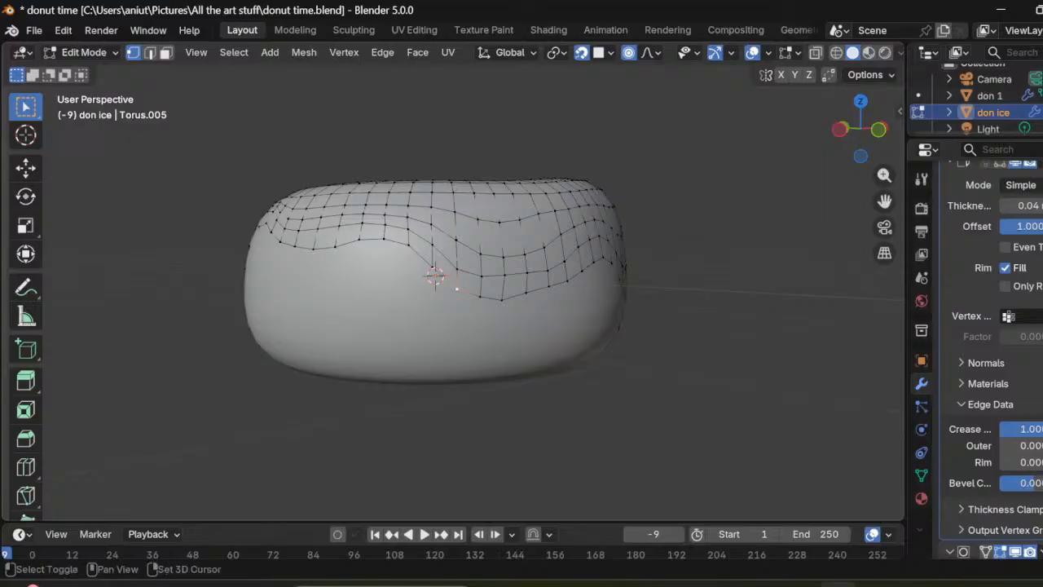
{"action": "left_click", "coordinate": [480, 297], "text": "shift"}
{"action": "left_click", "coordinate": [525, 292], "text": "shift"}
{"action": "key", "text": "g"}
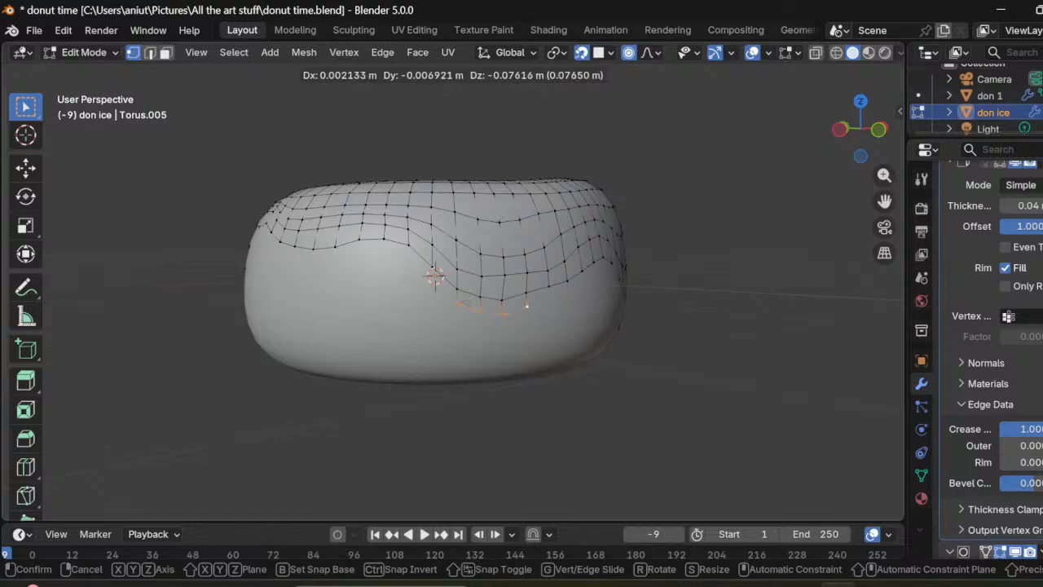
{"action": "left_click", "coordinate": [467, 308]}
{"action": "middle_click_drag", "start_coordinate": [480, 318], "coordinate": [681, 273]}
{"action": "left_click", "coordinate": [84, 52]}
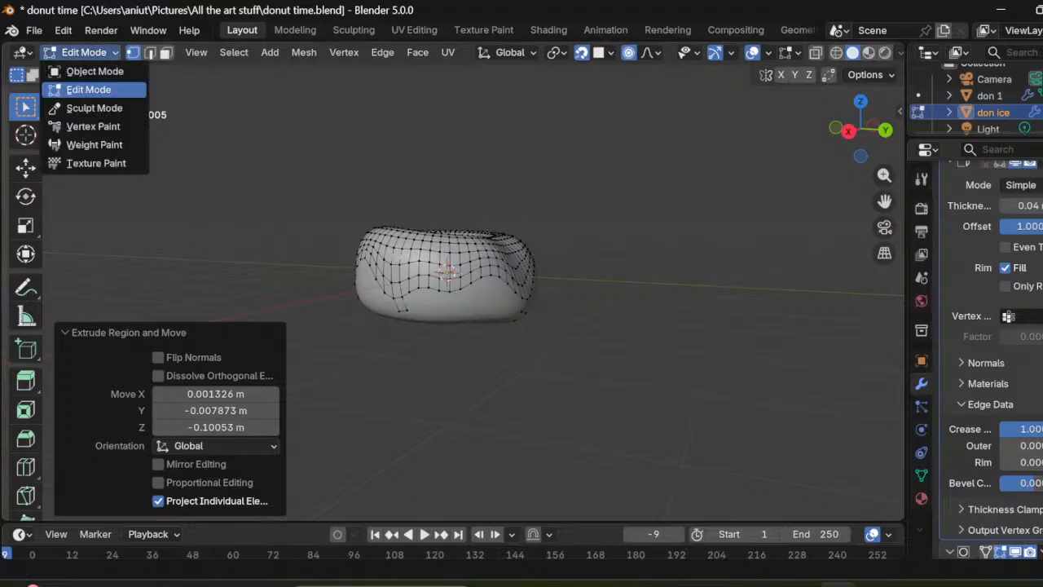
{"action": "left_click", "coordinate": [96, 70]}
Step: Examine the icing drips from all around the donut, first in Object Mode and again in Edit Mode
{"action": "middle_click_drag", "start_coordinate": [424, 326], "coordinate": [473, 297]}
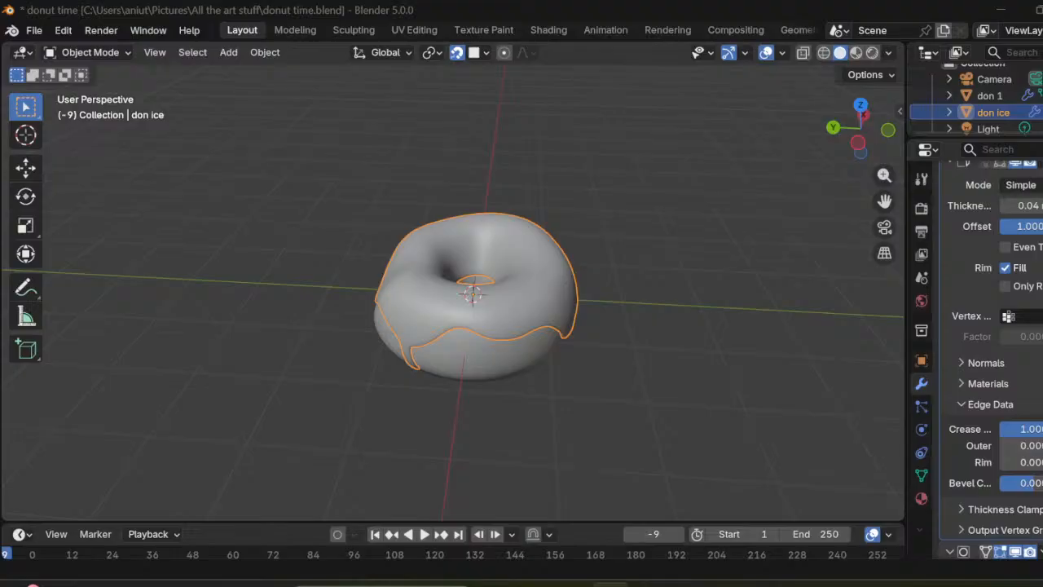
{"action": "middle_click_drag", "start_coordinate": [473, 297], "coordinate": [387, 273]}
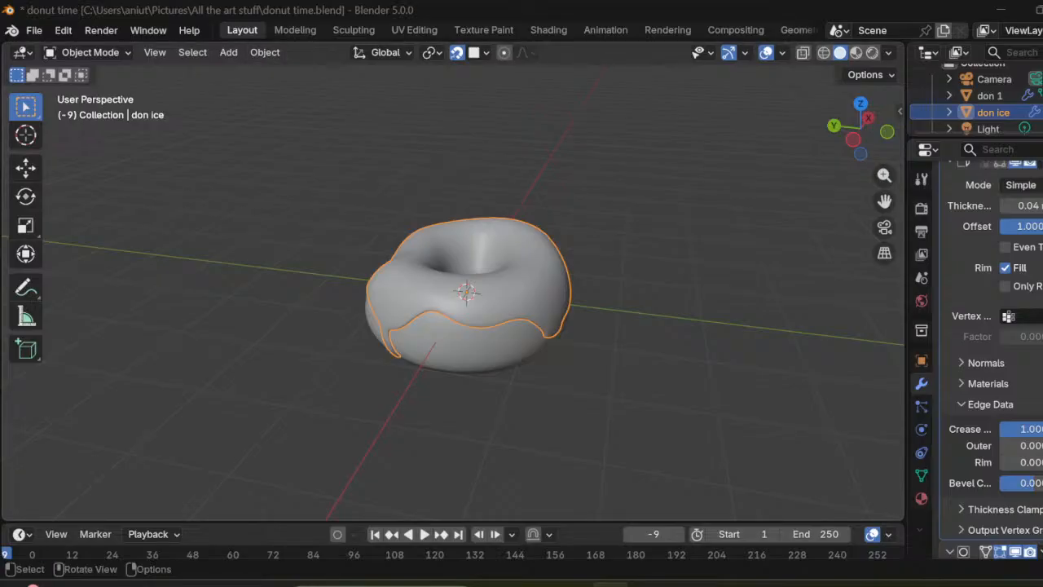
{"action": "middle_click_drag", "start_coordinate": [456, 269], "coordinate": [449, 168]}
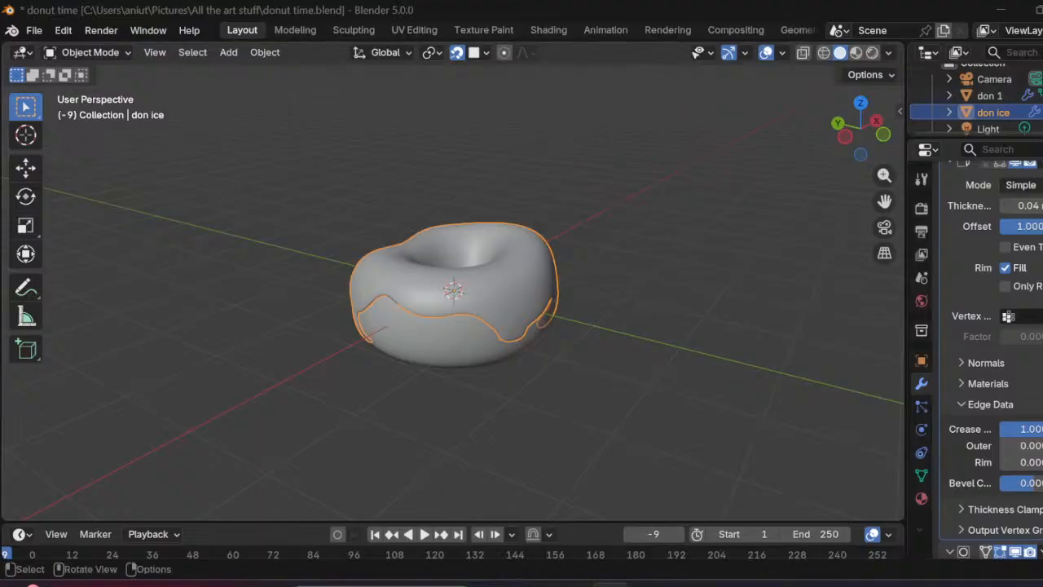
{"action": "scroll", "coordinate": [453, 293], "scroll_direction": "up", "scroll_amount": 2}
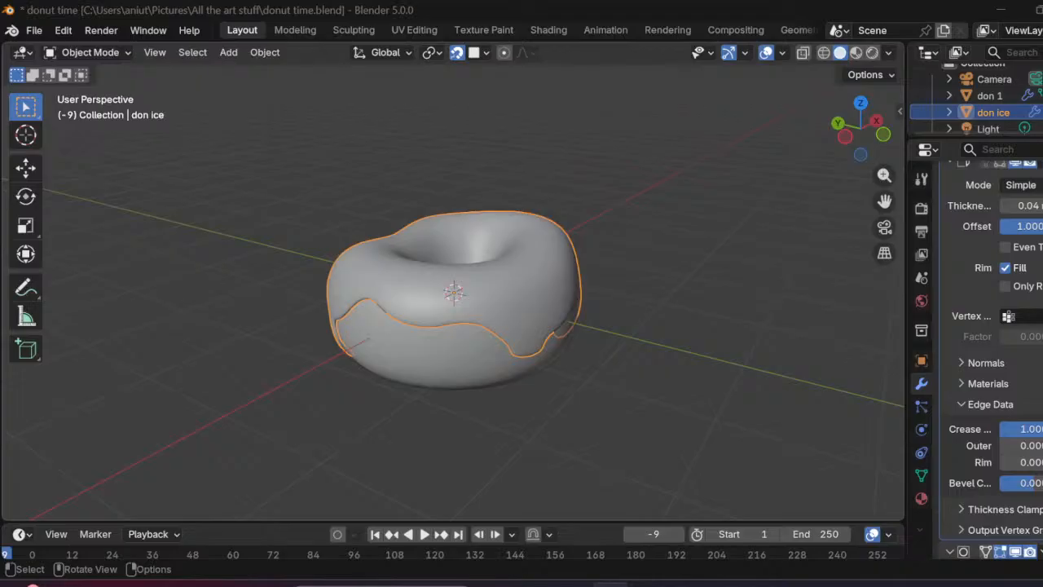
{"action": "middle_click_drag", "start_coordinate": [489, 244], "coordinate": [514, 269]}
{"action": "left_click", "coordinate": [90, 53]}
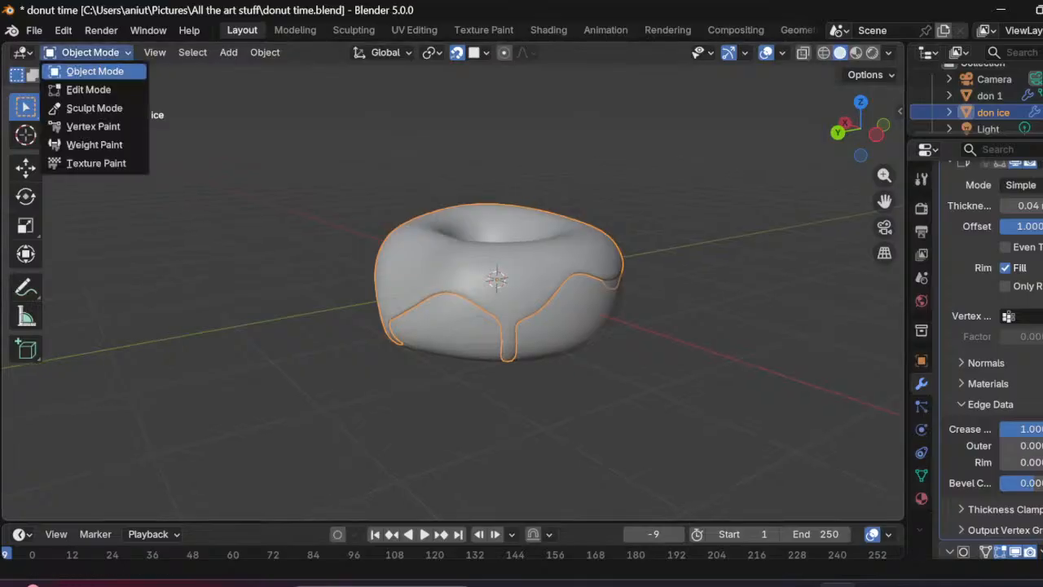
{"action": "left_click", "coordinate": [88, 90]}
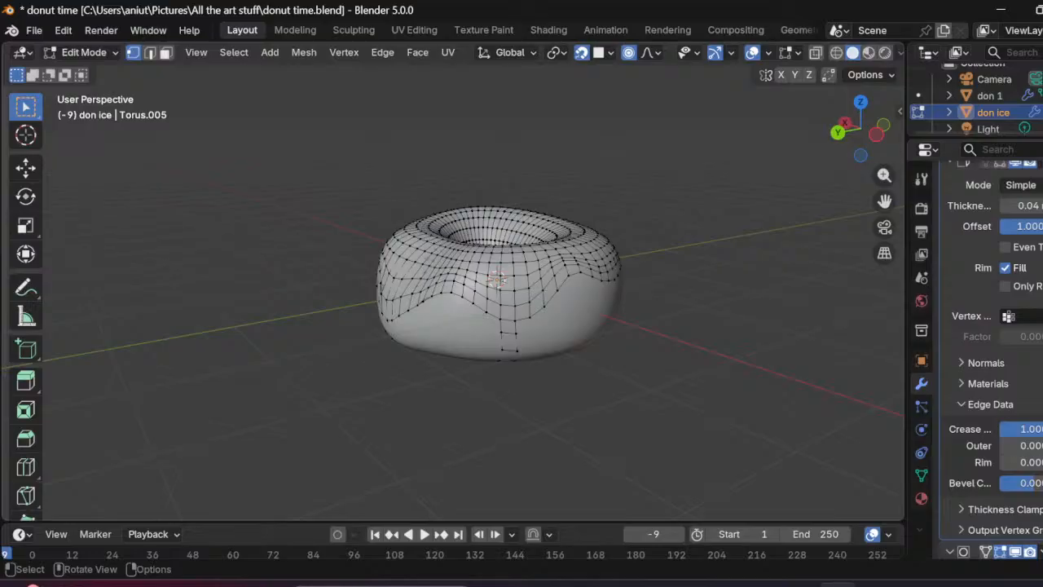
{"action": "middle_click_drag", "start_coordinate": [506, 286], "coordinate": [775, 294]}
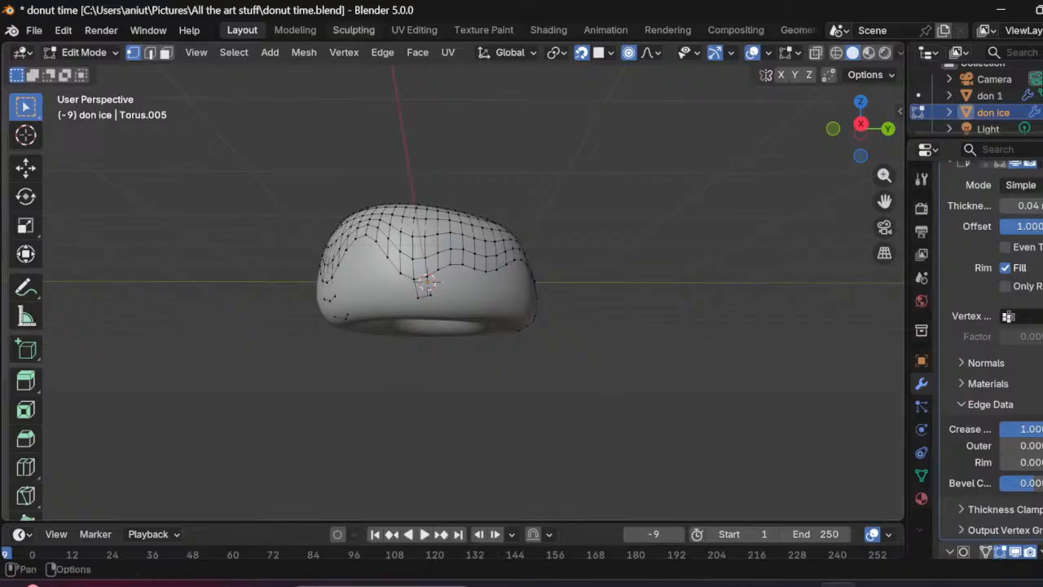
Step: Add a Shrinkwrap modifier to the icing and pick the donut object don 1 as its target
{"action": "scroll", "coordinate": [991, 326], "scroll_direction": "up", "scroll_amount": 3}
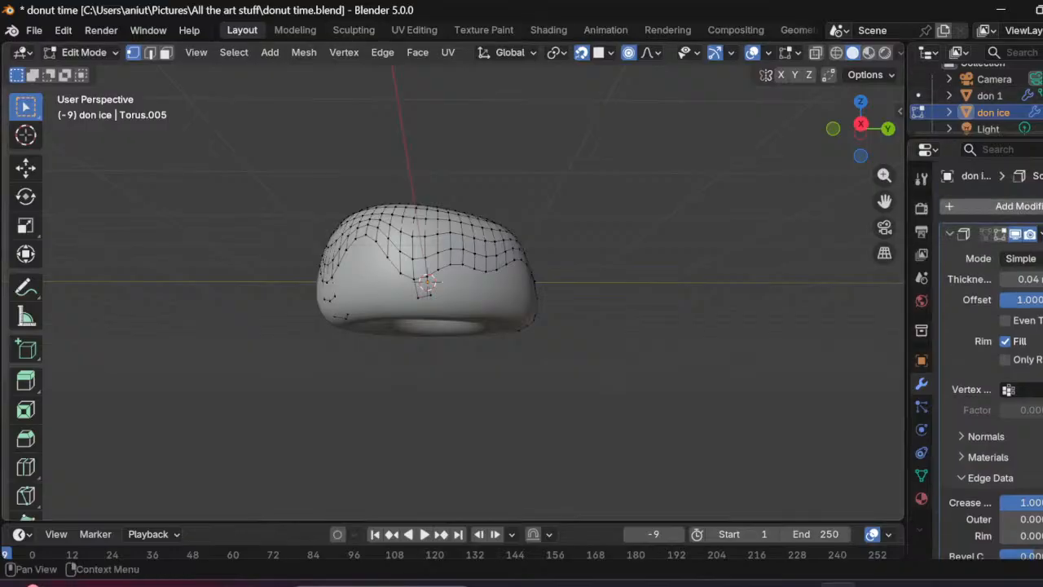
{"action": "left_click", "coordinate": [966, 206]}
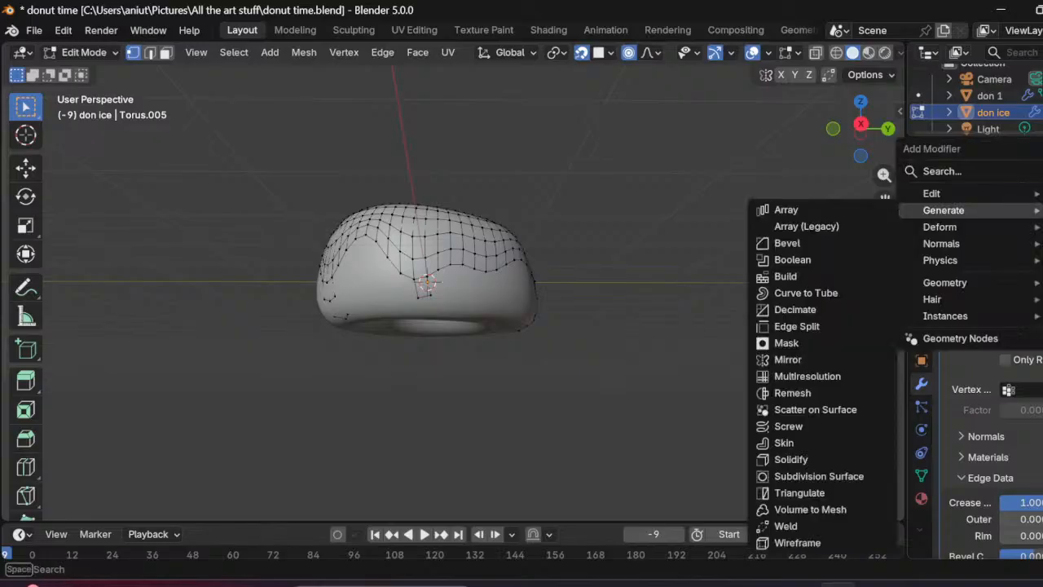
{"action": "mouse_move", "coordinate": [945, 227]}
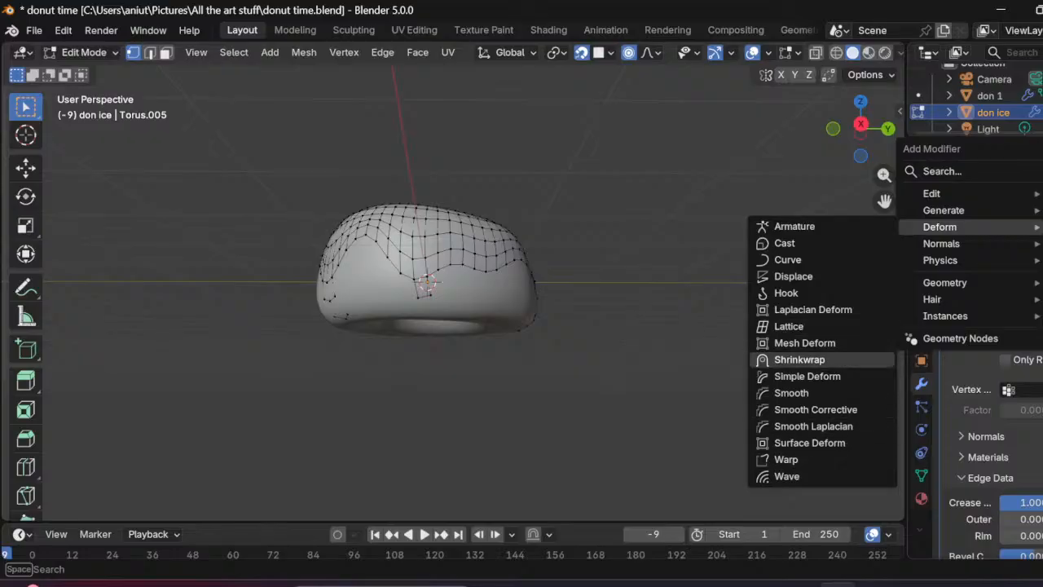
{"action": "left_click", "coordinate": [800, 360]}
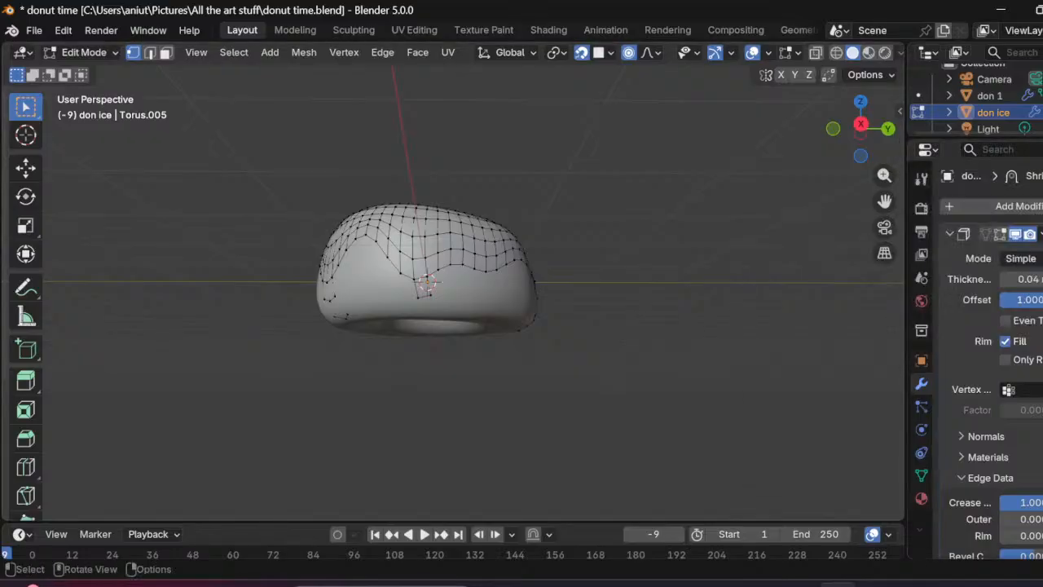
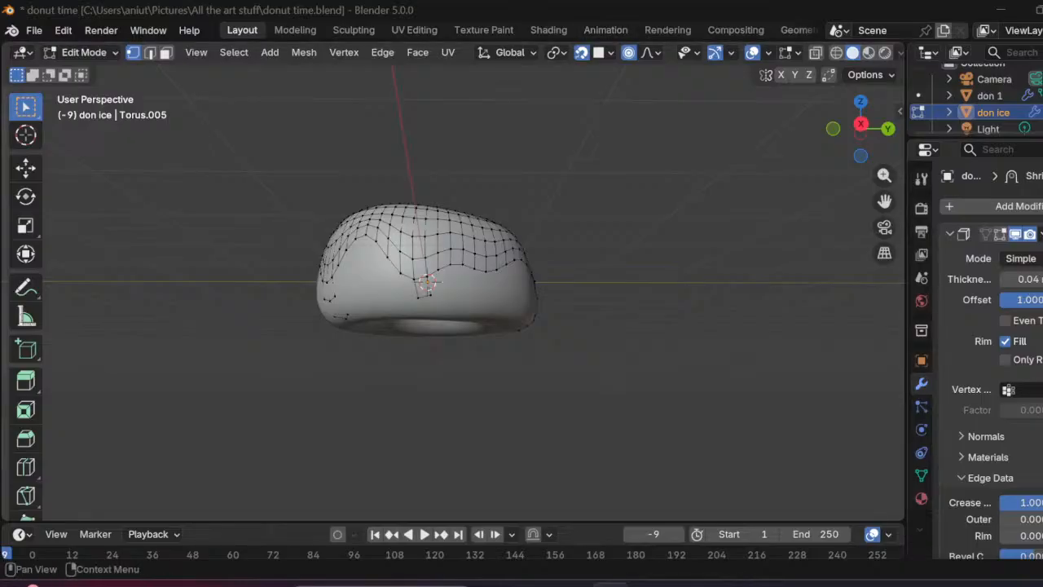
{"action": "scroll", "coordinate": [991, 359], "scroll_direction": "down", "scroll_amount": 8}
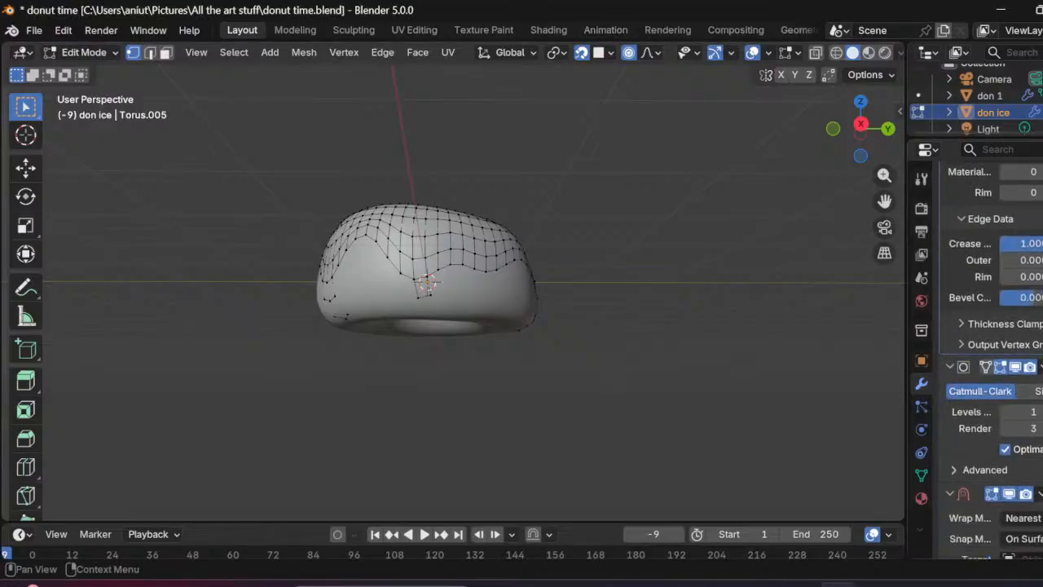
{"action": "left_click", "coordinate": [1040, 501]}
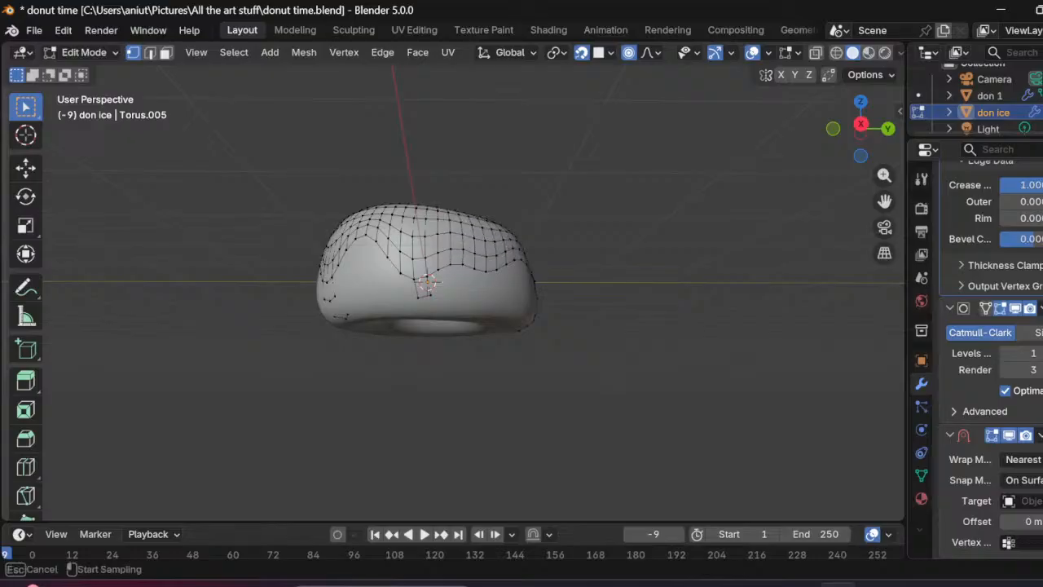
{"action": "left_click", "coordinate": [612, 585]}
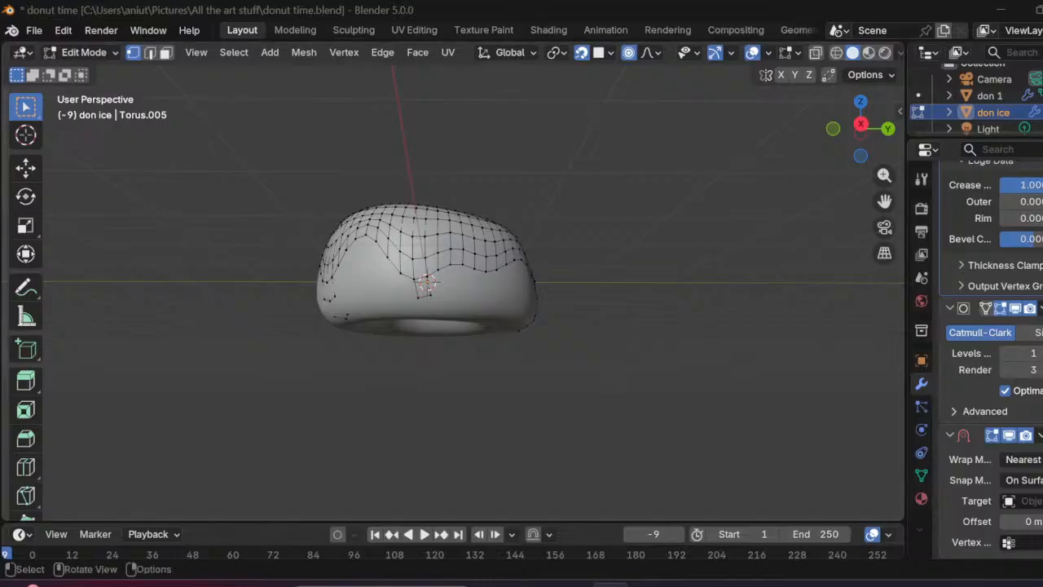
{"action": "left_click", "coordinate": [1042, 501]}
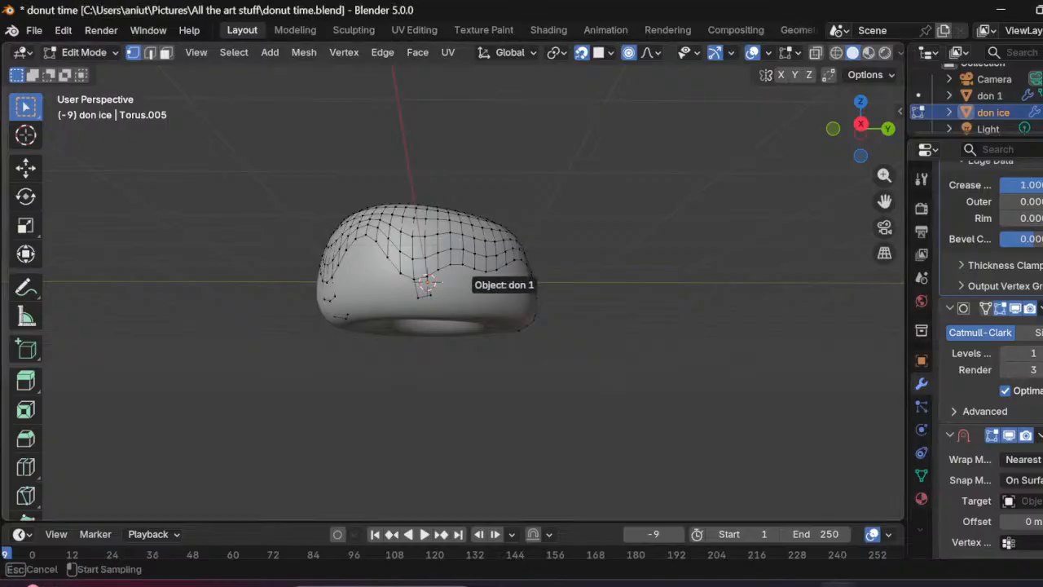
{"action": "left_click", "coordinate": [464, 278]}
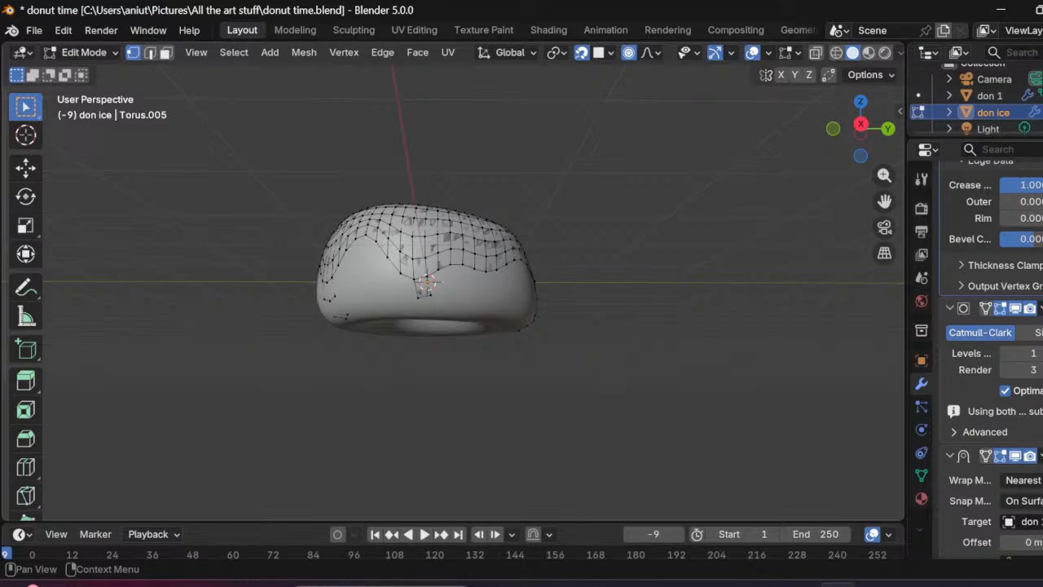
Step: Examine the shrinkwrapped icing surface in Edit Mode and Object Mode, finish in Object Mode, and review the icing's modifier settings
{"action": "scroll", "coordinate": [454, 281], "scroll_direction": "down", "scroll_amount": 1}
{"action": "scroll", "coordinate": [453, 281], "scroll_direction": "up", "scroll_amount": 3}
{"action": "middle_click_drag", "start_coordinate": [453, 281], "coordinate": [476, 379]}
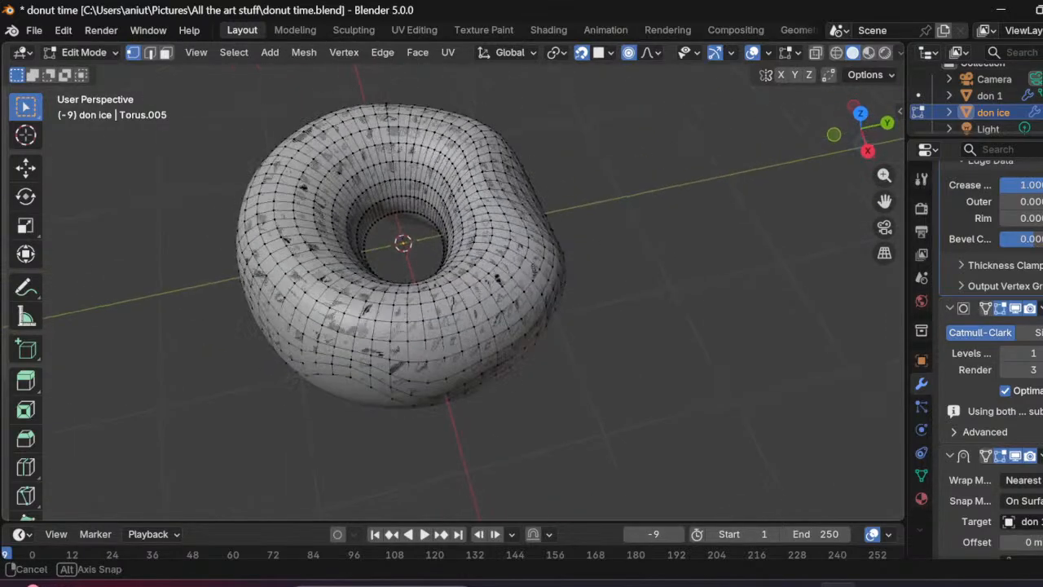
{"action": "left_click", "coordinate": [84, 52]}
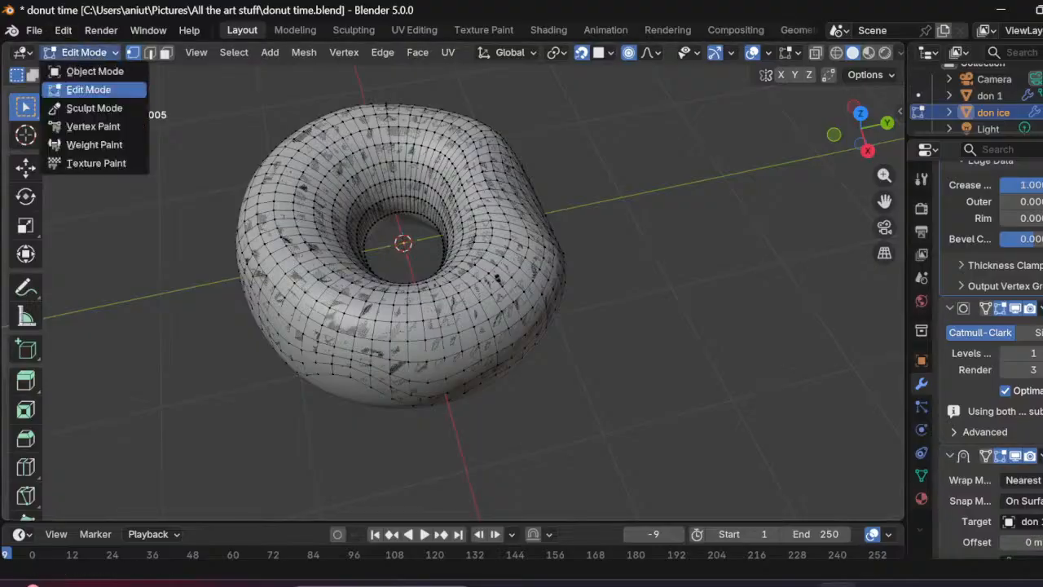
{"action": "left_click", "coordinate": [95, 71]}
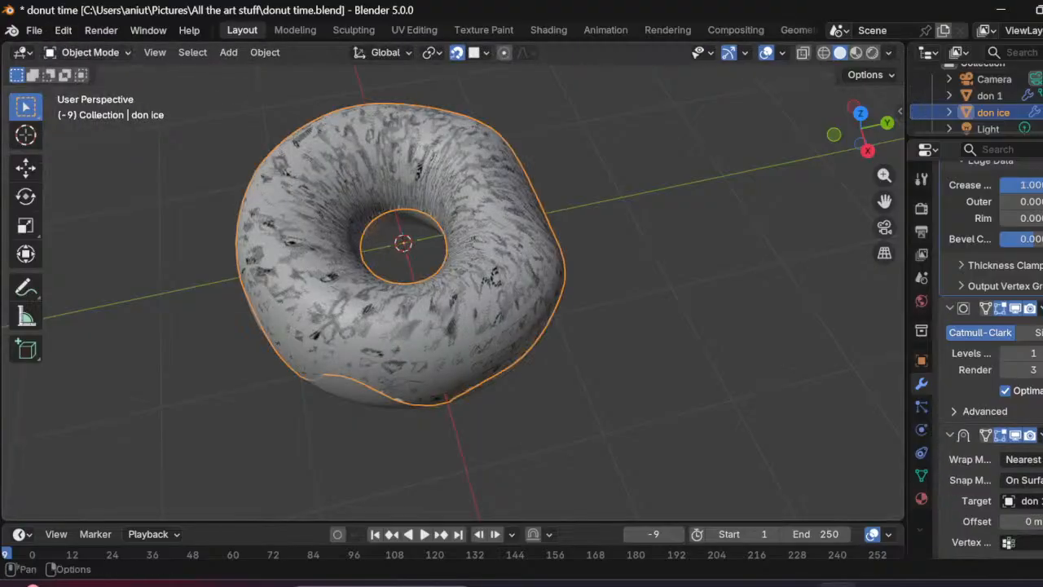
{"action": "left_click", "coordinate": [87, 52]}
{"action": "left_click", "coordinate": [91, 89]}
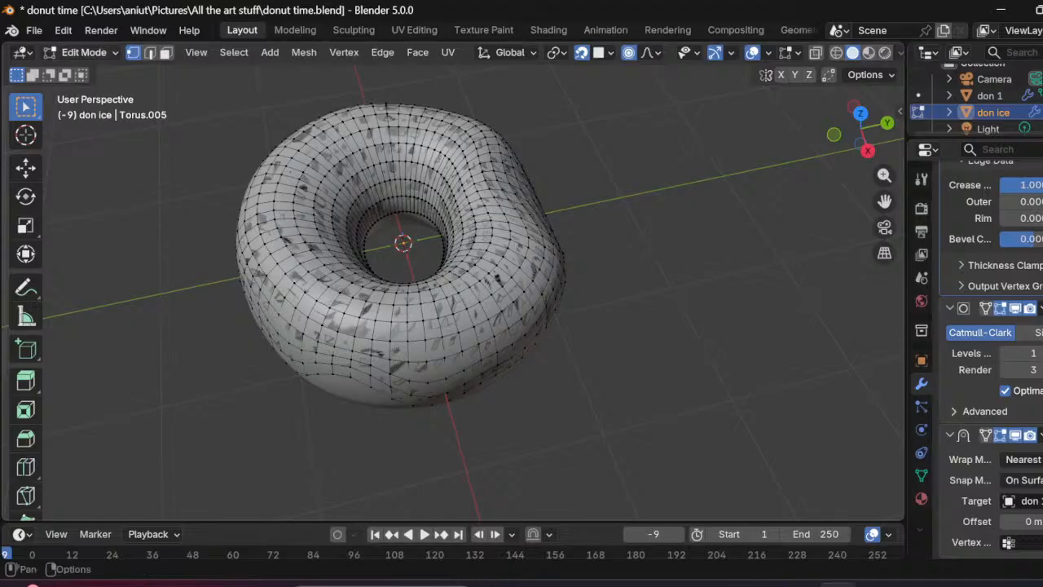
{"action": "left_click", "coordinate": [84, 53]}
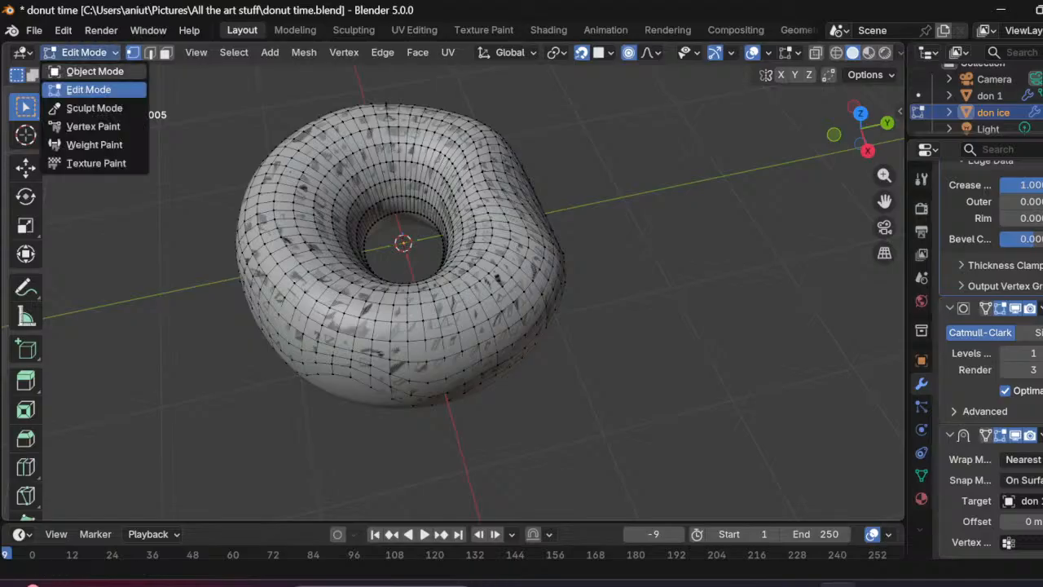
{"action": "left_click", "coordinate": [94, 71]}
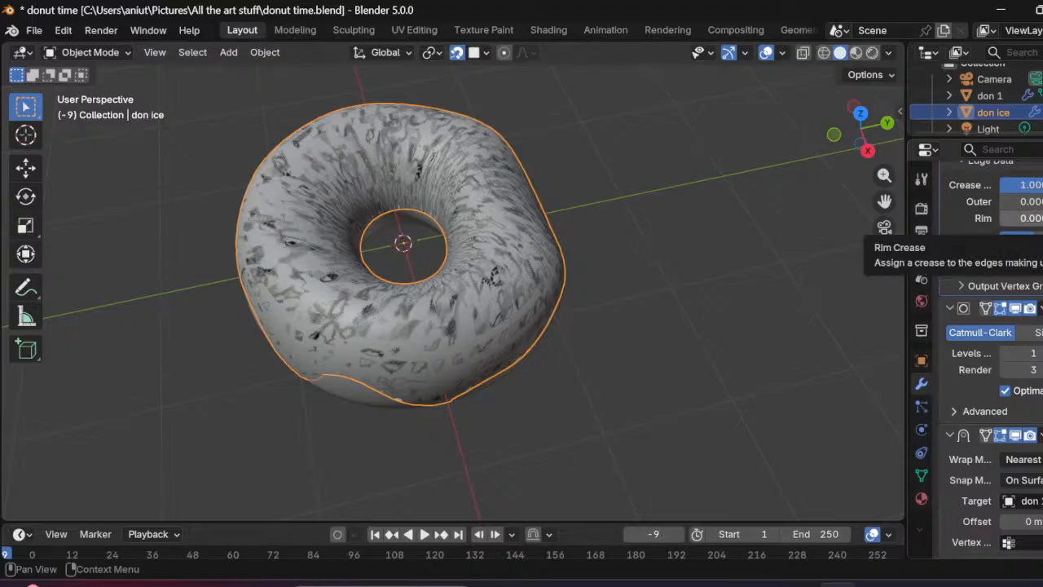
{"action": "scroll", "coordinate": [1023, 218], "scroll_direction": "up", "scroll_amount": 3}
{"action": "scroll", "coordinate": [990, 326], "scroll_direction": "up", "scroll_amount": 2}
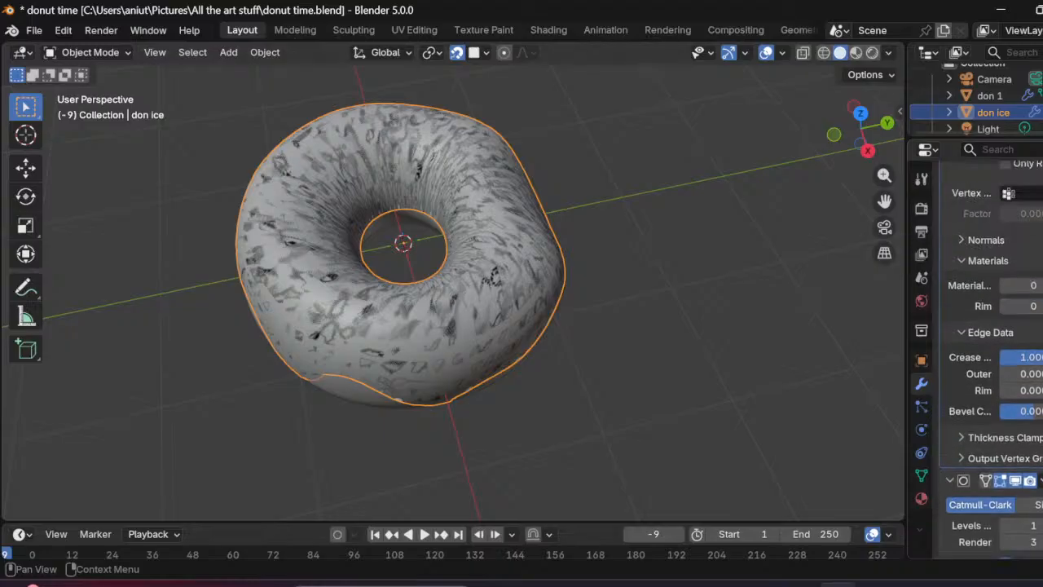
{"action": "scroll", "coordinate": [990, 326], "scroll_direction": "up", "scroll_amount": 3}
{"action": "scroll", "coordinate": [990, 326], "scroll_direction": "down", "scroll_amount": 8}
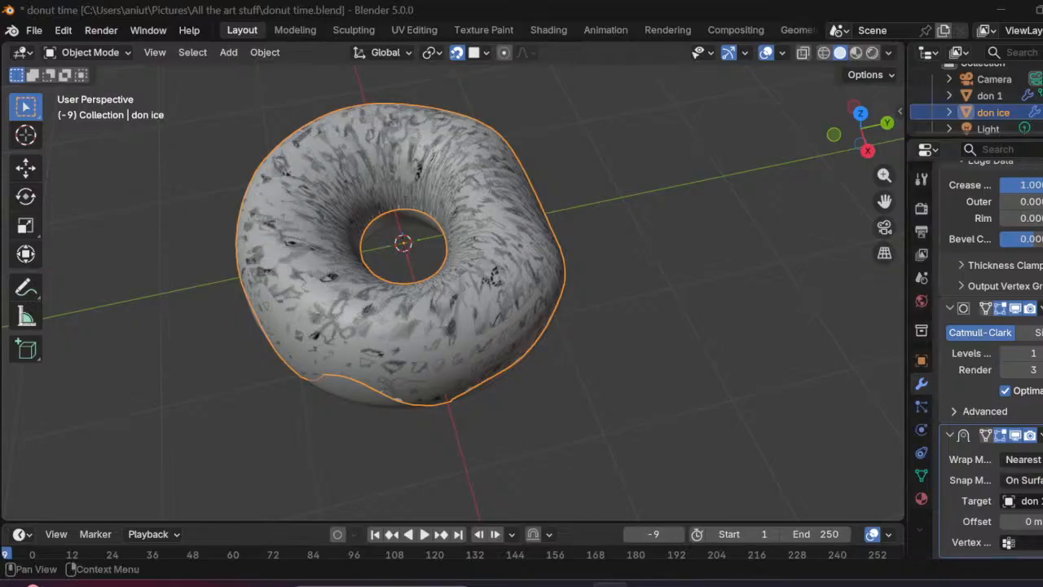
Step: Move the Shrinkwrap modifier to the start of the icing's modifier stack and enable its viewport display
{"action": "left_click_drag", "start_coordinate": [1042, 435], "coordinate": [1042, 234]}
{"action": "middle_click_drag", "start_coordinate": [456, 326], "coordinate": [483, 260]}
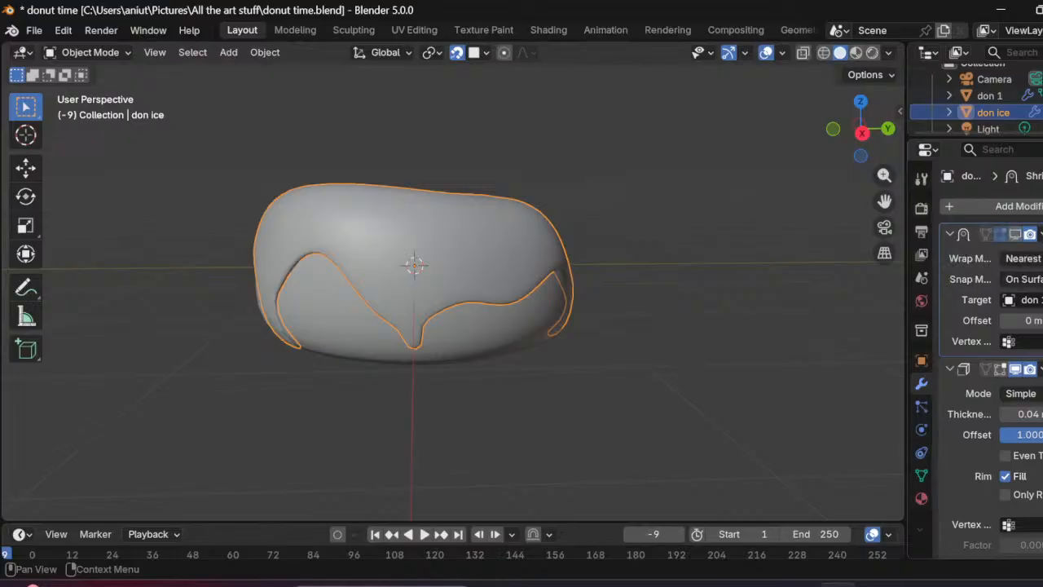
{"action": "left_click", "coordinate": [1016, 234]}
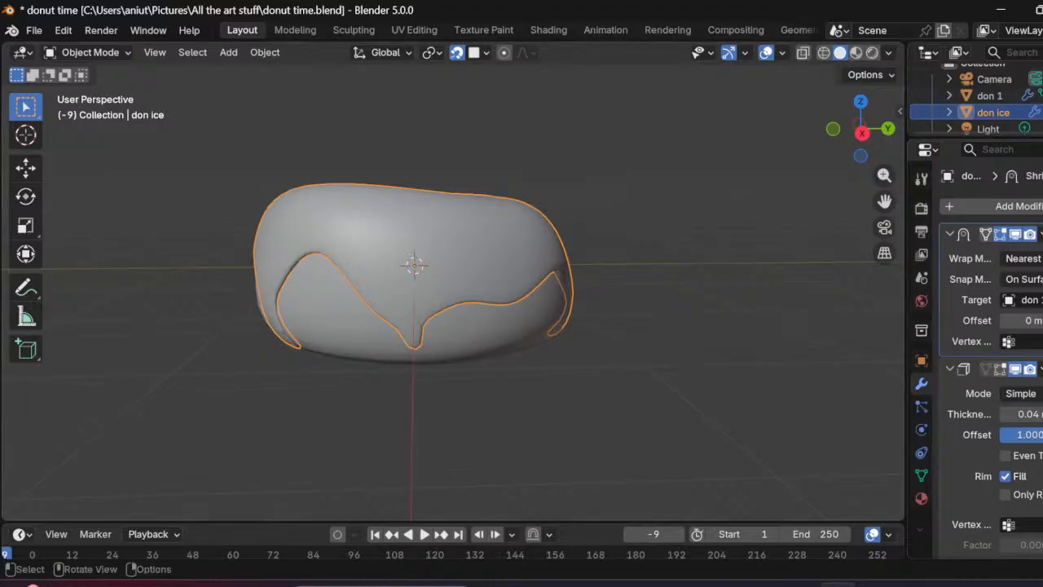
{"action": "middle_click_drag", "start_coordinate": [522, 261], "coordinate": [742, 293]}
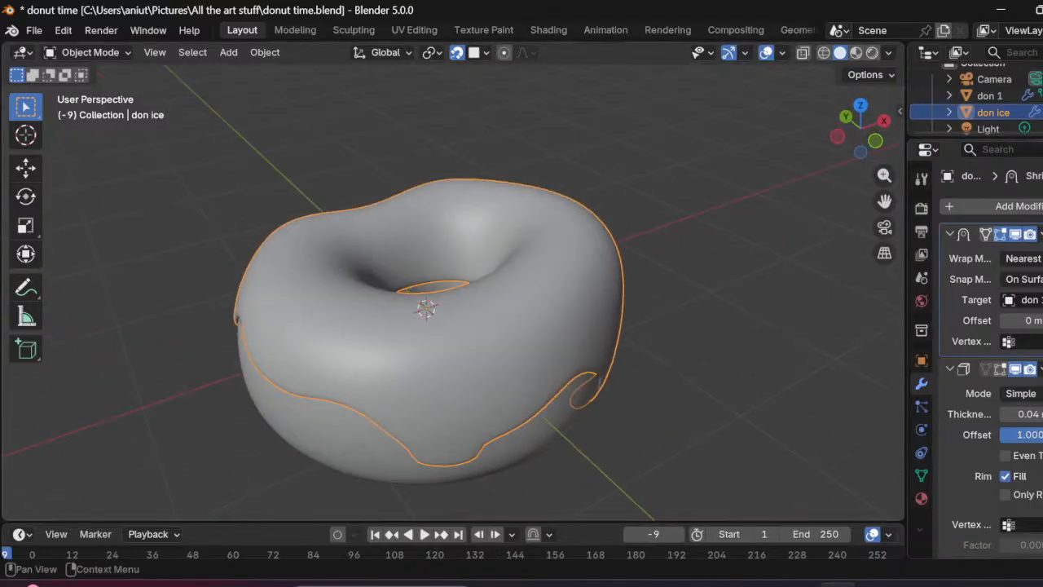
Step: Compare the icing with the Shrinkwrap viewport display off and on from several angles, leaving it enabled
{"action": "left_click", "coordinate": [1016, 234]}
{"action": "left_click", "coordinate": [1015, 235]}
{"action": "middle_click_drag", "start_coordinate": [522, 253], "coordinate": [550, 368]}
{"action": "left_click", "coordinate": [1016, 235]}
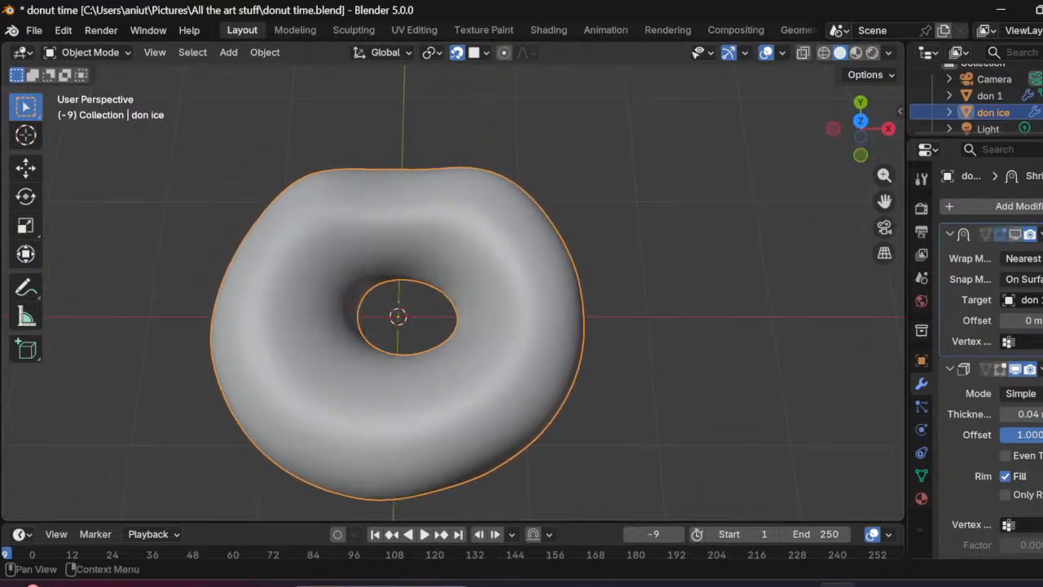
{"action": "left_click", "coordinate": [1016, 234]}
{"action": "left_click", "coordinate": [1016, 235]}
{"action": "left_click", "coordinate": [1016, 235]}
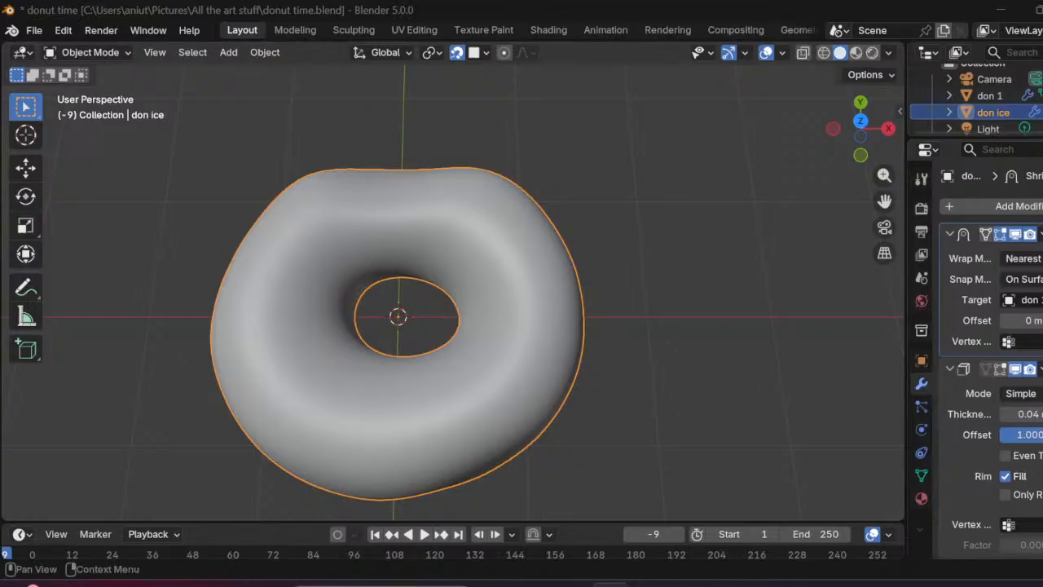
{"action": "middle_click_drag", "start_coordinate": [457, 375], "coordinate": [481, 334]}
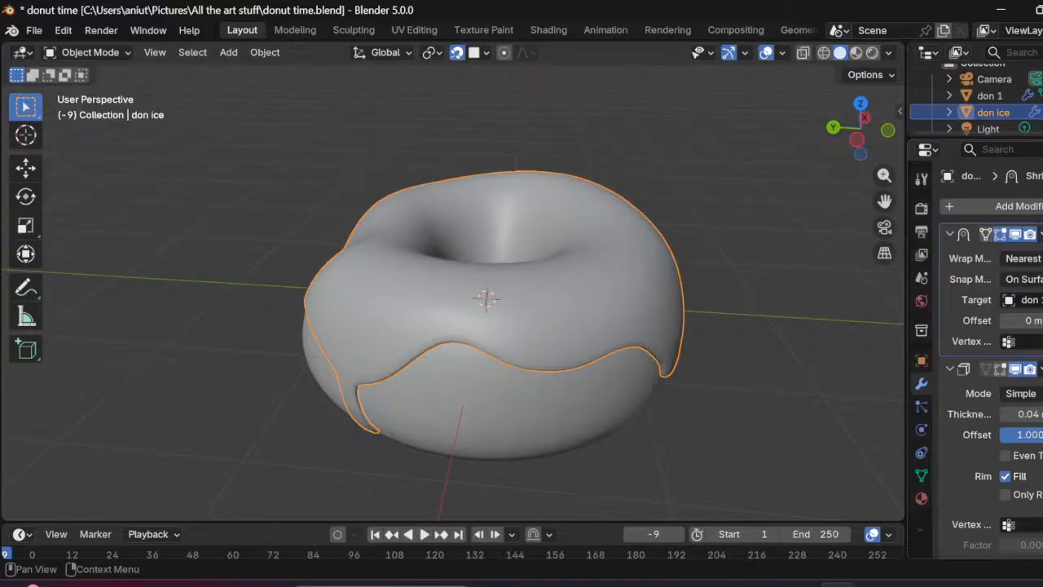
Step: Apply the Shrinkwrap modifier to the icing and review the remaining Solidify and Subdivision settings
{"action": "left_click", "coordinate": [1040, 234]}
{"action": "left_click", "coordinate": [978, 258]}
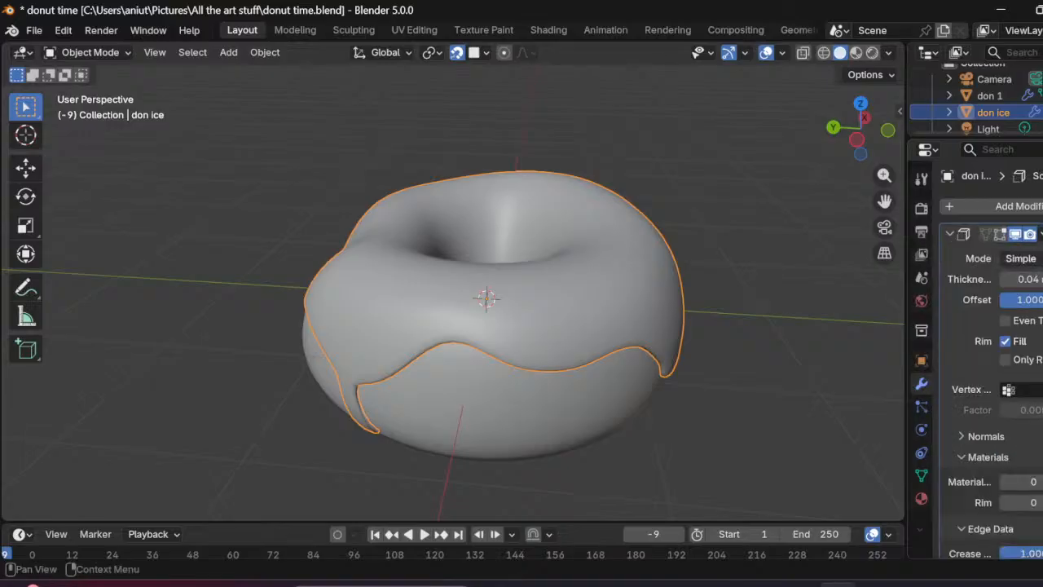
{"action": "scroll", "coordinate": [990, 359], "scroll_direction": "down", "scroll_amount": 4}
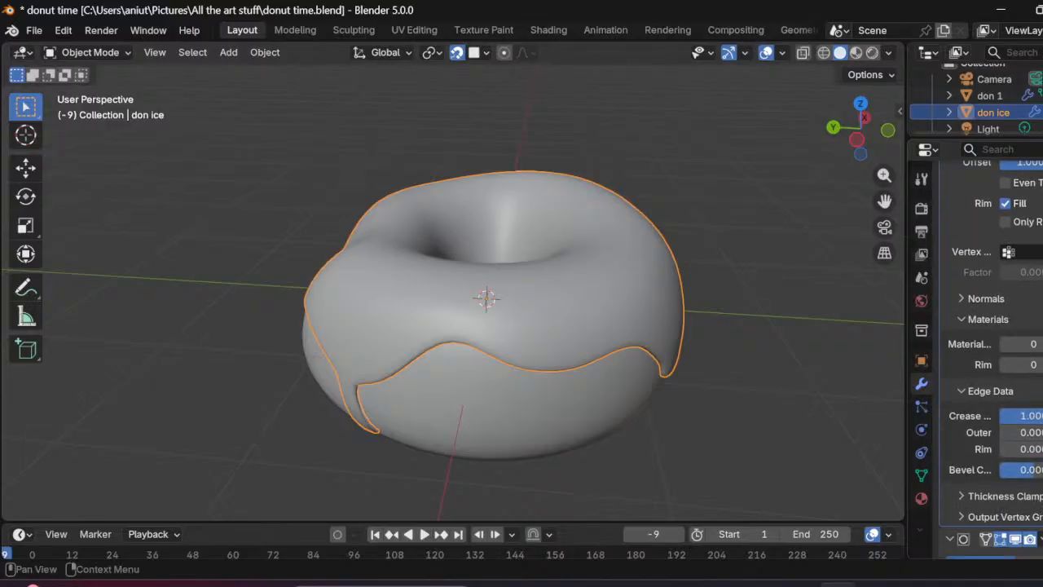
{"action": "scroll", "coordinate": [991, 358], "scroll_direction": "up", "scroll_amount": 4}
Step: Examine the icing's drips in Edit Mode and from around the donut in Object Mode, ending with the icing selected
{"action": "left_click", "coordinate": [88, 52]}
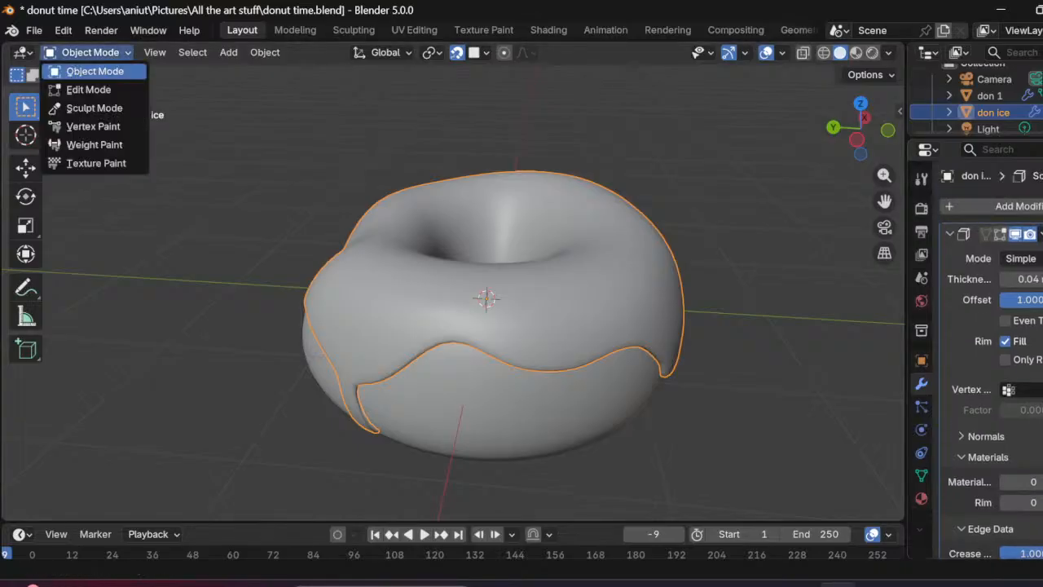
{"action": "left_click", "coordinate": [88, 89]}
{"action": "middle_click_drag", "start_coordinate": [456, 342], "coordinate": [464, 319]}
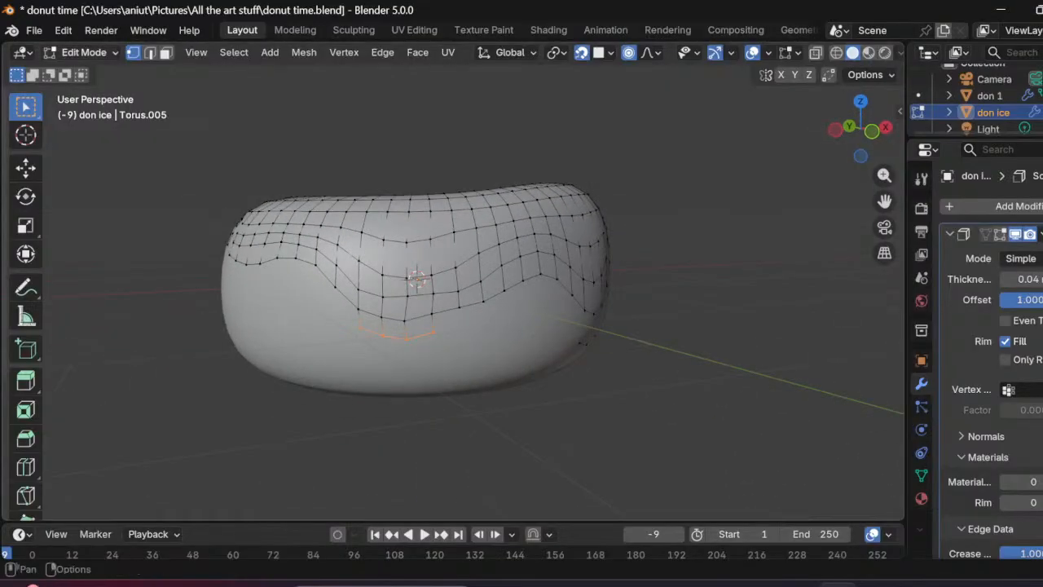
{"action": "left_click", "coordinate": [81, 53]}
{"action": "left_click", "coordinate": [90, 71]}
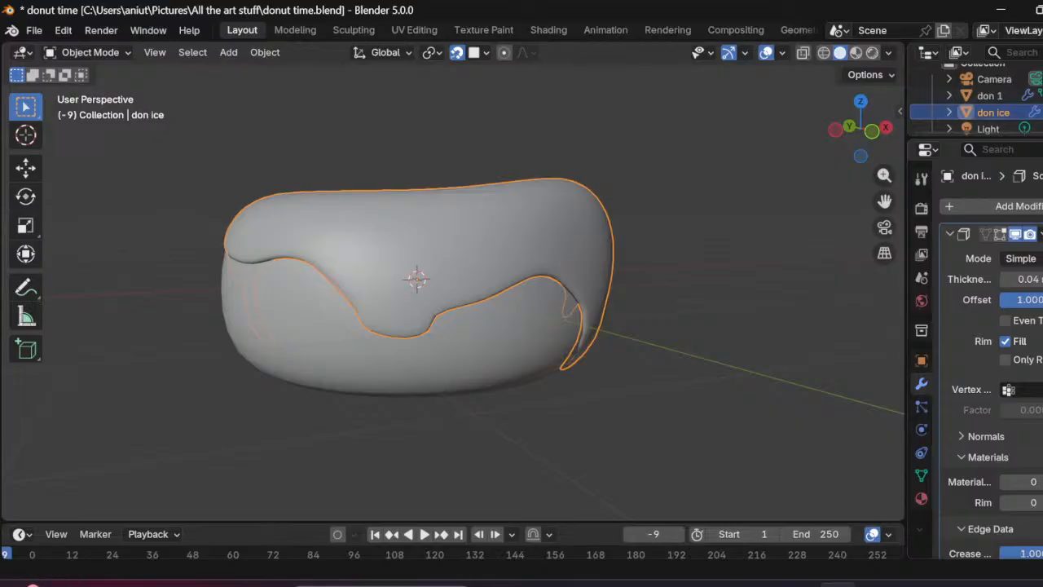
{"action": "middle_click_drag", "start_coordinate": [521, 326], "coordinate": [562, 275]}
{"action": "left_click", "coordinate": [619, 309]}
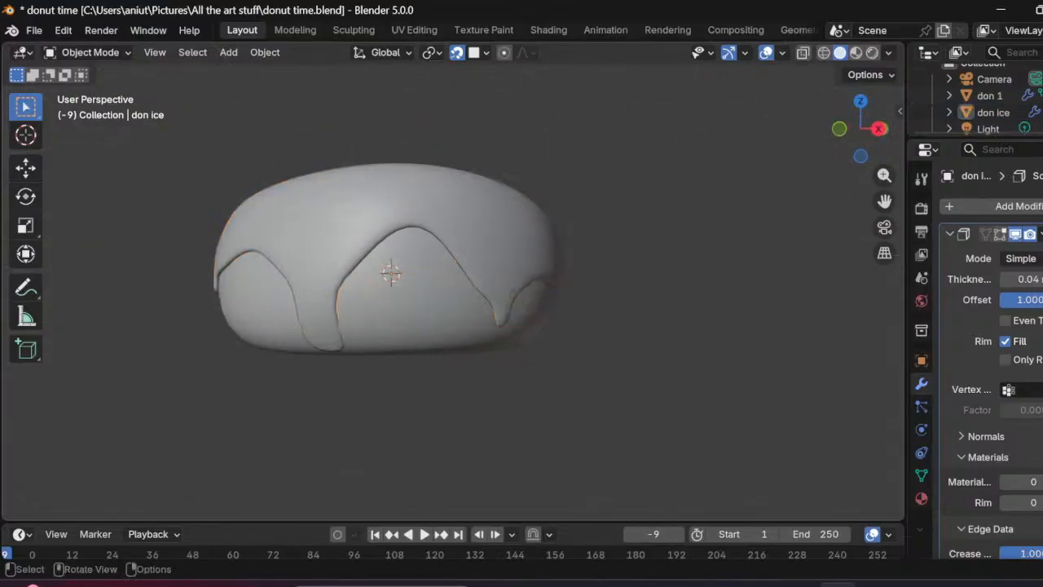
{"action": "middle_click_drag", "start_coordinate": [620, 309], "coordinate": [473, 309]}
{"action": "left_click", "coordinate": [416, 214]}
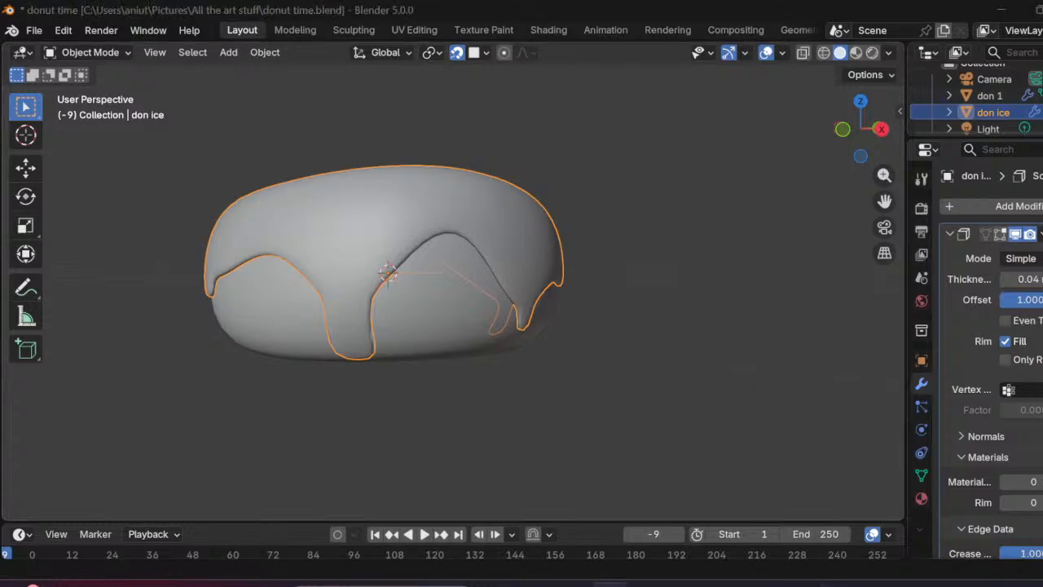
{"action": "middle_click_drag", "start_coordinate": [505, 318], "coordinate": [416, 319]}
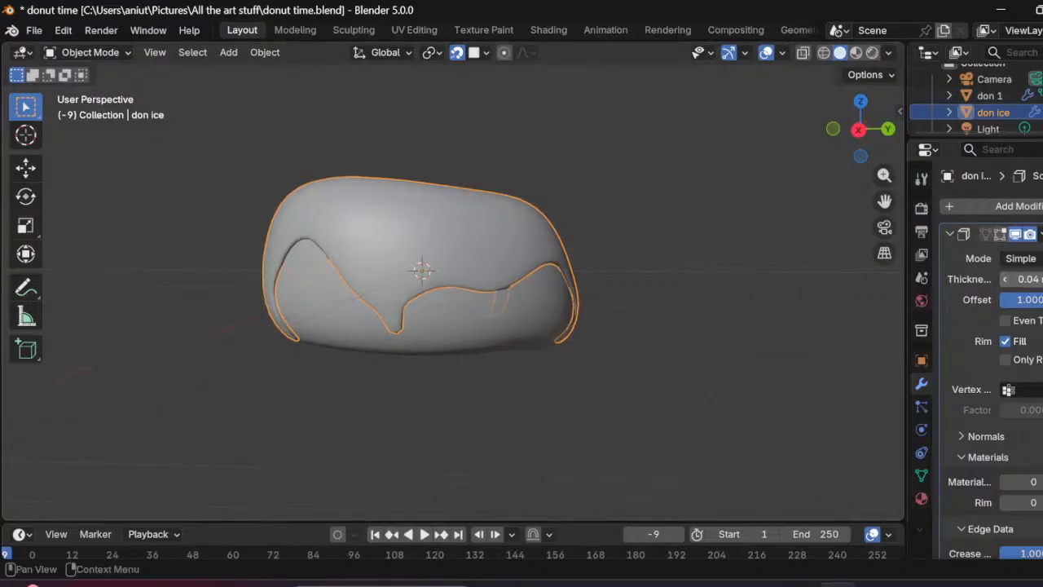
Step: Set the icing's Solidify thickness to 0.06 m and check the drips with the icing selected
{"action": "left_click", "coordinate": [1021, 279]}
{"action": "left_click", "coordinate": [1035, 278]}
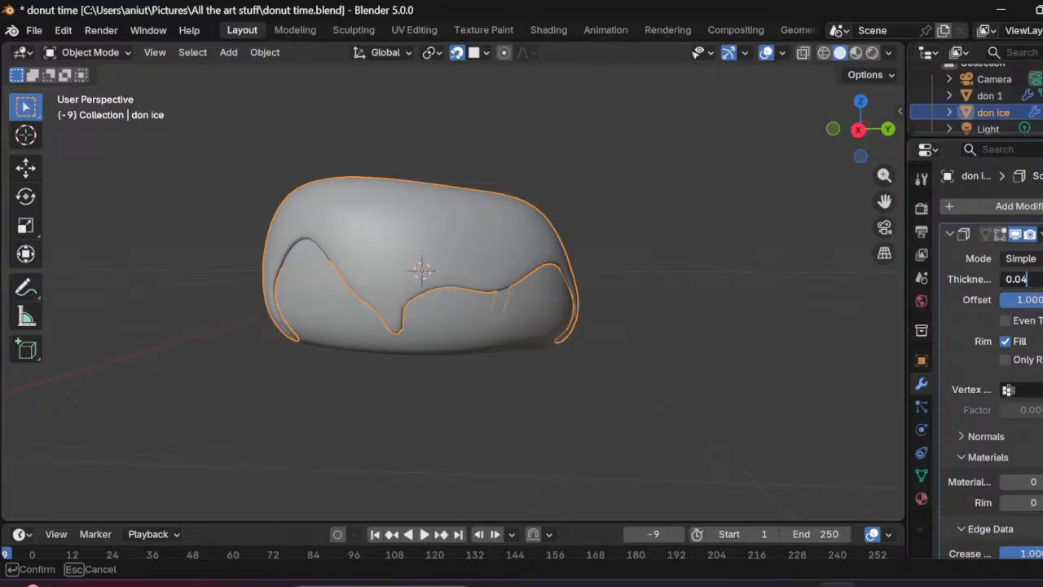
{"action": "key", "text": "BackSpace"}
{"action": "type", "text": "6"}
{"action": "key", "text": "Return"}
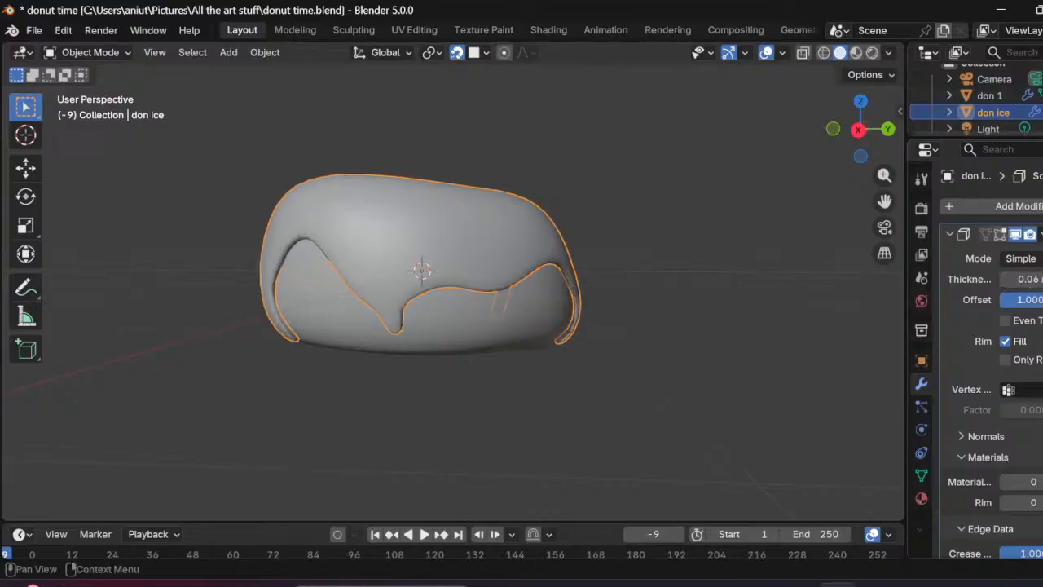
{"action": "left_click", "coordinate": [665, 403]}
{"action": "middle_click_drag", "start_coordinate": [665, 404], "coordinate": [548, 384]}
{"action": "left_click", "coordinate": [501, 213]}
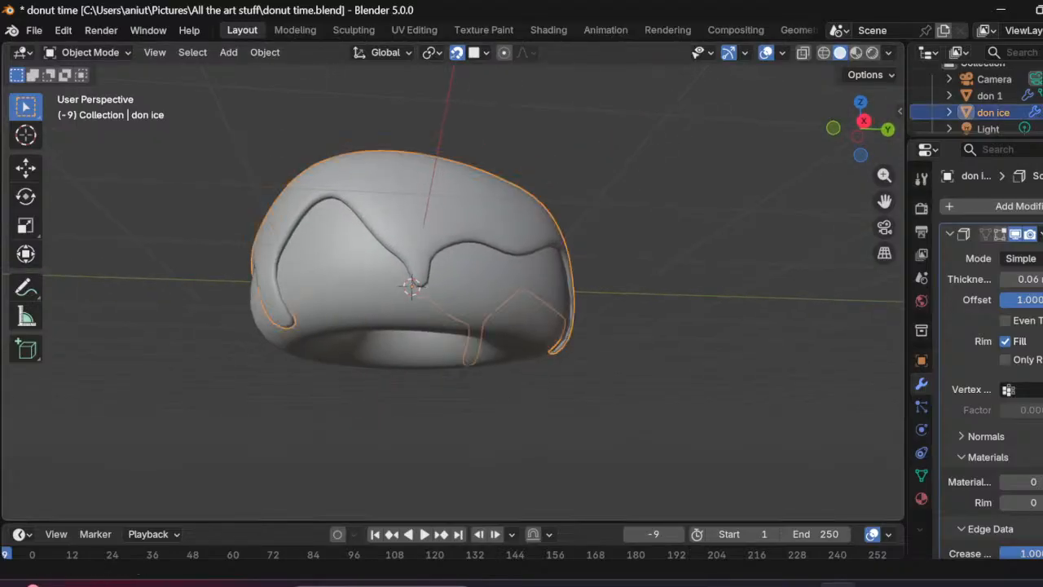
Step: Set the icing's Subdivision modifier to 2 viewport levels and 2 render levels, and check the smoothed drips
{"action": "scroll", "coordinate": [990, 359], "scroll_direction": "down", "scroll_amount": 7}
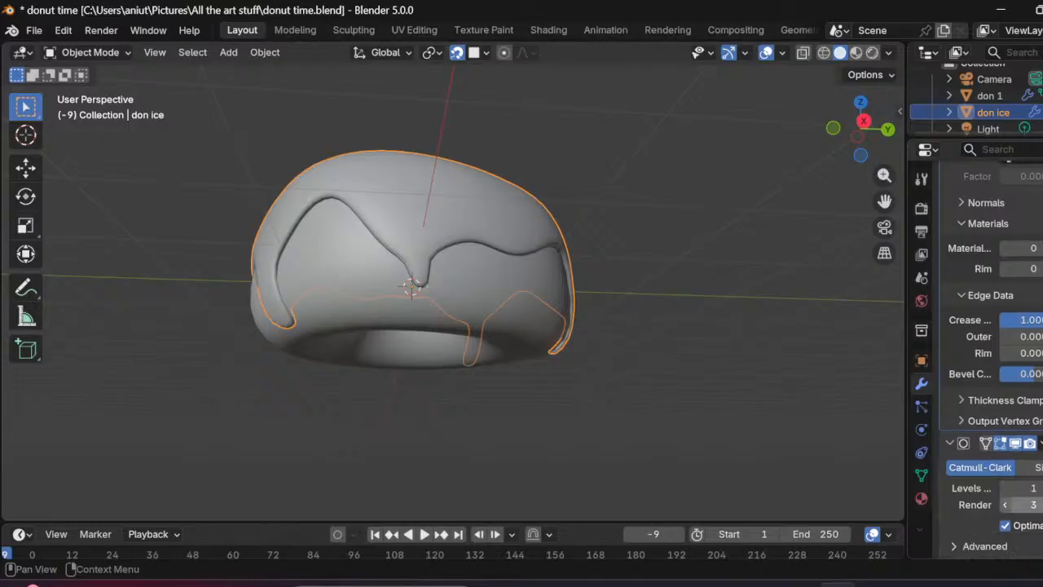
{"action": "left_click", "coordinate": [1038, 488]}
{"action": "left_click_drag", "start_coordinate": [1038, 488], "coordinate": [1042, 489]}
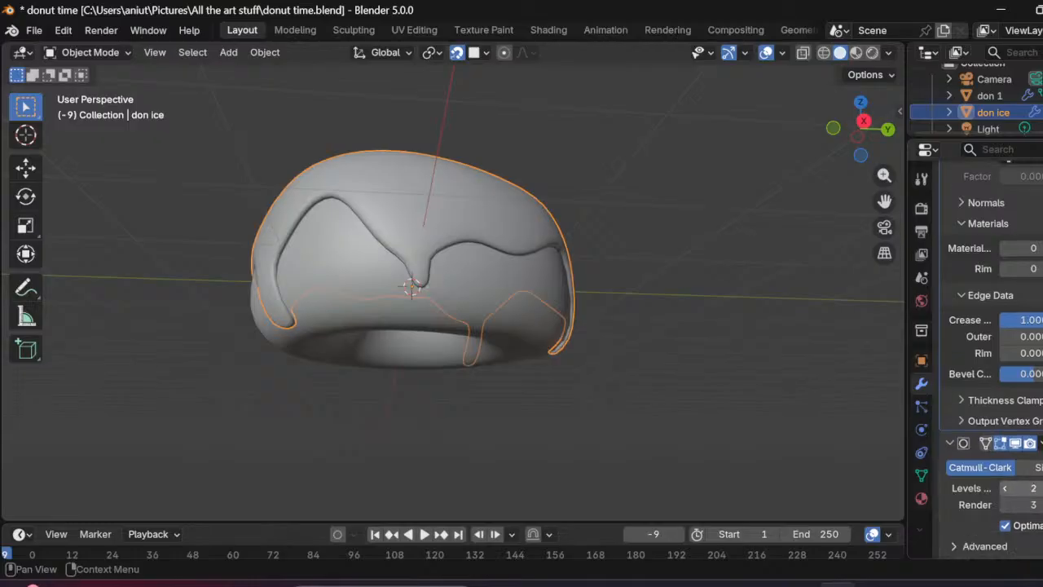
{"action": "left_click", "coordinate": [1006, 505]}
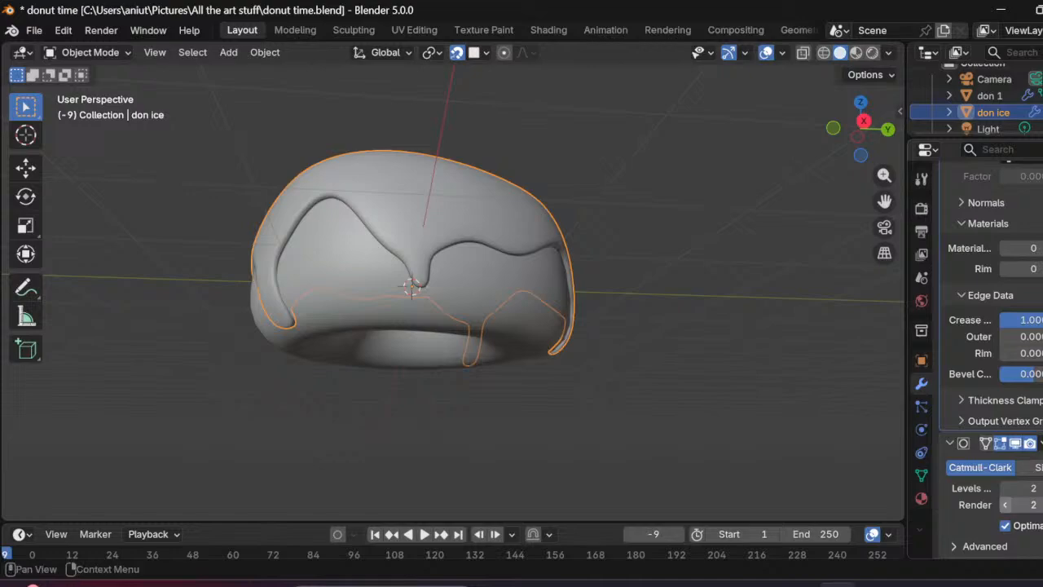
{"action": "middle_click_drag", "start_coordinate": [489, 326], "coordinate": [644, 285]}
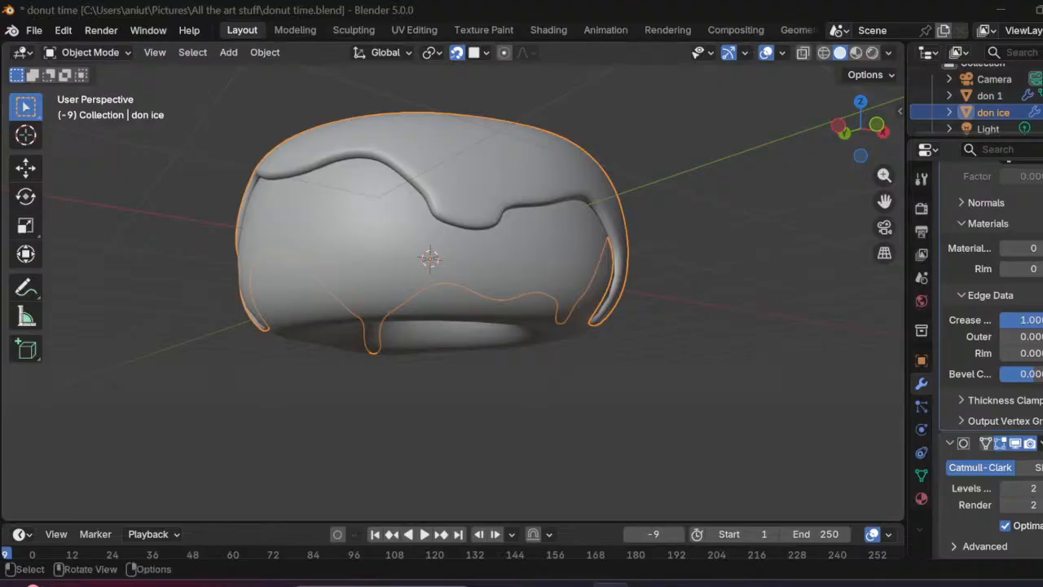
{"action": "middle_click_drag", "start_coordinate": [571, 253], "coordinate": [310, 224]}
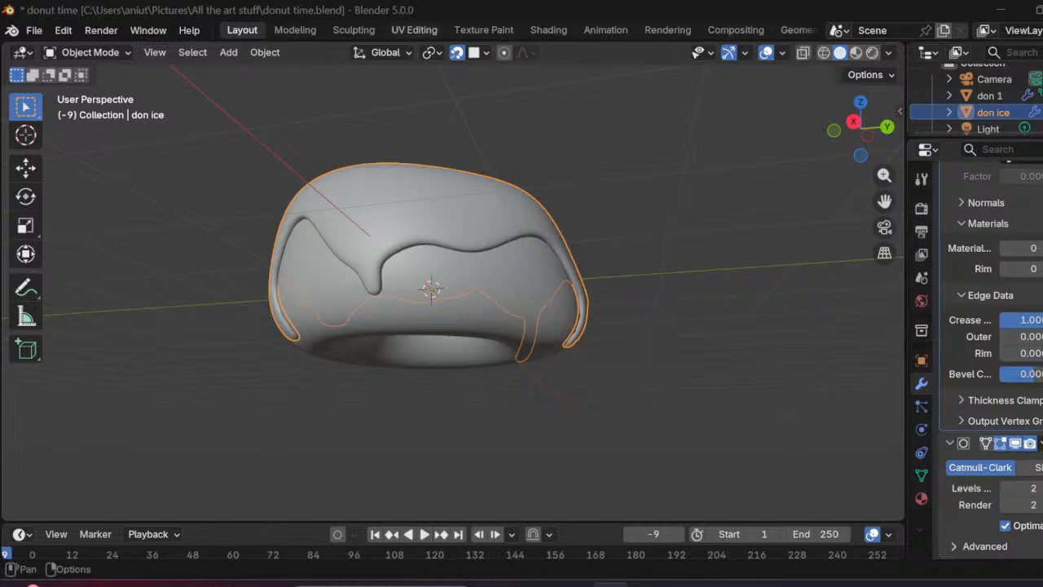
Step: Deselect everything, keep the Solidify mode on Simple, and apply the icing's Solidify modifier
{"action": "key", "text": "alt+a"}
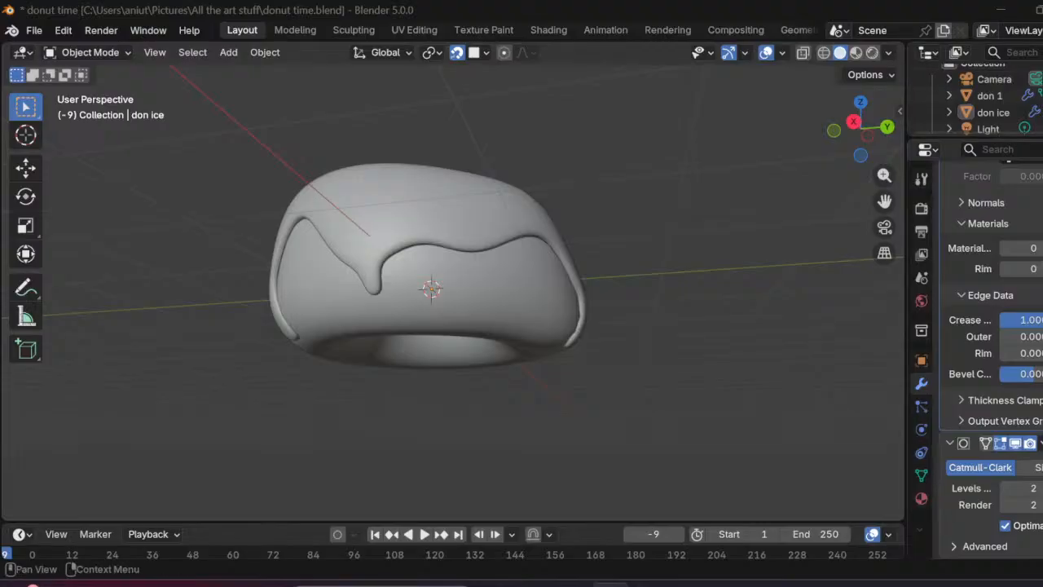
{"action": "scroll", "coordinate": [991, 359], "scroll_direction": "up", "scroll_amount": 7}
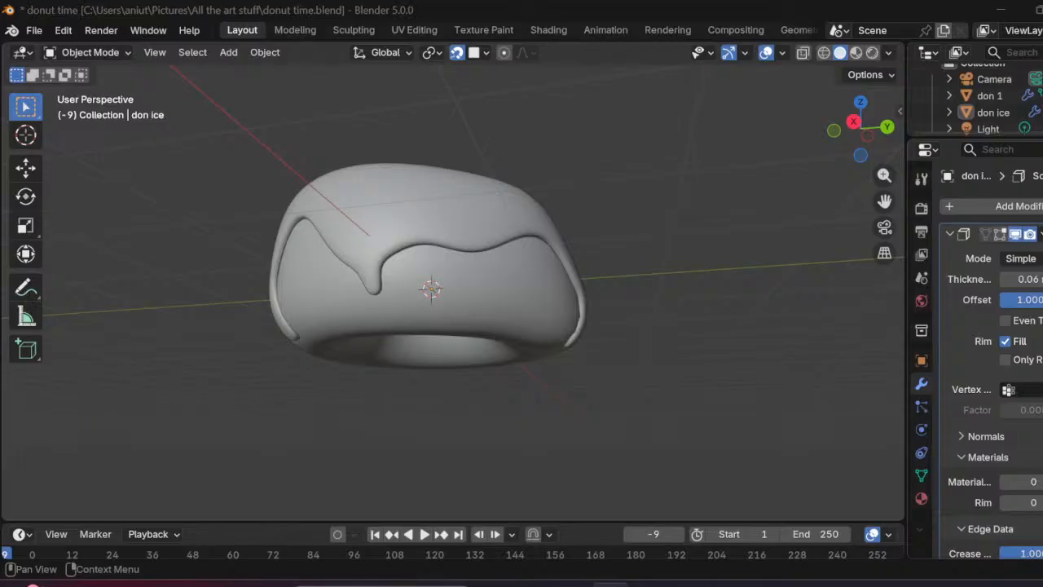
{"action": "left_click", "coordinate": [1021, 258]}
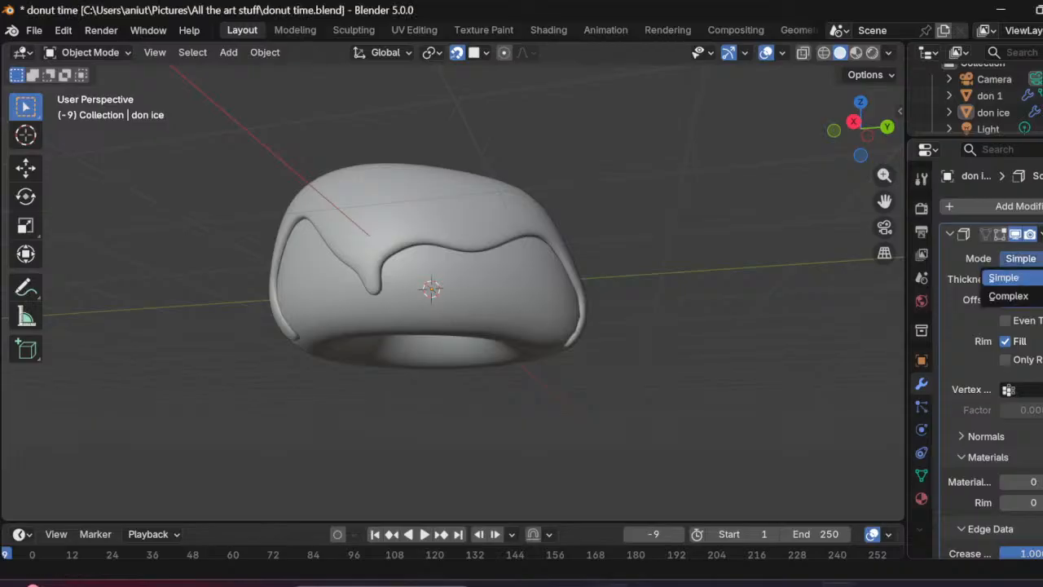
{"action": "left_click", "coordinate": [1004, 278]}
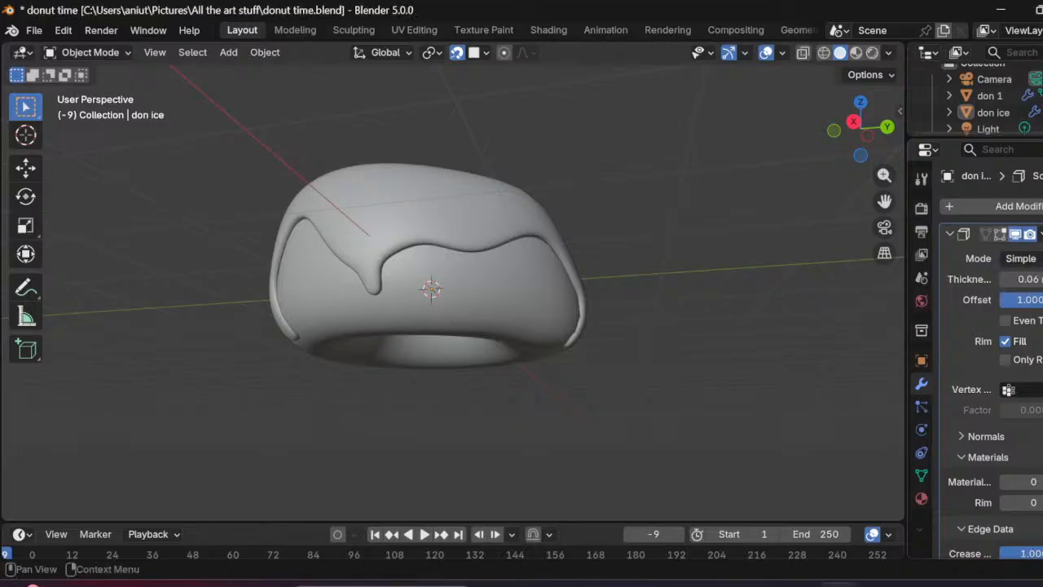
{"action": "left_click", "coordinate": [1040, 235]}
{"action": "left_click", "coordinate": [965, 252]}
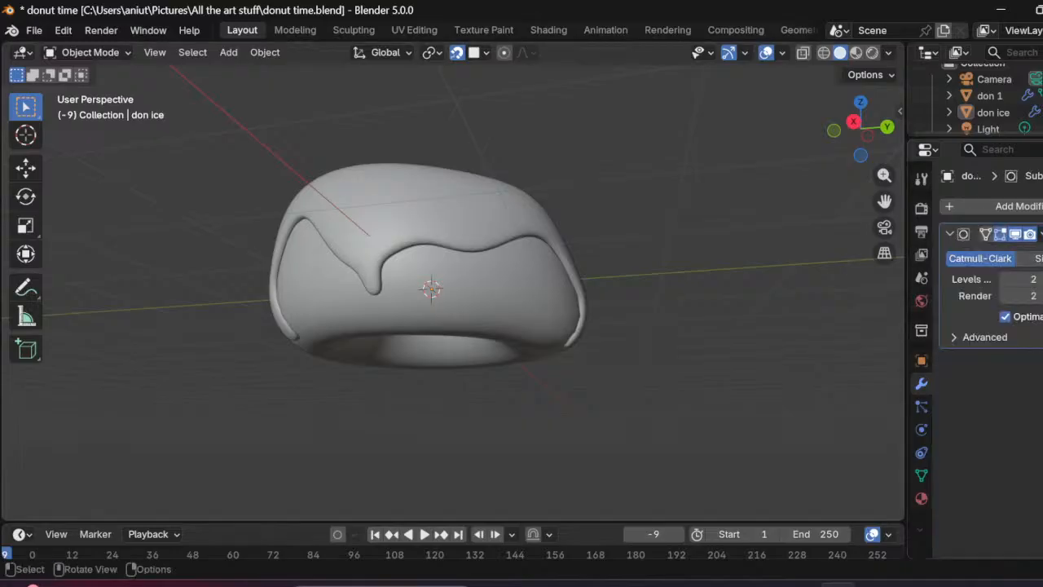
Step: Examine the icing's thickened mesh from around the donut in Edit Mode
{"action": "left_click", "coordinate": [86, 52]}
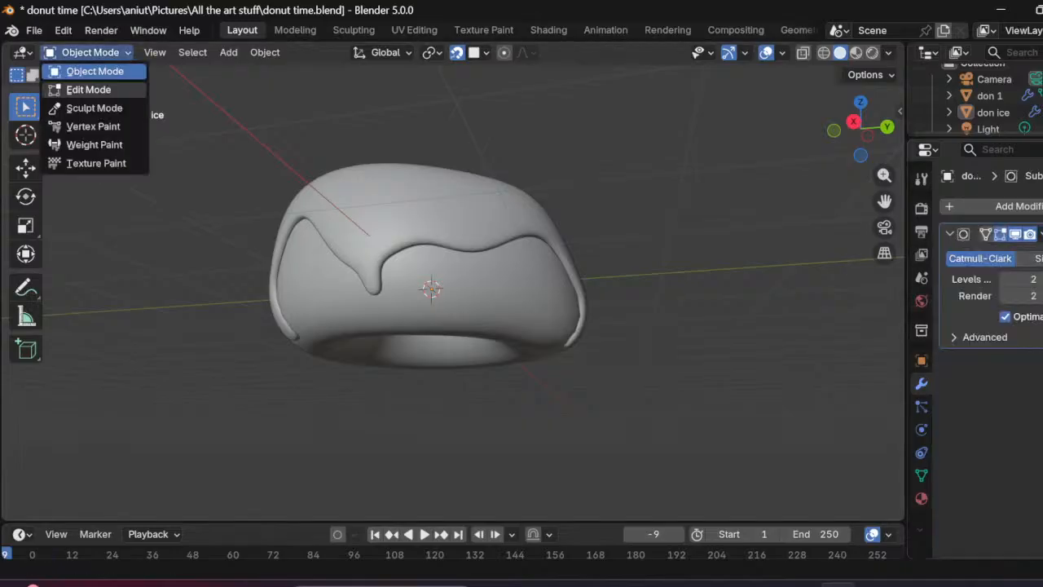
{"action": "left_click", "coordinate": [81, 89]}
{"action": "middle_click_drag", "start_coordinate": [521, 269], "coordinate": [195, 124]}
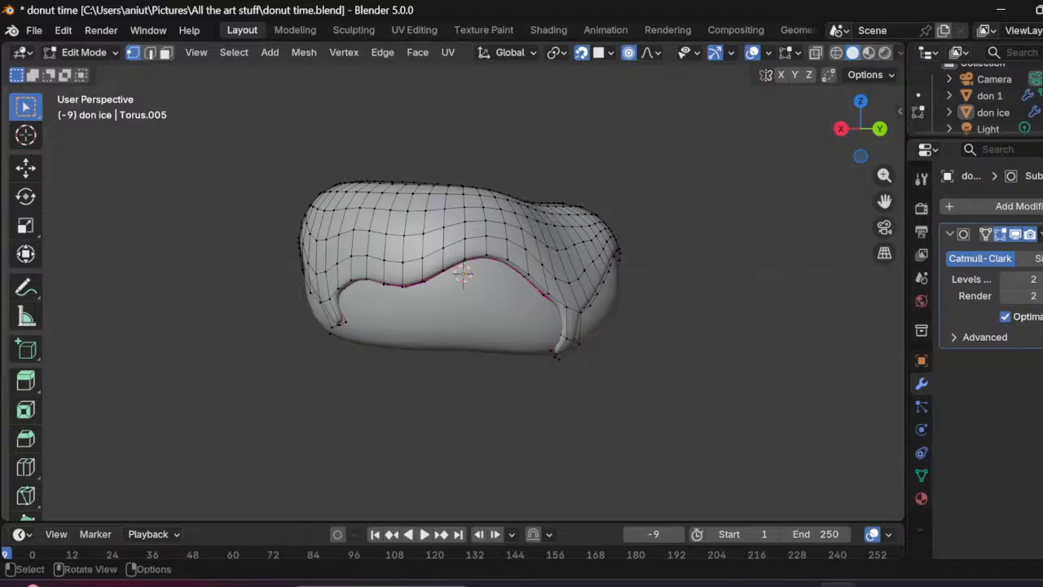
{"action": "middle_click_drag", "start_coordinate": [522, 301], "coordinate": [448, 269]}
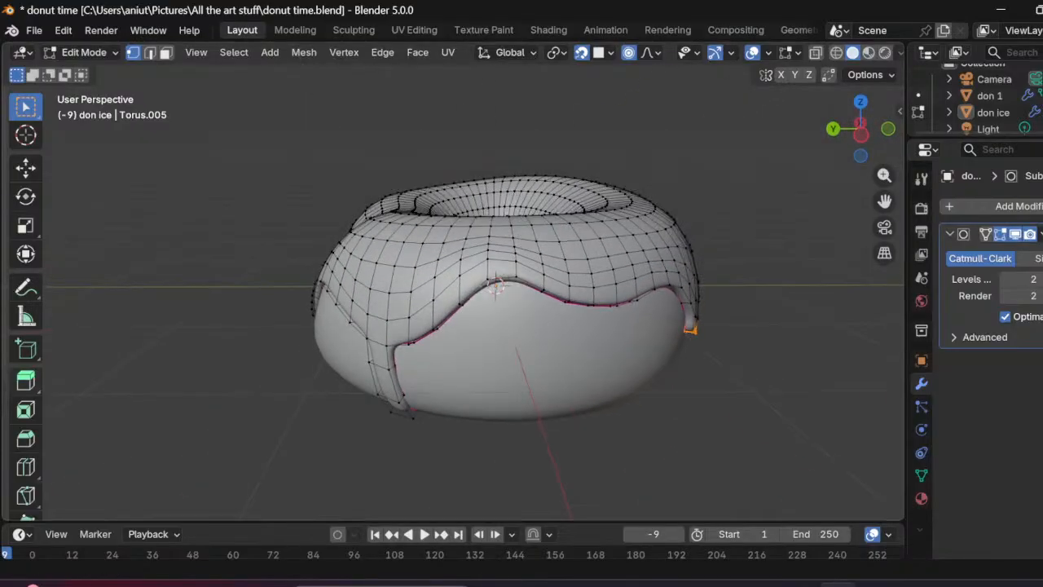
Step: Switch the icing to Sculpt Mode and build up its surface around the donut hole with the Draw brush
{"action": "left_click", "coordinate": [82, 52]}
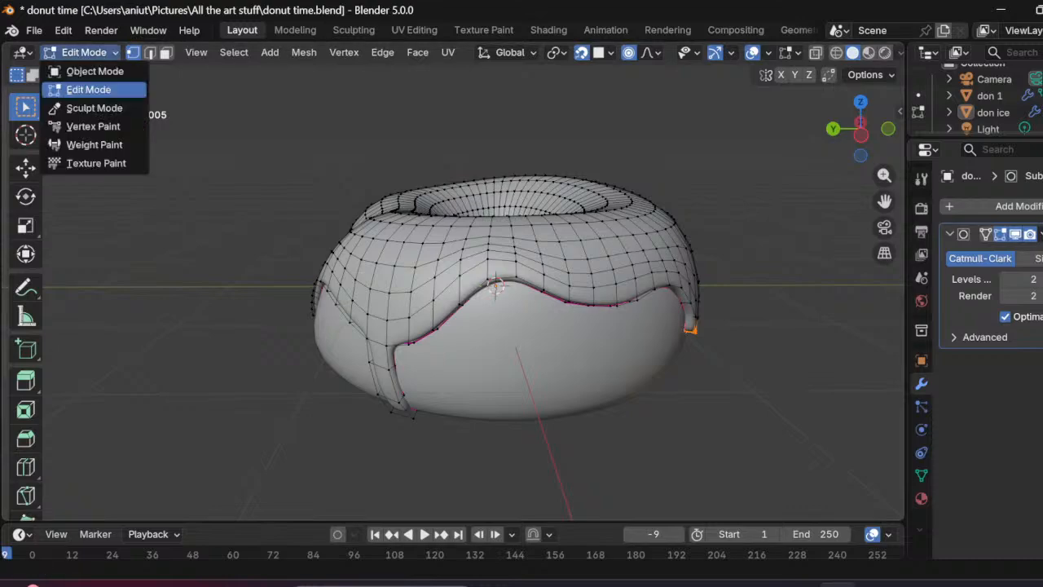
{"action": "left_click", "coordinate": [94, 108]}
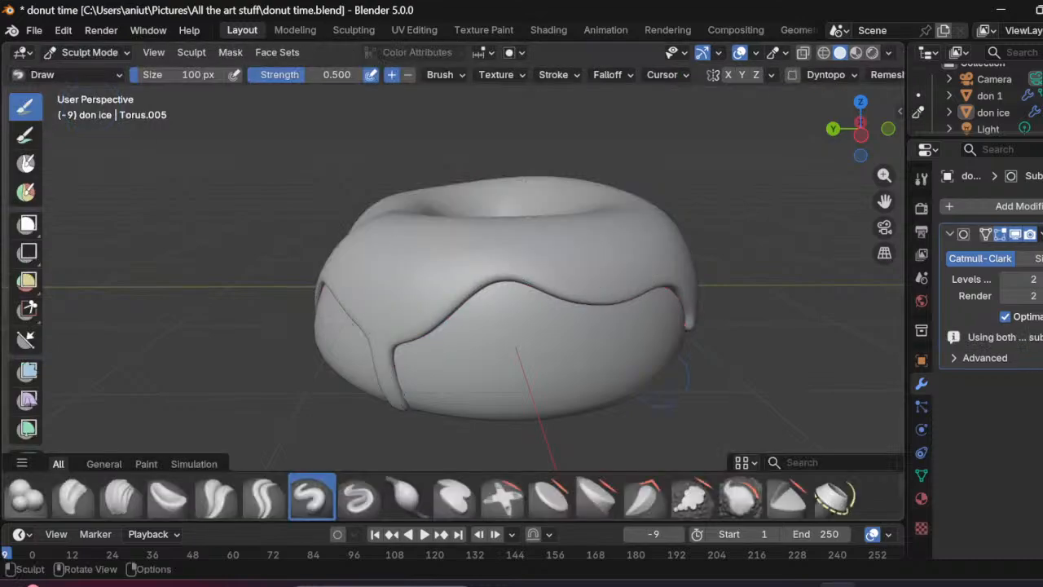
{"action": "middle_click_drag", "start_coordinate": [786, 391], "coordinate": [791, 326]}
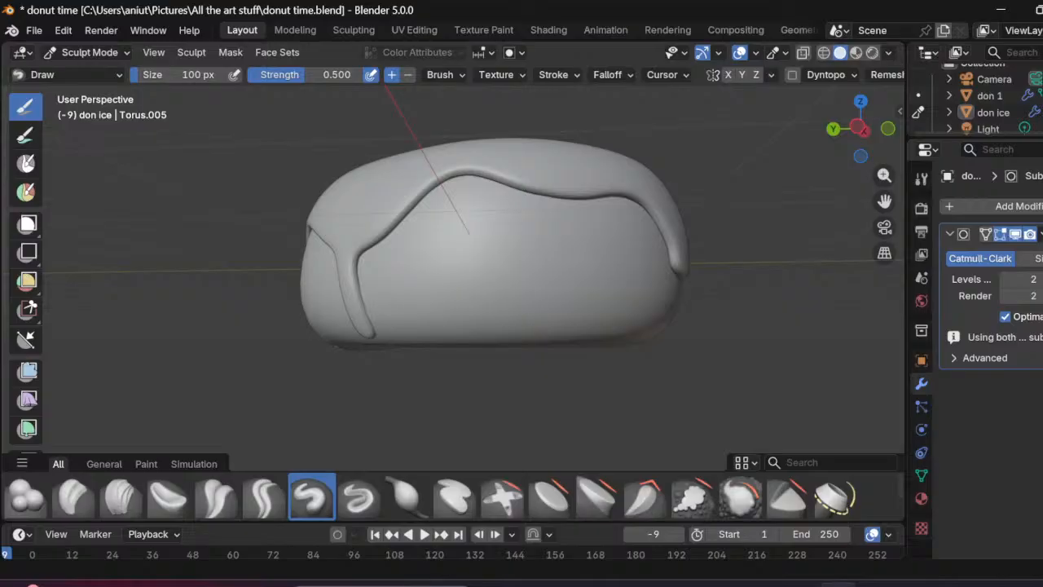
{"action": "middle_click_drag", "start_coordinate": [587, 249], "coordinate": [600, 338]}
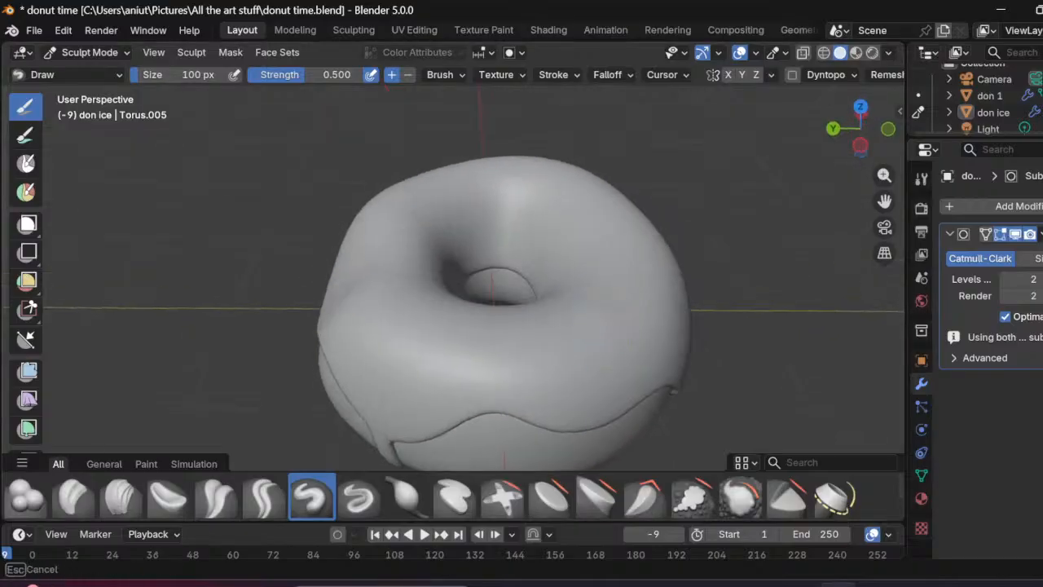
{"action": "mouse_move", "coordinate": [464, 376]}
{"action": "left_mouse_down"}
{"action": "mouse_move", "coordinate": [566, 391]}
{"action": "mouse_move", "coordinate": [477, 394]}
{"action": "mouse_move", "coordinate": [489, 402]}
{"action": "mouse_move", "coordinate": [603, 408]}
{"action": "mouse_move", "coordinate": [457, 407]}
{"action": "mouse_move", "coordinate": [424, 359]}
{"action": "mouse_move", "coordinate": [595, 309]}
{"action": "mouse_move", "coordinate": [399, 220]}
{"action": "mouse_move", "coordinate": [432, 179]}
{"action": "mouse_move", "coordinate": [628, 204]}
{"action": "mouse_move", "coordinate": [481, 248]}
{"action": "mouse_move", "coordinate": [579, 277]}
{"action": "mouse_move", "coordinate": [441, 285]}
{"action": "mouse_move", "coordinate": [497, 316]}
{"action": "mouse_move", "coordinate": [521, 308]}
{"action": "mouse_move", "coordinate": [456, 305]}
{"action": "left_mouse_up"}
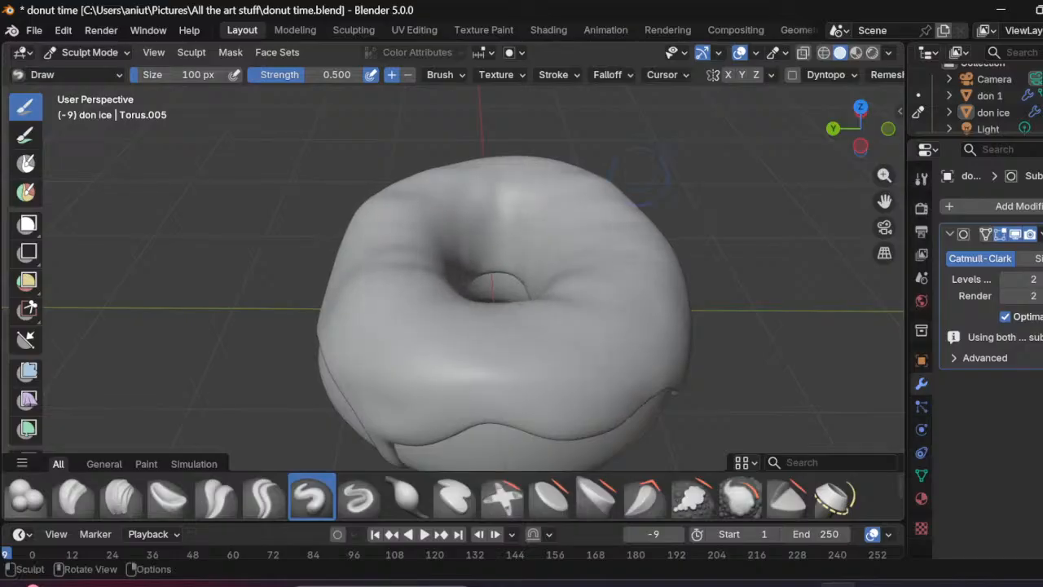
Step: Undo the last Draw brush stroke on the icing, check its mesh in Edit Mode, and return to Sculpt Mode
{"action": "key", "text": "ctrl+z"}
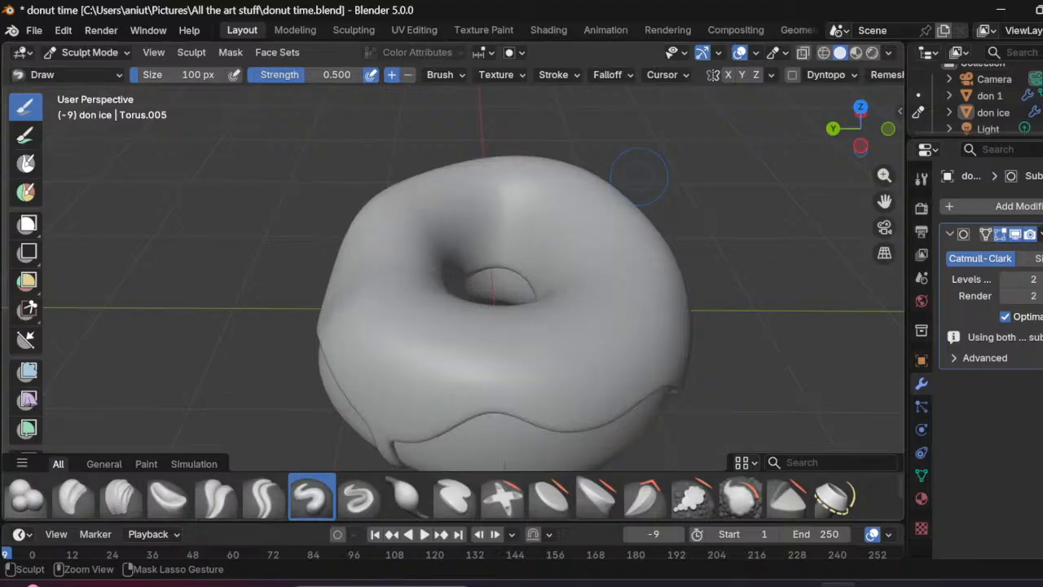
{"action": "key", "text": "Tab"}
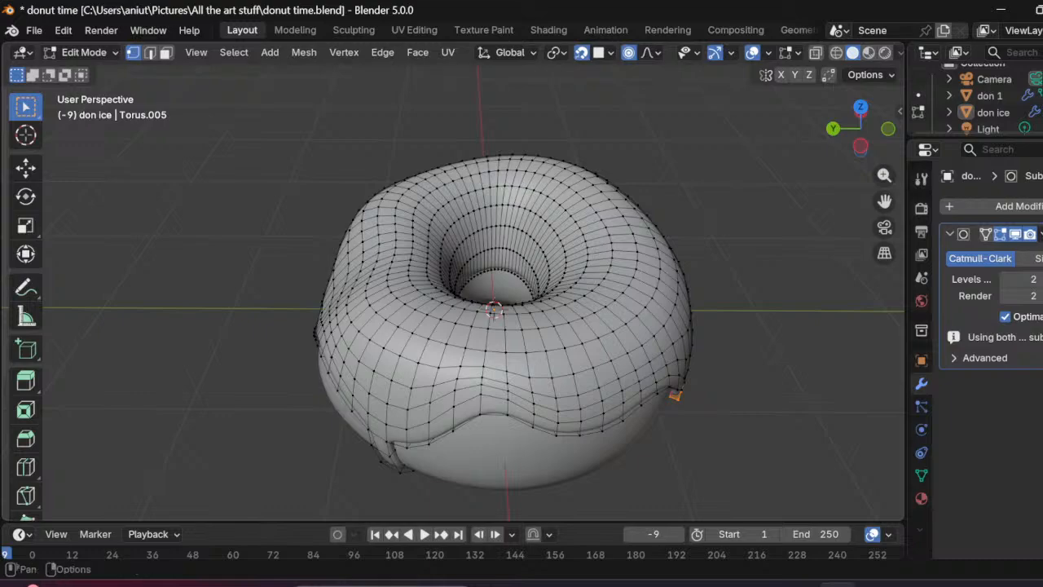
{"action": "left_click", "coordinate": [84, 52]}
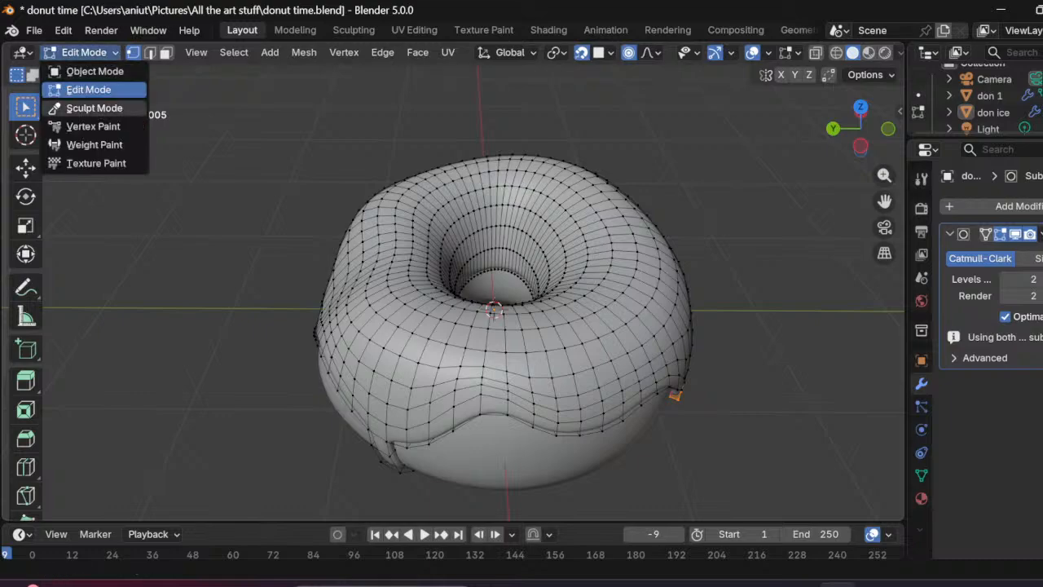
{"action": "left_click", "coordinate": [93, 108]}
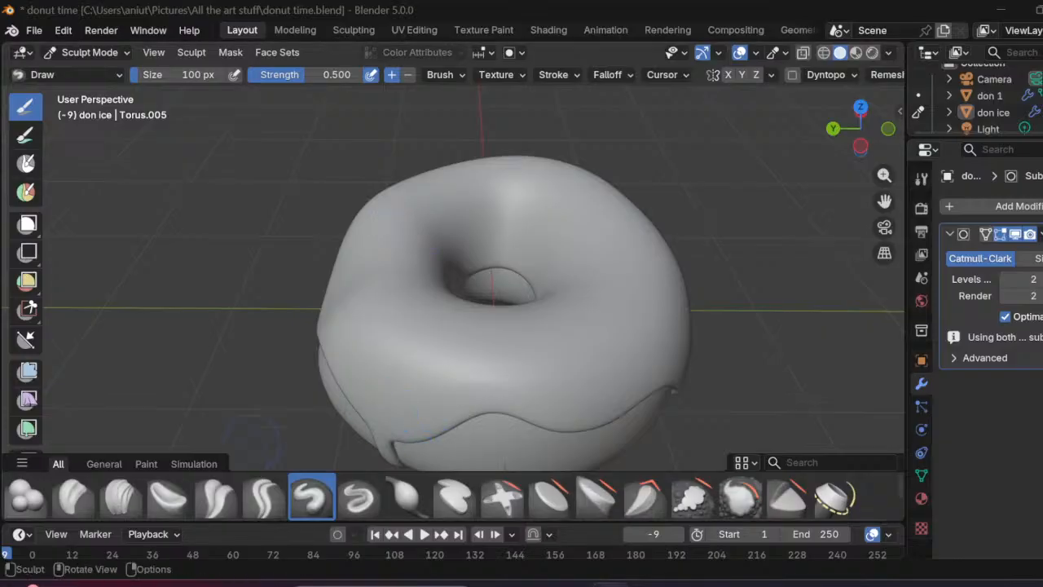
{"action": "scroll", "coordinate": [831, 336], "scroll_direction": "down", "scroll_amount": 1}
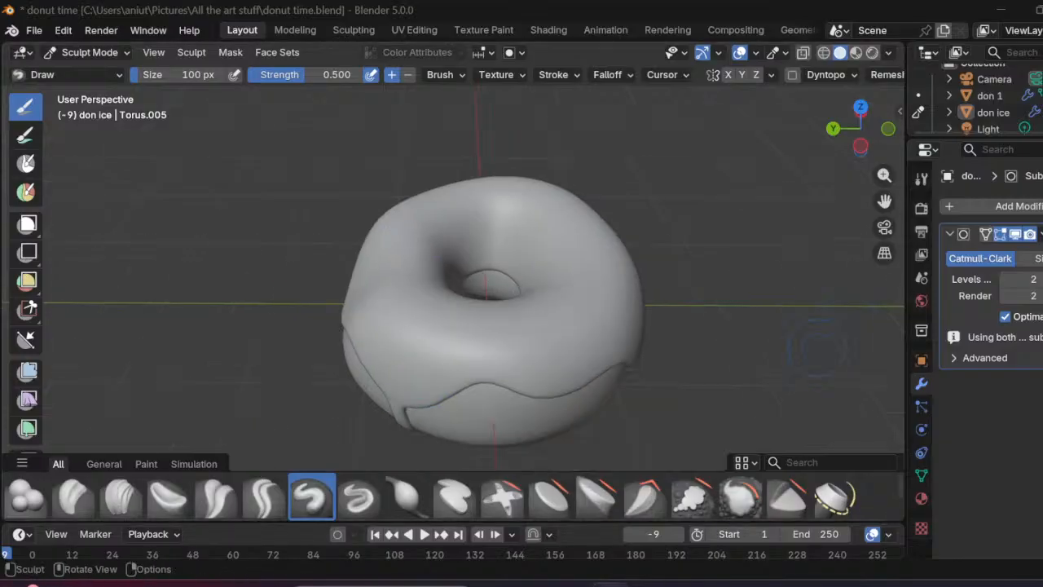
{"action": "scroll", "coordinate": [791, 359], "scroll_direction": "up", "scroll_amount": 1}
Step: Choose the Scrape/Fill brush with the don ice object selected, and inspect the icing from another side
{"action": "left_click", "coordinate": [693, 498]}
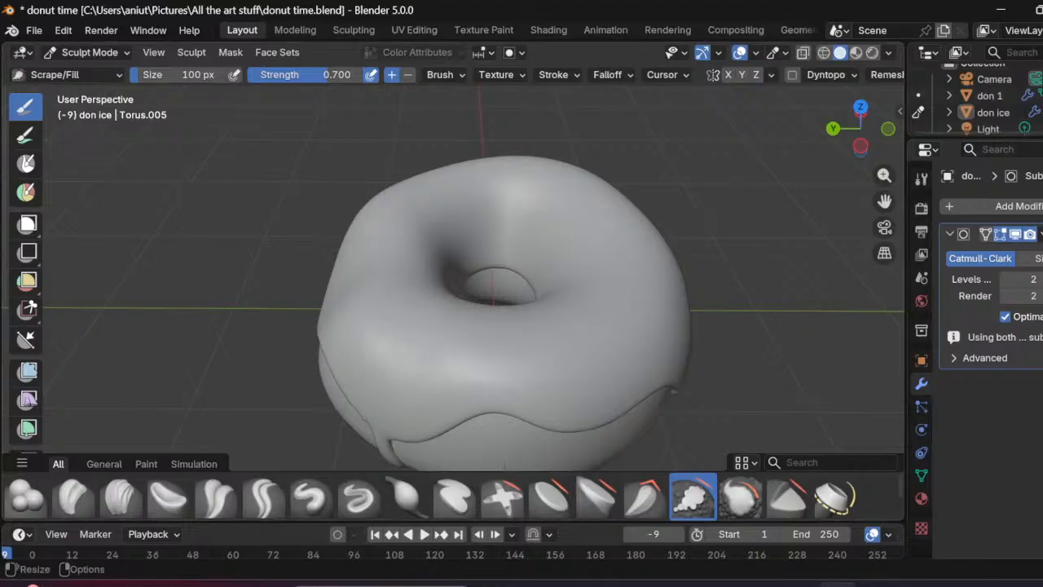
{"action": "left_click", "coordinate": [990, 113]}
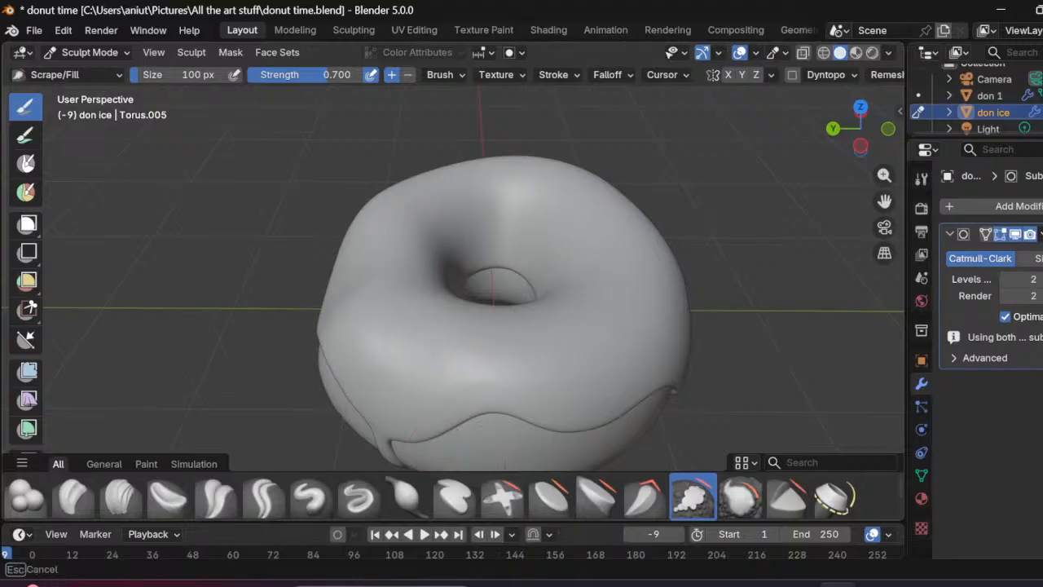
{"action": "scroll", "coordinate": [552, 326], "scroll_direction": "down", "scroll_amount": 5}
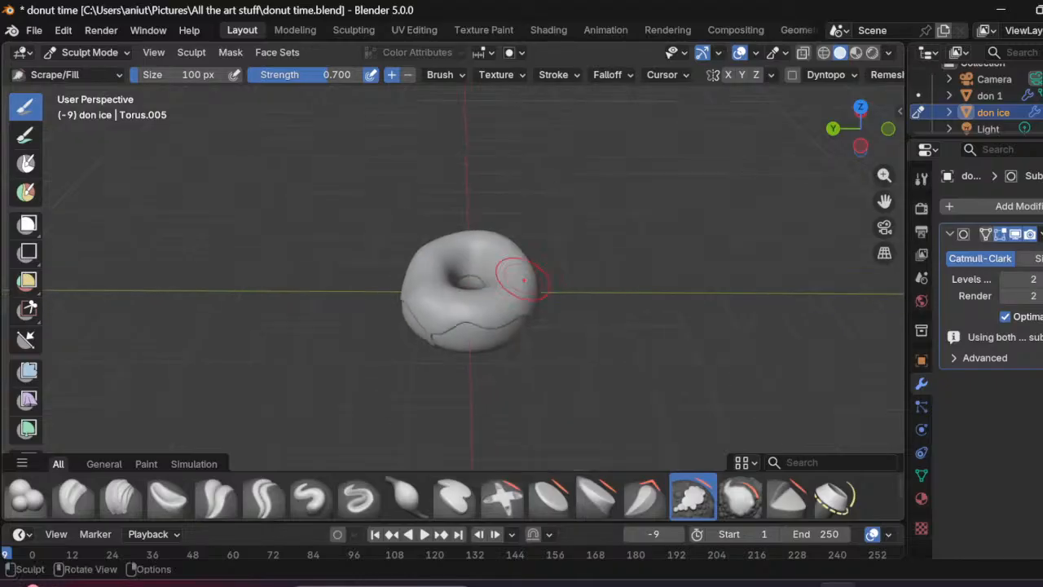
{"action": "scroll", "coordinate": [526, 278], "scroll_direction": "up", "scroll_amount": 4}
{"action": "mouse_move", "coordinate": [532, 369]}
{"action": "middle_mouse_down"}
{"action": "mouse_move", "coordinate": [529, 396]}
{"action": "mouse_move", "coordinate": [530, 342]}
{"action": "mouse_move", "coordinate": [554, 383]}
{"action": "mouse_move", "coordinate": [689, 376]}
{"action": "middle_mouse_up"}
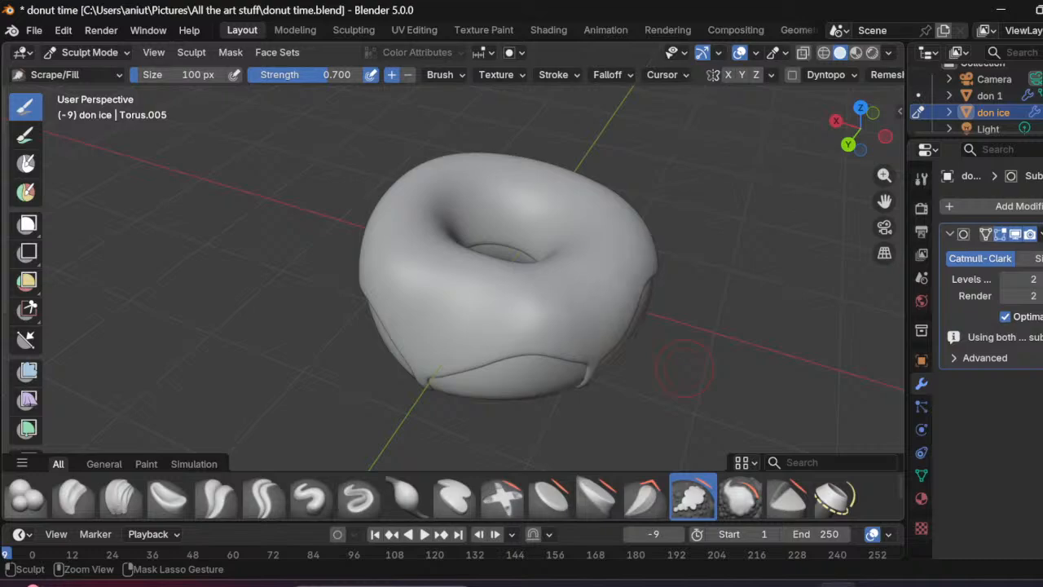
Step: Look over the icing's mesh in Edit Mode, then return to Sculpt Mode with the Boundary brush active
{"action": "key", "text": "Tab"}
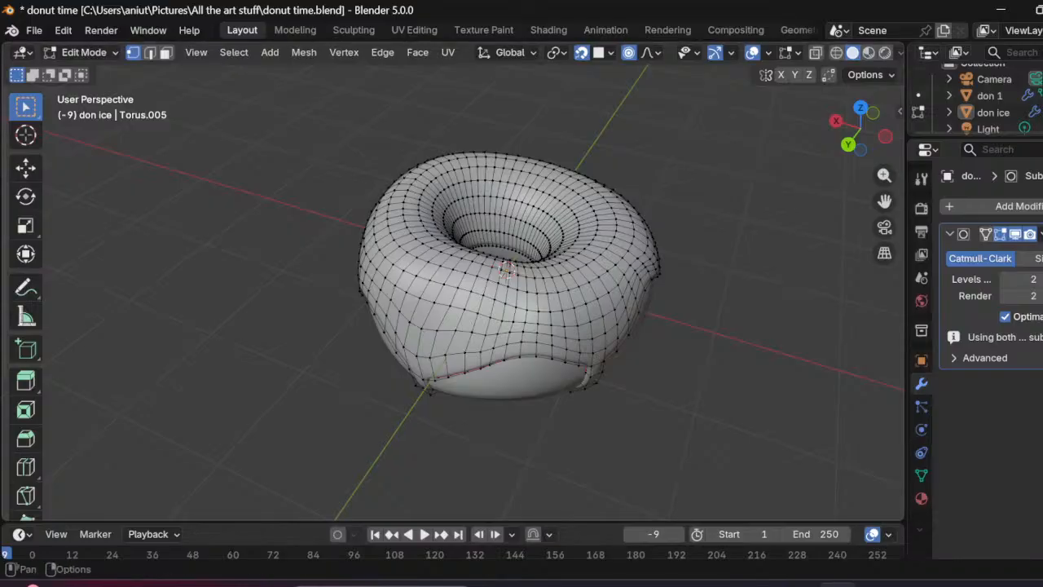
{"action": "left_click", "coordinate": [84, 52]}
{"action": "left_click", "coordinate": [93, 107]}
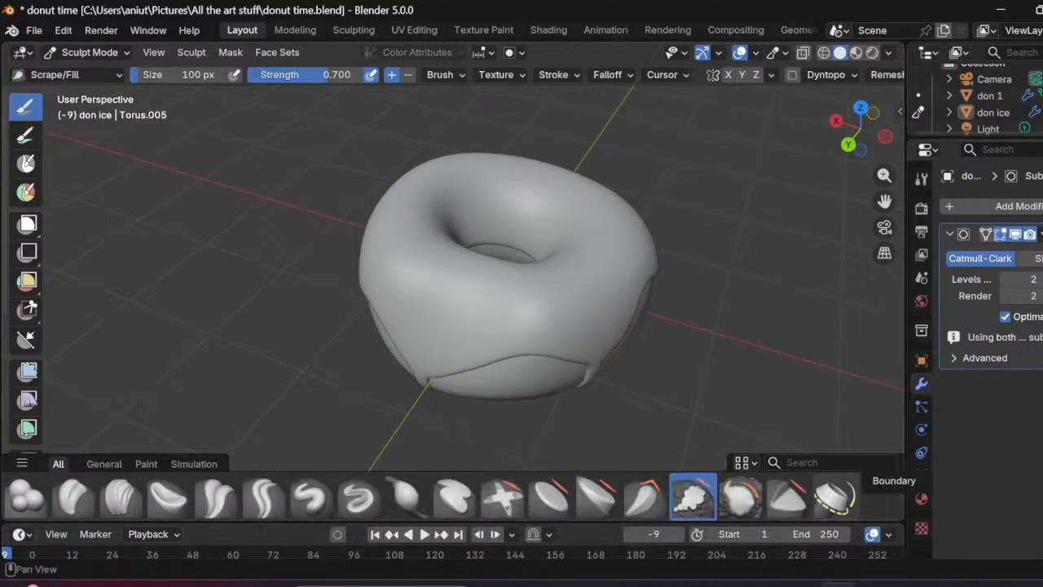
{"action": "left_click", "coordinate": [835, 495]}
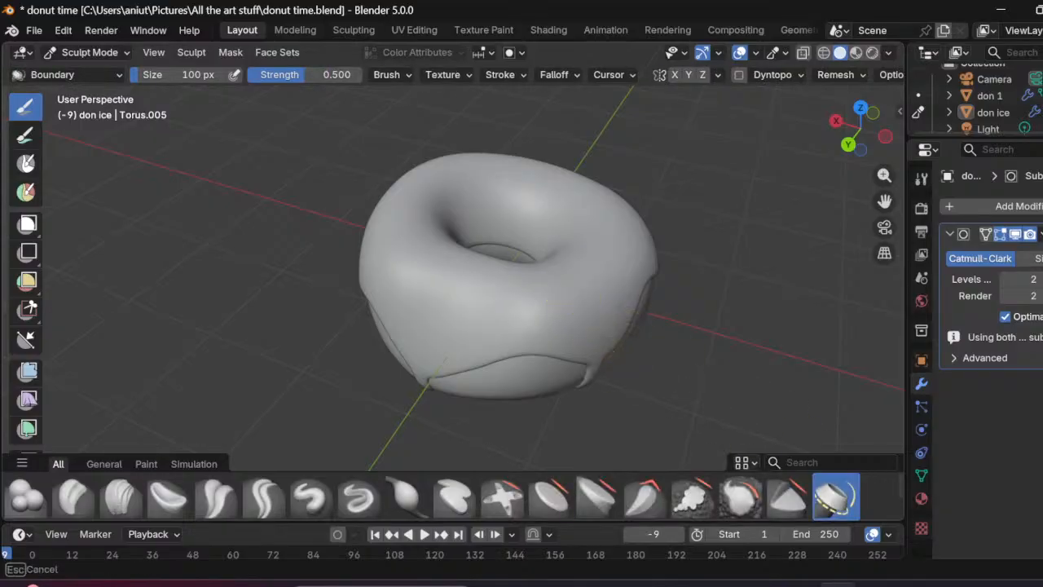
{"action": "scroll", "coordinate": [606, 303], "scroll_direction": "down", "scroll_amount": 4}
{"action": "scroll", "coordinate": [636, 310], "scroll_direction": "up", "scroll_amount": 6}
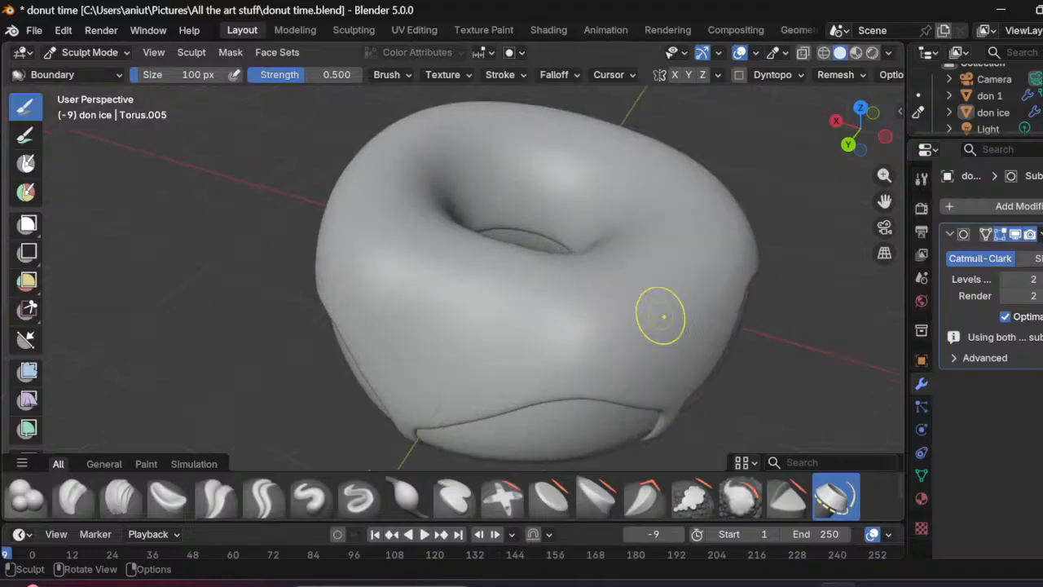
Step: Set the Boundary sculpt brush's strength to 1.000, briefly check the icing in Edit Mode and return to Sculpt Mode
{"action": "middle_click_drag", "start_coordinate": [664, 317], "coordinate": [562, 325]}
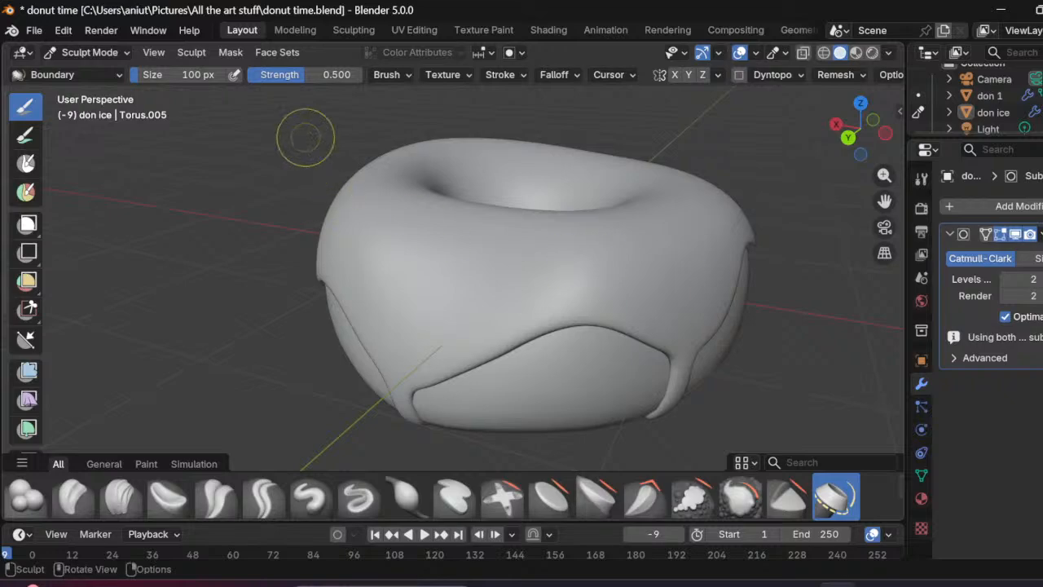
{"action": "left_click_drag", "start_coordinate": [308, 74], "coordinate": [362, 75]}
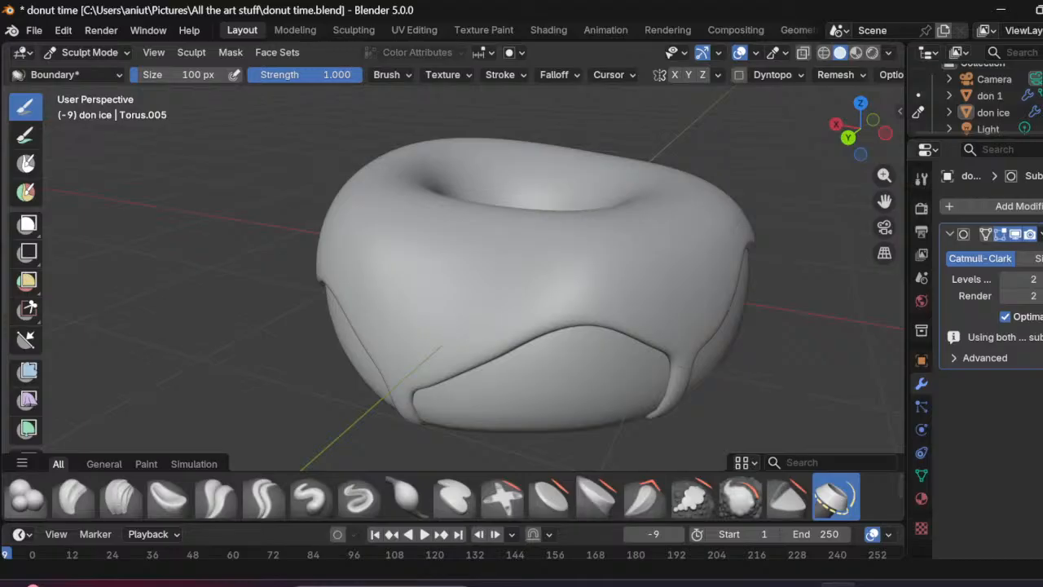
{"action": "key", "text": "Tab"}
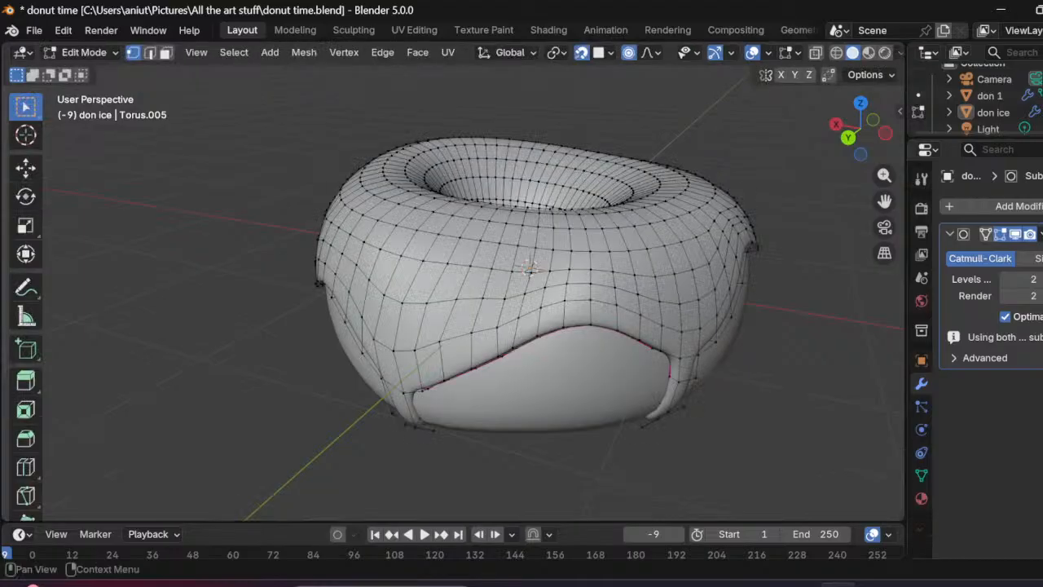
{"action": "left_click", "coordinate": [82, 52]}
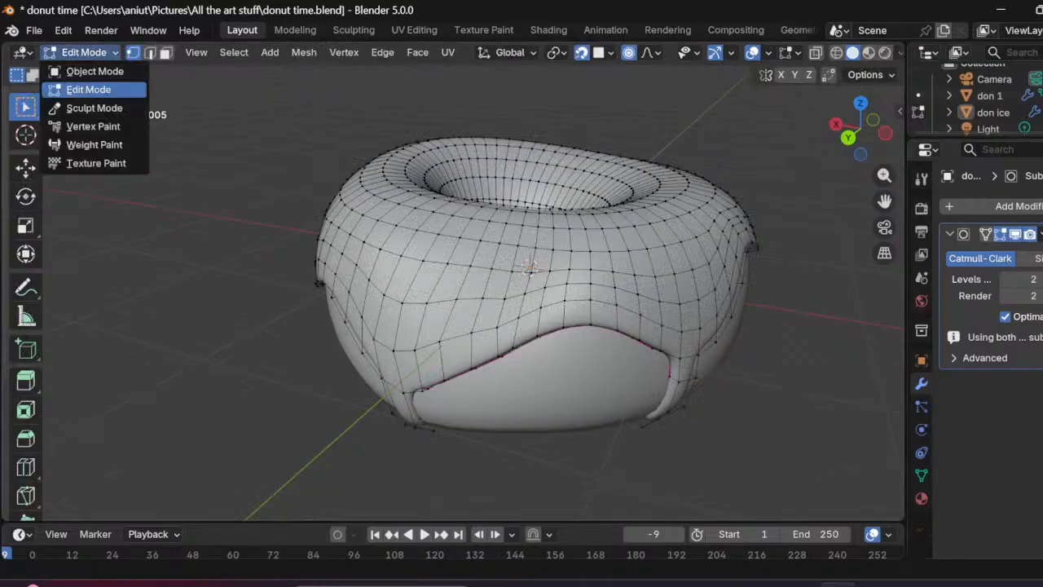
{"action": "left_click", "coordinate": [94, 107]}
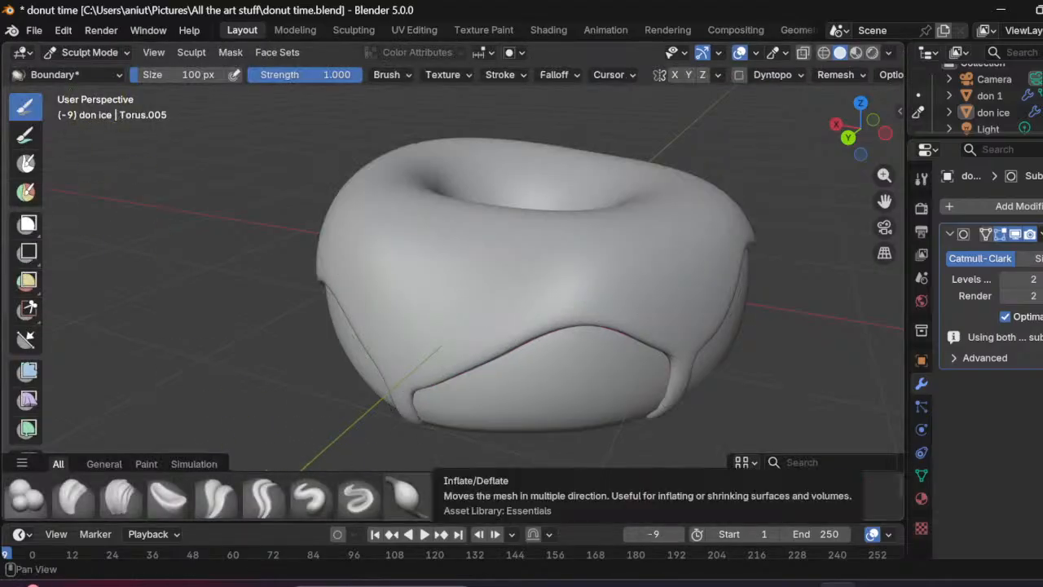
Step: Choose the Inflate/Deflate brush for the icing drips and set its size to 182 px and its strength to 0.636
{"action": "left_click", "coordinate": [405, 497]}
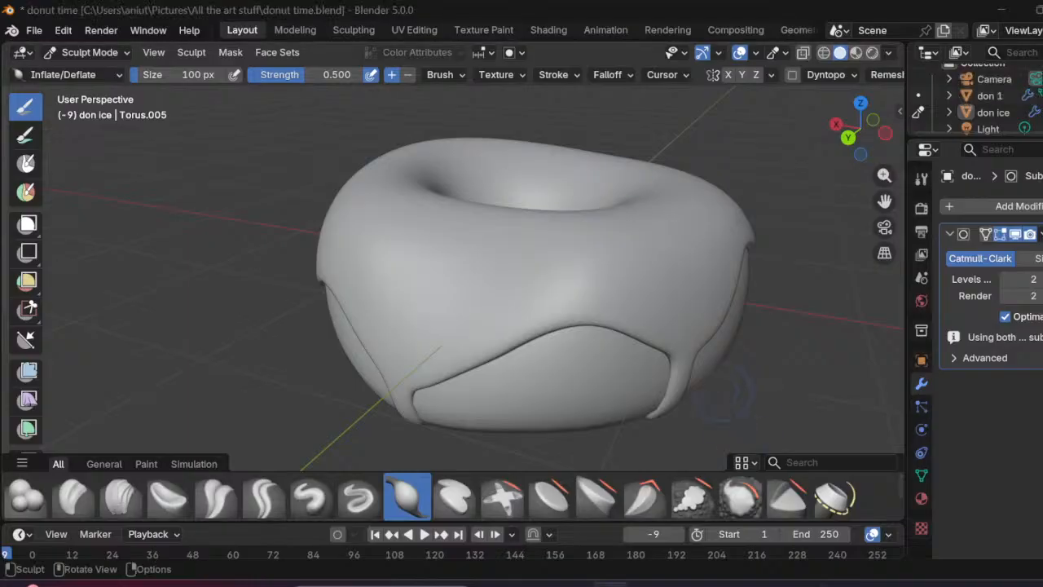
{"action": "scroll", "coordinate": [778, 387], "scroll_direction": "up", "scroll_amount": 3}
{"action": "scroll", "coordinate": [619, 326], "scroll_direction": "down", "scroll_amount": 1}
{"action": "middle_click_drag", "start_coordinate": [619, 326], "coordinate": [546, 268]}
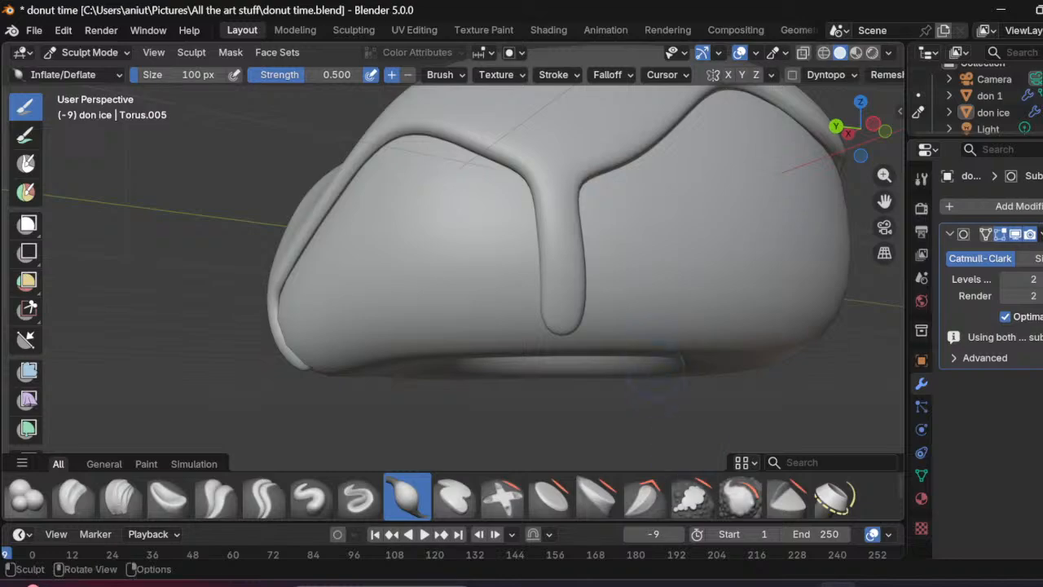
{"action": "key", "text": "f"}
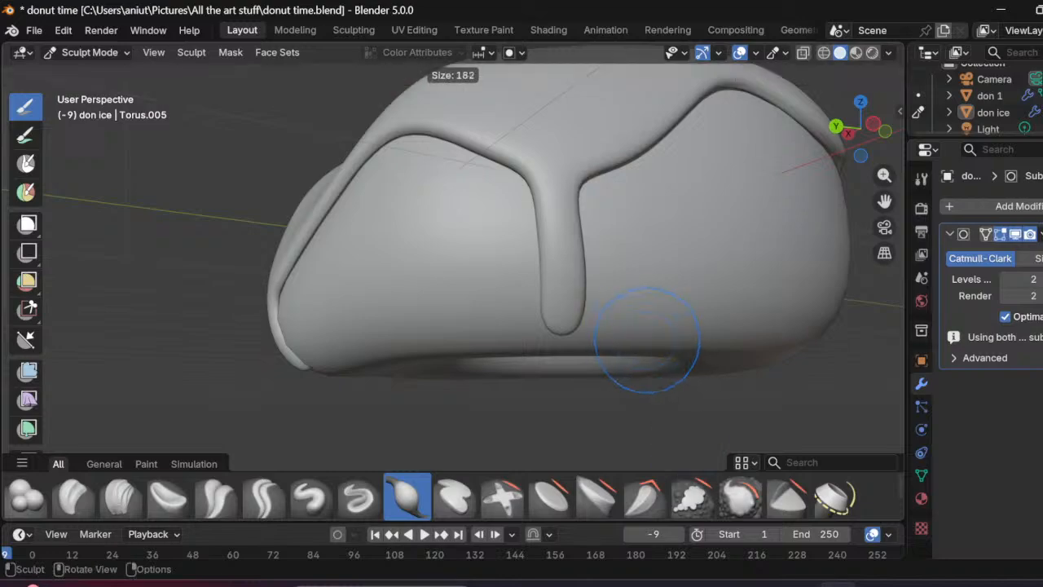
{"action": "left_click", "coordinate": [692, 326]}
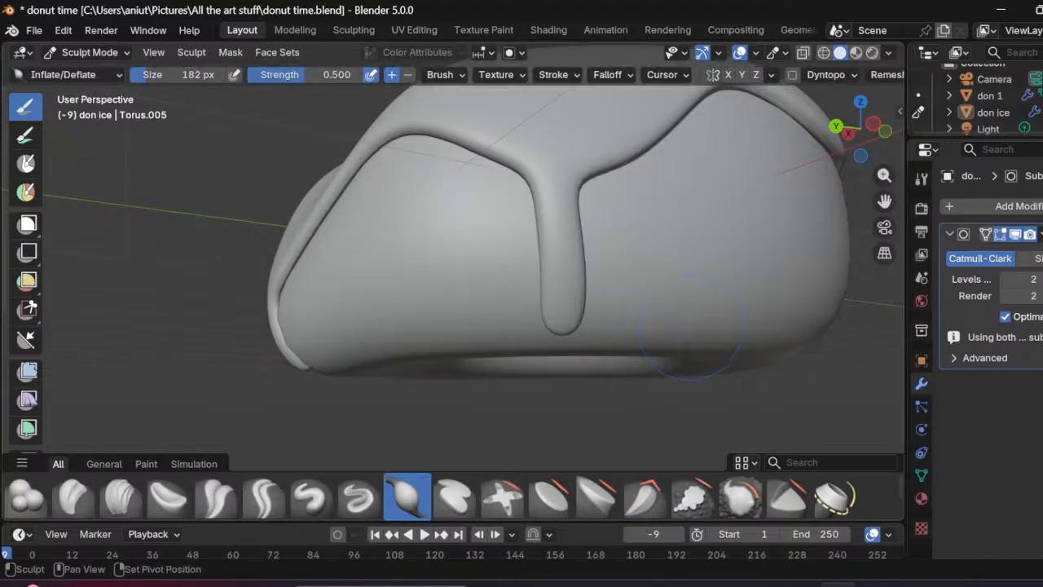
{"action": "key", "text": "shift+f"}
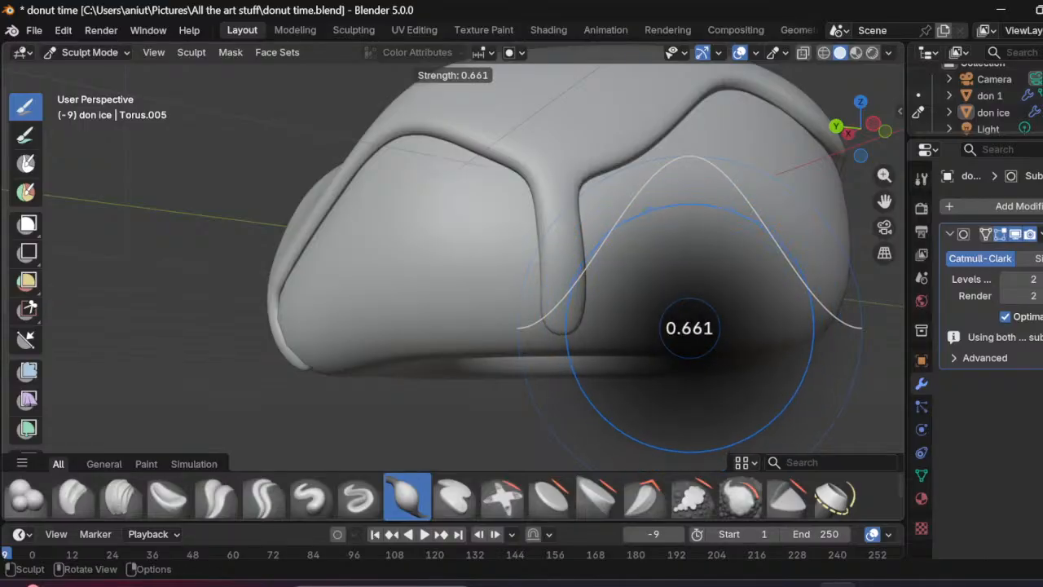
{"action": "key", "text": "Return"}
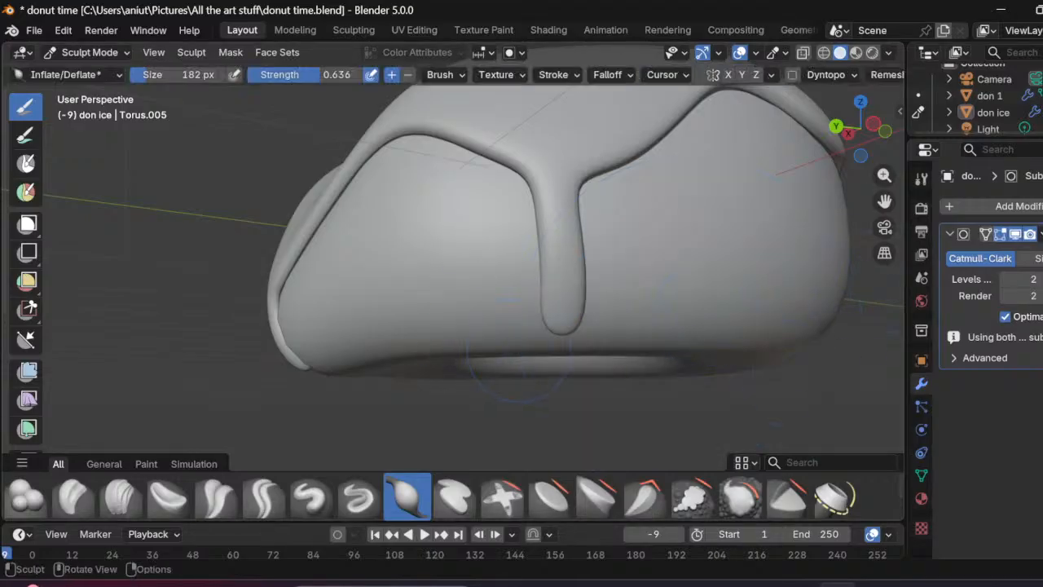
Step: Inflate the lower tip of the long icing drip on the donut's side with one short stroke
{"action": "scroll", "coordinate": [627, 323], "scroll_direction": "up", "scroll_amount": 2}
{"action": "scroll", "coordinate": [772, 334], "scroll_direction": "down", "scroll_amount": 1}
{"action": "middle_click_drag", "start_coordinate": [773, 334], "coordinate": [807, 330]}
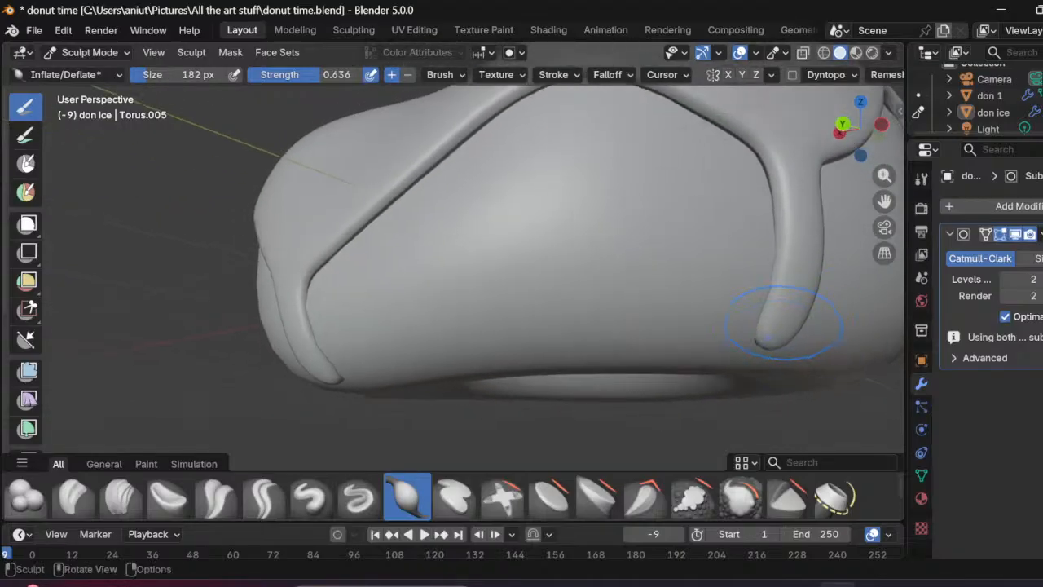
{"action": "mouse_move", "coordinate": [782, 333]}
{"action": "left_mouse_down"}
{"action": "mouse_move", "coordinate": [772, 329]}
{"action": "mouse_move", "coordinate": [779, 320]}
{"action": "left_mouse_up"}
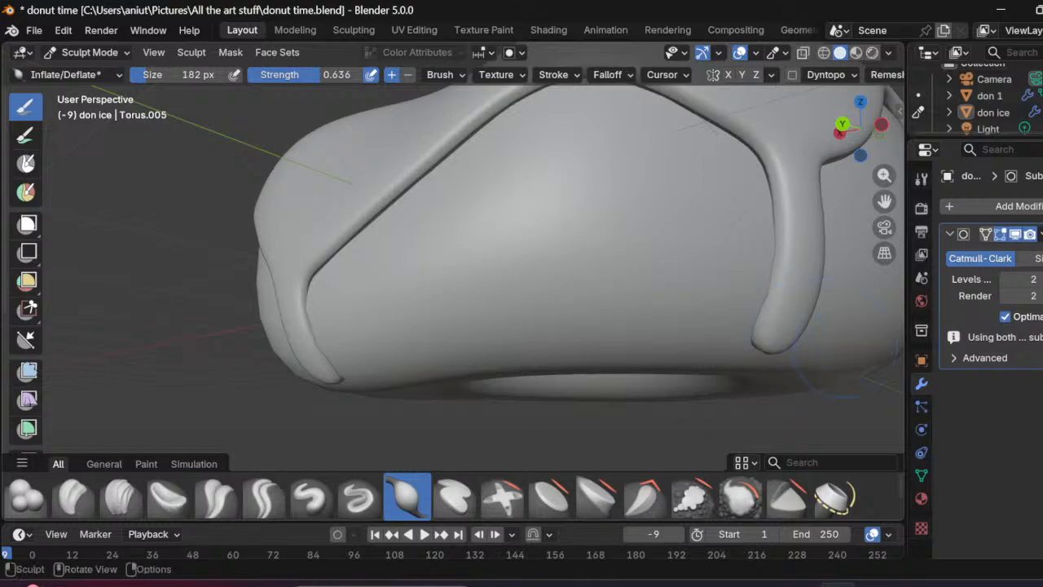
Step: Try inflating the tip of another icing drip around the donut and undo that stroke
{"action": "mouse_move", "coordinate": [779, 320]}
{"action": "middle_mouse_down"}
{"action": "mouse_move", "coordinate": [702, 295]}
{"action": "mouse_move", "coordinate": [261, 338]}
{"action": "middle_mouse_up"}
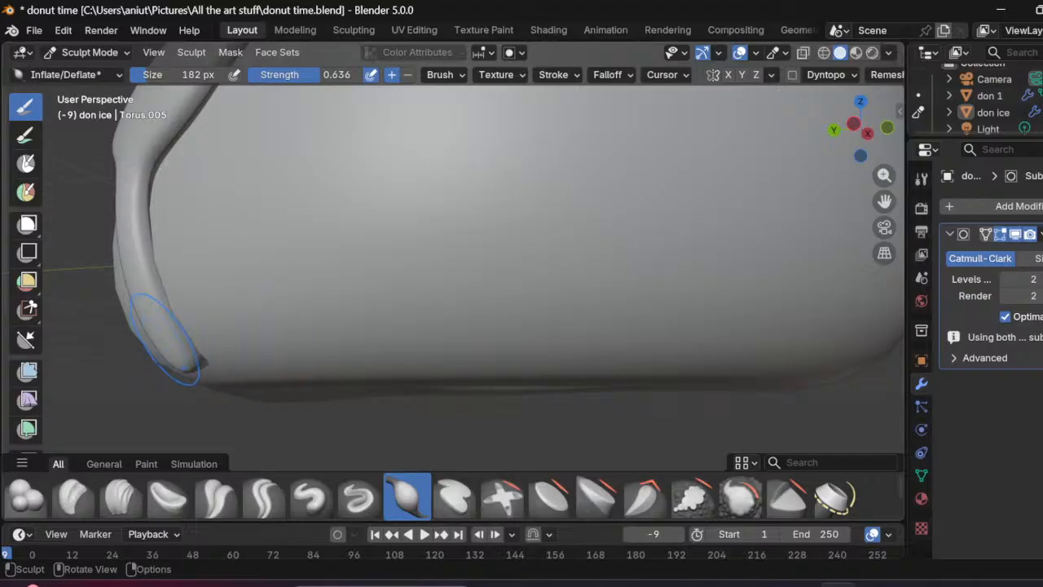
{"action": "mouse_move", "coordinate": [186, 326]}
{"action": "left_mouse_down"}
{"action": "mouse_move", "coordinate": [159, 322]}
{"action": "mouse_move", "coordinate": [166, 351]}
{"action": "mouse_move", "coordinate": [184, 359]}
{"action": "left_mouse_up"}
{"action": "mouse_move", "coordinate": [188, 357]}
{"action": "middle_mouse_down"}
{"action": "mouse_move", "coordinate": [326, 351]}
{"action": "mouse_move", "coordinate": [313, 306]}
{"action": "mouse_move", "coordinate": [186, 366]}
{"action": "mouse_move", "coordinate": [214, 370]}
{"action": "mouse_move", "coordinate": [290, 346]}
{"action": "mouse_move", "coordinate": [248, 370]}
{"action": "mouse_move", "coordinate": [293, 393]}
{"action": "middle_mouse_up"}
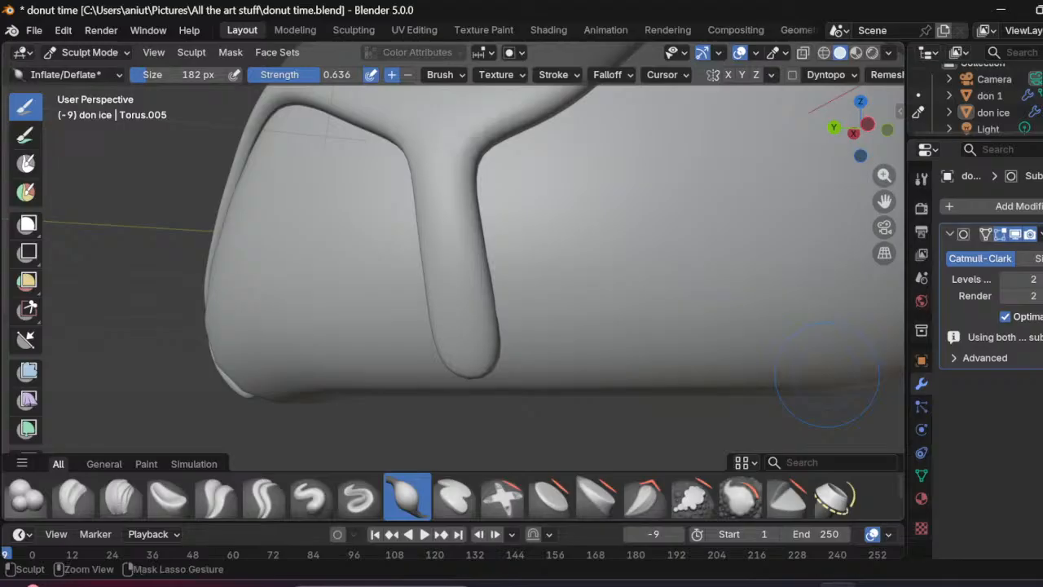
{"action": "key", "text": "ctrl+z"}
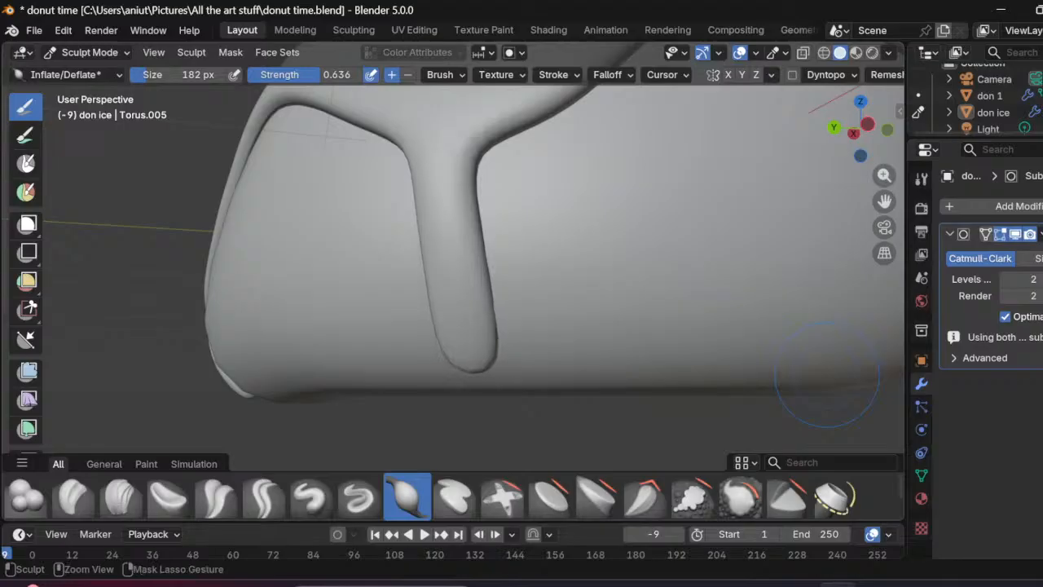
Step: Check the icing's base mesh in Edit Mode, then try a viewport subdivision level of 3 and restore it to 2
{"action": "key", "text": "Tab"}
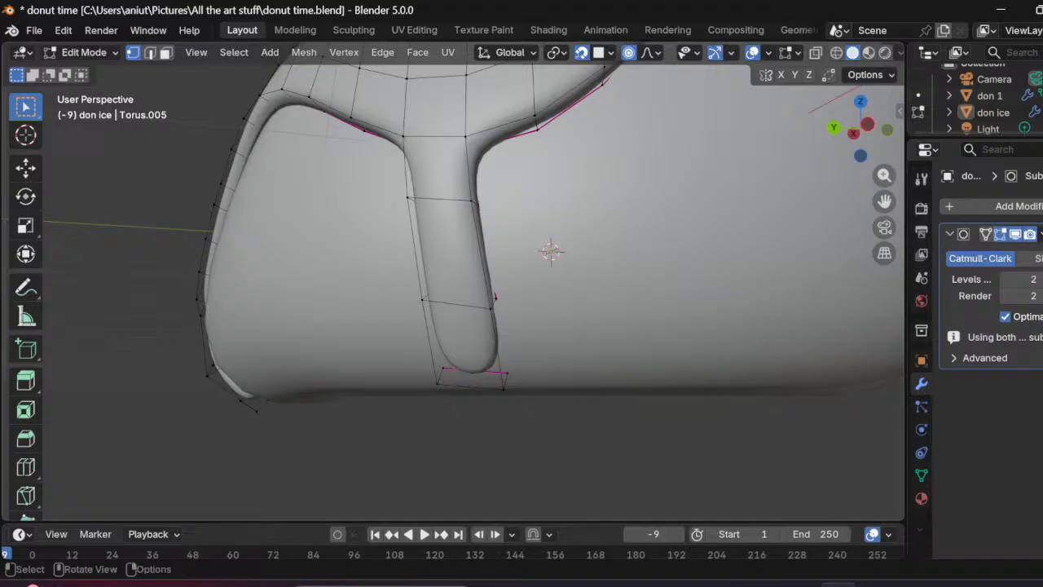
{"action": "left_click", "coordinate": [84, 52]}
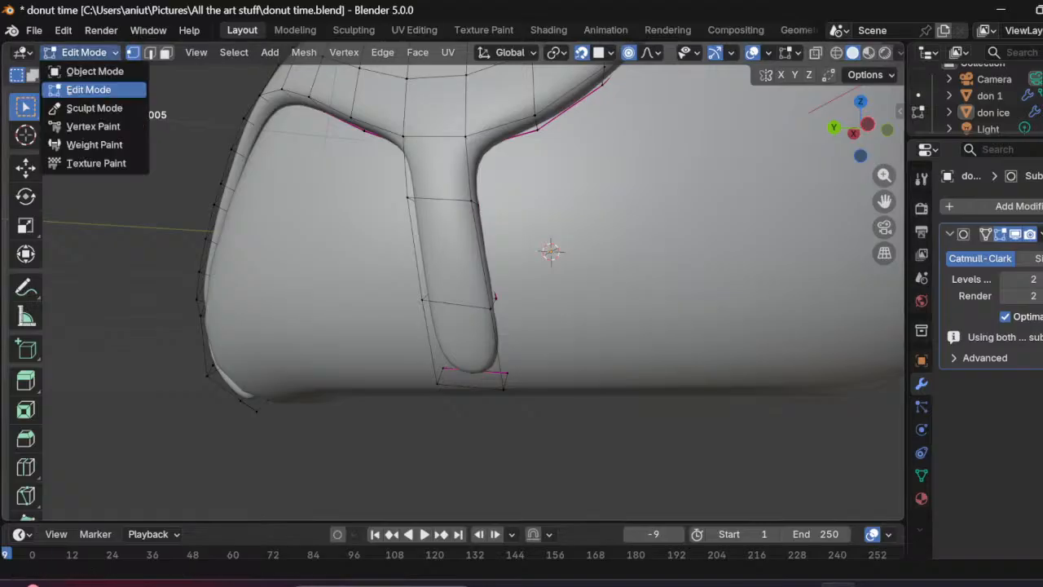
{"action": "left_click", "coordinate": [94, 107]}
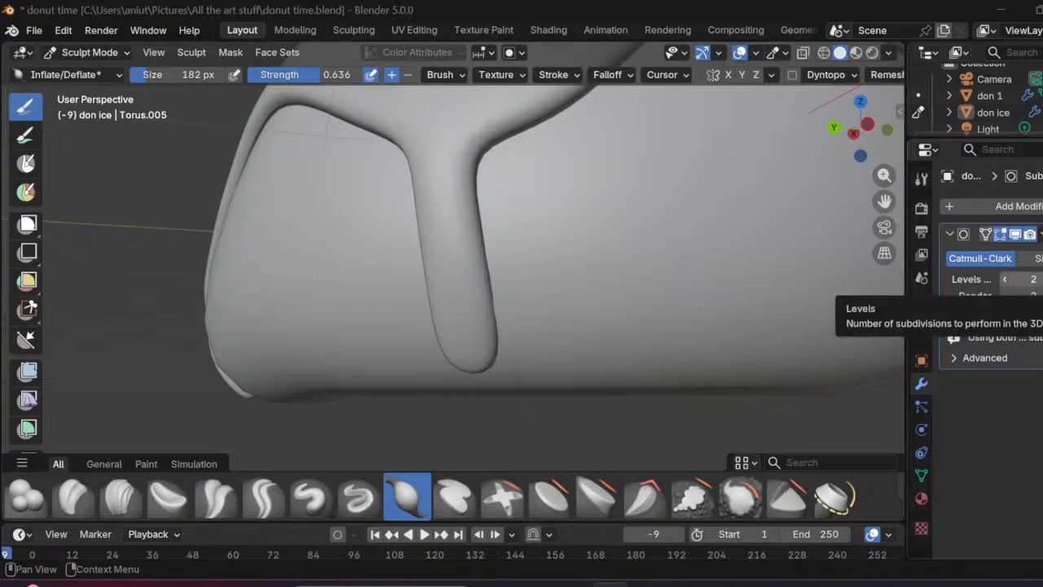
{"action": "left_click", "coordinate": [1041, 280]}
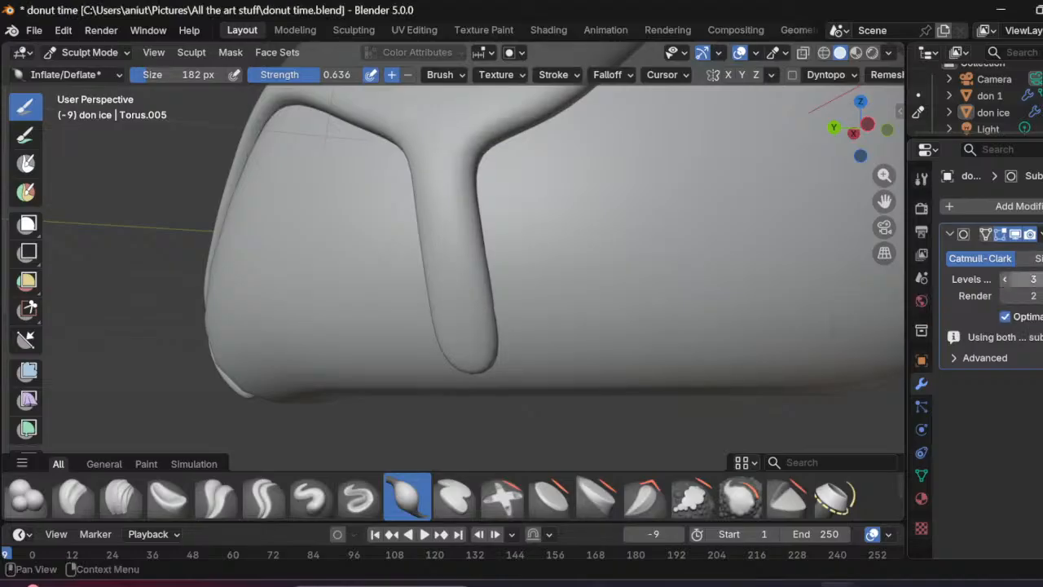
{"action": "left_click", "coordinate": [1005, 278]}
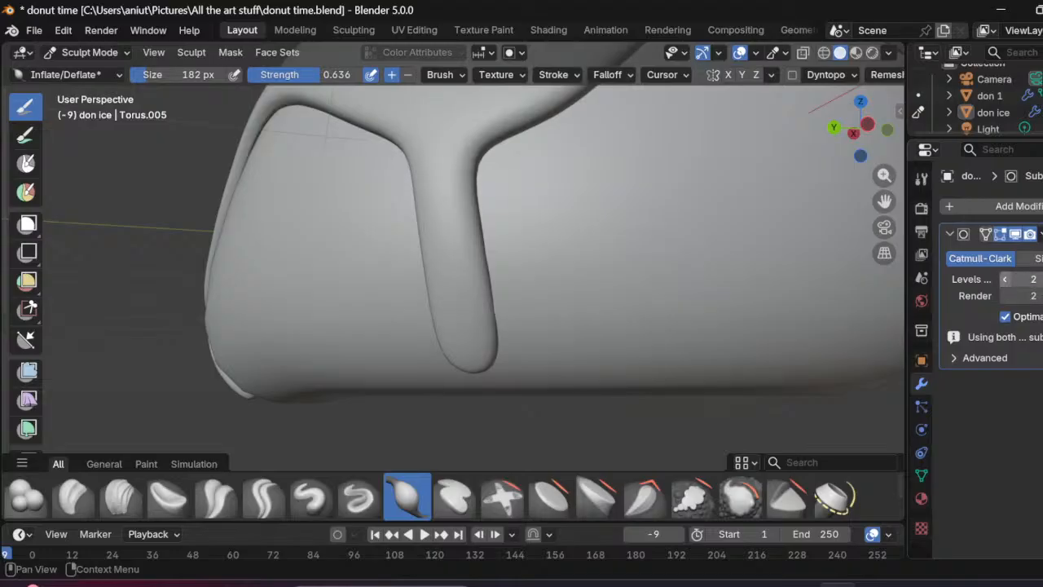
Step: Apply the icing's Subdivision modifier at level 2 and examine the resulting dense mesh in Edit Mode
{"action": "left_click", "coordinate": [1040, 234]}
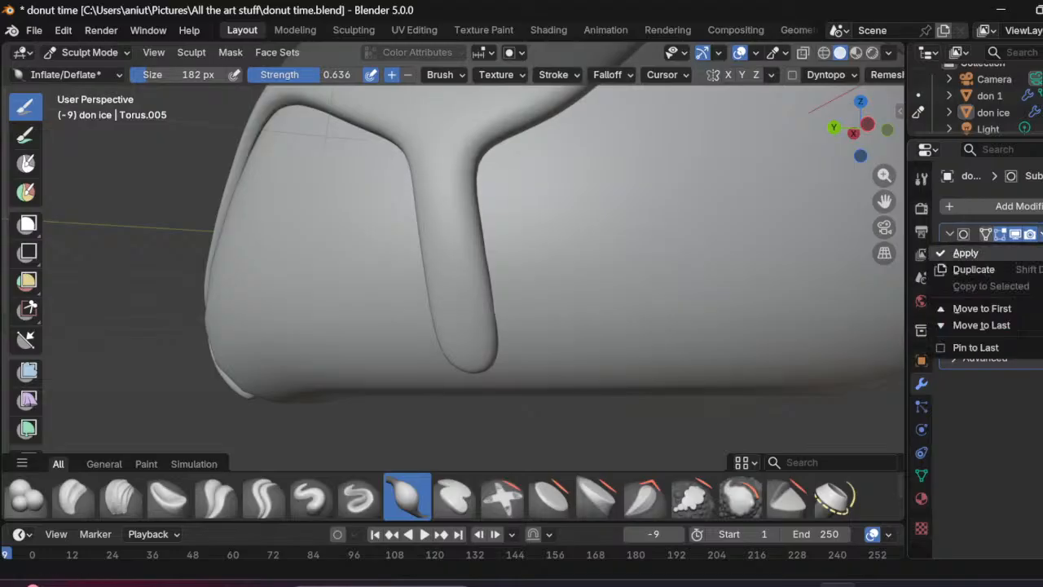
{"action": "left_click", "coordinate": [966, 253]}
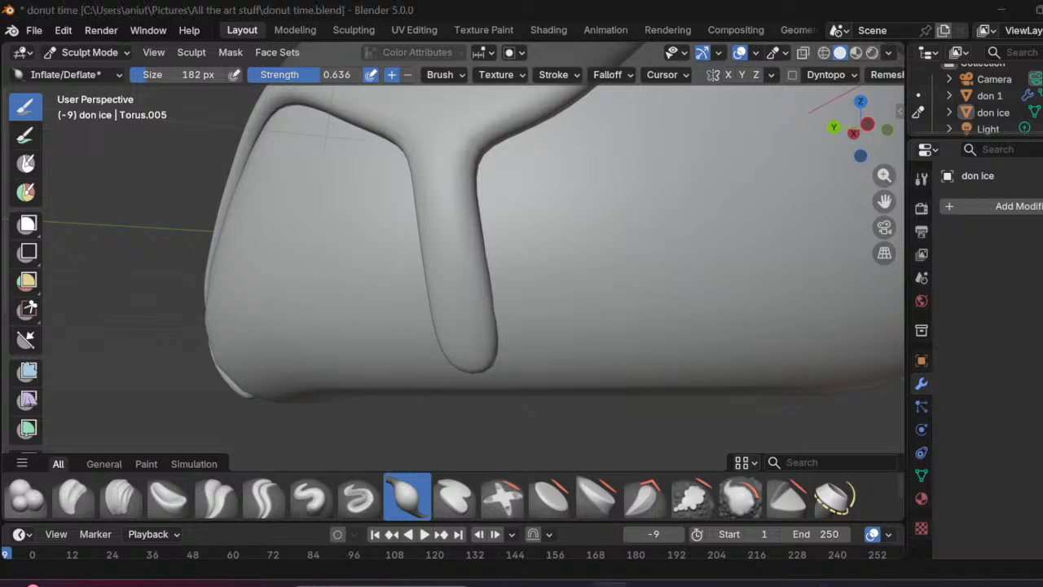
{"action": "left_click", "coordinate": [90, 52]}
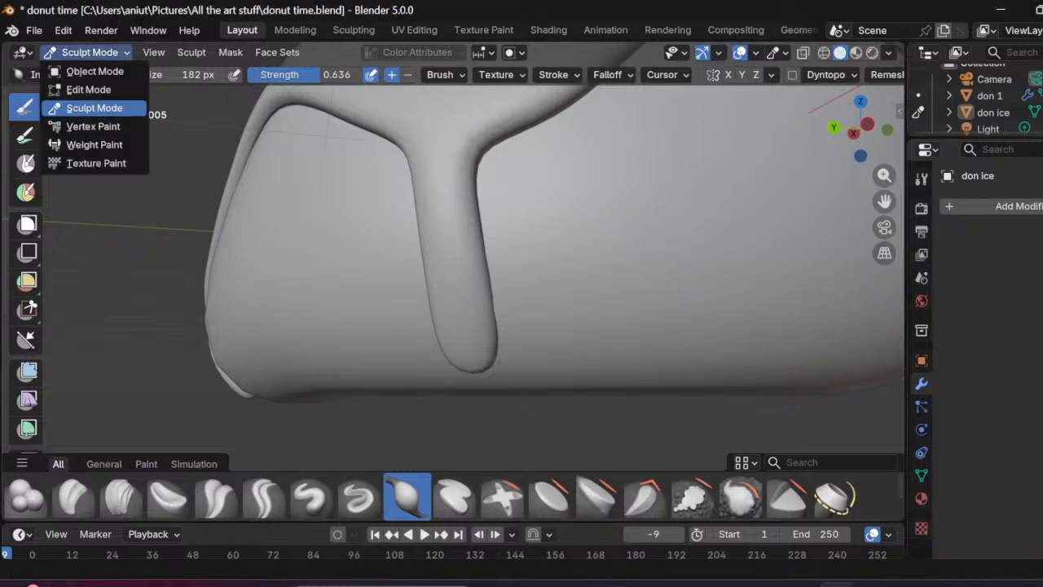
{"action": "left_click", "coordinate": [89, 70]}
{"action": "left_click", "coordinate": [89, 53]}
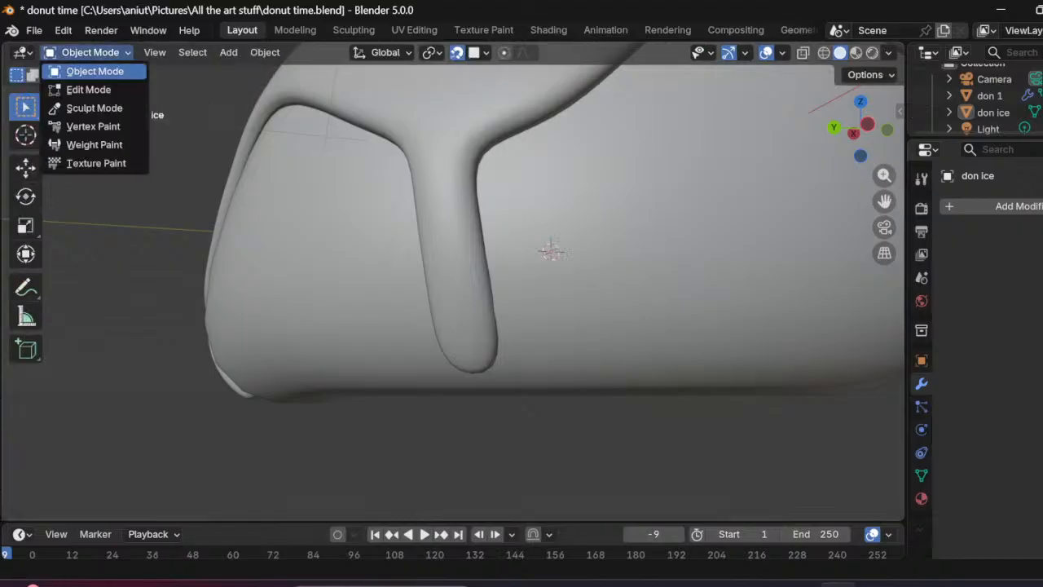
{"action": "left_click", "coordinate": [88, 90]}
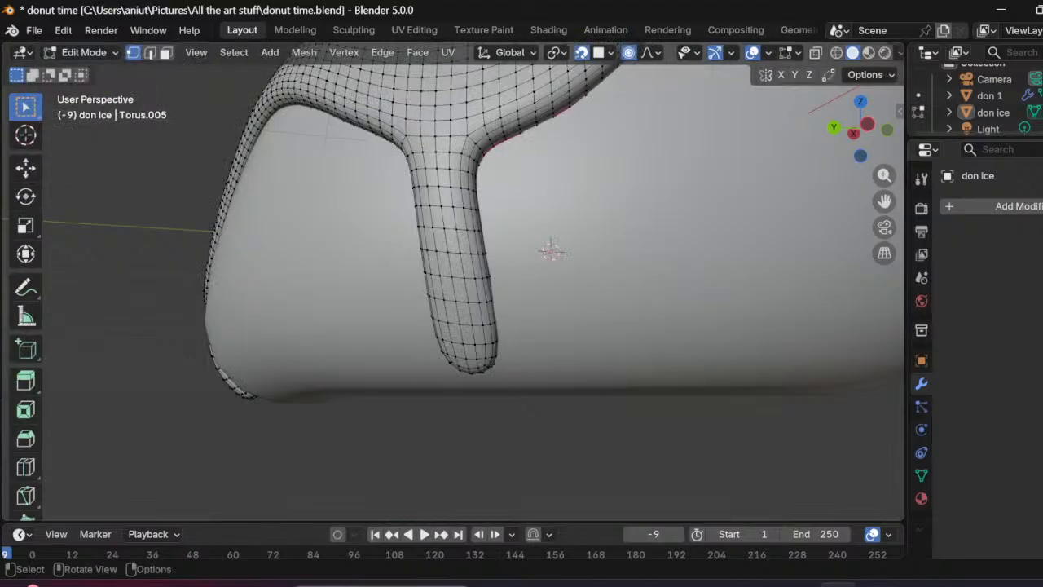
{"action": "middle_click_drag", "start_coordinate": [551, 251], "coordinate": [601, 224]}
{"action": "scroll", "coordinate": [573, 242], "scroll_direction": "down", "scroll_amount": 4}
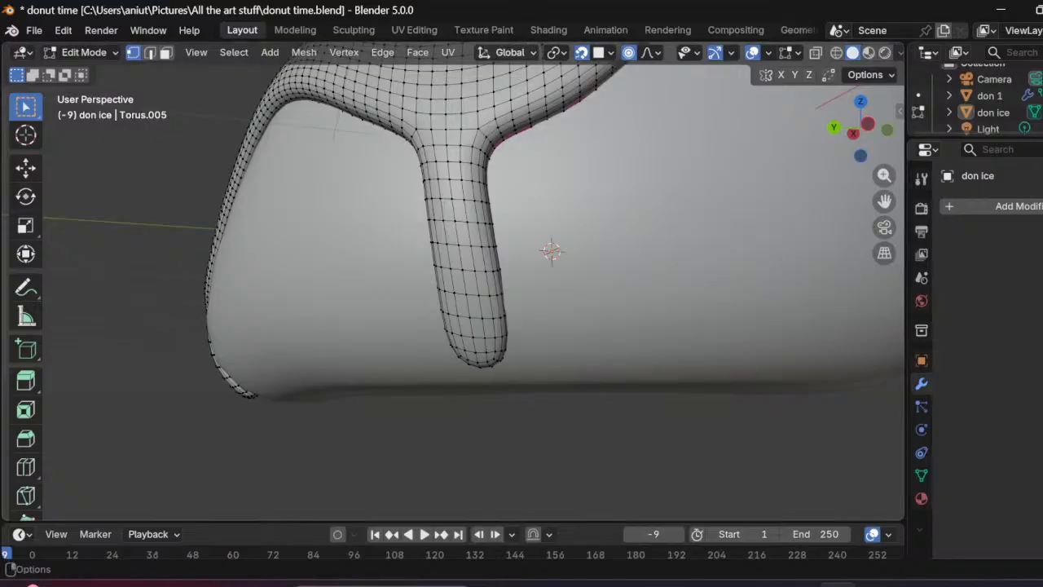
{"action": "left_click", "coordinate": [611, 585]}
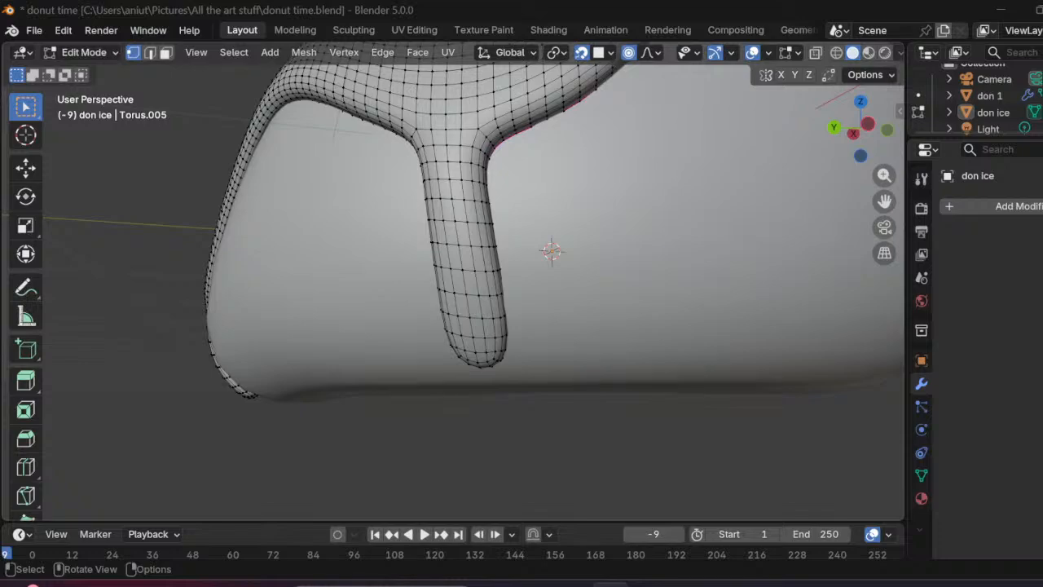
{"action": "middle_click_drag", "start_coordinate": [522, 326], "coordinate": [468, 277]}
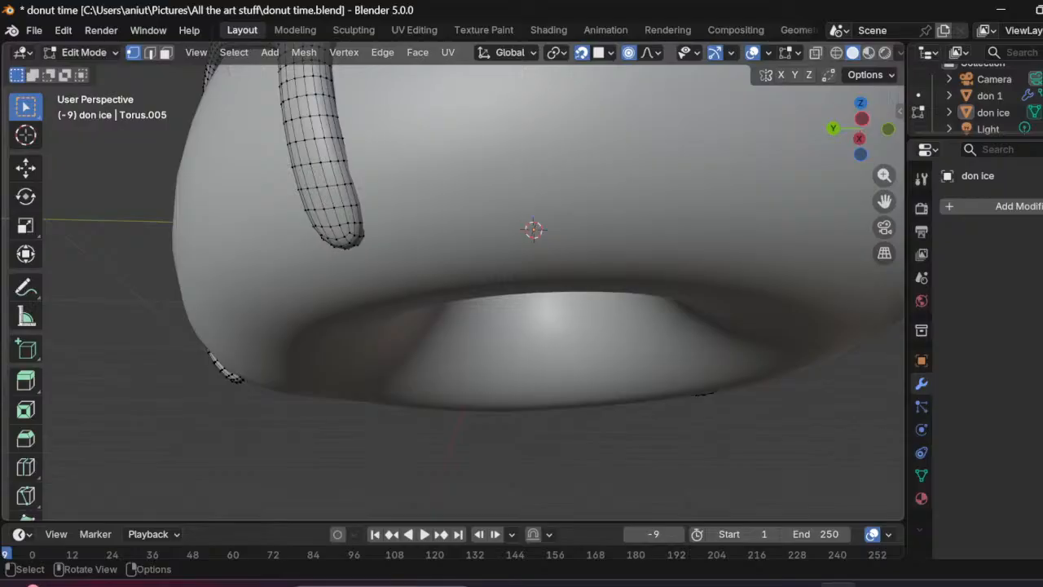
Step: Undo the application of the icing's Subdivision modifier and reopen its base mesh in Edit Mode
{"action": "key", "text": "ctrl+Tab"}
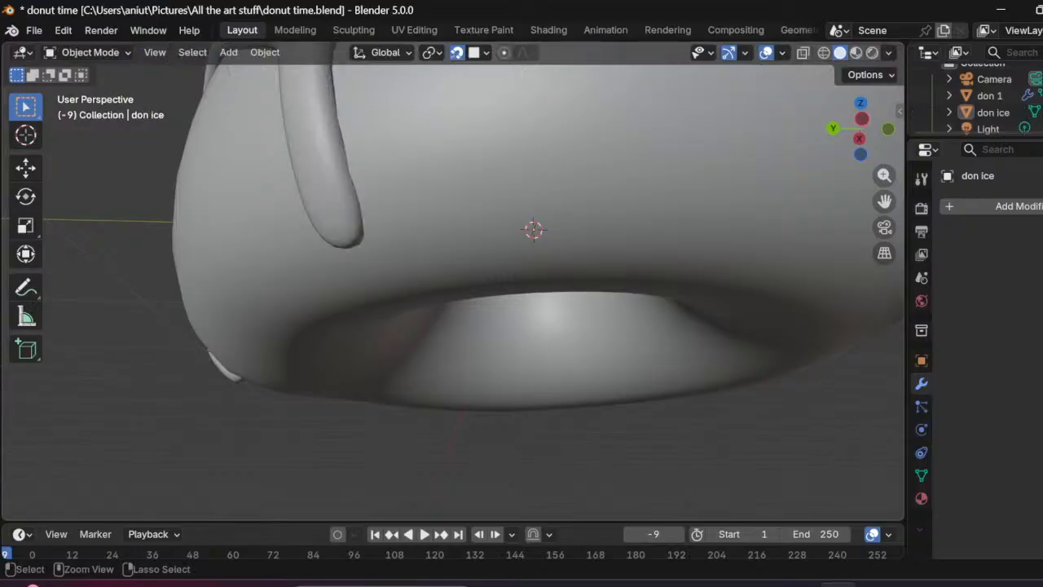
{"action": "key", "text": "ctrl+Tab"}
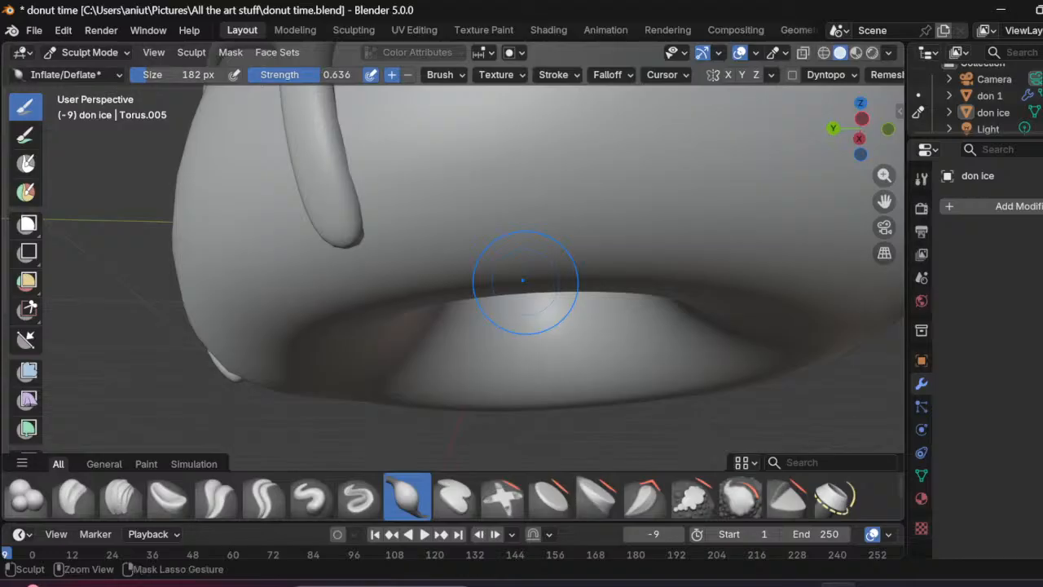
{"action": "key", "text": "Tab"}
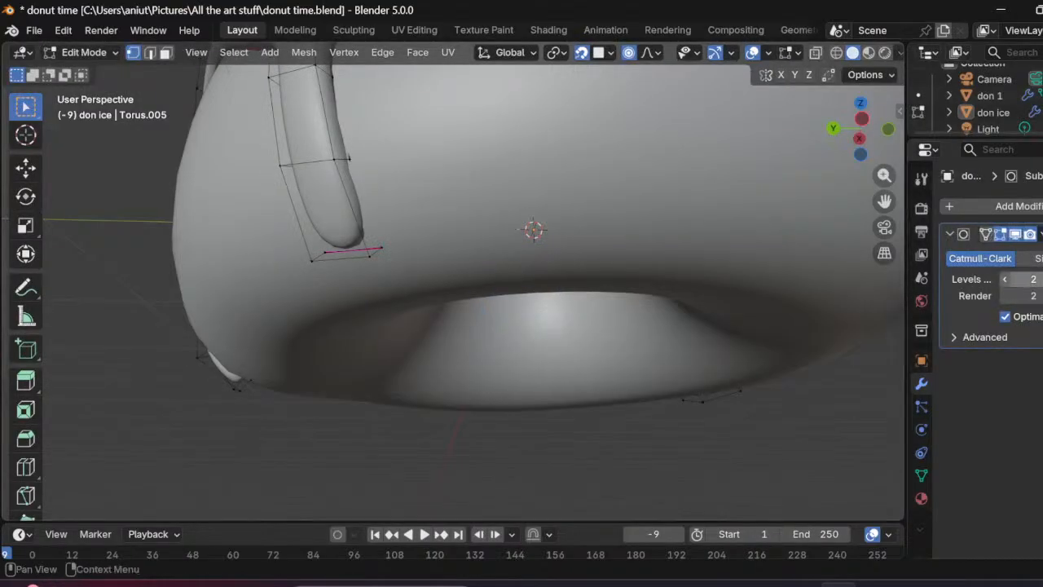
Step: Raise the icing's Subdivision viewport level to 3 and apply the modifier in Object Mode
{"action": "left_click", "coordinate": [1041, 280]}
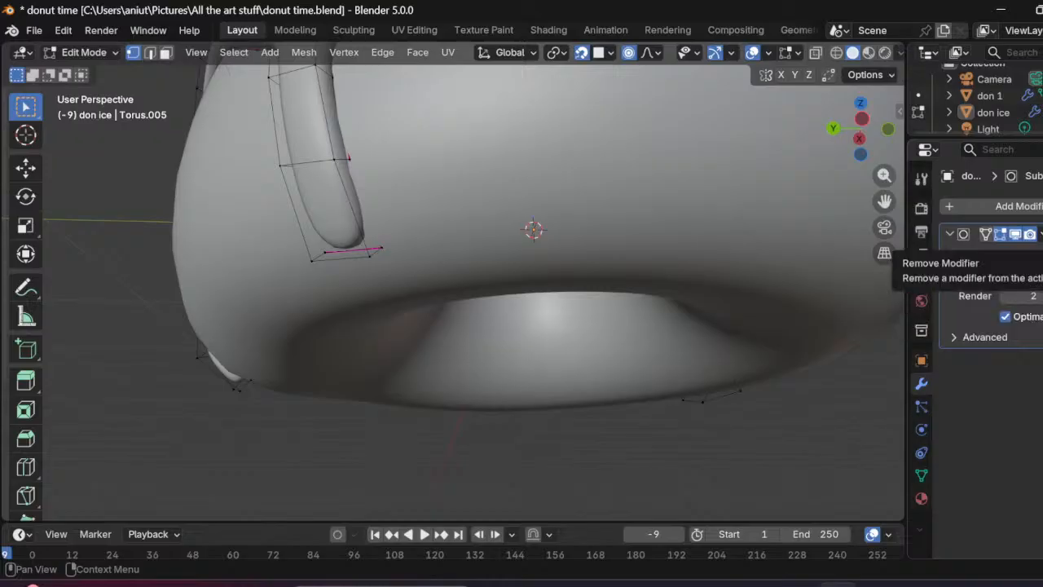
{"action": "left_click", "coordinate": [1041, 235]}
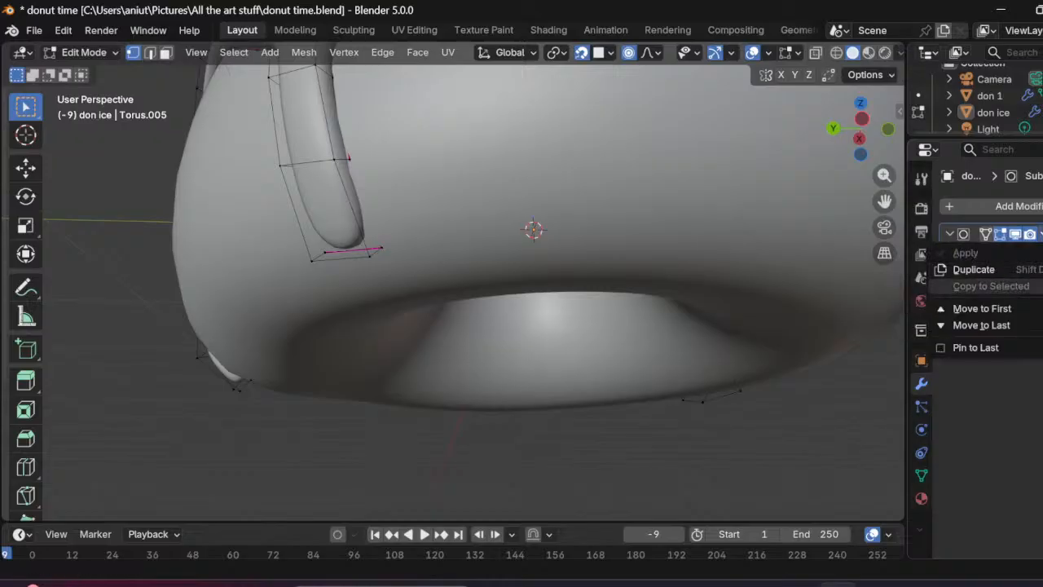
{"action": "left_click", "coordinate": [84, 52]}
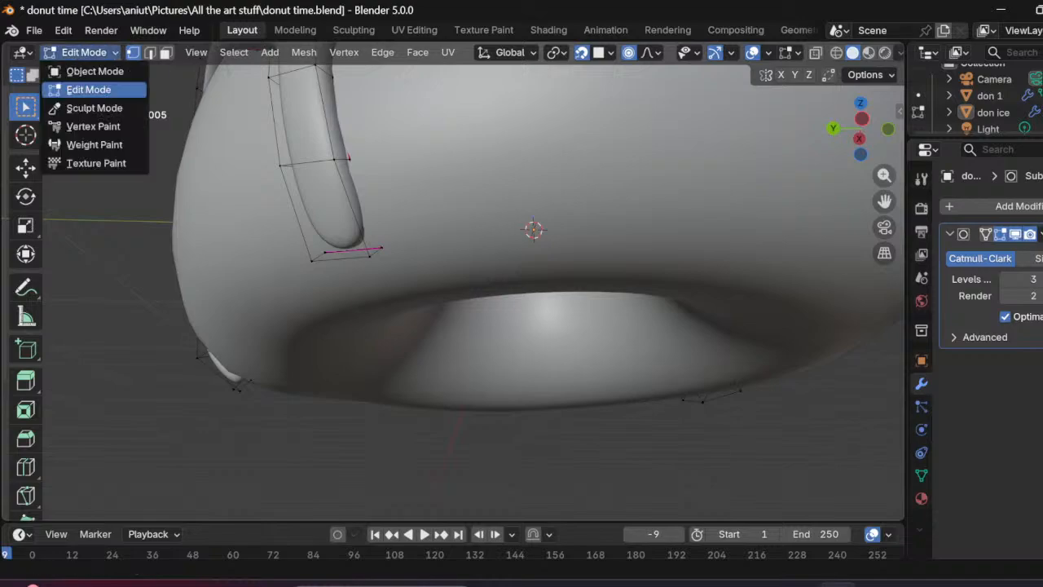
{"action": "left_click", "coordinate": [89, 70]}
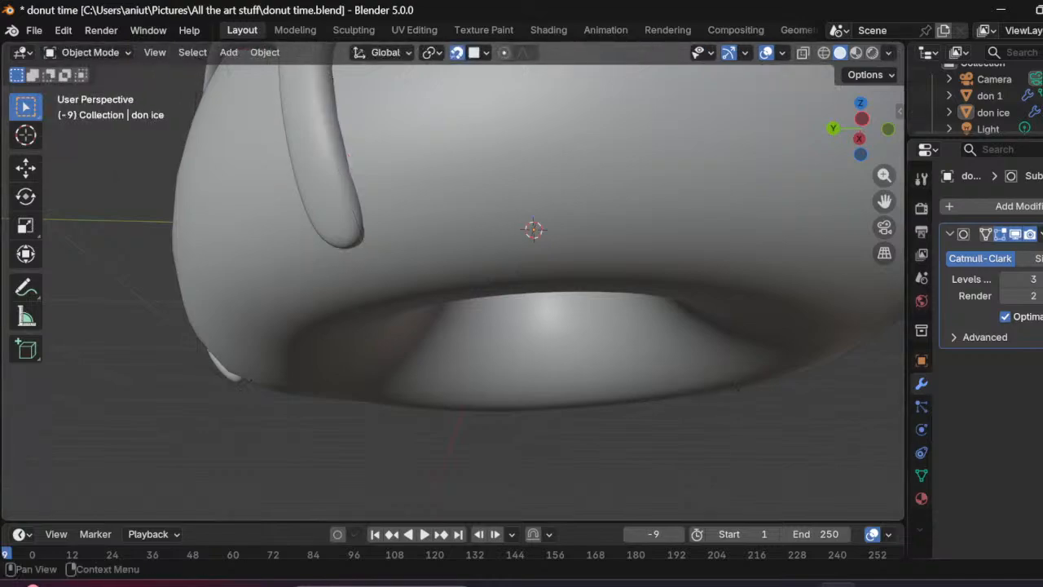
{"action": "left_click", "coordinate": [1040, 234]}
{"action": "left_click", "coordinate": [962, 252]}
Step: Examine the density of the applied mesh on the icing drip in Edit Mode
{"action": "left_click", "coordinate": [86, 52]}
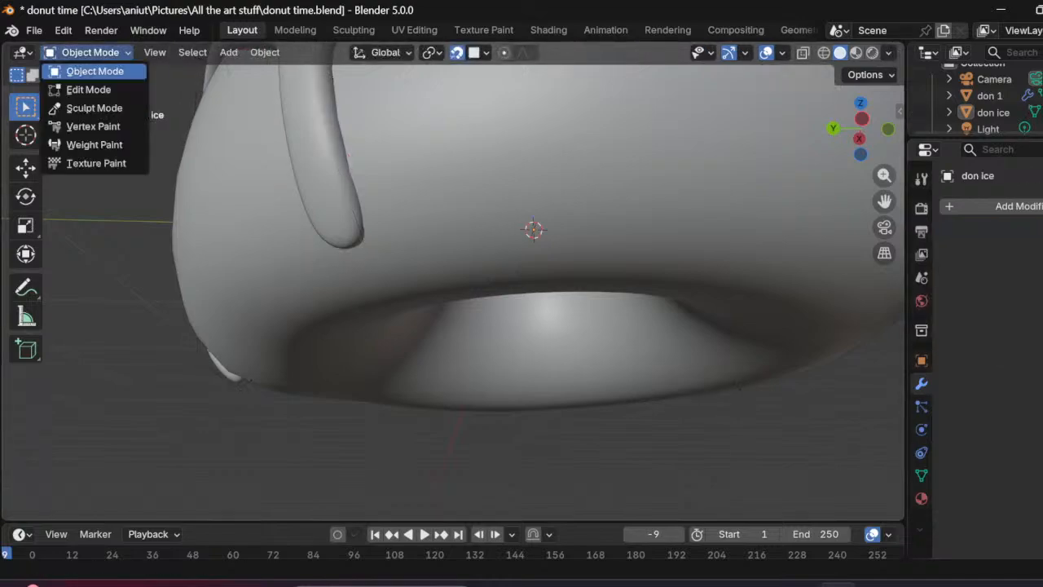
{"action": "left_click", "coordinate": [88, 90]}
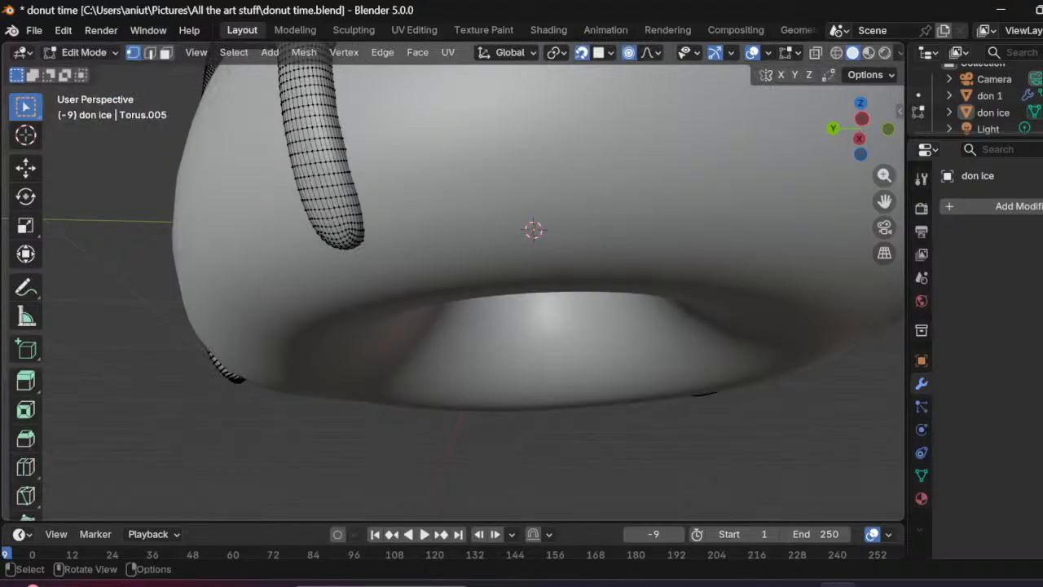
{"action": "scroll", "coordinate": [453, 281], "scroll_direction": "up", "scroll_amount": 1}
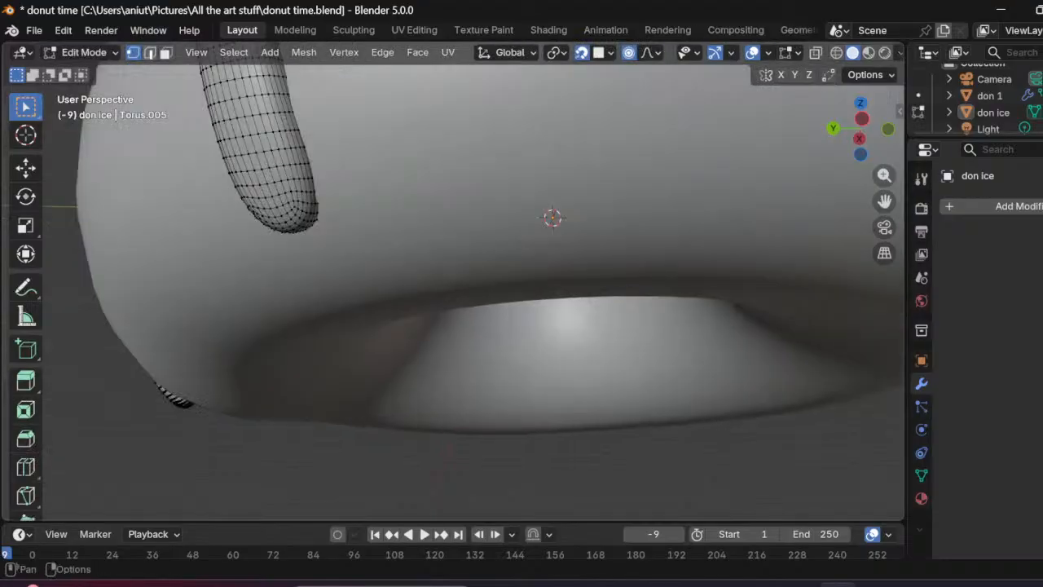
Step: Try inflating the long drip's tip in Sculpt Mode with the 182 px Inflate/Deflate brush and undo the stroke
{"action": "left_click", "coordinate": [84, 53]}
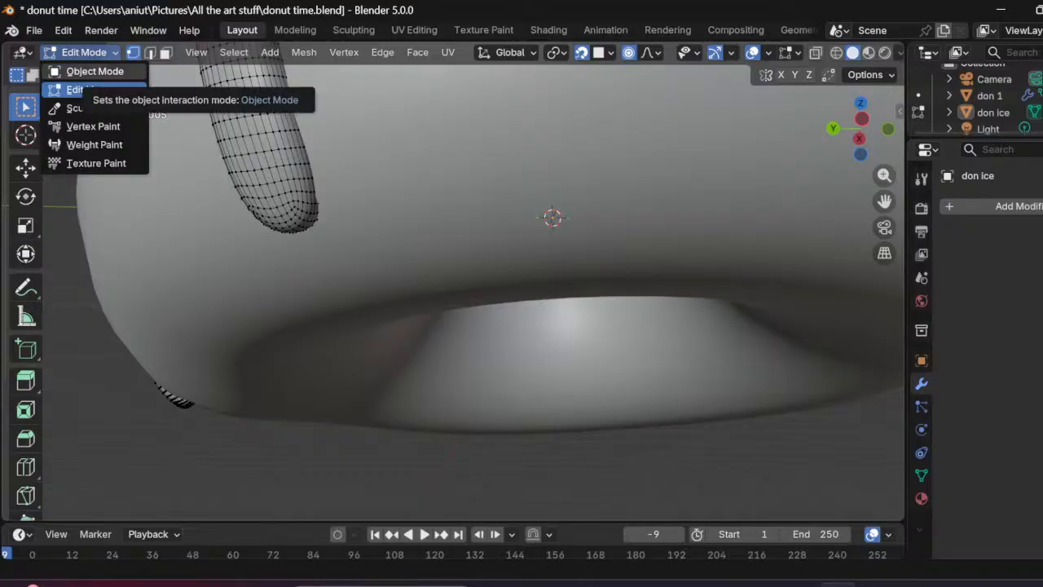
{"action": "left_click", "coordinate": [93, 108]}
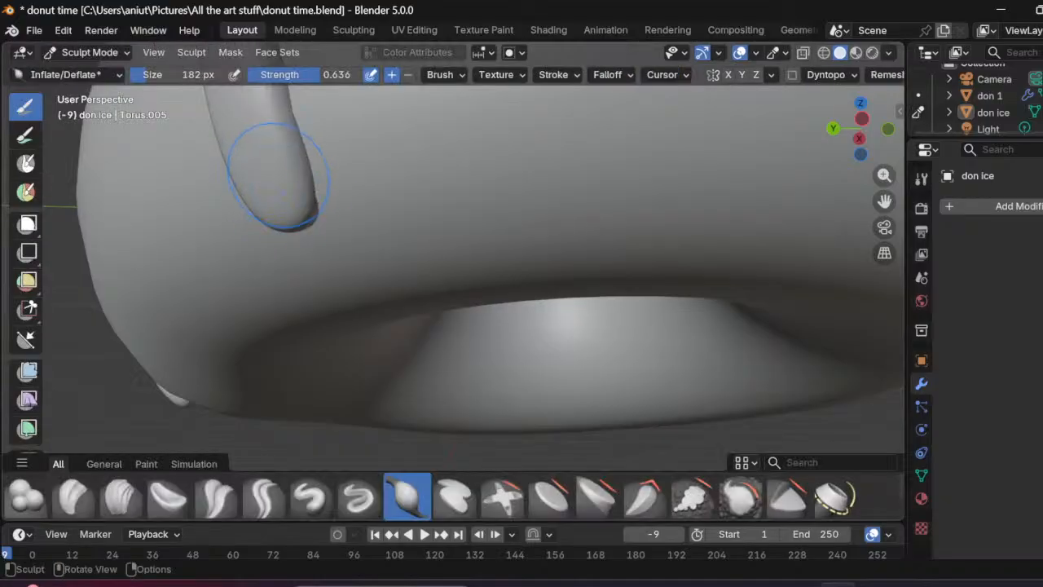
{"action": "scroll", "coordinate": [234, 201], "scroll_direction": "up", "scroll_amount": 2}
{"action": "scroll", "coordinate": [234, 202], "scroll_direction": "down", "scroll_amount": 3}
{"action": "mouse_move", "coordinate": [214, 207]}
{"action": "middle_mouse_down"}
{"action": "mouse_move", "coordinate": [233, 273]}
{"action": "mouse_move", "coordinate": [224, 220]}
{"action": "mouse_move", "coordinate": [244, 229]}
{"action": "middle_mouse_up"}
{"action": "scroll", "coordinate": [333, 221], "scroll_direction": "down", "scroll_amount": 2}
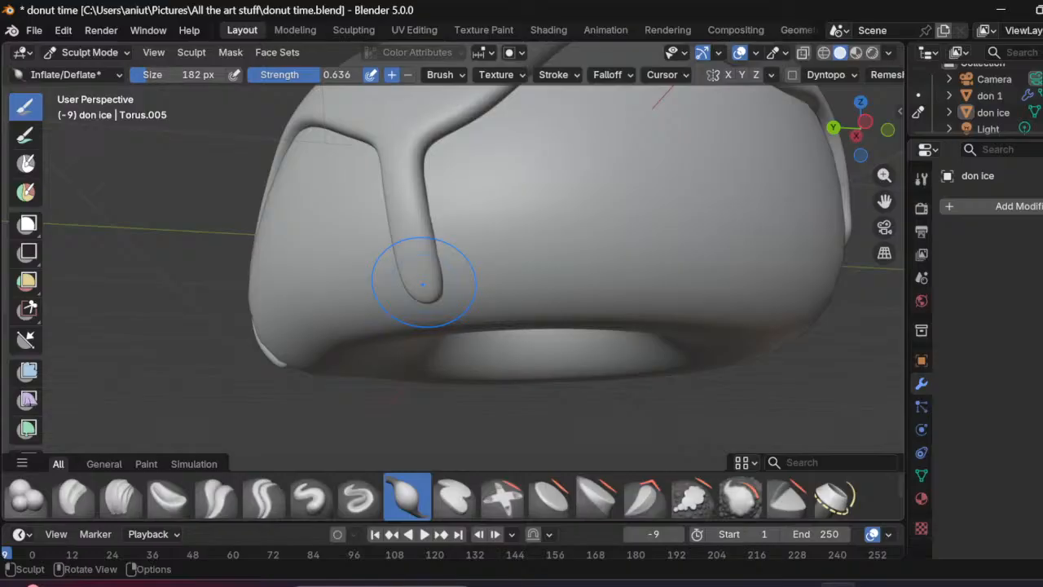
{"action": "mouse_move", "coordinate": [430, 280]}
{"action": "left_mouse_down"}
{"action": "mouse_move", "coordinate": [419, 284]}
{"action": "mouse_move", "coordinate": [449, 304]}
{"action": "left_mouse_up"}
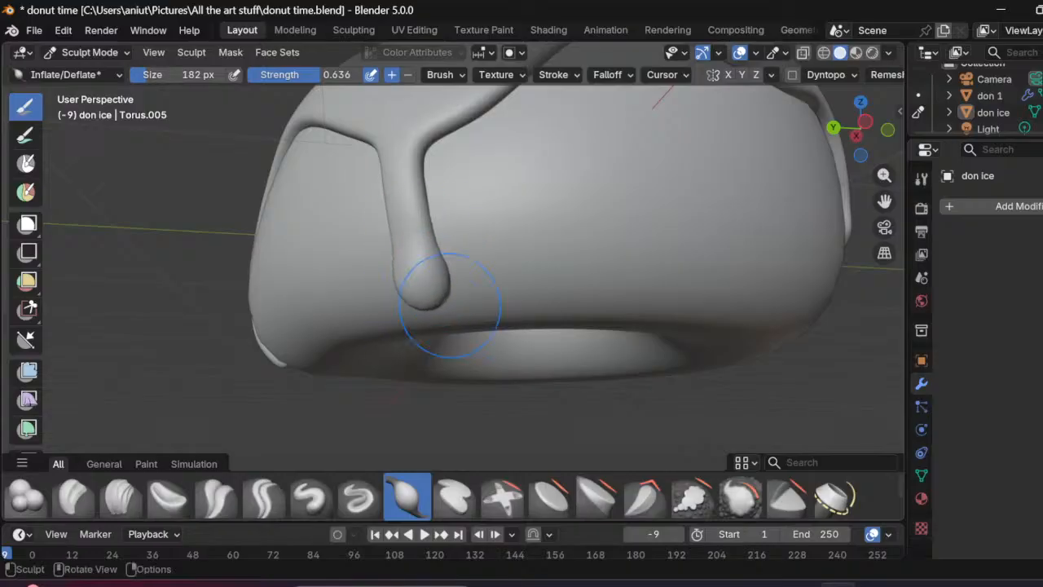
{"action": "mouse_move", "coordinate": [446, 295]}
{"action": "middle_mouse_down"}
{"action": "mouse_move", "coordinate": [308, 167]}
{"action": "mouse_move", "coordinate": [337, 191]}
{"action": "mouse_move", "coordinate": [330, 181]}
{"action": "mouse_move", "coordinate": [245, 187]}
{"action": "mouse_move", "coordinate": [480, 326]}
{"action": "middle_mouse_up"}
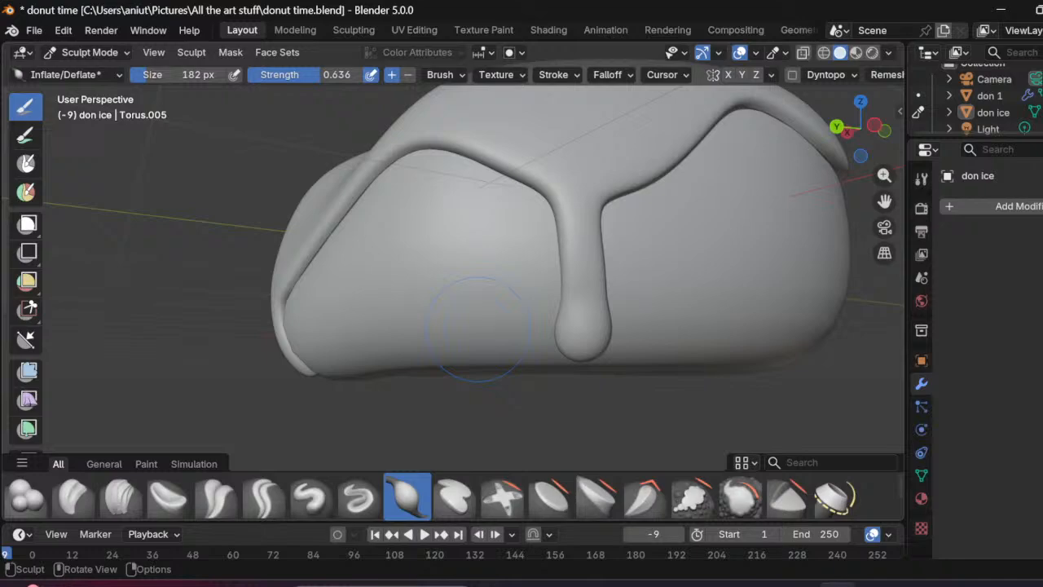
{"action": "key", "text": "ctrl+z"}
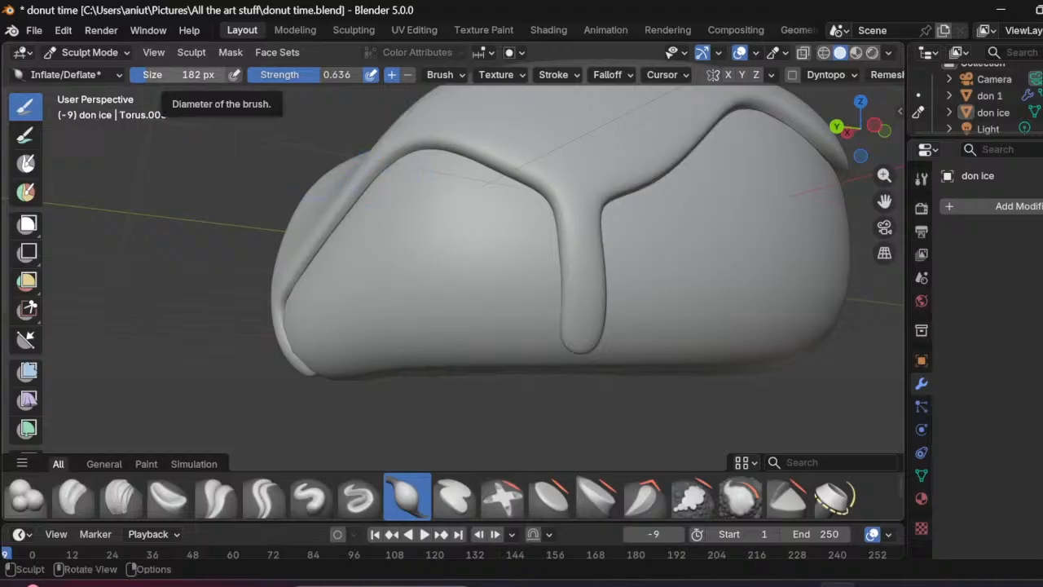
Step: Set the brush size to 87 px, try inflating the long drip's tip and undo the strokes
{"action": "left_click_drag", "start_coordinate": [196, 74], "coordinate": [118, 75]}
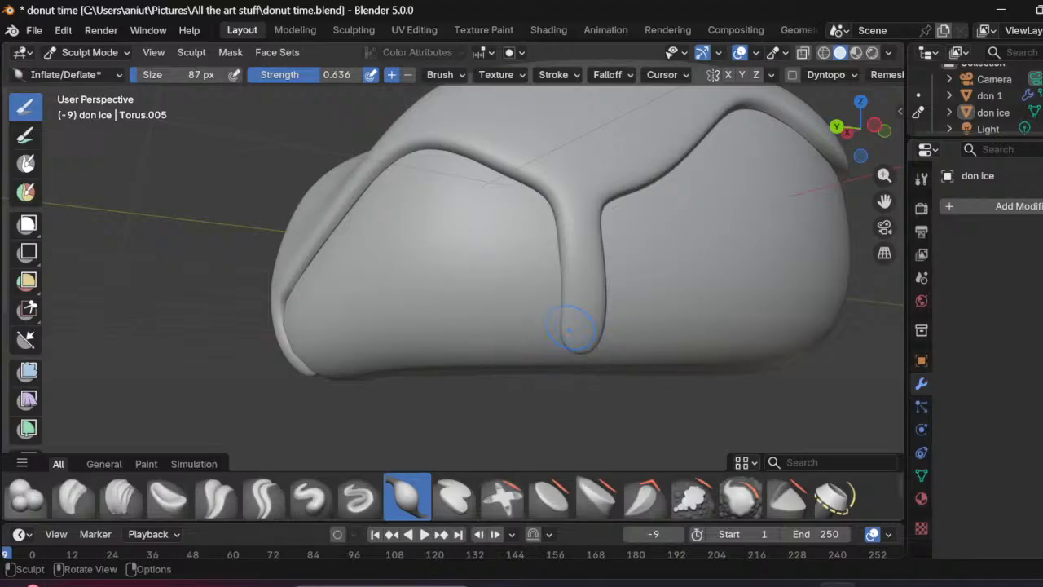
{"action": "mouse_move", "coordinate": [570, 325]}
{"action": "left_mouse_down"}
{"action": "mouse_move", "coordinate": [582, 336]}
{"action": "mouse_move", "coordinate": [604, 324]}
{"action": "mouse_move", "coordinate": [594, 326]}
{"action": "left_mouse_up"}
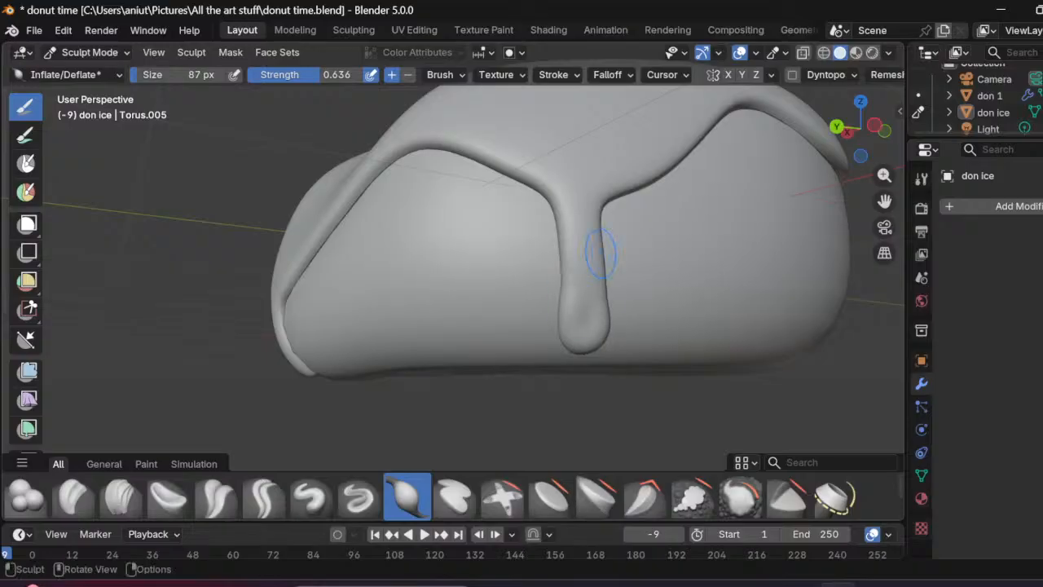
{"action": "mouse_move", "coordinate": [590, 290]}
{"action": "middle_mouse_down"}
{"action": "mouse_move", "coordinate": [473, 265]}
{"action": "mouse_move", "coordinate": [731, 386]}
{"action": "middle_mouse_up"}
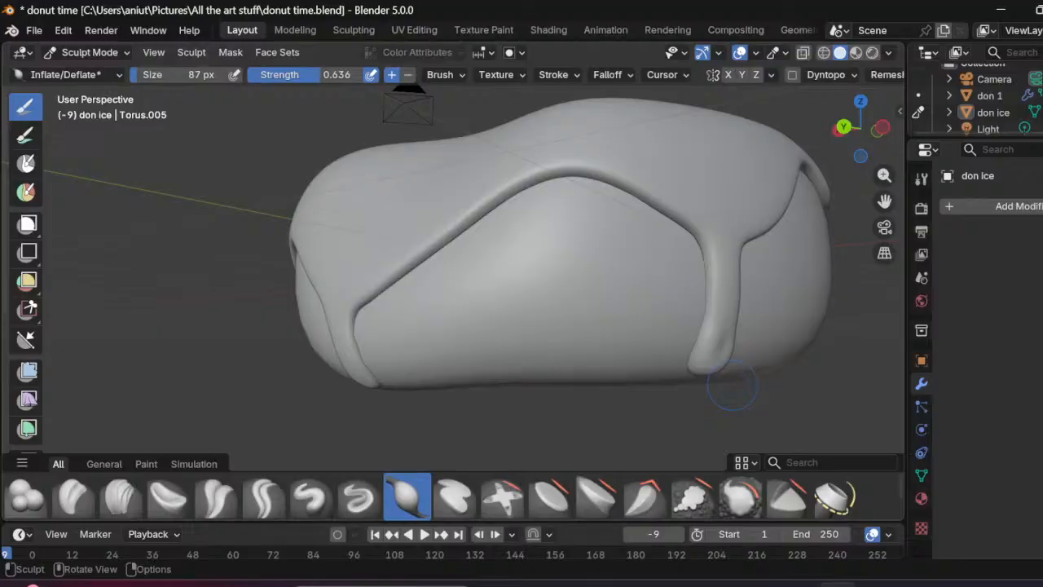
{"action": "left_click_drag", "start_coordinate": [715, 354], "coordinate": [724, 340]}
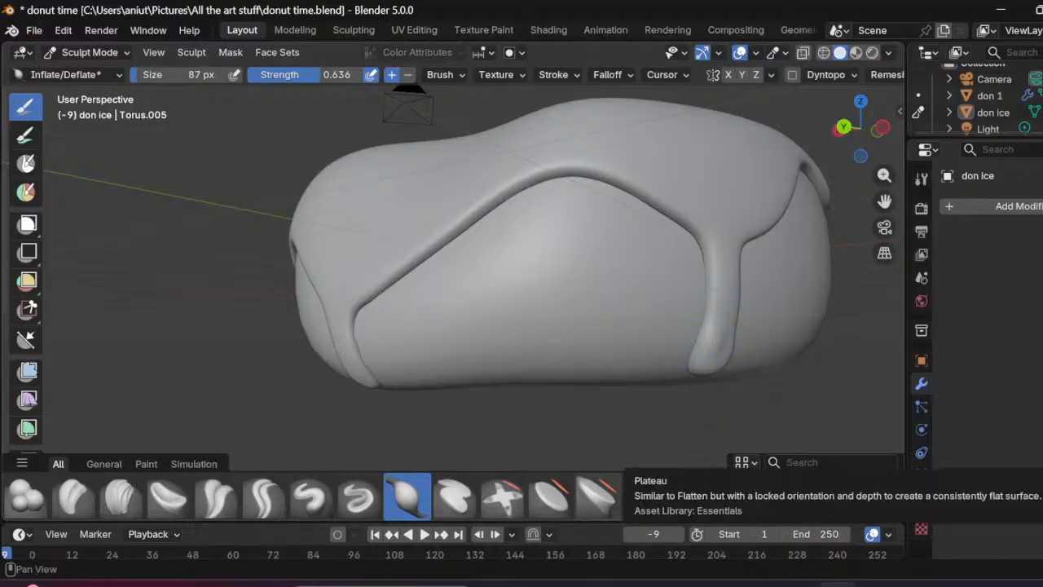
{"action": "key", "text": "ctrl+z"}
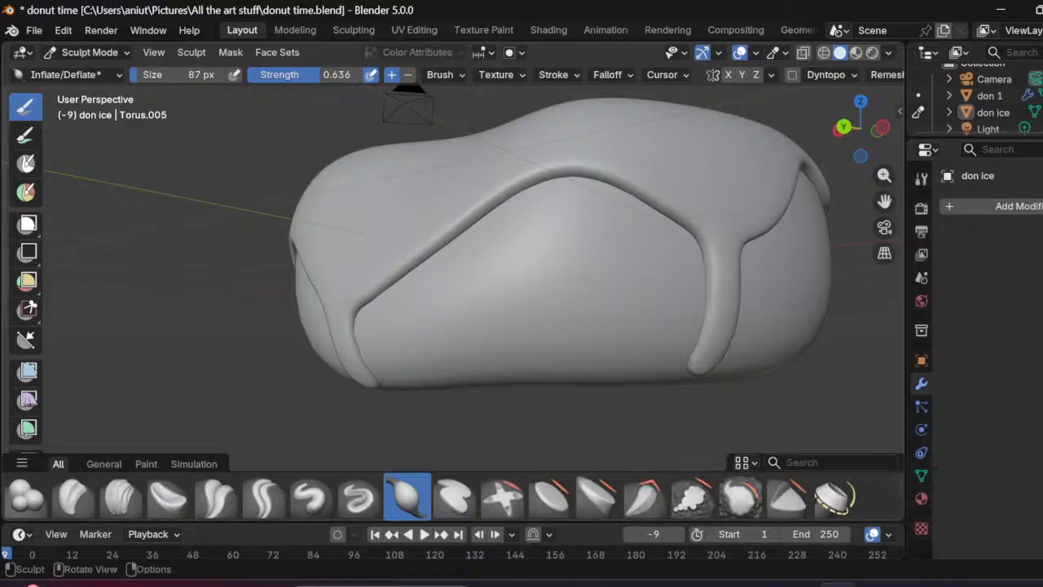
Step: Set the brush strength to 0.255 and lightly inflate the long drip from its tip up along its length
{"action": "left_click_drag", "start_coordinate": [336, 74], "coordinate": [290, 75]}
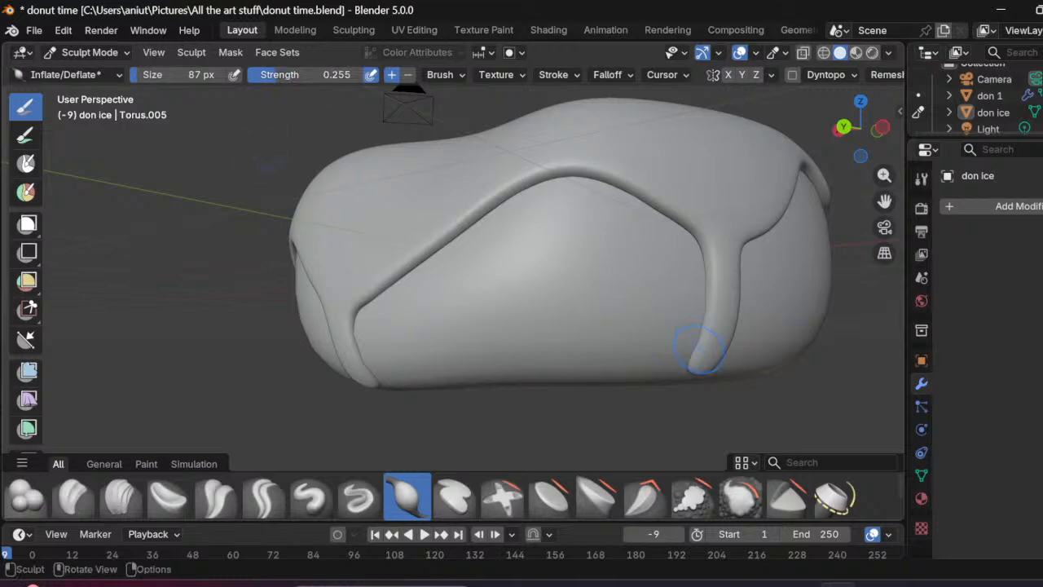
{"action": "left_click_drag", "start_coordinate": [705, 353], "coordinate": [700, 367]}
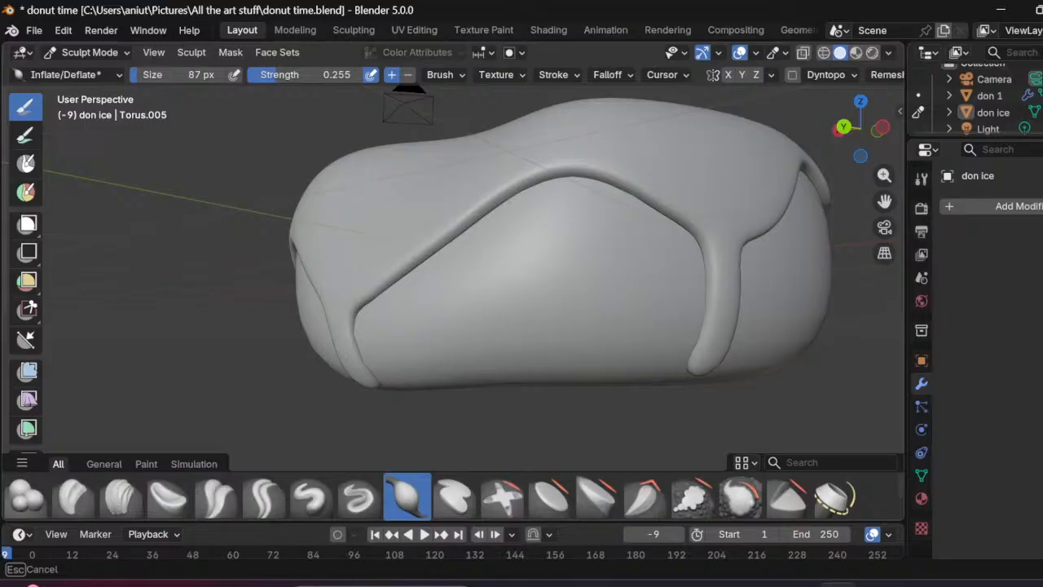
{"action": "left_click_drag", "start_coordinate": [699, 366], "coordinate": [694, 337]}
{"action": "mouse_move", "coordinate": [693, 336]}
{"action": "middle_mouse_down"}
{"action": "mouse_move", "coordinate": [522, 349]}
{"action": "mouse_move", "coordinate": [660, 390]}
{"action": "middle_mouse_up"}
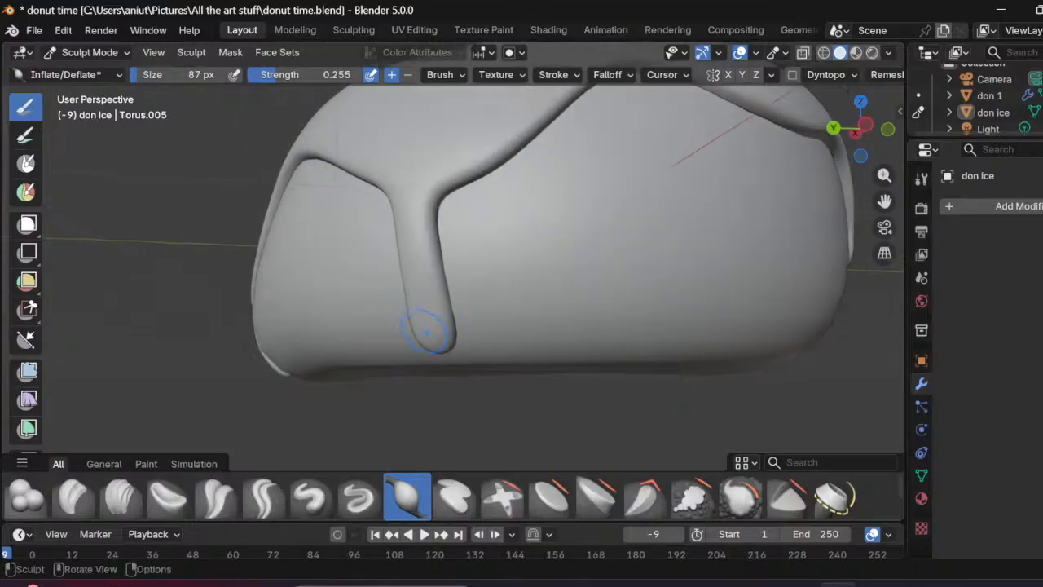
{"action": "left_click_drag", "start_coordinate": [426, 330], "coordinate": [424, 257]}
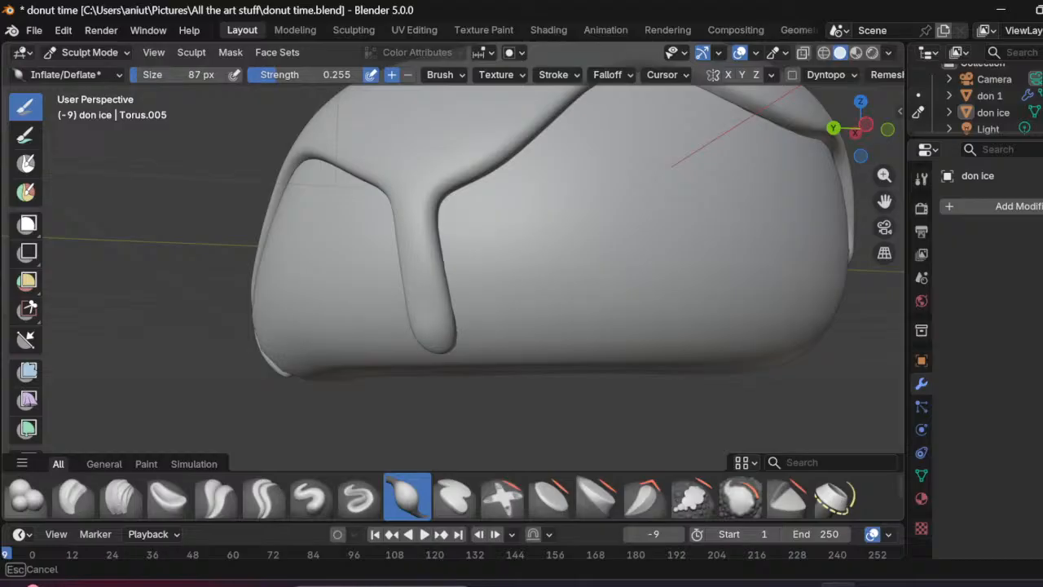
{"action": "left_click_drag", "start_coordinate": [424, 275], "coordinate": [448, 424]}
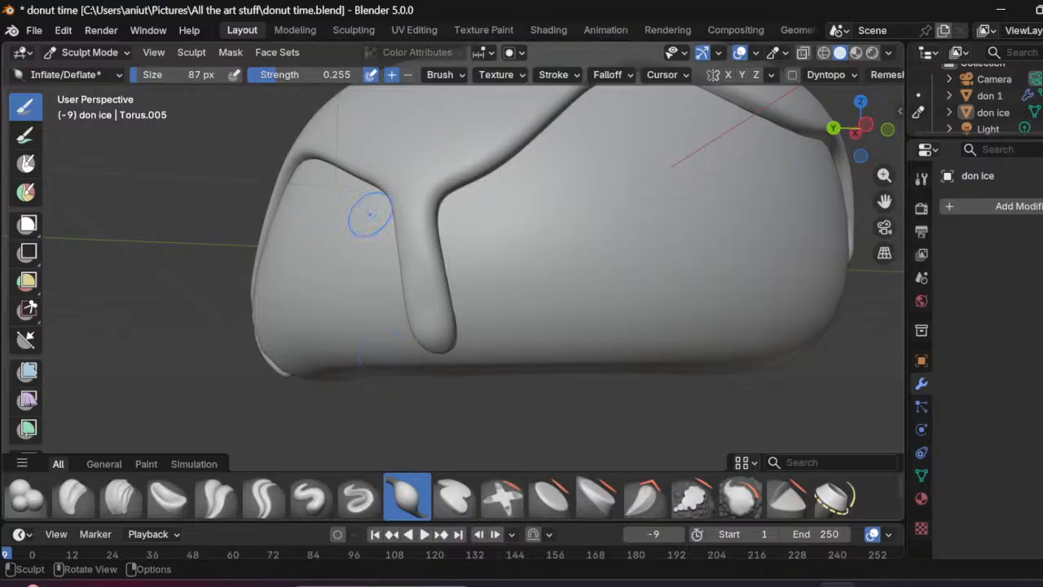
Step: Try lightly inflating a drip's tip from the donut's other side, compare the drips around the donut and undo the strokes
{"action": "mouse_move", "coordinate": [366, 214]}
{"action": "middle_mouse_down"}
{"action": "mouse_move", "coordinate": [449, 124]}
{"action": "mouse_move", "coordinate": [396, 92]}
{"action": "mouse_move", "coordinate": [379, 268]}
{"action": "middle_mouse_up"}
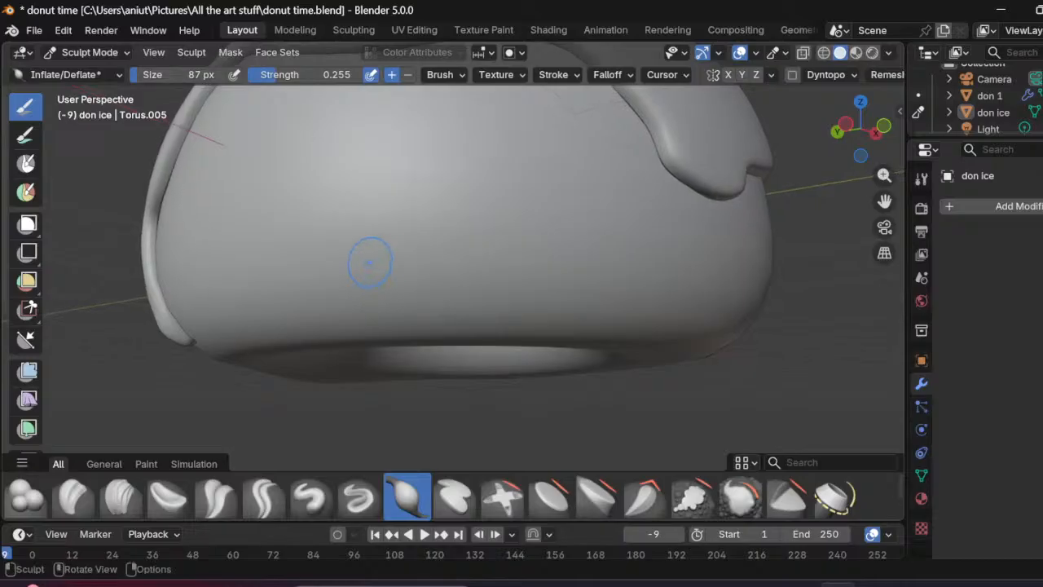
{"action": "left_click_drag", "start_coordinate": [184, 336], "coordinate": [188, 346]}
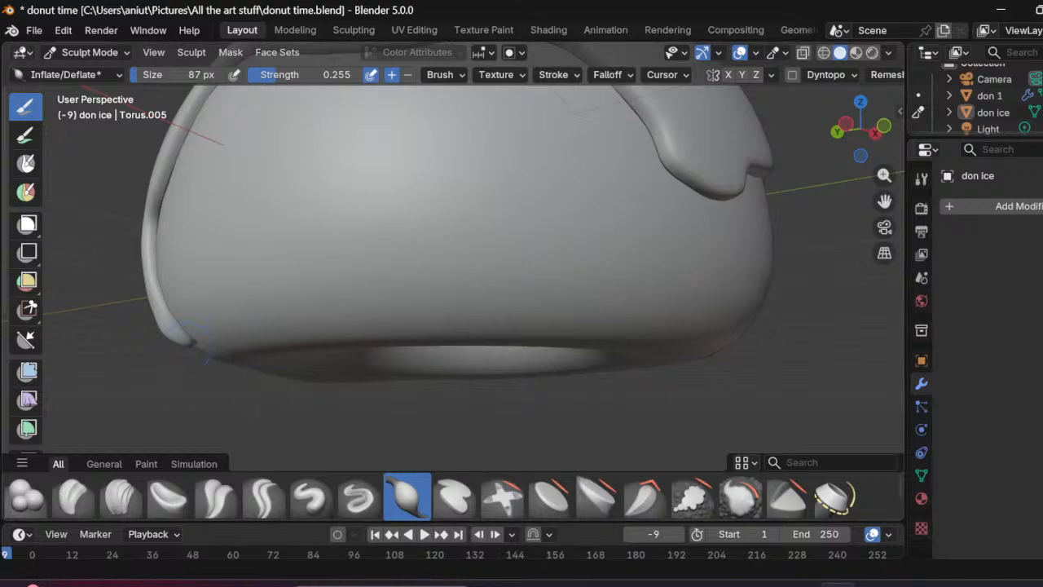
{"action": "mouse_move", "coordinate": [307, 272]}
{"action": "middle_mouse_down"}
{"action": "mouse_move", "coordinate": [269, 265]}
{"action": "mouse_move", "coordinate": [242, 295]}
{"action": "mouse_move", "coordinate": [313, 285]}
{"action": "mouse_move", "coordinate": [469, 302]}
{"action": "mouse_move", "coordinate": [425, 282]}
{"action": "middle_mouse_up"}
{"action": "scroll", "coordinate": [468, 301], "scroll_direction": "down", "scroll_amount": 4}
{"action": "scroll", "coordinate": [489, 244], "scroll_direction": "up", "scroll_amount": 6}
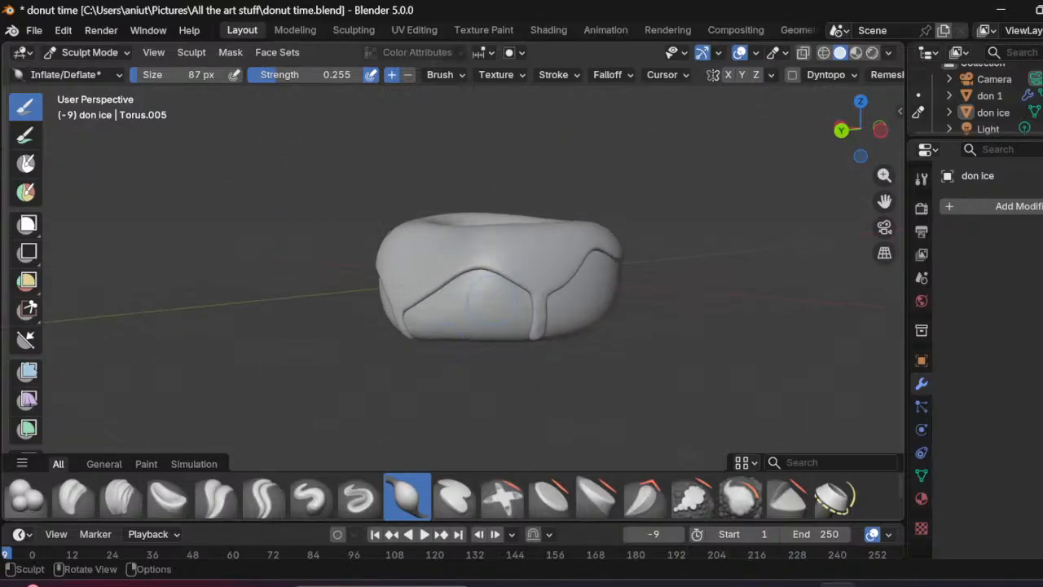
{"action": "scroll", "coordinate": [667, 300], "scroll_direction": "down", "scroll_amount": 2}
{"action": "middle_click_drag", "start_coordinate": [666, 300], "coordinate": [611, 277]}
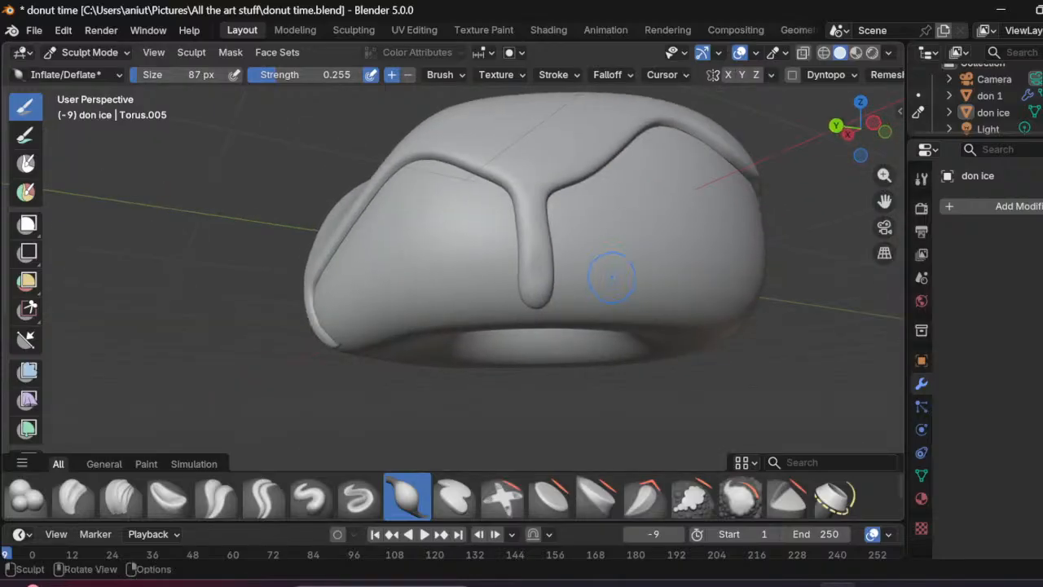
{"action": "key", "text": "ctrl"}
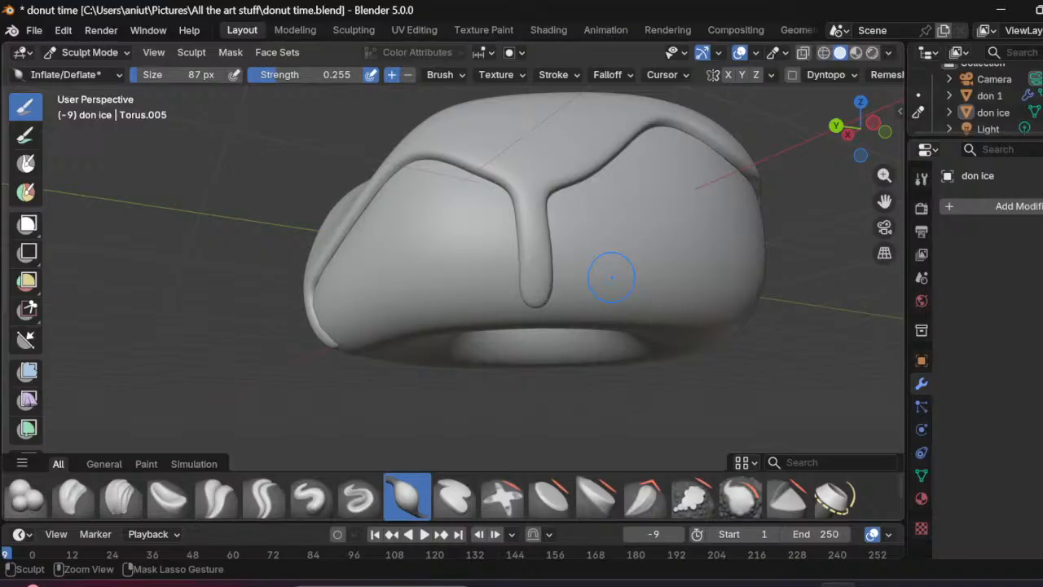
Step: Check the icing's dense mesh around the long drip in Edit Mode
{"action": "key", "text": "Tab"}
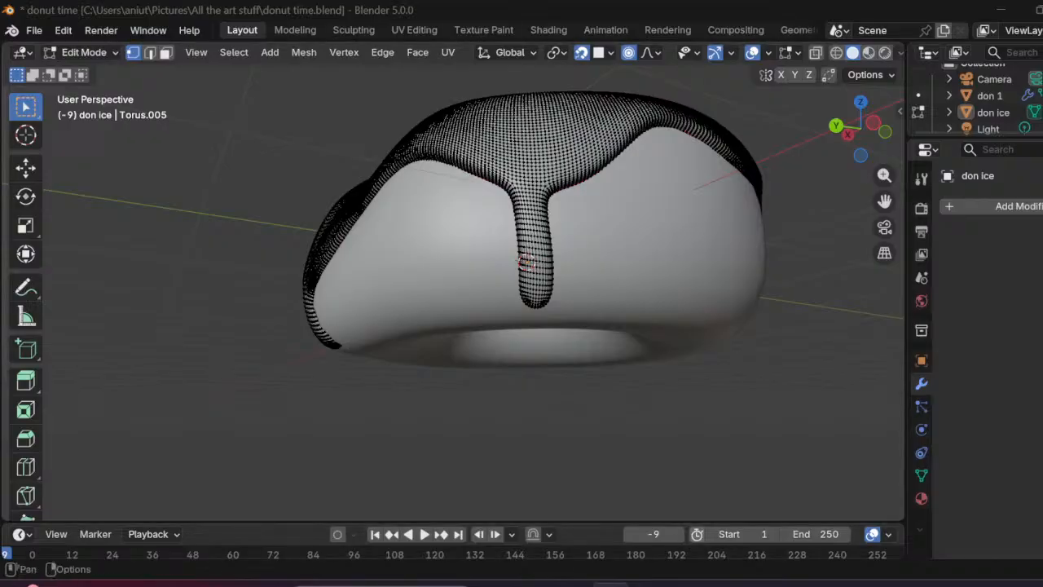
{"action": "scroll", "coordinate": [473, 277], "scroll_direction": "up", "scroll_amount": 5}
{"action": "scroll", "coordinate": [457, 281], "scroll_direction": "down", "scroll_amount": 2}
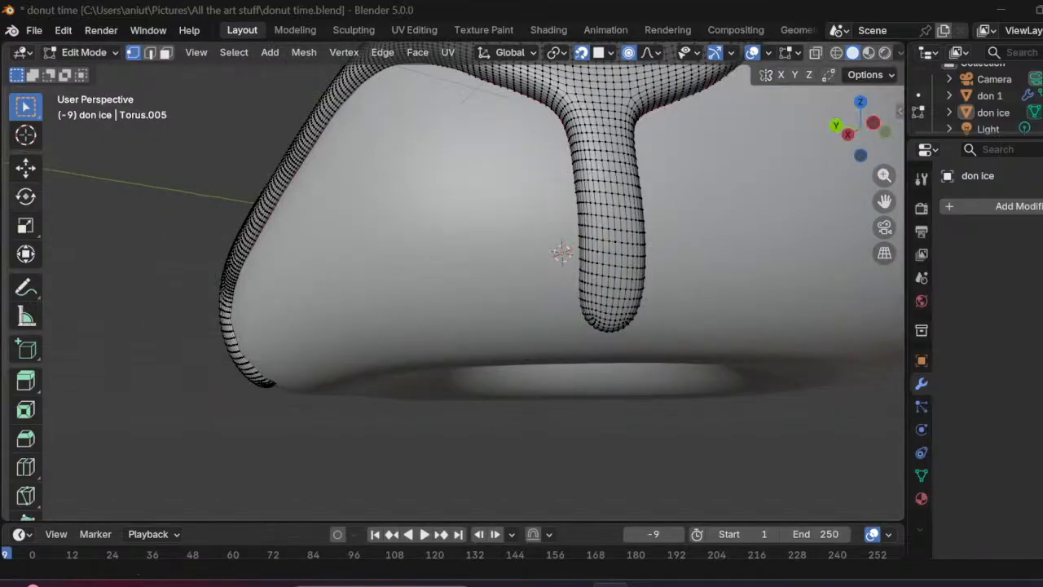
{"action": "left_click", "coordinate": [84, 52]}
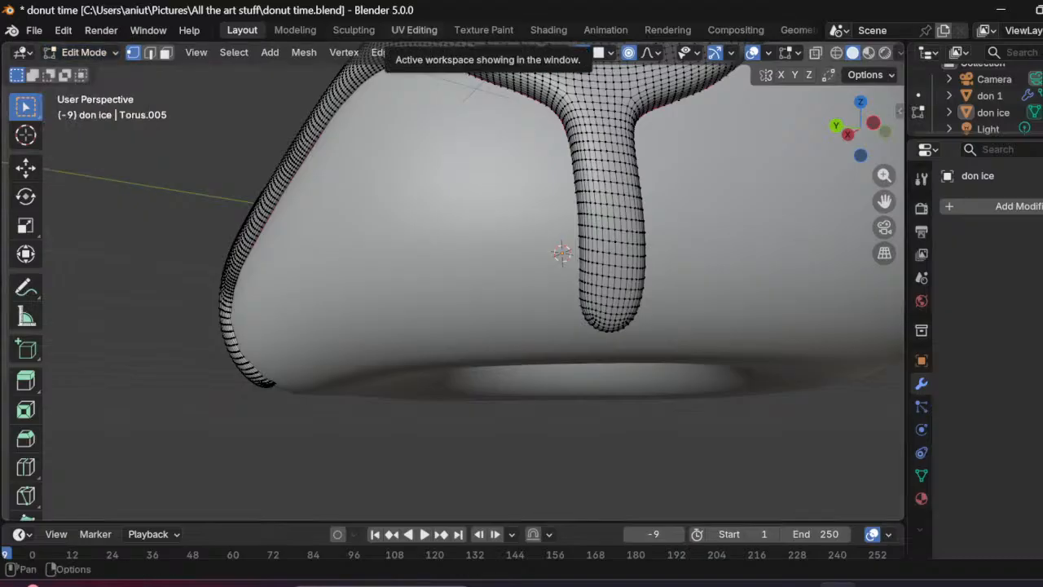
Step: Undo the application of the icing's Subdivision modifier, set its viewport level to 2 and apply it in Object Mode
{"action": "key", "text": "Tab"}
{"action": "key", "text": "ctrl+3"}
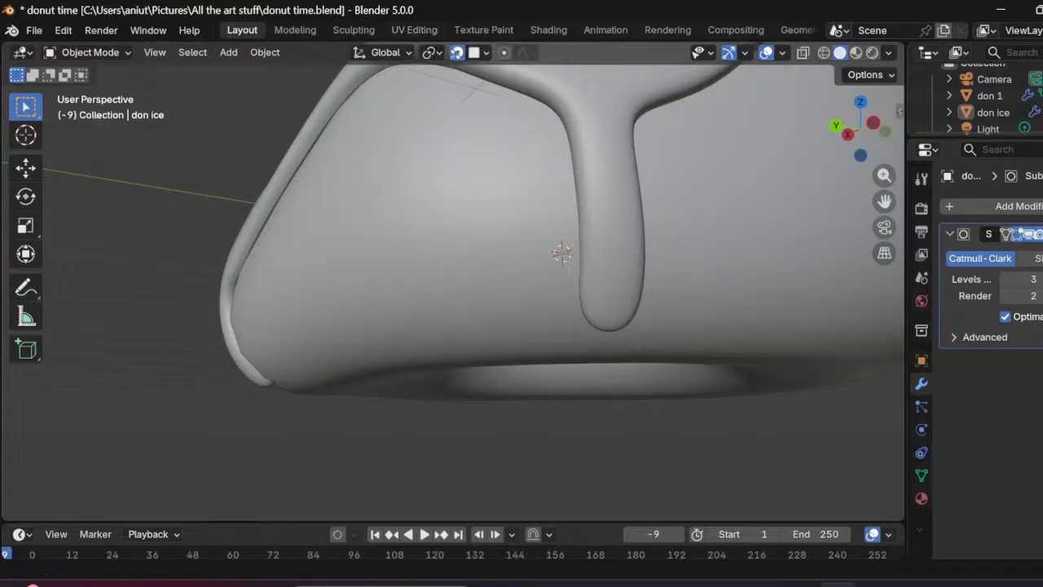
{"action": "left_click", "coordinate": [1005, 279]}
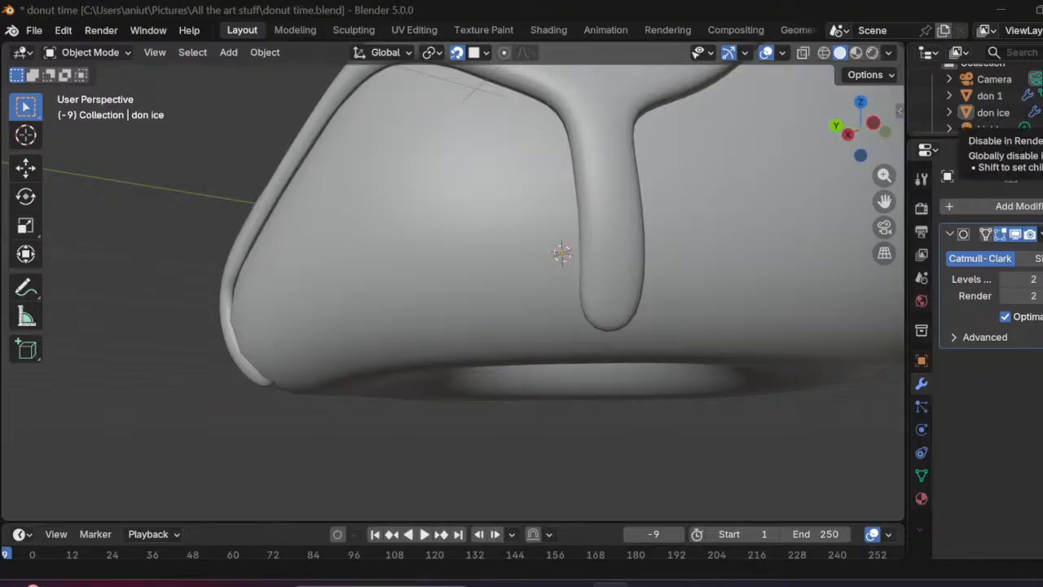
{"action": "left_click", "coordinate": [1042, 234]}
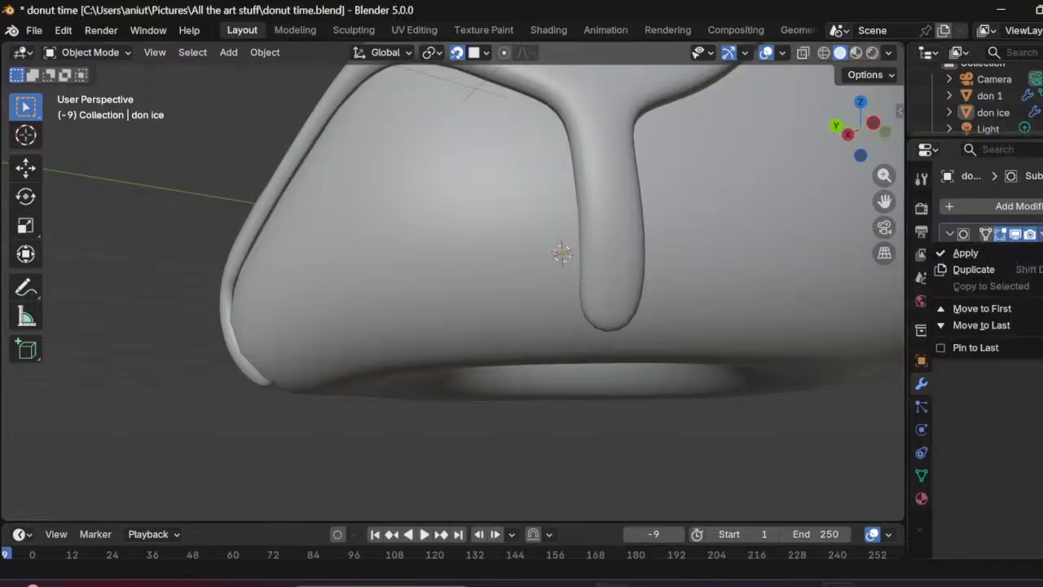
{"action": "left_click", "coordinate": [966, 252]}
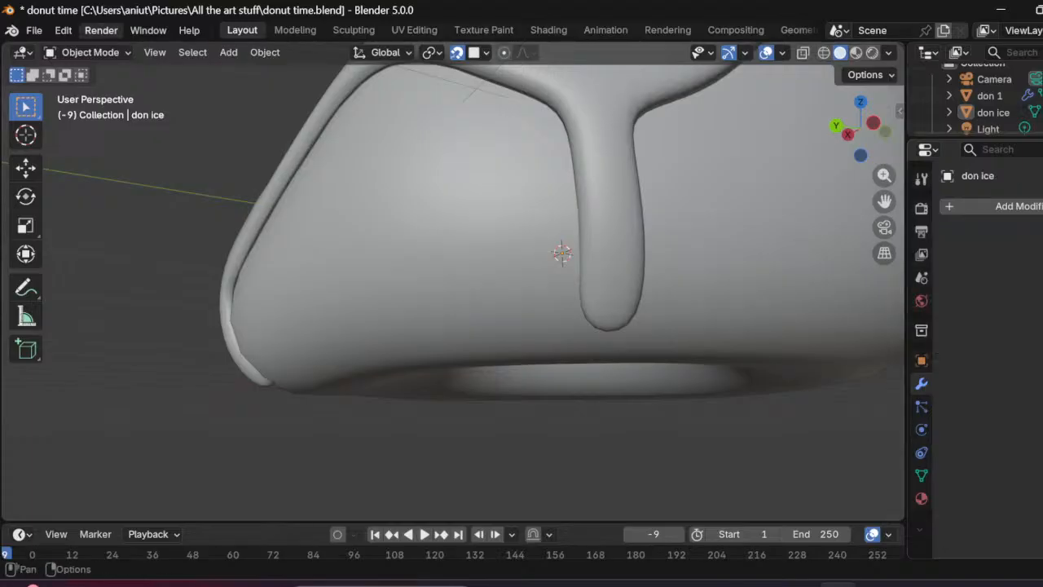
Step: Inspect the icing's mesh density in Edit Mode around the long drip and the neighbouring side of the donut
{"action": "left_click", "coordinate": [62, 30]}
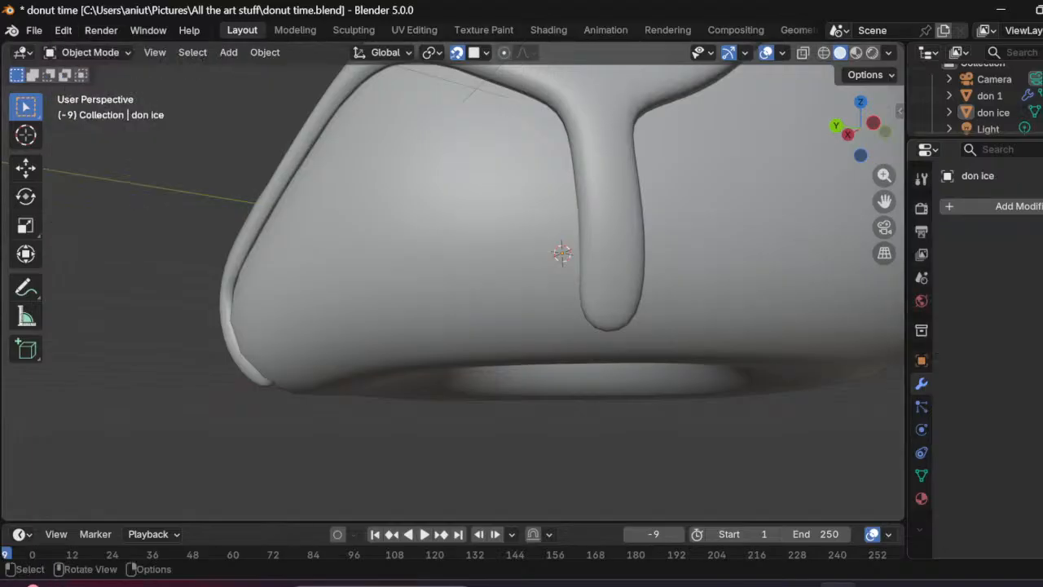
{"action": "left_click", "coordinate": [85, 52]}
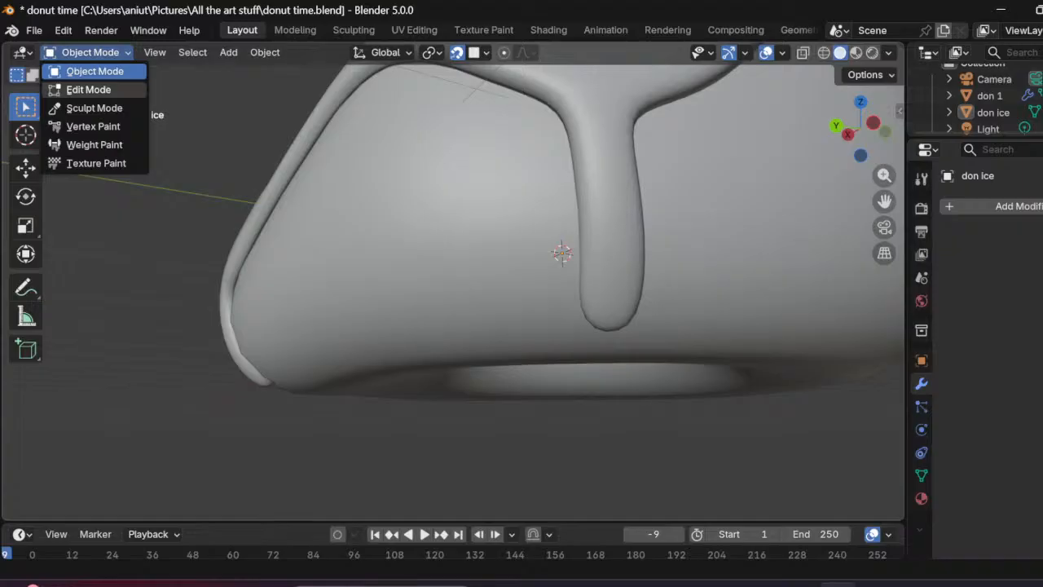
{"action": "left_click", "coordinate": [89, 89]}
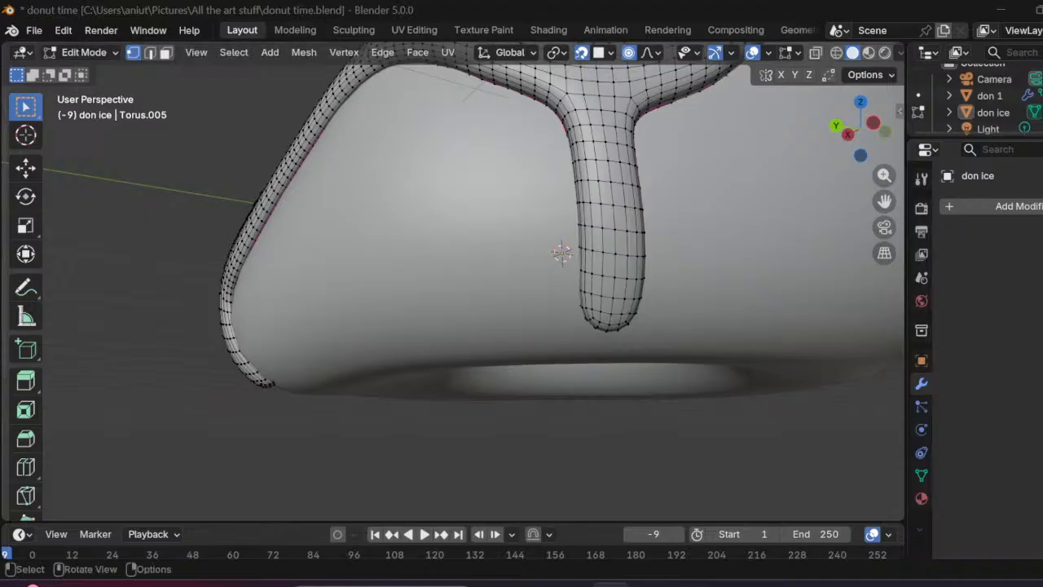
{"action": "scroll", "coordinate": [472, 244], "scroll_direction": "down", "scroll_amount": 2}
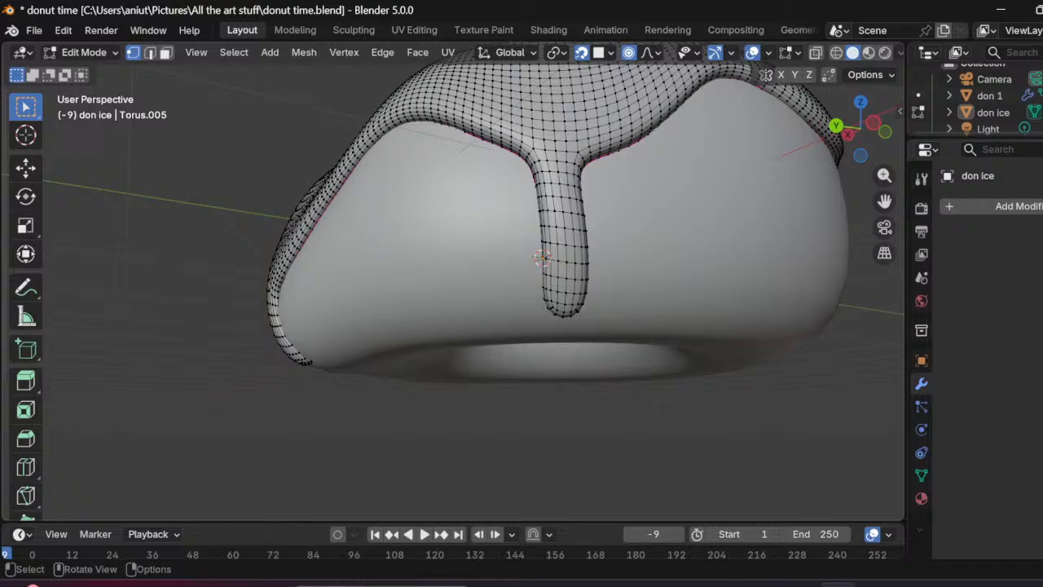
{"action": "middle_click_drag", "start_coordinate": [489, 244], "coordinate": [387, 244]}
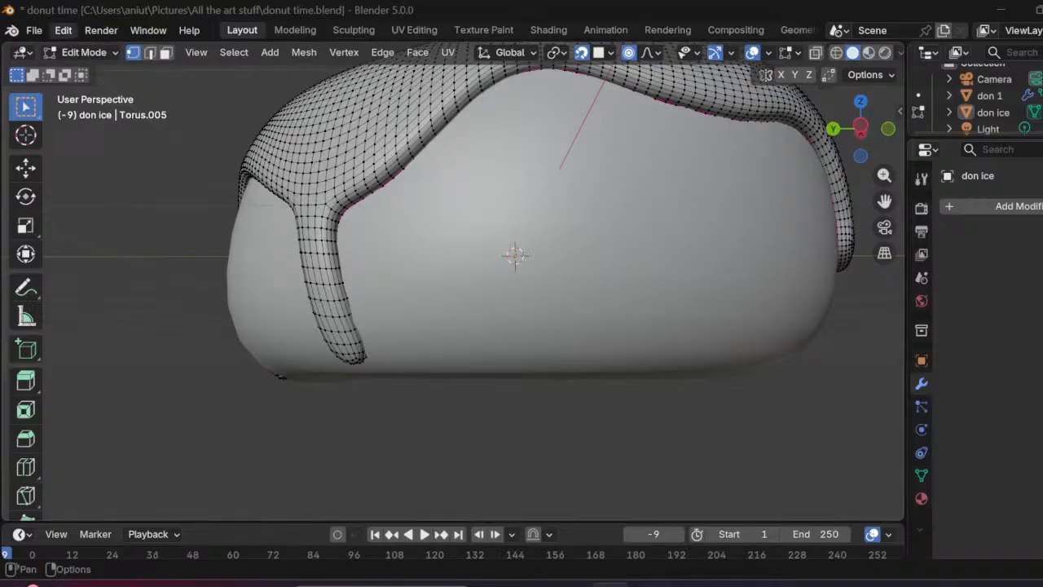
Step: Switch the icing to Sculpt Mode and set the Inflate/Deflate brush to a size of 199 px and a strength of 0.523
{"action": "left_click", "coordinate": [84, 52]}
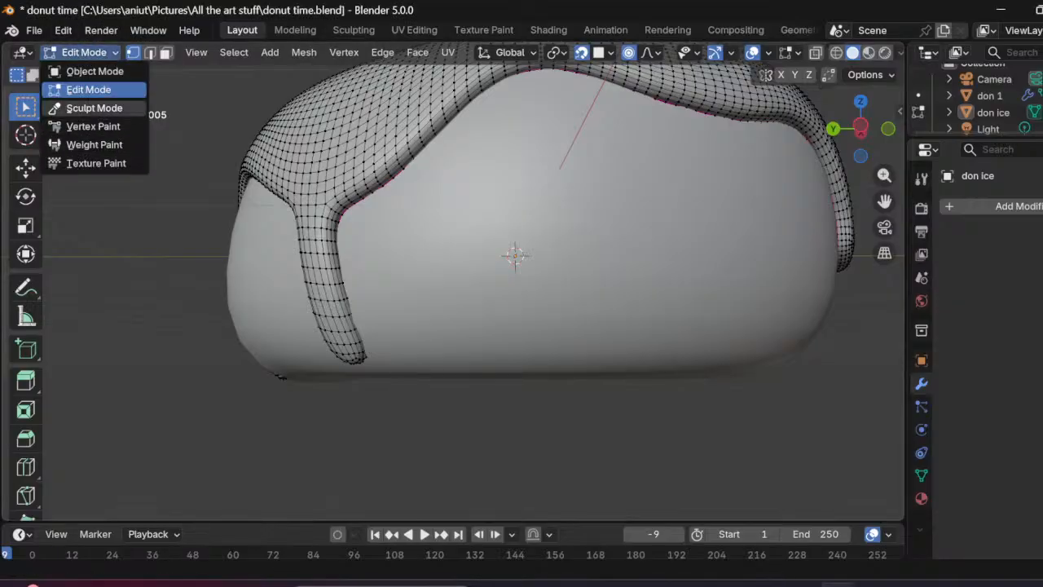
{"action": "left_click", "coordinate": [92, 107]}
{"action": "key", "text": "f"}
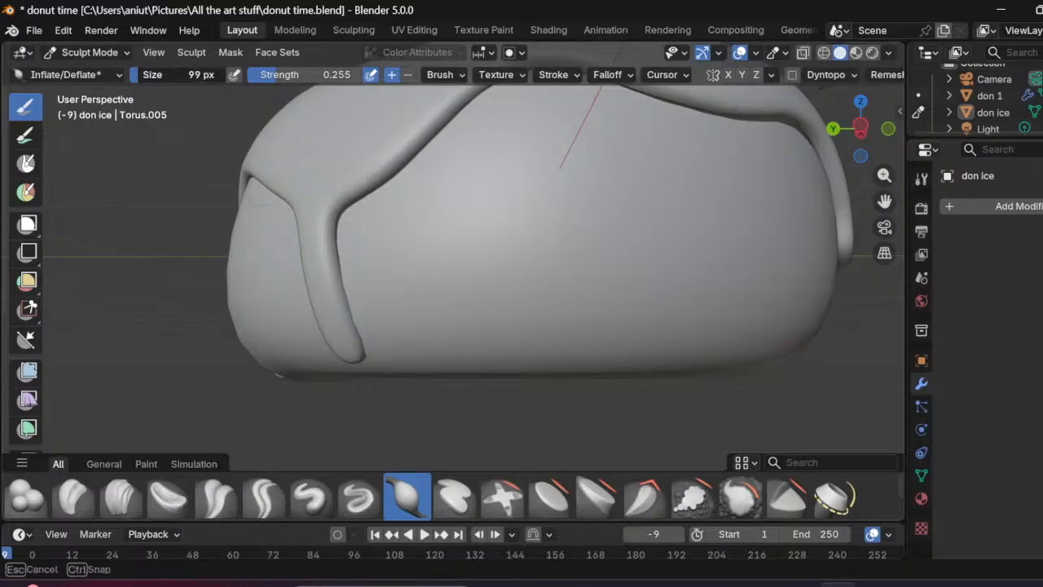
{"action": "left_click", "coordinate": [395, 390]}
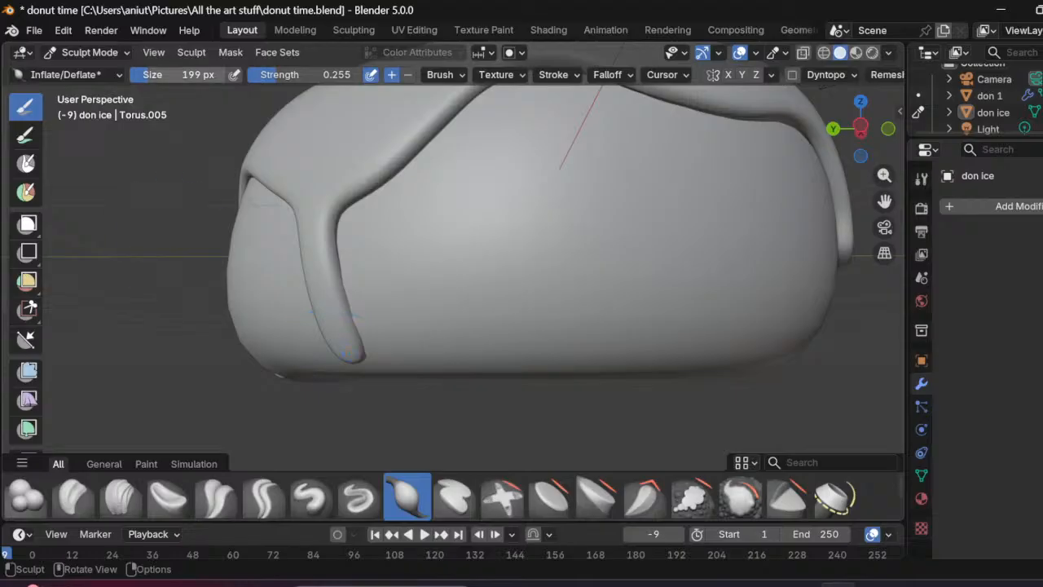
{"action": "key", "text": "shift+f"}
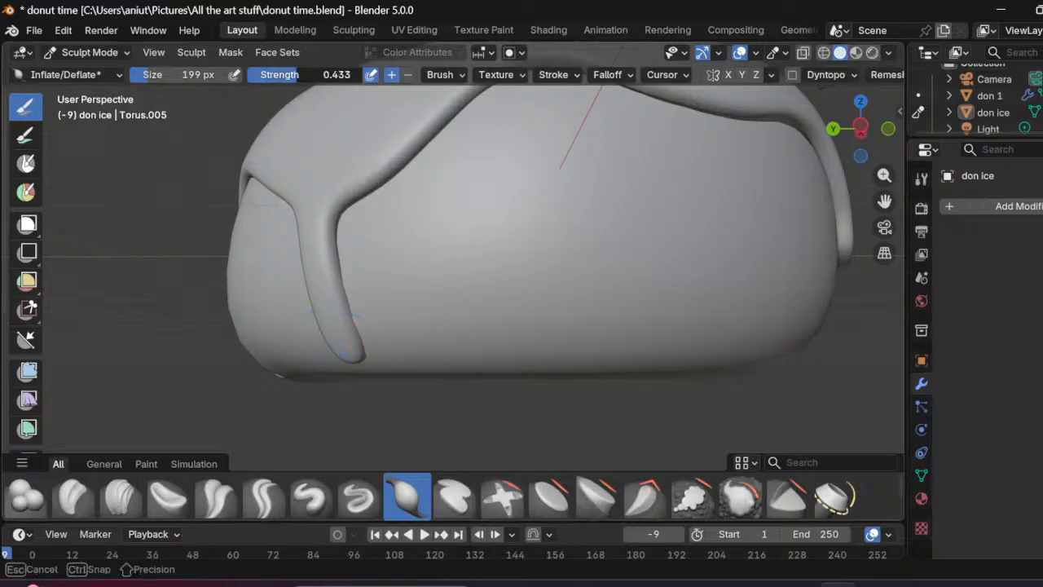
{"action": "left_click_drag", "start_coordinate": [298, 75], "coordinate": [308, 75]}
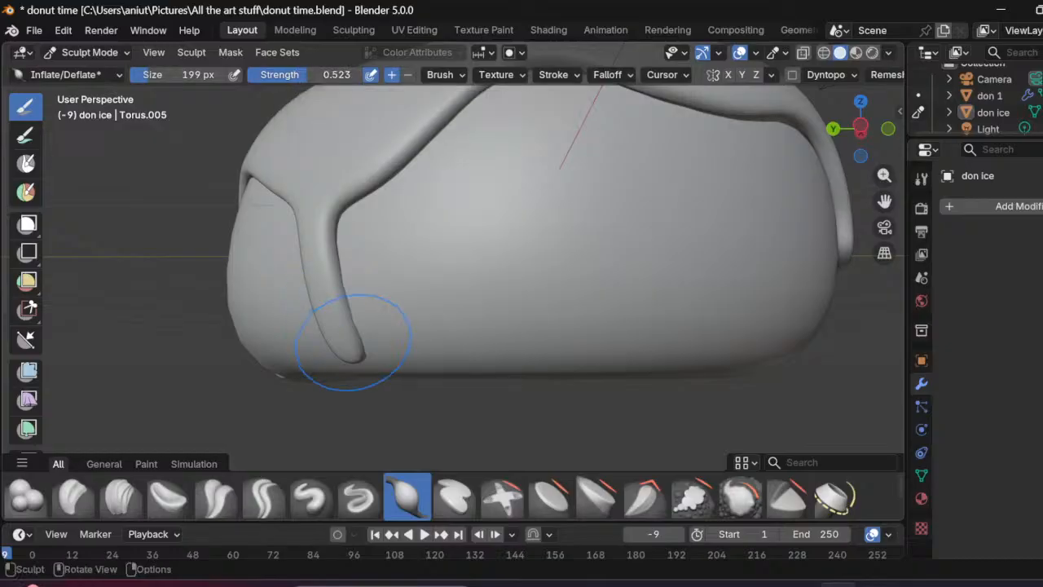
Step: Lightly inflate the tips of the two long, narrow drips on neighbouring sides of the donut
{"action": "left_click_drag", "start_coordinate": [343, 350], "coordinate": [346, 349]}
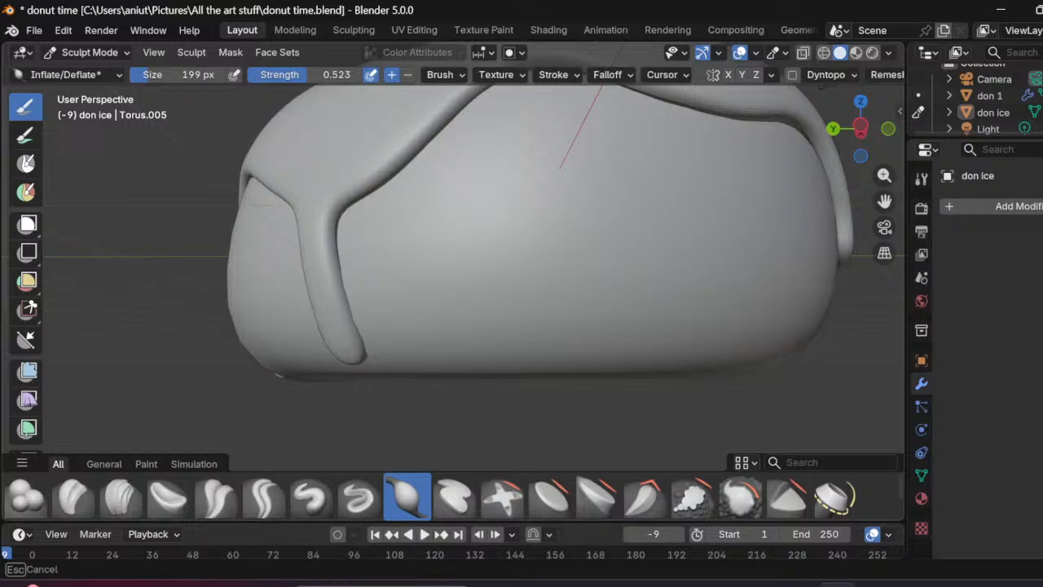
{"action": "left_click_drag", "start_coordinate": [347, 349], "coordinate": [339, 347]}
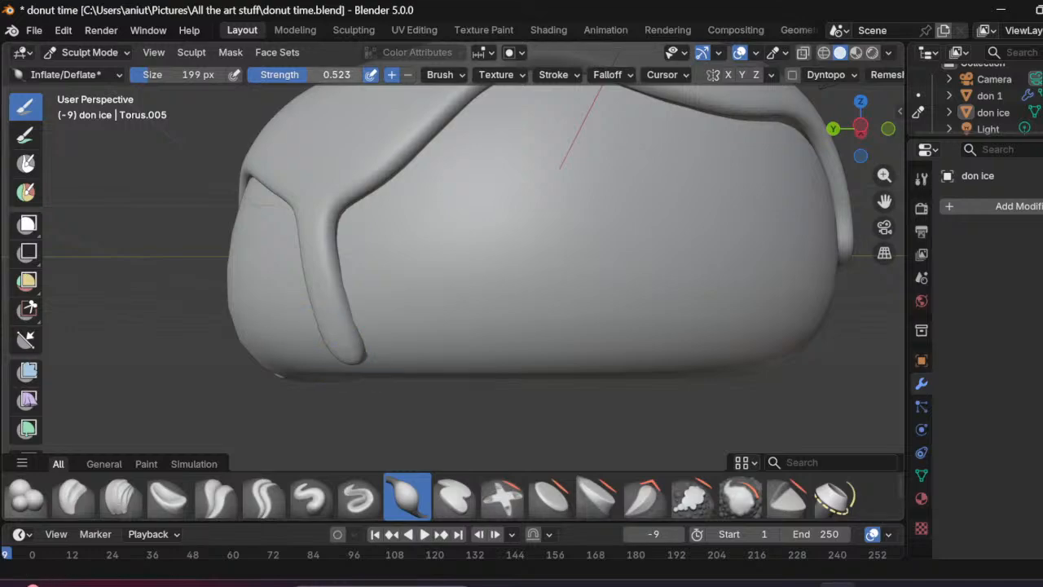
{"action": "mouse_move", "coordinate": [302, 268]}
{"action": "middle_mouse_down"}
{"action": "mouse_move", "coordinate": [440, 240]}
{"action": "mouse_move", "coordinate": [603, 241]}
{"action": "middle_mouse_up"}
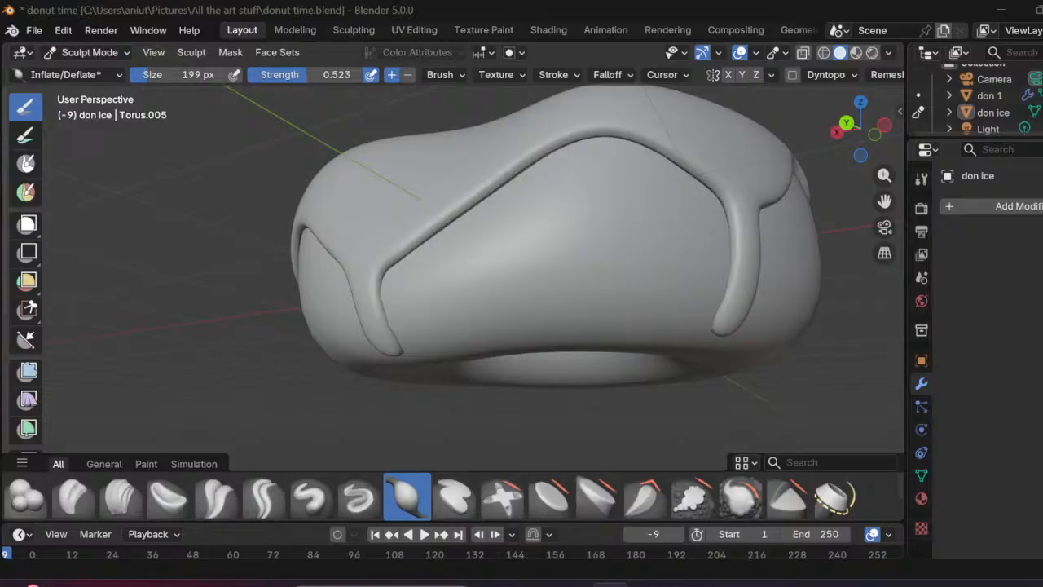
{"action": "mouse_move", "coordinate": [522, 260]}
{"action": "middle_mouse_down"}
{"action": "mouse_move", "coordinate": [423, 204]}
{"action": "mouse_move", "coordinate": [516, 261]}
{"action": "mouse_move", "coordinate": [521, 309]}
{"action": "middle_mouse_up"}
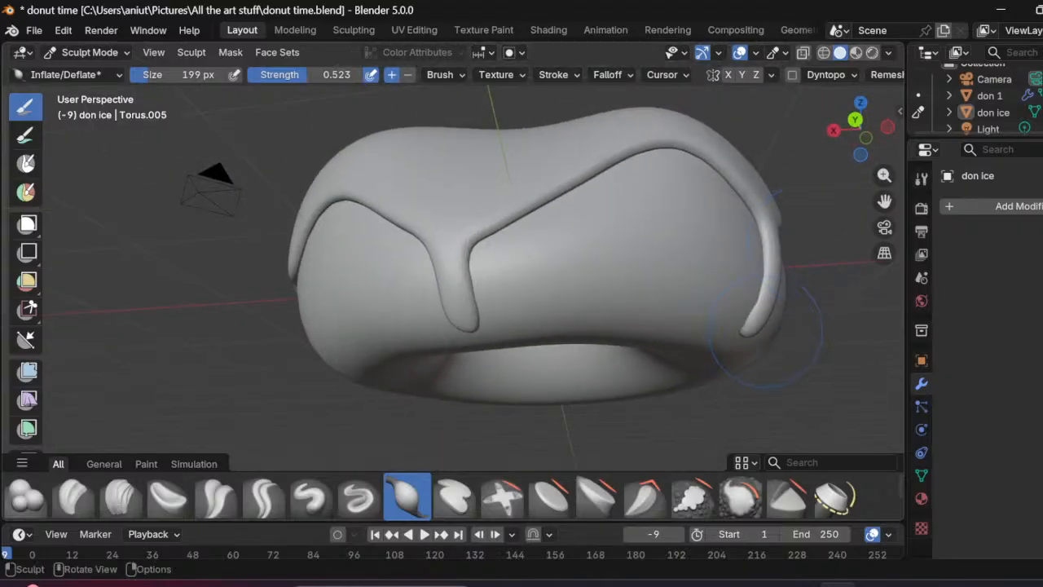
{"action": "left_click_drag", "start_coordinate": [781, 310], "coordinate": [762, 322]}
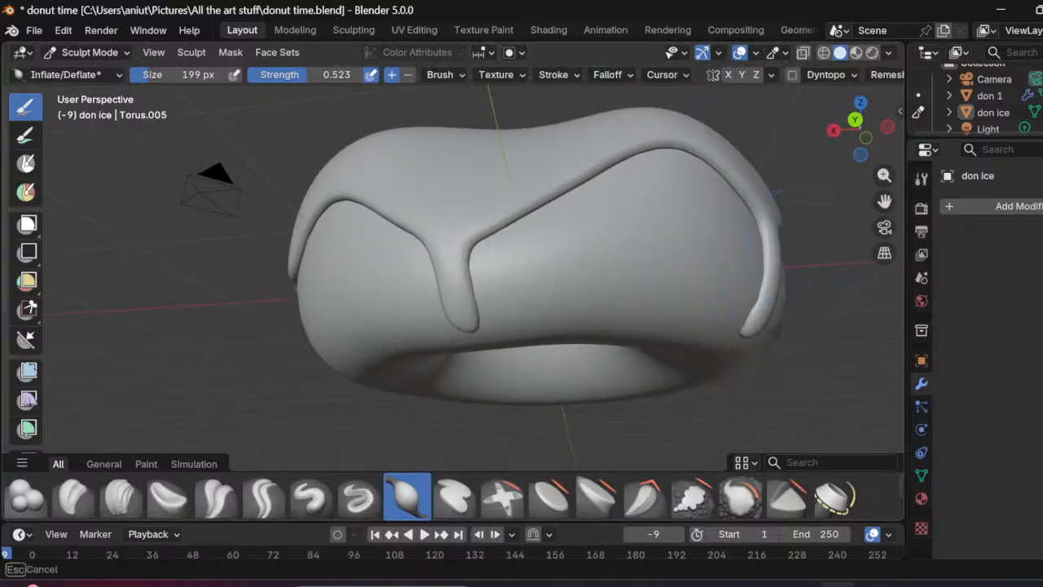
{"action": "left_click_drag", "start_coordinate": [762, 322], "coordinate": [799, 313]}
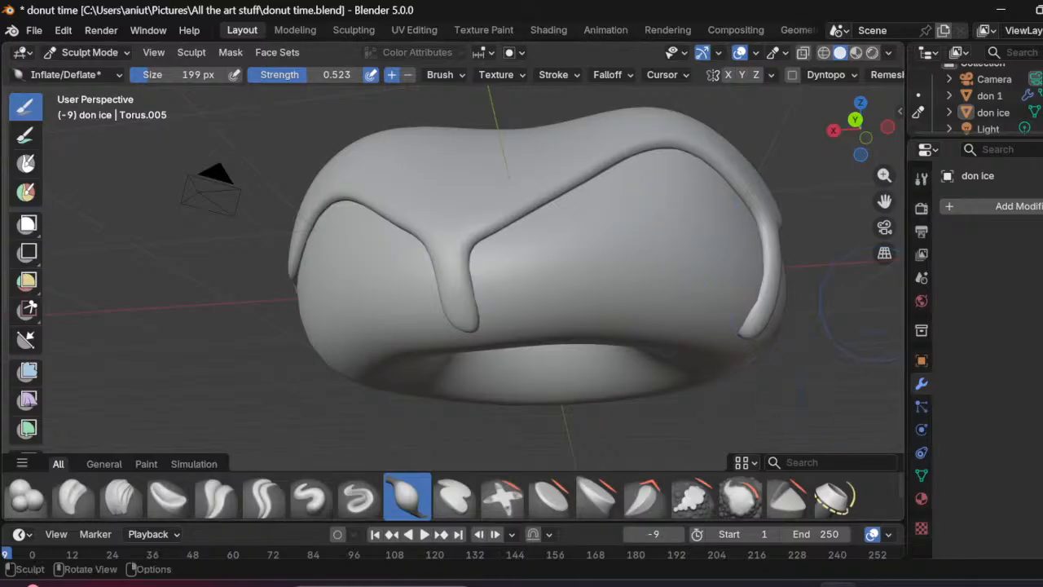
Step: Inflate the ends of the next drips around the donut, including the small pointed one and the wide one, into rounded blobs
{"action": "mouse_move", "coordinate": [863, 315]}
{"action": "middle_mouse_down"}
{"action": "mouse_move", "coordinate": [729, 333]}
{"action": "mouse_move", "coordinate": [893, 310]}
{"action": "middle_mouse_up"}
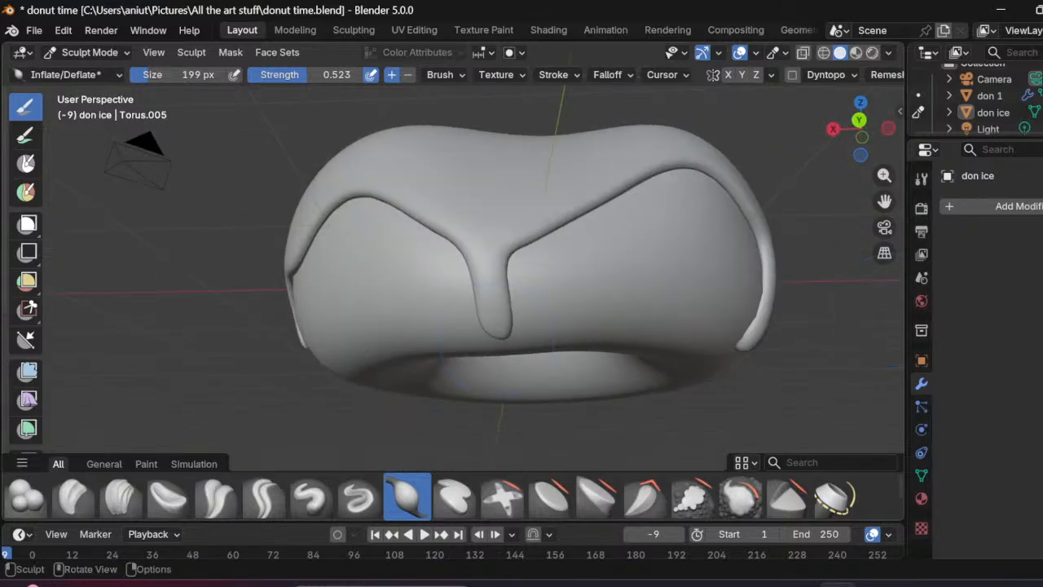
{"action": "left_click_drag", "start_coordinate": [493, 326], "coordinate": [516, 324]}
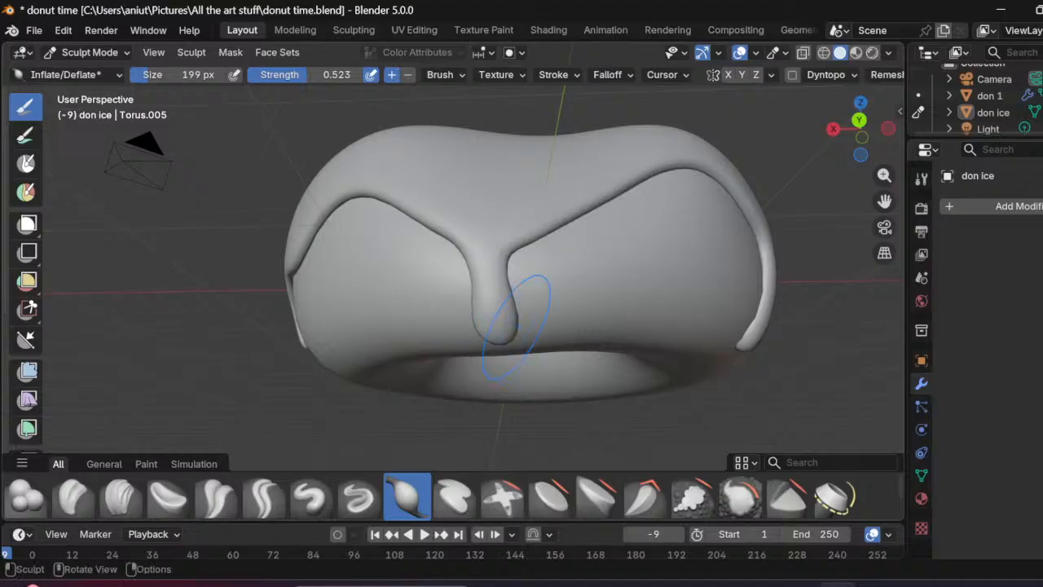
{"action": "mouse_move", "coordinate": [692, 221]}
{"action": "middle_mouse_down"}
{"action": "mouse_move", "coordinate": [619, 269]}
{"action": "mouse_move", "coordinate": [672, 362]}
{"action": "middle_mouse_up"}
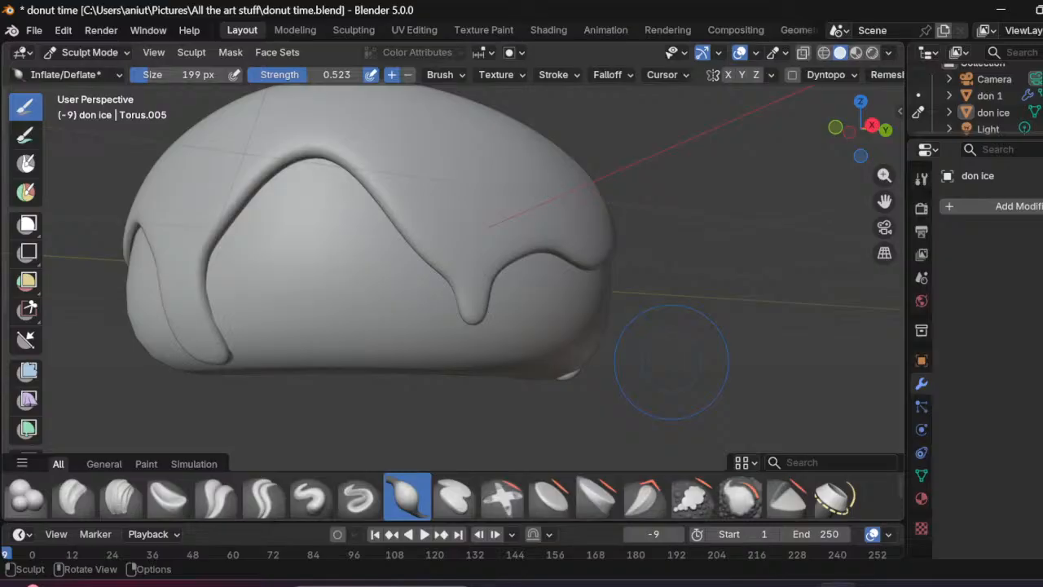
{"action": "left_click_drag", "start_coordinate": [475, 326], "coordinate": [475, 326]}
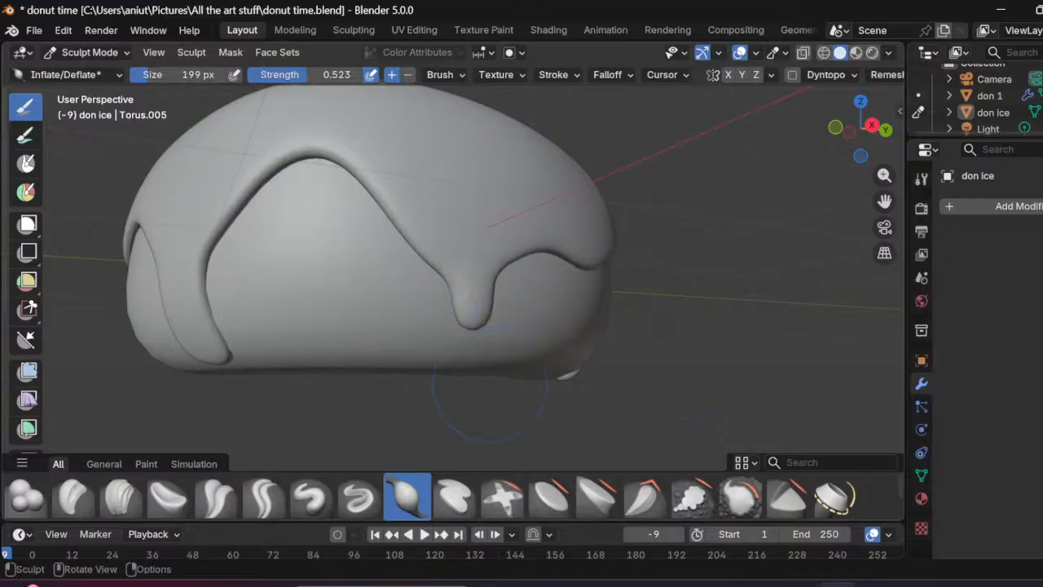
{"action": "mouse_move", "coordinate": [489, 385]}
{"action": "middle_mouse_down"}
{"action": "mouse_move", "coordinate": [677, 377]}
{"action": "mouse_move", "coordinate": [662, 321]}
{"action": "middle_mouse_up"}
{"action": "mouse_move", "coordinate": [336, 336]}
{"action": "left_mouse_down"}
{"action": "mouse_move", "coordinate": [346, 330]}
{"action": "mouse_move", "coordinate": [350, 369]}
{"action": "left_mouse_up"}
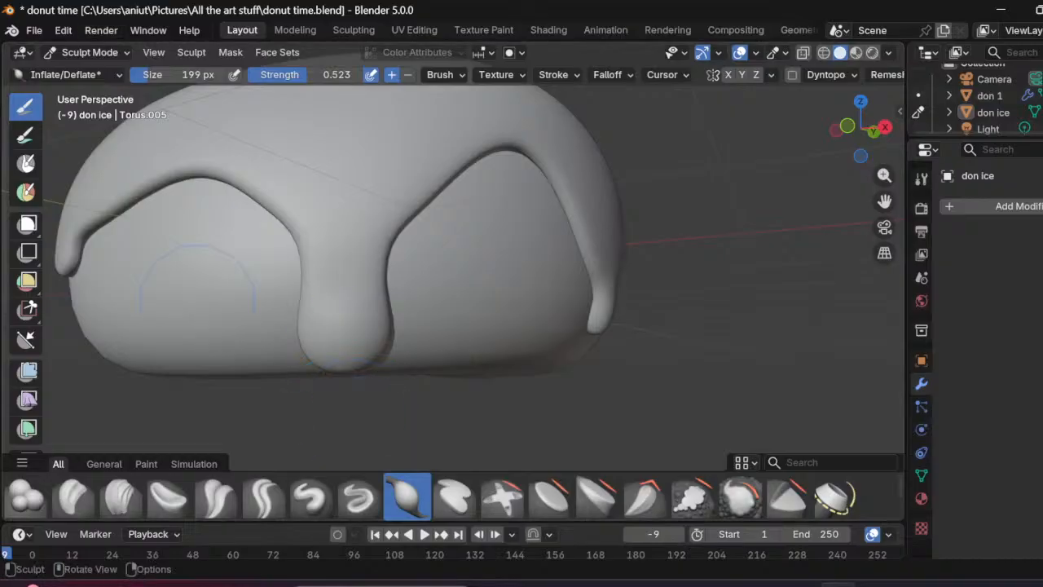
Step: Inflate the lower rim of the broad icing lobe and of the shallow wave beside it
{"action": "mouse_move", "coordinate": [408, 265]}
{"action": "middle_mouse_down"}
{"action": "mouse_move", "coordinate": [420, 219]}
{"action": "mouse_move", "coordinate": [525, 281]}
{"action": "middle_mouse_up"}
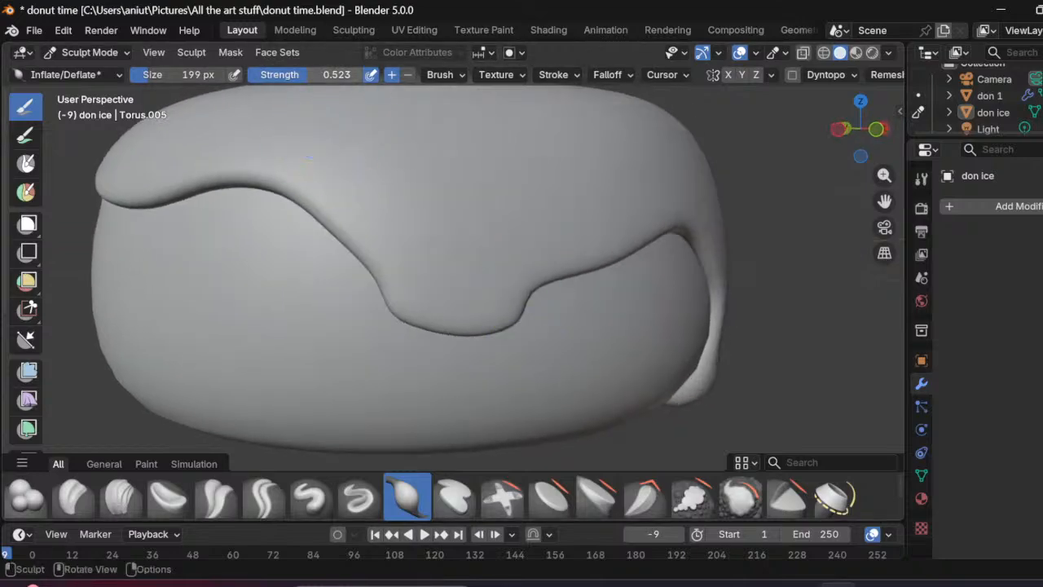
{"action": "mouse_move", "coordinate": [359, 261]}
{"action": "left_mouse_down"}
{"action": "mouse_move", "coordinate": [456, 322]}
{"action": "mouse_move", "coordinate": [542, 305]}
{"action": "mouse_move", "coordinate": [448, 308]}
{"action": "mouse_move", "coordinate": [400, 290]}
{"action": "mouse_move", "coordinate": [468, 297]}
{"action": "left_mouse_up"}
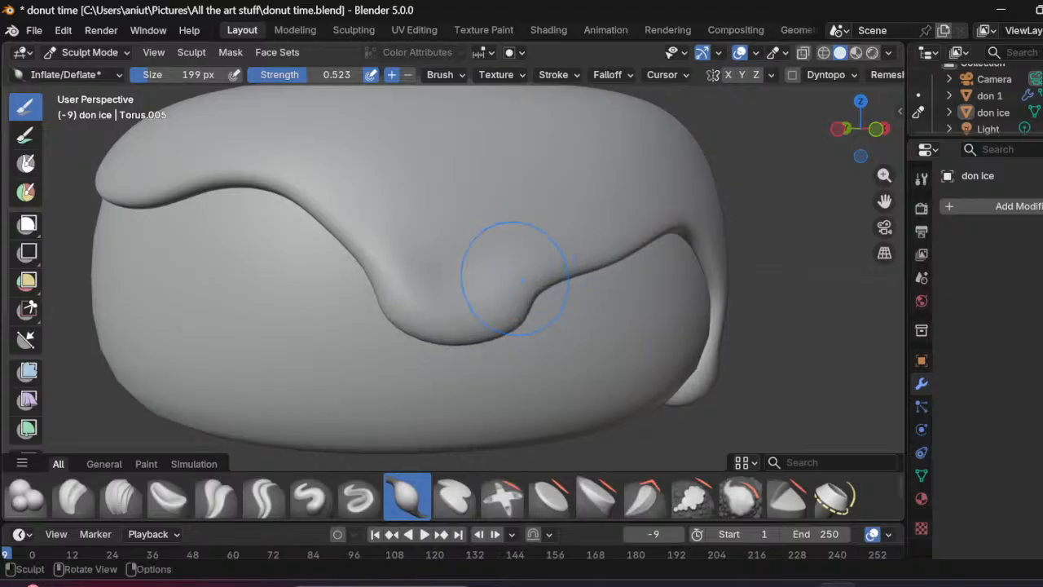
{"action": "left_click_drag", "start_coordinate": [544, 284], "coordinate": [589, 272]}
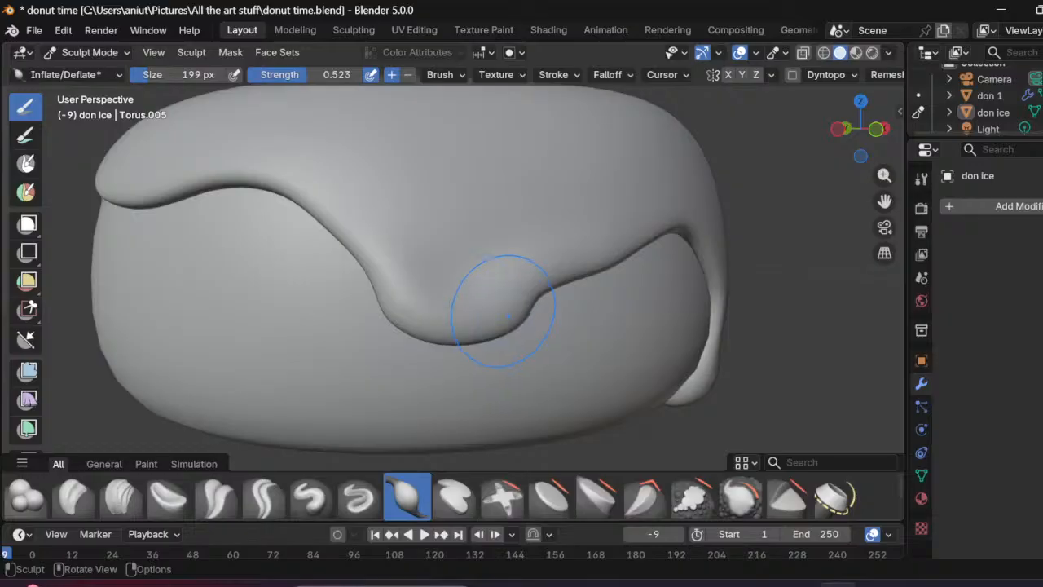
{"action": "mouse_move", "coordinate": [500, 296]}
{"action": "middle_mouse_down"}
{"action": "mouse_move", "coordinate": [522, 244]}
{"action": "mouse_move", "coordinate": [651, 244]}
{"action": "middle_mouse_up"}
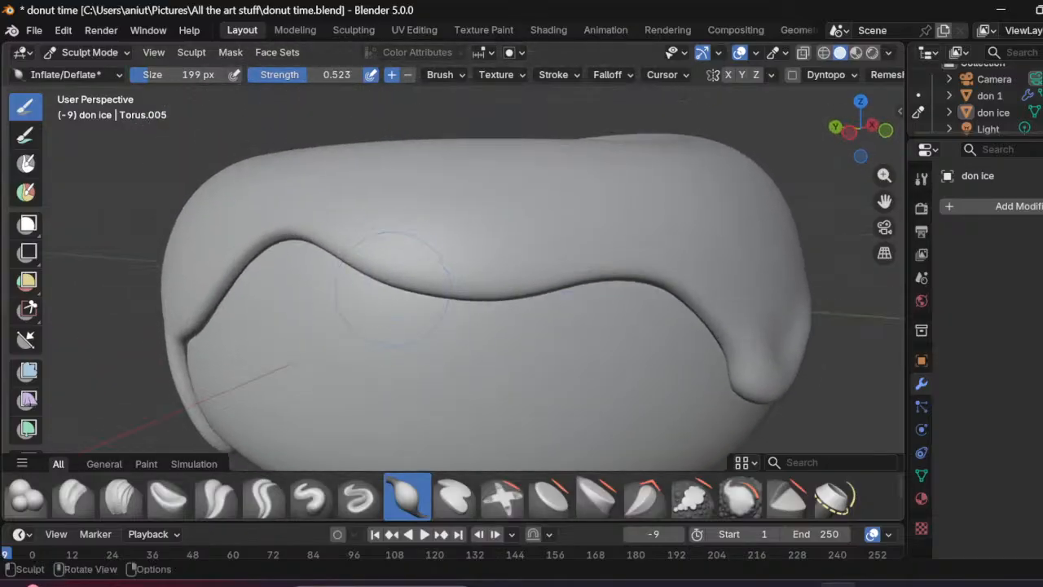
{"action": "mouse_move", "coordinate": [391, 285]}
{"action": "left_mouse_down"}
{"action": "mouse_move", "coordinate": [424, 295]}
{"action": "mouse_move", "coordinate": [571, 292]}
{"action": "mouse_move", "coordinate": [374, 277]}
{"action": "mouse_move", "coordinate": [489, 301]}
{"action": "mouse_move", "coordinate": [424, 295]}
{"action": "mouse_move", "coordinate": [489, 303]}
{"action": "mouse_move", "coordinate": [457, 310]}
{"action": "mouse_move", "coordinate": [481, 330]}
{"action": "left_mouse_up"}
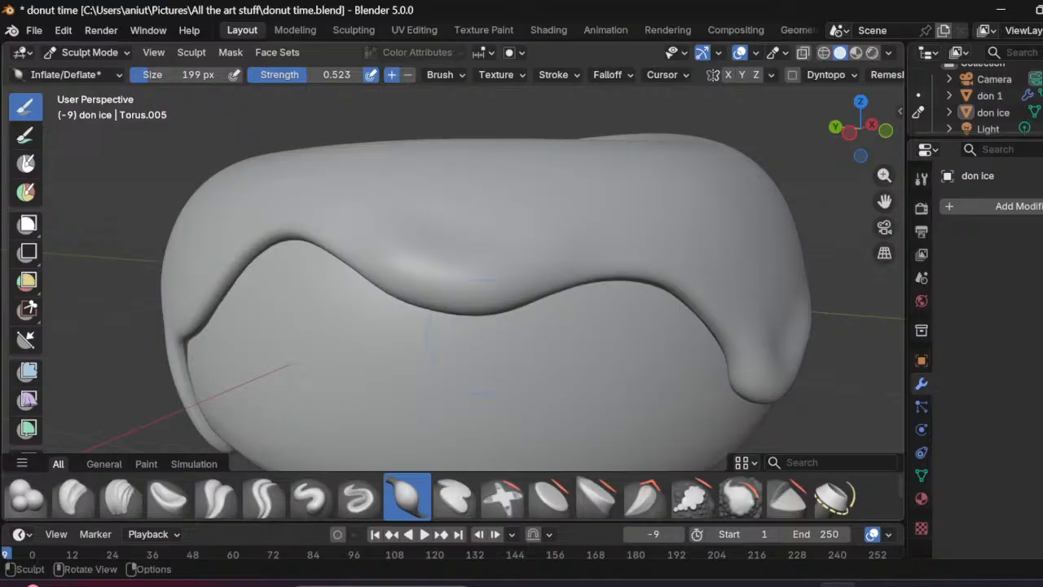
Step: Inflate the icing edge where it curves into the bases of two long drips to thicken their shoulders
{"action": "mouse_move", "coordinate": [310, 204]}
{"action": "middle_mouse_down"}
{"action": "mouse_move", "coordinate": [393, 243]}
{"action": "mouse_move", "coordinate": [468, 168]}
{"action": "mouse_move", "coordinate": [436, 279]}
{"action": "middle_mouse_up"}
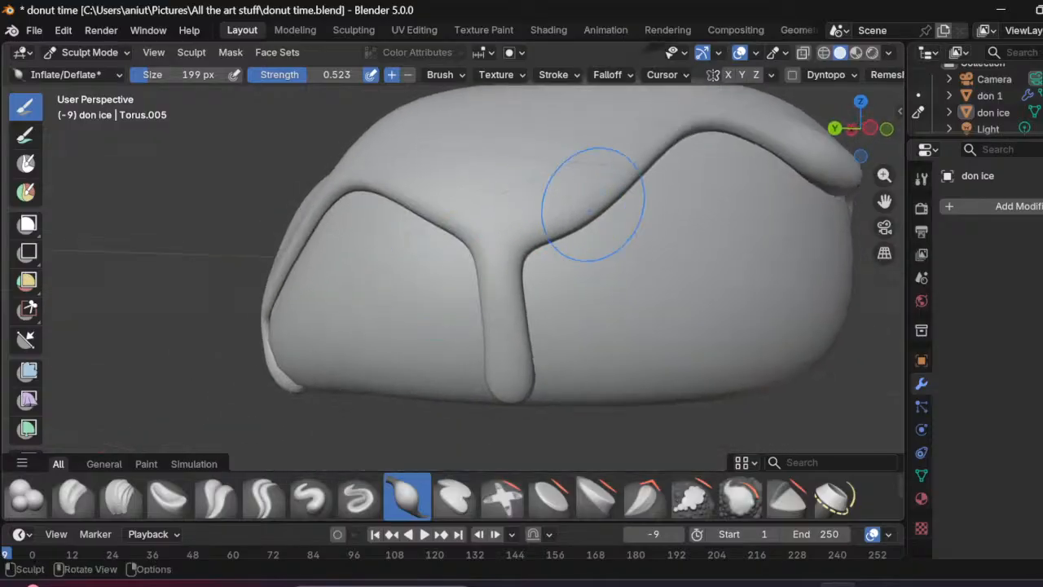
{"action": "mouse_move", "coordinate": [594, 198]}
{"action": "left_mouse_down"}
{"action": "mouse_move", "coordinate": [570, 232]}
{"action": "mouse_move", "coordinate": [595, 211]}
{"action": "mouse_move", "coordinate": [542, 261]}
{"action": "left_mouse_up"}
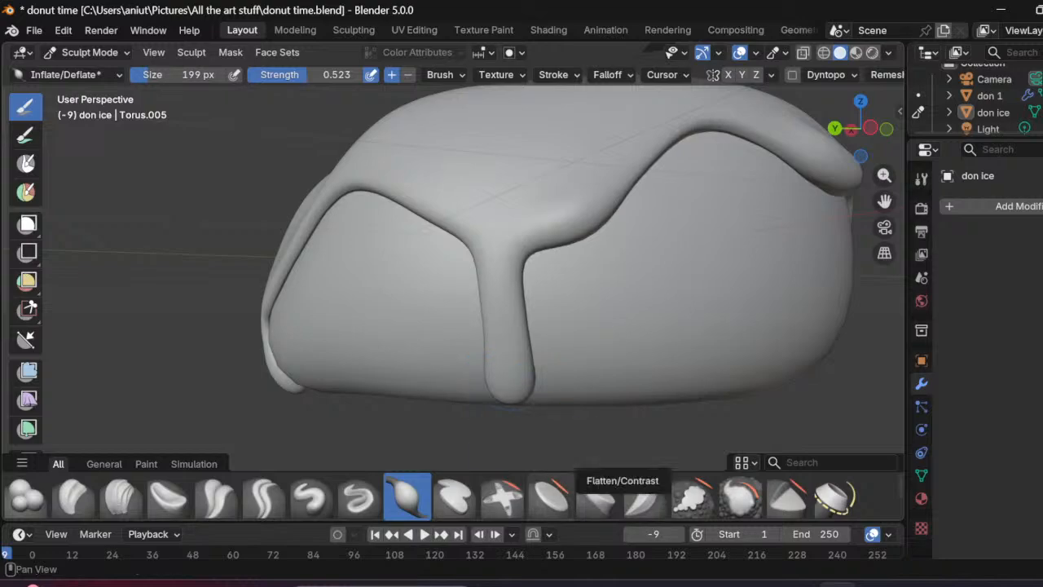
{"action": "mouse_move", "coordinate": [351, 280]}
{"action": "middle_mouse_down"}
{"action": "mouse_move", "coordinate": [409, 289]}
{"action": "mouse_move", "coordinate": [455, 312]}
{"action": "middle_mouse_up"}
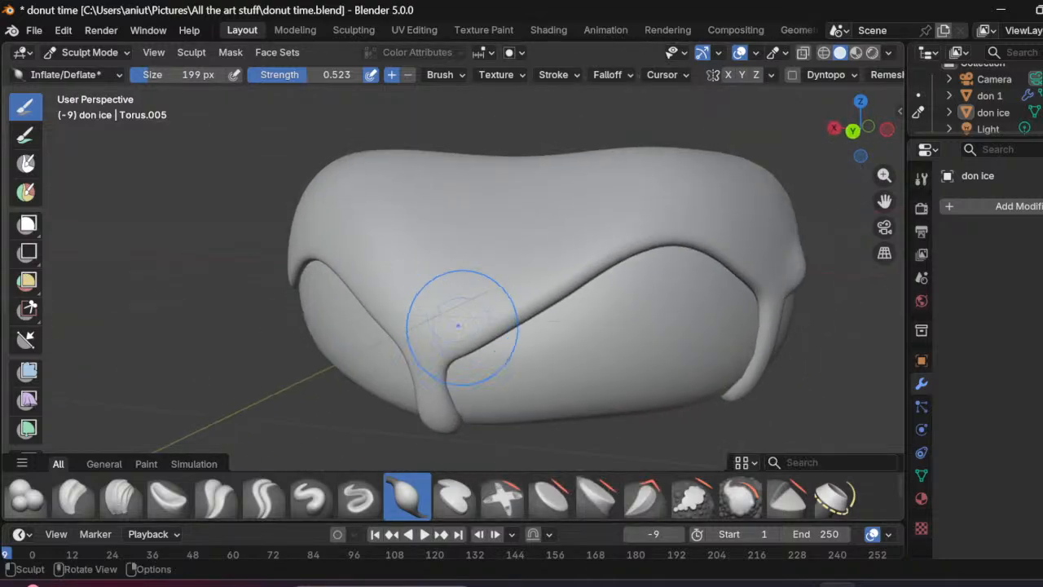
{"action": "left_click_drag", "start_coordinate": [466, 333], "coordinate": [542, 303]}
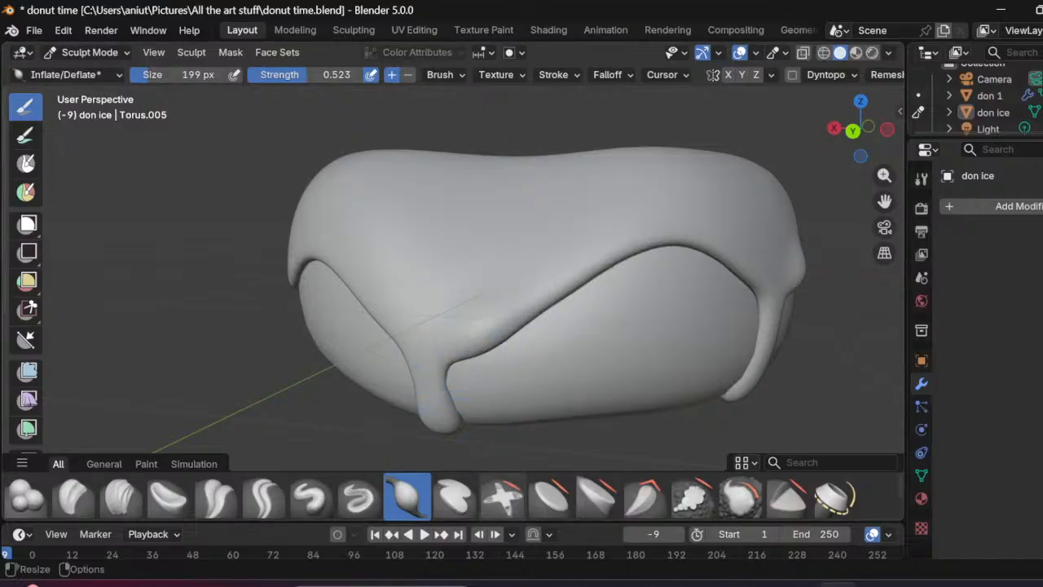
Step: Inflate the shallow wave of icing between two drips and the tip of the short drip next to it
{"action": "middle_click_drag", "start_coordinate": [315, 314], "coordinate": [228, 318]}
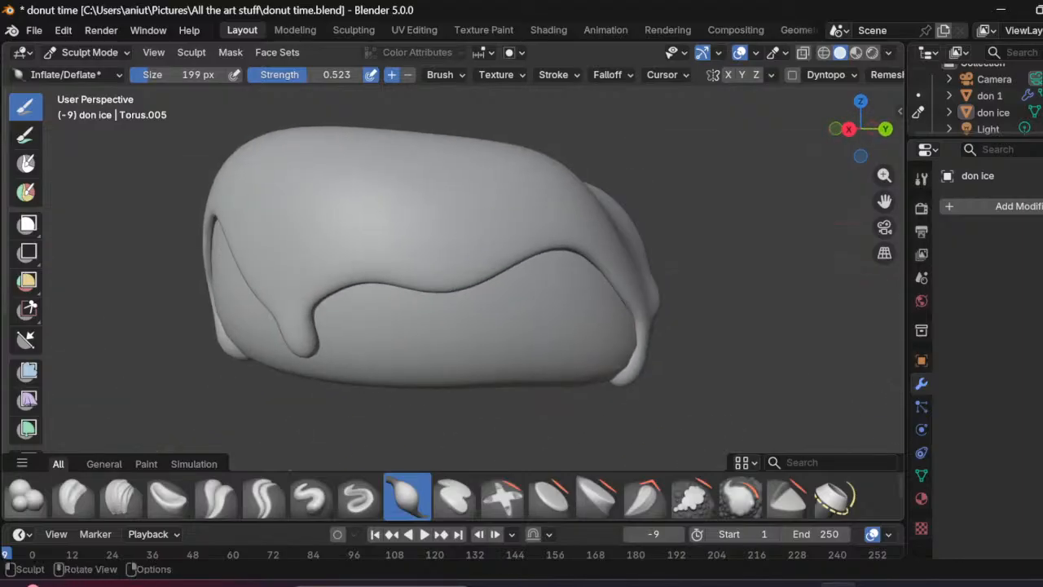
{"action": "mouse_move", "coordinate": [430, 256]}
{"action": "left_mouse_down"}
{"action": "mouse_move", "coordinate": [432, 285]}
{"action": "mouse_move", "coordinate": [481, 278]}
{"action": "mouse_move", "coordinate": [469, 281]}
{"action": "mouse_move", "coordinate": [442, 280]}
{"action": "mouse_move", "coordinate": [478, 274]}
{"action": "mouse_move", "coordinate": [533, 238]}
{"action": "left_mouse_up"}
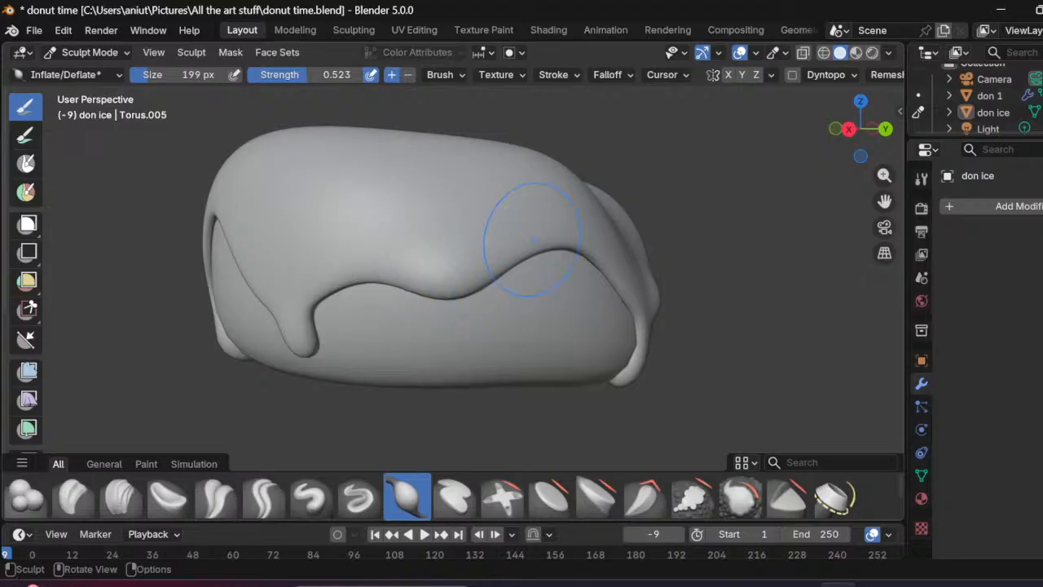
{"action": "left_click_drag", "start_coordinate": [296, 362], "coordinate": [335, 382]}
Step: Inflate the icing's sloping edge where it runs down into the wide, round-ended drip
{"action": "middle_click_drag", "start_coordinate": [354, 309], "coordinate": [591, 326]}
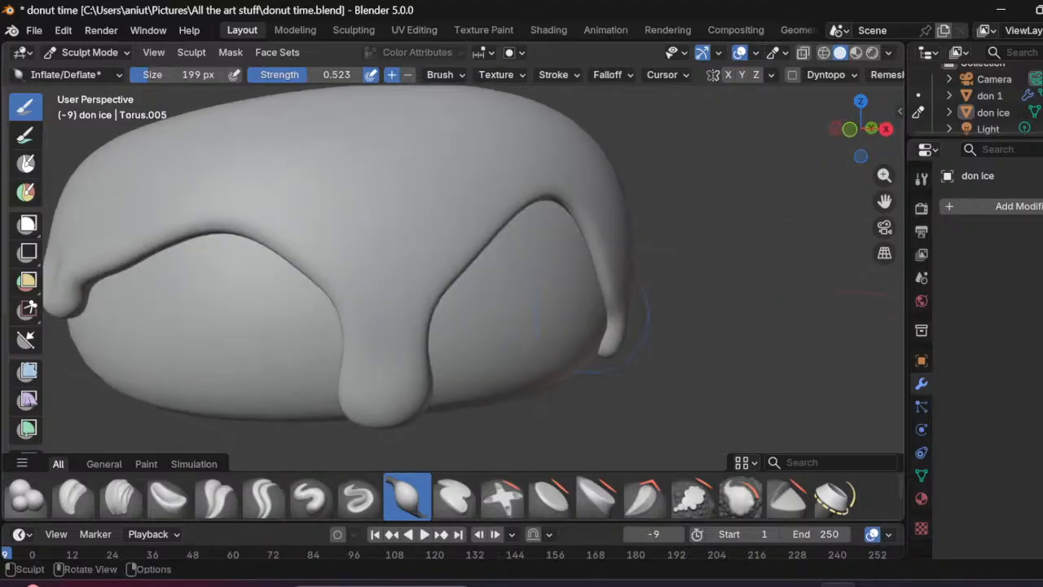
{"action": "left_click_drag", "start_coordinate": [481, 246], "coordinate": [435, 303]}
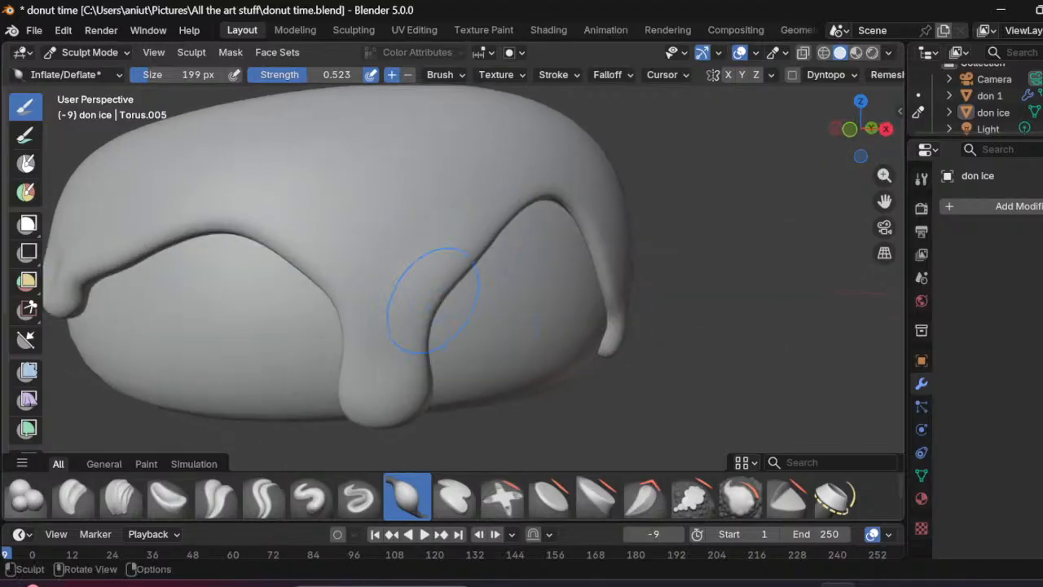
{"action": "left_click_drag", "start_coordinate": [475, 249], "coordinate": [445, 293]}
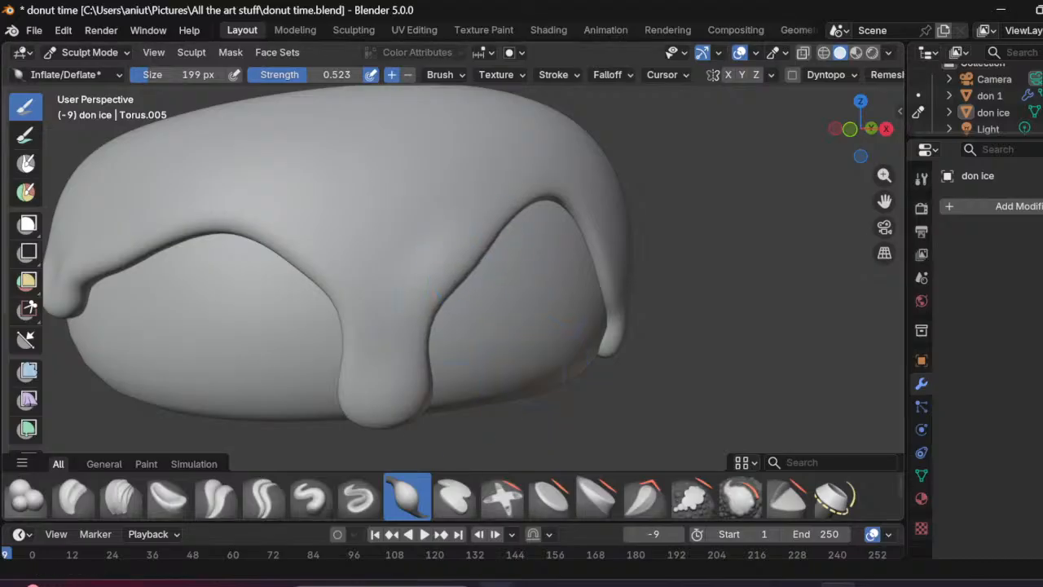
Step: Reduce the Inflate/Deflate brush size to 87 px and inflate the icing's sloping edge between two long drips
{"action": "mouse_move", "coordinate": [495, 585]}
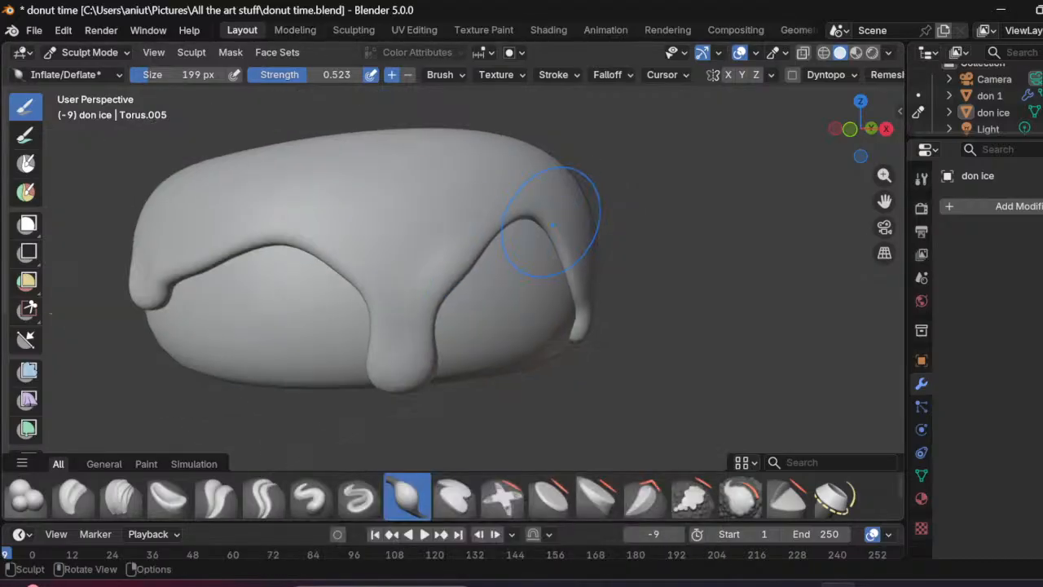
{"action": "middle_click_drag", "start_coordinate": [583, 245], "coordinate": [555, 253]}
{"action": "middle_click_drag", "start_coordinate": [460, 306], "coordinate": [325, 300]}
{"action": "scroll", "coordinate": [326, 300], "scroll_direction": "down", "scroll_amount": 4}
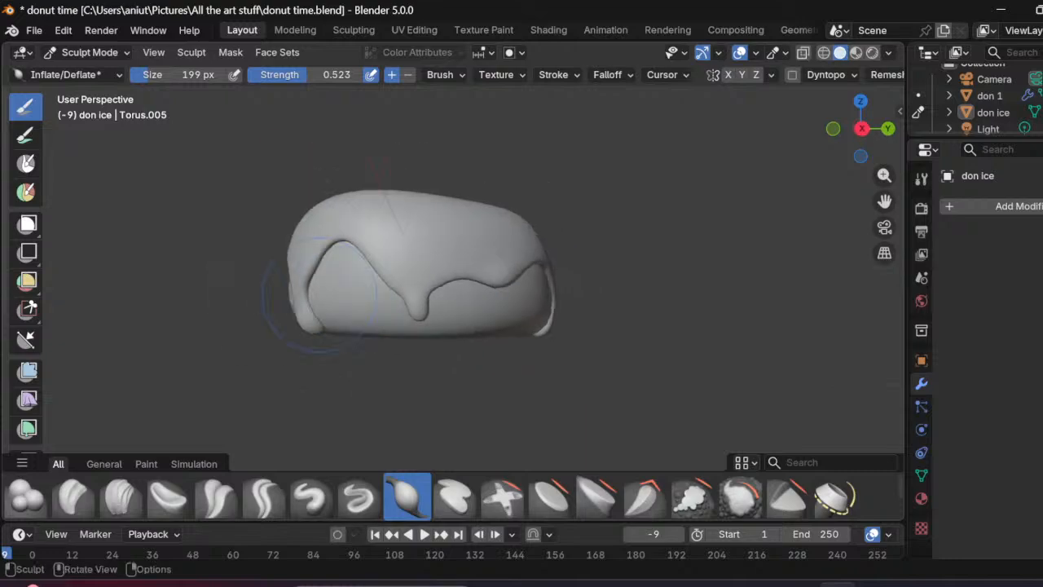
{"action": "middle_click_drag", "start_coordinate": [346, 134], "coordinate": [701, 155]}
{"action": "middle_click_drag", "start_coordinate": [95, 306], "coordinate": [88, 300]}
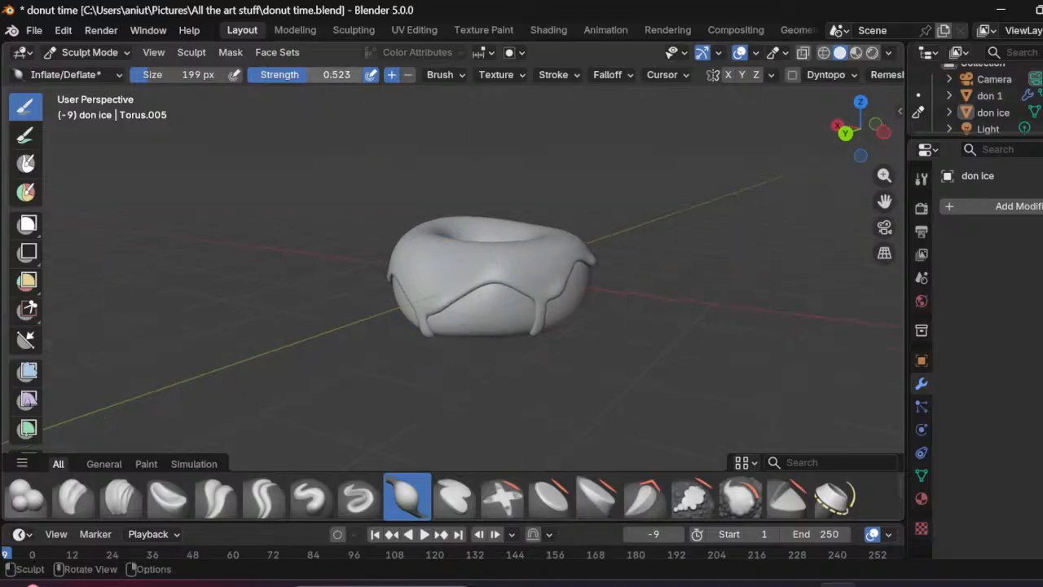
{"action": "mouse_move", "coordinate": [186, 75]}
{"action": "left_mouse_down"}
{"action": "mouse_move", "coordinate": [139, 75]}
{"action": "mouse_move", "coordinate": [160, 75]}
{"action": "left_mouse_up"}
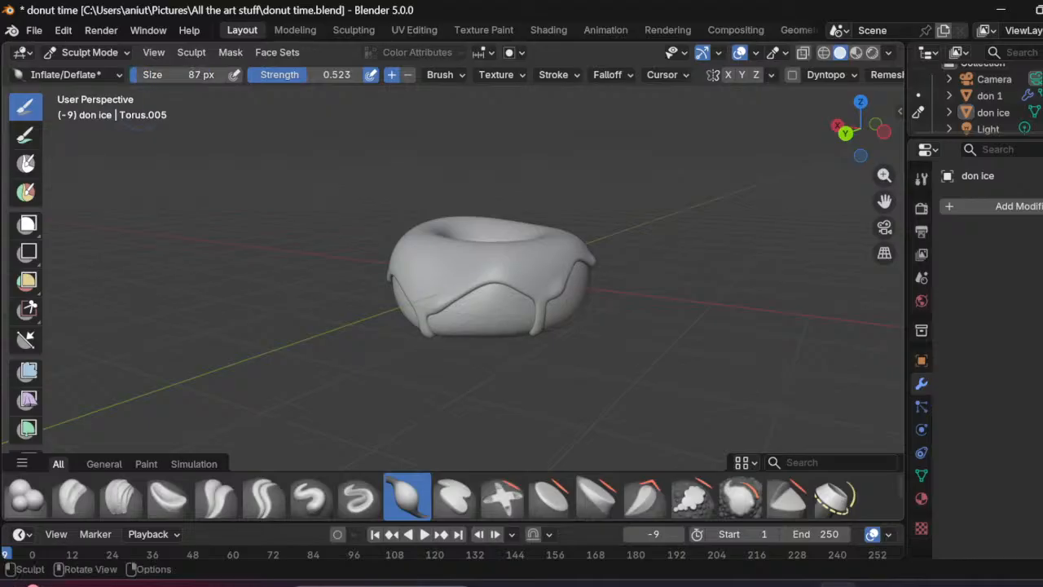
{"action": "left_click_drag", "start_coordinate": [448, 302], "coordinate": [529, 263]}
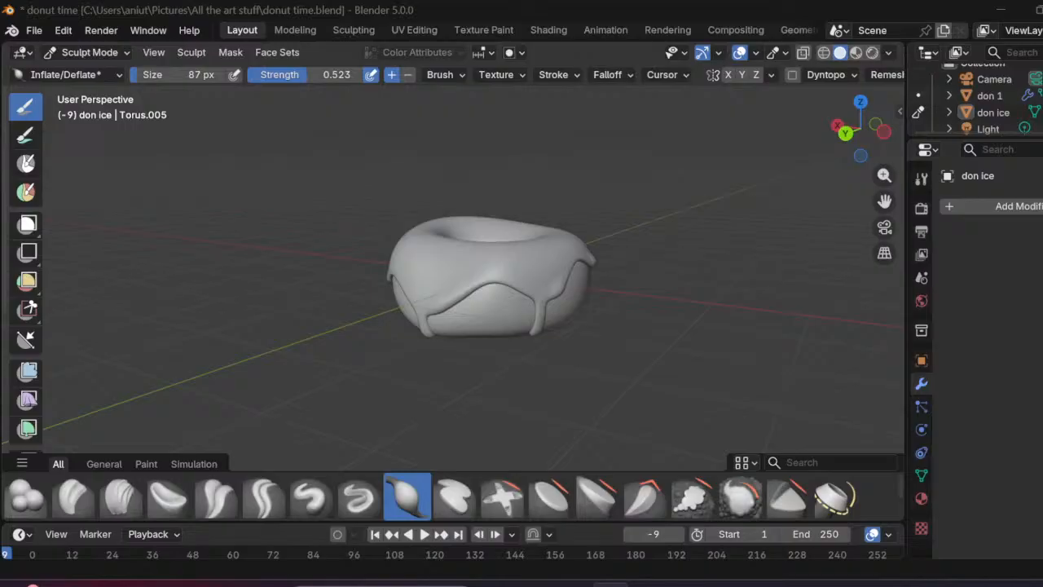
Step: Try the Blob brush in a short stroke of bumps on the icing's outer side, and undo it
{"action": "scroll", "coordinate": [493, 298], "scroll_direction": "up", "scroll_amount": 2}
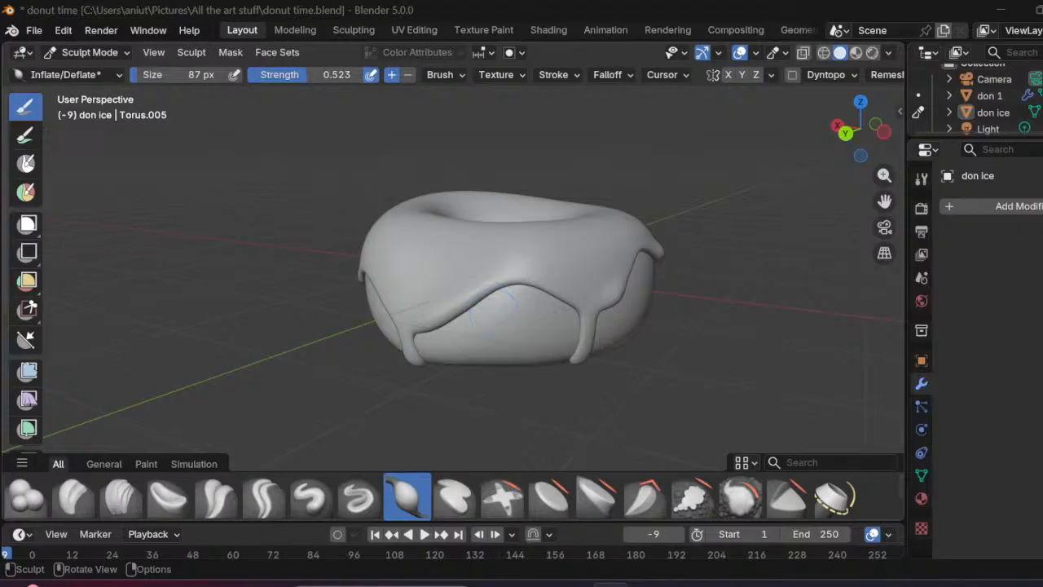
{"action": "middle_click_drag", "start_coordinate": [494, 299], "coordinate": [455, 336]}
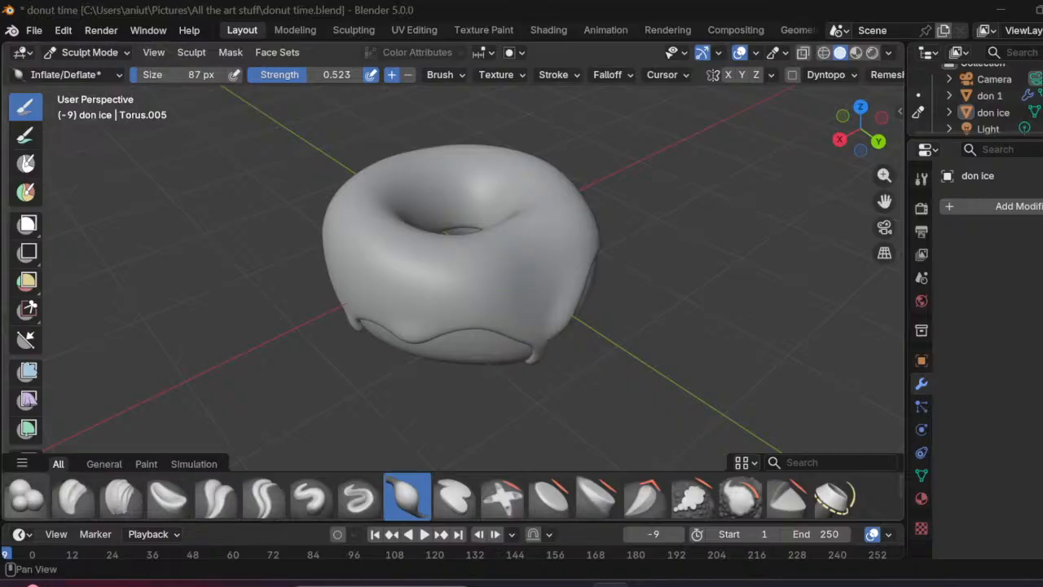
{"action": "left_click", "coordinate": [26, 497]}
{"action": "mouse_move", "coordinate": [520, 246]}
{"action": "left_mouse_down"}
{"action": "mouse_move", "coordinate": [538, 269]}
{"action": "mouse_move", "coordinate": [506, 282]}
{"action": "mouse_move", "coordinate": [538, 302]}
{"action": "left_mouse_up"}
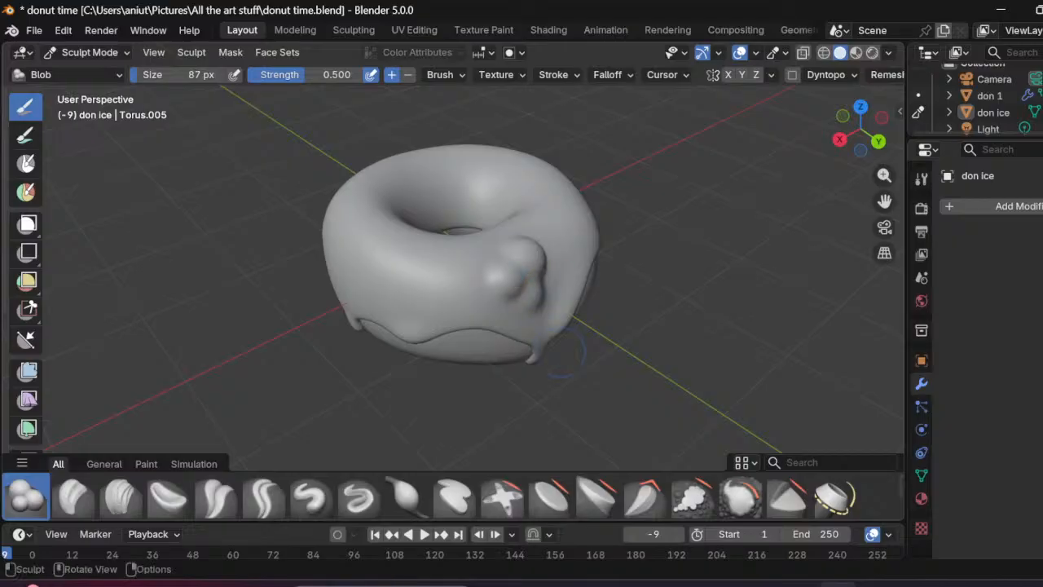
{"action": "key", "text": "ctrl+z"}
{"action": "key", "text": "ctrl+z"}
{"action": "key", "text": "ctrl+z"}
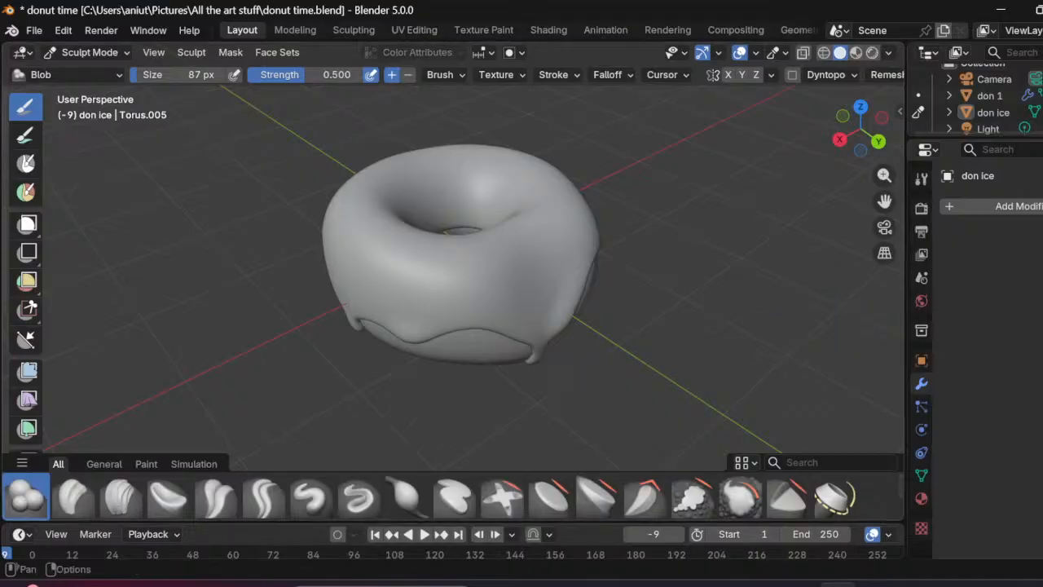
Step: Try raising a knob on the icing's upper surface beside the hole with the Blob brush, and undo it
{"action": "scroll", "coordinate": [431, 319], "scroll_direction": "up", "scroll_amount": 2}
{"action": "middle_click_drag", "start_coordinate": [477, 334], "coordinate": [481, 359]}
{"action": "mouse_move", "coordinate": [461, 293]}
{"action": "left_mouse_down"}
{"action": "mouse_move", "coordinate": [493, 295]}
{"action": "mouse_move", "coordinate": [481, 292]}
{"action": "mouse_move", "coordinate": [501, 274]}
{"action": "mouse_move", "coordinate": [504, 292]}
{"action": "mouse_move", "coordinate": [514, 281]}
{"action": "left_mouse_up"}
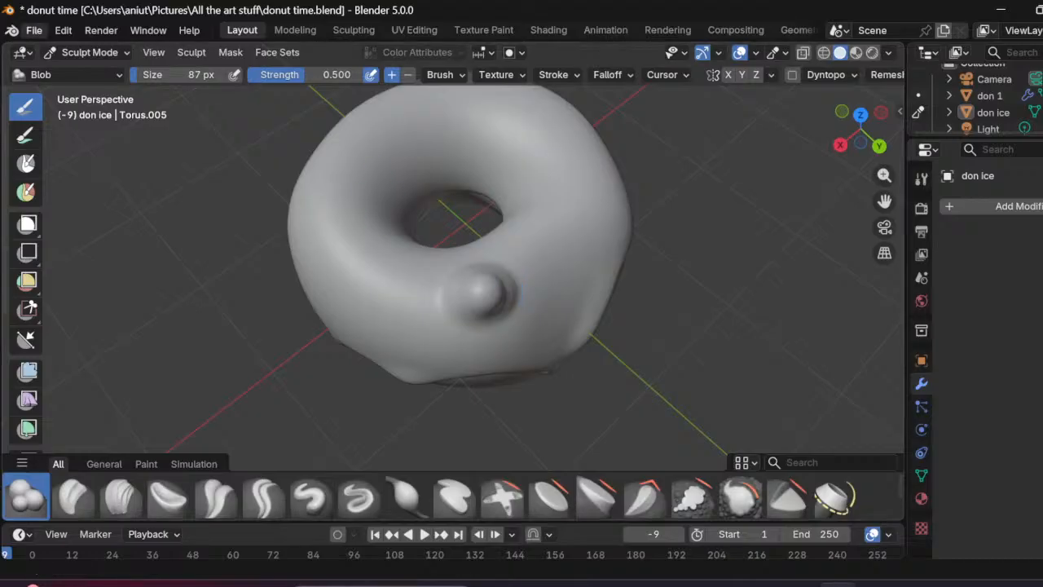
{"action": "mouse_move", "coordinate": [592, 244]}
{"action": "middle_mouse_down"}
{"action": "mouse_move", "coordinate": [593, 158]}
{"action": "mouse_move", "coordinate": [517, 148]}
{"action": "middle_mouse_up"}
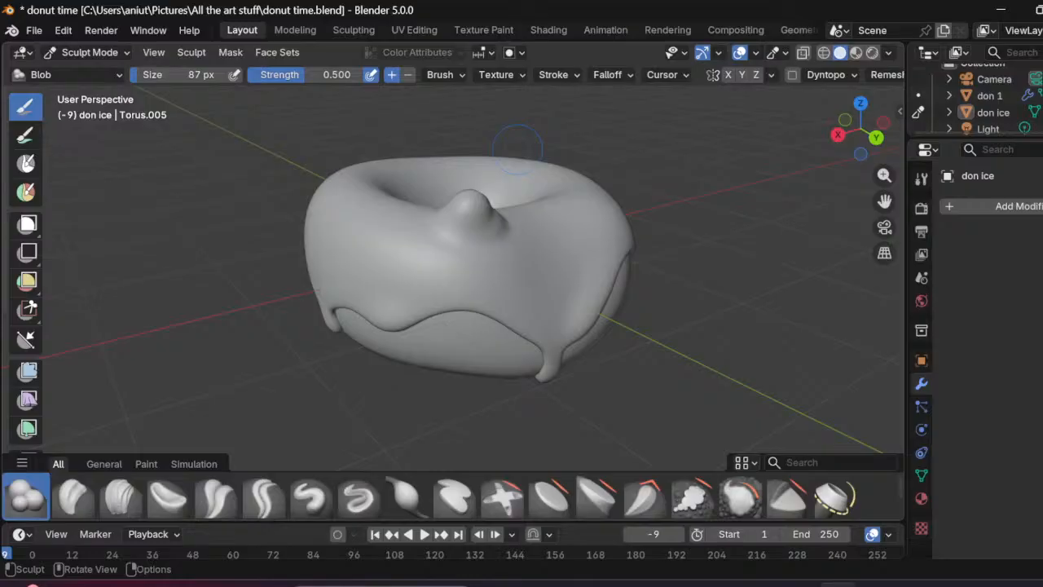
{"action": "key", "text": "ctrl+z"}
{"action": "key", "text": "ctrl+z"}
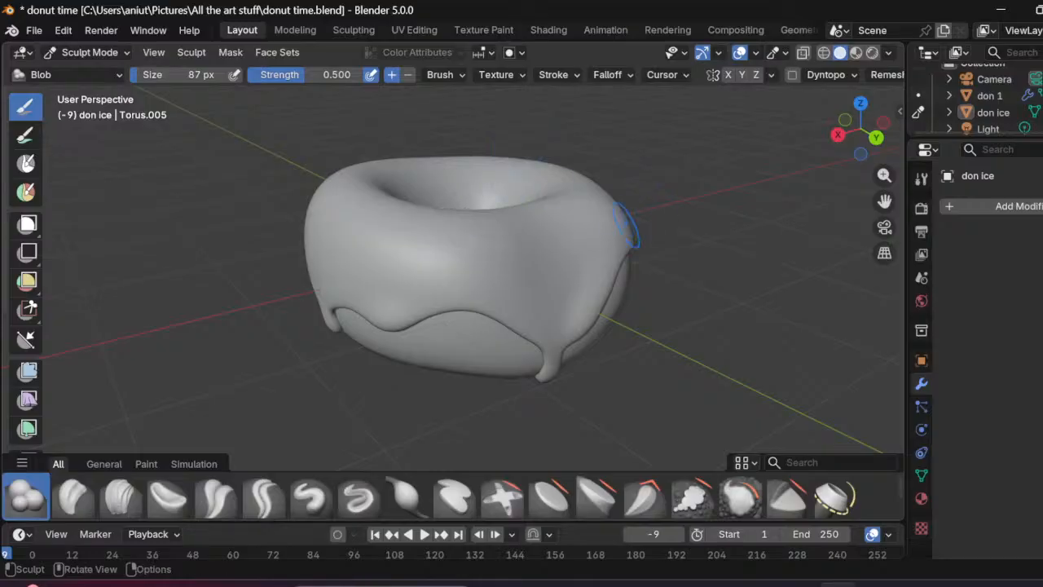
Step: Raise a round ball on the icing's outer side with the Blob brush and build a ridge across it with the Draw brush
{"action": "mouse_move", "coordinate": [464, 253]}
{"action": "left_mouse_down"}
{"action": "mouse_move", "coordinate": [461, 244]}
{"action": "mouse_move", "coordinate": [468, 253]}
{"action": "left_mouse_up"}
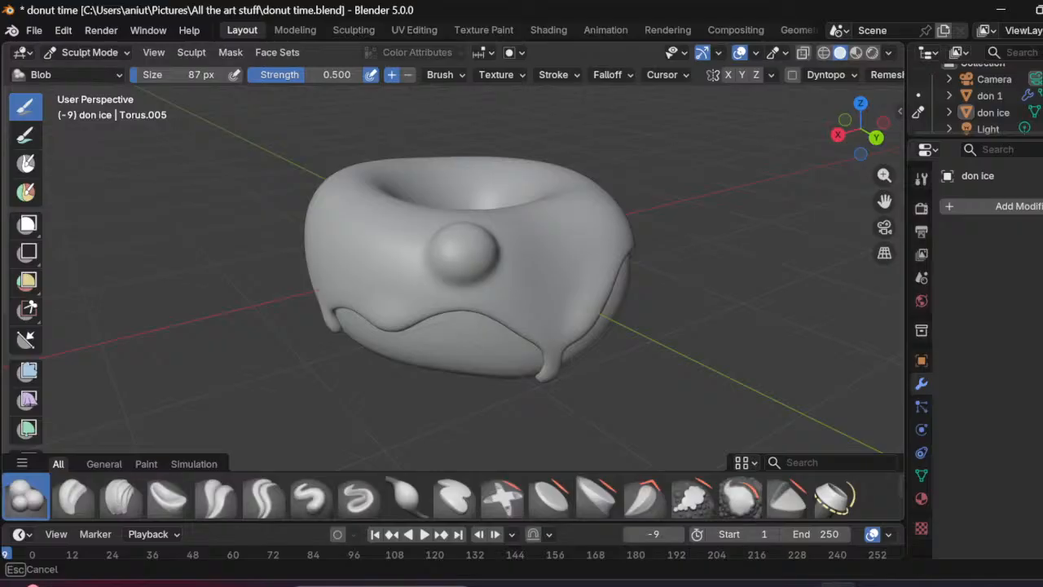
{"action": "left_click_drag", "start_coordinate": [467, 253], "coordinate": [469, 256]}
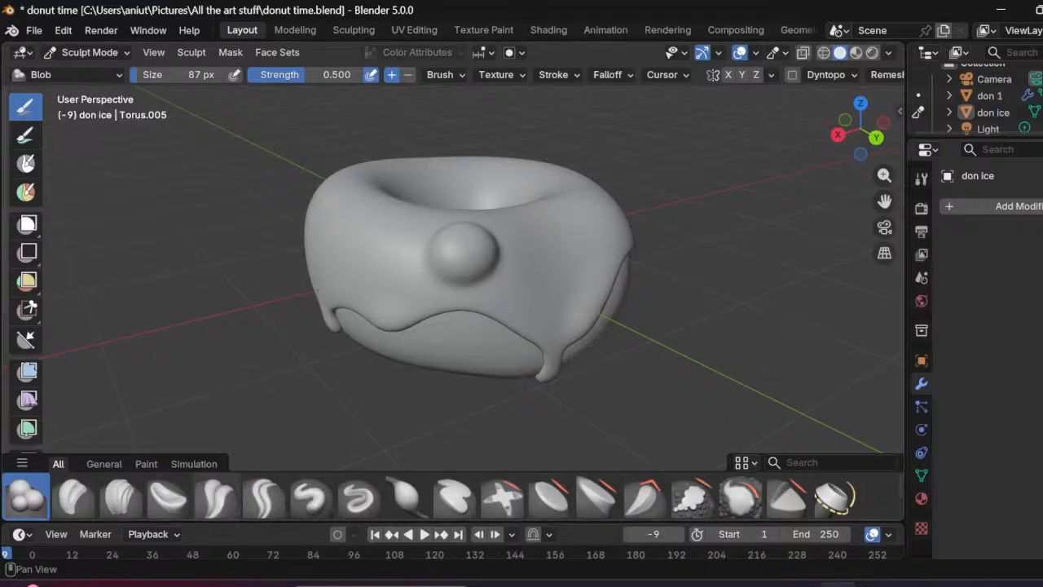
{"action": "left_click", "coordinate": [168, 496]}
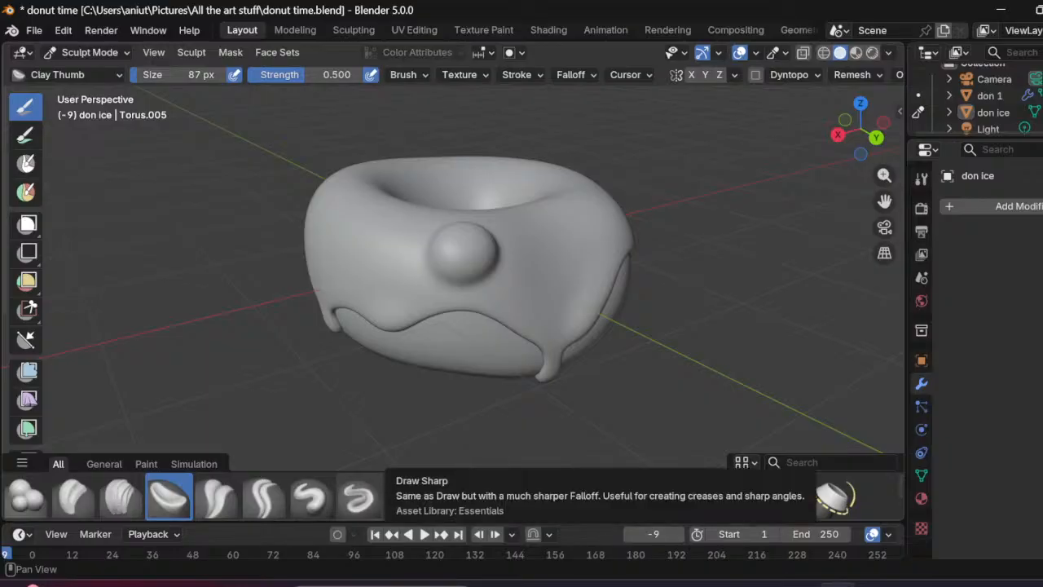
{"action": "left_click", "coordinate": [311, 495]}
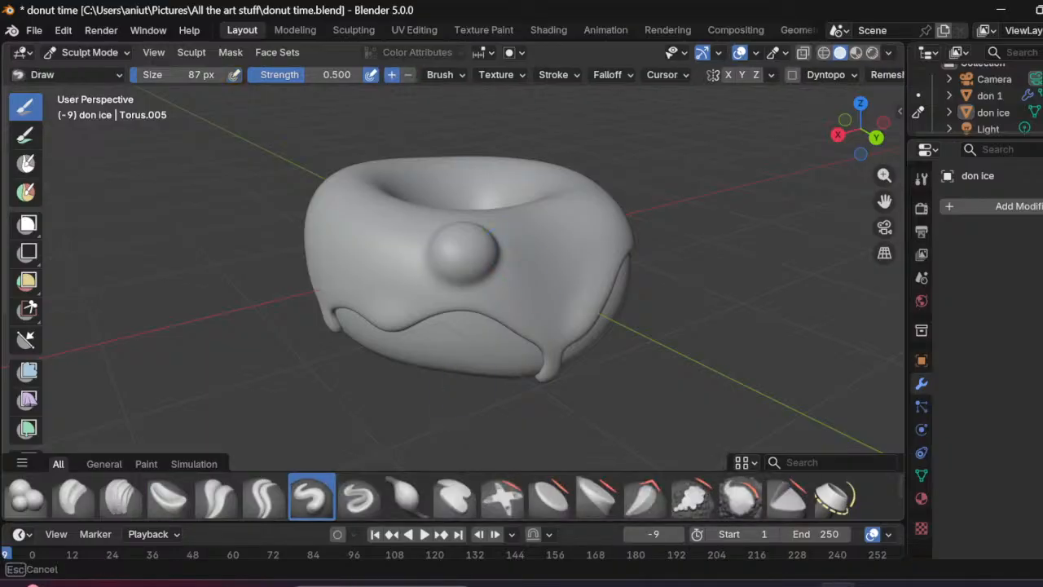
{"action": "mouse_move", "coordinate": [491, 246]}
{"action": "left_mouse_down"}
{"action": "mouse_move", "coordinate": [488, 273]}
{"action": "mouse_move", "coordinate": [429, 267]}
{"action": "mouse_move", "coordinate": [465, 279]}
{"action": "mouse_move", "coordinate": [498, 259]}
{"action": "mouse_move", "coordinate": [442, 271]}
{"action": "mouse_move", "coordinate": [499, 265]}
{"action": "mouse_move", "coordinate": [456, 276]}
{"action": "mouse_move", "coordinate": [417, 263]}
{"action": "left_mouse_up"}
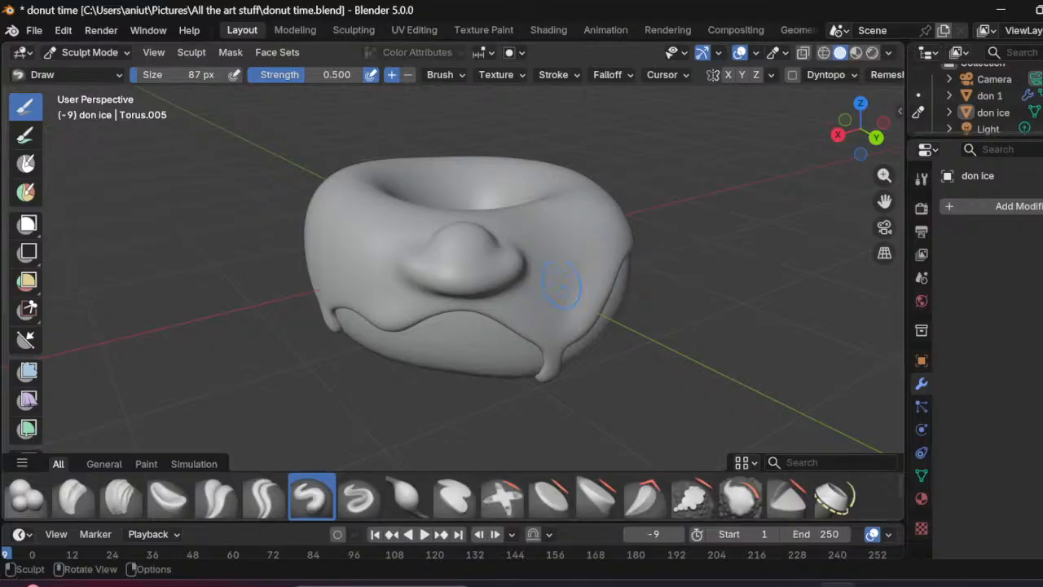
Step: Widen the raised bump on the icing's side with more Draw brush strokes along its flank and top
{"action": "scroll", "coordinate": [541, 265], "scroll_direction": "up", "scroll_amount": 1}
{"action": "mouse_move", "coordinate": [539, 262]}
{"action": "middle_mouse_down"}
{"action": "mouse_move", "coordinate": [615, 279]}
{"action": "mouse_move", "coordinate": [628, 313]}
{"action": "mouse_move", "coordinate": [627, 292]}
{"action": "middle_mouse_up"}
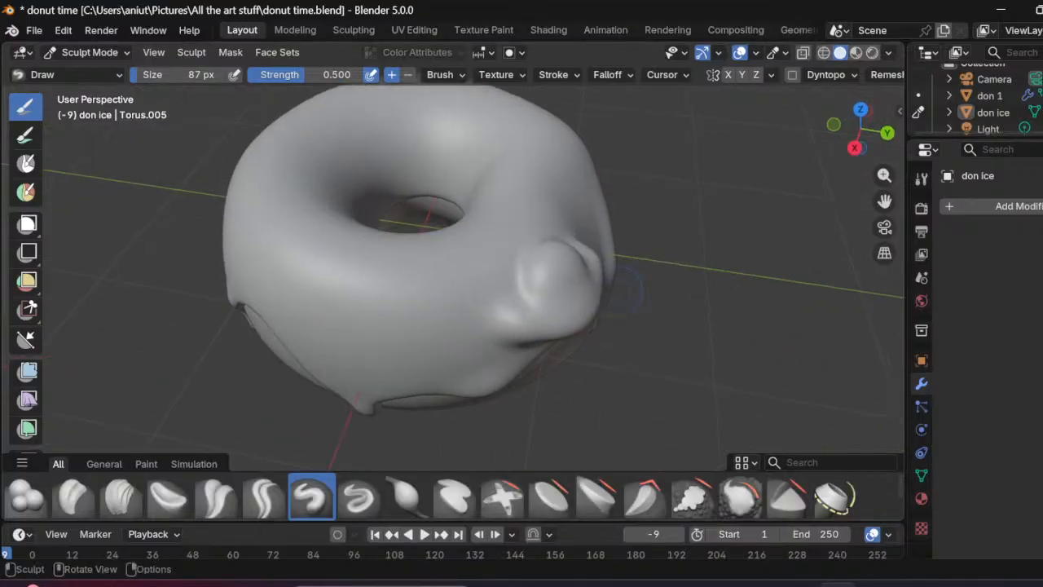
{"action": "middle_click_drag", "start_coordinate": [582, 248], "coordinate": [586, 248]}
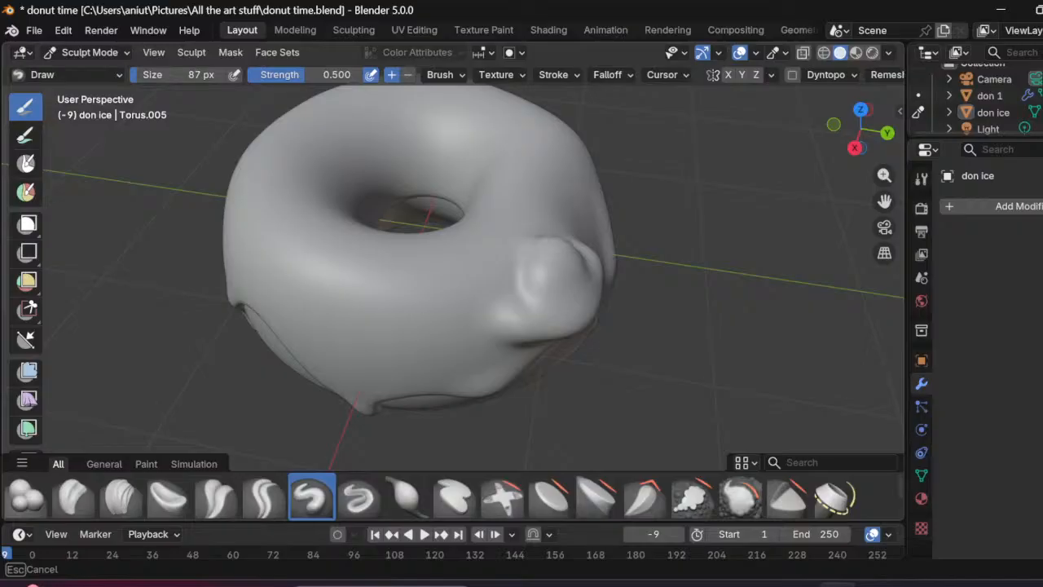
{"action": "mouse_move", "coordinate": [526, 273]}
{"action": "left_mouse_down"}
{"action": "mouse_move", "coordinate": [524, 293]}
{"action": "mouse_move", "coordinate": [563, 254]}
{"action": "mouse_move", "coordinate": [528, 276]}
{"action": "left_mouse_up"}
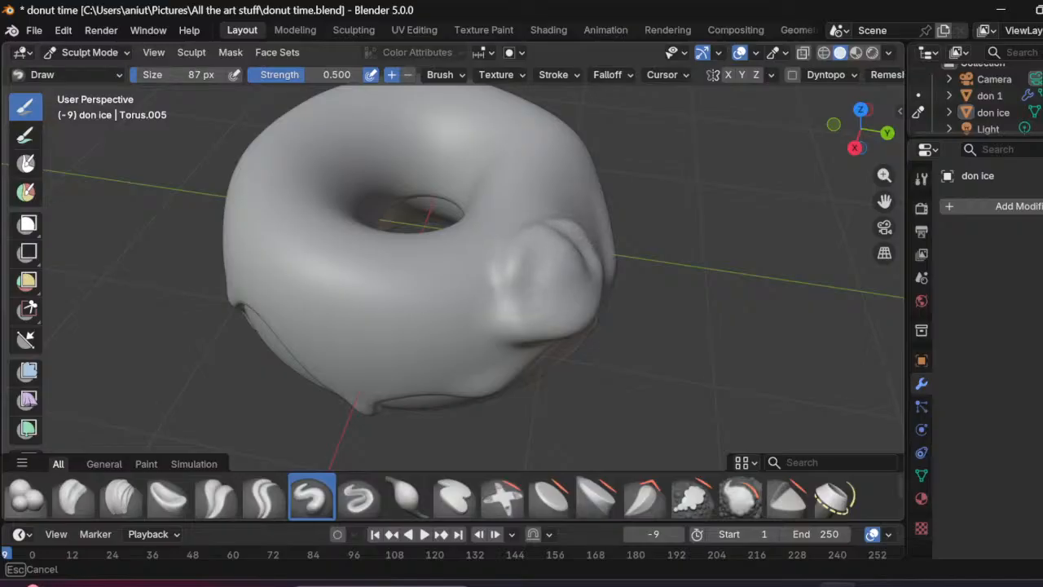
{"action": "left_click_drag", "start_coordinate": [522, 285], "coordinate": [505, 301]}
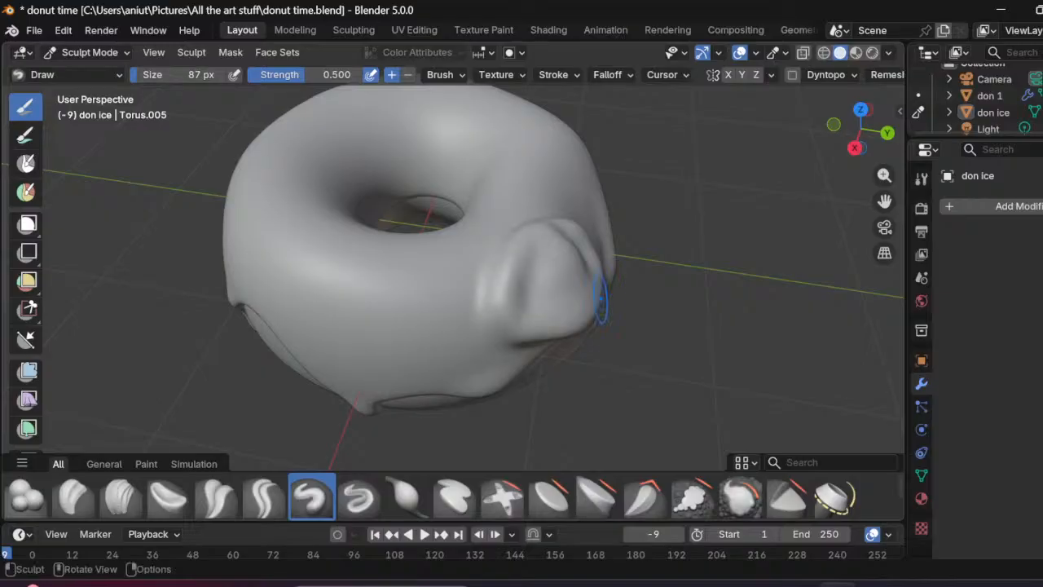
{"action": "mouse_move", "coordinate": [801, 303]}
{"action": "middle_mouse_down"}
{"action": "mouse_move", "coordinate": [685, 316]}
{"action": "mouse_move", "coordinate": [687, 302]}
{"action": "middle_mouse_up"}
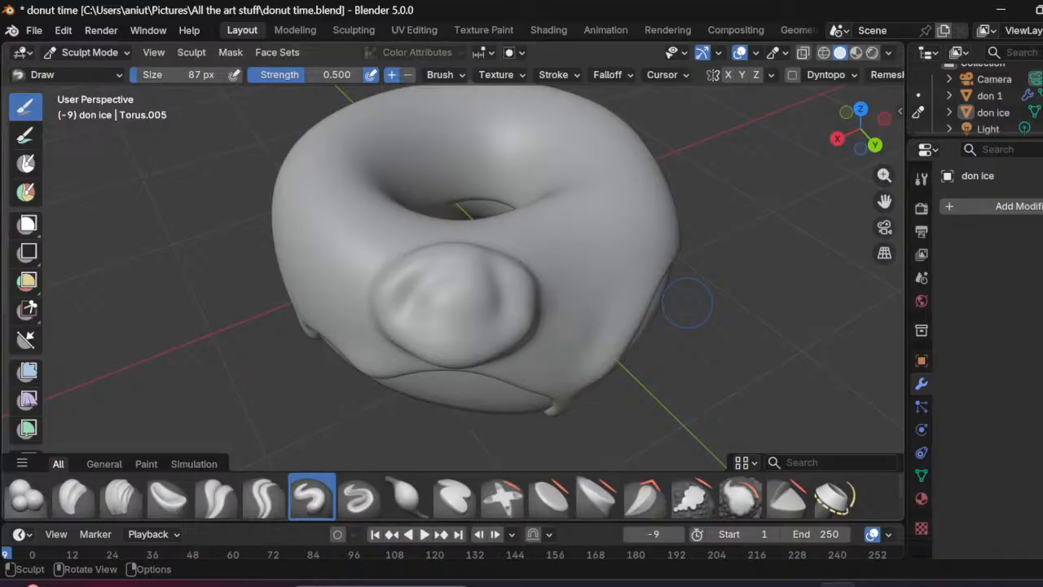
{"action": "mouse_move", "coordinate": [509, 271]}
{"action": "left_mouse_down"}
{"action": "mouse_move", "coordinate": [511, 289]}
{"action": "mouse_move", "coordinate": [428, 272]}
{"action": "mouse_move", "coordinate": [499, 293]}
{"action": "left_mouse_up"}
Step: Carve curved grooves into the face of the raised bump with the Draw Sharp brush
{"action": "left_click", "coordinate": [360, 497]}
{"action": "mouse_move", "coordinate": [409, 311]}
{"action": "left_mouse_down"}
{"action": "mouse_move", "coordinate": [440, 324]}
{"action": "mouse_move", "coordinate": [499, 318]}
{"action": "left_mouse_up"}
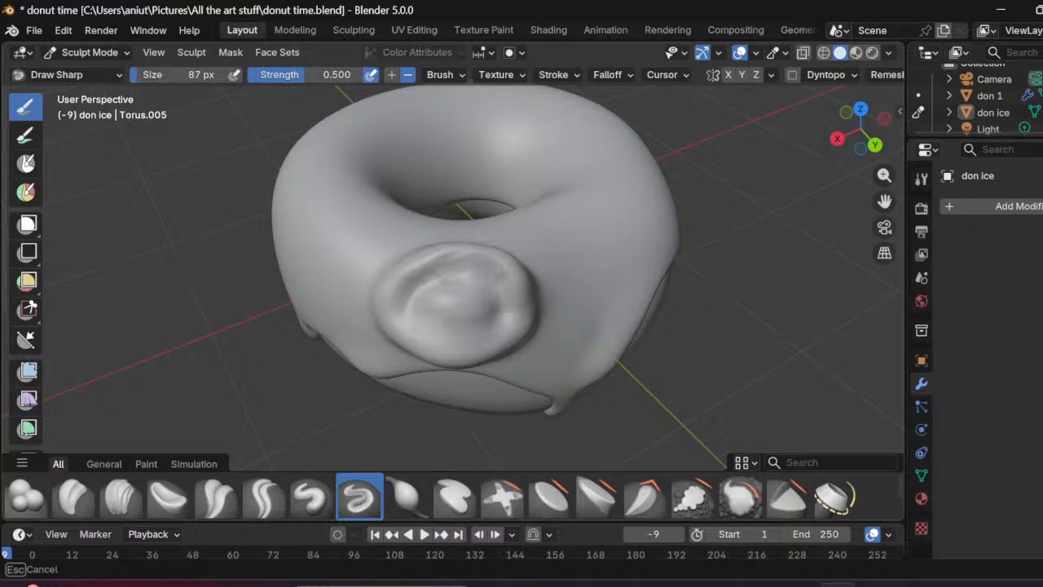
{"action": "left_click_drag", "start_coordinate": [421, 321], "coordinate": [453, 280]}
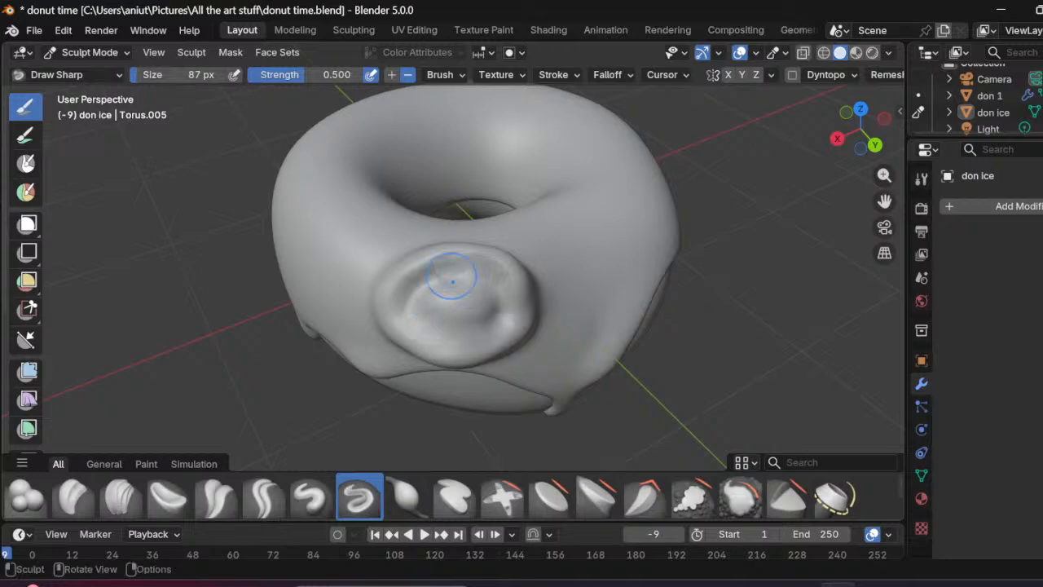
Step: Undo all the Draw Sharp, Draw and Blob test strokes on the icing's side
{"action": "key", "text": "ctrl+z"}
{"action": "key", "text": "ctrl+z"}
{"action": "key", "text": "ctrl+z"}
{"action": "key", "text": "ctrl+z"}
{"action": "key", "text": "ctrl+z"}
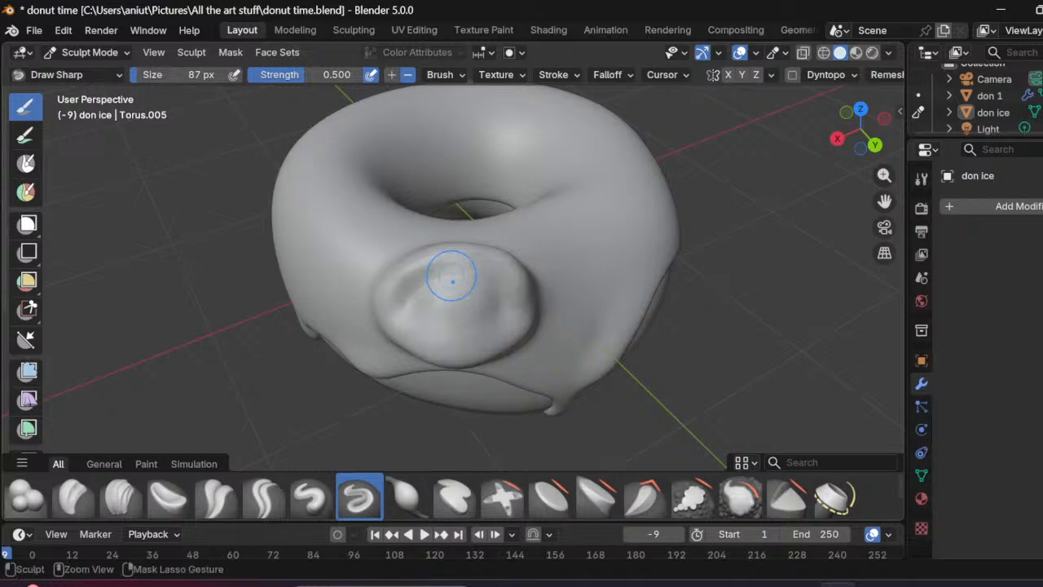
{"action": "key", "text": "ctrl+z"}
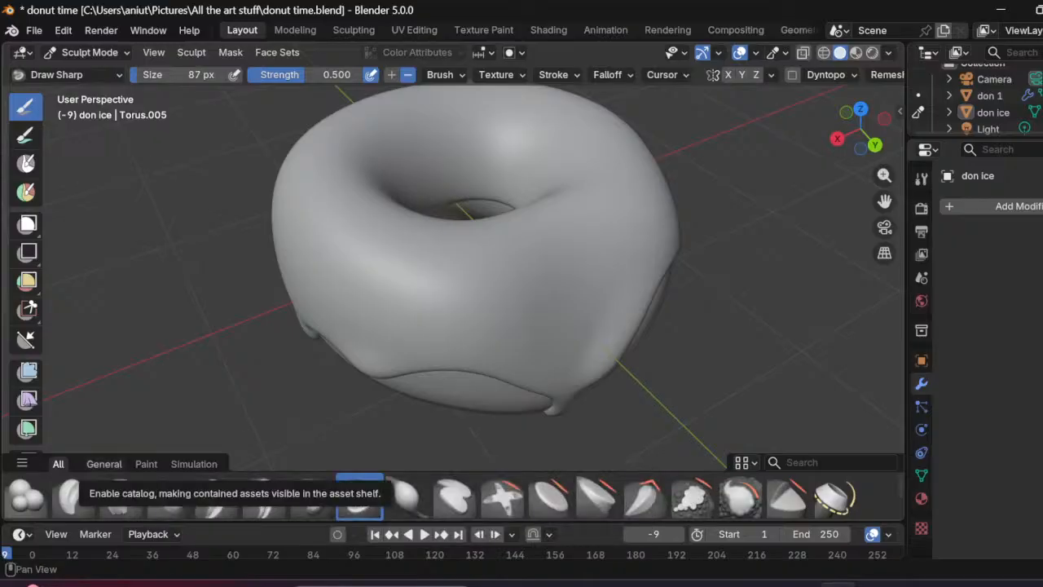
Step: Try the Clay Thumb brush from the General brushes on the neck of the long drip, and undo the stroke
{"action": "left_click", "coordinate": [103, 464]}
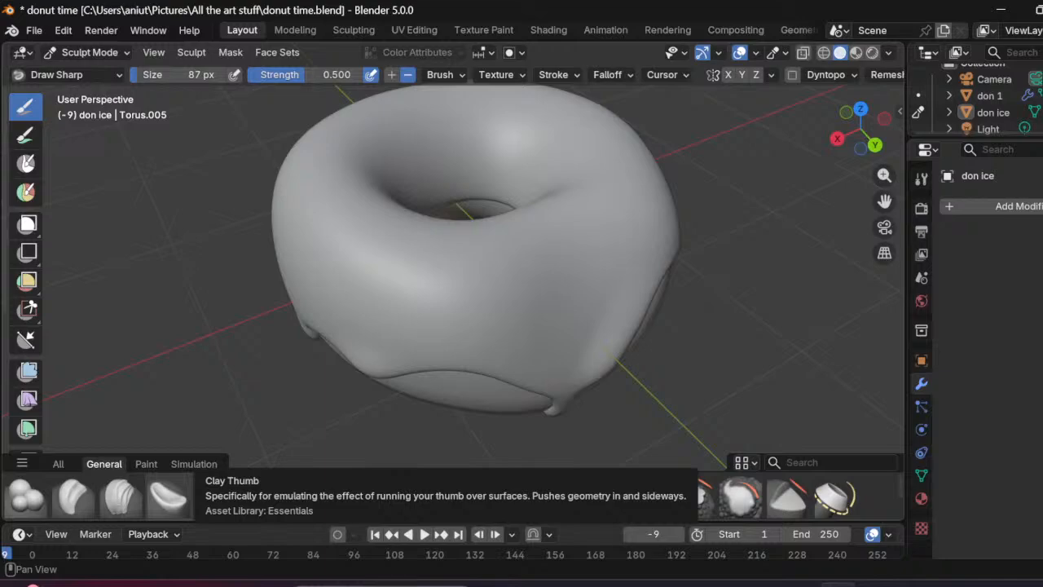
{"action": "left_click", "coordinate": [169, 497]}
{"action": "scroll", "coordinate": [634, 406], "scroll_direction": "down", "scroll_amount": 3}
{"action": "scroll", "coordinate": [629, 401], "scroll_direction": "up", "scroll_amount": 3}
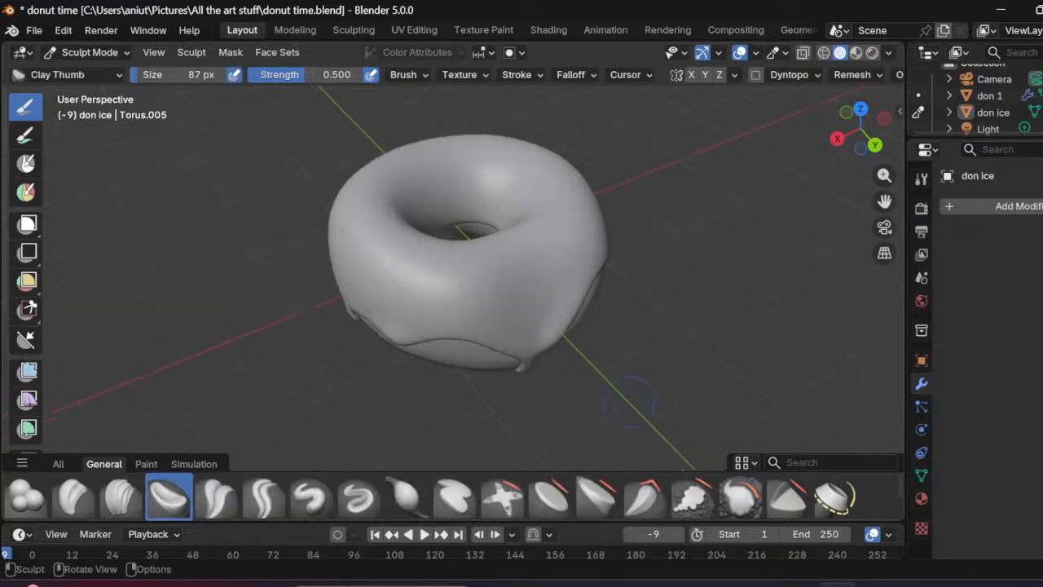
{"action": "middle_click_drag", "start_coordinate": [630, 401], "coordinate": [403, 227]}
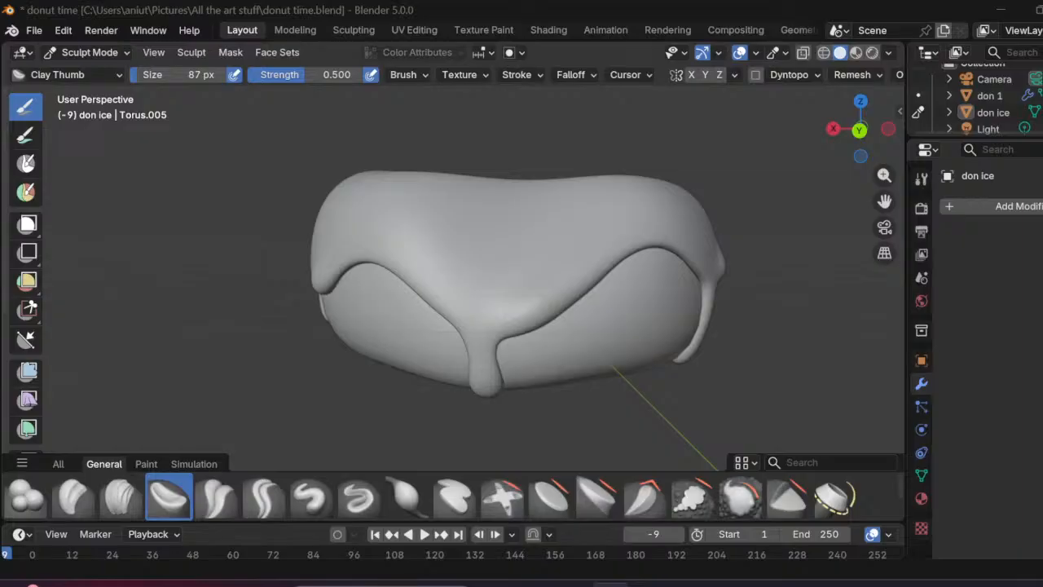
{"action": "mouse_move", "coordinate": [482, 346]}
{"action": "left_mouse_down"}
{"action": "mouse_move", "coordinate": [493, 359]}
{"action": "mouse_move", "coordinate": [503, 342]}
{"action": "mouse_move", "coordinate": [484, 340]}
{"action": "mouse_move", "coordinate": [485, 358]}
{"action": "mouse_move", "coordinate": [492, 334]}
{"action": "left_mouse_up"}
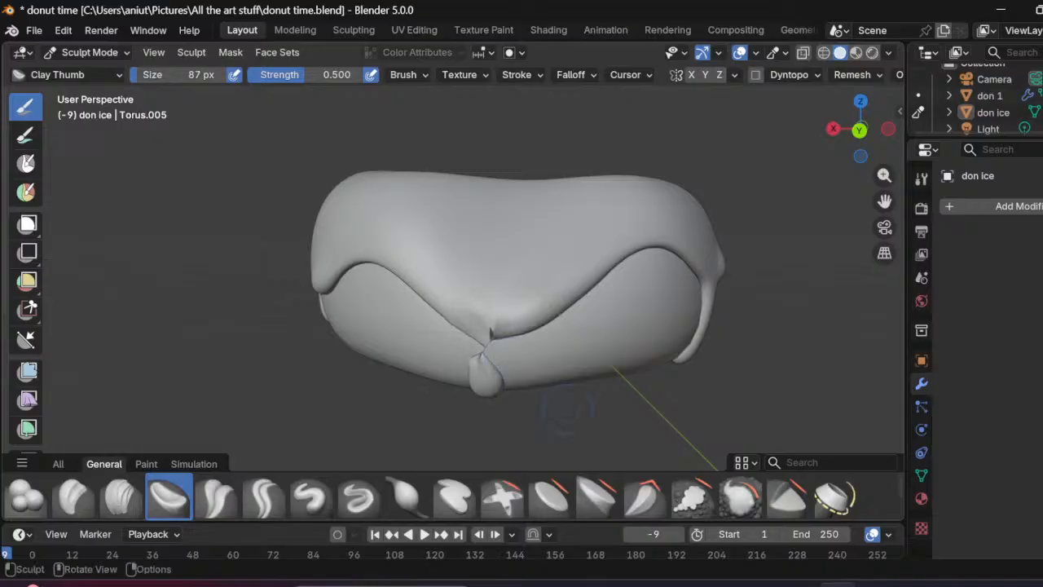
{"action": "key", "text": "ctrl+z"}
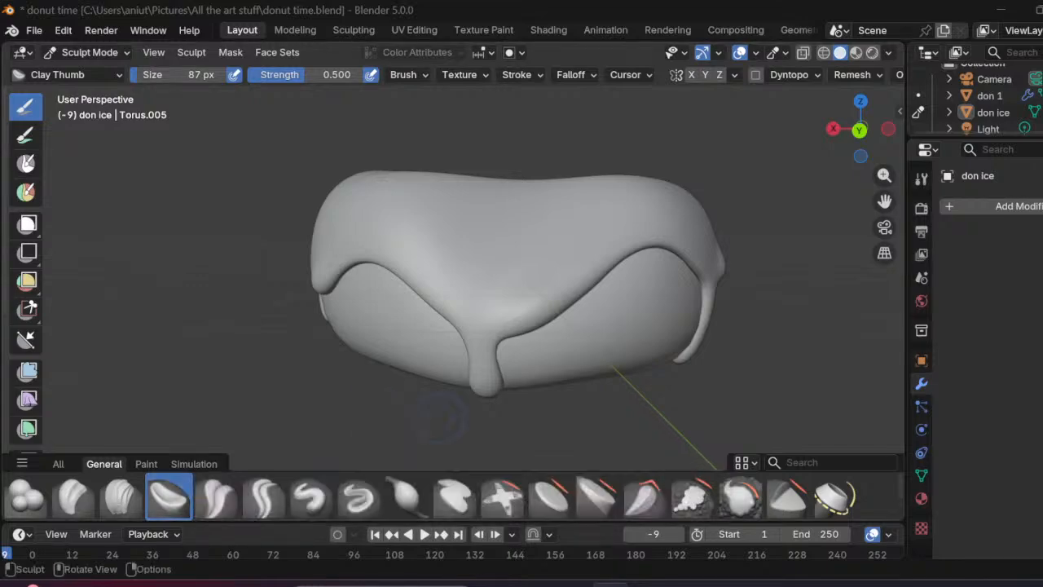
Step: Switch to the Grab brush and pull the side of the long drip's neck slightly inward
{"action": "left_click", "coordinate": [26, 497]}
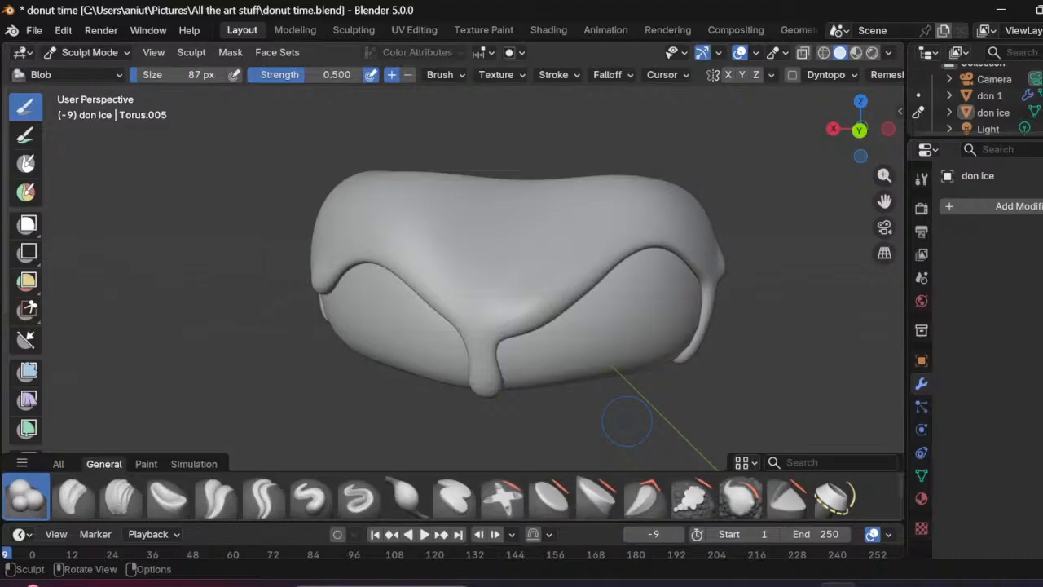
{"action": "key", "text": "g"}
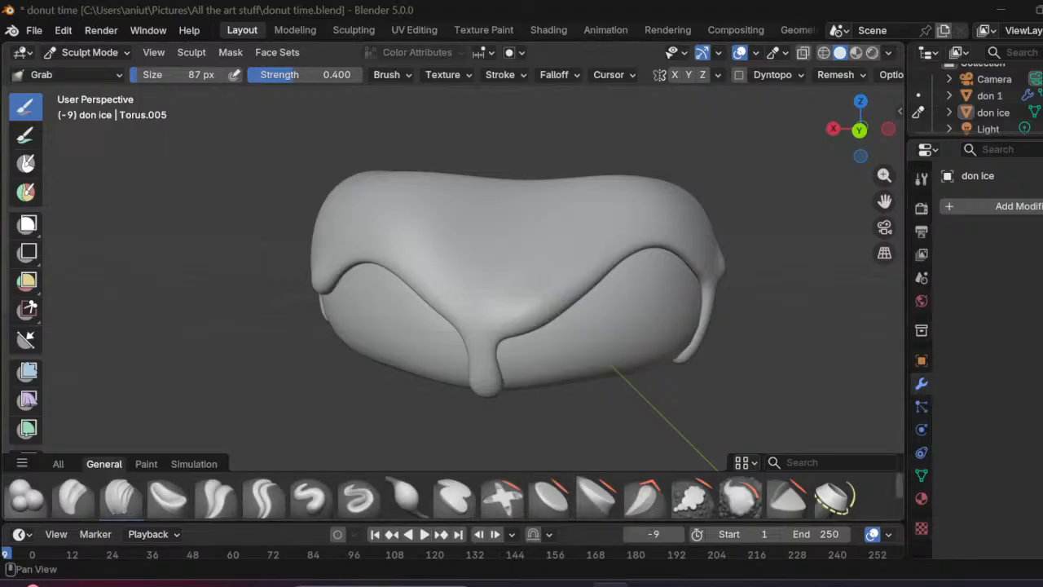
{"action": "scroll", "coordinate": [448, 497], "scroll_direction": "down", "scroll_amount": 2}
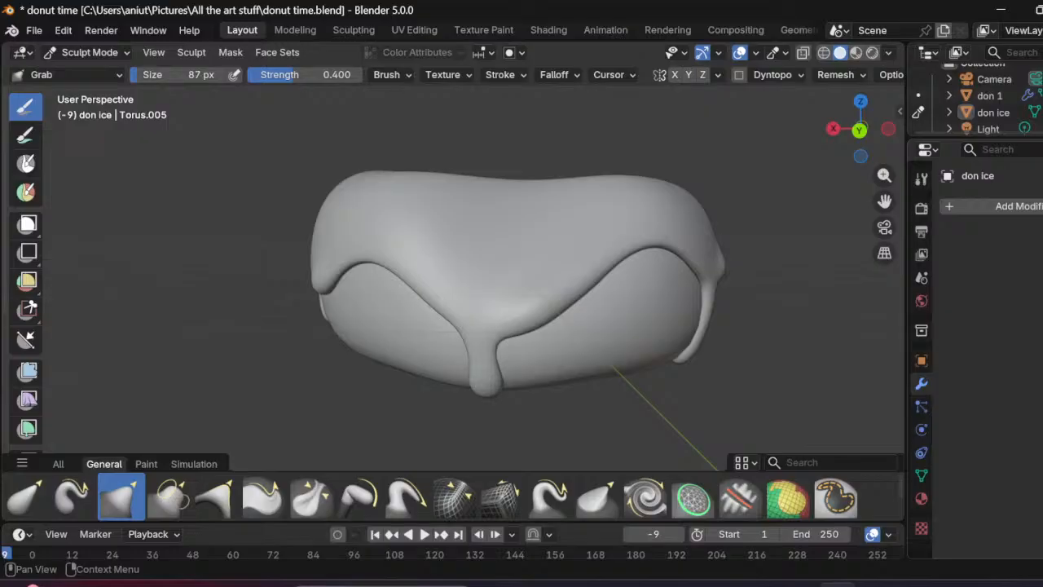
{"action": "left_click_drag", "start_coordinate": [518, 360], "coordinate": [493, 343]}
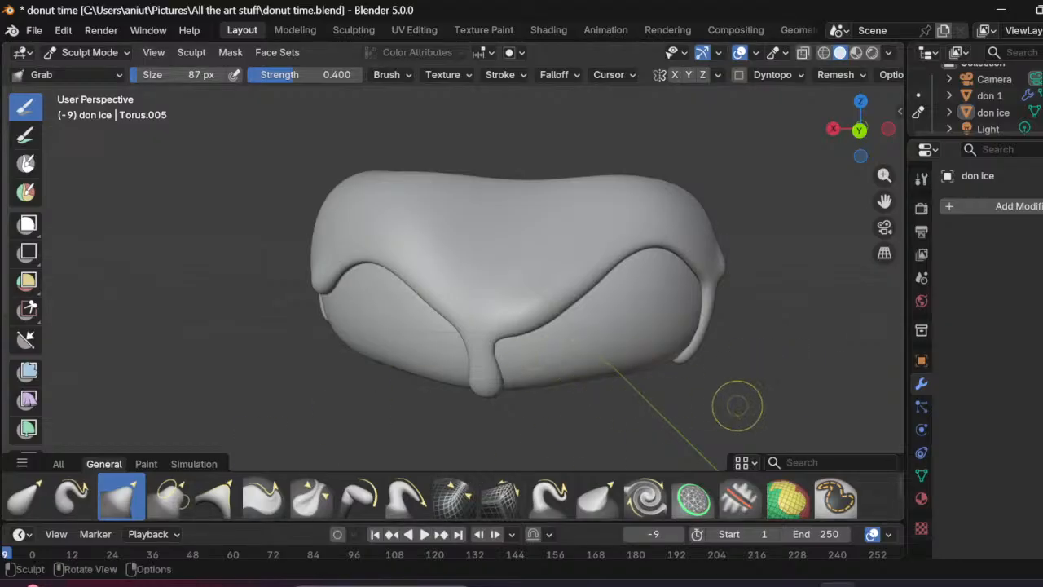
Step: Narrow the long drip's neck with the Grab brush at 170 px, and raise the icing arch beside it at 276 px
{"action": "scroll", "coordinate": [561, 388], "scroll_direction": "up", "scroll_amount": 1}
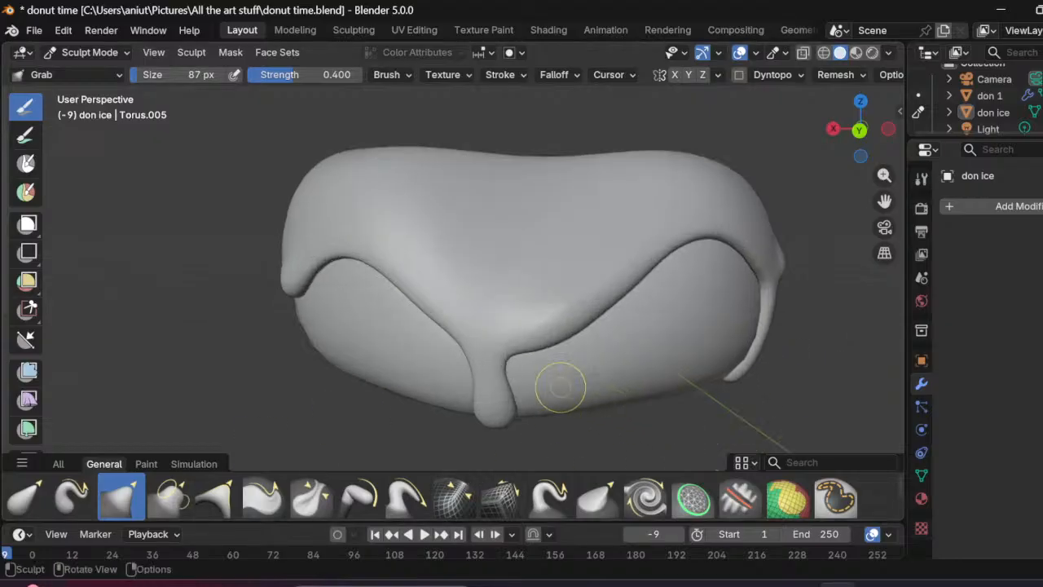
{"action": "middle_click_drag", "start_coordinate": [563, 387], "coordinate": [571, 378]}
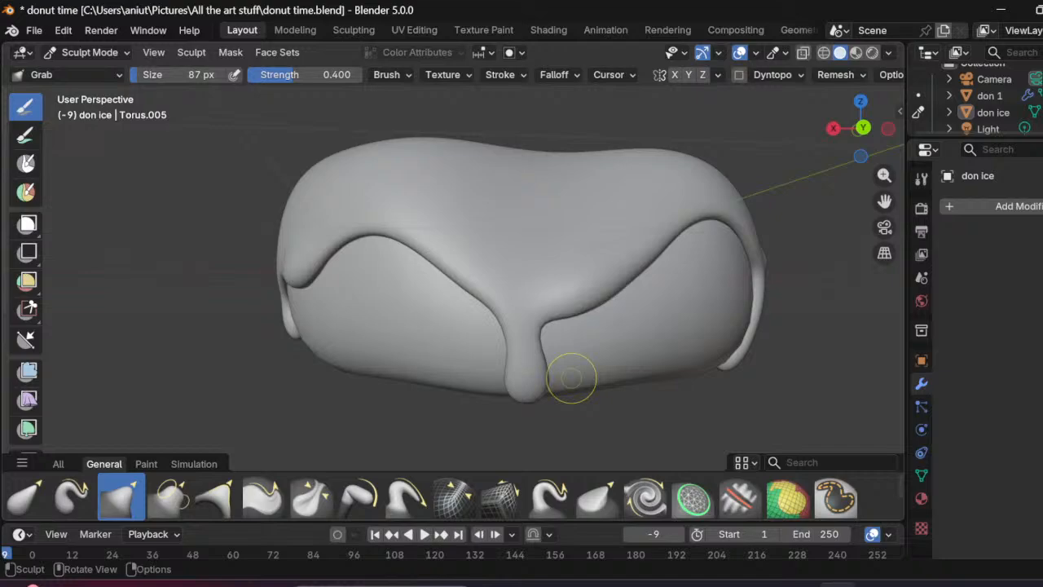
{"action": "left_click_drag", "start_coordinate": [189, 75], "coordinate": [199, 75]}
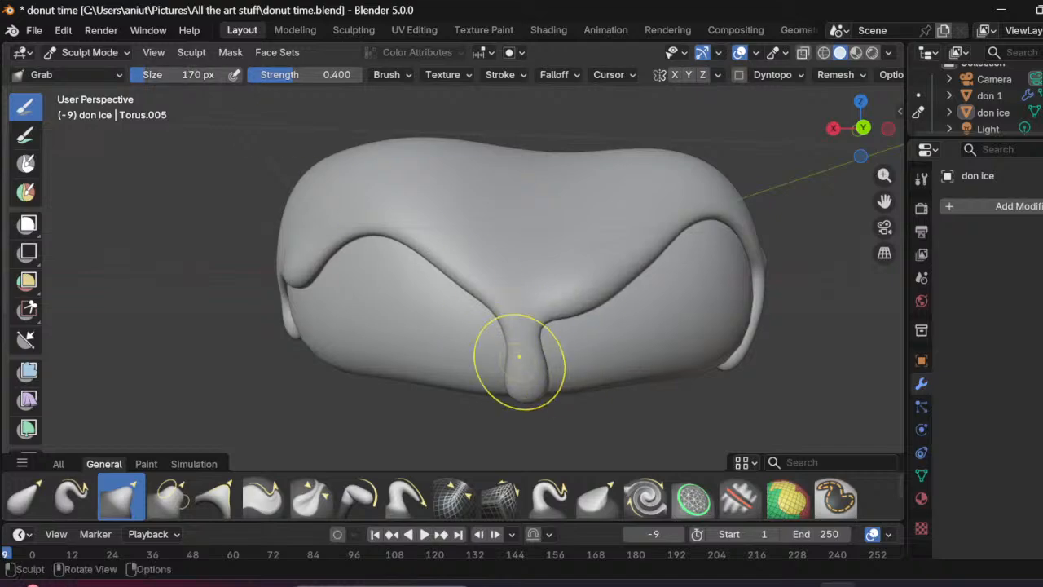
{"action": "left_click_drag", "start_coordinate": [500, 330], "coordinate": [523, 329]}
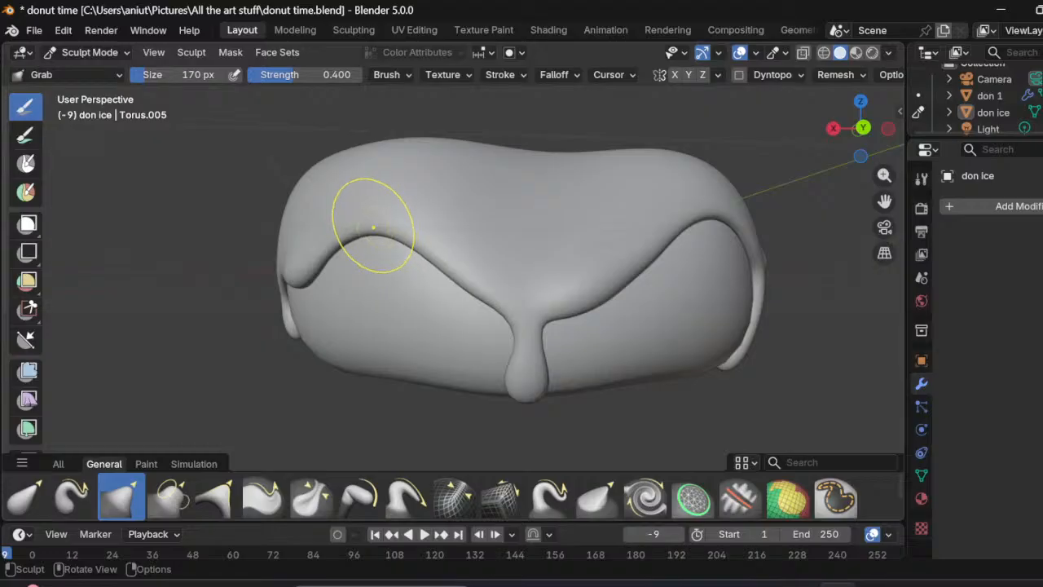
{"action": "left_click_drag", "start_coordinate": [178, 75], "coordinate": [210, 75]}
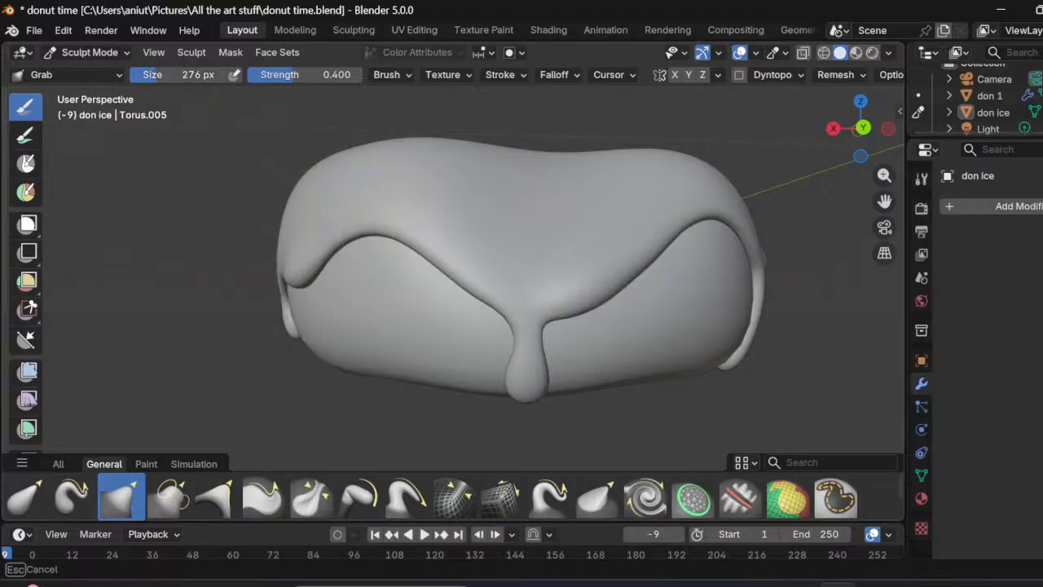
{"action": "left_click_drag", "start_coordinate": [376, 233], "coordinate": [374, 214]}
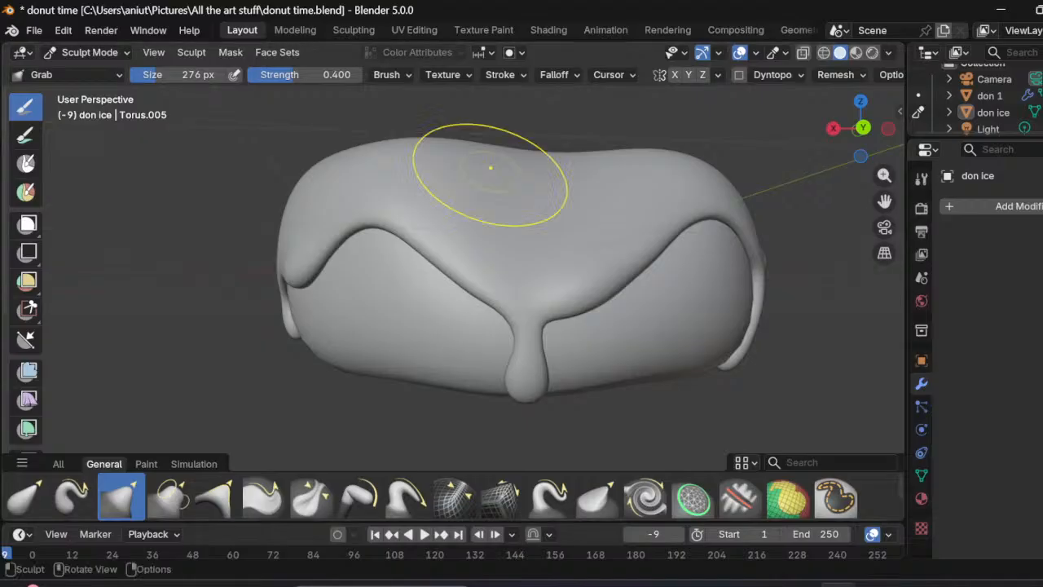
Step: Pull the shallow icing wave beside the short drip downward at 276 px, and pinch the short drip's neck from both sides at 134 px
{"action": "mouse_move", "coordinate": [489, 167]}
{"action": "middle_mouse_down"}
{"action": "mouse_move", "coordinate": [554, 167]}
{"action": "mouse_move", "coordinate": [635, 269]}
{"action": "mouse_move", "coordinate": [663, 326]}
{"action": "middle_mouse_up"}
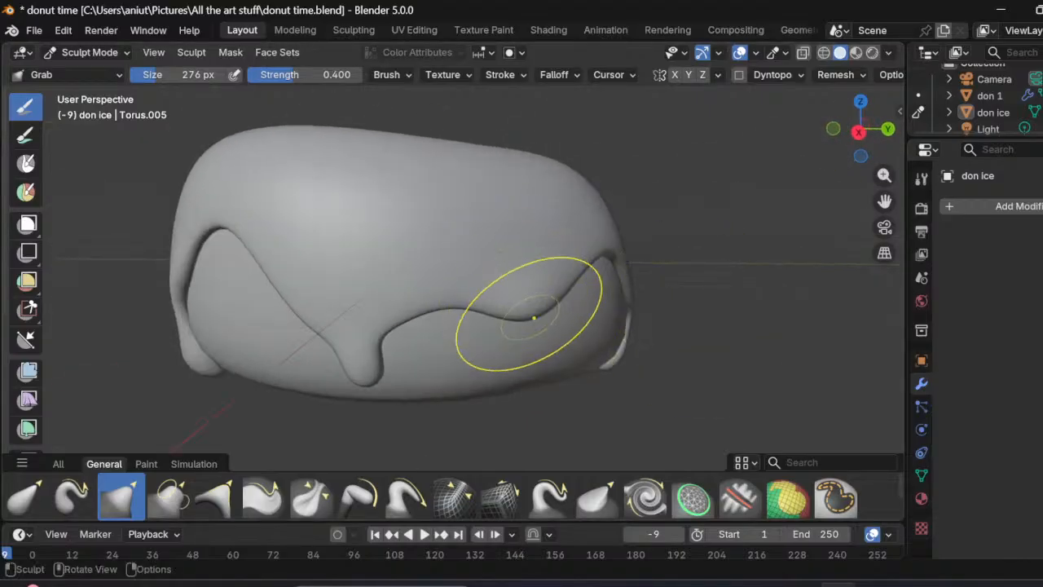
{"action": "left_click_drag", "start_coordinate": [528, 304], "coordinate": [526, 322]}
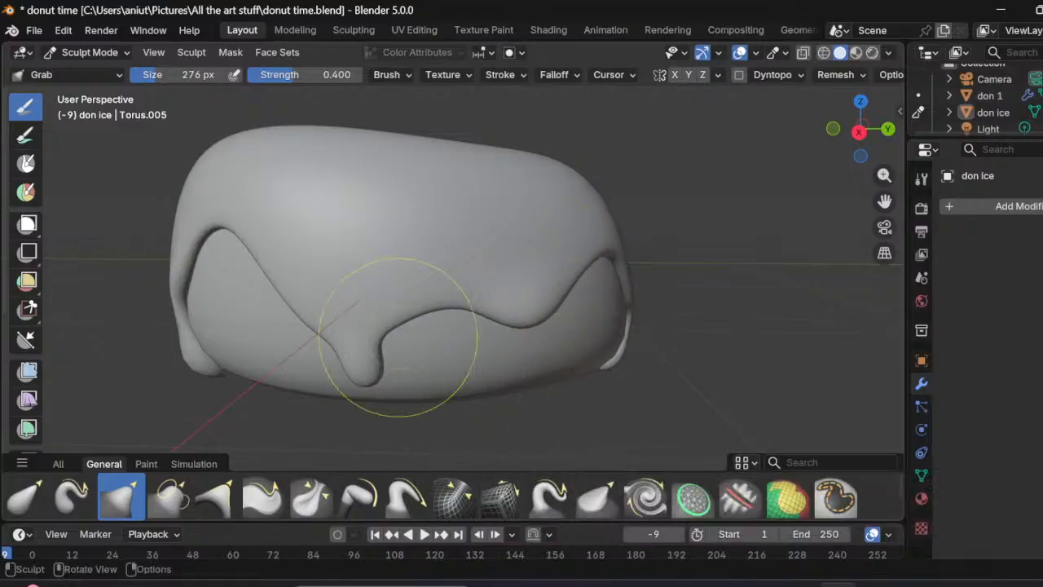
{"action": "left_click_drag", "start_coordinate": [398, 337], "coordinate": [393, 342]}
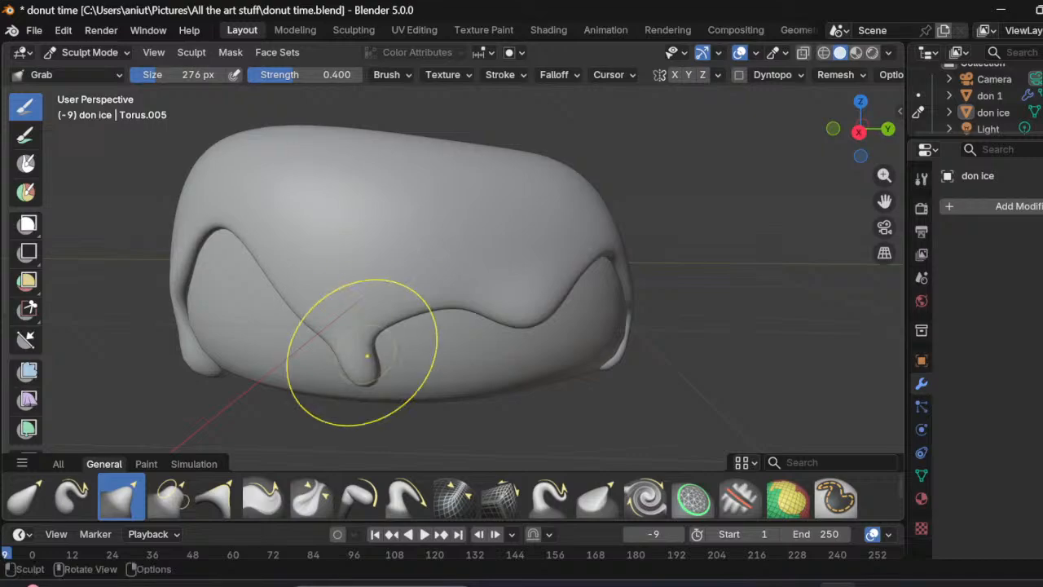
{"action": "left_click_drag", "start_coordinate": [371, 357], "coordinate": [370, 359]}
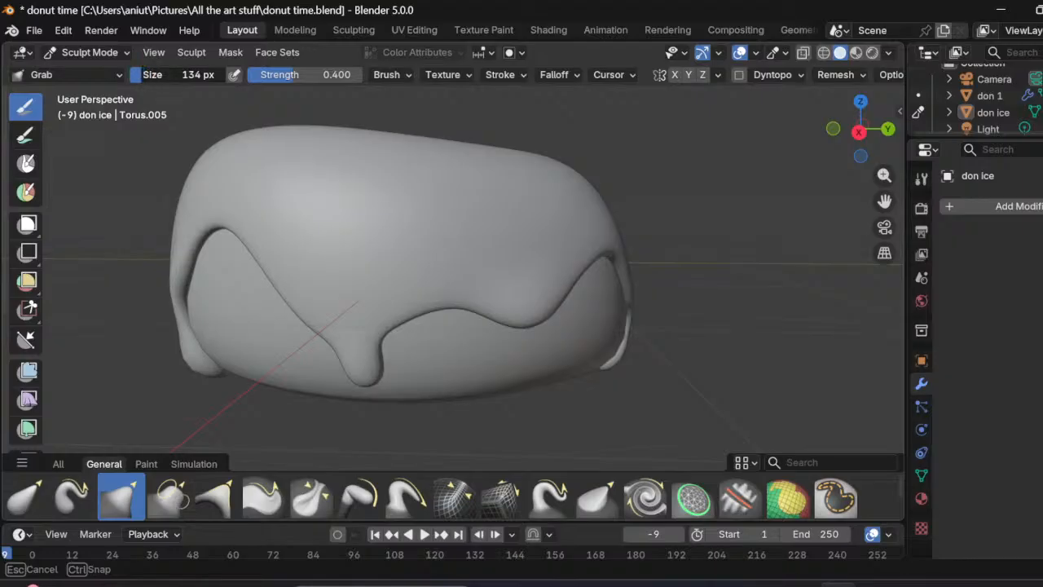
{"action": "mouse_move", "coordinate": [394, 338]}
{"action": "left_mouse_down"}
{"action": "mouse_move", "coordinate": [372, 330]}
{"action": "mouse_move", "coordinate": [330, 345]}
{"action": "left_mouse_up"}
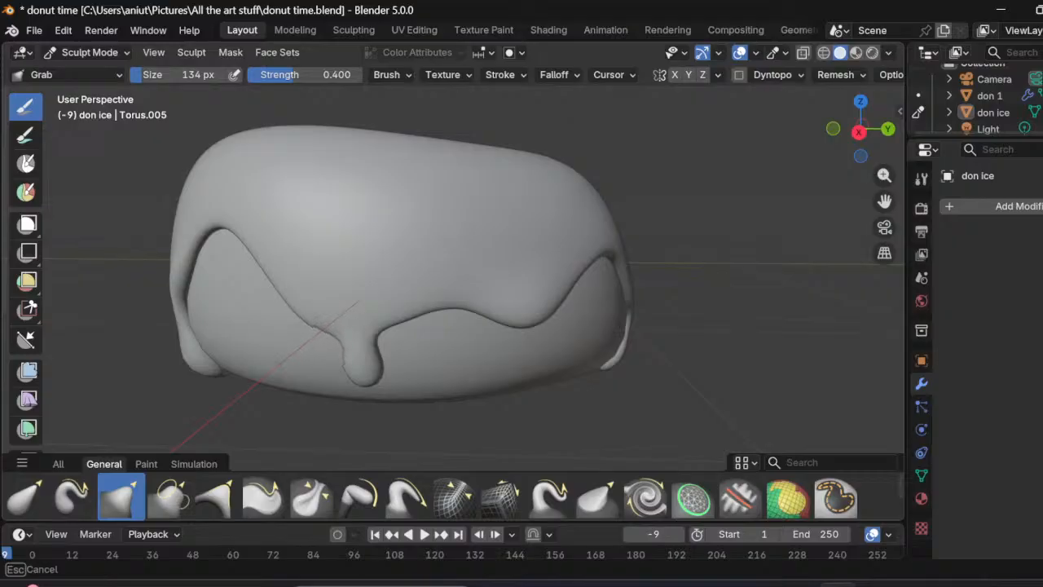
{"action": "left_click_drag", "start_coordinate": [330, 346], "coordinate": [366, 332]}
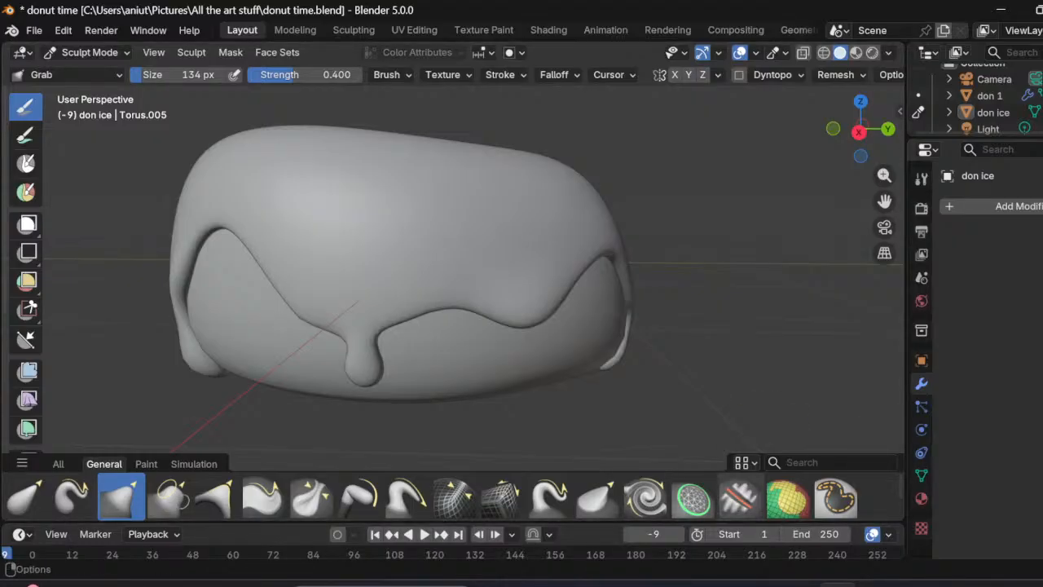
Step: Set the Grab brush size to 211 px and reshape both sides of the arch between the short drip and the wide drip
{"action": "middle_click_drag", "start_coordinate": [442, 361], "coordinate": [363, 347]}
{"action": "middle_click_drag", "start_coordinate": [505, 371], "coordinate": [509, 359]}
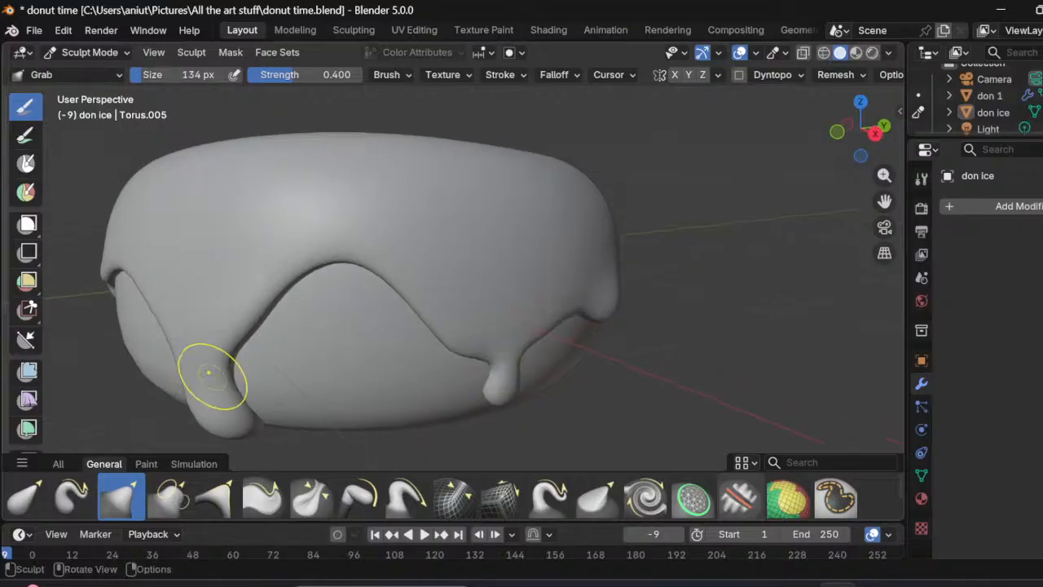
{"action": "key", "text": "f"}
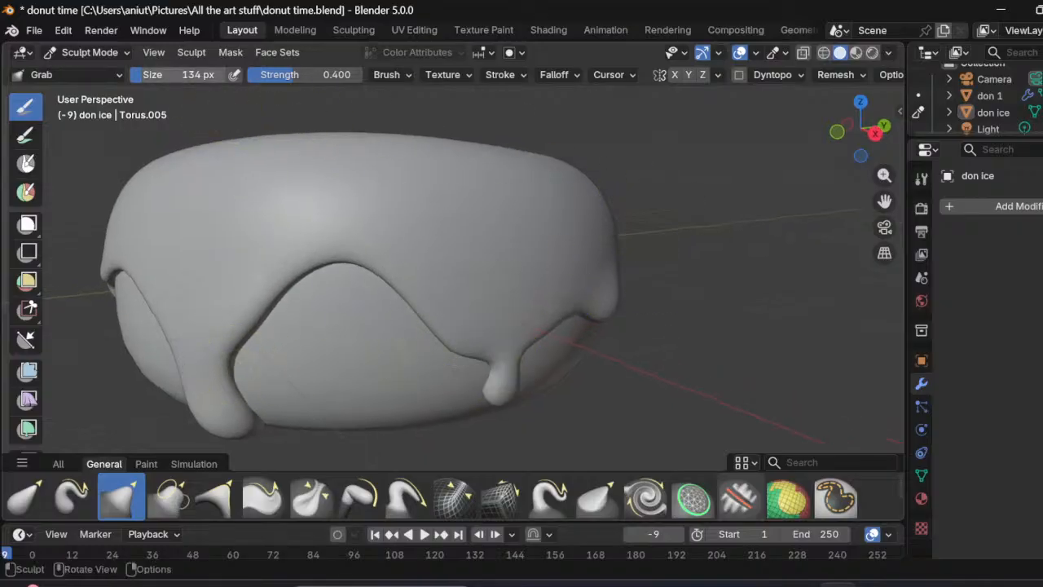
{"action": "left_click_drag", "start_coordinate": [181, 75], "coordinate": [184, 75]}
{"action": "left_click_drag", "start_coordinate": [446, 330], "coordinate": [445, 332]}
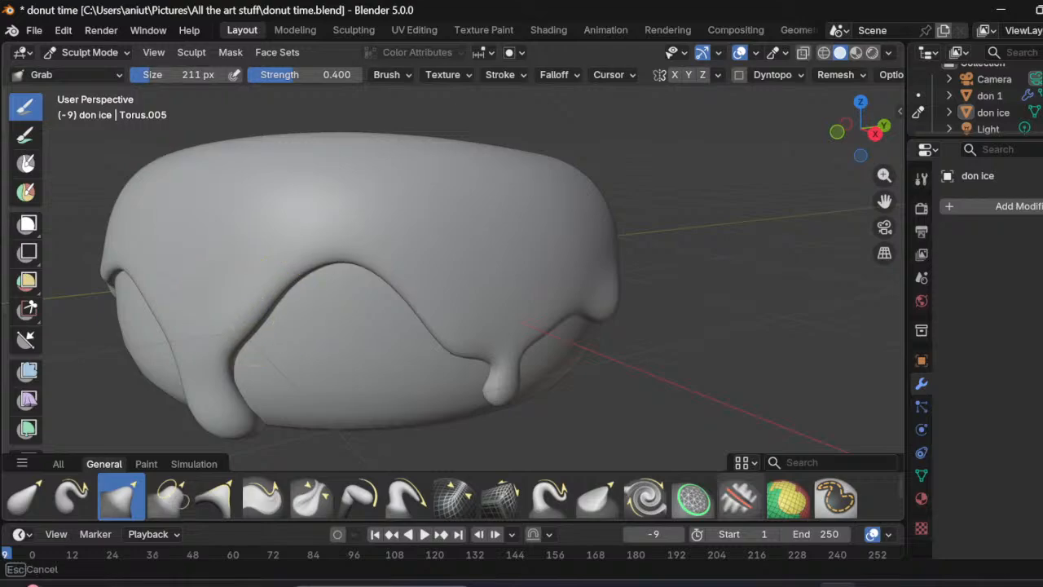
{"action": "mouse_move", "coordinate": [271, 295]}
{"action": "left_mouse_down"}
{"action": "mouse_move", "coordinate": [238, 313]}
{"action": "mouse_move", "coordinate": [243, 302]}
{"action": "left_mouse_up"}
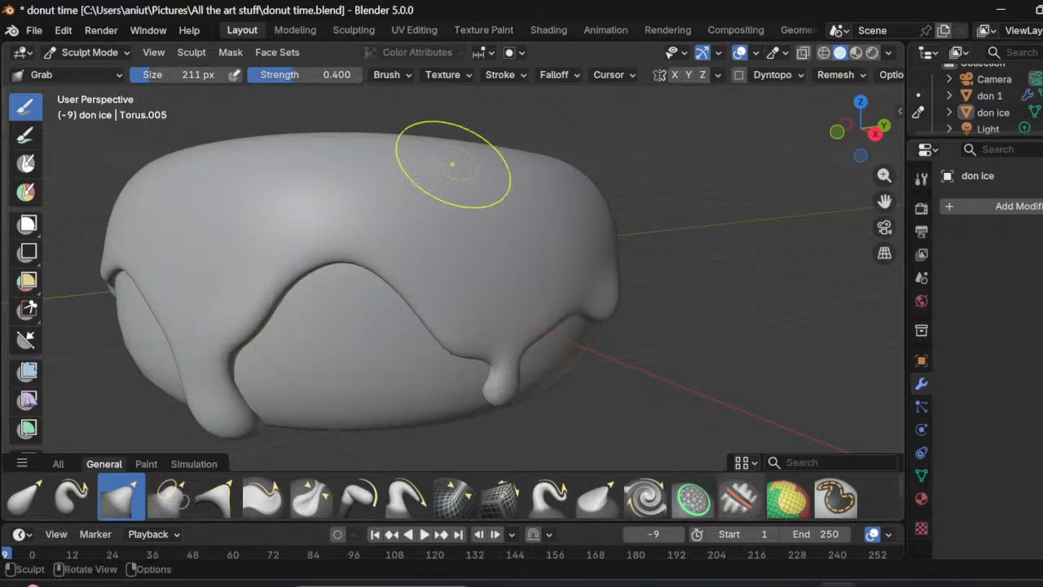
Step: Pull both sides of the wide drip's neck inward to leave a rounder, fuller tip
{"action": "mouse_move", "coordinate": [421, 332]}
{"action": "middle_mouse_down"}
{"action": "mouse_move", "coordinate": [326, 334]}
{"action": "mouse_move", "coordinate": [475, 303]}
{"action": "middle_mouse_up"}
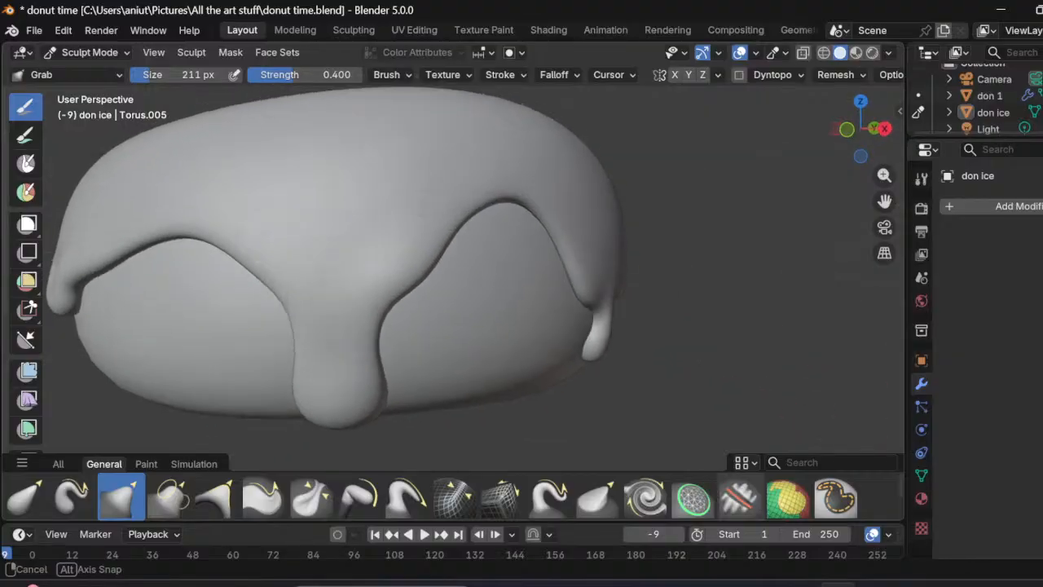
{"action": "mouse_move", "coordinate": [373, 326]}
{"action": "left_mouse_down"}
{"action": "mouse_move", "coordinate": [317, 335]}
{"action": "mouse_move", "coordinate": [330, 330]}
{"action": "left_mouse_up"}
{"action": "left_click_drag", "start_coordinate": [295, 362], "coordinate": [299, 362]}
{"action": "left_click_drag", "start_coordinate": [383, 349], "coordinate": [377, 353]}
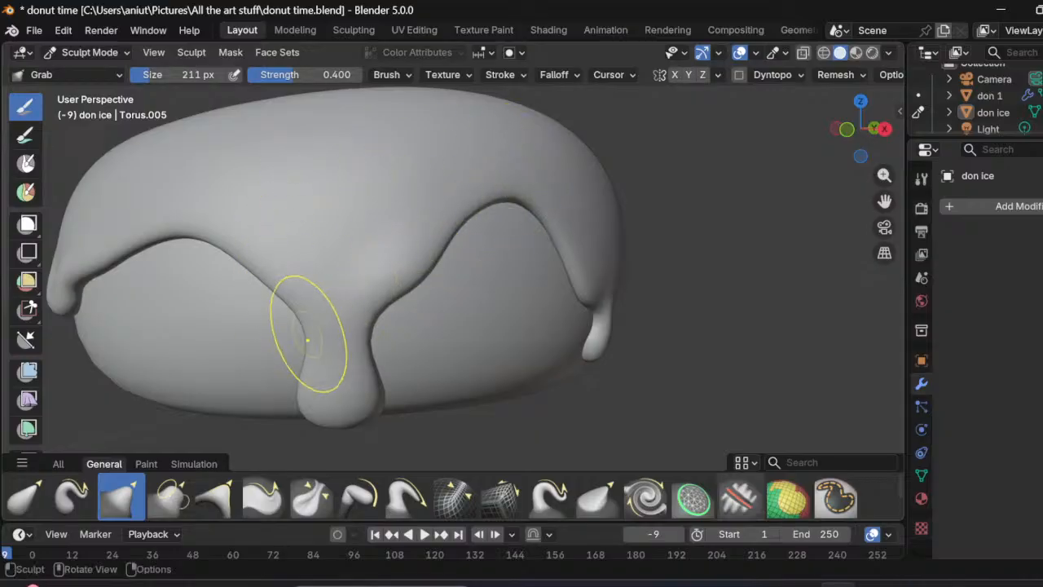
{"action": "left_click_drag", "start_coordinate": [299, 343], "coordinate": [300, 342]}
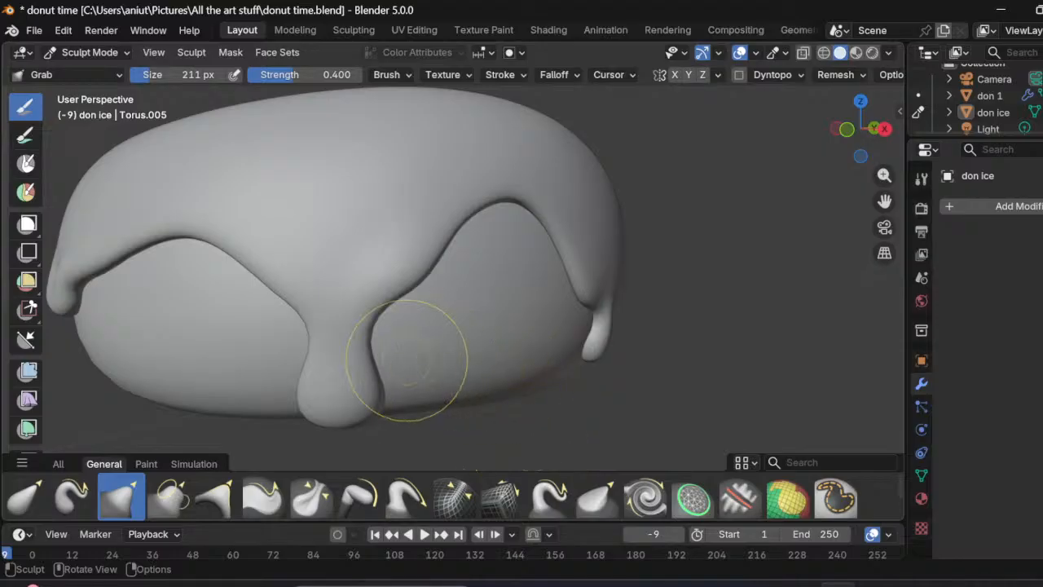
Step: Raise the peak of the arch between the broad lobe and the wide drip, and bend its sloping edge into a gentle wave
{"action": "middle_click_drag", "start_coordinate": [408, 360], "coordinate": [366, 280]}
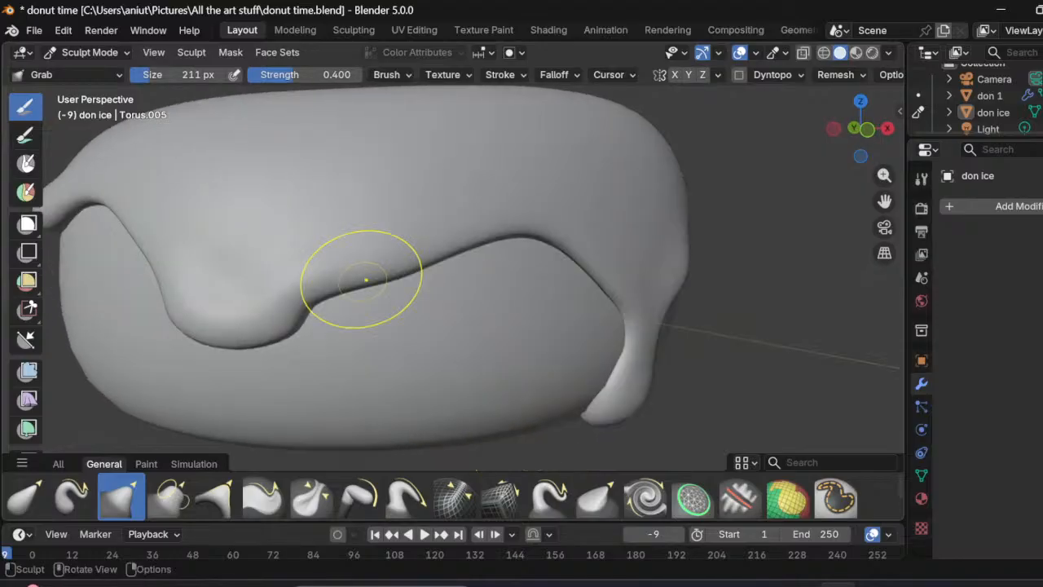
{"action": "left_click_drag", "start_coordinate": [532, 235], "coordinate": [523, 225]}
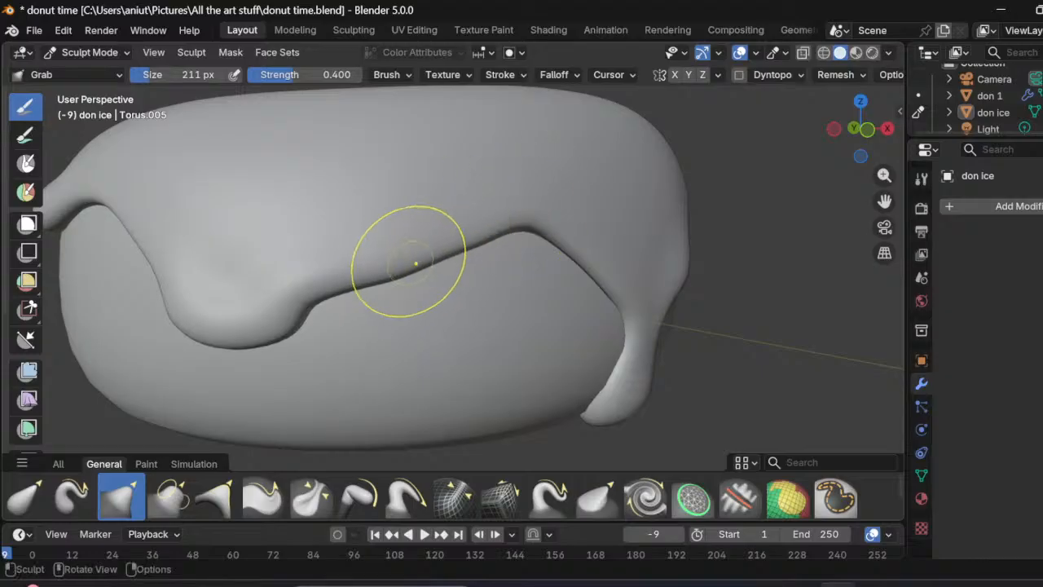
{"action": "mouse_move", "coordinate": [409, 263]}
{"action": "left_mouse_down"}
{"action": "mouse_move", "coordinate": [409, 271]}
{"action": "mouse_move", "coordinate": [432, 263]}
{"action": "left_mouse_up"}
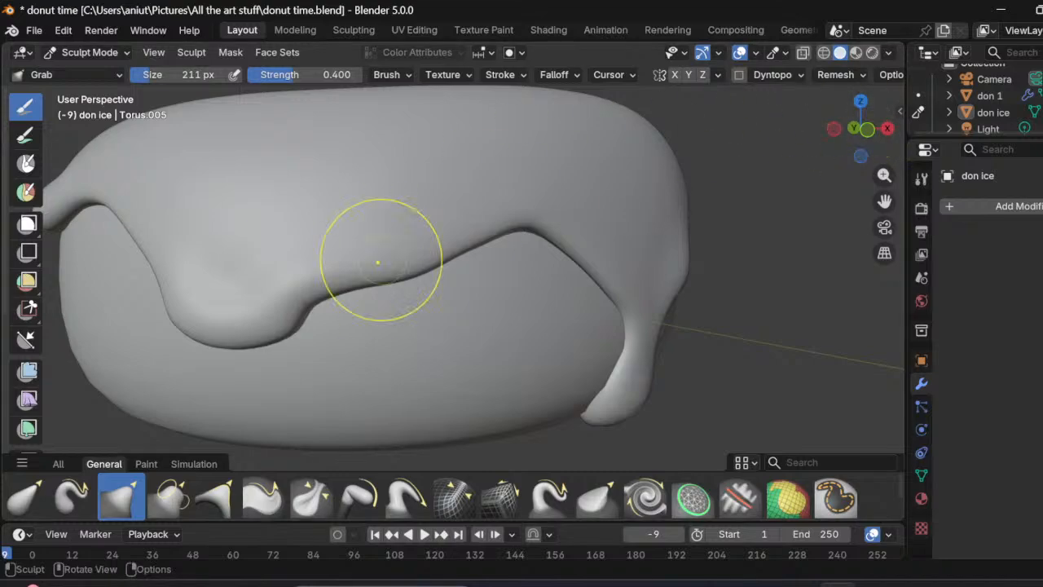
Step: Pull the broad icing lobe downward into a longer rounded drip with the Grab brush at 382 px and 293 px
{"action": "left_click_drag", "start_coordinate": [184, 75], "coordinate": [201, 75]}
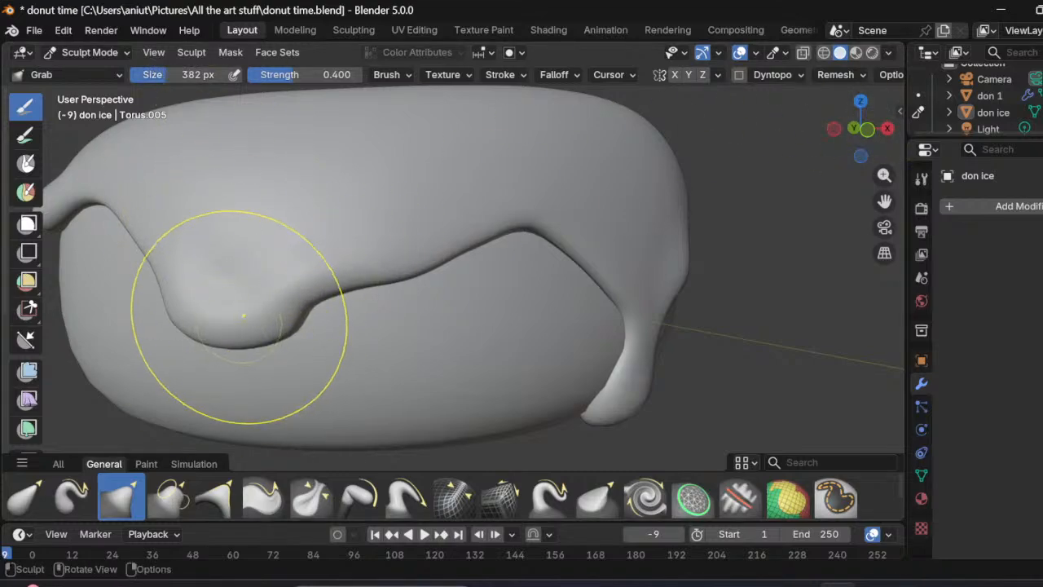
{"action": "left_click_drag", "start_coordinate": [238, 313], "coordinate": [238, 337]}
{"action": "left_click_drag", "start_coordinate": [198, 75], "coordinate": [198, 75]}
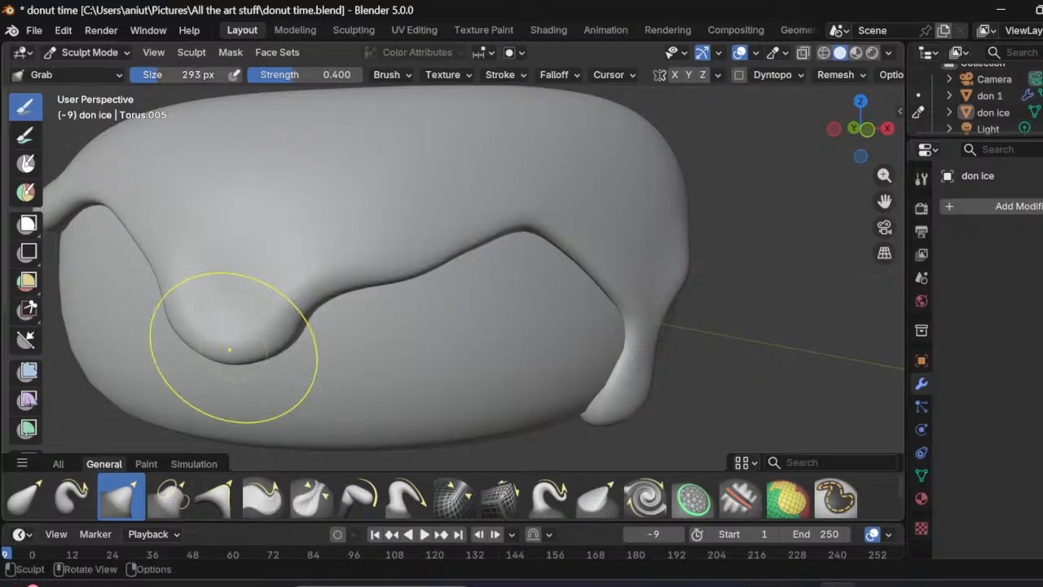
{"action": "mouse_move", "coordinate": [234, 340]}
{"action": "left_mouse_down"}
{"action": "mouse_move", "coordinate": [235, 358]}
{"action": "mouse_move", "coordinate": [261, 339]}
{"action": "mouse_move", "coordinate": [260, 348]}
{"action": "left_mouse_up"}
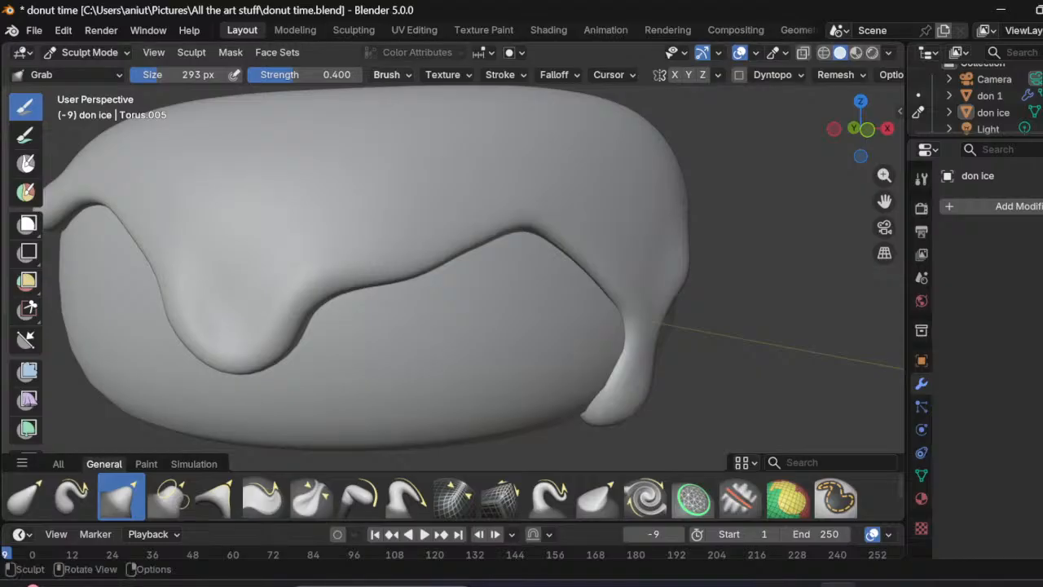
Step: Reshape the lengthened lobe's tip and both of its side edges from a low view with the Grab brush
{"action": "mouse_move", "coordinate": [338, 368]}
{"action": "middle_mouse_down"}
{"action": "mouse_move", "coordinate": [458, 361]}
{"action": "mouse_move", "coordinate": [408, 364]}
{"action": "mouse_move", "coordinate": [406, 373]}
{"action": "middle_mouse_up"}
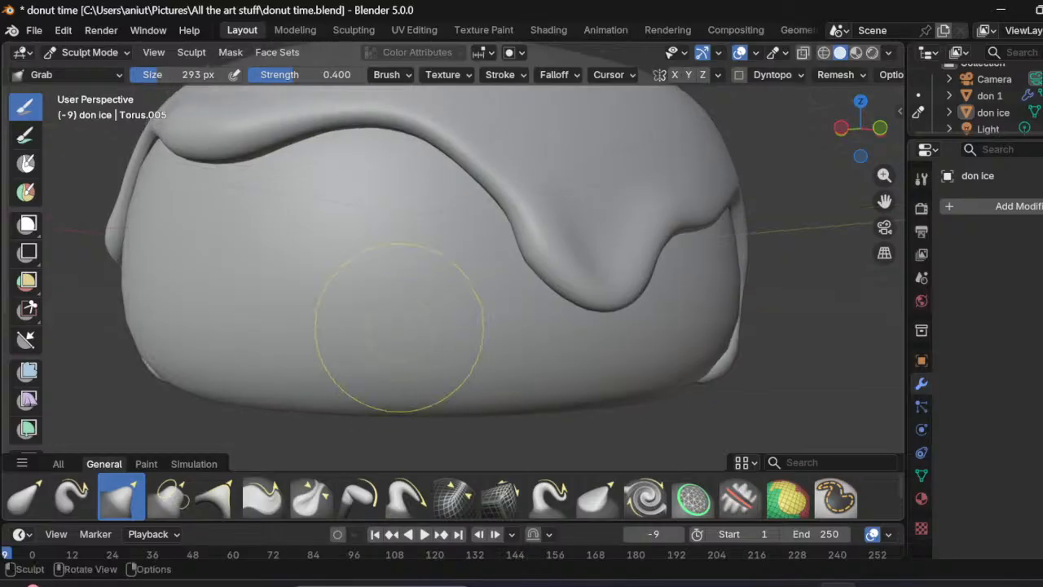
{"action": "mouse_move", "coordinate": [612, 302]}
{"action": "left_mouse_down"}
{"action": "mouse_move", "coordinate": [629, 298]}
{"action": "mouse_move", "coordinate": [617, 330]}
{"action": "mouse_move", "coordinate": [570, 210]}
{"action": "mouse_move", "coordinate": [673, 238]}
{"action": "left_mouse_up"}
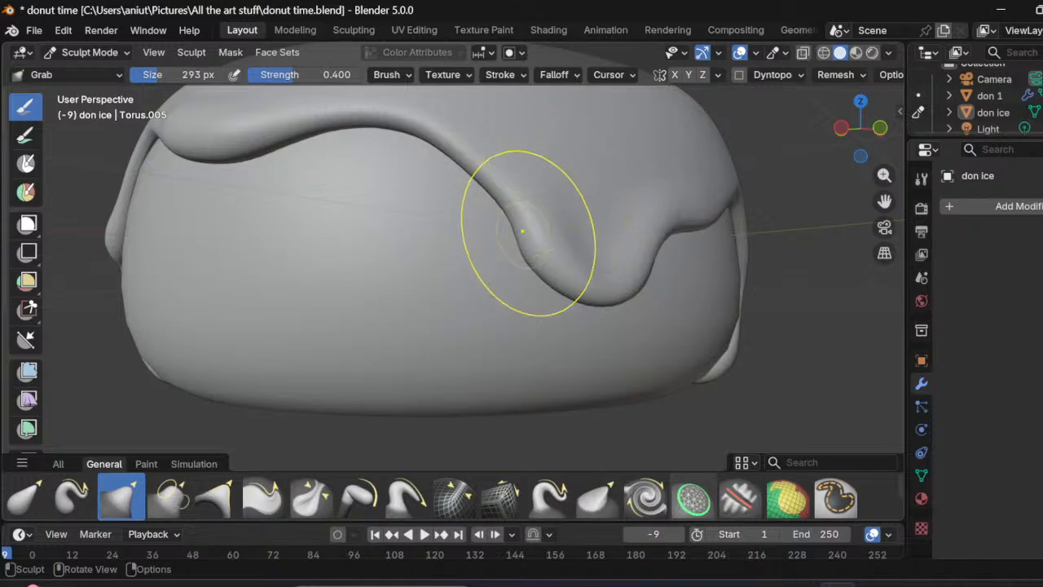
{"action": "mouse_move", "coordinate": [528, 233]}
{"action": "left_mouse_down"}
{"action": "mouse_move", "coordinate": [535, 218]}
{"action": "mouse_move", "coordinate": [513, 201]}
{"action": "left_mouse_up"}
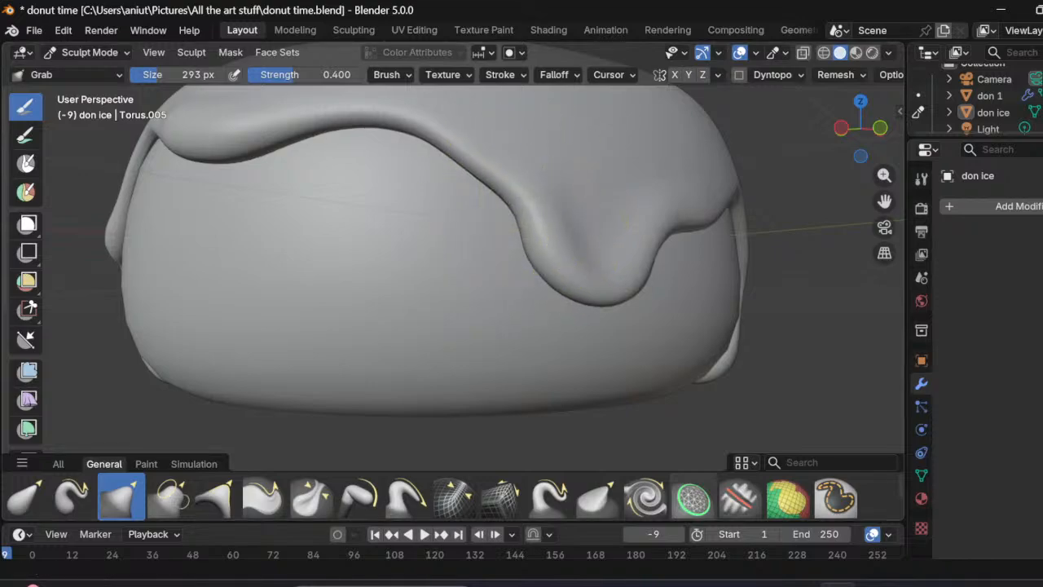
Step: Set the Grab brush size to 423 px, pull the shallow middle wave downward, and raise the arches on both sides of it
{"action": "middle_click_drag", "start_coordinate": [505, 245], "coordinate": [260, 246]}
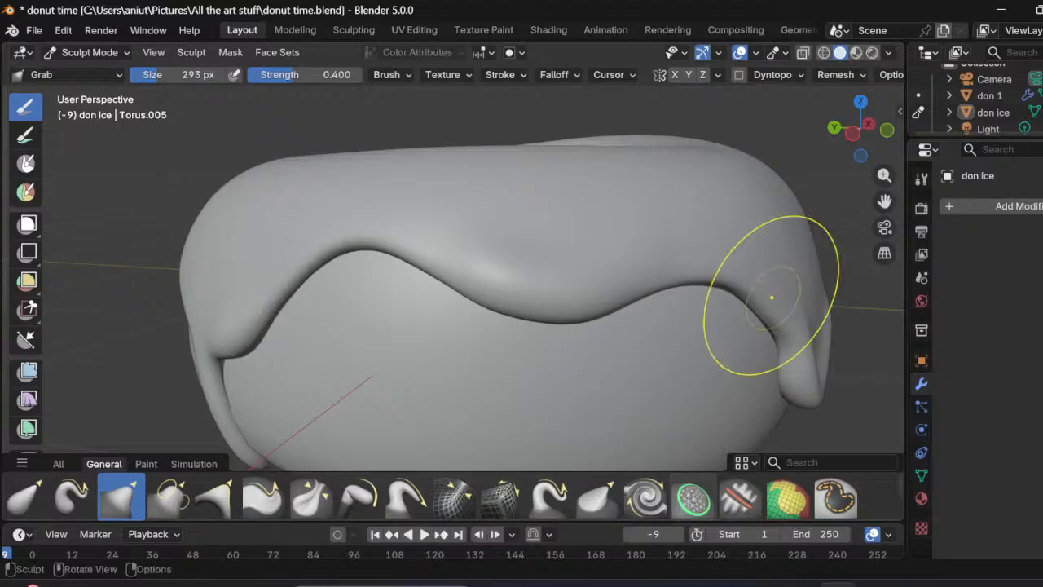
{"action": "left_click_drag", "start_coordinate": [192, 75], "coordinate": [210, 75]}
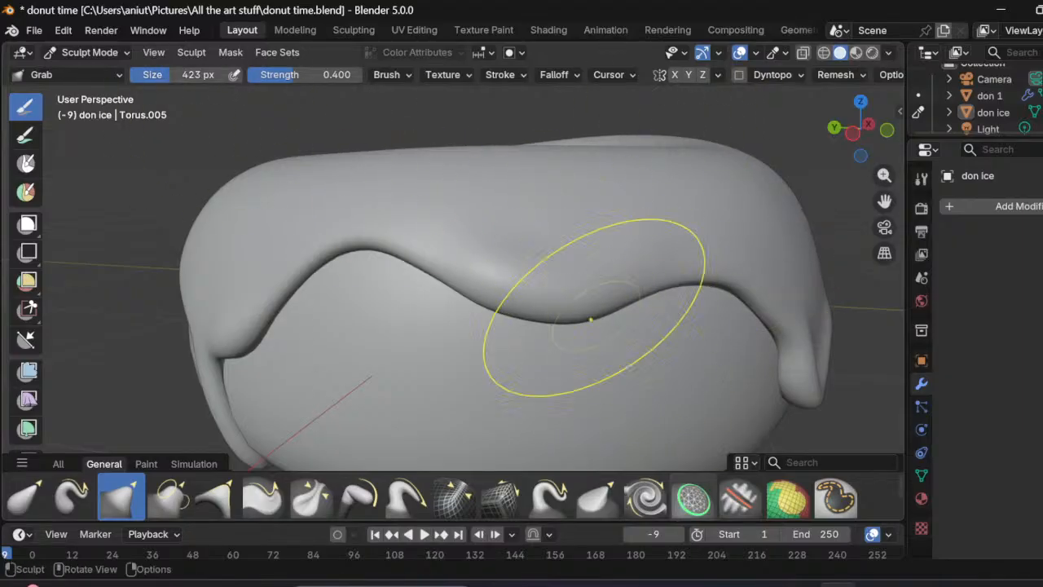
{"action": "left_click_drag", "start_coordinate": [552, 315], "coordinate": [564, 333]}
{"action": "left_click_drag", "start_coordinate": [505, 310], "coordinate": [502, 320]}
{"action": "left_click_drag", "start_coordinate": [592, 328], "coordinate": [595, 337]}
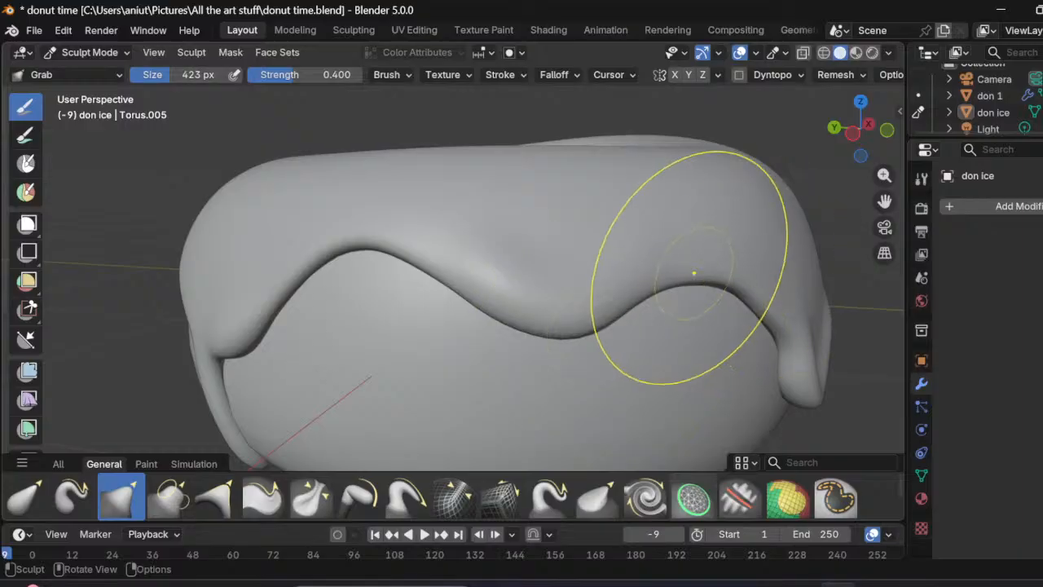
{"action": "left_click_drag", "start_coordinate": [689, 284], "coordinate": [691, 278]}
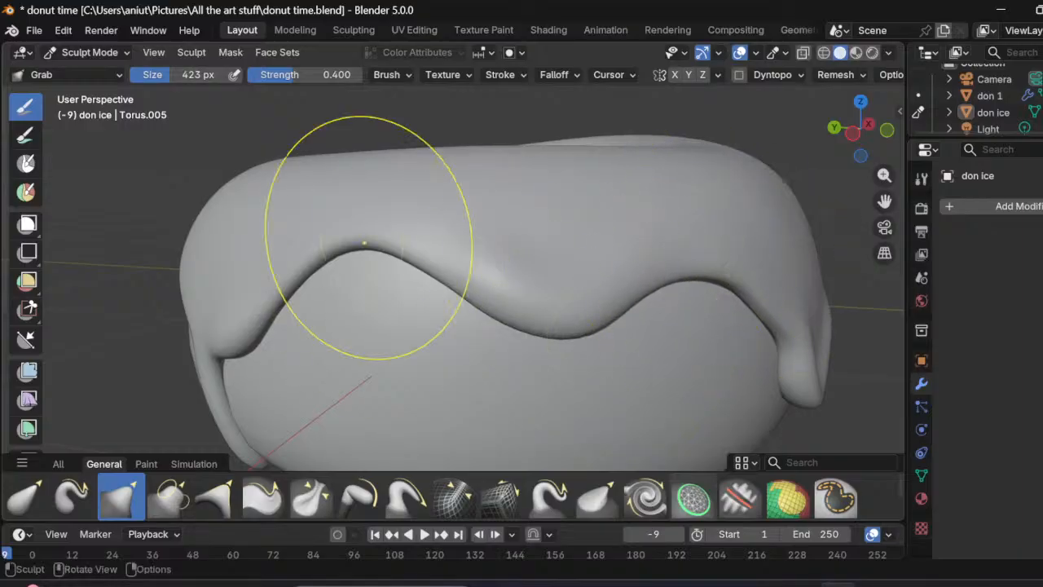
{"action": "left_click_drag", "start_coordinate": [362, 246], "coordinate": [366, 235]}
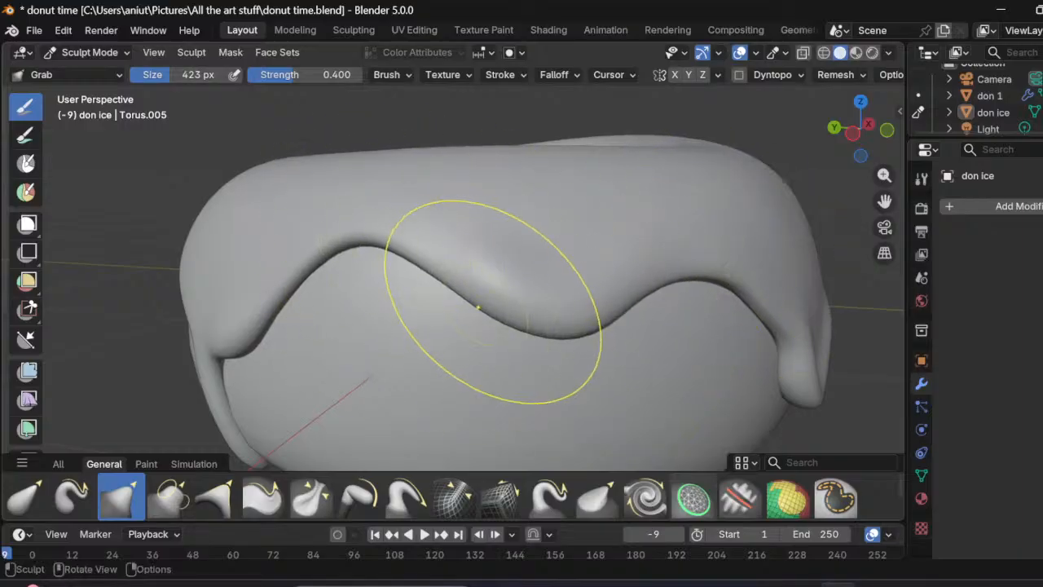
{"action": "left_click_drag", "start_coordinate": [479, 305], "coordinate": [463, 310]}
{"action": "left_click_drag", "start_coordinate": [561, 330], "coordinate": [569, 337]}
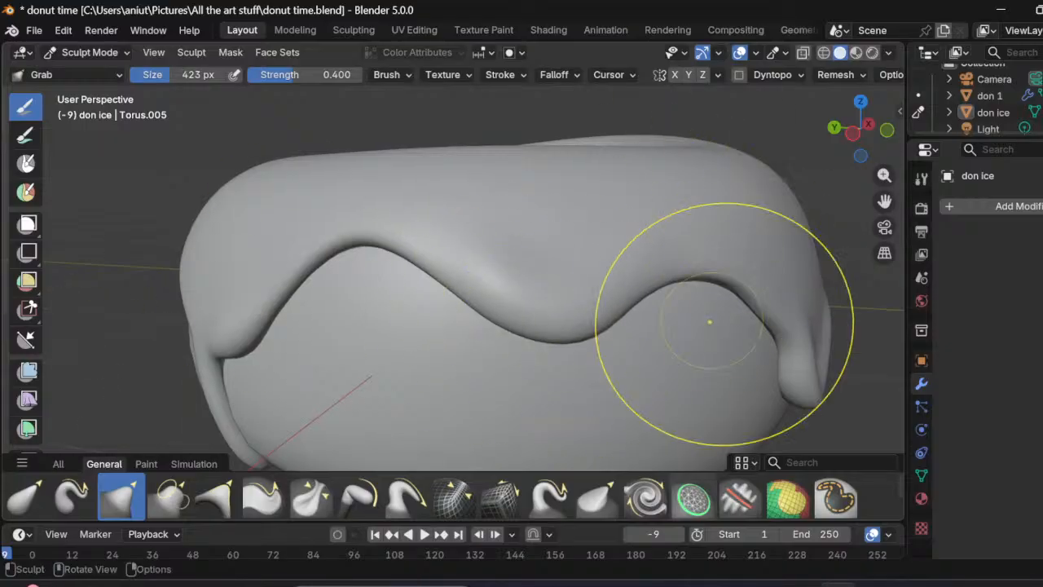
{"action": "scroll", "coordinate": [710, 321], "scroll_direction": "down", "scroll_amount": 4}
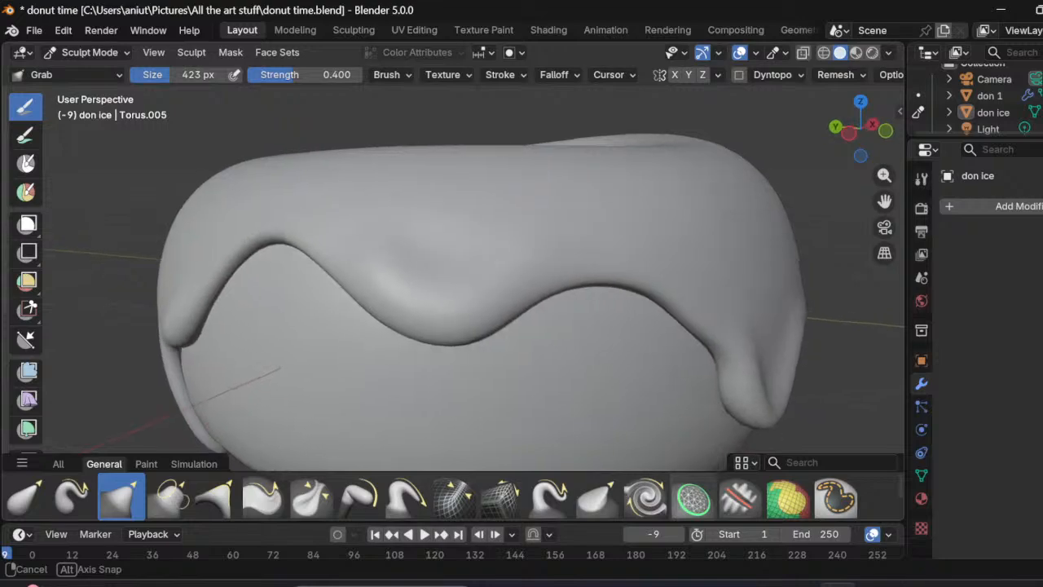
Step: Puff up the icing's wide rounded drip and the area above the narrow drip with the Inflate/Deflate brush at 86 px
{"action": "mouse_move", "coordinate": [711, 332]}
{"action": "middle_mouse_down"}
{"action": "mouse_move", "coordinate": [636, 295]}
{"action": "mouse_move", "coordinate": [644, 327]}
{"action": "middle_mouse_up"}
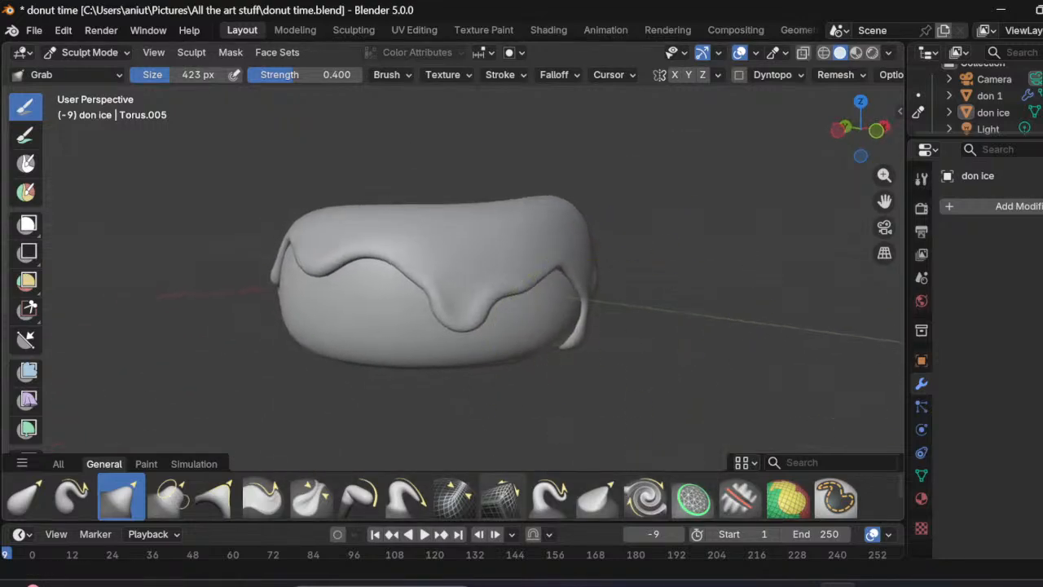
{"action": "scroll", "coordinate": [408, 497], "scroll_direction": "up", "scroll_amount": 1}
{"action": "left_click", "coordinate": [405, 497]}
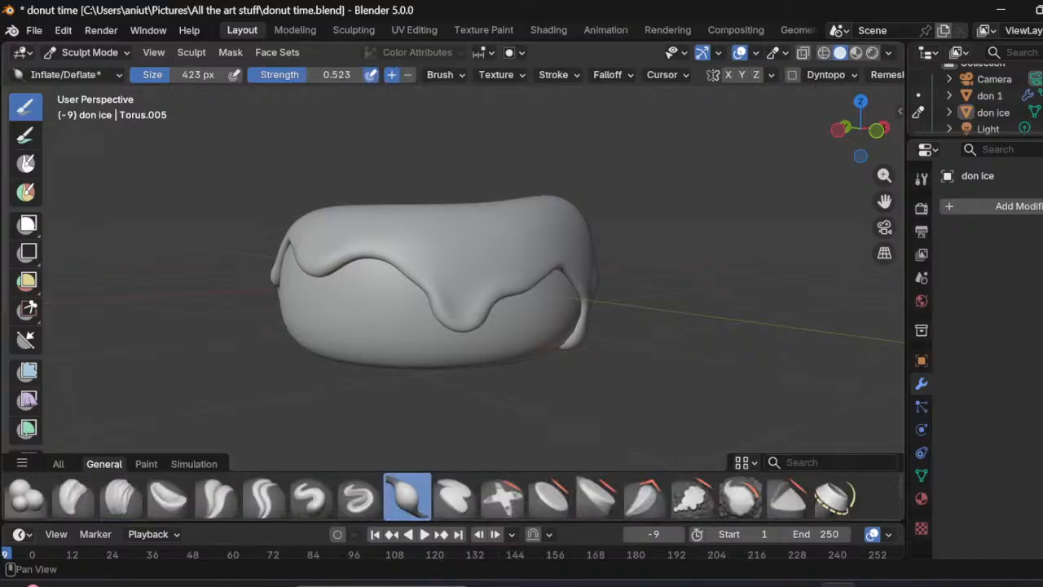
{"action": "left_click_drag", "start_coordinate": [198, 74], "coordinate": [159, 74]}
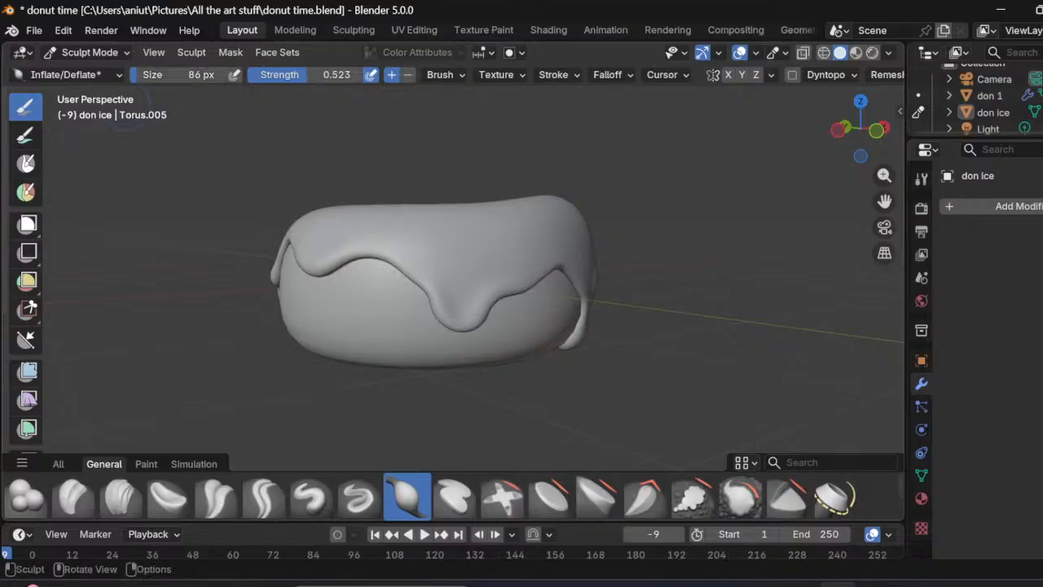
{"action": "left_click_drag", "start_coordinate": [454, 319], "coordinate": [444, 246]}
{"action": "mouse_move", "coordinate": [469, 295]}
{"action": "left_mouse_down"}
{"action": "mouse_move", "coordinate": [432, 314]}
{"action": "mouse_move", "coordinate": [444, 322]}
{"action": "left_mouse_up"}
{"action": "mouse_move", "coordinate": [763, 585]}
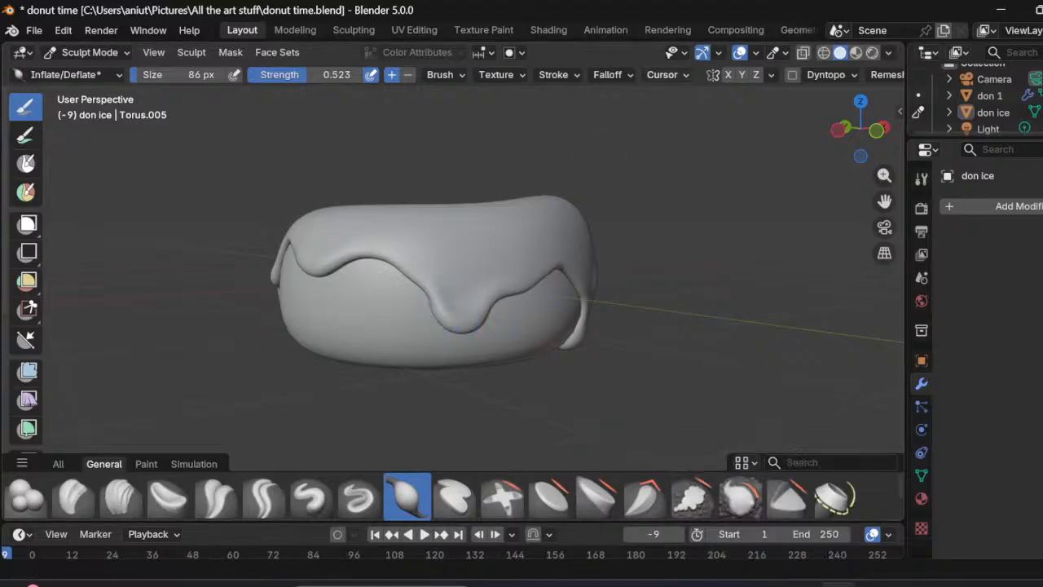
{"action": "mouse_move", "coordinate": [521, 342]}
{"action": "middle_mouse_down"}
{"action": "mouse_move", "coordinate": [789, 337]}
{"action": "mouse_move", "coordinate": [800, 364]}
{"action": "mouse_move", "coordinate": [127, 391]}
{"action": "middle_mouse_up"}
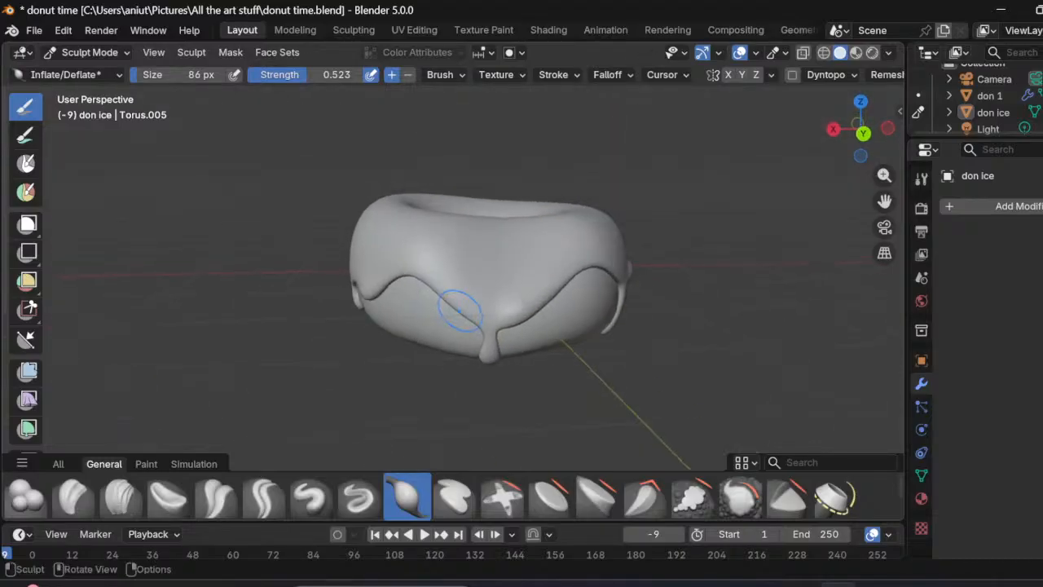
{"action": "mouse_move", "coordinate": [474, 315]}
{"action": "left_mouse_down"}
{"action": "mouse_move", "coordinate": [505, 315]}
{"action": "mouse_move", "coordinate": [493, 299]}
{"action": "mouse_move", "coordinate": [463, 303]}
{"action": "mouse_move", "coordinate": [489, 303]}
{"action": "left_mouse_up"}
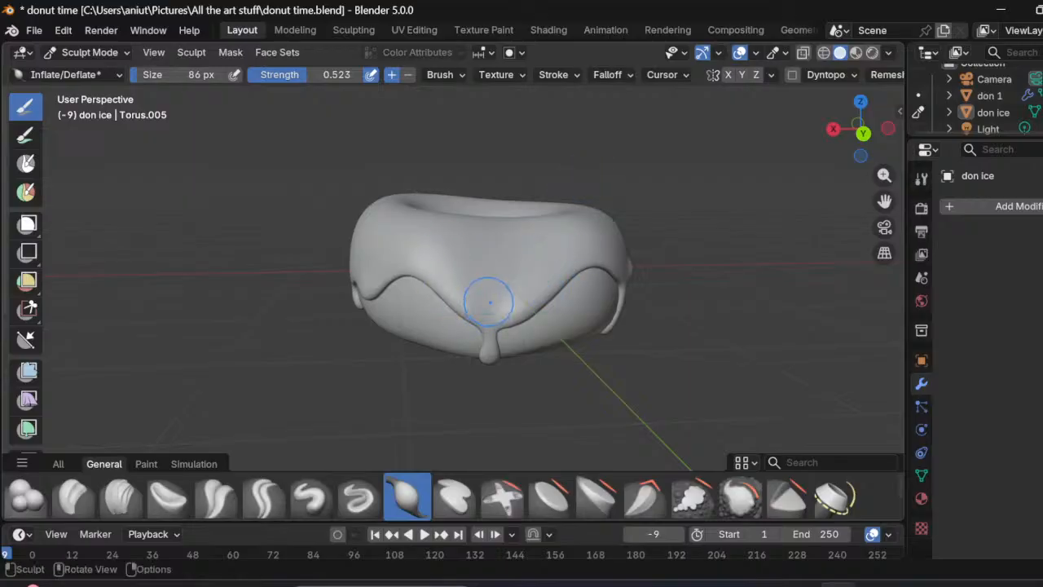
{"action": "middle_click_drag", "start_coordinate": [495, 389], "coordinate": [410, 96]}
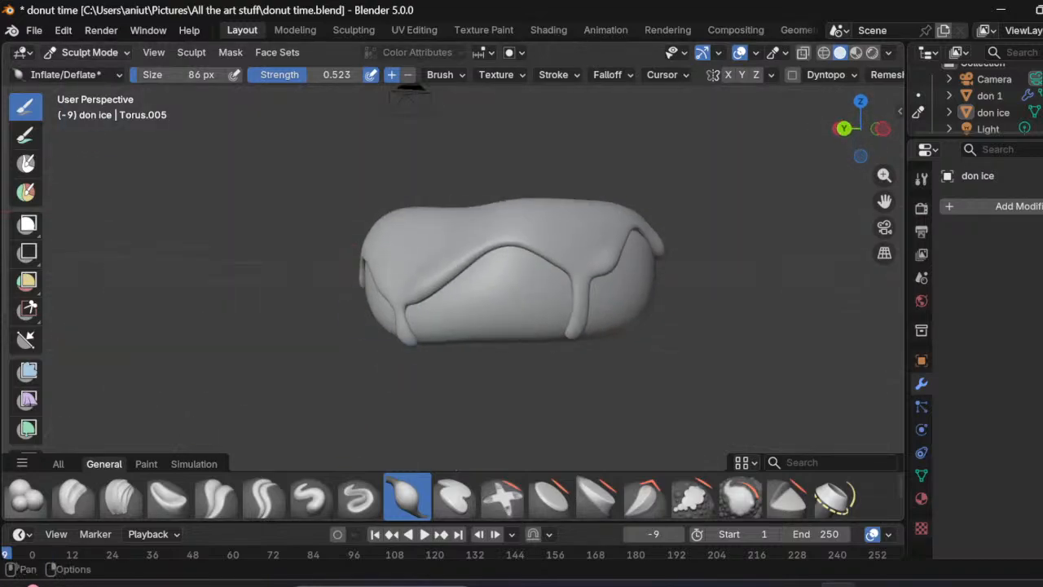
Step: Examine the icing's mesh around the drips in Edit Mode and return to Sculpt Mode
{"action": "left_click", "coordinate": [90, 52]}
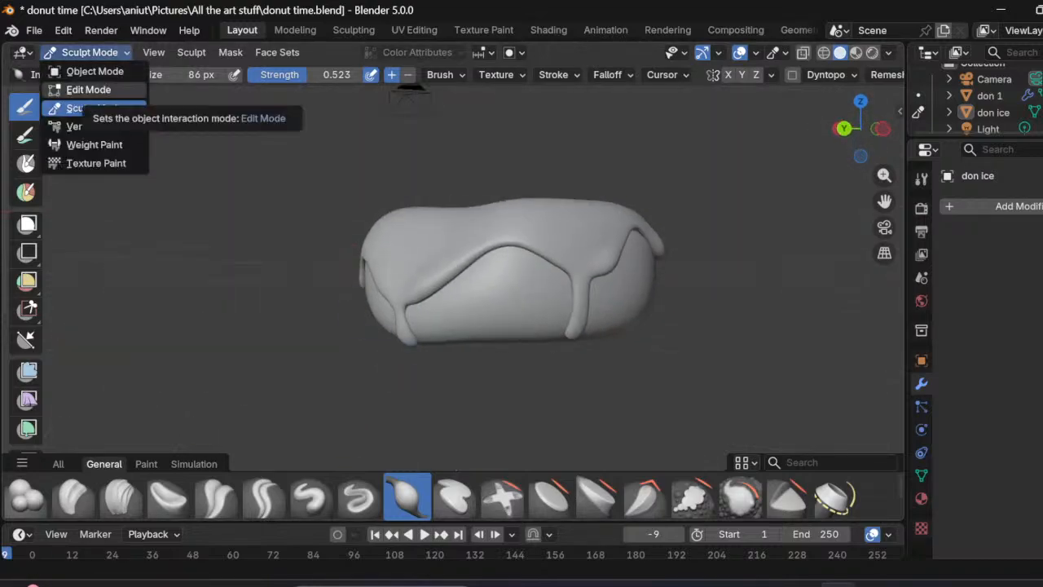
{"action": "left_click", "coordinate": [88, 90]}
{"action": "middle_click_drag", "start_coordinate": [489, 302], "coordinate": [192, 314]}
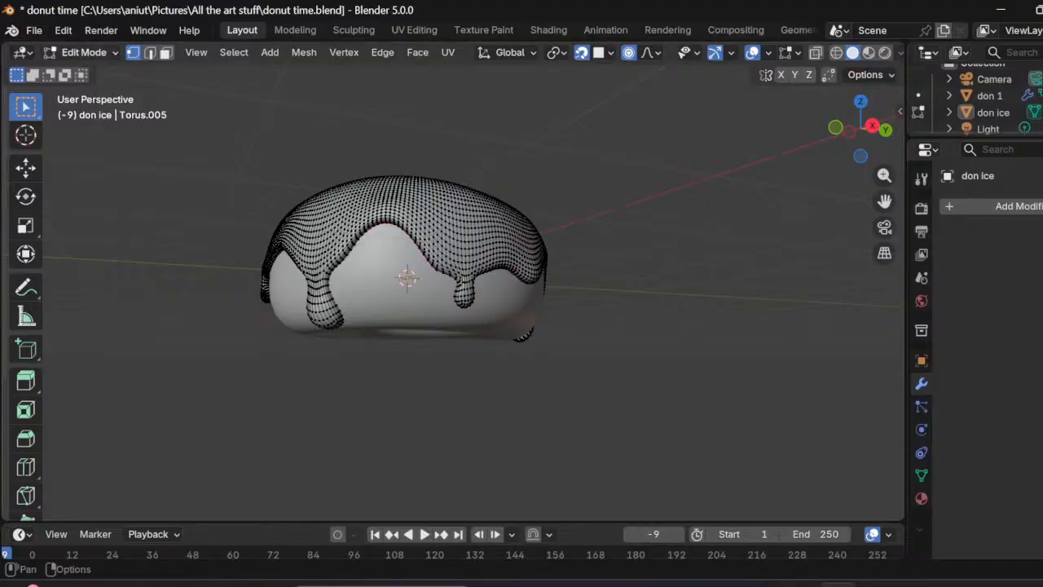
{"action": "left_click", "coordinate": [84, 53]}
{"action": "left_click", "coordinate": [78, 106]}
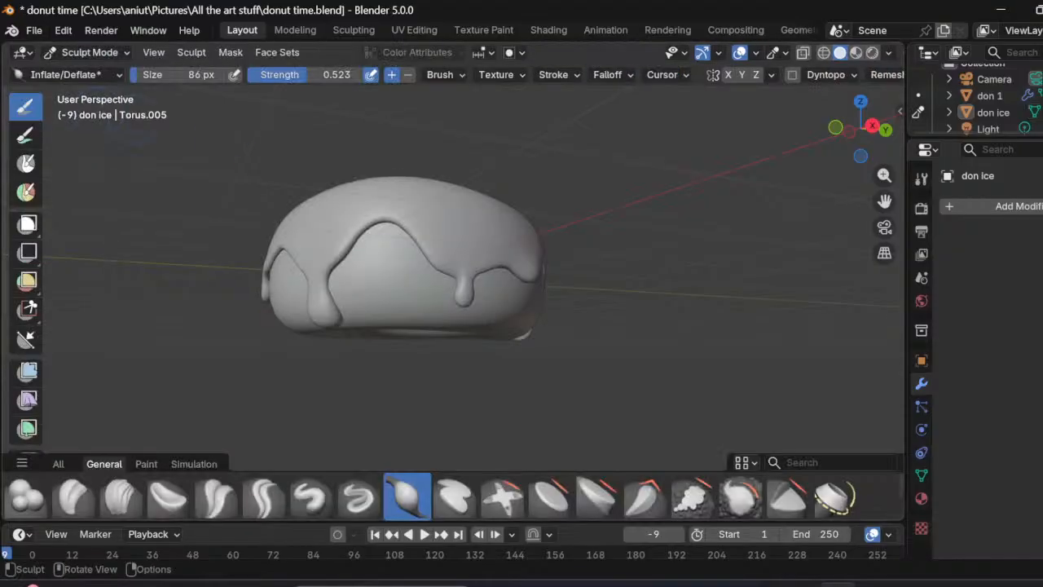
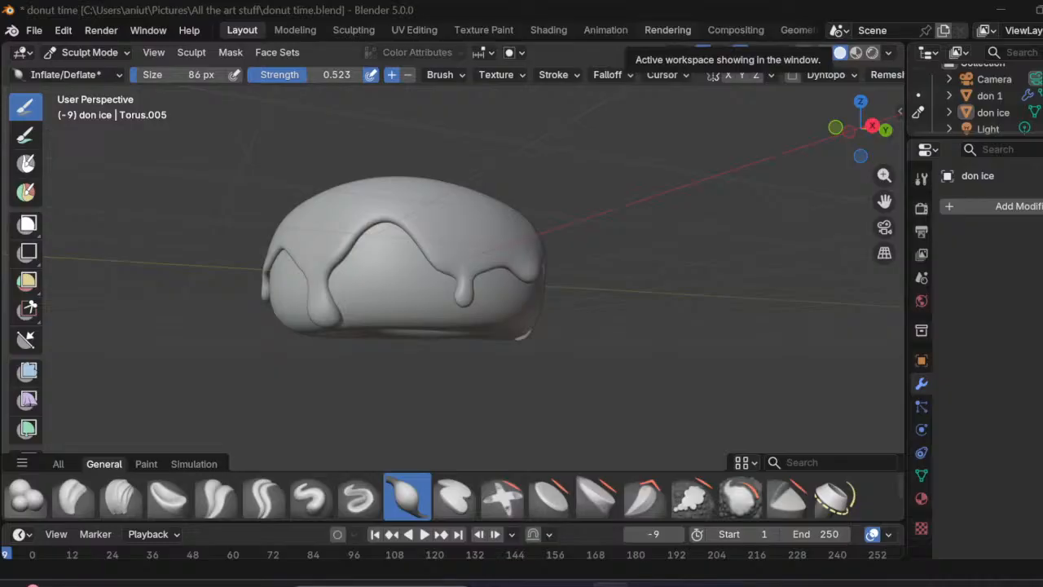
Step: Activate the Mask brush for work on the icing's wavy lower edge
{"action": "mouse_move", "coordinate": [419, 256]}
{"action": "middle_mouse_down"}
{"action": "mouse_move", "coordinate": [489, 334]}
{"action": "mouse_move", "coordinate": [501, 267]}
{"action": "mouse_move", "coordinate": [507, 295]}
{"action": "mouse_move", "coordinate": [534, 257]}
{"action": "mouse_move", "coordinate": [554, 302]}
{"action": "mouse_move", "coordinate": [636, 299]}
{"action": "middle_mouse_up"}
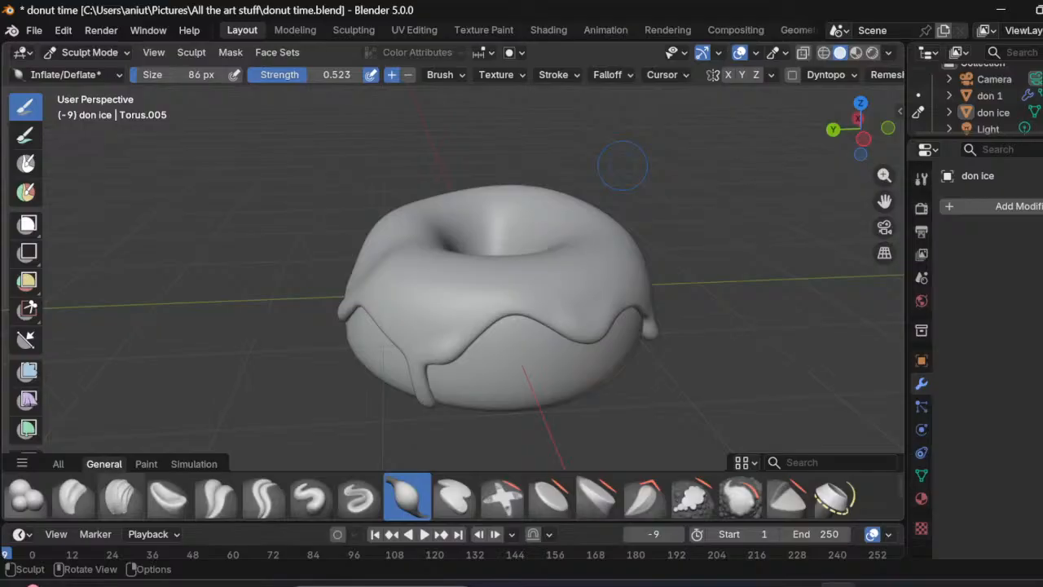
{"action": "key", "text": "m"}
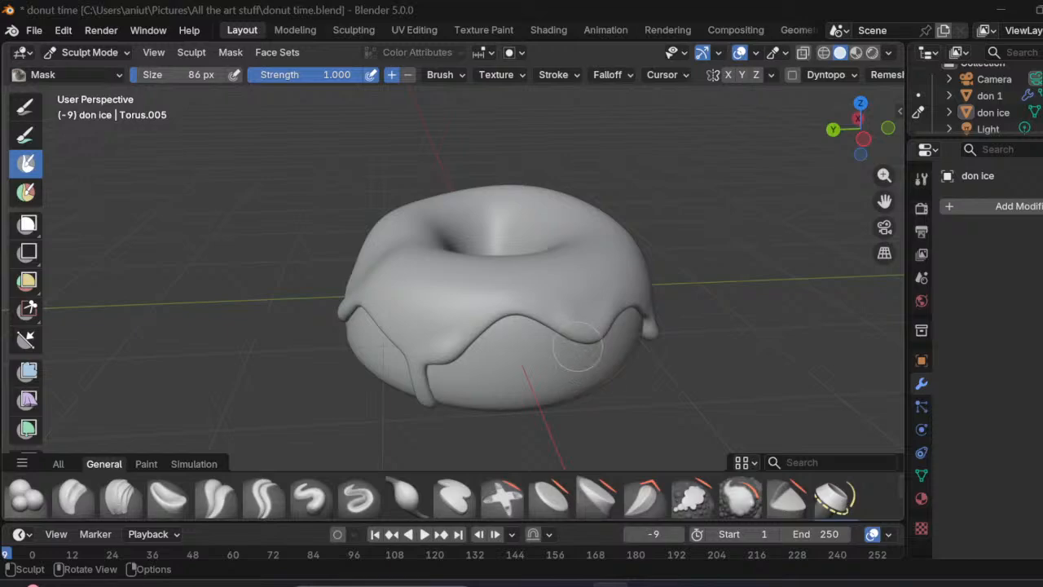
{"action": "mouse_move", "coordinate": [603, 335]}
{"action": "left_mouse_down"}
{"action": "mouse_move", "coordinate": [517, 303]}
{"action": "mouse_move", "coordinate": [428, 361]}
{"action": "left_mouse_up"}
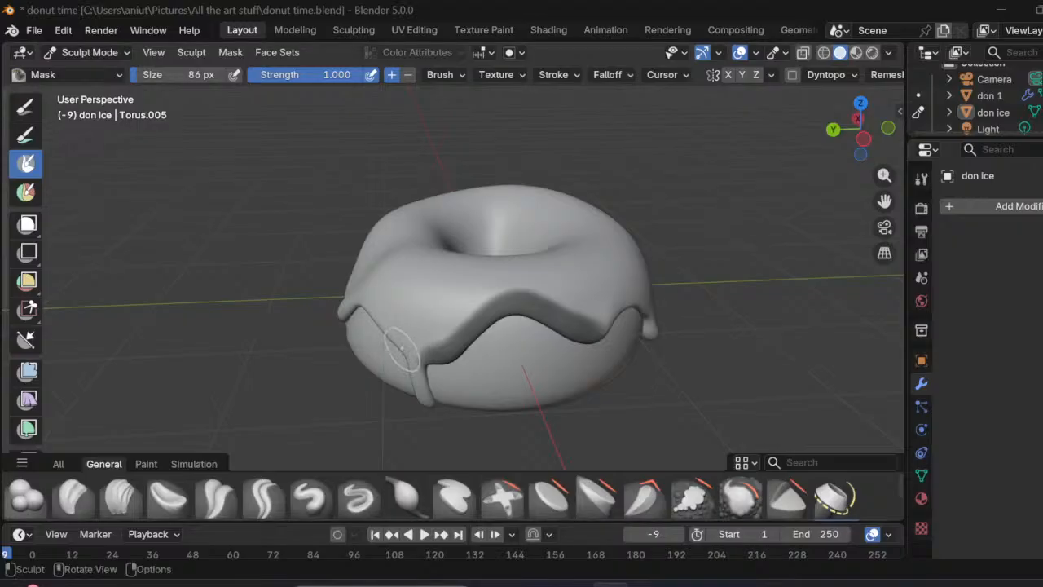
{"action": "left_click_drag", "start_coordinate": [403, 349], "coordinate": [363, 301]}
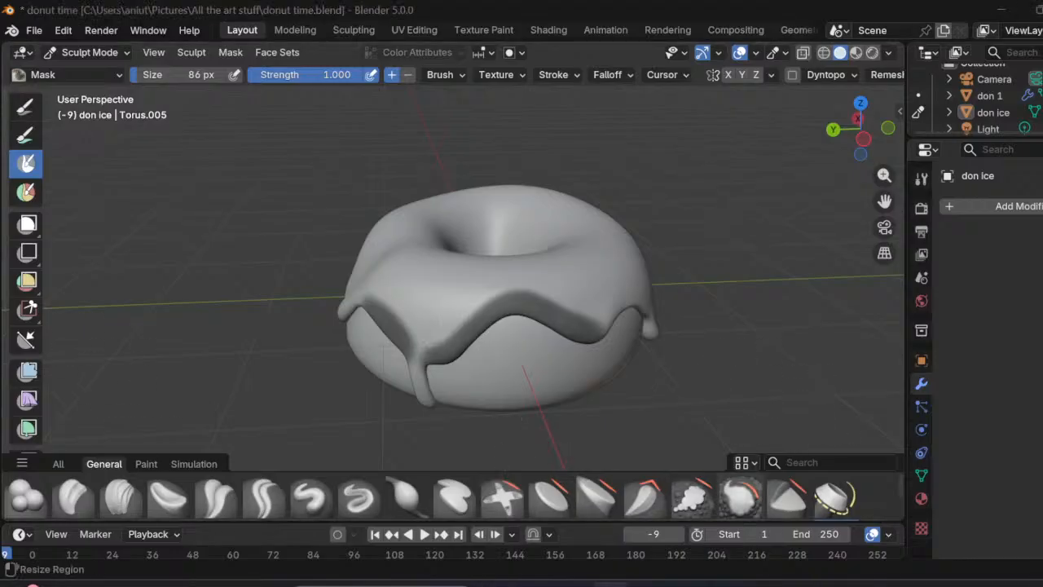
{"action": "middle_click_drag", "start_coordinate": [660, 397], "coordinate": [719, 389]}
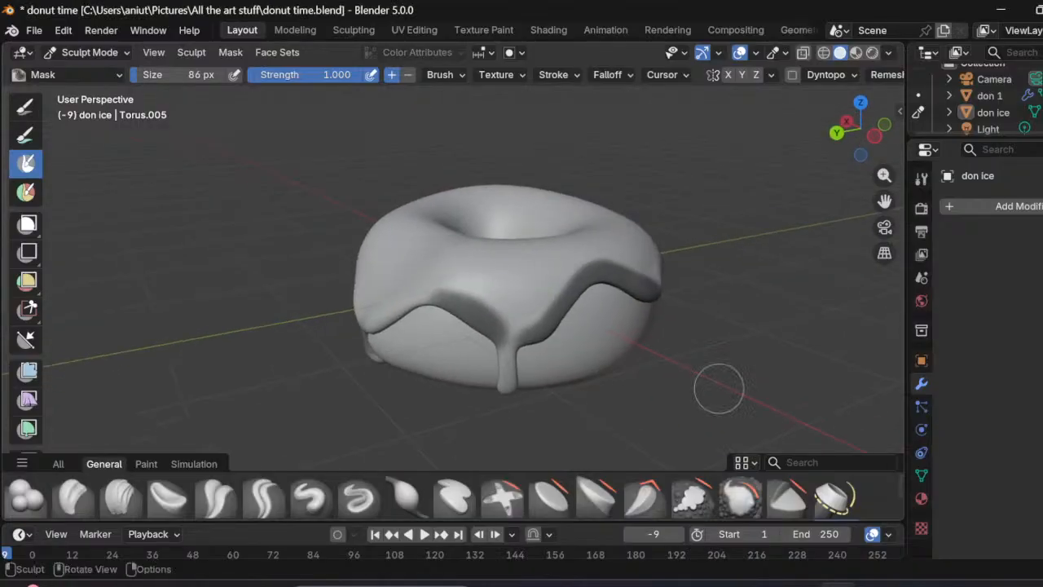
{"action": "key", "text": "ctrl+z"}
{"action": "key", "text": "ctrl+z"}
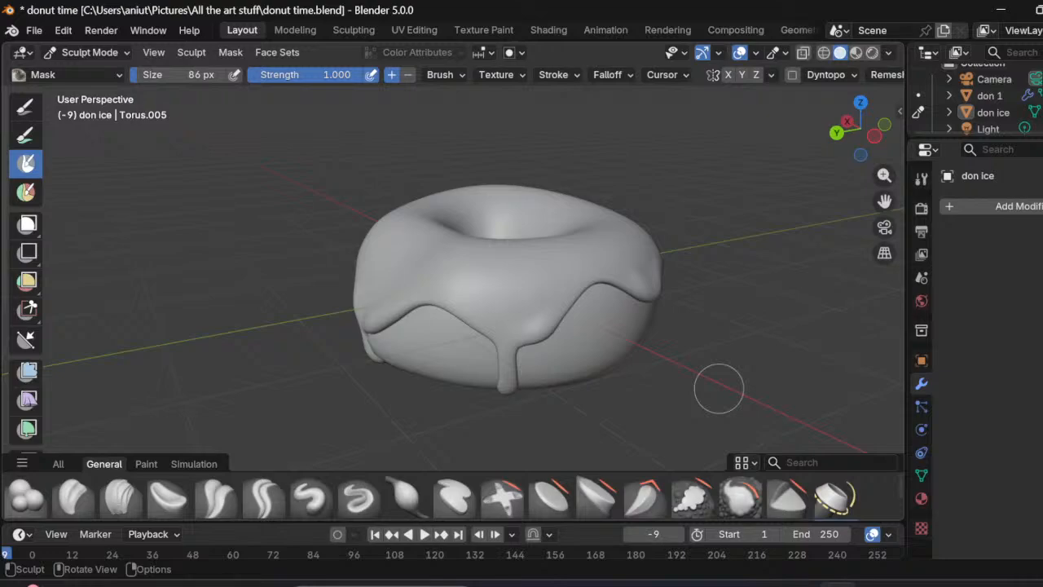
Step: Set the Mask brush size to 62 px and mask the icing's edge on both sides of the long thin drip, up to the next drip
{"action": "left_click_drag", "start_coordinate": [184, 74], "coordinate": [199, 74]}
{"action": "mouse_move", "coordinate": [656, 293]}
{"action": "left_mouse_down"}
{"action": "mouse_move", "coordinate": [585, 277]}
{"action": "mouse_move", "coordinate": [556, 324]}
{"action": "mouse_move", "coordinate": [531, 339]}
{"action": "mouse_move", "coordinate": [534, 350]}
{"action": "mouse_move", "coordinate": [423, 298]}
{"action": "mouse_move", "coordinate": [370, 330]}
{"action": "left_mouse_up"}
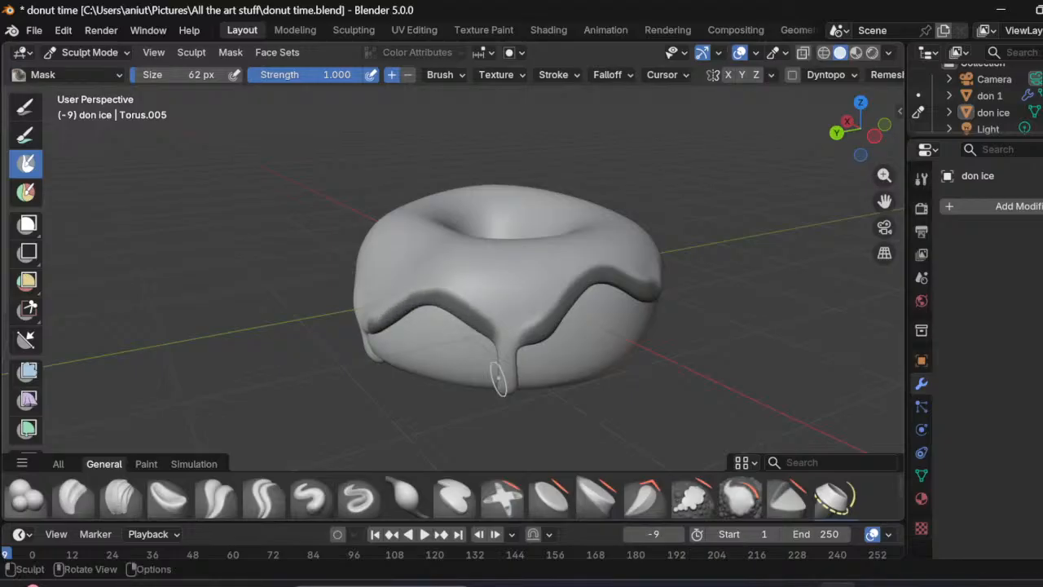
{"action": "middle_click_drag", "start_coordinate": [472, 378], "coordinate": [599, 364]}
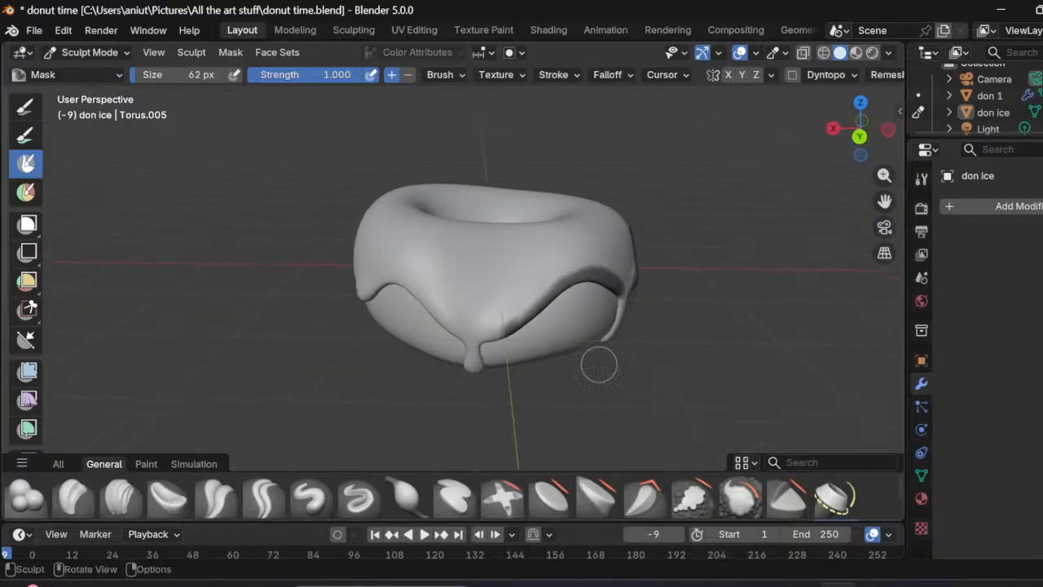
{"action": "left_click_drag", "start_coordinate": [492, 344], "coordinate": [517, 317]}
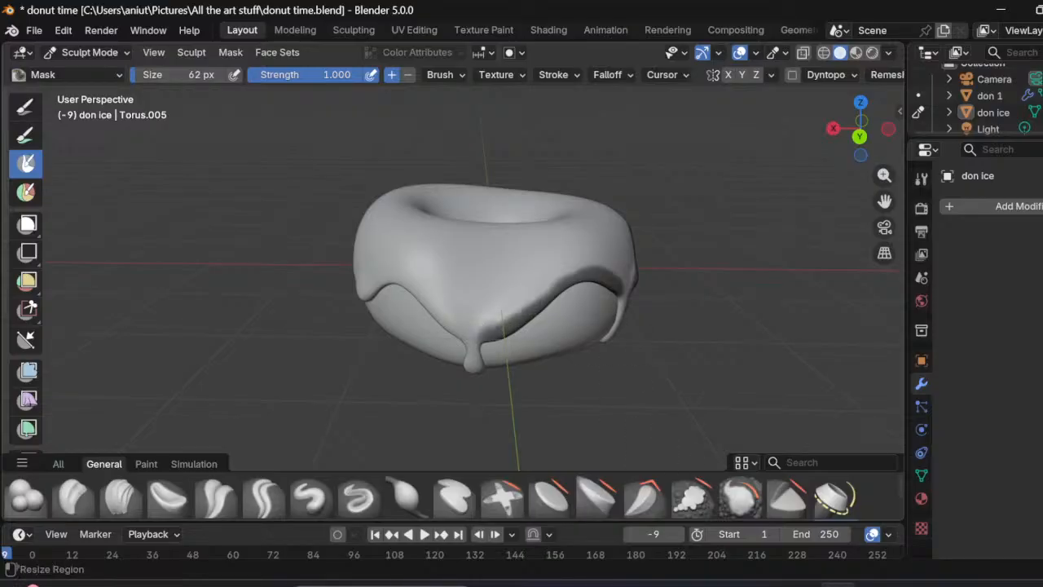
Step: Continue the mask along the icing's edge past the small round drip and over the tall arch to the wide drip
{"action": "middle_click_drag", "start_coordinate": [638, 366], "coordinate": [708, 381]}
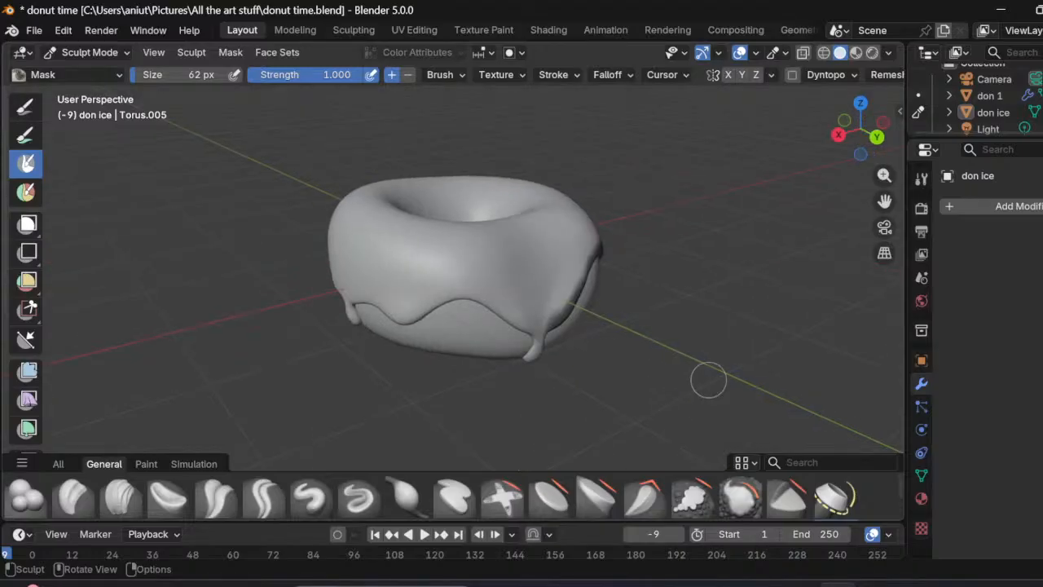
{"action": "mouse_move", "coordinate": [528, 330]}
{"action": "left_mouse_down"}
{"action": "mouse_move", "coordinate": [477, 293]}
{"action": "mouse_move", "coordinate": [398, 318]}
{"action": "mouse_move", "coordinate": [359, 295]}
{"action": "mouse_move", "coordinate": [392, 302]}
{"action": "left_mouse_up"}
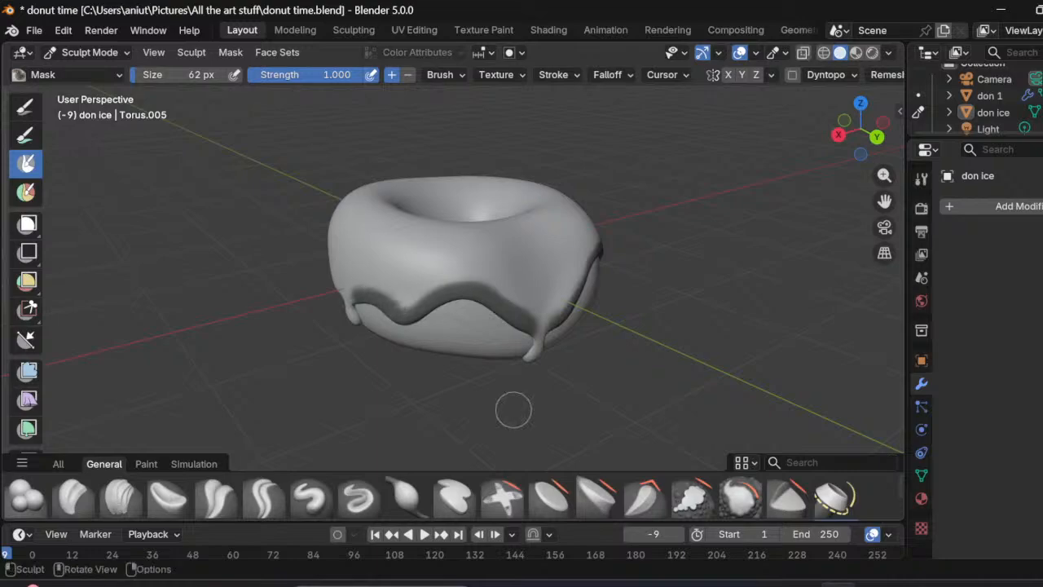
{"action": "mouse_move", "coordinate": [513, 410]}
{"action": "middle_mouse_down"}
{"action": "mouse_move", "coordinate": [734, 404]}
{"action": "mouse_move", "coordinate": [612, 350]}
{"action": "middle_mouse_up"}
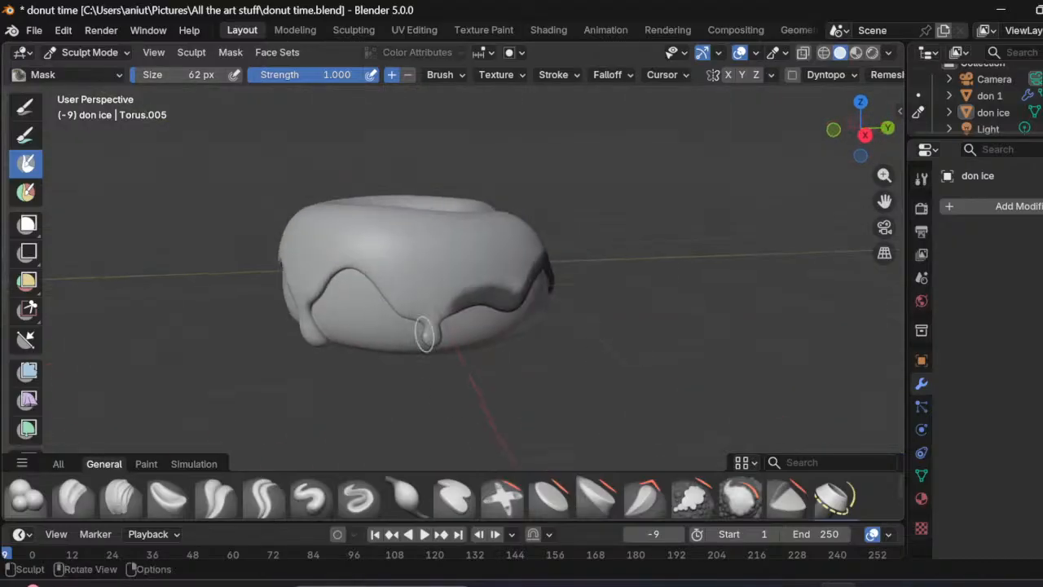
{"action": "mouse_move", "coordinate": [459, 307]}
{"action": "left_mouse_down"}
{"action": "mouse_move", "coordinate": [412, 317]}
{"action": "mouse_move", "coordinate": [346, 257]}
{"action": "mouse_move", "coordinate": [312, 295]}
{"action": "mouse_move", "coordinate": [341, 282]}
{"action": "left_mouse_up"}
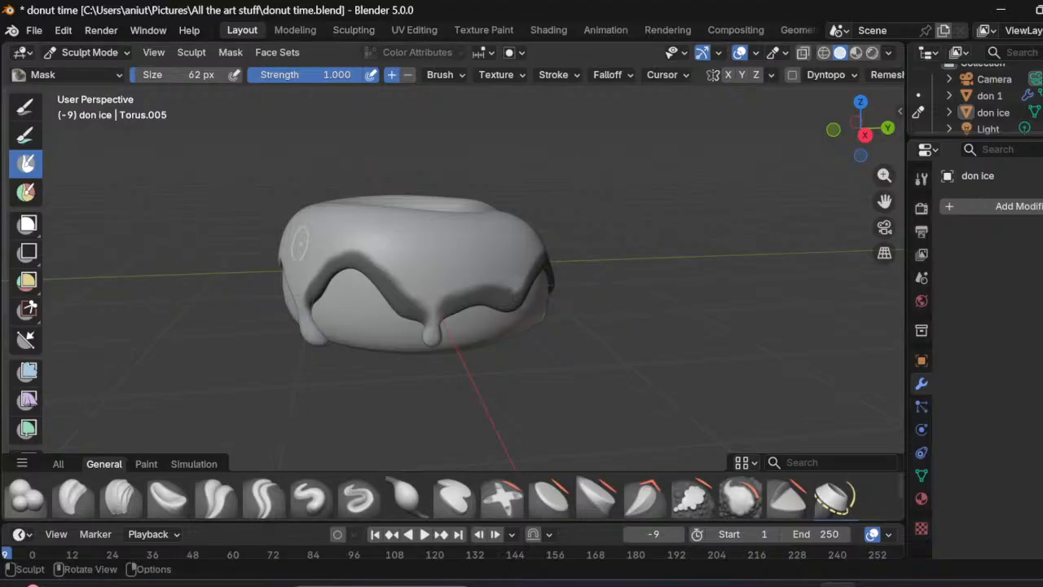
Step: Mask the edge along the remaining arches beyond the wide drip and the middle wave to complete the band around the donut
{"action": "mouse_move", "coordinate": [341, 282]}
{"action": "middle_mouse_down"}
{"action": "mouse_move", "coordinate": [432, 281]}
{"action": "mouse_move", "coordinate": [440, 341]}
{"action": "mouse_move", "coordinate": [445, 323]}
{"action": "middle_mouse_up"}
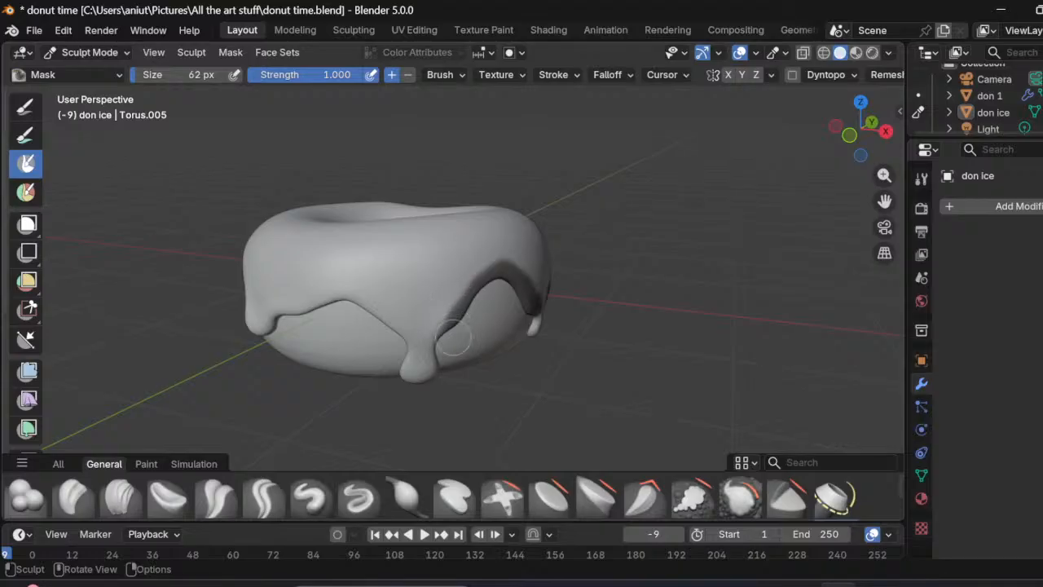
{"action": "mouse_move", "coordinate": [391, 344]}
{"action": "left_mouse_down"}
{"action": "mouse_move", "coordinate": [399, 325]}
{"action": "mouse_move", "coordinate": [363, 295]}
{"action": "mouse_move", "coordinate": [277, 308]}
{"action": "mouse_move", "coordinate": [298, 314]}
{"action": "left_mouse_up"}
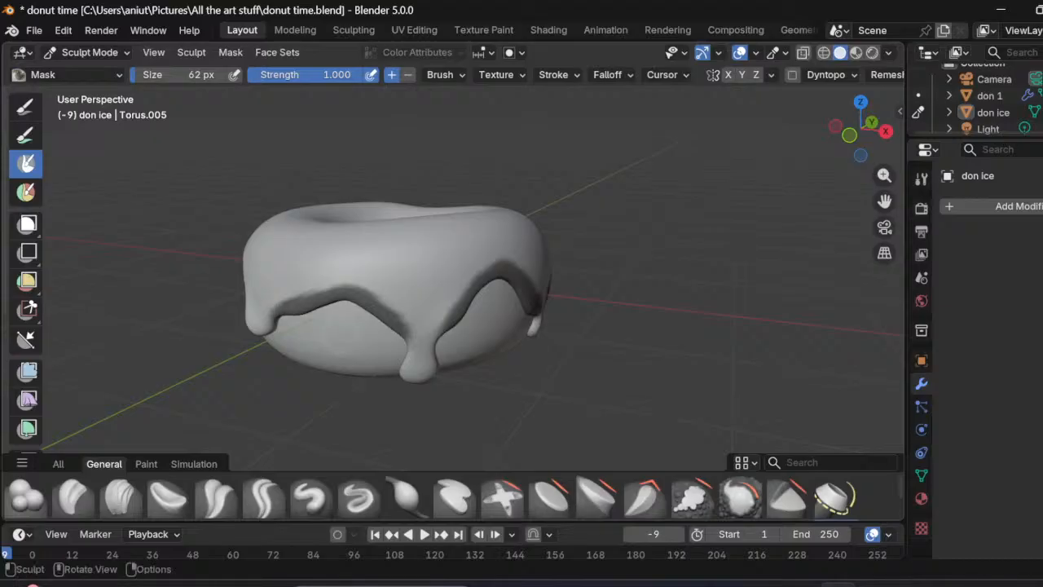
{"action": "middle_click_drag", "start_coordinate": [383, 326], "coordinate": [544, 324]}
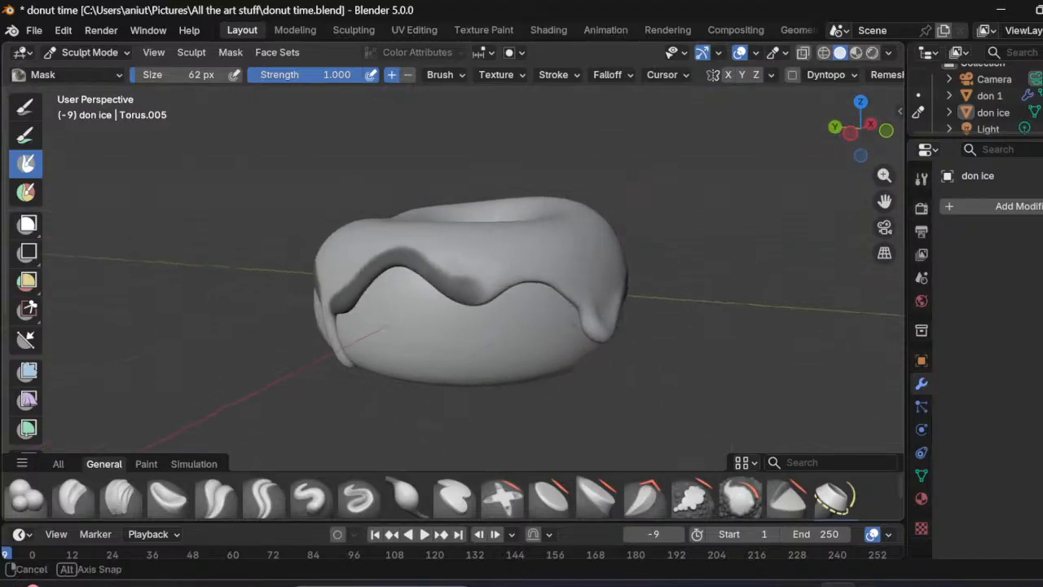
{"action": "mouse_move", "coordinate": [480, 309]}
{"action": "left_mouse_down"}
{"action": "mouse_move", "coordinate": [495, 287]}
{"action": "mouse_move", "coordinate": [522, 277]}
{"action": "mouse_move", "coordinate": [563, 284]}
{"action": "mouse_move", "coordinate": [589, 324]}
{"action": "mouse_move", "coordinate": [581, 284]}
{"action": "left_mouse_up"}
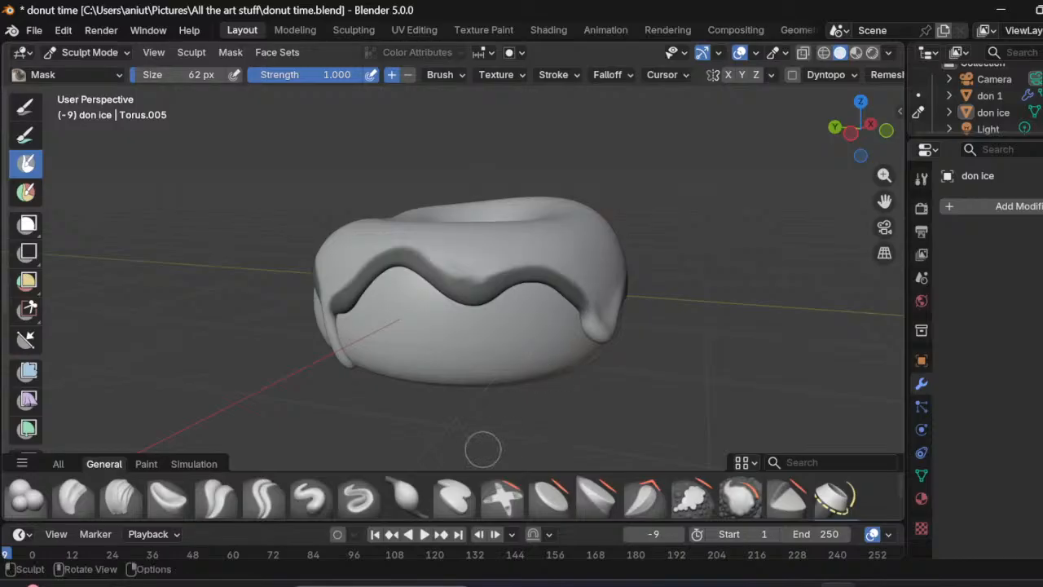
Step: Check the masked band around the donut and enable Front Faces Only auto-masking for the Mask brush
{"action": "middle_click_drag", "start_coordinate": [508, 280], "coordinate": [546, 261]}
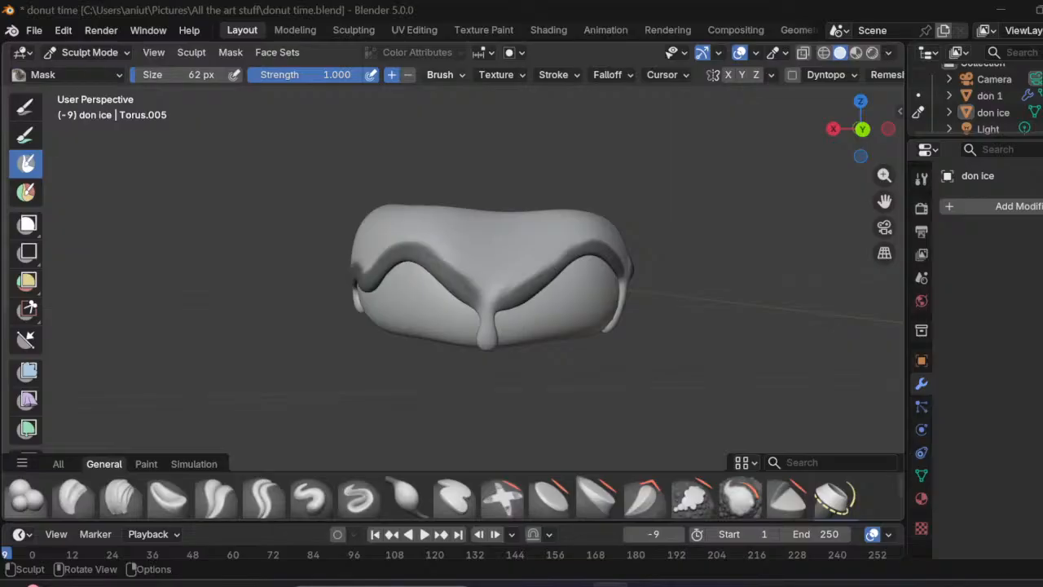
{"action": "middle_click_drag", "start_coordinate": [698, 396], "coordinate": [69, 294]}
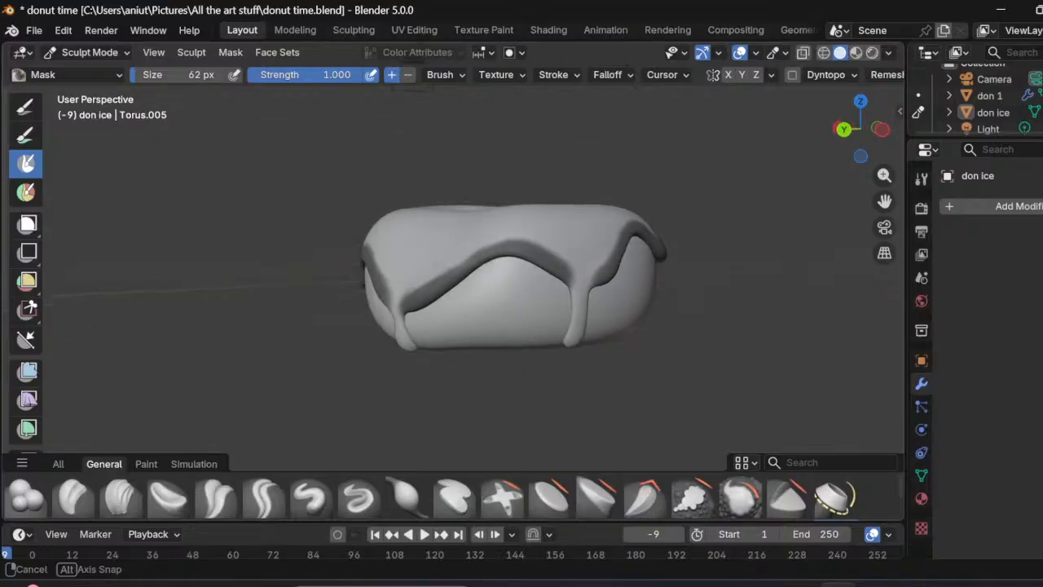
{"action": "mouse_move", "coordinate": [570, 277]}
{"action": "middle_mouse_down"}
{"action": "mouse_move", "coordinate": [513, 316]}
{"action": "mouse_move", "coordinate": [407, 269]}
{"action": "mouse_move", "coordinate": [179, 292]}
{"action": "mouse_move", "coordinate": [391, 237]}
{"action": "mouse_move", "coordinate": [501, 259]}
{"action": "mouse_move", "coordinate": [507, 271]}
{"action": "middle_mouse_up"}
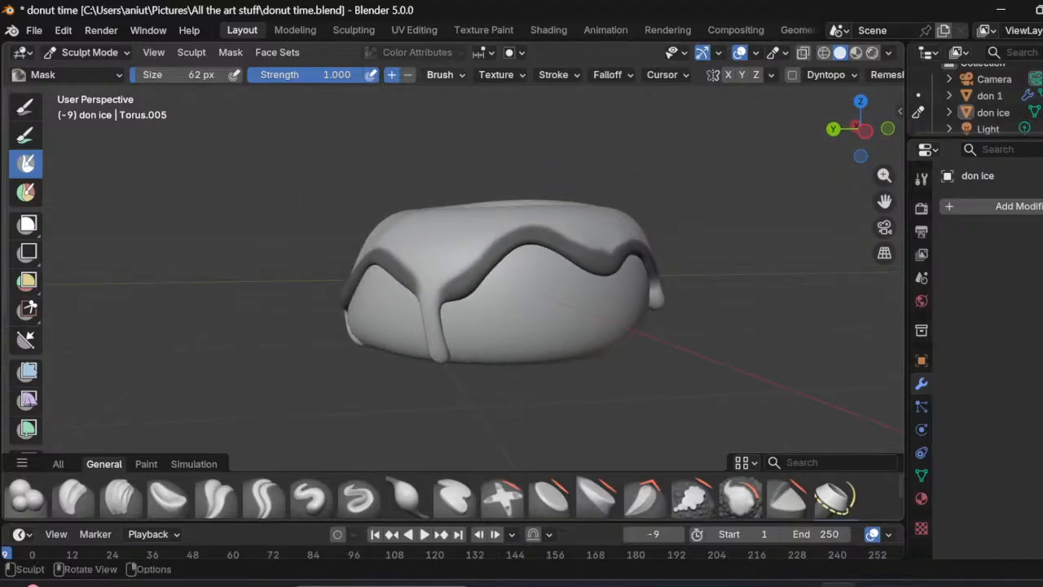
{"action": "left_click", "coordinate": [444, 74]}
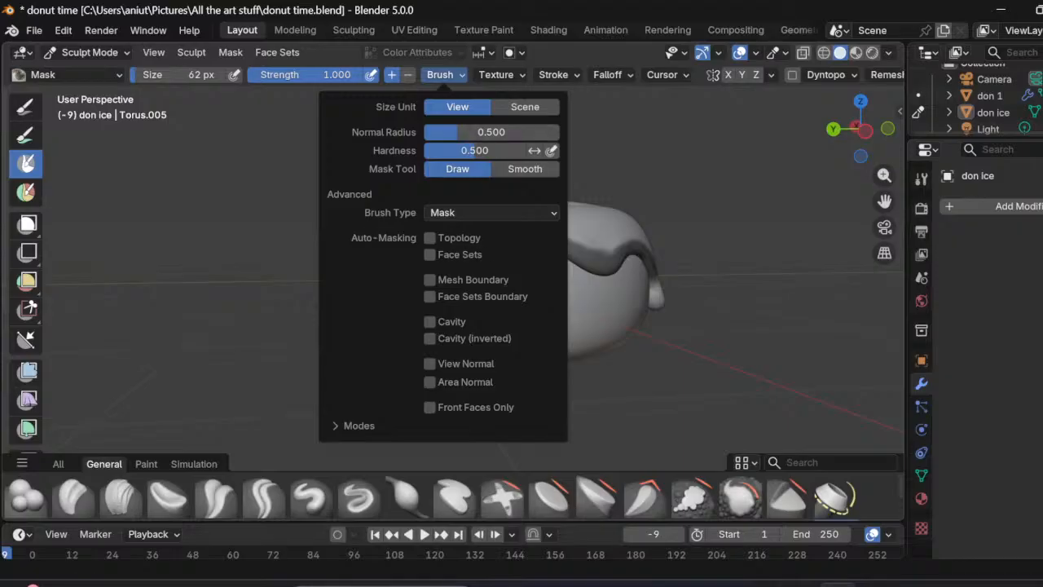
{"action": "left_click", "coordinate": [430, 407]}
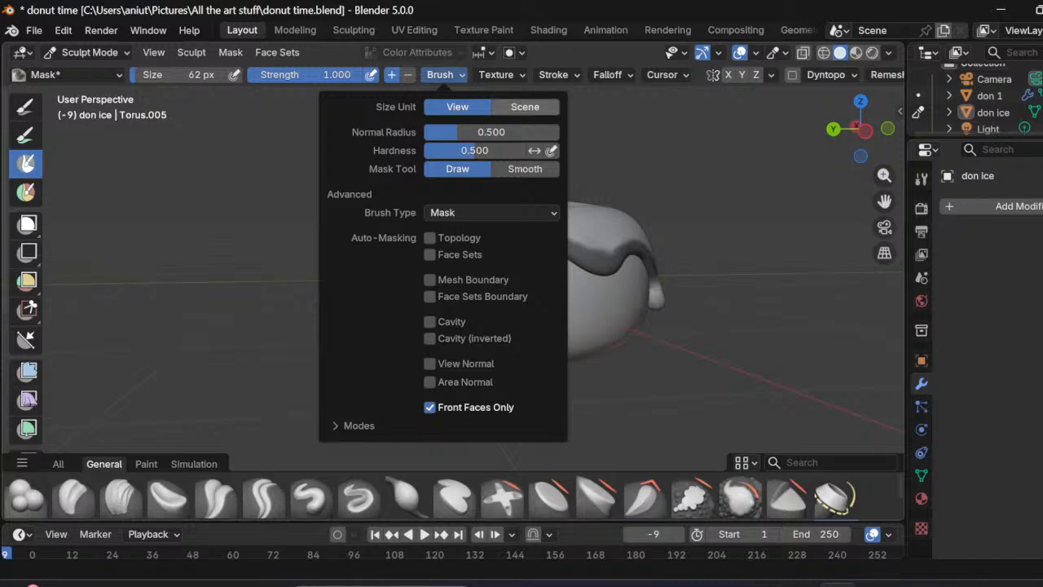
{"action": "middle_click_drag", "start_coordinate": [529, 405], "coordinate": [754, 392]}
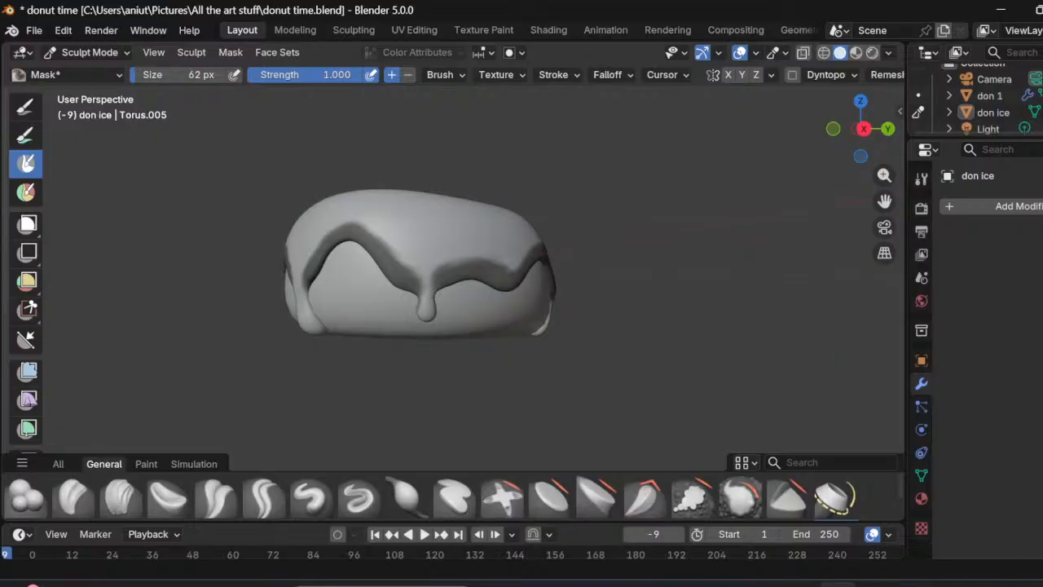
{"action": "middle_click_drag", "start_coordinate": [687, 400], "coordinate": [725, 377]}
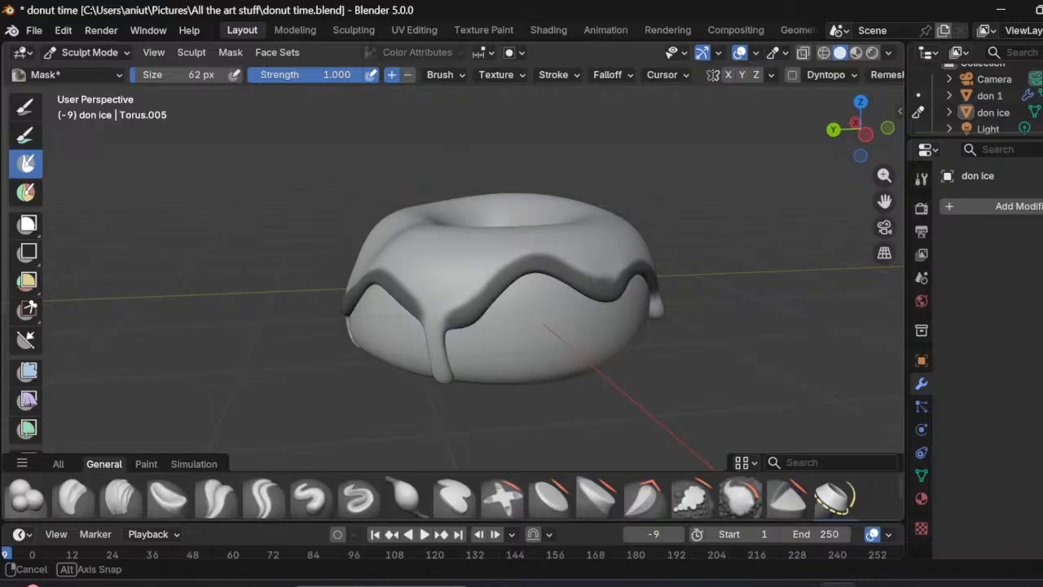
Step: Set the Mask brush to Subtract and trim the mask's upper border above the thin drips and along the neighbouring arch and low wave
{"action": "middle_click_drag", "start_coordinate": [725, 377], "coordinate": [692, 379]}
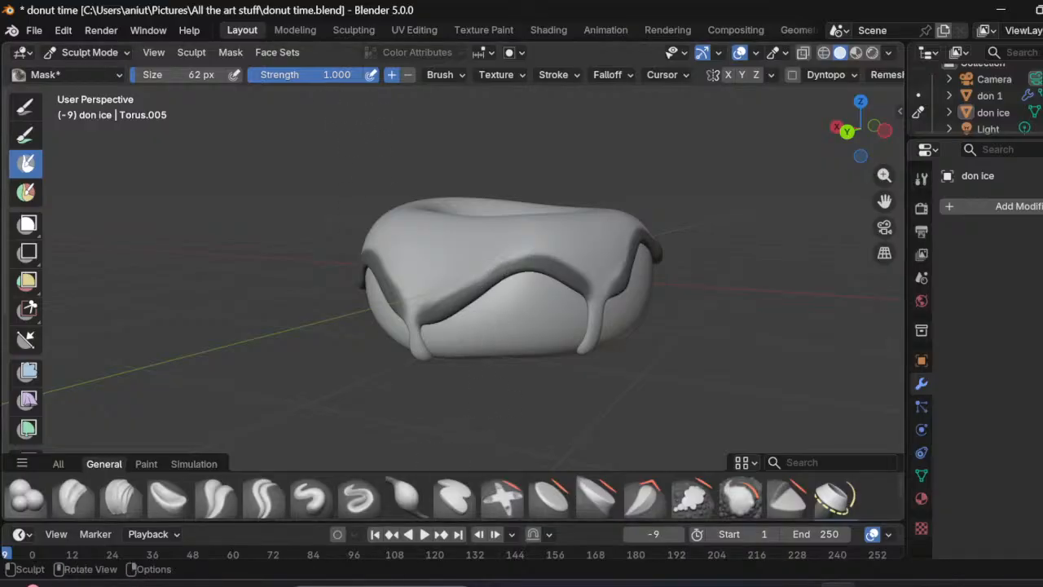
{"action": "left_click", "coordinate": [408, 74]}
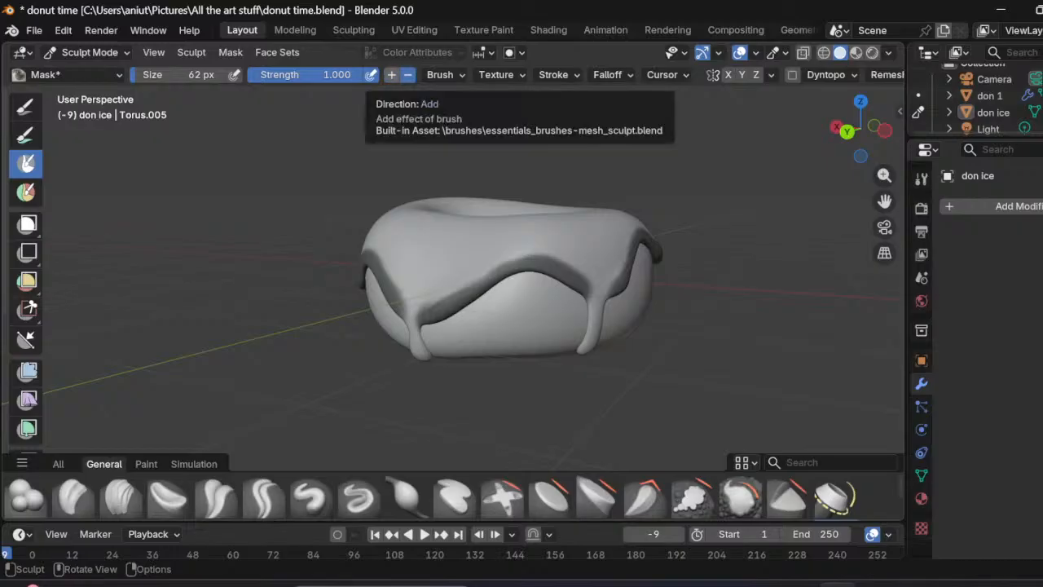
{"action": "left_click_drag", "start_coordinate": [406, 301], "coordinate": [406, 294]}
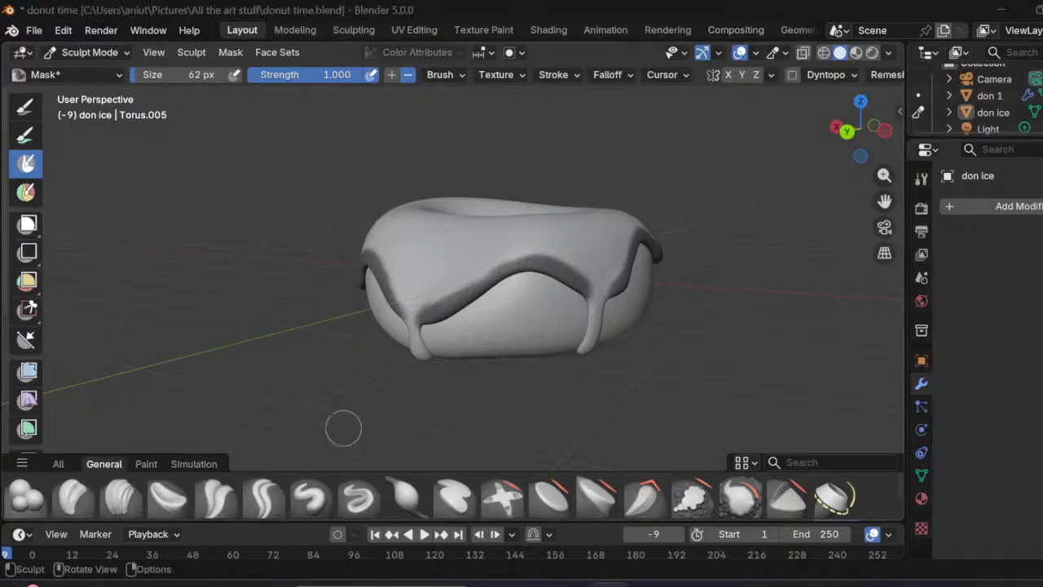
{"action": "middle_click_drag", "start_coordinate": [433, 349], "coordinate": [577, 345]}
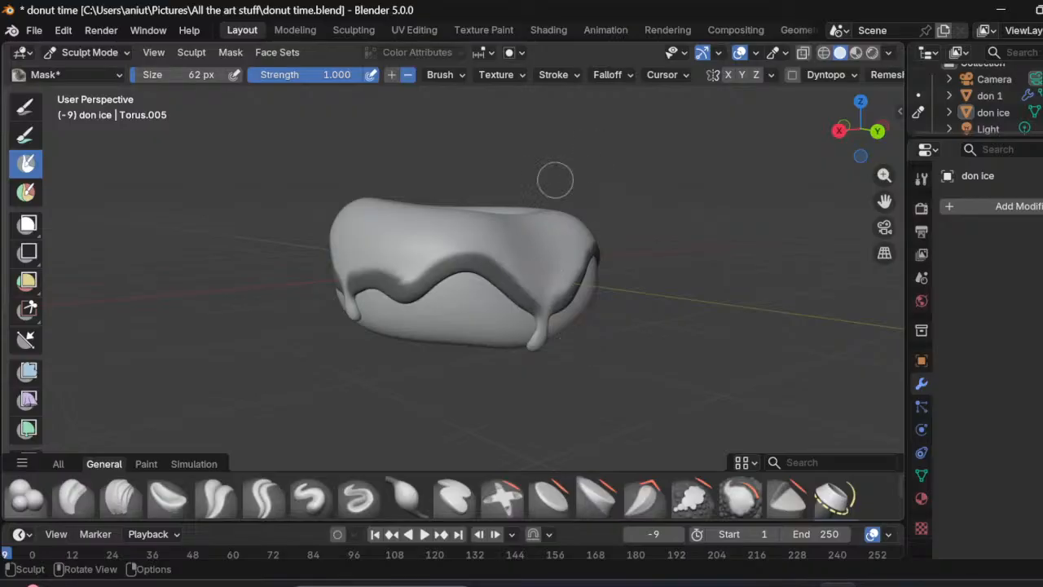
{"action": "left_click_drag", "start_coordinate": [547, 279], "coordinate": [545, 261]}
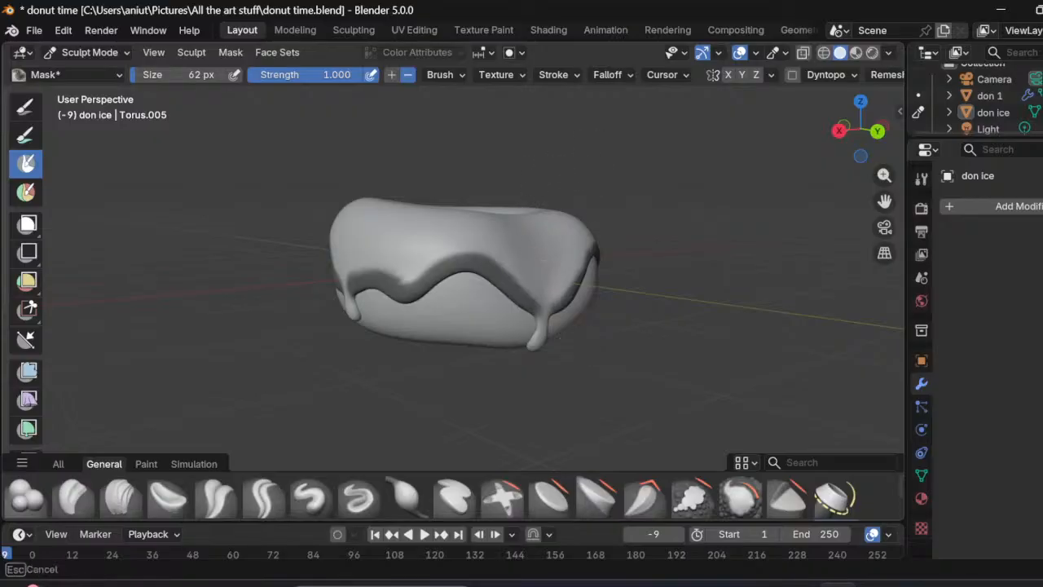
{"action": "mouse_move", "coordinate": [535, 275]}
{"action": "left_mouse_down"}
{"action": "mouse_move", "coordinate": [524, 283]}
{"action": "mouse_move", "coordinate": [477, 256]}
{"action": "mouse_move", "coordinate": [404, 282]}
{"action": "mouse_move", "coordinate": [352, 279]}
{"action": "left_mouse_up"}
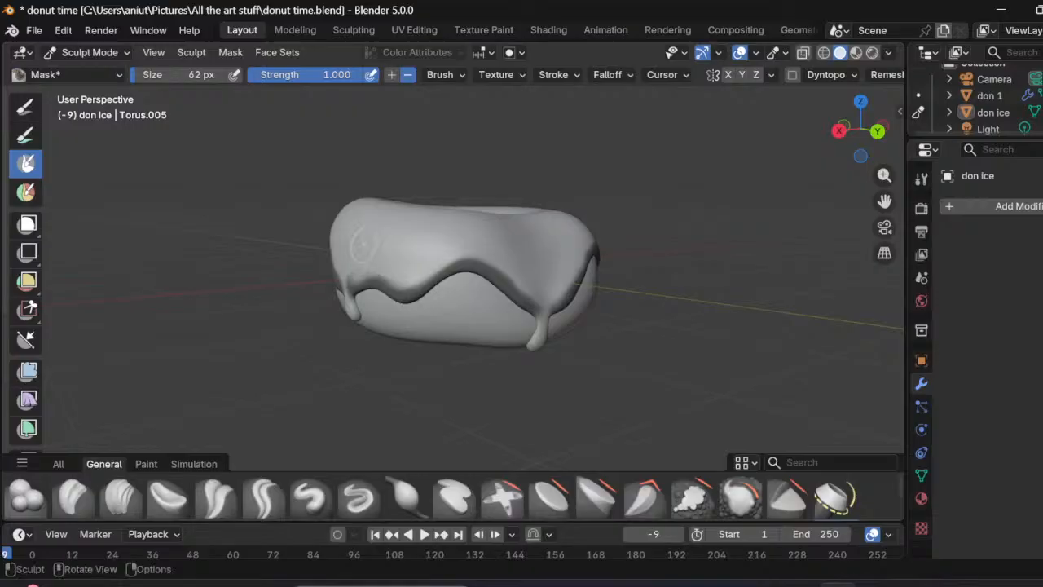
Step: Trim the mask's upper border past the small round drip and over the tall arch beside it
{"action": "middle_click_drag", "start_coordinate": [291, 361], "coordinate": [437, 352]}
{"action": "mouse_move", "coordinate": [462, 263]}
{"action": "left_mouse_down"}
{"action": "mouse_move", "coordinate": [457, 281]}
{"action": "mouse_move", "coordinate": [431, 279]}
{"action": "mouse_move", "coordinate": [374, 234]}
{"action": "mouse_move", "coordinate": [302, 238]}
{"action": "left_mouse_up"}
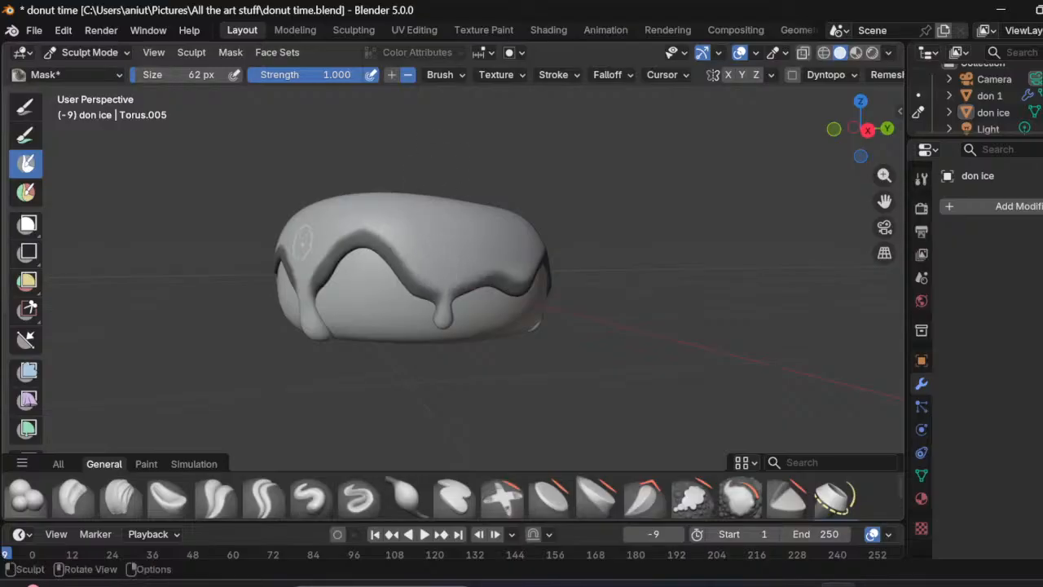
{"action": "mouse_move", "coordinate": [394, 252]}
{"action": "middle_mouse_down"}
{"action": "mouse_move", "coordinate": [513, 254]}
{"action": "mouse_move", "coordinate": [495, 268]}
{"action": "middle_mouse_up"}
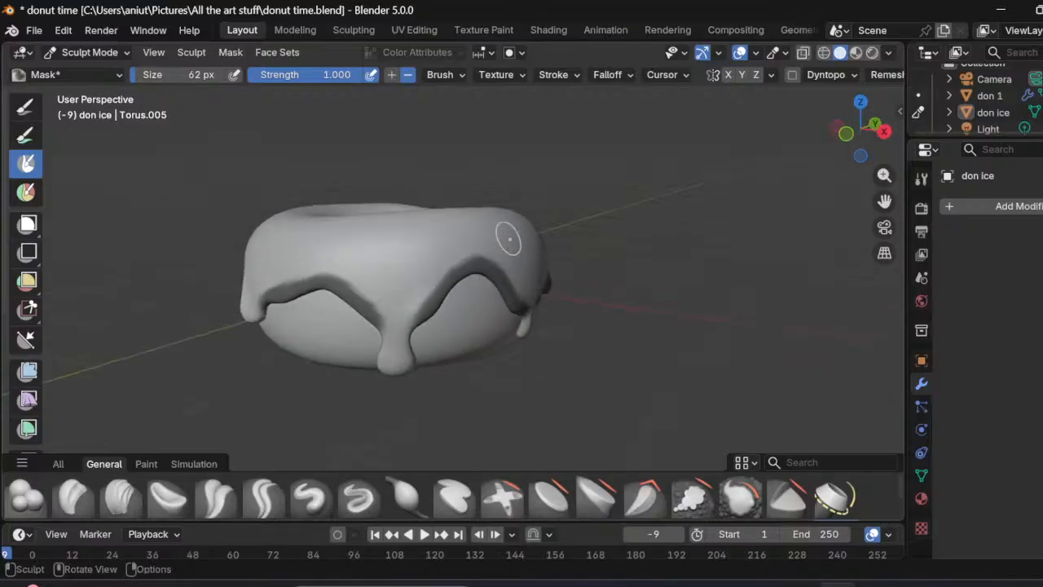
{"action": "mouse_move", "coordinate": [526, 284]}
{"action": "left_mouse_down"}
{"action": "mouse_move", "coordinate": [538, 287]}
{"action": "mouse_move", "coordinate": [473, 262]}
{"action": "mouse_move", "coordinate": [423, 308]}
{"action": "left_mouse_up"}
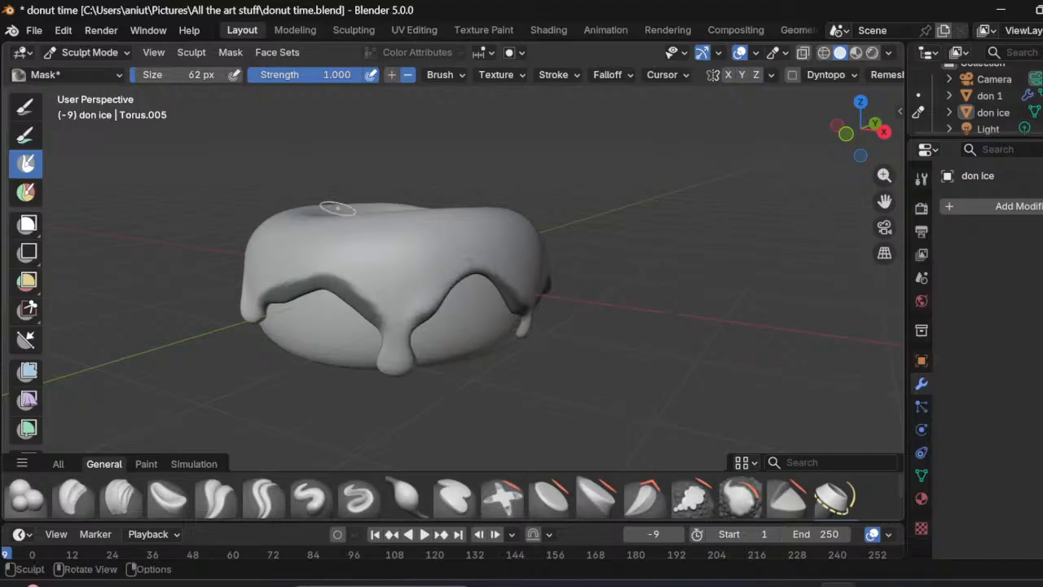
Step: Set the Mask brush to Add and repaint the mask along the tall arch next to the small round drip
{"action": "mouse_move", "coordinate": [552, 307]}
{"action": "middle_mouse_down", "text": "ctrl"}
{"action": "mouse_move", "coordinate": [554, 334]}
{"action": "mouse_move", "coordinate": [456, 326]}
{"action": "middle_mouse_up", "text": "ctrl"}
{"action": "left_click", "coordinate": [392, 75]}
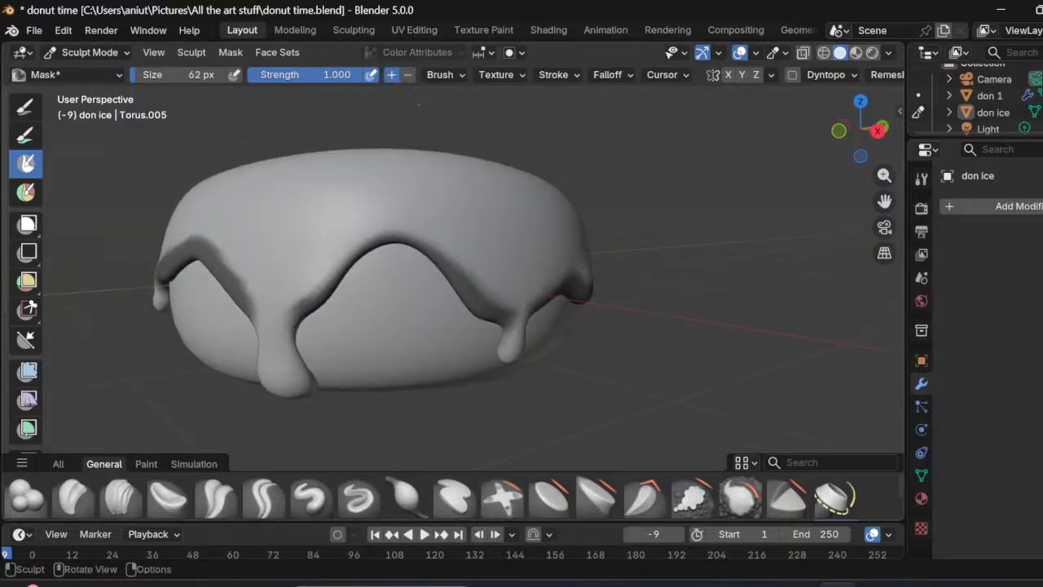
{"action": "mouse_move", "coordinate": [310, 304]}
{"action": "left_mouse_down"}
{"action": "mouse_move", "coordinate": [357, 246]}
{"action": "mouse_move", "coordinate": [399, 228]}
{"action": "mouse_move", "coordinate": [489, 280]}
{"action": "left_mouse_up"}
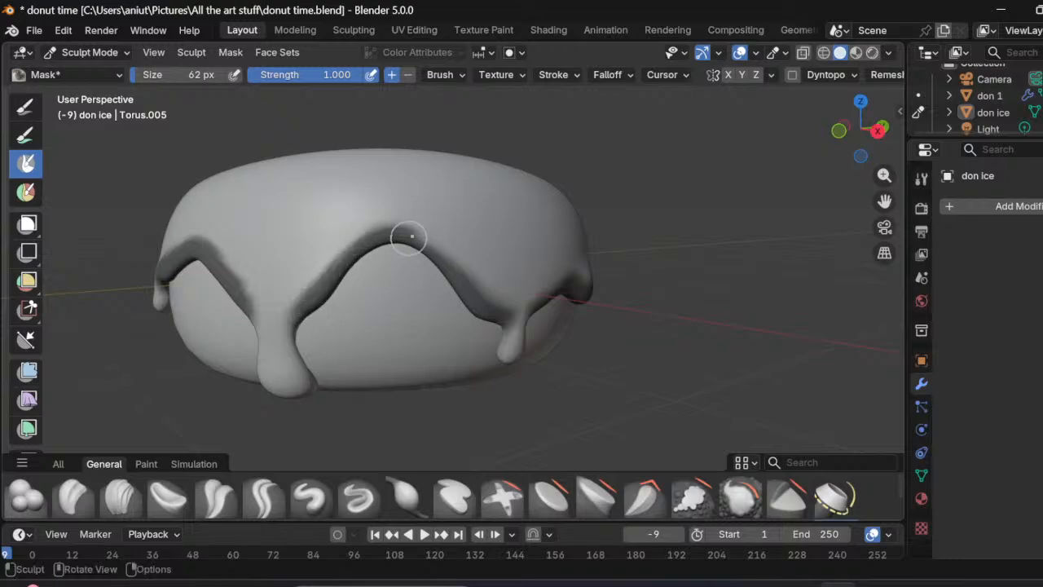
{"action": "left_click_drag", "start_coordinate": [408, 236], "coordinate": [448, 262]}
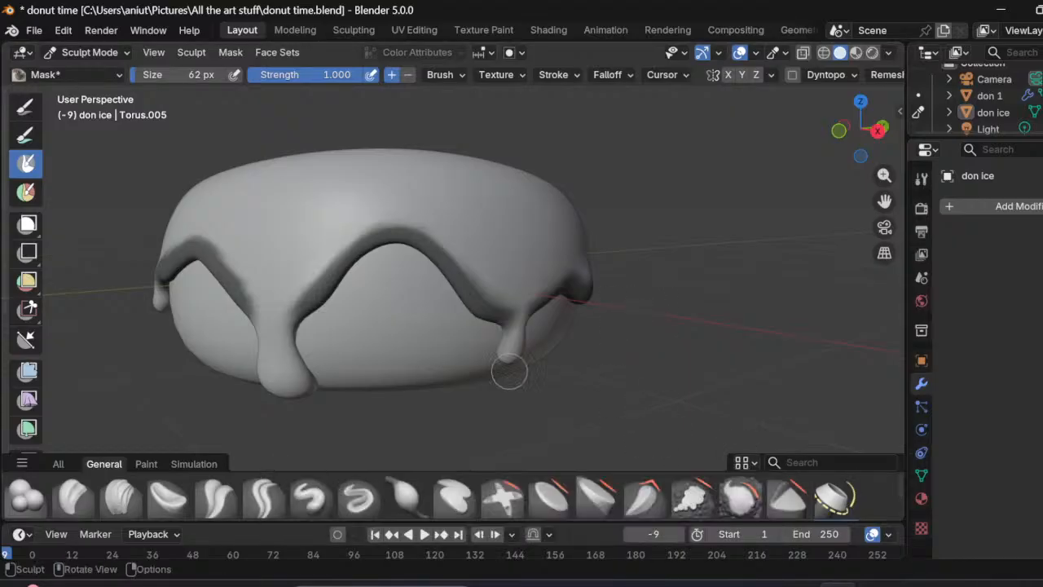
Step: Set the Mask brush to Subtract and thin the mask along the arch leading to the wide drip
{"action": "middle_click_drag", "start_coordinate": [332, 375], "coordinate": [424, 363]}
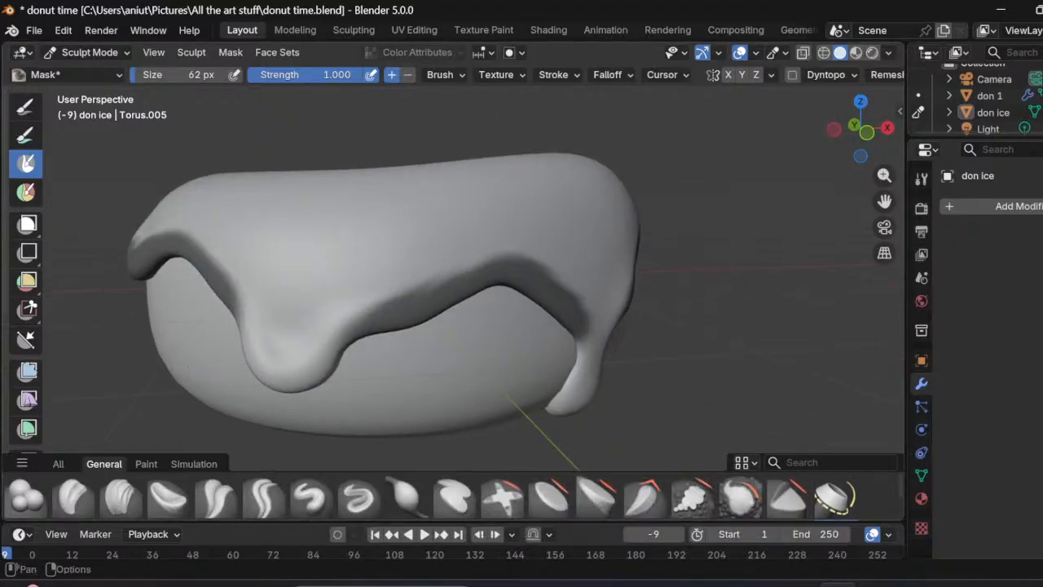
{"action": "left_click", "coordinate": [408, 75]}
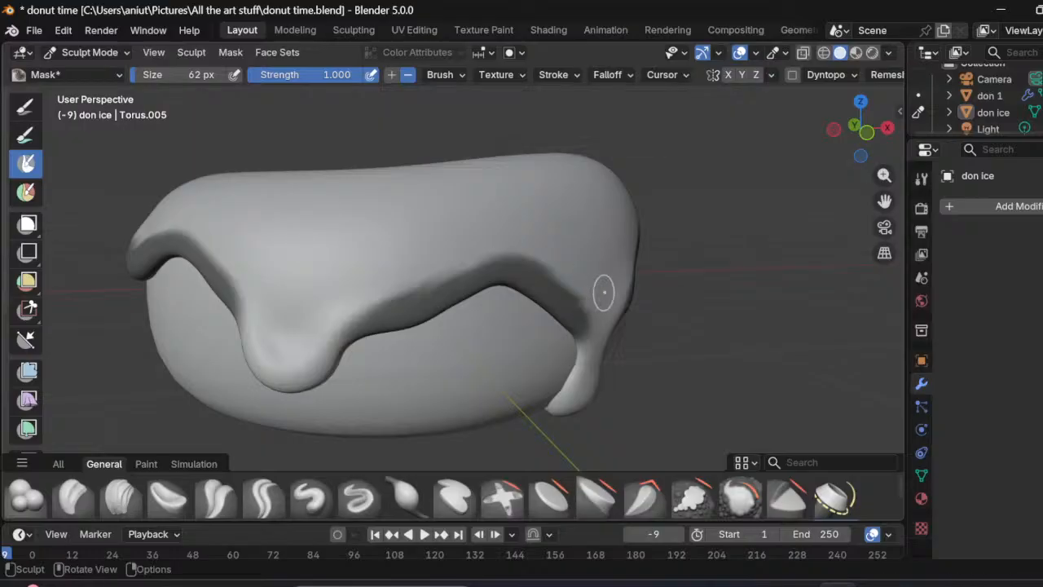
{"action": "mouse_move", "coordinate": [587, 321]}
{"action": "left_mouse_down"}
{"action": "mouse_move", "coordinate": [574, 301]}
{"action": "mouse_move", "coordinate": [580, 312]}
{"action": "left_mouse_up"}
{"action": "mouse_move", "coordinate": [558, 262]}
{"action": "left_mouse_down"}
{"action": "mouse_move", "coordinate": [539, 247]}
{"action": "mouse_move", "coordinate": [488, 254]}
{"action": "mouse_move", "coordinate": [423, 278]}
{"action": "mouse_move", "coordinate": [521, 254]}
{"action": "mouse_move", "coordinate": [357, 299]}
{"action": "left_mouse_up"}
{"action": "left_click_drag", "start_coordinate": [423, 267], "coordinate": [322, 306]}
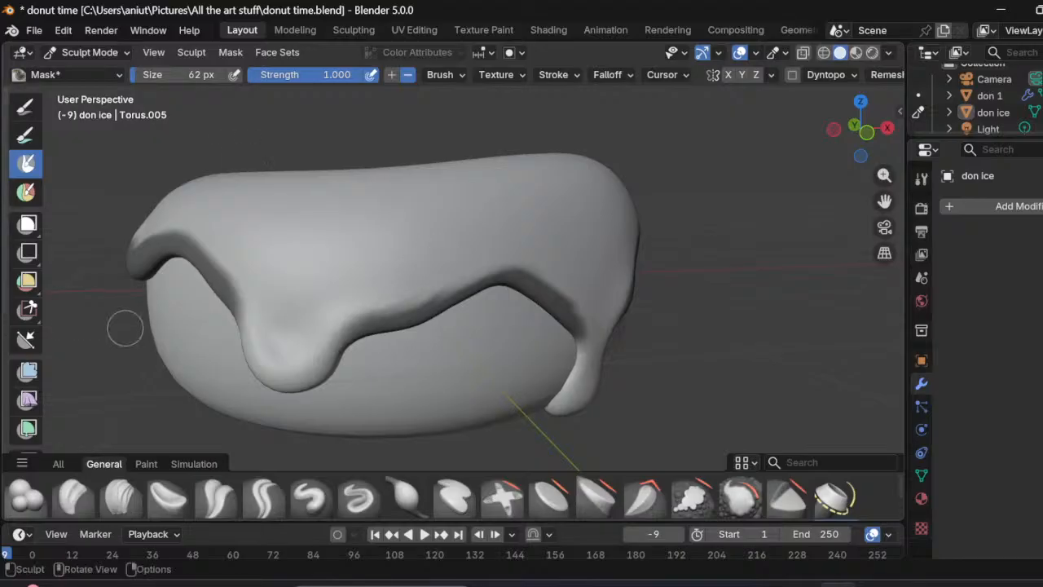
Step: Thin the mask's upper border along the arches on both sides of the middle wave, up to the long thin drip
{"action": "mouse_move", "coordinate": [125, 321]}
{"action": "middle_mouse_down"}
{"action": "mouse_move", "coordinate": [456, 318]}
{"action": "mouse_move", "coordinate": [190, 338]}
{"action": "middle_mouse_up"}
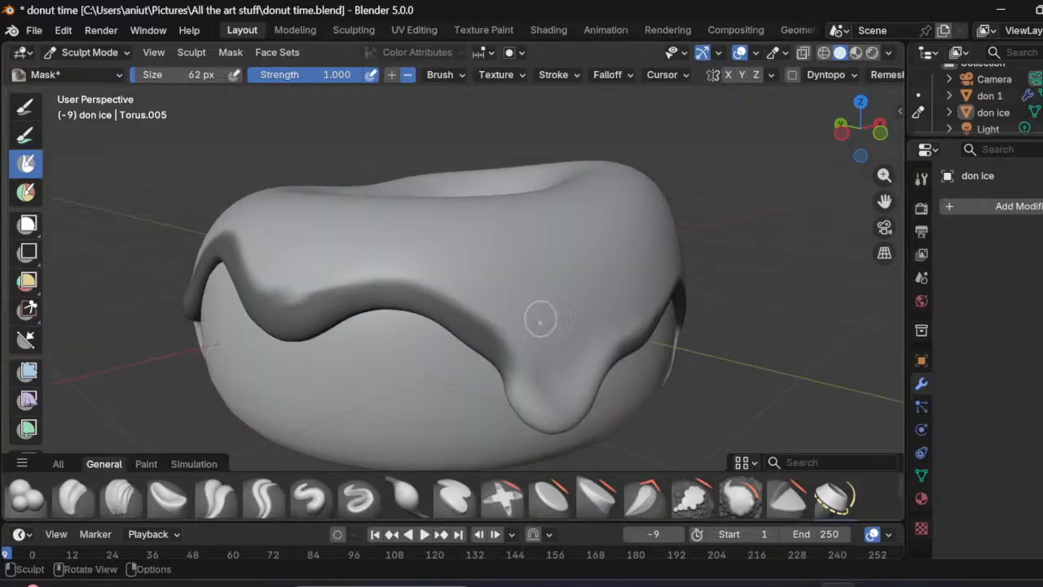
{"action": "middle_click_drag", "start_coordinate": [541, 314], "coordinate": [343, 290]}
{"action": "mouse_move", "coordinate": [325, 285]}
{"action": "left_mouse_down"}
{"action": "mouse_move", "coordinate": [287, 292]}
{"action": "mouse_move", "coordinate": [265, 273]}
{"action": "mouse_move", "coordinate": [237, 182]}
{"action": "left_mouse_up"}
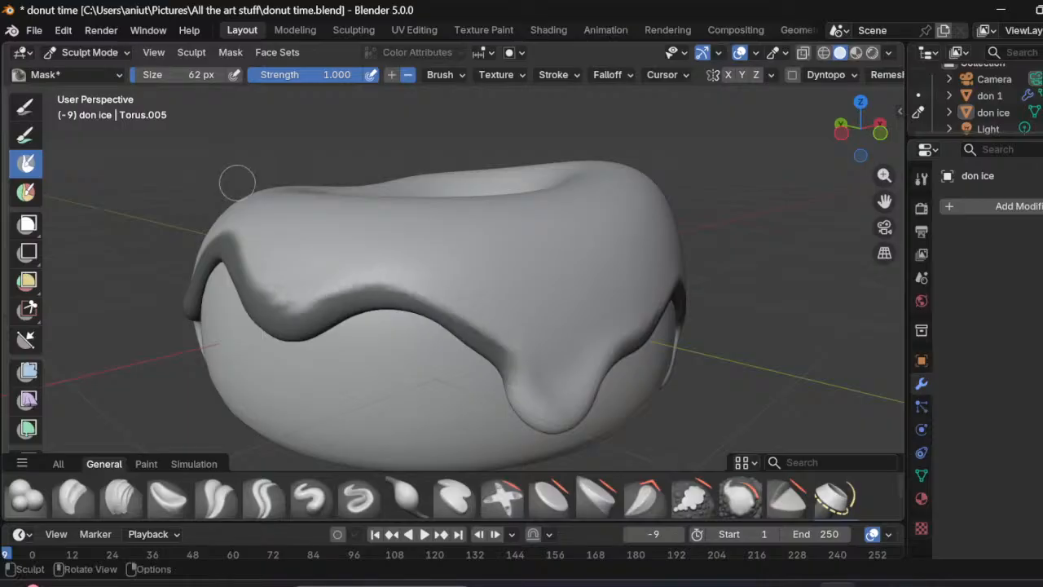
{"action": "middle_click_drag", "start_coordinate": [180, 358], "coordinate": [354, 308]}
{"action": "mouse_move", "coordinate": [717, 251]}
{"action": "middle_mouse_down"}
{"action": "mouse_move", "coordinate": [691, 287]}
{"action": "mouse_move", "coordinate": [677, 281]}
{"action": "middle_mouse_up"}
{"action": "mouse_move", "coordinate": [678, 271]}
{"action": "left_mouse_down"}
{"action": "mouse_move", "coordinate": [612, 241]}
{"action": "mouse_move", "coordinate": [546, 245]}
{"action": "mouse_move", "coordinate": [425, 345]}
{"action": "left_mouse_up"}
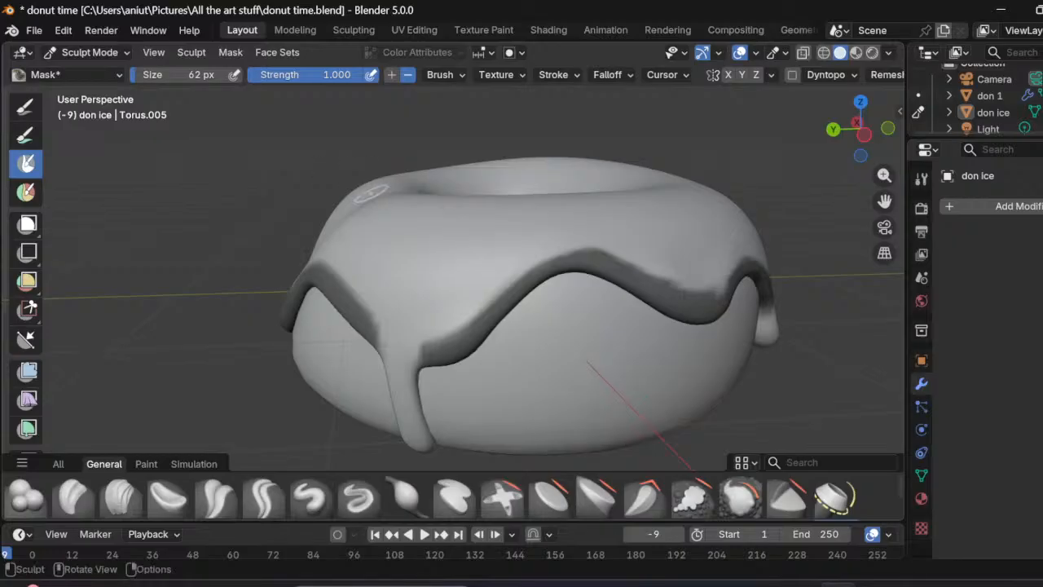
Step: Trim the mask's upper border along the arch beyond the long thin drip and around the next drip's base
{"action": "mouse_move", "coordinate": [471, 315]}
{"action": "middle_mouse_down"}
{"action": "mouse_move", "coordinate": [392, 326]}
{"action": "mouse_move", "coordinate": [545, 307]}
{"action": "middle_mouse_up"}
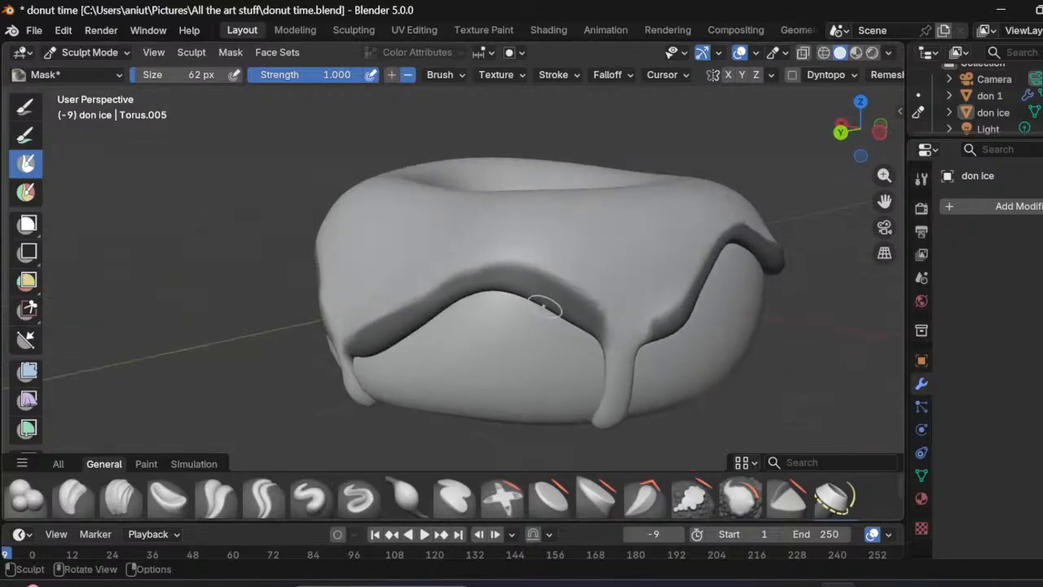
{"action": "mouse_move", "coordinate": [617, 309]}
{"action": "left_mouse_down"}
{"action": "mouse_move", "coordinate": [507, 263]}
{"action": "mouse_move", "coordinate": [447, 287]}
{"action": "left_mouse_up"}
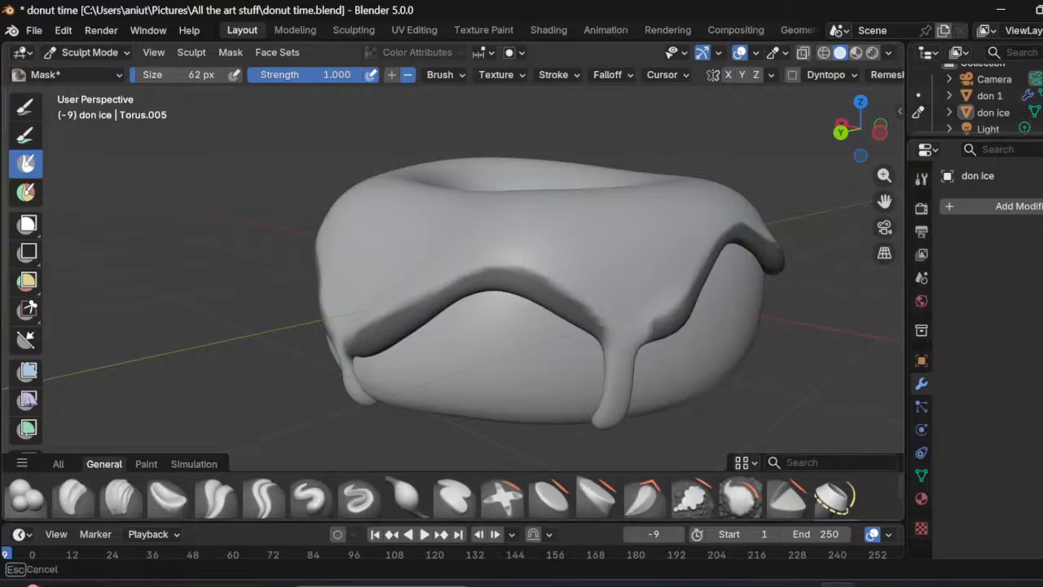
{"action": "left_click_drag", "start_coordinate": [392, 315], "coordinate": [363, 328]}
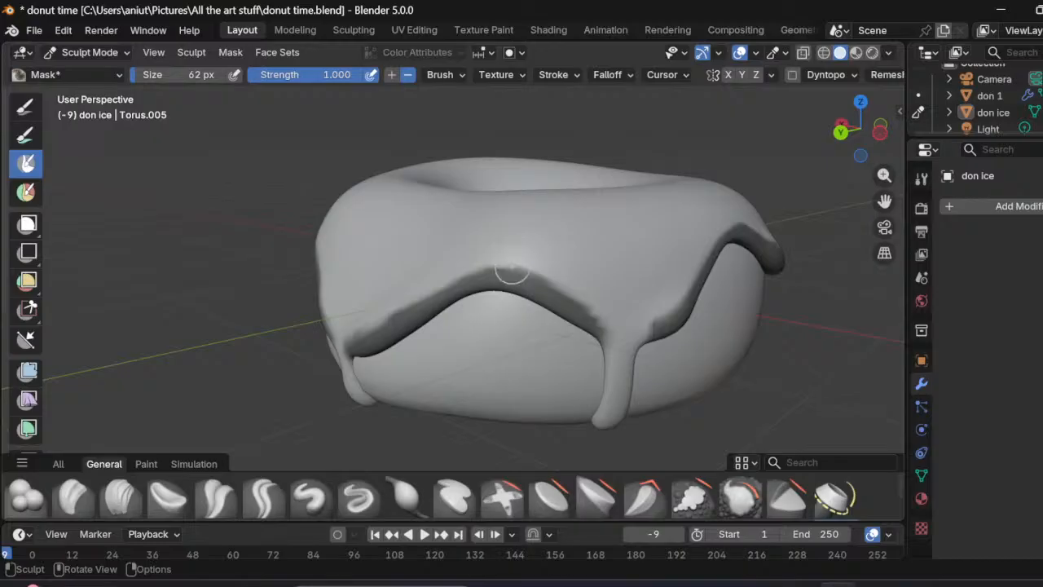
{"action": "middle_click_drag", "start_coordinate": [570, 359], "coordinate": [638, 362]}
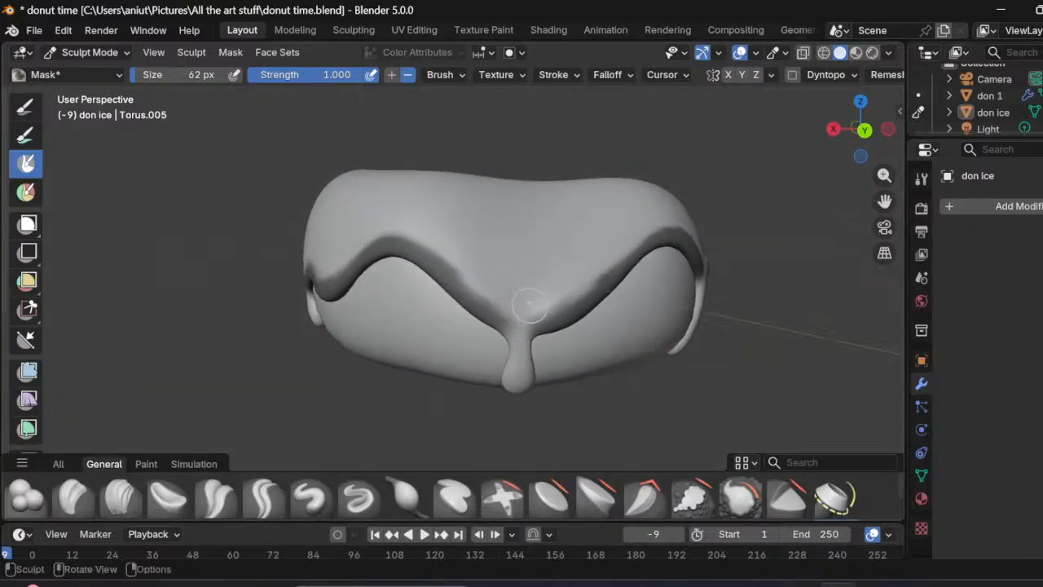
{"action": "mouse_move", "coordinate": [522, 352]}
{"action": "left_mouse_down"}
{"action": "mouse_move", "coordinate": [536, 321]}
{"action": "mouse_move", "coordinate": [596, 281]}
{"action": "mouse_move", "coordinate": [668, 204]}
{"action": "left_mouse_up"}
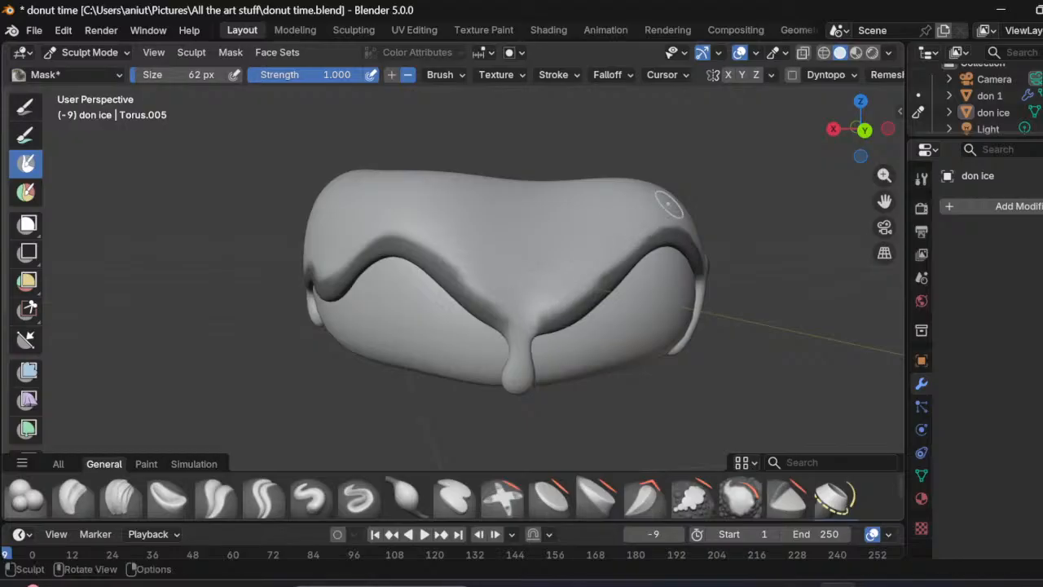
Step: Set the Mask brush to Add, touch up the mask beside the wide drip, and invert the icing's mask
{"action": "middle_click_drag", "start_coordinate": [696, 400], "coordinate": [155, 384]}
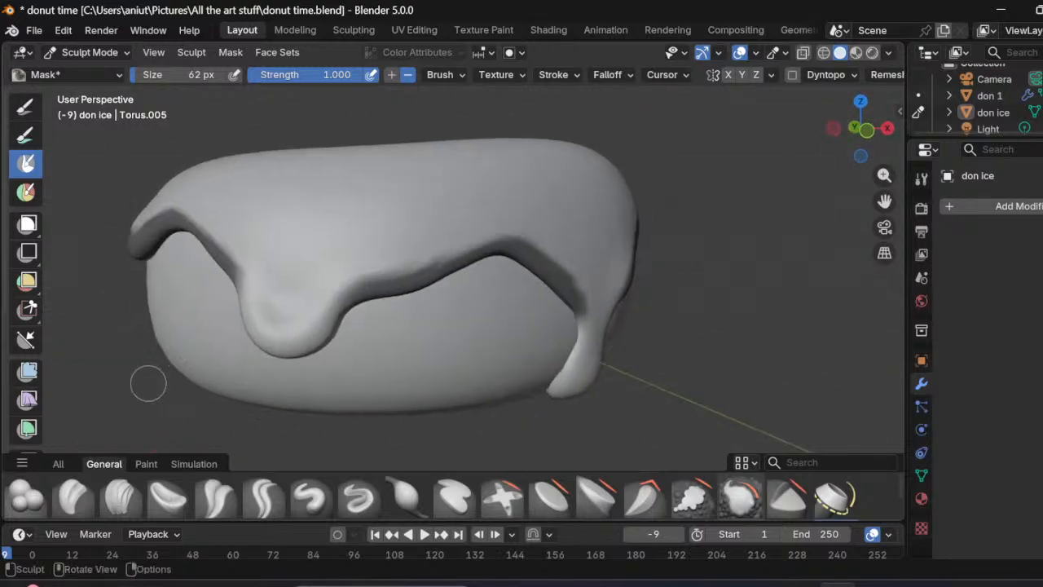
{"action": "left_click", "coordinate": [392, 74]}
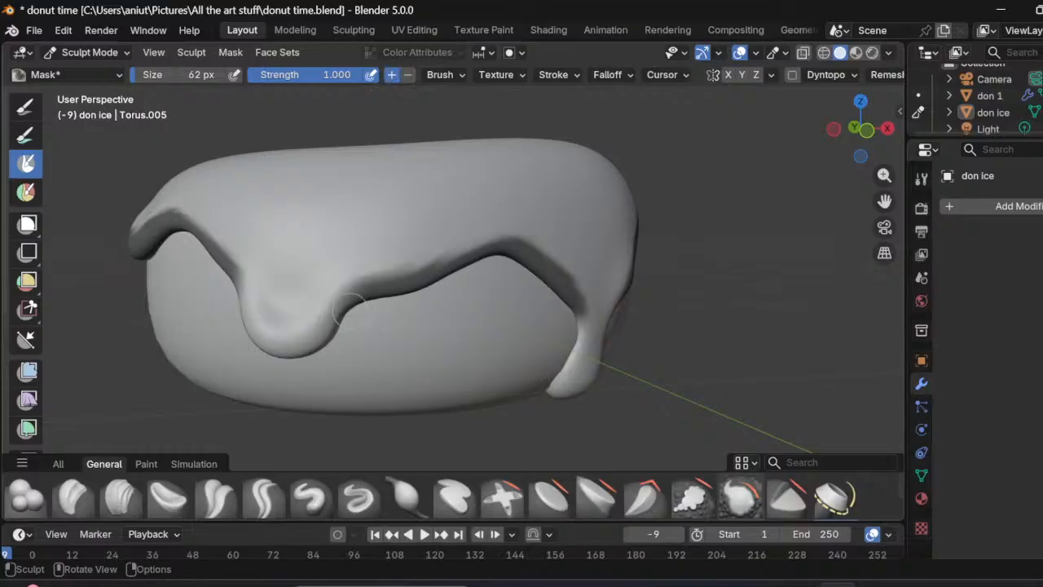
{"action": "mouse_move", "coordinate": [350, 297]}
{"action": "left_mouse_down"}
{"action": "mouse_move", "coordinate": [435, 277]}
{"action": "mouse_move", "coordinate": [349, 313]}
{"action": "mouse_move", "coordinate": [344, 335]}
{"action": "left_mouse_up"}
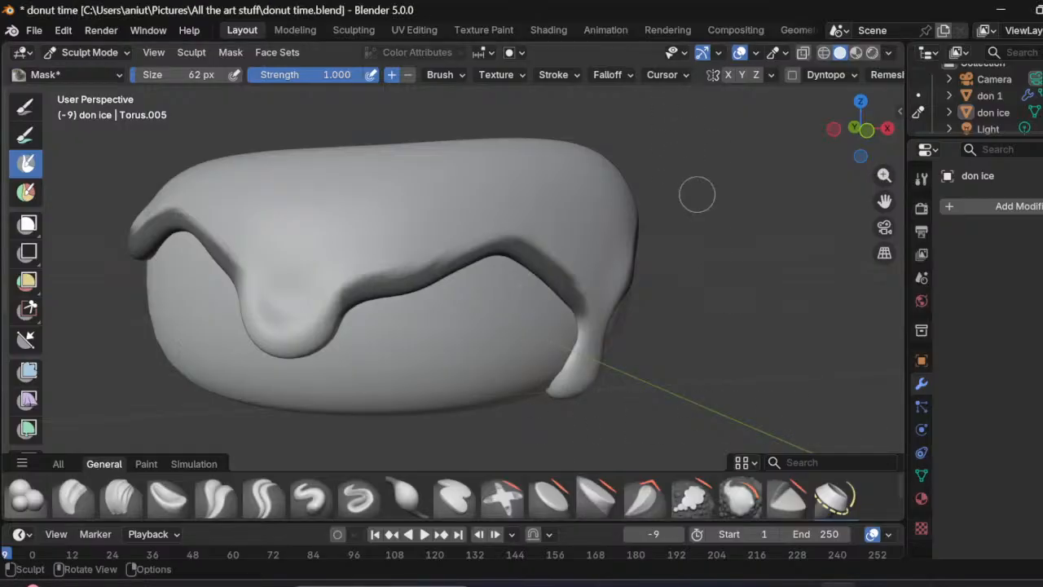
{"action": "key", "text": "ctrl+i"}
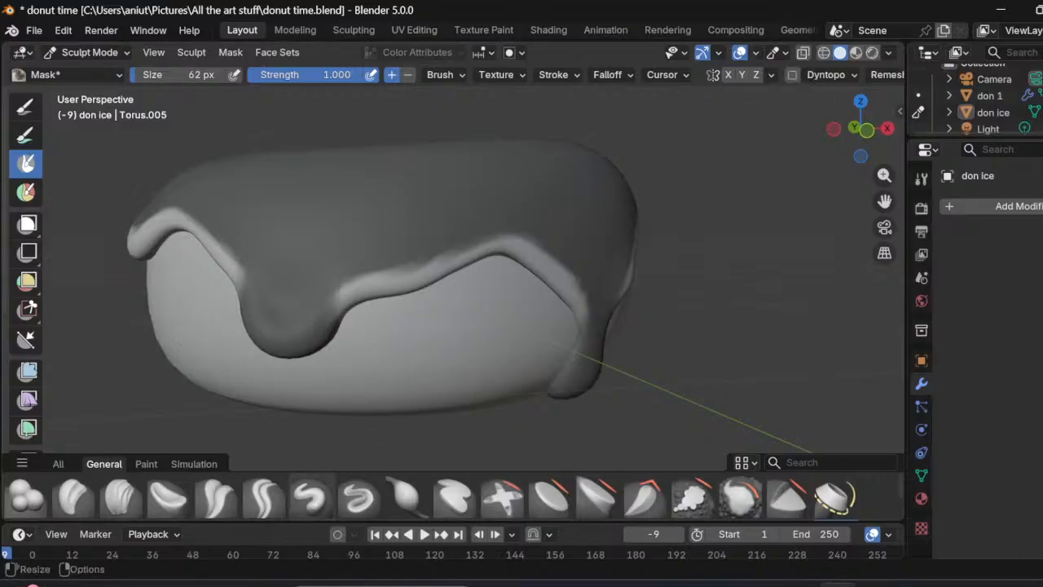
Step: Apply the Inflate mesh filter to the icing's unmasked edge band at a strength of about -0.004
{"action": "left_click", "coordinate": [406, 495]}
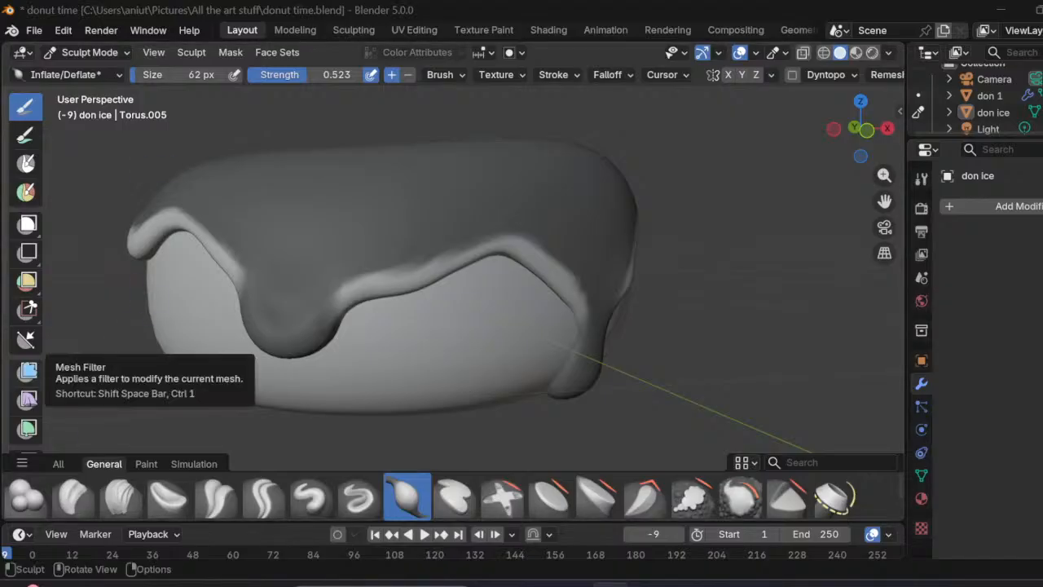
{"action": "left_click", "coordinate": [27, 371]}
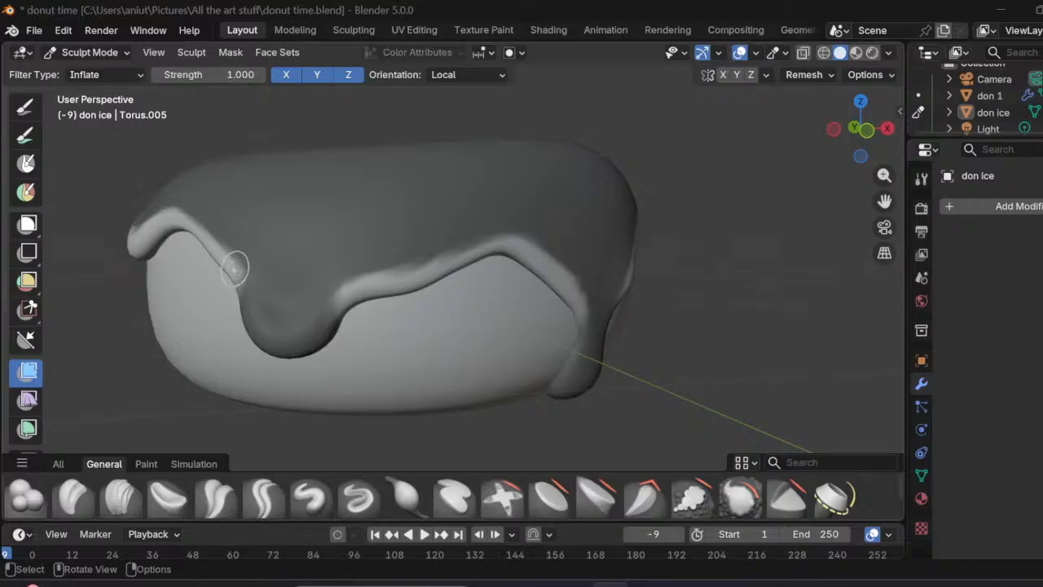
{"action": "scroll", "coordinate": [304, 216], "scroll_direction": "down", "scroll_amount": 2}
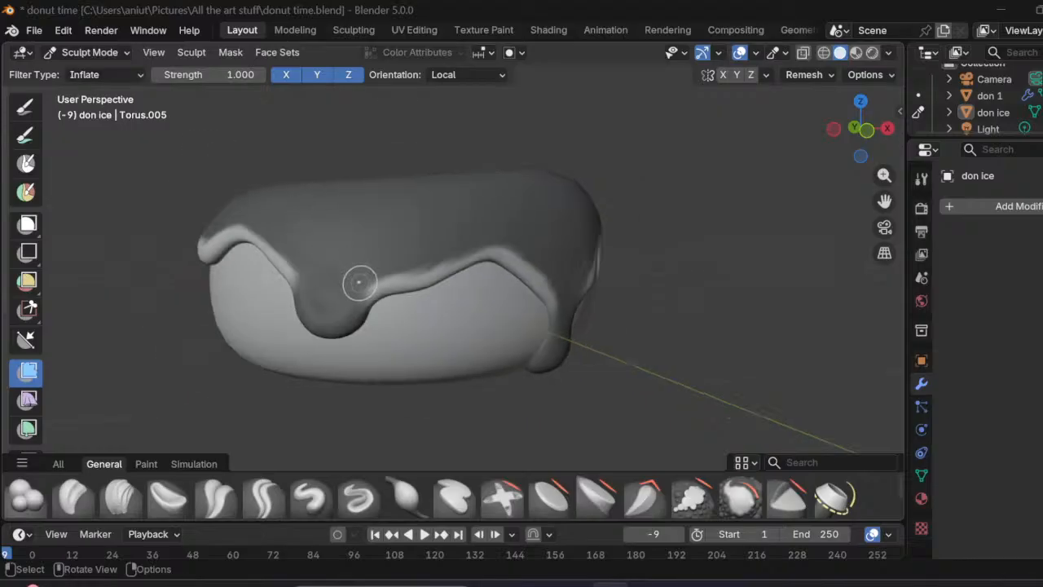
{"action": "middle_click_drag", "start_coordinate": [356, 282], "coordinate": [336, 348]}
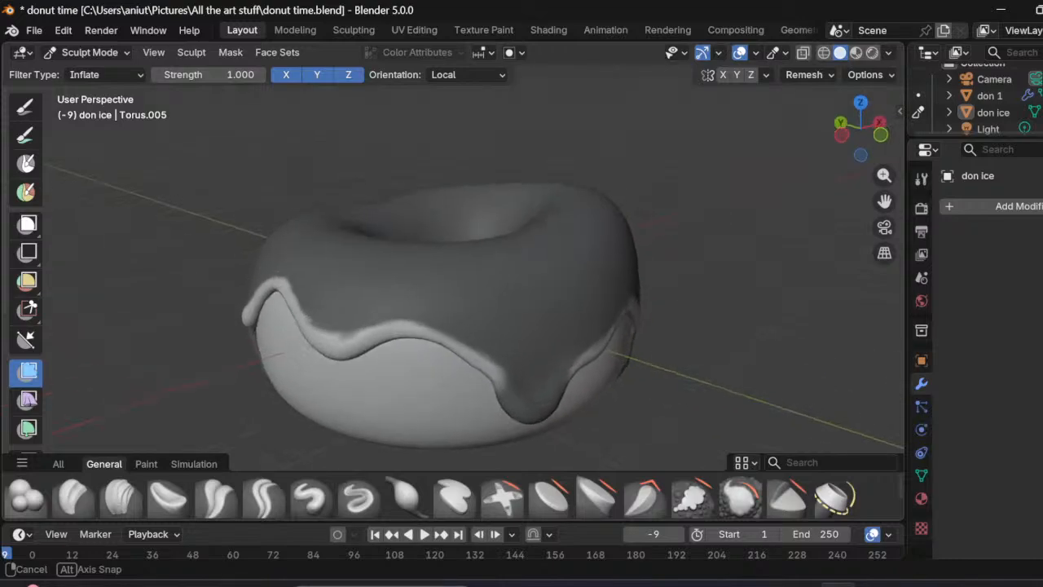
{"action": "middle_click_drag", "start_coordinate": [336, 347], "coordinate": [334, 356]}
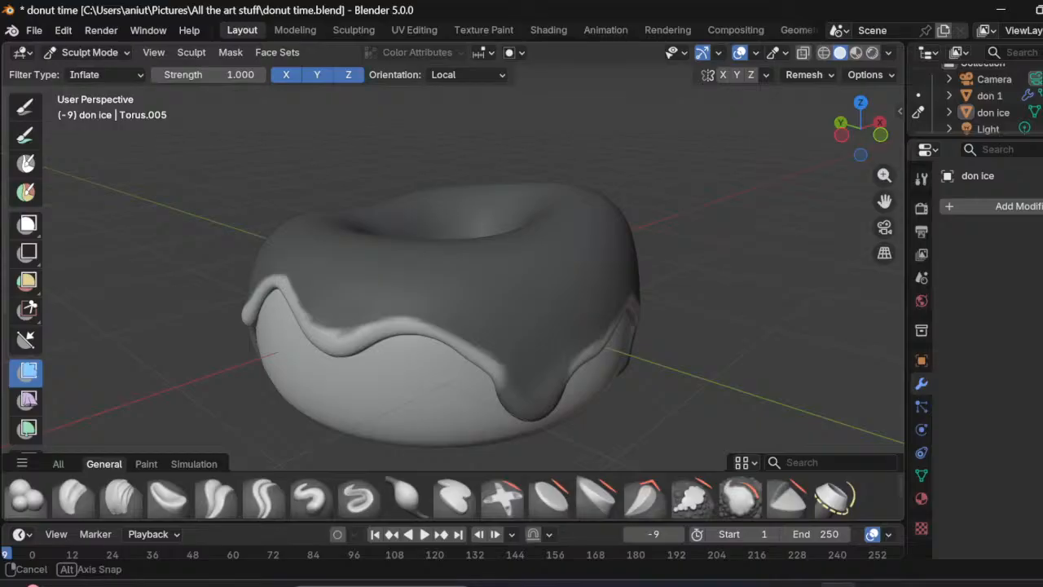
{"action": "middle_click_drag", "start_coordinate": [334, 355], "coordinate": [431, 313]}
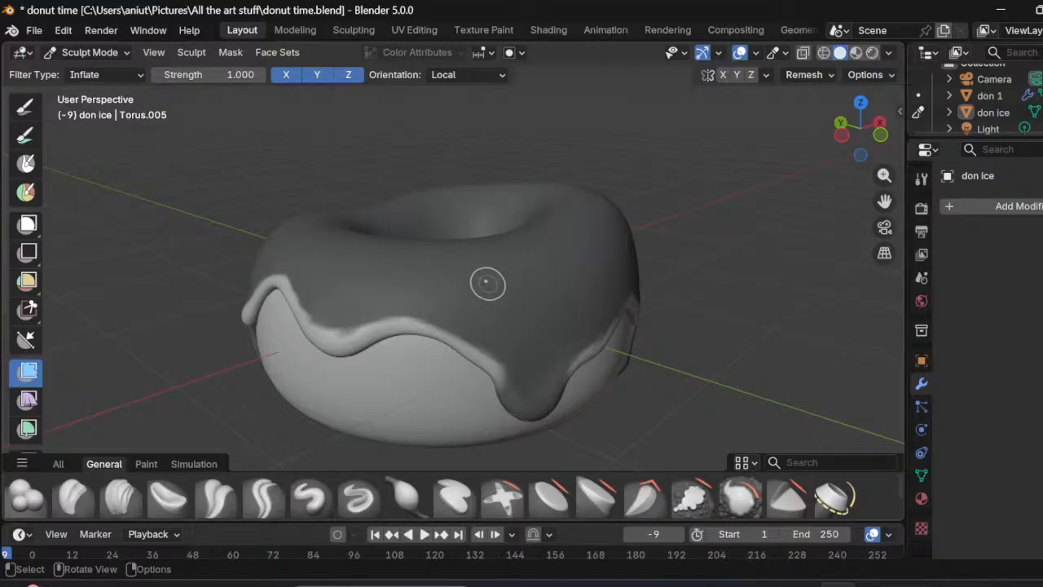
{"action": "mouse_move", "coordinate": [497, 305]}
{"action": "left_mouse_down"}
{"action": "mouse_move", "coordinate": [400, 331]}
{"action": "mouse_move", "coordinate": [492, 297]}
{"action": "left_mouse_up"}
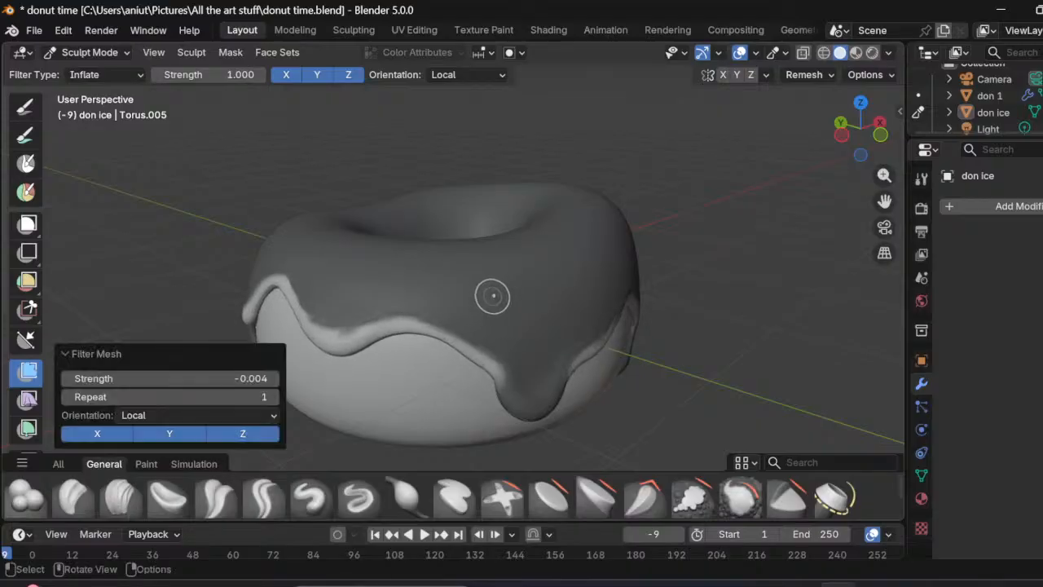
{"action": "middle_click_drag", "start_coordinate": [699, 265], "coordinate": [436, 254]}
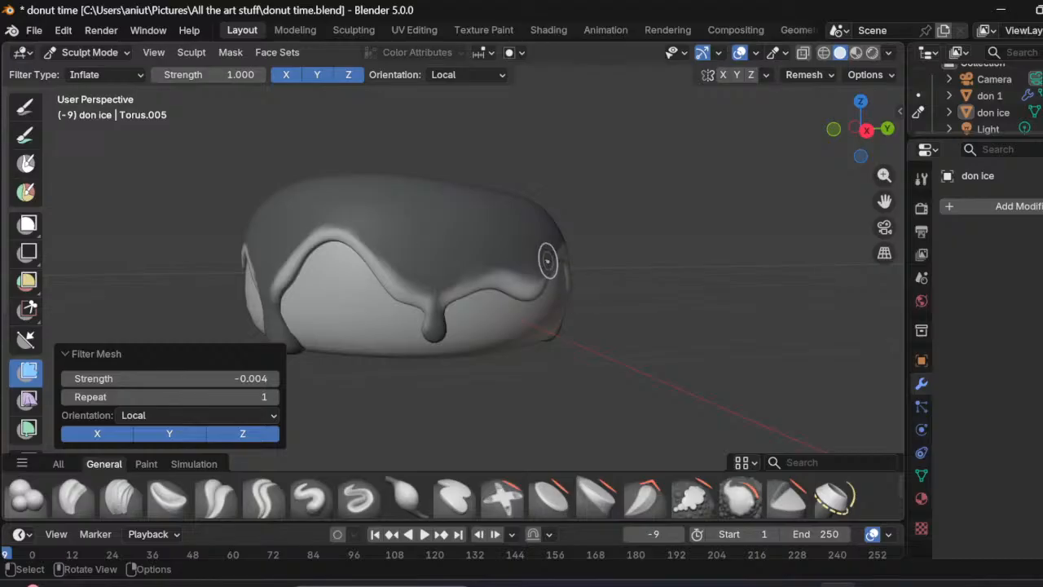
Step: Try a stronger Inflate pass at about -0.024, undo the Inflate filtering on the edge band, and restore the icing's inverted mask
{"action": "mouse_move", "coordinate": [543, 252]}
{"action": "left_mouse_down"}
{"action": "mouse_move", "coordinate": [554, 251]}
{"action": "mouse_move", "coordinate": [524, 254]}
{"action": "left_mouse_up"}
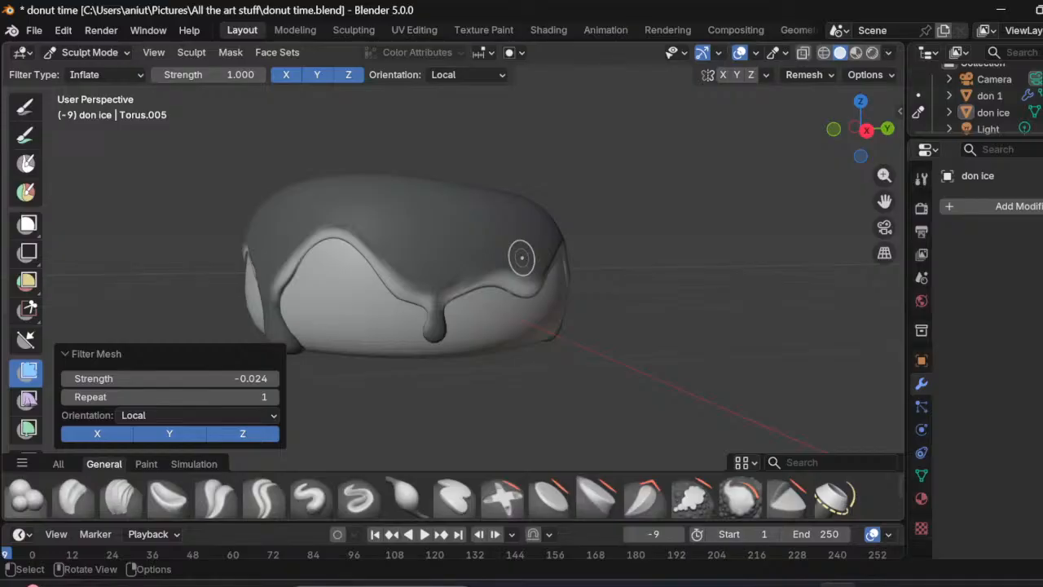
{"action": "key", "text": "ctrl+z"}
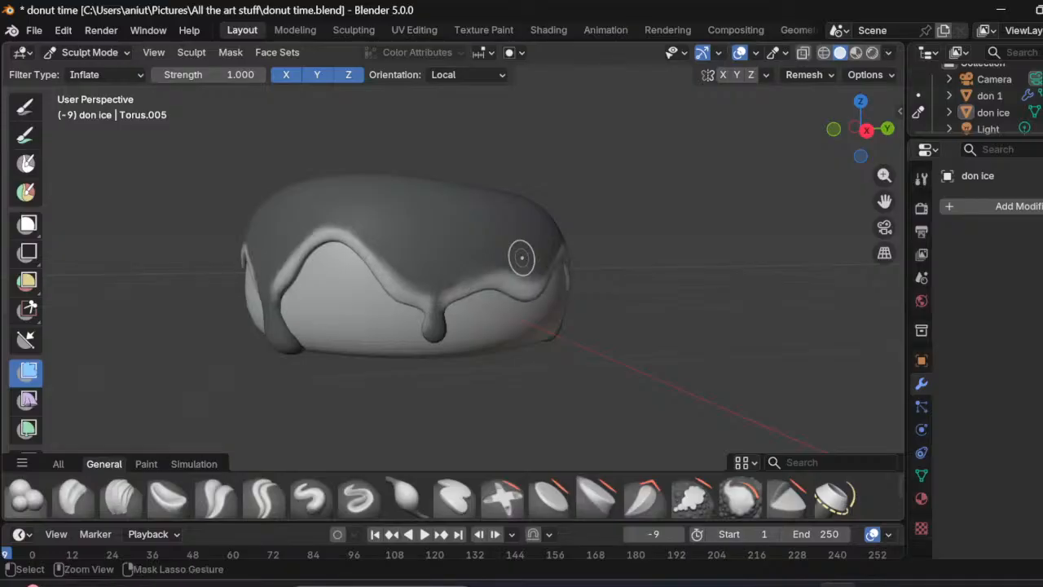
{"action": "key", "text": "ctrl+z"}
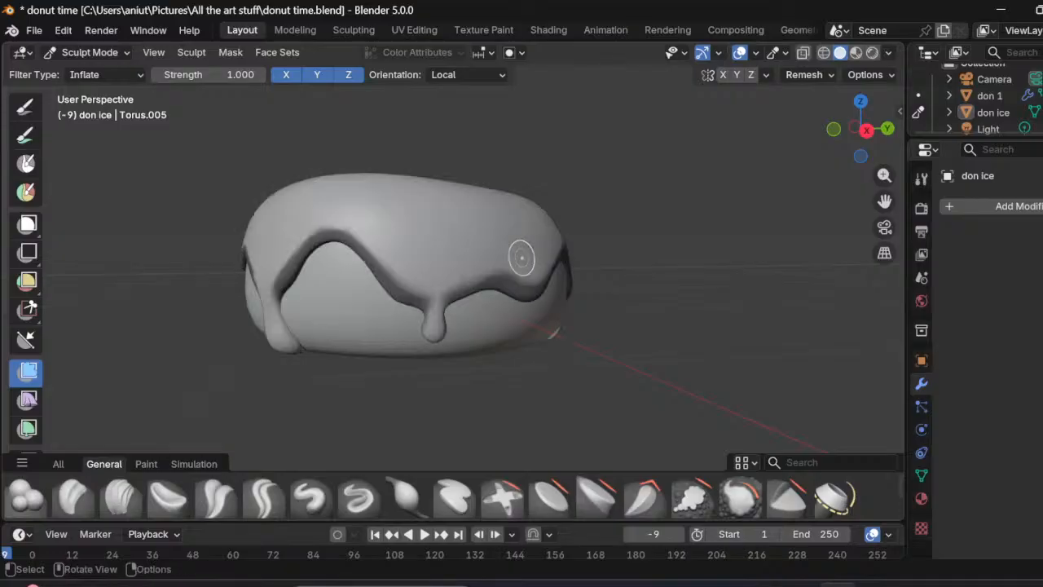
{"action": "key", "text": "ctrl+i"}
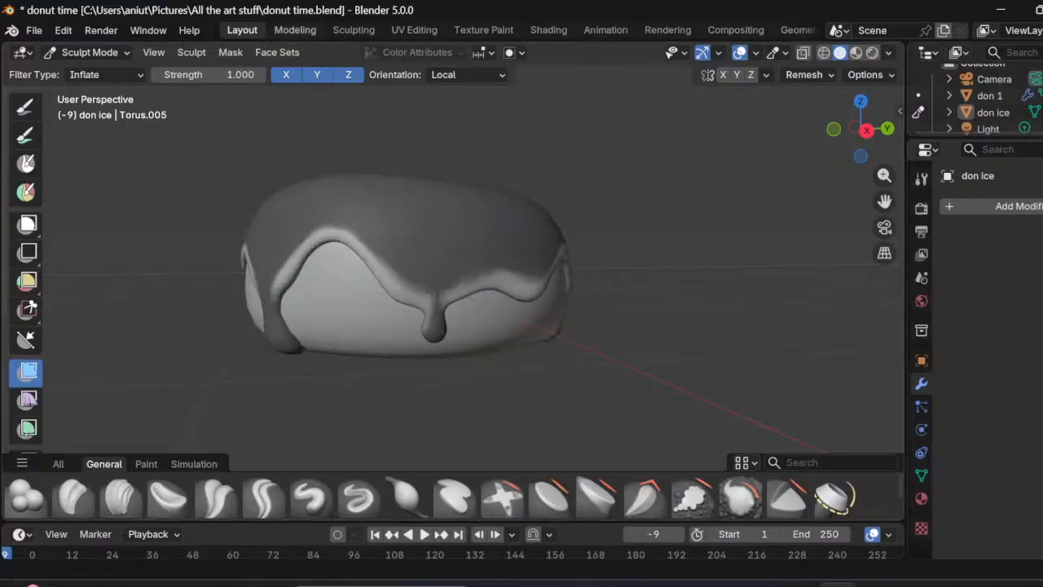
Step: Set the Inflate mesh filter's strength to 0.540 and apply it to the unmasked edge band at about -0.004
{"action": "left_click", "coordinate": [209, 75]}
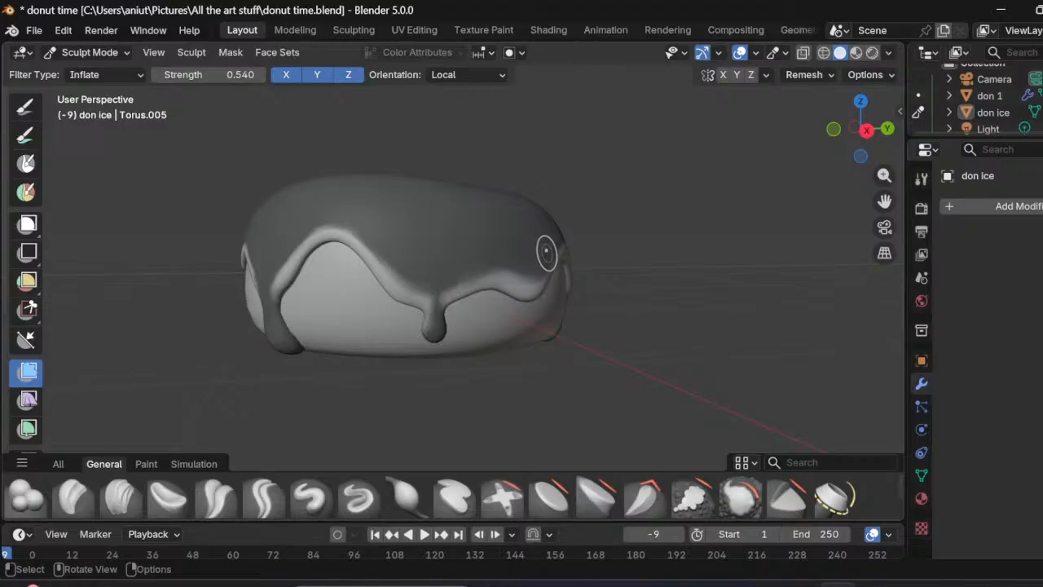
{"action": "left_click_drag", "start_coordinate": [544, 253], "coordinate": [529, 242]}
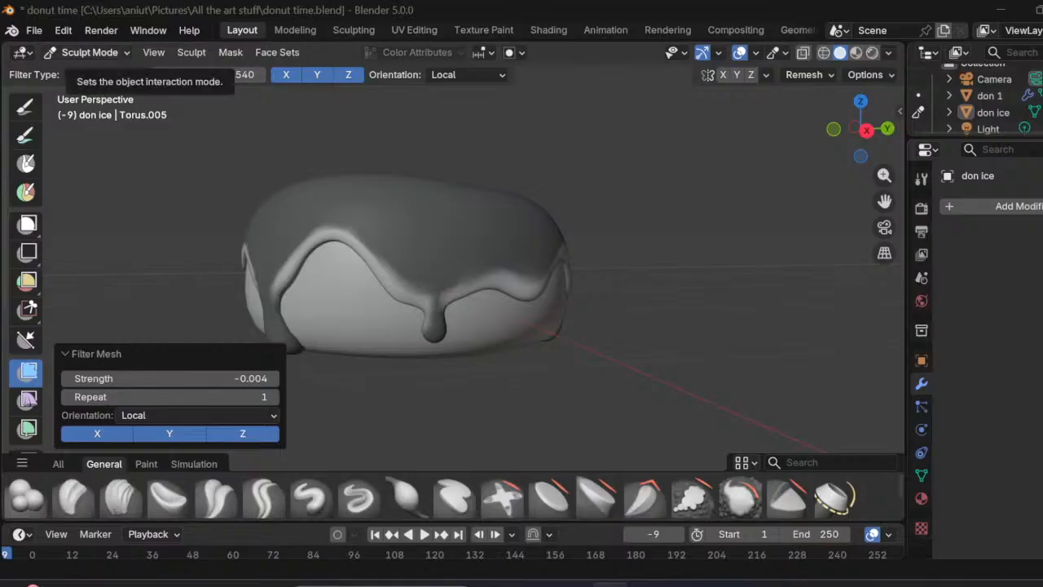
Step: Try smoothing the mask and inflating the edge band at about -0.002, and undo back to the unsmoothed inverted mask
{"action": "left_click", "coordinate": [230, 52]}
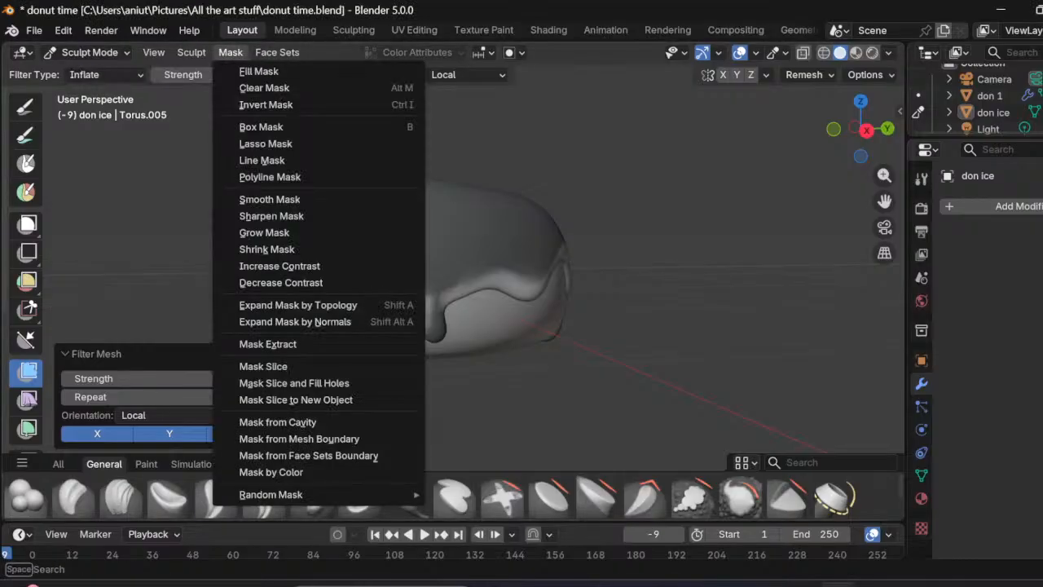
{"action": "left_click", "coordinate": [270, 199]}
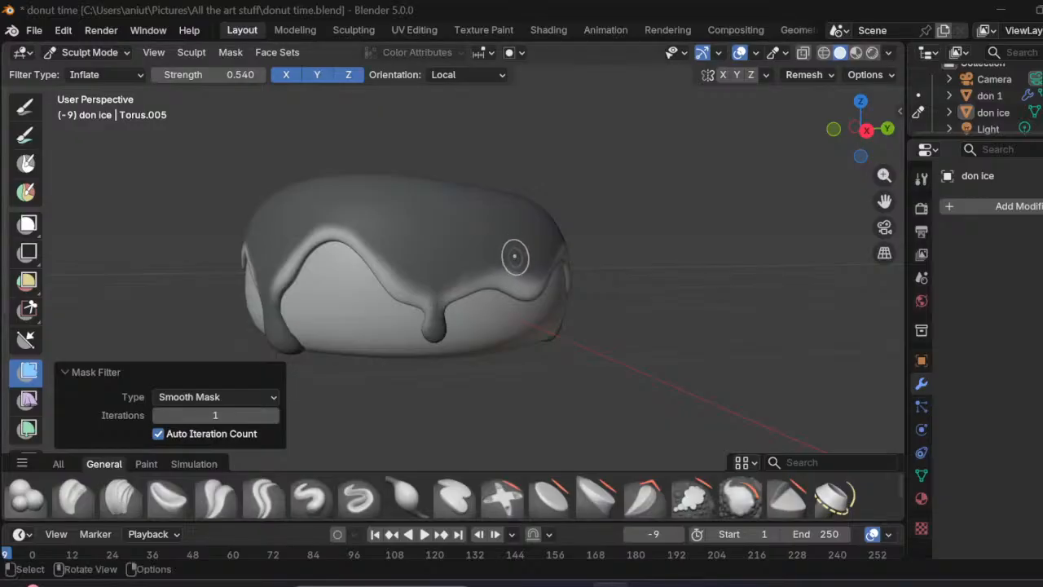
{"action": "left_click_drag", "start_coordinate": [520, 254], "coordinate": [516, 248]}
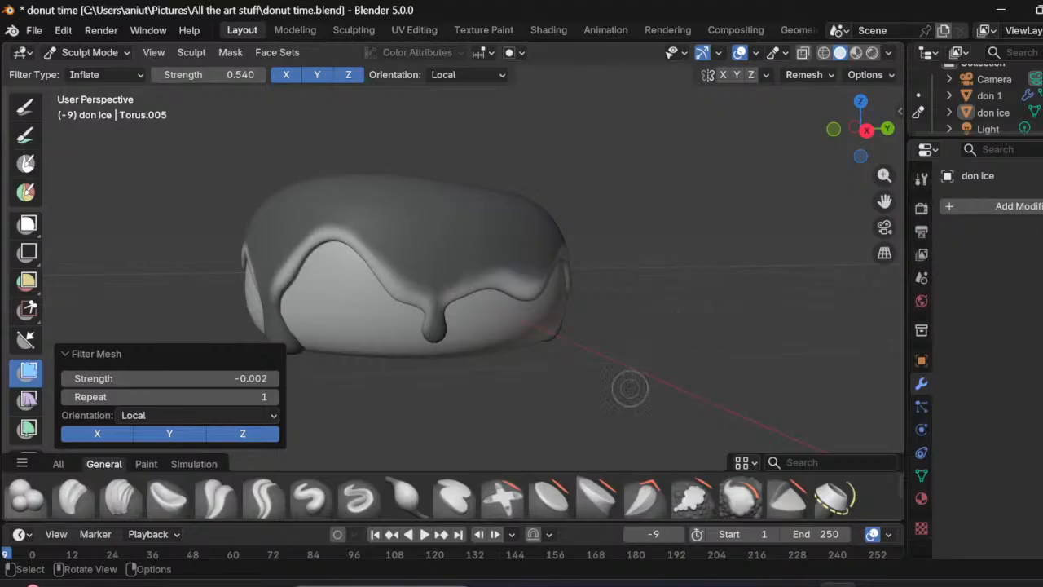
{"action": "key", "text": "ctrl+z"}
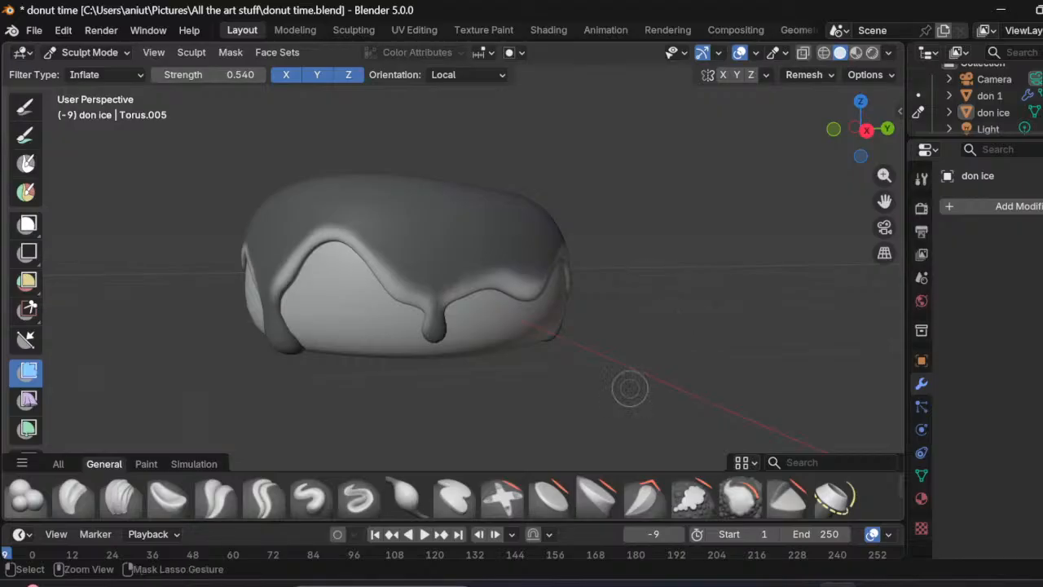
{"action": "key", "text": "ctrl+z"}
{"action": "key", "text": "ctrl+z"}
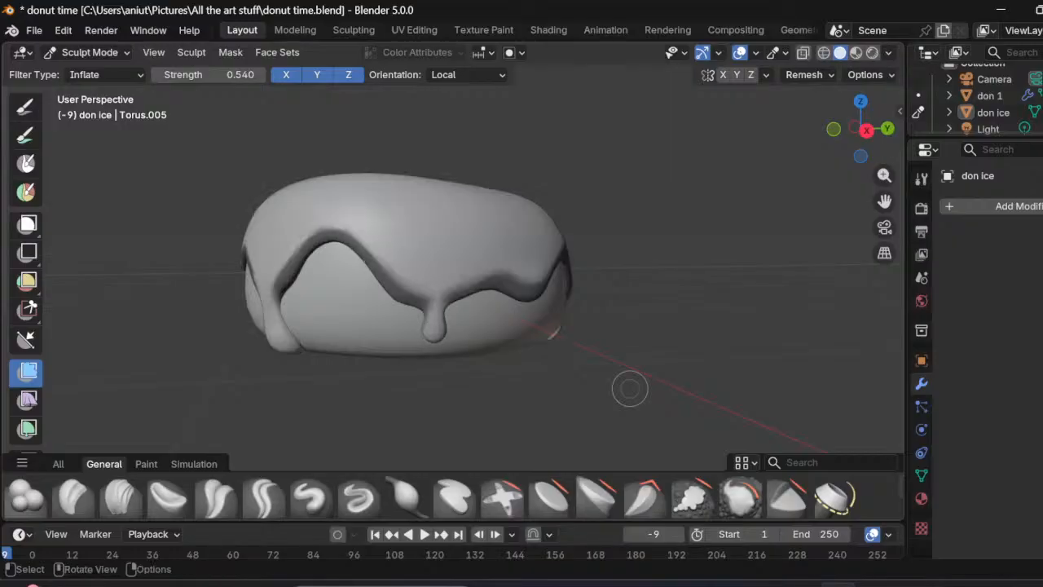
{"action": "key", "text": "ctrl+shift+z"}
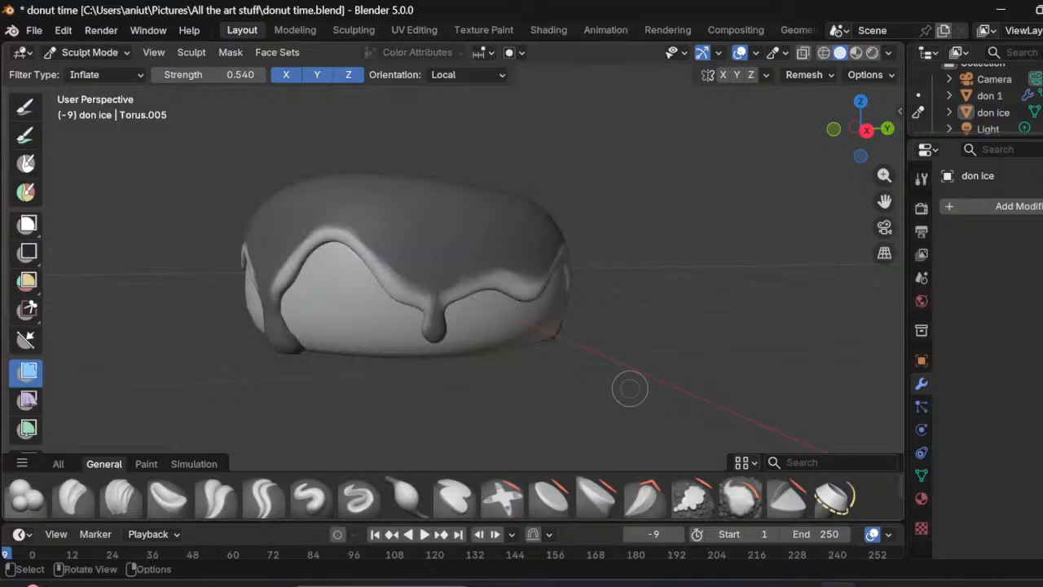
Step: Smooth the icing's mask with one iteration and apply the Inflate filter to the edge band at about -0.0008
{"action": "left_click", "coordinate": [230, 53]}
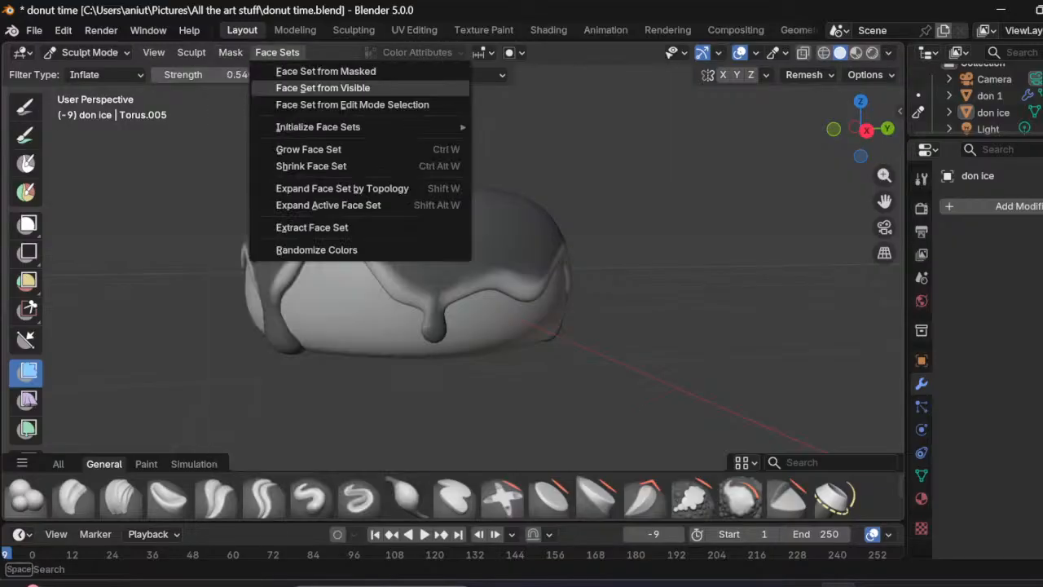
{"action": "left_click", "coordinate": [231, 52]}
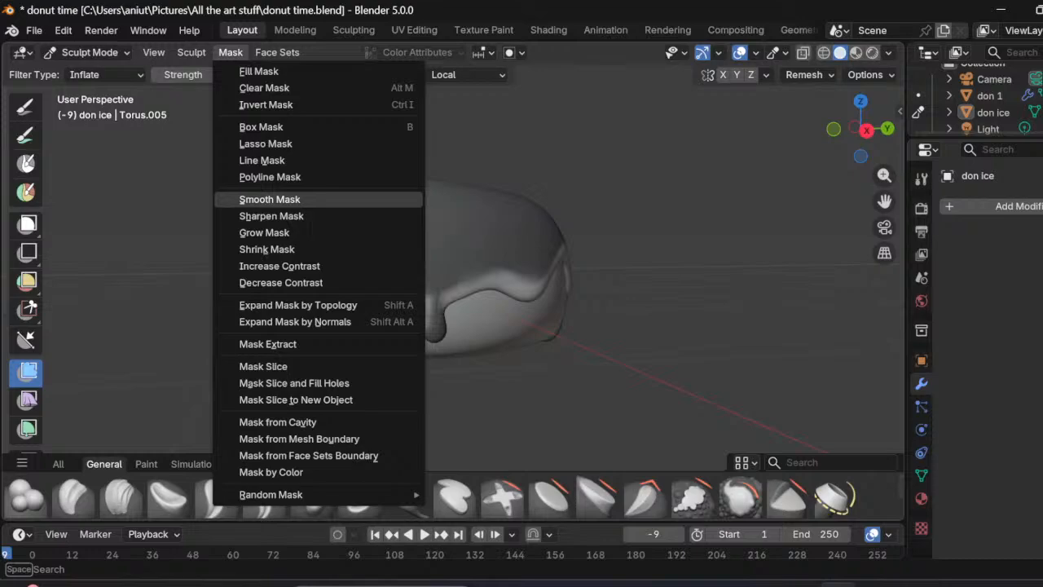
{"action": "left_click", "coordinate": [330, 200]}
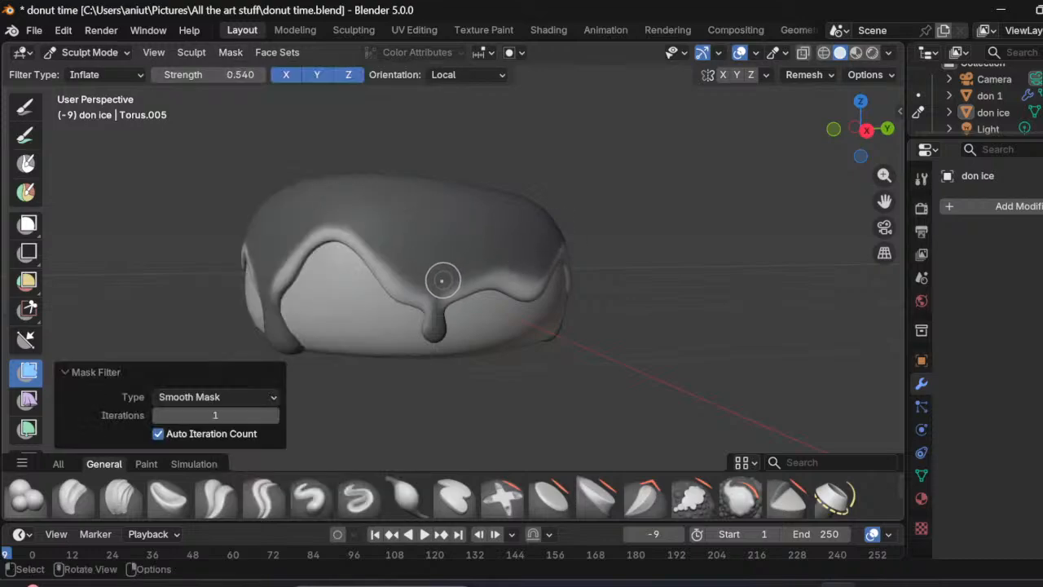
{"action": "left_click_drag", "start_coordinate": [443, 280], "coordinate": [457, 260]}
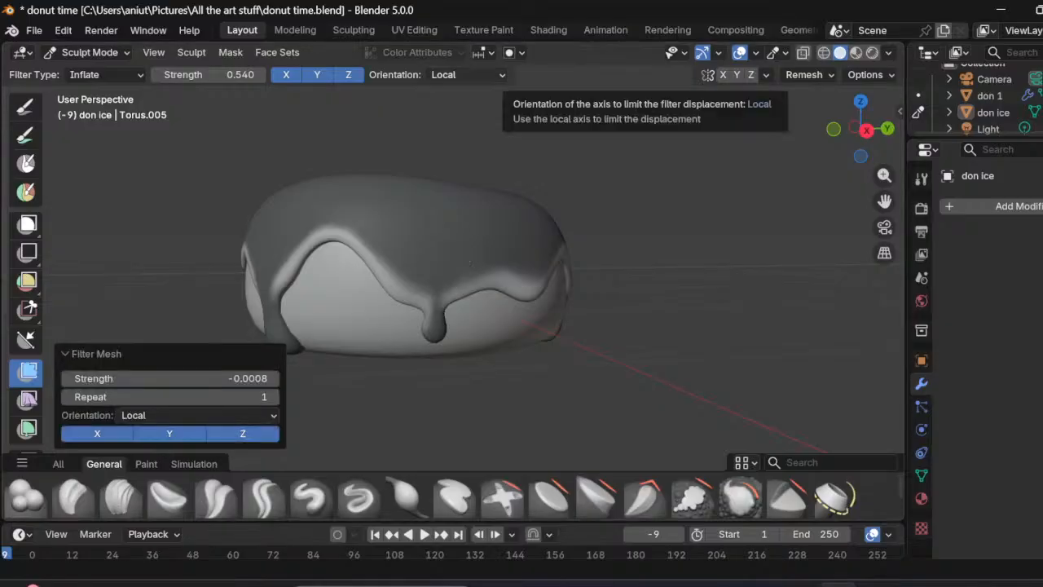
{"action": "middle_click_drag", "start_coordinate": [507, 315], "coordinate": [158, 296]}
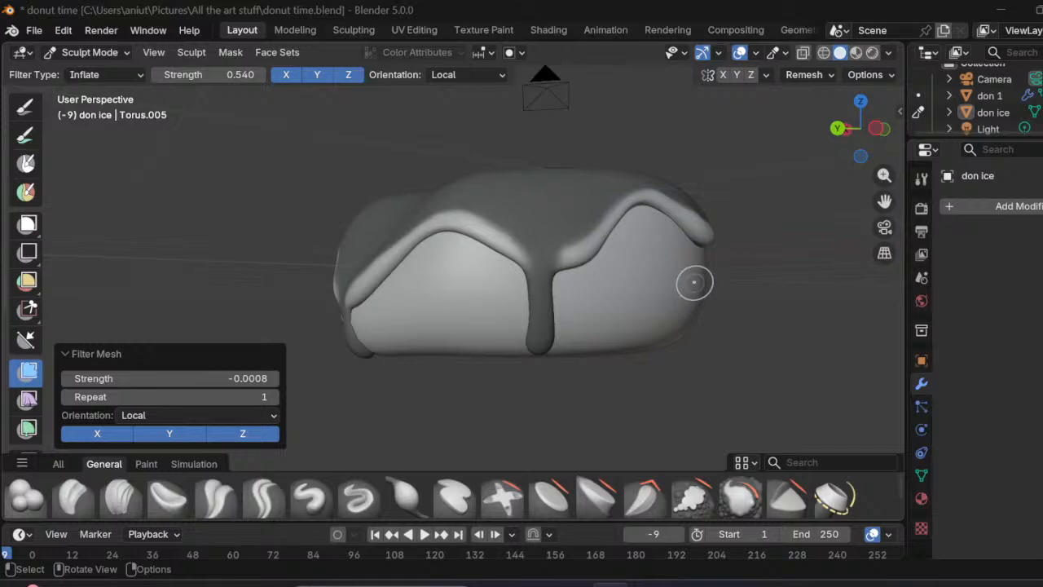
{"action": "mouse_move", "coordinate": [702, 284]}
{"action": "left_mouse_down"}
{"action": "mouse_move", "coordinate": [675, 285]}
{"action": "mouse_move", "coordinate": [694, 282]}
{"action": "mouse_move", "coordinate": [695, 266]}
{"action": "left_mouse_up"}
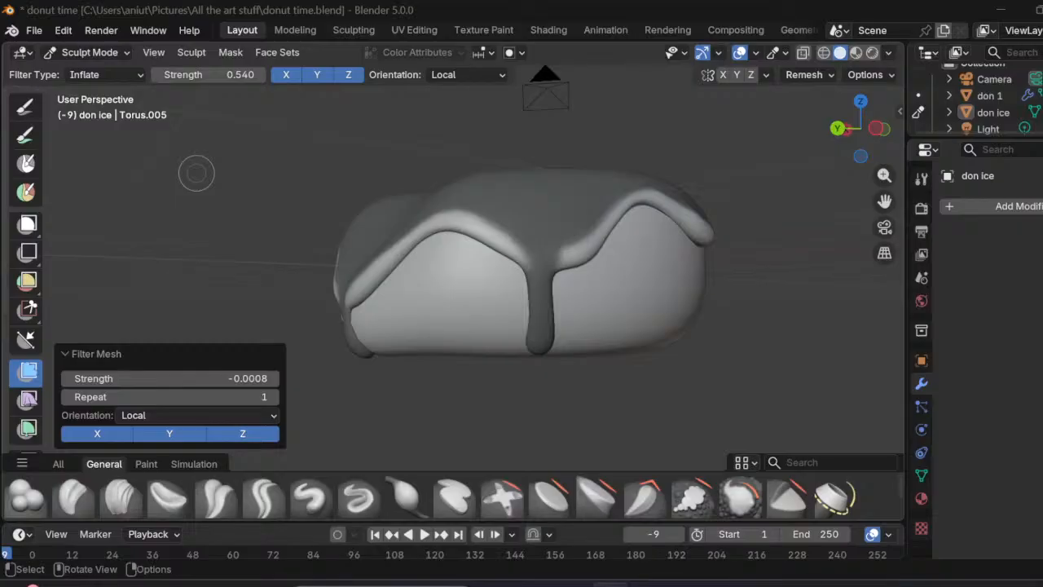
Step: Examine the icing's edge around the donut in Object Mode and return to Sculpt Mode
{"action": "left_click", "coordinate": [86, 52]}
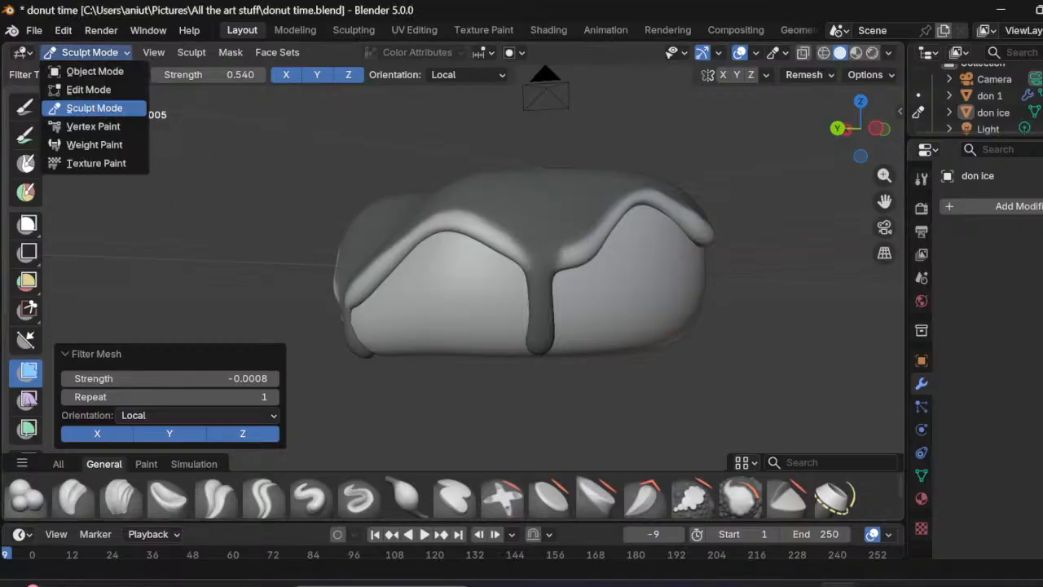
{"action": "left_click", "coordinate": [95, 71]}
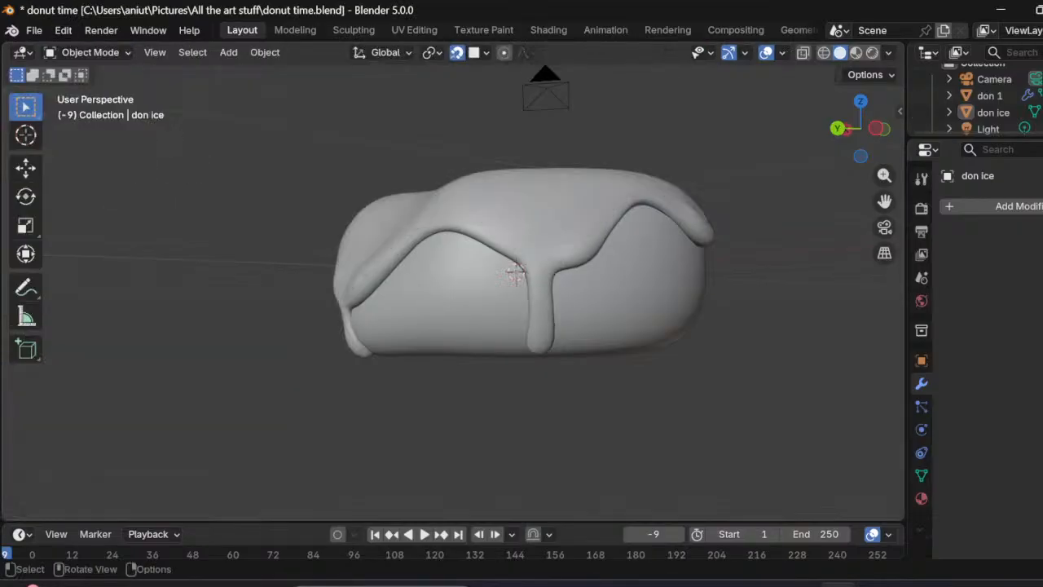
{"action": "middle_click_drag", "start_coordinate": [522, 285], "coordinate": [16, 300]}
{"action": "middle_click_drag", "start_coordinate": [358, 310], "coordinate": [547, 313]}
{"action": "left_click", "coordinate": [85, 52]}
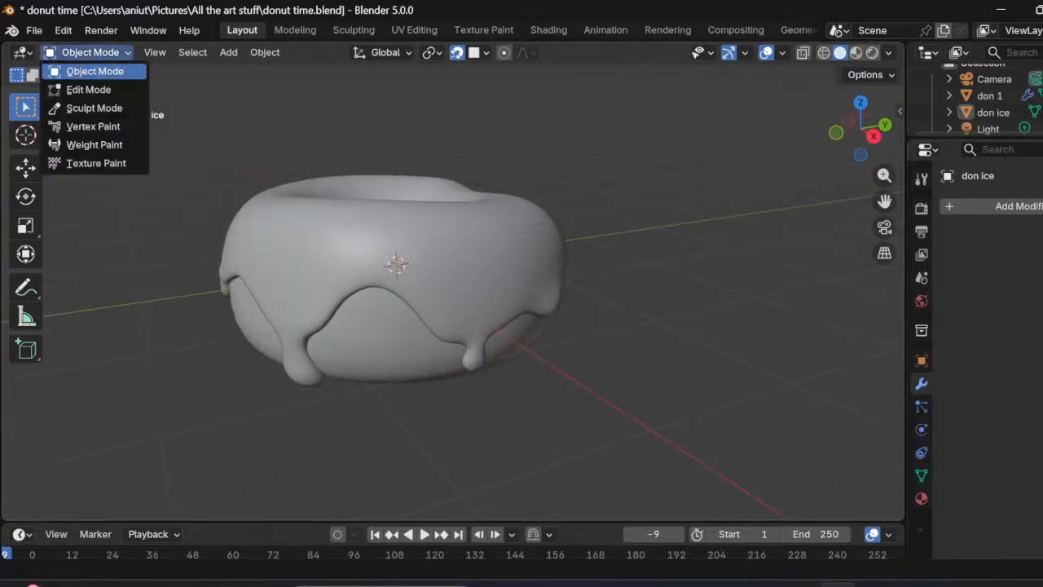
{"action": "left_click", "coordinate": [86, 109]}
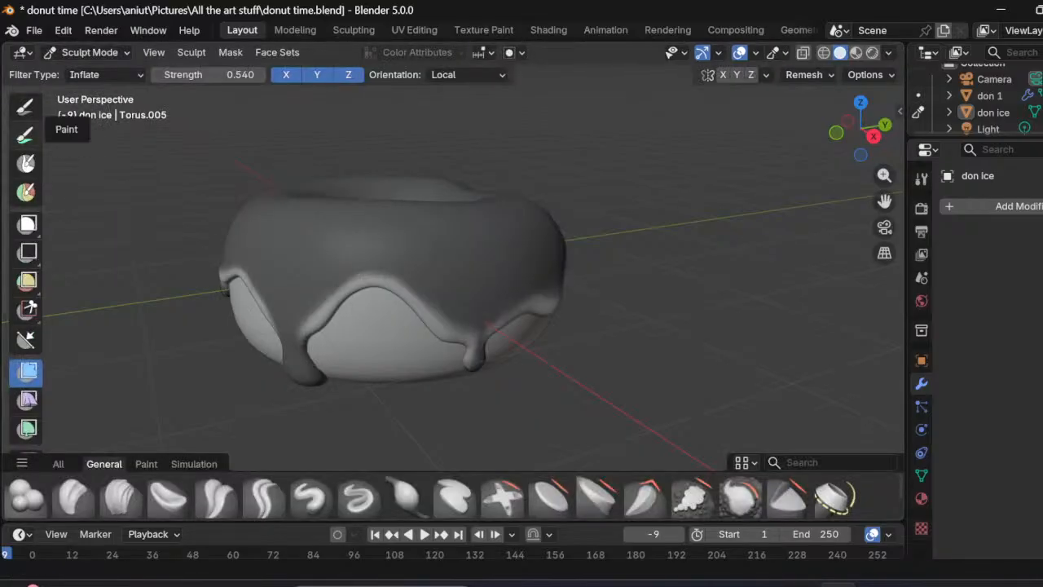
Step: Try thickening the edge band with the Inflate filter at about 0.016, check it in Object Mode, and undo it
{"action": "left_click_drag", "start_coordinate": [598, 326], "coordinate": [599, 319]}
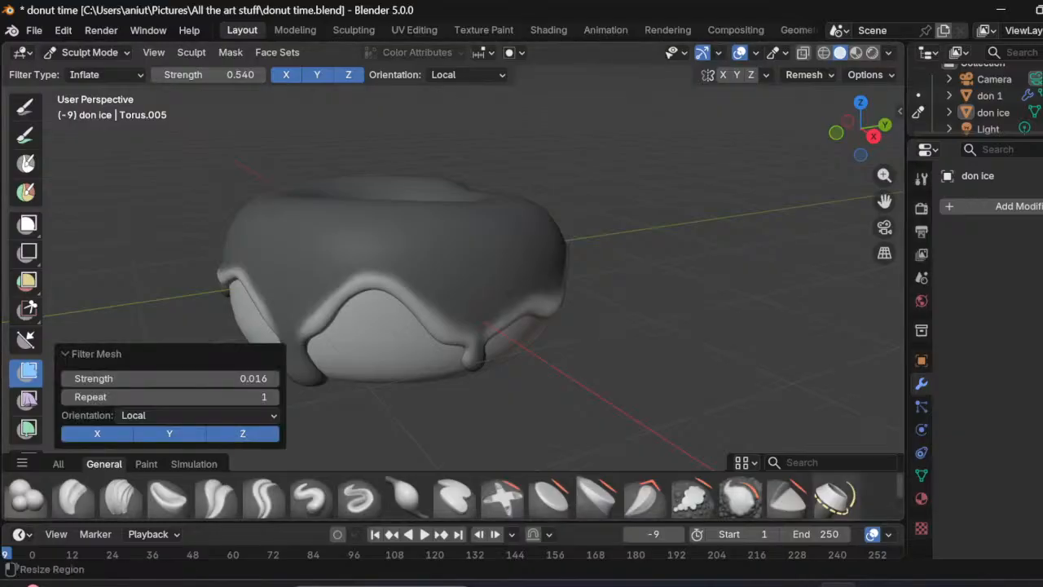
{"action": "left_click", "coordinate": [86, 52]}
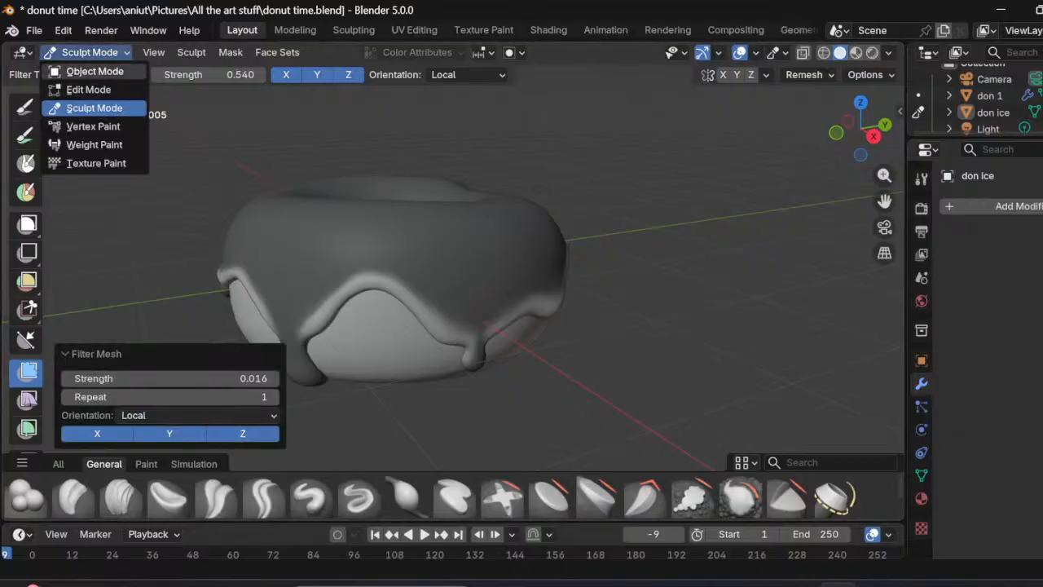
{"action": "left_click", "coordinate": [94, 71]}
{"action": "middle_click_drag", "start_coordinate": [570, 326], "coordinate": [143, 326]}
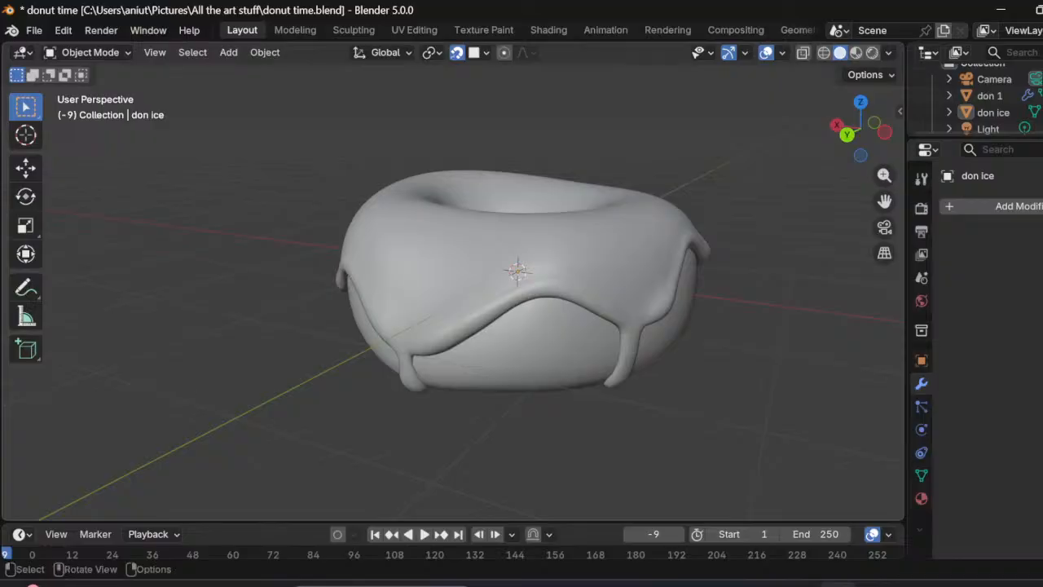
{"action": "key", "text": "ctrl"}
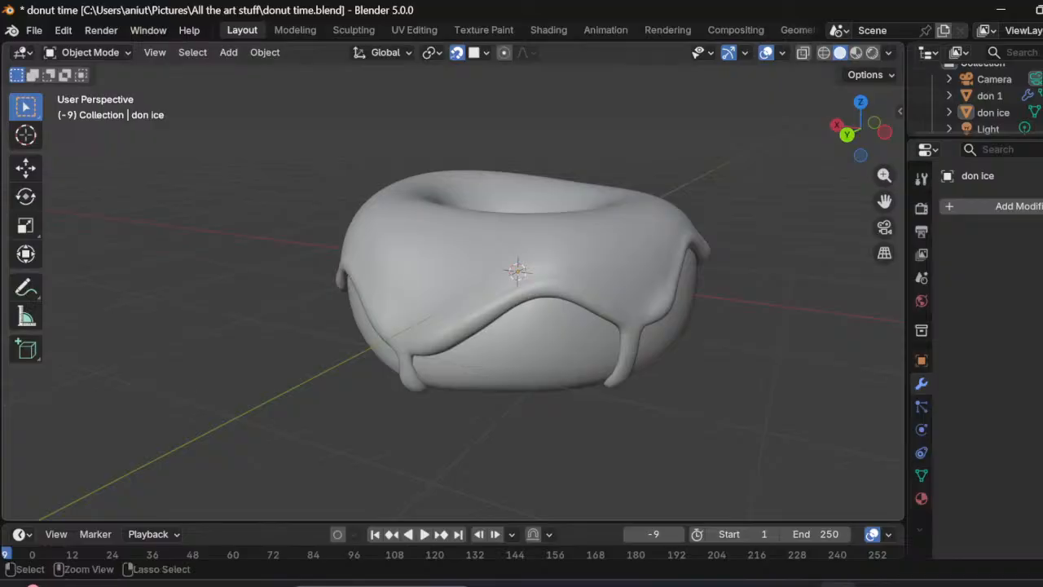
{"action": "key", "text": "ctrl+z"}
{"action": "key", "text": "ctrl+z"}
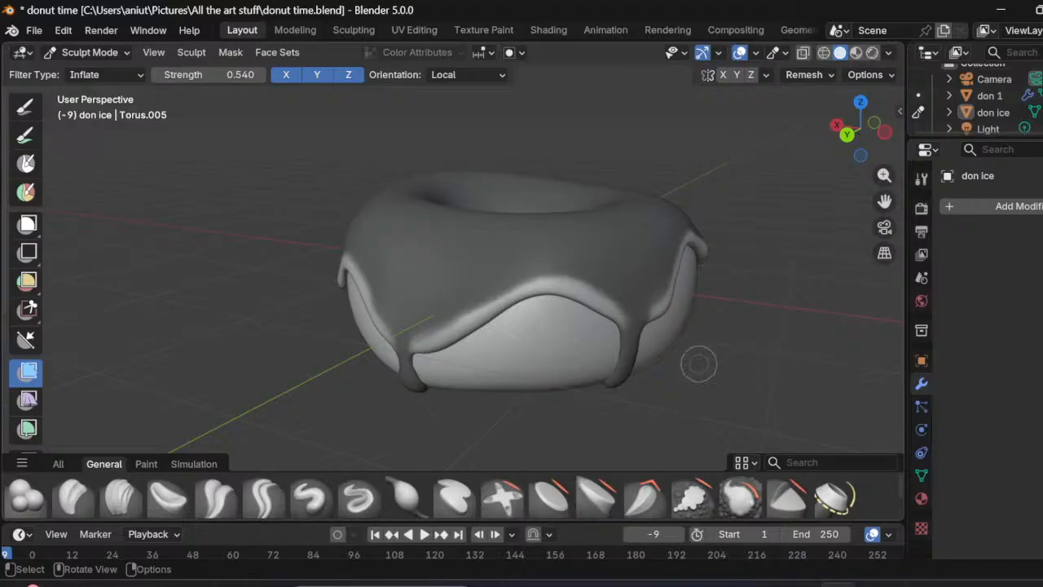
Step: Try a lighter Inflate pass on the edge band at about 0.011, check it in Object Mode, and undo it
{"action": "left_click_drag", "start_coordinate": [706, 364], "coordinate": [701, 356]}
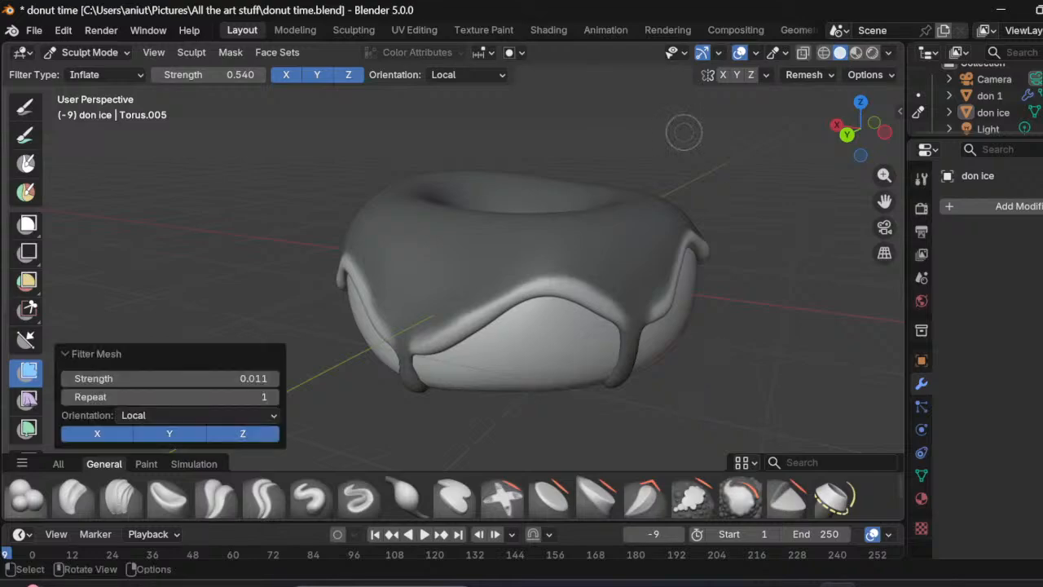
{"action": "left_click", "coordinate": [88, 52]}
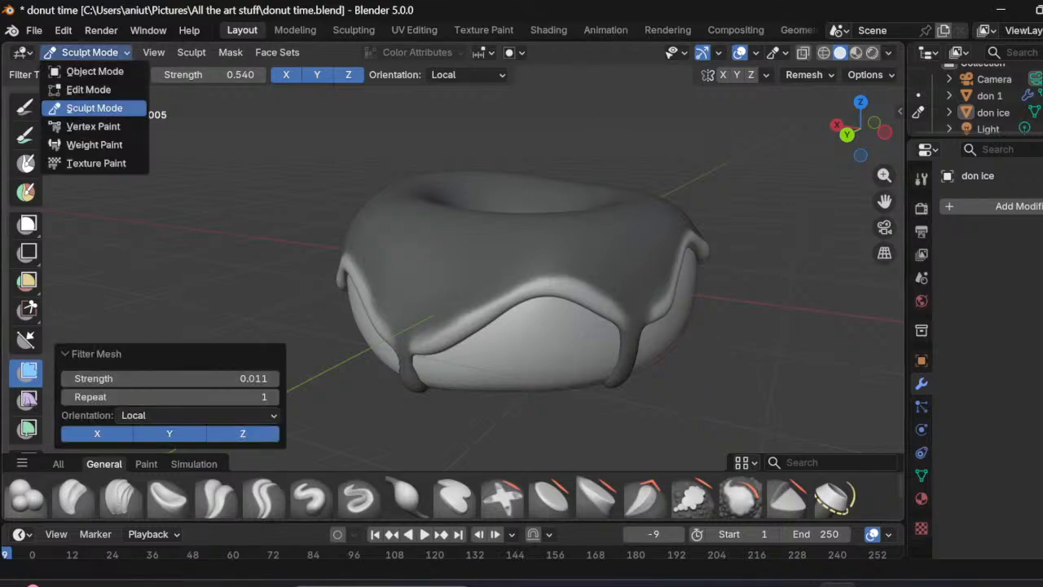
{"action": "left_click", "coordinate": [92, 70]}
{"action": "middle_click_drag", "start_coordinate": [522, 326], "coordinate": [511, 327]}
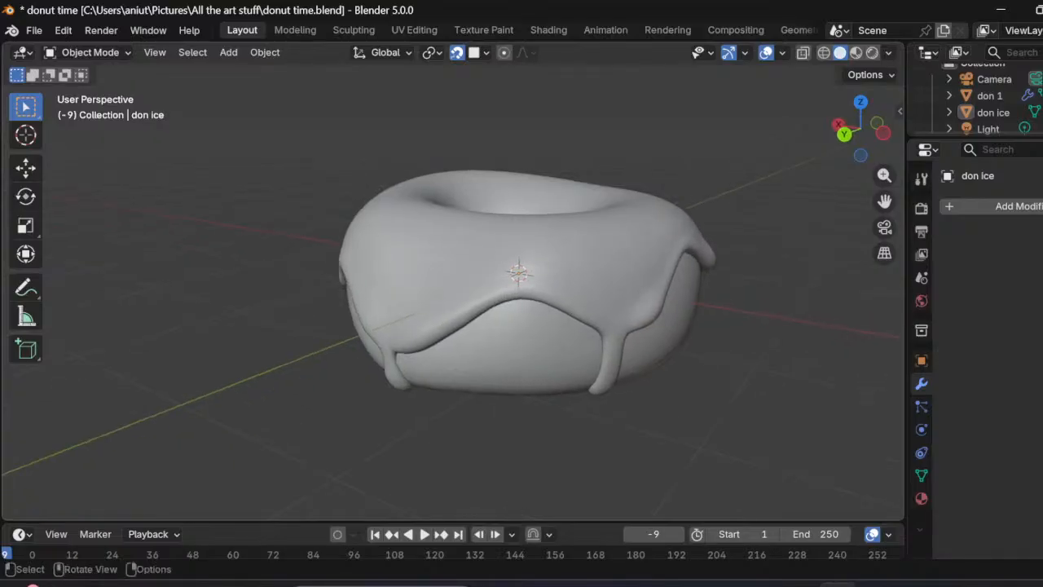
{"action": "key", "text": "ctrl+z"}
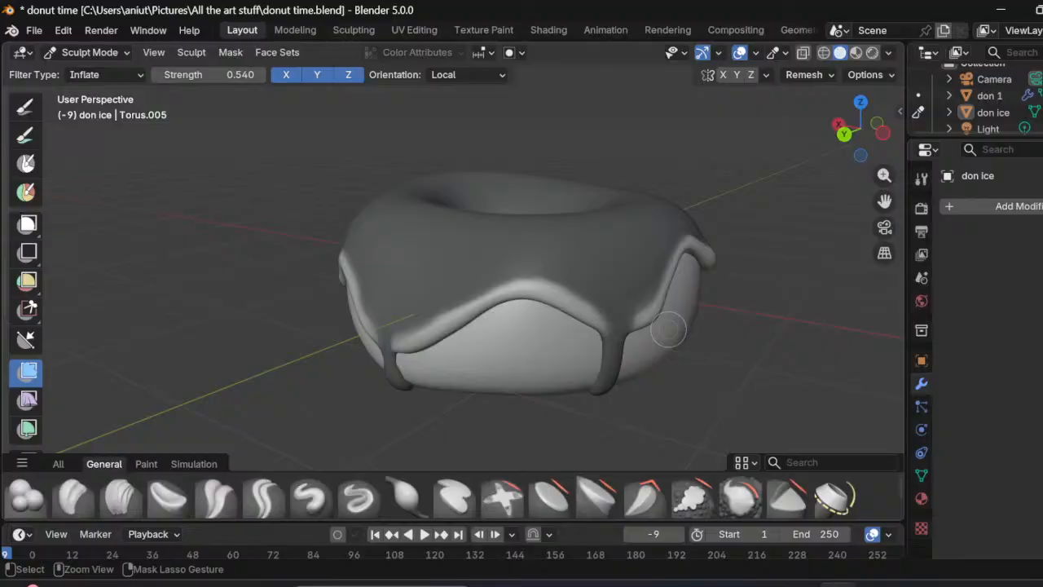
{"action": "key", "text": "ctrl+z"}
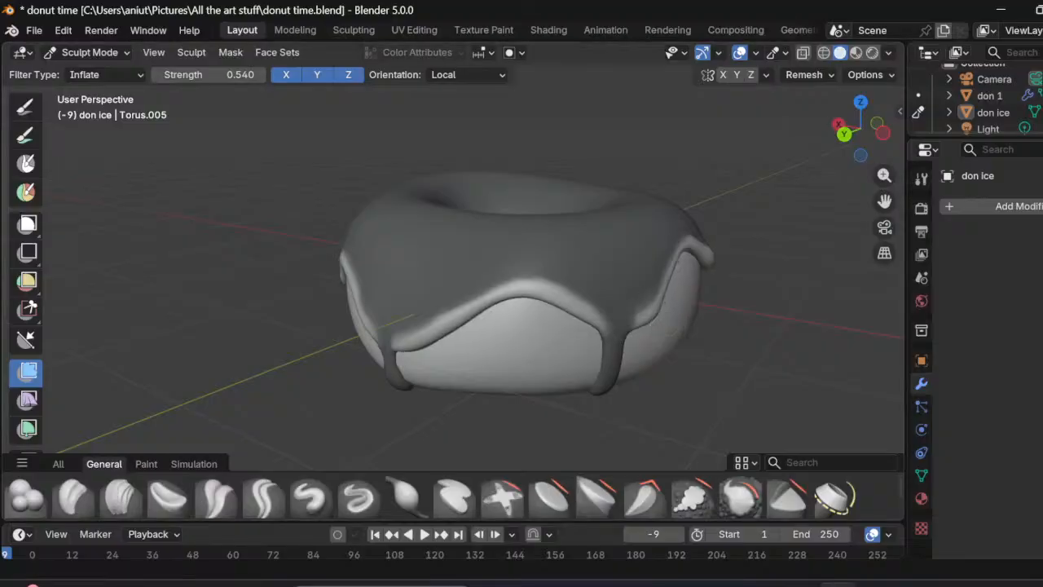
Step: Inspect the icing's edge around the donut in Object Mode and go back to sculpting
{"action": "left_click", "coordinate": [90, 52]}
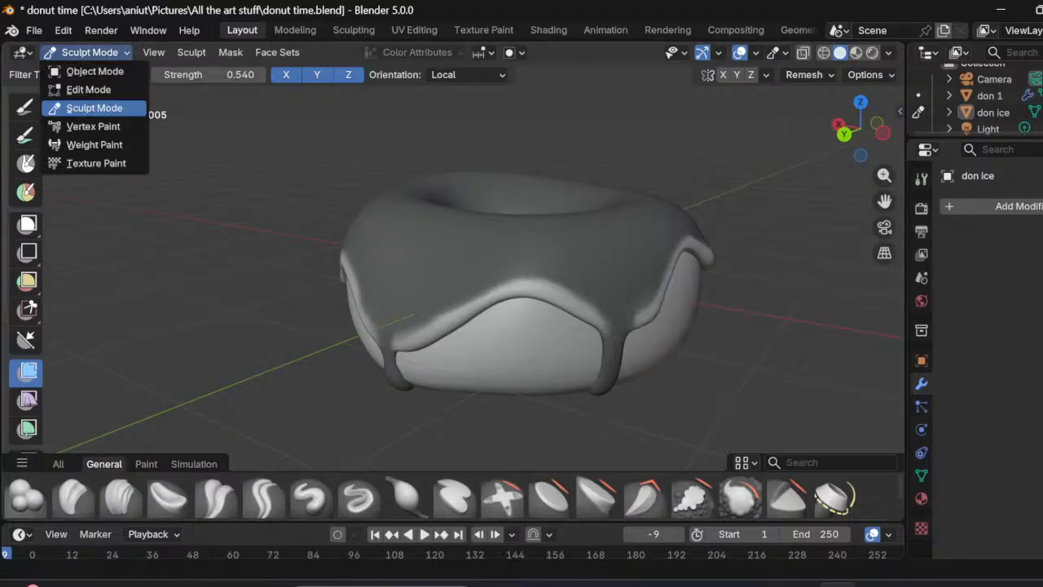
{"action": "left_click", "coordinate": [95, 72]}
{"action": "mouse_move", "coordinate": [489, 269]}
{"action": "middle_mouse_down"}
{"action": "mouse_move", "coordinate": [491, 308]}
{"action": "mouse_move", "coordinate": [471, 257]}
{"action": "mouse_move", "coordinate": [480, 276]}
{"action": "mouse_move", "coordinate": [367, 240]}
{"action": "mouse_move", "coordinate": [370, 253]}
{"action": "mouse_move", "coordinate": [367, 236]}
{"action": "mouse_move", "coordinate": [369, 249]}
{"action": "mouse_move", "coordinate": [269, 246]}
{"action": "mouse_move", "coordinate": [275, 285]}
{"action": "mouse_move", "coordinate": [281, 273]}
{"action": "middle_mouse_up"}
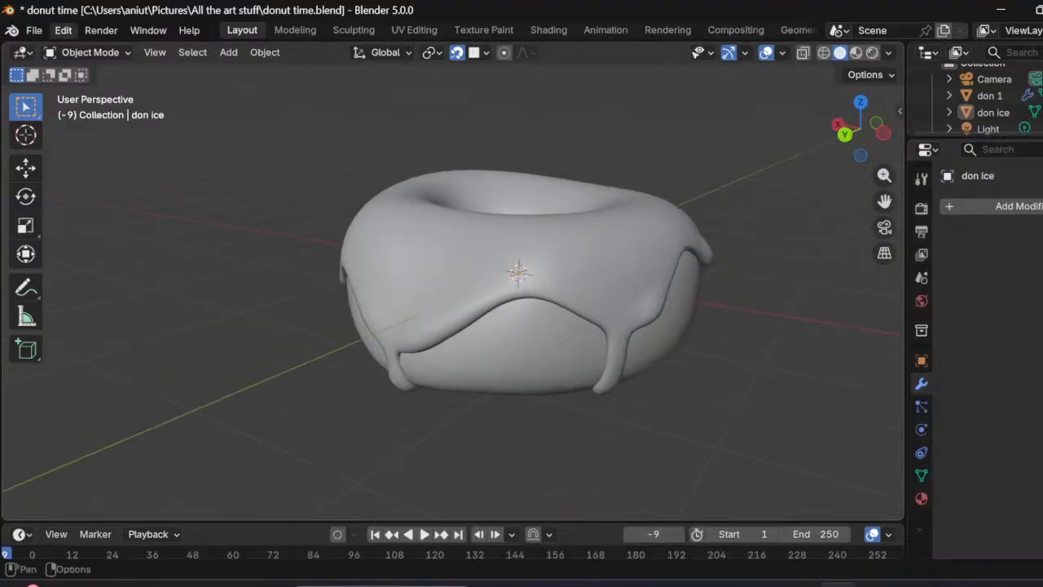
{"action": "left_click", "coordinate": [89, 52]}
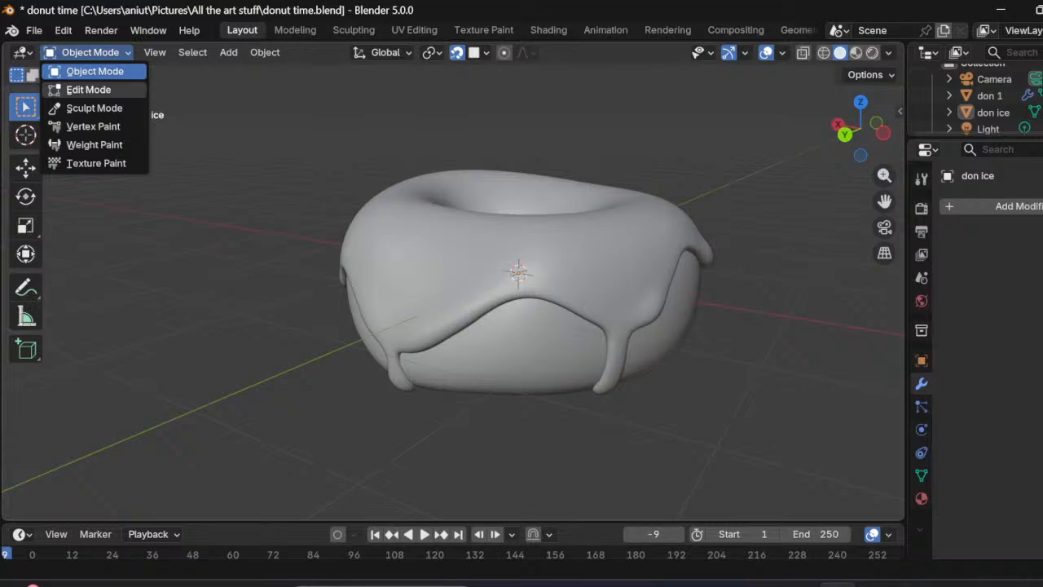
{"action": "left_click", "coordinate": [94, 108]}
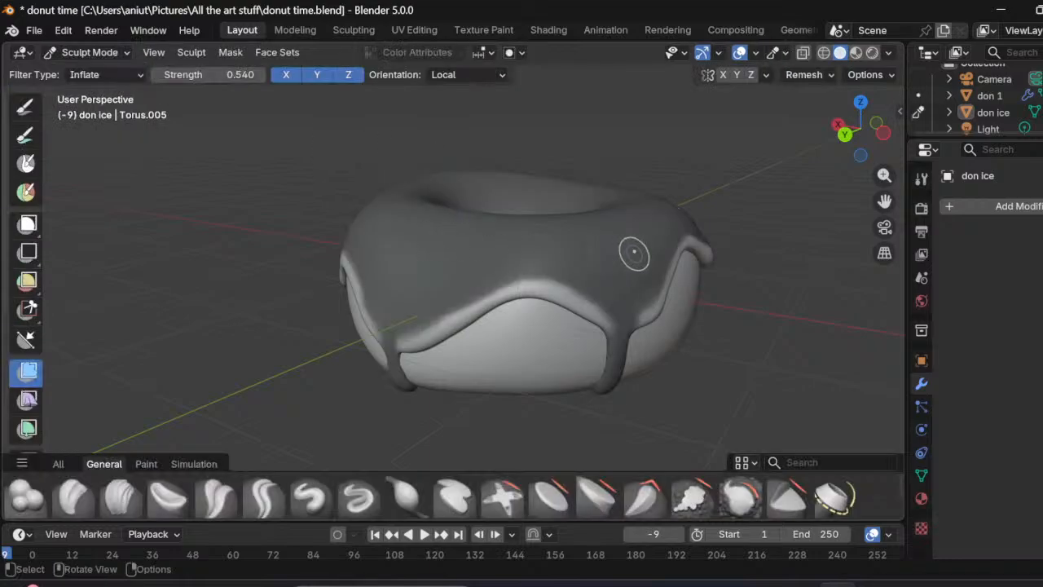
Step: Apply the Inflate filter to the unmasked edge band at about 0.011 and check the icing in Object Mode
{"action": "left_click_drag", "start_coordinate": [676, 258], "coordinate": [672, 263]}
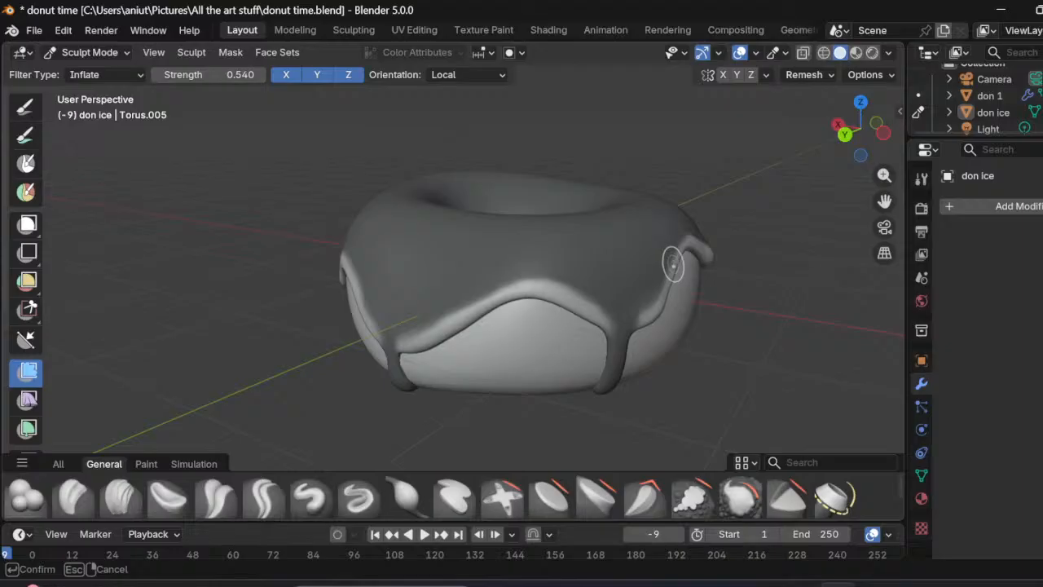
{"action": "left_click_drag", "start_coordinate": [673, 263], "coordinate": [679, 257]}
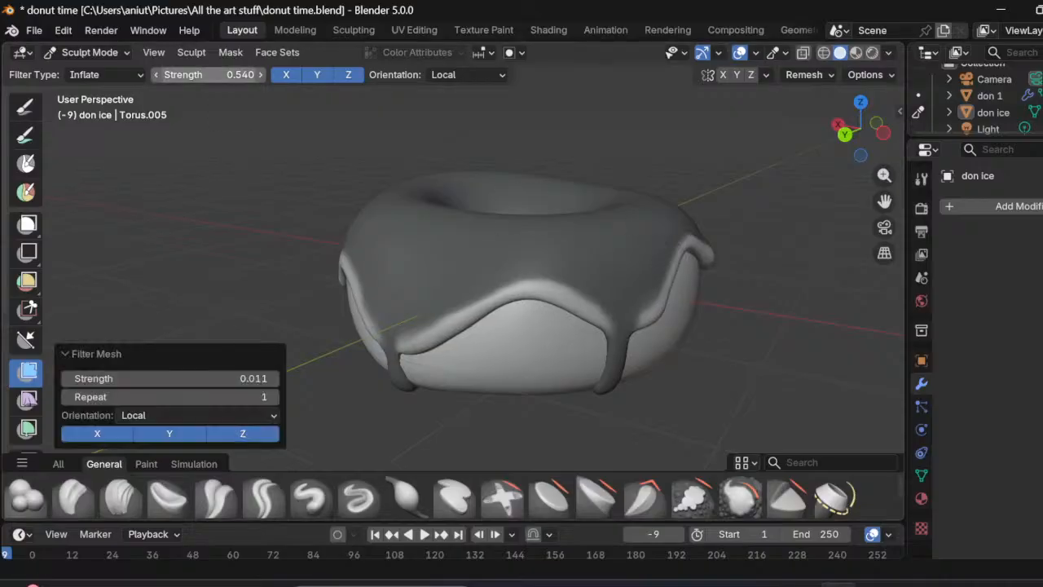
{"action": "left_click", "coordinate": [90, 52]}
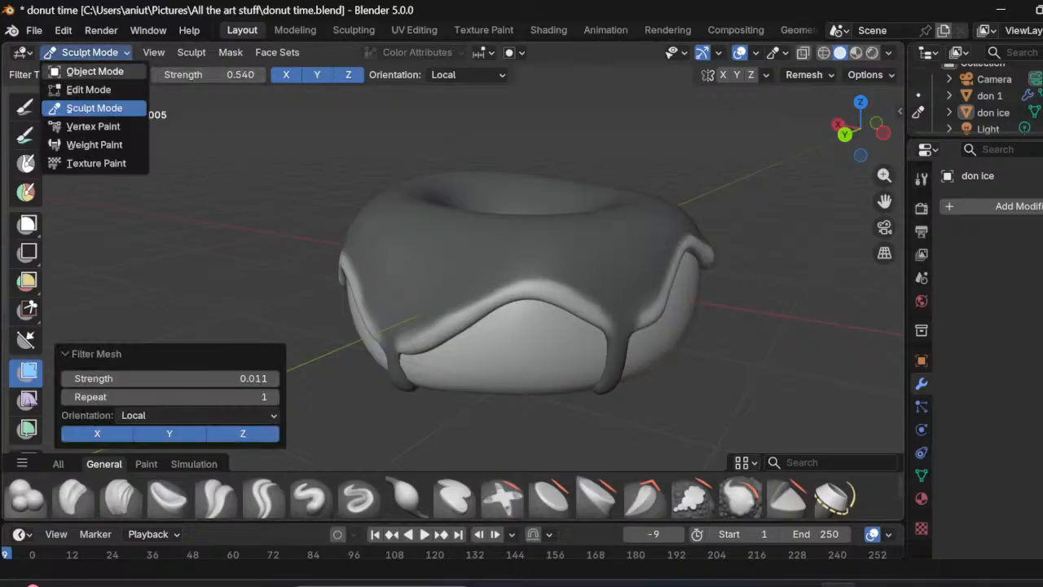
{"action": "left_click", "coordinate": [90, 71]}
{"action": "middle_click_drag", "start_coordinate": [489, 293], "coordinate": [650, 297]}
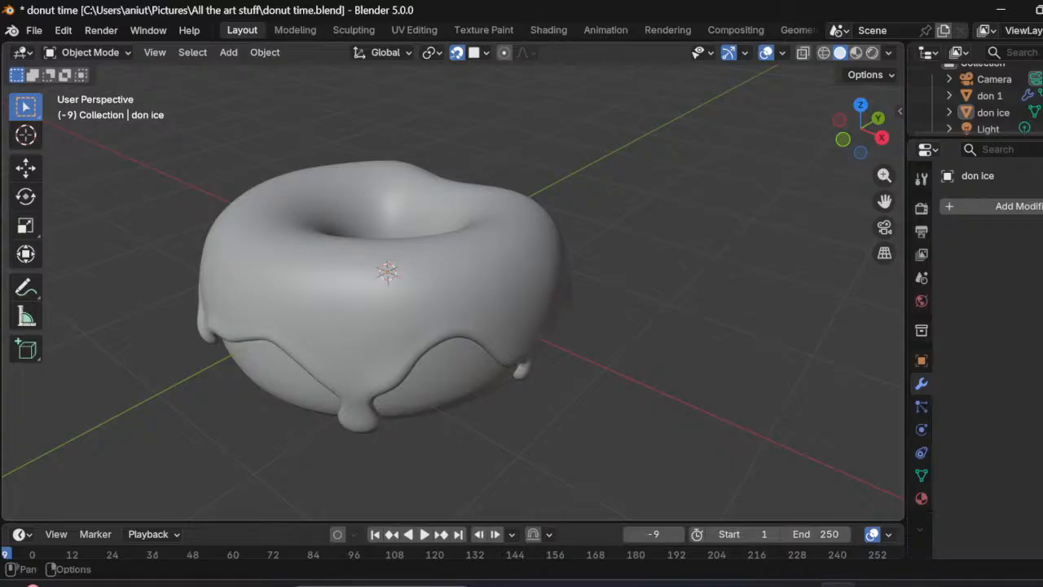
{"action": "left_click", "coordinate": [91, 52]}
{"action": "left_click", "coordinate": [91, 105]}
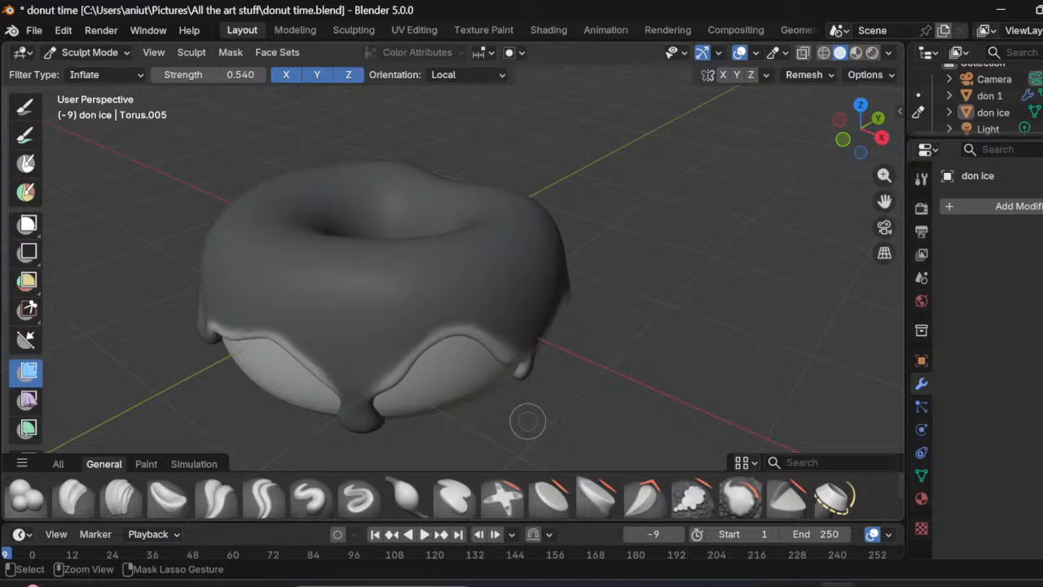
{"action": "key", "text": "ctrl+z"}
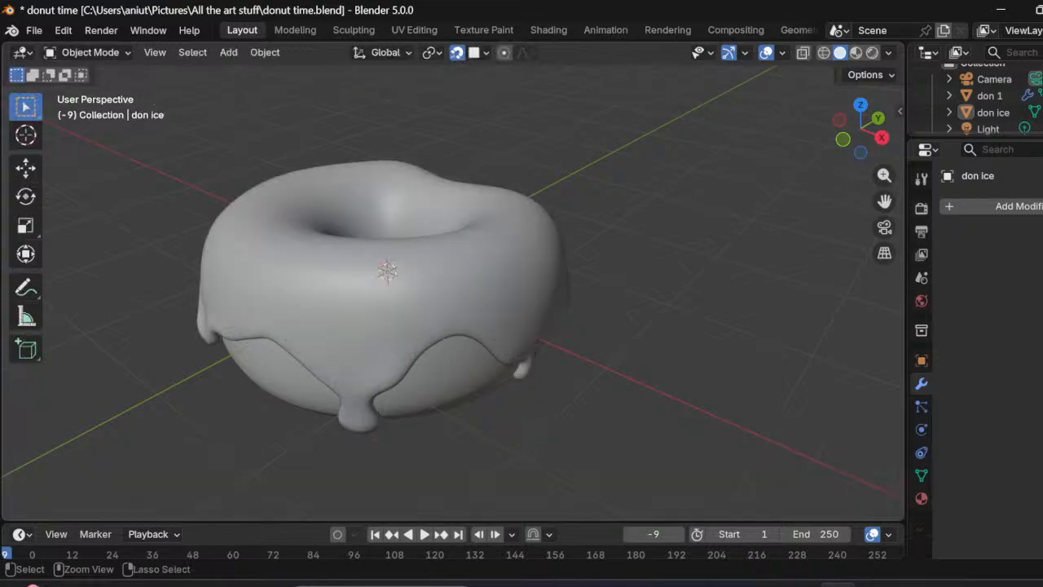
{"action": "key", "text": "ctrl+shift+z"}
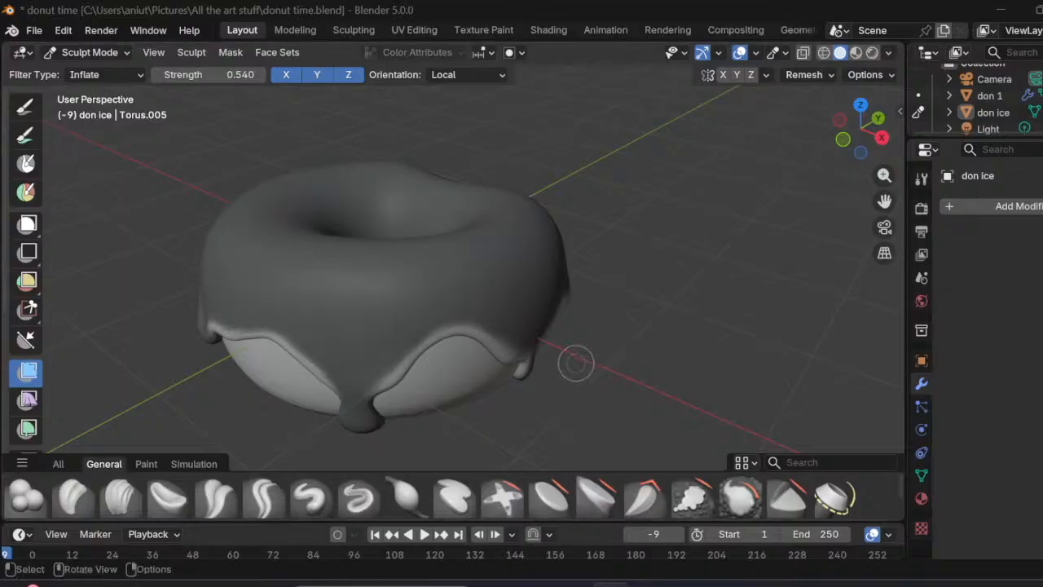
Step: Try a stronger Inflate pass on the edge band at about 0.027, check it in Object Mode, and undo it
{"action": "mouse_move", "coordinate": [577, 366]}
{"action": "left_mouse_down"}
{"action": "mouse_move", "coordinate": [607, 368]}
{"action": "mouse_move", "coordinate": [588, 360]}
{"action": "left_mouse_up"}
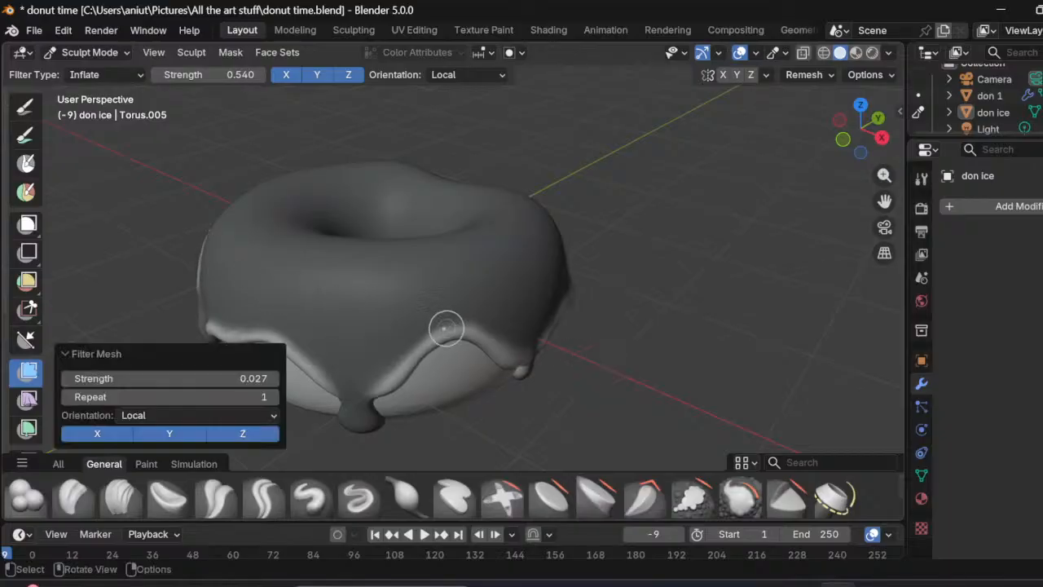
{"action": "middle_click_drag", "start_coordinate": [444, 326], "coordinate": [314, 111]}
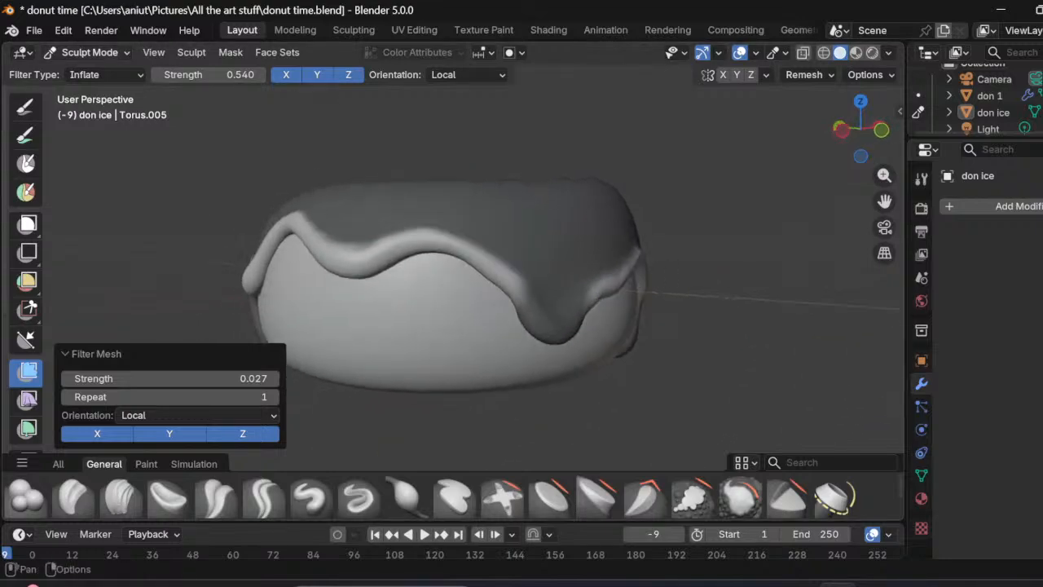
{"action": "left_click", "coordinate": [88, 52]}
{"action": "left_click", "coordinate": [94, 71]}
{"action": "middle_click_drag", "start_coordinate": [366, 244], "coordinate": [383, 326]}
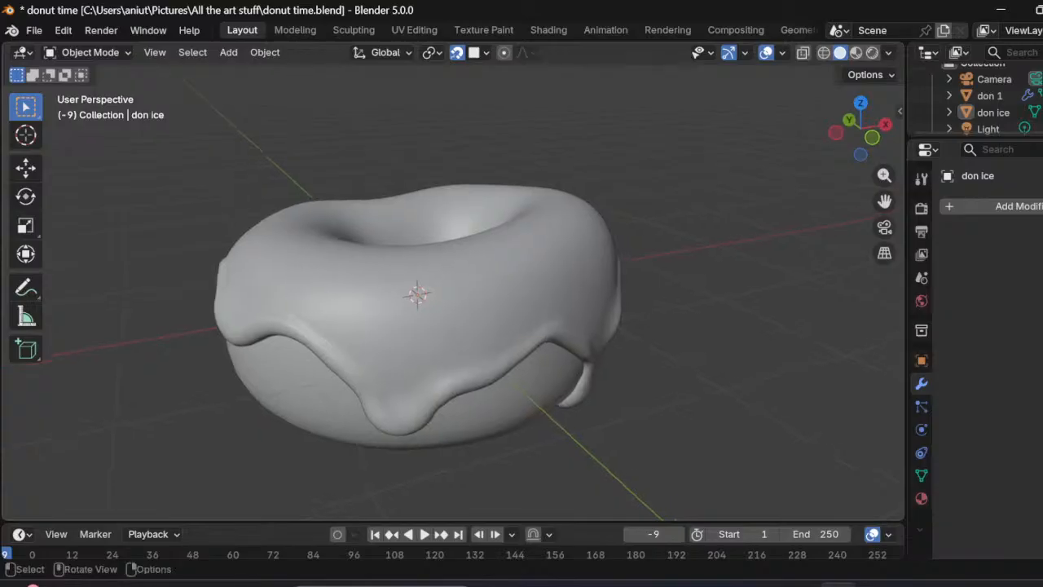
{"action": "key", "text": "ctrl+Tab"}
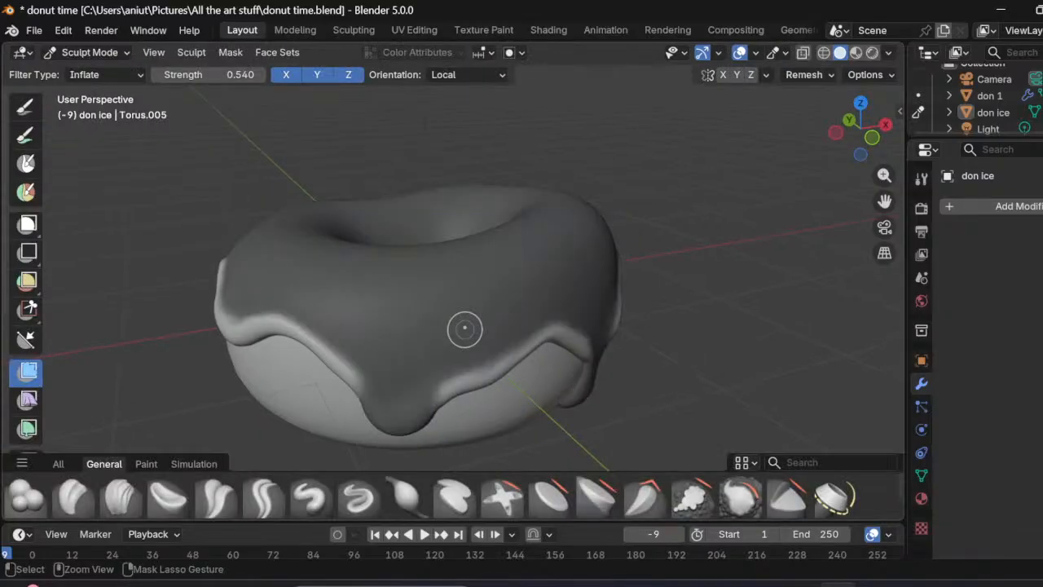
{"action": "key", "text": "ctrl+z"}
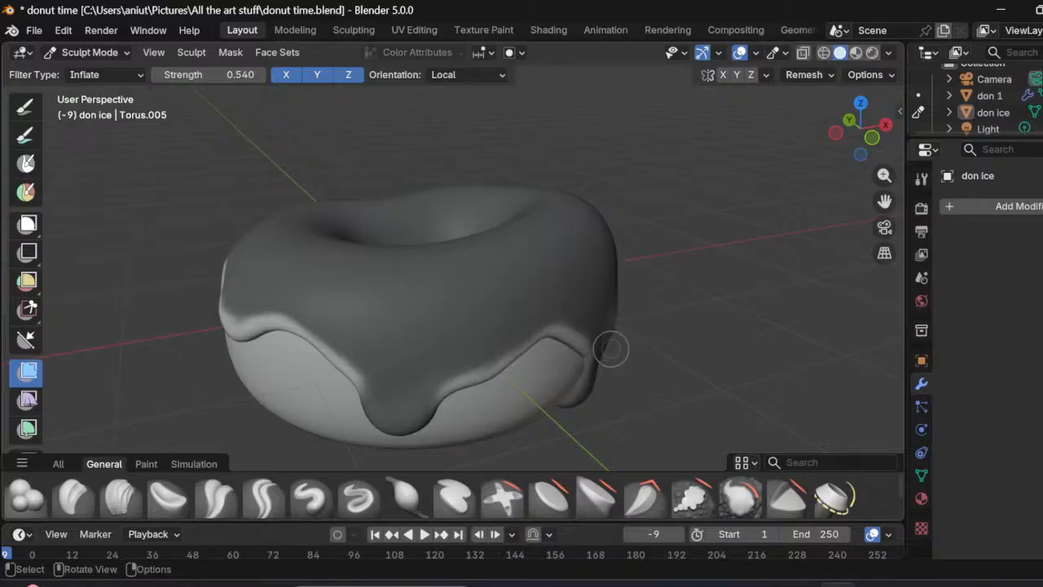
Step: Inflate the edge band lightly at about 0.005, check the icing in Object Mode, and return to Sculpt Mode
{"action": "left_click_drag", "start_coordinate": [617, 347], "coordinate": [612, 346]}
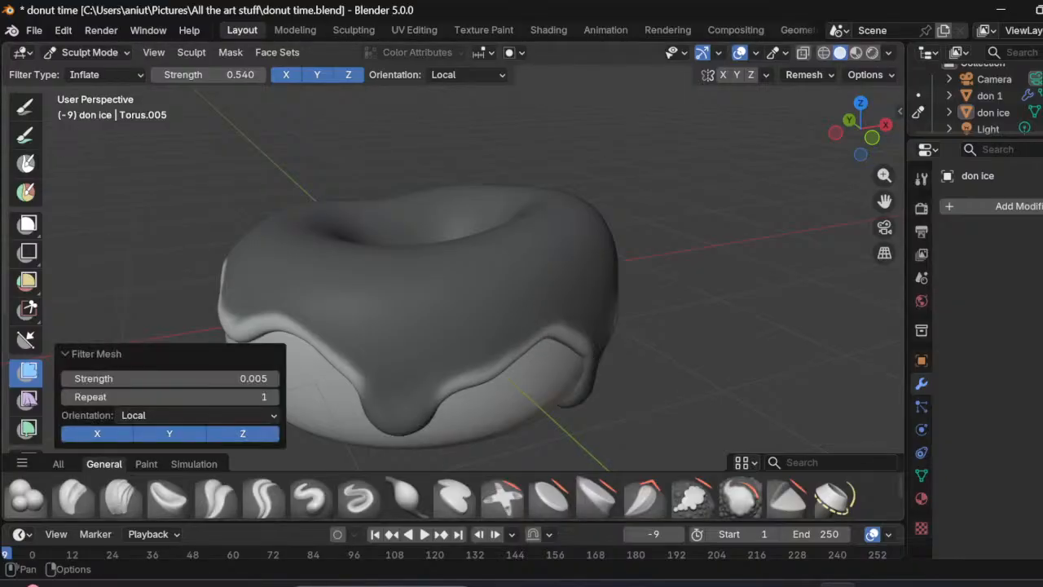
{"action": "left_click", "coordinate": [86, 52]}
{"action": "left_click", "coordinate": [82, 70]}
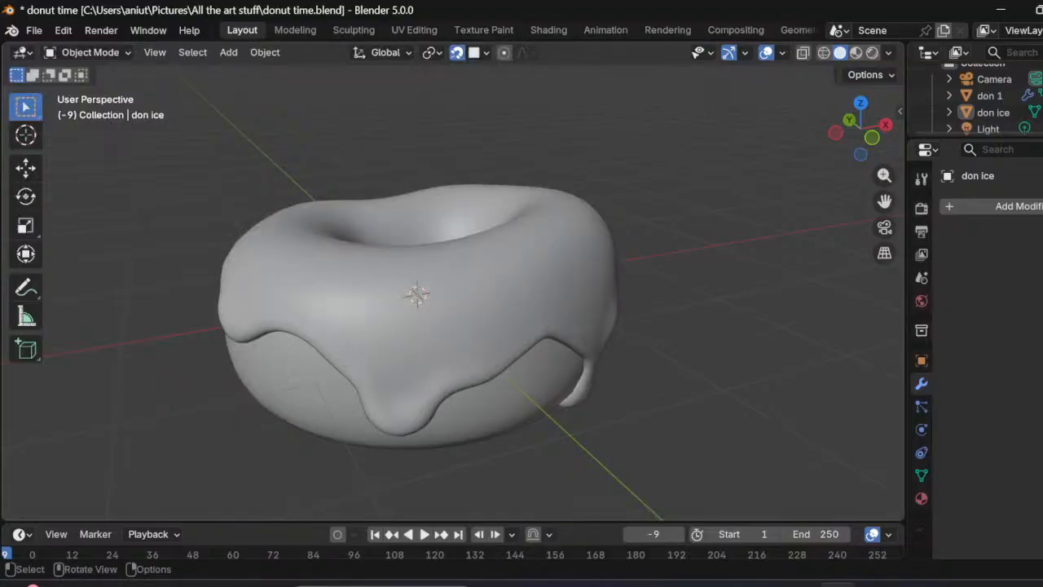
{"action": "middle_click_drag", "start_coordinate": [489, 310], "coordinate": [386, 273]}
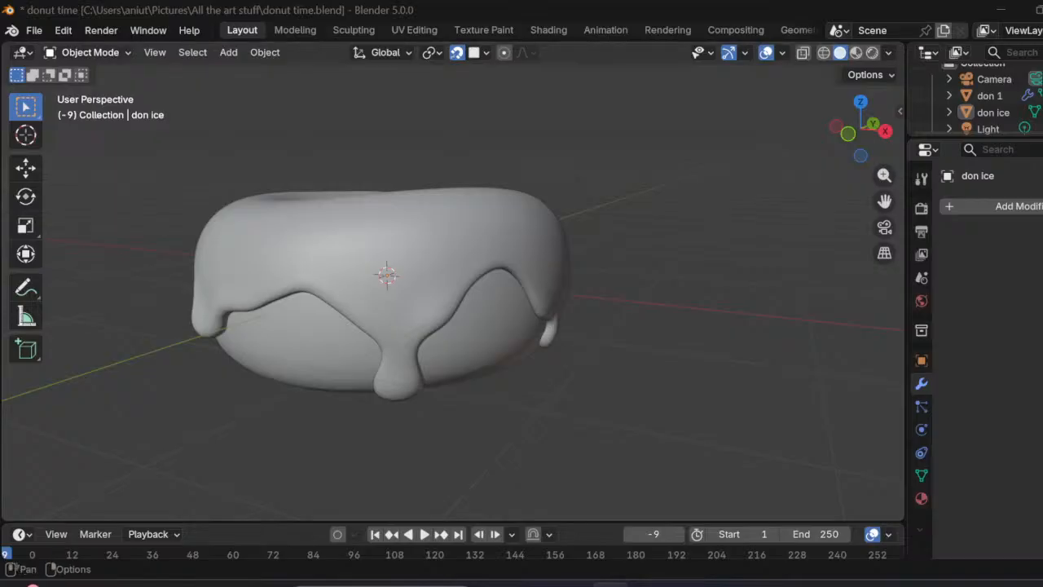
{"action": "left_click", "coordinate": [88, 52]}
{"action": "left_click", "coordinate": [70, 106]}
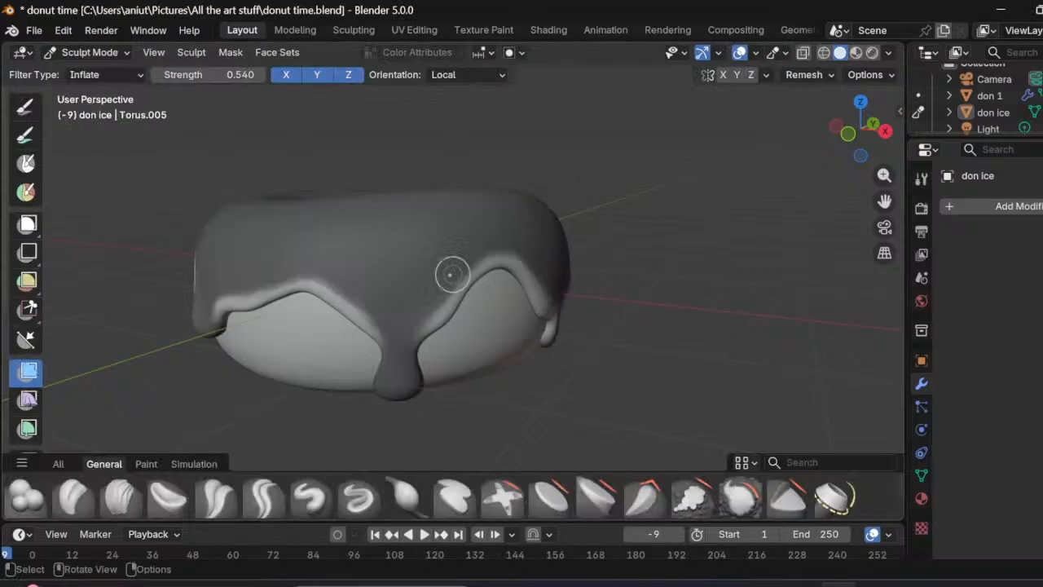
Step: Add another Inflate pass to the edge band at about 0.007 and clear the icing's mask
{"action": "middle_click_drag", "start_coordinate": [565, 384], "coordinate": [519, 380]}
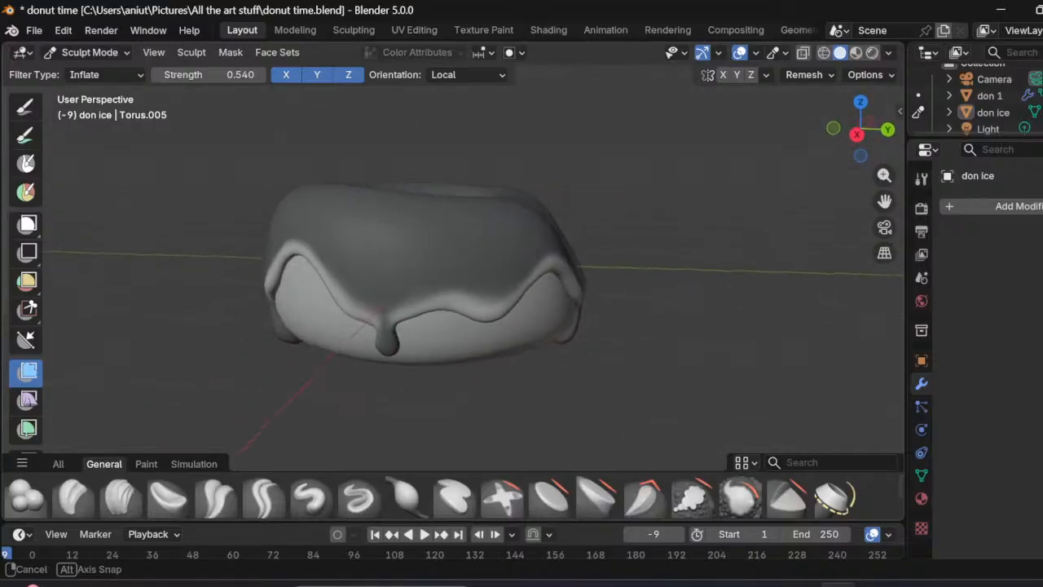
{"action": "middle_click_drag", "start_coordinate": [473, 307], "coordinate": [479, 307]}
{"action": "left_click_drag", "start_coordinate": [558, 322], "coordinate": [560, 320]}
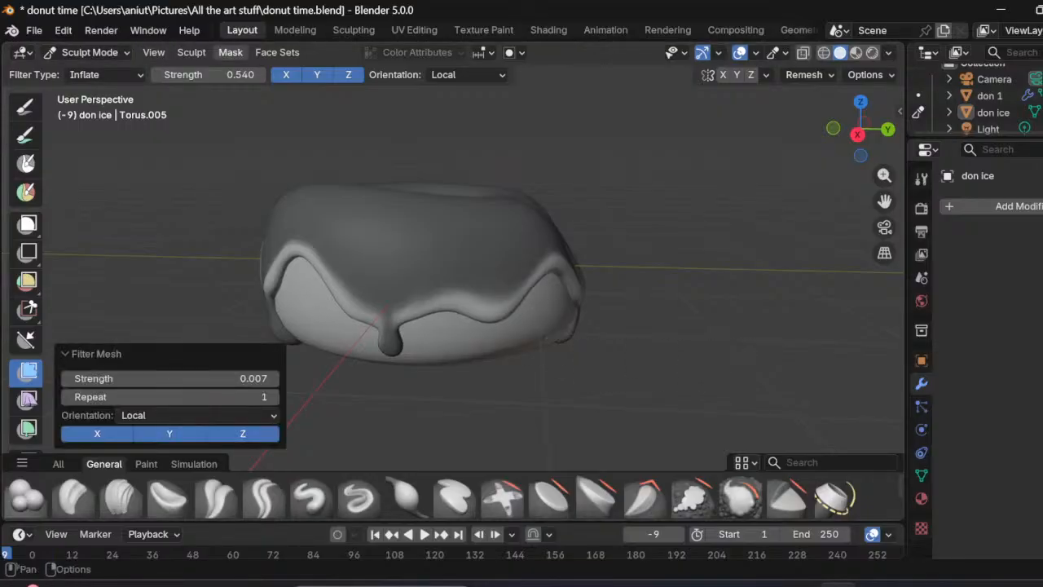
{"action": "left_click", "coordinate": [231, 52]}
{"action": "left_click", "coordinate": [246, 86]}
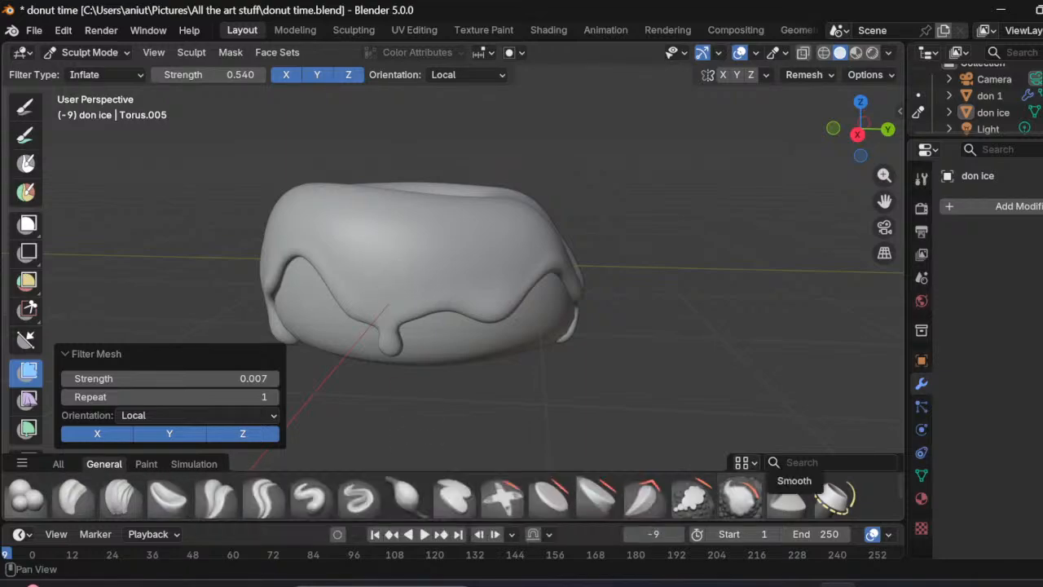
Step: Set the Smooth brush to strength 0.423 and soften the icing's lower edge and outer side near the drips
{"action": "left_click", "coordinate": [740, 495]}
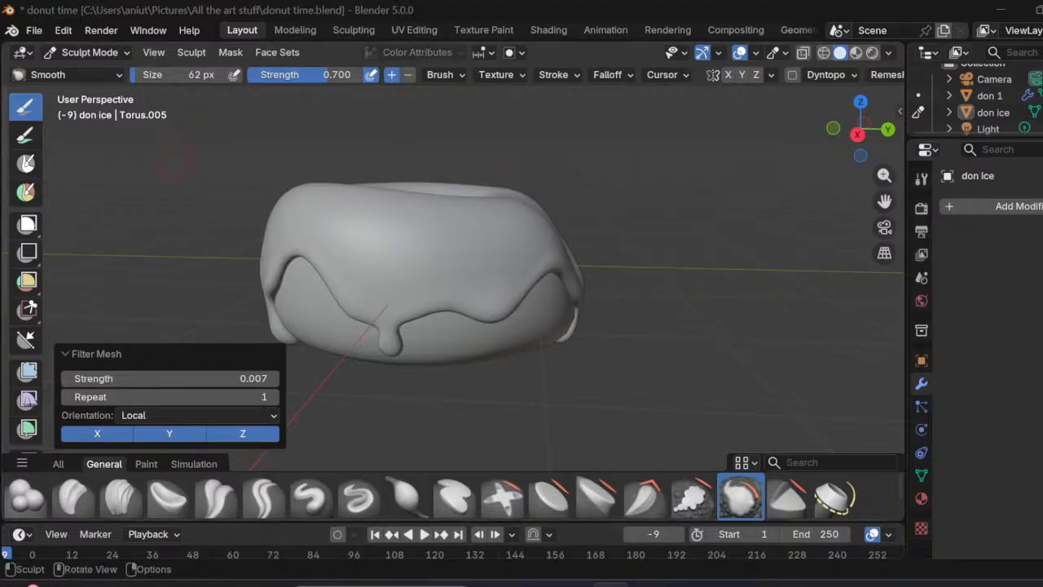
{"action": "left_click_drag", "start_coordinate": [341, 74], "coordinate": [305, 74]}
{"action": "scroll", "coordinate": [457, 269], "scroll_direction": "up", "scroll_amount": 2}
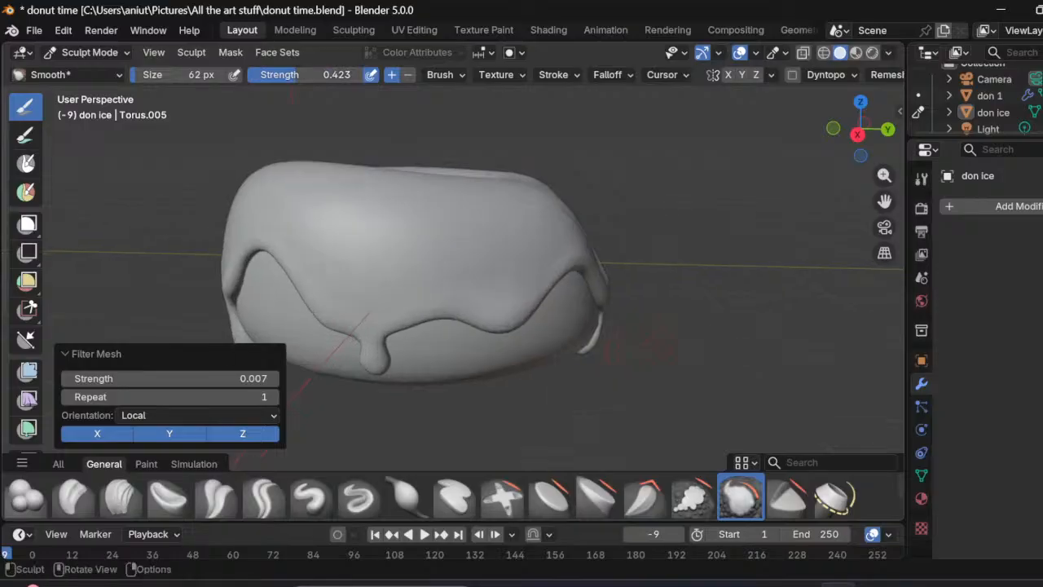
{"action": "scroll", "coordinate": [640, 343], "scroll_direction": "up", "scroll_amount": 1}
{"action": "middle_click_drag", "start_coordinate": [636, 342], "coordinate": [594, 339]}
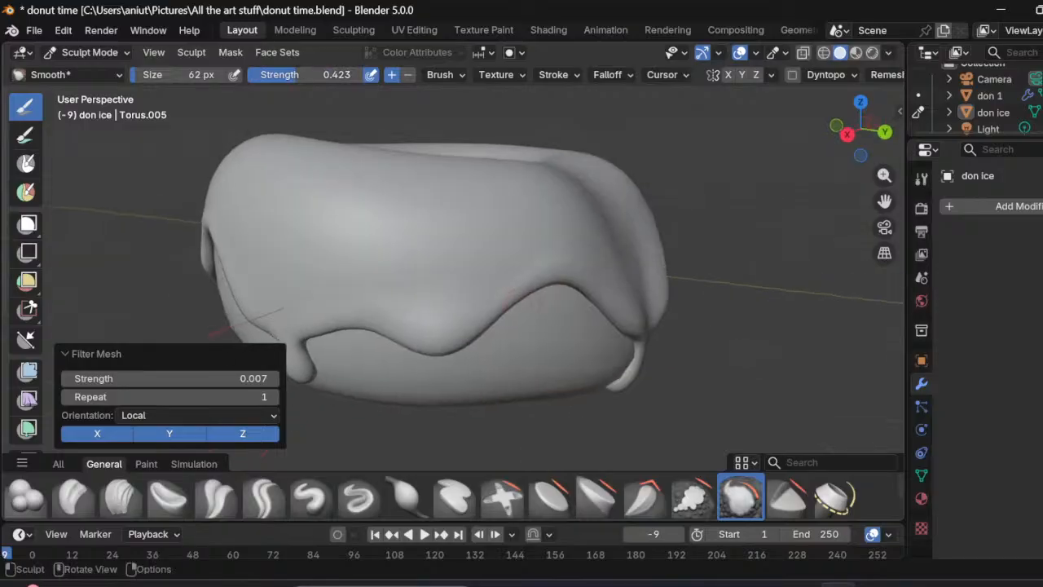
{"action": "left_click_drag", "start_coordinate": [655, 295], "coordinate": [656, 300]}
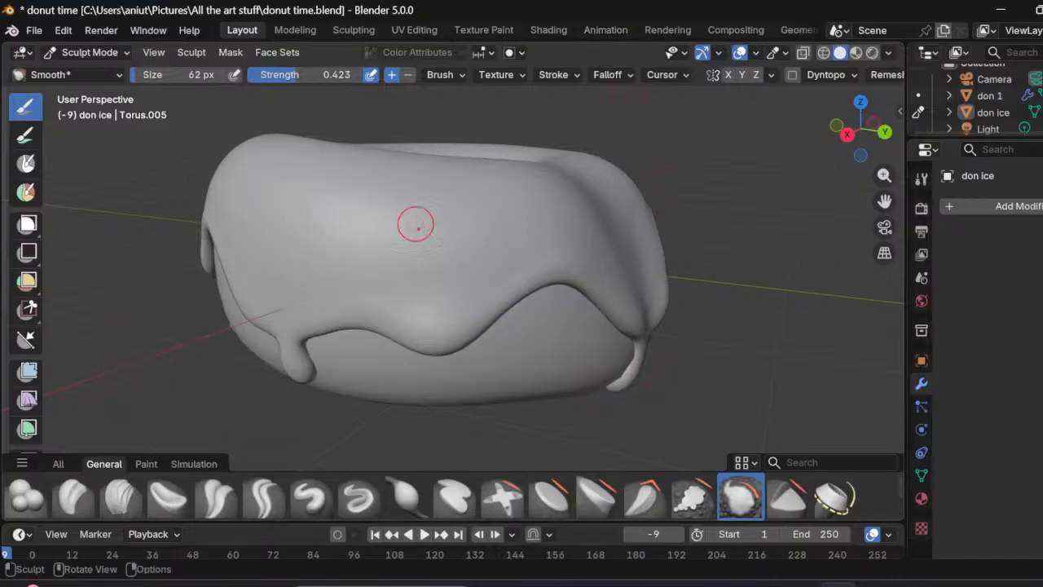
{"action": "middle_click_drag", "start_coordinate": [656, 265], "coordinate": [528, 259]}
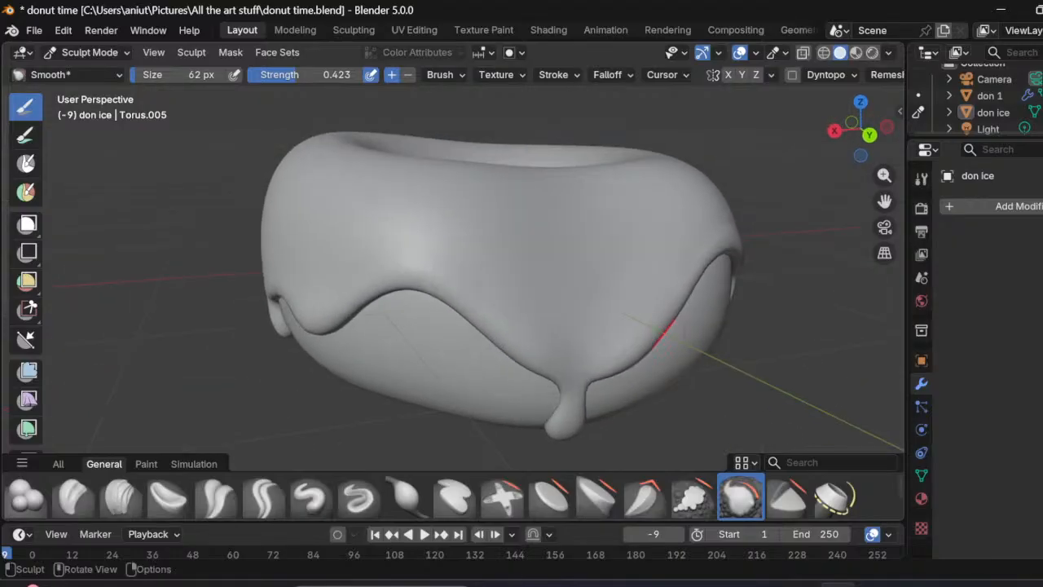
{"action": "left_click_drag", "start_coordinate": [645, 321], "coordinate": [652, 344]}
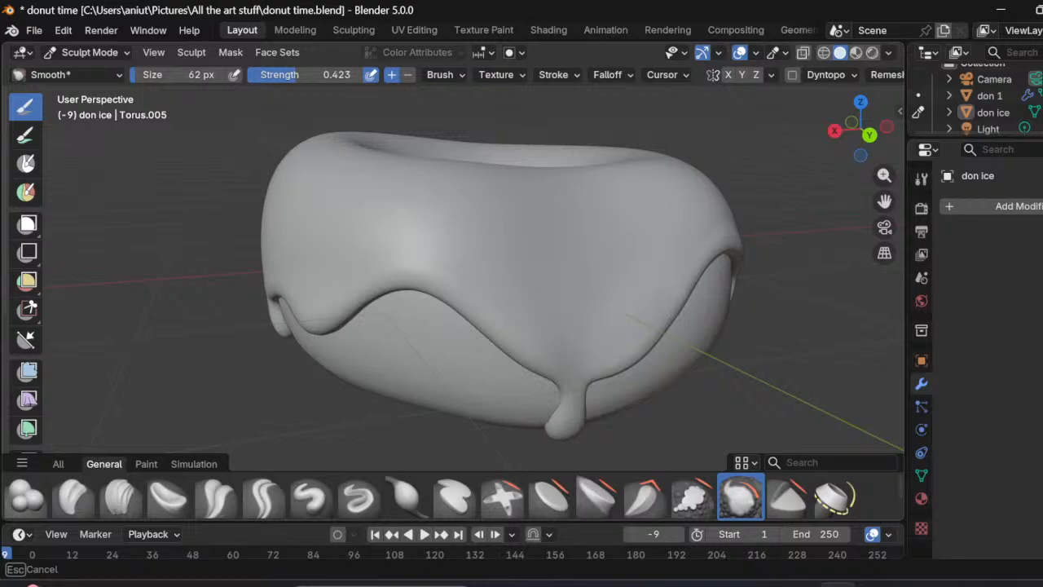
{"action": "left_click_drag", "start_coordinate": [707, 224], "coordinate": [711, 216]}
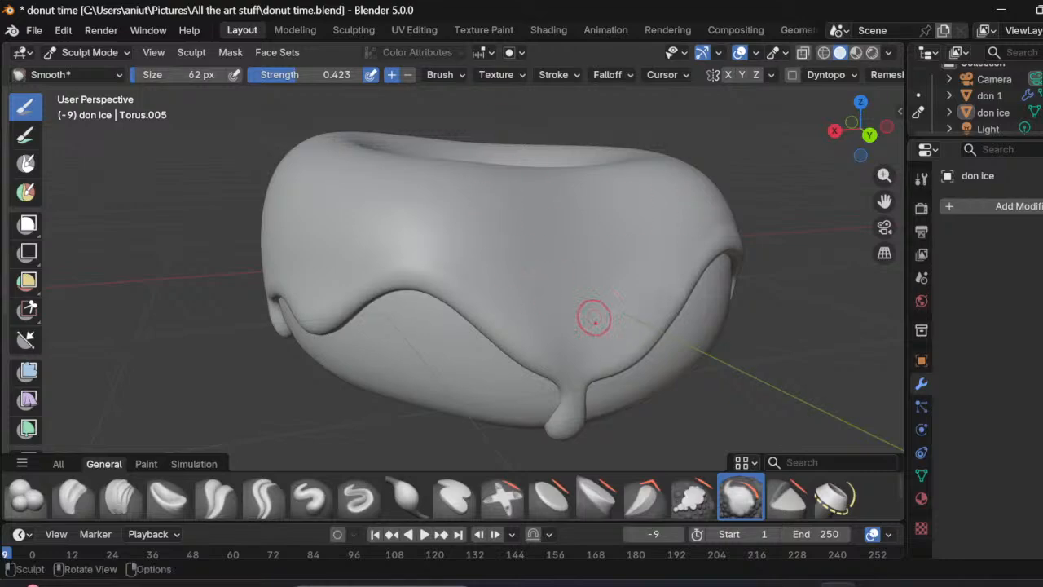
Step: Smooth the icing's side above the wide arch between drips and over the neighbouring short outer drip
{"action": "middle_click_drag", "start_coordinate": [592, 317], "coordinate": [502, 253]}
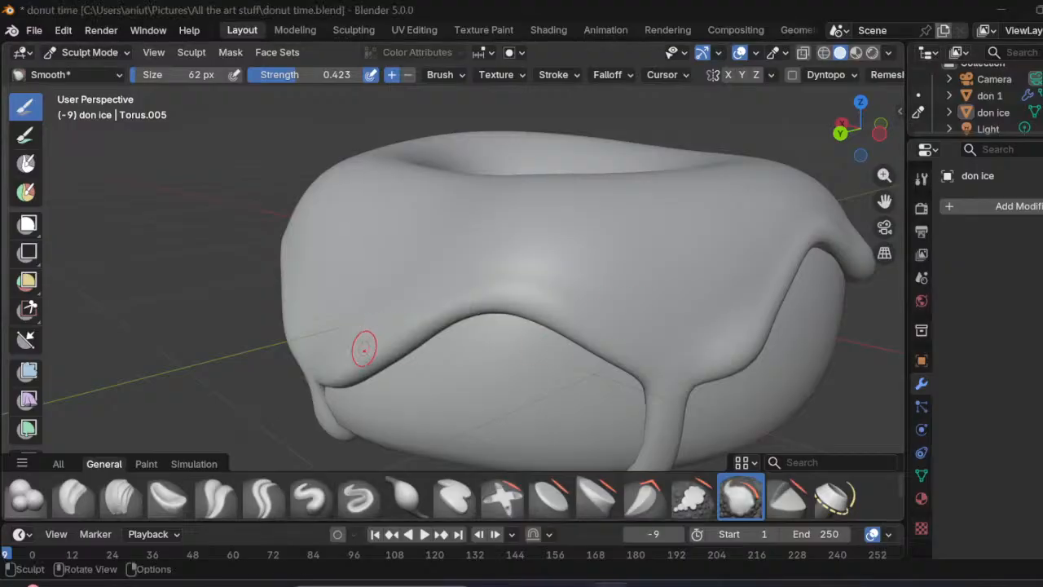
{"action": "left_click_drag", "start_coordinate": [342, 360], "coordinate": [352, 354]}
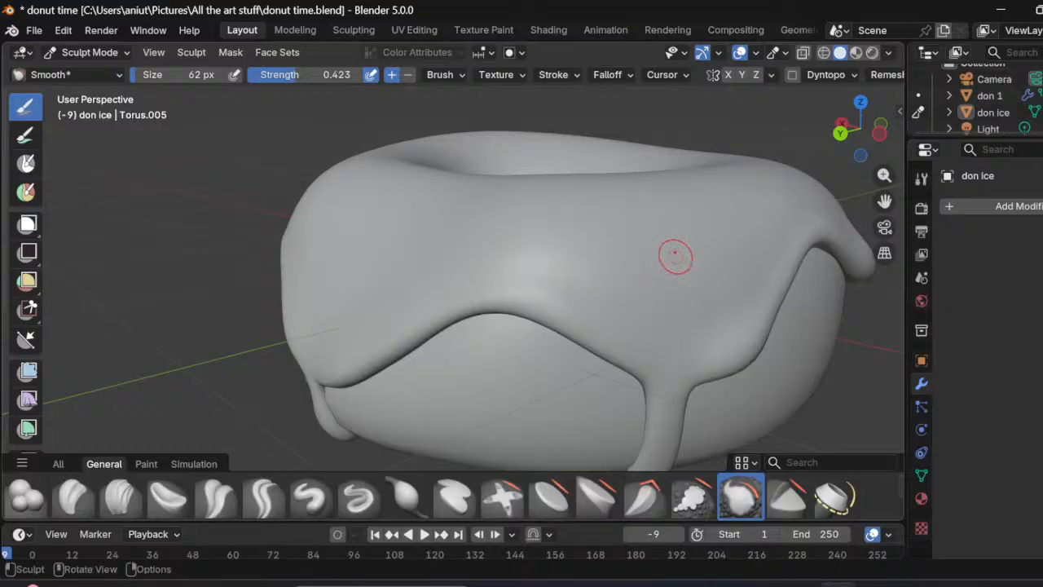
{"action": "left_click_drag", "start_coordinate": [515, 261], "coordinate": [612, 269]}
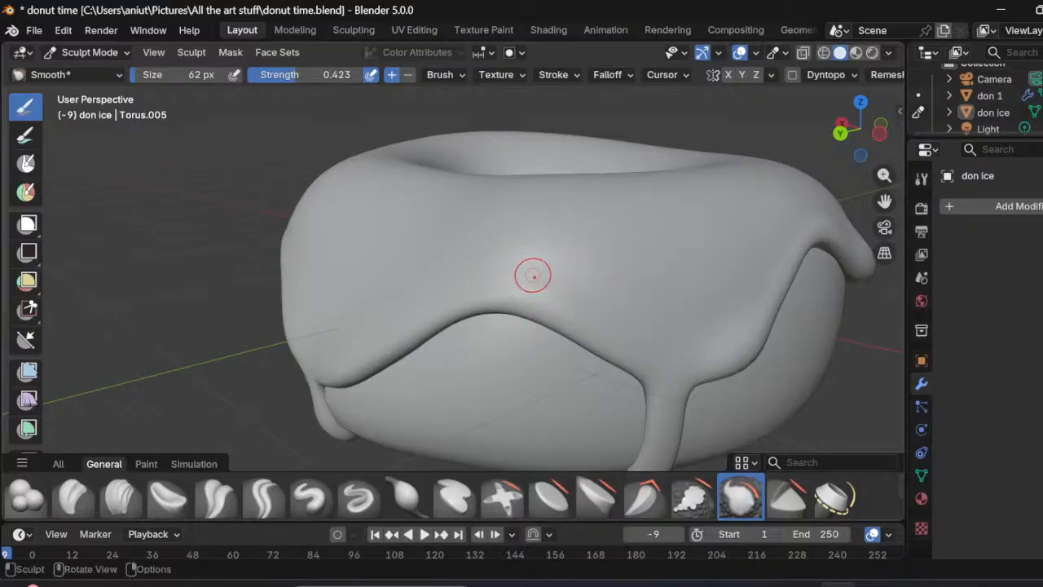
{"action": "left_click_drag", "start_coordinate": [534, 275], "coordinate": [603, 301]}
{"action": "mouse_move", "coordinate": [668, 361]}
{"action": "middle_mouse_down"}
{"action": "mouse_move", "coordinate": [554, 369]}
{"action": "mouse_move", "coordinate": [571, 350]}
{"action": "mouse_move", "coordinate": [562, 338]}
{"action": "mouse_move", "coordinate": [538, 374]}
{"action": "mouse_move", "coordinate": [610, 380]}
{"action": "middle_mouse_up"}
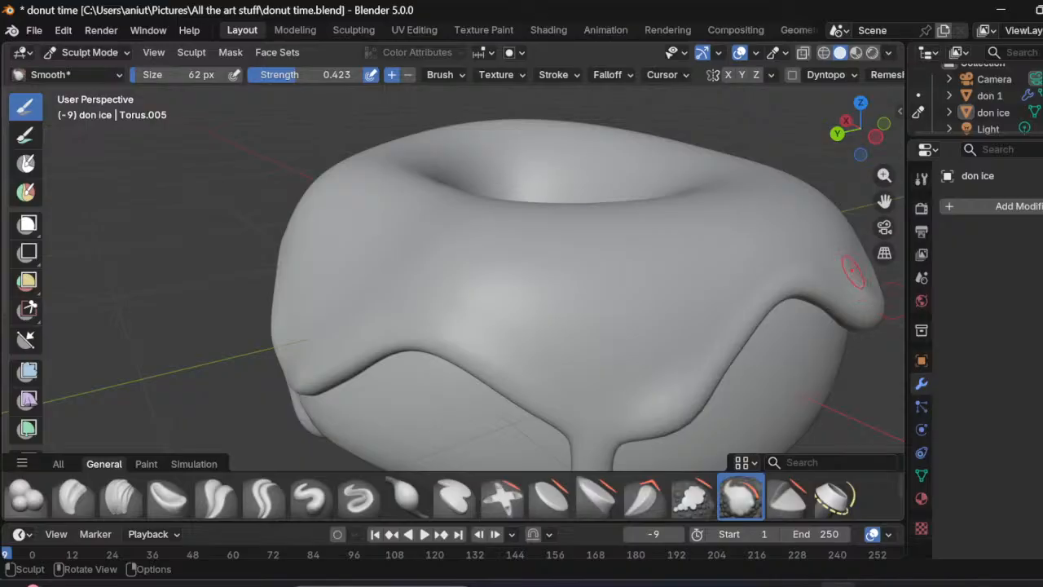
{"action": "mouse_move", "coordinate": [852, 271]}
{"action": "left_mouse_down"}
{"action": "mouse_move", "coordinate": [858, 279]}
{"action": "mouse_move", "coordinate": [847, 263]}
{"action": "mouse_move", "coordinate": [874, 295]}
{"action": "left_mouse_up"}
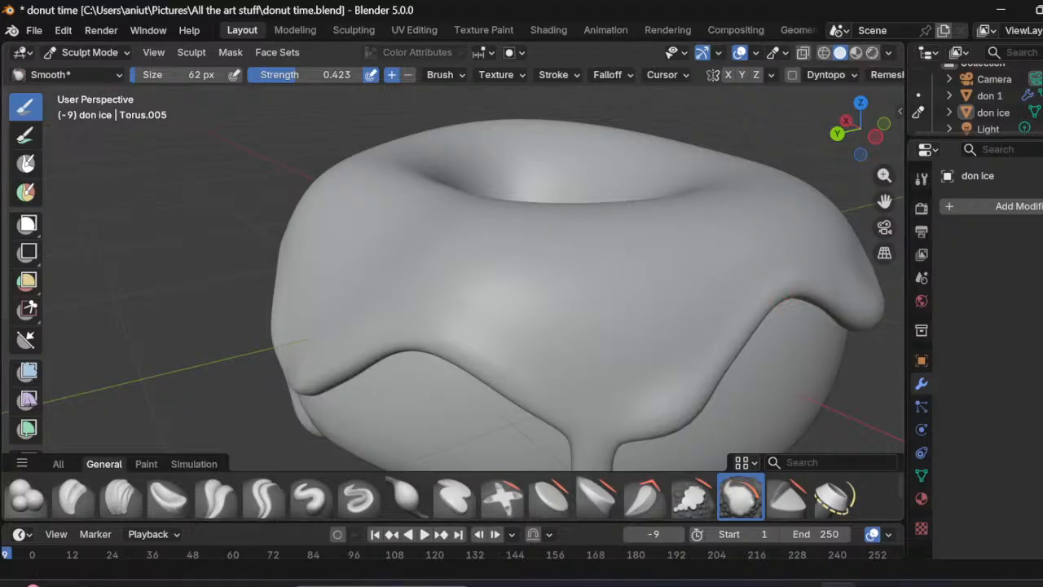
Step: Smooth the icing's lower edge and outer side around the wide rounded drip and the thin drips beside it
{"action": "mouse_move", "coordinate": [749, 273]}
{"action": "middle_mouse_down"}
{"action": "mouse_move", "coordinate": [783, 155]}
{"action": "mouse_move", "coordinate": [721, 374]}
{"action": "middle_mouse_up"}
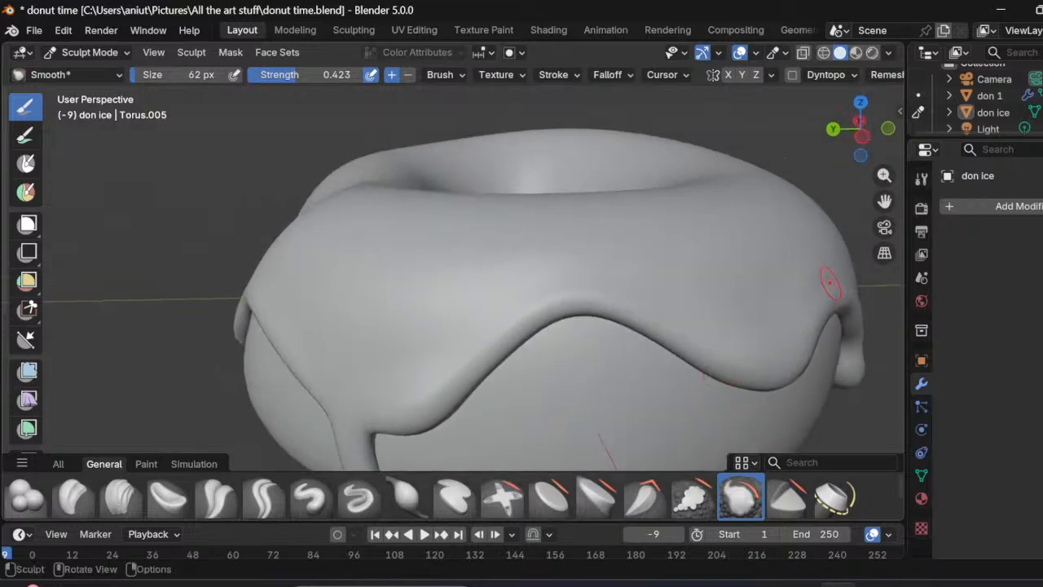
{"action": "left_click_drag", "start_coordinate": [723, 376], "coordinate": [833, 328]}
{"action": "mouse_move", "coordinate": [822, 367]}
{"action": "middle_mouse_down"}
{"action": "mouse_move", "coordinate": [721, 330]}
{"action": "mouse_move", "coordinate": [635, 330]}
{"action": "mouse_move", "coordinate": [680, 355]}
{"action": "middle_mouse_up"}
{"action": "mouse_move", "coordinate": [332, 328]}
{"action": "left_mouse_down"}
{"action": "mouse_move", "coordinate": [350, 346]}
{"action": "mouse_move", "coordinate": [314, 168]}
{"action": "left_mouse_up"}
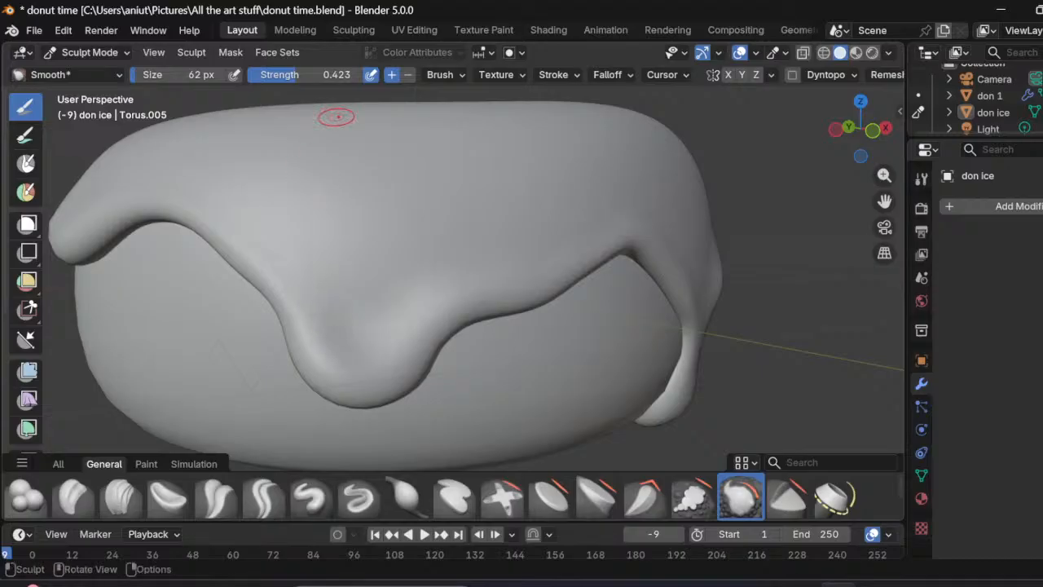
{"action": "mouse_move", "coordinate": [681, 240]}
{"action": "left_mouse_down"}
{"action": "mouse_move", "coordinate": [687, 249]}
{"action": "mouse_move", "coordinate": [644, 238]}
{"action": "mouse_move", "coordinate": [695, 443]}
{"action": "left_mouse_up"}
{"action": "middle_click_drag", "start_coordinate": [807, 145], "coordinate": [696, 297]}
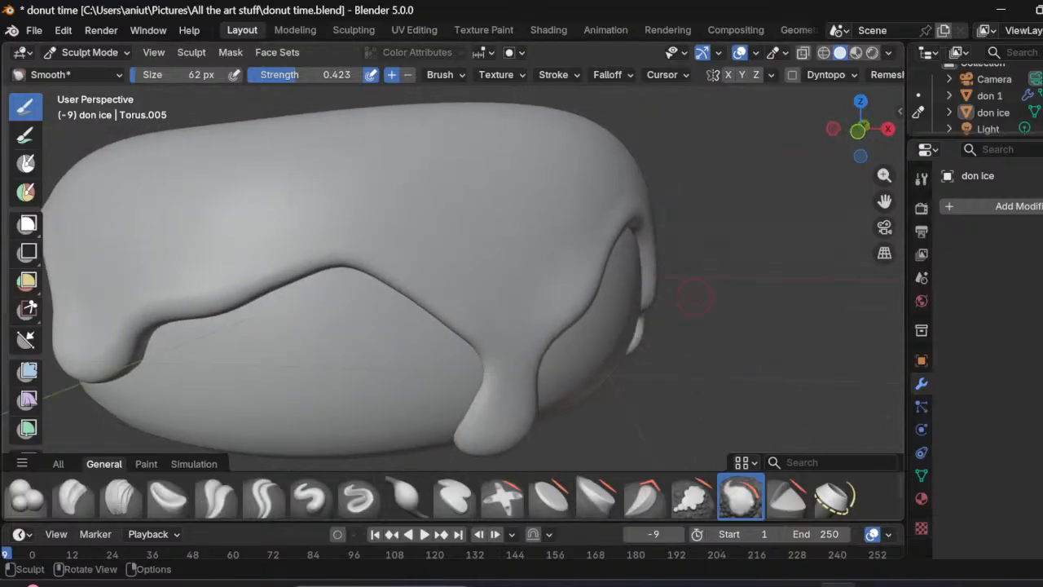
{"action": "mouse_move", "coordinate": [465, 299]}
{"action": "left_mouse_down"}
{"action": "mouse_move", "coordinate": [577, 290]}
{"action": "mouse_move", "coordinate": [621, 236]}
{"action": "mouse_move", "coordinate": [598, 242]}
{"action": "mouse_move", "coordinate": [648, 204]}
{"action": "left_mouse_up"}
{"action": "mouse_move", "coordinate": [815, 351]}
{"action": "middle_mouse_down"}
{"action": "mouse_move", "coordinate": [628, 345]}
{"action": "mouse_move", "coordinate": [595, 354]}
{"action": "middle_mouse_up"}
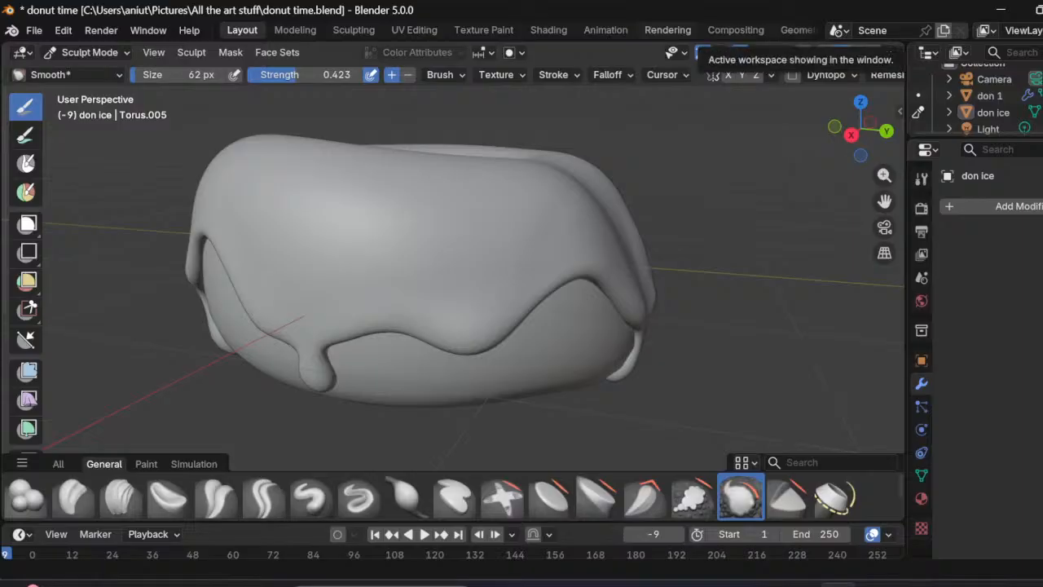
Step: Smooth the icing's side above the wide arch next to the long thin drip and check the donut from other angles
{"action": "middle_click_drag", "start_coordinate": [448, 244], "coordinate": [703, 326]}
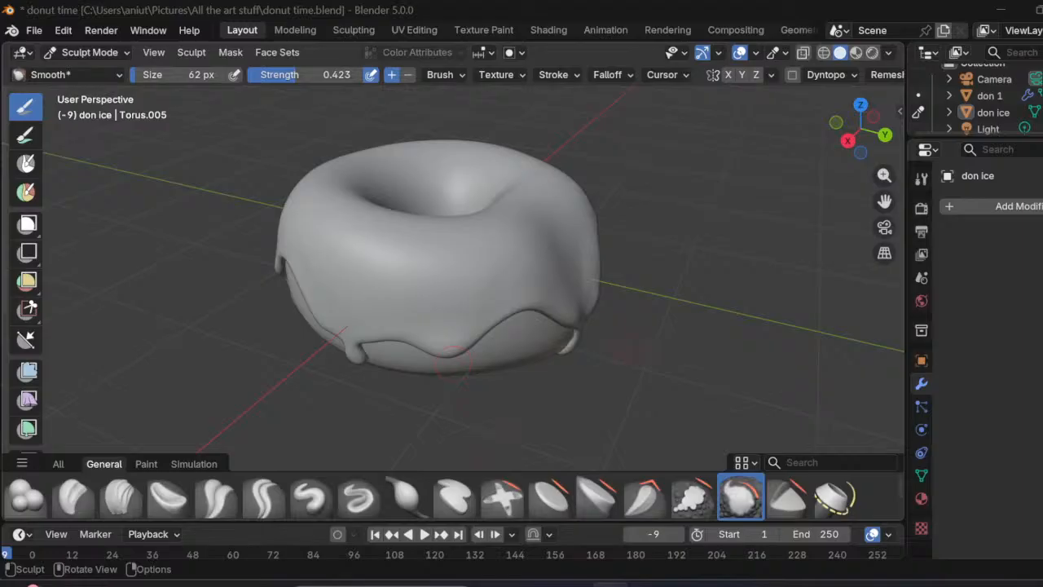
{"action": "mouse_move", "coordinate": [453, 358]}
{"action": "middle_mouse_down"}
{"action": "mouse_move", "coordinate": [350, 306]}
{"action": "mouse_move", "coordinate": [544, 302]}
{"action": "middle_mouse_up"}
{"action": "mouse_move", "coordinate": [547, 306]}
{"action": "left_mouse_down"}
{"action": "mouse_move", "coordinate": [597, 291]}
{"action": "mouse_move", "coordinate": [617, 249]}
{"action": "left_mouse_up"}
{"action": "left_click_drag", "start_coordinate": [578, 292], "coordinate": [621, 245]}
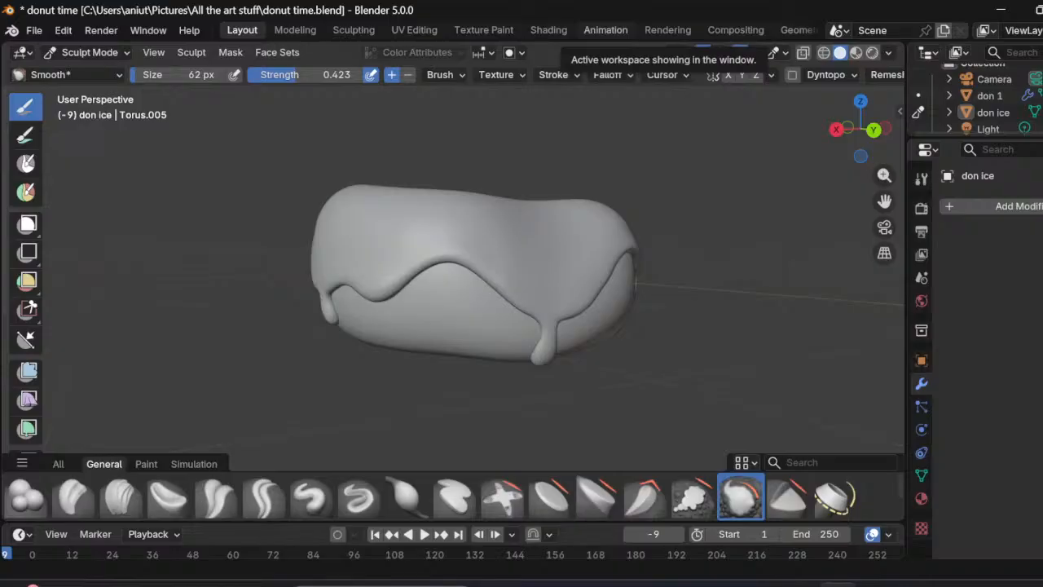
{"action": "scroll", "coordinate": [603, 290], "scroll_direction": "down", "scroll_amount": 2}
{"action": "middle_click_drag", "start_coordinate": [603, 291], "coordinate": [643, 310]}
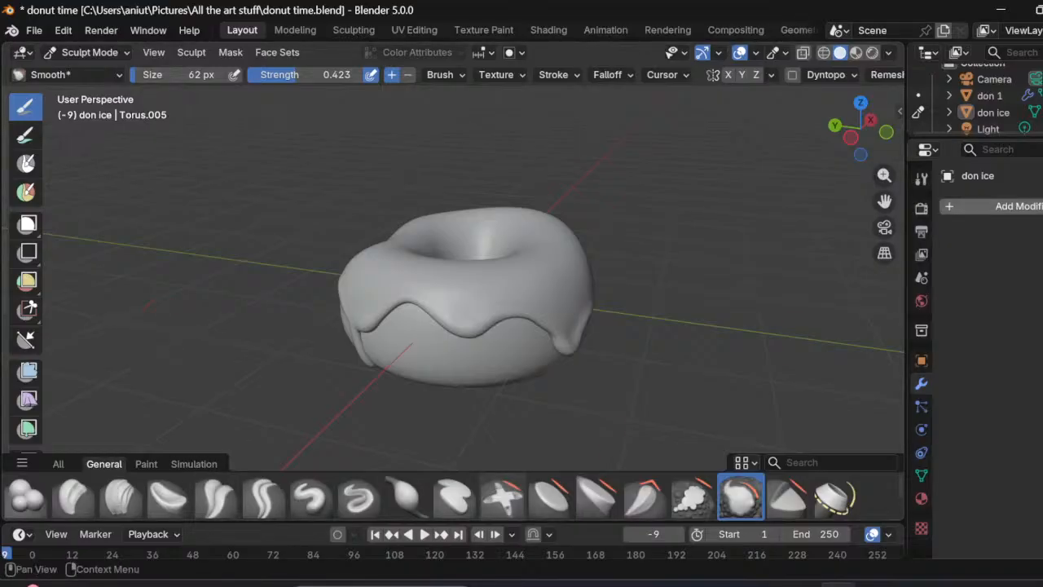
Step: Switch from Sculpt Mode to Object Mode and make the don 1 donut base the active object
{"action": "left_click", "coordinate": [990, 96]}
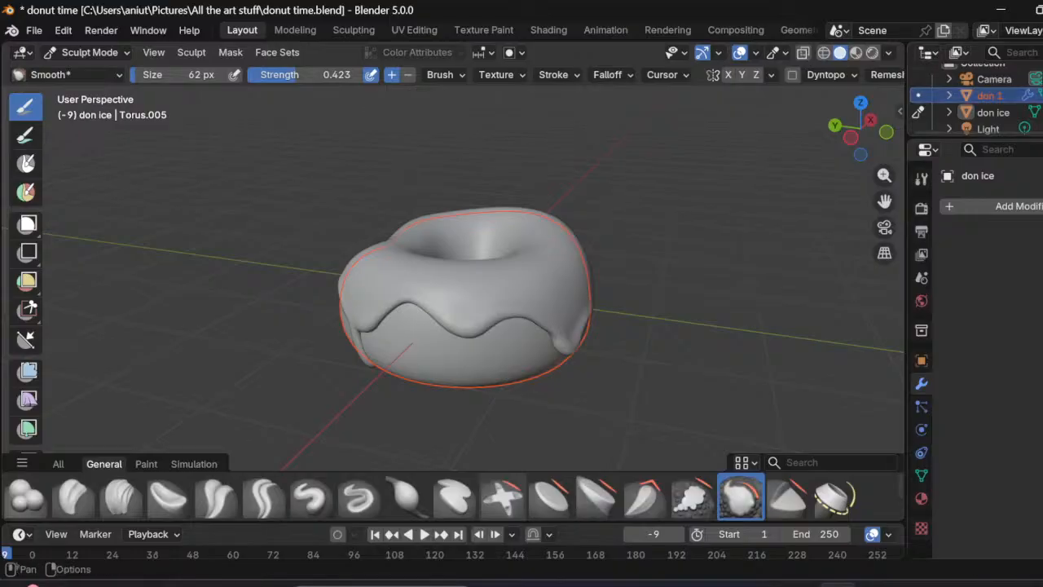
{"action": "left_click", "coordinate": [921, 178]}
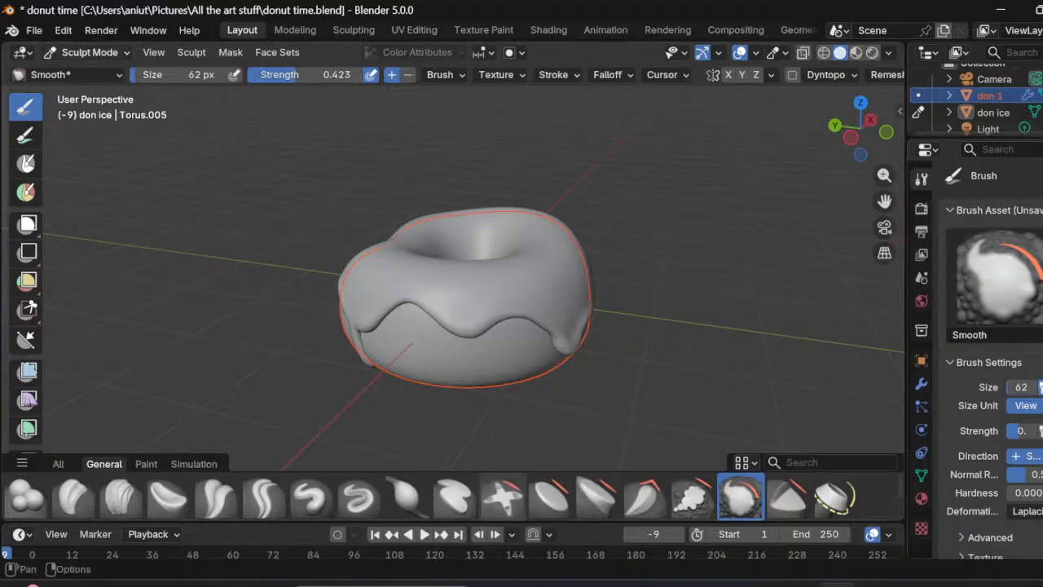
{"action": "left_click", "coordinate": [90, 53]}
{"action": "left_click", "coordinate": [93, 70]}
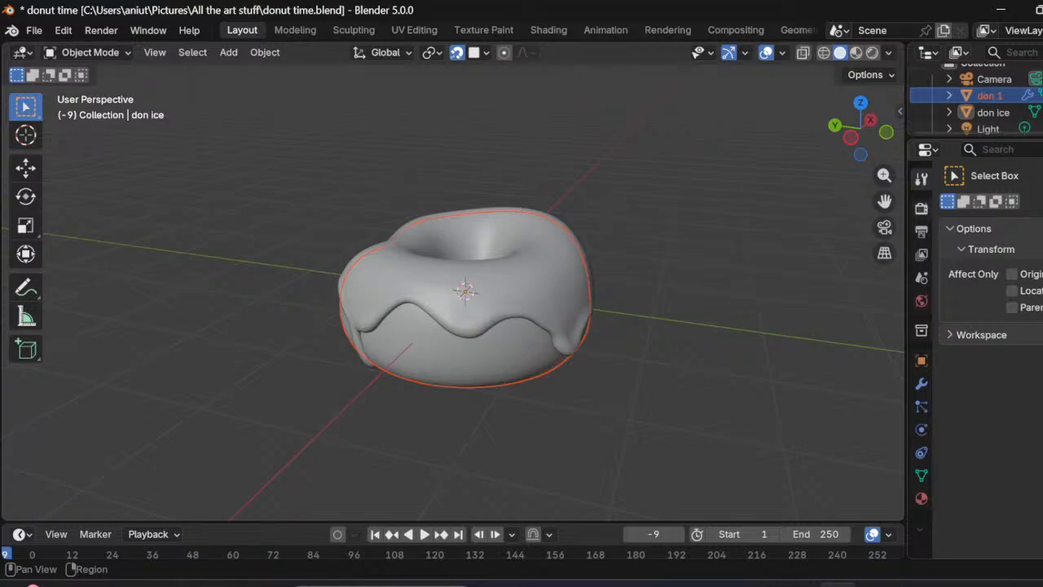
{"action": "left_click", "coordinate": [921, 208]}
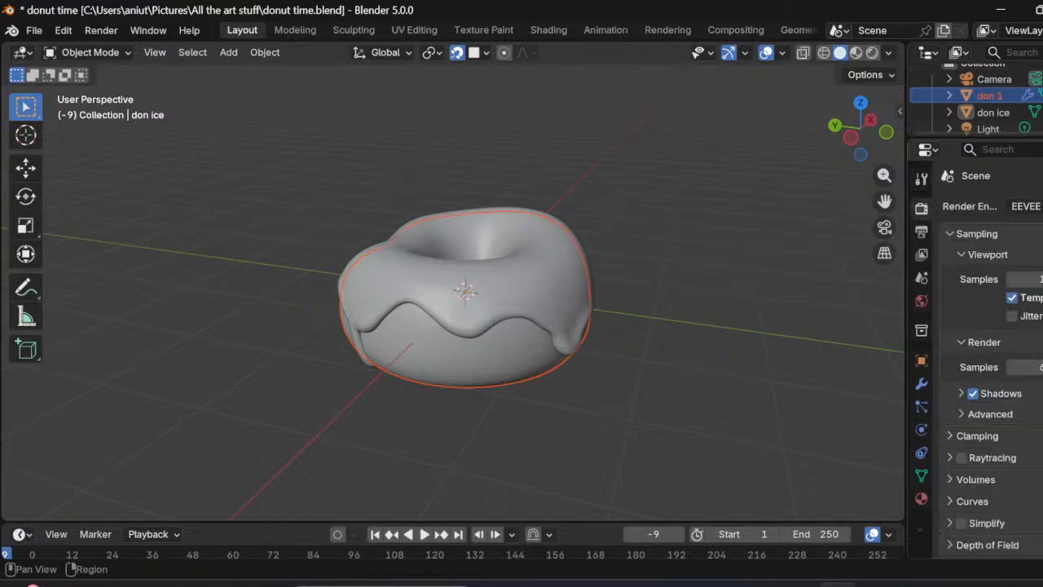
{"action": "left_click", "coordinate": [922, 383]}
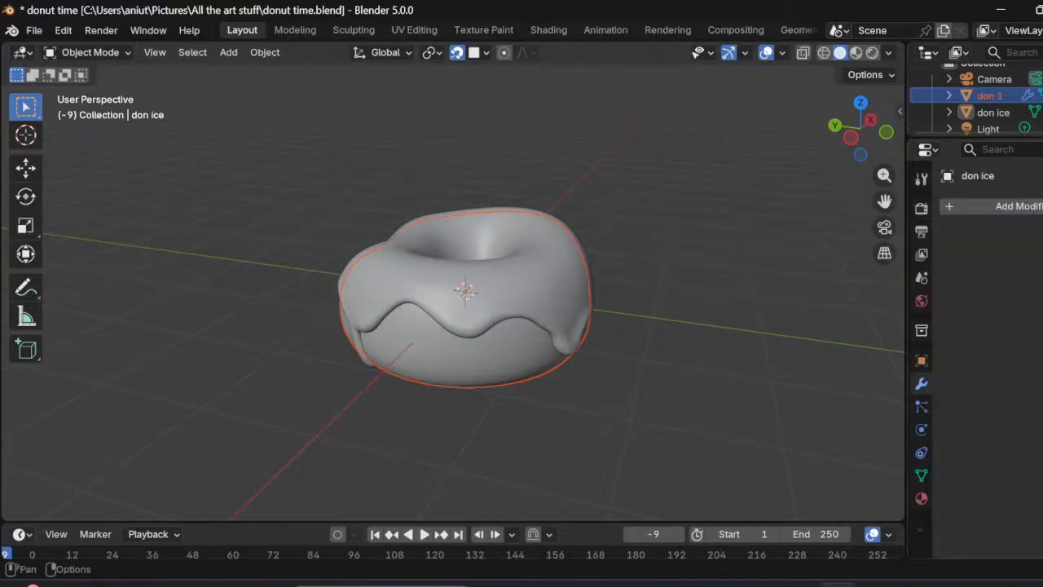
{"action": "left_click", "coordinate": [990, 95]}
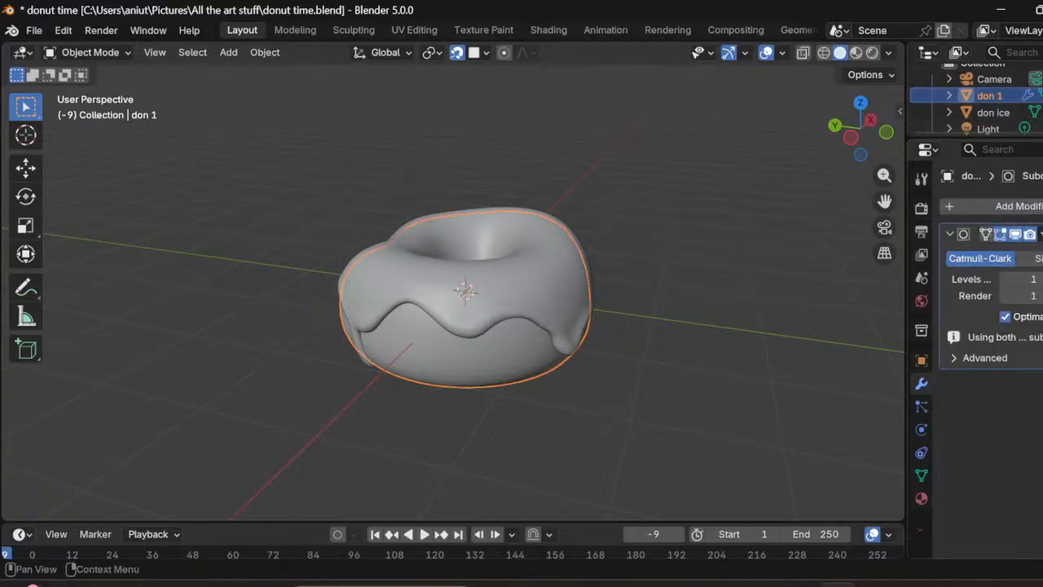
Step: Look through the tool, render, output, scene, physics and modifier properties for the donut base's material settings
{"action": "left_click", "coordinate": [922, 207]}
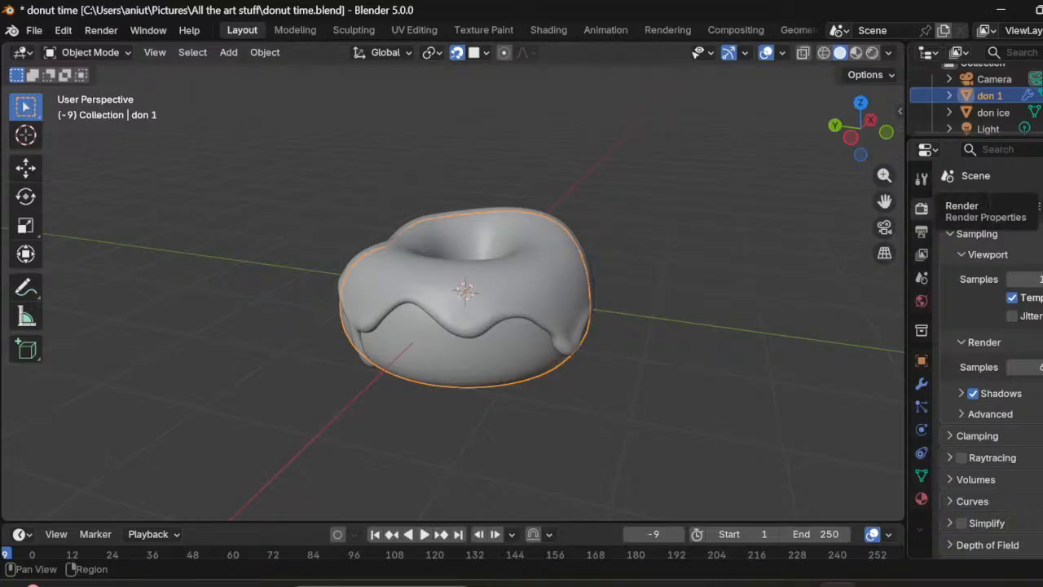
{"action": "left_click", "coordinate": [921, 178]}
{"action": "left_click", "coordinate": [926, 150]}
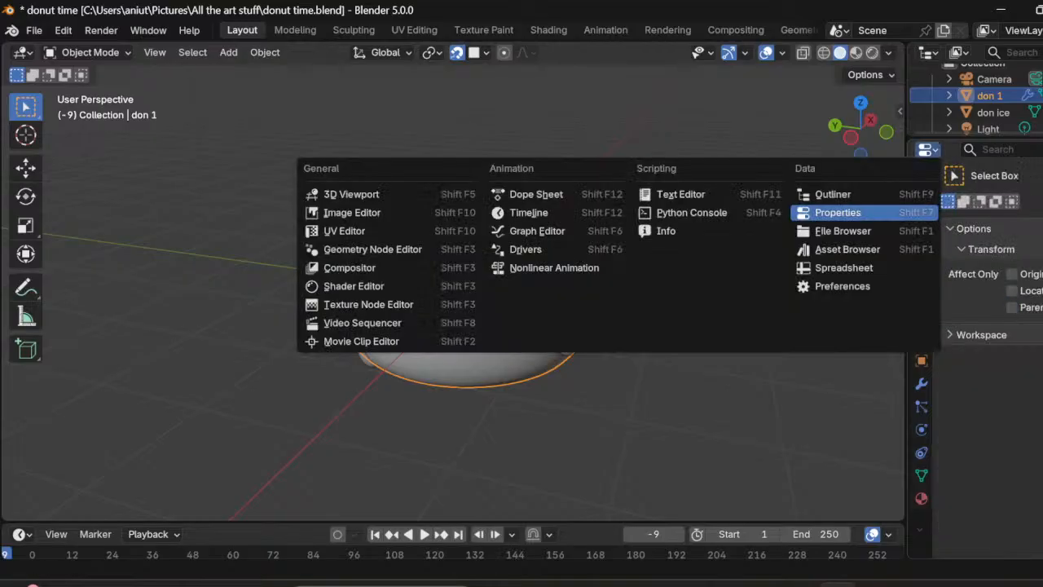
{"action": "left_click", "coordinate": [926, 149]}
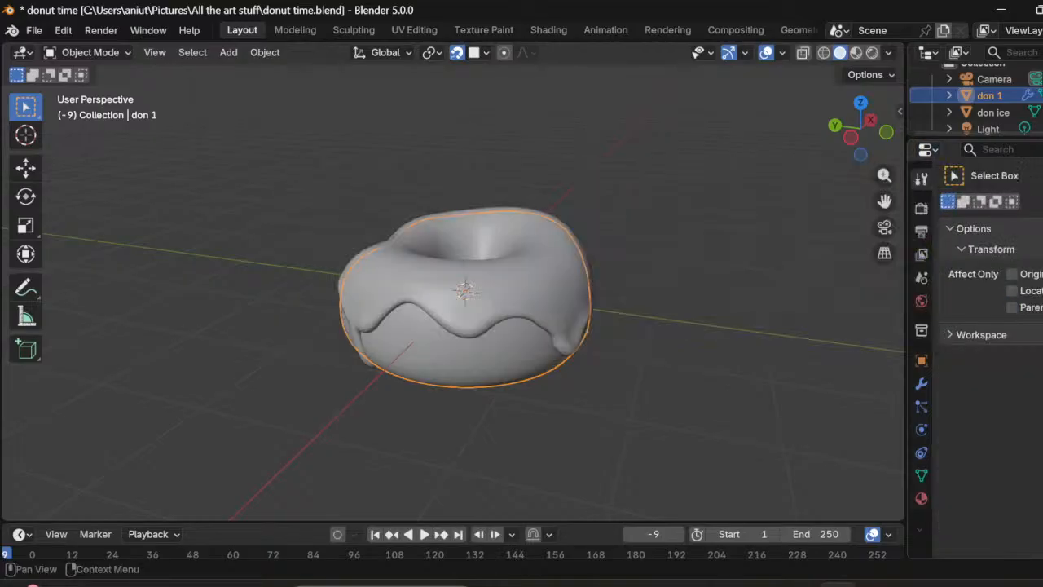
{"action": "left_click", "coordinate": [922, 208]}
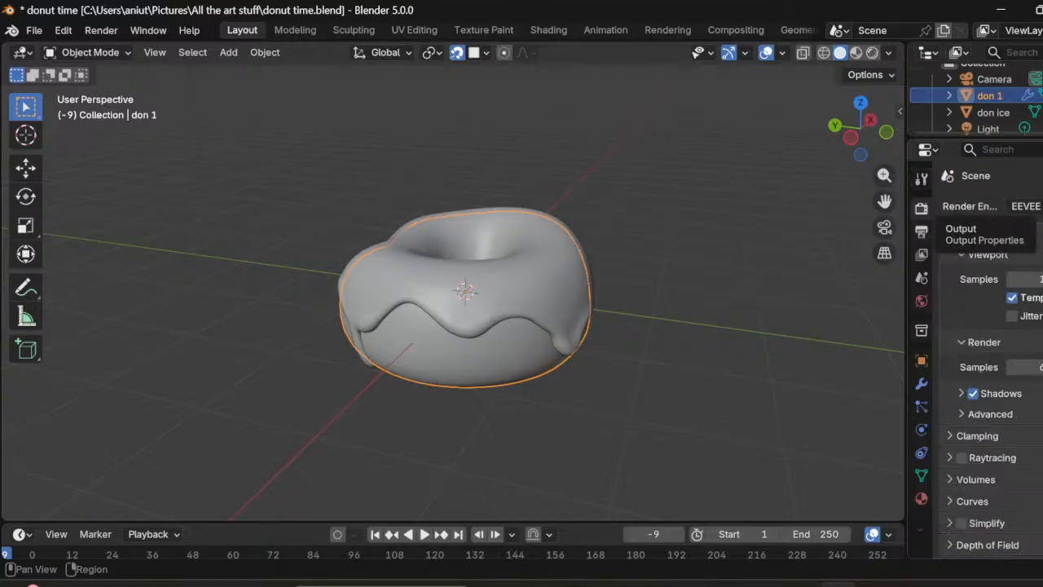
{"action": "left_click", "coordinate": [922, 231]}
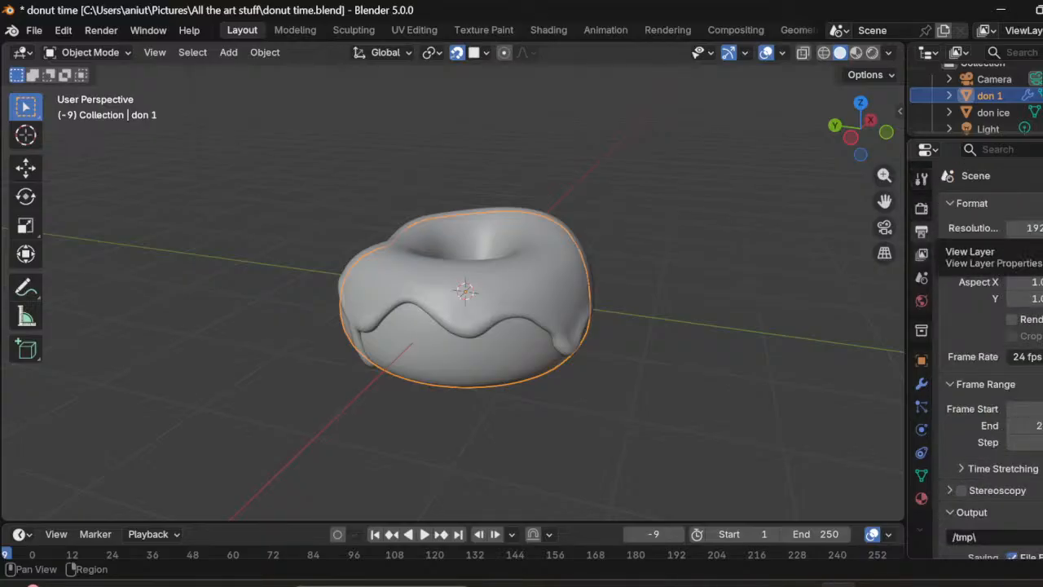
{"action": "left_click", "coordinate": [922, 277]}
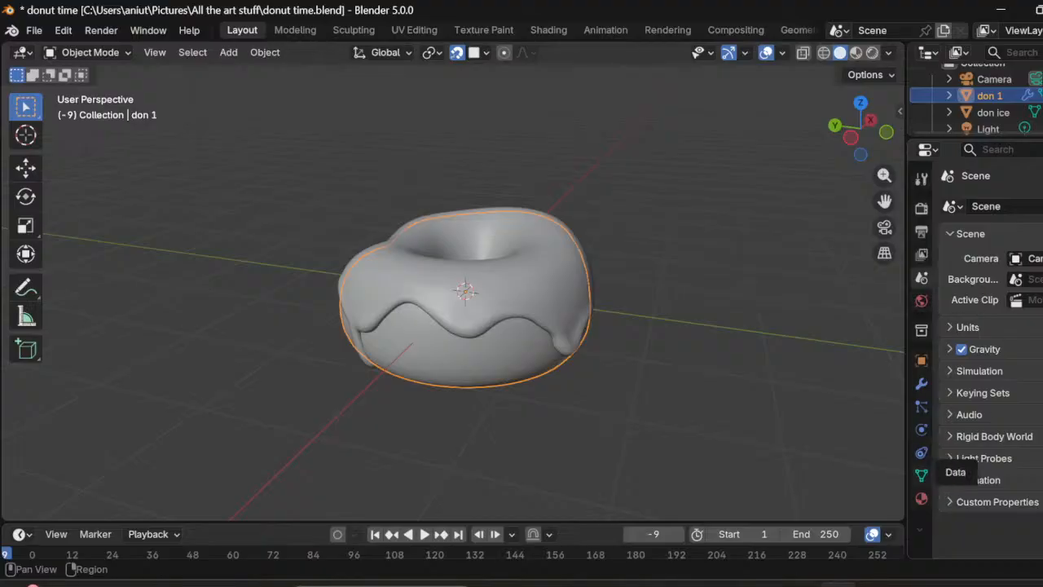
{"action": "right_click", "coordinate": [922, 498]}
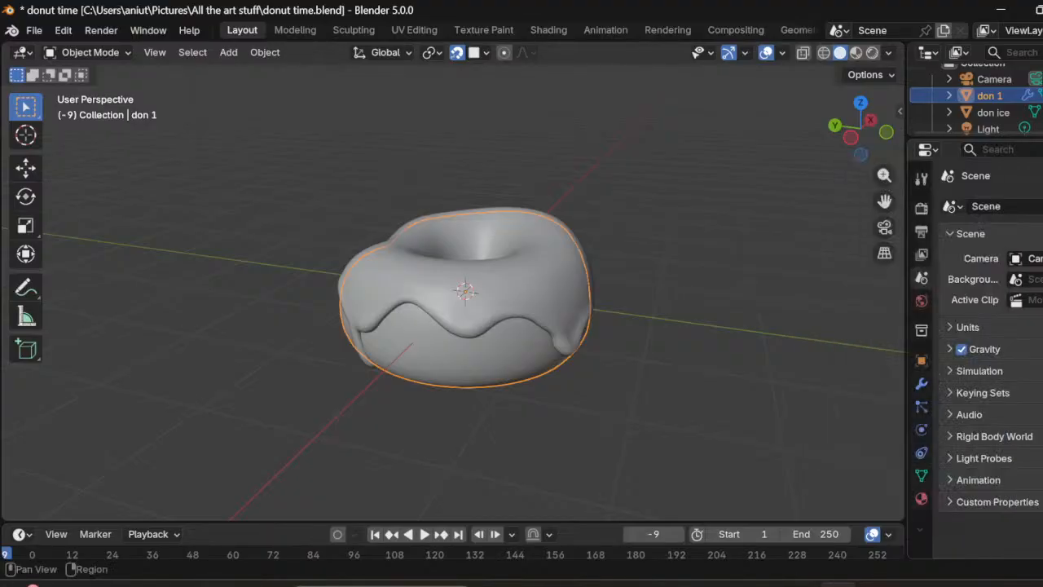
{"action": "left_click", "coordinate": [922, 430]}
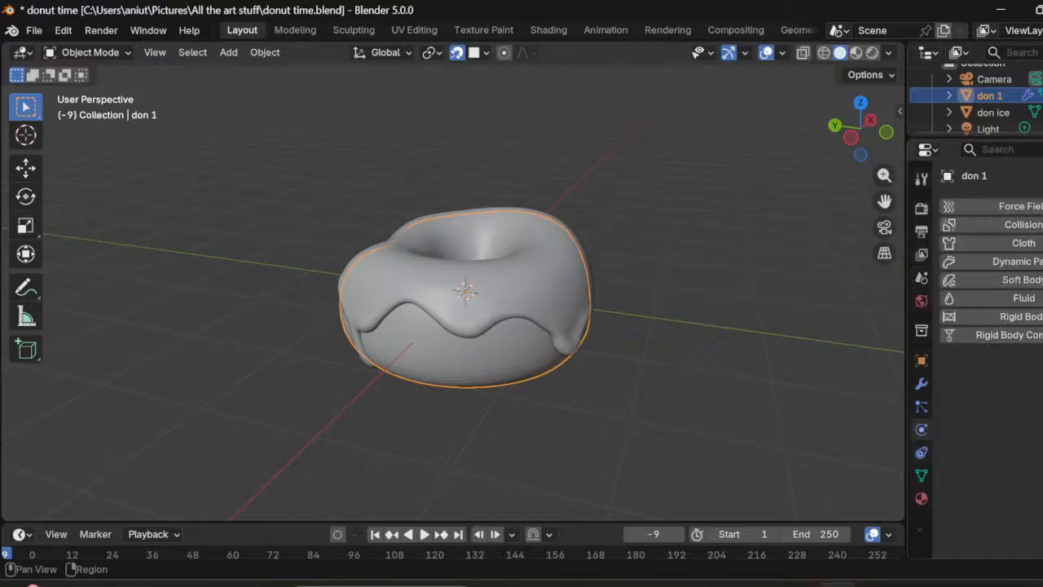
{"action": "left_click", "coordinate": [922, 453]}
{"action": "left_click", "coordinate": [922, 383]}
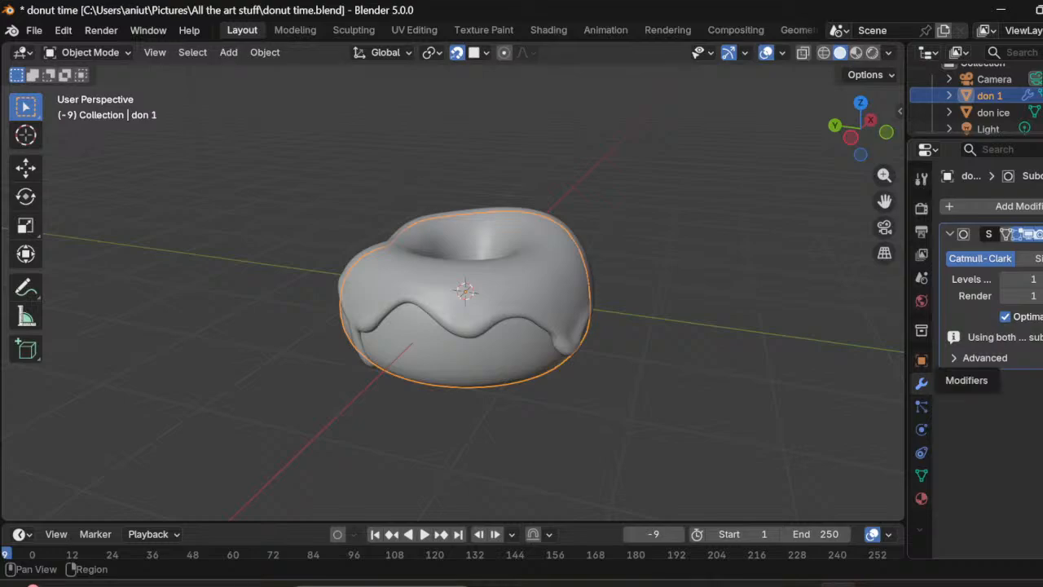
Step: Try the Include and Force Intersection usages in don 1's Line Art settings and return the usage to Inherit
{"action": "left_click", "coordinate": [921, 361]}
{"action": "scroll", "coordinate": [978, 358], "scroll_direction": "down", "scroll_amount": 3}
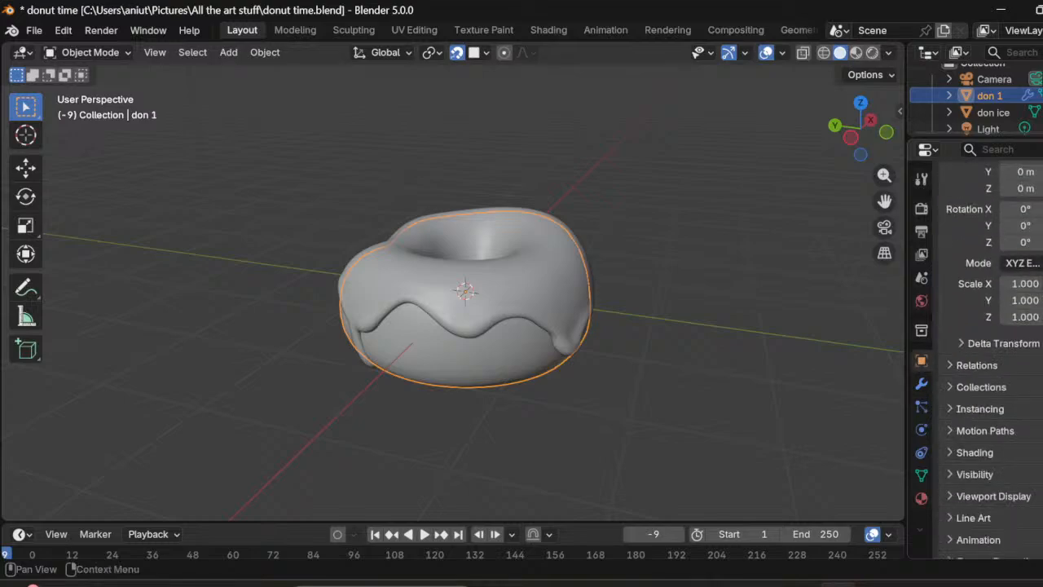
{"action": "scroll", "coordinate": [978, 358], "scroll_direction": "down", "scroll_amount": 1}
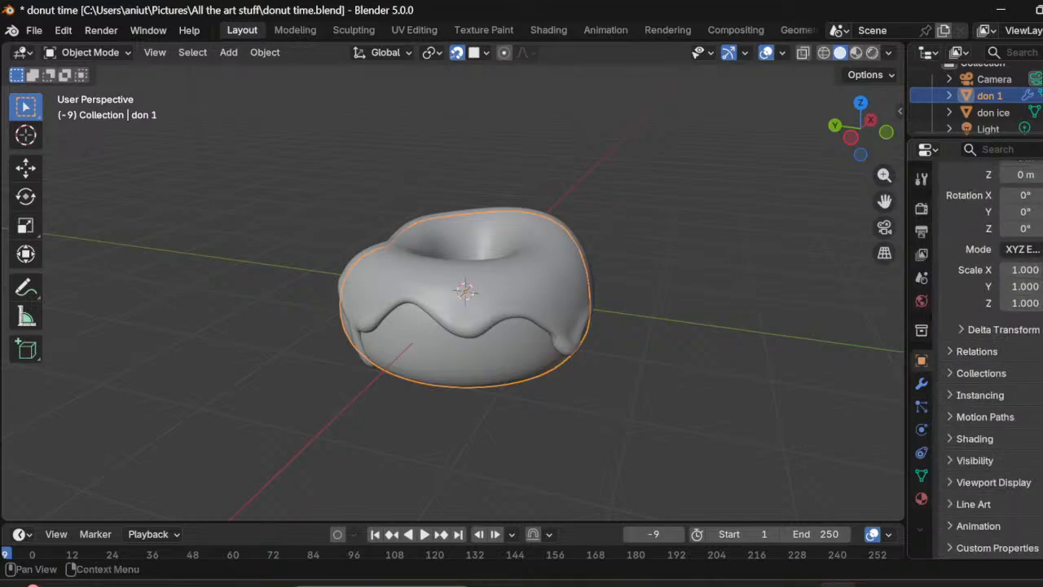
{"action": "left_click", "coordinate": [973, 504]}
{"action": "scroll", "coordinate": [978, 489], "scroll_direction": "down", "scroll_amount": 2}
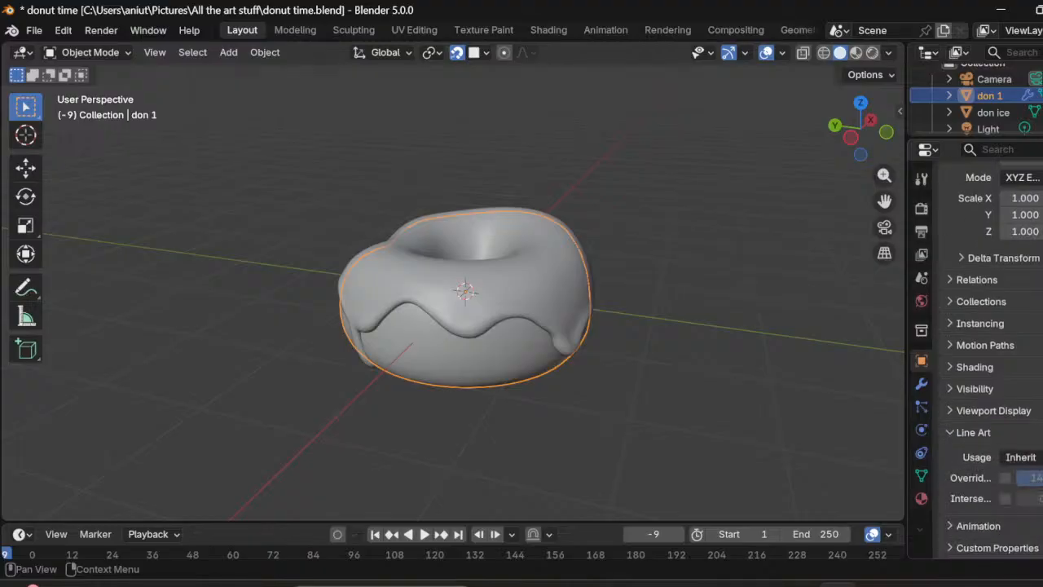
{"action": "left_click", "coordinate": [1020, 457]}
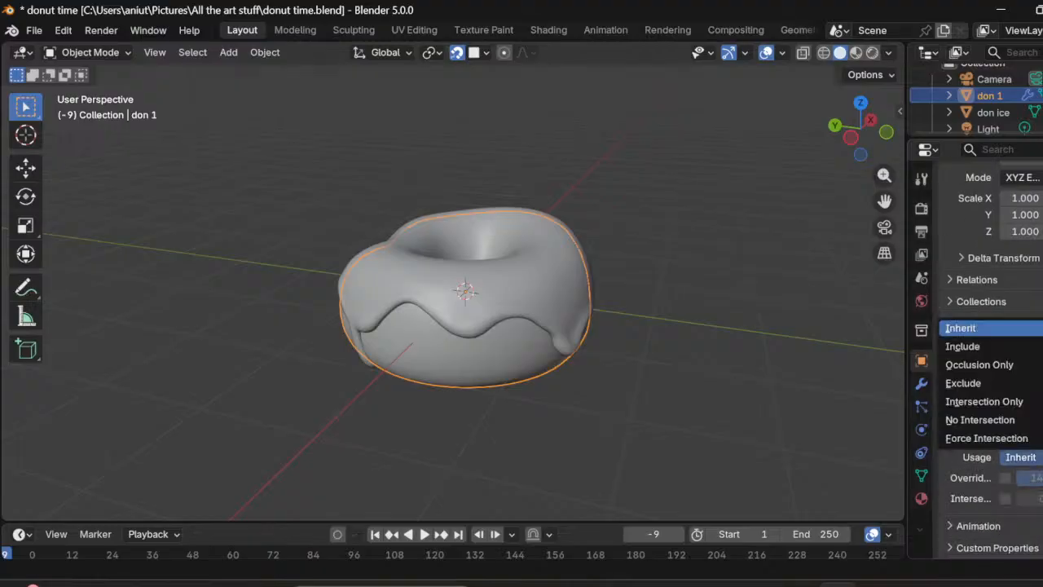
{"action": "left_click", "coordinate": [963, 346]}
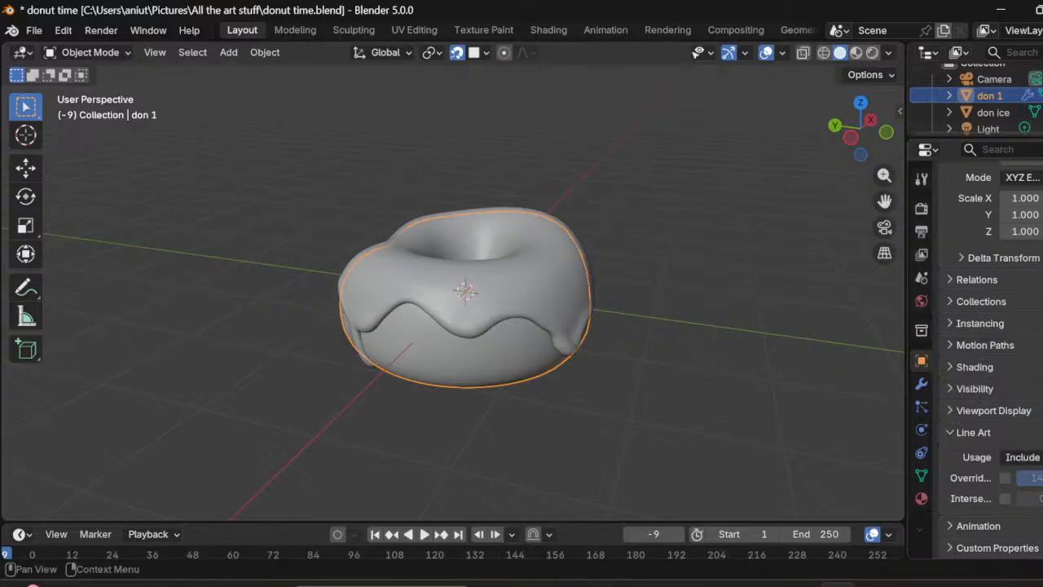
{"action": "left_click", "coordinate": [1022, 457]}
{"action": "left_click", "coordinate": [986, 438]}
{"action": "left_click", "coordinate": [1022, 457]}
{"action": "left_click", "coordinate": [960, 328]}
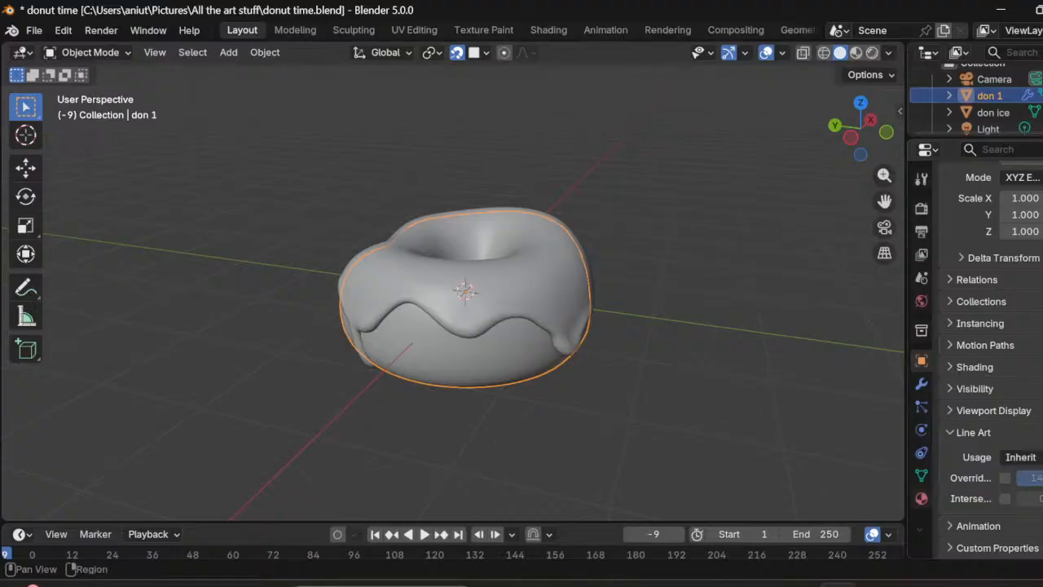
Step: Create a new material for the don 1 donut base and set its base color to golden yellow
{"action": "left_click", "coordinate": [921, 498]}
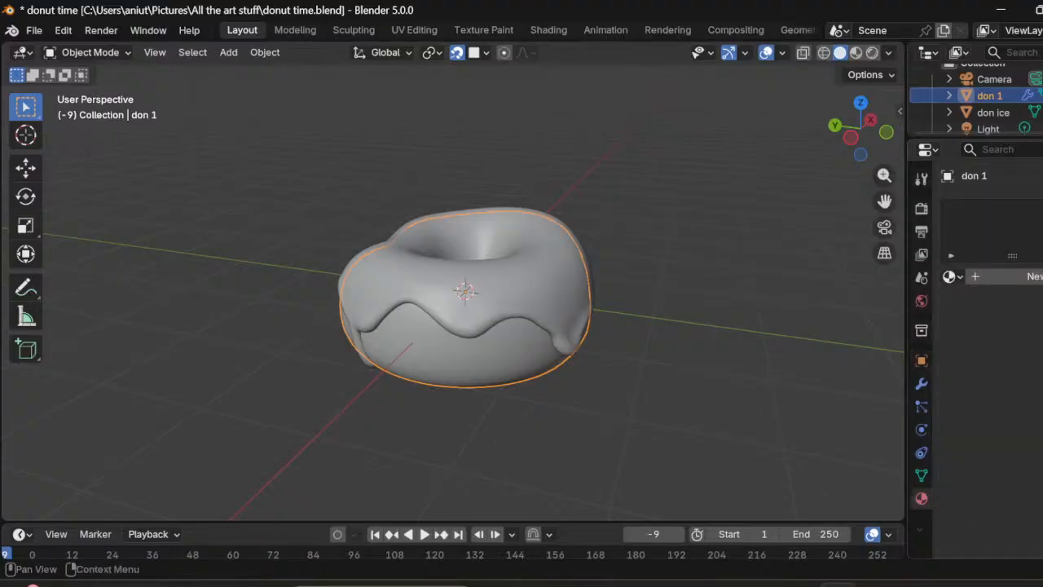
{"action": "left_click", "coordinate": [1006, 277]}
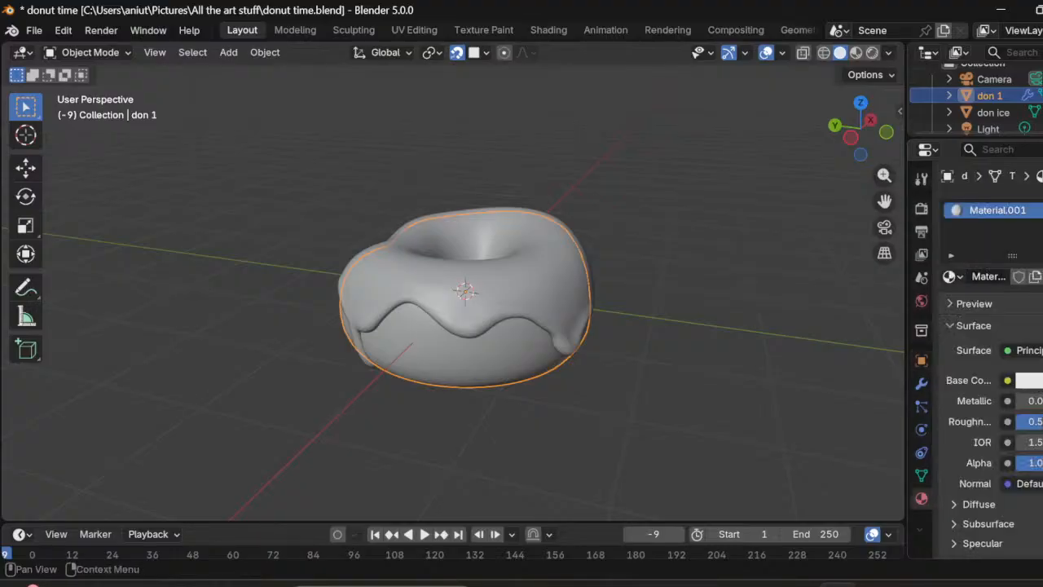
{"action": "left_click", "coordinate": [1029, 380]}
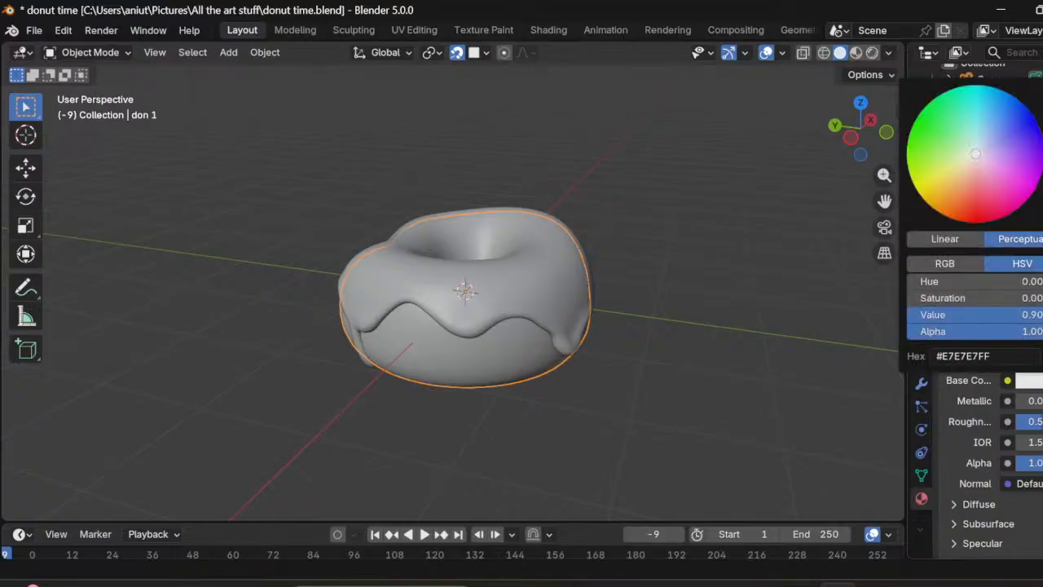
{"action": "left_click", "coordinate": [1031, 165]}
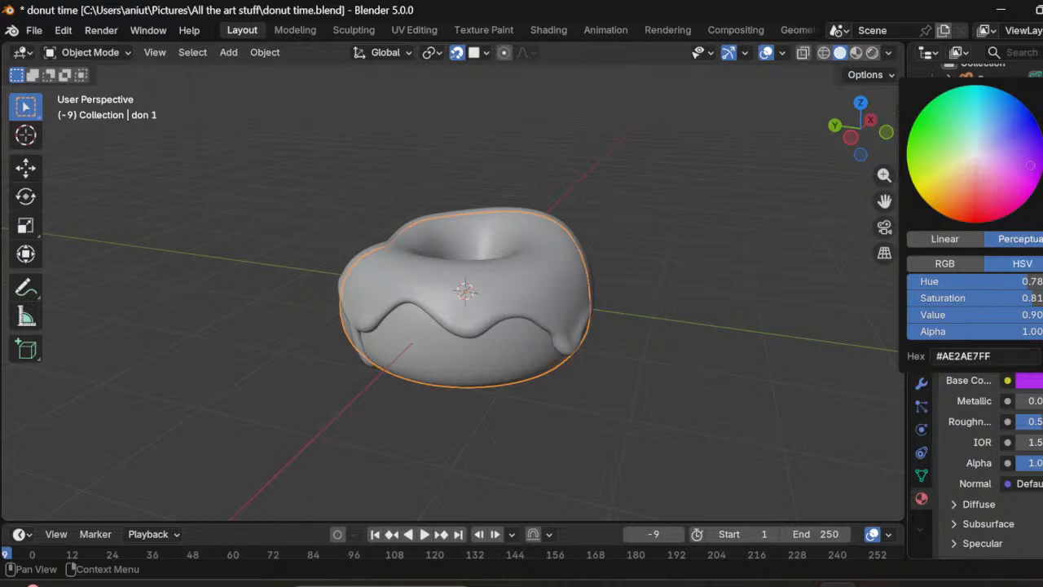
{"action": "left_click", "coordinate": [958, 185]}
{"action": "left_click", "coordinate": [967, 204]}
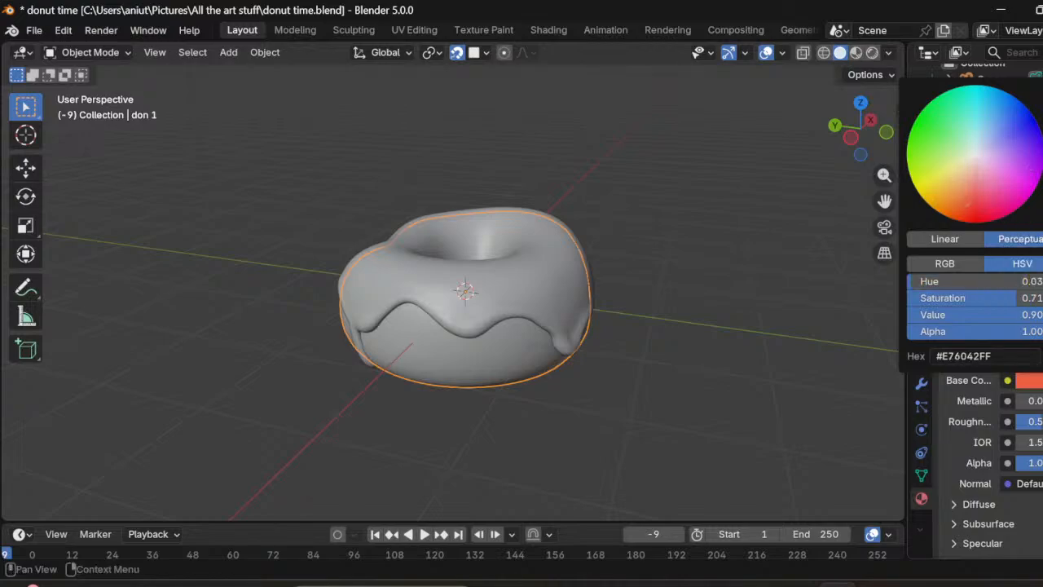
{"action": "left_click", "coordinate": [939, 183]}
{"action": "left_click", "coordinate": [944, 191]}
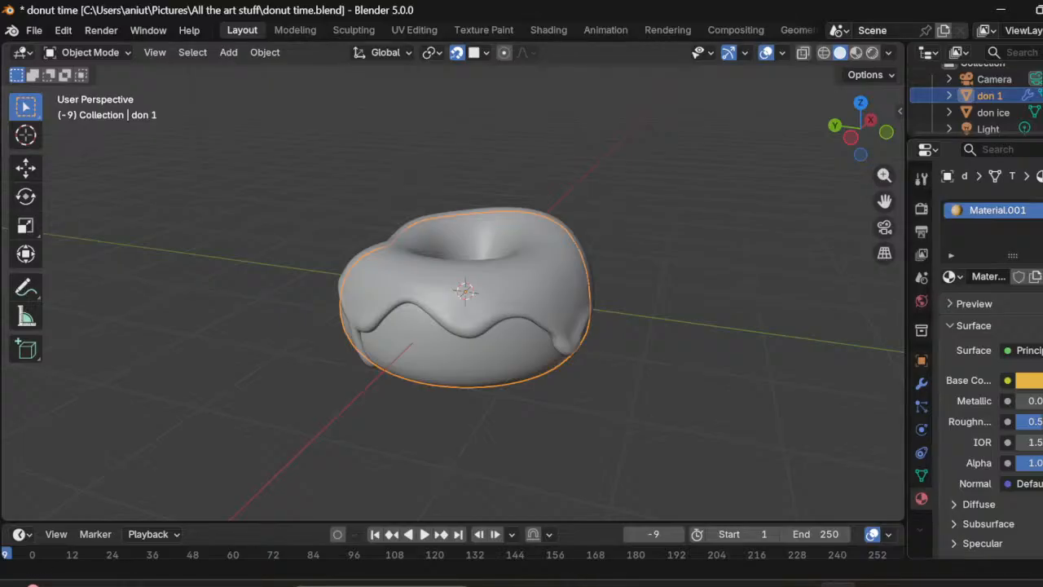
{"action": "middle_click_drag", "start_coordinate": [456, 325], "coordinate": [725, 215]}
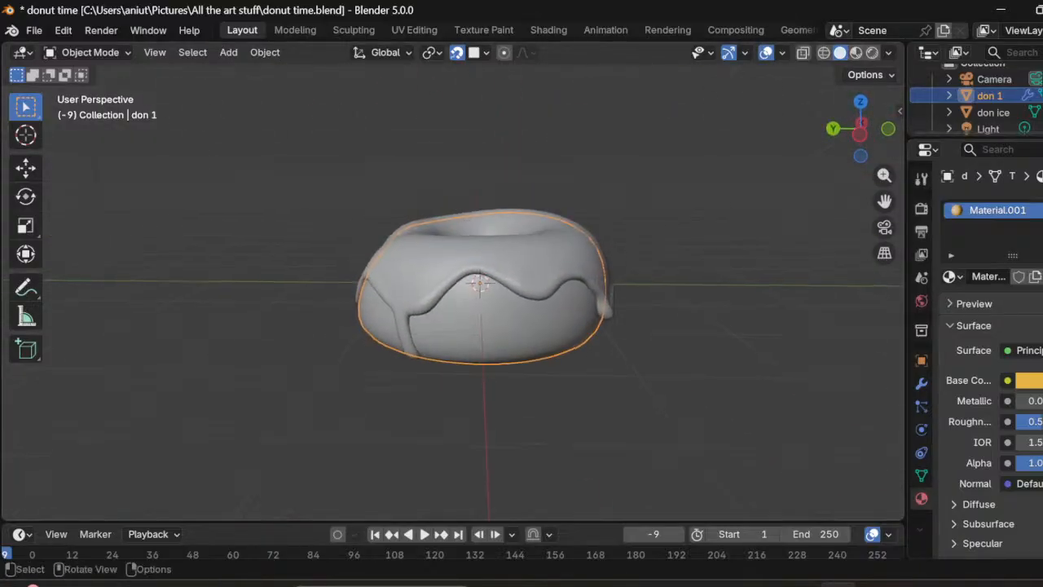
Step: Switch the viewport to Rendered shading and lighten the don 1 dough material's base color to a pale tan, #FFCD8C
{"action": "left_click", "coordinate": [872, 52]}
{"action": "middle_click_drag", "start_coordinate": [620, 244], "coordinate": [721, 284]}
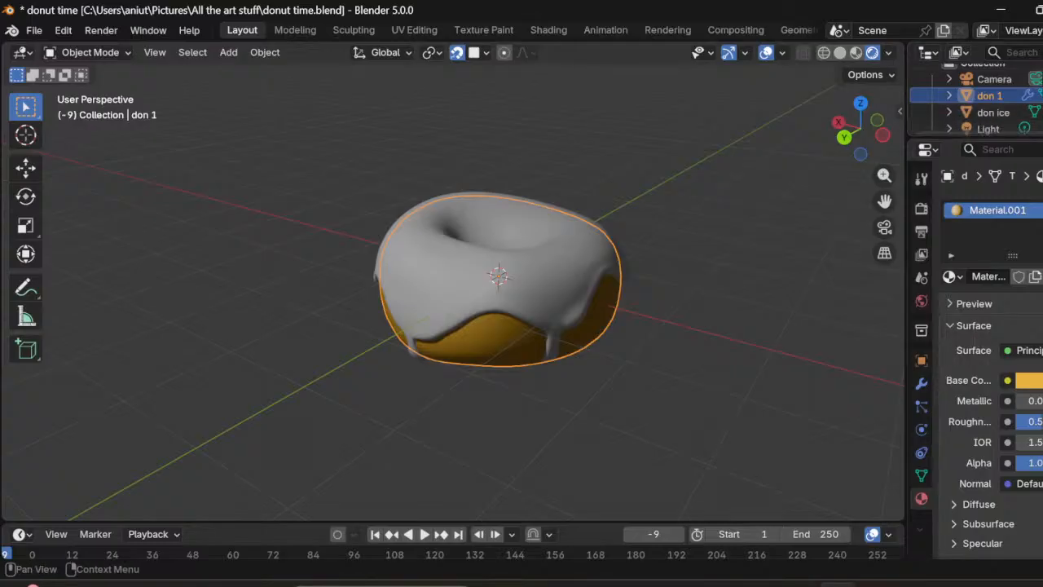
{"action": "left_click", "coordinate": [1028, 380]}
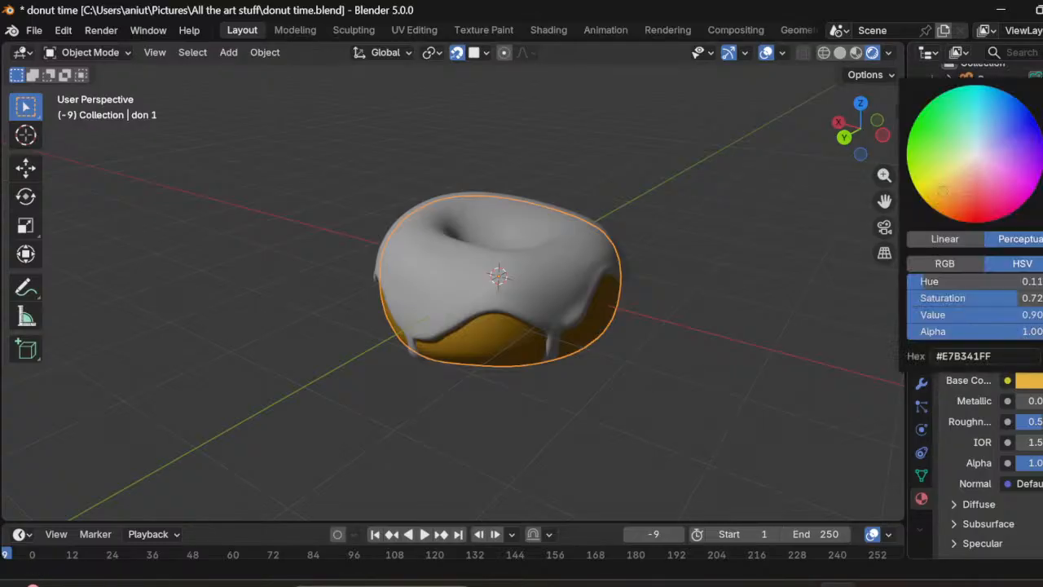
{"action": "left_click_drag", "start_coordinate": [1042, 98], "coordinate": [1042, 84]}
{"action": "mouse_move", "coordinate": [942, 191]}
{"action": "left_mouse_down"}
{"action": "mouse_move", "coordinate": [931, 198]}
{"action": "mouse_move", "coordinate": [959, 170]}
{"action": "mouse_move", "coordinate": [958, 179]}
{"action": "left_mouse_up"}
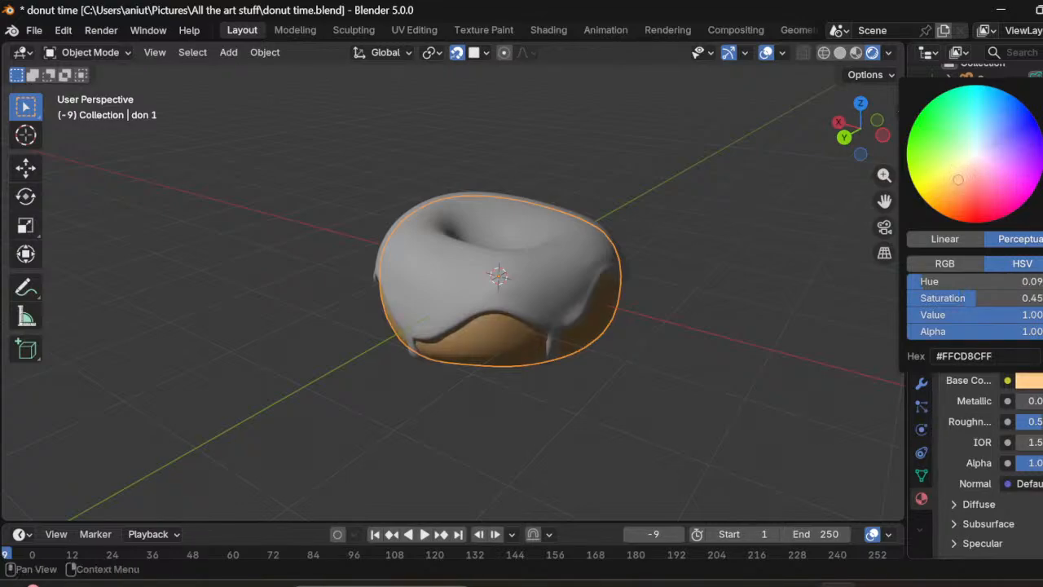
Step: Create a new material for the don ice icing and set its base color to light purple, about #BA81E7
{"action": "left_click", "coordinate": [993, 112]}
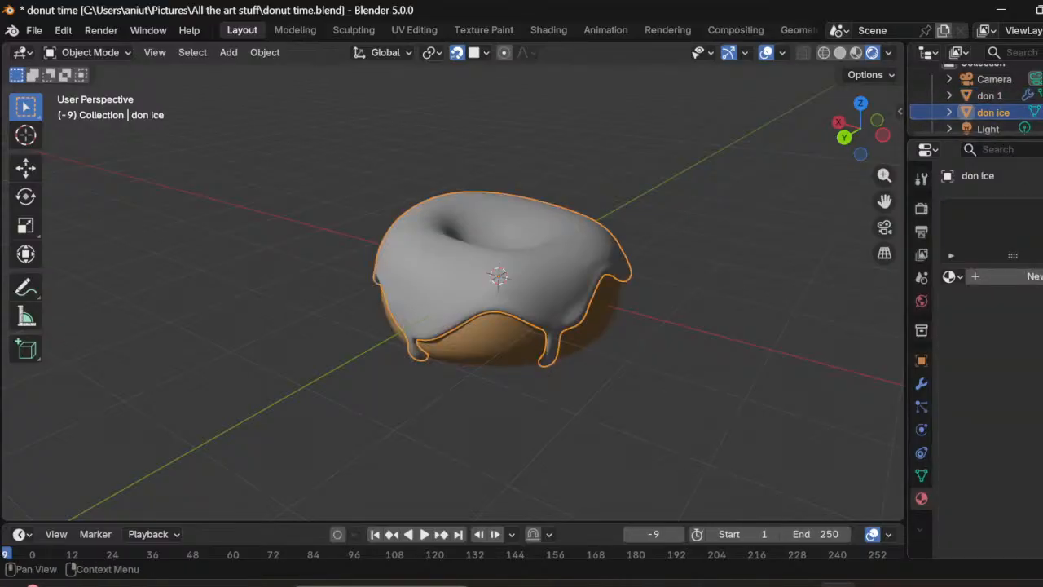
{"action": "left_click", "coordinate": [1002, 276]}
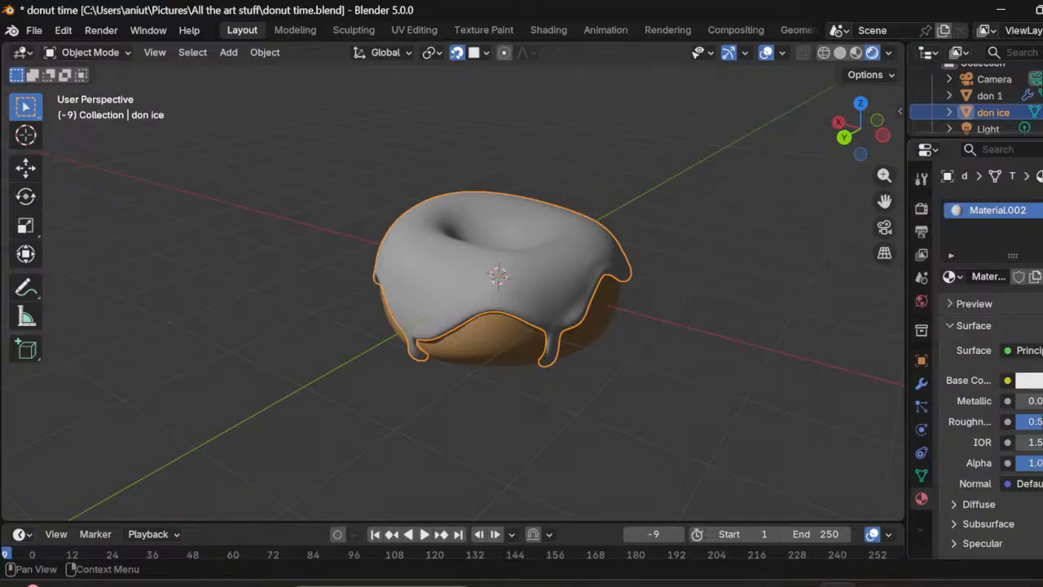
{"action": "left_click", "coordinate": [1028, 380]}
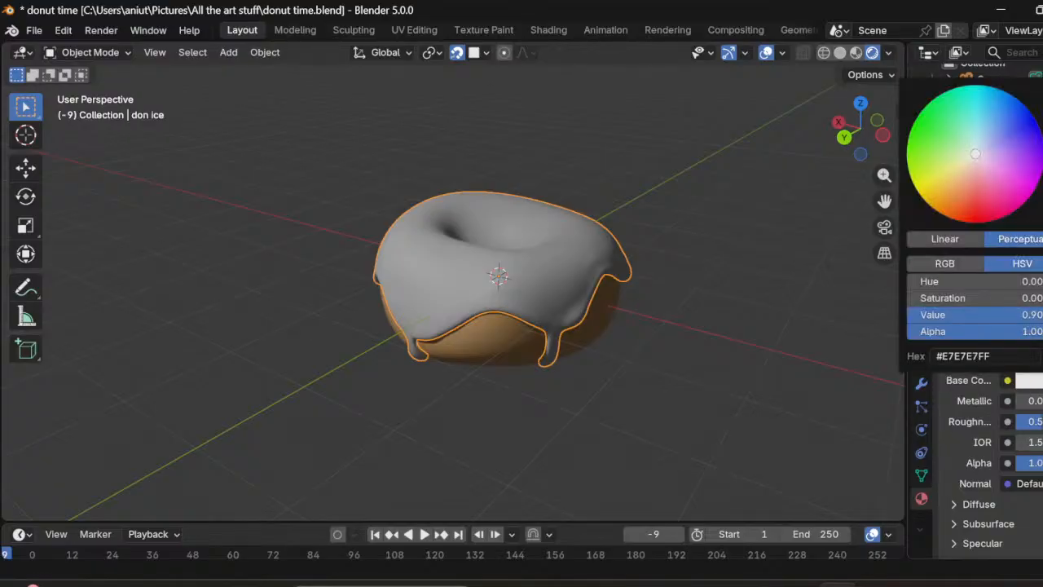
{"action": "left_click", "coordinate": [1033, 147]}
{"action": "mouse_move", "coordinate": [1034, 147]}
{"action": "left_mouse_down"}
{"action": "mouse_move", "coordinate": [1025, 159]}
{"action": "mouse_move", "coordinate": [1005, 157]}
{"action": "left_mouse_up"}
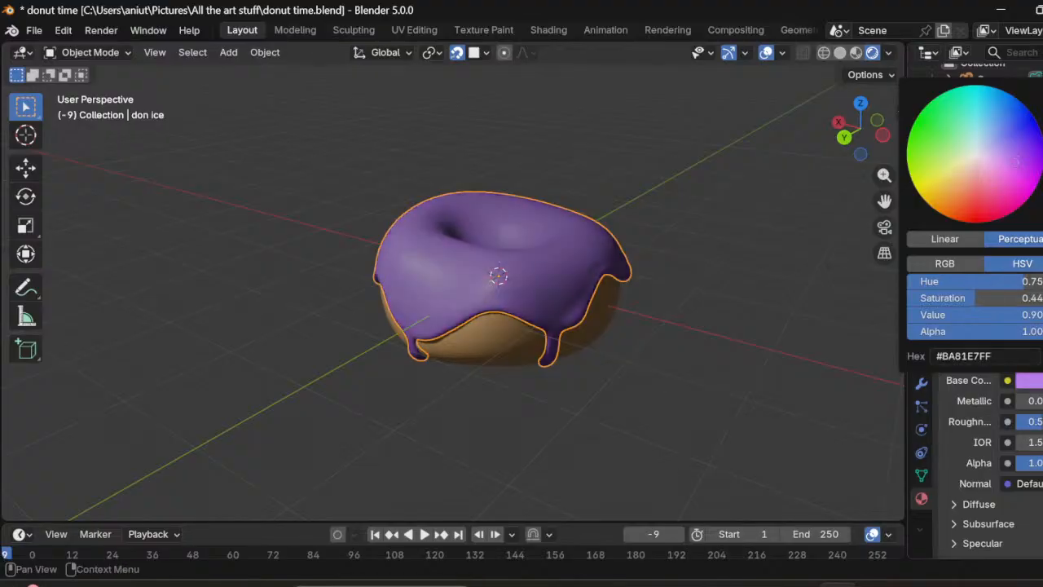